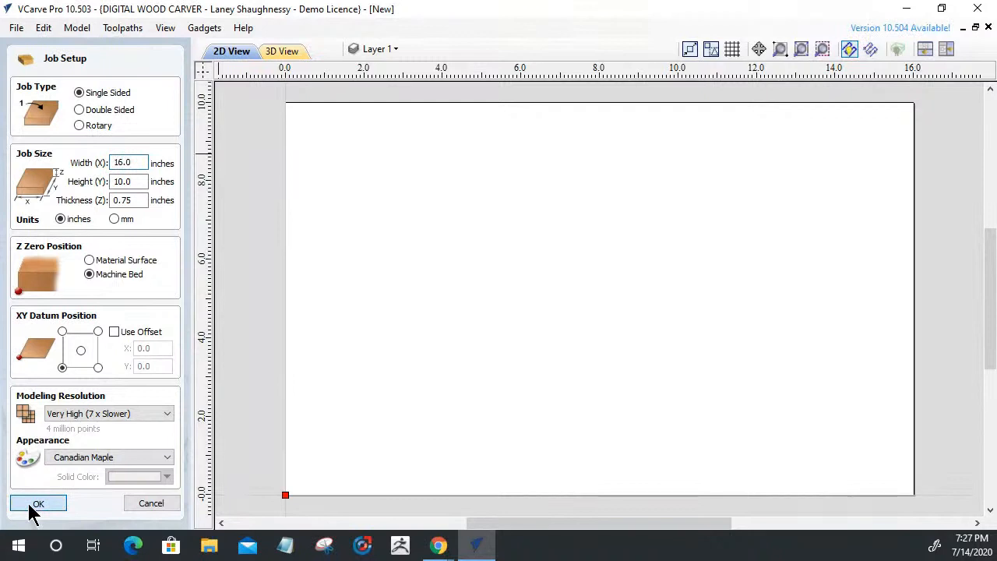
# Accept the 16 x 10 x 0.75 inch single-sided job setup
pyautogui.click(32, 504)
pyautogui.click(17, 28)
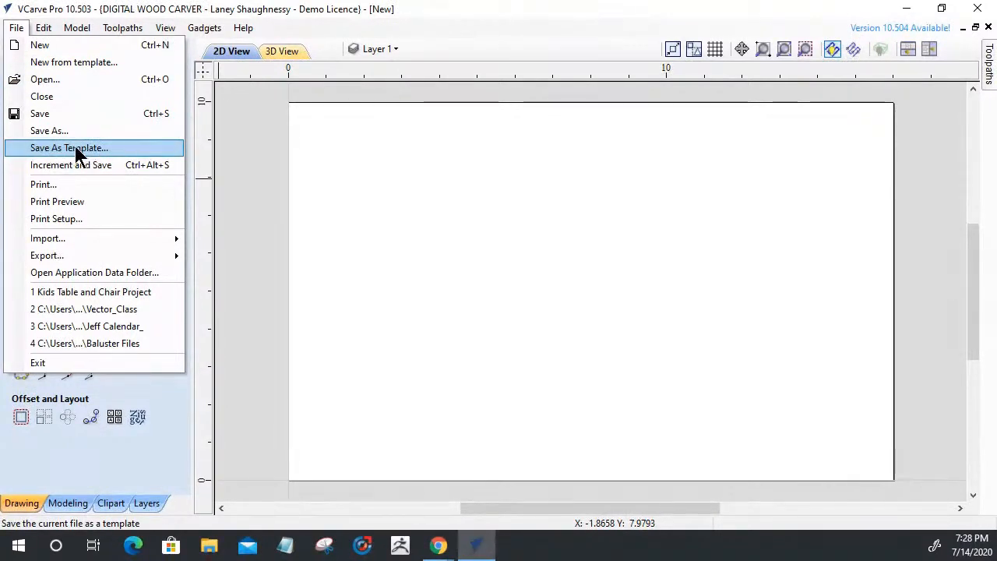
# Draw a square-cornered 12.8 x 7.6 inch rectangle on the sheet
pyautogui.click(396, 337)
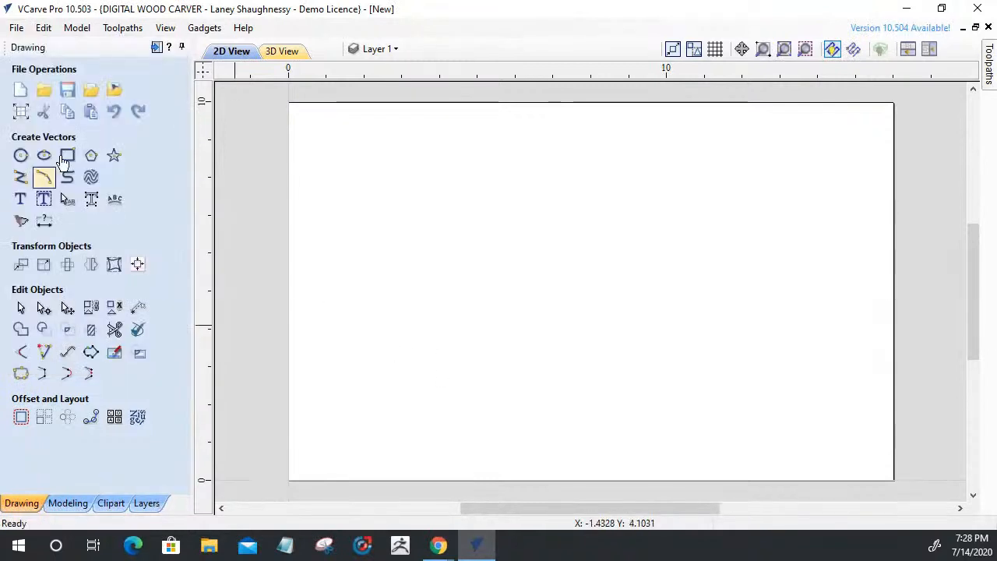
pyautogui.click(67, 155)
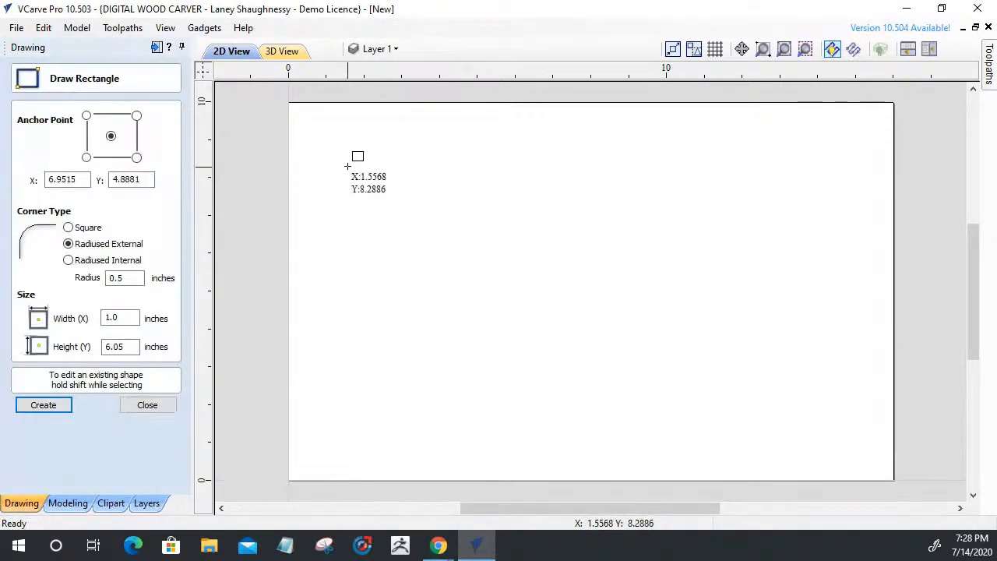
pyautogui.click(68, 227)
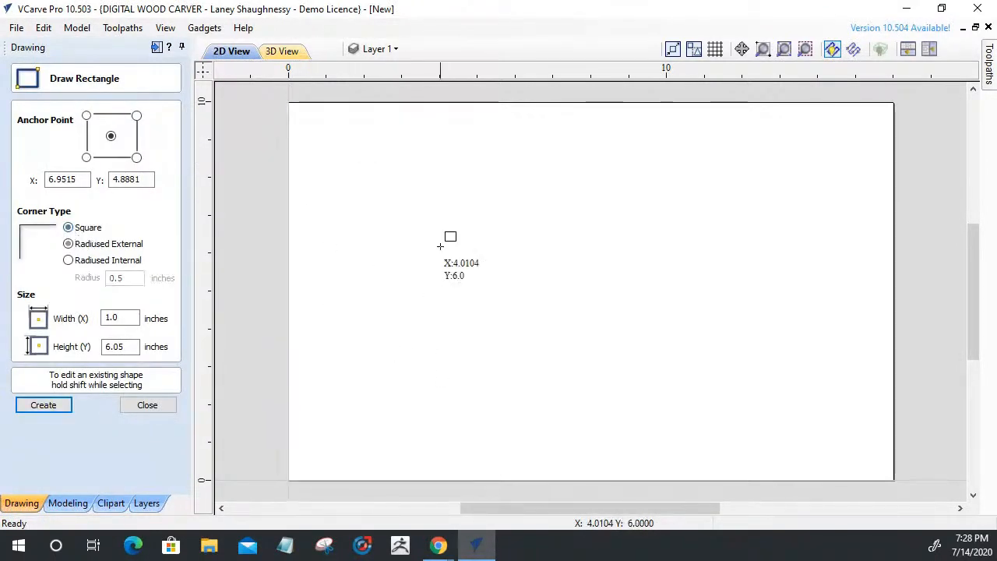
pyautogui.moveTo(354, 150); pyautogui.dragTo(837, 436)
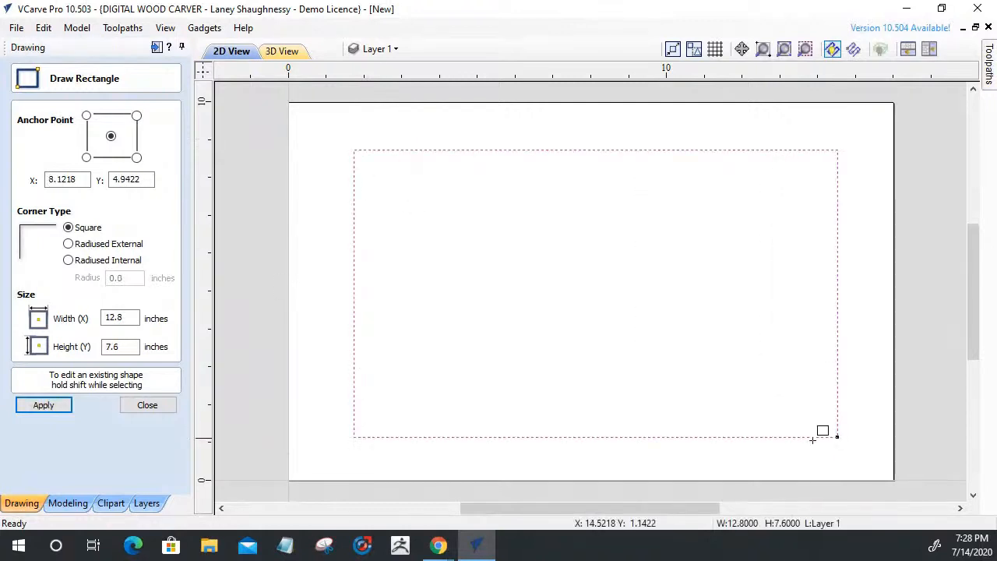
pyautogui.click(147, 405)
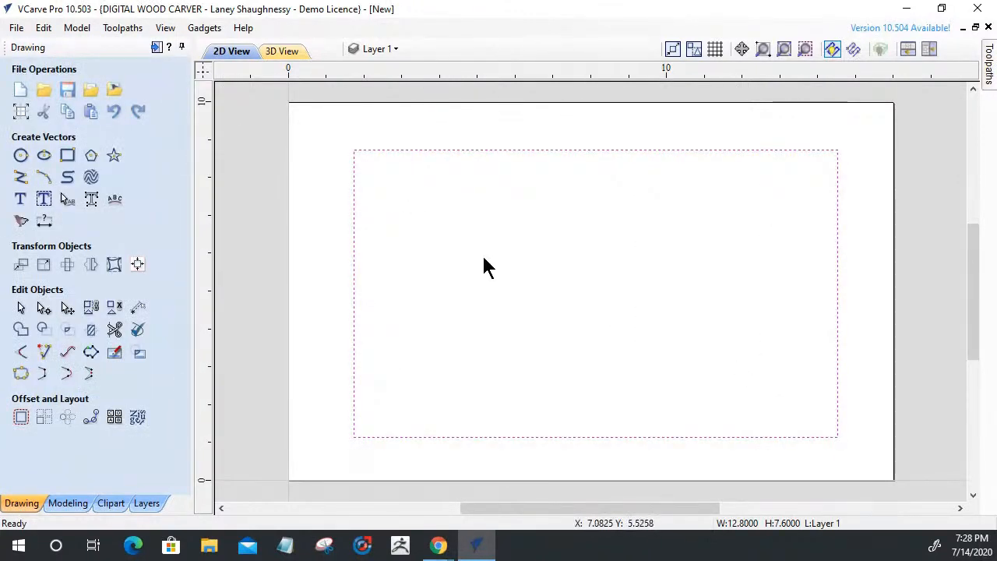
pyautogui.click(20, 199)
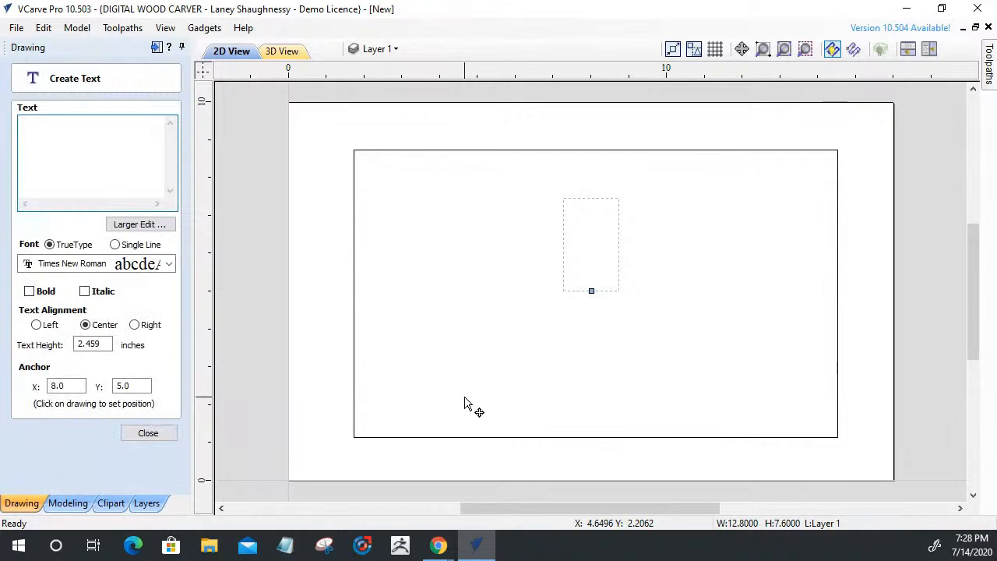
# Create 'Happy Anniversary' text 1 inch high, placed at the centre of the rectangle
pyautogui.write('M')
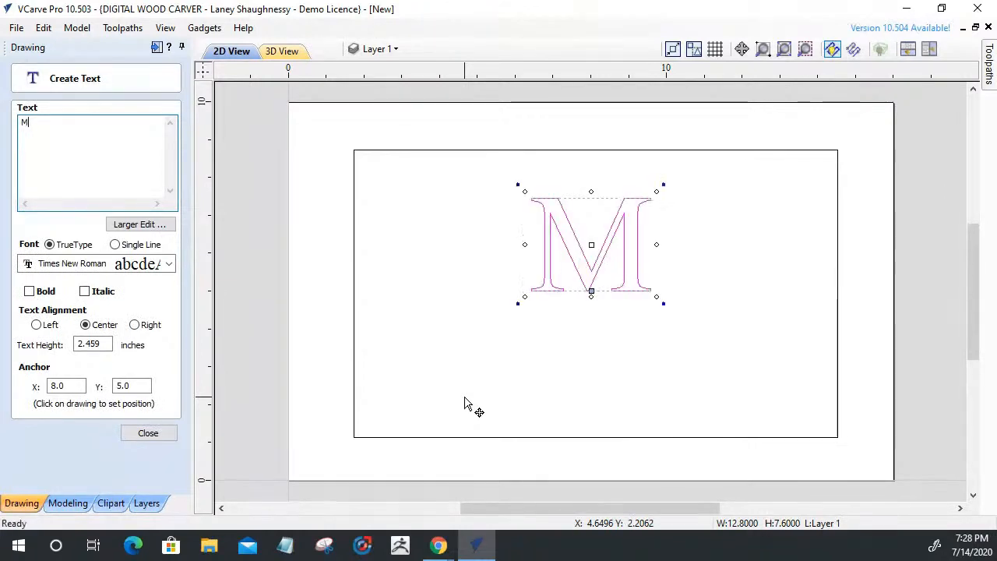
pyautogui.write('err')
pyautogui.press('BackSpace')
pyautogui.press('BackSpace')
pyautogui.press('BackSpace')
pyautogui.press('BackSpace')
pyautogui.write('H')
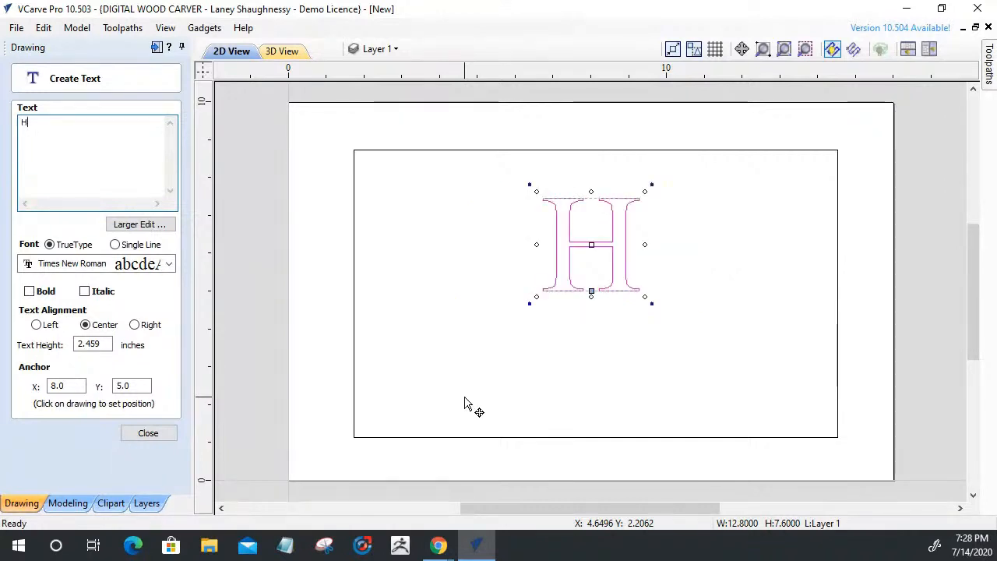
pyautogui.write('app')
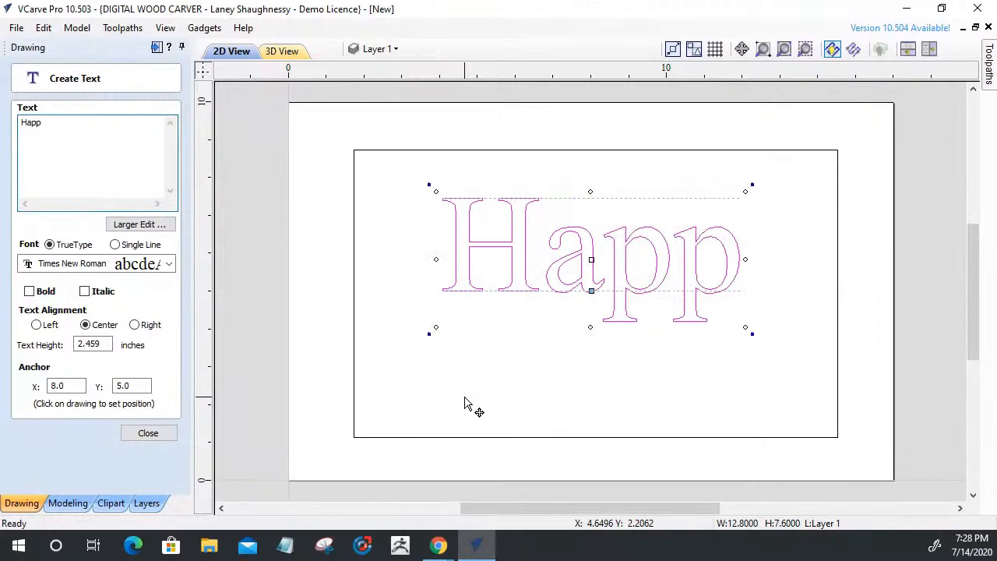
pyautogui.write('y An')
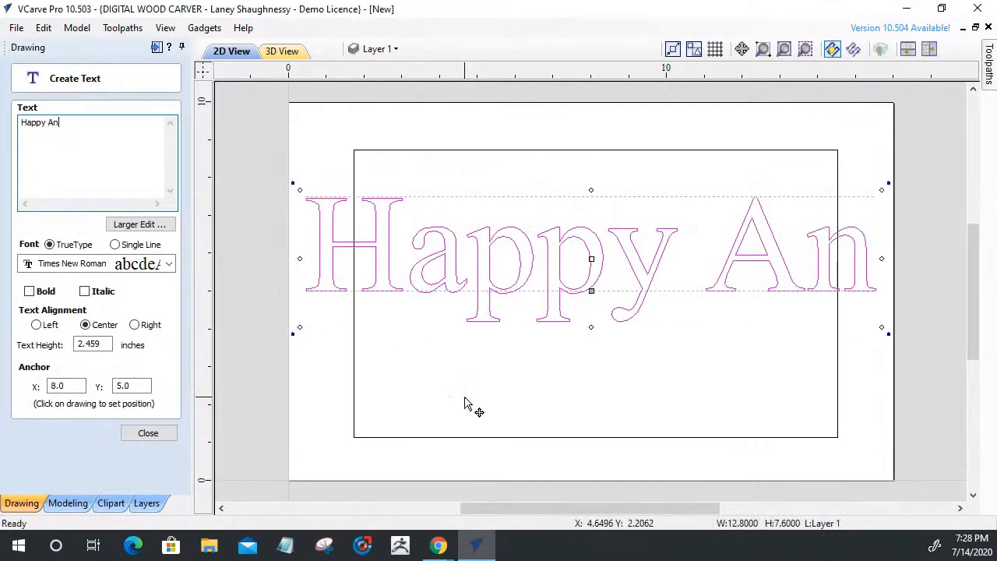
pyautogui.write('niversary')
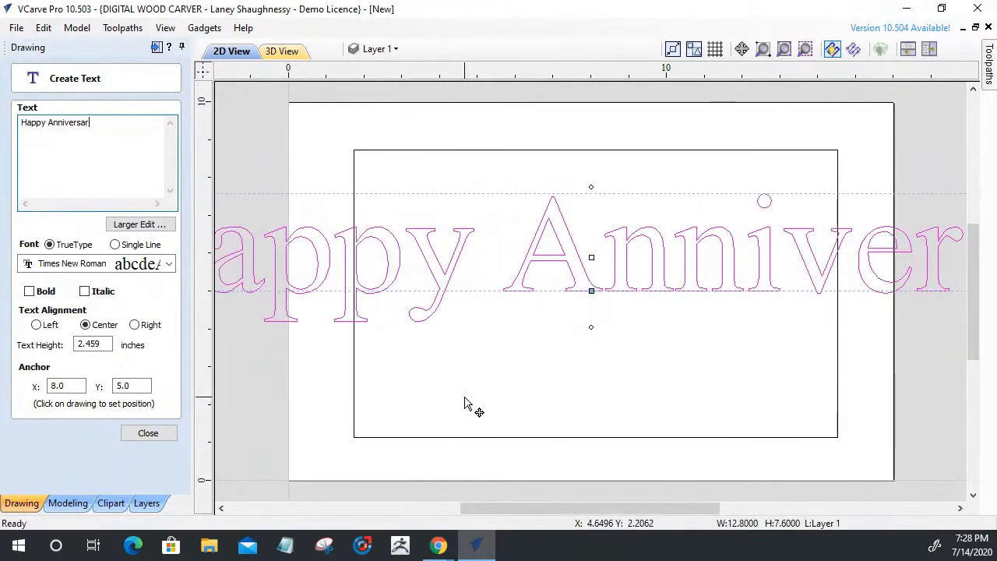
pyautogui.doubleClick(92, 344)
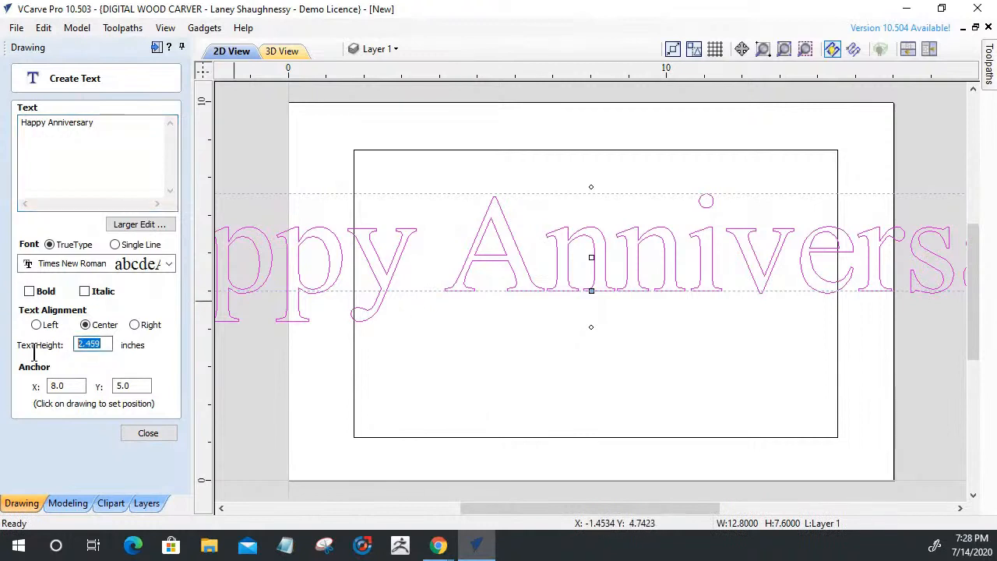
pyautogui.write('1')
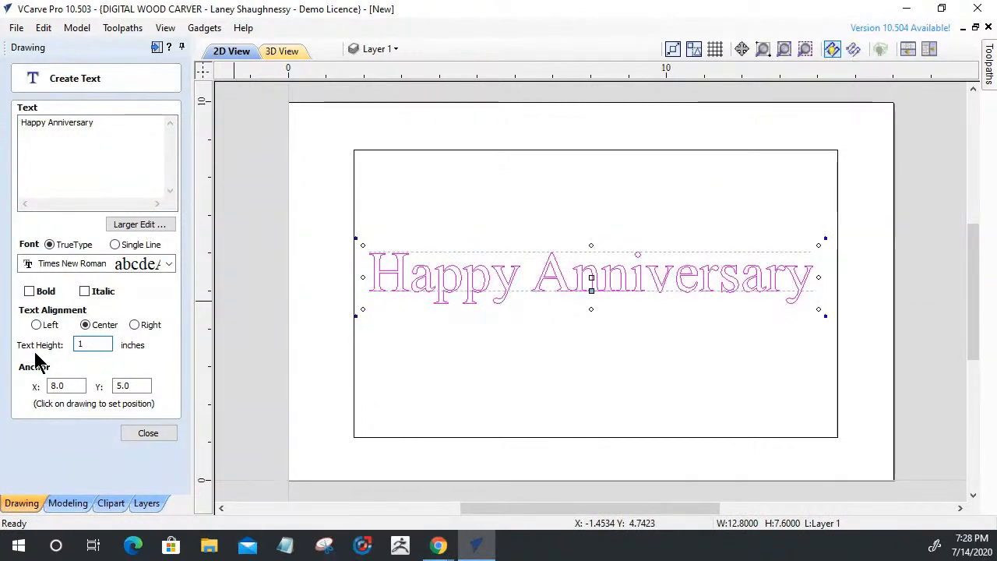
pyautogui.click(151, 433)
pyautogui.click(593, 287)
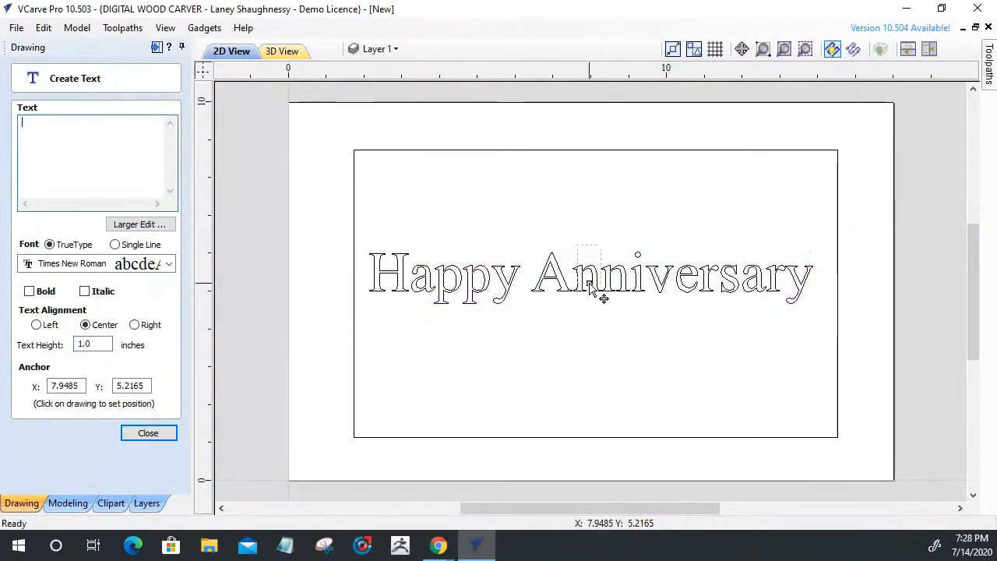
pyautogui.click(148, 433)
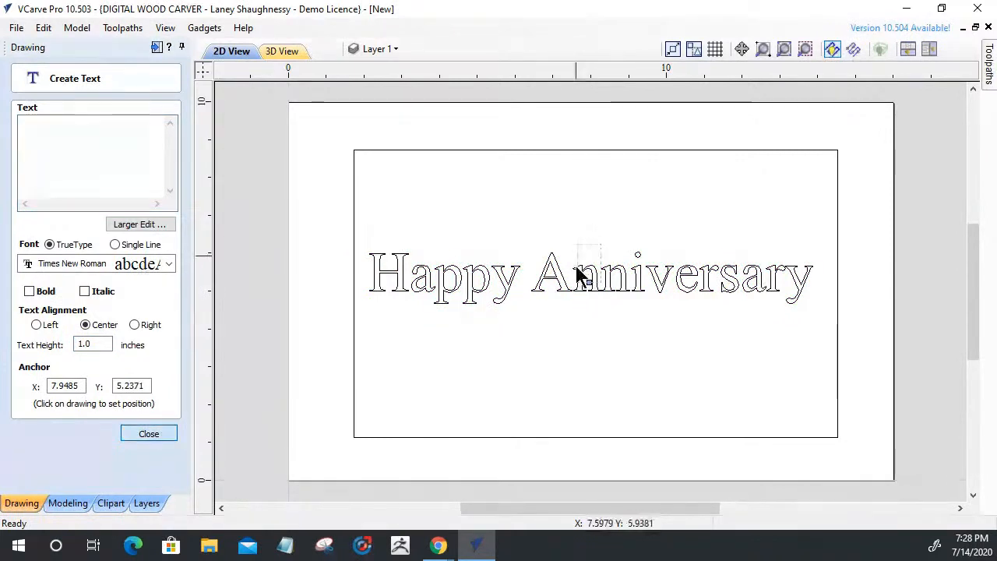
pyautogui.click(578, 278)
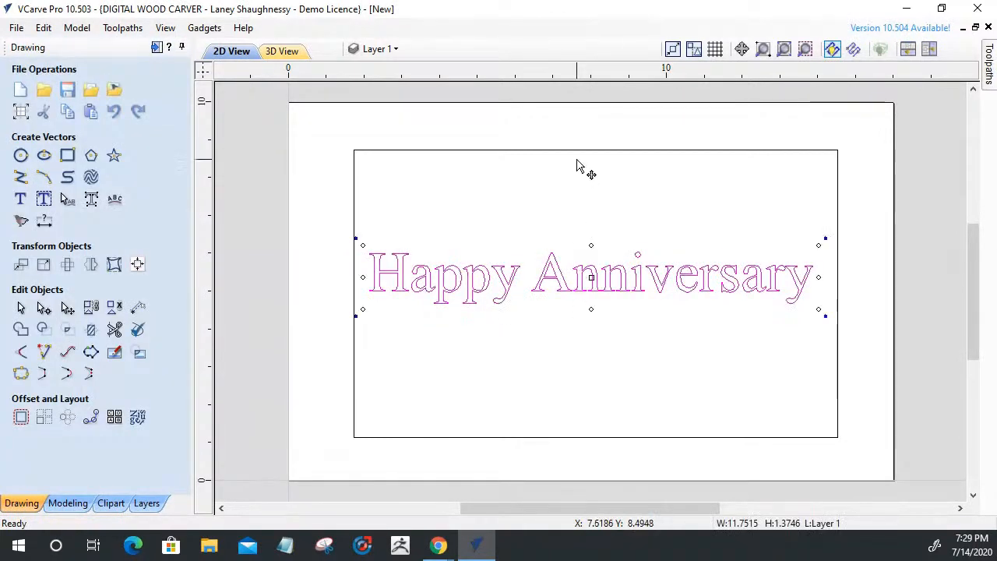
# Drag the Happy Anniversary text up to the rectangle's top edge
pyautogui.moveTo(592, 274); pyautogui.dragTo(596, 192)
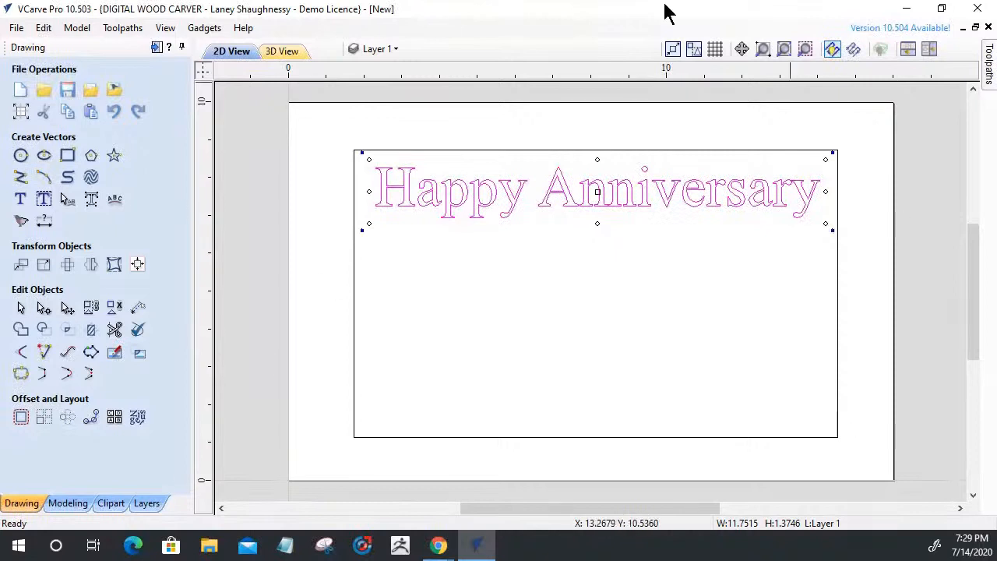
pyautogui.click(15, 28)
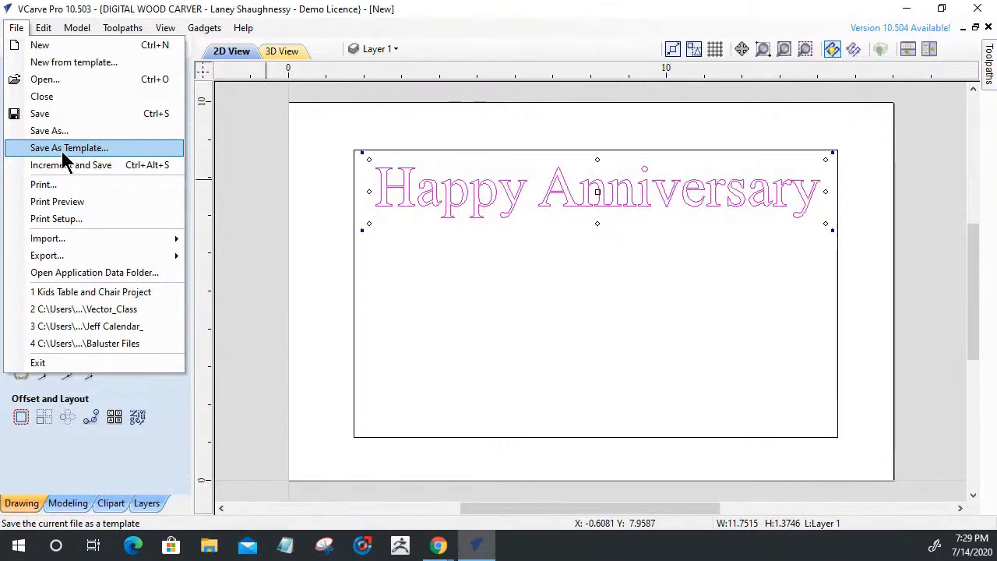
pyautogui.click(249, 251)
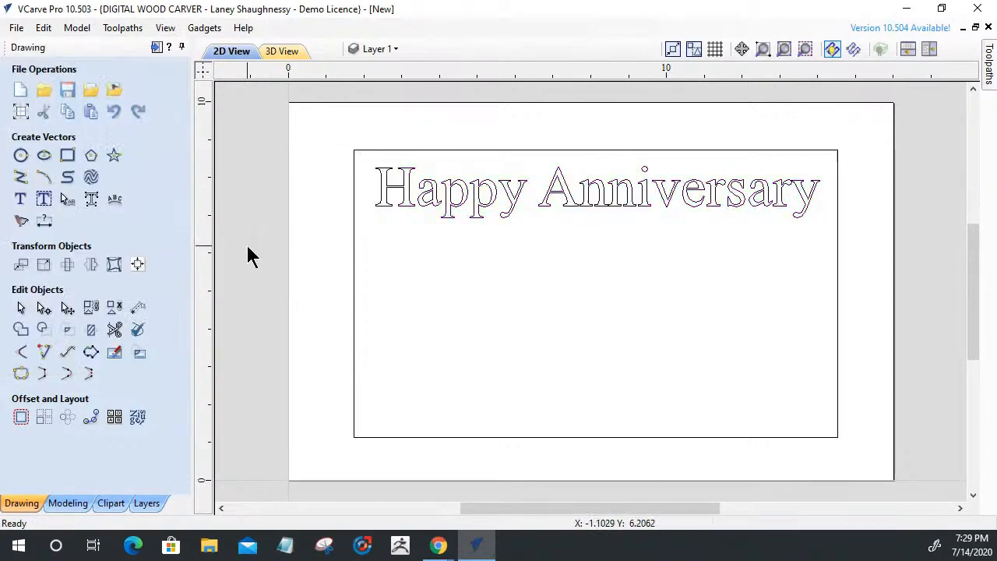
pyautogui.click(19, 114)
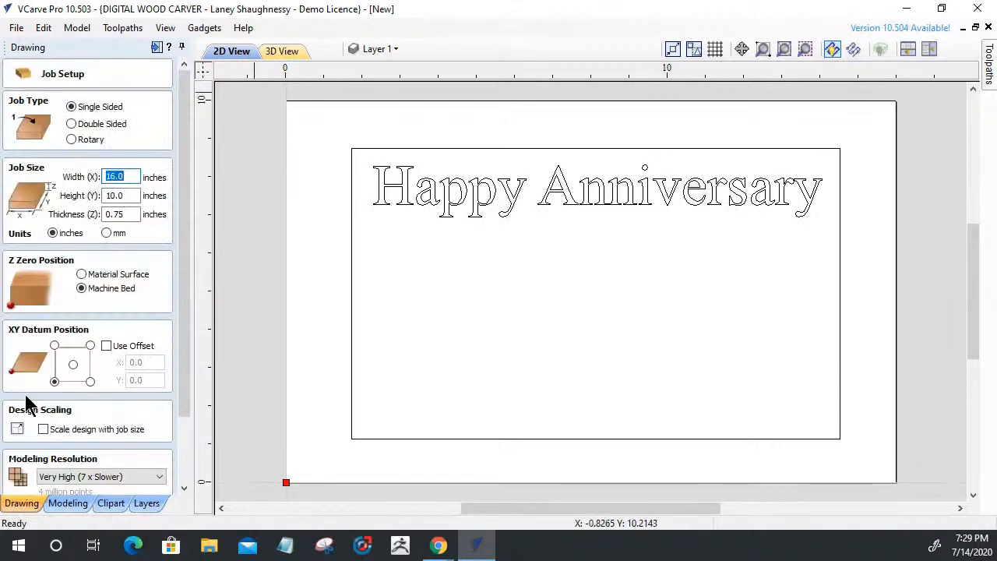
pyautogui.moveTo(182, 301); pyautogui.dragTo(183, 406)
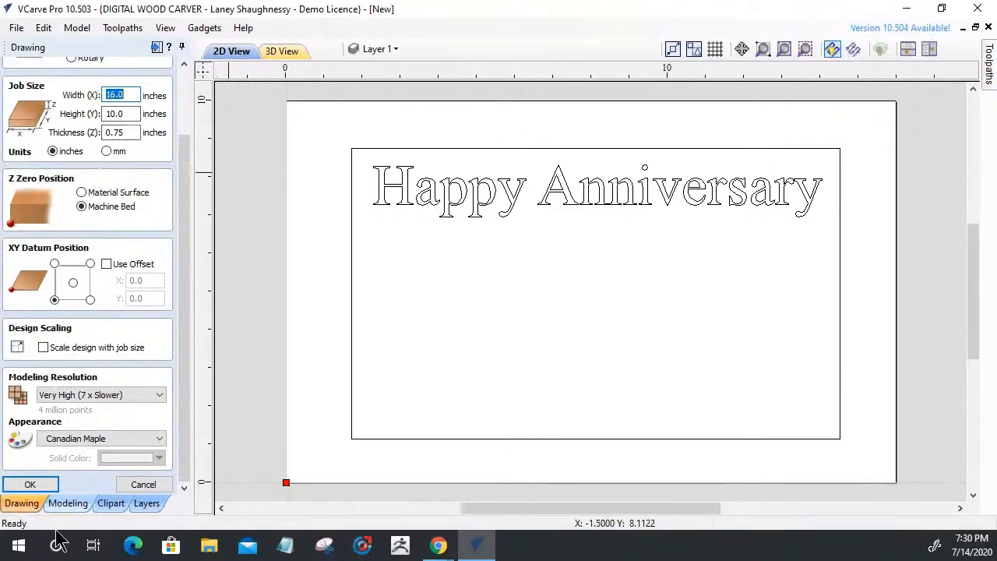
pyautogui.click(151, 485)
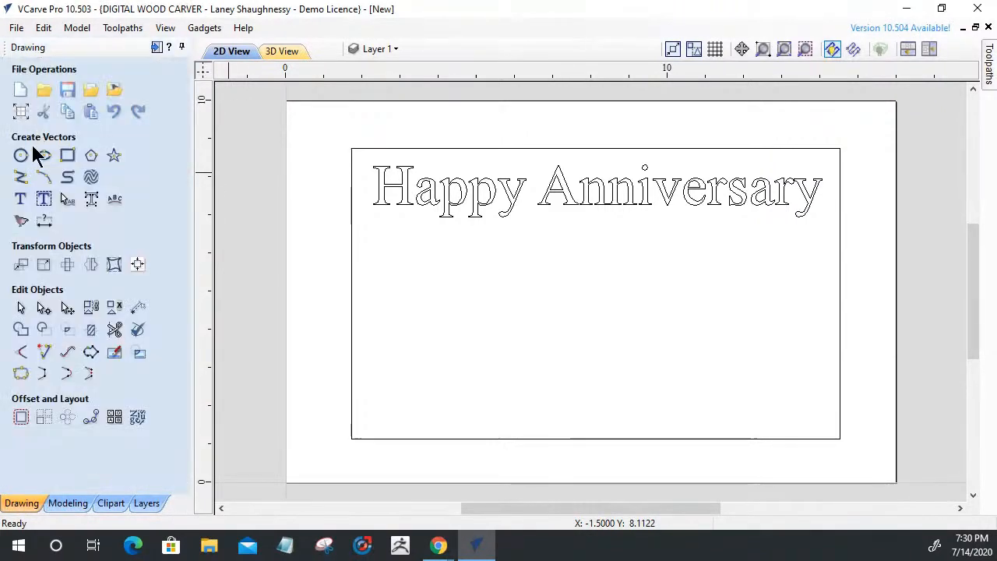
# Close the anniversary sign without saving and create a new file
pyautogui.click(17, 28)
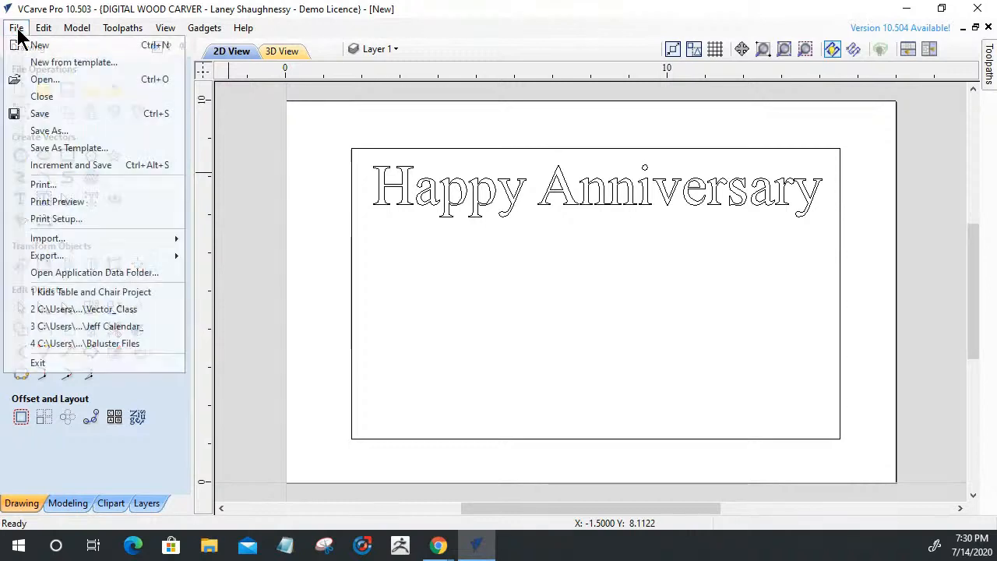
pyautogui.click(39, 97)
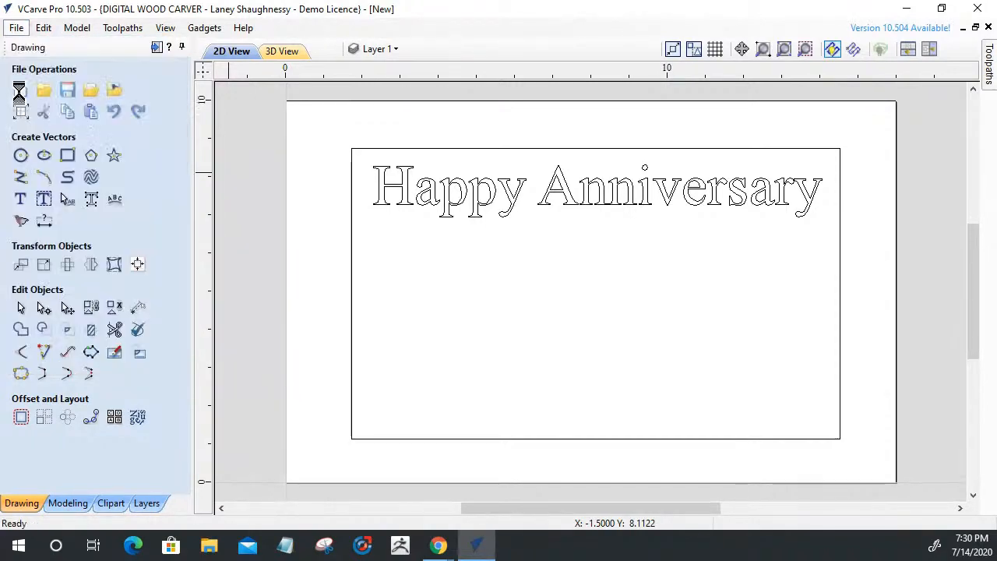
pyautogui.click(498, 310)
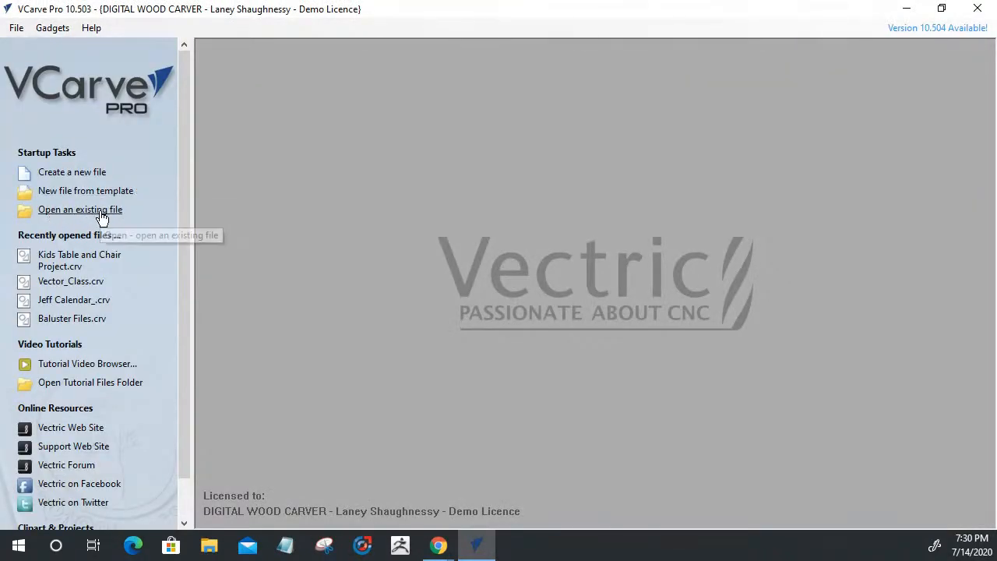
pyautogui.click(63, 172)
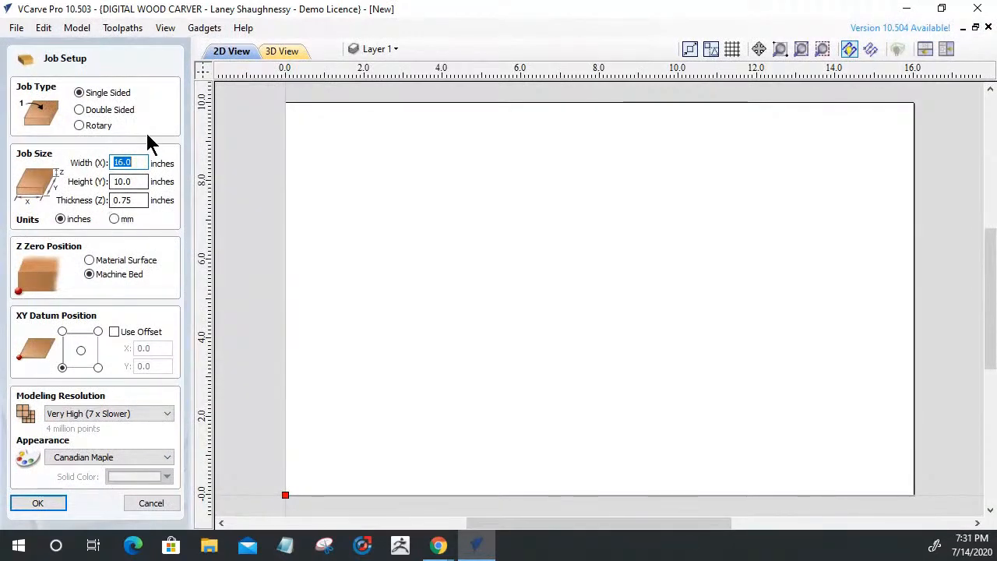
# Make the 16 x 10 inch job double-sided and accept the setup
pyautogui.click(80, 110)
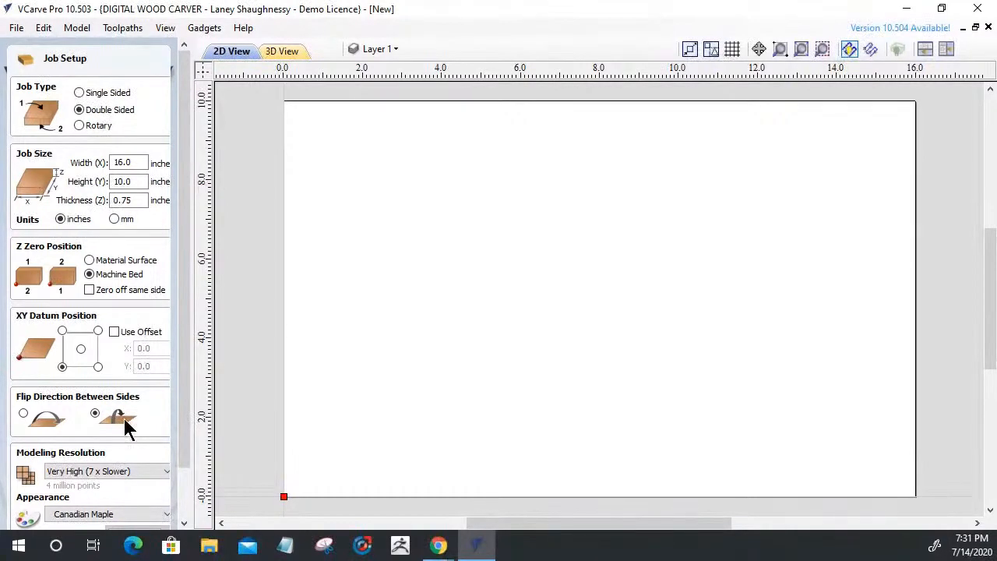
pyautogui.moveTo(181, 413); pyautogui.dragTo(173, 492)
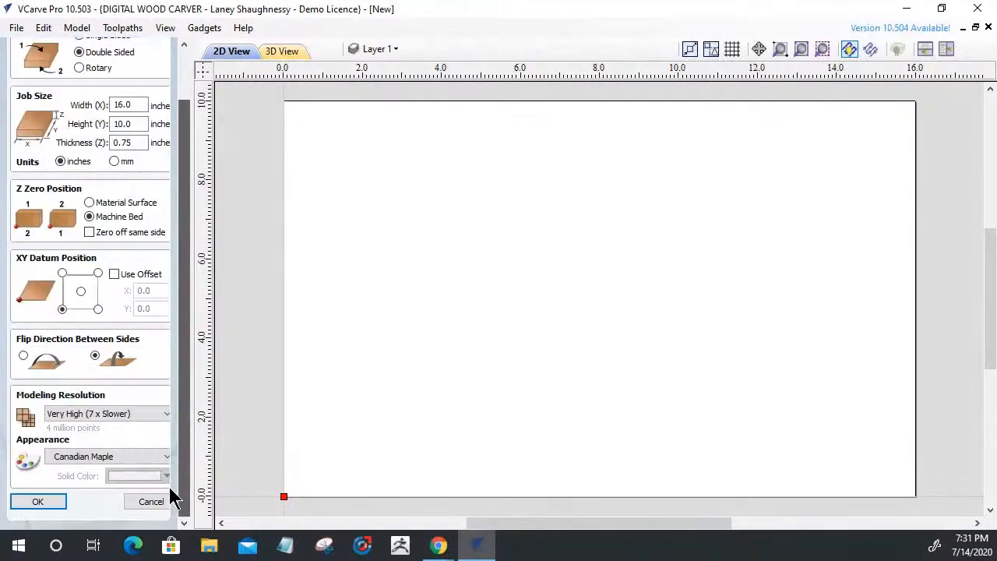
pyautogui.click(25, 507)
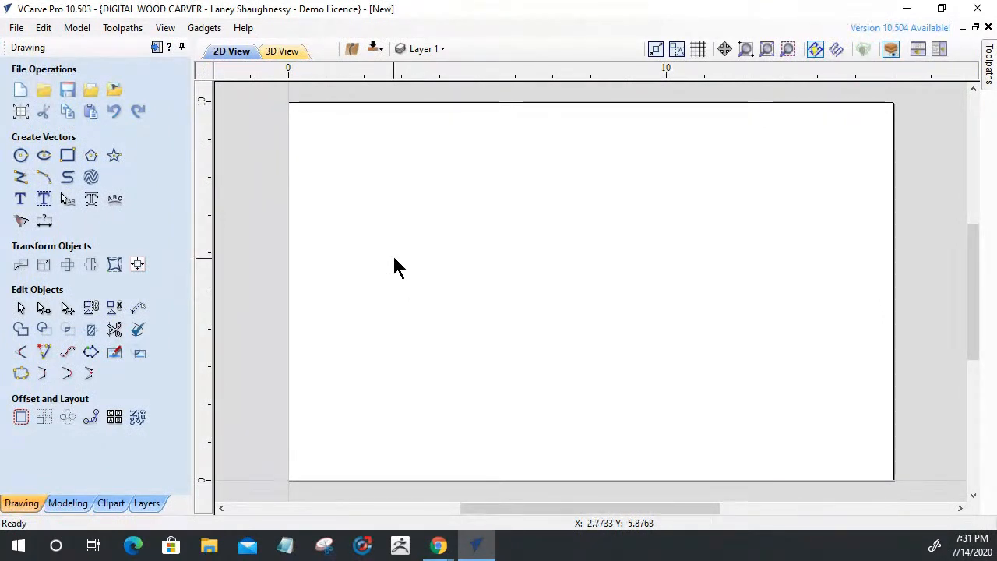
# Draw a 13.5 x 7.4 inch border rectangle with 0.5 inch radiused external corners
pyautogui.click(68, 156)
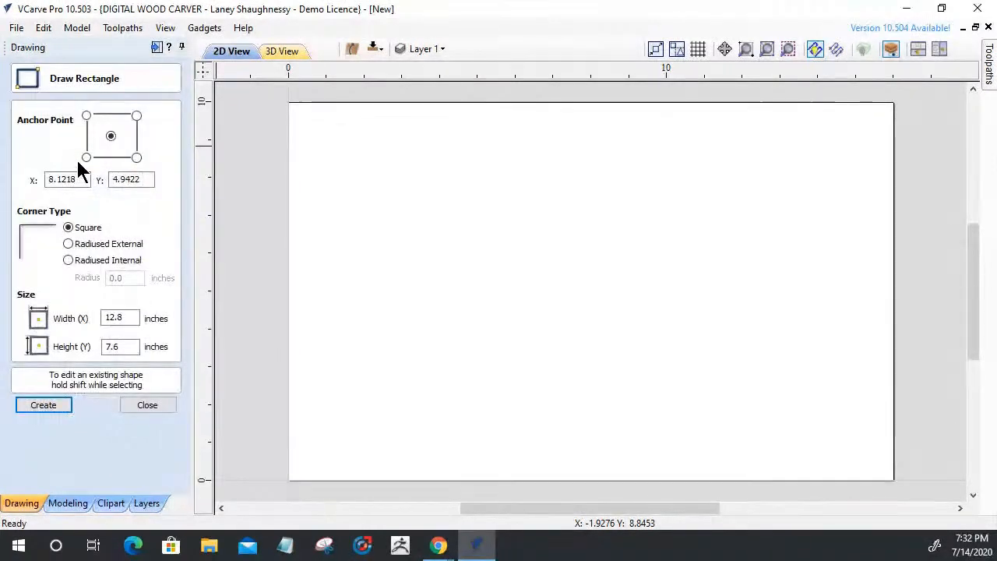
pyautogui.click(68, 243)
pyautogui.click(70, 259)
pyautogui.click(70, 246)
pyautogui.click(121, 278)
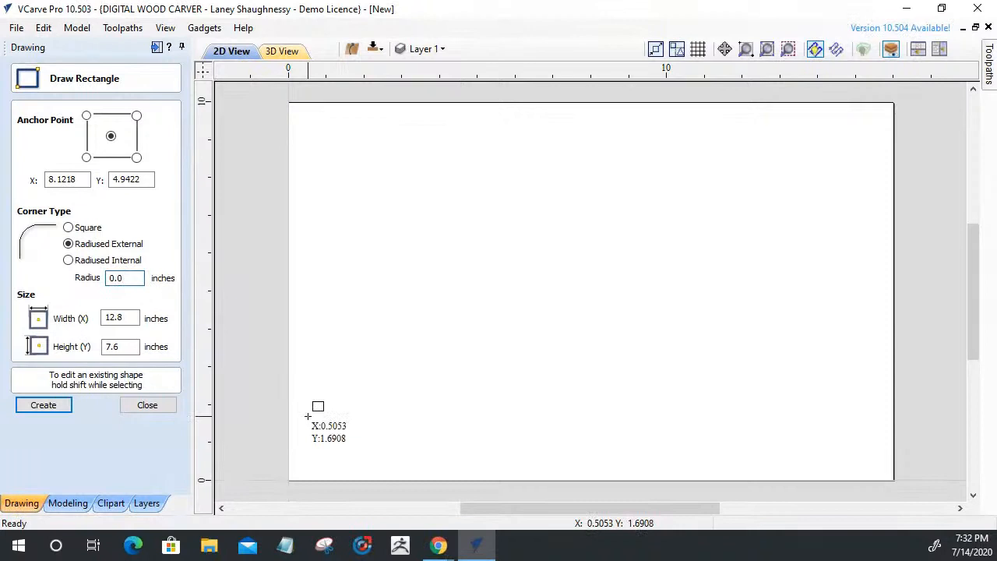
pyautogui.write('5')
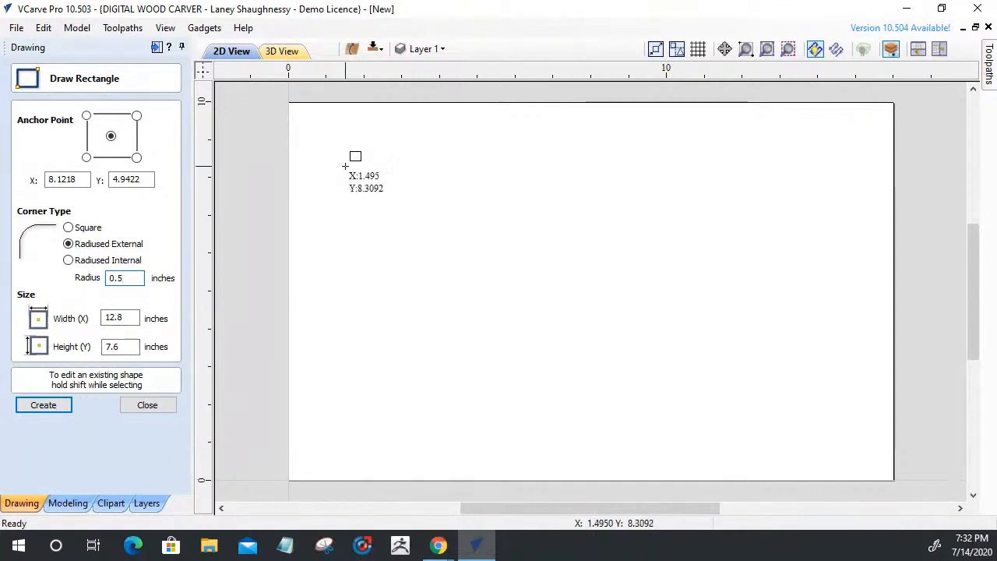
pyautogui.moveTo(344, 152)
pyautogui.mouseDown()
pyautogui.moveTo(411, 204)
pyautogui.moveTo(791, 419)
pyautogui.moveTo(857, 444)
pyautogui.mouseUp()
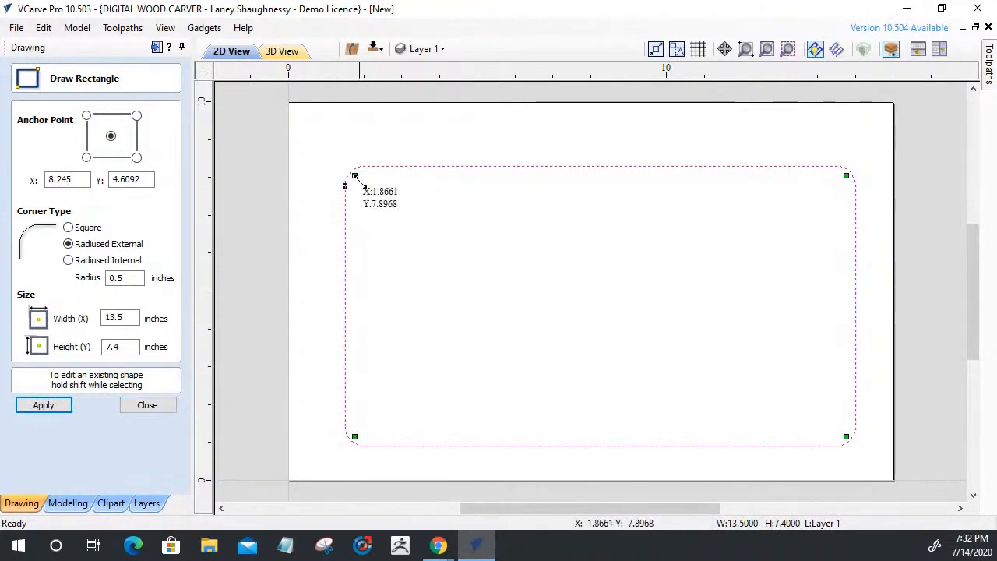
pyautogui.click(140, 415)
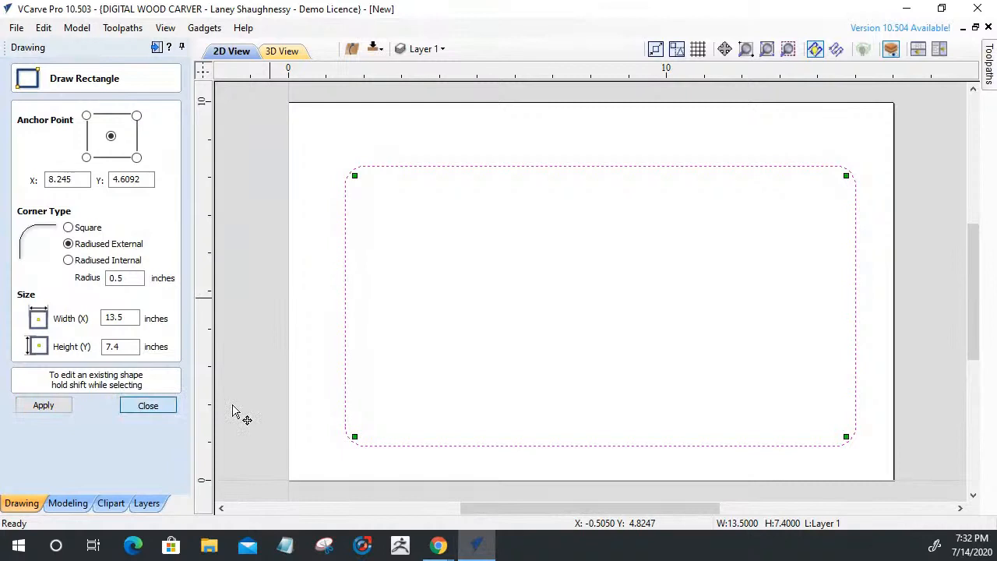
# Align the border rectangle to the centre of the material
pyautogui.click(138, 266)
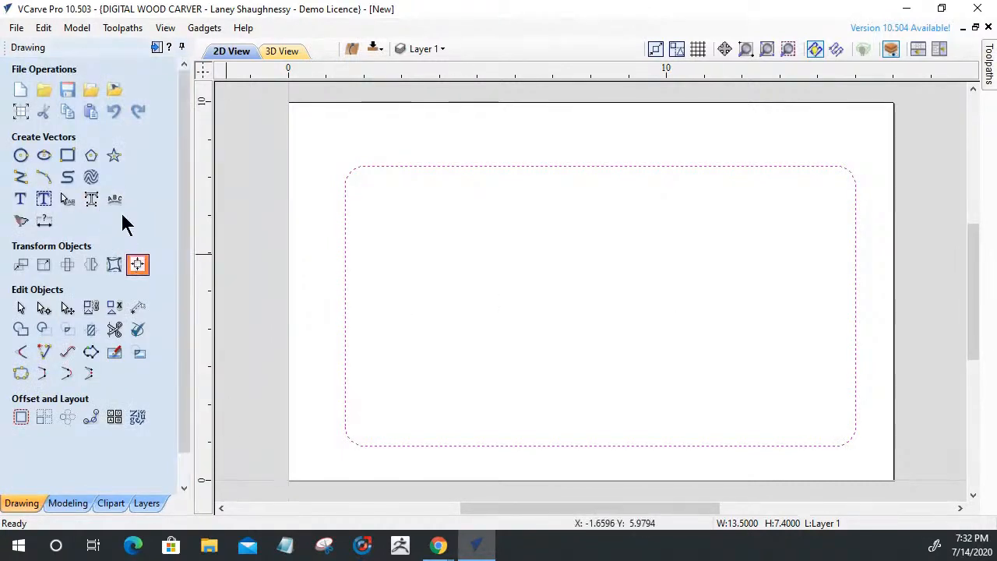
pyautogui.click(87, 125)
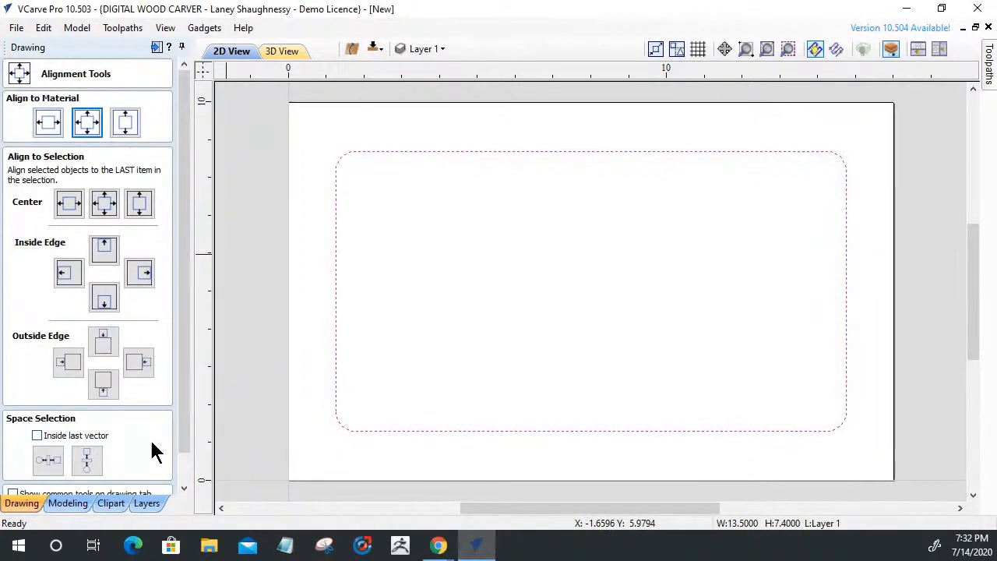
pyautogui.scroll(-3, 186, 447)
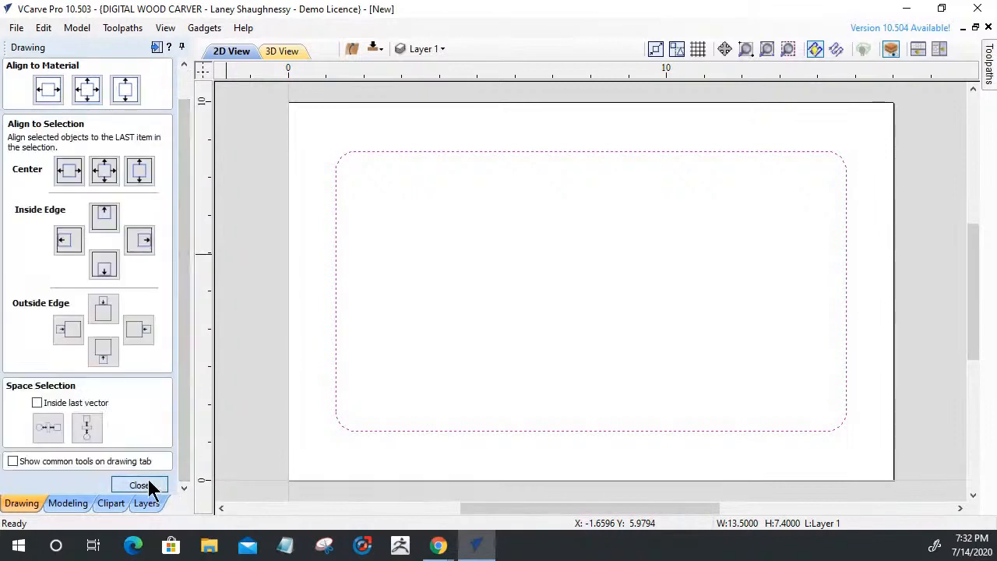
pyautogui.click(144, 483)
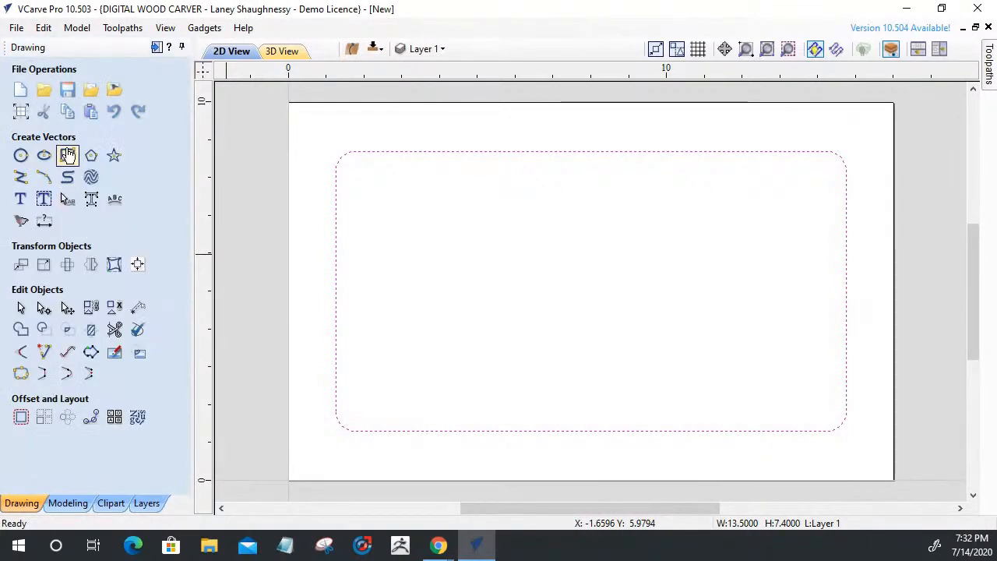
# Change the border's corners to 1 inch radiused internal notches
pyautogui.click(68, 155)
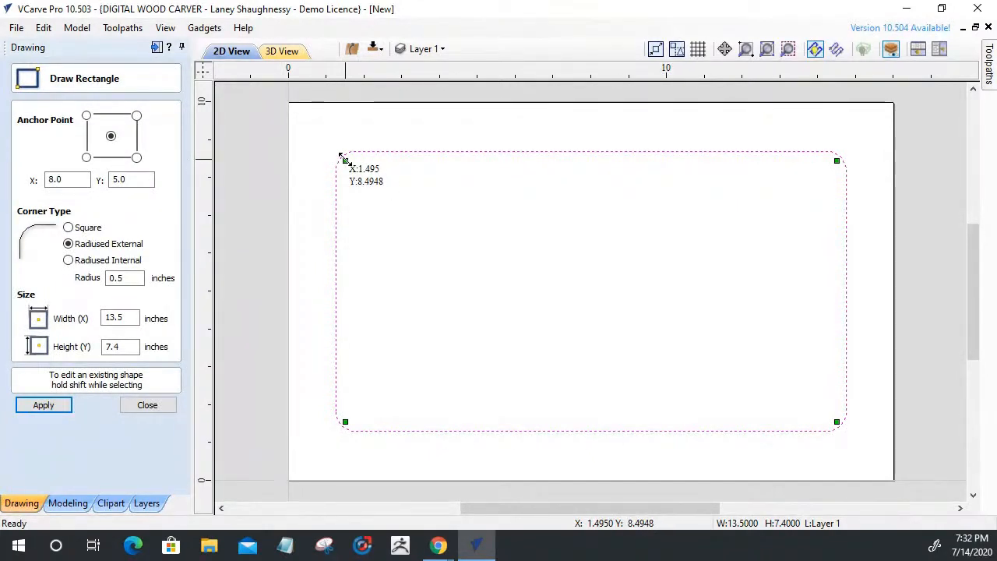
pyautogui.moveTo(344, 159); pyautogui.dragTo(333, 178)
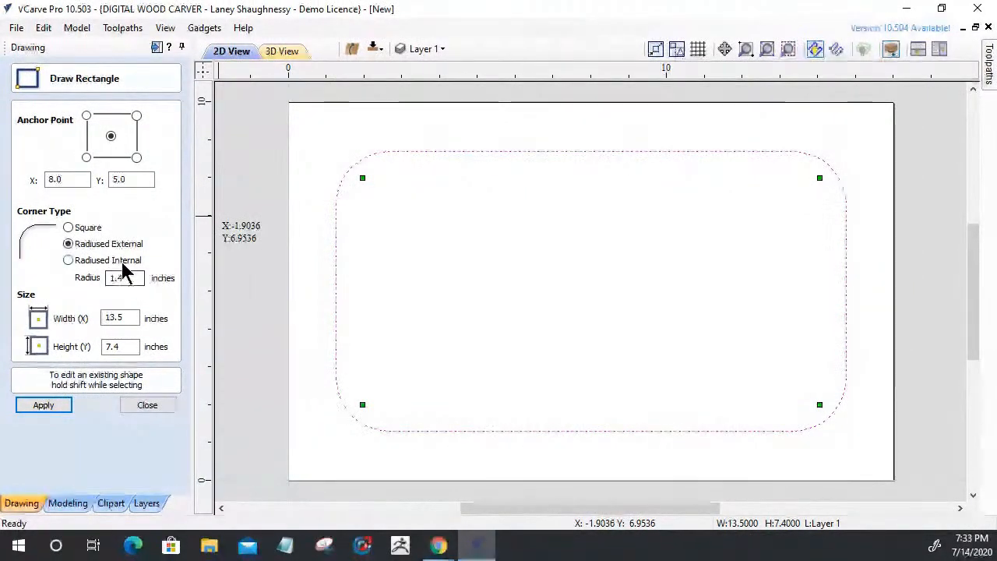
pyautogui.moveTo(361, 178)
pyautogui.mouseDown()
pyautogui.moveTo(382, 202)
pyautogui.moveTo(290, 111)
pyautogui.moveTo(318, 148)
pyautogui.mouseUp()
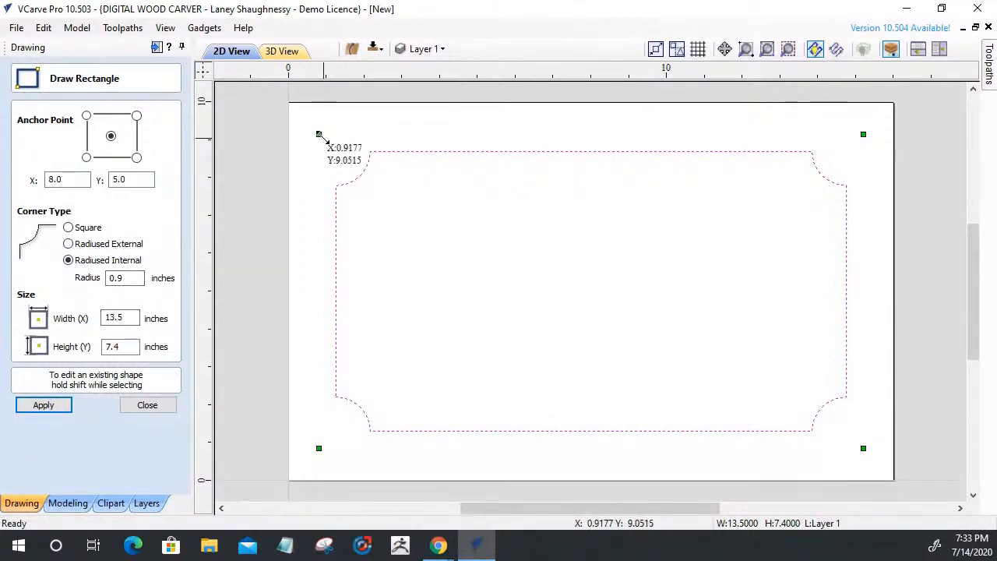
pyautogui.moveTo(319, 134)
pyautogui.mouseDown()
pyautogui.moveTo(326, 141)
pyautogui.moveTo(309, 122)
pyautogui.moveTo(315, 136)
pyautogui.mouseUp()
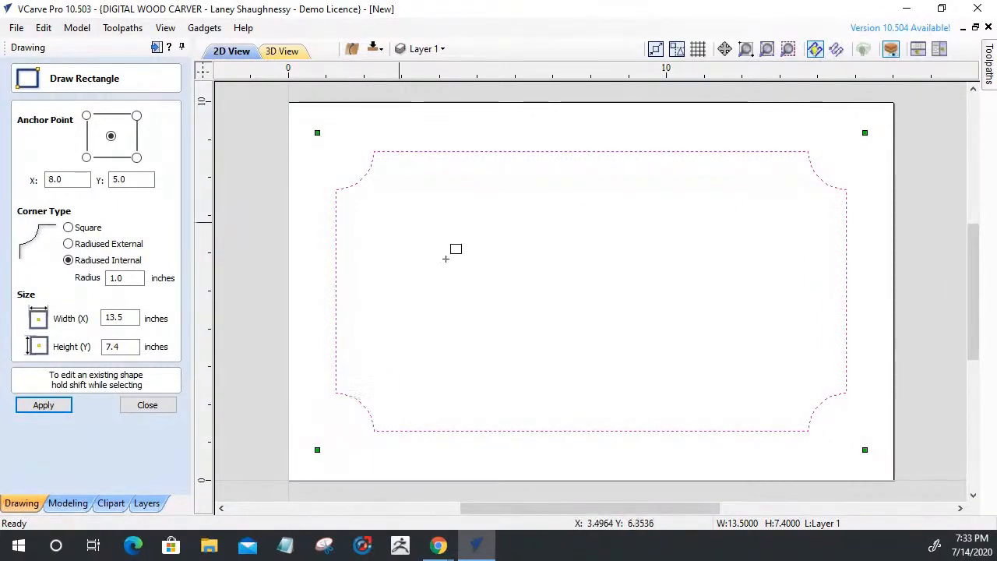
pyautogui.moveTo(317, 133)
pyautogui.mouseDown()
pyautogui.moveTo(397, 207)
pyautogui.moveTo(318, 122)
pyautogui.moveTo(333, 140)
pyautogui.moveTo(318, 131)
pyautogui.mouseUp()
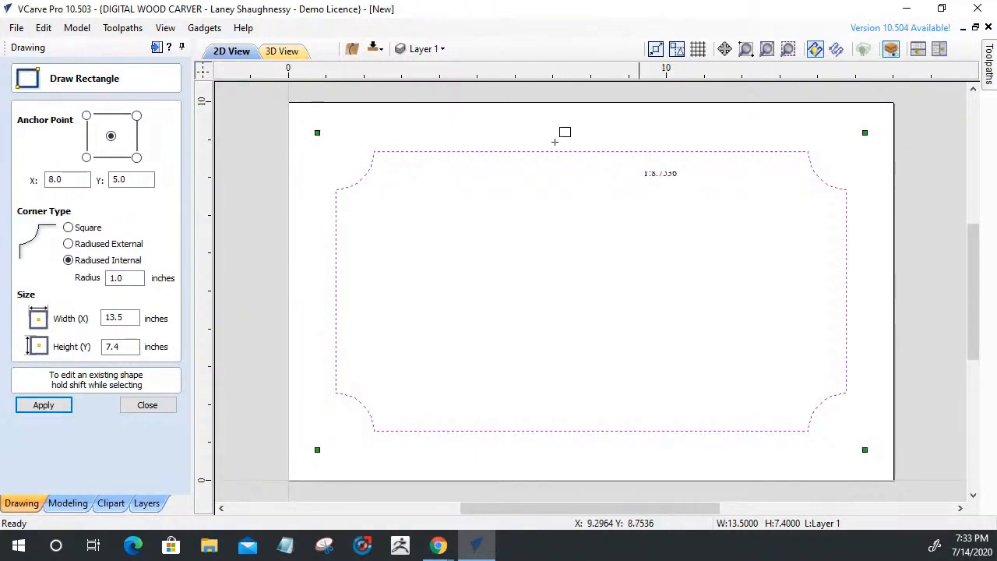
pyautogui.moveTo(317, 131); pyautogui.dragTo(326, 138)
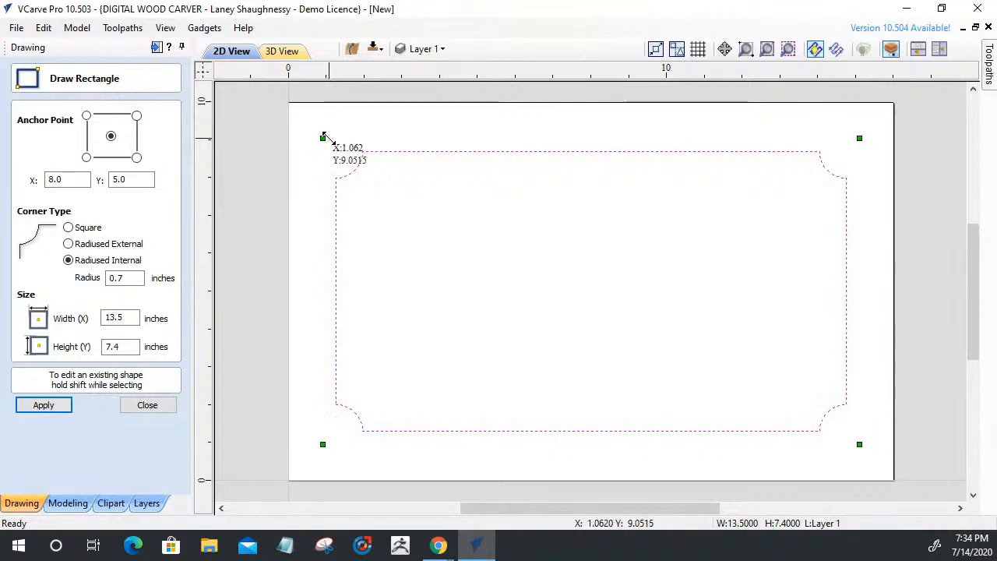
pyautogui.click(126, 278)
pyautogui.write('5')
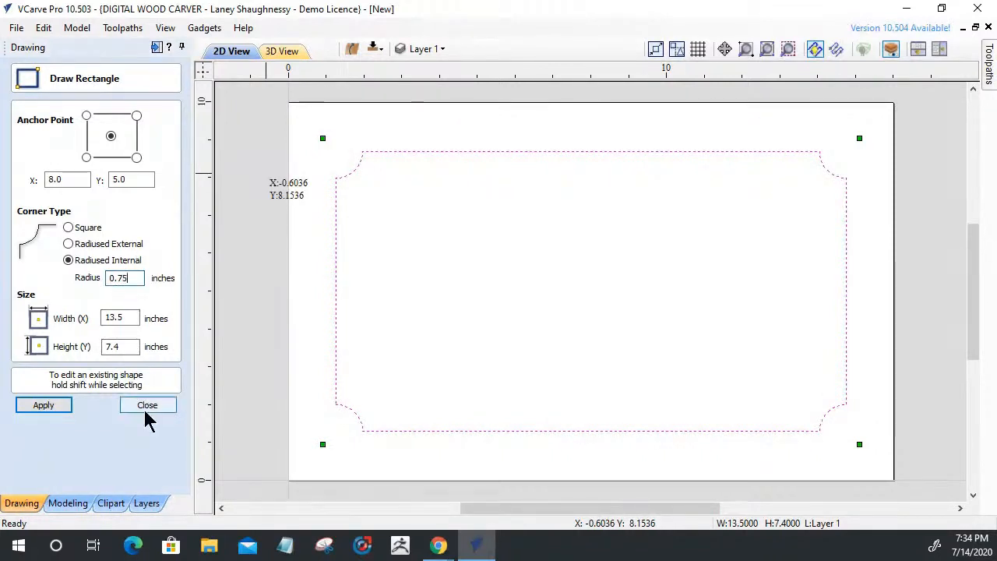
pyautogui.click(45, 410)
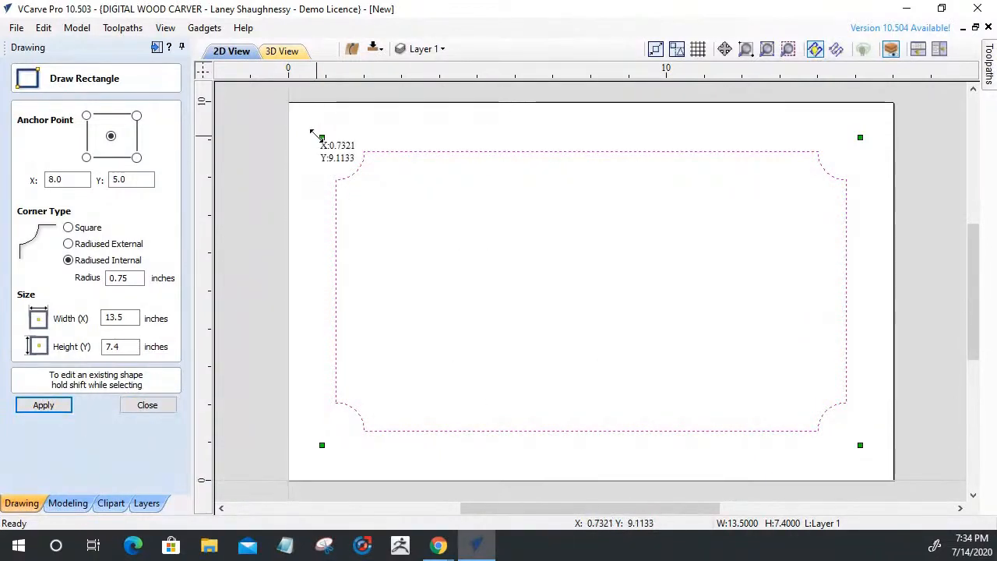
pyautogui.moveTo(320, 136); pyautogui.dragTo(317, 132)
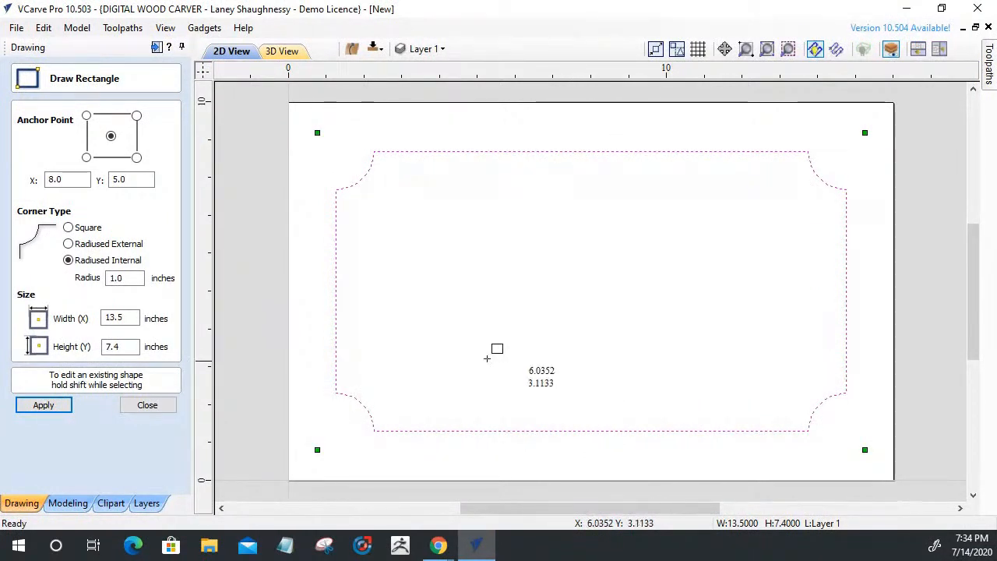
pyautogui.click(152, 408)
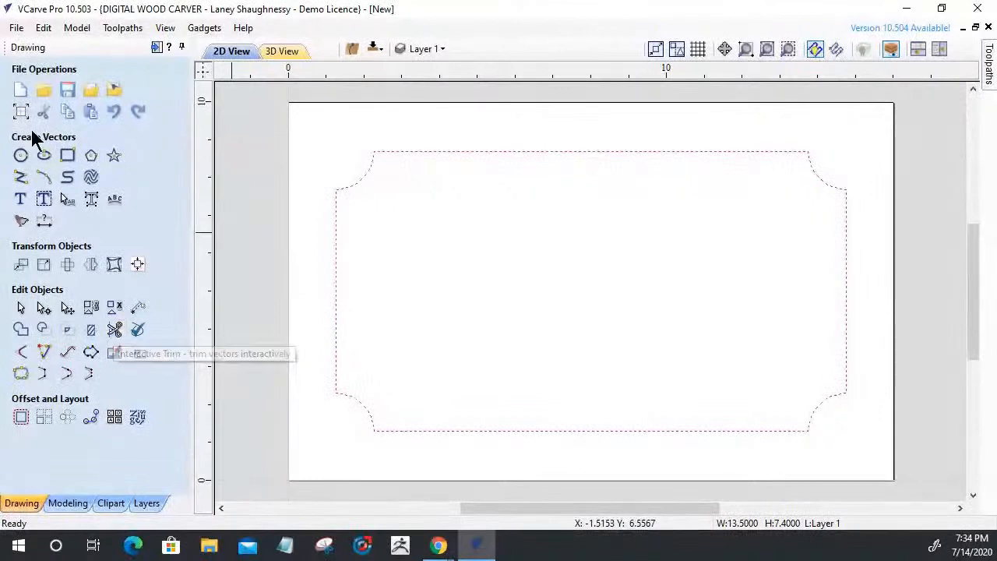
# Draw a tall rounded-corner slot and move it to the sign's centre
pyautogui.click(67, 155)
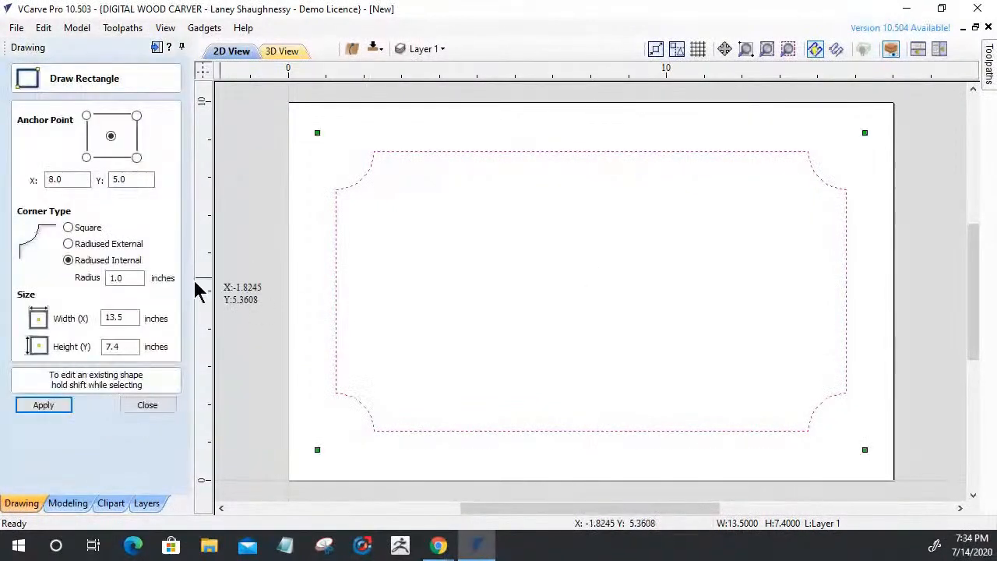
pyautogui.click(69, 247)
pyautogui.moveTo(126, 278); pyautogui.dragTo(59, 277)
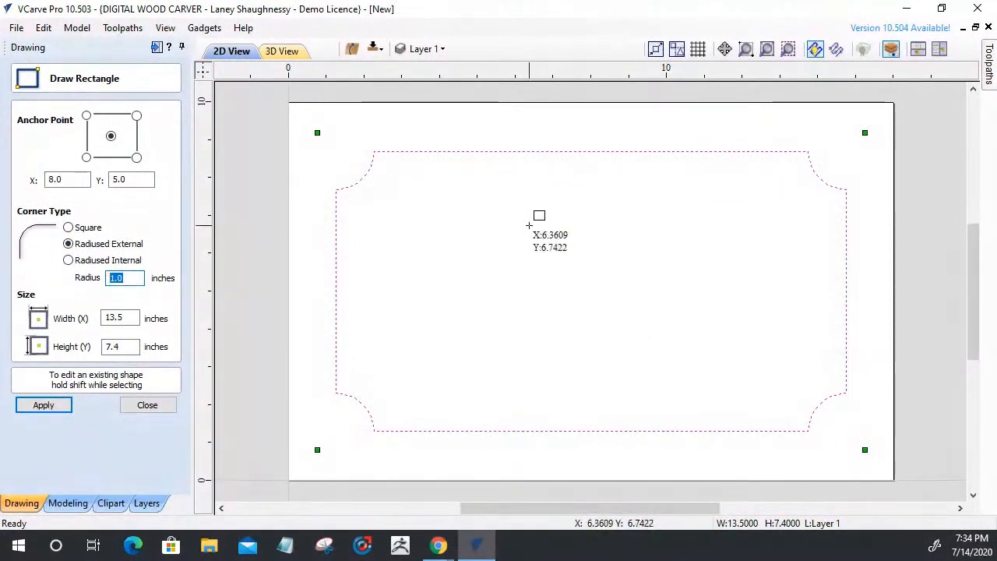
pyautogui.write('.5')
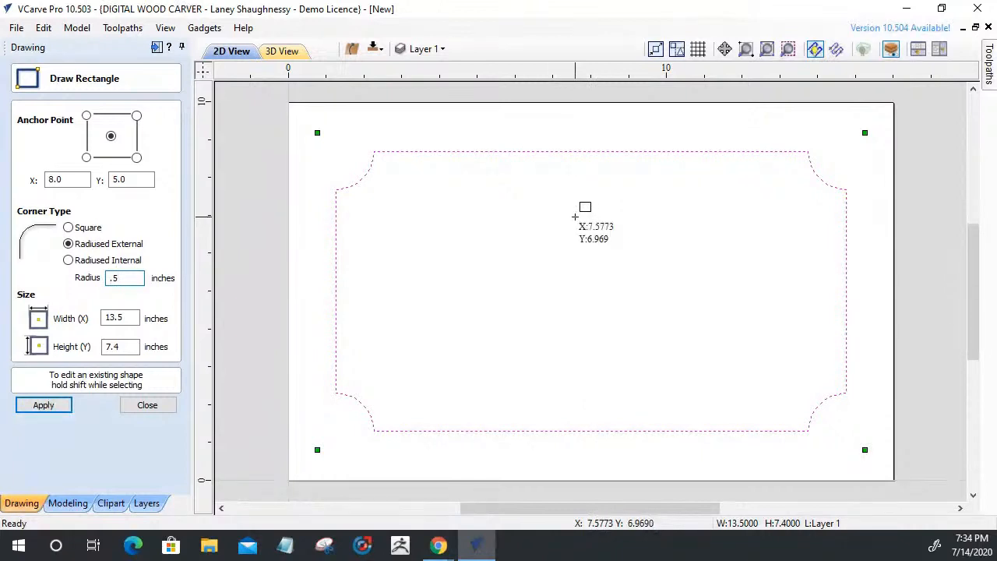
pyautogui.moveTo(555, 204); pyautogui.dragTo(592, 415)
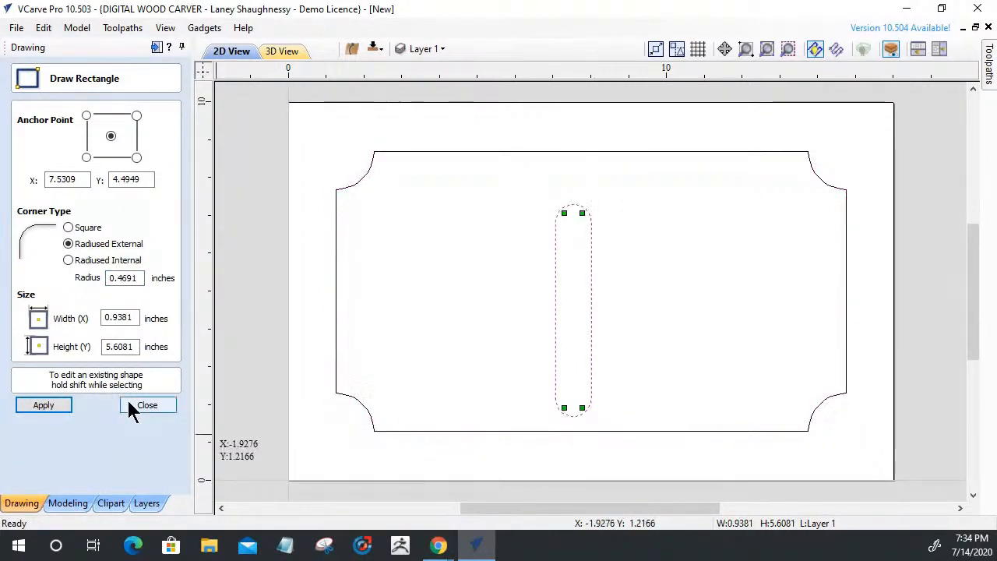
pyautogui.press('Escape')
pyautogui.click(559, 302)
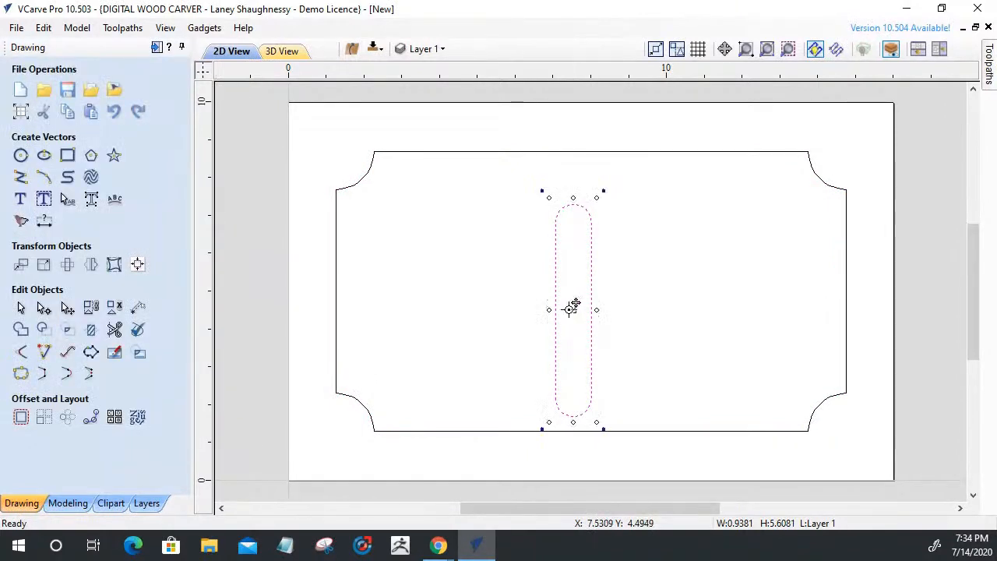
pyautogui.moveTo(575, 311); pyautogui.dragTo(590, 289)
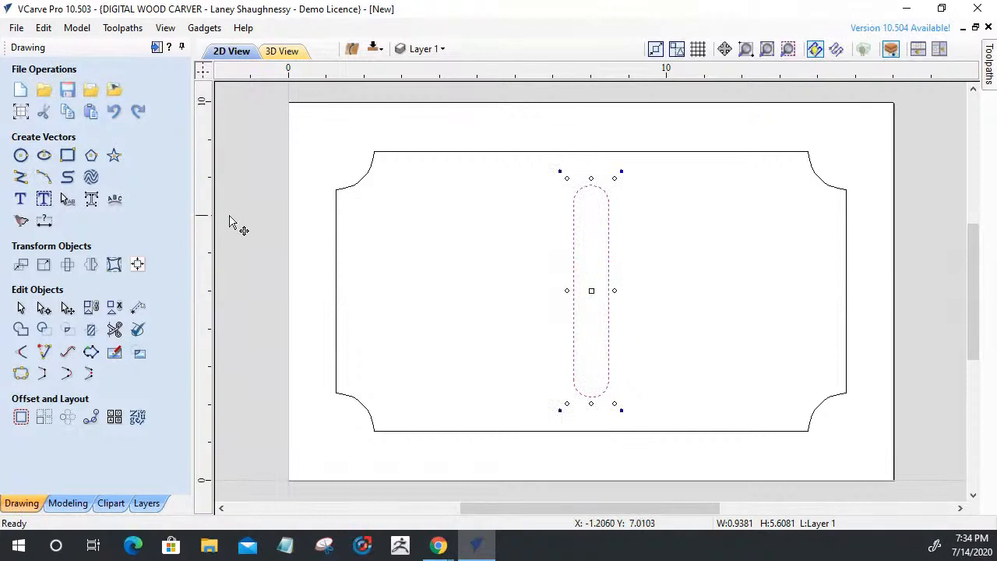
# Draw a 6.7 x 1.0 inch square-cornered bar across the slot
pyautogui.click(67, 155)
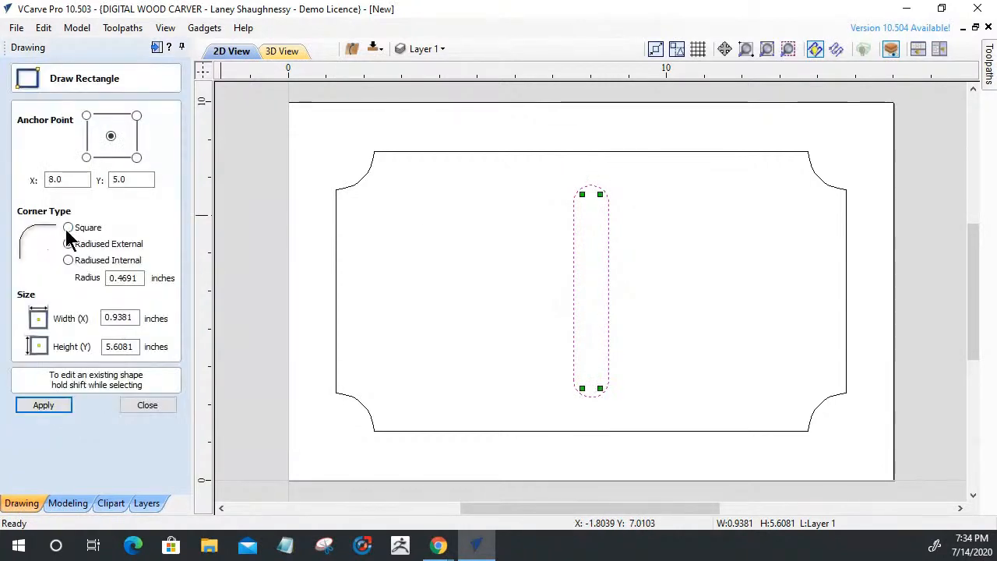
pyautogui.click(68, 227)
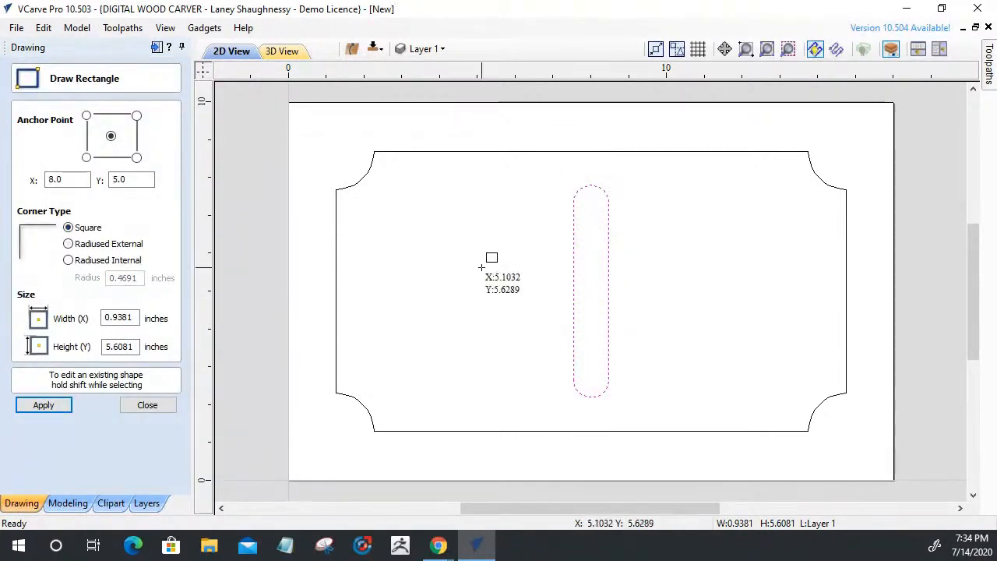
pyautogui.moveTo(484, 271); pyautogui.dragTo(732, 304)
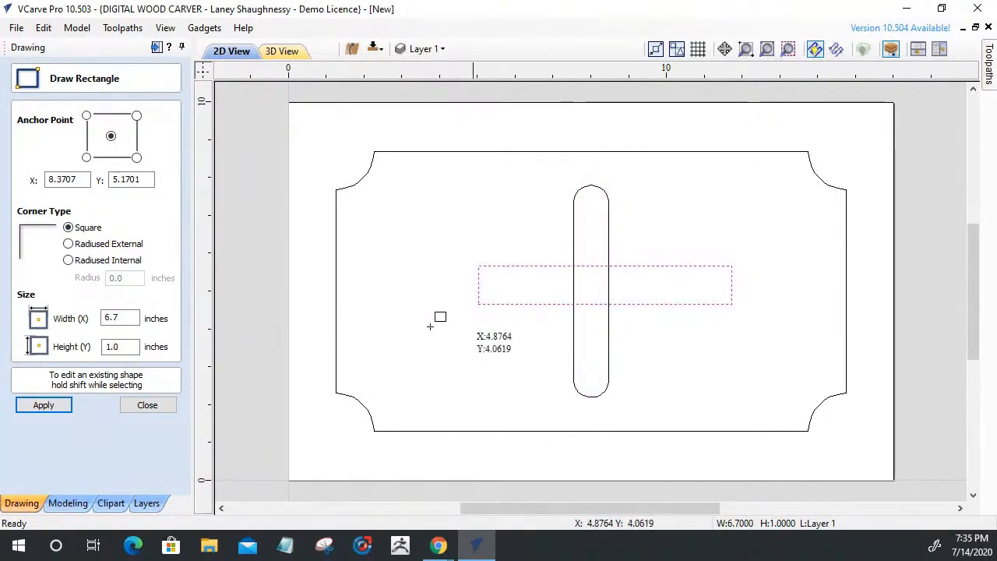
pyautogui.click(145, 404)
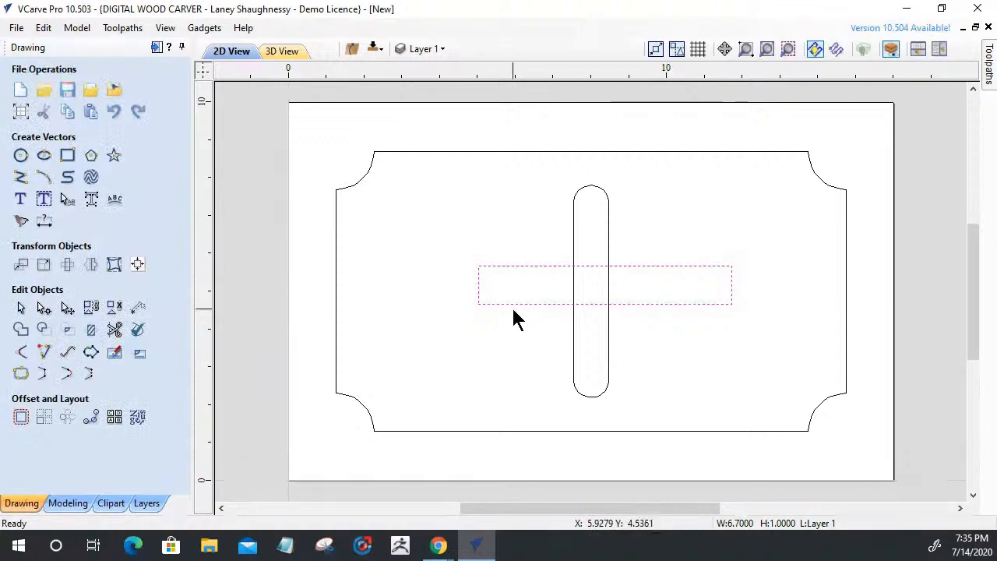
# Centre the bar on the slot and pull both ends into points, making it 8.7 x 1.0 inches
pyautogui.moveTo(605, 278); pyautogui.dragTo(592, 284)
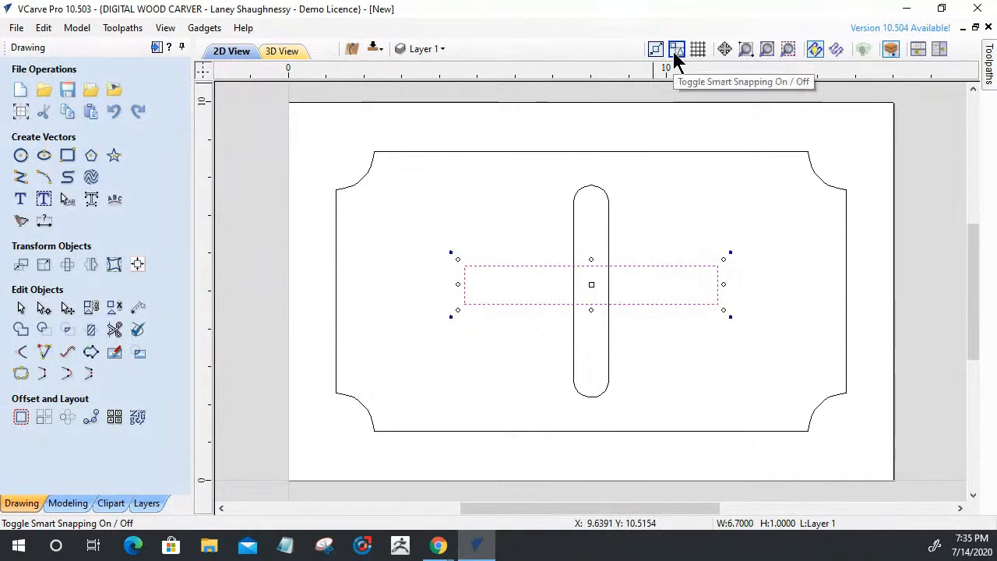
pyautogui.click(43, 307)
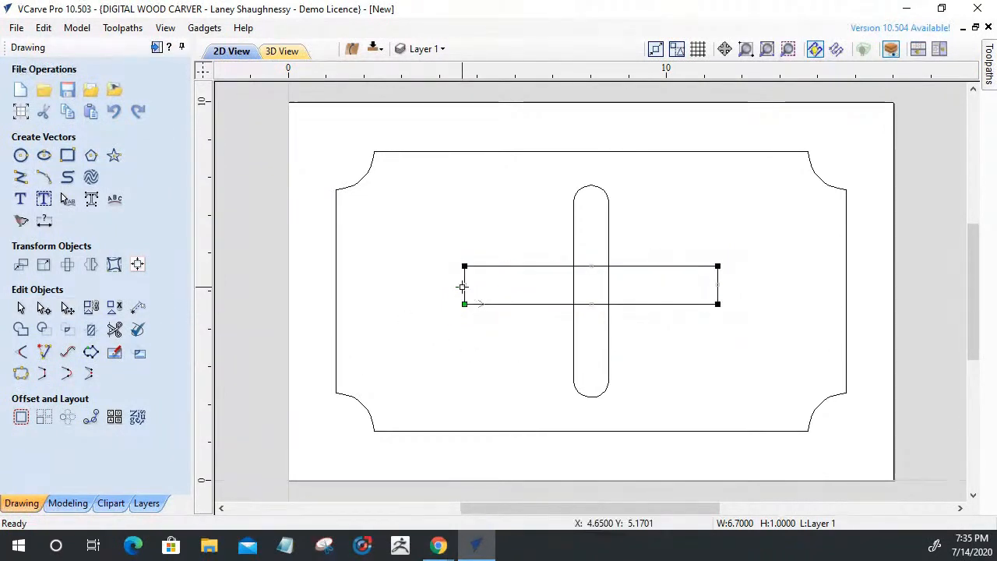
pyautogui.moveTo(463, 285); pyautogui.dragTo(426, 285)
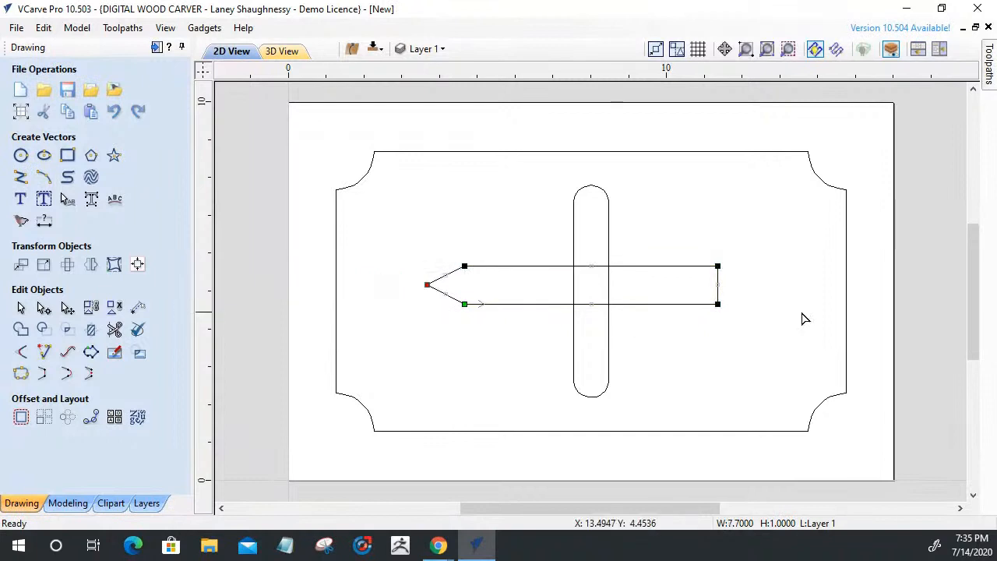
pyautogui.moveTo(717, 284); pyautogui.dragTo(753, 285)
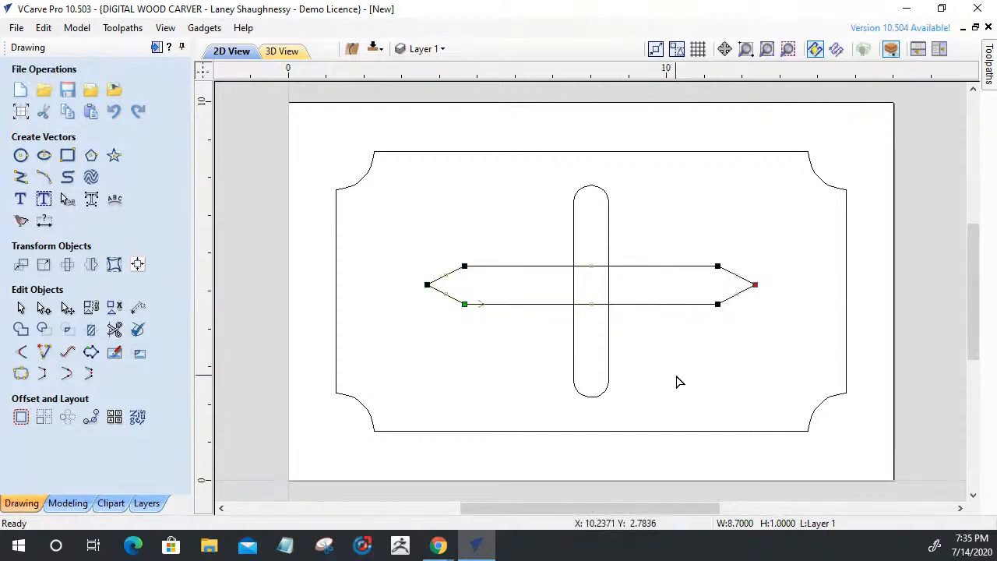
pyautogui.moveTo(427, 283); pyautogui.dragTo(455, 282)
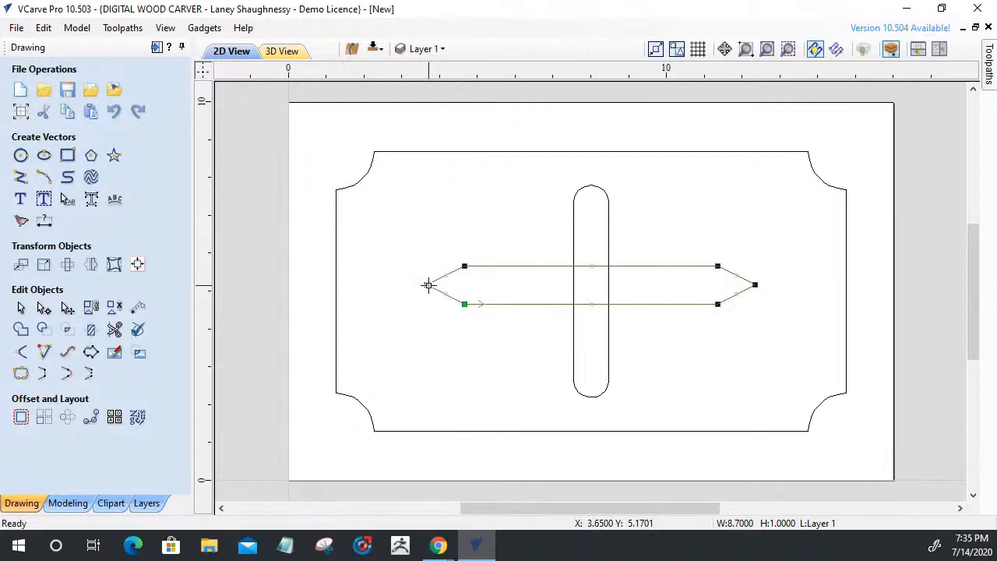
pyautogui.click(458, 379)
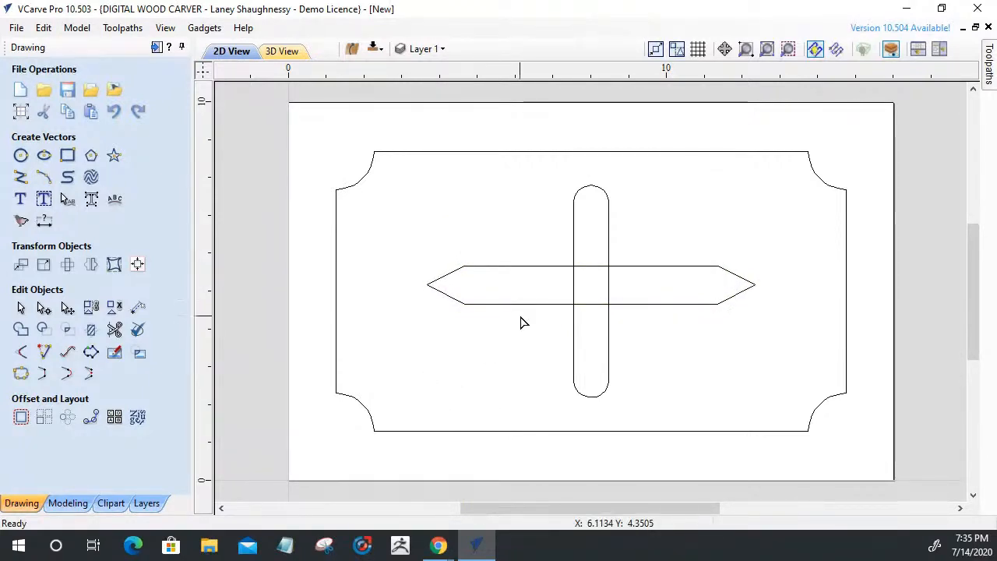
pyautogui.click(19, 308)
# Duplicate the pointed bar and rotate two copies 45° onto opposite diagonals
pyautogui.click(592, 273)
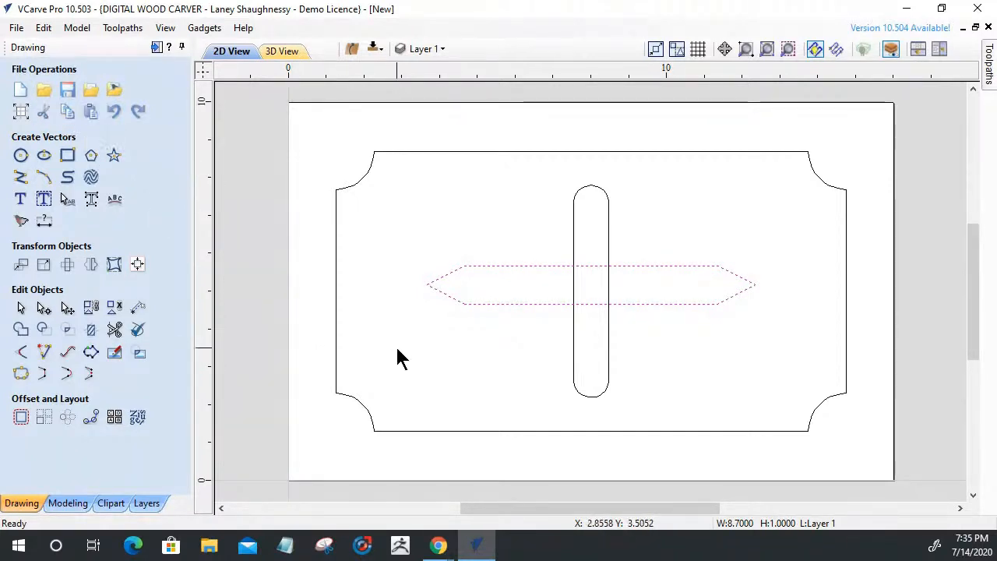
pyautogui.hotkey('ctrl', 'v')
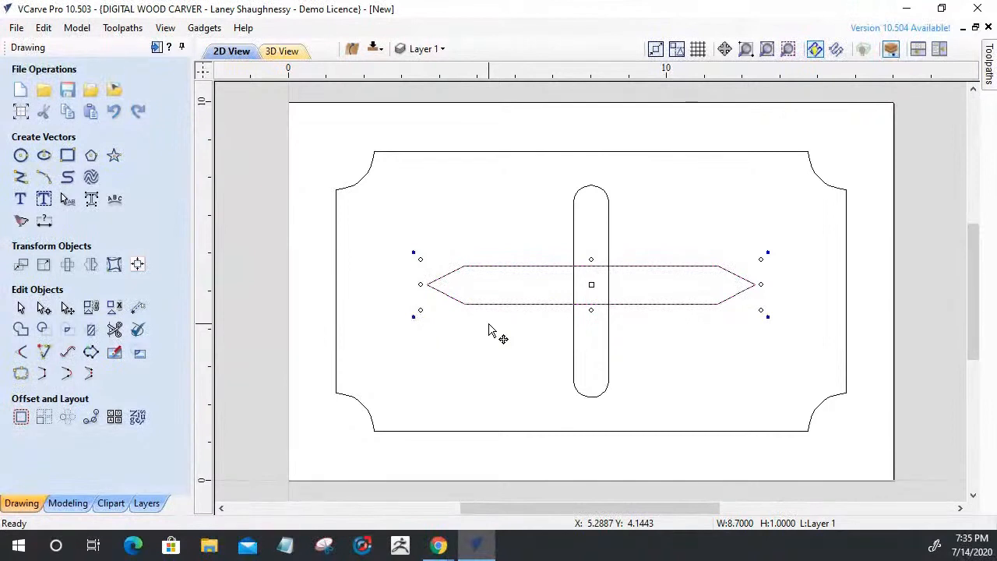
pyautogui.press('4')
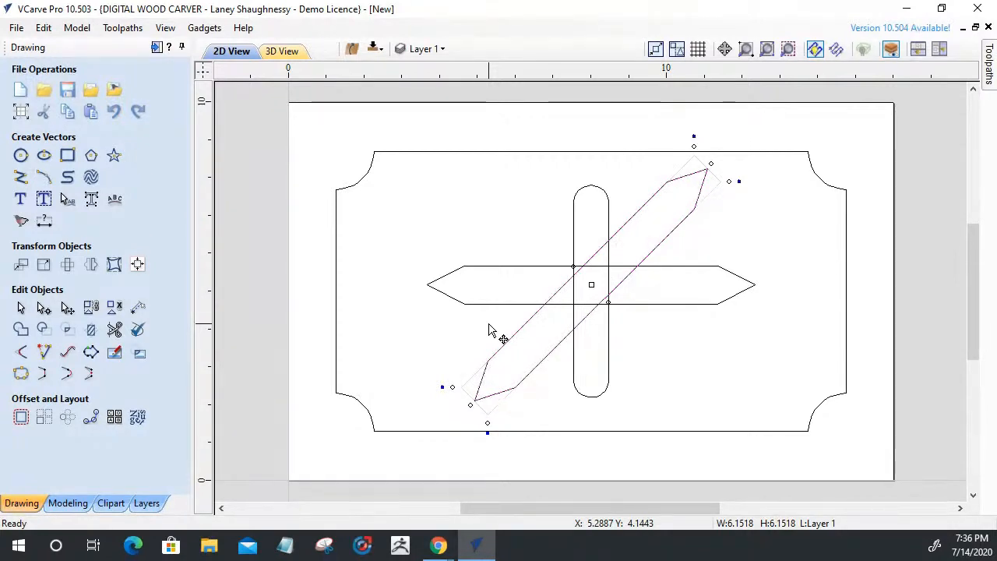
pyautogui.press('9')
pyautogui.press('9')
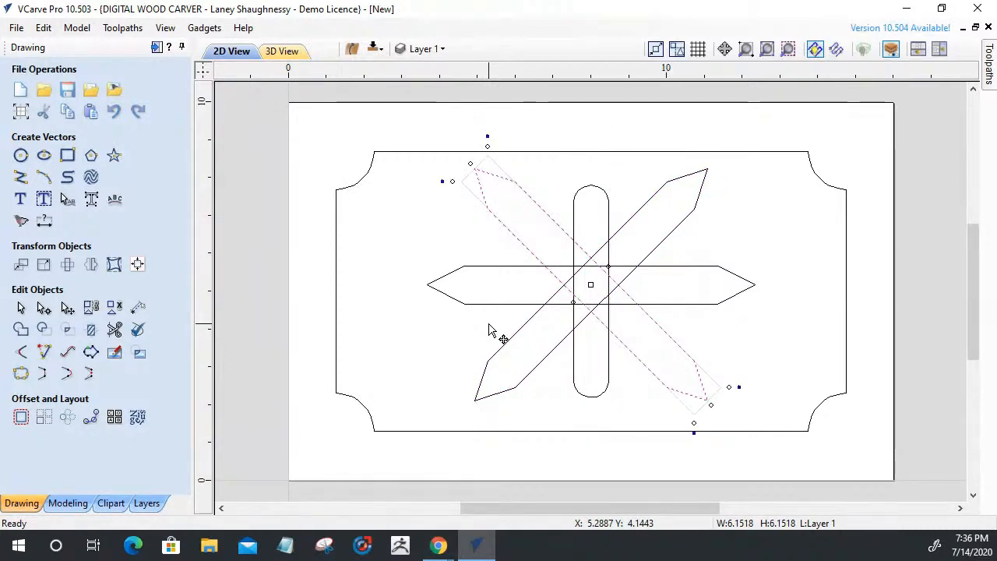
# Select the horizontal pointed bar together with both diagonal copies
pyautogui.click(443, 336)
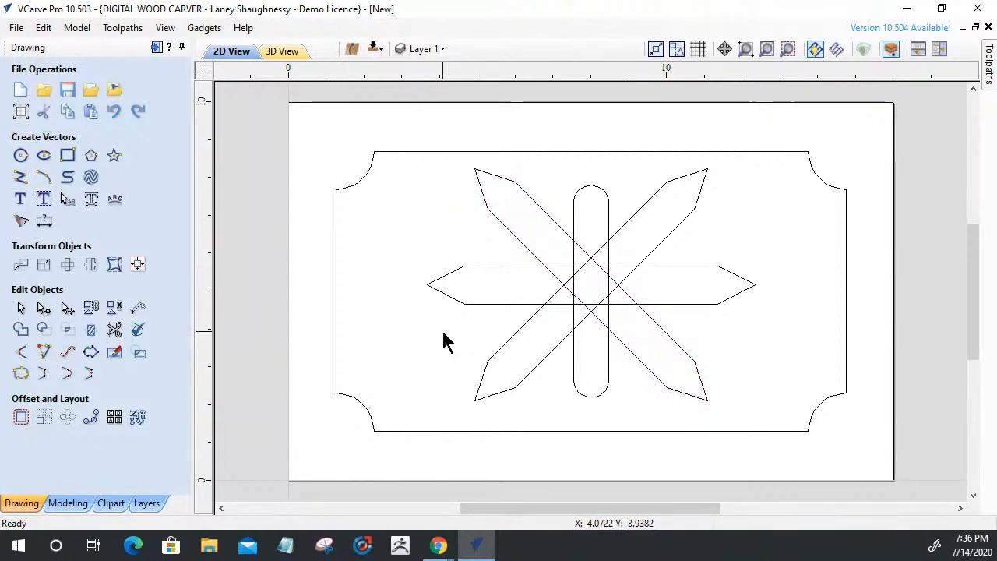
pyautogui.click(483, 303)
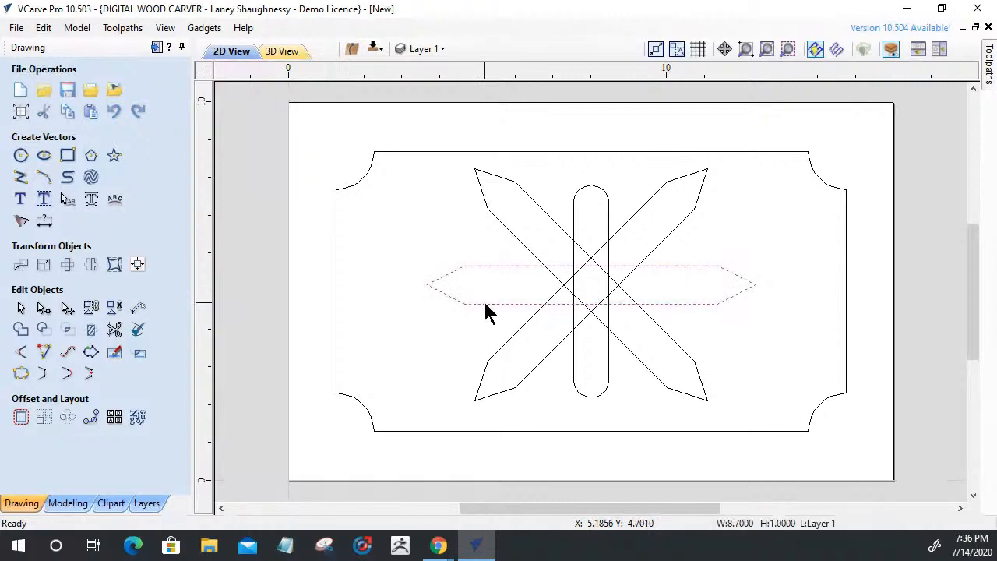
pyautogui.keyDown('shift'); pyautogui.click(655, 319); pyautogui.keyUp('shift')
pyautogui.keyDown('shift'); pyautogui.click(648, 250); pyautogui.keyUp('shift')
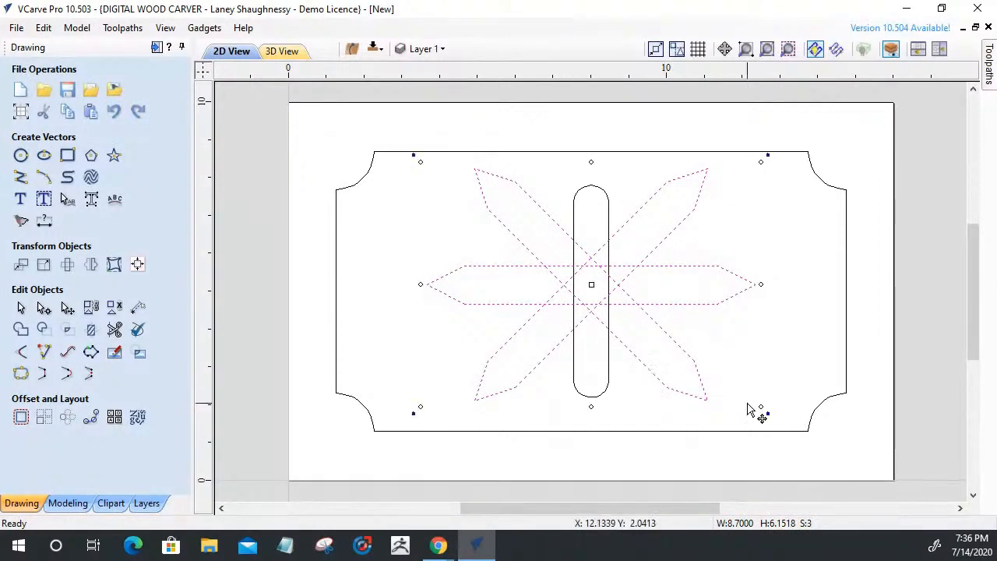
# Scale the three bars up to span the sign, then make the central slot narrower and about 7.61 inches tall
pyautogui.moveTo(761, 406); pyautogui.dragTo(801, 435)
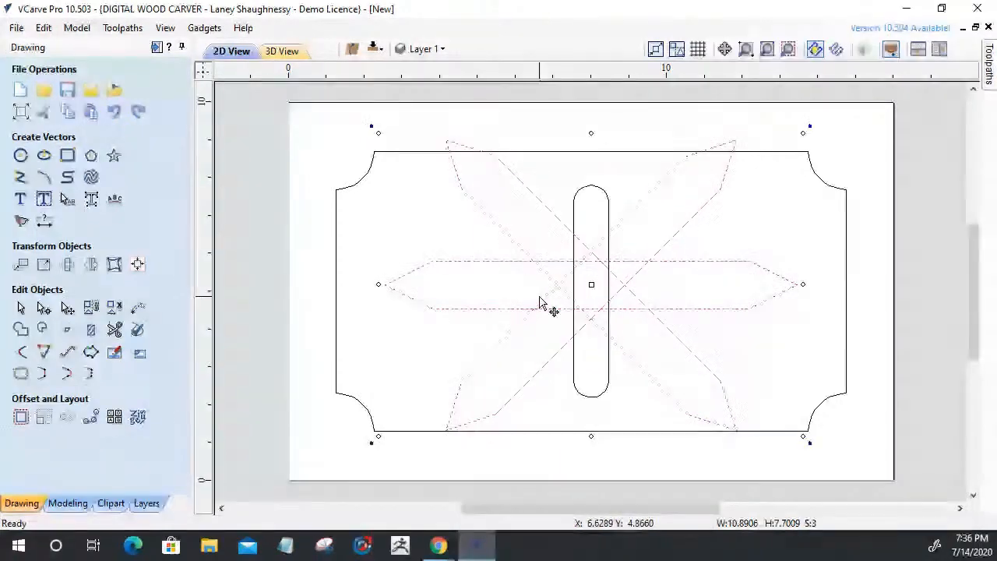
pyautogui.click(577, 206)
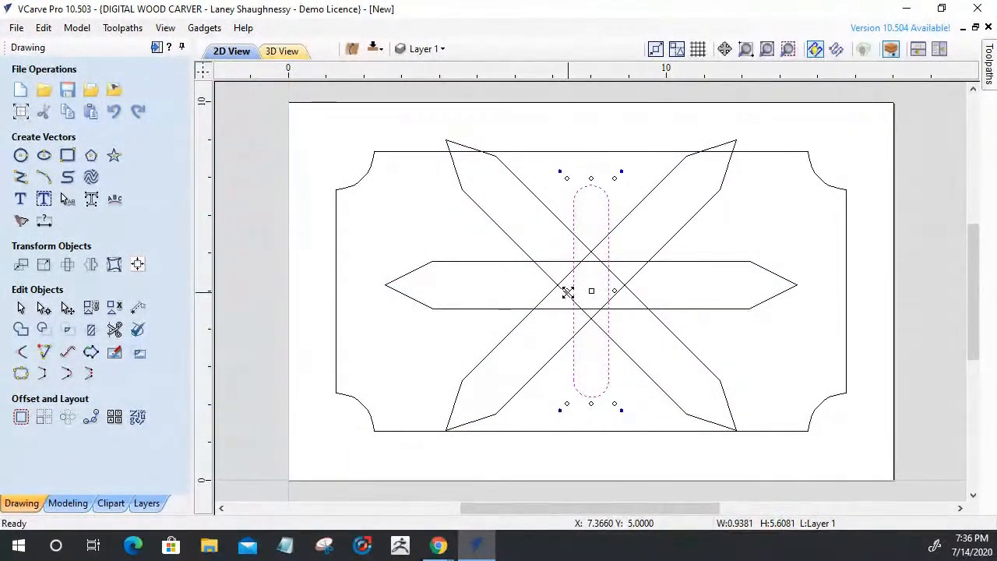
pyautogui.moveTo(568, 292); pyautogui.dragTo(580, 292)
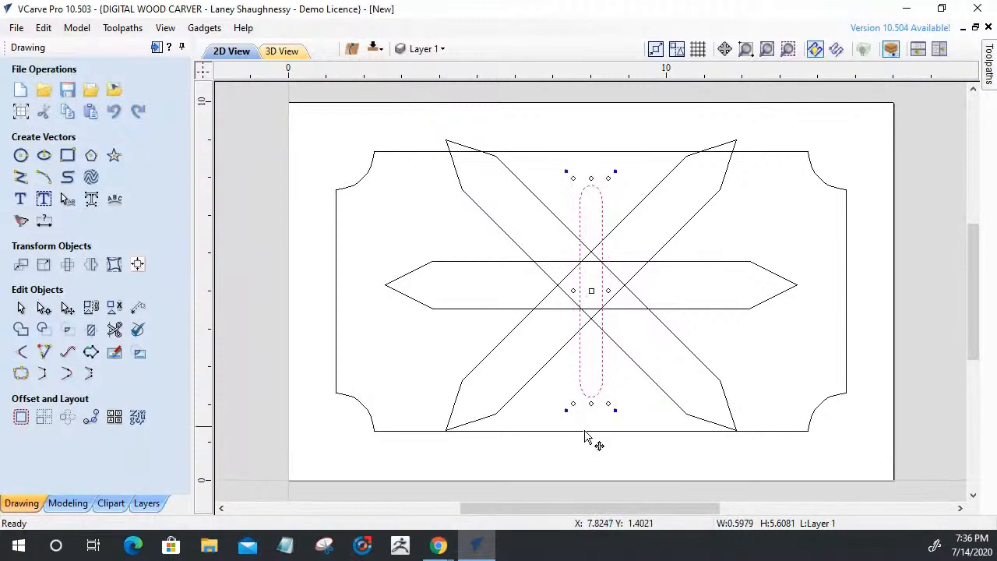
pyautogui.moveTo(589, 403); pyautogui.dragTo(589, 429)
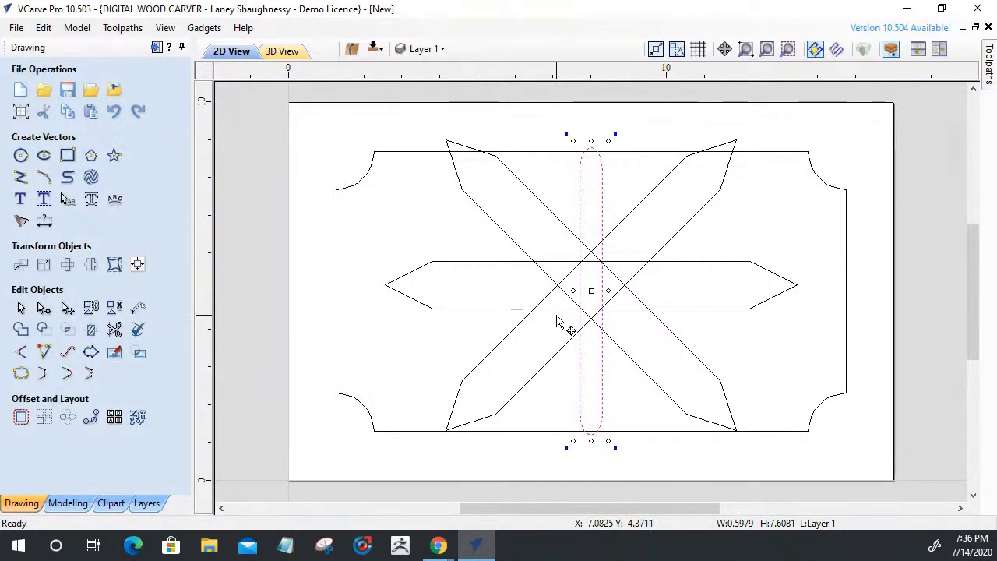
# Test-rotate the central slot by 15° and bring it back upright
pyautogui.click(67, 266)
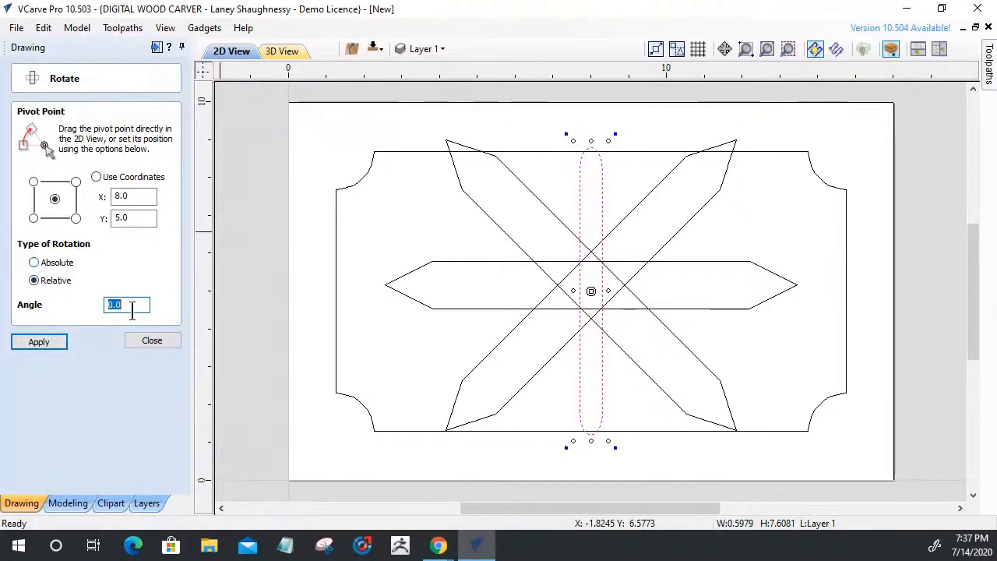
pyautogui.write('5')
pyautogui.click(56, 346)
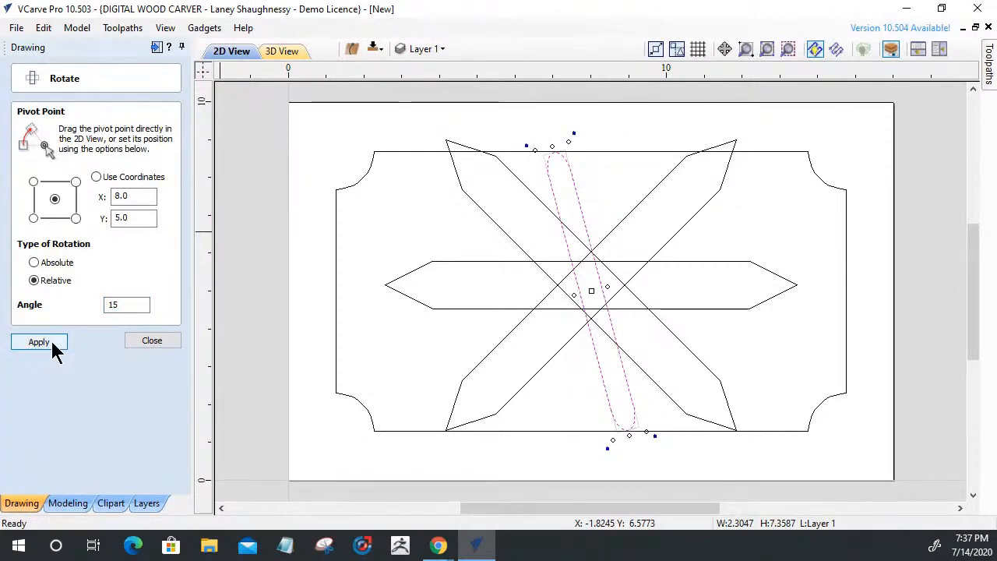
pyautogui.click(53, 345)
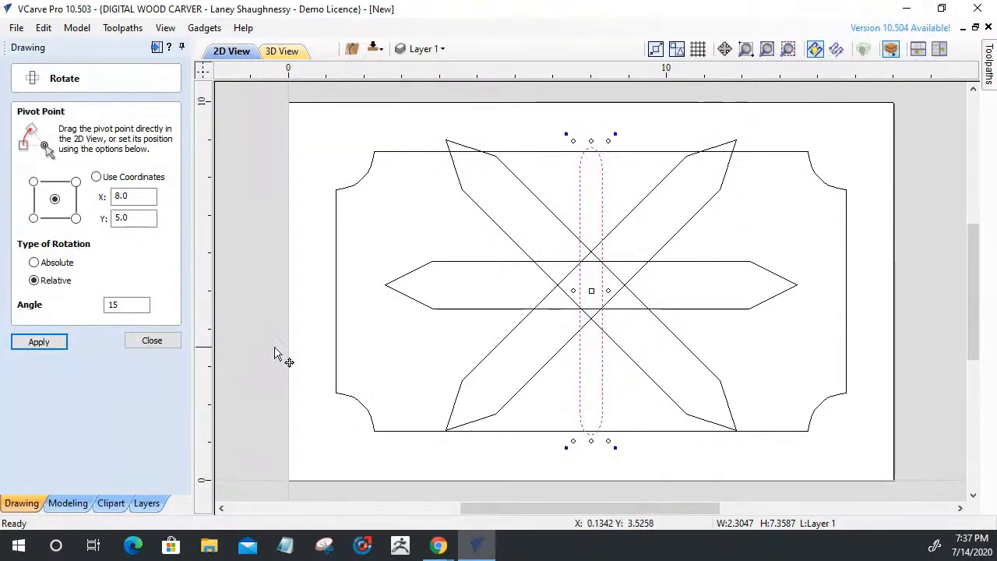
# Reselect the central slot and reopen its Rotate settings
pyautogui.click(165, 345)
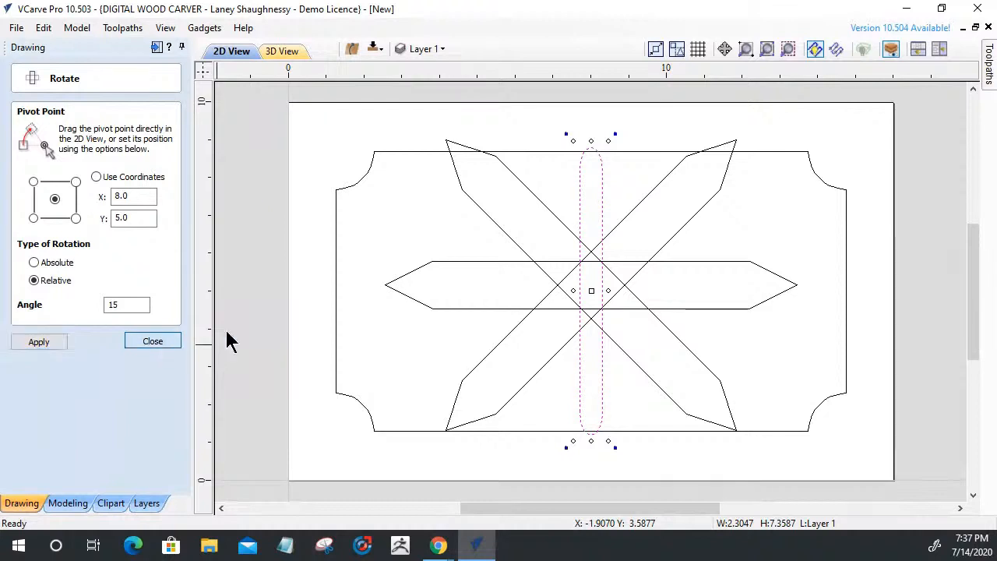
pyautogui.click(589, 196)
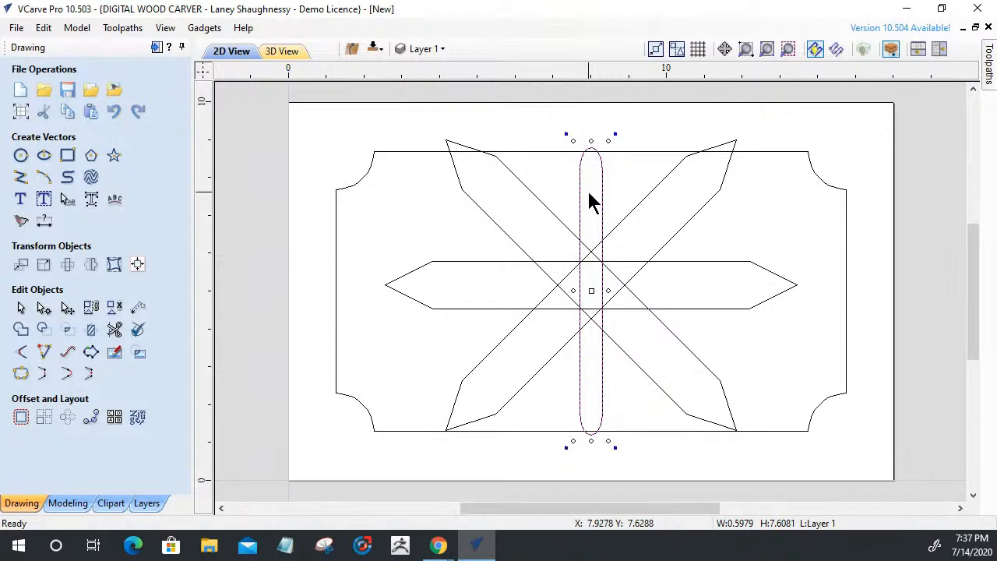
pyautogui.click(67, 264)
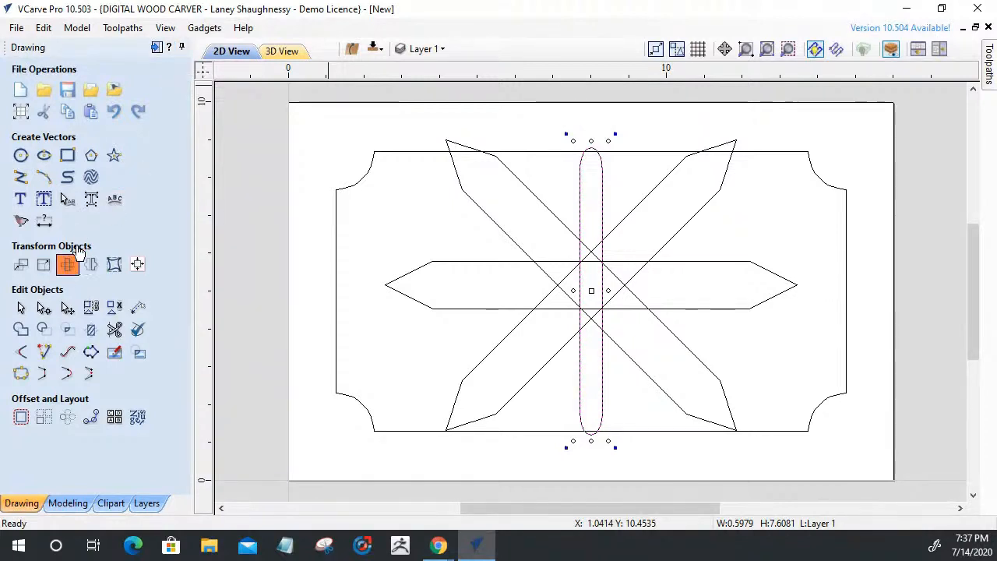
pyautogui.click(172, 49)
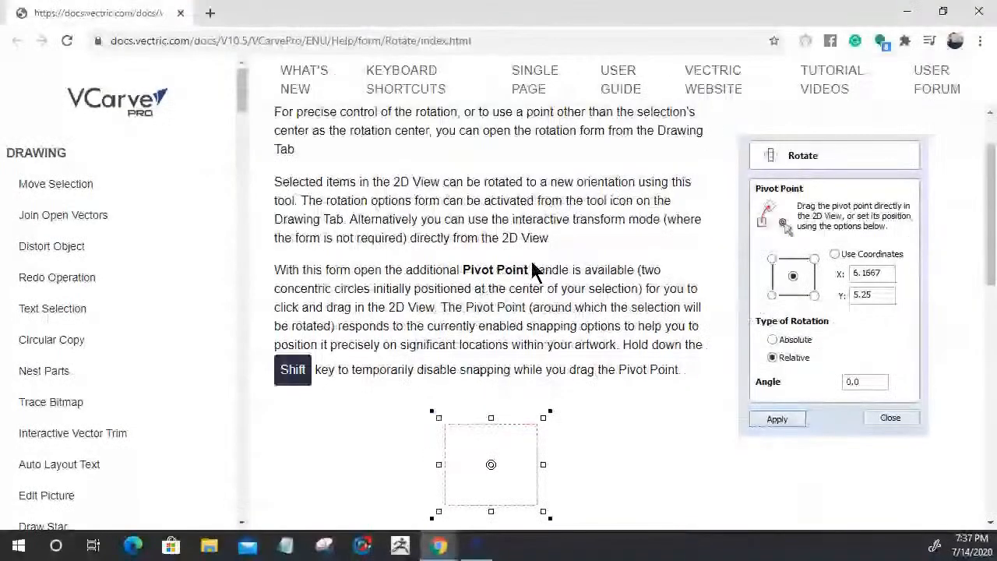
pyautogui.scroll(-6, 534, 270)
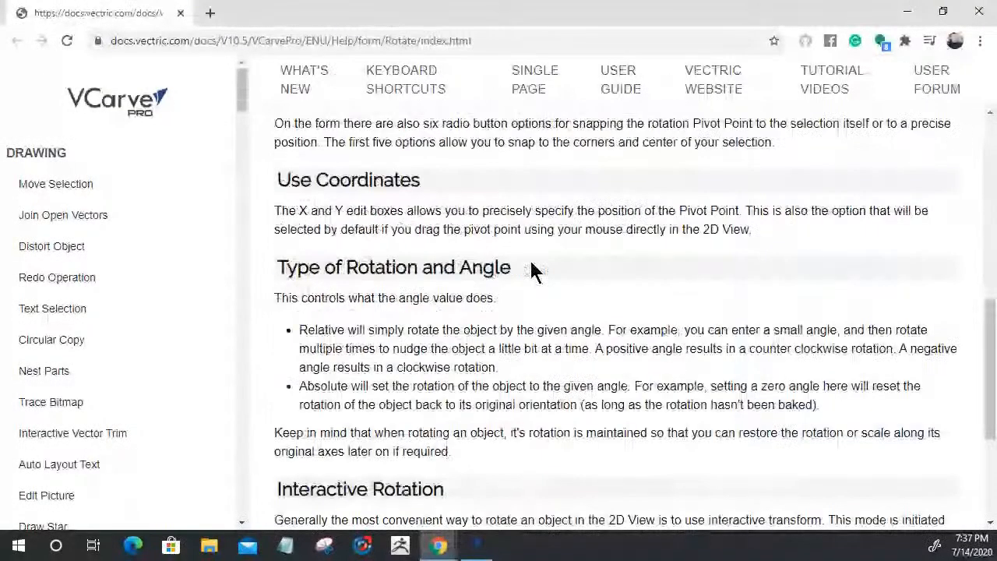
pyautogui.scroll(-3, 534, 270)
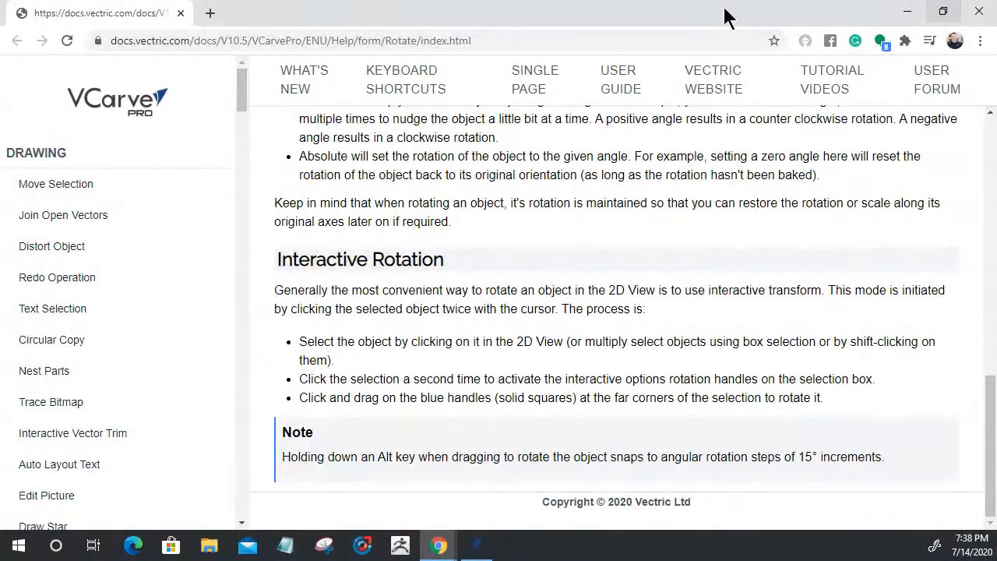
pyautogui.click(180, 15)
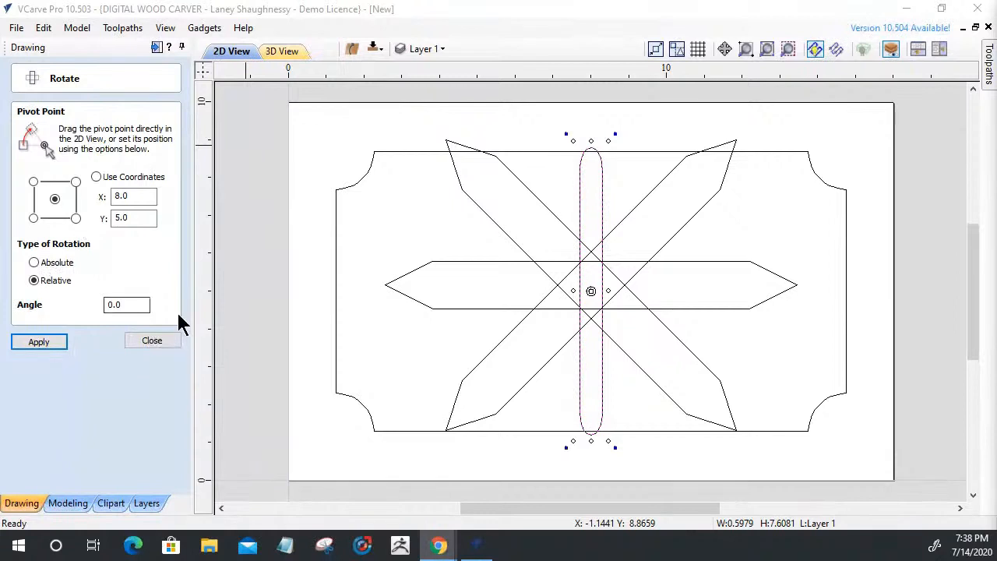
# Close the Rotate form and try tilting the slot with its interactive rotation handles
pyautogui.click(169, 341)
pyautogui.click(581, 175)
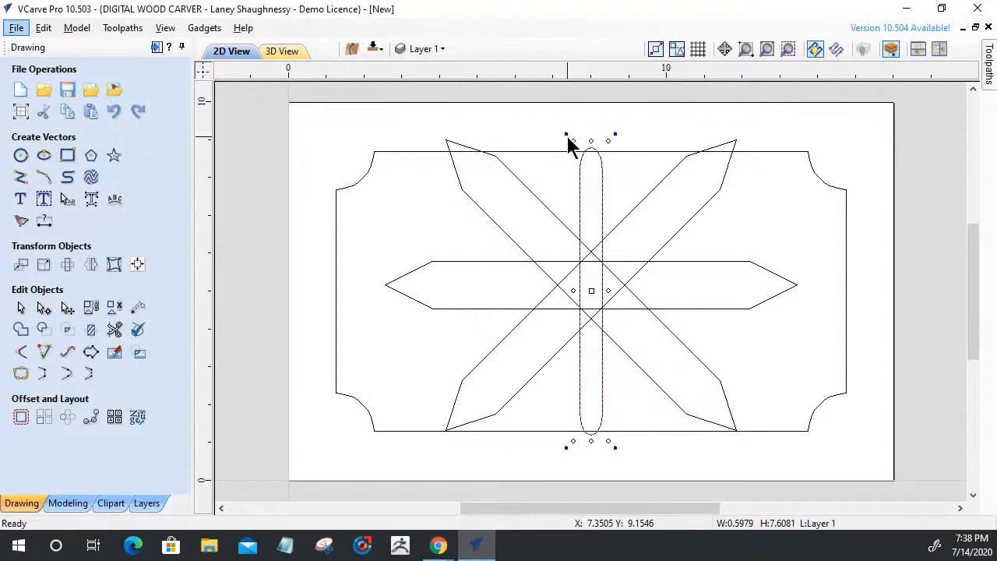
pyautogui.moveTo(567, 137); pyautogui.dragTo(581, 179)
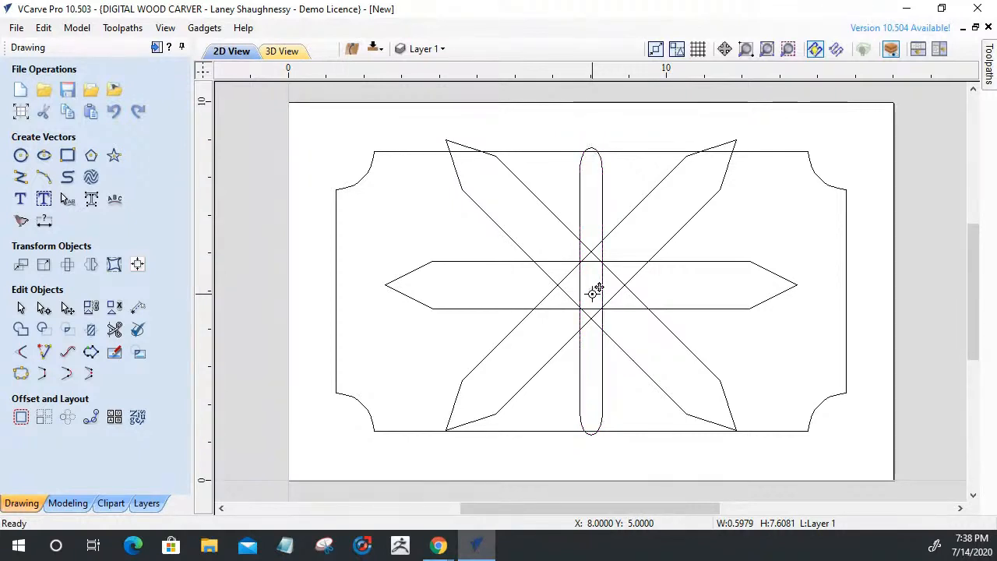
# Rotate the slot with its handles, laying it along the diagonal bar and then flatter
pyautogui.doubleClick(603, 293)
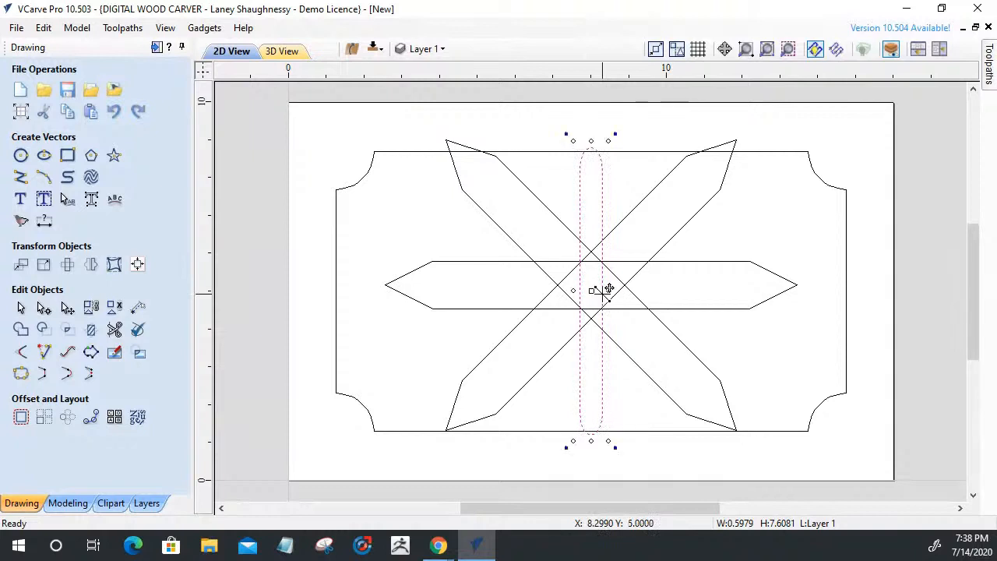
pyautogui.moveTo(591, 291)
pyautogui.mouseDown()
pyautogui.moveTo(597, 259)
pyautogui.moveTo(548, 275)
pyautogui.moveTo(591, 288)
pyautogui.mouseUp()
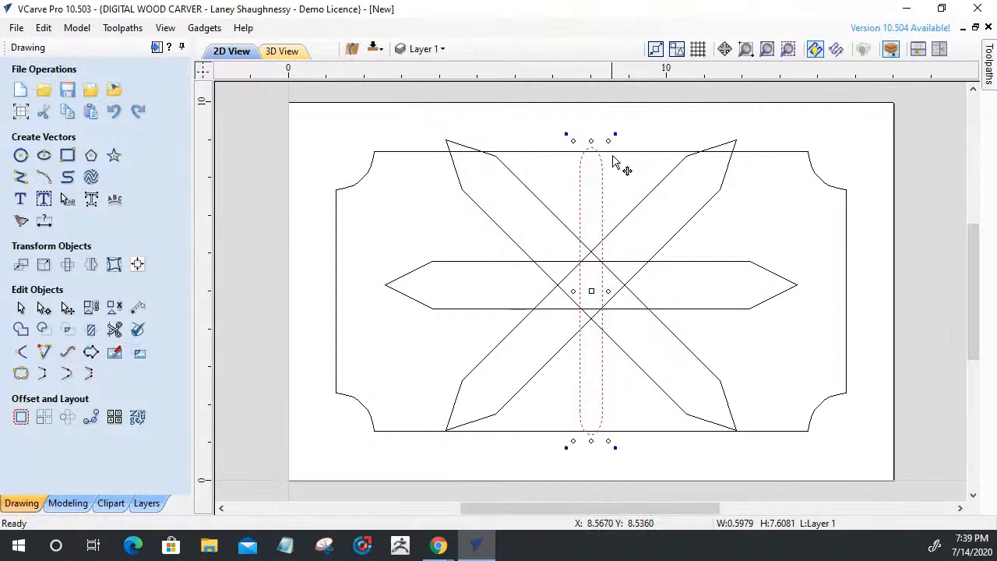
pyautogui.moveTo(613, 136); pyautogui.dragTo(641, 156)
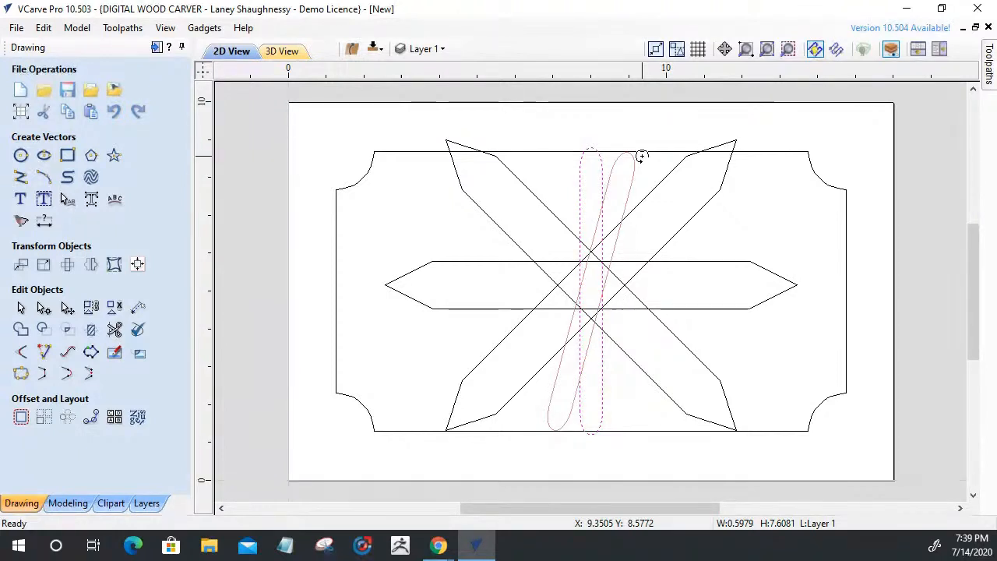
pyautogui.moveTo(641, 157); pyautogui.dragTo(688, 213)
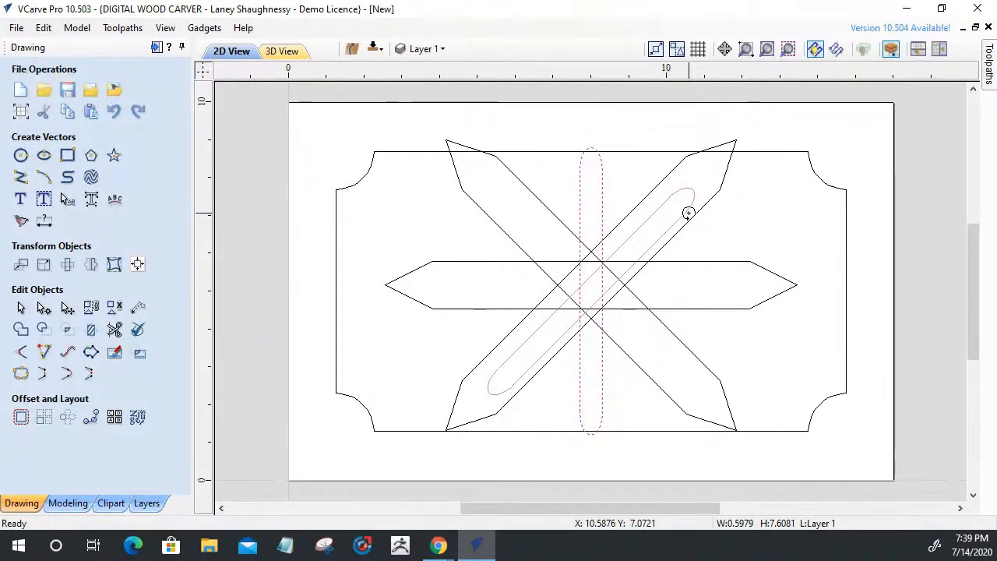
pyautogui.moveTo(689, 212); pyautogui.dragTo(733, 256)
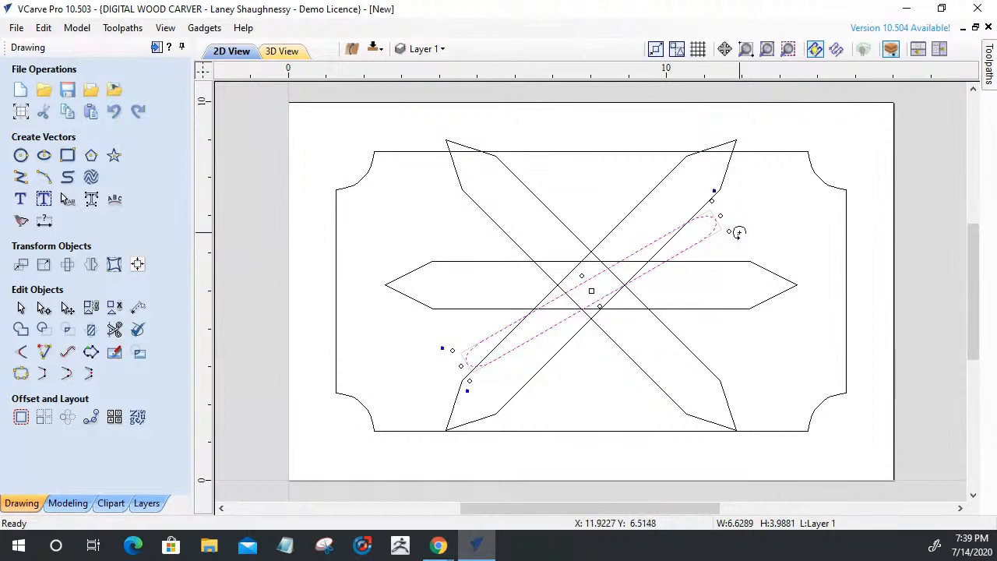
pyautogui.moveTo(738, 230); pyautogui.dragTo(742, 259)
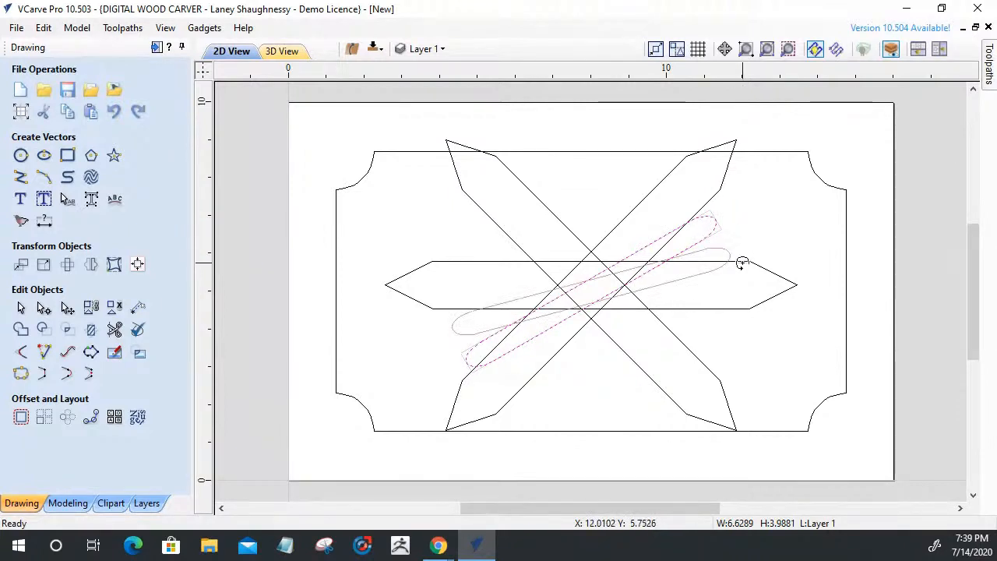
pyautogui.moveTo(742, 264); pyautogui.dragTo(732, 208)
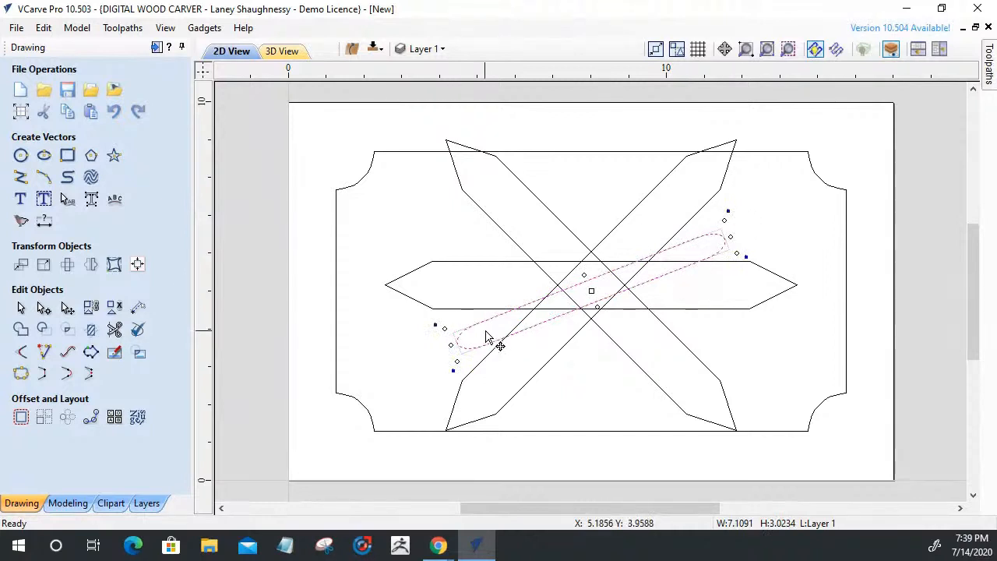
# Undo the slot's rotation so it stays upright, then select the horizontal hexagon
pyautogui.scroll(3, 571, 312)
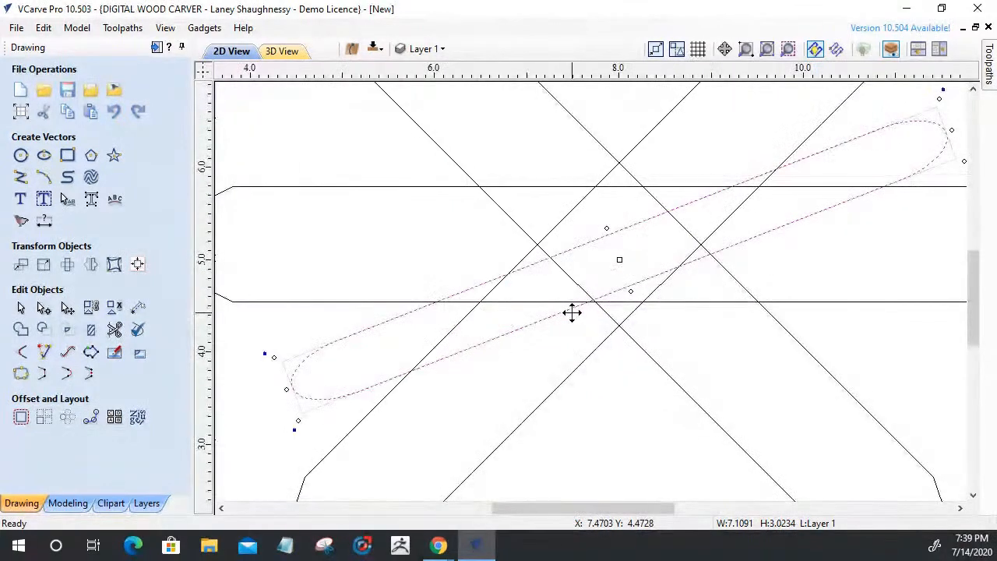
pyautogui.hotkey('ctrl', 'z')
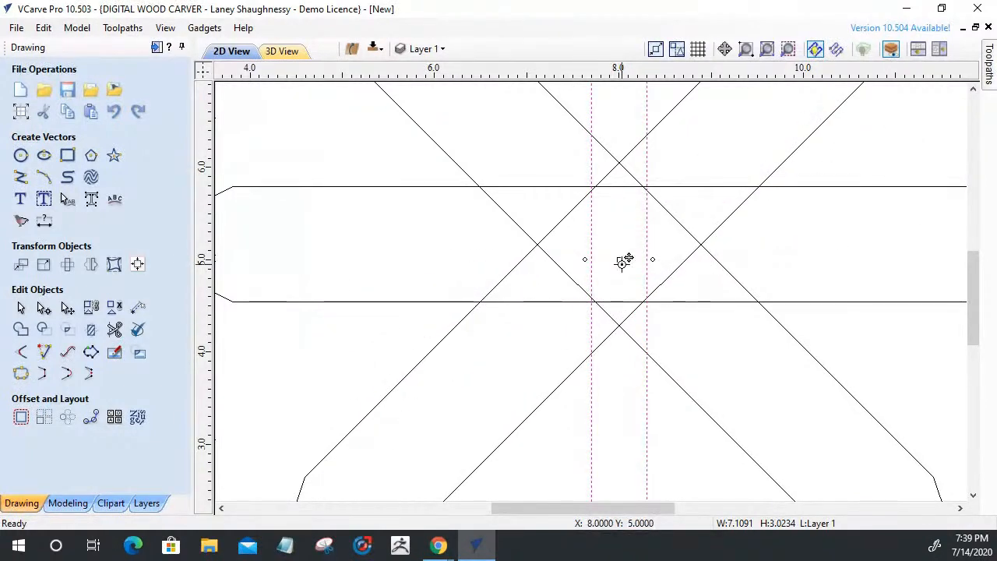
pyautogui.scroll(-3, 623, 269)
pyautogui.moveTo(619, 266)
pyautogui.mouseDown()
pyautogui.moveTo(619, 254)
pyautogui.moveTo(619, 267)
pyautogui.mouseUp()
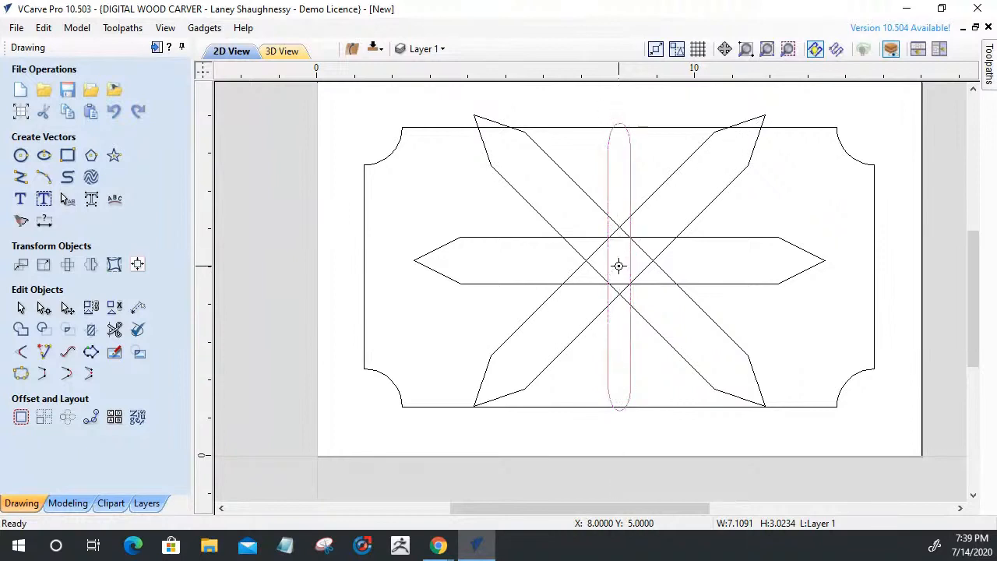
pyautogui.click(529, 244)
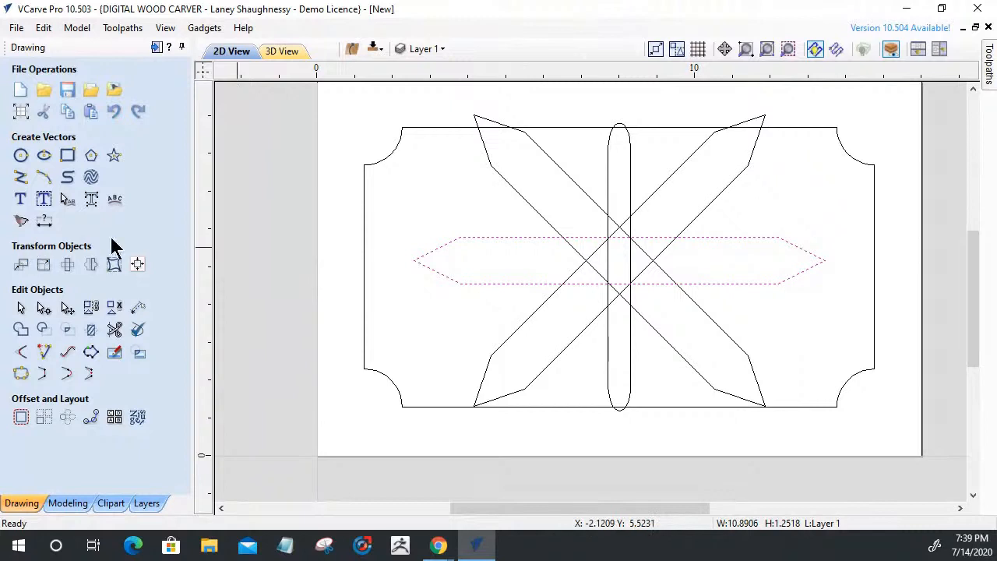
# Align the hexagon and both diagonal X shapes to the material centre
pyautogui.click(137, 264)
pyautogui.click(89, 123)
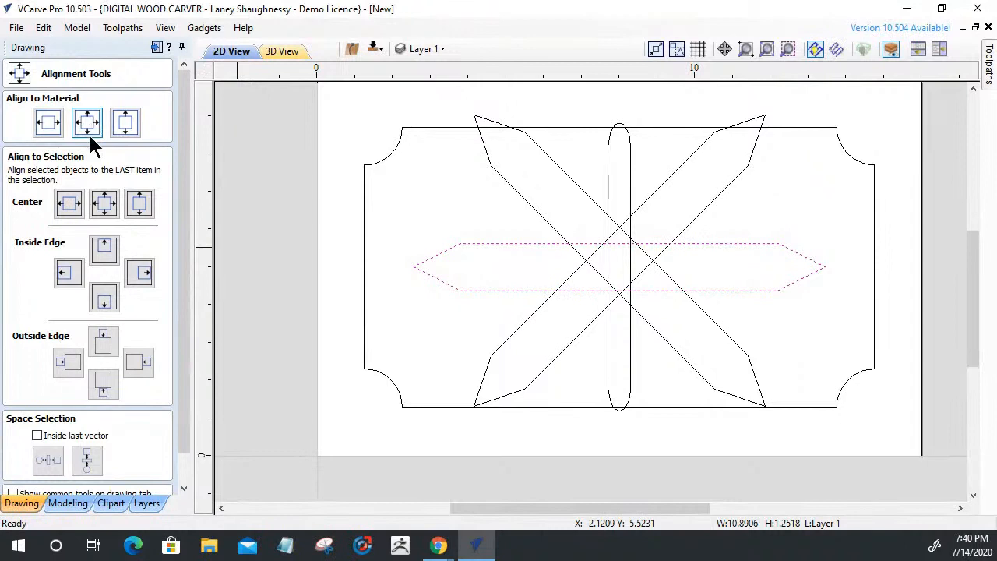
pyautogui.click(546, 227)
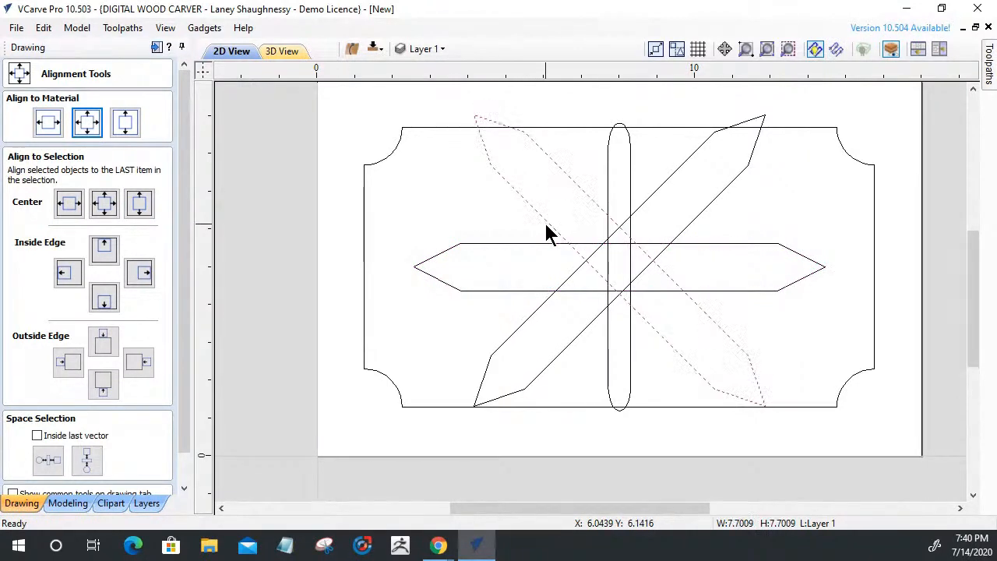
pyautogui.click(516, 294)
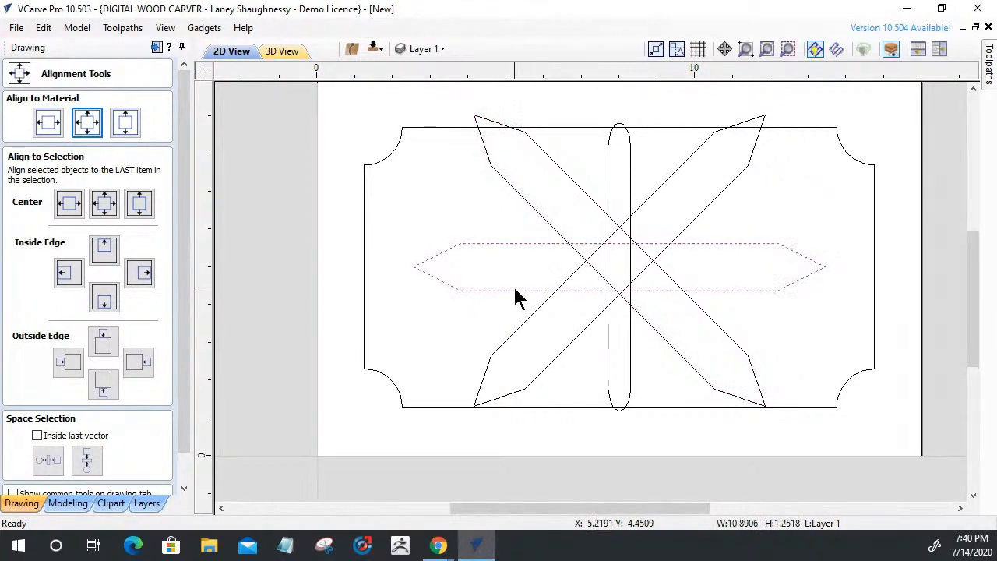
pyautogui.click(617, 300)
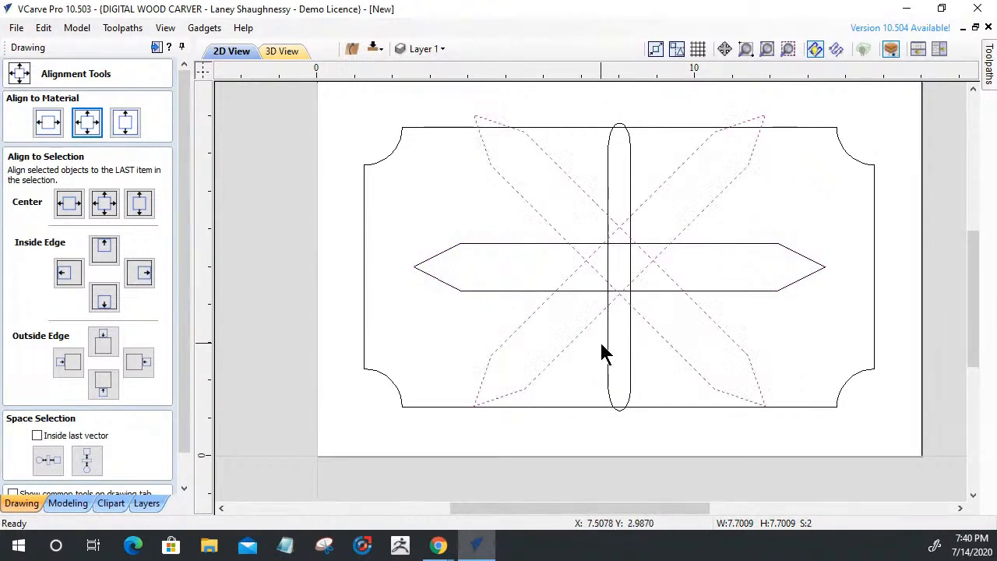
pyautogui.click(88, 124)
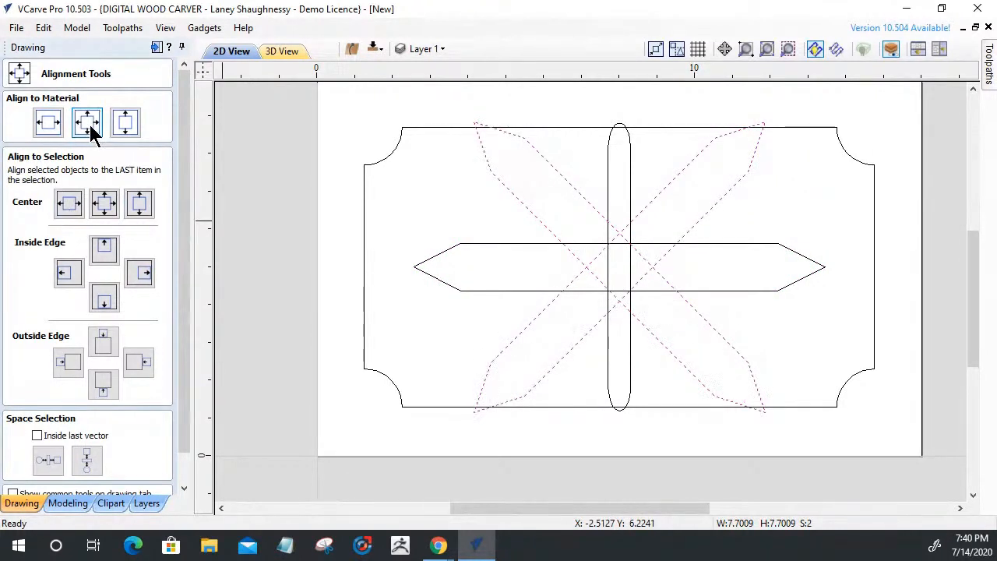
# Close the alignment options and select the vertical rounded slot
pyautogui.moveTo(183, 431); pyautogui.dragTo(184, 441)
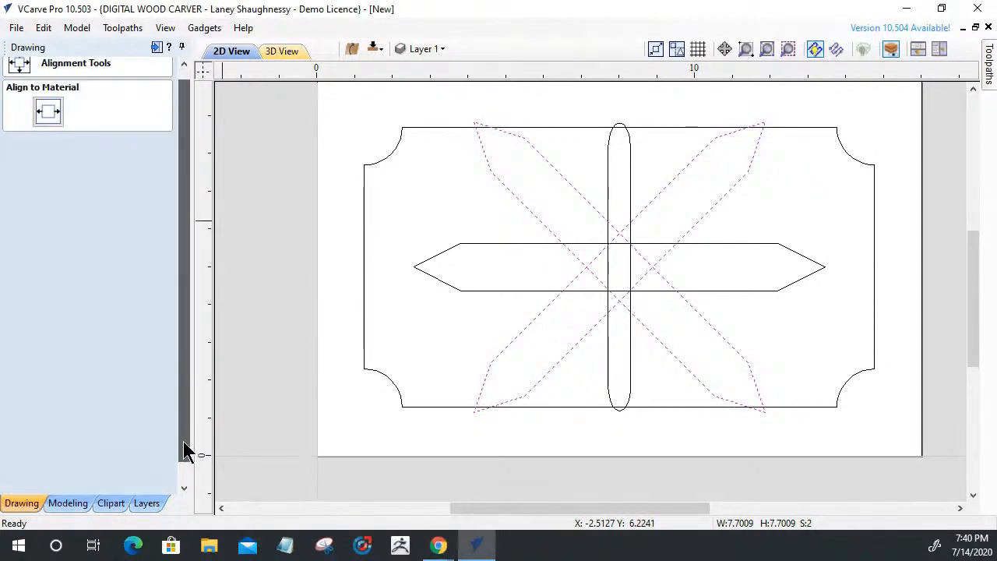
pyautogui.click(147, 484)
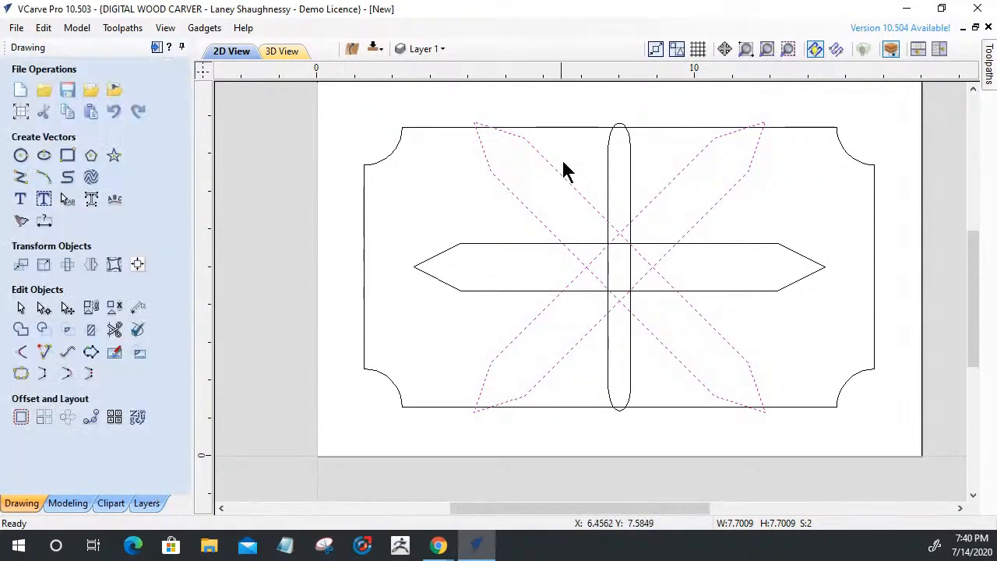
pyautogui.click(605, 159)
# Rotate copies of the vertical slot to steep left and right tilts, fanning three loops through the centre
pyautogui.click(608, 162)
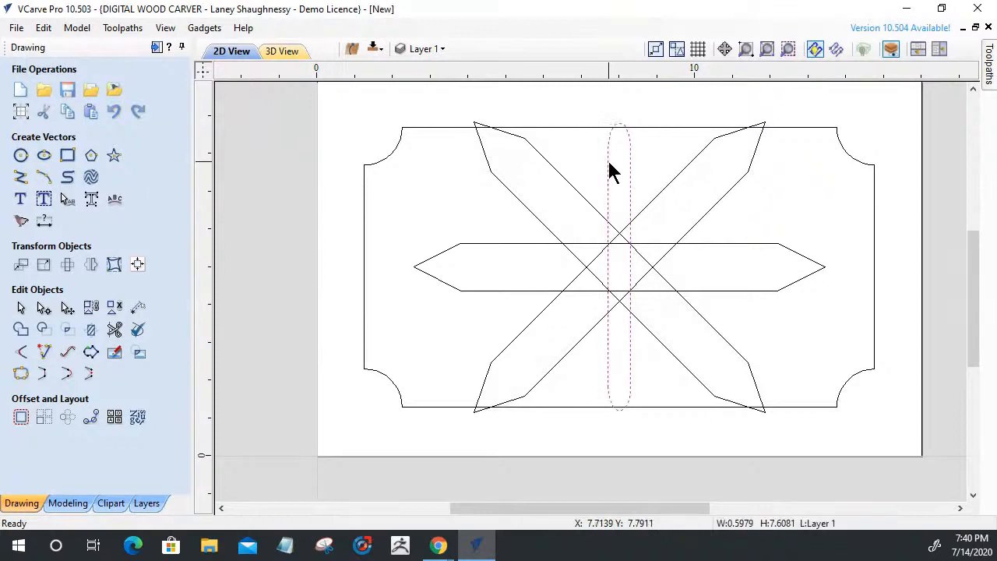
pyautogui.click(608, 161)
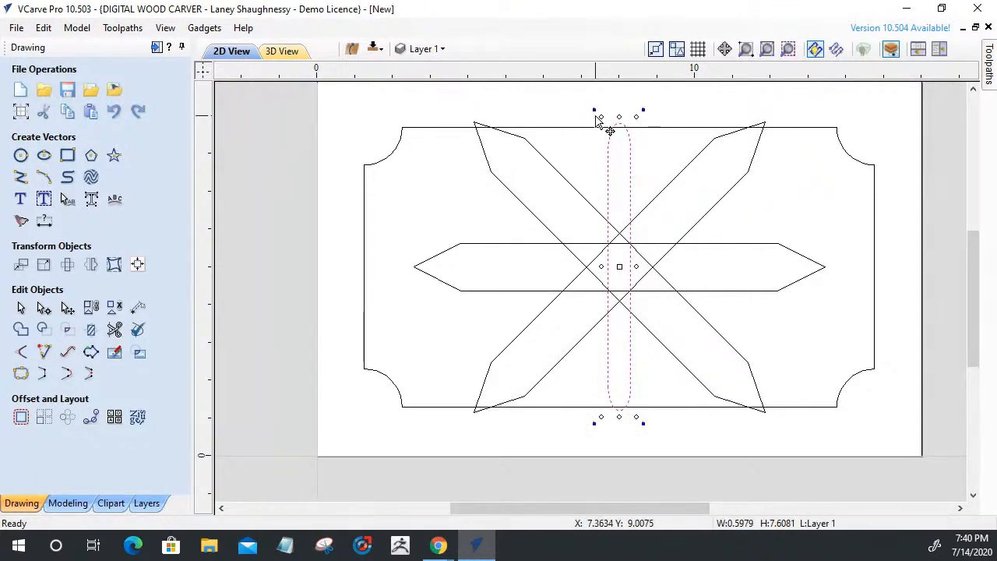
pyautogui.moveTo(593, 110); pyautogui.dragTo(511, 187)
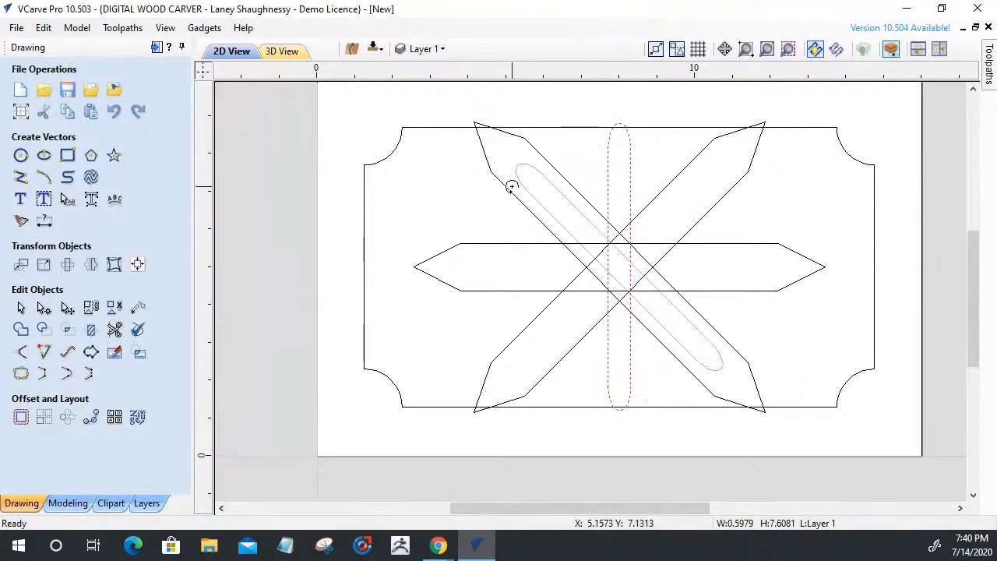
pyautogui.moveTo(511, 187); pyautogui.dragTo(500, 276)
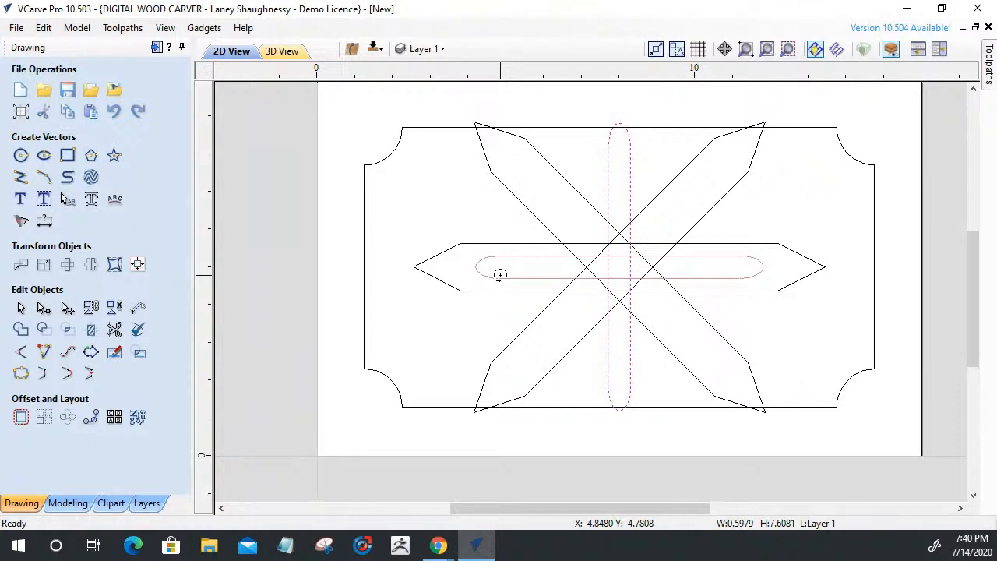
pyautogui.moveTo(500, 276); pyautogui.dragTo(551, 151)
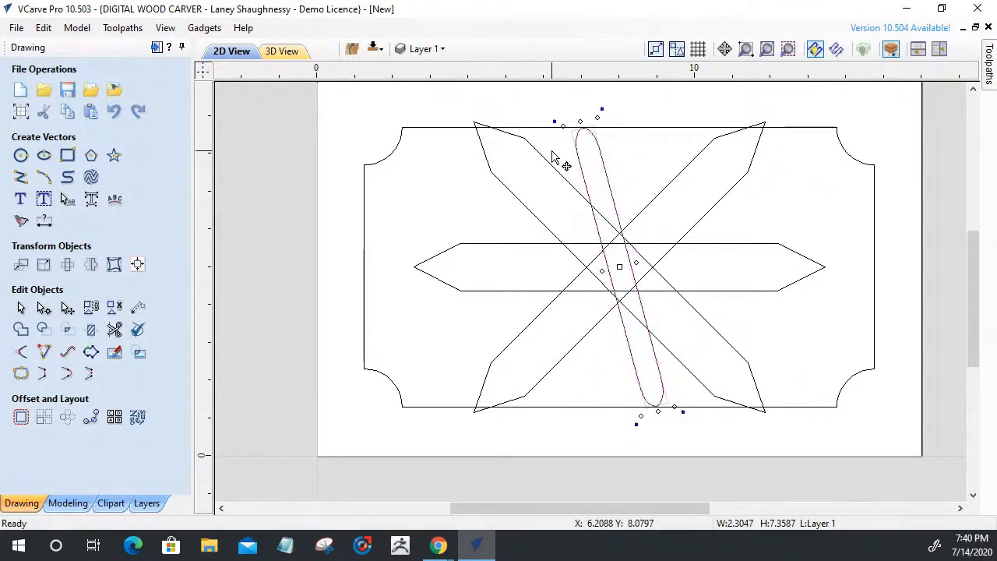
pyautogui.moveTo(601, 107); pyautogui.dragTo(674, 138)
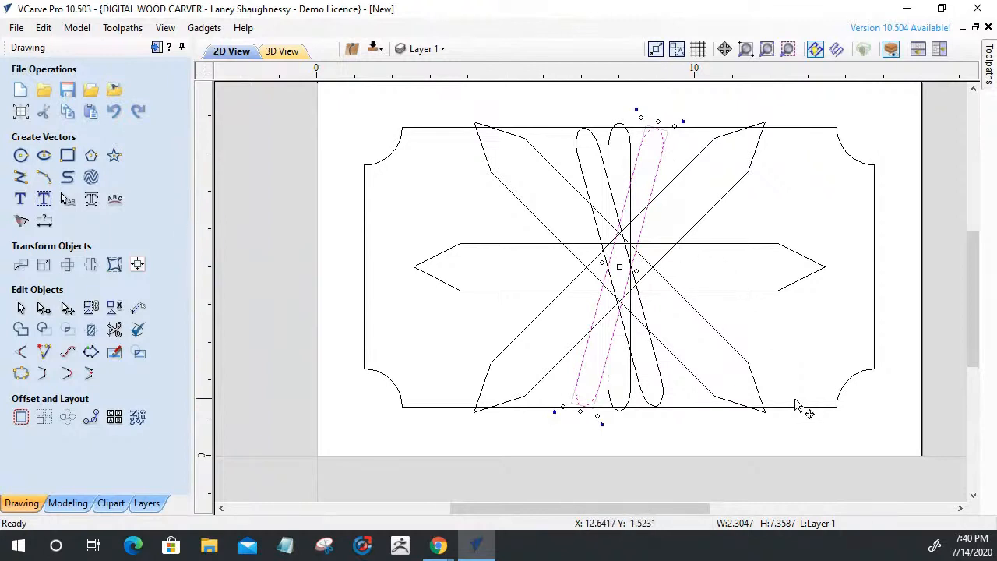
pyautogui.click(769, 335)
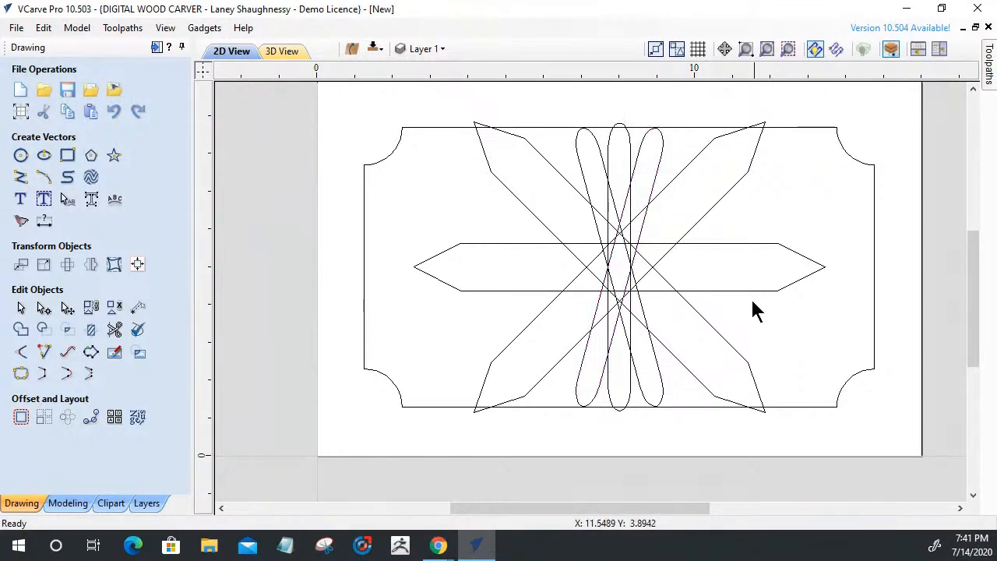
pyautogui.scroll(3, 645, 252)
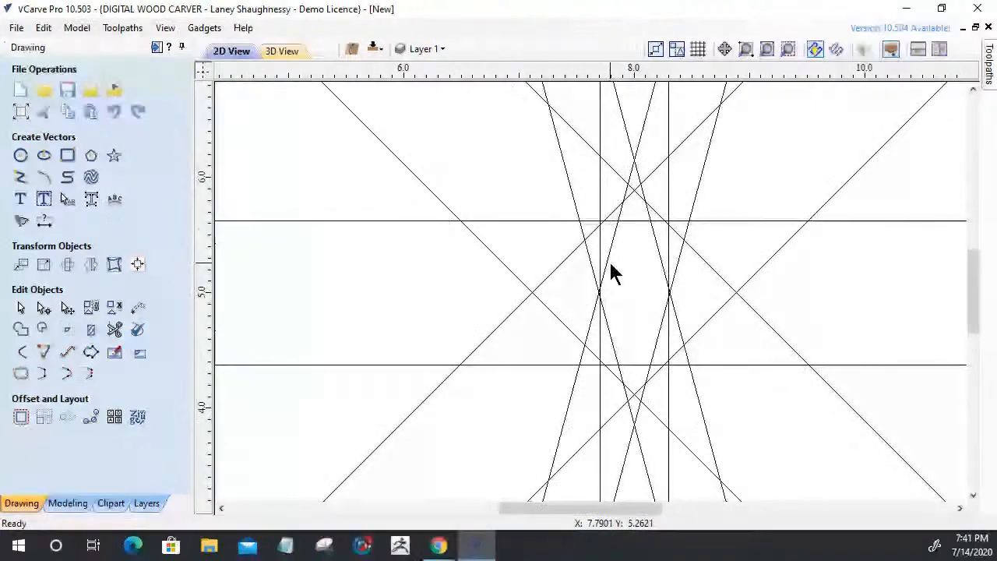
pyautogui.scroll(-2, 614, 273)
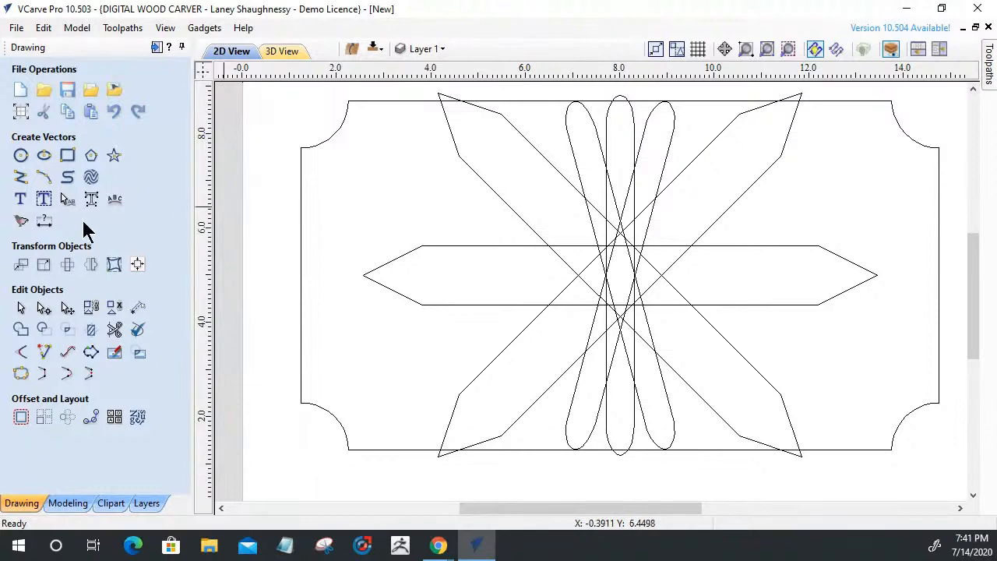
# Trim overlapping star segments with Interactive Vector Trim, then undo those trims and both tilted loops
pyautogui.click(115, 331)
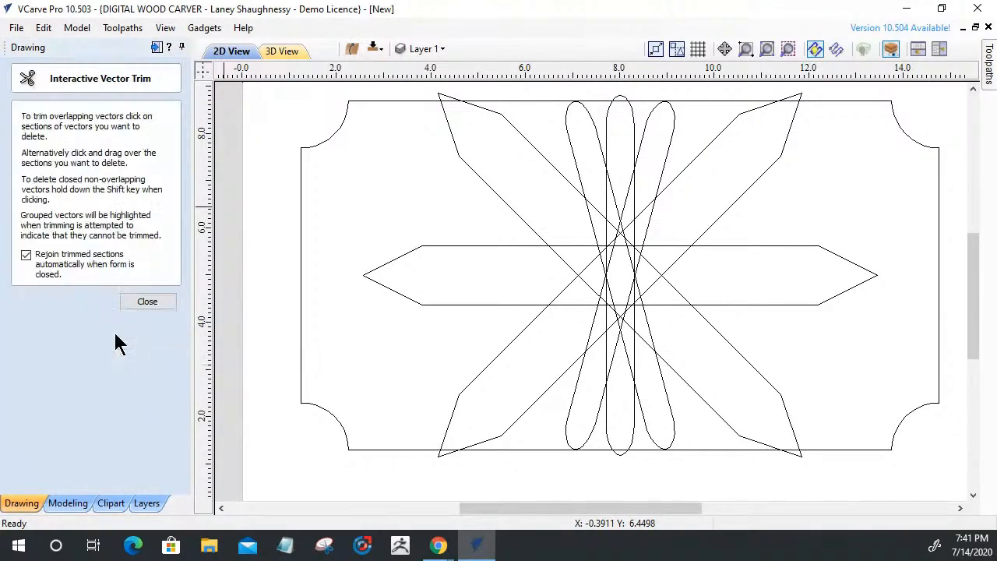
pyautogui.click(580, 247)
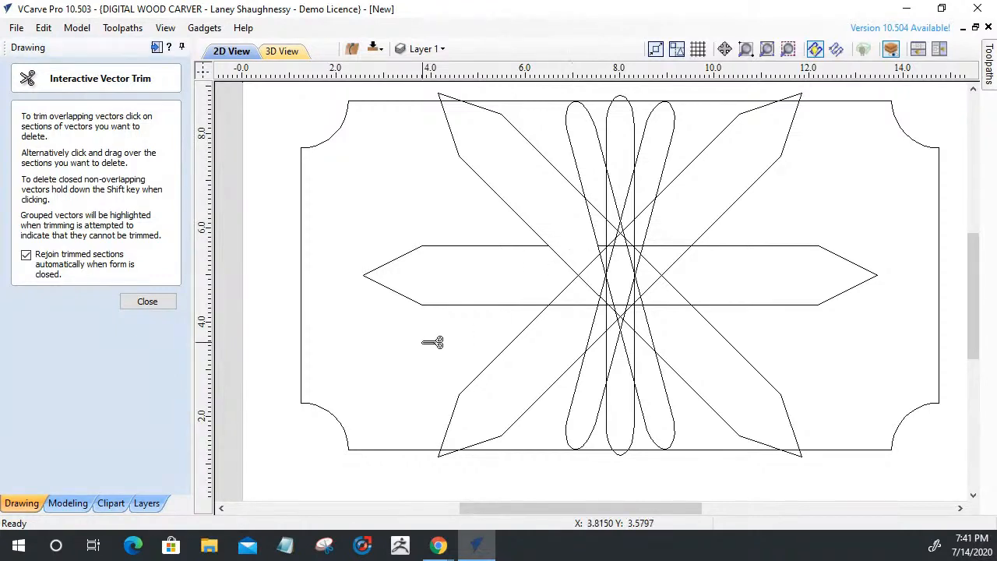
pyautogui.moveTo(571, 264)
pyautogui.mouseDown()
pyautogui.moveTo(569, 283)
pyautogui.moveTo(605, 331)
pyautogui.moveTo(587, 340)
pyautogui.moveTo(619, 331)
pyautogui.mouseUp()
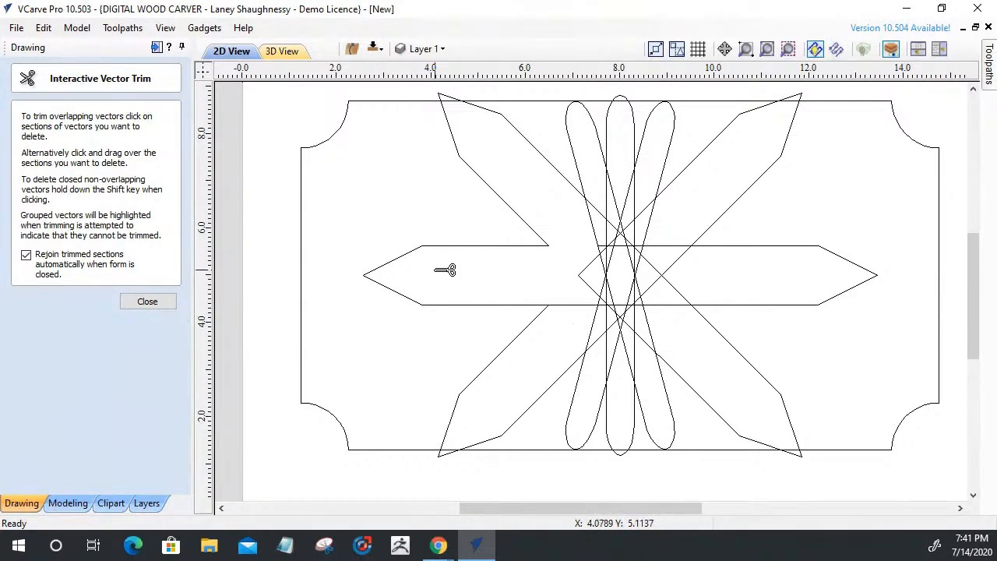
pyautogui.hotkey('ctrl', 'z')
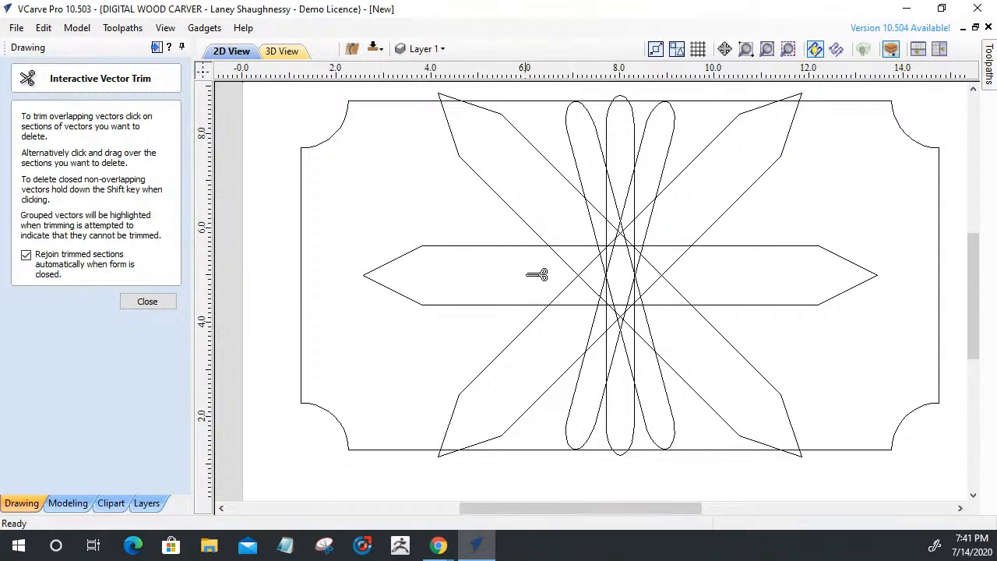
pyautogui.moveTo(552, 275)
pyautogui.mouseDown()
pyautogui.moveTo(592, 227)
pyautogui.moveTo(663, 222)
pyautogui.moveTo(682, 308)
pyautogui.moveTo(657, 319)
pyautogui.moveTo(574, 316)
pyautogui.moveTo(629, 325)
pyautogui.moveTo(552, 309)
pyautogui.moveTo(580, 272)
pyautogui.moveTo(532, 232)
pyautogui.moveTo(583, 163)
pyautogui.moveTo(606, 163)
pyautogui.moveTo(667, 129)
pyautogui.moveTo(772, 155)
pyautogui.moveTo(757, 398)
pyautogui.moveTo(503, 307)
pyautogui.mouseUp()
pyautogui.hotkey('ctrl', 'z')
pyautogui.hotkey('ctrl', 'z')
pyautogui.hotkey('ctrl', 'z')
pyautogui.hotkey('ctrl', 'z')
pyautogui.hotkey('ctrl', 'z')
pyautogui.hotkey('ctrl', 'z')
pyautogui.hotkey('ctrl', 'z')
pyautogui.hotkey('ctrl', 'z')
pyautogui.hotkey('ctrl', 'z')
pyautogui.hotkey('ctrl', 'z')
pyautogui.hotkey('ctrl', 'z')
pyautogui.hotkey('ctrl', 'z')
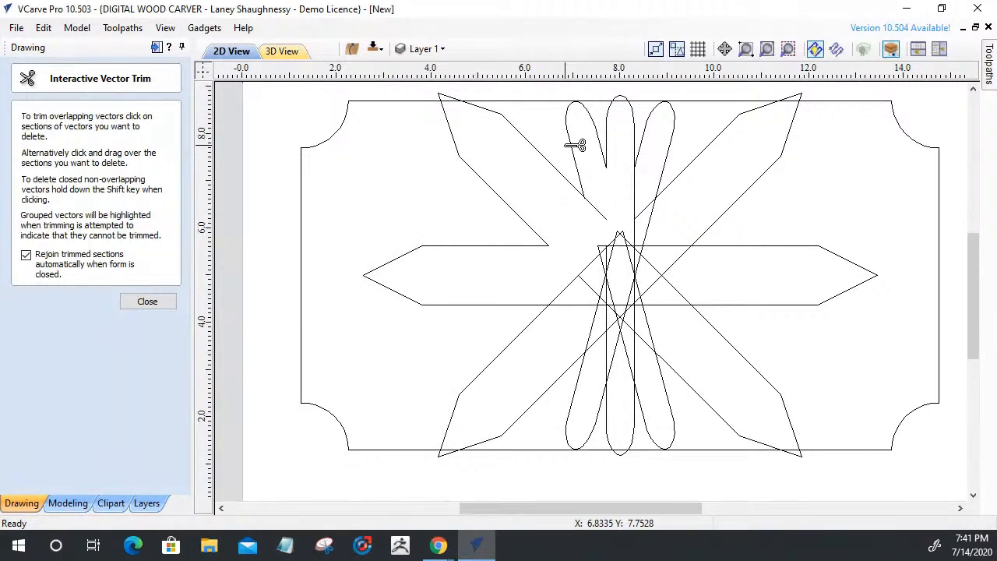
pyautogui.hotkey('ctrl', 'z')
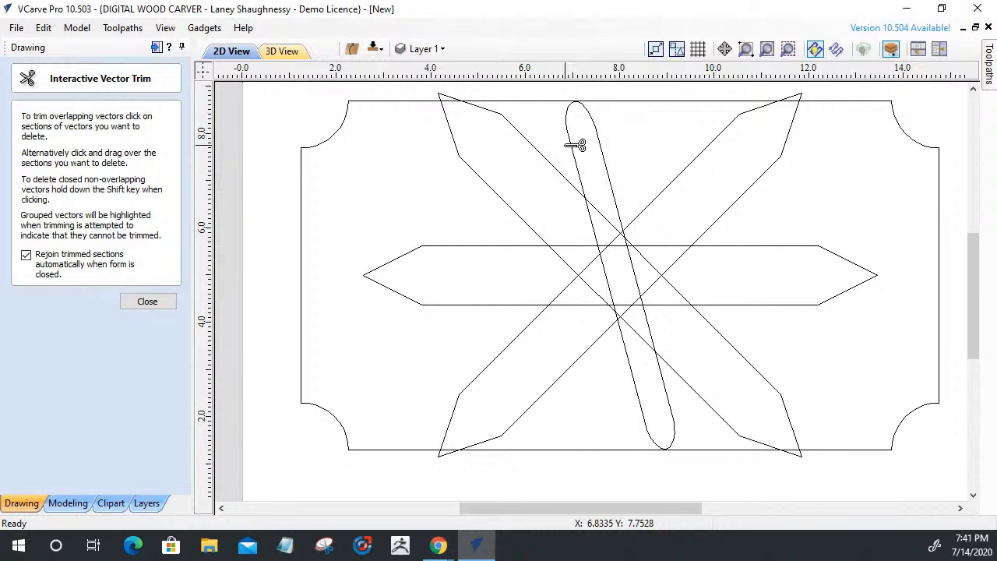
pyautogui.hotkey('ctrl', 'z')
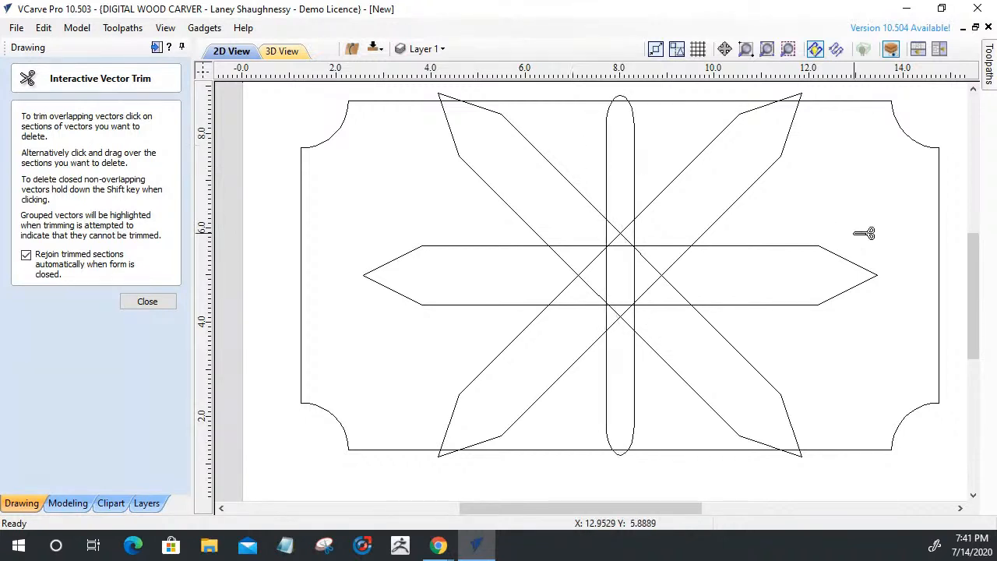
# Trim the crossings right of the vertical loop and clear away the central diamond
pyautogui.click(662, 246)
pyautogui.moveTo(663, 246)
pyautogui.mouseDown()
pyautogui.moveTo(670, 312)
pyautogui.moveTo(633, 320)
pyautogui.moveTo(629, 332)
pyautogui.moveTo(534, 271)
pyautogui.moveTo(563, 268)
pyautogui.moveTo(625, 223)
pyautogui.moveTo(690, 237)
pyautogui.mouseUp()
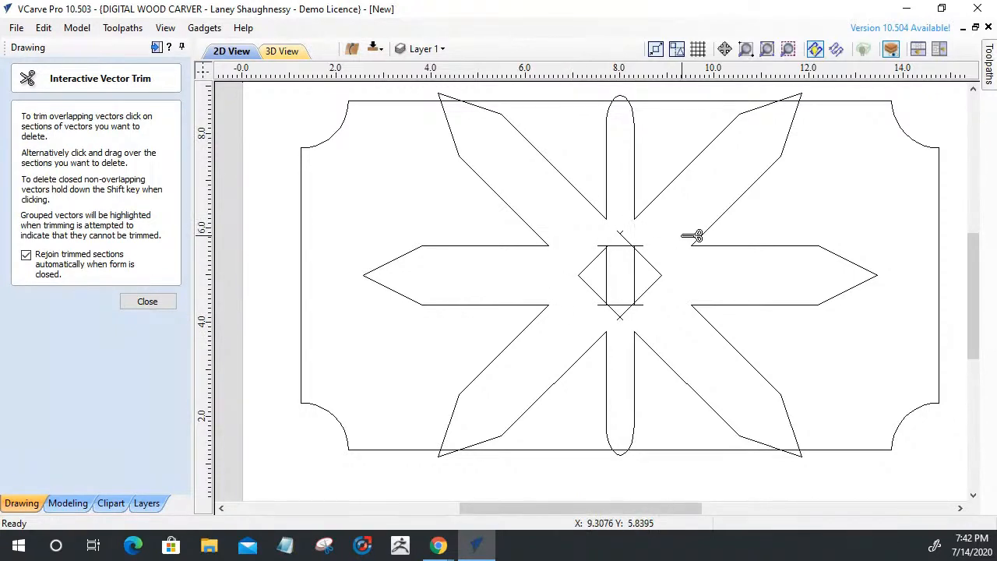
pyautogui.click(630, 241)
pyautogui.moveTo(633, 237)
pyautogui.mouseDown()
pyautogui.moveTo(652, 271)
pyautogui.moveTo(647, 299)
pyautogui.moveTo(607, 297)
pyautogui.moveTo(607, 243)
pyautogui.mouseUp()
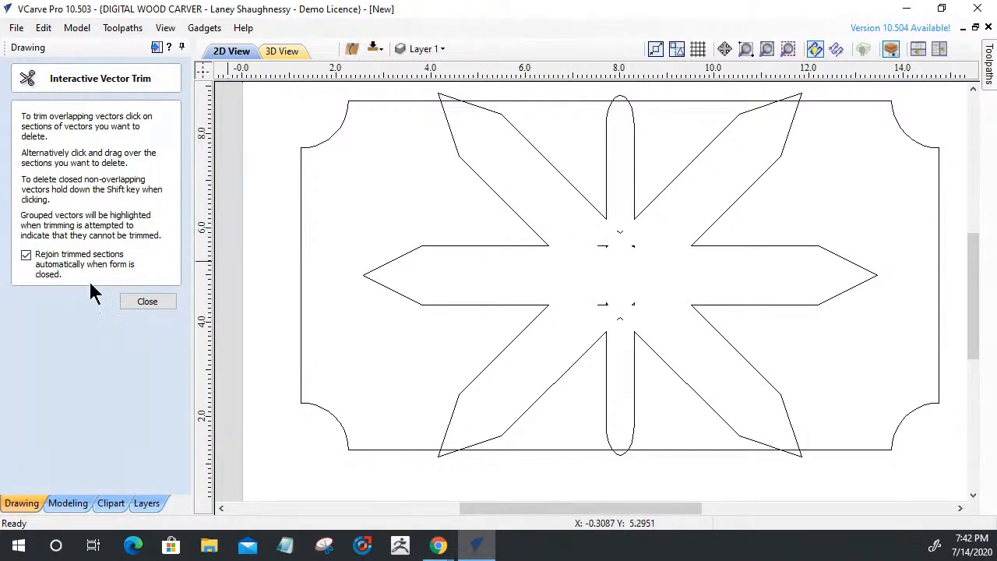
# Close the trim tool and delete the leftover fragments at the star's centre
pyautogui.click(147, 302)
pyautogui.moveTo(529, 227); pyautogui.dragTo(689, 350)
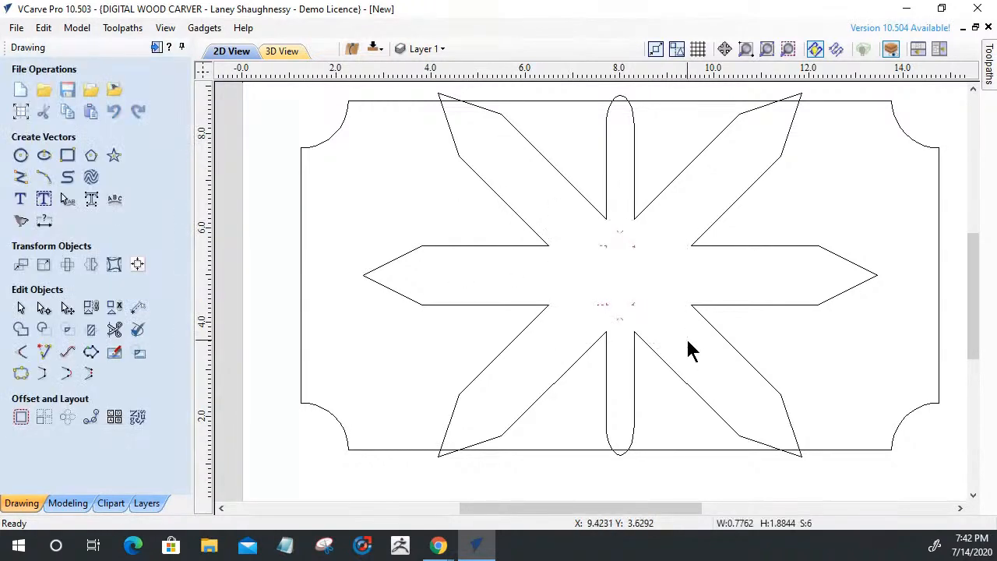
pyautogui.press('Delete')
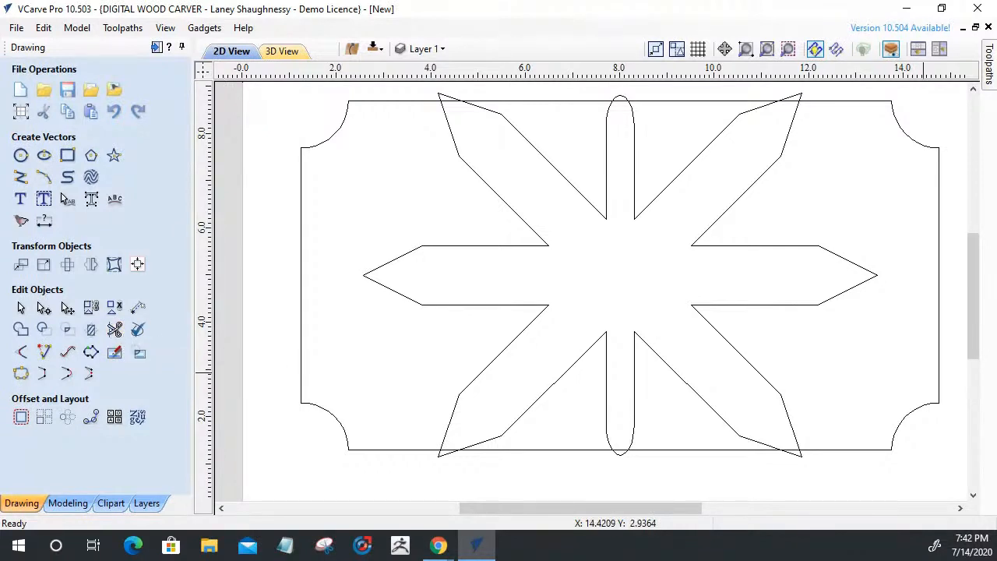
# Draw a 1.1 x 1.5 inch rectangle at the cleared star centre
pyautogui.click(438, 545)
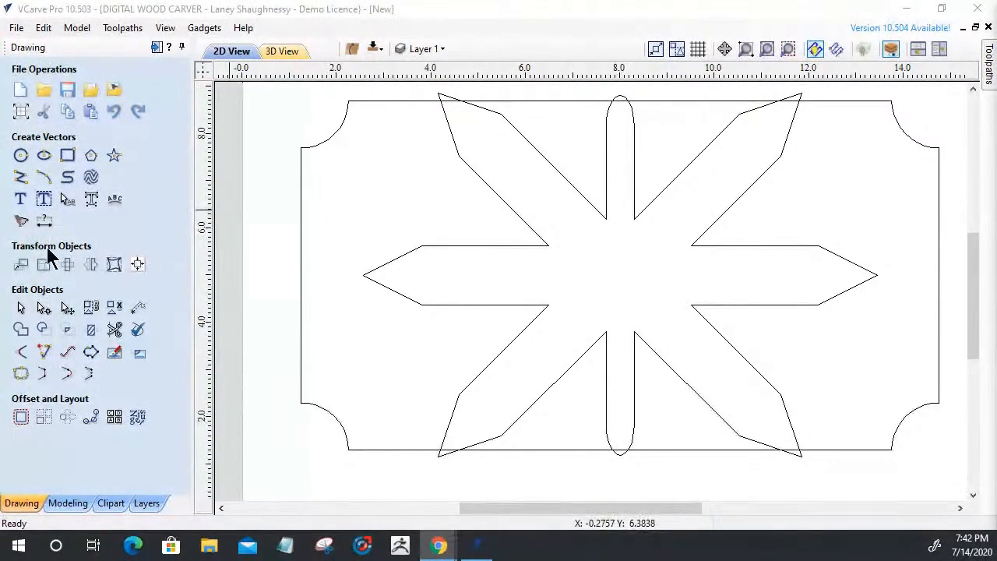
pyautogui.click(68, 155)
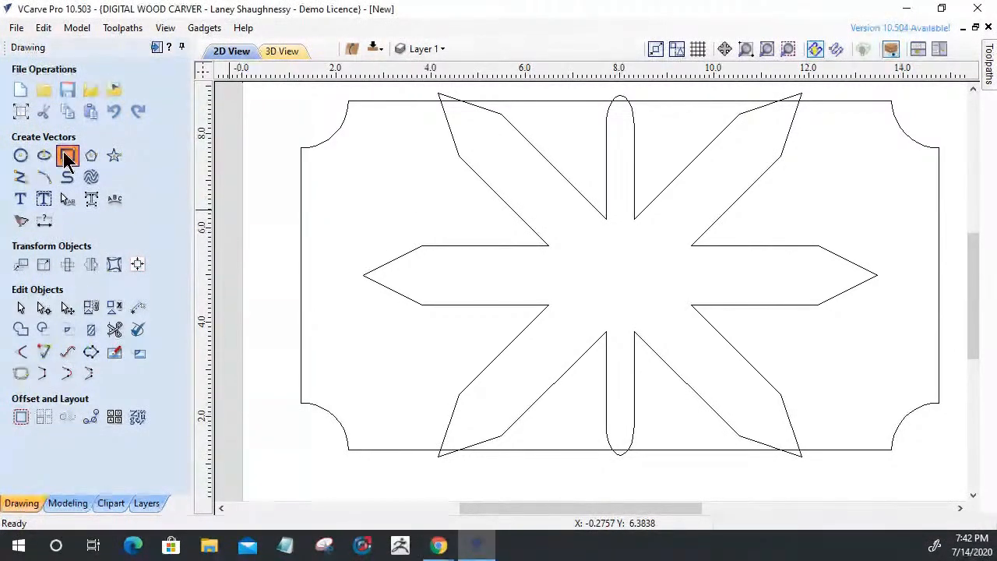
pyautogui.moveTo(604, 246); pyautogui.dragTo(652, 315)
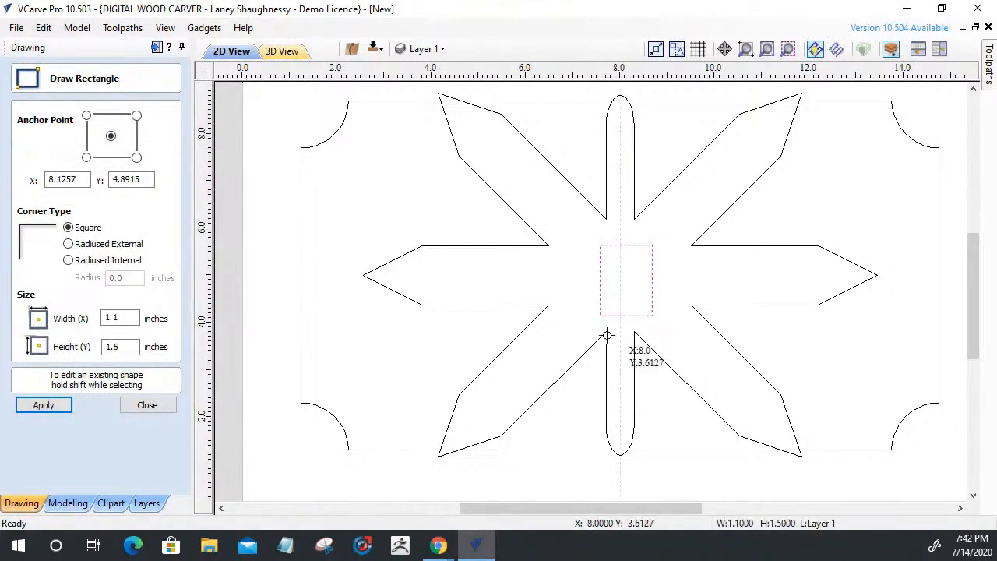
# Finish the rectangle and draw a circle centred on it
pyautogui.click(148, 407)
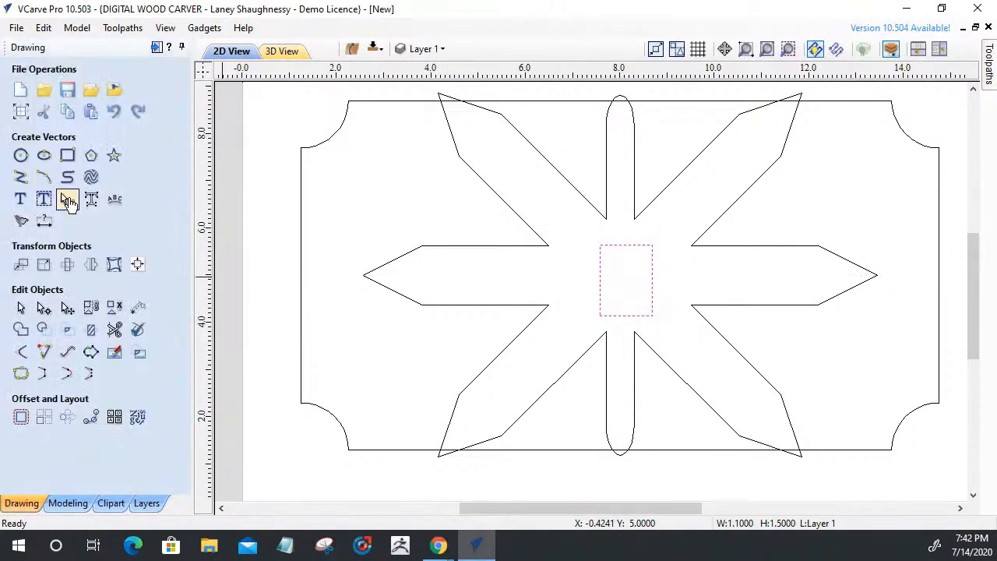
pyautogui.click(21, 161)
pyautogui.moveTo(625, 278)
pyautogui.mouseDown()
pyautogui.moveTo(686, 296)
pyautogui.moveTo(657, 303)
pyautogui.mouseUp()
pyautogui.click(147, 250)
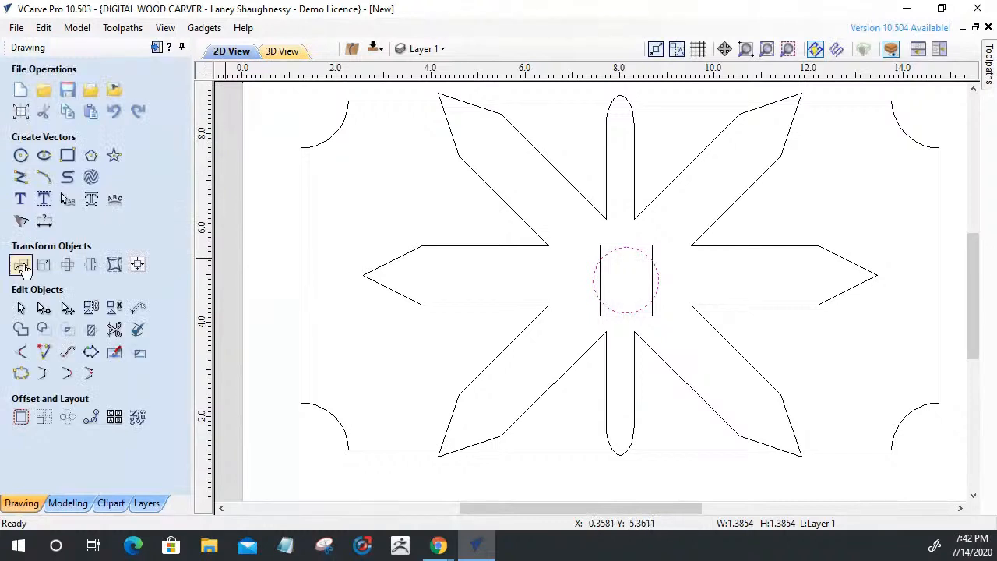
# Trim away the circle arcs, rectangle top, centre lines, and the star's arms and diagonals
pyautogui.click(114, 329)
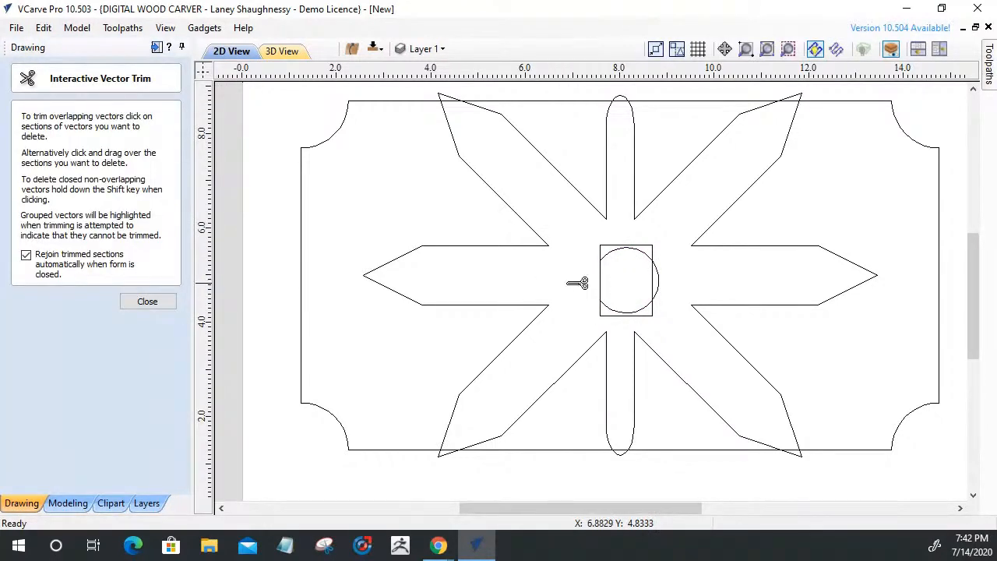
pyautogui.click(659, 282)
pyautogui.click(651, 248)
pyautogui.click(652, 273)
pyautogui.click(644, 311)
pyautogui.click(642, 340)
pyautogui.click(601, 283)
pyautogui.click(598, 341)
pyautogui.click(742, 357)
pyautogui.click(674, 179)
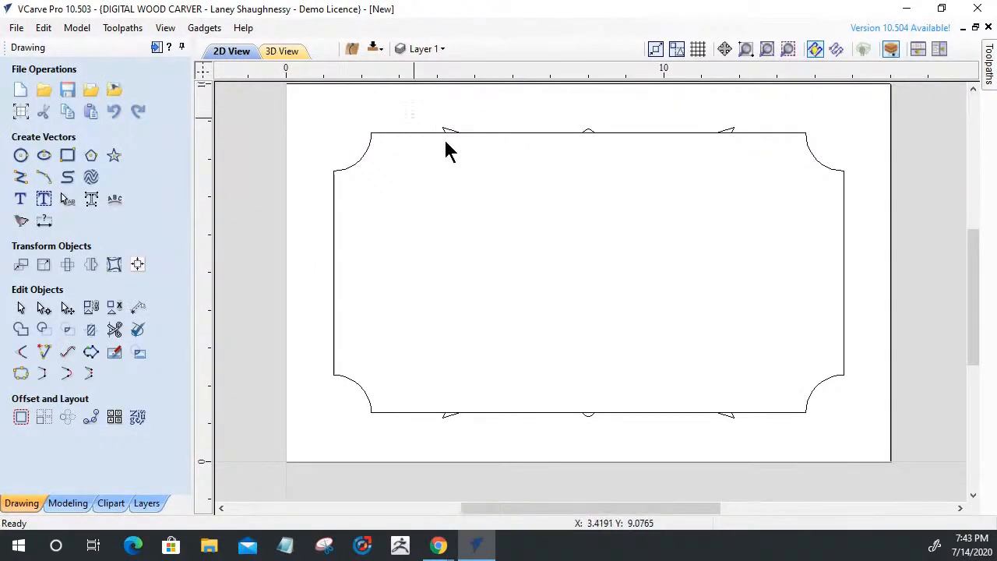
# Box-select the leftover fragments along the top and bottom border edges and delete them
pyautogui.moveTo(411, 114); pyautogui.dragTo(764, 183)
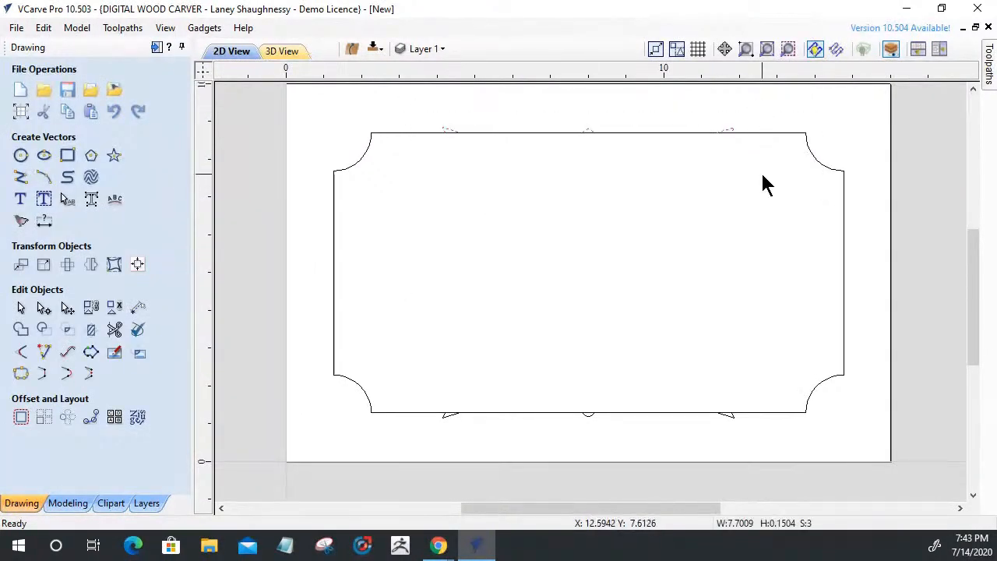
pyautogui.moveTo(400, 376); pyautogui.dragTo(767, 465)
pyautogui.press('Delete')
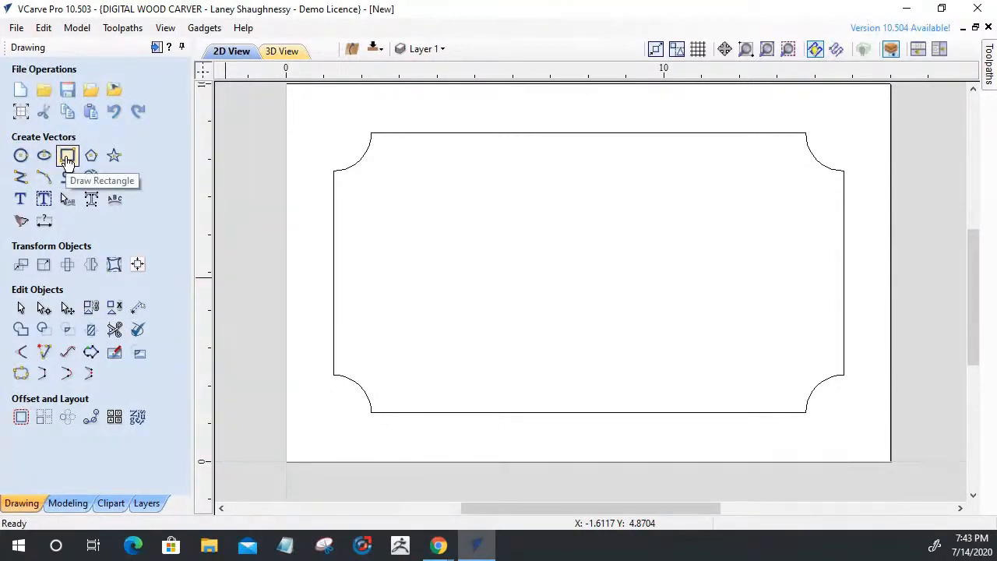
pyautogui.click(115, 331)
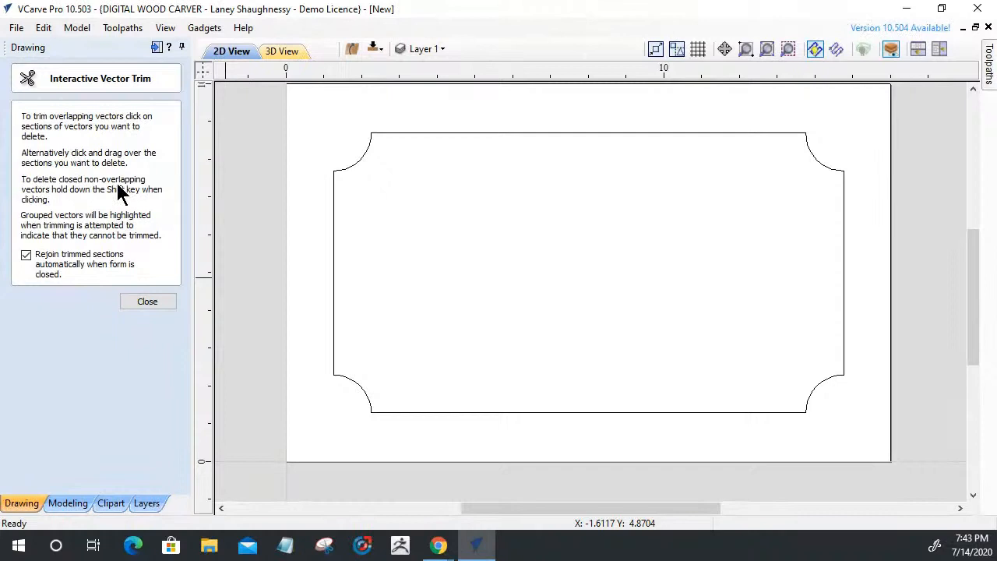
pyautogui.click(130, 309)
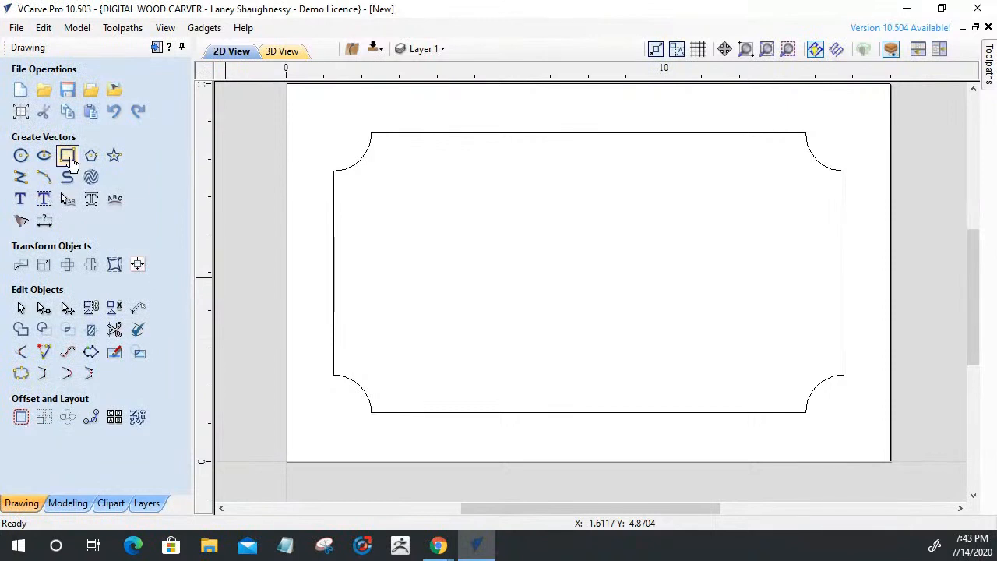
# Draw a 0.8 × 6.3 inch vertical rectangle at the sign's centre
pyautogui.click(68, 157)
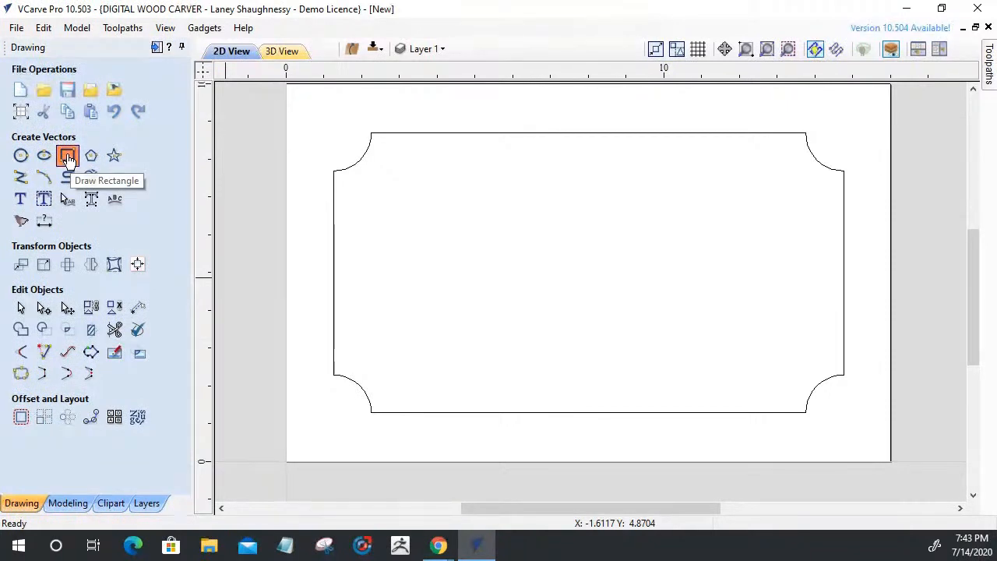
pyautogui.moveTo(534, 163)
pyautogui.mouseDown()
pyautogui.moveTo(612, 303)
pyautogui.moveTo(563, 401)
pyautogui.mouseUp()
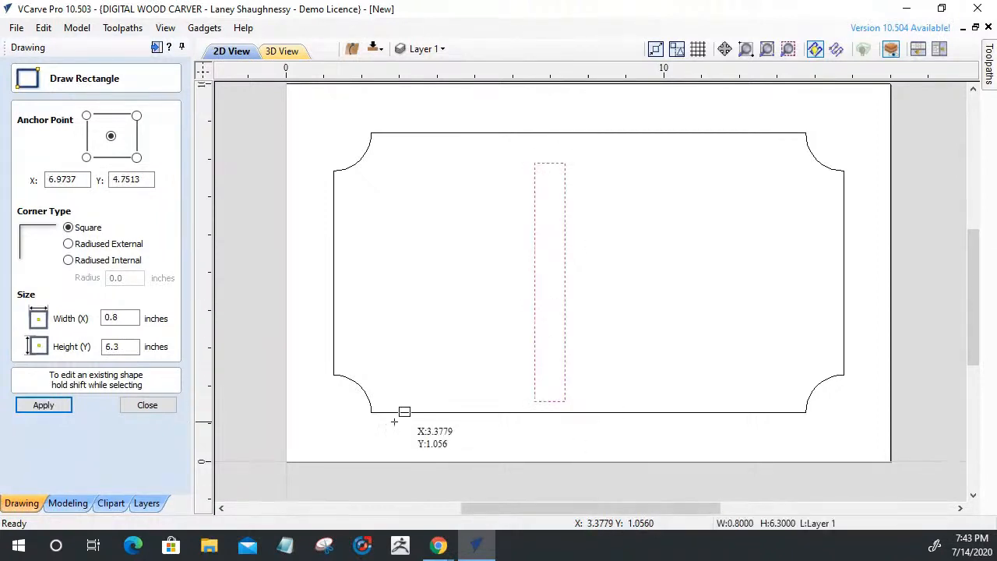
pyautogui.click(144, 407)
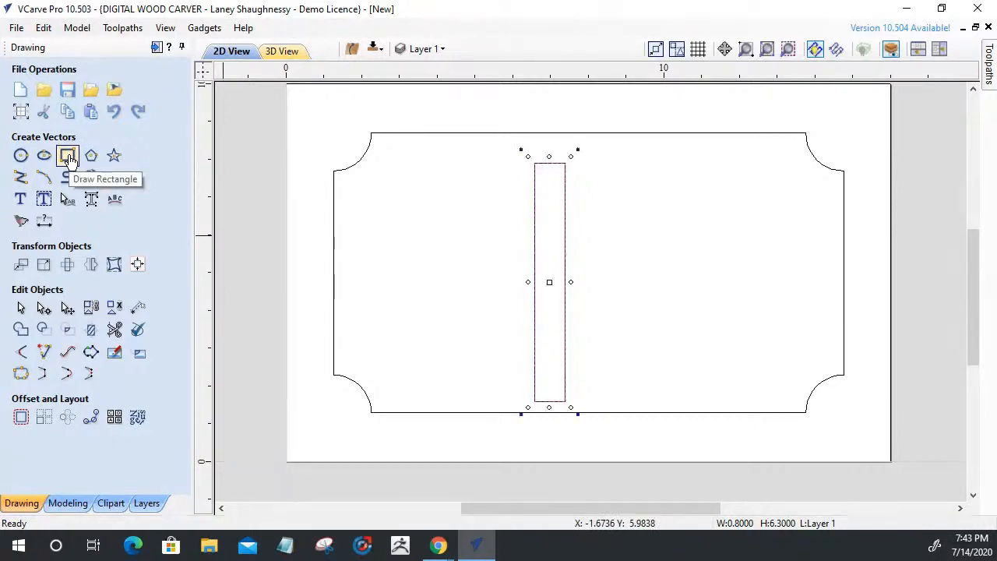
# Add three copies rotated in 45° steps and select the lower-left to upper-right diagonal bar
pyautogui.press('4')
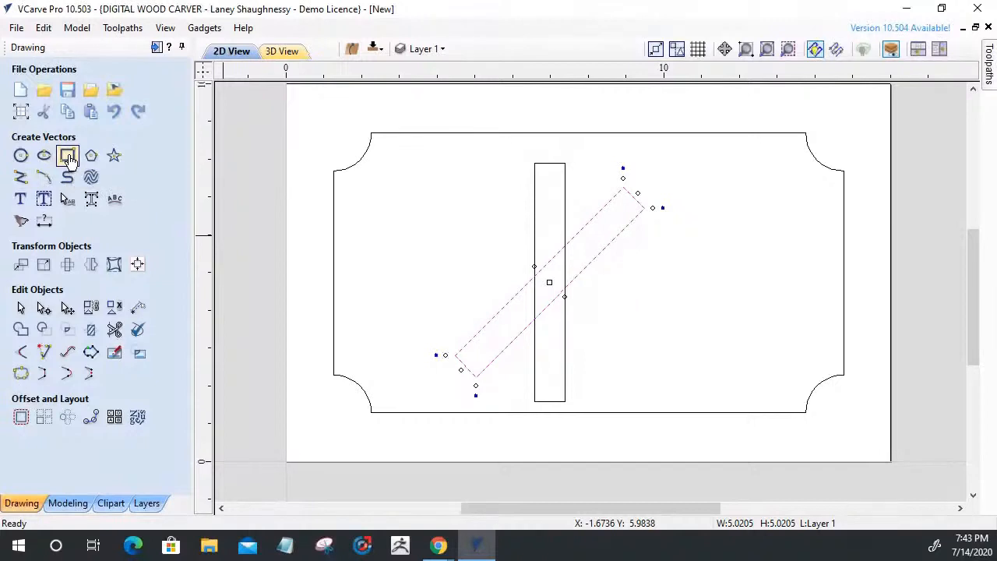
pyautogui.press('4')
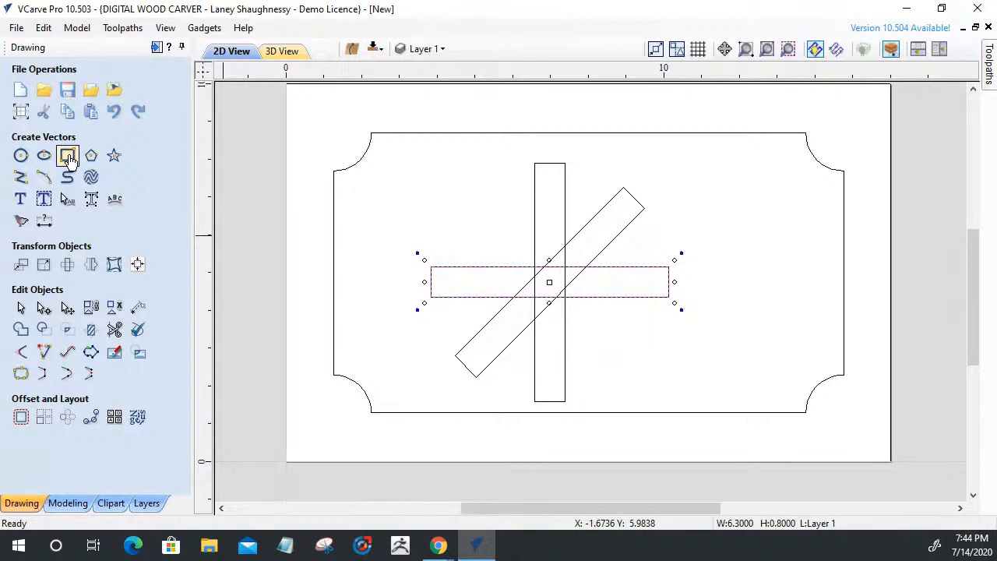
pyautogui.press('4')
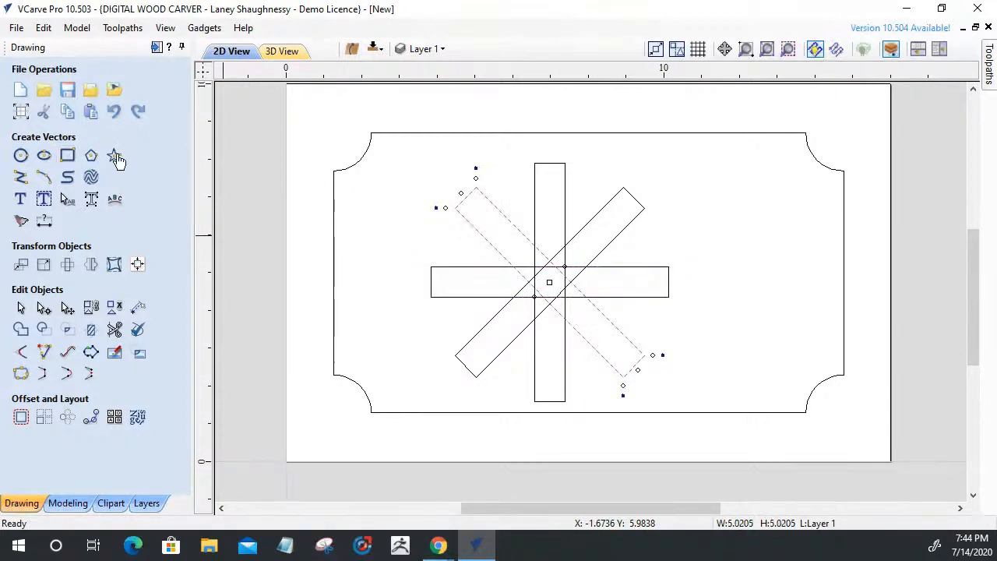
pyautogui.click(354, 274)
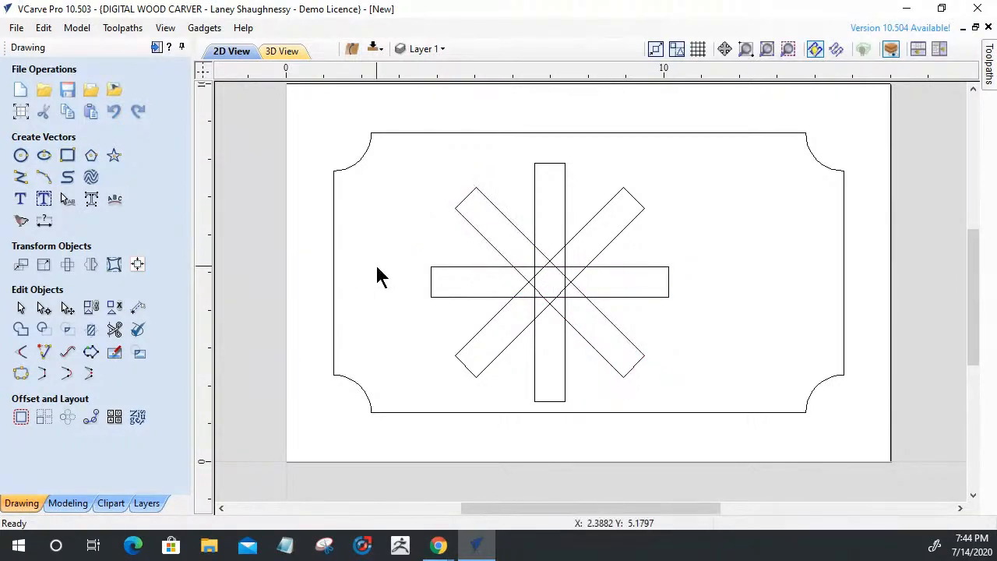
pyautogui.click(479, 341)
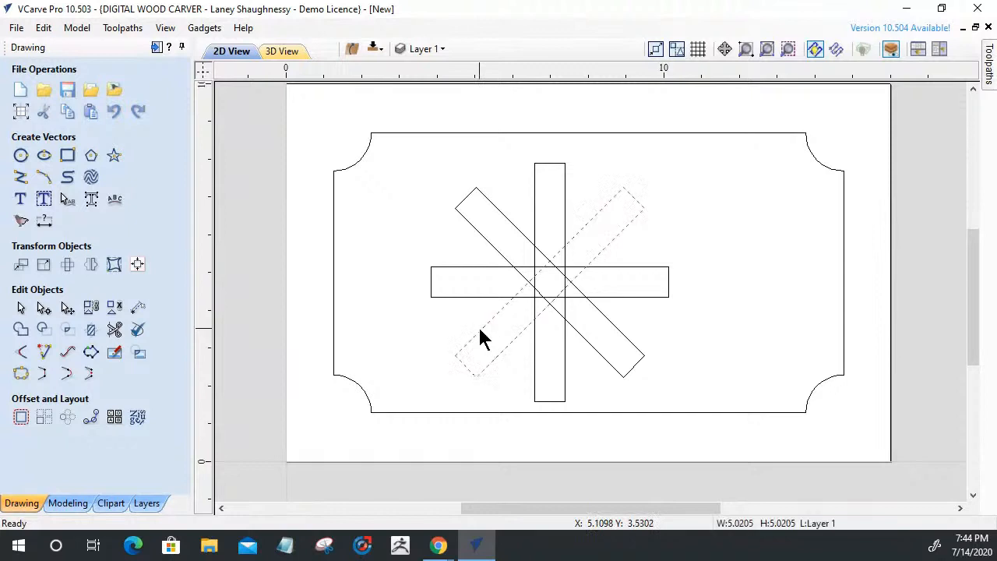
# Deselect the diagonals and trim overlapping edges where the vertical and horizontal bars cross
pyautogui.keyDown('shift'); pyautogui.click(502, 263); pyautogui.keyUp('shift')
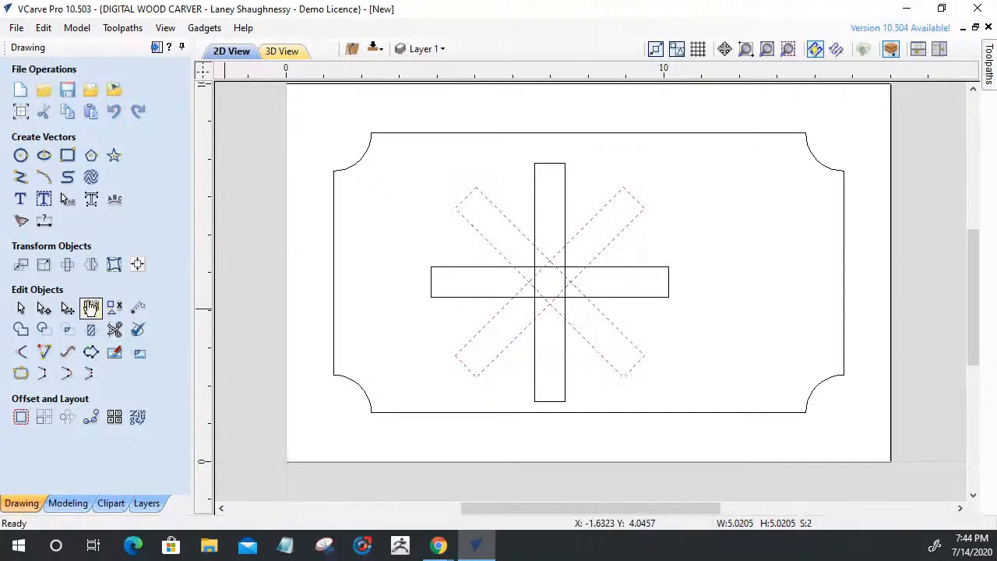
pyautogui.click(376, 323)
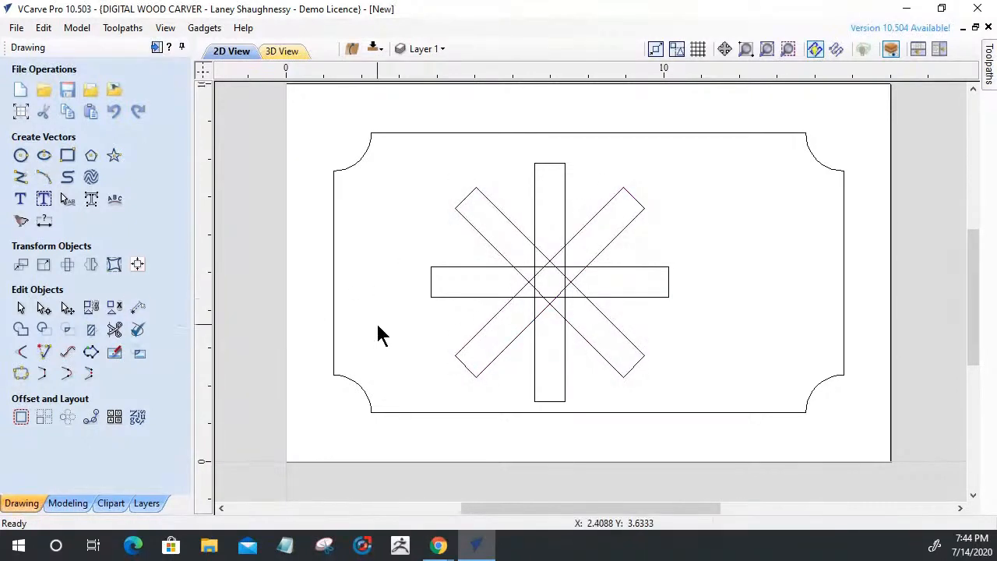
pyautogui.click(115, 330)
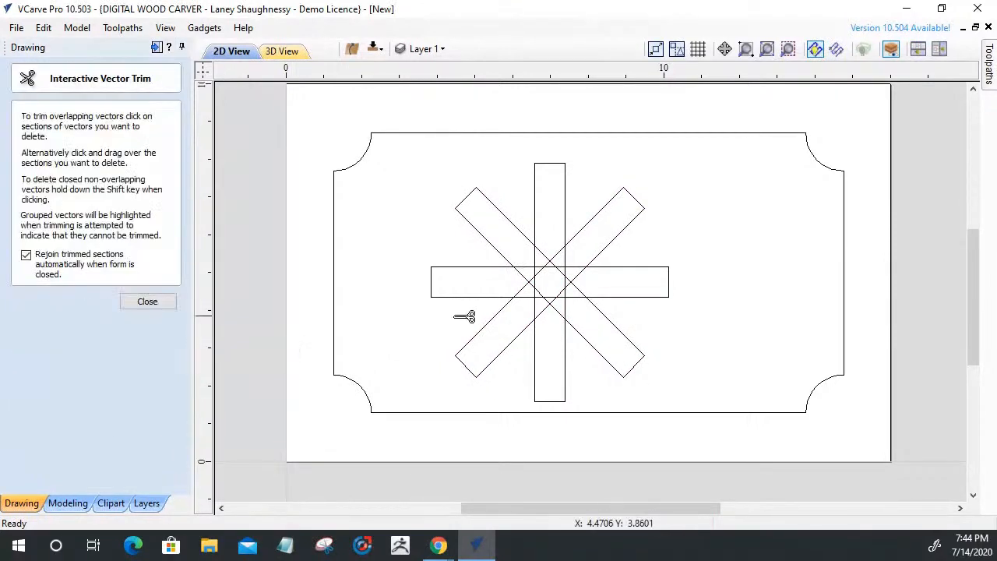
pyautogui.scroll(3, 545, 310)
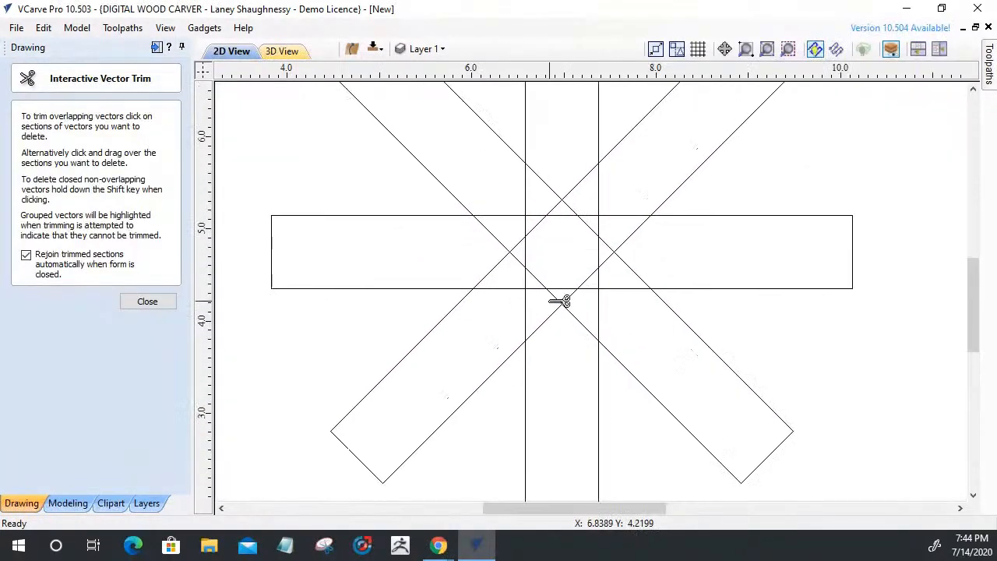
pyautogui.scroll(-1, 553, 309)
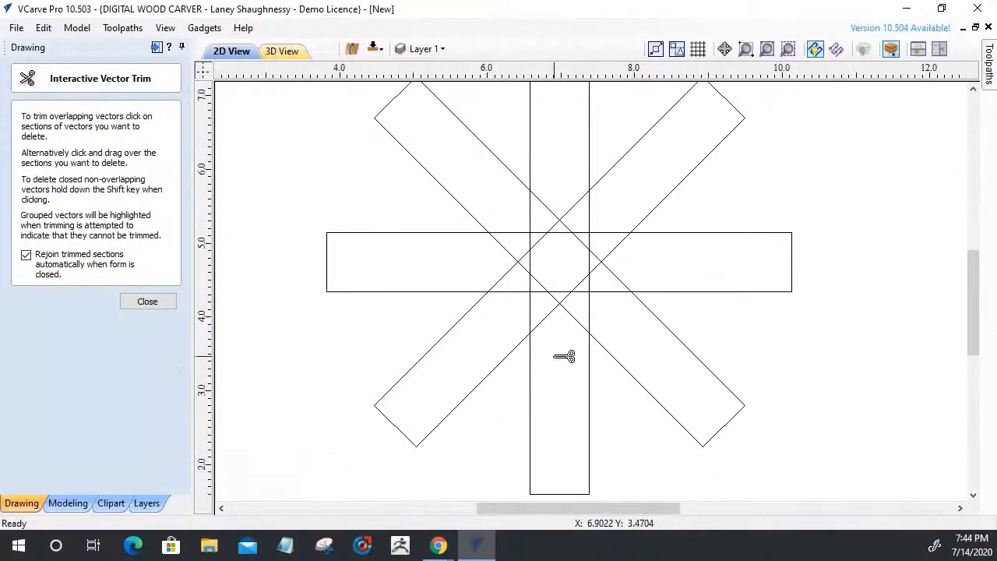
pyautogui.click(545, 327)
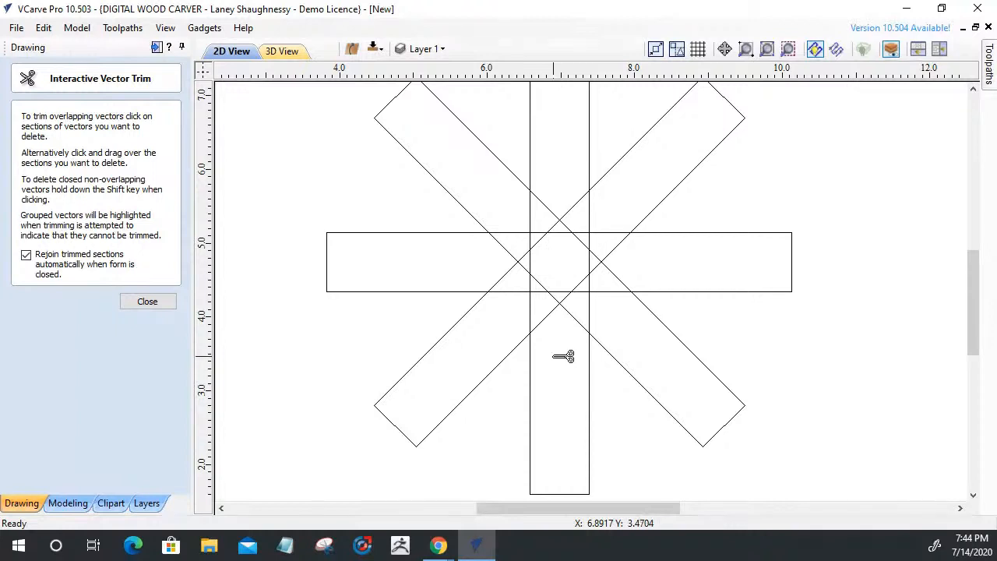
pyautogui.click(539, 325)
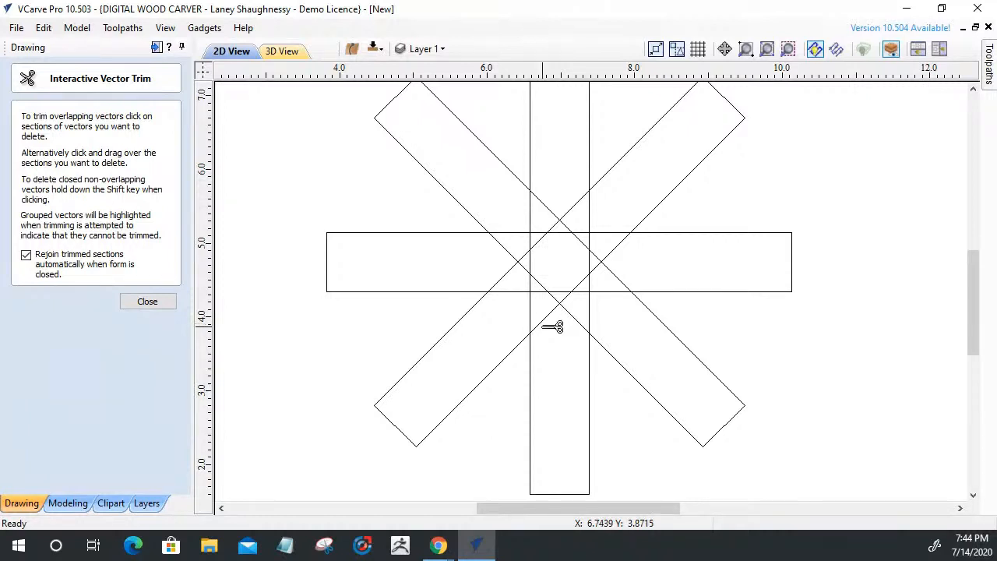
pyautogui.click(550, 324)
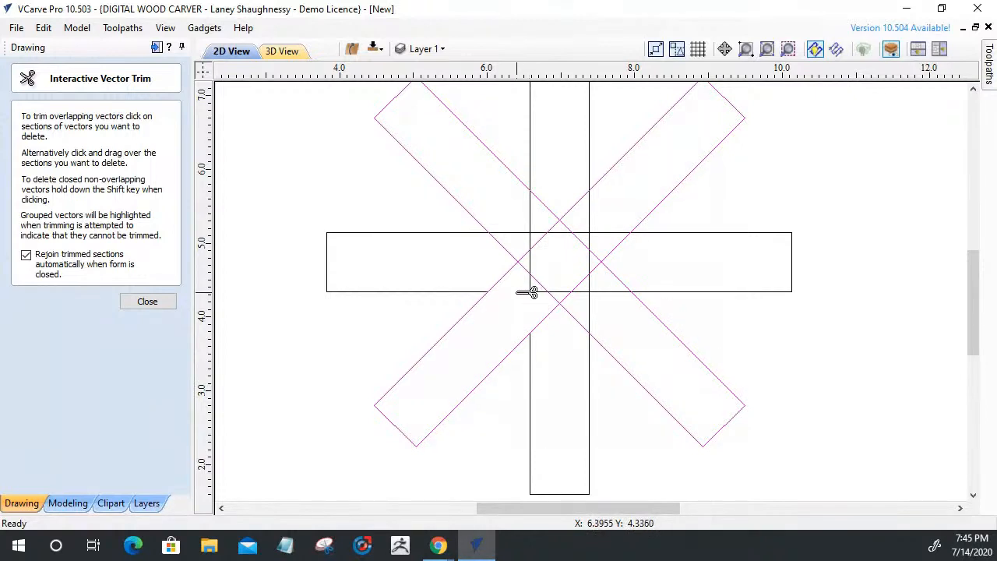
pyautogui.click(551, 233)
pyautogui.click(590, 248)
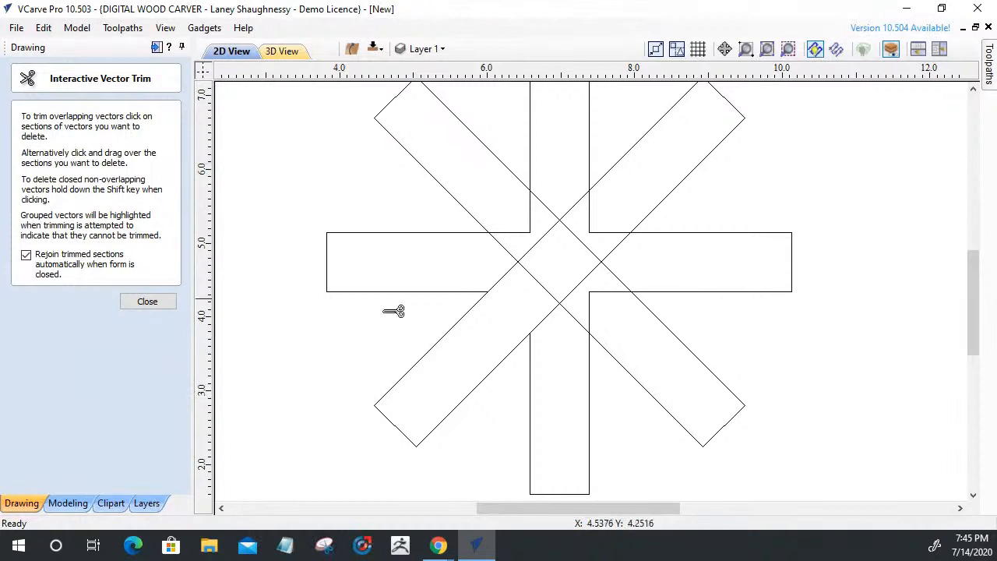
pyautogui.scroll(-3, 696, 338)
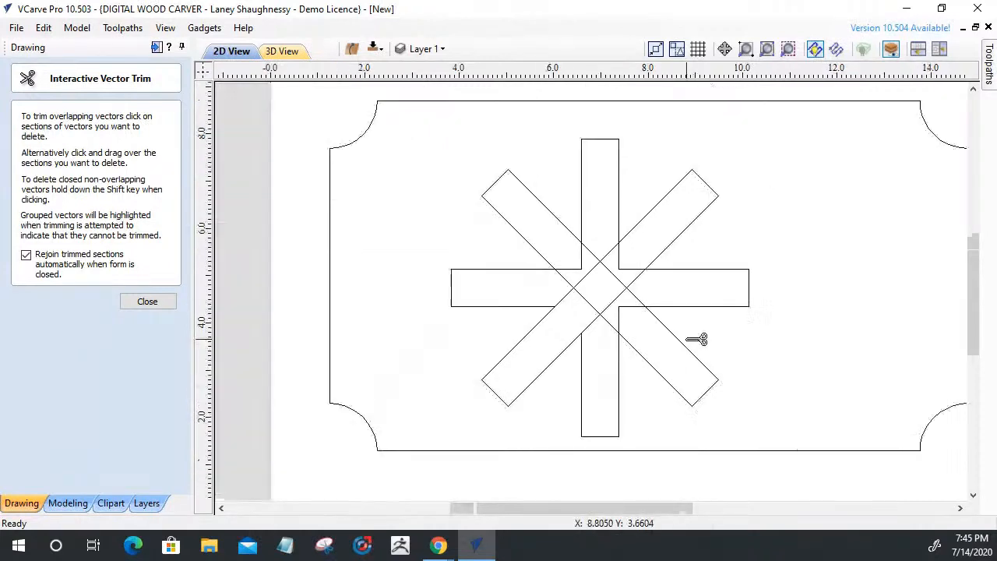
pyautogui.scroll(2, 696, 338)
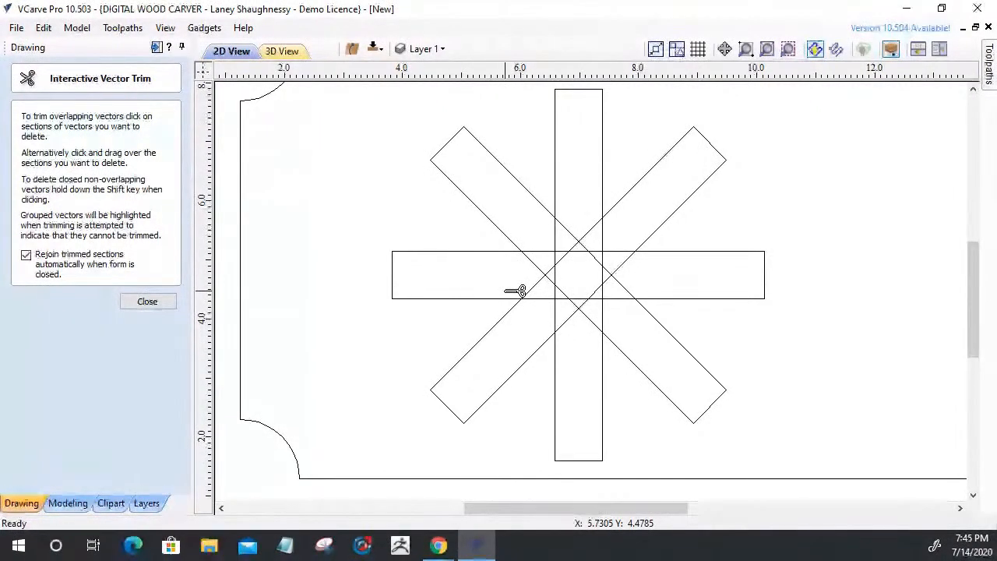
# Trim the vertical line inside the horizontal bar and a short centre overlap, undoing one mistaken trim
pyautogui.click(147, 302)
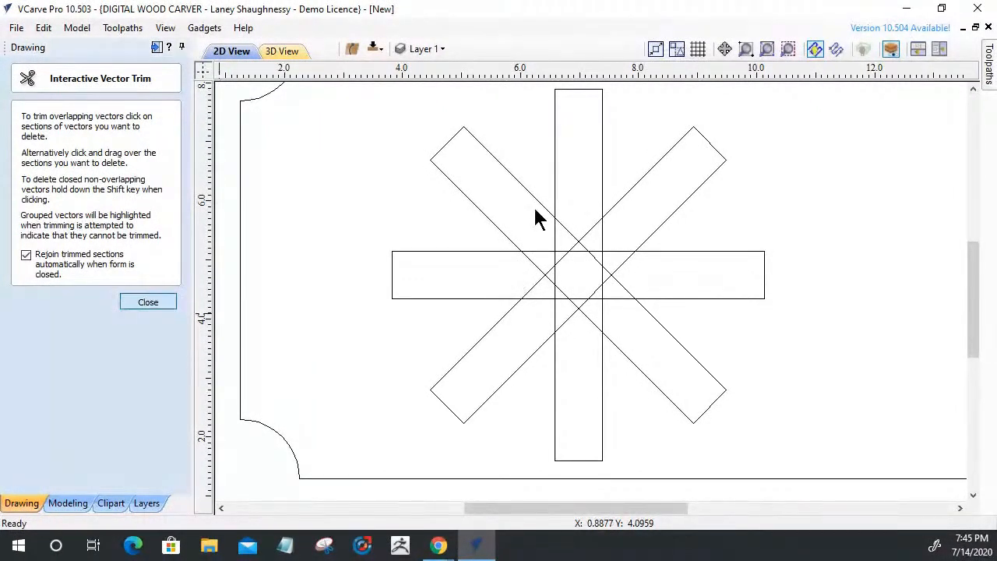
pyautogui.click(499, 231)
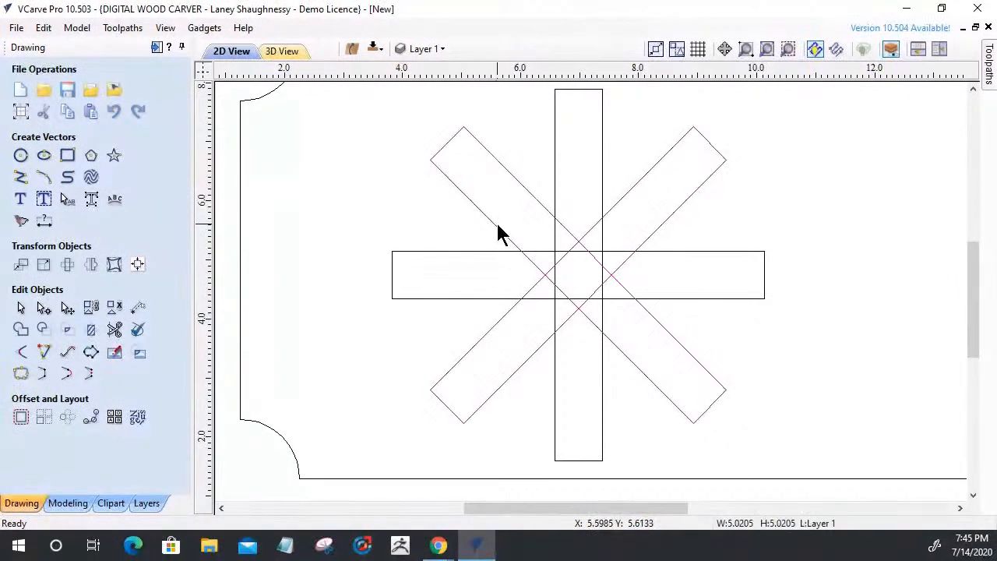
pyautogui.click(117, 330)
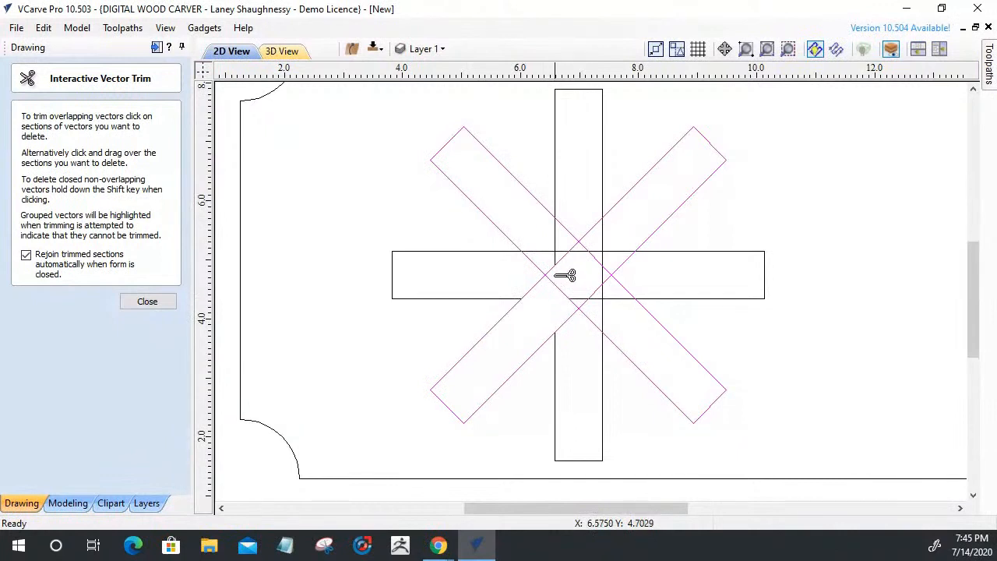
pyautogui.moveTo(567, 264)
pyautogui.mouseDown()
pyautogui.moveTo(577, 252)
pyautogui.moveTo(611, 257)
pyautogui.mouseUp()
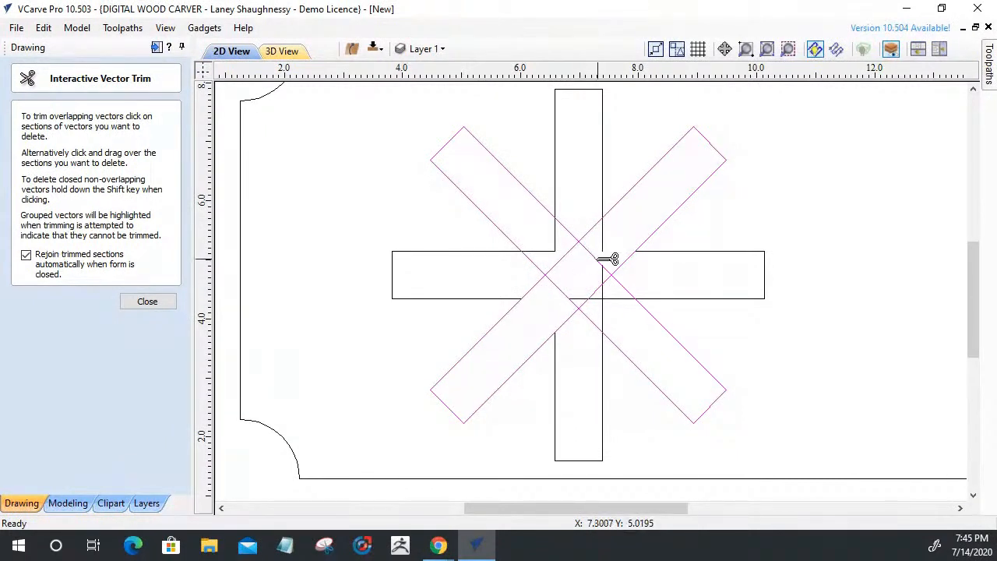
pyautogui.hotkey('ctrl', 'z')
pyautogui.moveTo(585, 273); pyautogui.dragTo(606, 289)
pyautogui.click(584, 299)
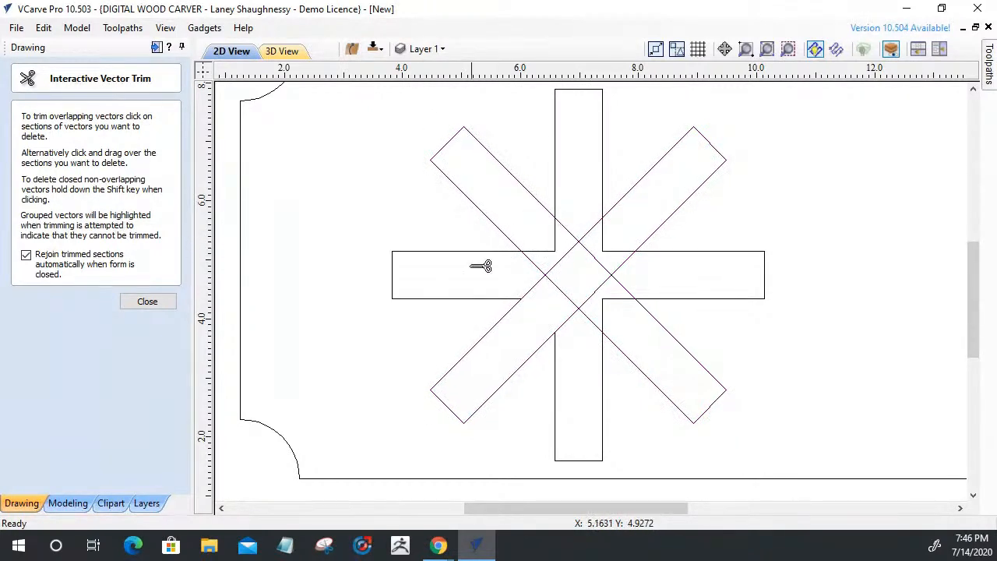
pyautogui.click(131, 302)
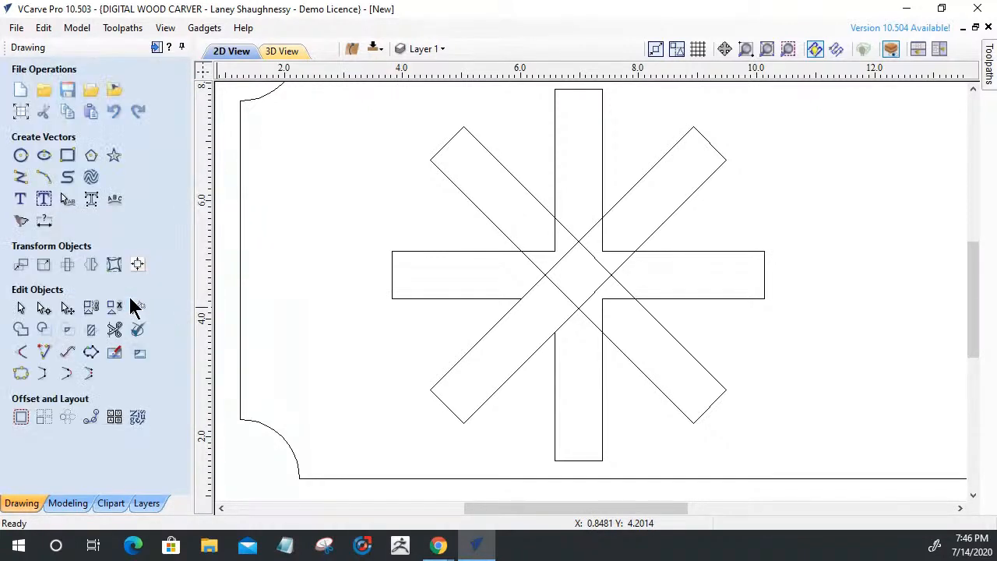
# Ungroup the diagonal X bars and trim away every remaining inner crossing line
pyautogui.click(498, 230)
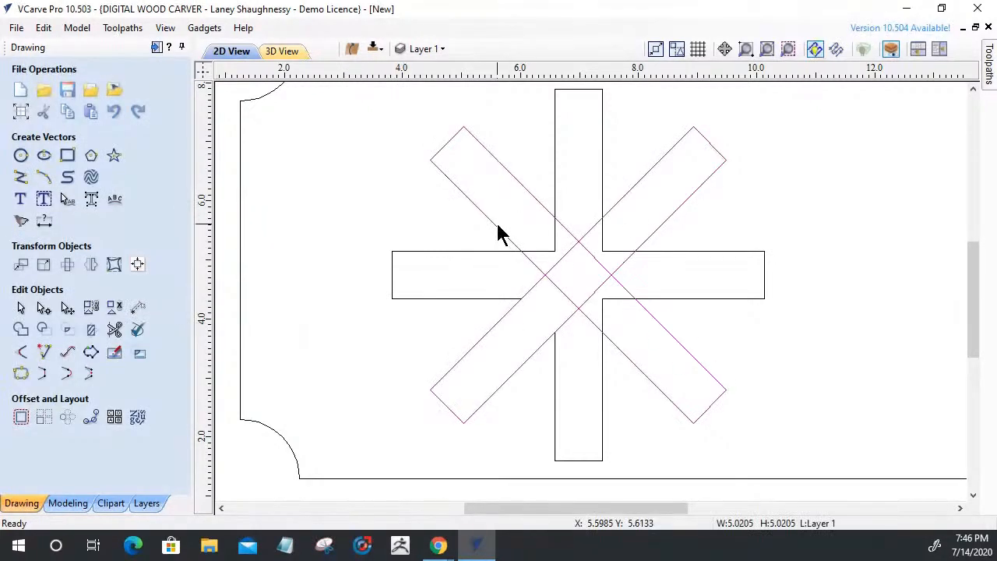
pyautogui.click(113, 308)
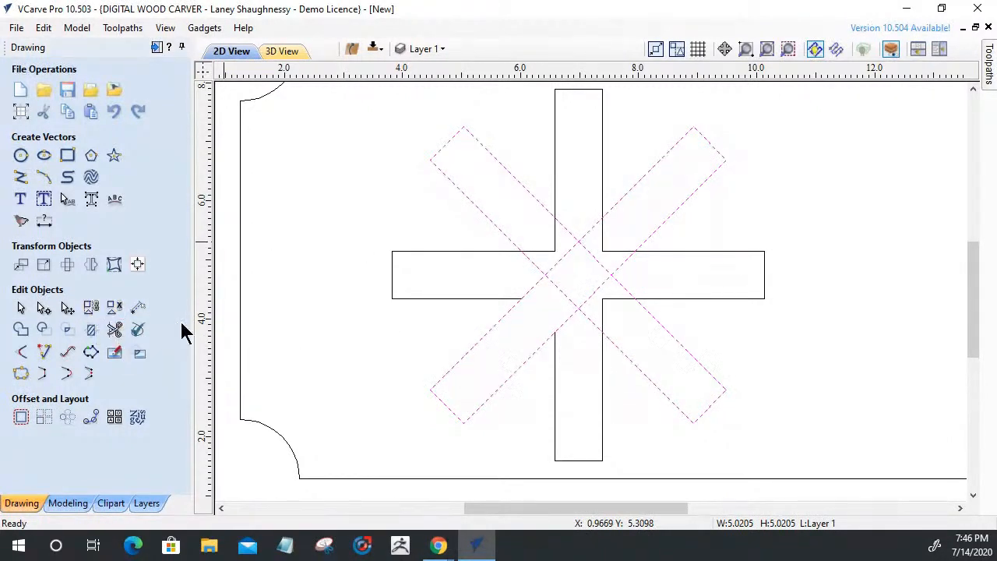
pyautogui.click(115, 329)
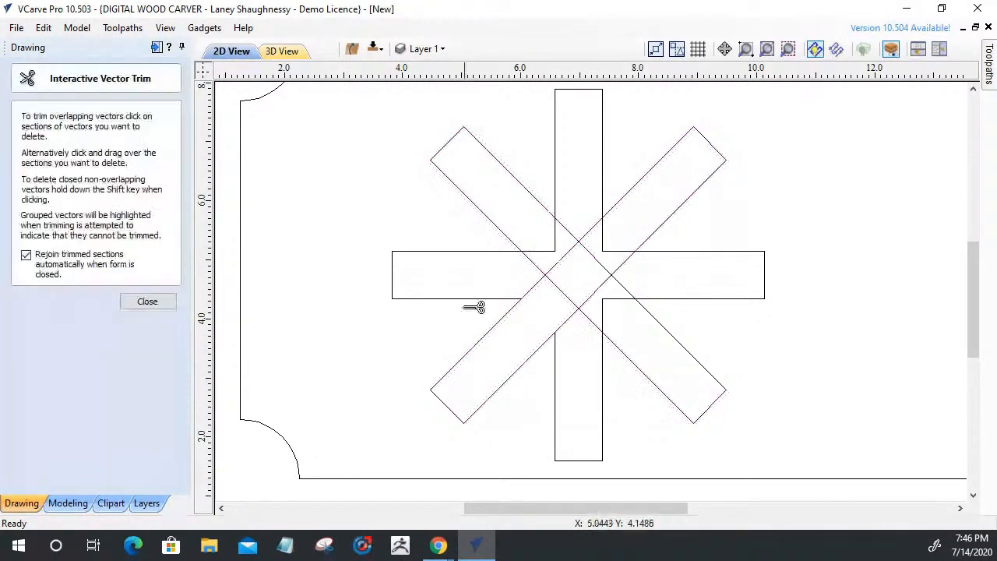
pyautogui.click(531, 291)
pyautogui.click(548, 273)
pyautogui.click(584, 251)
pyautogui.click(579, 238)
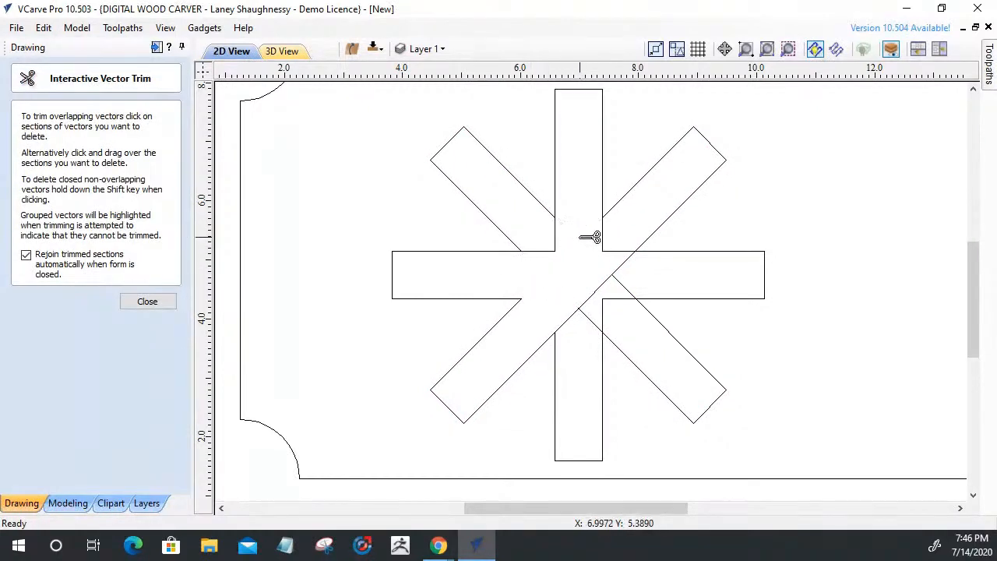
pyautogui.click(596, 285)
pyautogui.click(609, 280)
pyautogui.click(574, 314)
pyautogui.click(598, 302)
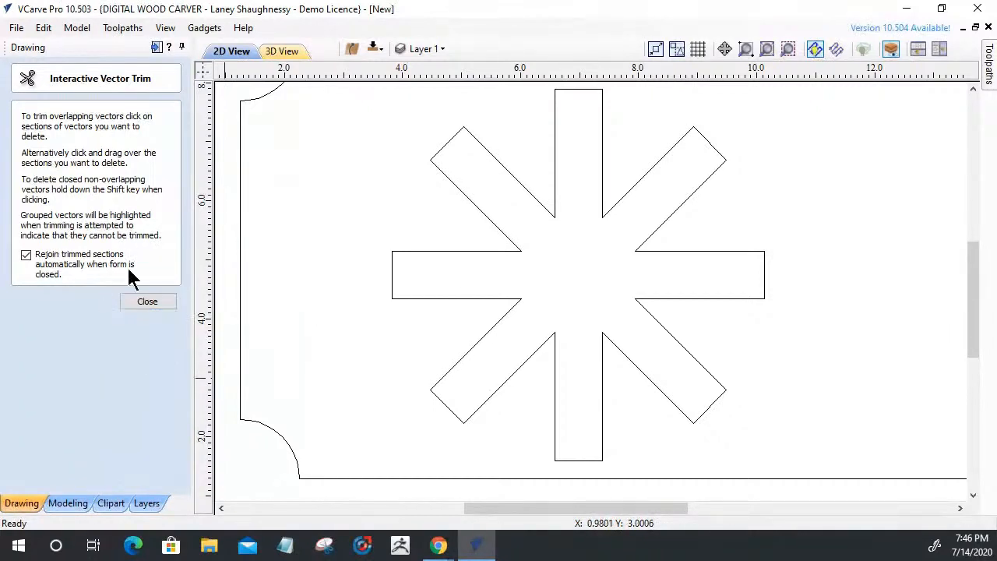
pyautogui.click(150, 305)
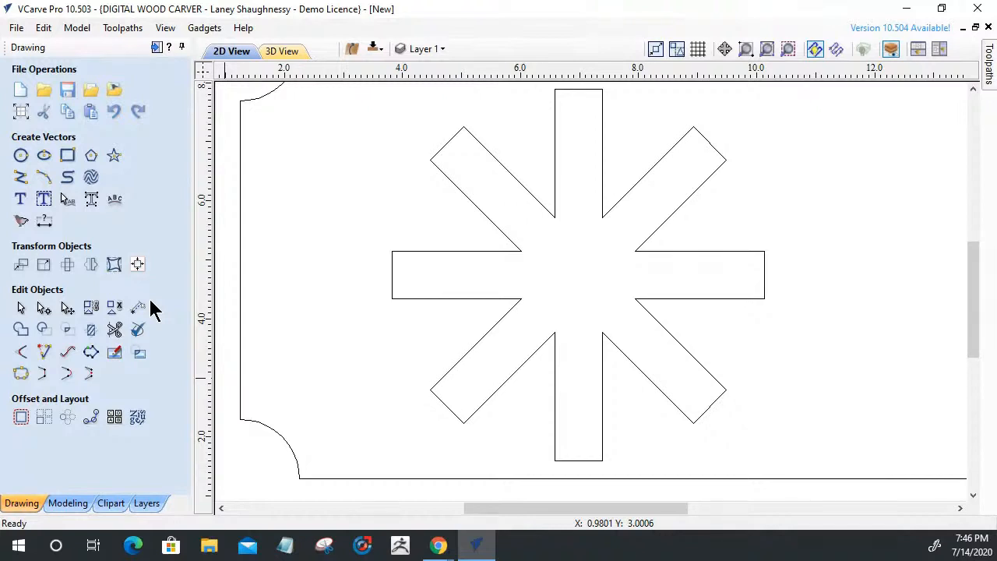
# Select and delete the whole star, then fit the job in view
pyautogui.moveTo(724, 405); pyautogui.dragTo(465, 158)
pyautogui.press('Delete')
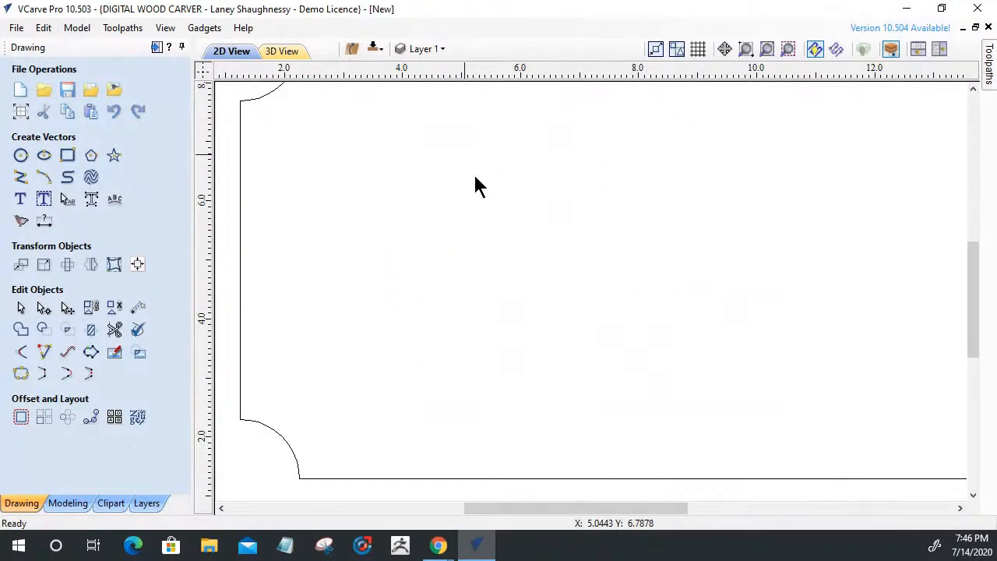
pyautogui.press('F6')
pyautogui.scroll(1, 770, 246)
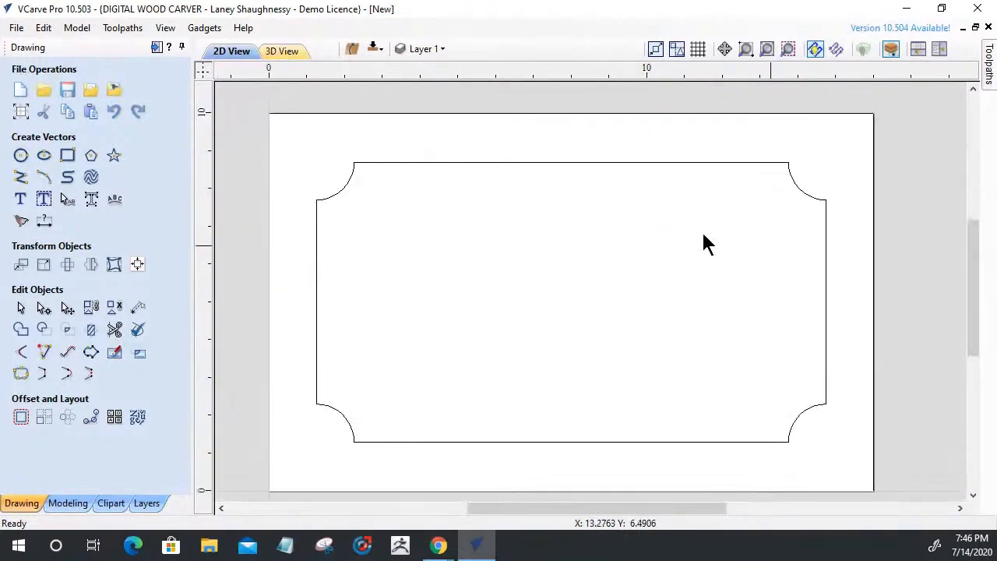
pyautogui.scroll(-1, 502, 203)
pyautogui.scroll(1, 663, 250)
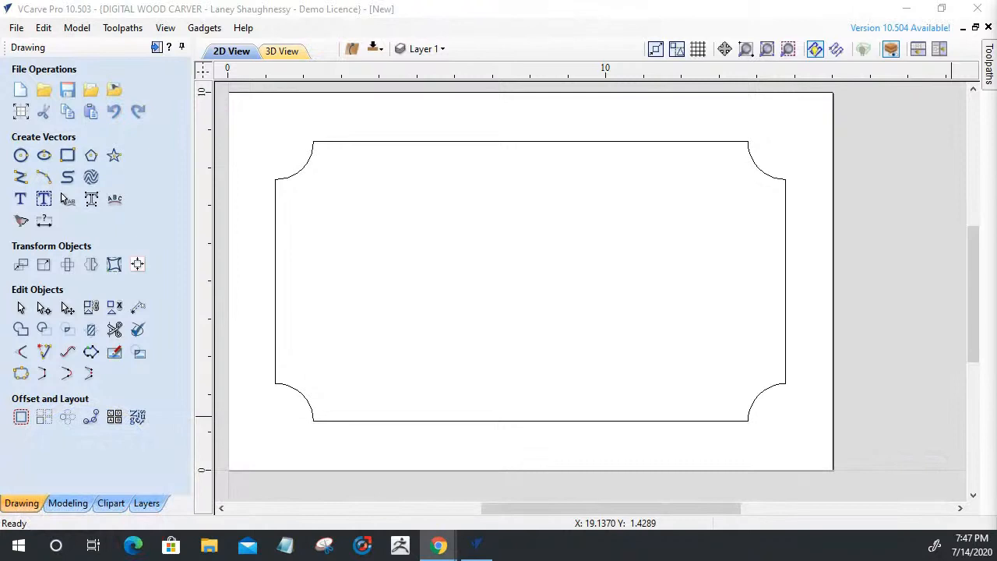
# Set rectangle corners to radiused external without drawing, then show the toolpath operations
pyautogui.click(68, 156)
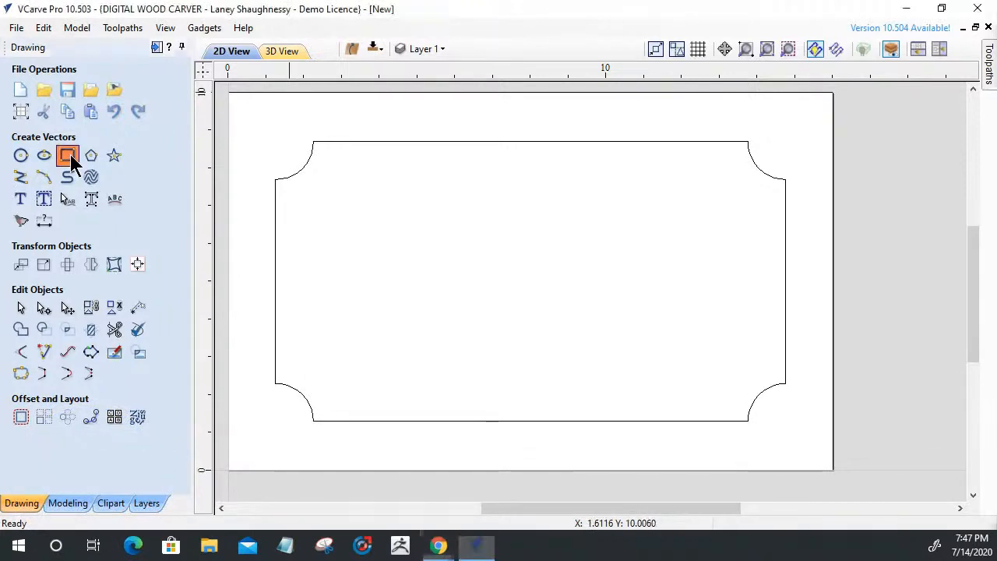
pyautogui.click(67, 244)
pyautogui.click(147, 406)
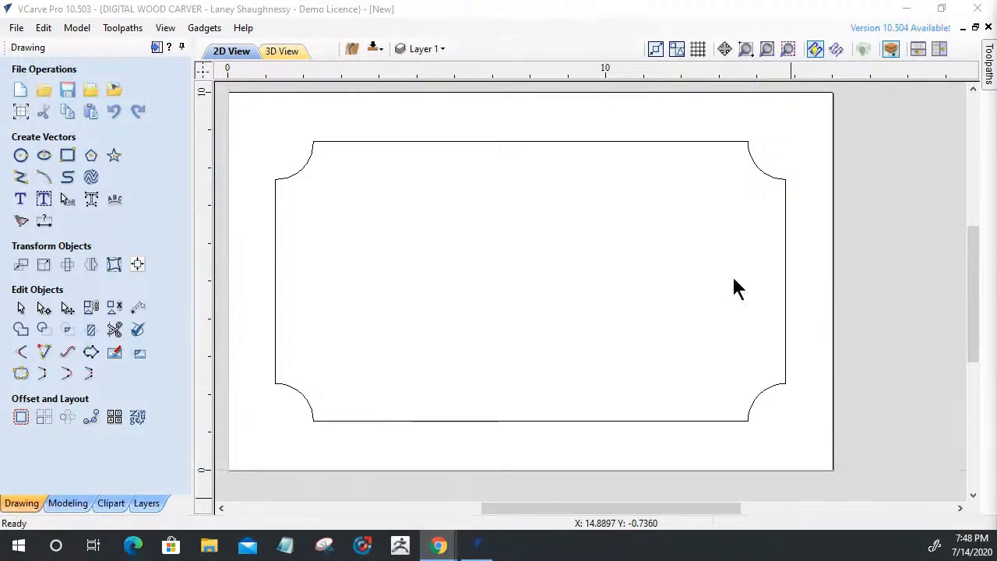
pyautogui.click(157, 47)
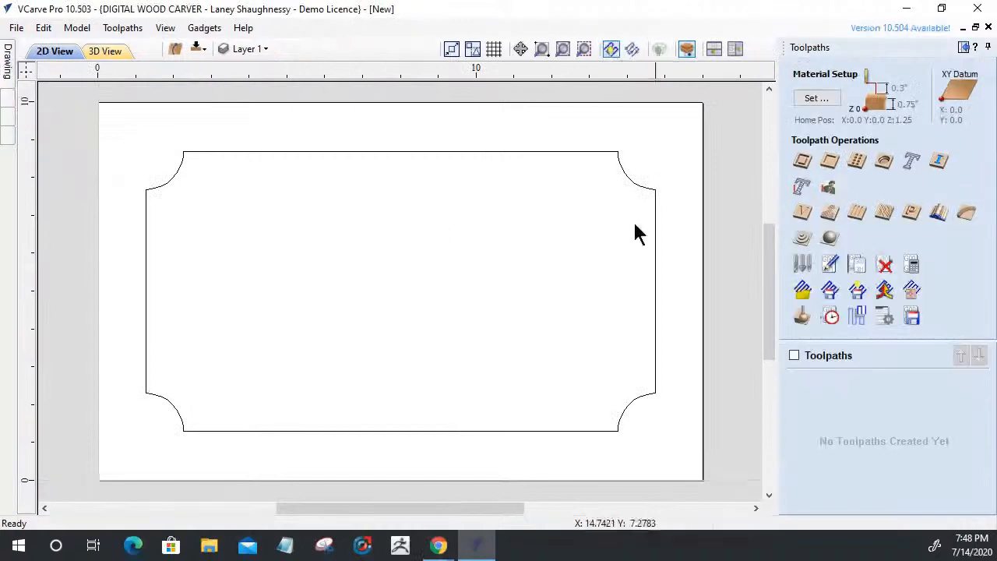
# Open the Pocket Toolpath form and review its 0.25-inch cut depth and 1/8-inch end mill
pyautogui.click(830, 173)
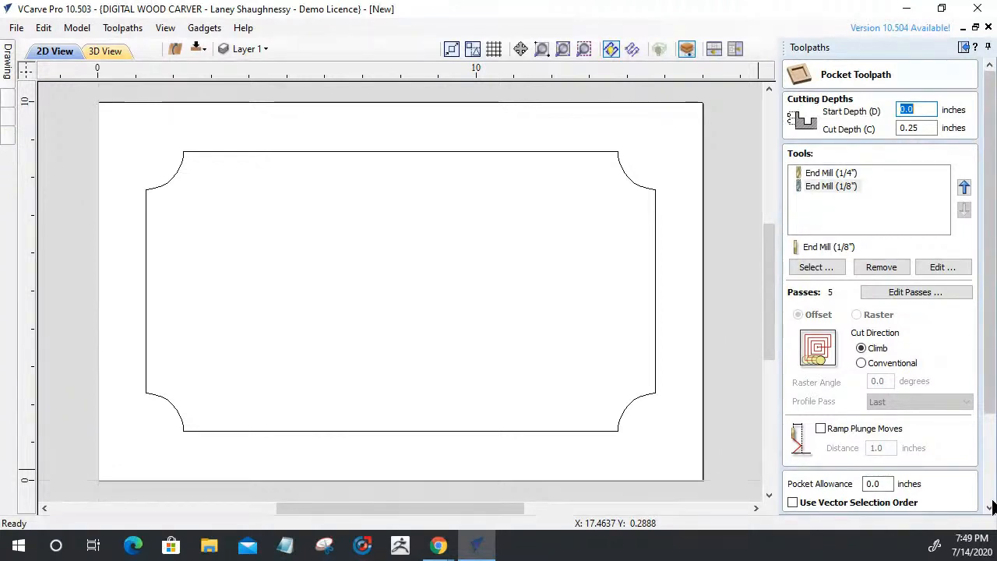
pyautogui.moveTo(987, 397); pyautogui.dragTo(960, 505)
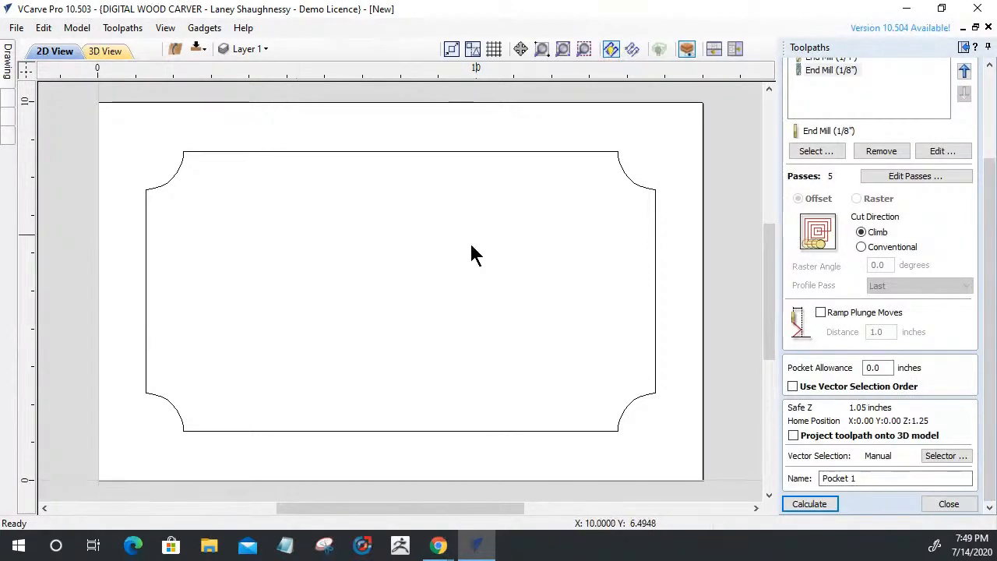
# Close the Pocket form and save the job as The Smith Sign in the Music folder
pyautogui.click(948, 504)
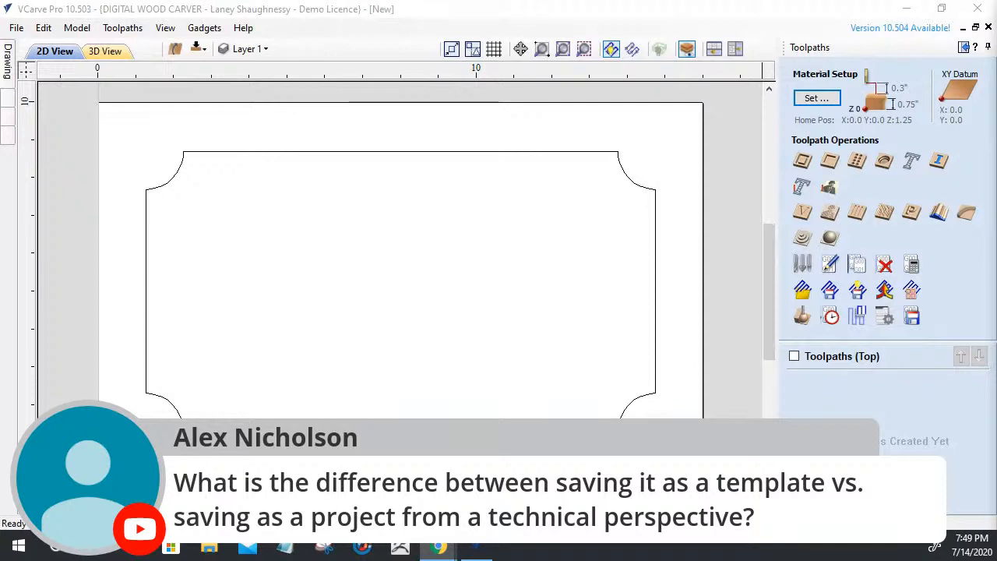
pyautogui.click(15, 28)
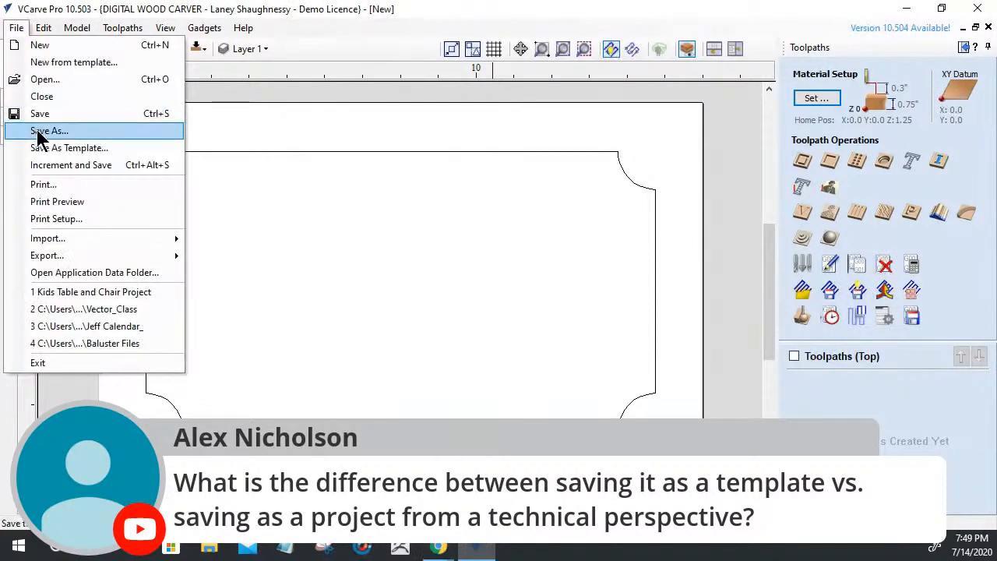
pyautogui.click(37, 129)
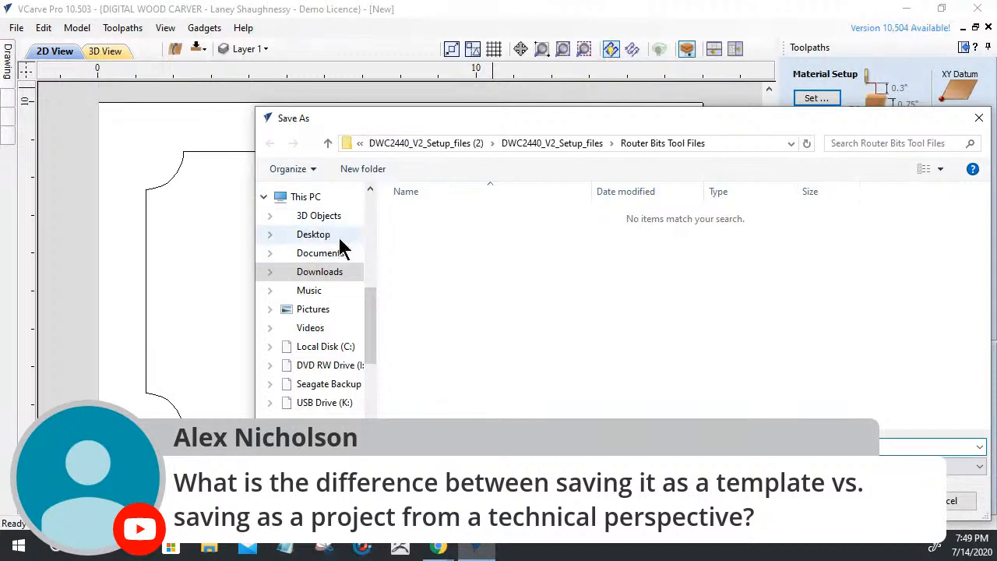
pyautogui.click(321, 295)
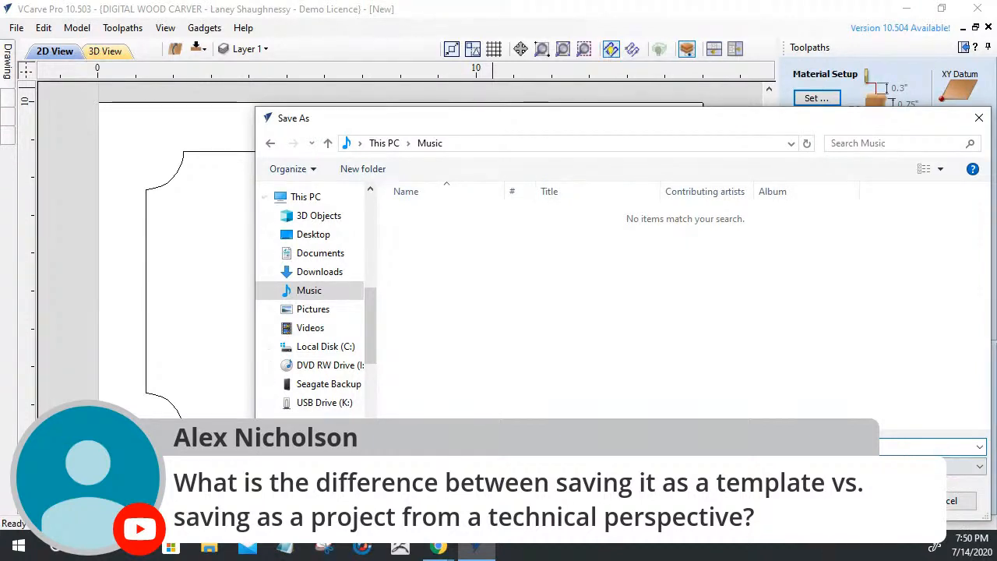
pyautogui.press('Escape')
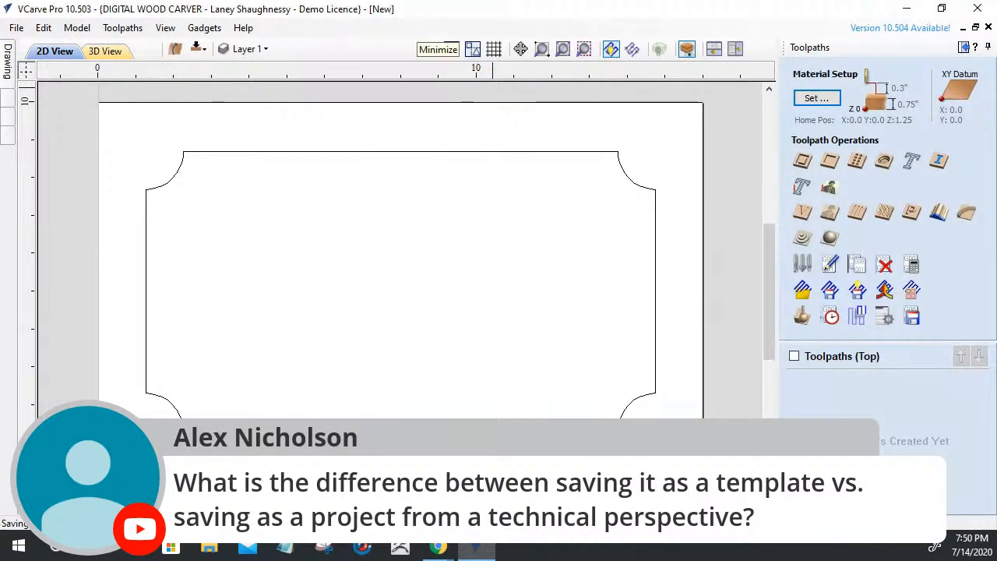
pyautogui.click(8, 58)
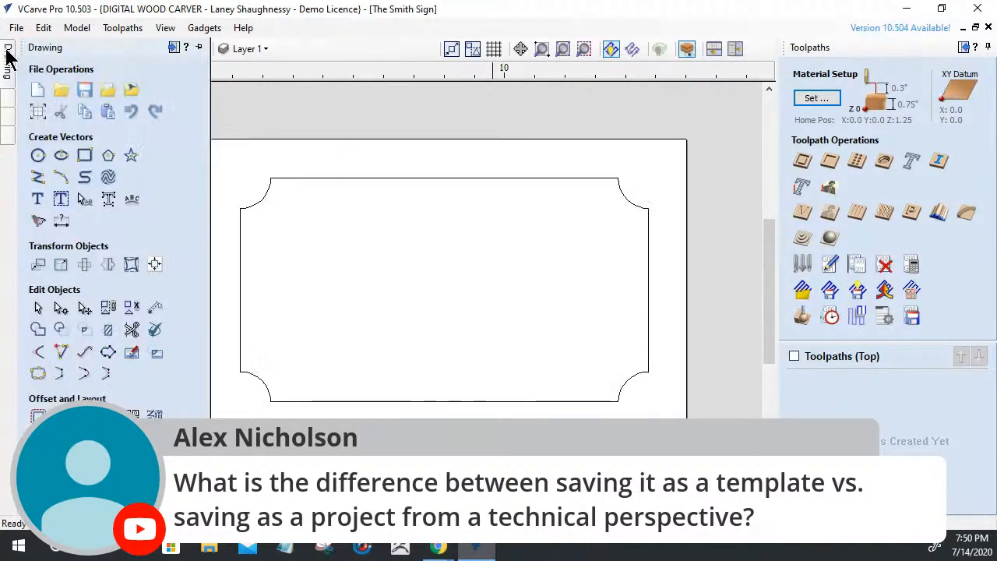
# Check the double-sided 16 x 10 x 0.75 inch job setup, close it, and open the File menu
pyautogui.click(37, 114)
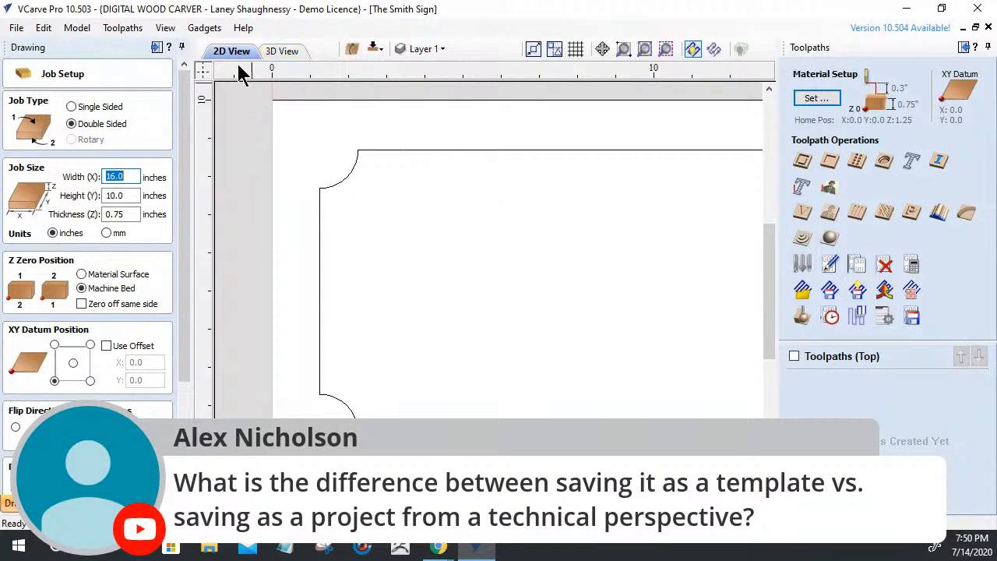
pyautogui.scroll(-3, 187, 362)
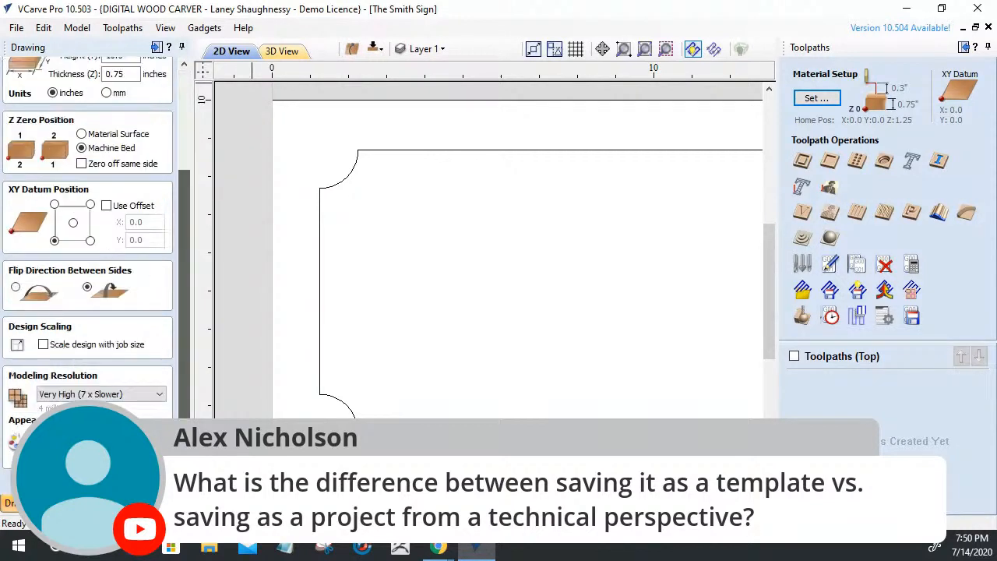
pyautogui.click(10, 31)
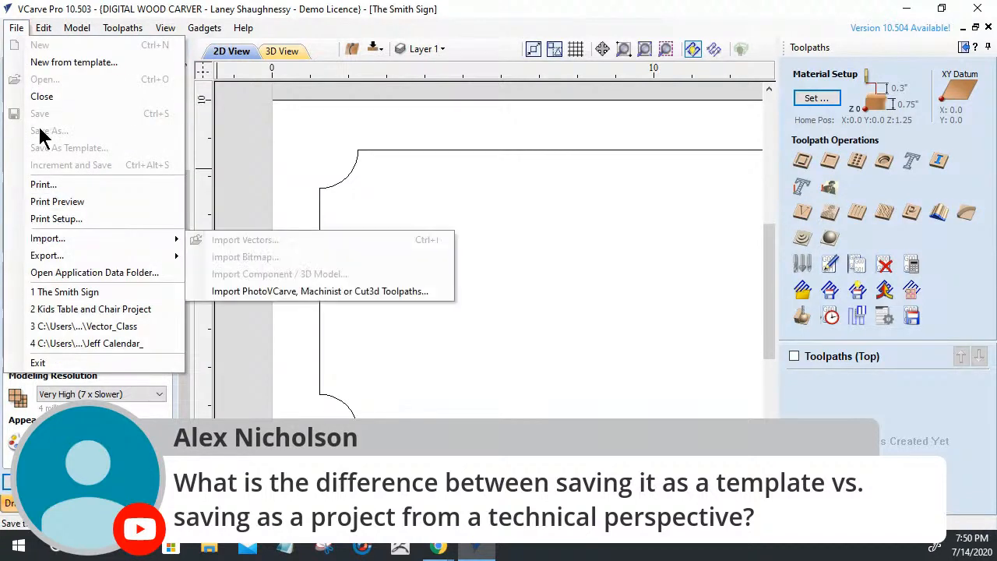
pyautogui.click(371, 142)
pyautogui.click(77, 28)
pyautogui.click(115, 206)
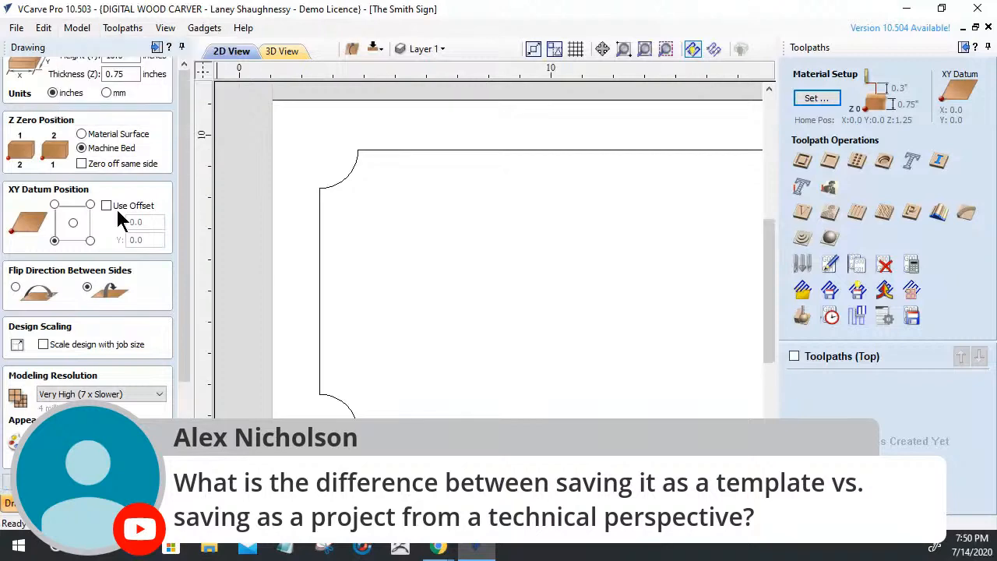
pyautogui.press('Escape')
pyautogui.click(16, 27)
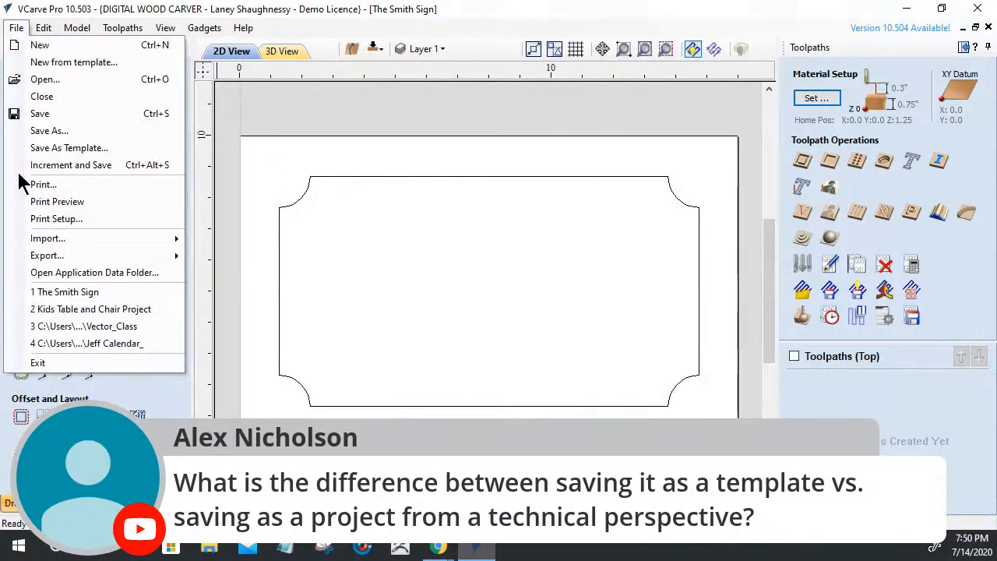
# Choose Save As Template and create and enter a new Templates folder in Music
pyautogui.click(42, 149)
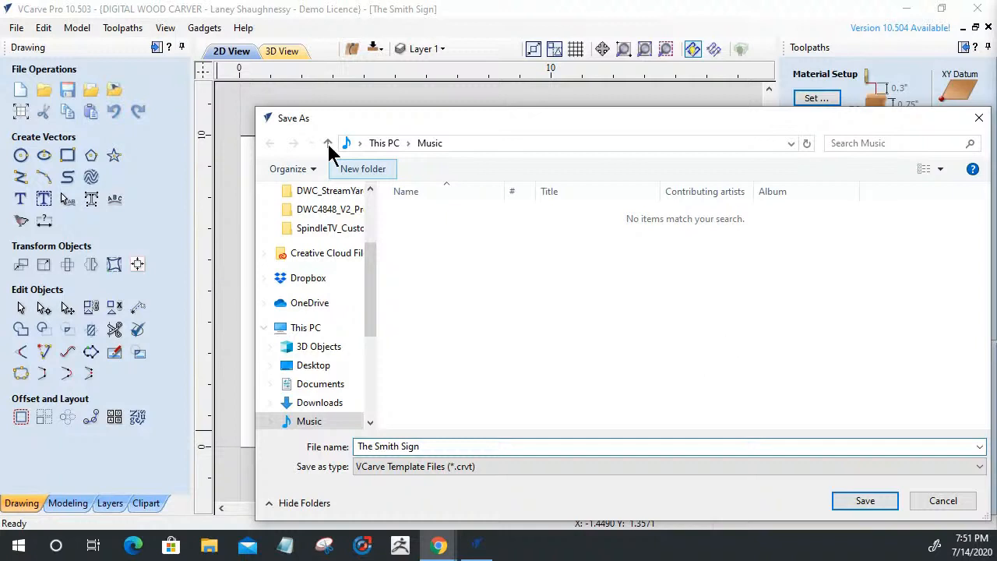
pyautogui.click(376, 171)
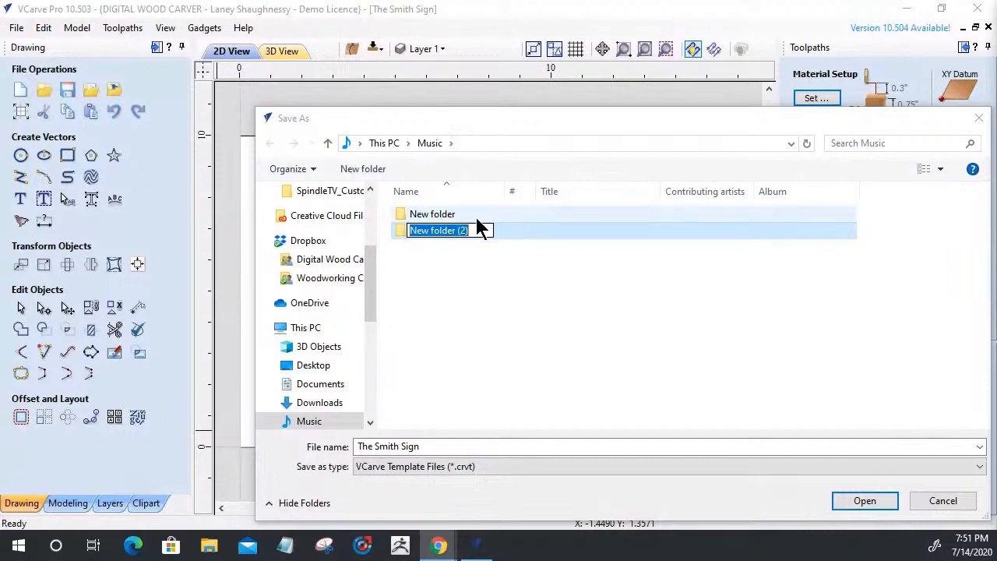
pyautogui.write('Te')
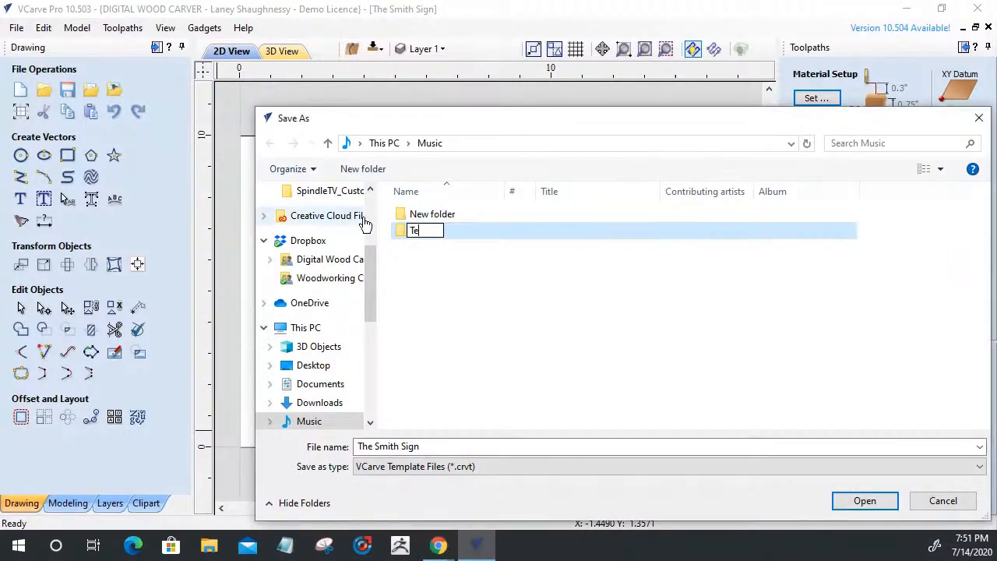
pyautogui.write('mplates')
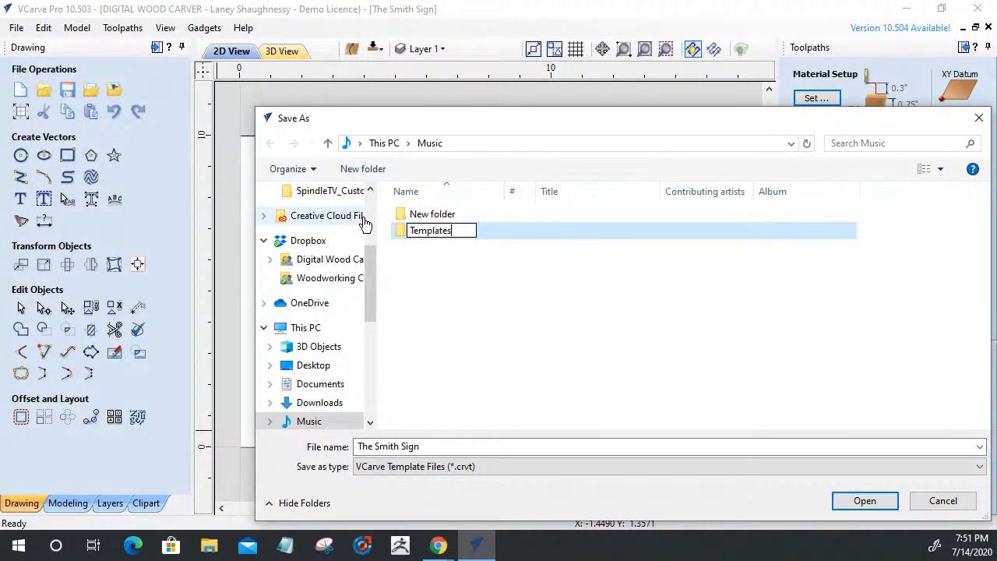
pyautogui.click(405, 238)
pyautogui.doubleClick(404, 235)
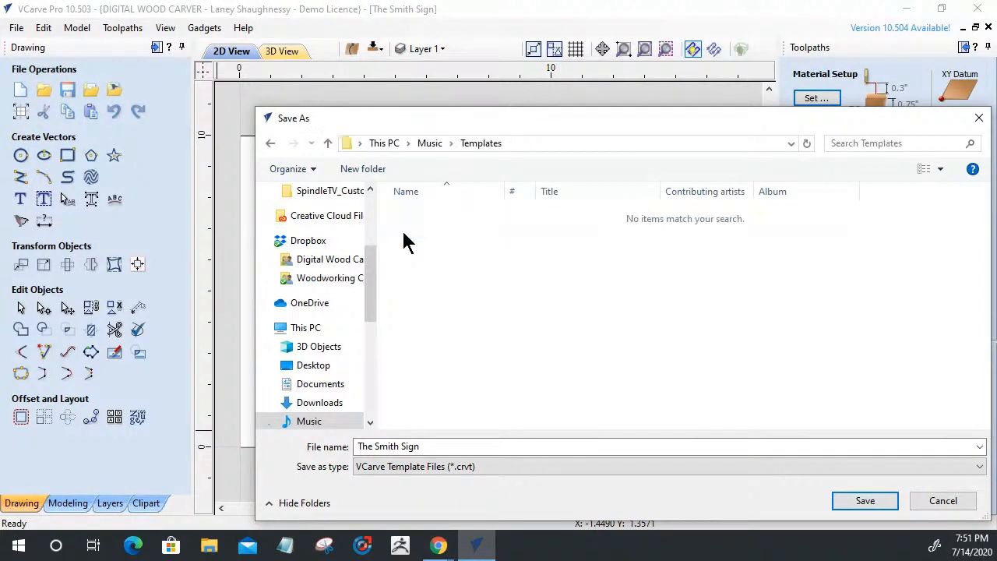
# Name the template 16x10x.75_OAKSign and save it
pyautogui.click(378, 445)
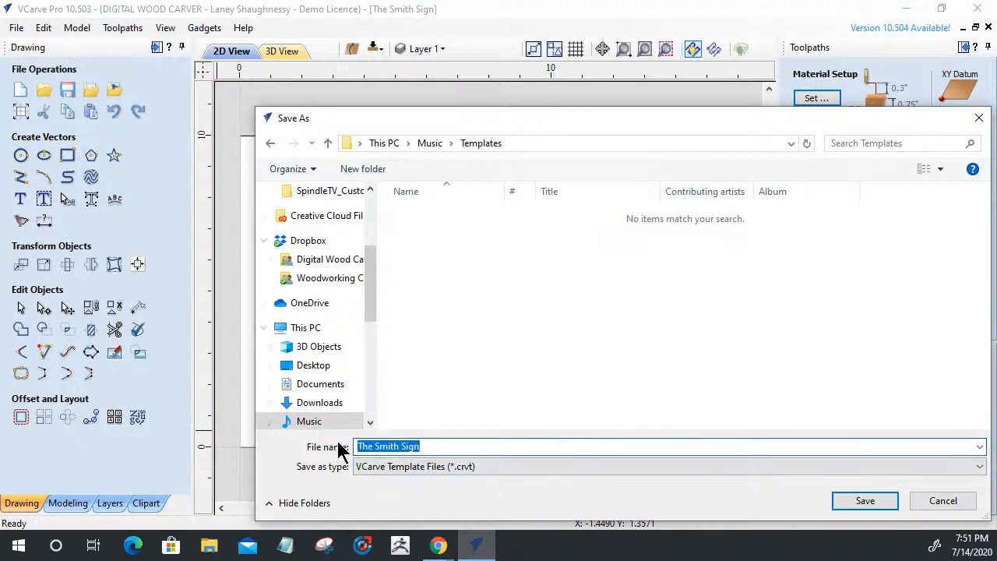
pyautogui.write('16x10')
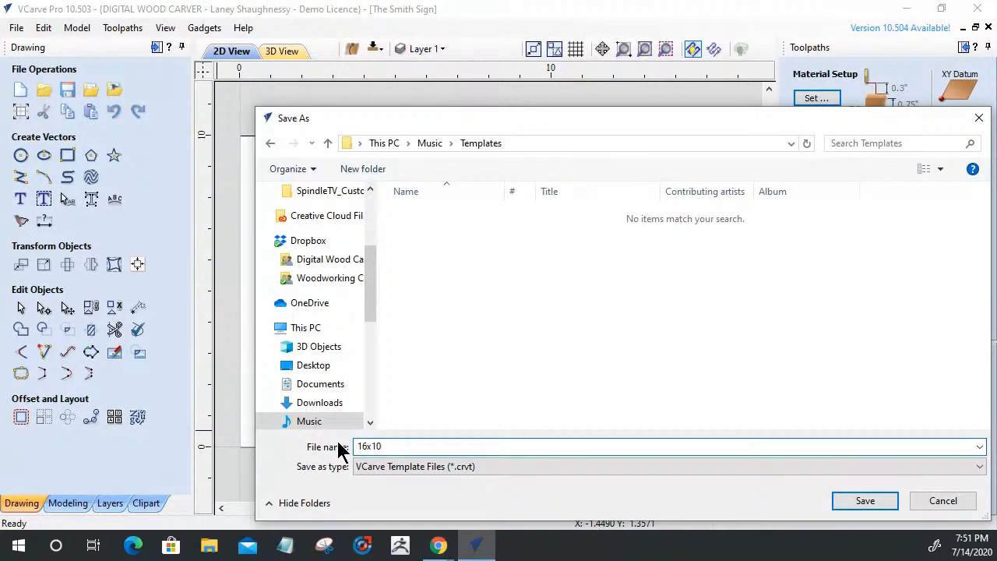
pyautogui.write('x76')
pyautogui.write('_')
pyautogui.write('OAK')
pyautogui.write('Sign')
pyautogui.write('.7')
pyautogui.write('5')
pyautogui.press('Delete')
pyautogui.click(861, 501)
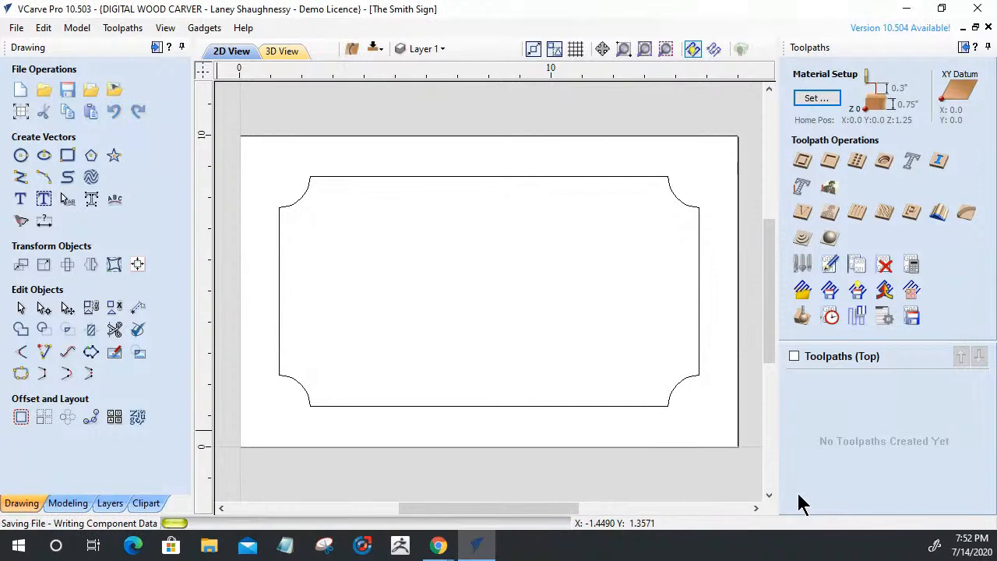
# Close the current file and start a new job from the 16x10x.75_OAKSign template
pyautogui.click(17, 28)
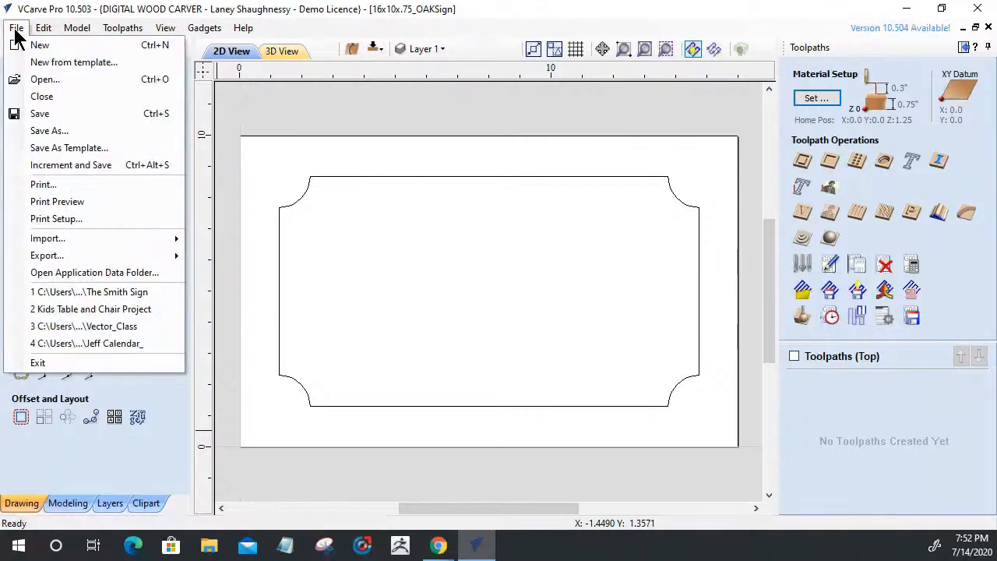
pyautogui.click(31, 95)
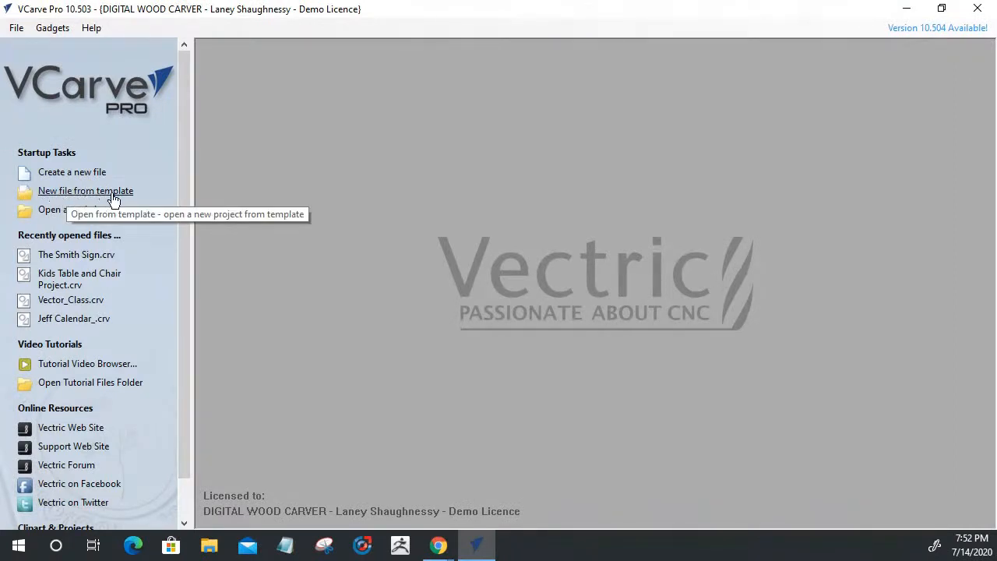
pyautogui.click(55, 192)
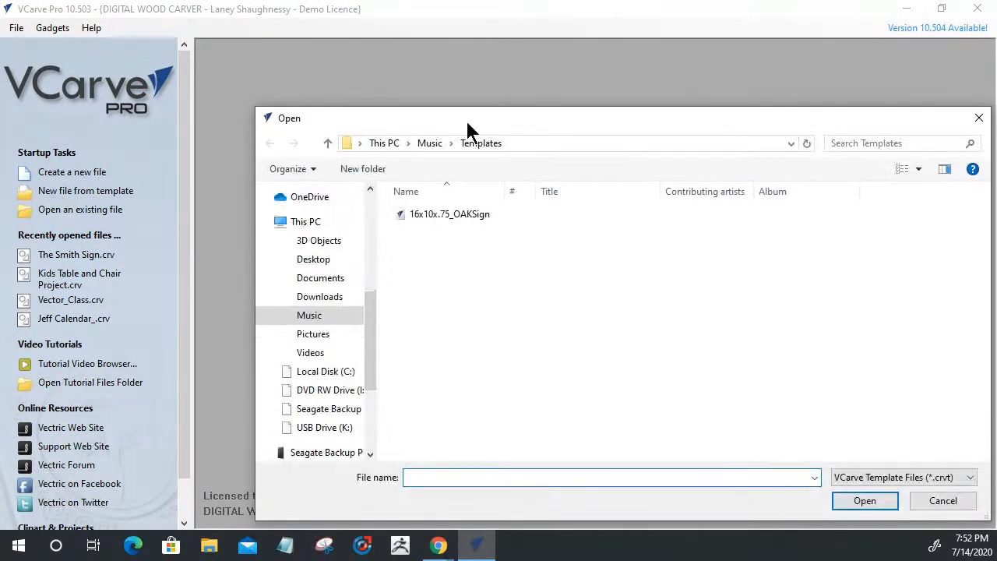
pyautogui.click(449, 215)
pyautogui.click(864, 501)
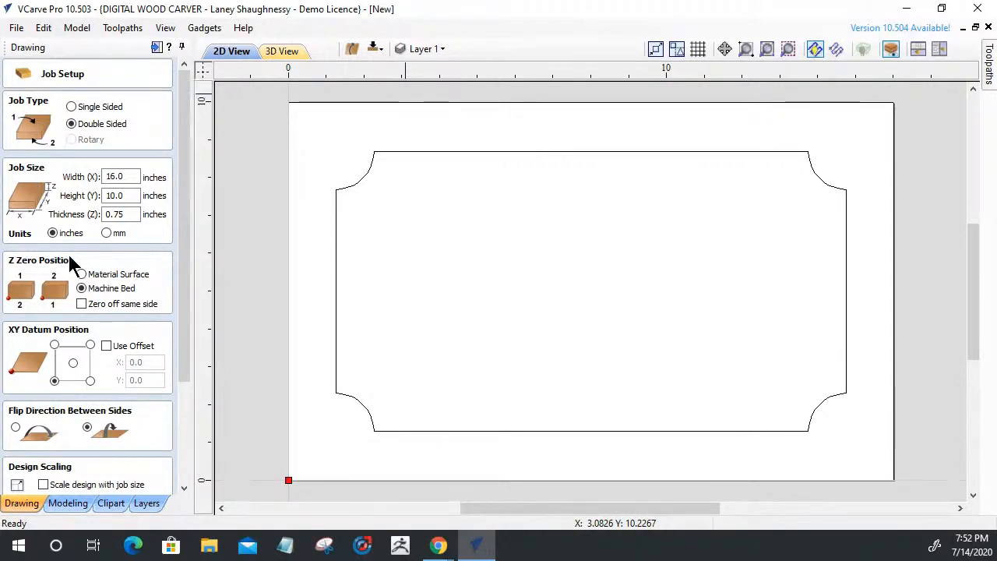
# Cancel the Save As for the template-based job, then close it without saving changes
pyautogui.click(17, 28)
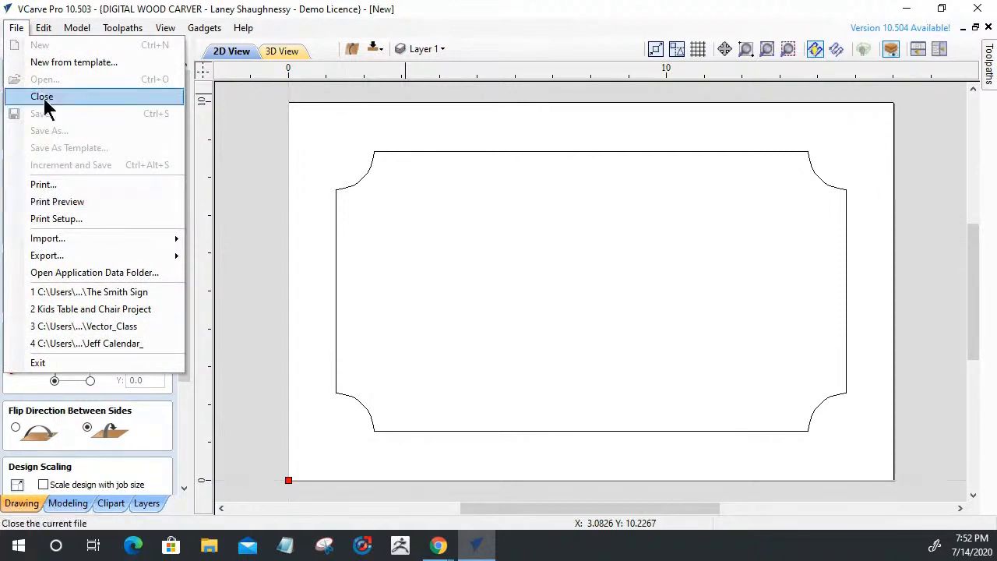
pyautogui.click(184, 375)
pyautogui.moveTo(185, 376); pyautogui.dragTo(184, 484)
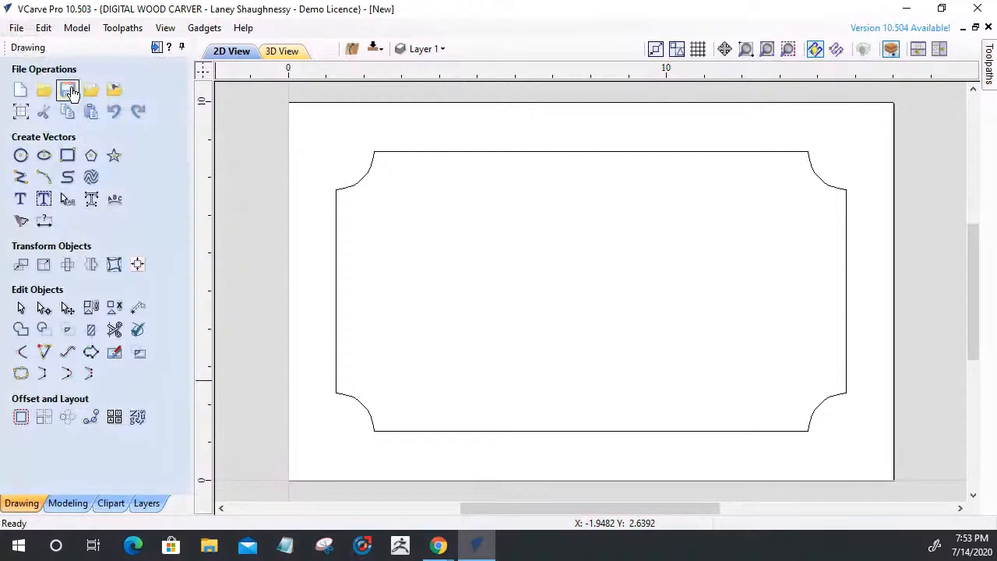
pyautogui.click(69, 91)
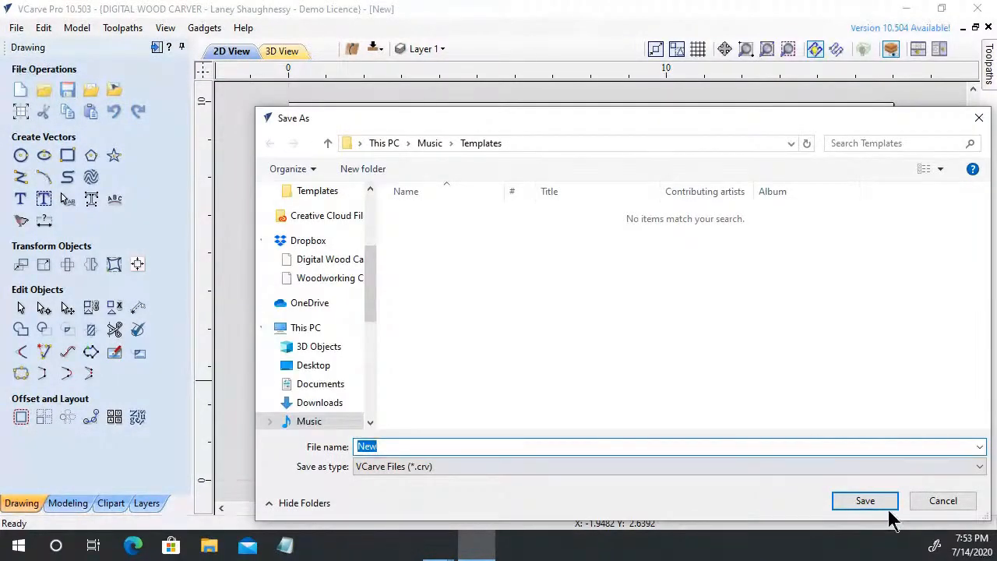
pyautogui.click(943, 500)
pyautogui.click(17, 28)
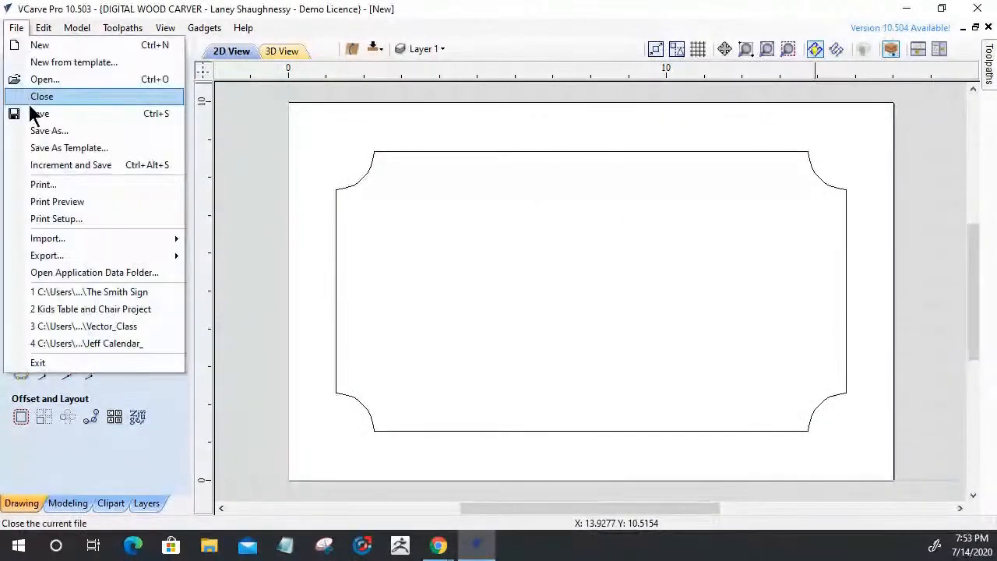
pyautogui.click(35, 97)
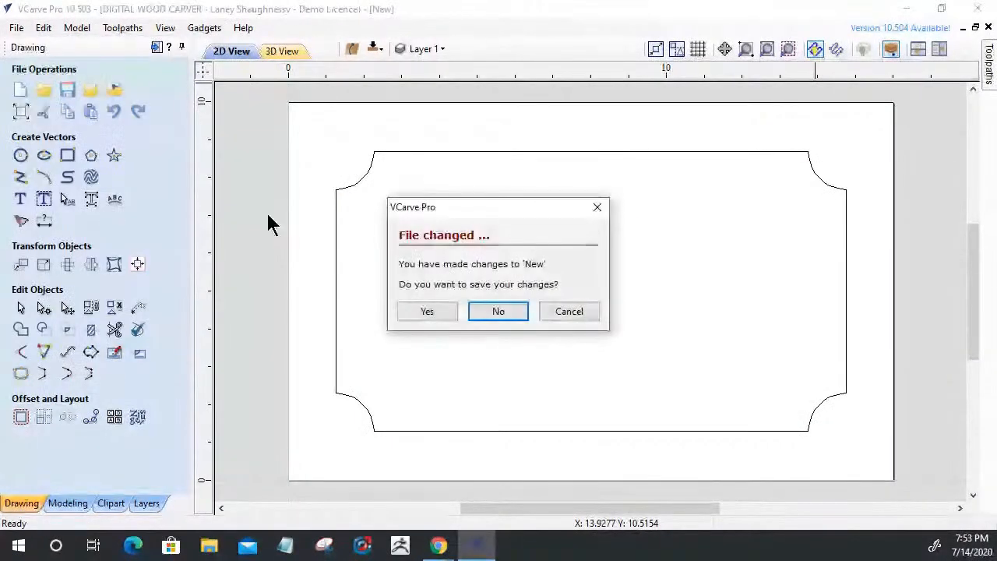
pyautogui.click(506, 310)
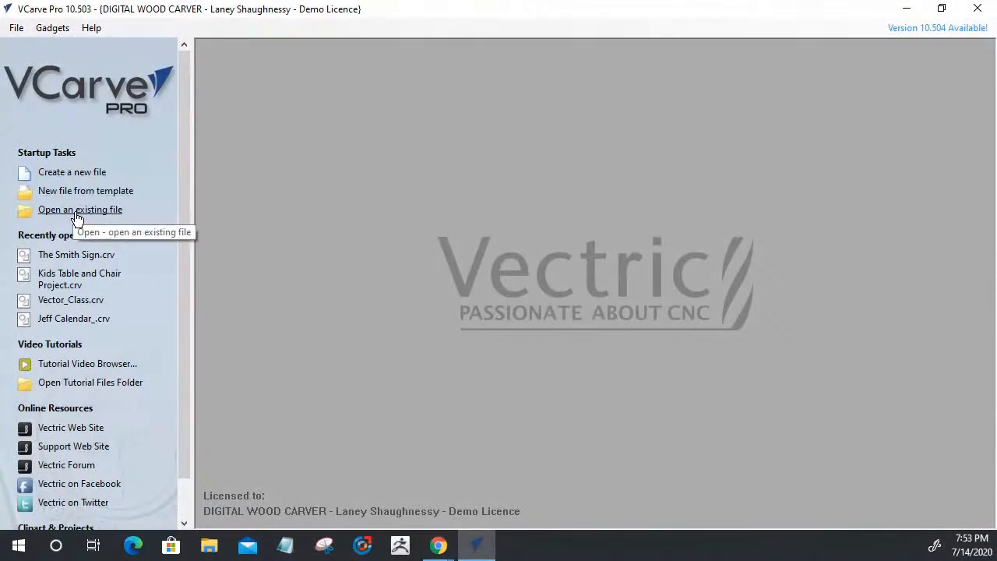
# Open The Smith Sign project from the Music folder
pyautogui.click(77, 213)
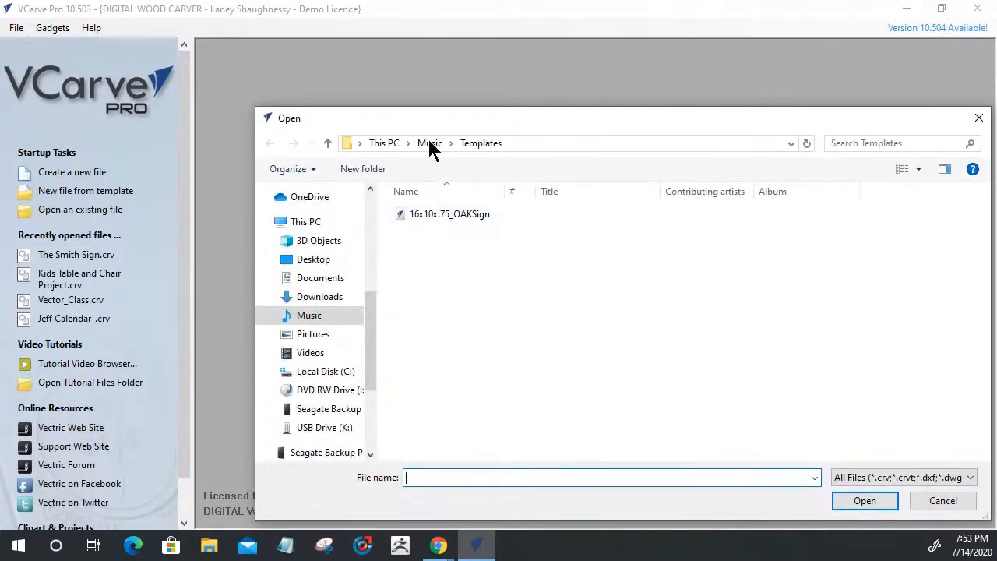
pyautogui.click(429, 144)
pyautogui.doubleClick(428, 246)
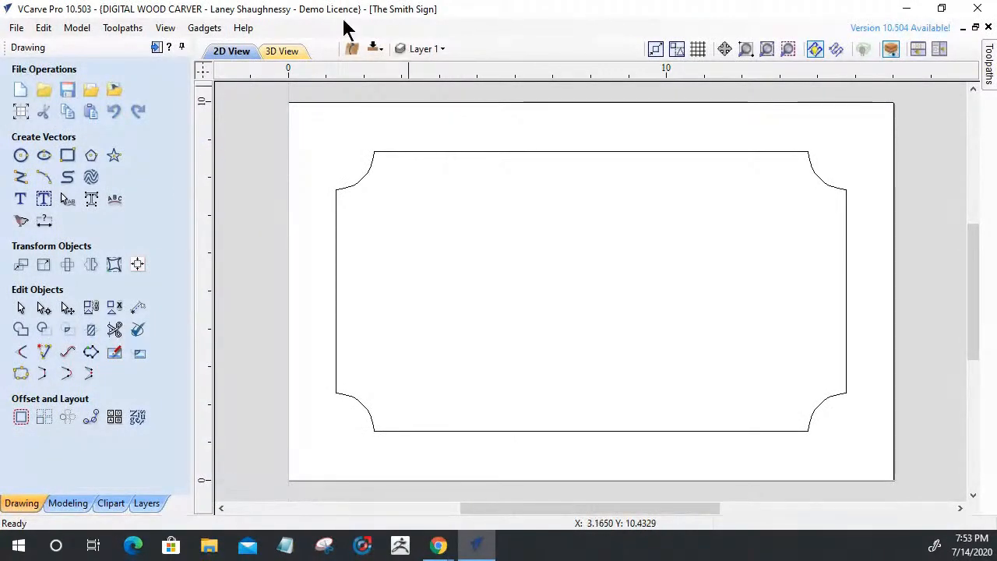
# Save the notched-border sign as a new project file named 'Johnson Sign'
pyautogui.click(15, 27)
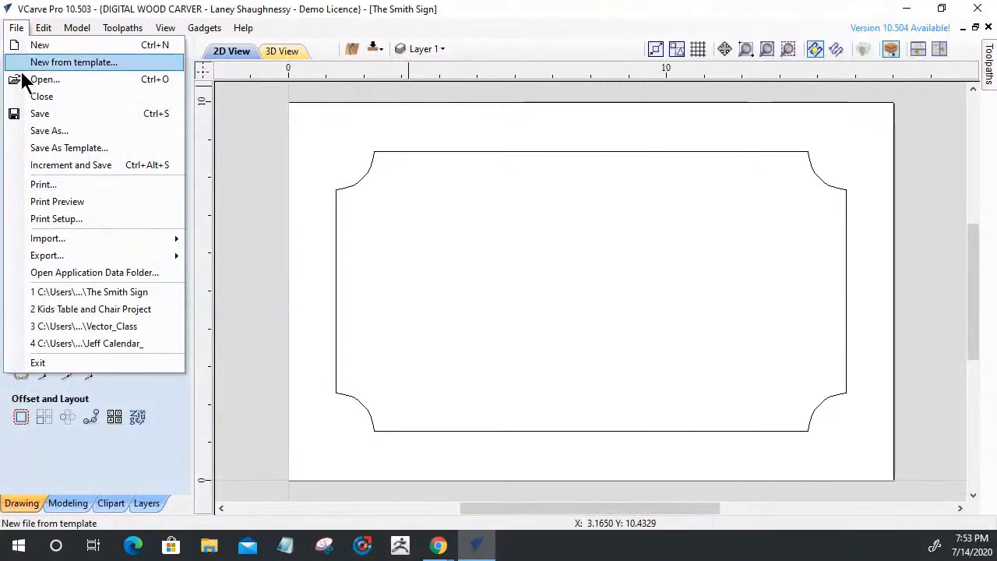
pyautogui.click(55, 133)
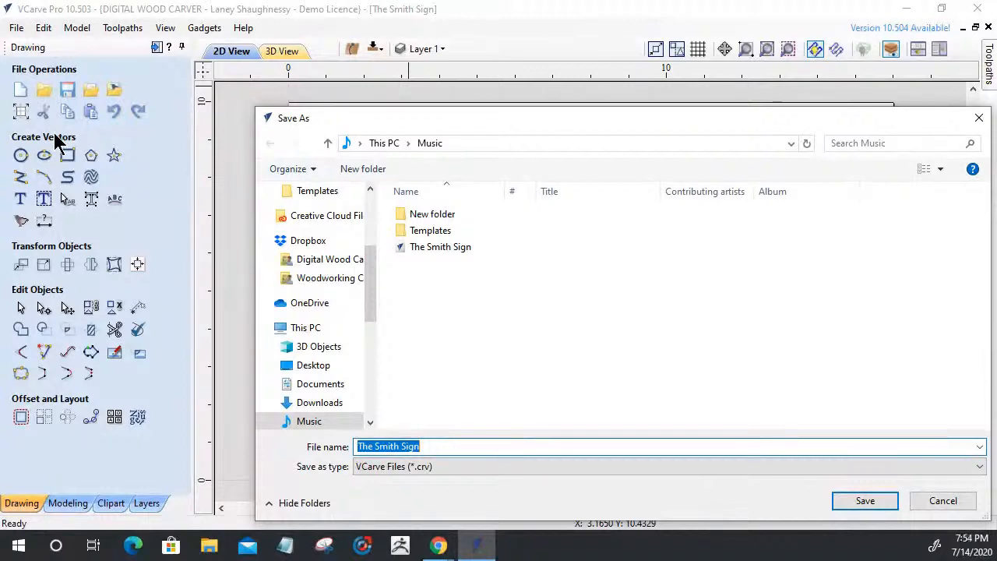
pyautogui.write('John')
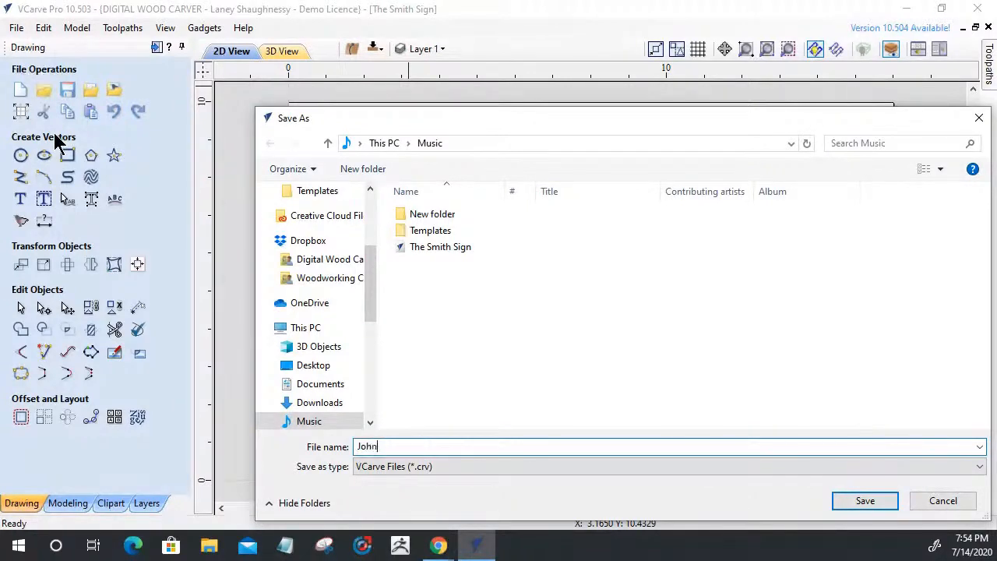
pyautogui.write('son Sign')
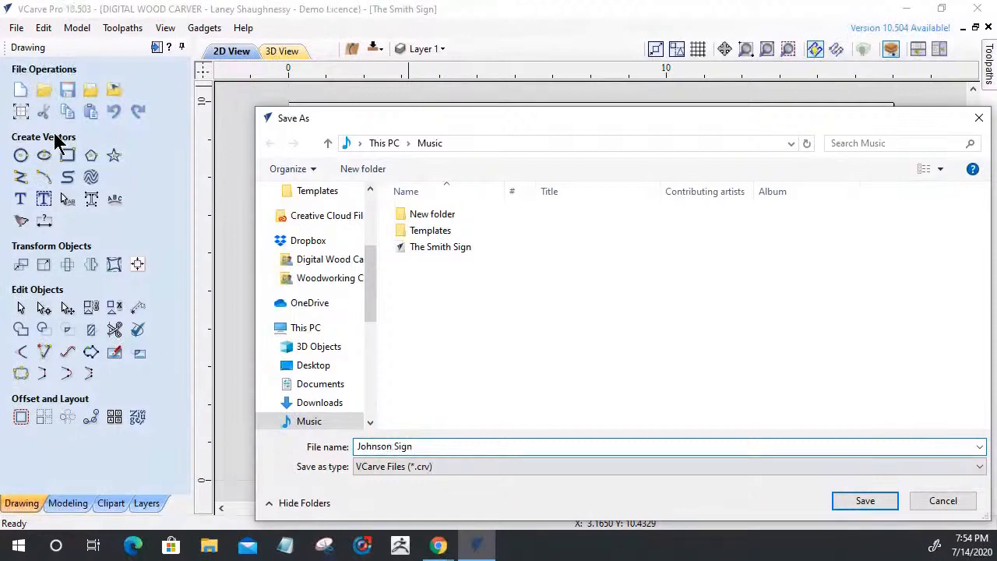
pyautogui.click(862, 501)
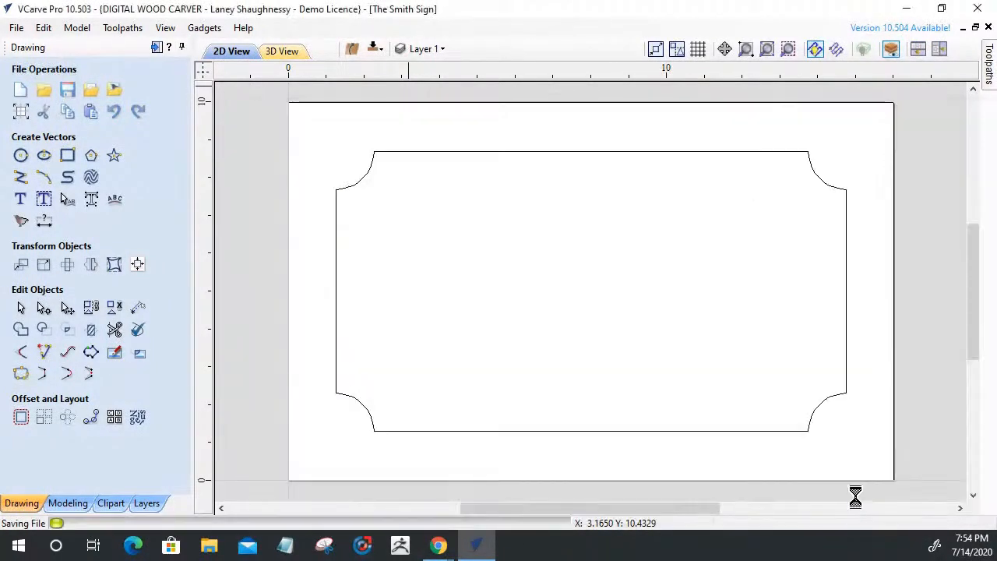
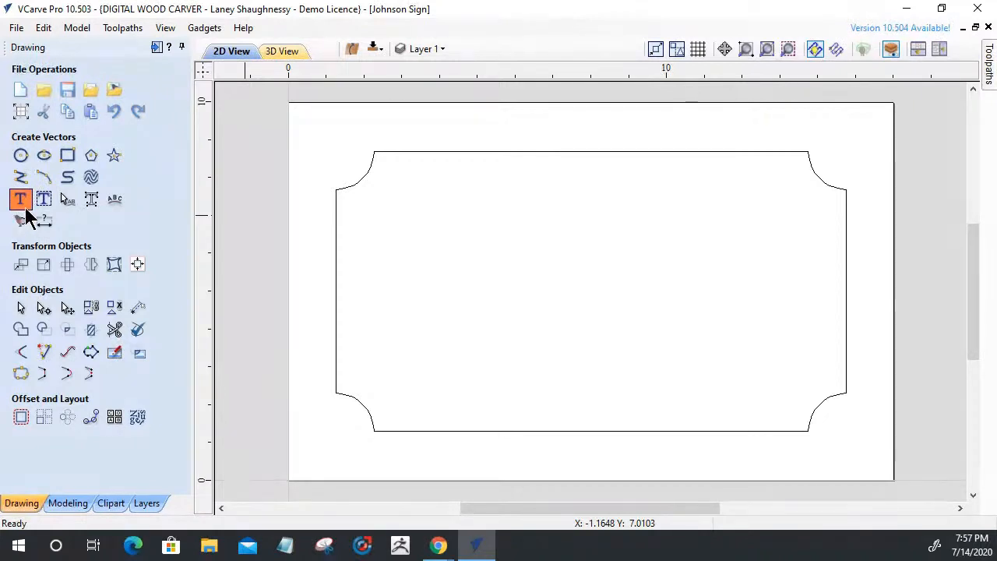
# Create a text object reading SPINDLETV, Woodworking Shop and CAD/CAM DESIGN TRAINING on three lines
pyautogui.click(21, 201)
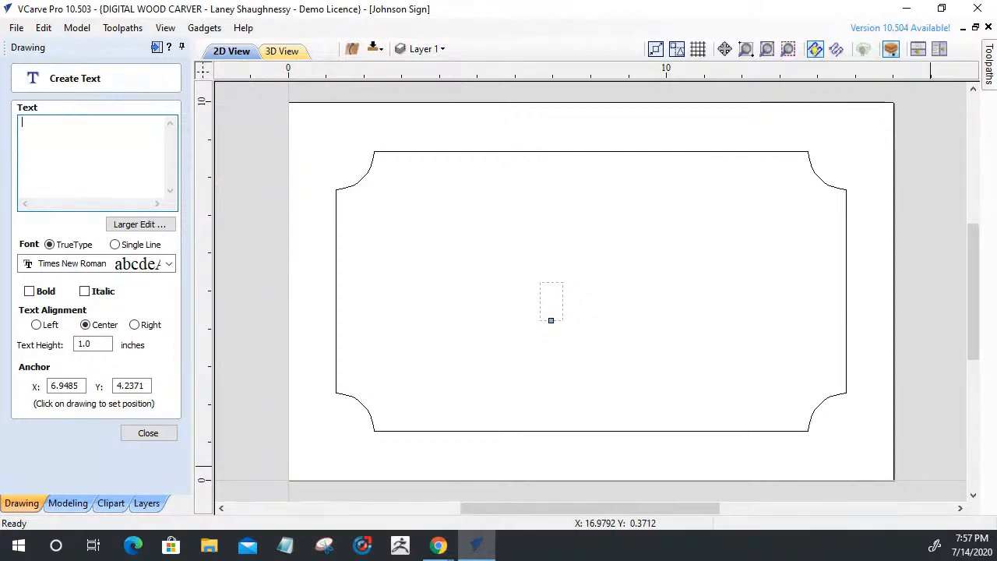
pyautogui.write('S')
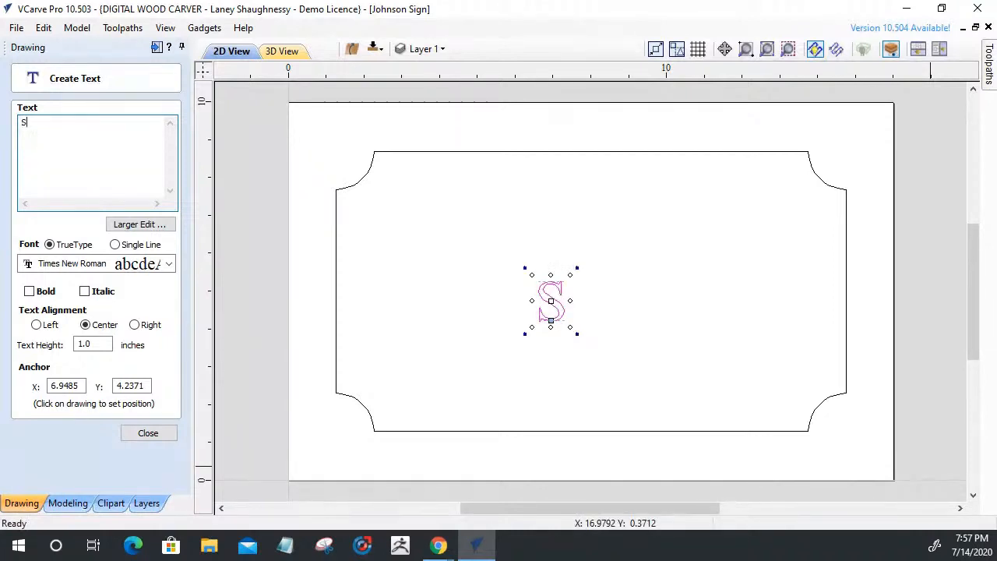
pyautogui.write('p')
pyautogui.press('BackSpace')
pyautogui.write('PINDLE')
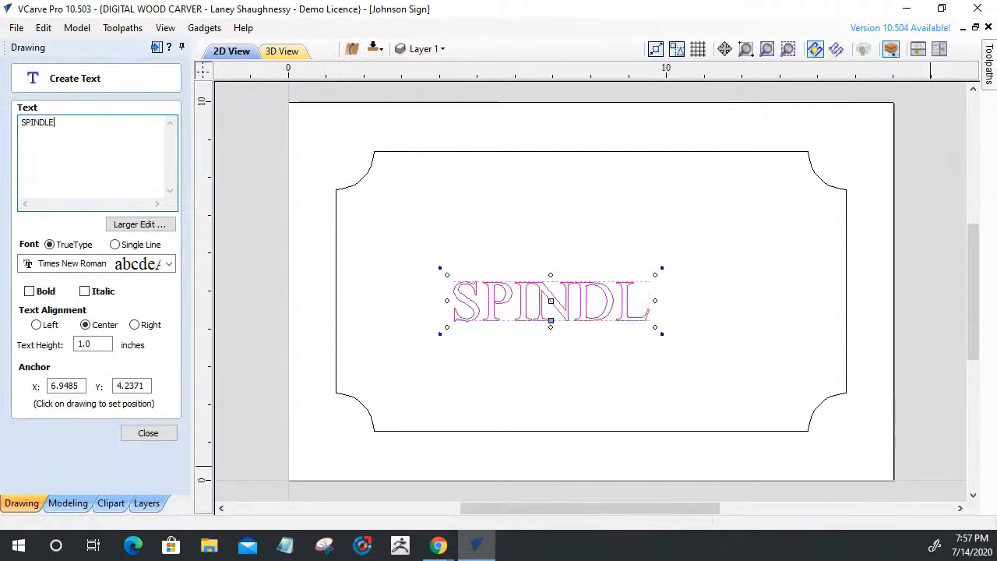
pyautogui.write('TV')
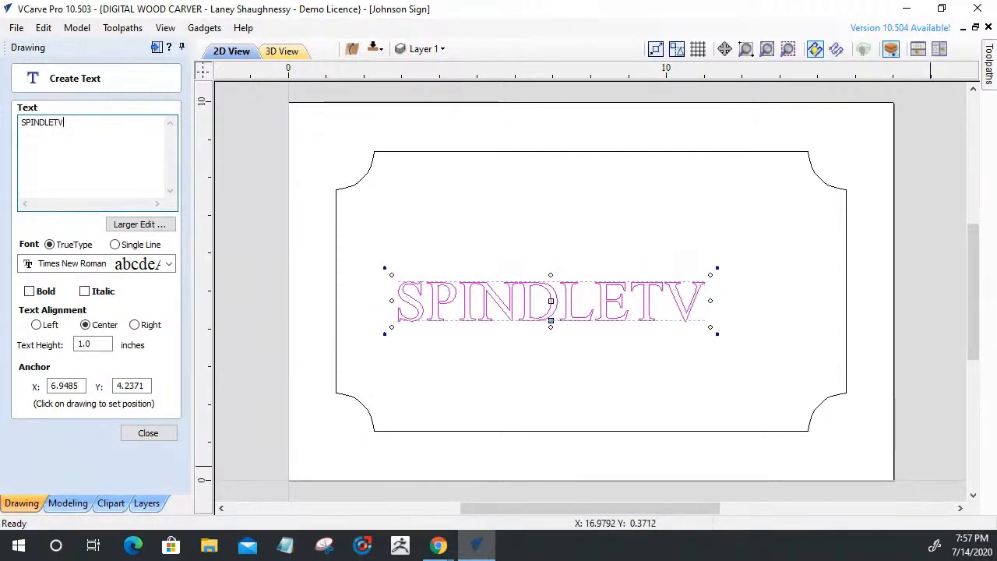
pyautogui.press('Return')
pyautogui.write('Woodworking Shop')
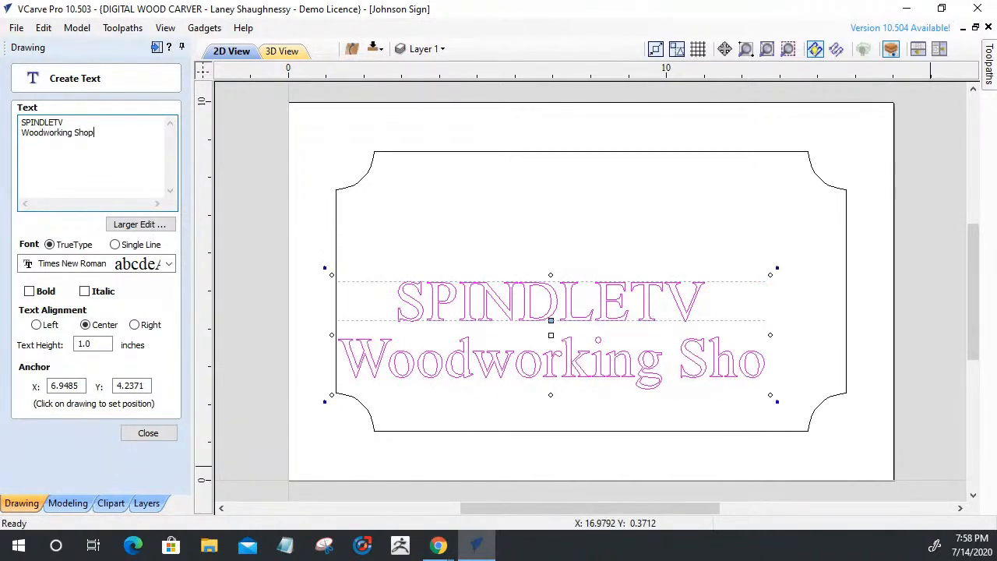
pyautogui.press('Return')
pyautogui.write('CA')
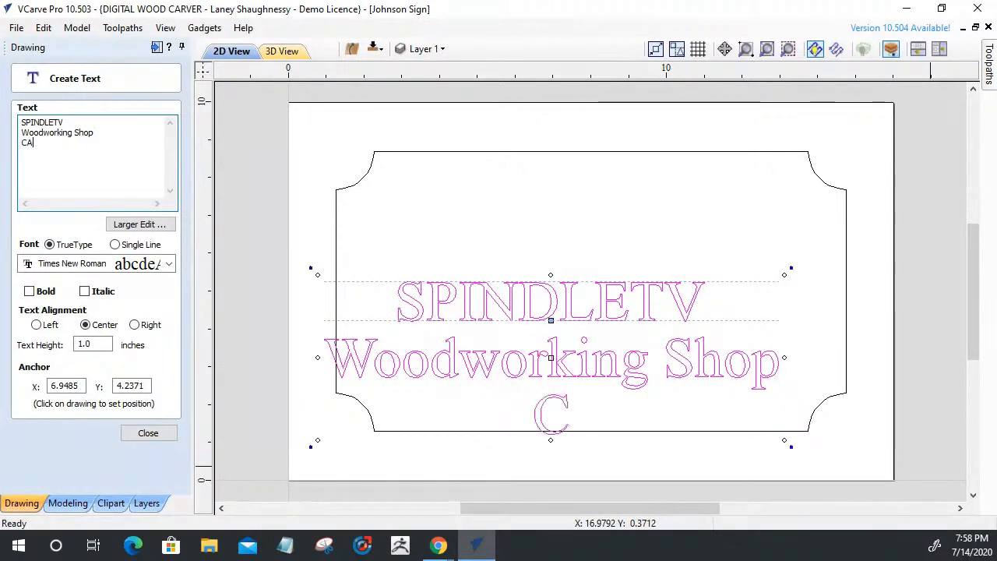
pyautogui.write('D/CAM ')
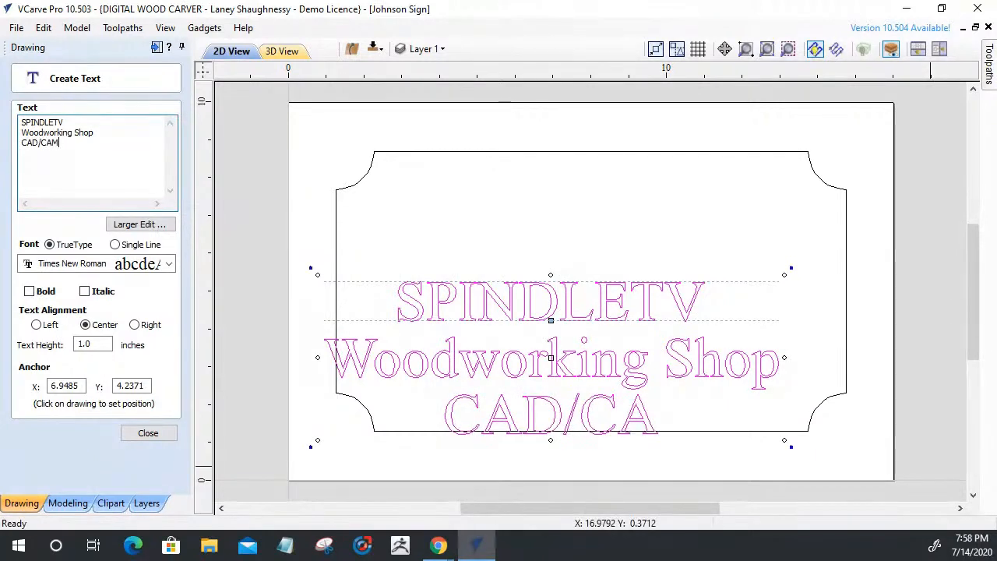
pyautogui.write('DESI')
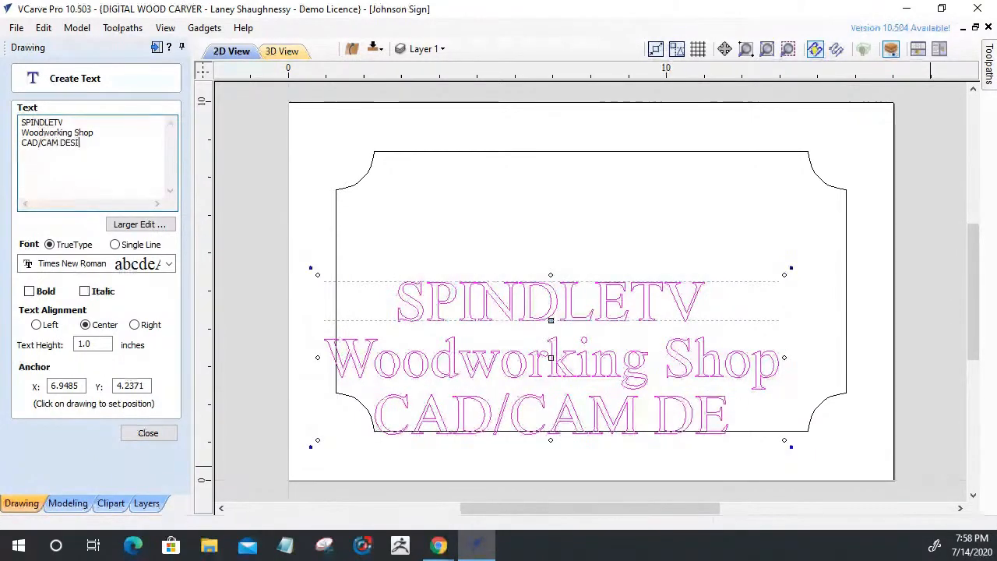
pyautogui.write('GN TRAINING')
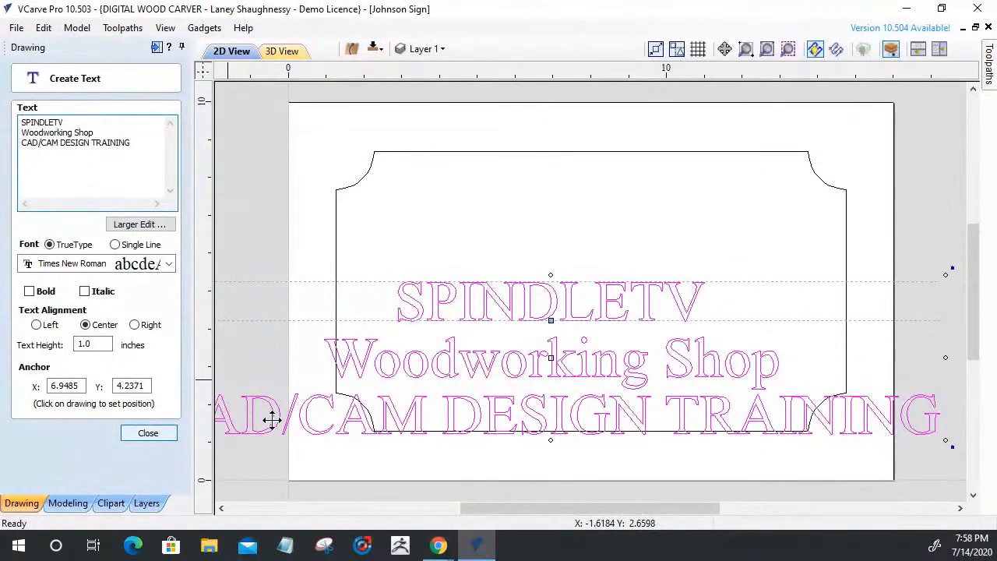
# Break the text block into lines and enlarge SPINDLETV across the sign's top
pyautogui.rightClick(420, 368)
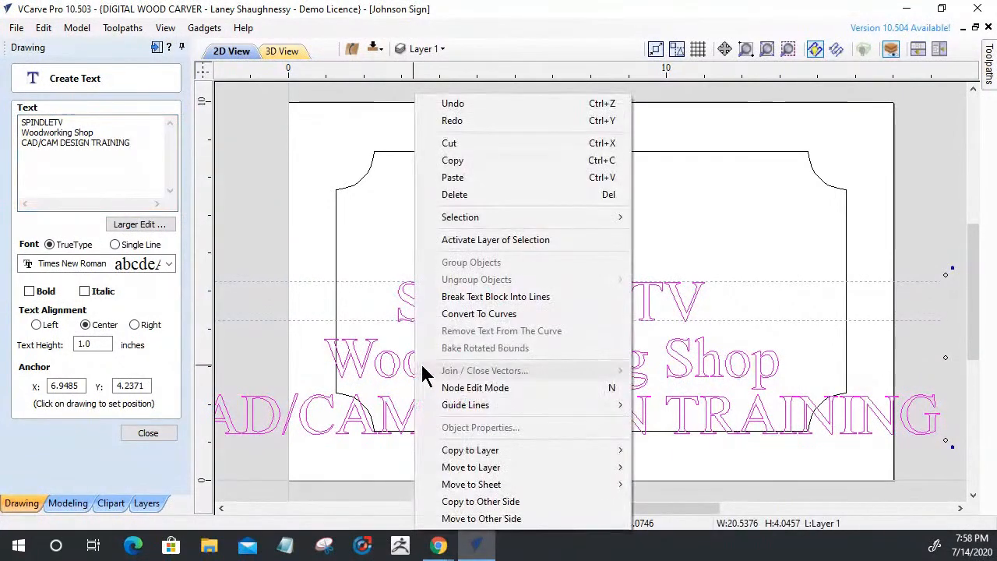
pyautogui.click(459, 296)
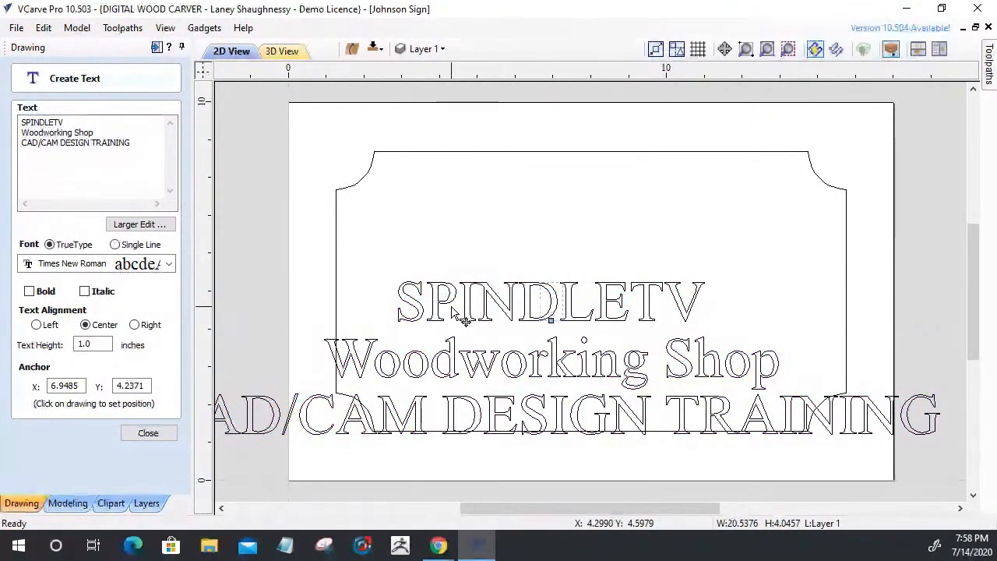
pyautogui.click(444, 302)
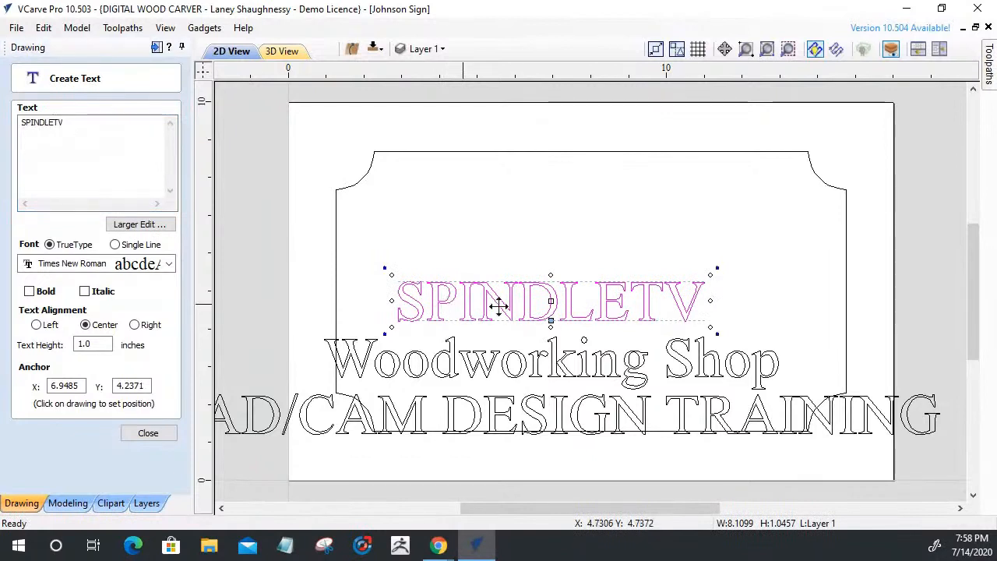
pyautogui.moveTo(557, 296); pyautogui.dragTo(592, 198)
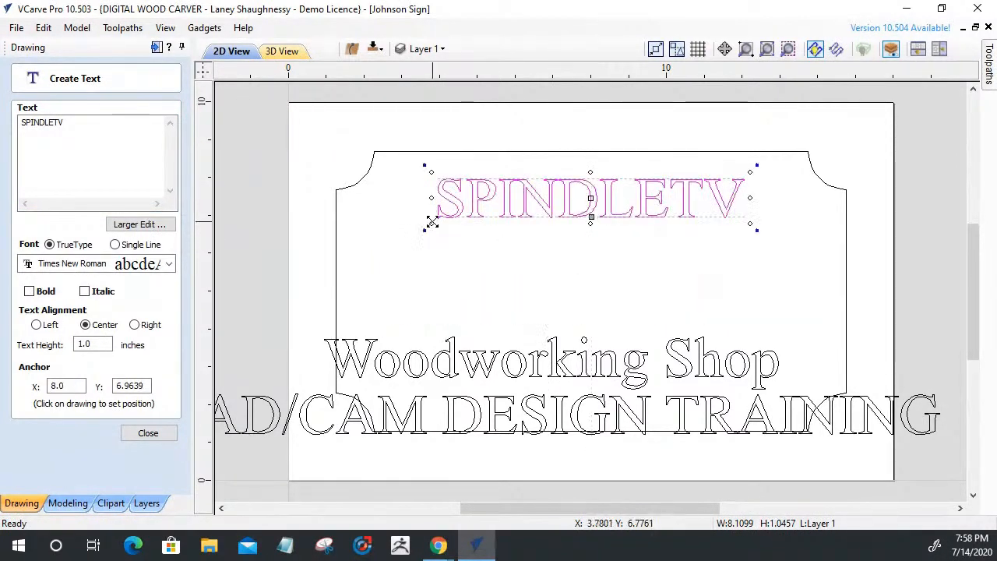
pyautogui.moveTo(432, 223)
pyautogui.mouseDown()
pyautogui.moveTo(423, 226)
pyautogui.moveTo(441, 226)
pyautogui.mouseUp()
pyautogui.press('Down')
pyautogui.press('Down')
pyautogui.press('Down')
pyautogui.press('Down')
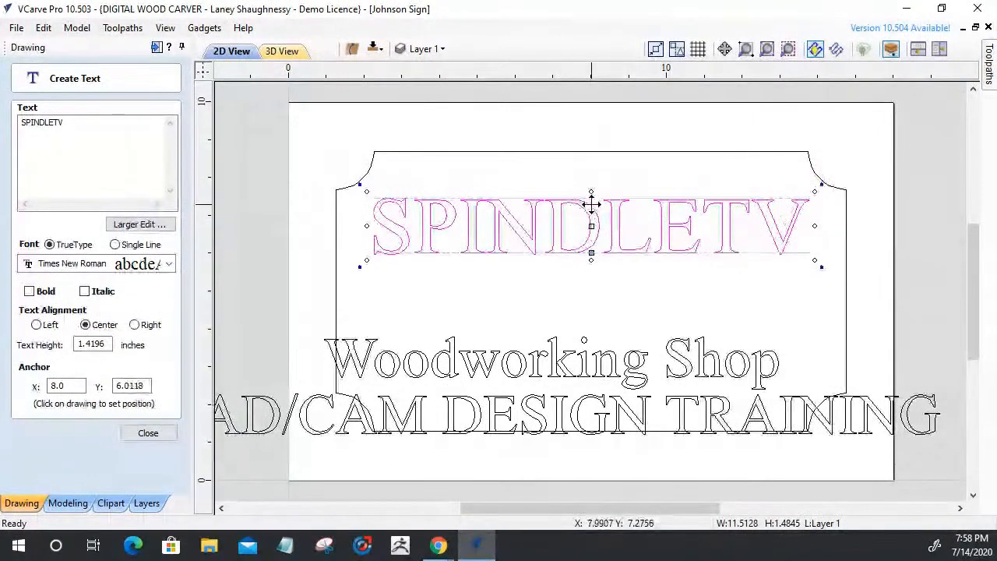
# Shrink Woodworking Shop to 0.765 inches tall and place it beneath SPINDLETV
pyautogui.click(543, 363)
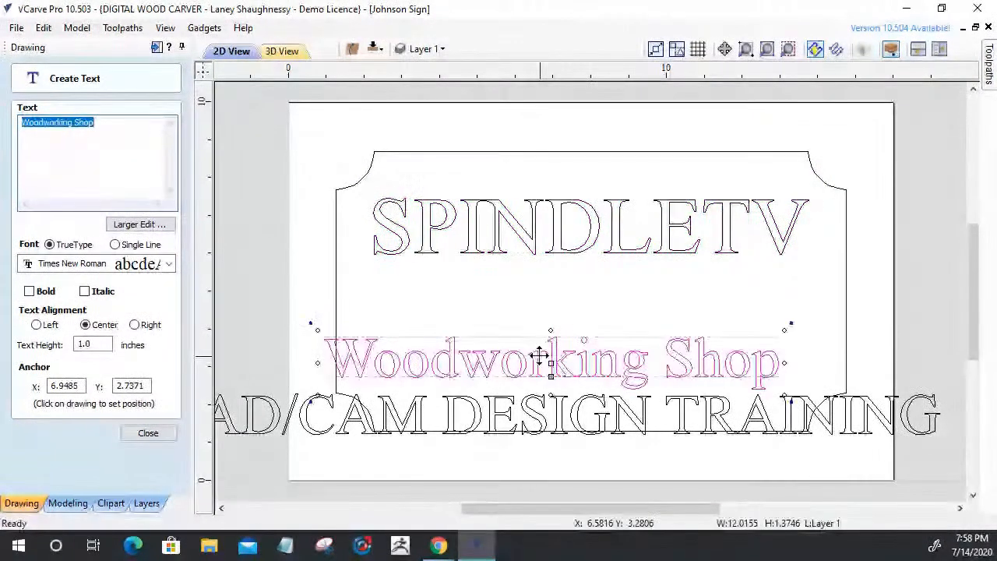
pyautogui.moveTo(542, 358); pyautogui.dragTo(555, 291)
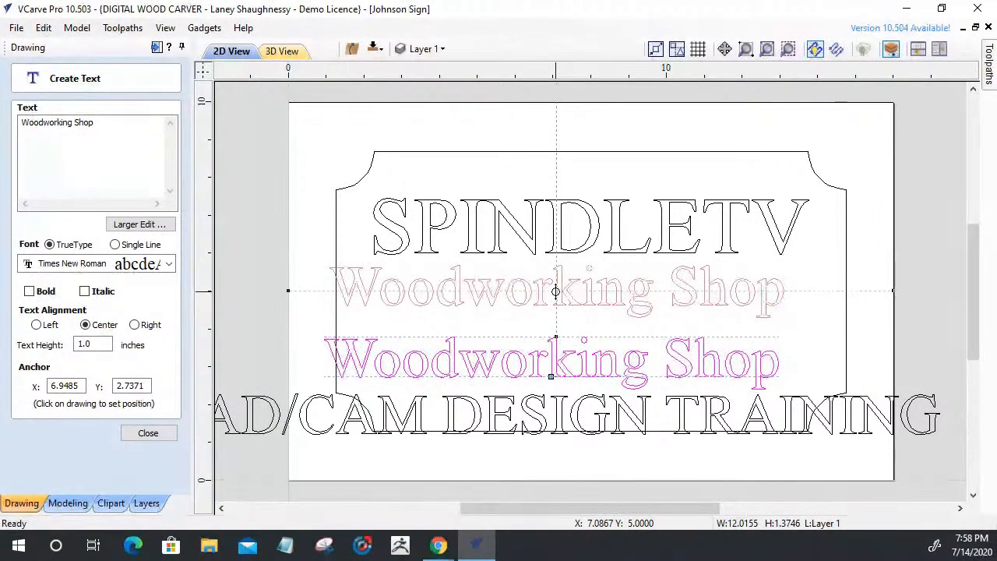
pyautogui.moveTo(555, 292); pyautogui.dragTo(555, 291)
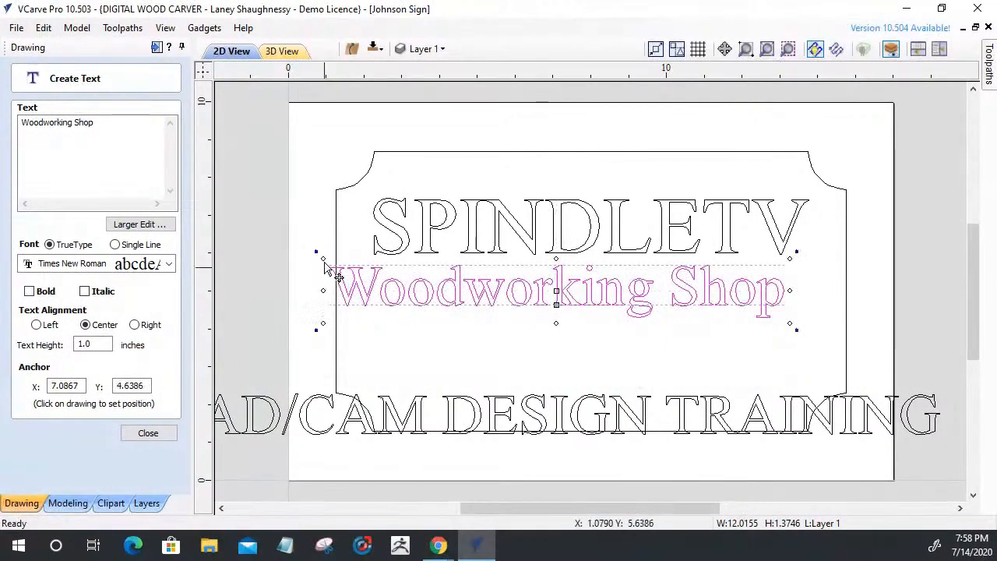
pyautogui.moveTo(322, 259); pyautogui.dragTo(367, 276)
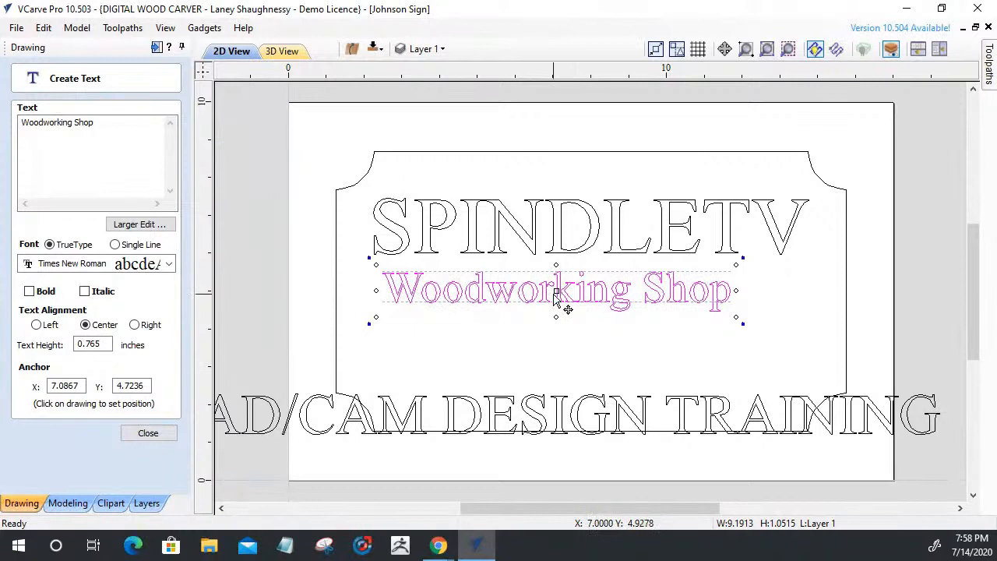
pyautogui.moveTo(565, 282)
pyautogui.mouseDown()
pyautogui.moveTo(602, 289)
pyautogui.moveTo(578, 289)
pyautogui.mouseUp()
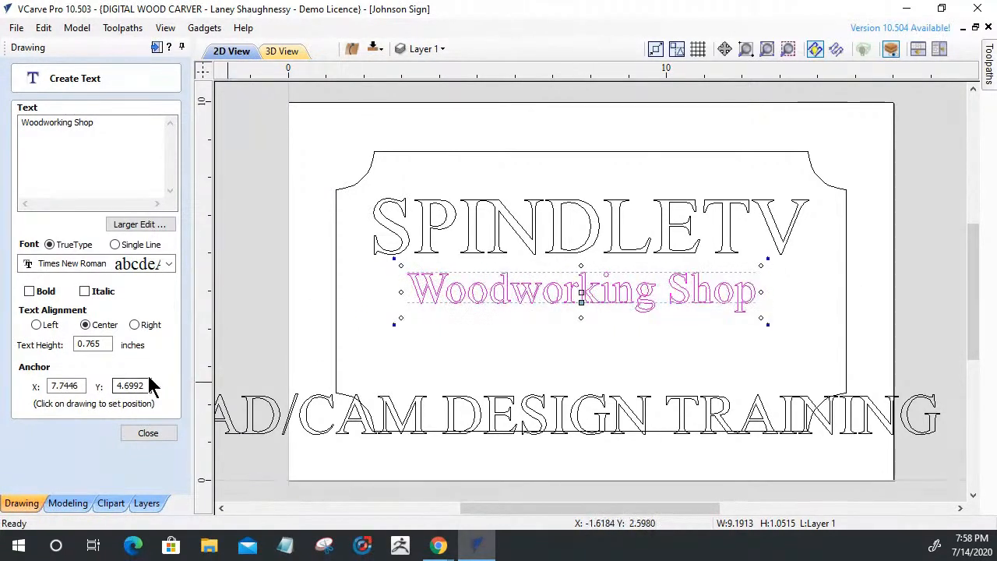
pyautogui.click(144, 434)
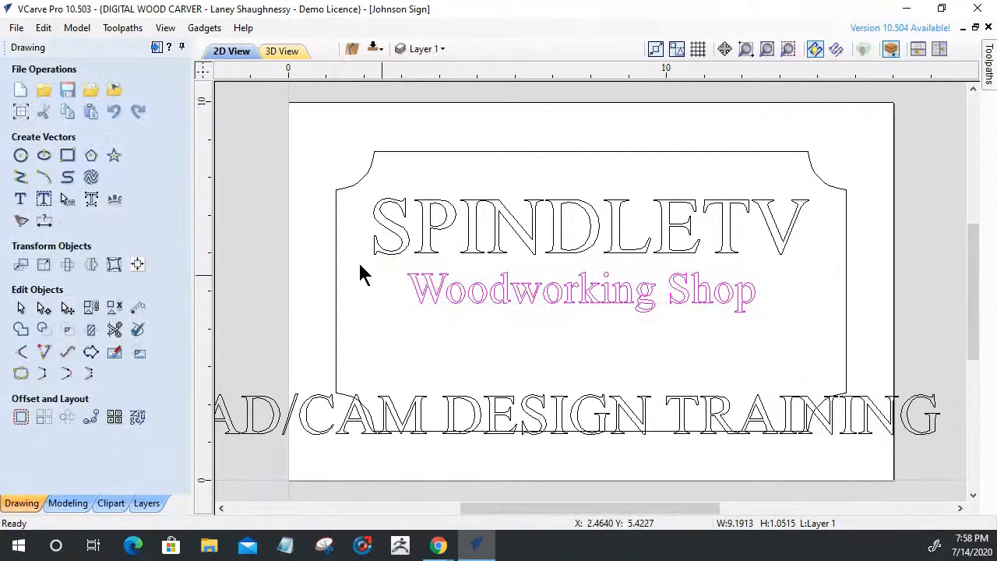
# Centre Woodworking Shop on the material and move CAD/CAM DESIGN TRAINING onto the sign
pyautogui.click(137, 264)
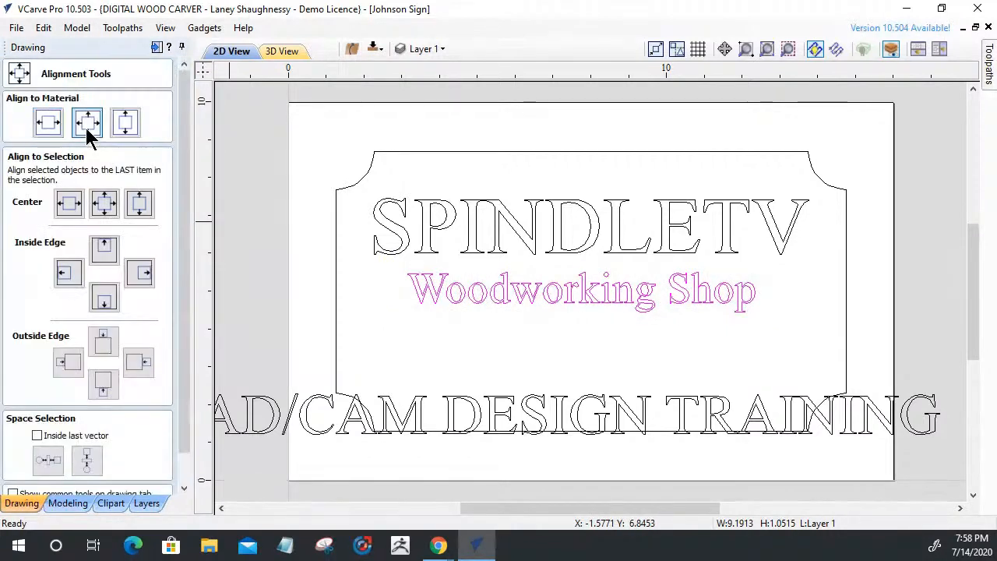
pyautogui.click(87, 127)
pyautogui.click(351, 425)
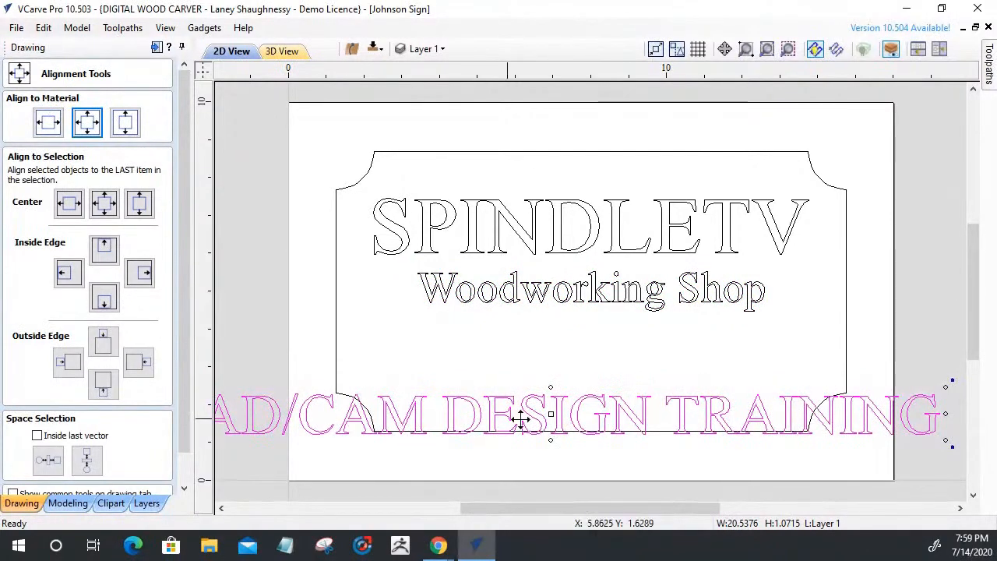
pyautogui.moveTo(553, 415); pyautogui.dragTo(557, 367)
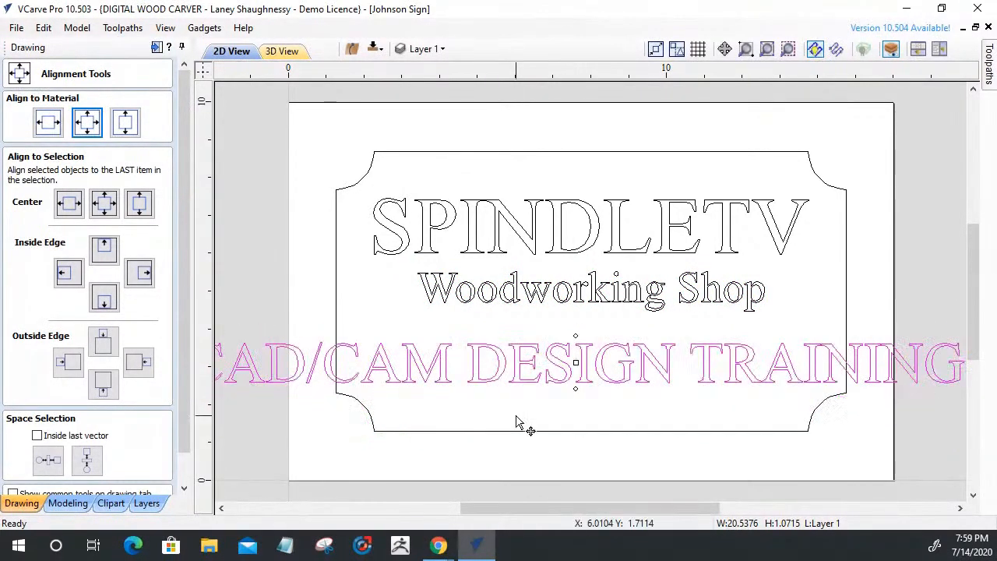
pyautogui.scroll(-2, 527, 416)
# Shrink CAD/CAM DESIGN TRAINING inside the border and centre it beneath Woodworking Shop
pyautogui.moveTo(341, 369); pyautogui.dragTo(394, 387)
pyautogui.scroll(2, 522, 405)
pyautogui.scroll(1, 527, 407)
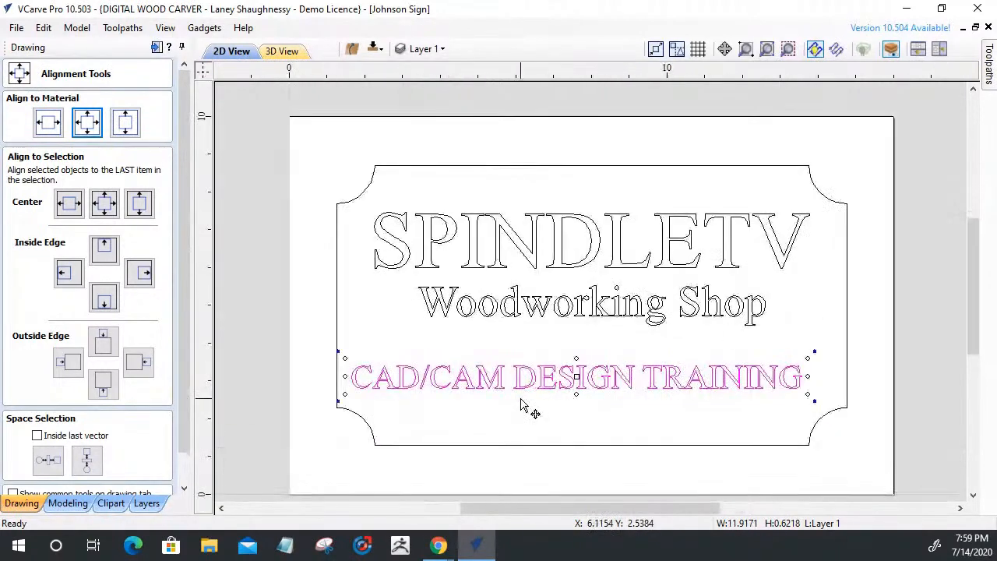
pyautogui.moveTo(576, 373); pyautogui.dragTo(564, 343)
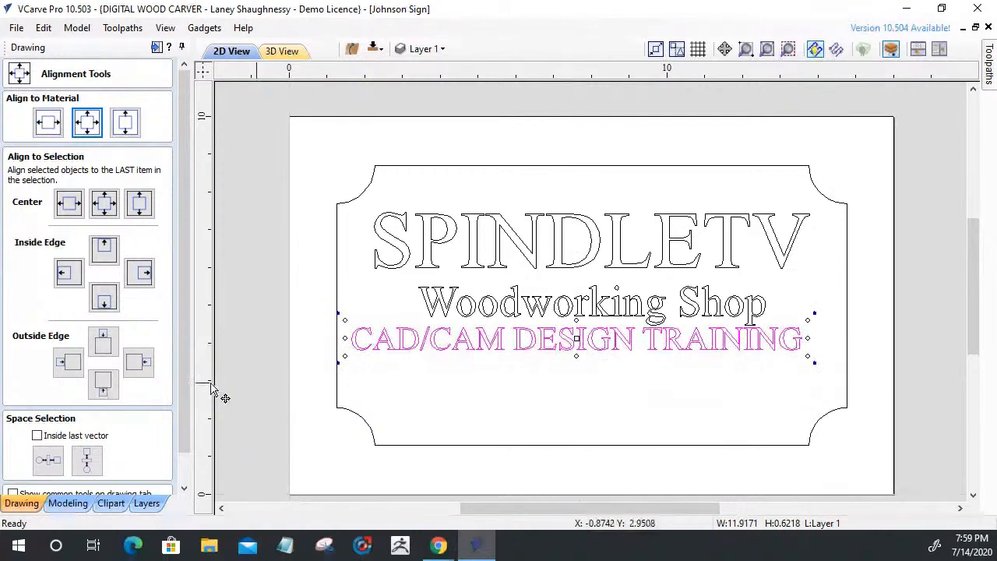
pyautogui.click(44, 124)
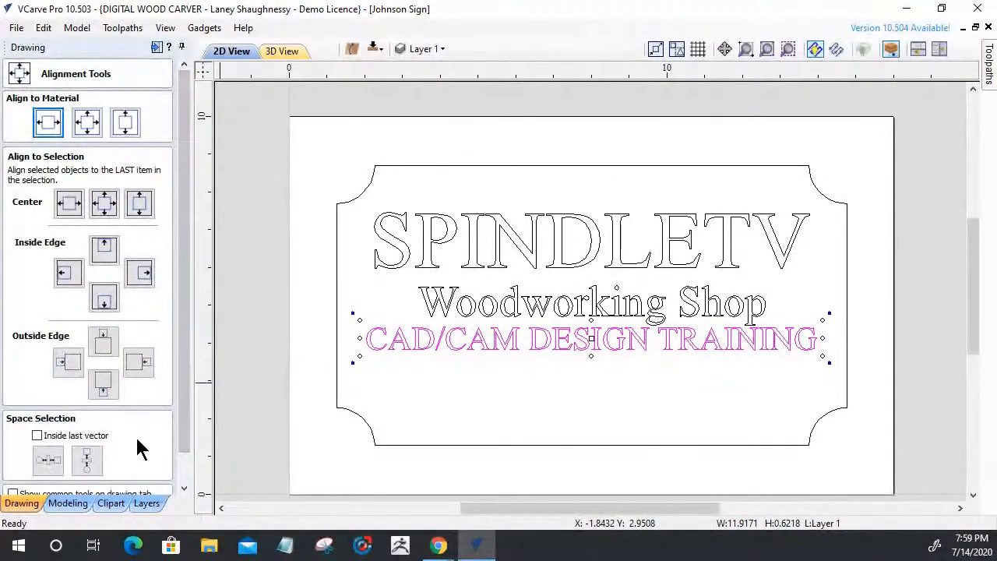
pyautogui.moveTo(185, 378); pyautogui.dragTo(184, 420)
pyautogui.click(123, 484)
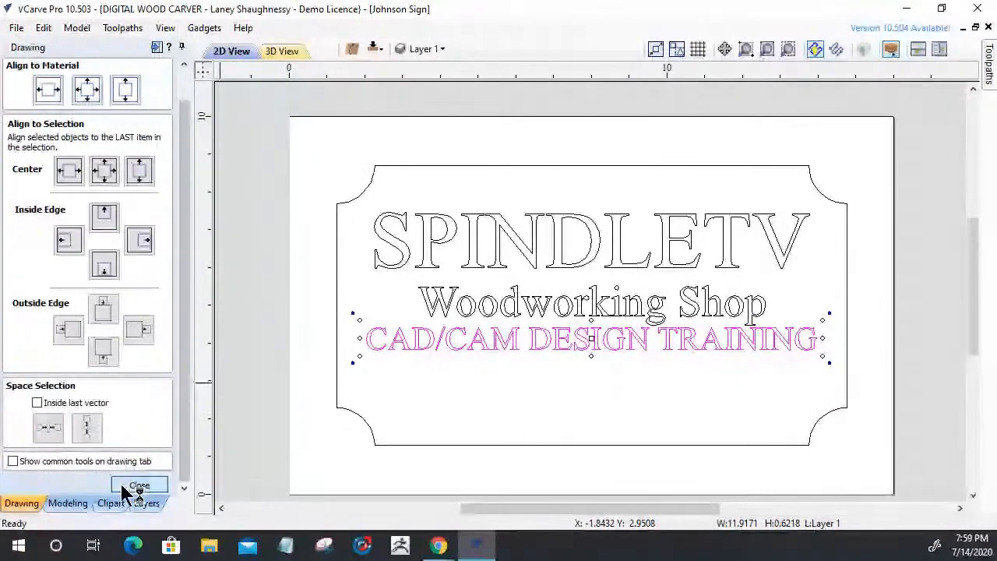
pyautogui.click(401, 434)
pyautogui.click(20, 199)
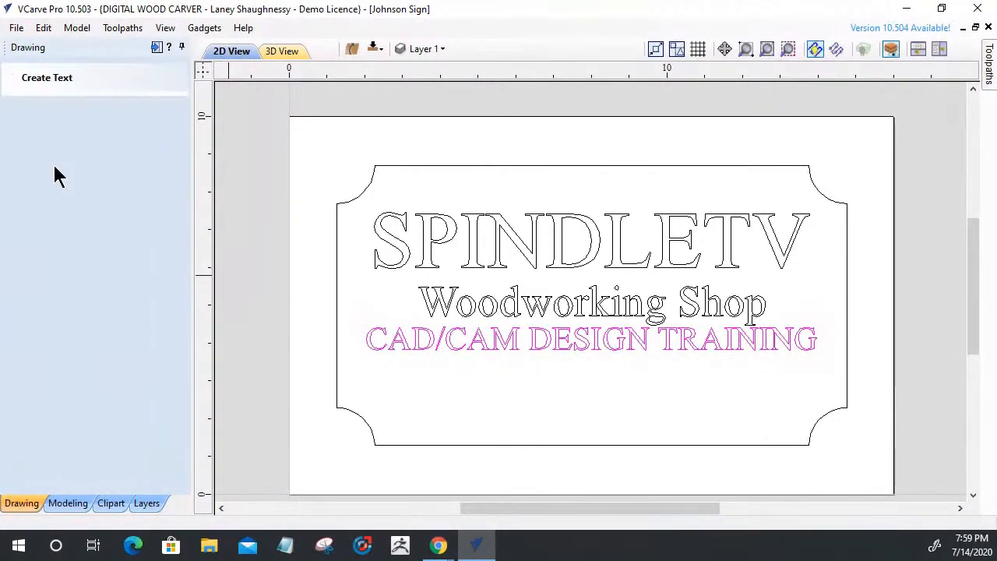
# Add the shop's phone number as a new text line near the sign's bottom
pyautogui.click(454, 397)
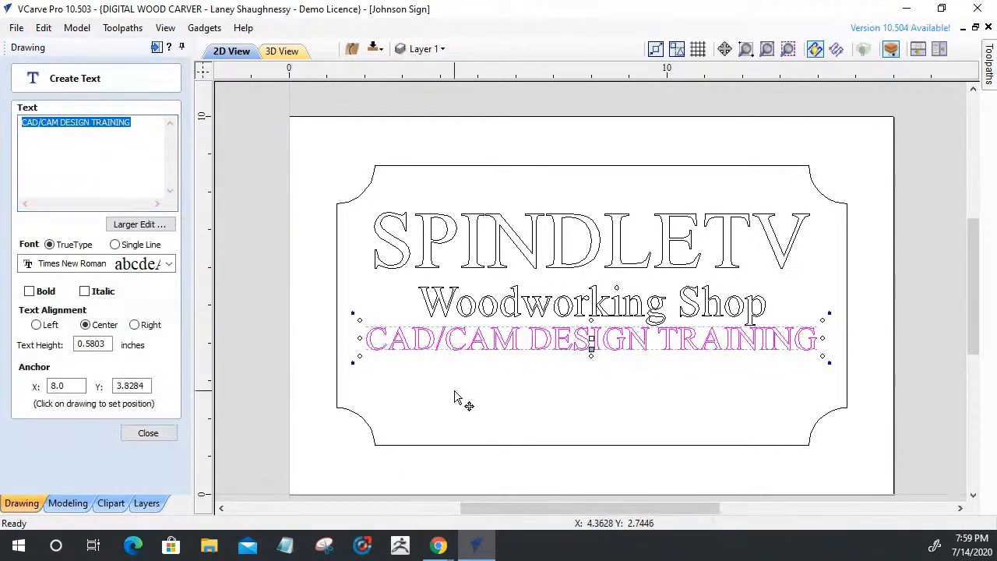
pyautogui.click(77, 135)
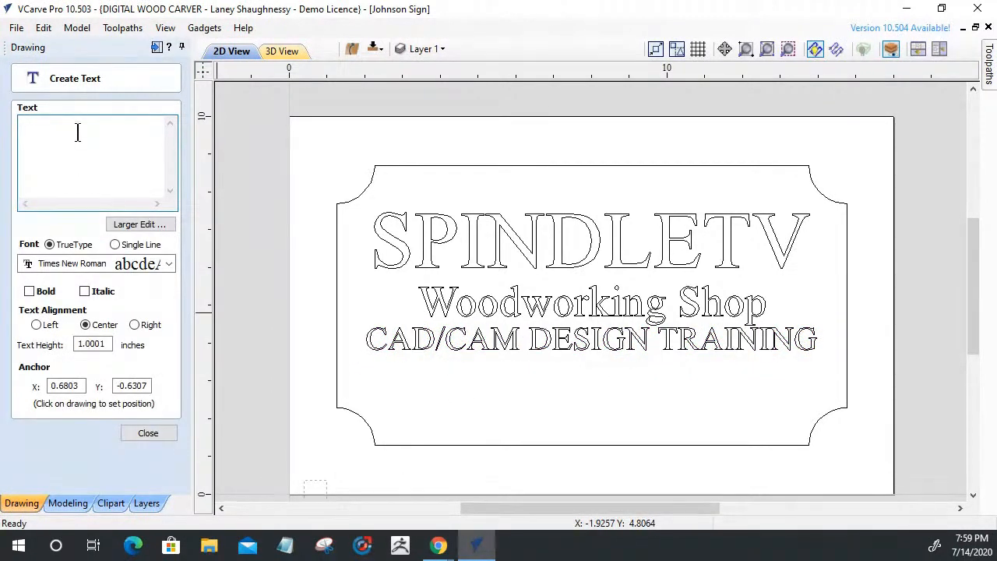
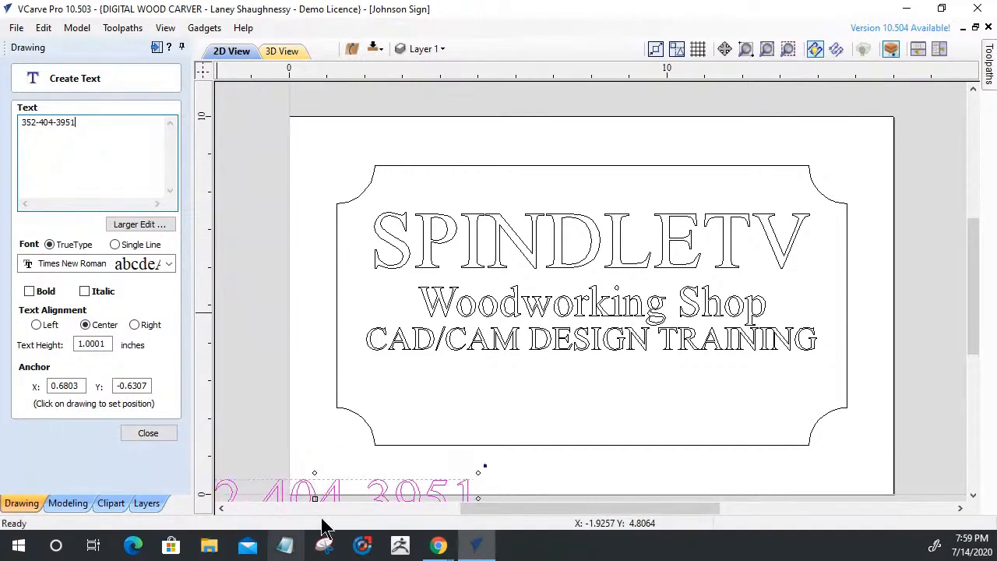
pyautogui.click(563, 477)
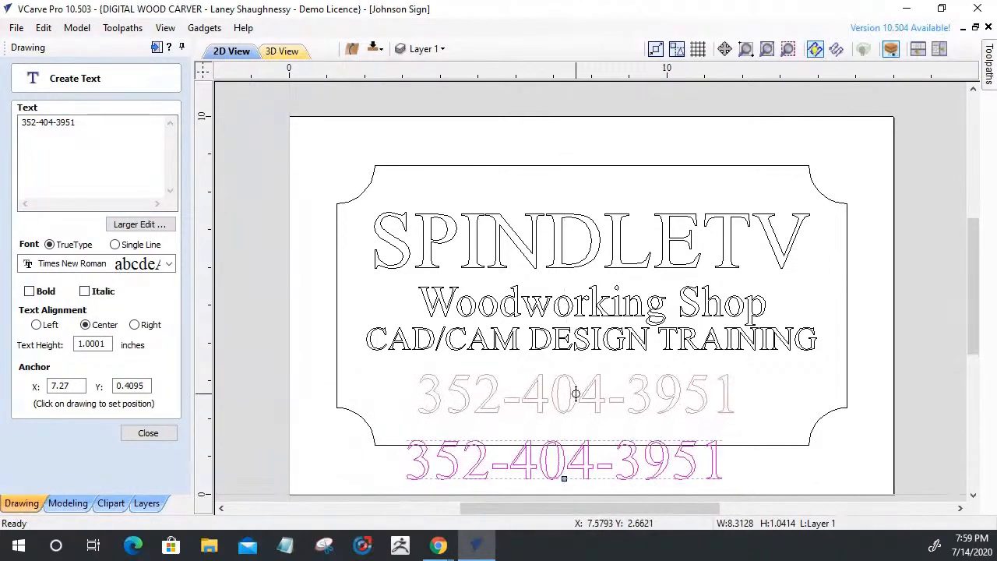
pyautogui.click(577, 401)
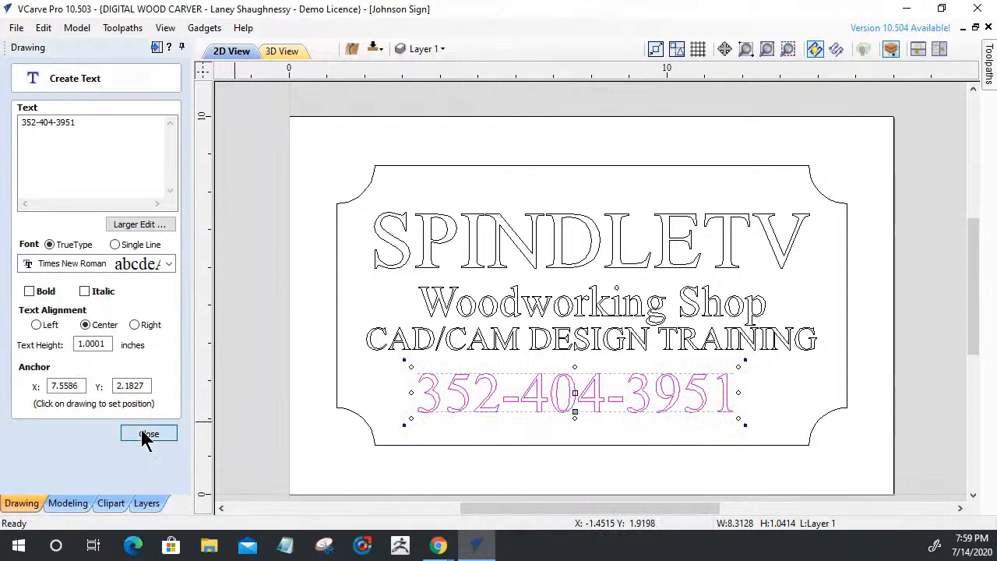
pyautogui.click(147, 434)
# Centre the phone number on the material and nudge Woodworking Shop slightly upward
pyautogui.click(138, 266)
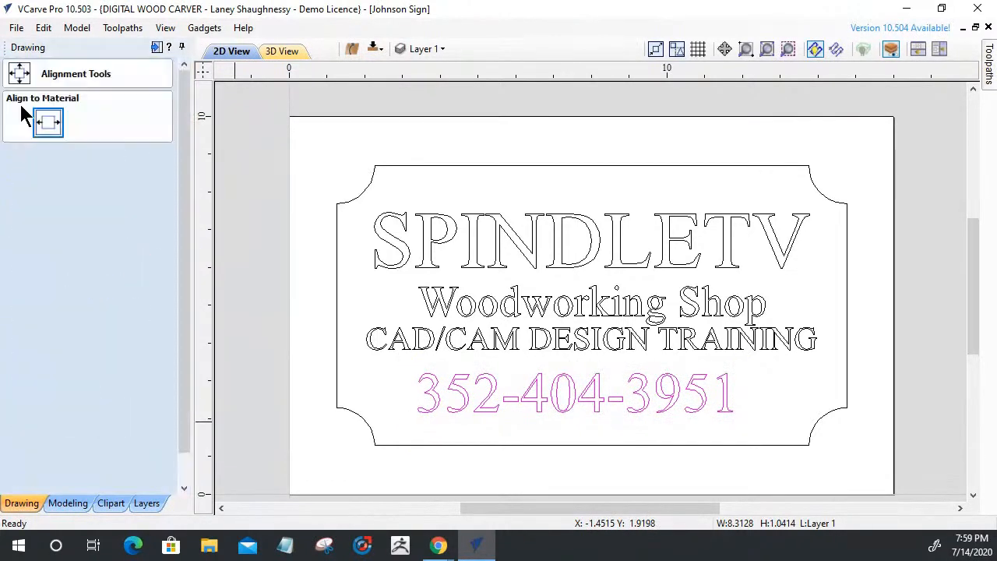
pyautogui.click(49, 124)
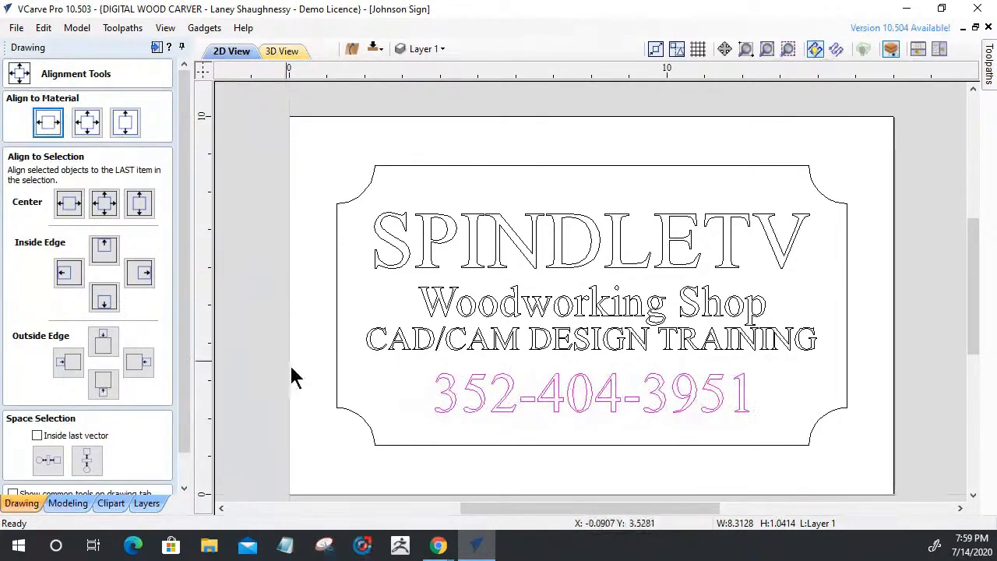
pyautogui.click(238, 374)
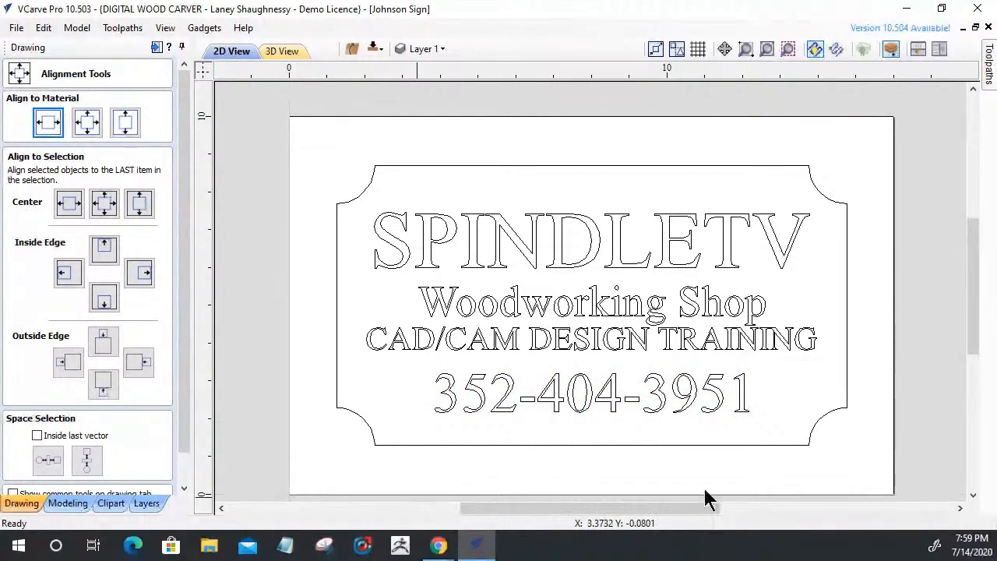
pyautogui.click(594, 304)
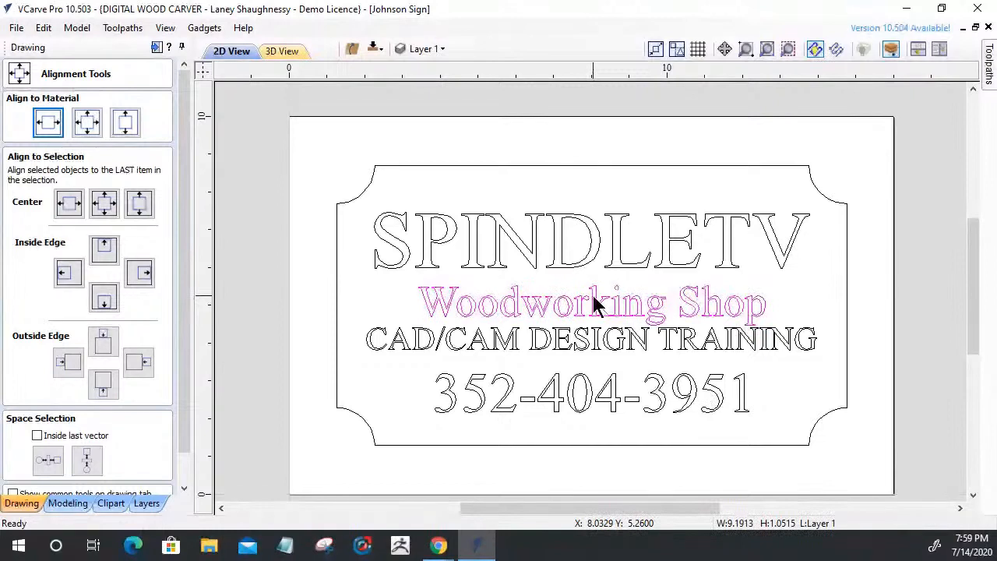
pyautogui.press('Up')
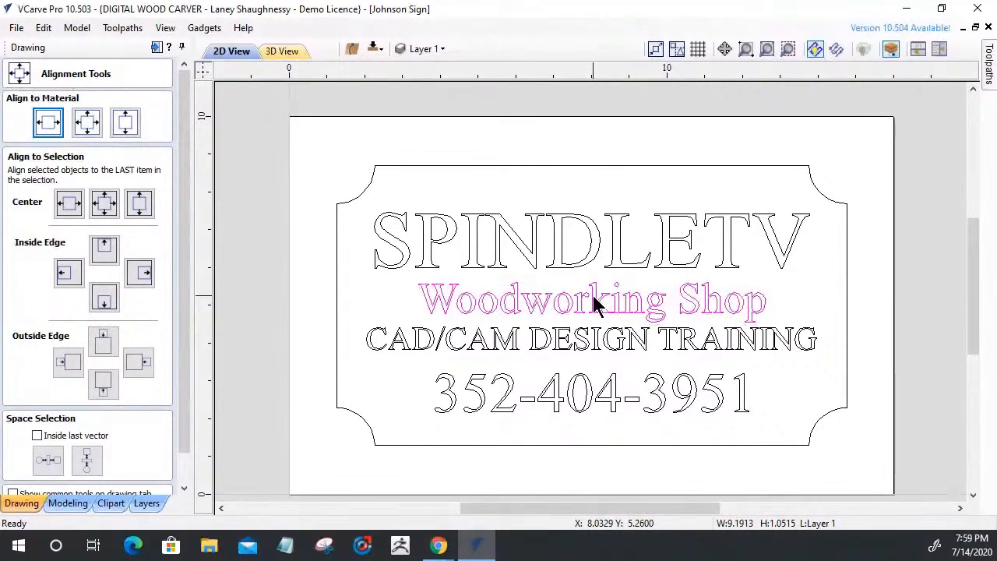
pyautogui.click(280, 399)
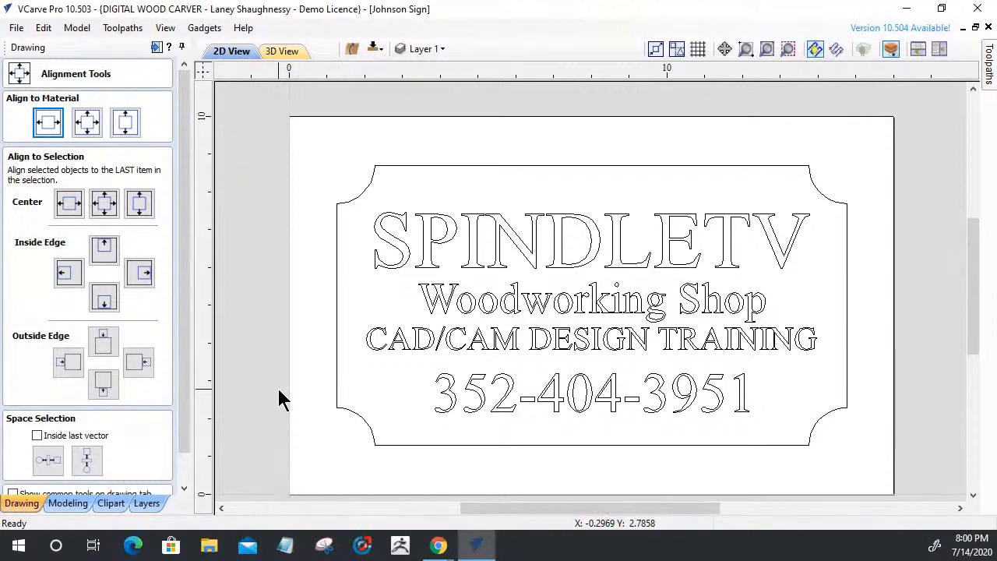
pyautogui.moveTo(191, 382); pyautogui.dragTo(181, 489)
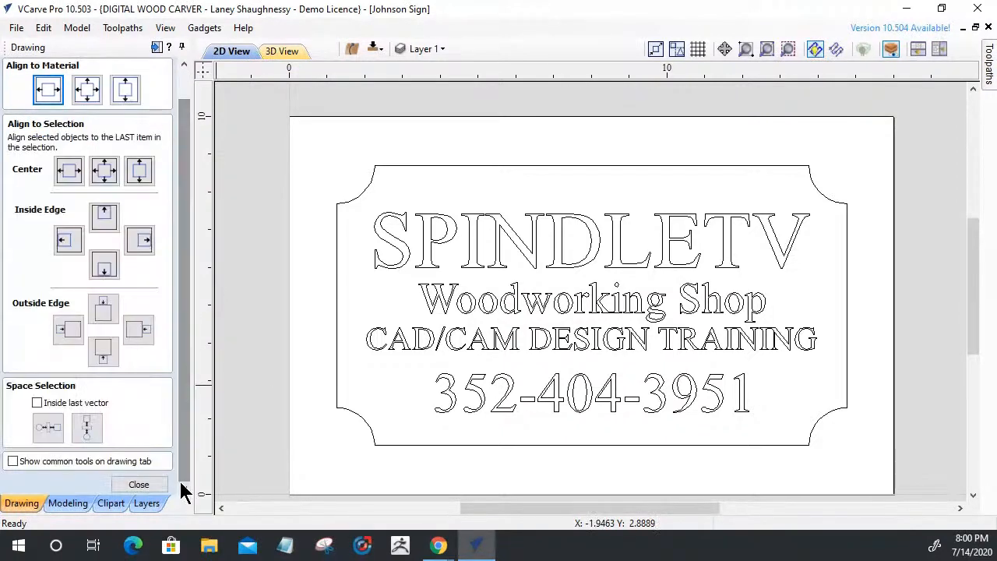
pyautogui.click(152, 483)
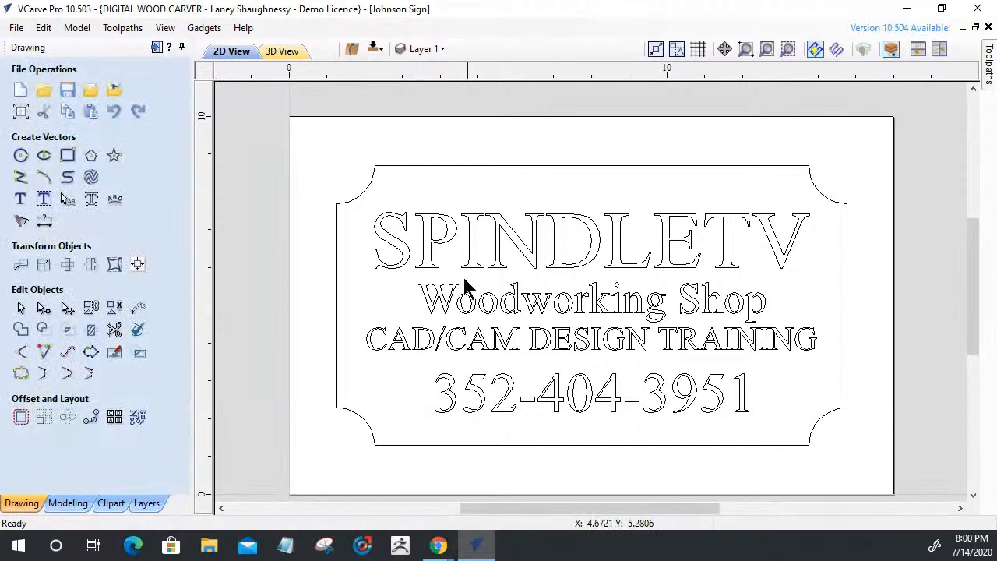
# Draw a rectangle spanning the whole 16 × 10 inch material
pyautogui.click(374, 174)
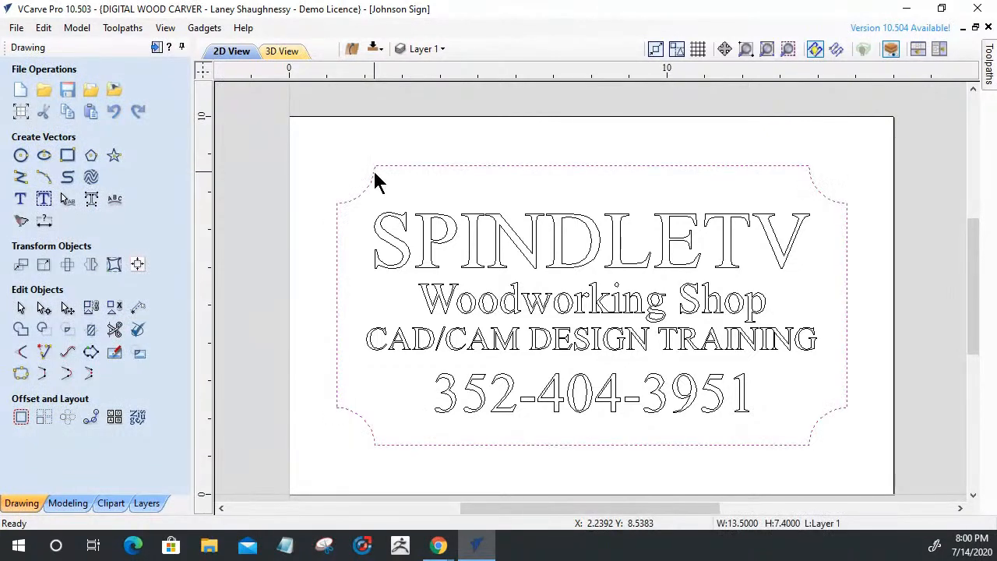
pyautogui.click(68, 155)
pyautogui.moveTo(315, 143); pyautogui.dragTo(894, 492)
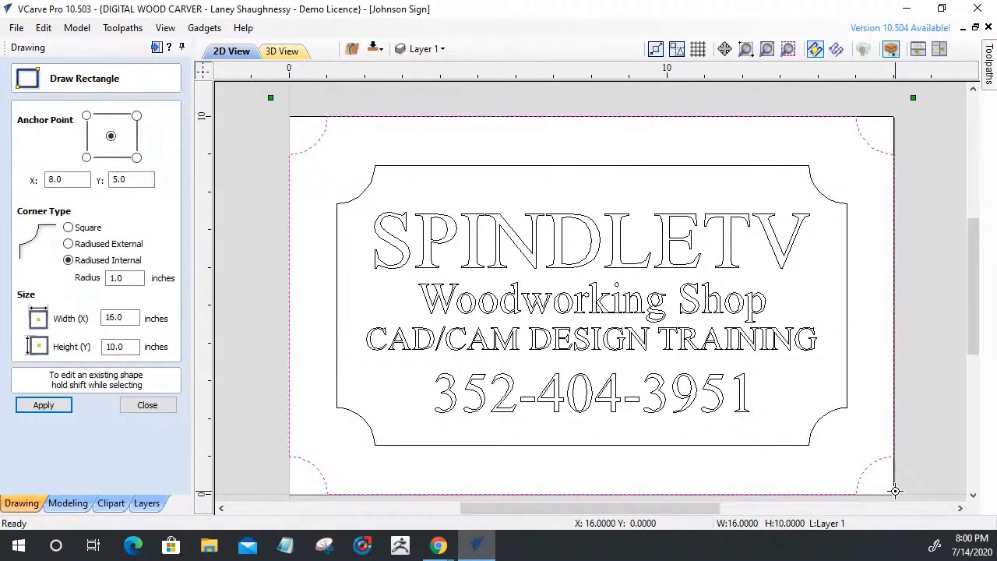
# Create the rectangle with square corners and reselect the sign's outer border
pyautogui.click(68, 227)
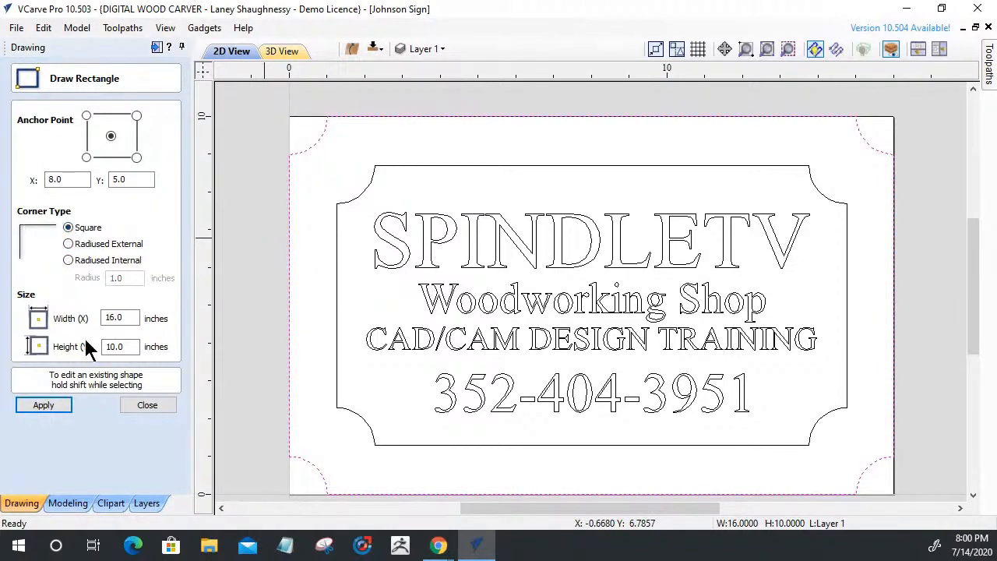
pyautogui.click(42, 406)
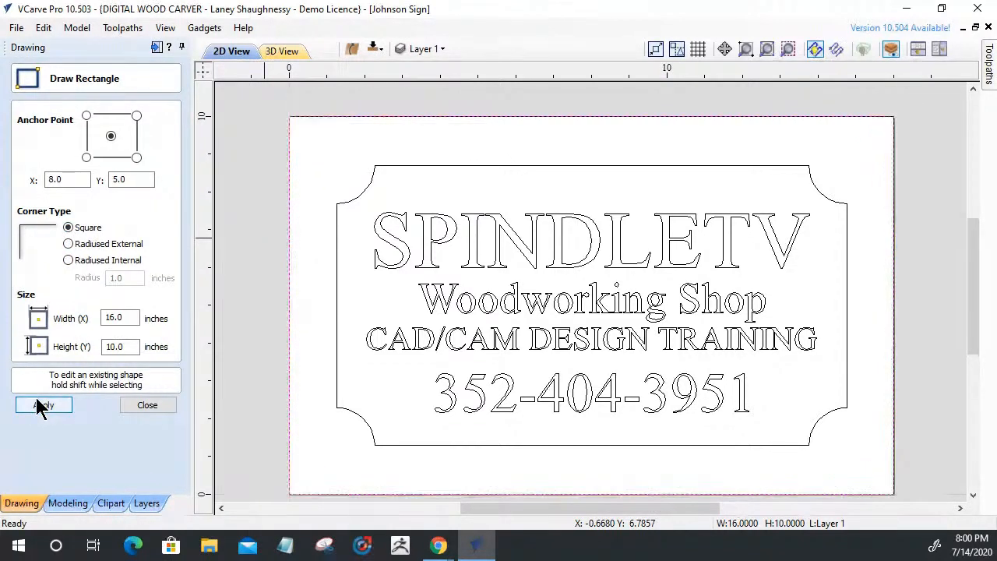
pyautogui.click(165, 410)
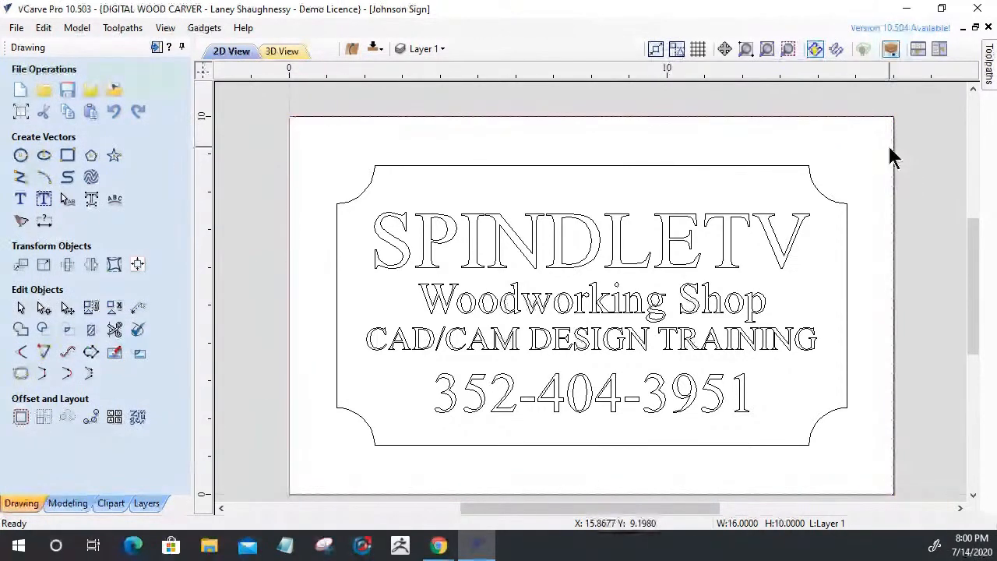
pyautogui.click(798, 166)
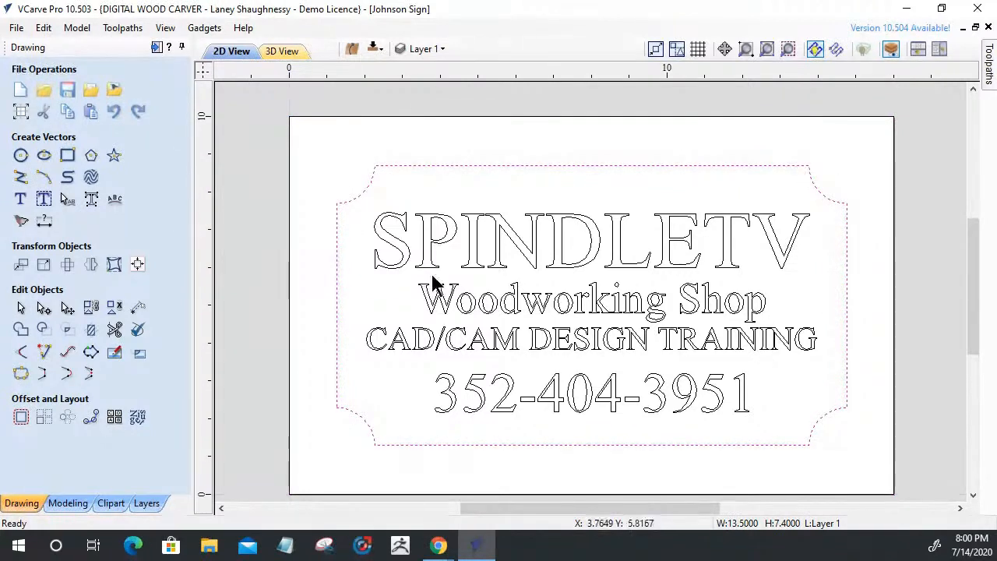
# Switch to the Toolpaths panel
pyautogui.click(156, 49)
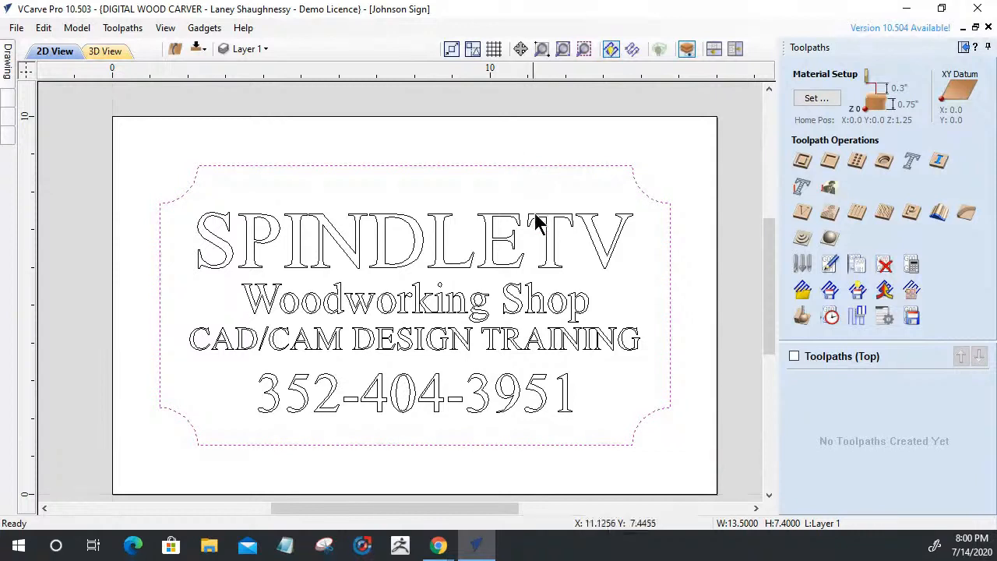
# Start a pocket toolpath with a cut depth of 0.1875 inches
pyautogui.click(830, 162)
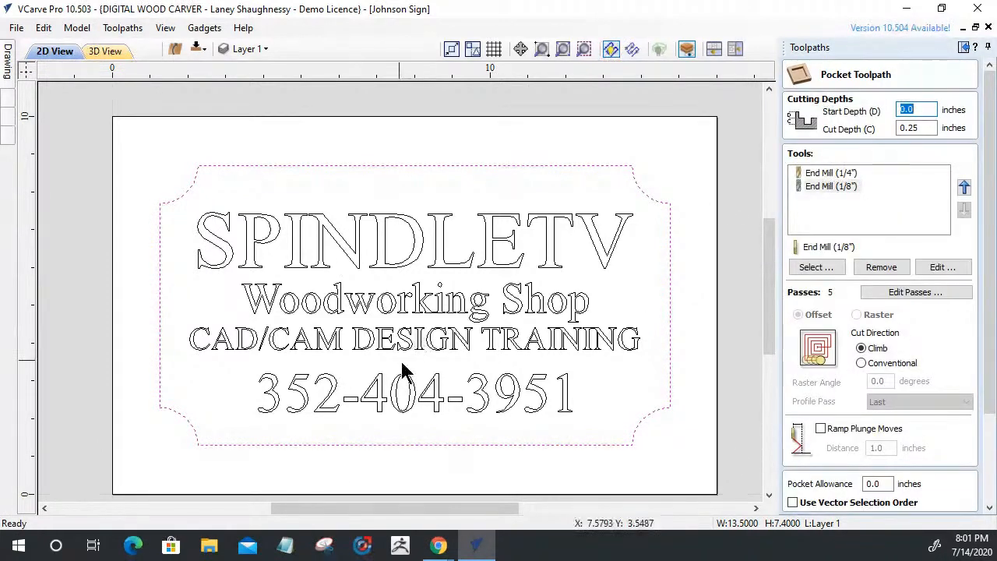
pyautogui.click(927, 129)
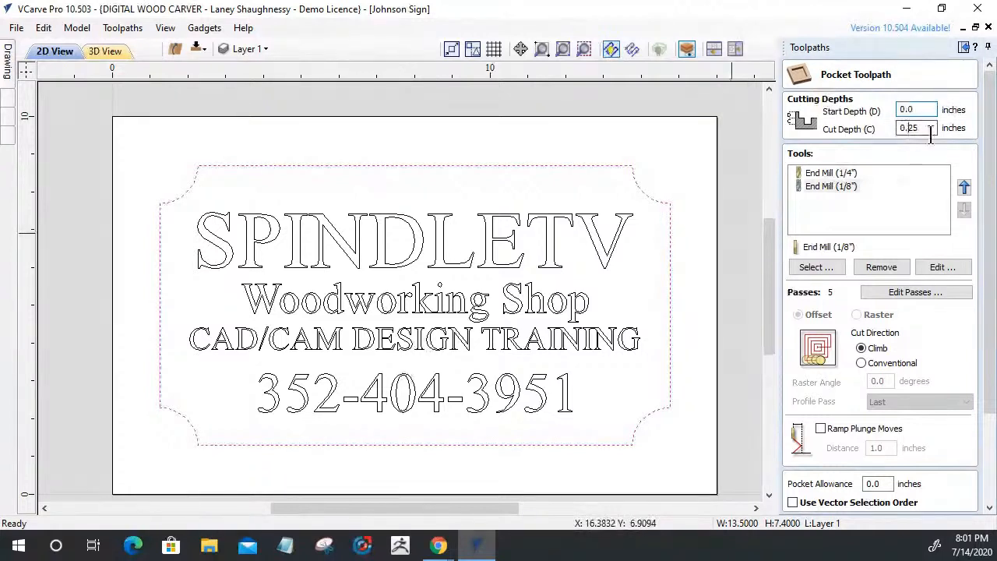
pyautogui.write('1875')
pyautogui.press('BackSpace')
pyautogui.press('BackSpace')
pyautogui.press('BackSpace')
pyautogui.press('BackSpace')
pyautogui.press('BackSpace')
pyautogui.write('1875')
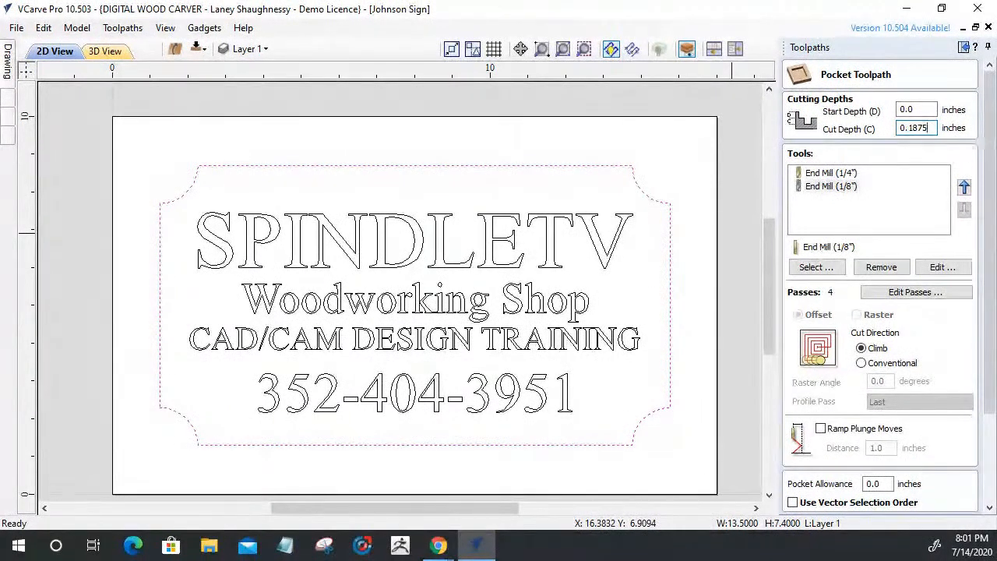
# Remove the 1/8-inch end mill, keep the 1/4-inch one, and open the Tool Database
pyautogui.click(823, 173)
pyautogui.click(822, 186)
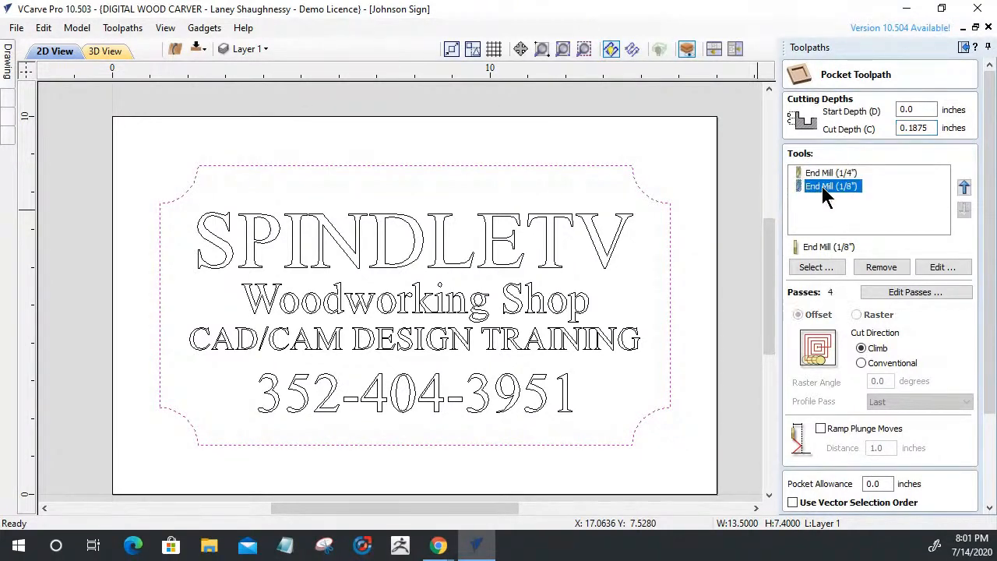
pyautogui.click(870, 260)
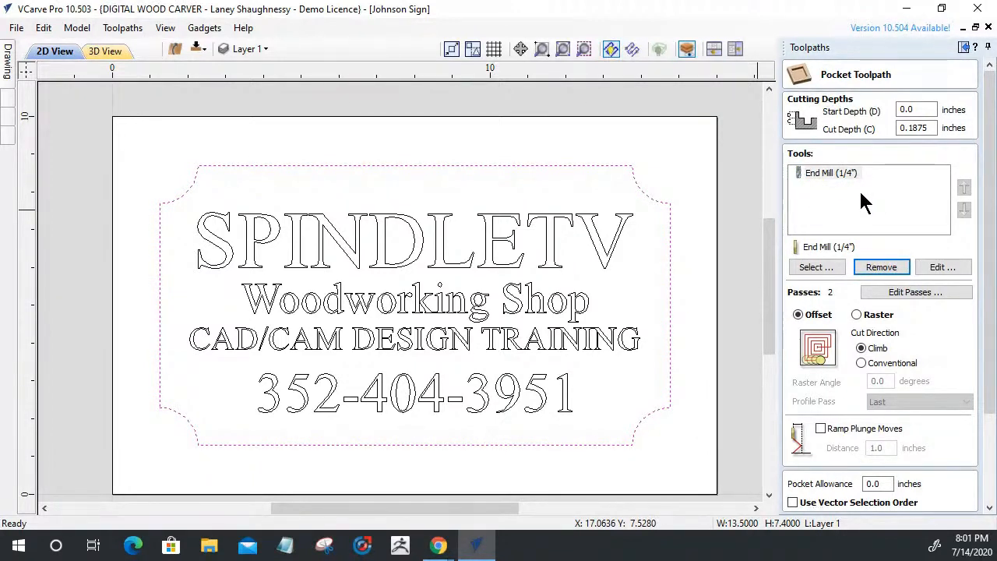
pyautogui.click(814, 173)
pyautogui.click(816, 270)
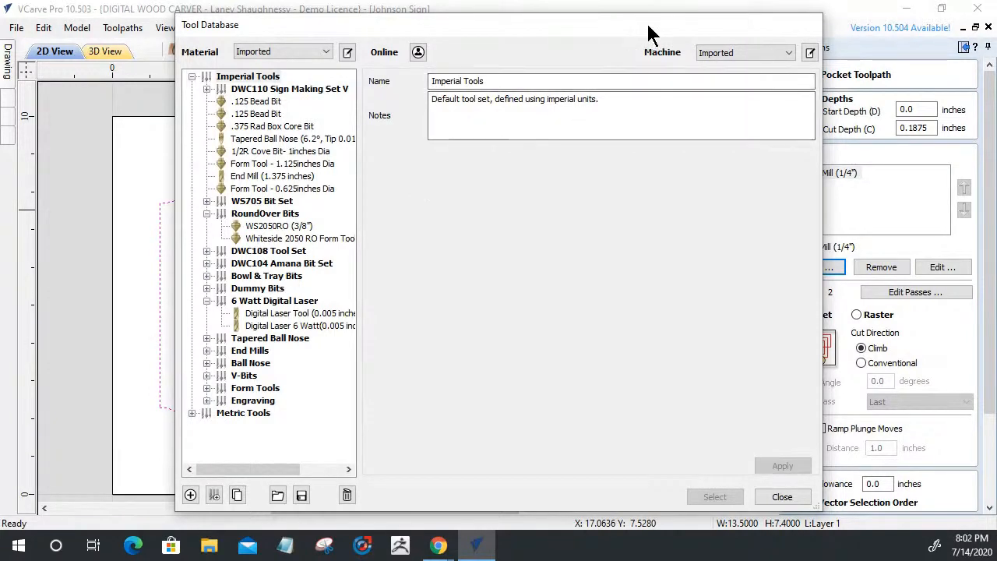
# Add the 0.5 inch End Mill from the Tool Database, keeping its cutting data
pyautogui.moveTo(650, 35); pyautogui.dragTo(696, 319)
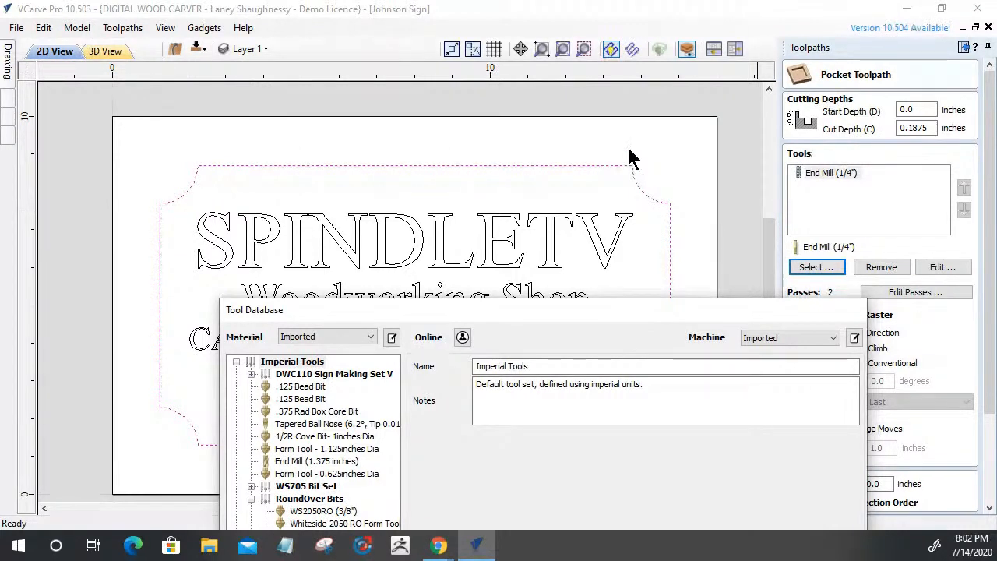
pyautogui.moveTo(577, 310)
pyautogui.mouseDown()
pyautogui.moveTo(486, 73)
pyautogui.moveTo(583, 78)
pyautogui.moveTo(453, 90)
pyautogui.moveTo(478, 96)
pyautogui.moveTo(490, 82)
pyautogui.moveTo(605, 63)
pyautogui.moveTo(610, 76)
pyautogui.mouseUp()
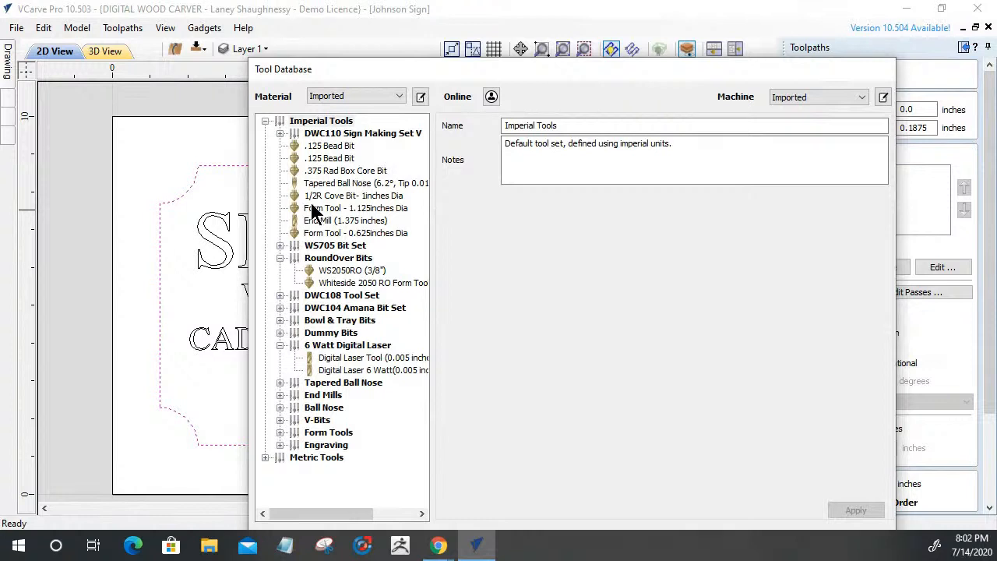
pyautogui.click(279, 395)
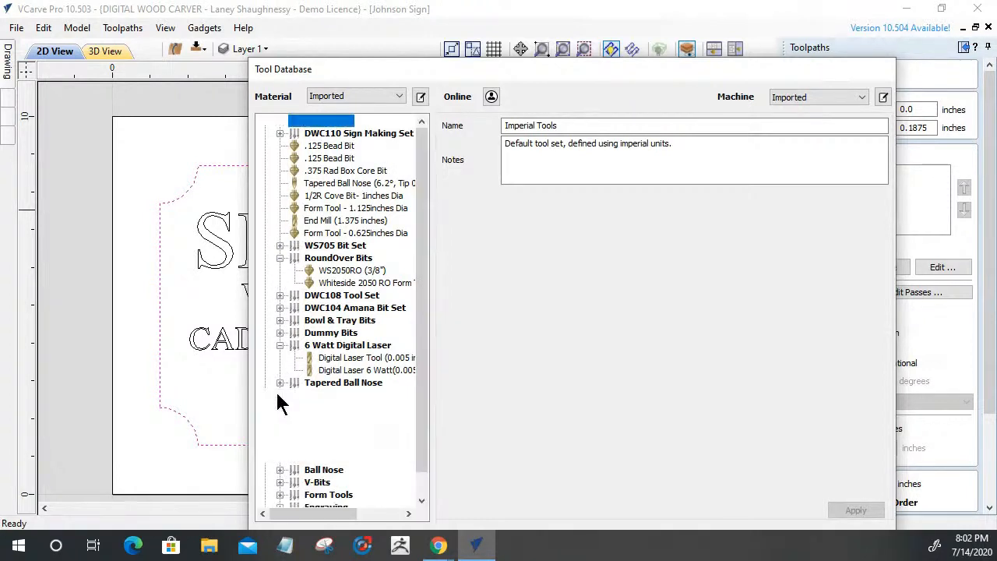
pyautogui.click(324, 458)
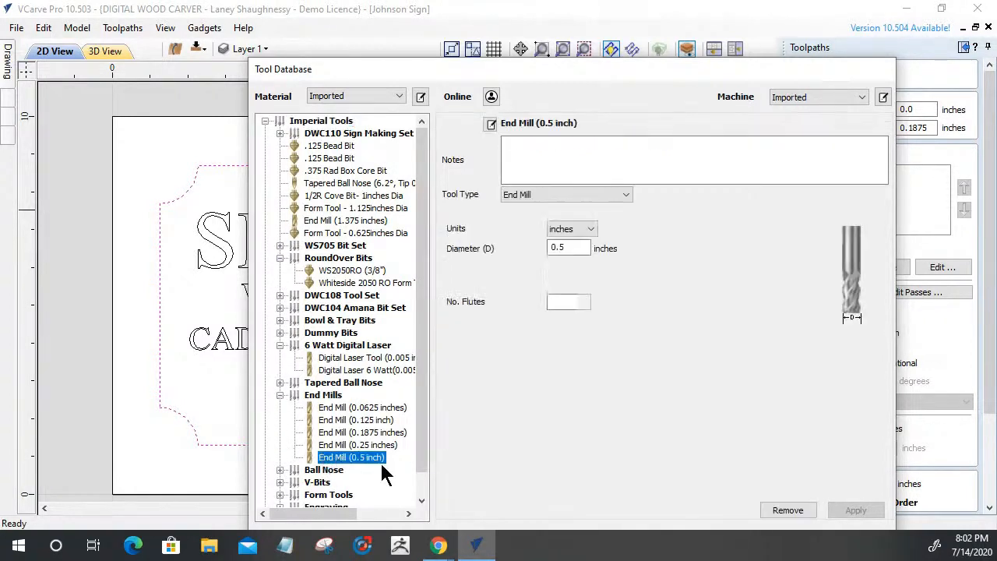
pyautogui.click(775, 508)
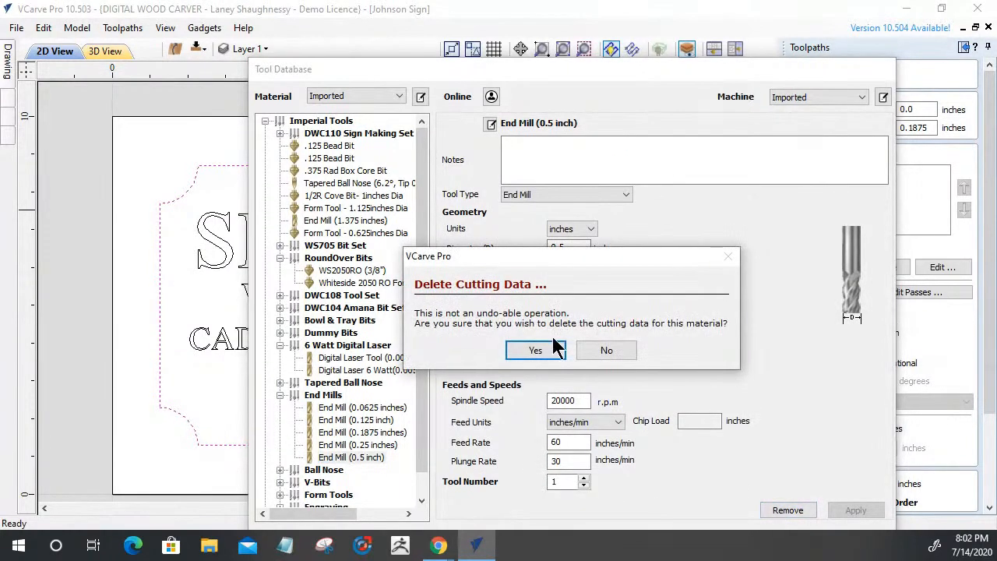
pyautogui.click(598, 346)
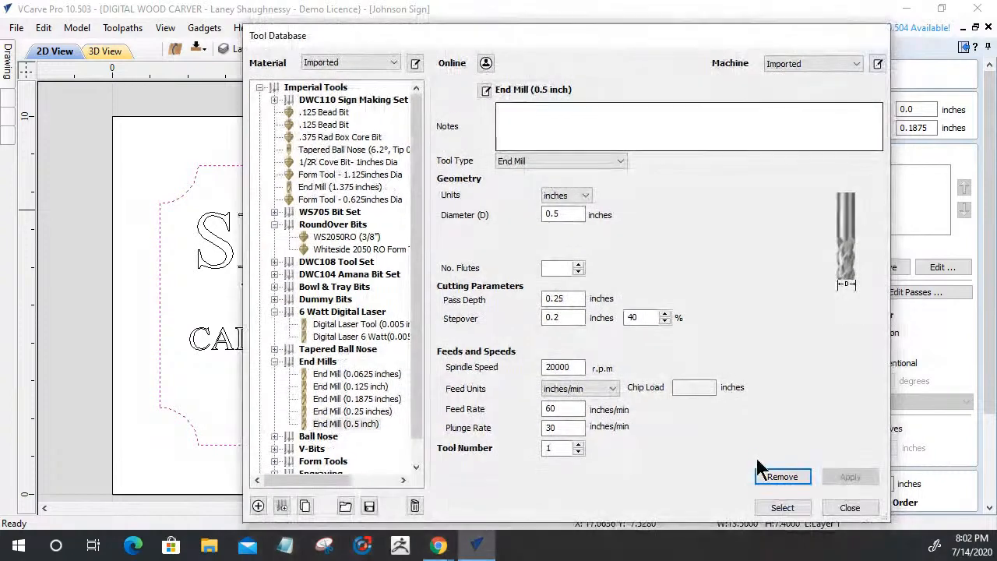
pyautogui.click(767, 504)
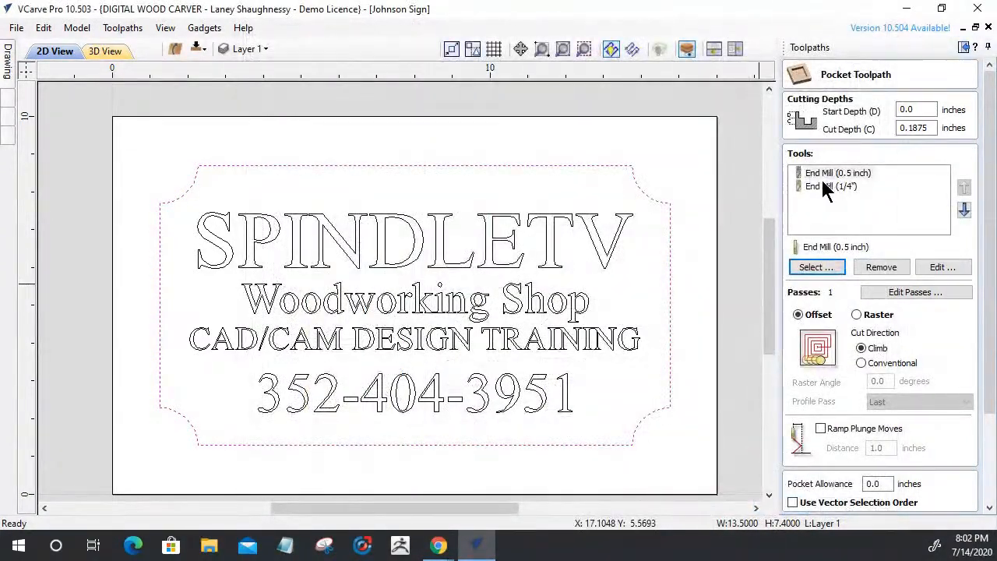
# Remove the 1/4-inch end mill and add the 0.125 and 0.0625 inch end mills
pyautogui.click(824, 186)
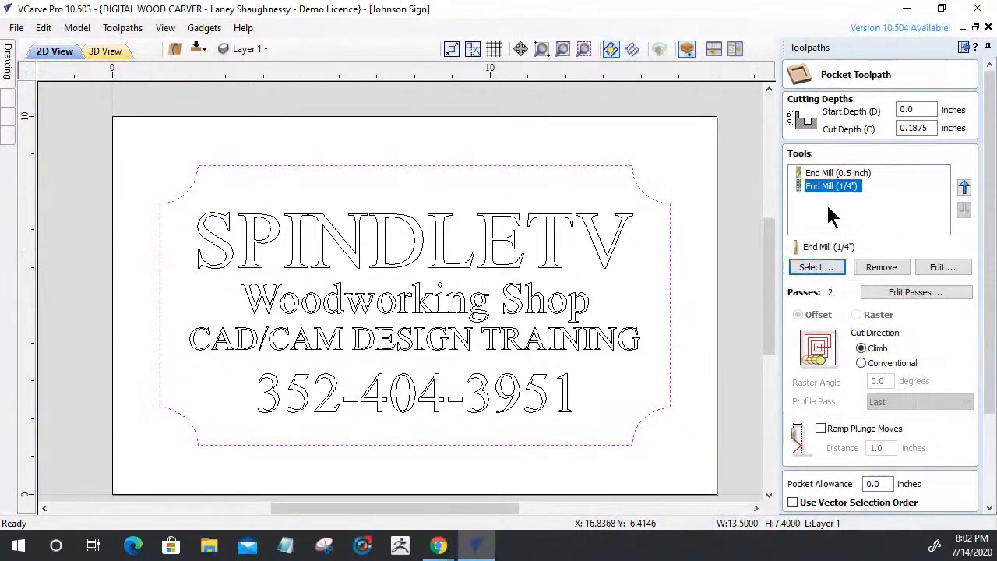
pyautogui.click(877, 265)
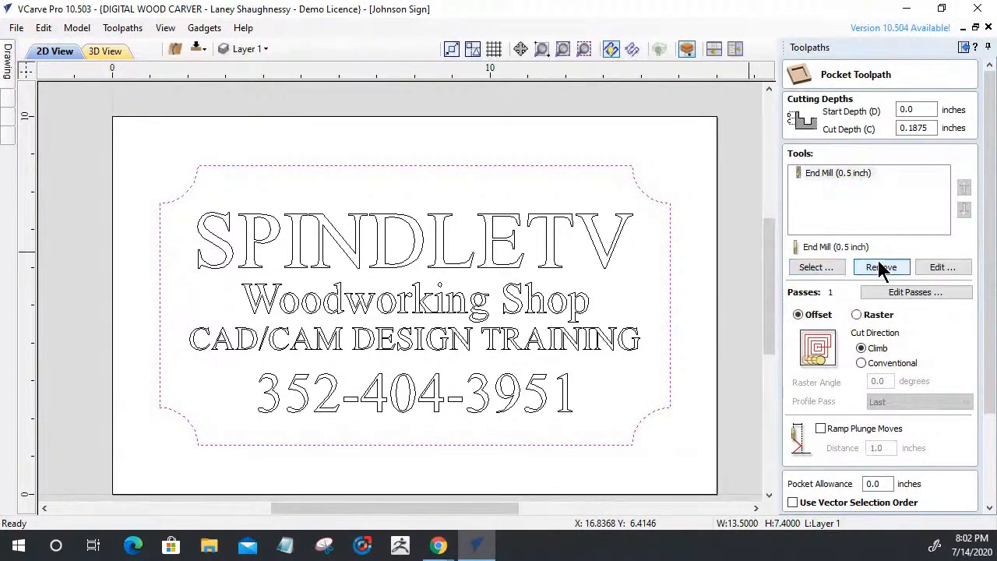
pyautogui.click(816, 269)
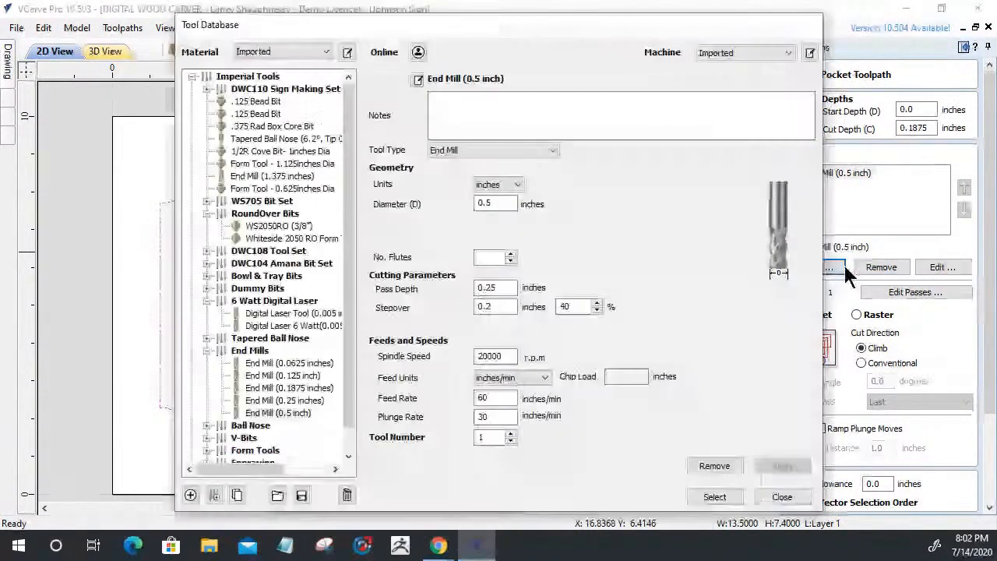
pyautogui.click(259, 374)
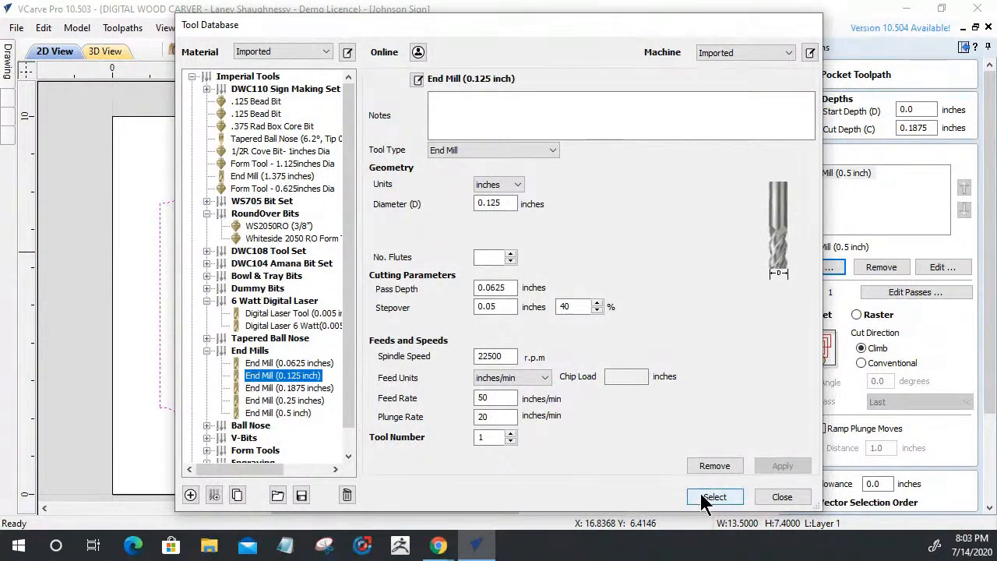
pyautogui.click(711, 496)
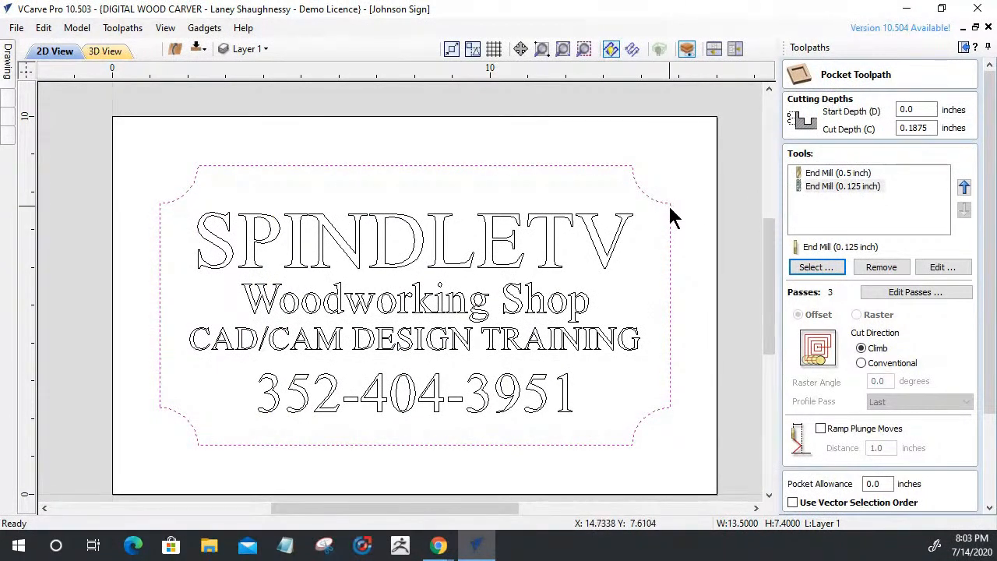
pyautogui.click(804, 267)
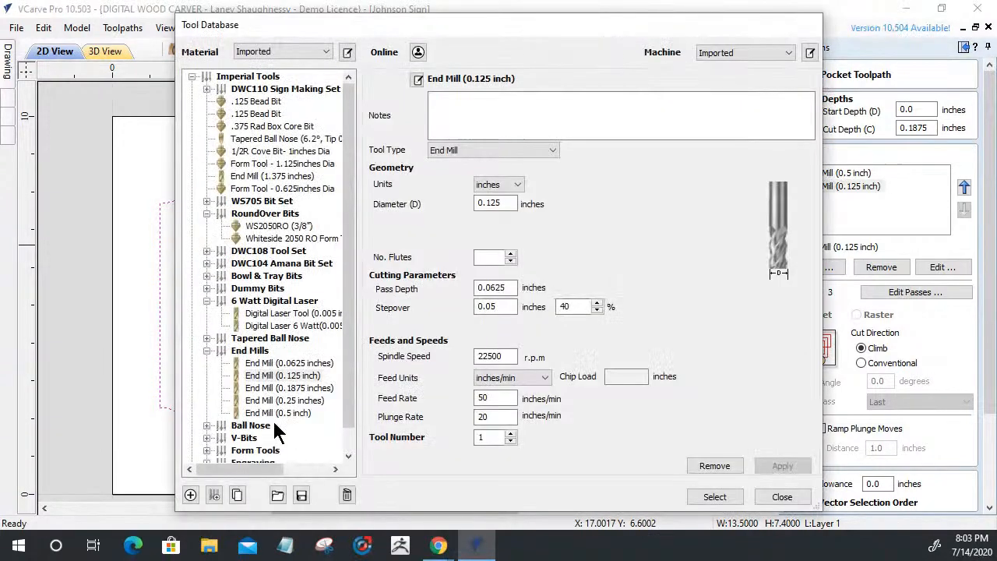
pyautogui.click(267, 362)
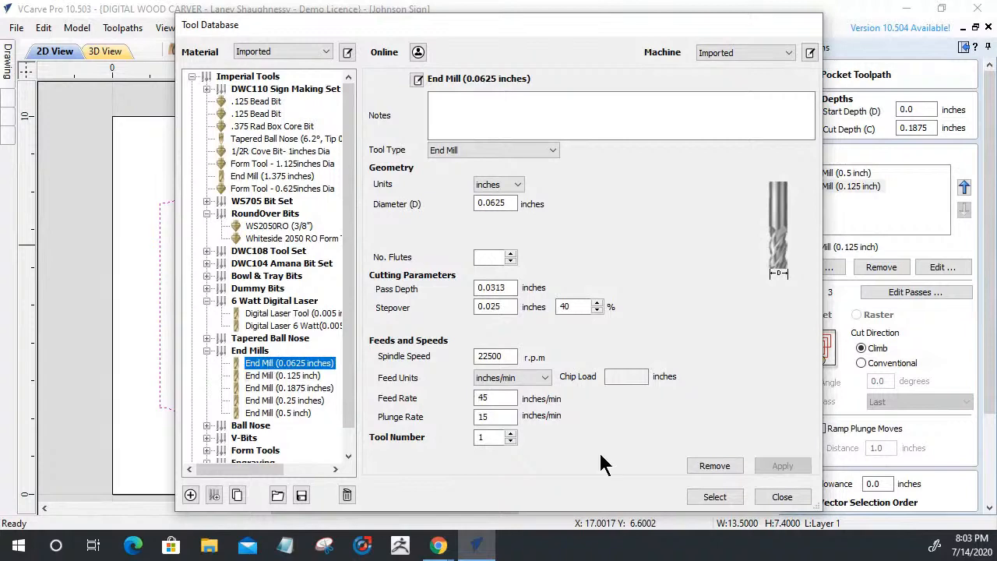
pyautogui.click(713, 497)
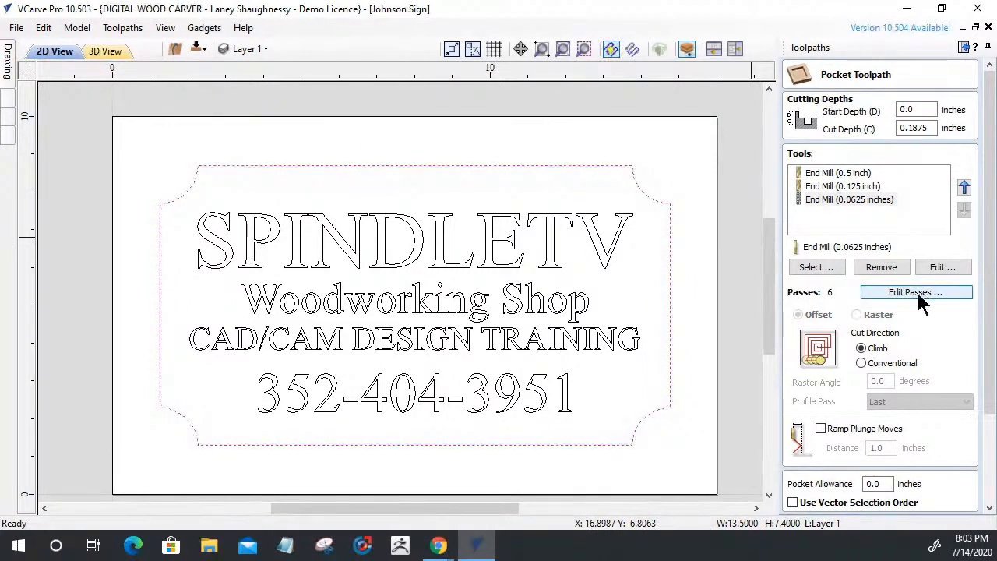
# Review the pass settings of the 0.5 and 0.125 inch end mills
pyautogui.click(827, 197)
pyautogui.click(830, 187)
pyautogui.click(829, 172)
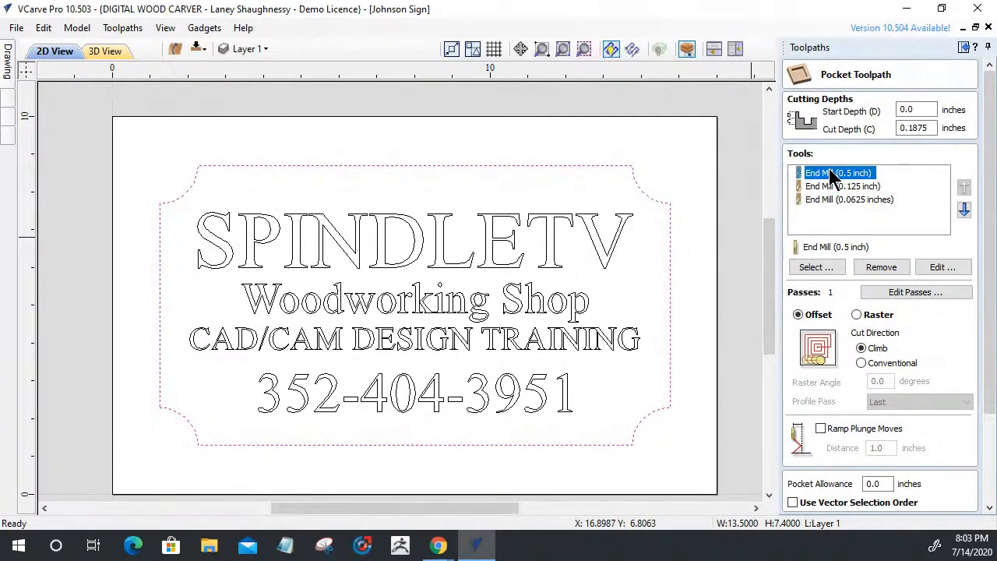
pyautogui.click(832, 186)
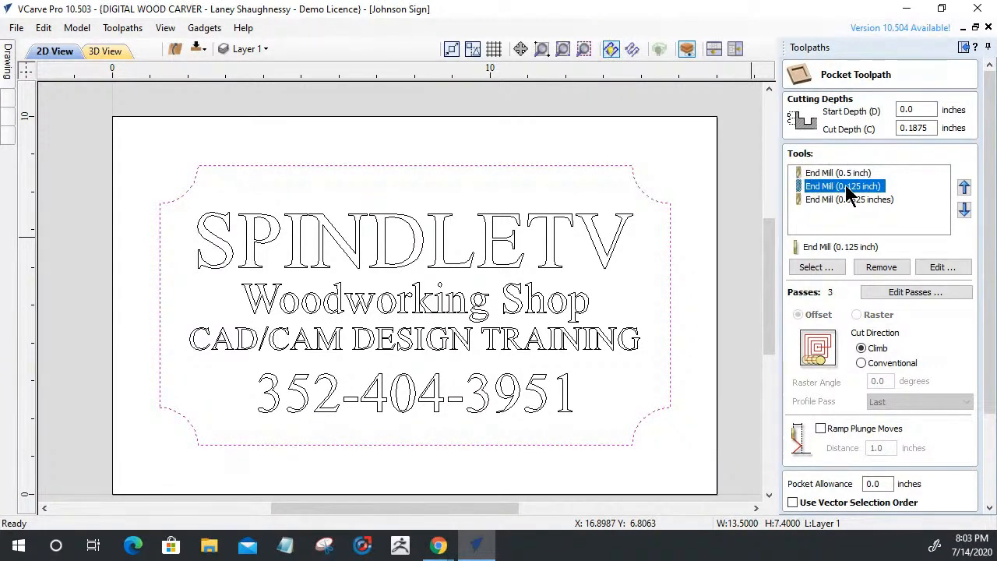
# Set the 0.0625 inch end mill to 3 passes of 0.0625 inches
pyautogui.click(849, 199)
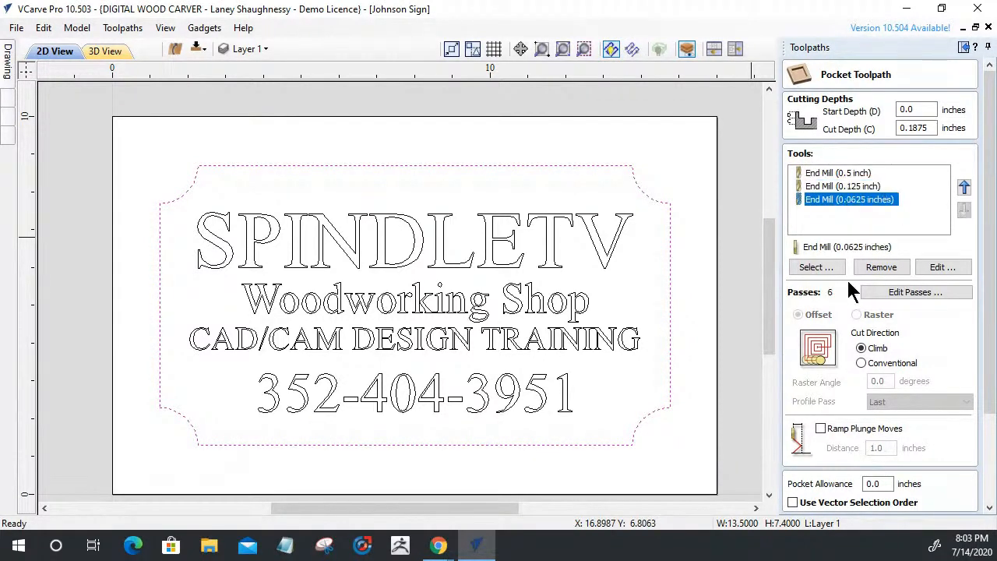
pyautogui.click(899, 295)
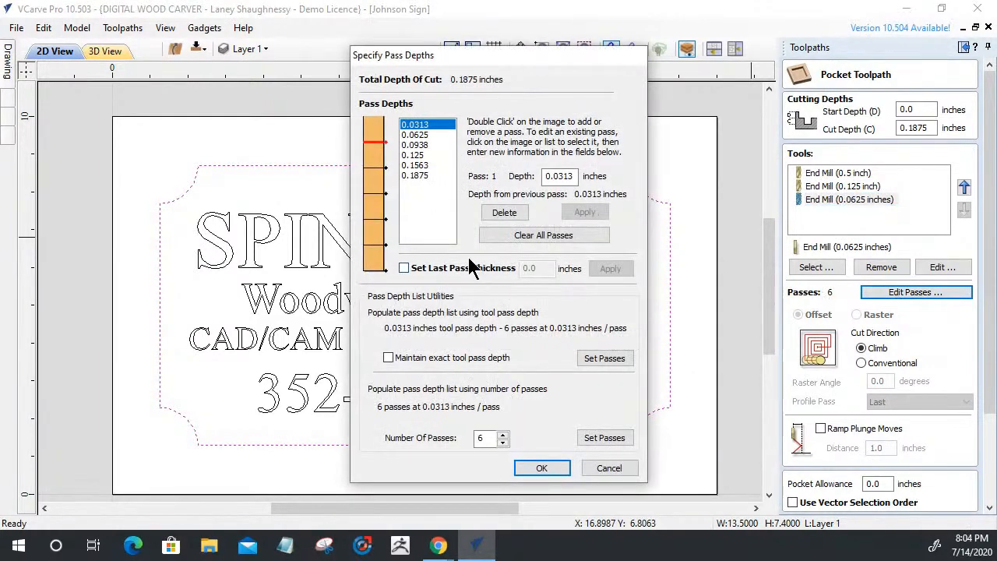
pyautogui.click(502, 443)
pyautogui.click(502, 442)
pyautogui.click(502, 442)
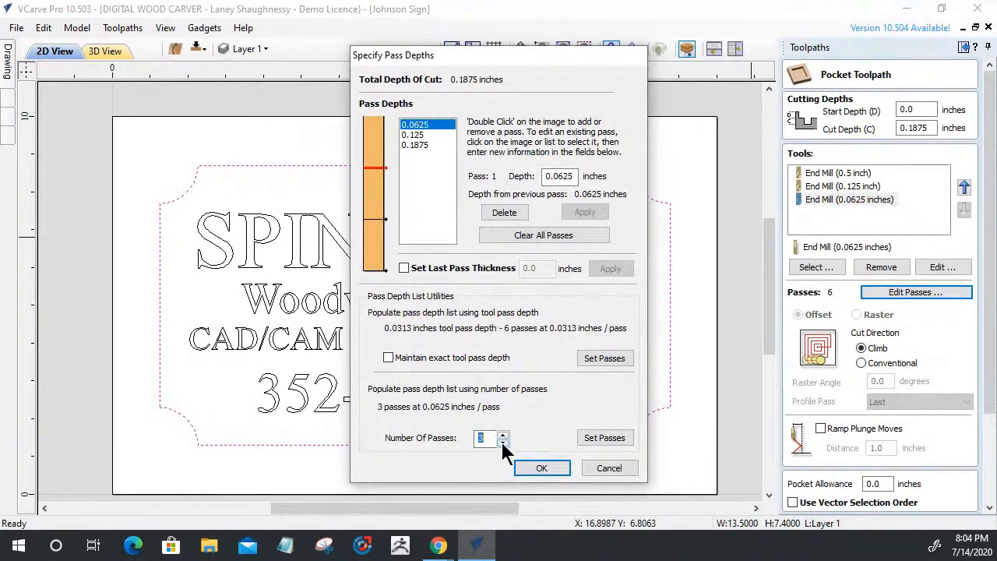
pyautogui.click(541, 467)
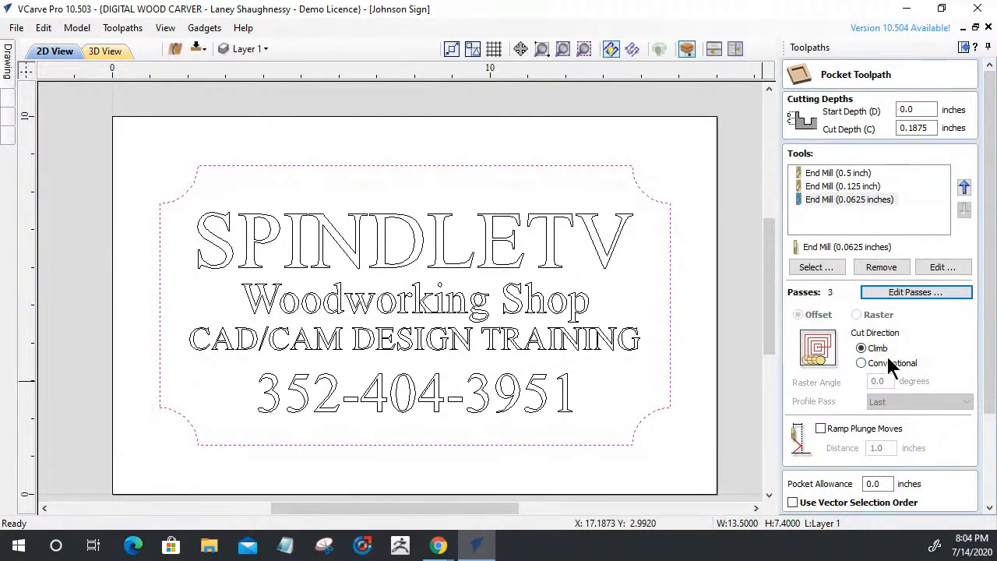
pyautogui.moveTo(990, 338); pyautogui.dragTo(987, 461)
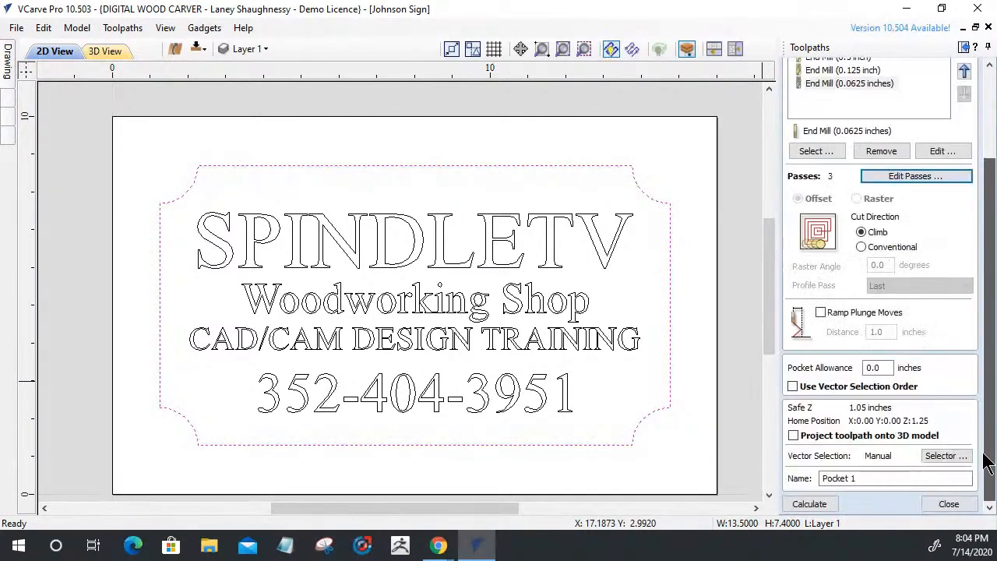
# Calculate the pocket into Clear 1, Clear 2 and Pocket 1 passes, inspect the preview, then close it
pyautogui.click(814, 506)
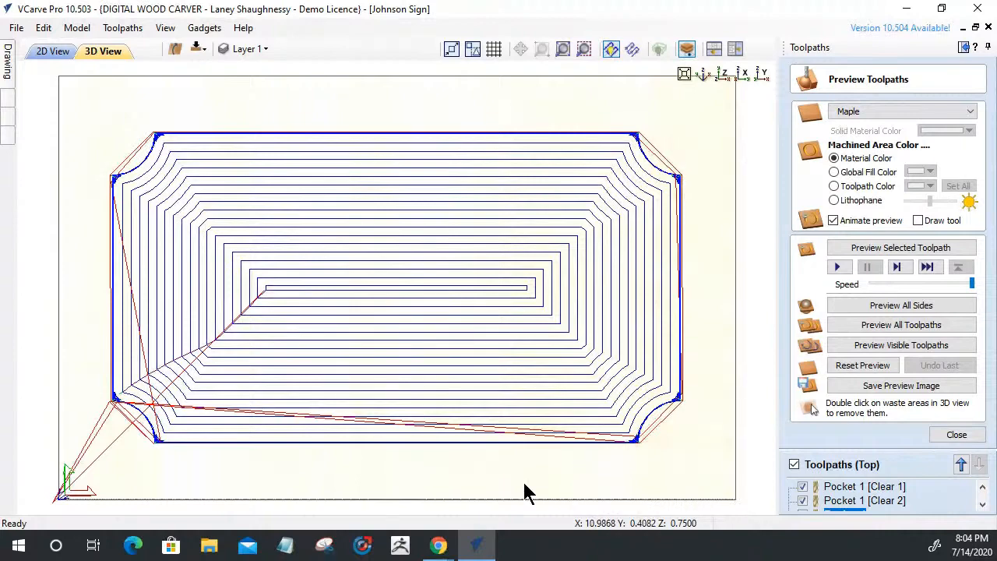
pyautogui.moveTo(532, 450); pyautogui.dragTo(561, 436)
pyautogui.click(856, 366)
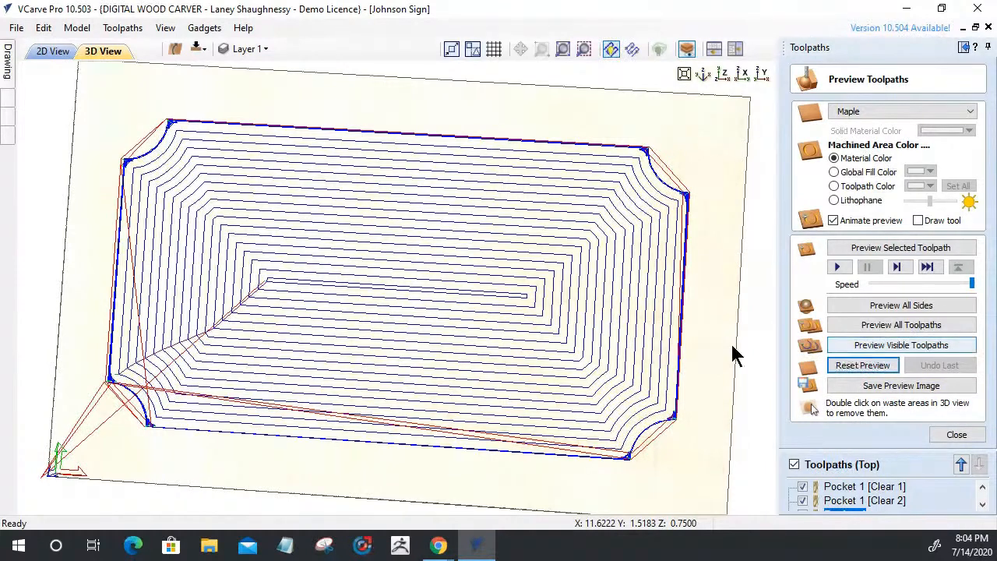
pyautogui.click(720, 78)
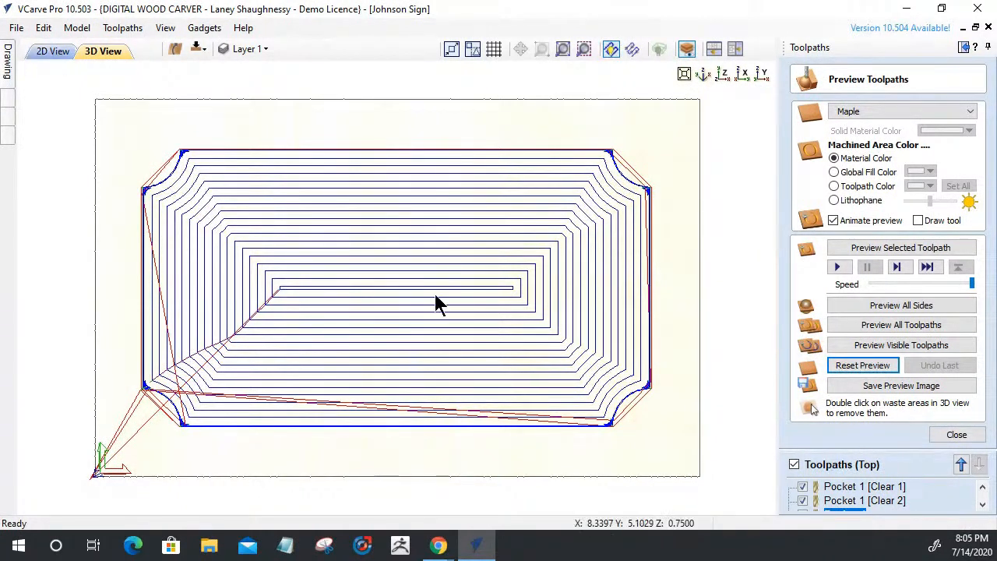
pyautogui.click(955, 434)
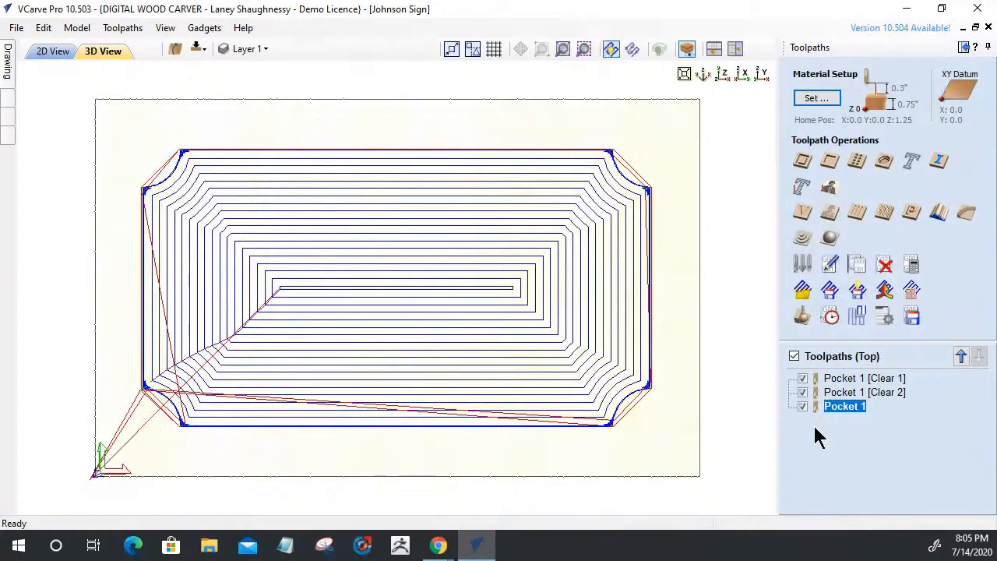
# Show each pocket toolpath in turn, finish with only Pocket 1 displayed, and orbit to view it
pyautogui.click(830, 381)
pyautogui.click(802, 406)
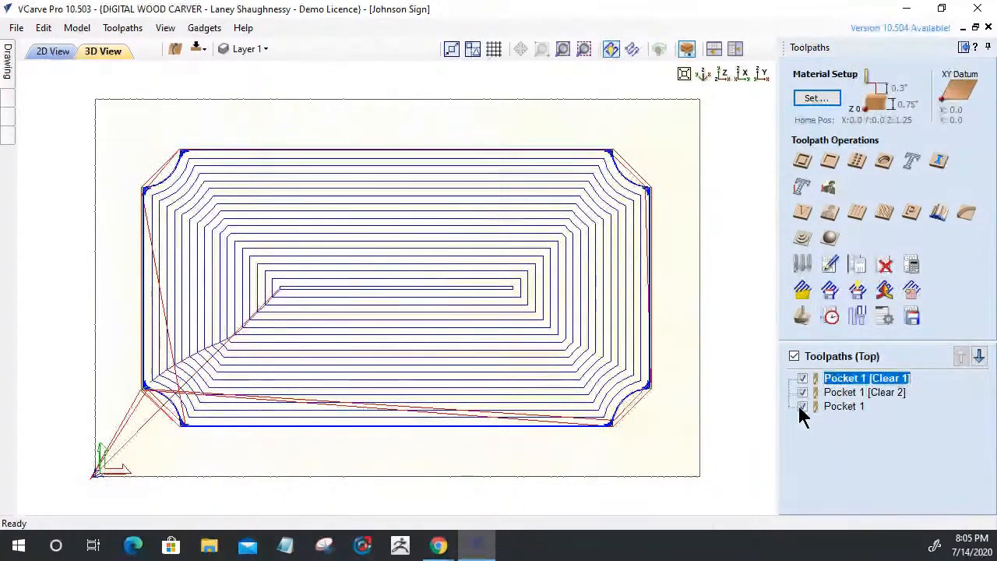
pyautogui.click(802, 392)
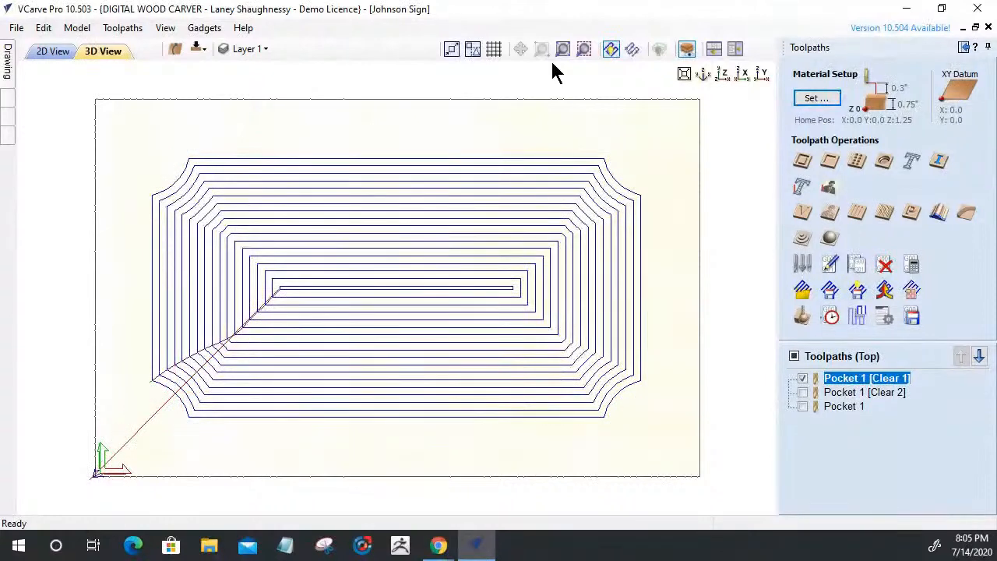
pyautogui.click(802, 378)
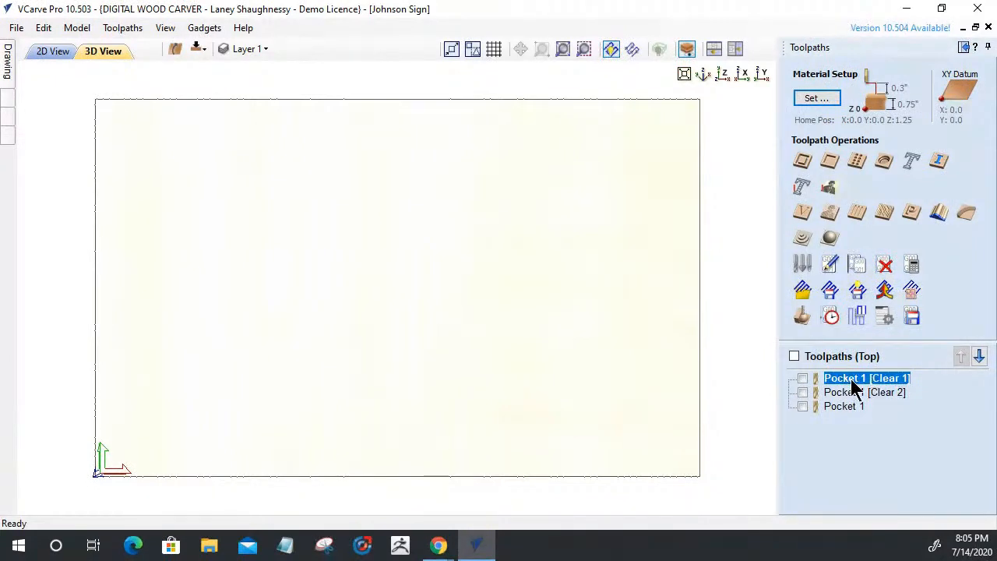
pyautogui.click(802, 393)
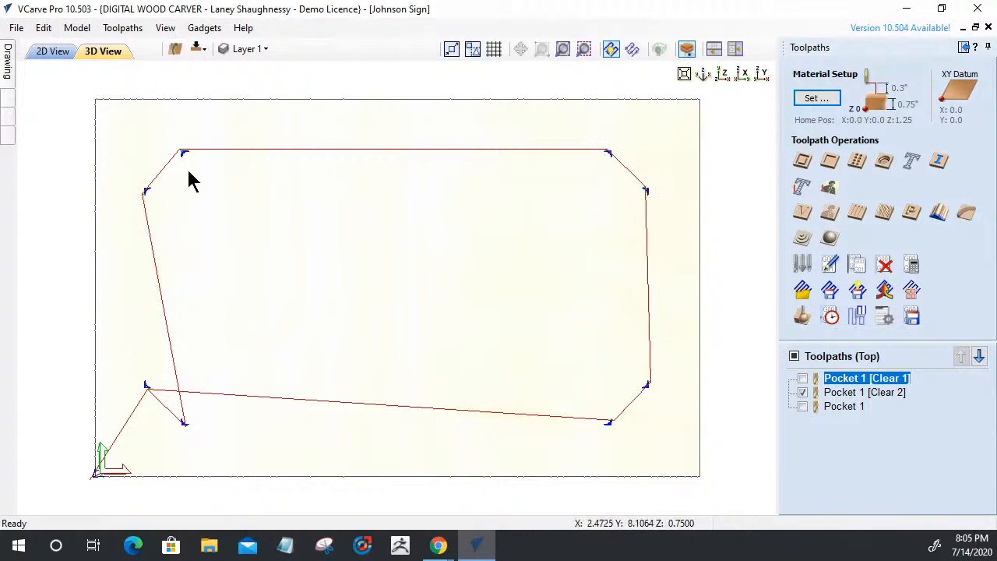
pyautogui.click(802, 392)
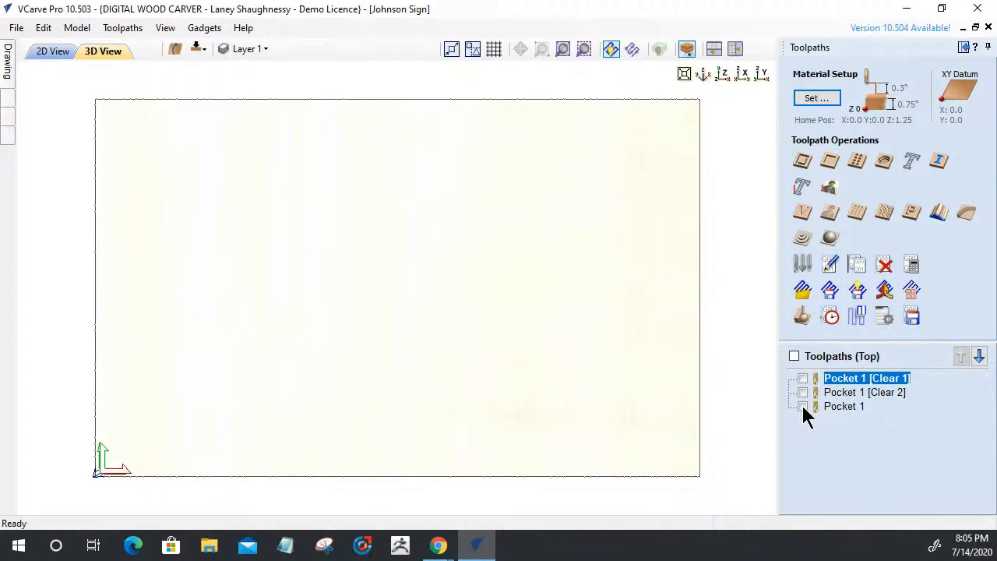
pyautogui.click(802, 406)
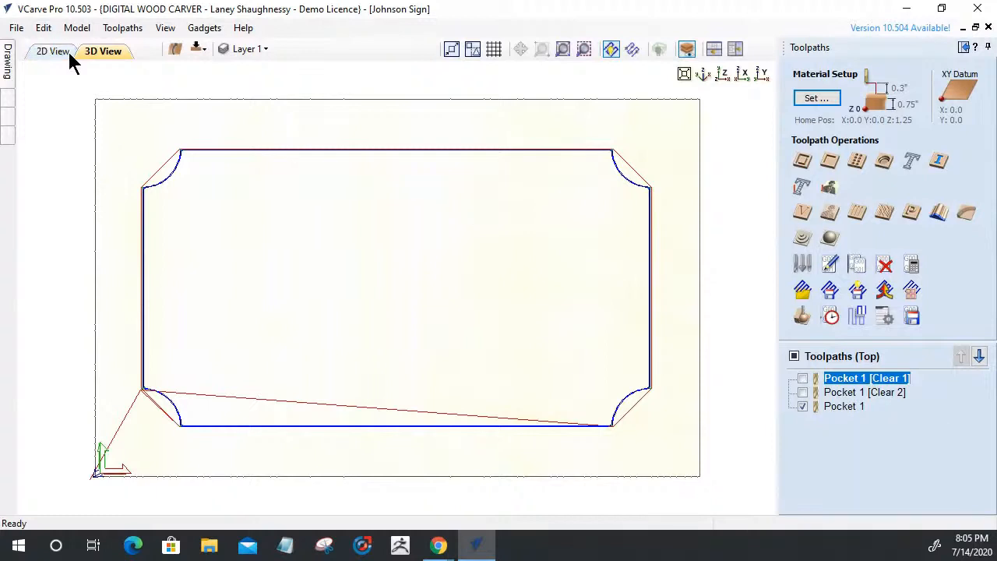
pyautogui.moveTo(595, 315); pyautogui.dragTo(460, 443)
pyautogui.moveTo(327, 442); pyautogui.dragTo(703, 291)
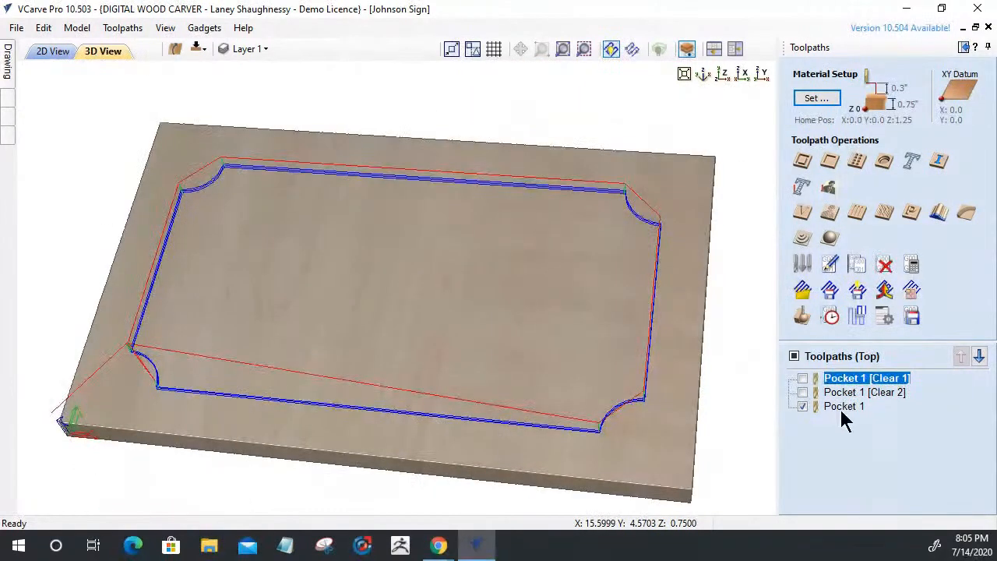
pyautogui.moveTo(845, 418)
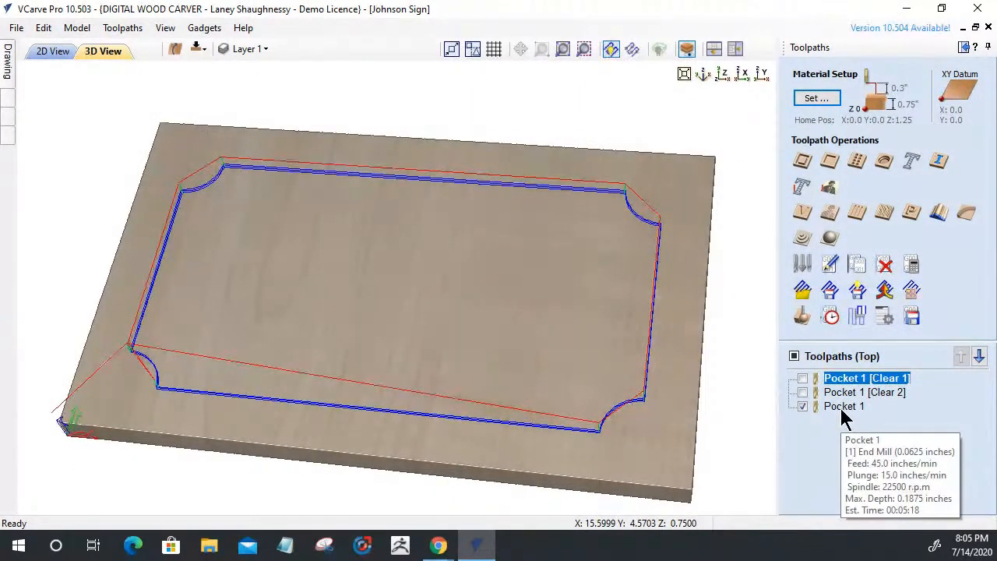
# Show only Pocket 1 [Clear 1] and simulate its clearing cut into the maple board
pyautogui.click(801, 378)
pyautogui.click(799, 323)
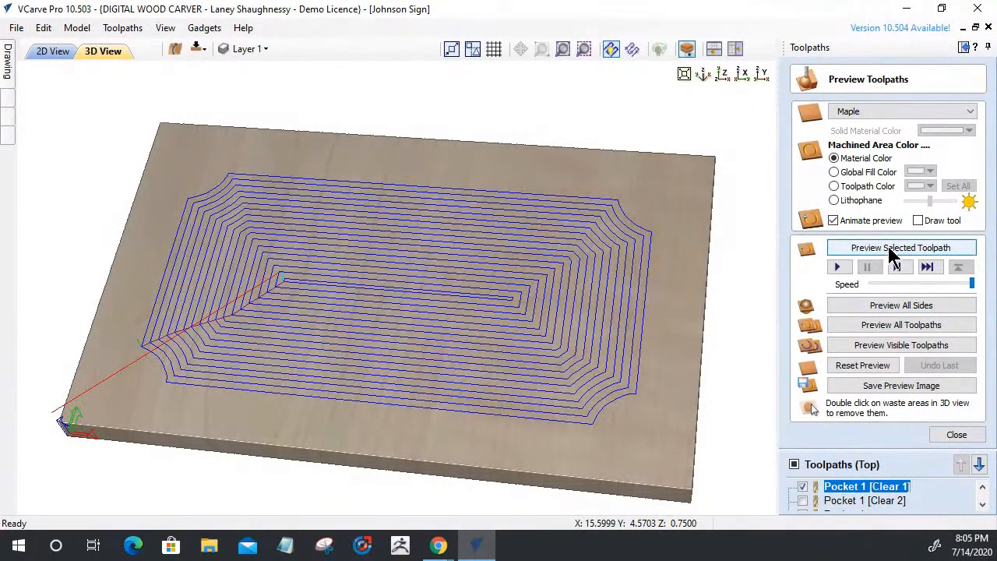
pyautogui.click(893, 254)
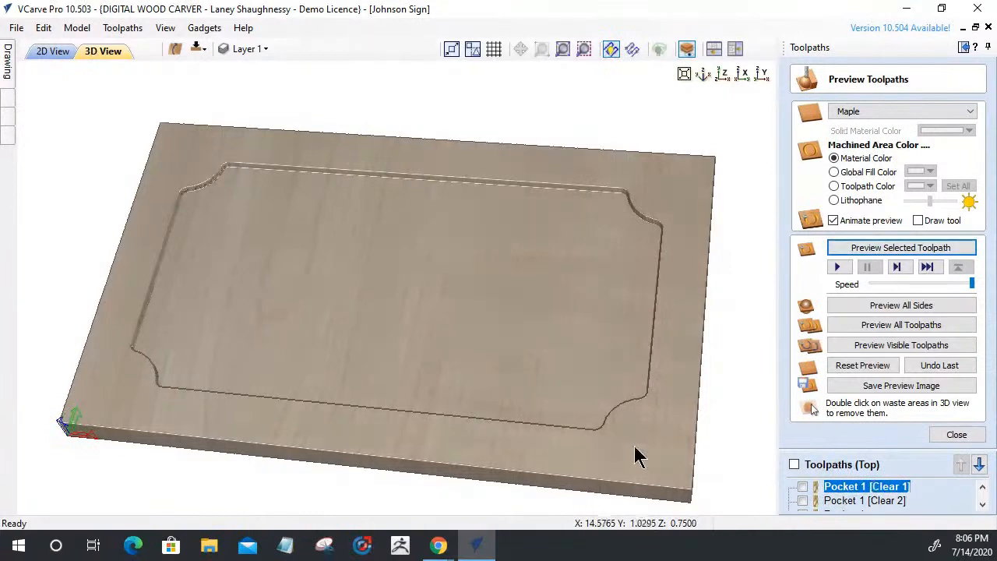
pyautogui.moveTo(634, 447); pyautogui.dragTo(641, 432)
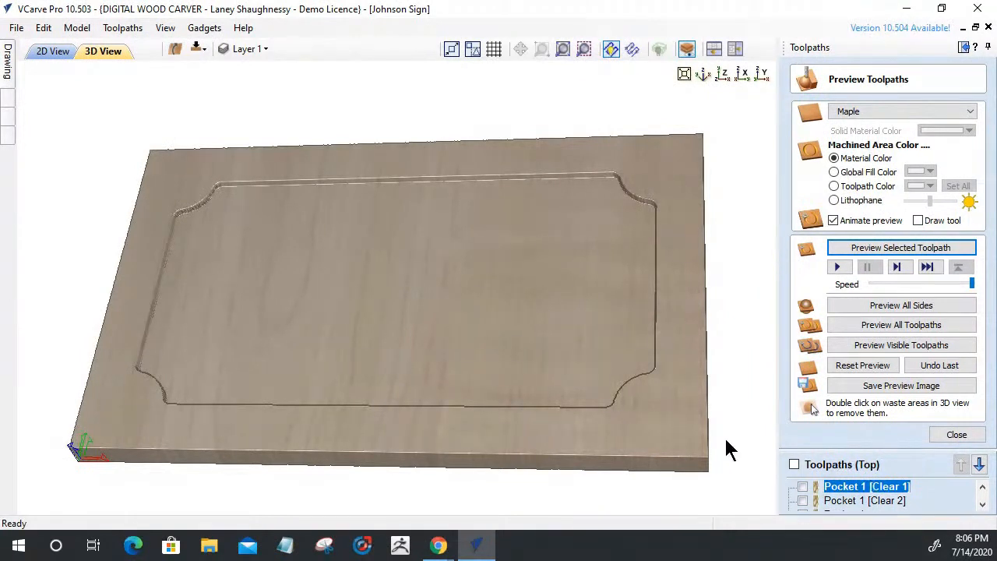
# Simulate the Pocket 1 [Clear 2] pass on top of the Clear 1 cut
pyautogui.click(802, 500)
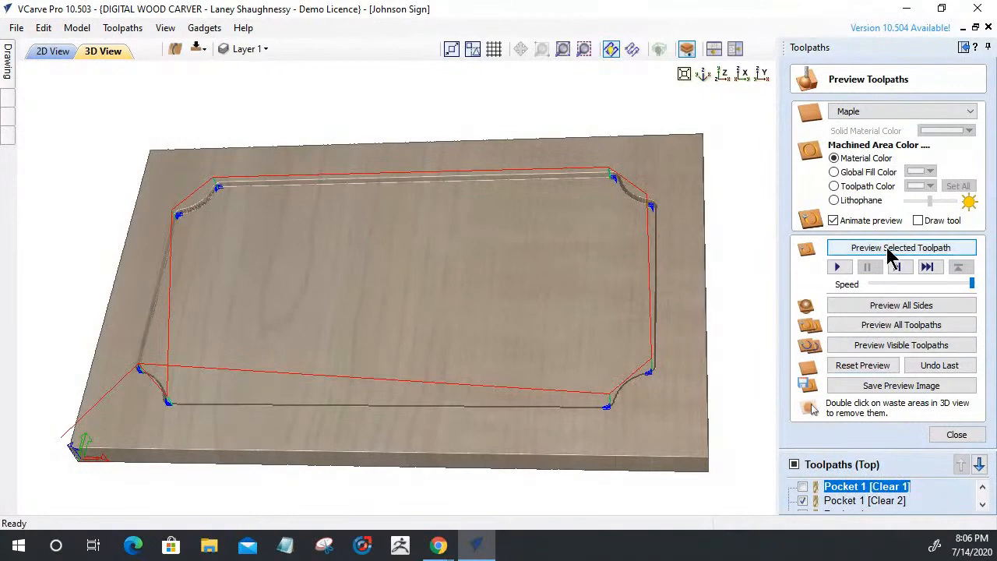
pyautogui.click(879, 346)
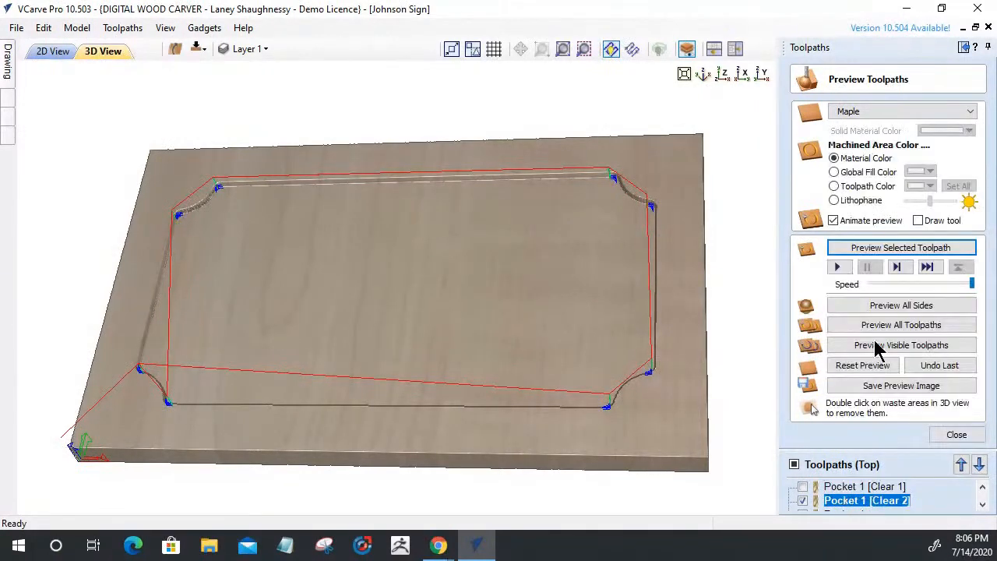
pyautogui.click(884, 249)
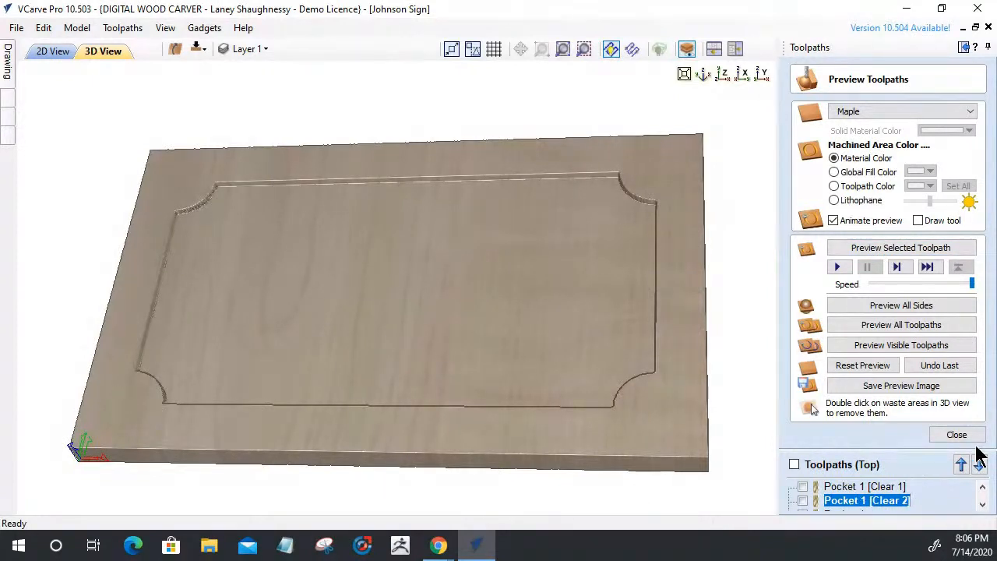
# Simulate the final Pocket 1 pass and close the preview
pyautogui.scroll(-1, 852, 498)
pyautogui.click(840, 501)
pyautogui.click(868, 248)
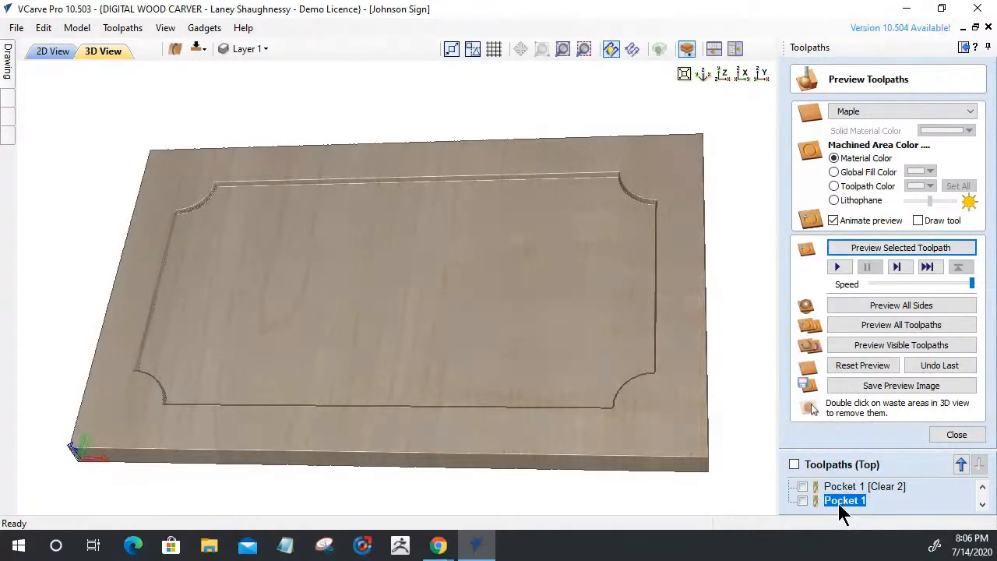
pyautogui.moveTo(839, 506)
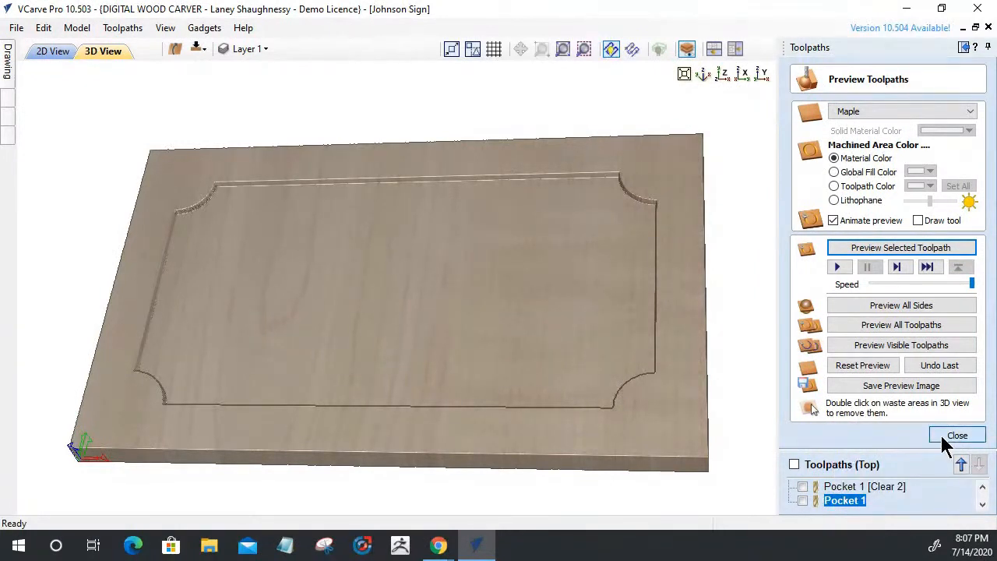
pyautogui.click(957, 435)
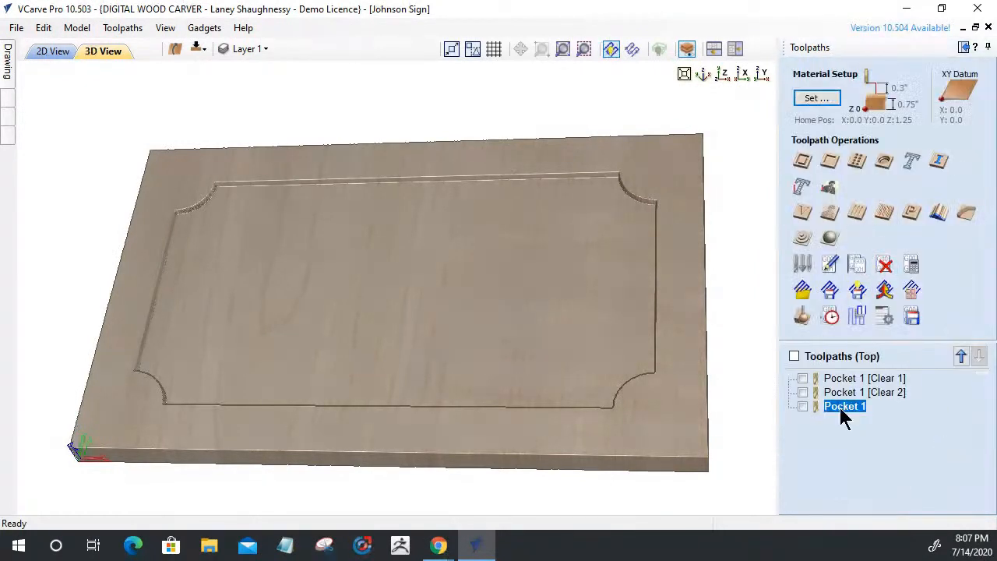
# Show Pocket 1 on the board and open its Pocket Toolpath form listing its three end mills
pyautogui.click(802, 406)
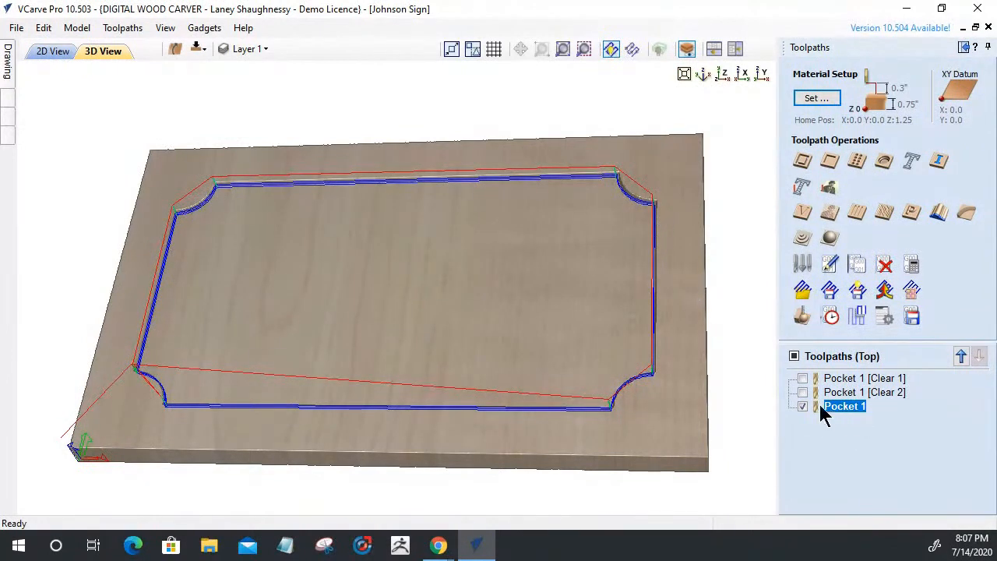
pyautogui.moveTo(854, 413)
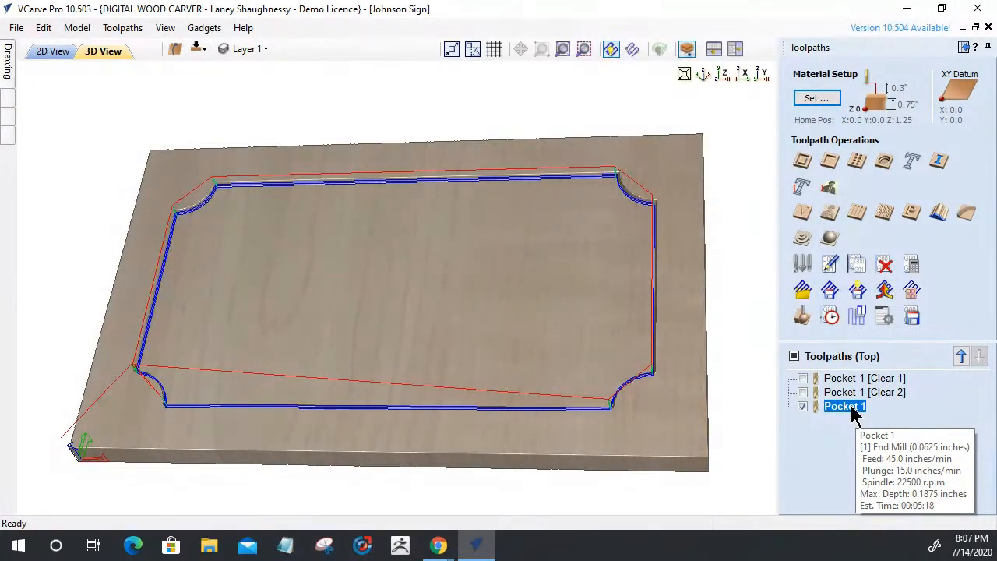
pyautogui.doubleClick(852, 409)
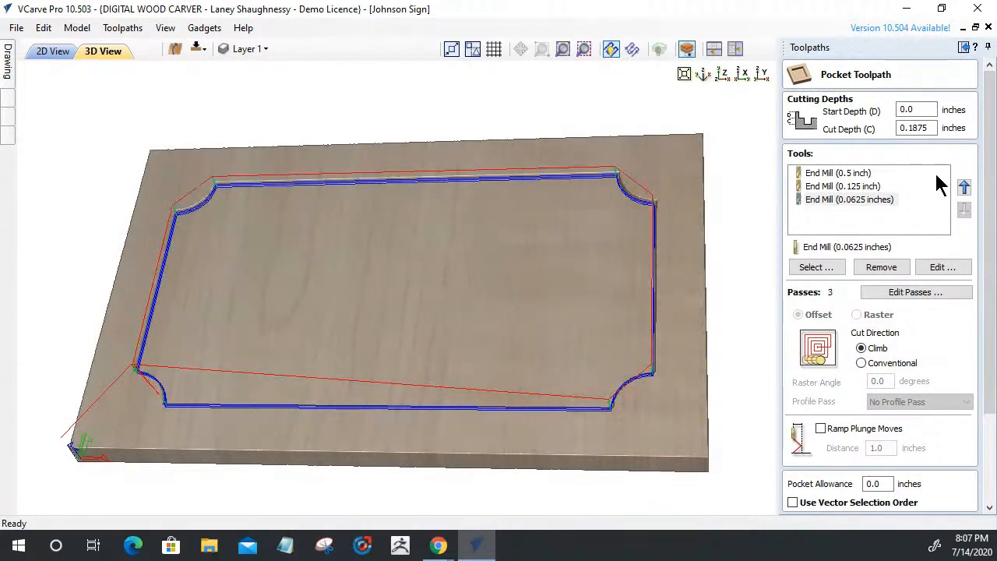
pyautogui.scroll(-3, 813, 309)
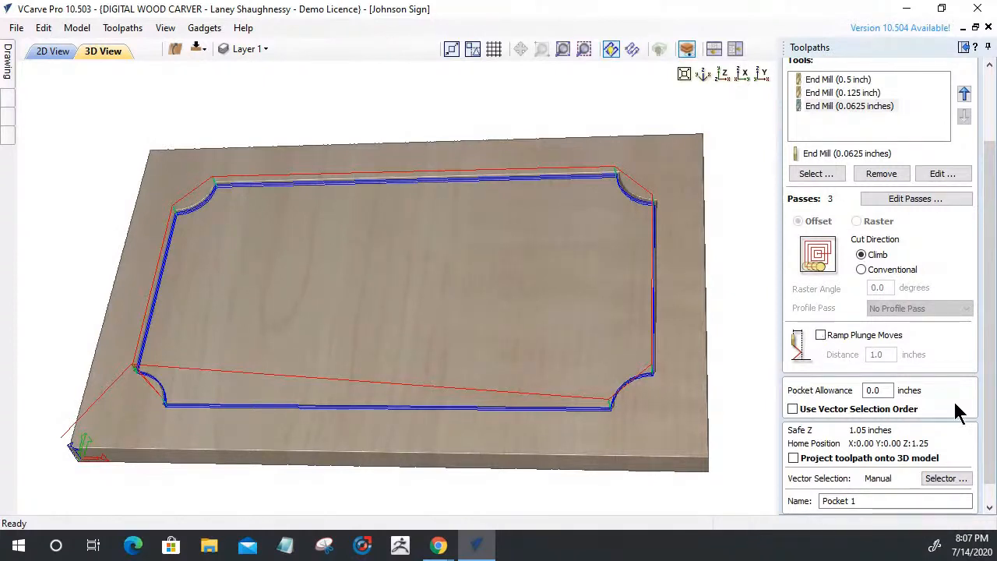
pyautogui.click(814, 93)
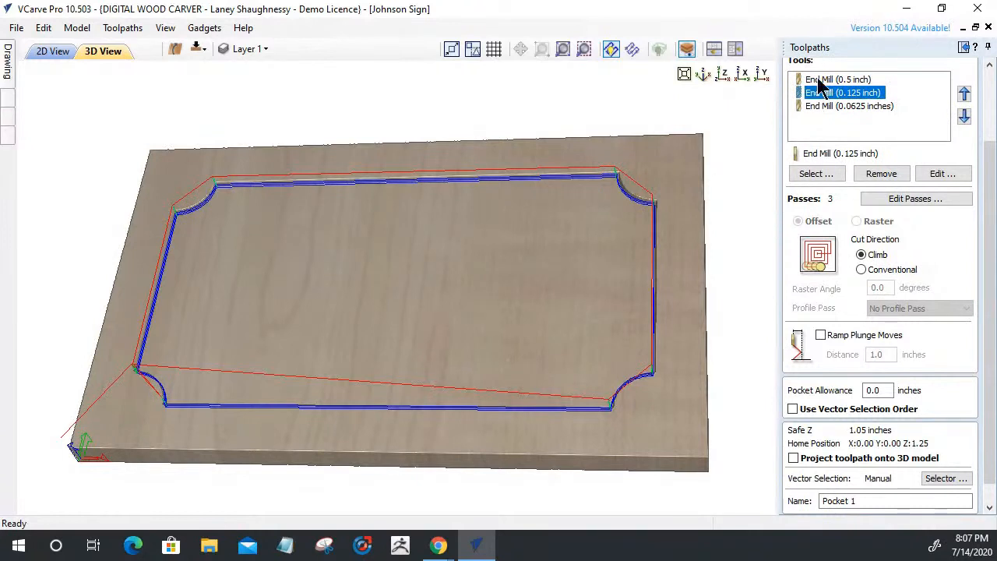
pyautogui.click(818, 79)
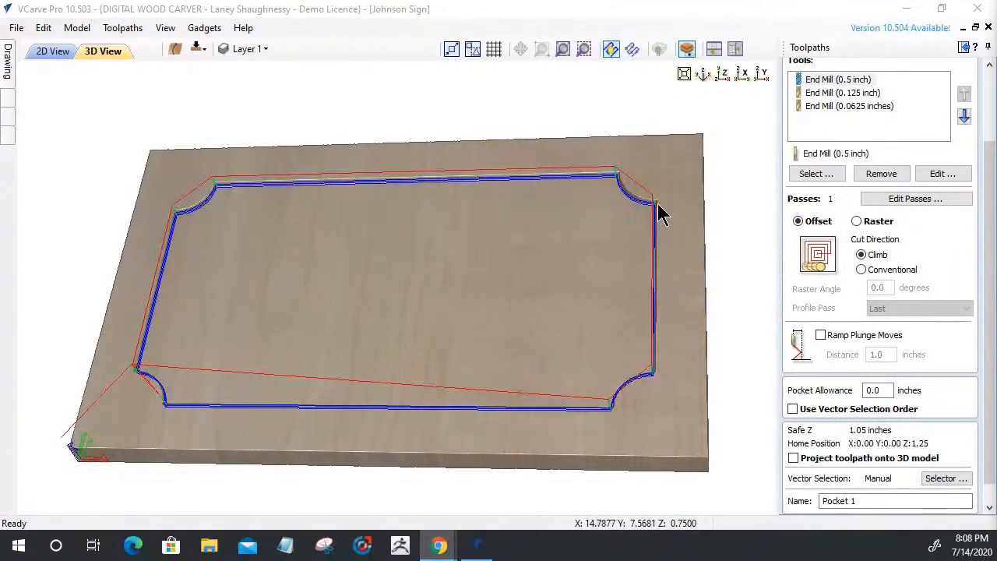
pyautogui.click(830, 93)
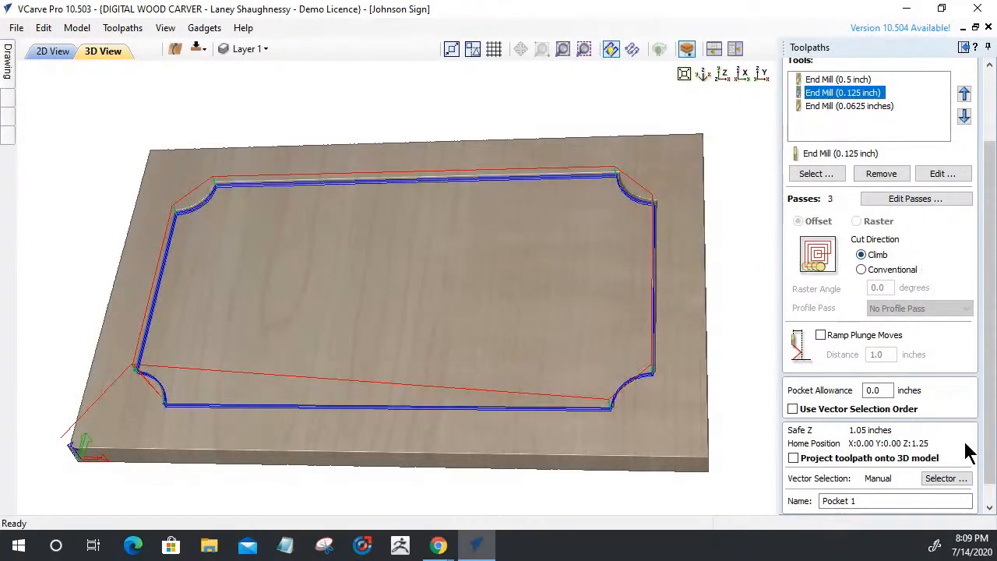
pyautogui.moveTo(987, 458); pyautogui.dragTo(987, 522)
# Cancel the Pocket 1 form and check its machining time in the Toolpaths Summary
pyautogui.click(933, 505)
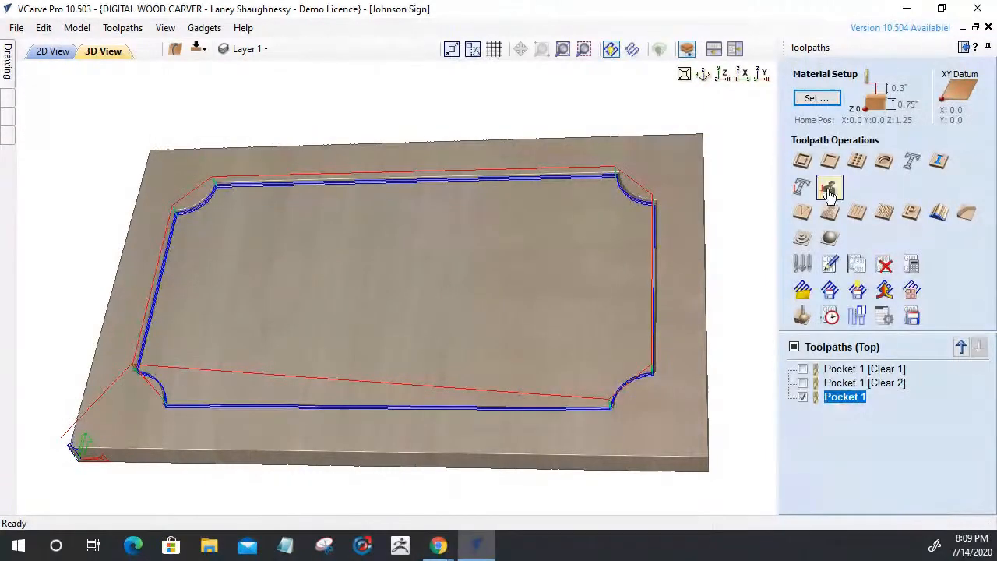
pyautogui.click(830, 316)
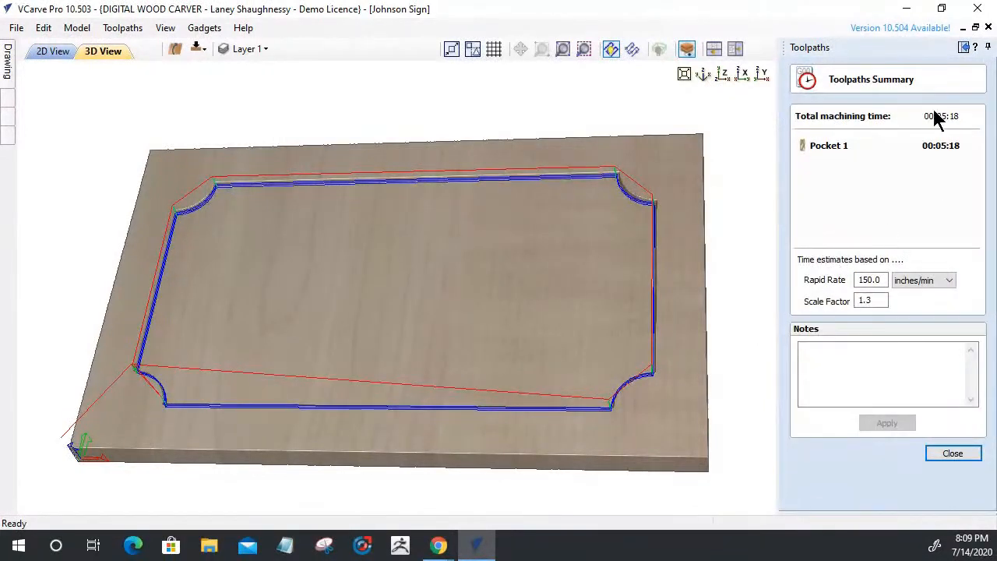
pyautogui.click(958, 455)
# Show all three border toolpaths and confirm their combined 00:17:10 machining time
pyautogui.click(802, 406)
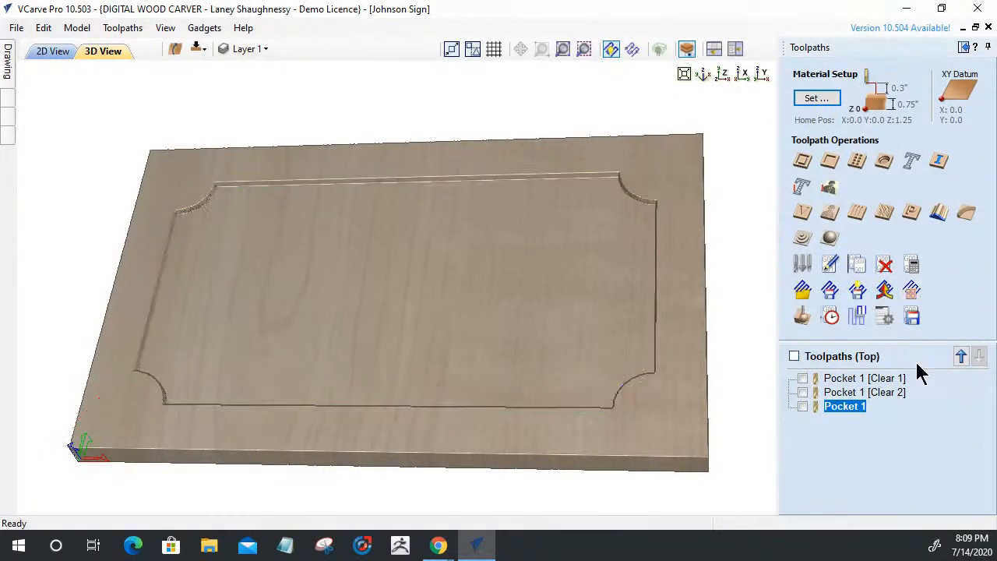
pyautogui.click(793, 356)
pyautogui.click(828, 316)
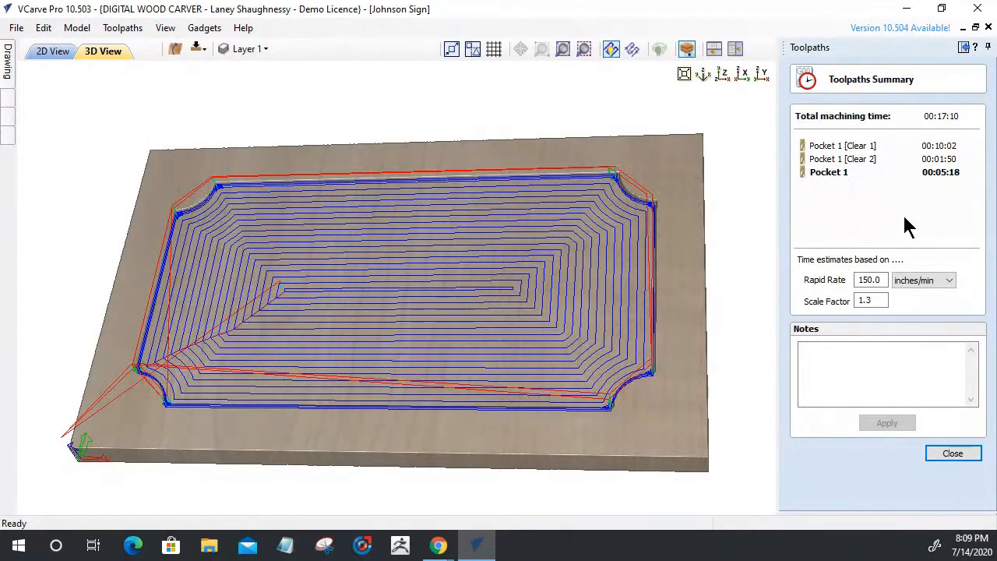
pyautogui.click(936, 451)
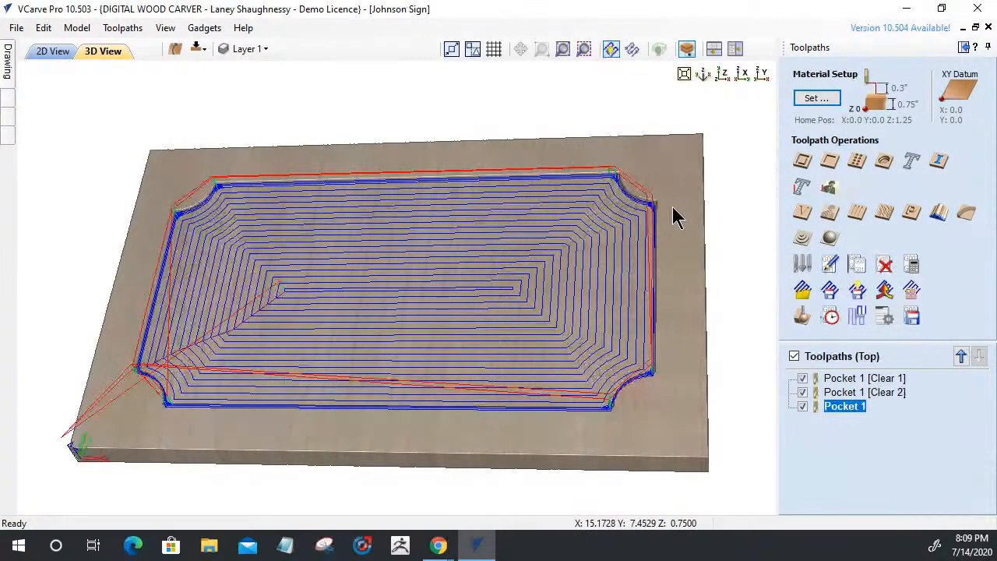
# Create and calculate Pocket 2 with only the 0.0625-inch end mill, removing the 0.5 and 0.125-inch tools
pyautogui.click(828, 161)
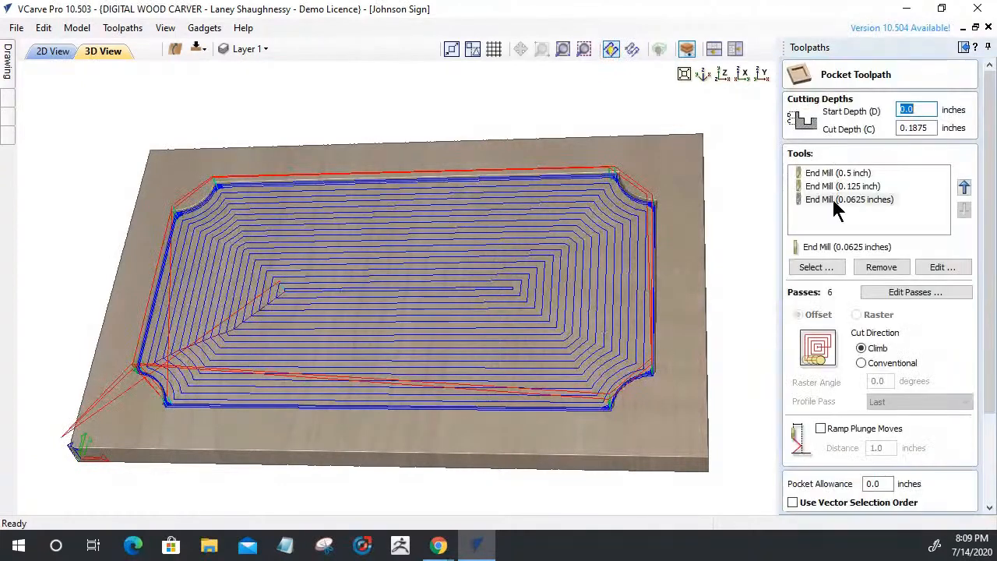
pyautogui.click(845, 173)
pyautogui.click(881, 267)
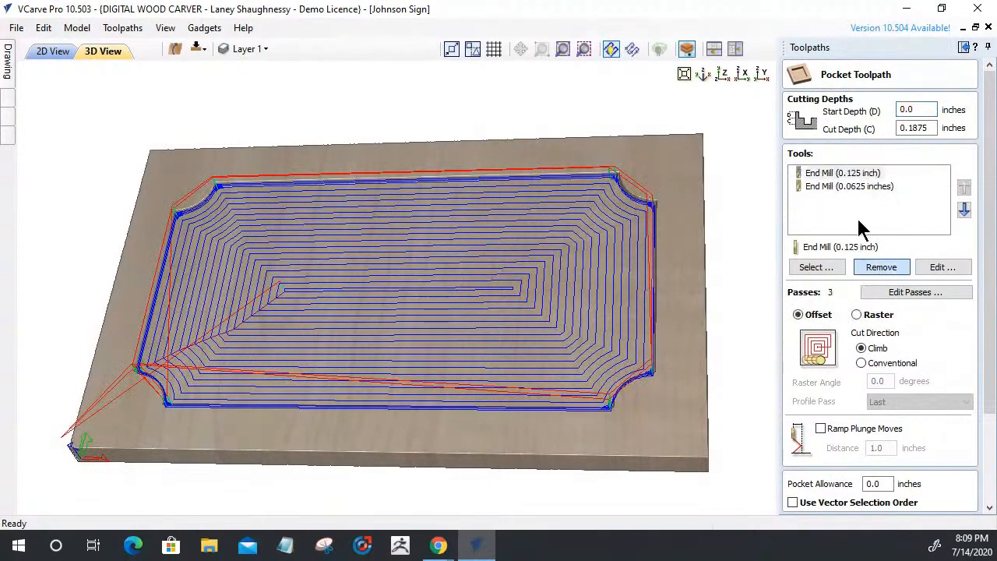
pyautogui.click(857, 173)
pyautogui.click(880, 267)
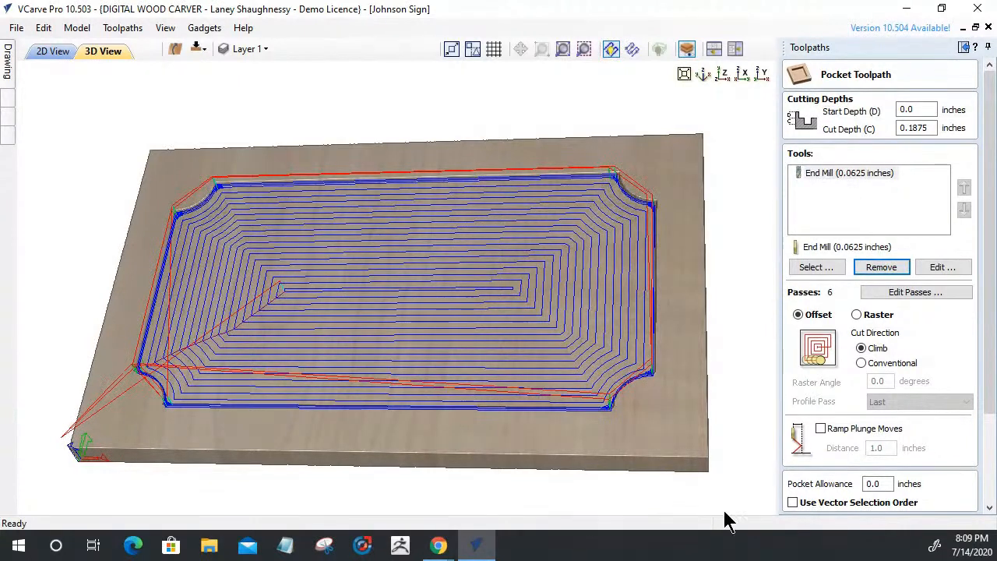
pyautogui.scroll(-3, 986, 374)
pyautogui.scroll(-3, 810, 490)
pyautogui.click(809, 502)
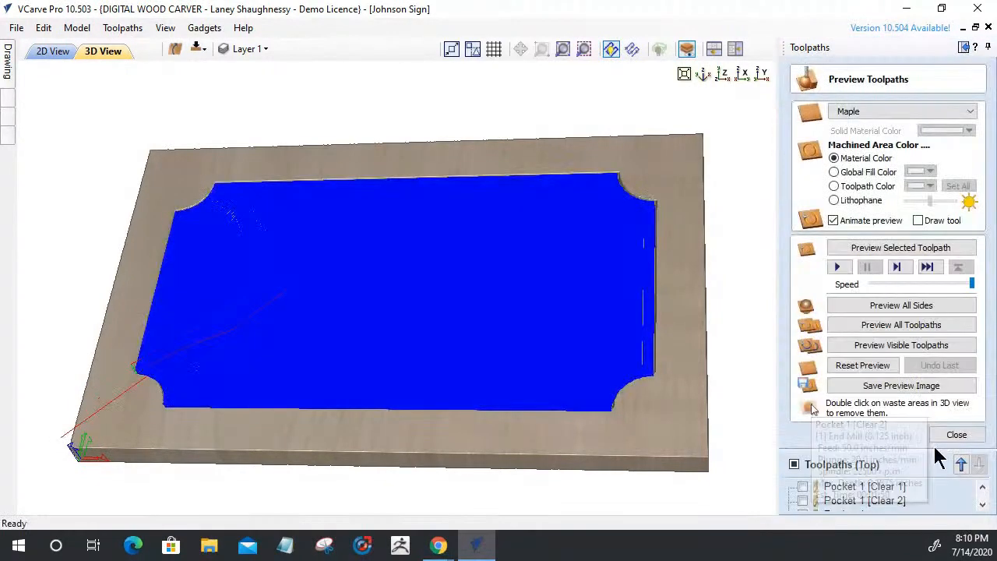
# Close the preview and read Pocket 2's 11:06:20 machining time in the Toolpaths Summary
pyautogui.click(954, 435)
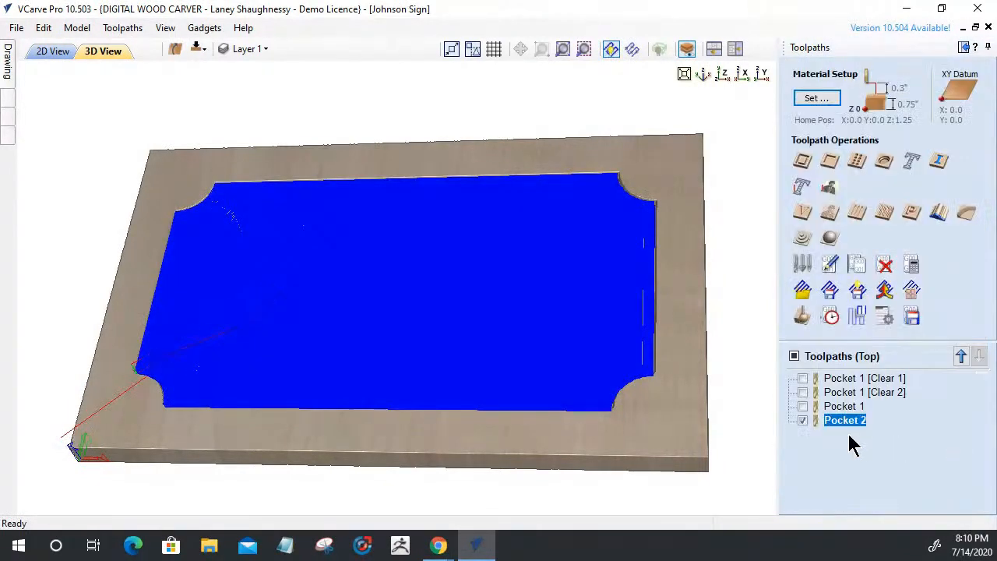
pyautogui.click(827, 317)
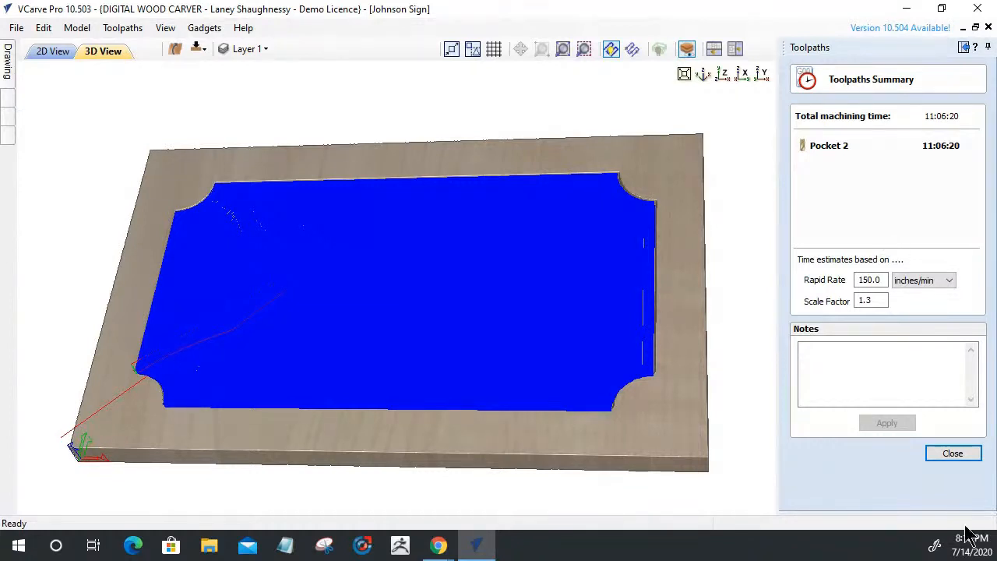
pyautogui.click(941, 454)
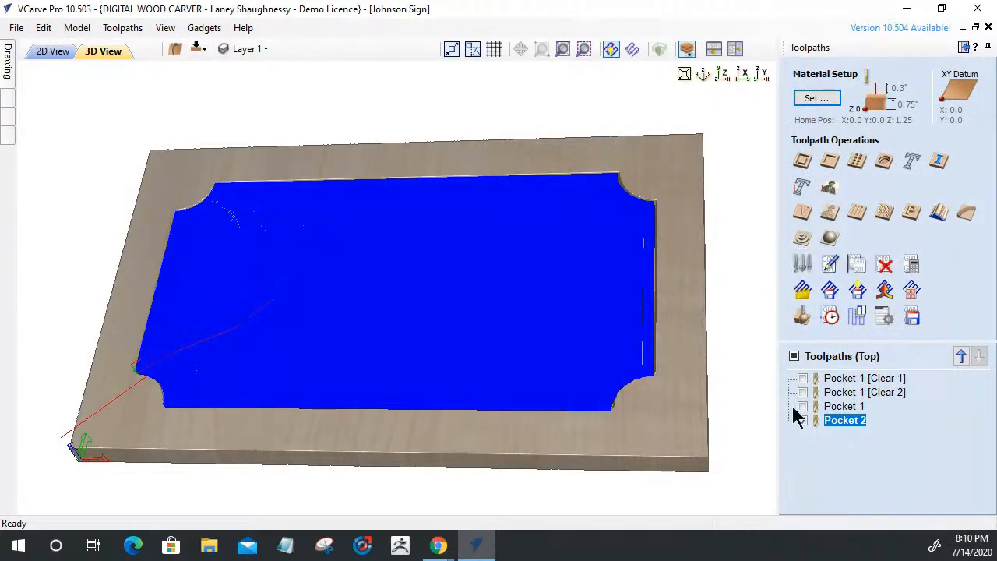
pyautogui.click(827, 379)
# Uncheck Pocket 2 so no toolpaths display, then step through the four pocket toolpaths in the list
pyautogui.click(832, 394)
pyautogui.click(835, 406)
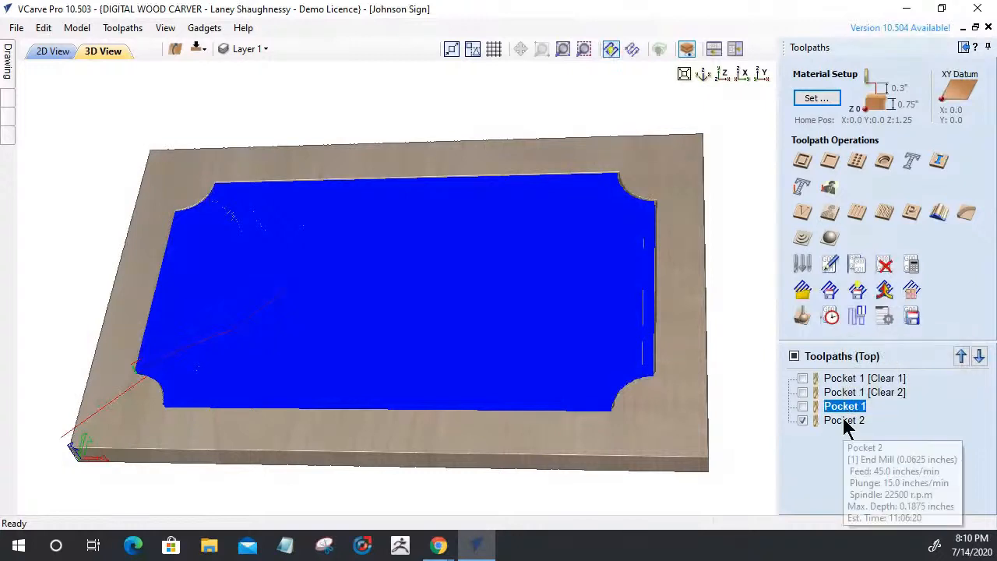
pyautogui.click(802, 419)
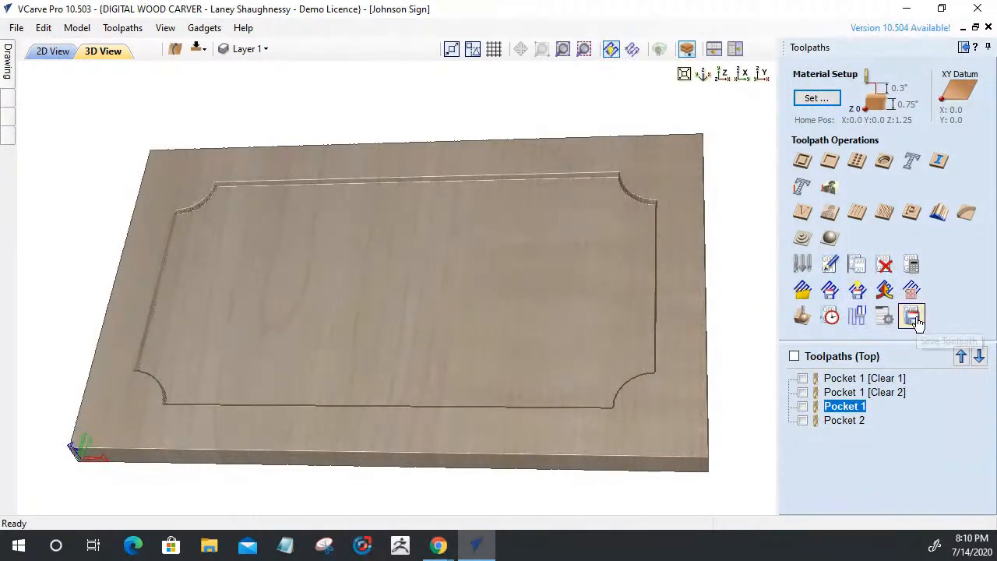
pyautogui.click(834, 423)
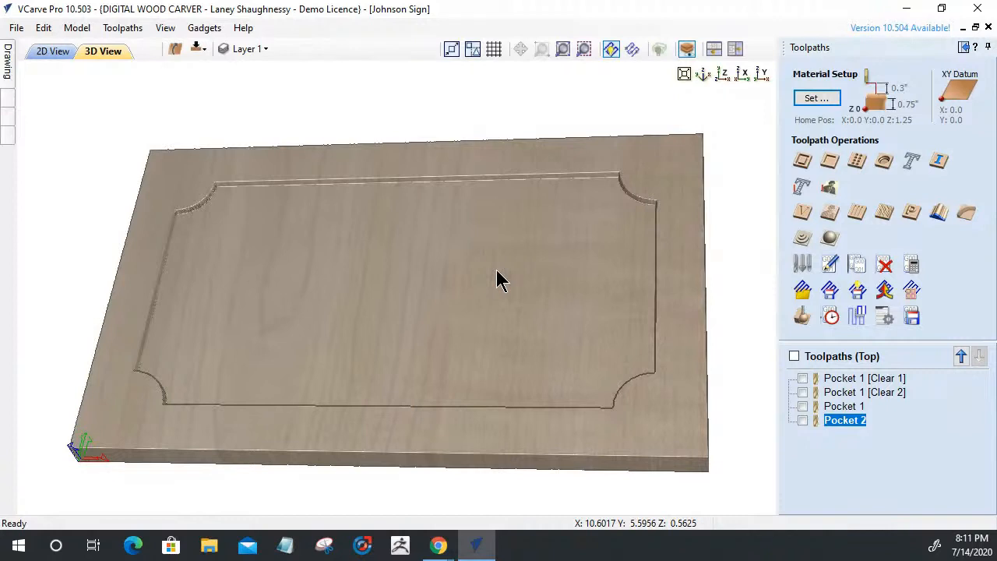
pyautogui.click(841, 380)
pyautogui.click(835, 391)
pyautogui.click(834, 406)
pyautogui.click(838, 420)
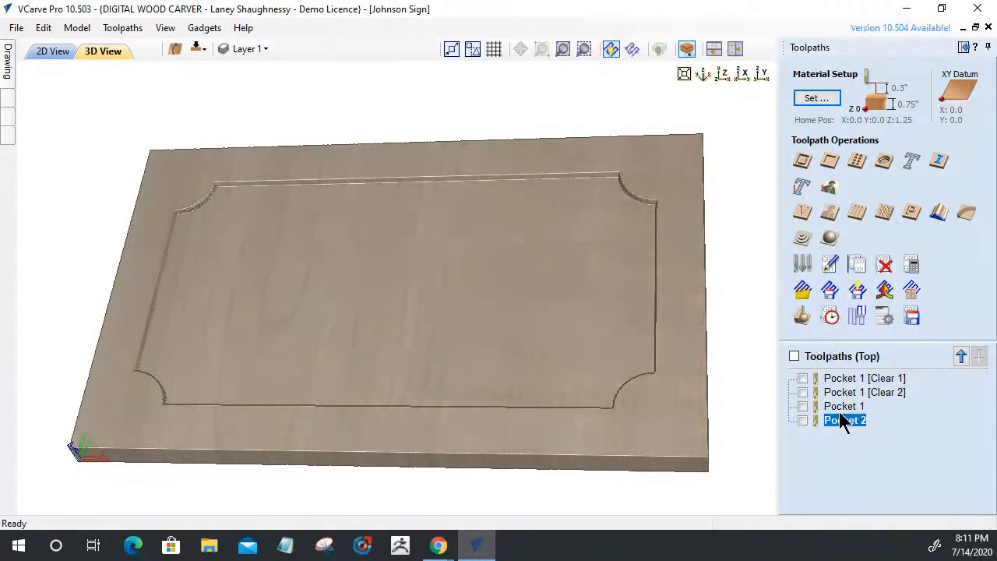
pyautogui.moveTo(841, 418)
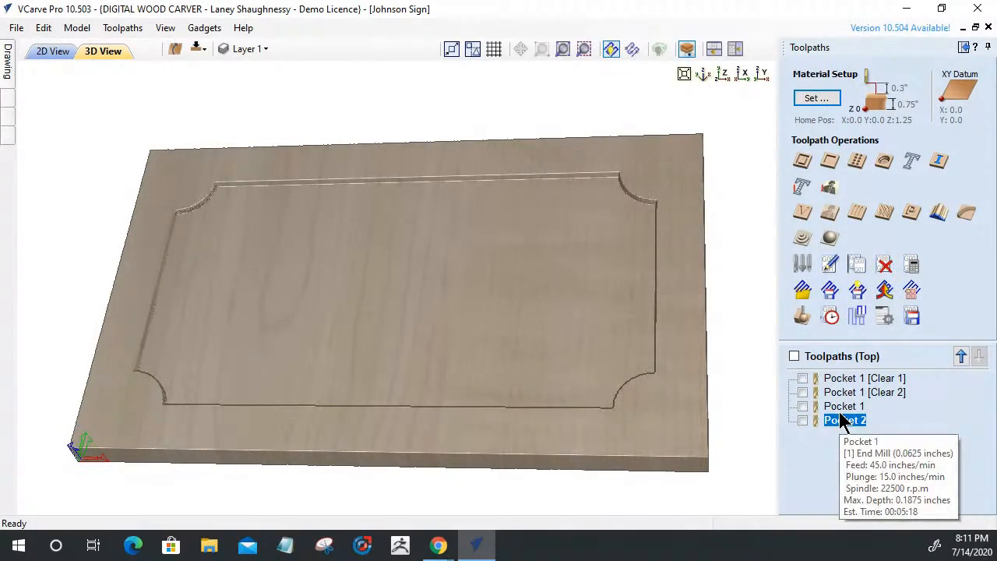
# In the 2D view, select all text and border vectors and start a V-Carve / Engraving toolpath
pyautogui.click(50, 51)
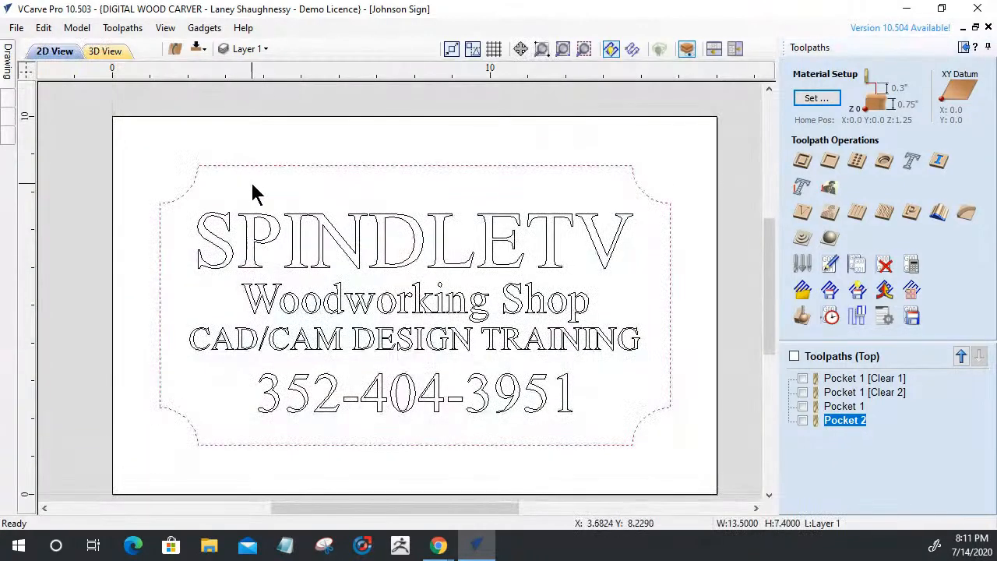
pyautogui.moveTo(140, 133); pyautogui.dragTo(689, 489)
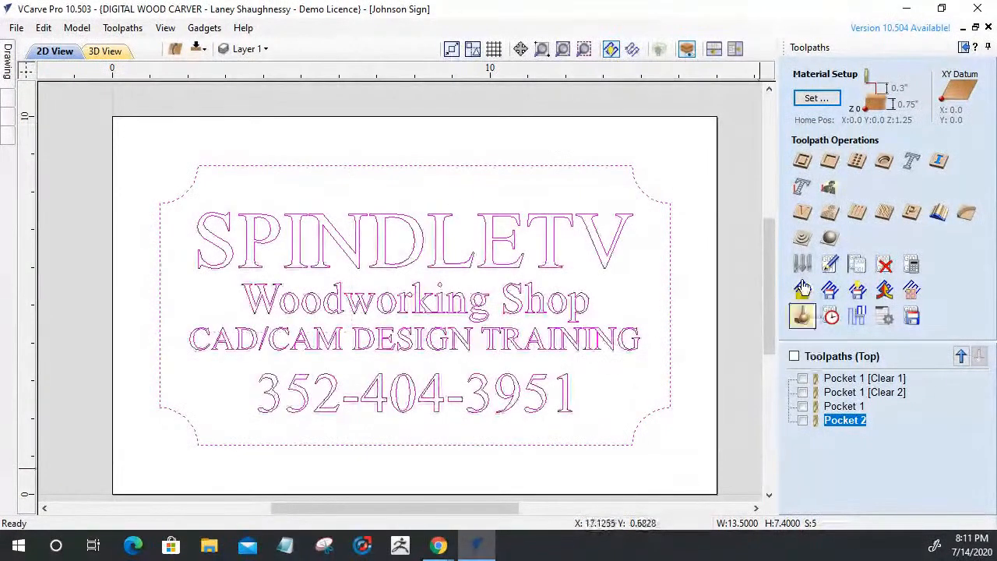
pyautogui.click(802, 213)
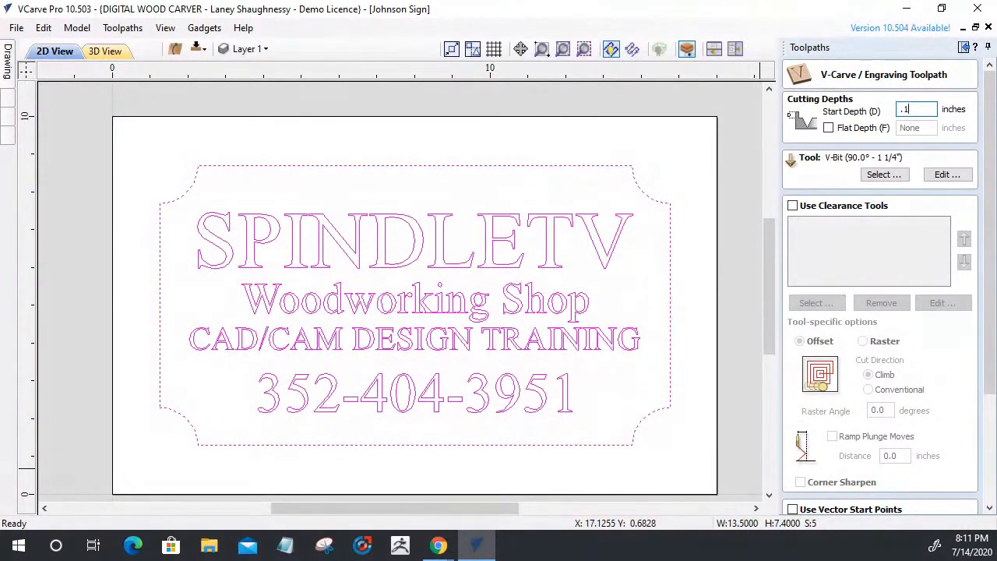
# Enter 0.1875 inches as the V-carve's start depth
pyautogui.write('5')
# Choose V-Bit_0.25_Imported_Imported from the V-Bits group as the carving tool
pyautogui.click(883, 175)
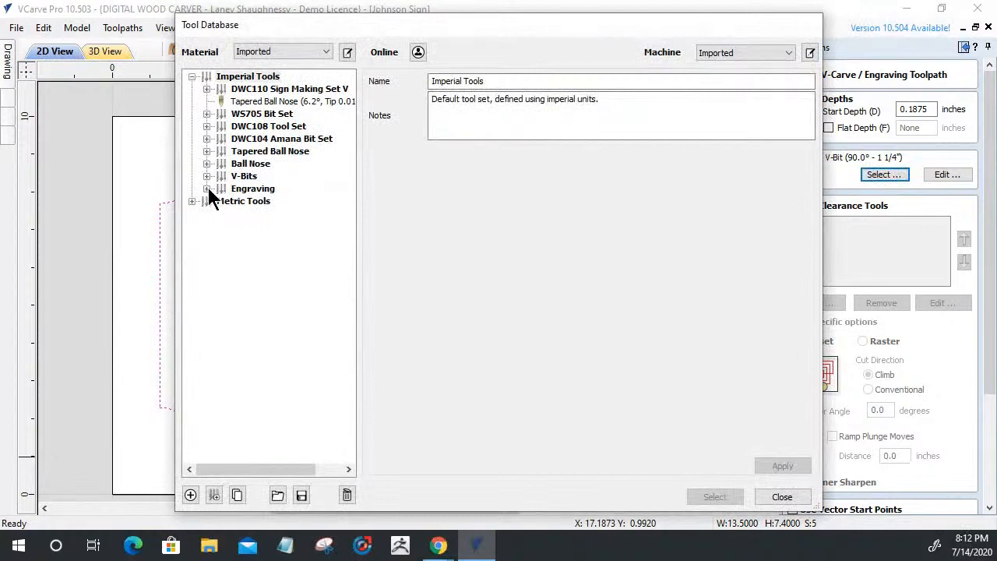
pyautogui.click(206, 176)
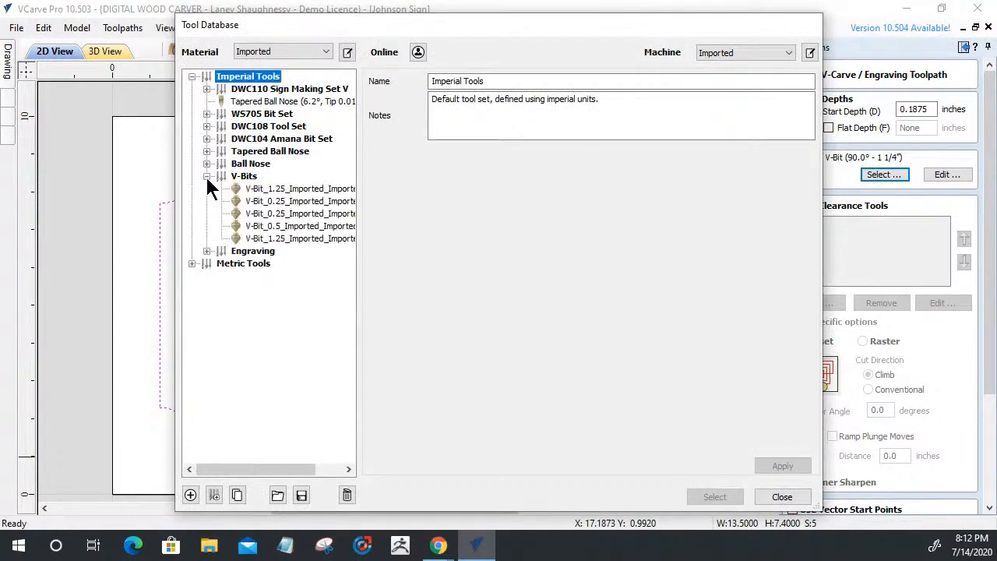
pyautogui.click(279, 217)
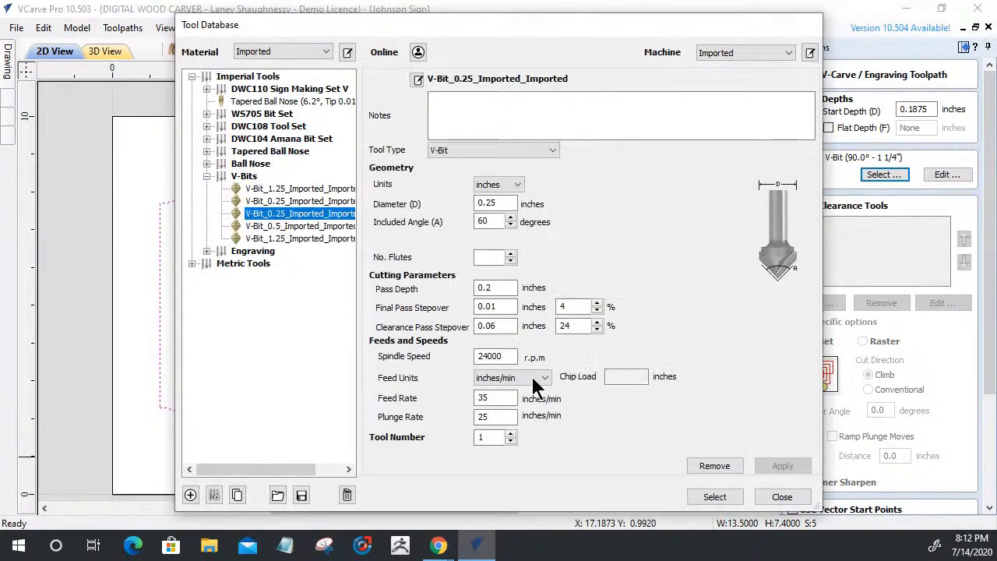
pyautogui.click(714, 497)
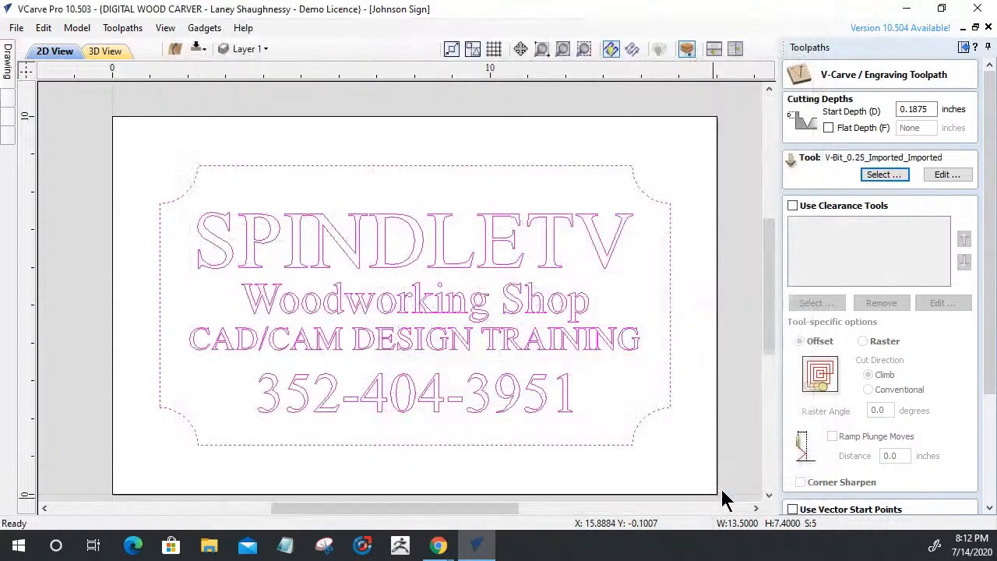
# Enable clearance tools and add the 0.5-inch end mill as the first
pyautogui.click(792, 206)
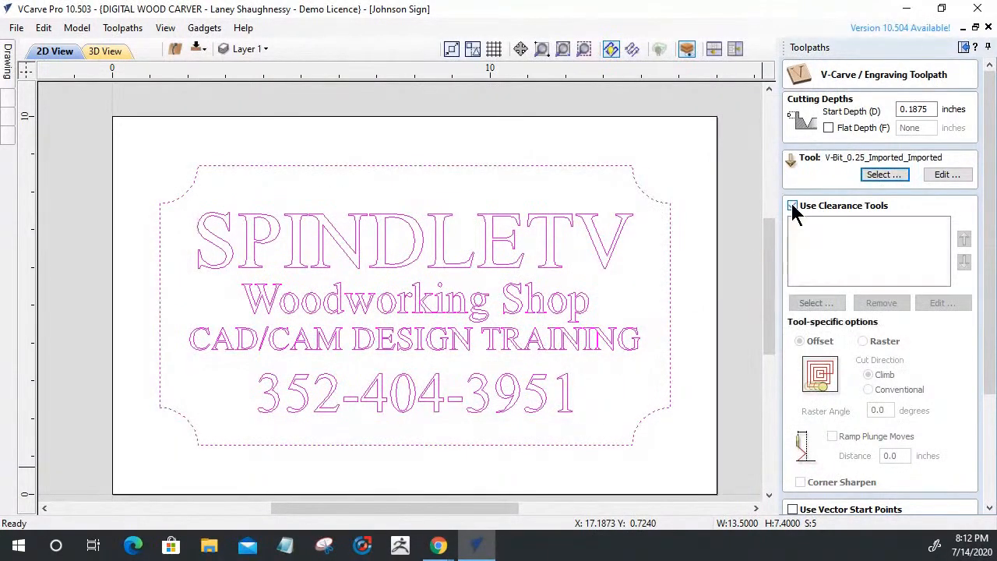
pyautogui.click(805, 305)
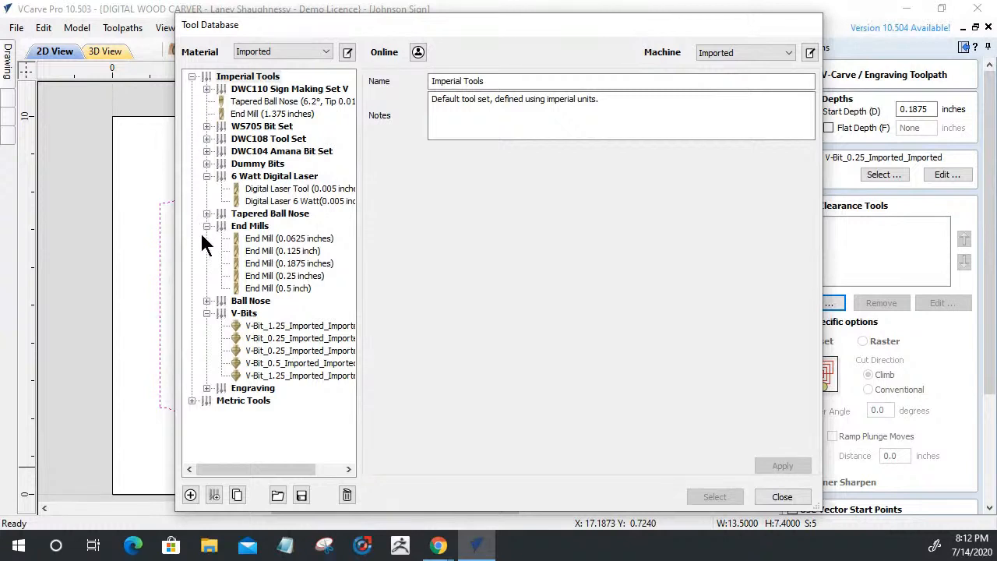
pyautogui.click(262, 291)
pyautogui.click(713, 496)
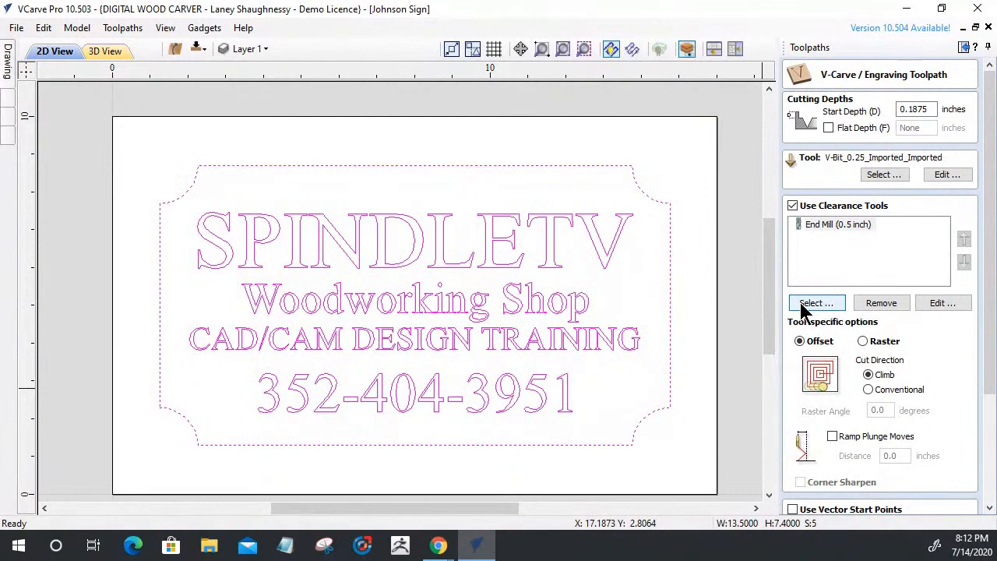
# Add the 0.125-inch end mill as the second clearance tool
pyautogui.click(802, 305)
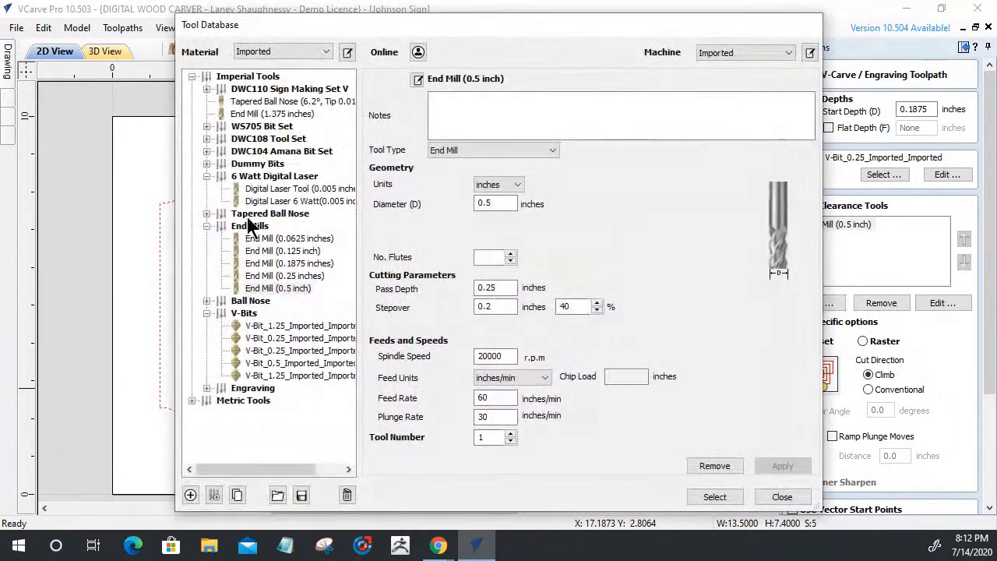
pyautogui.click(255, 251)
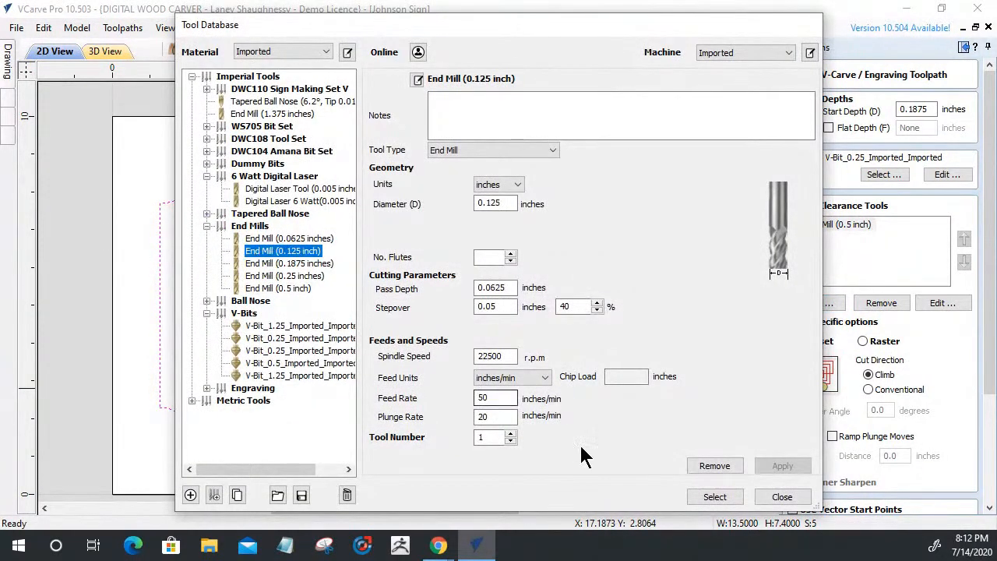
pyautogui.click(697, 495)
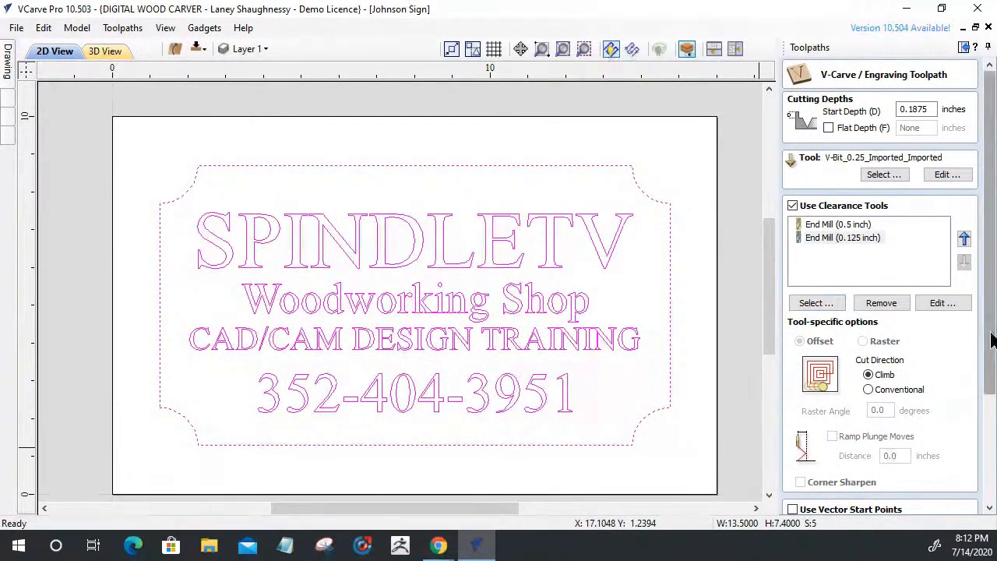
pyautogui.moveTo(990, 340); pyautogui.dragTo(990, 405)
# After the cut-through warning, limit the V-carve to a 0.125-inch flat depth
pyautogui.click(798, 505)
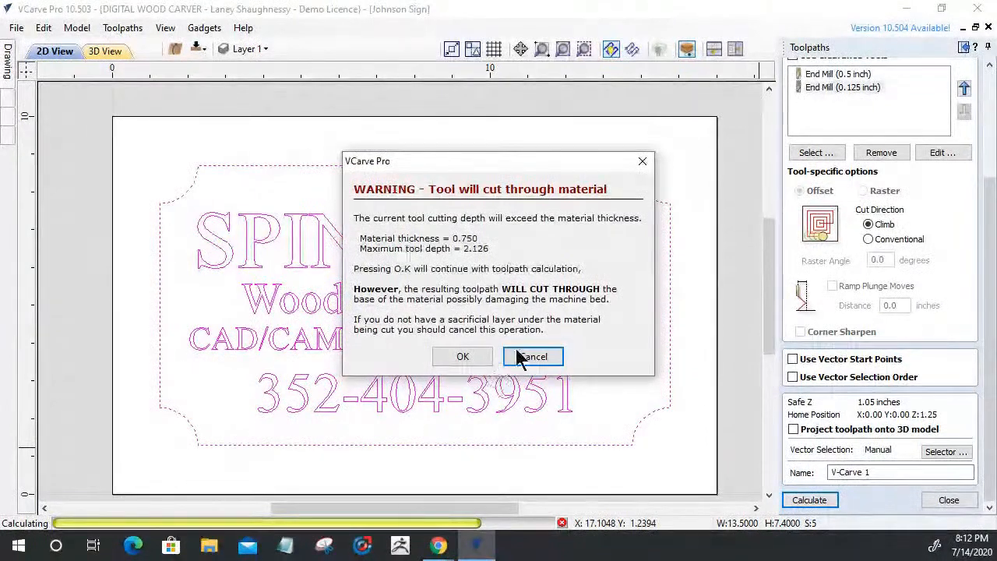
pyautogui.click(537, 357)
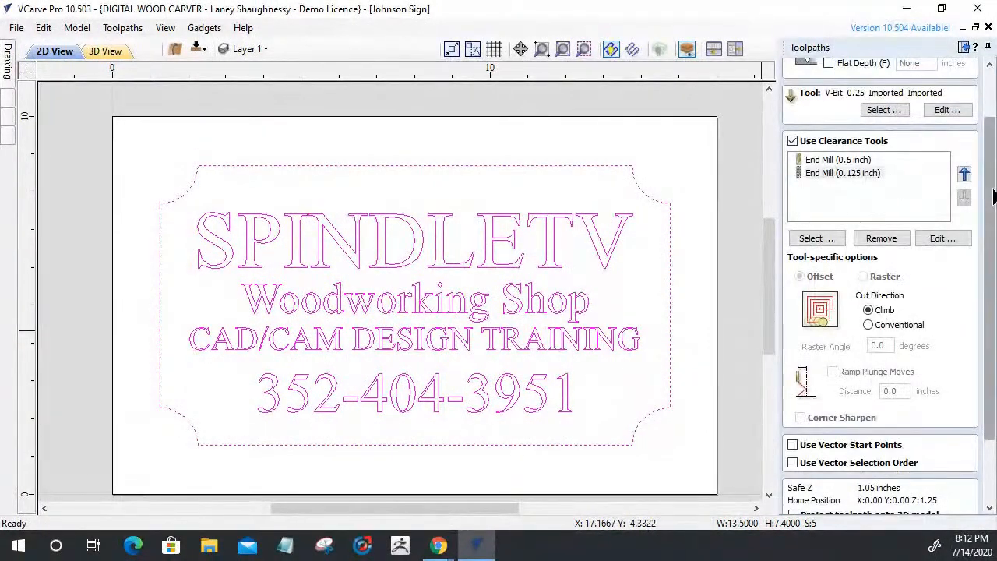
pyautogui.click(828, 126)
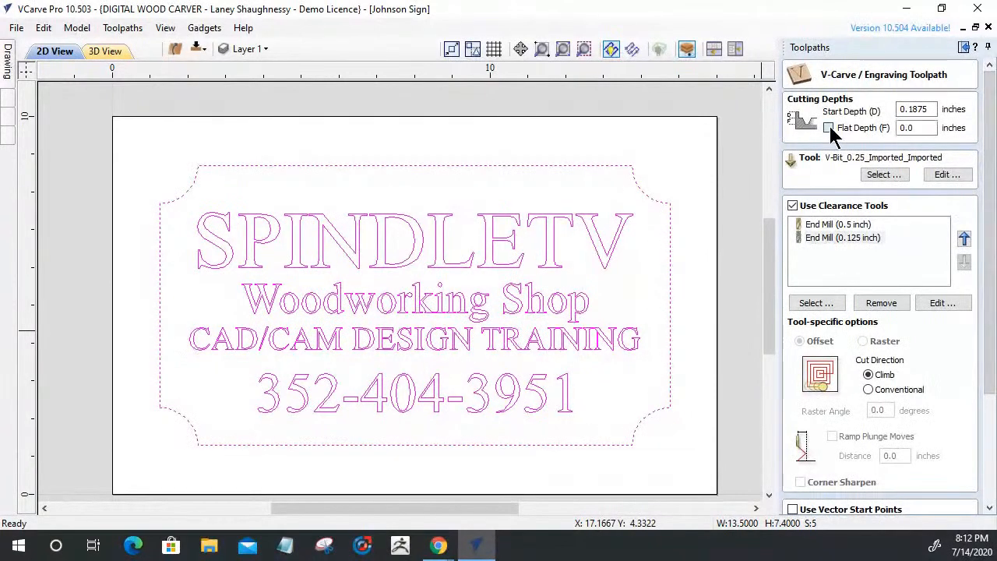
pyautogui.click(931, 109)
pyautogui.moveTo(900, 109); pyautogui.dragTo(836, 131)
pyautogui.write('.125')
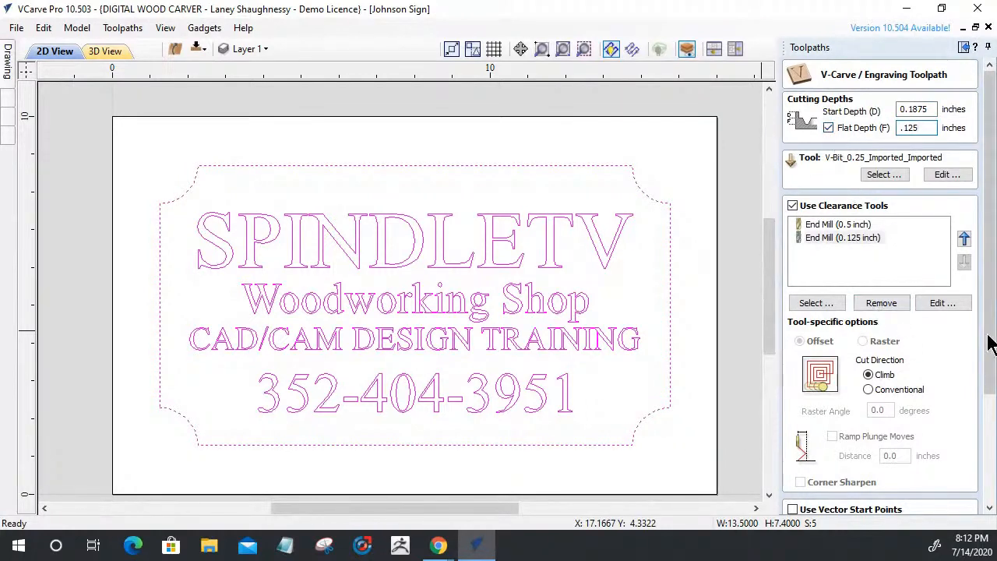
pyautogui.scroll(-3, 986, 334)
# Calculate the V-carve toolpath along with its clearing passes
pyautogui.click(819, 505)
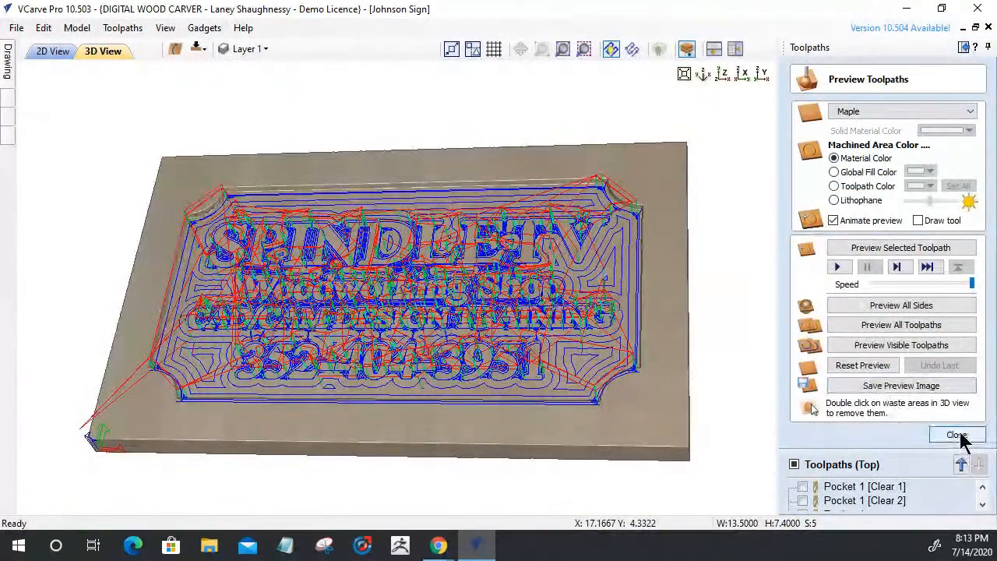
pyautogui.doubleClick(825, 465)
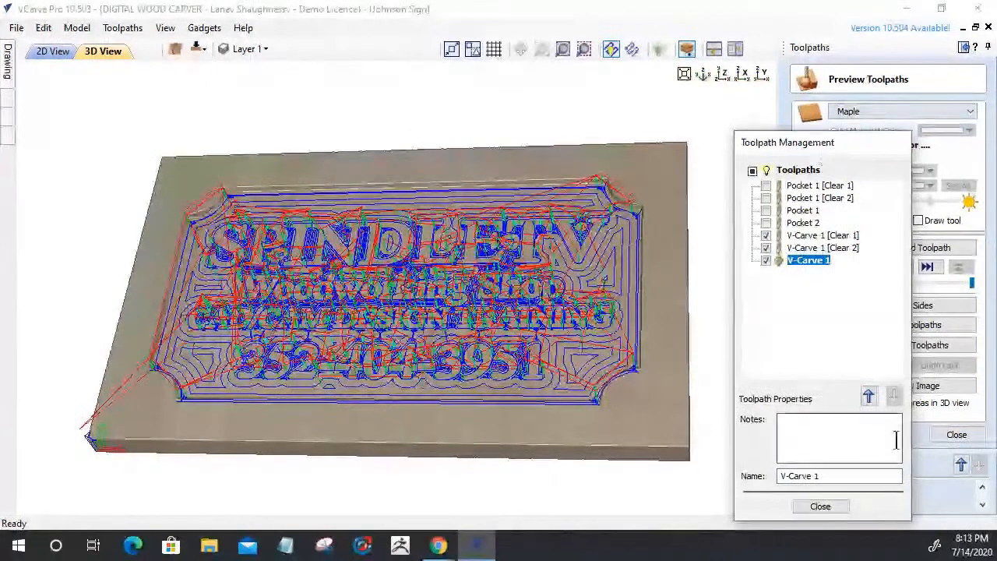
pyautogui.click(821, 506)
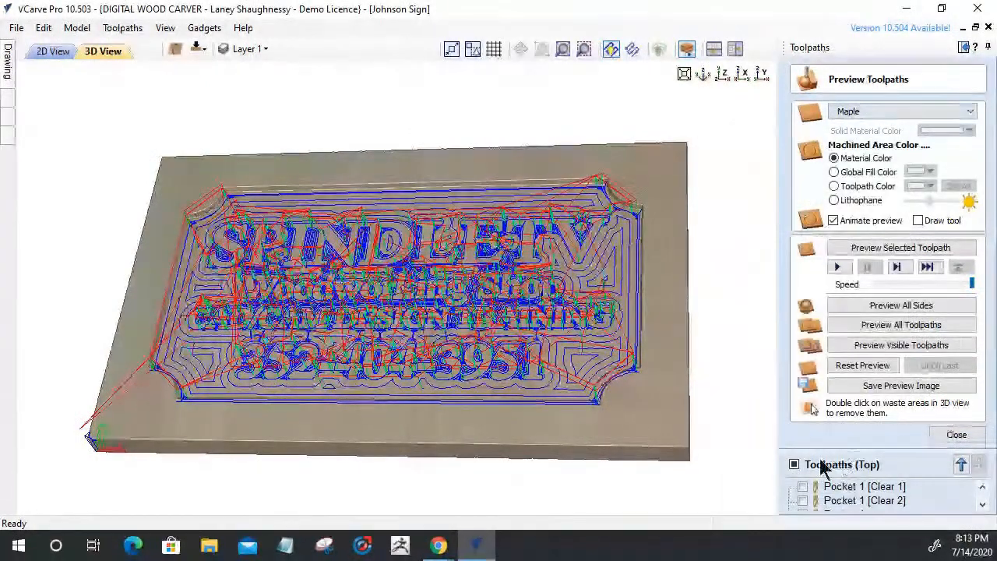
# Hide V-Carve 1 and its Clear 2 pass, then simulate only V-Carve 1 [Clear 1]
pyautogui.doubleClick(868, 467)
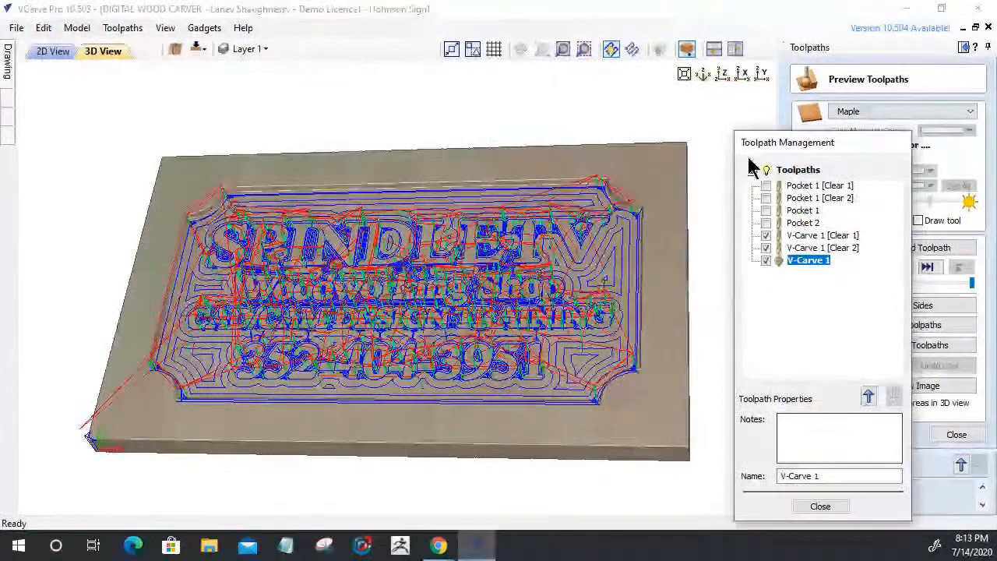
pyautogui.moveTo(829, 148); pyautogui.dragTo(693, 56)
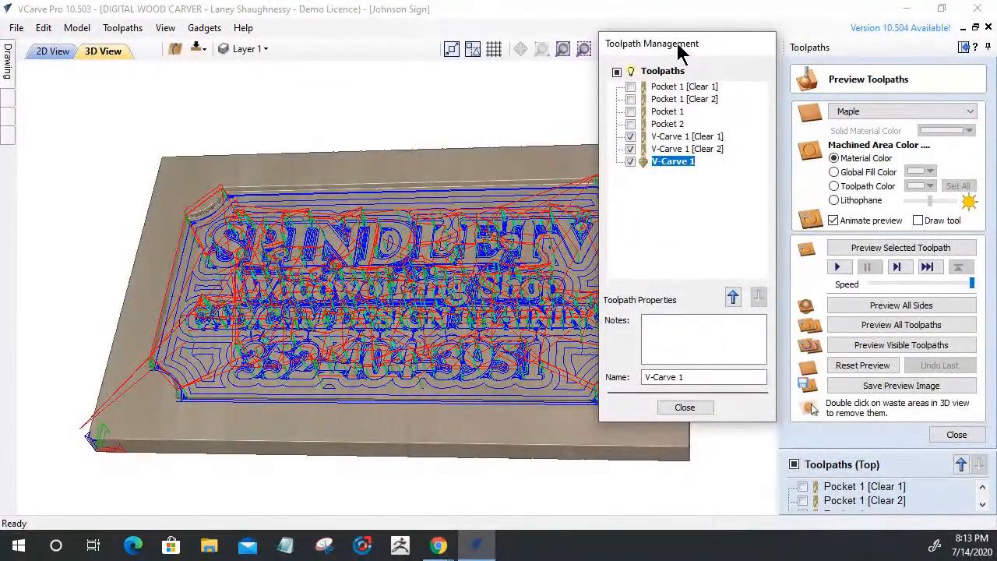
pyautogui.click(629, 150)
pyautogui.click(630, 162)
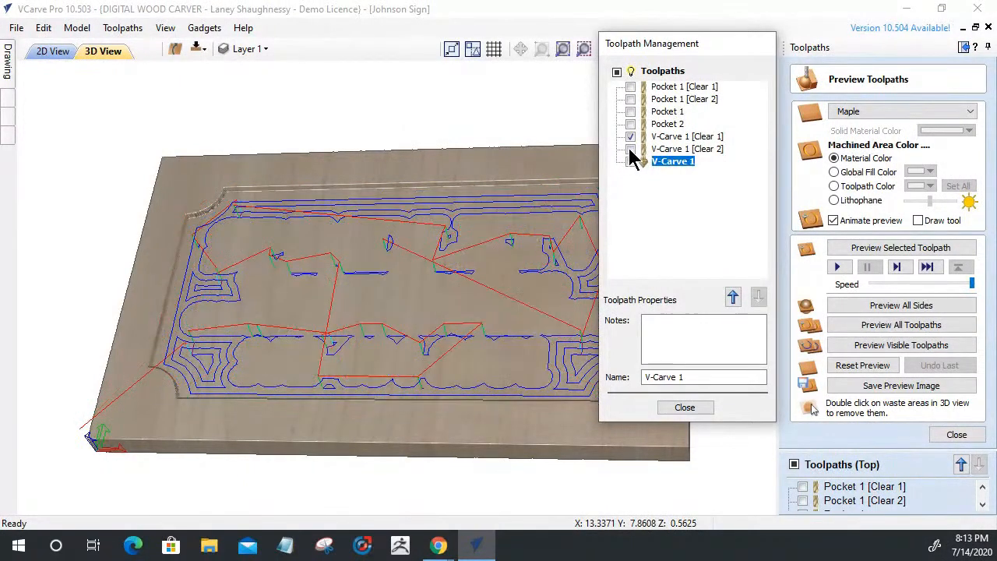
pyautogui.click(674, 137)
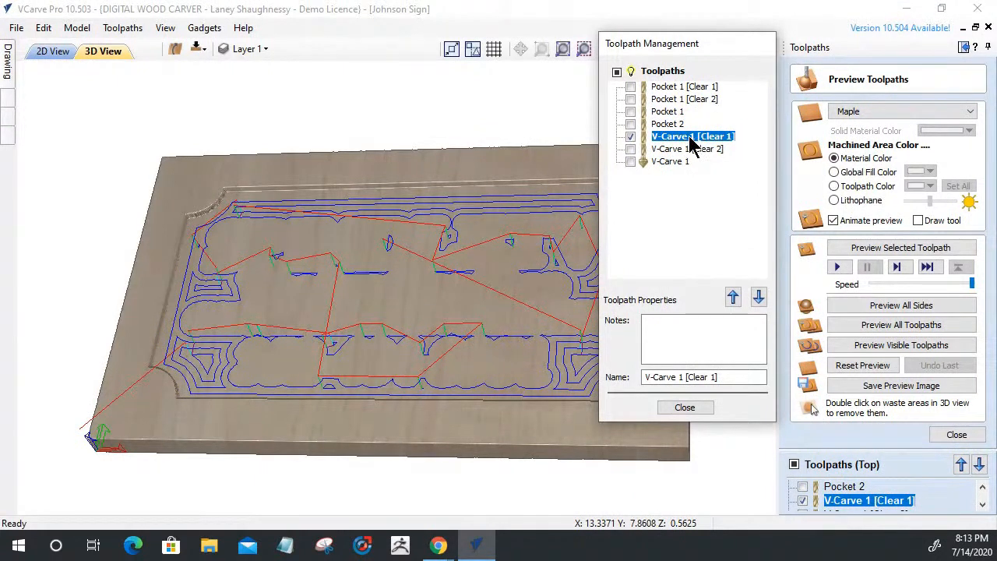
pyautogui.click(868, 348)
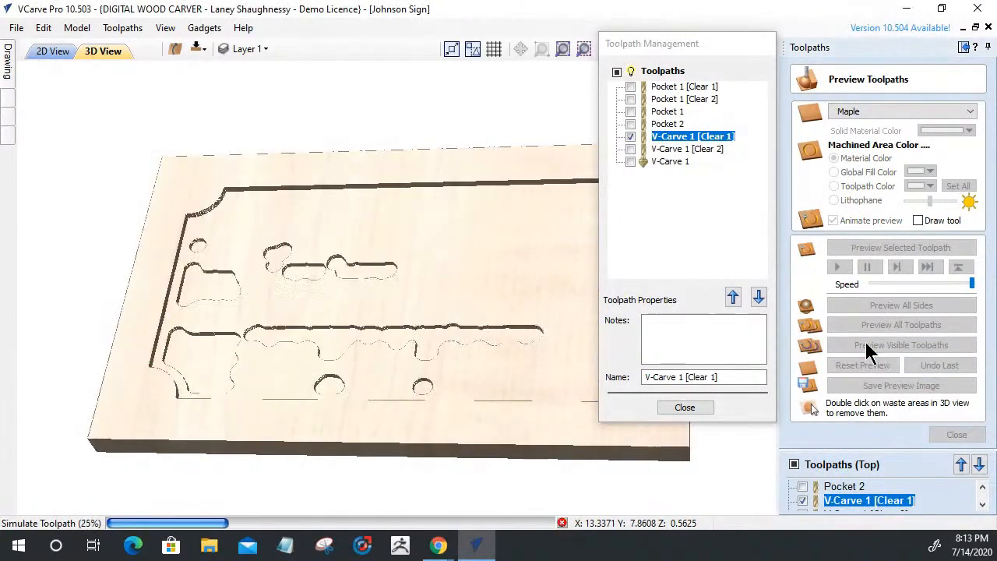
pyautogui.moveTo(698, 41); pyautogui.dragTo(825, 67)
pyautogui.moveTo(745, 74); pyautogui.dragTo(923, 60)
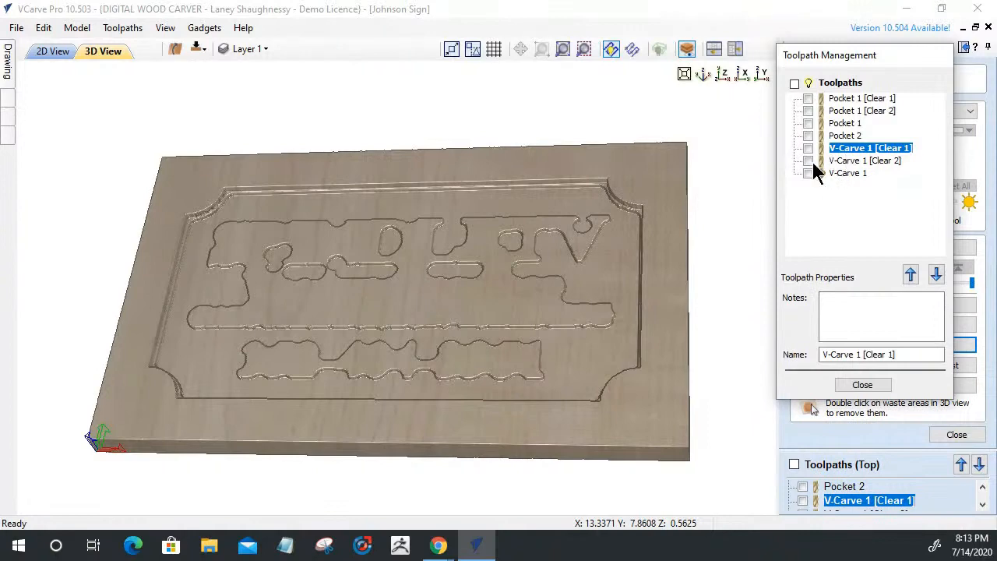
# Simulate the V-Carve 1 [Clear 2] and final V-Carve 1 lettering toolpaths
pyautogui.click(837, 161)
pyautogui.click(966, 249)
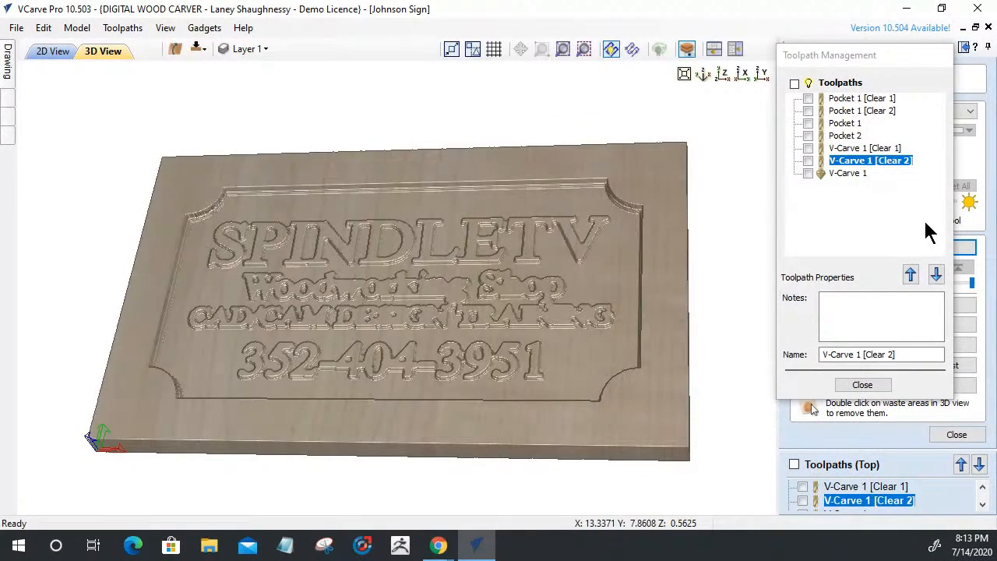
pyautogui.click(849, 173)
pyautogui.click(970, 257)
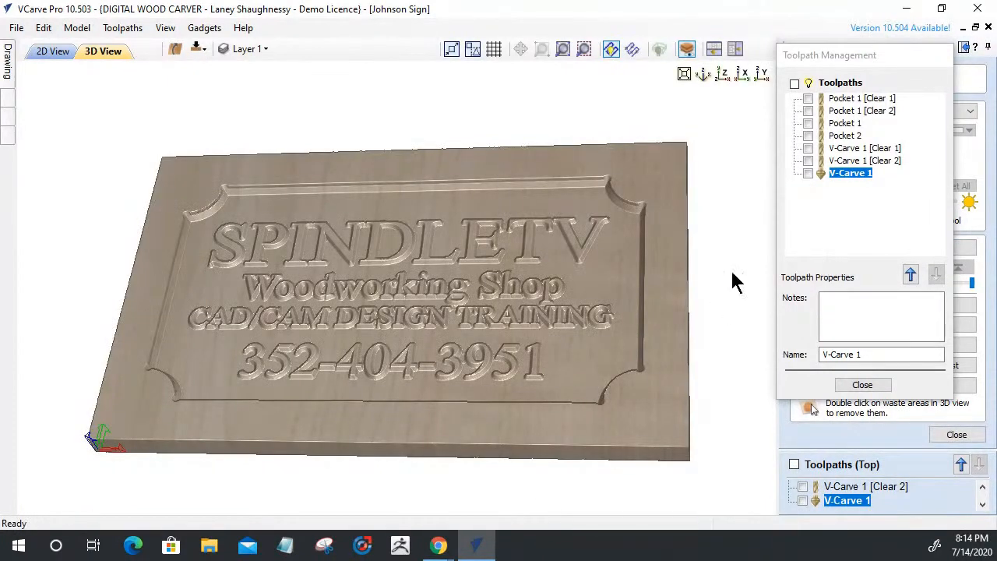
pyautogui.moveTo(536, 383); pyautogui.dragTo(572, 402)
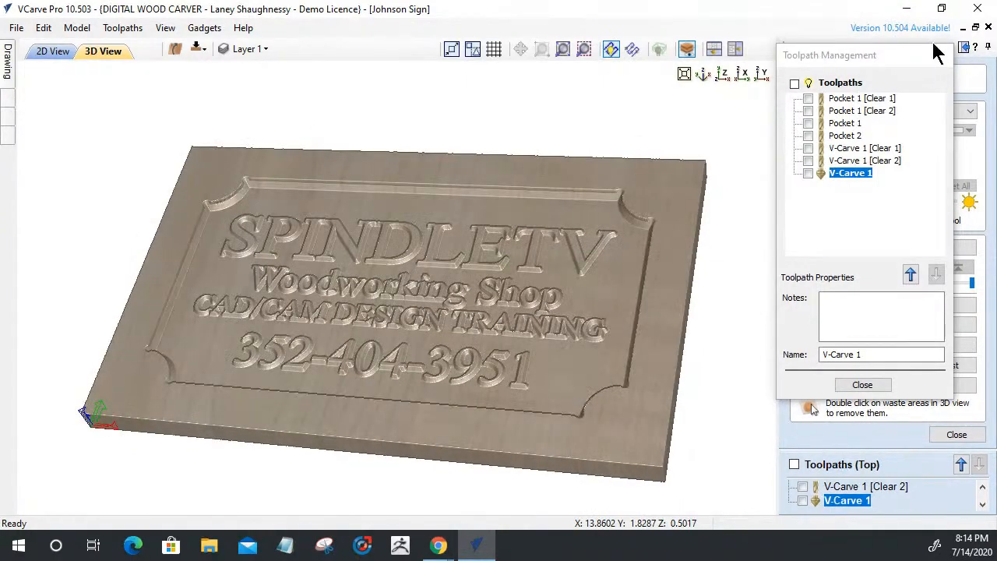
# Show Pocket 1 [Clear 1] alongside V-Carve 1 [Clear 1] and close the preview panels
pyautogui.click(860, 383)
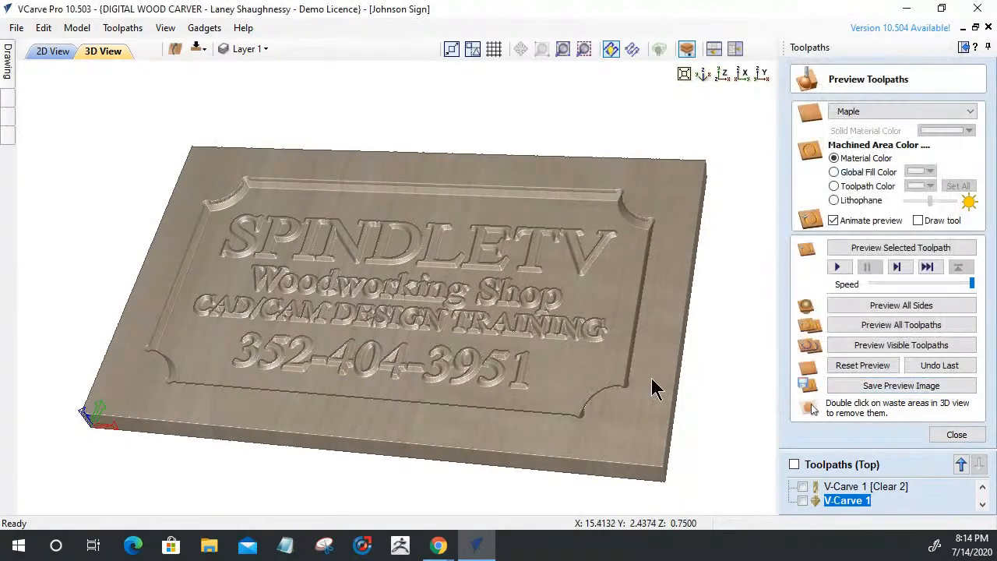
pyautogui.click(841, 466)
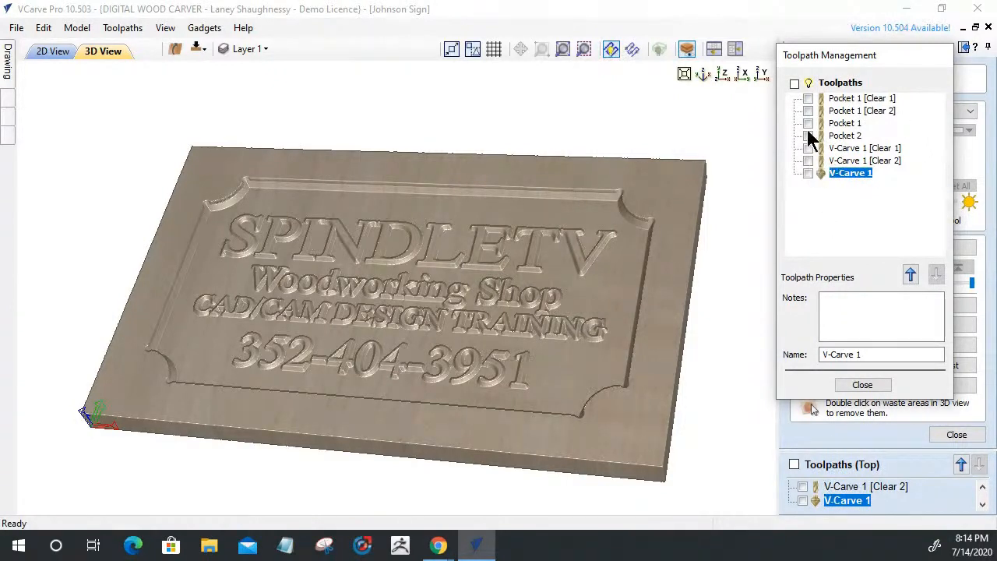
pyautogui.click(807, 99)
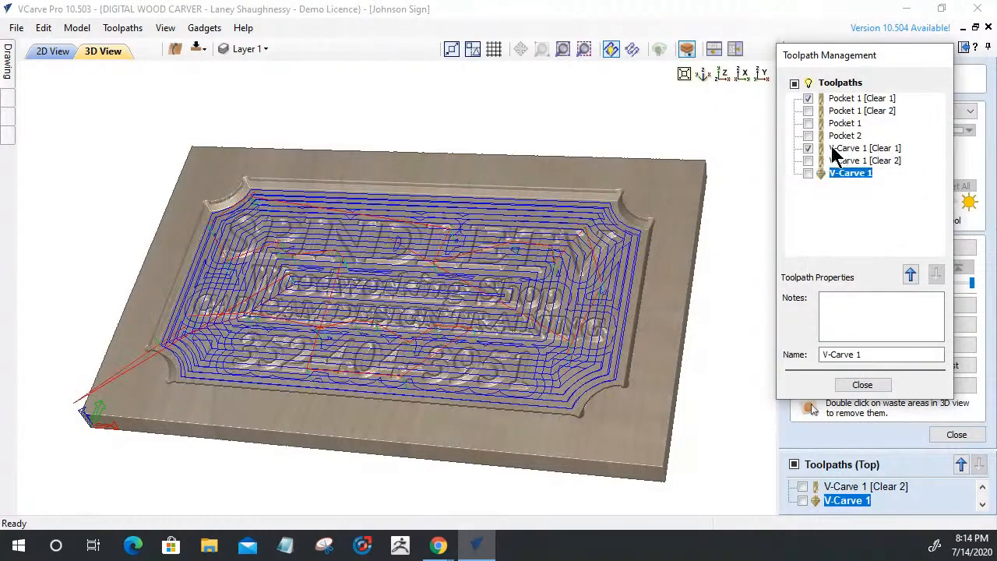
pyautogui.moveTo(842, 156)
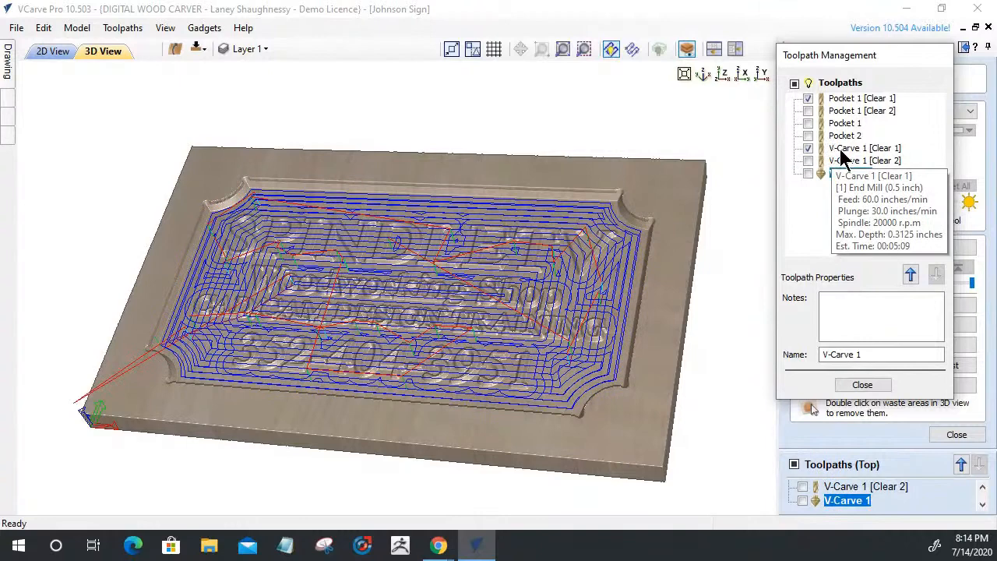
pyautogui.click(862, 385)
pyautogui.click(957, 434)
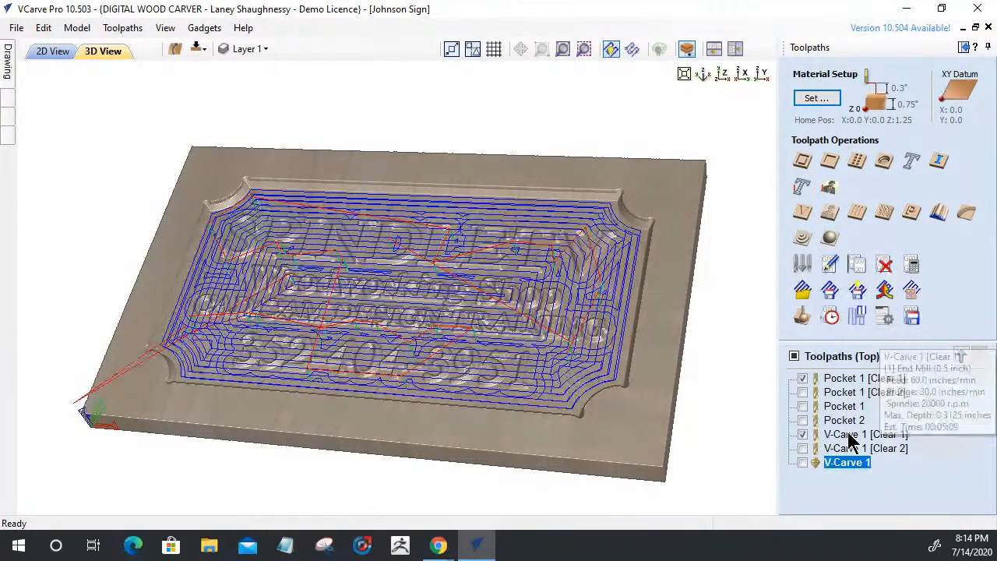
# Group the visible Clear 1 toolpaths and rename the group '.5 Clearing Pass'
pyautogui.rightClick(852, 437)
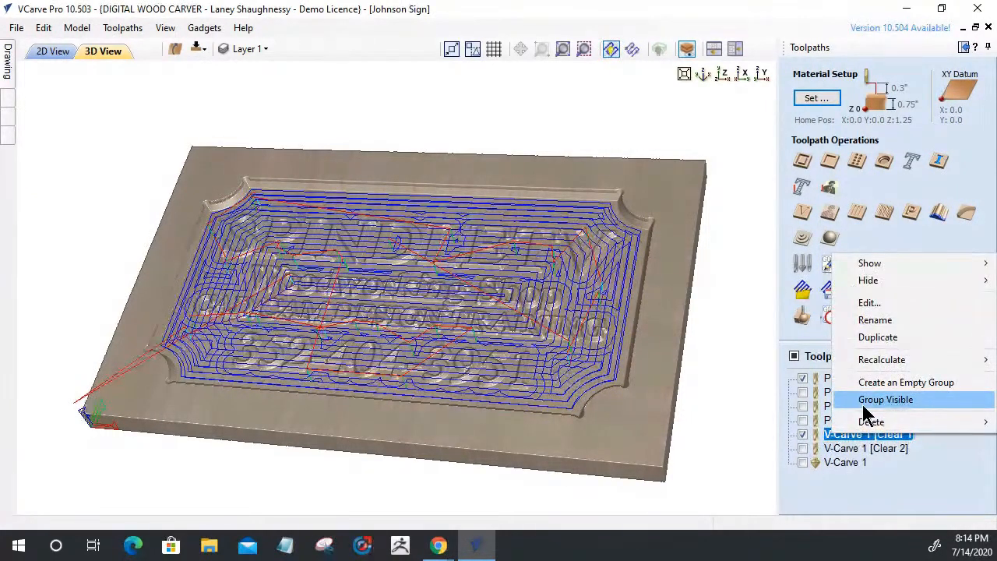
pyautogui.click(886, 400)
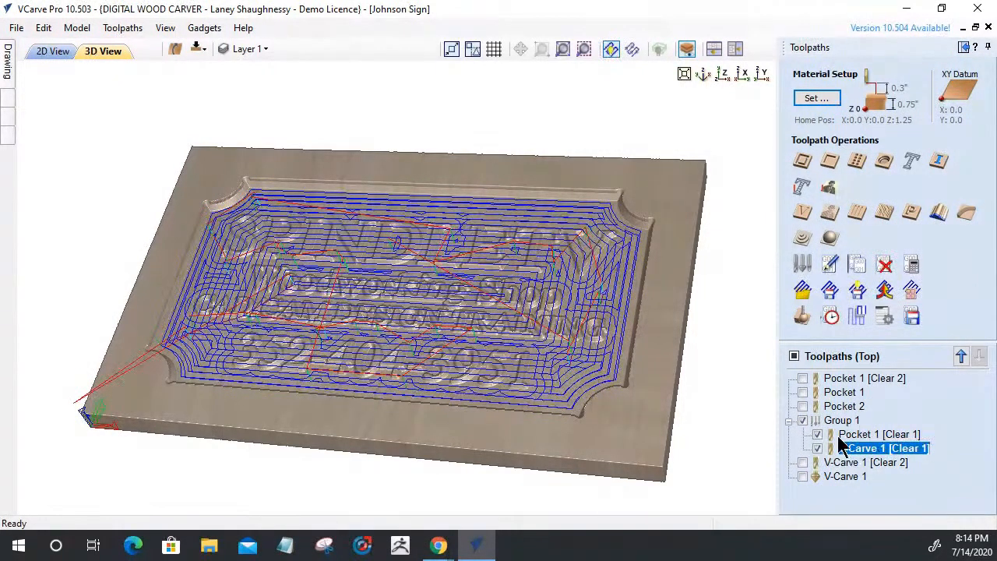
pyautogui.click(833, 423)
pyautogui.rightClick(838, 424)
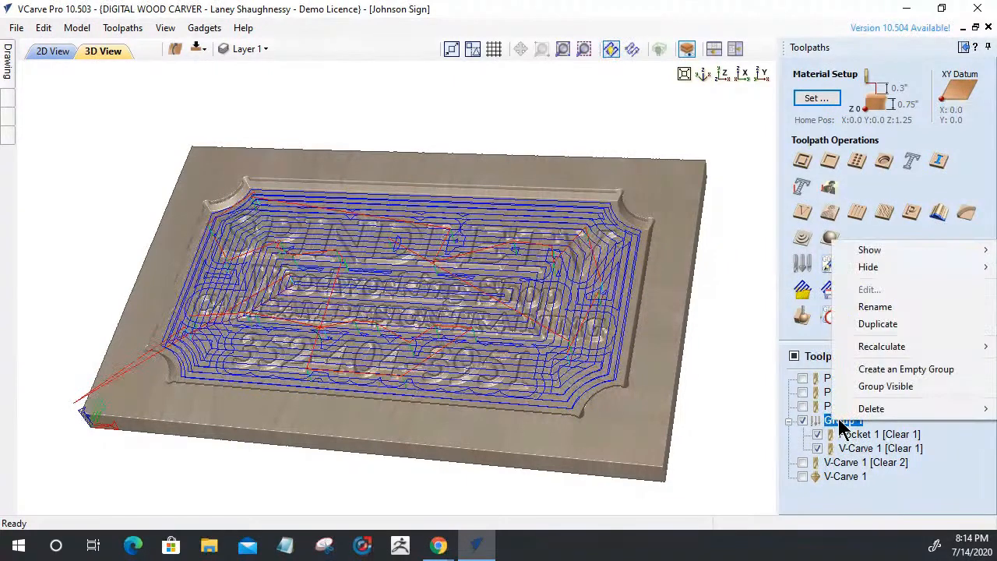
pyautogui.click(874, 306)
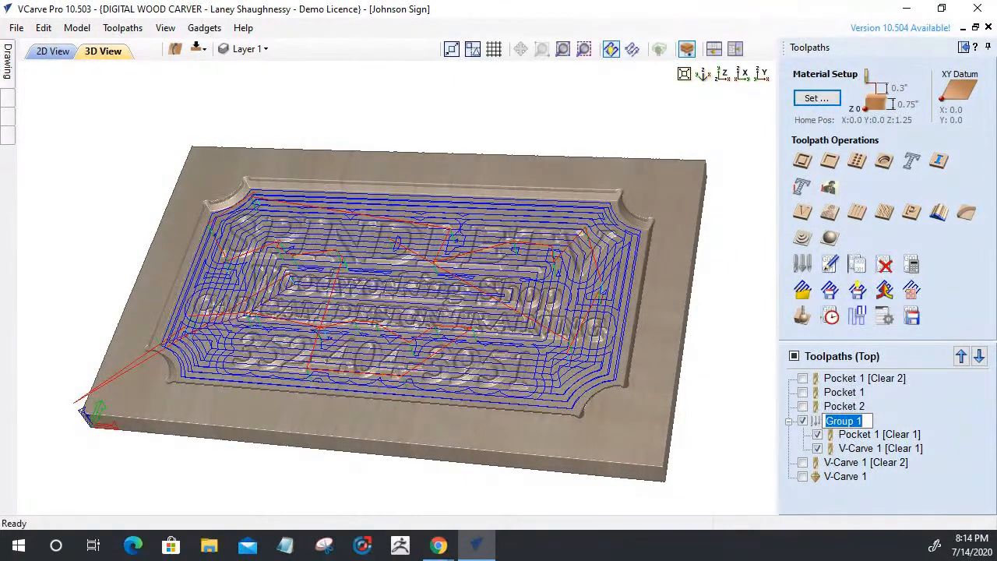
pyautogui.write('.5')
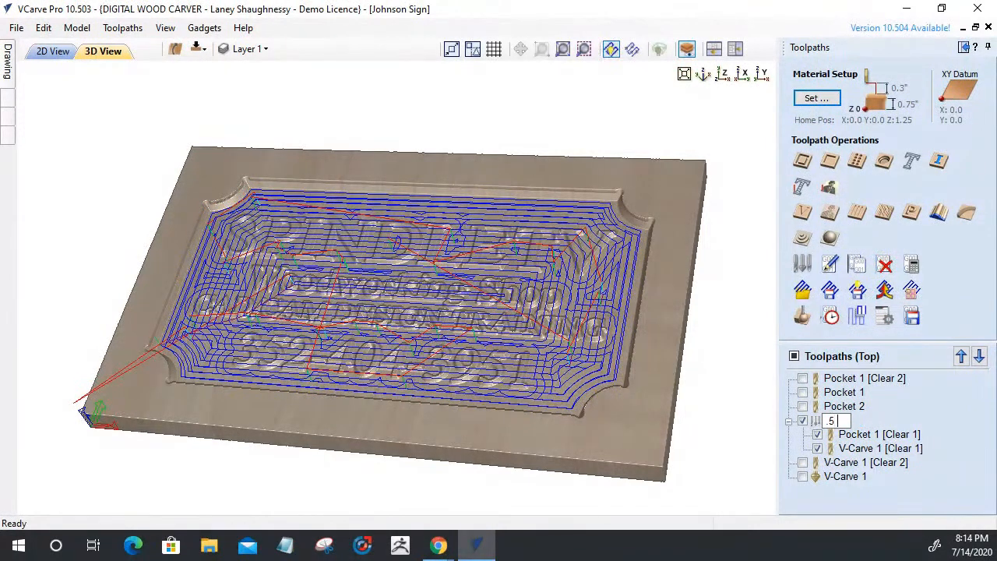
pyautogui.write(' Clearing Pass')
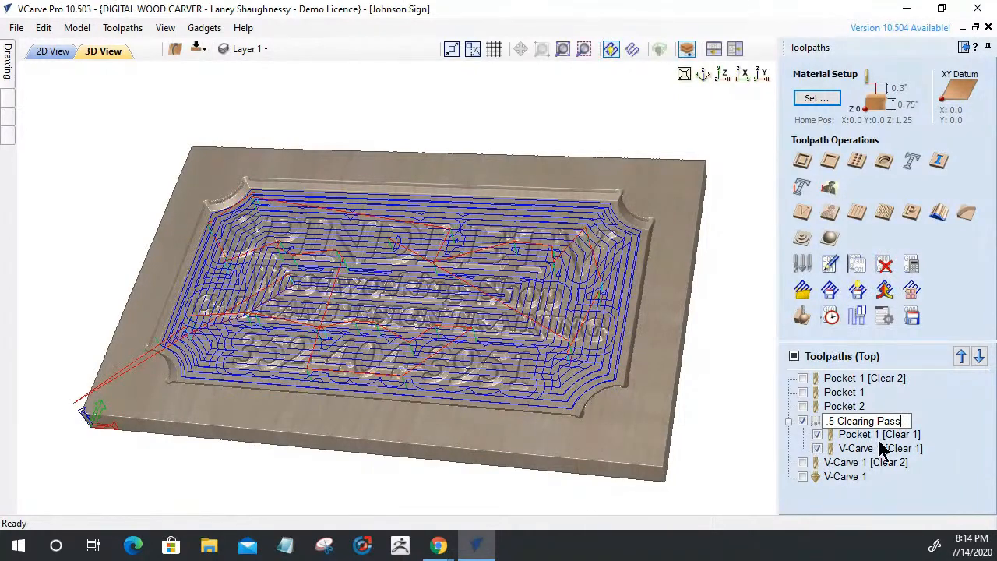
pyautogui.press('Return')
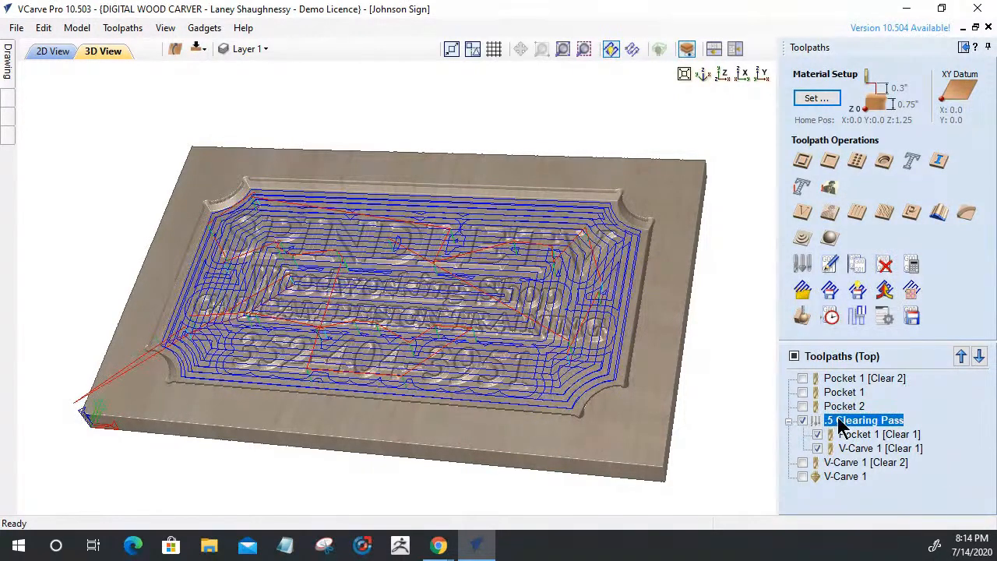
# Move '.5 Clearing Pass' to the top of the list and show V-Carve 1 [Clear 2]
pyautogui.click(961, 357)
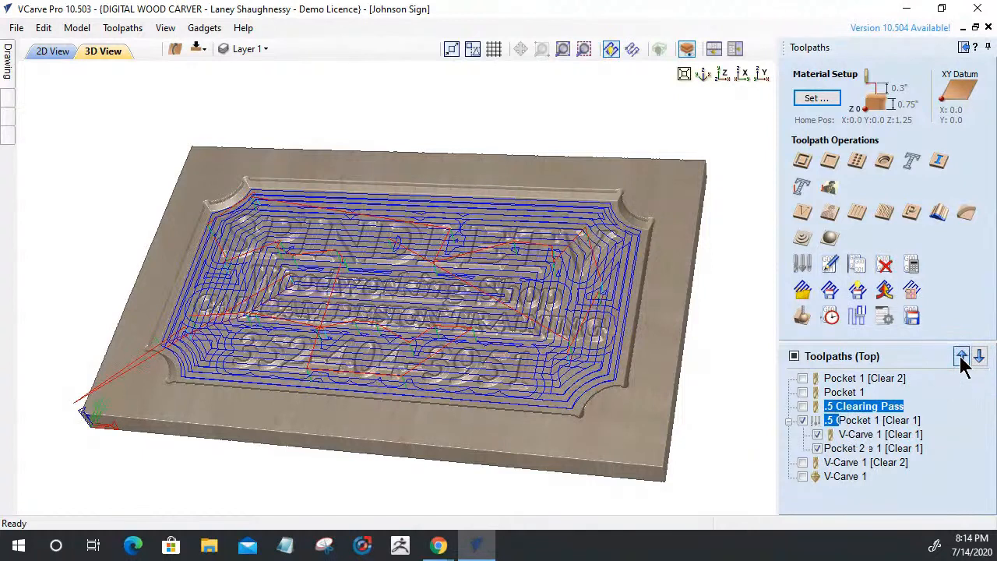
pyautogui.click(961, 356)
pyautogui.click(961, 356)
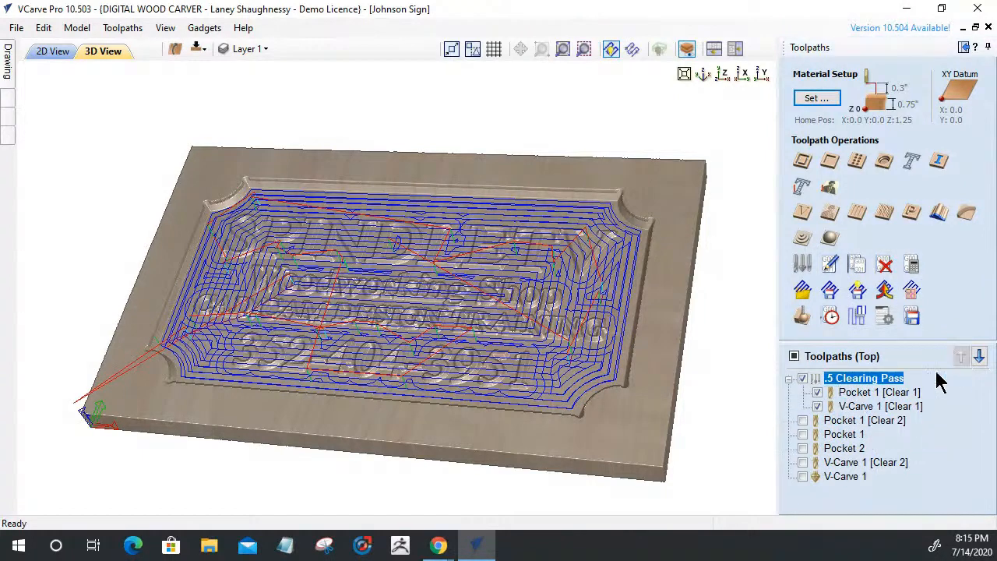
pyautogui.click(828, 423)
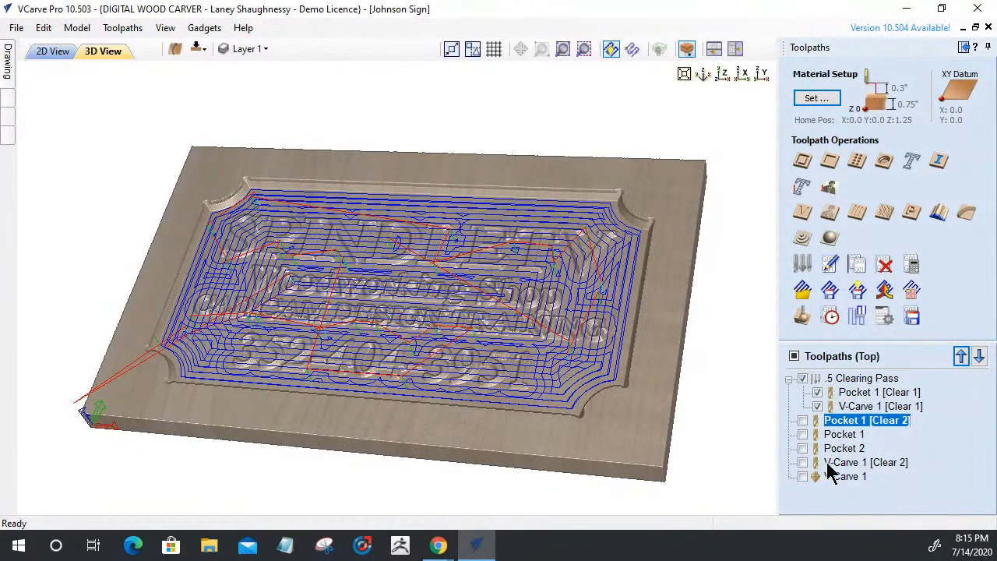
pyautogui.click(827, 463)
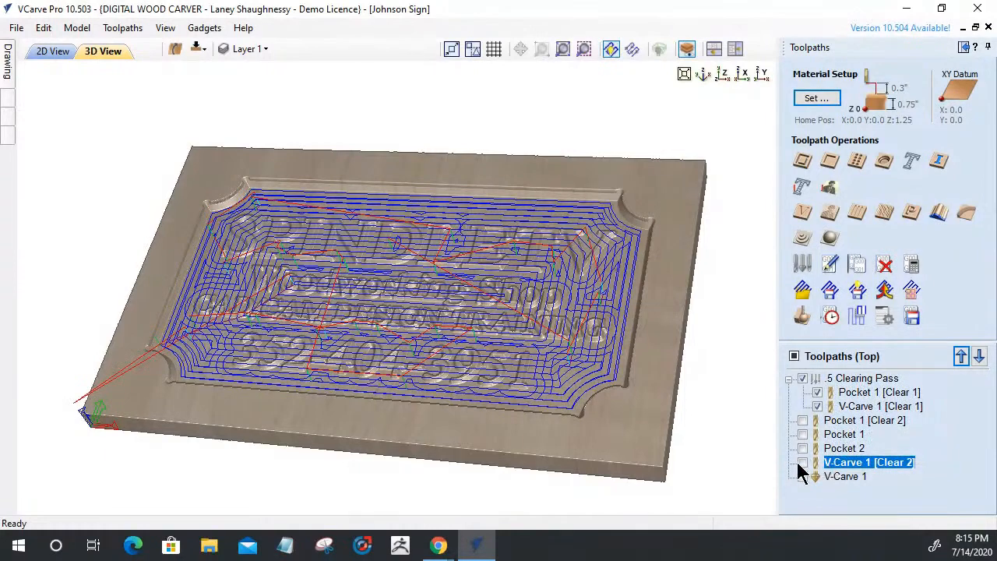
pyautogui.click(802, 462)
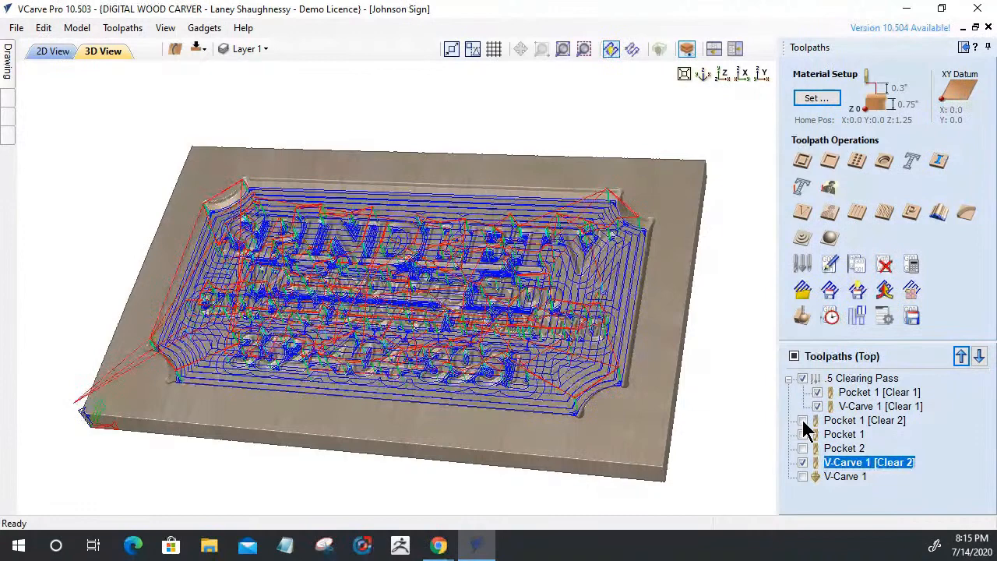
# Show Pocket 1 [Clear 2], hide the V-Carve 1 clears, and group the visible Pocket 1 clearing toolpaths
pyautogui.click(802, 420)
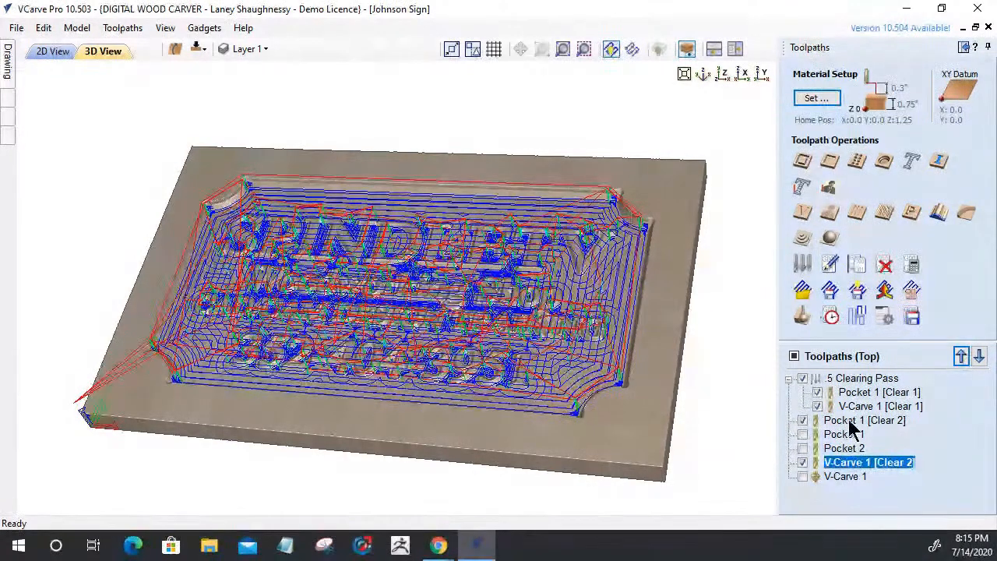
pyautogui.rightClick(852, 424)
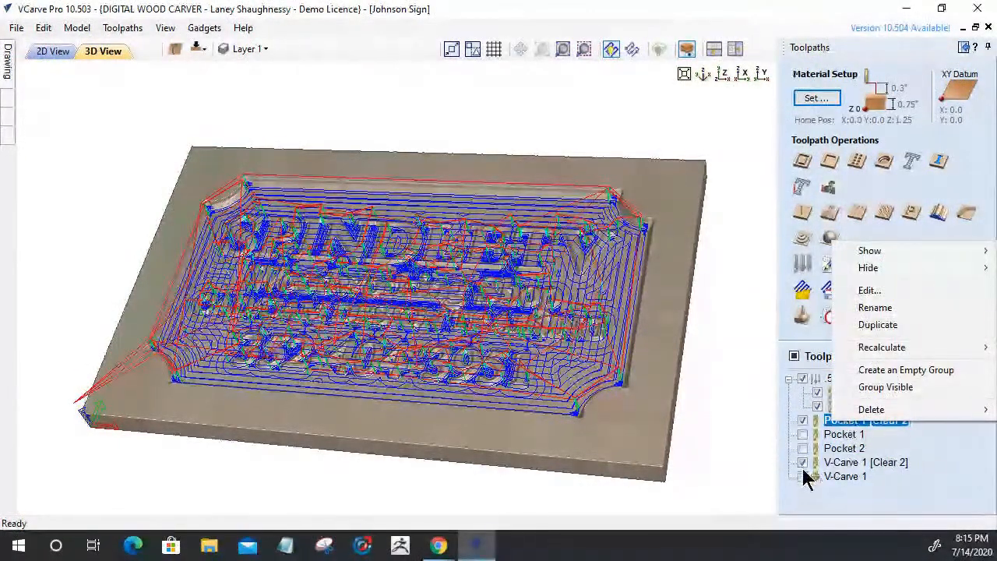
pyautogui.moveTo(873, 410)
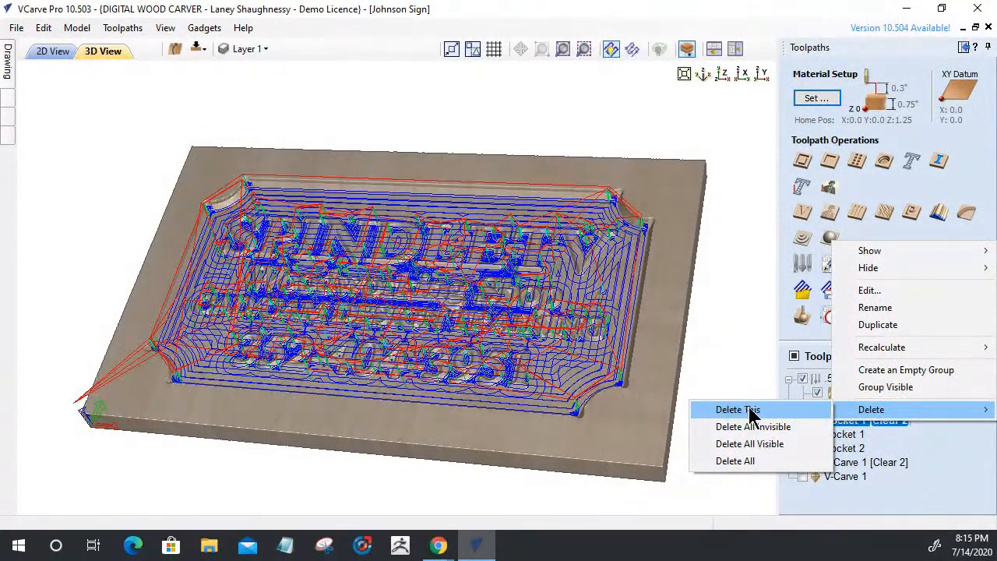
pyautogui.click(873, 386)
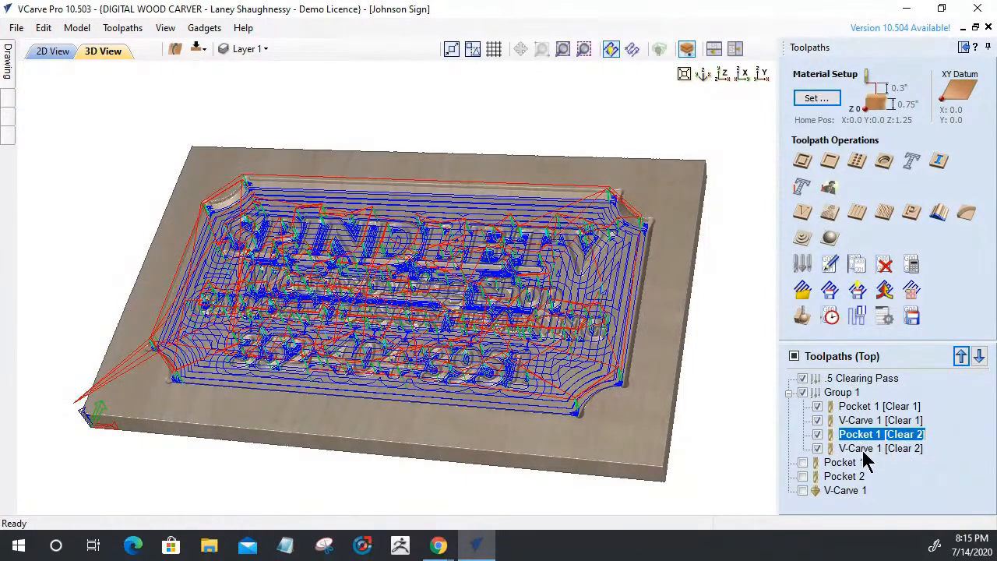
pyautogui.moveTo(865, 455)
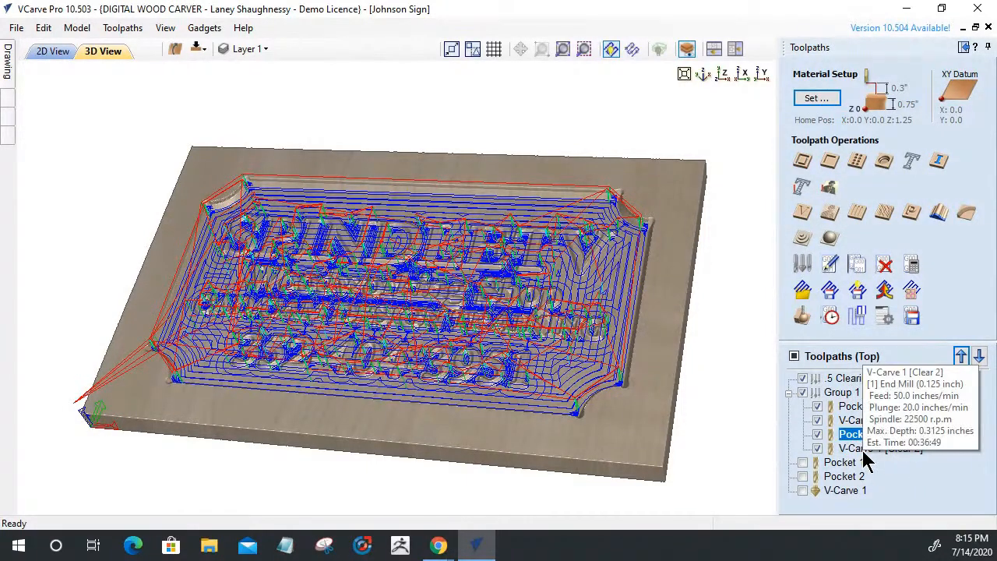
pyautogui.rightClick(847, 395)
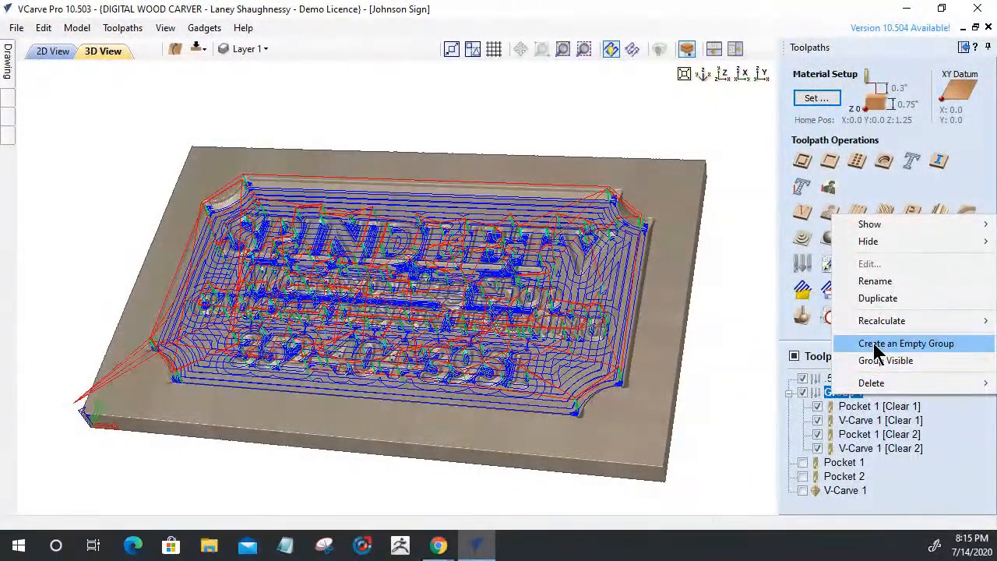
pyautogui.moveTo(877, 389)
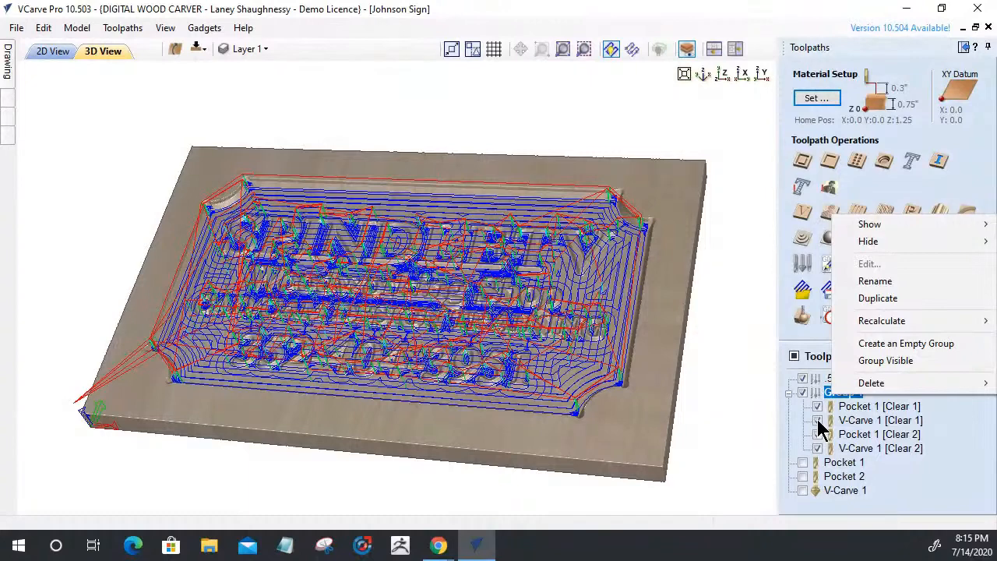
pyautogui.click(817, 420)
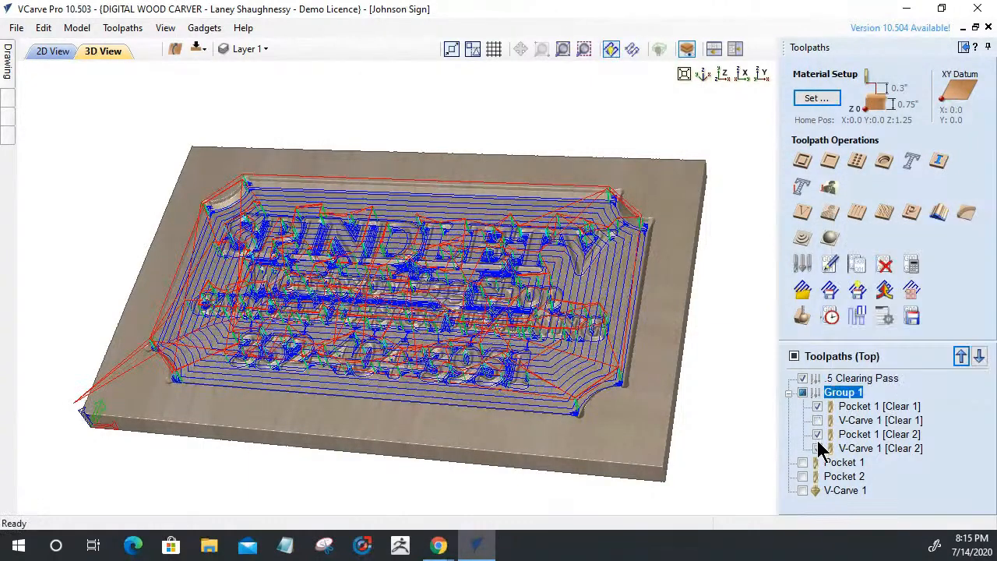
pyautogui.click(817, 448)
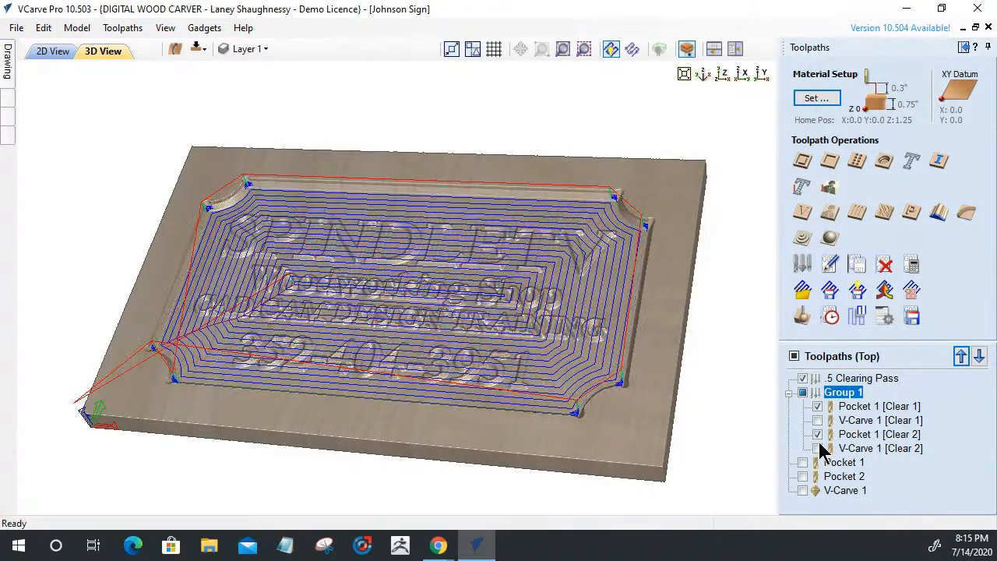
pyautogui.moveTo(848, 426)
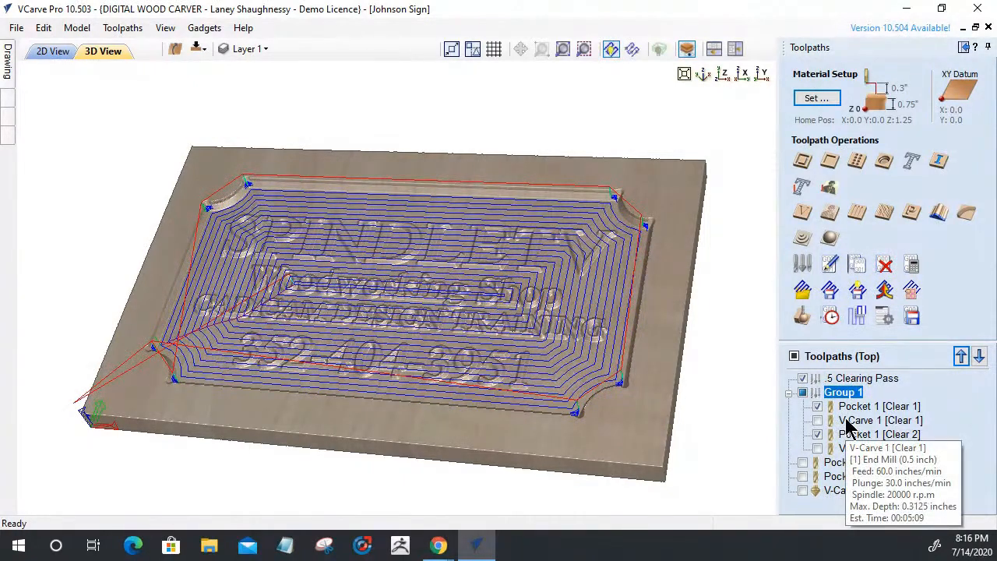
pyautogui.rightClick(848, 427)
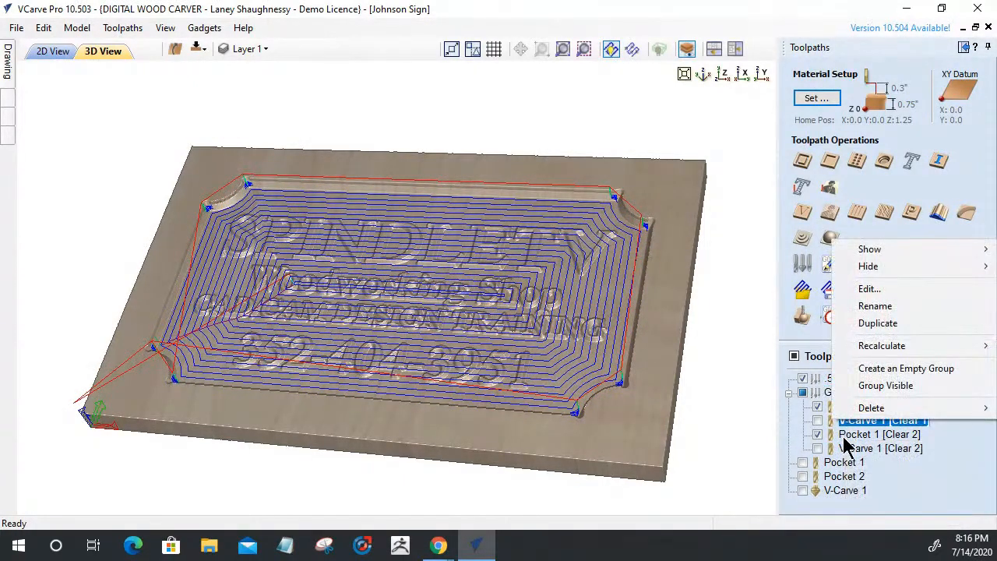
pyautogui.click(866, 390)
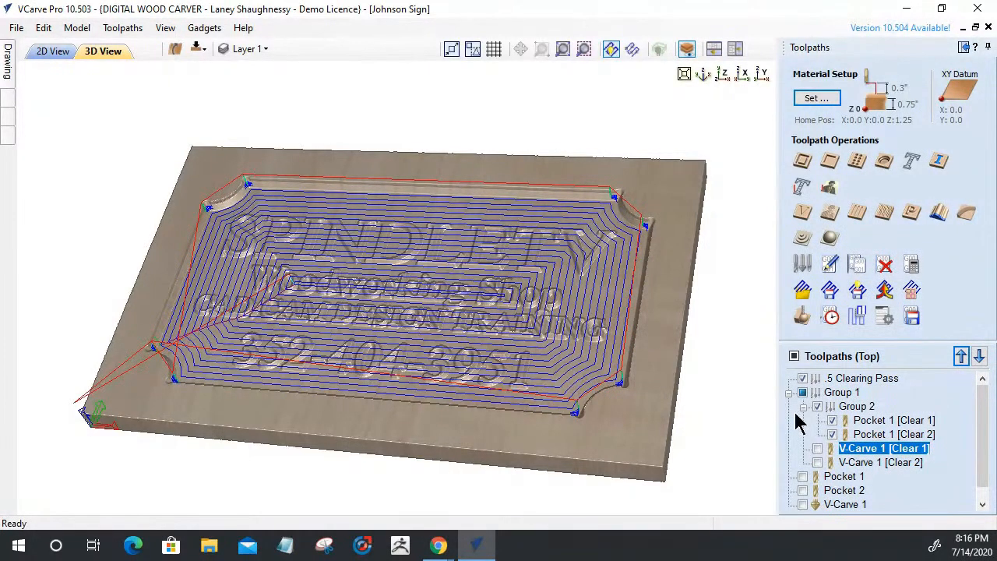
# Rename Group 2 to '.125 Clearing Pass 2'
pyautogui.rightClick(855, 408)
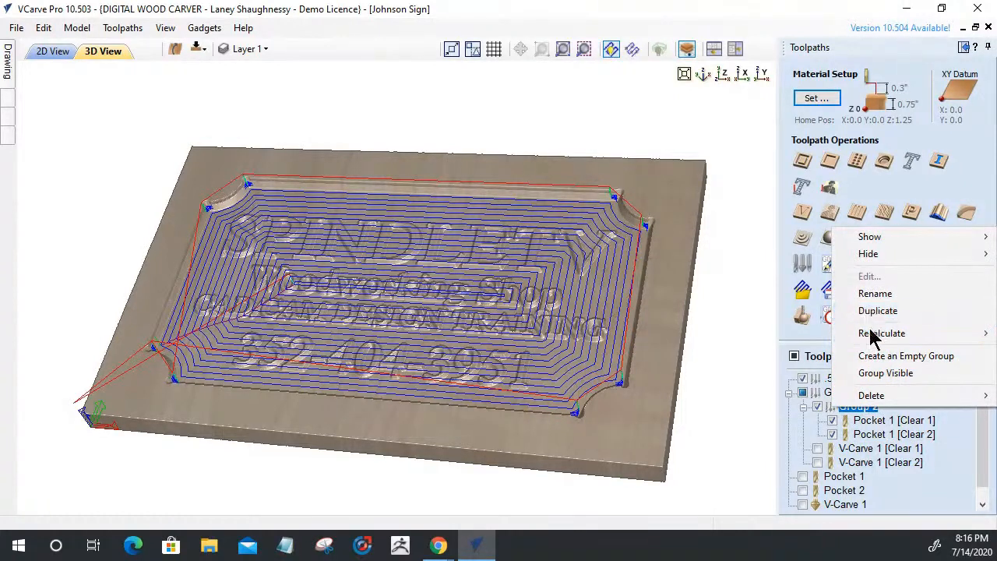
pyautogui.click(870, 298)
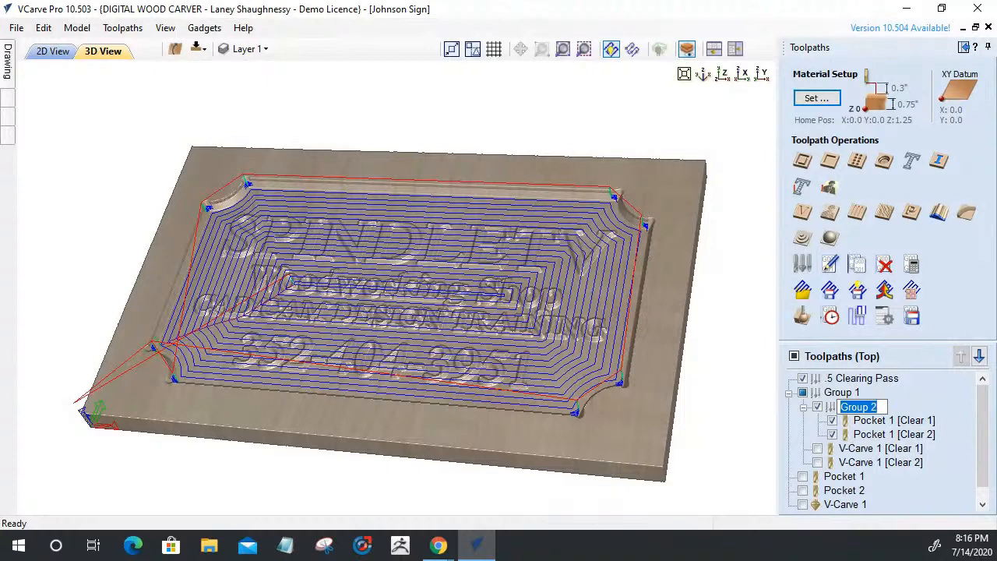
pyautogui.press('BackSpace')
pyautogui.write('.125CLear')
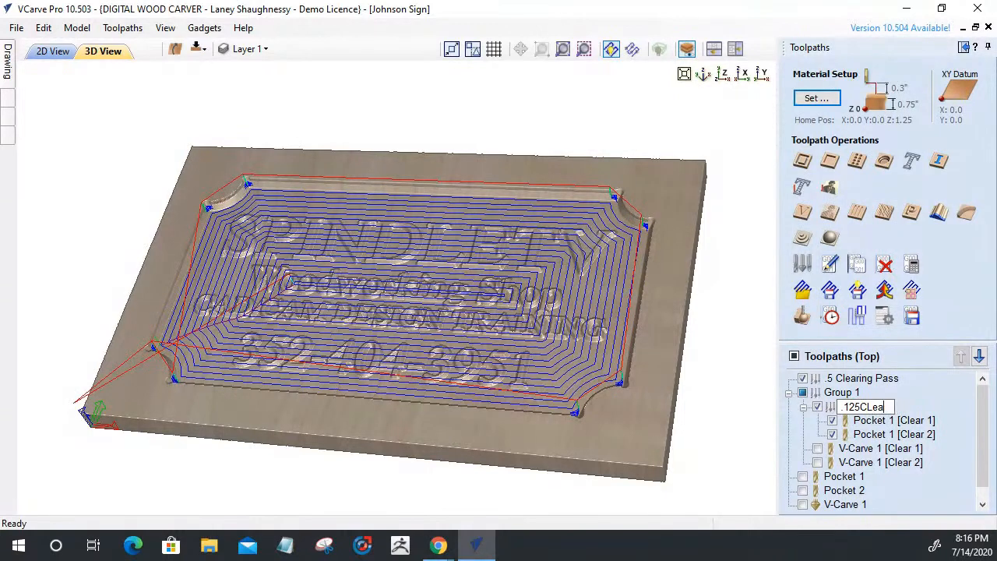
pyautogui.press('BackSpace')
pyautogui.press('BackSpace')
pyautogui.press('BackSpace')
pyautogui.press('BackSpace')
pyautogui.press('BackSpace')
pyautogui.write('Clearing Pass 2')
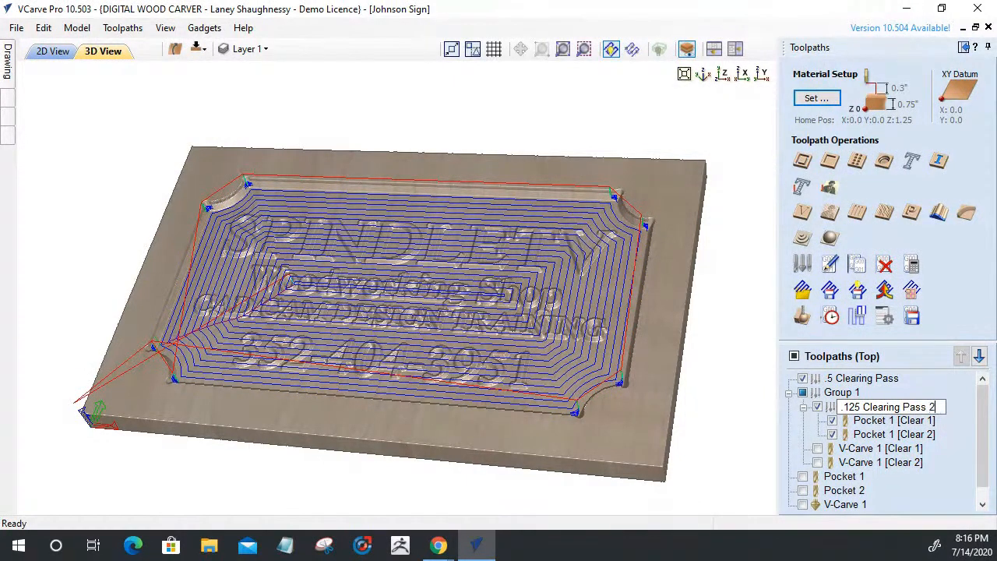
pyautogui.press('Return')
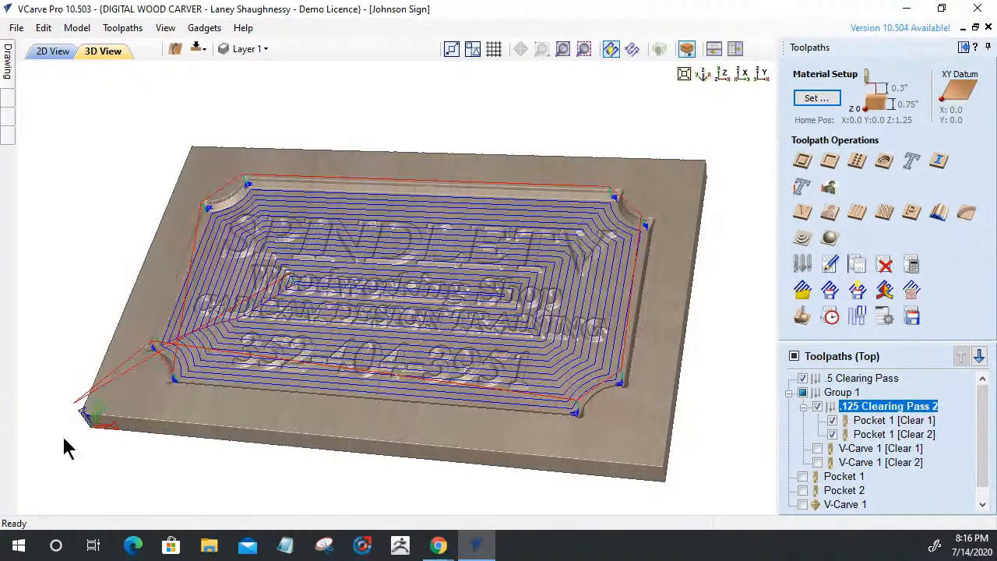
# Show Pocket 1 and Pocket 2 and group them together
pyautogui.scroll(-1, 916, 476)
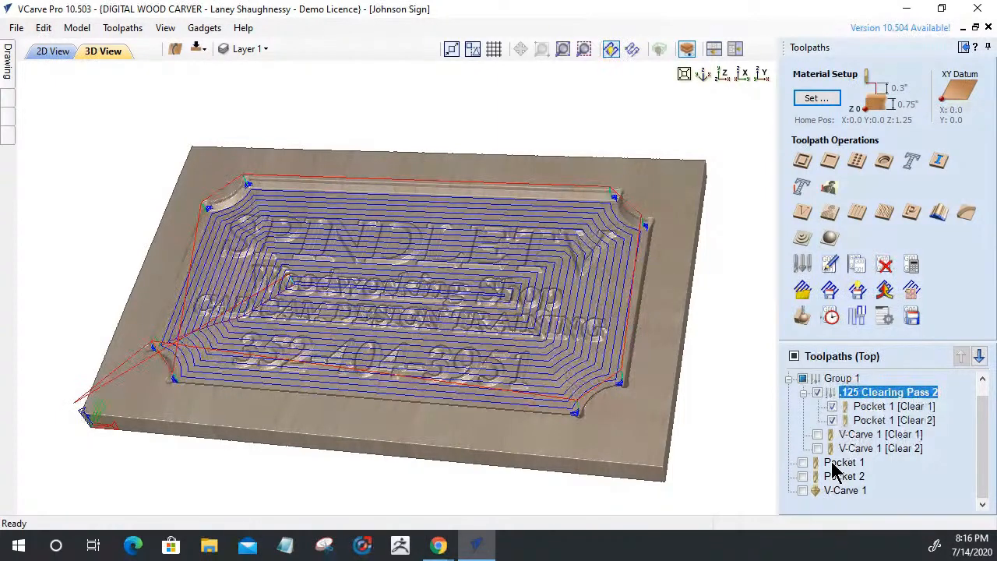
pyautogui.moveTo(833, 469)
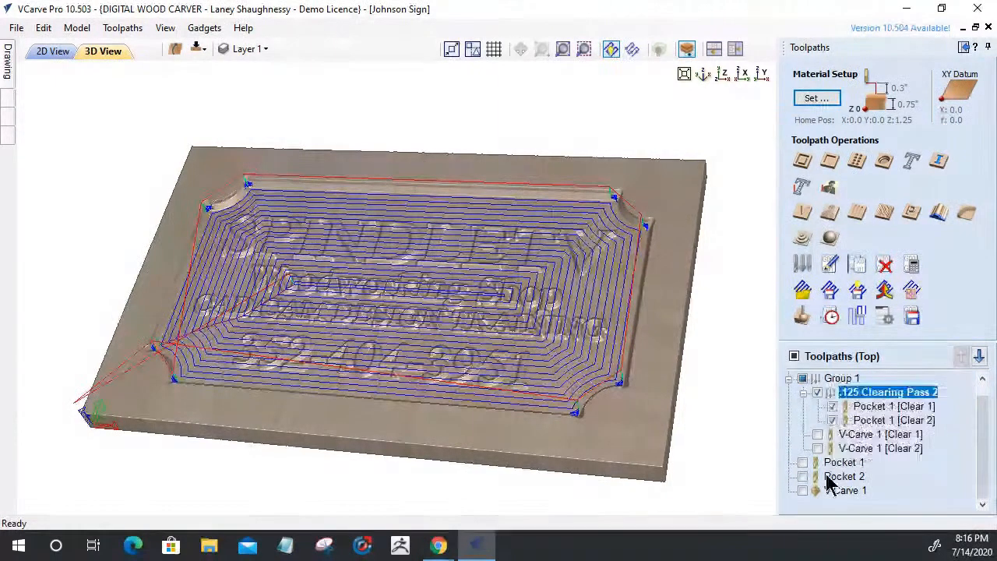
pyautogui.click(802, 462)
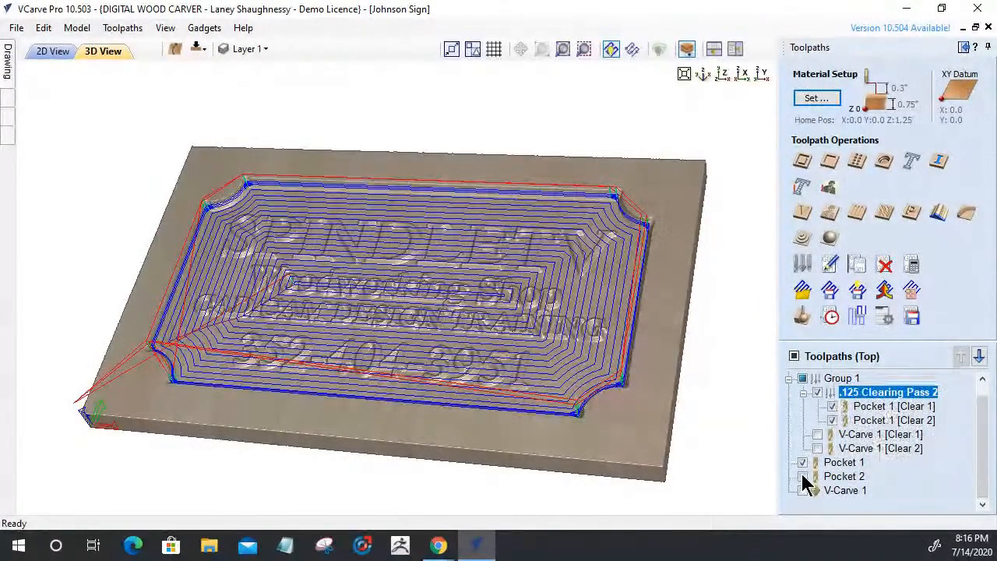
pyautogui.click(803, 476)
pyautogui.rightClick(838, 465)
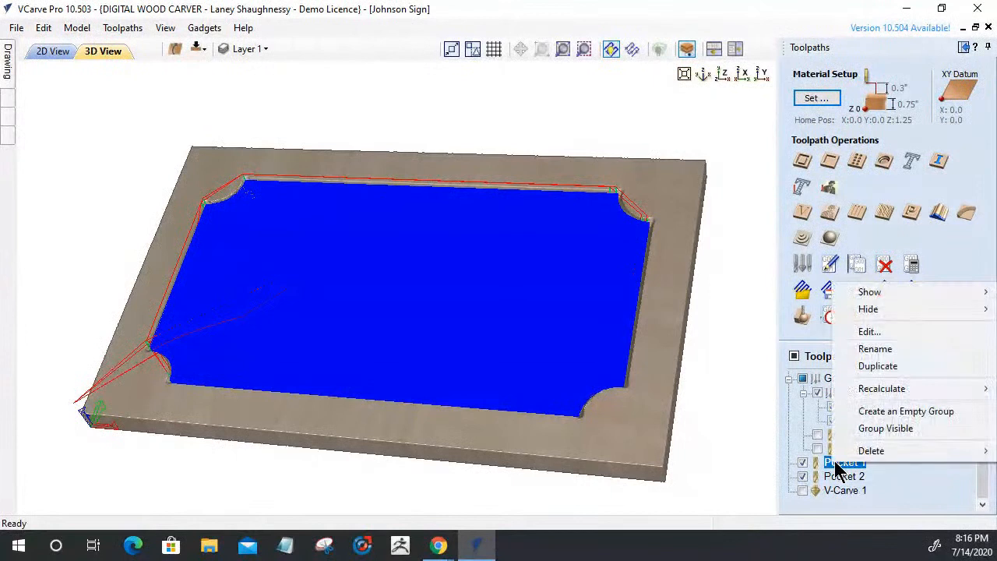
pyautogui.click(857, 428)
pyautogui.scroll(-1, 813, 425)
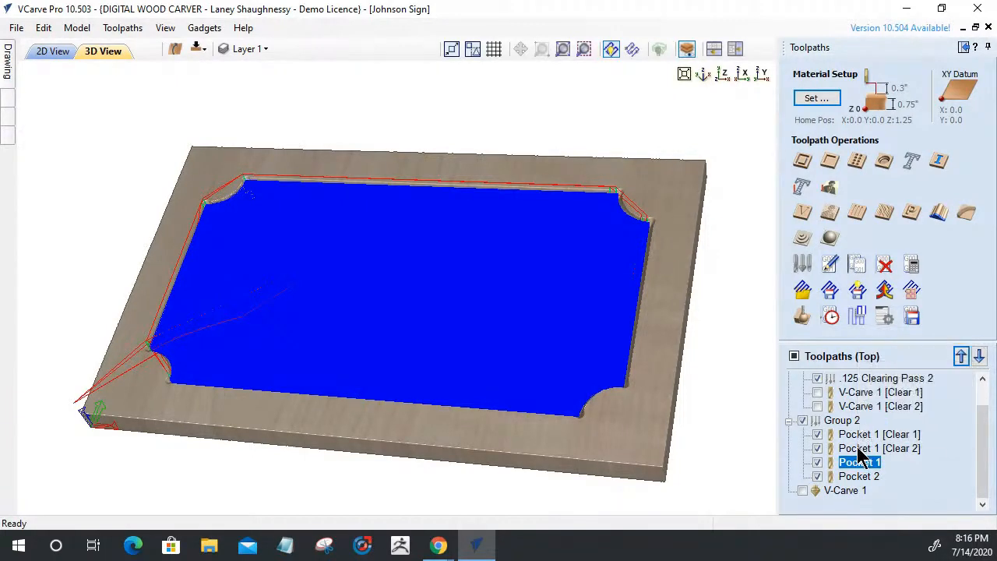
pyautogui.moveTo(859, 454)
pyautogui.rightClick(856, 463)
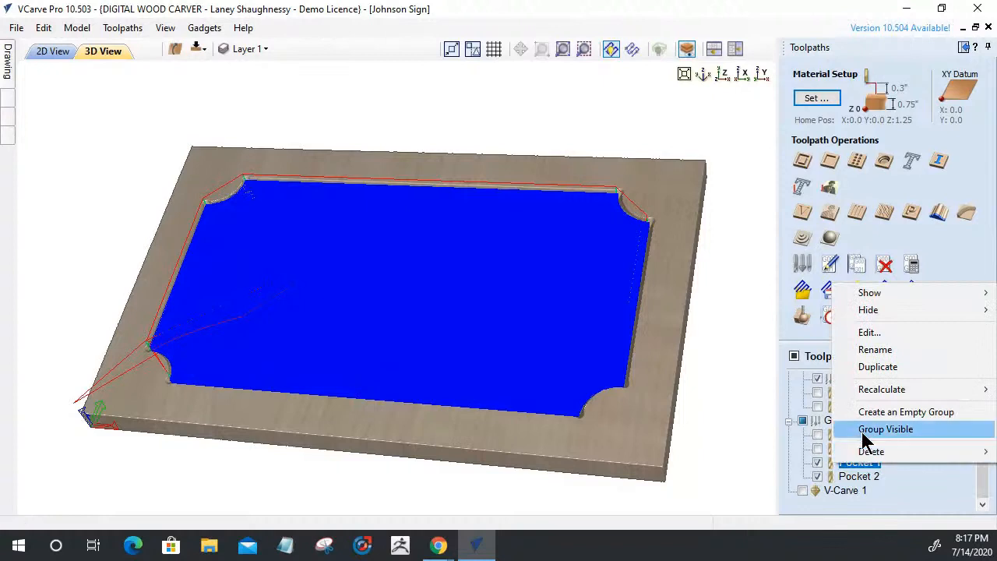
pyautogui.click(861, 430)
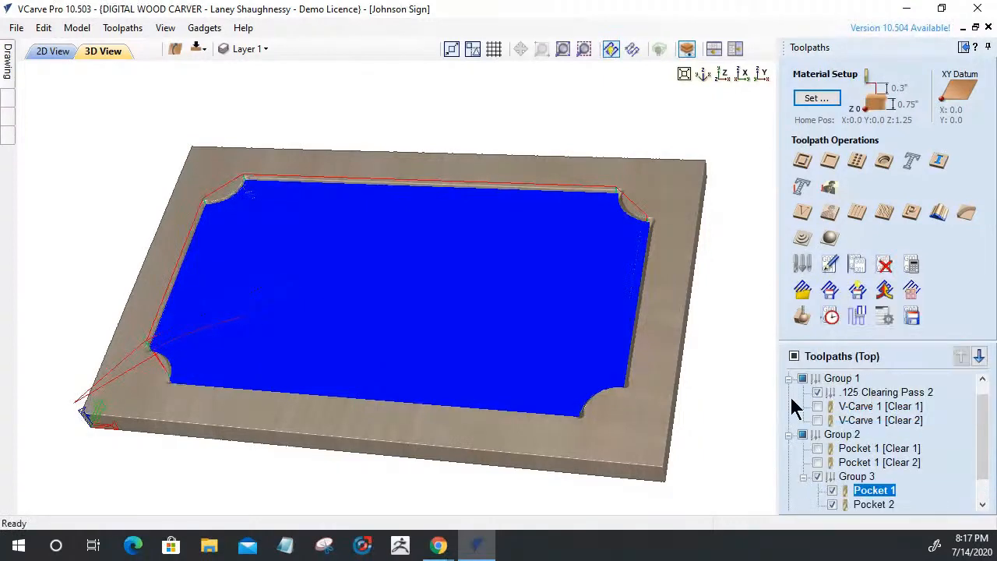
# Rename Group 3 to '.0625 Clearing Tool 3'
pyautogui.scroll(-1, 884, 455)
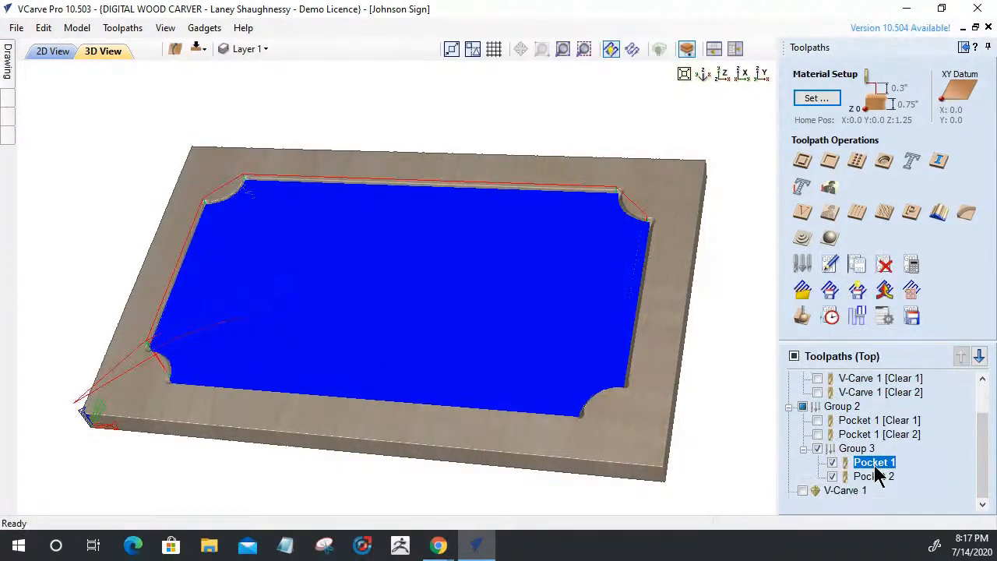
pyautogui.rightClick(855, 449)
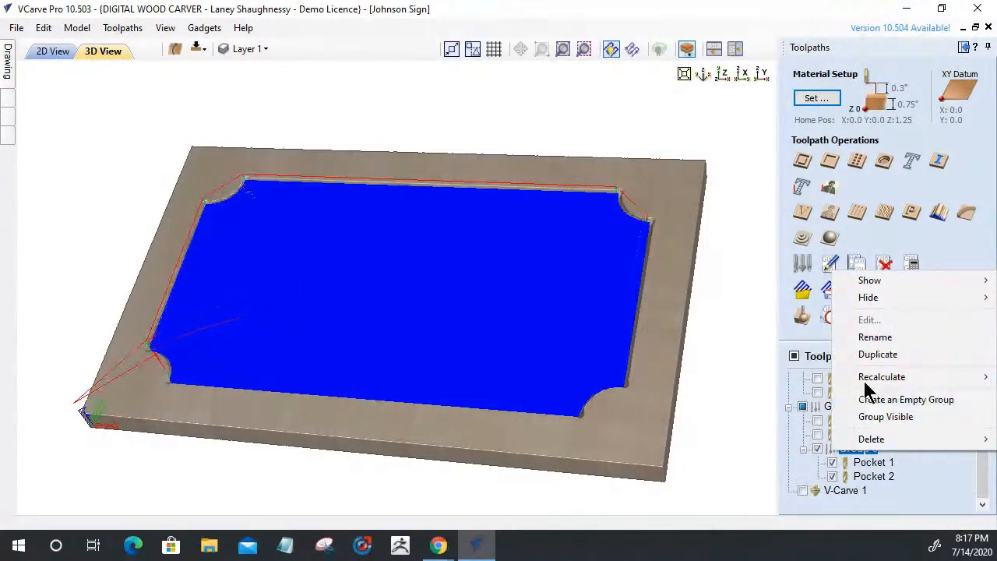
pyautogui.click(875, 337)
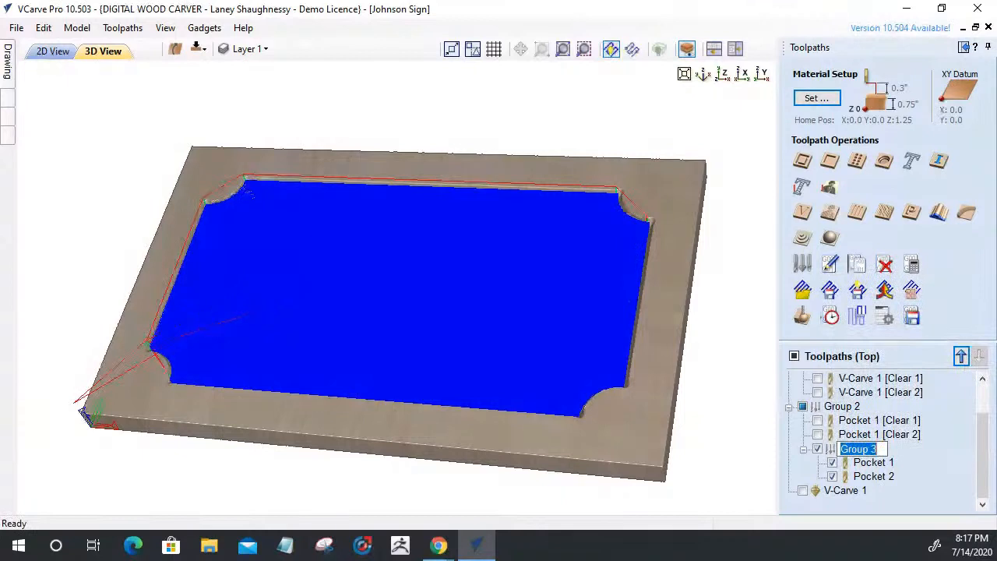
pyautogui.write('>0625')
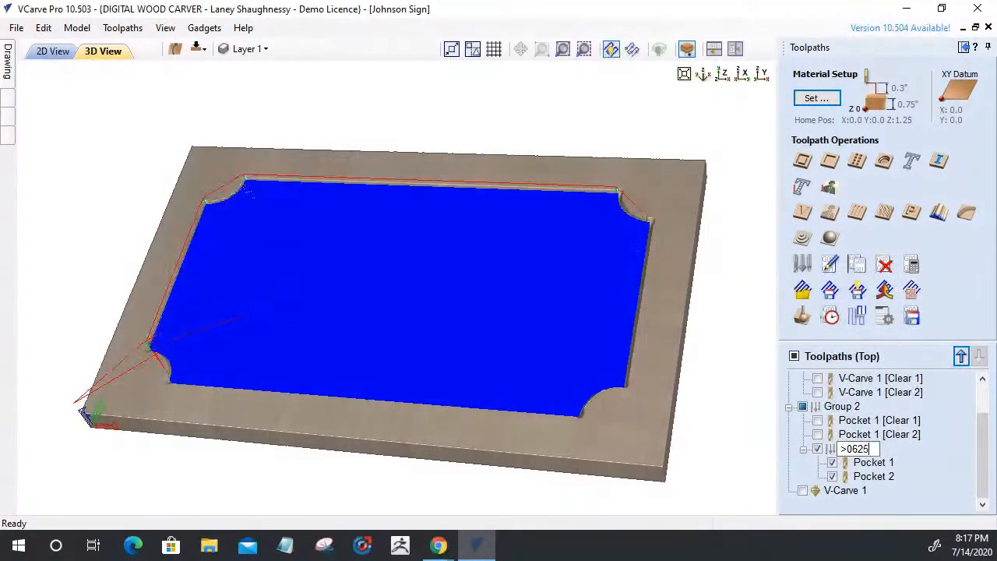
pyautogui.press('BackSpace')
pyautogui.press('BackSpace')
pyautogui.write('25 Clearing T')
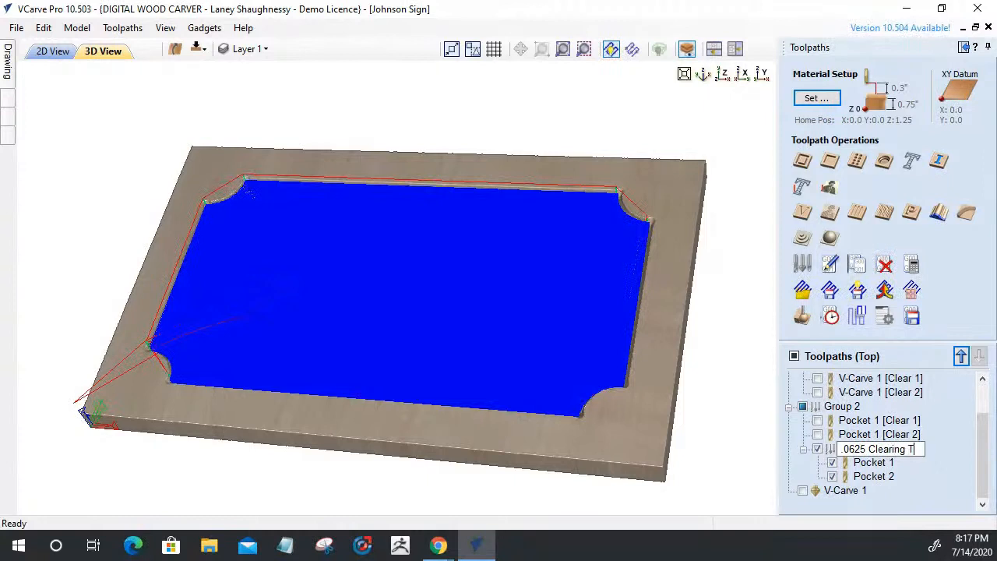
pyautogui.write('ool 3')
pyautogui.press('Return')
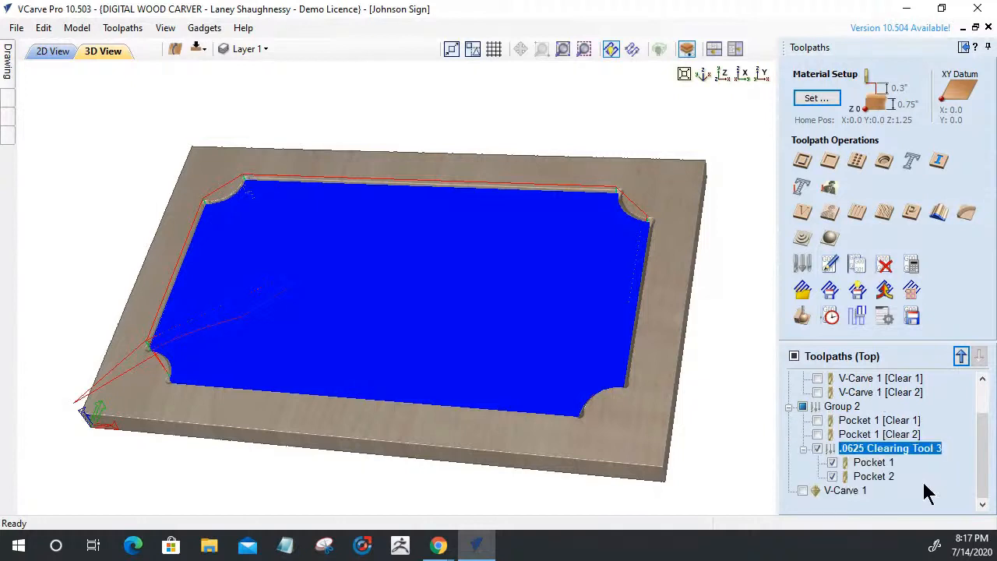
pyautogui.click(850, 421)
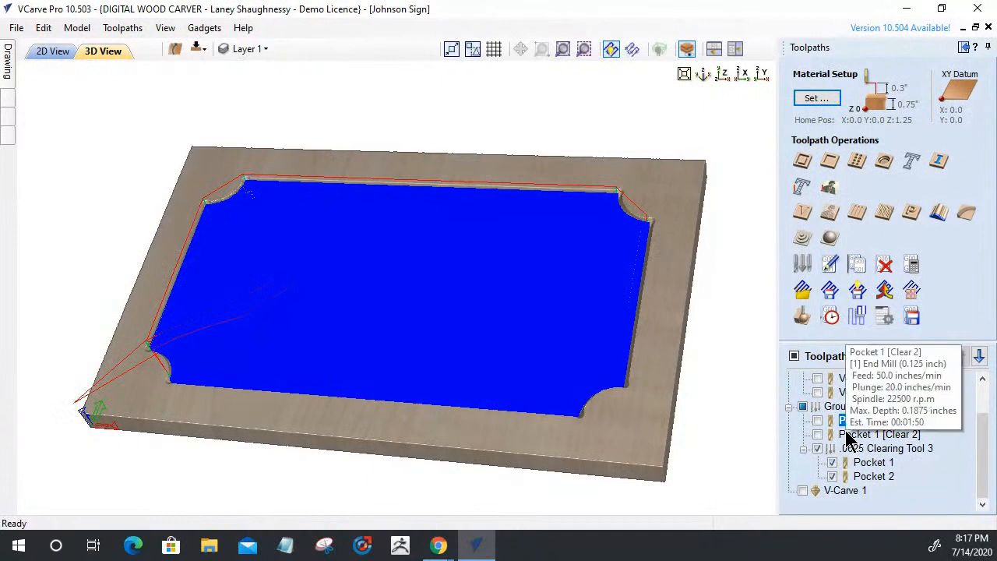
# Select the .5 Clearing Pass, V-Carve 1 [Clear 2] and .125 Clearing Pass 2 entries in turn
pyautogui.moveTo(847, 423)
pyautogui.scroll(1, 847, 423)
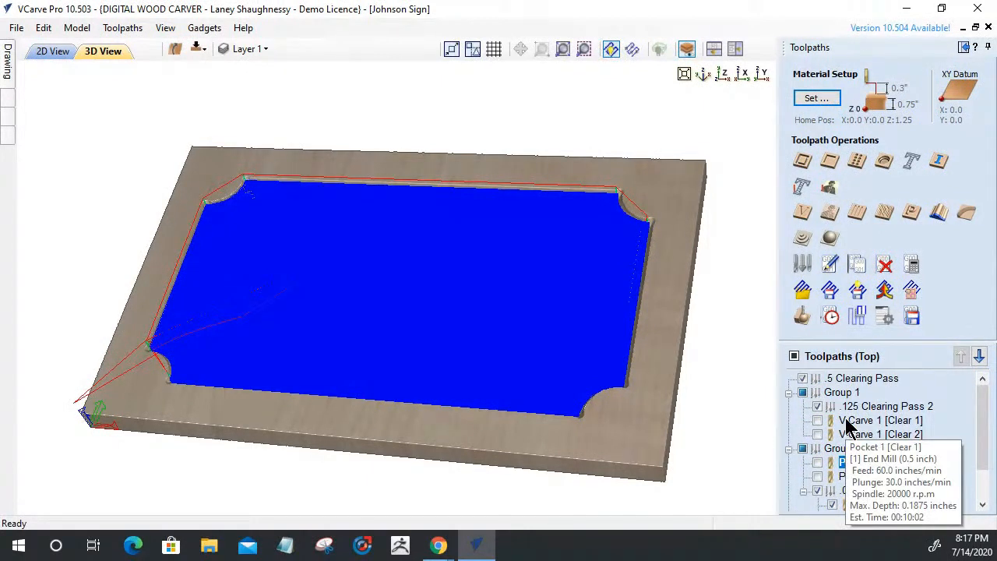
pyautogui.click(833, 380)
pyautogui.scroll(-1, 832, 380)
pyautogui.scroll(1, 832, 380)
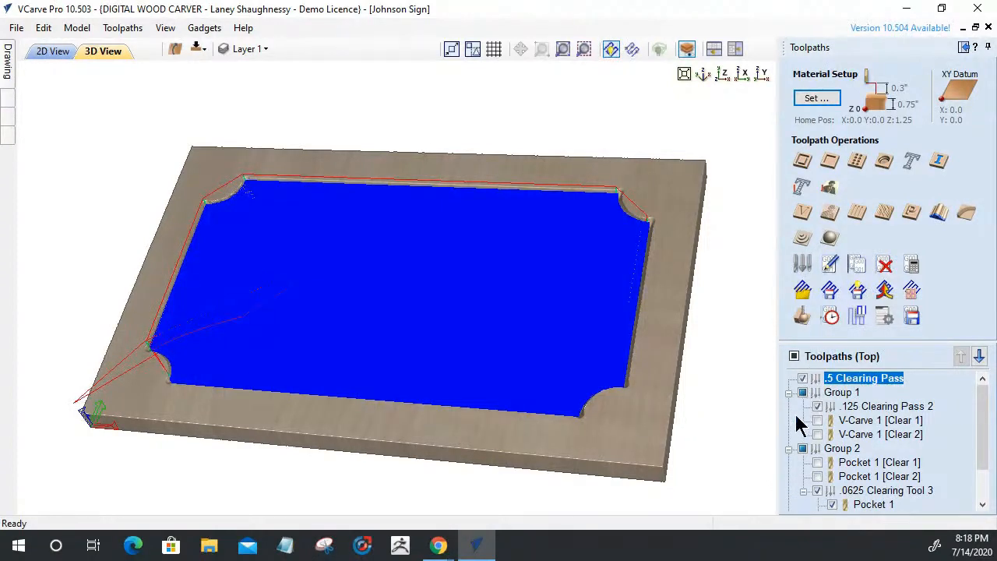
pyautogui.click(847, 438)
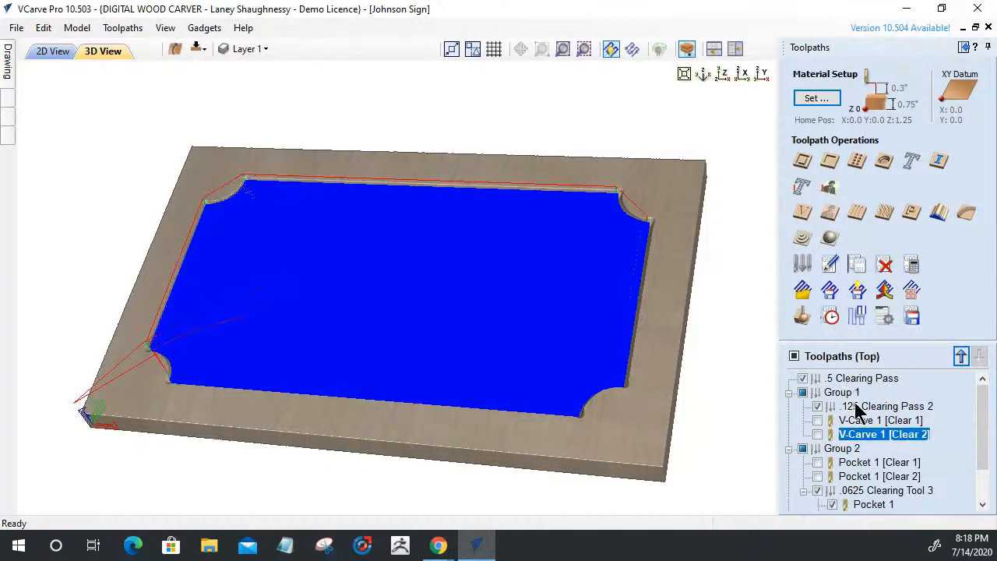
pyautogui.click(854, 403)
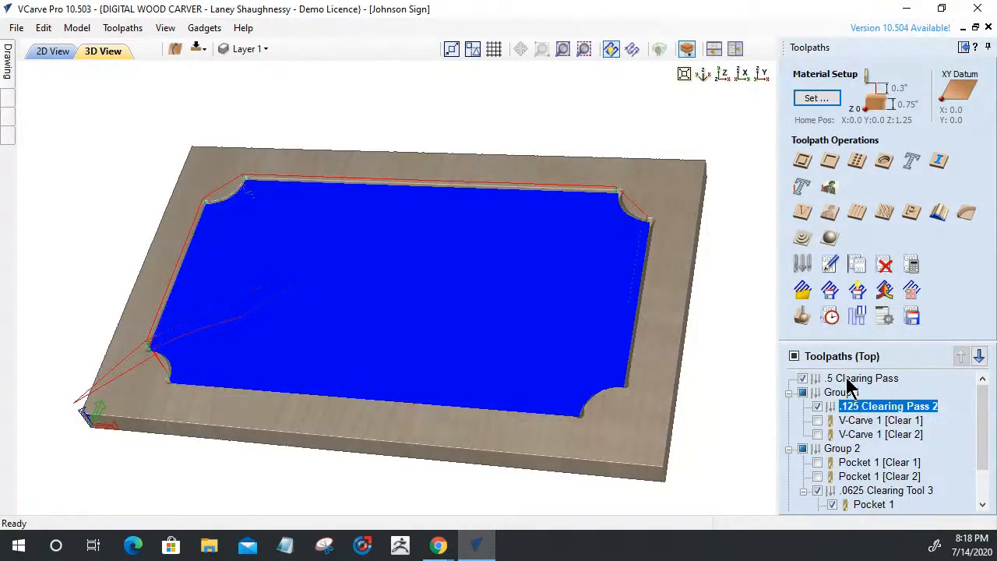
pyautogui.click(851, 380)
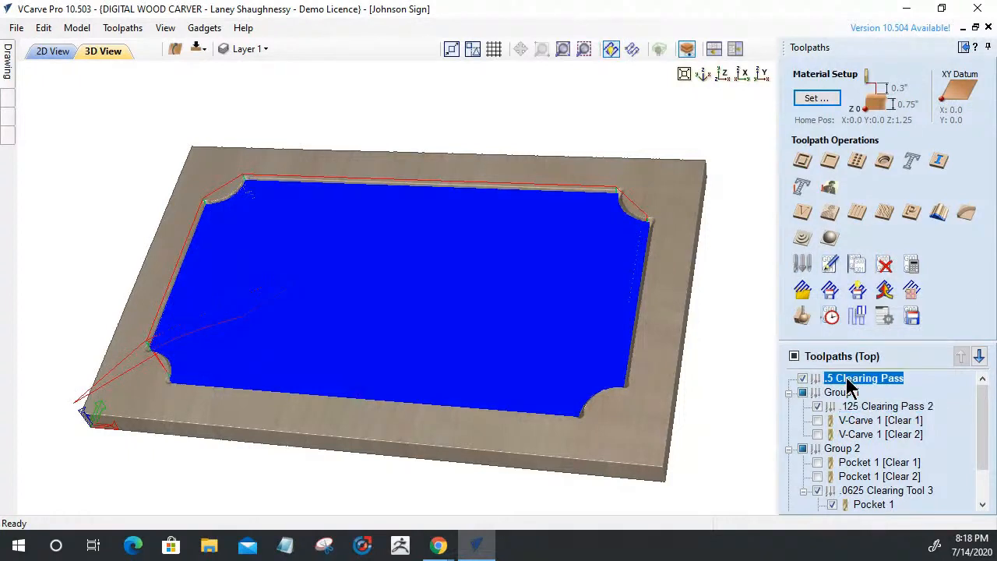
pyautogui.scroll(-1, 849, 387)
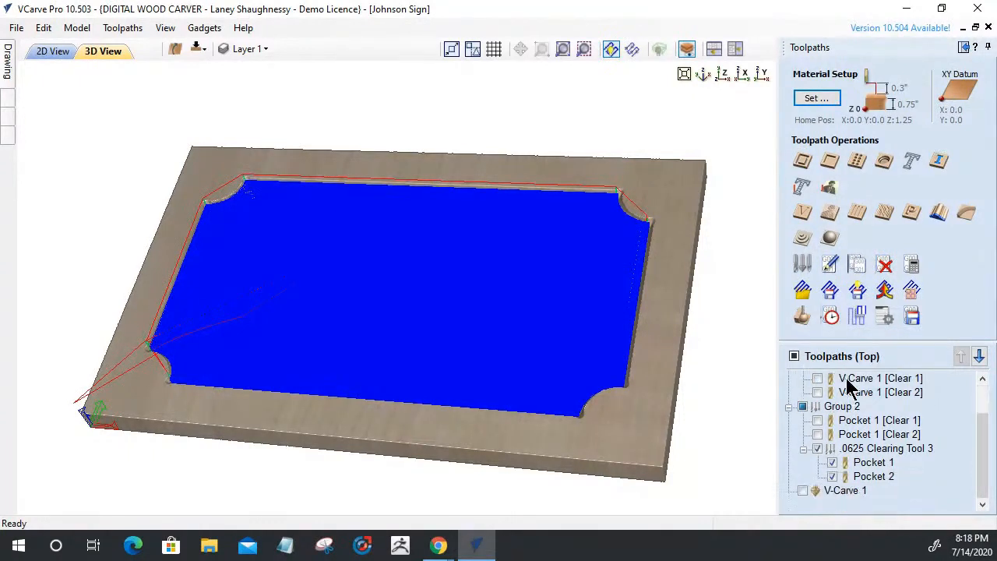
pyautogui.scroll(1, 845, 472)
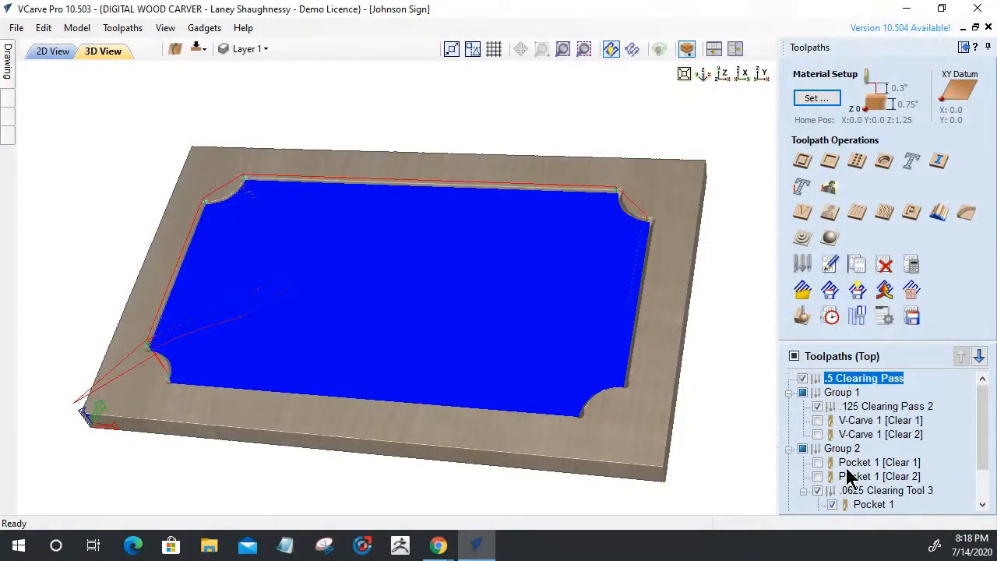
# Hide the .5 Clearing Pass toolpaths and expand Group 2 to reveal its contents
pyautogui.click(802, 379)
pyautogui.click(789, 393)
pyautogui.click(789, 406)
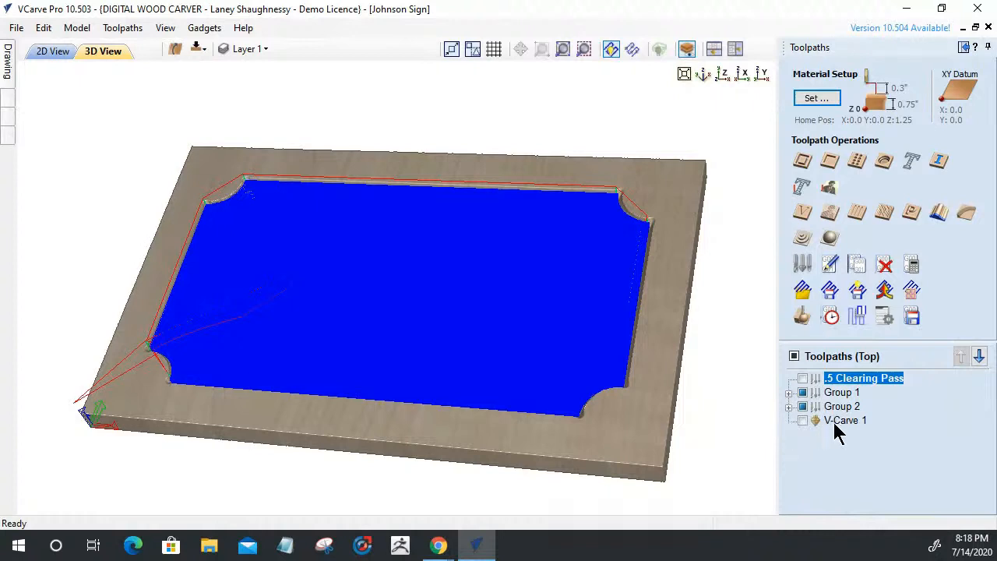
pyautogui.click(789, 407)
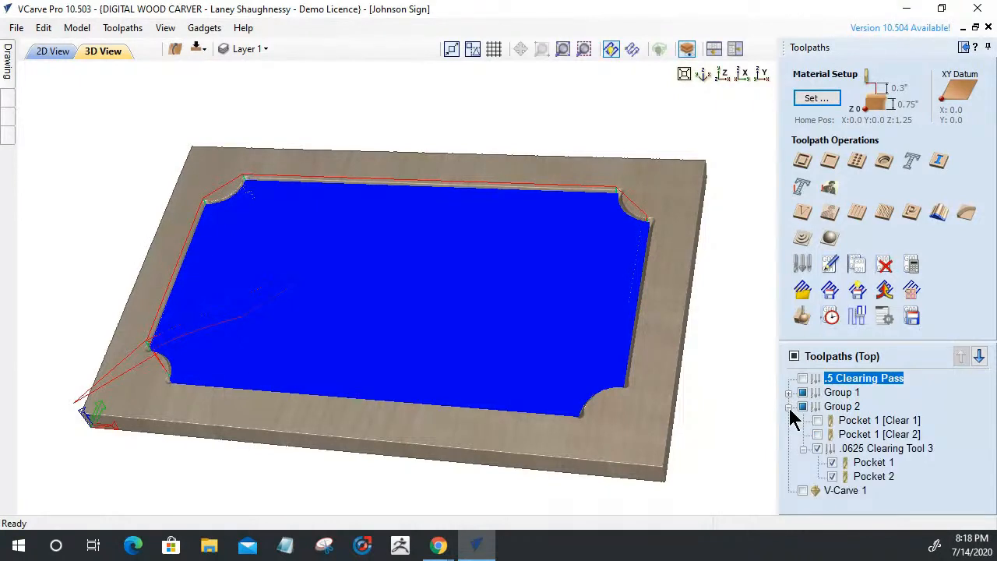
pyautogui.click(831, 406)
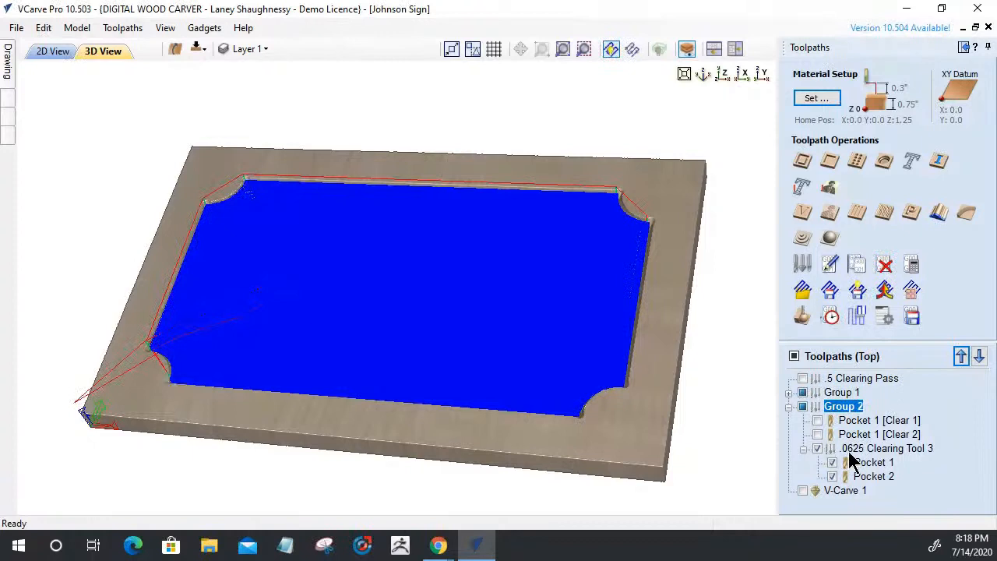
# Move .0625 Clearing Tool 3 out of Group 2 and Pocket 1 [Clear 1] into Group 1
pyautogui.moveTo(848, 449); pyautogui.dragTo(809, 486)
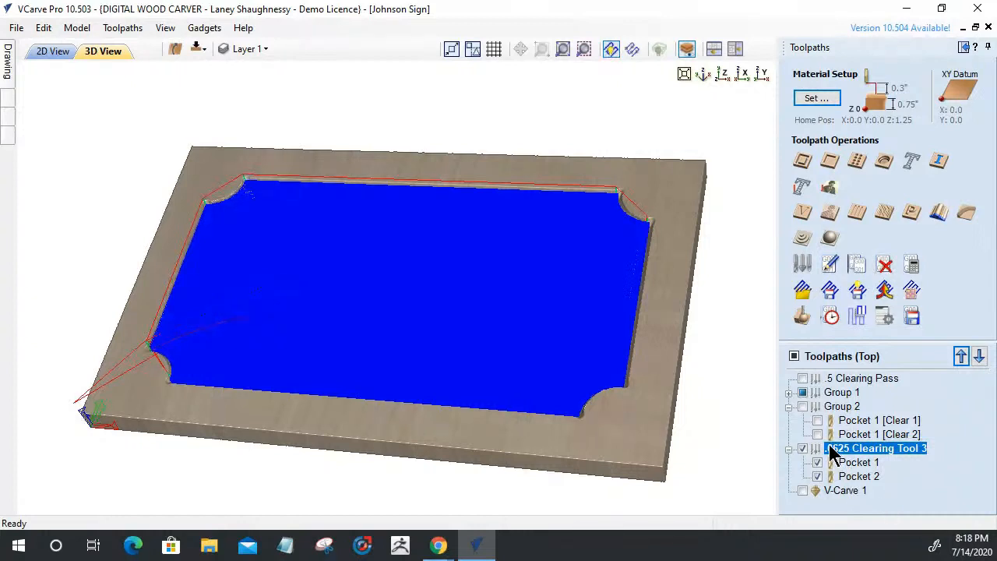
pyautogui.click(789, 407)
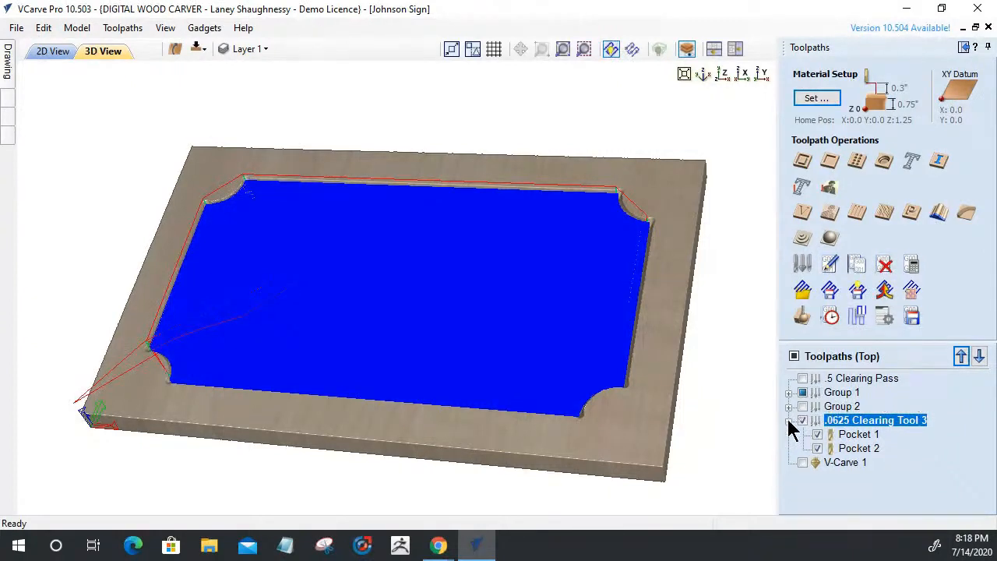
pyautogui.click(788, 406)
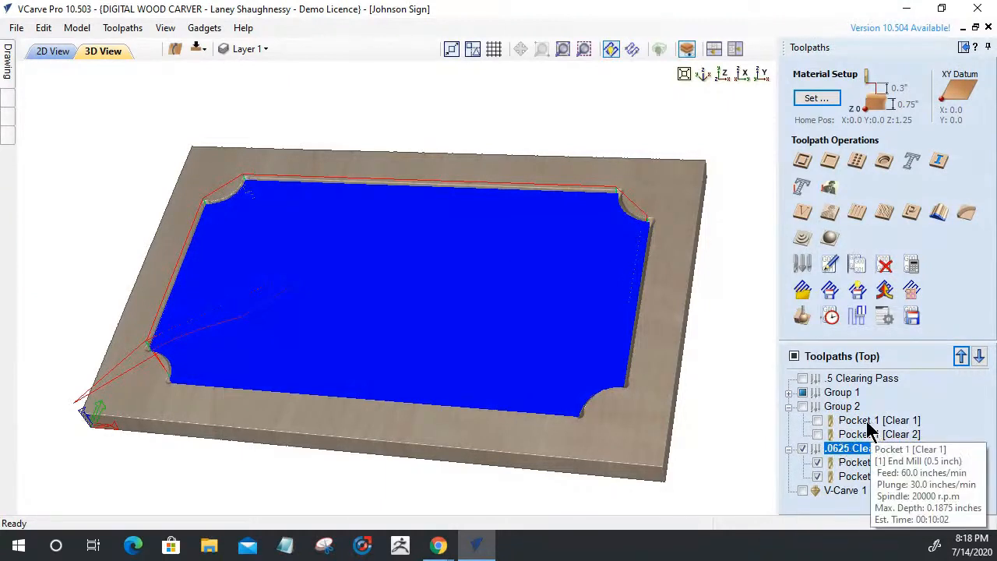
pyautogui.moveTo(858, 442)
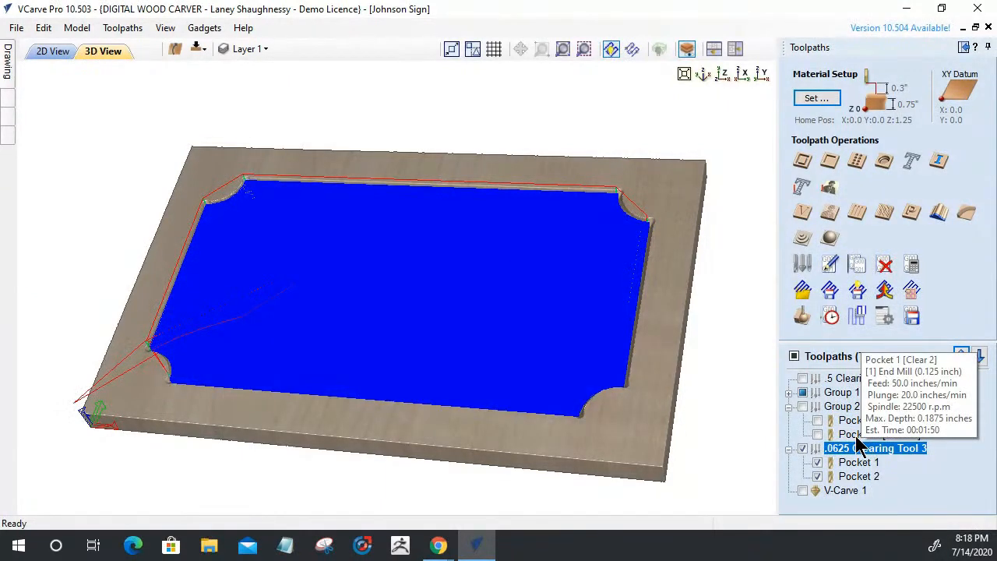
pyautogui.moveTo(853, 421)
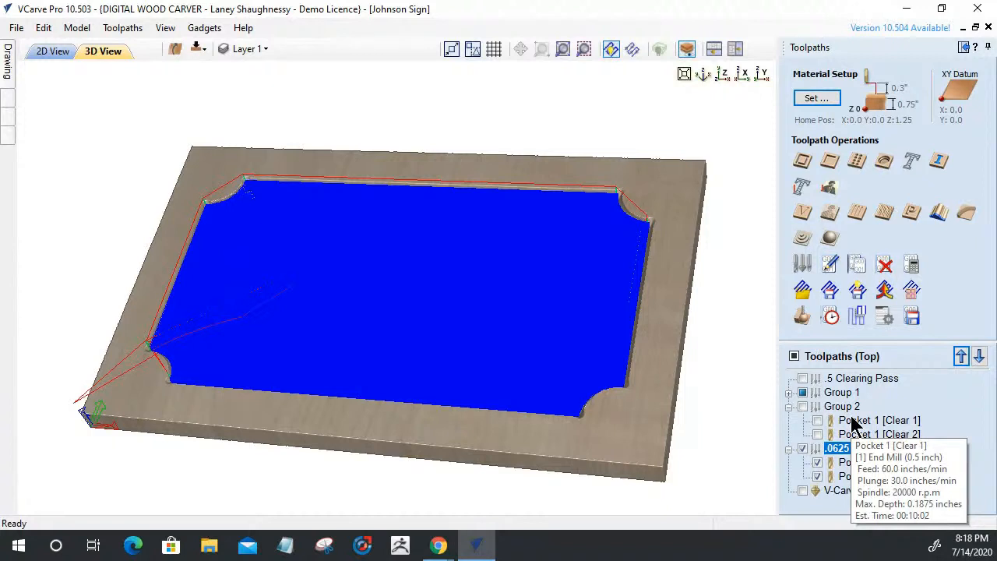
pyautogui.moveTo(845, 421); pyautogui.dragTo(823, 404)
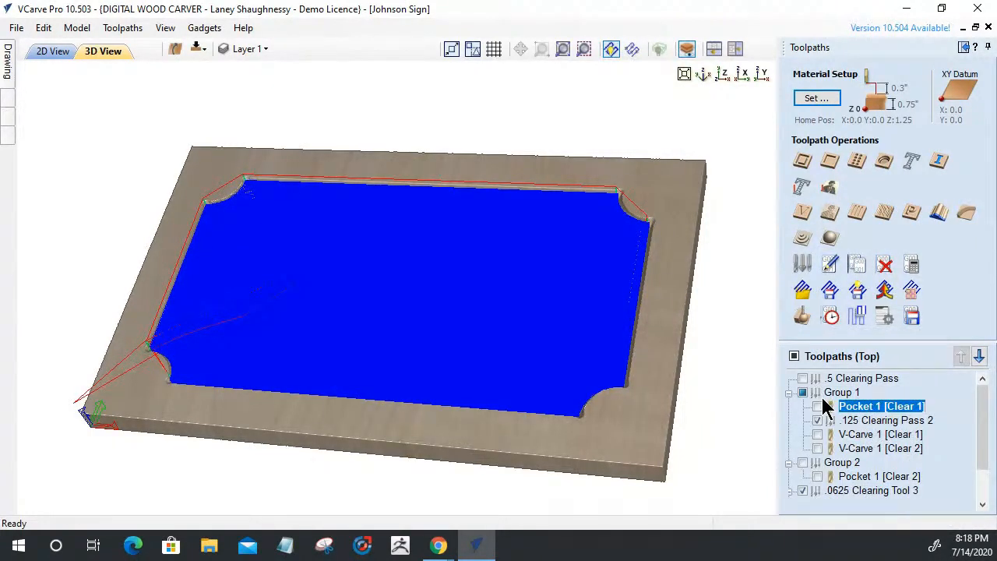
# Place Pocket 1 [Clear 1] and V-Carve 1 [Clear 1] under the .5 Clearing Pass group
pyautogui.click(854, 421)
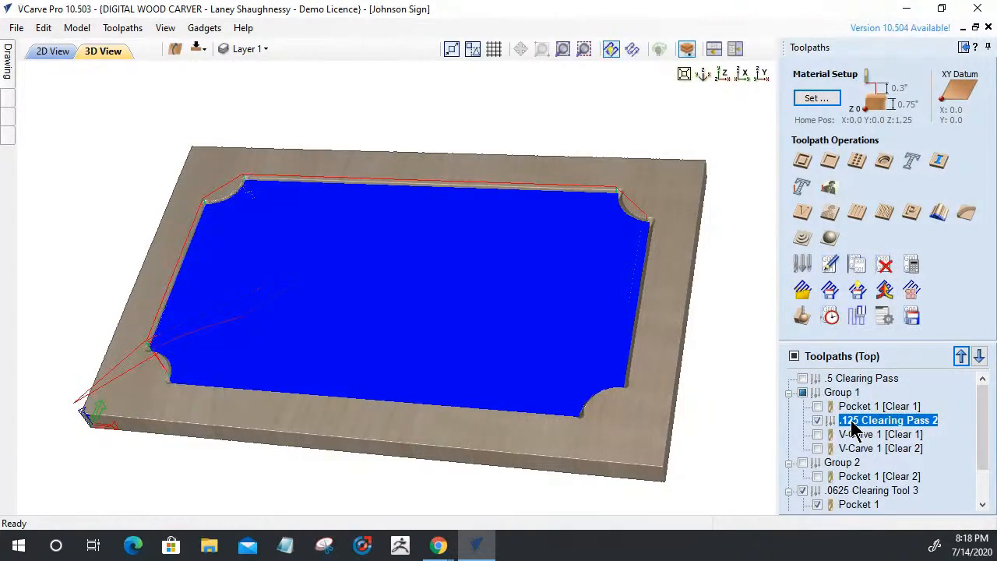
pyautogui.scroll(-1, 855, 428)
pyautogui.scroll(1, 854, 428)
pyautogui.scroll(-1, 832, 391)
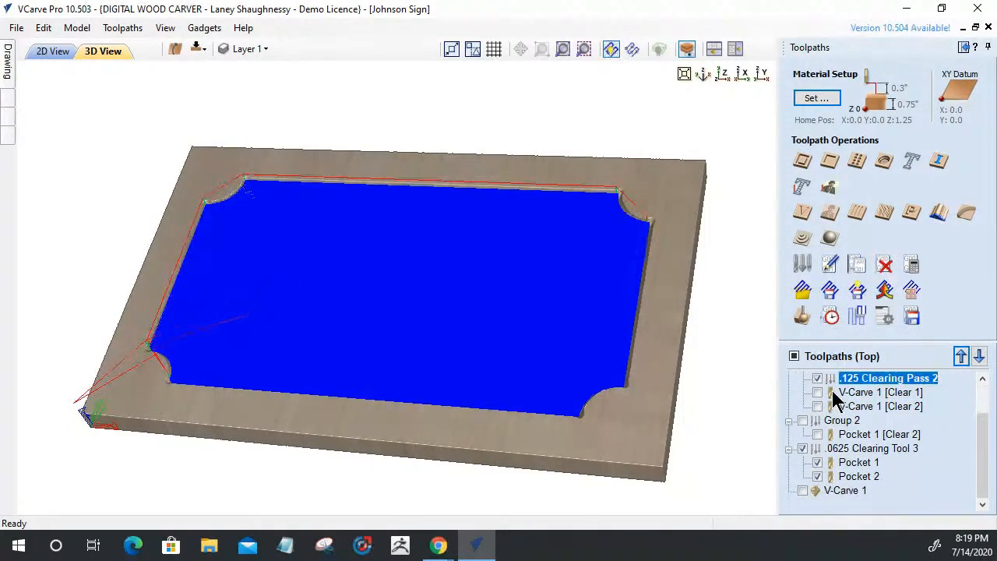
pyautogui.scroll(1, 837, 389)
pyautogui.click(836, 380)
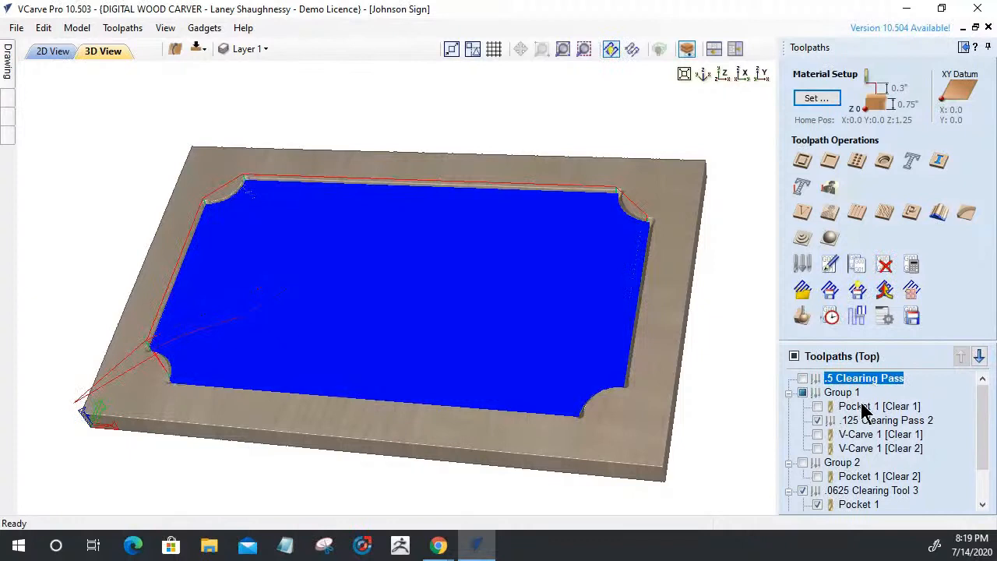
pyautogui.click(859, 404)
pyautogui.moveTo(858, 402); pyautogui.dragTo(849, 380)
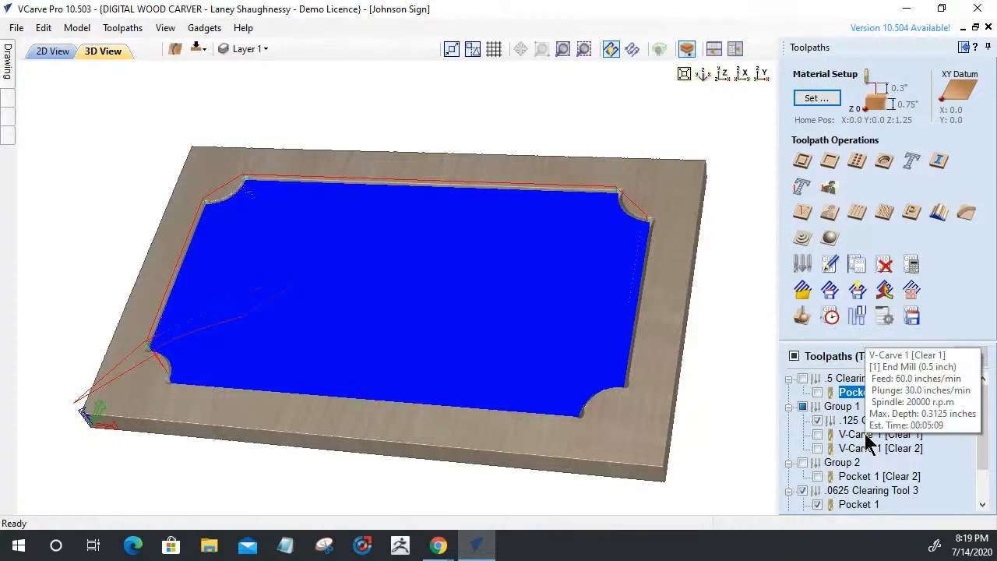
pyautogui.moveTo(865, 434); pyautogui.dragTo(864, 397)
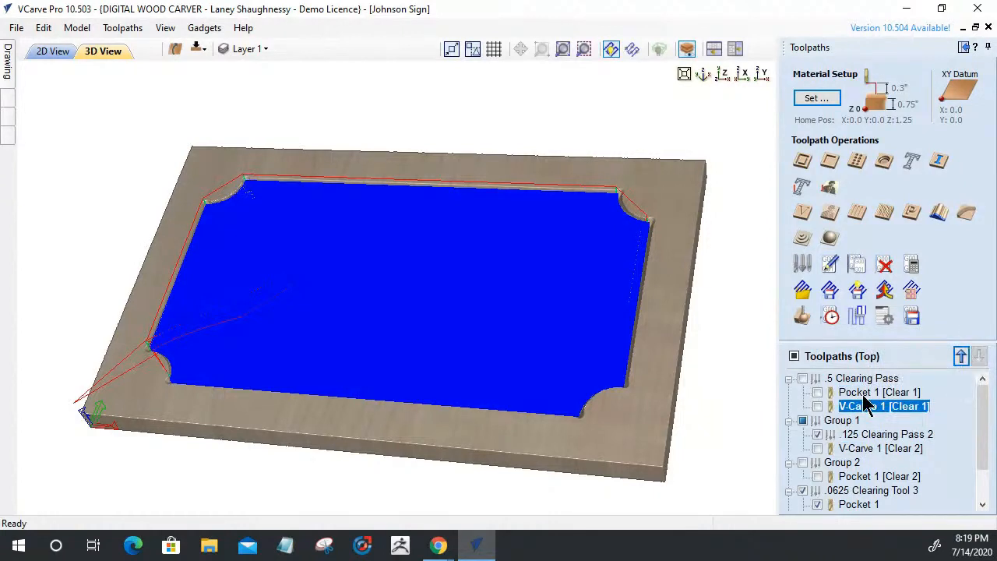
pyautogui.moveTo(983, 428); pyautogui.dragTo(981, 443)
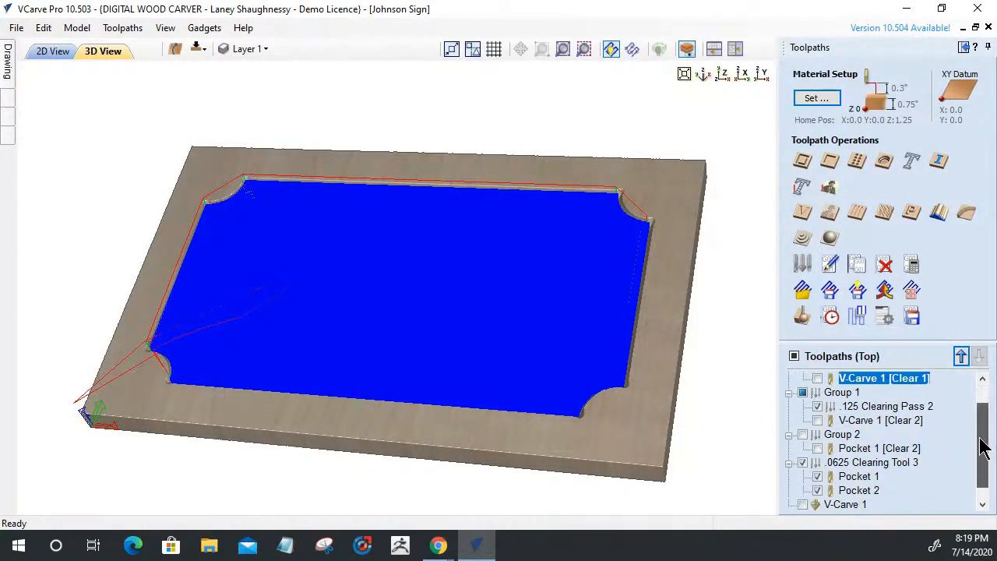
pyautogui.scroll(1, 847, 402)
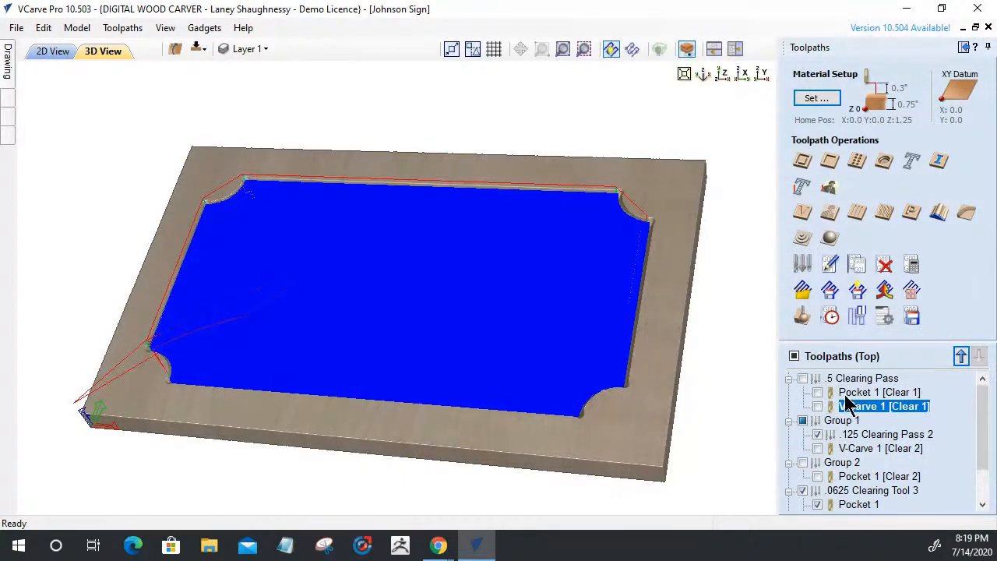
# Delete Group 1 but keep its toolpaths
pyautogui.rightClick(841, 424)
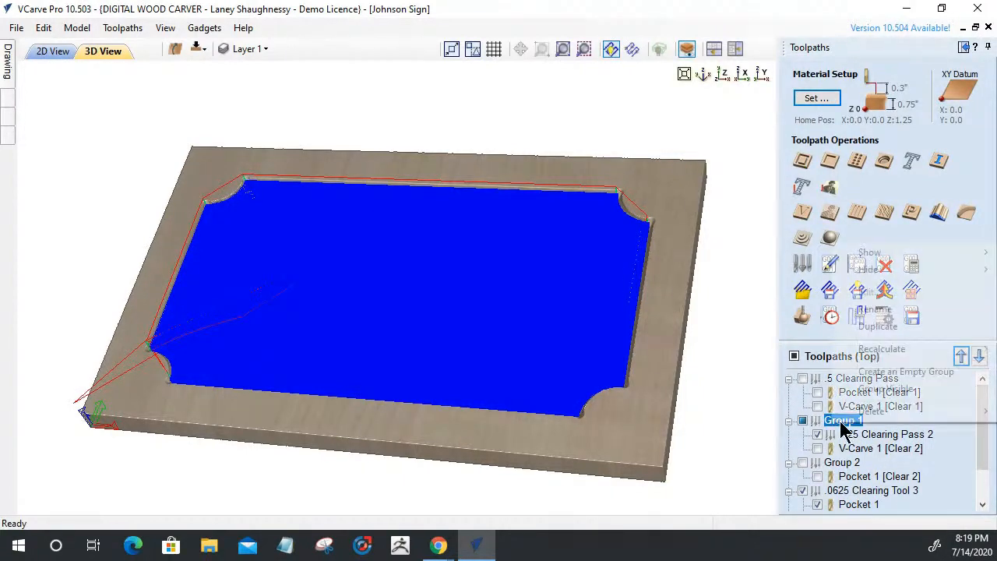
pyautogui.moveTo(863, 342)
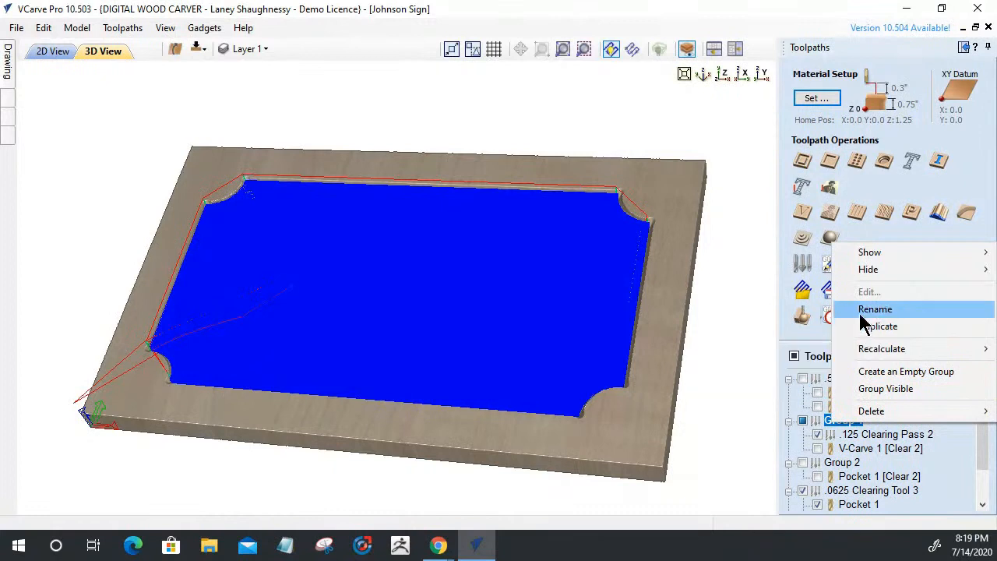
pyautogui.click(866, 310)
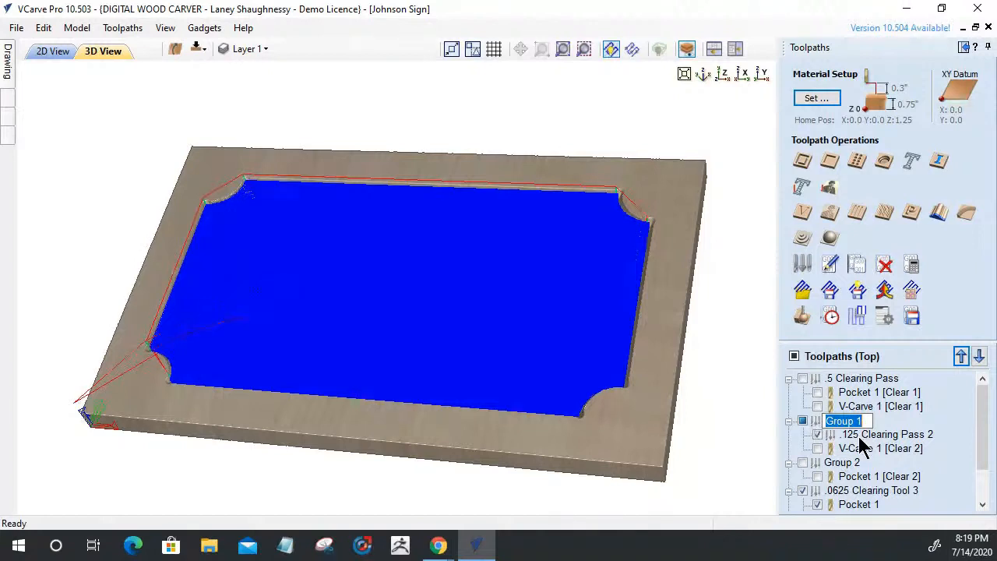
pyautogui.press('Return')
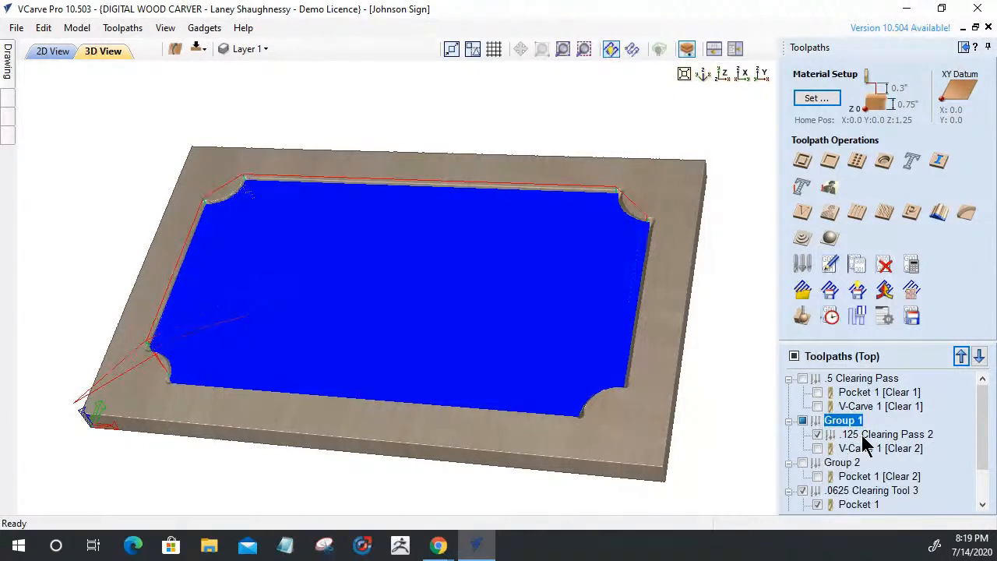
pyautogui.click(861, 436)
pyautogui.click(828, 421)
pyautogui.rightClick(828, 426)
pyautogui.moveTo(845, 410)
pyautogui.click(776, 409)
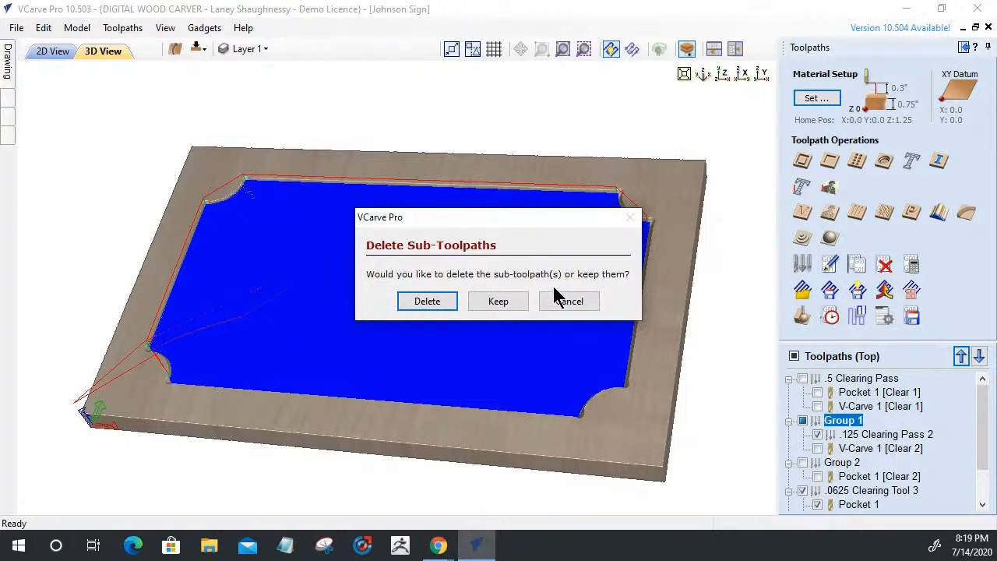
pyautogui.click(501, 301)
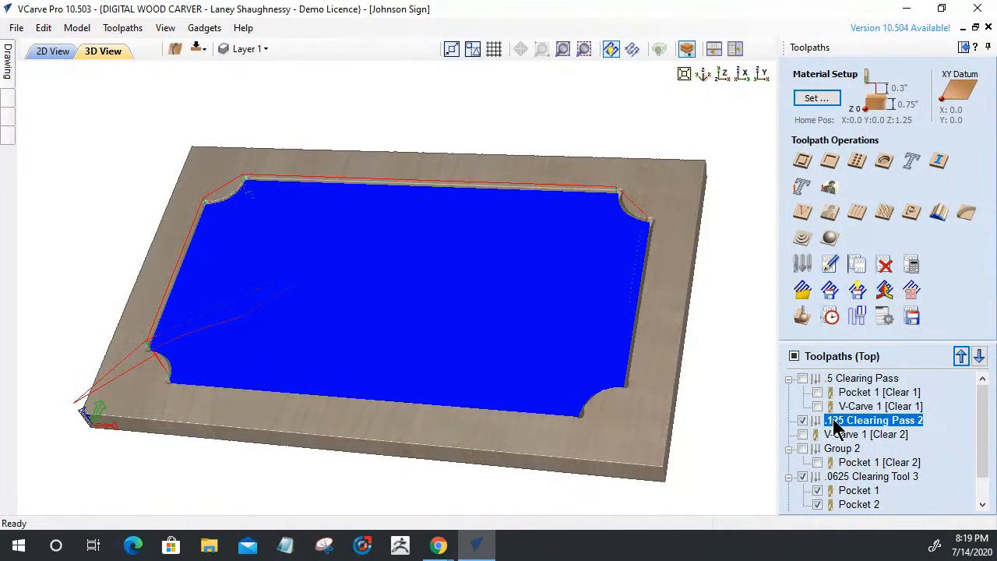
# Hide the .125 Clearing Pass 2 group and delete it
pyautogui.click(803, 421)
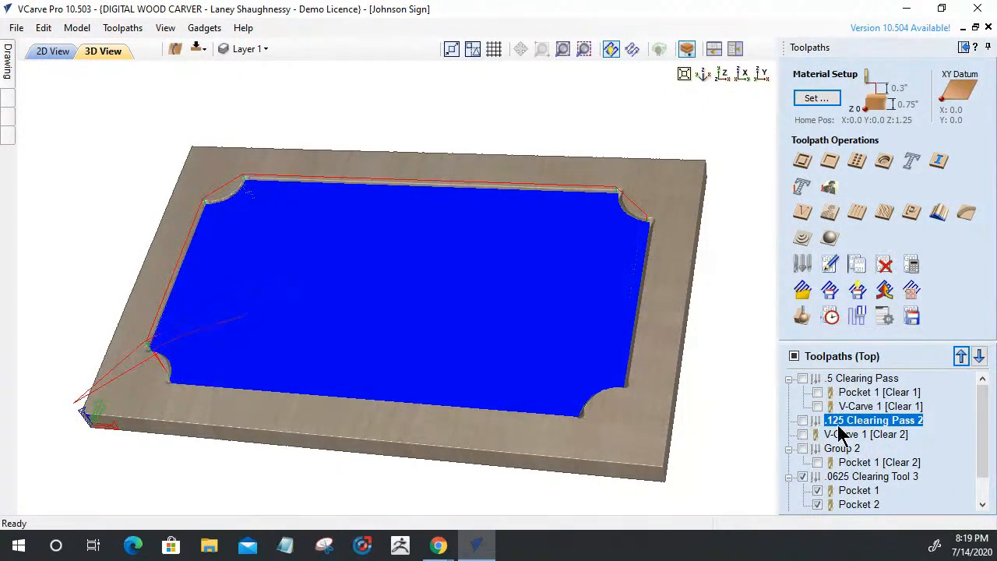
pyautogui.moveTo(838, 425); pyautogui.dragTo(794, 435)
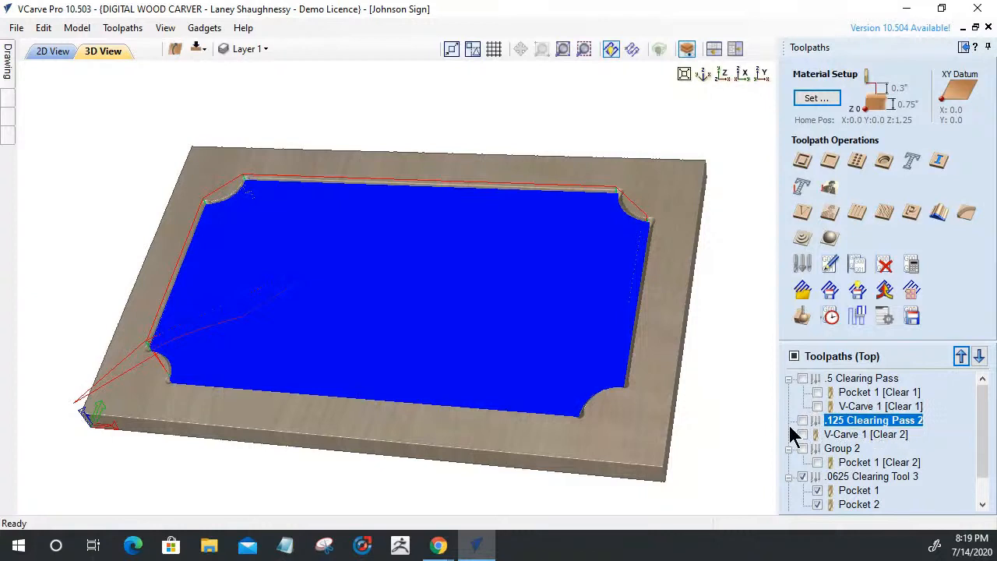
pyautogui.rightClick(830, 422)
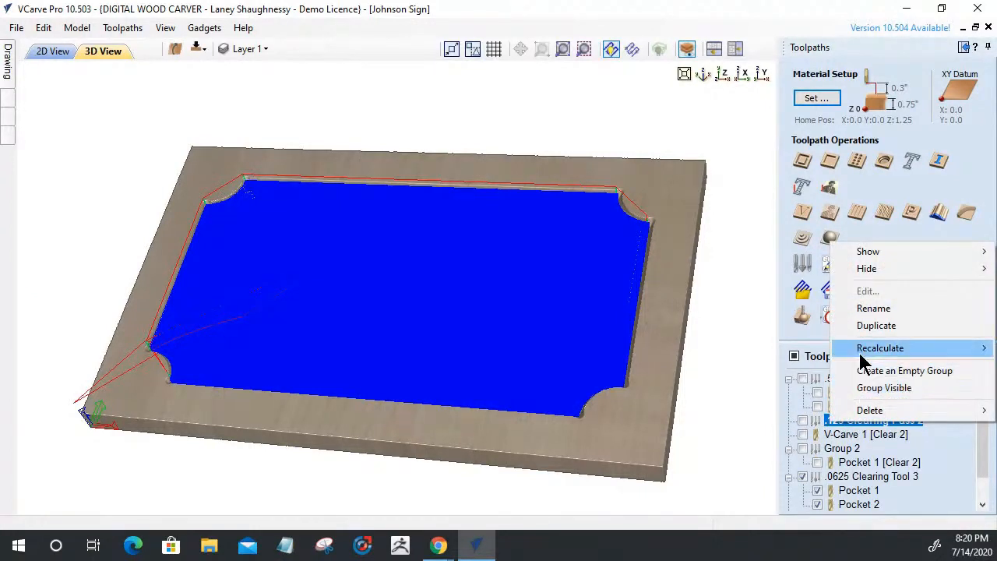
pyautogui.moveTo(860, 418)
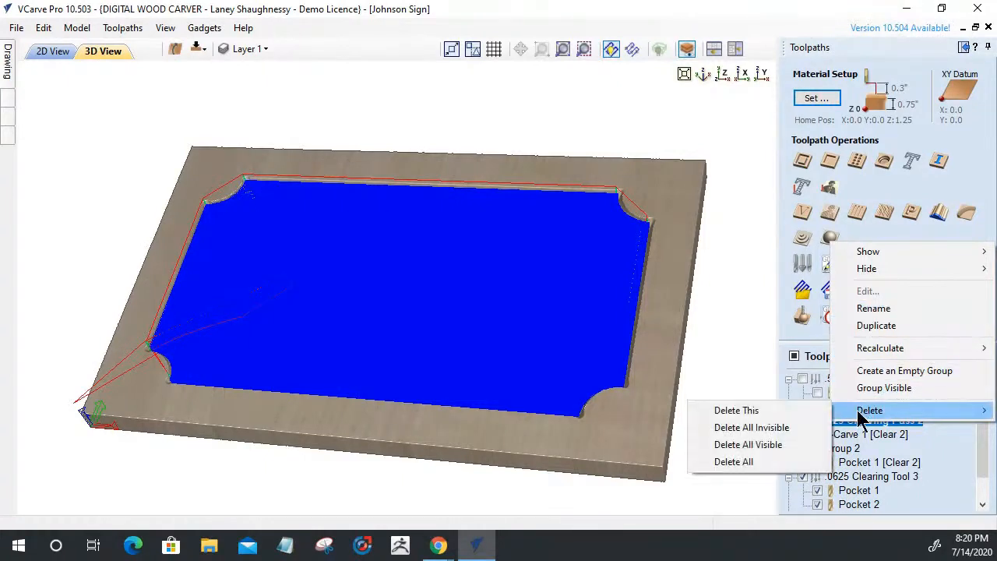
pyautogui.click(763, 411)
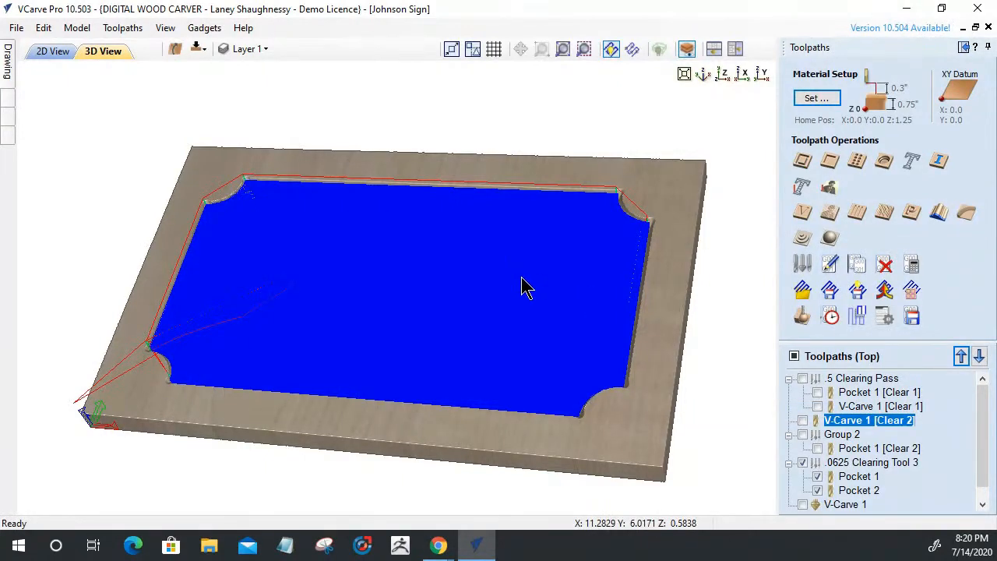
# Rename Group 2 to '.125 Clearing Tool', fixing the stray leading '>' to a '.'
pyautogui.click(828, 441)
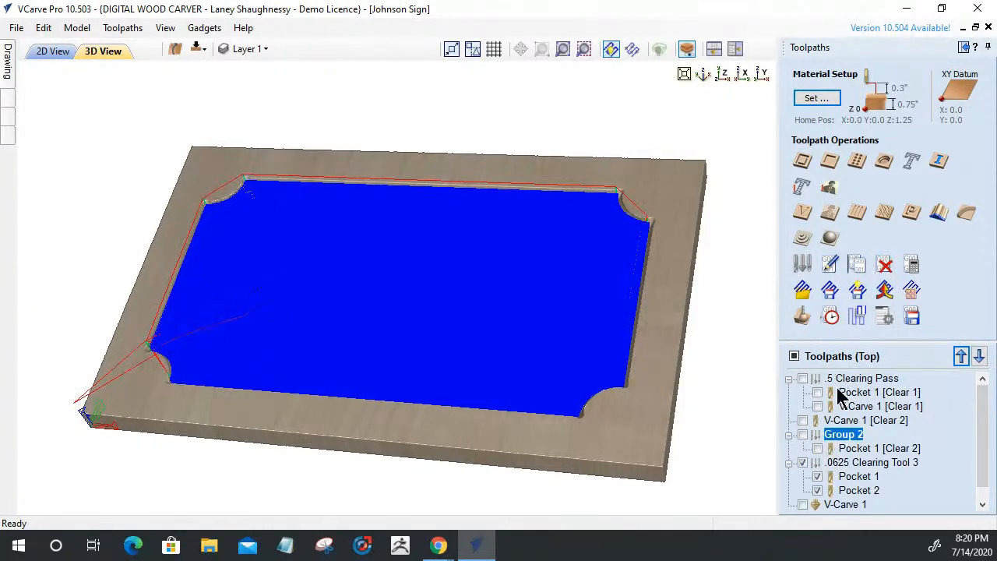
pyautogui.rightClick(838, 444)
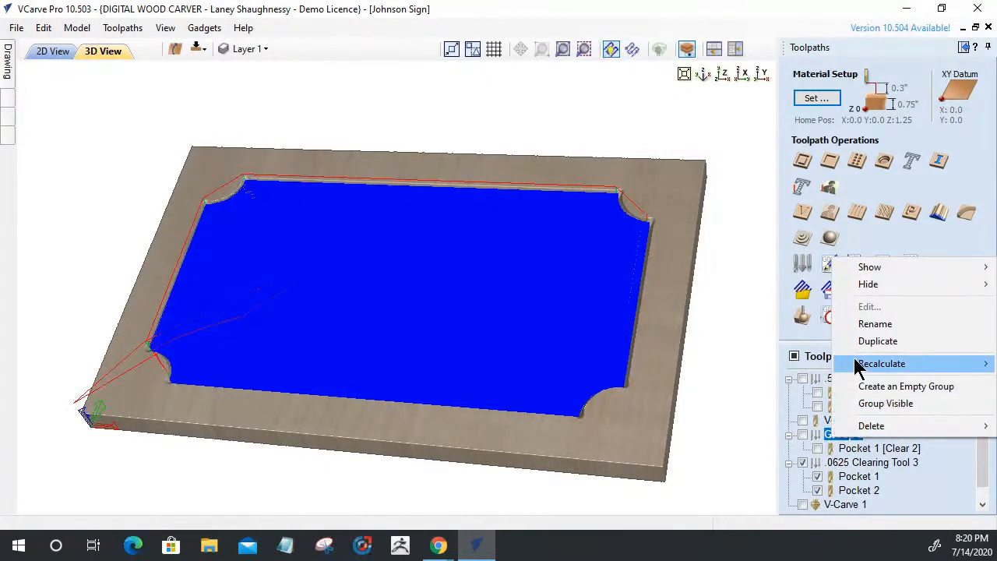
pyautogui.click(865, 324)
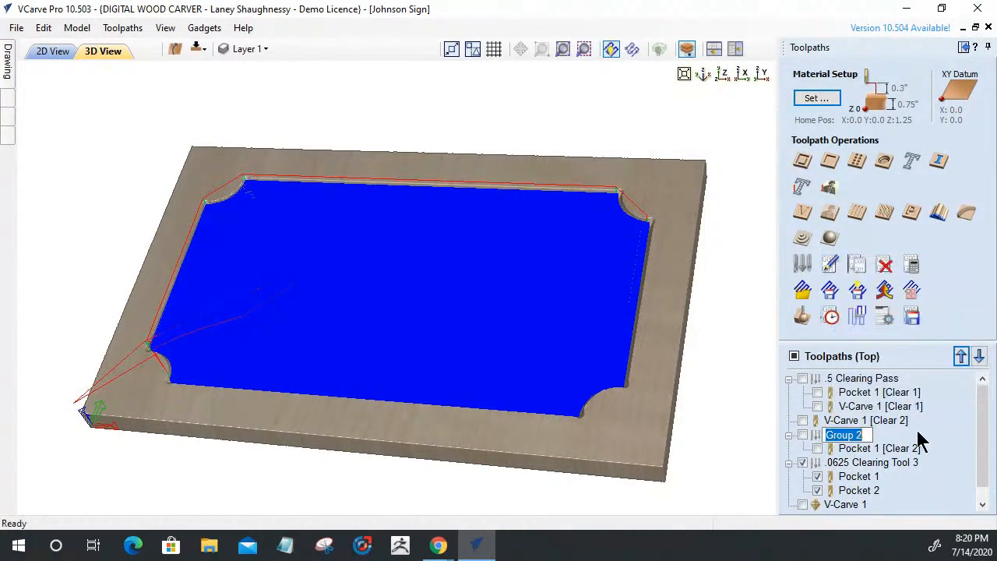
pyautogui.write('>125')
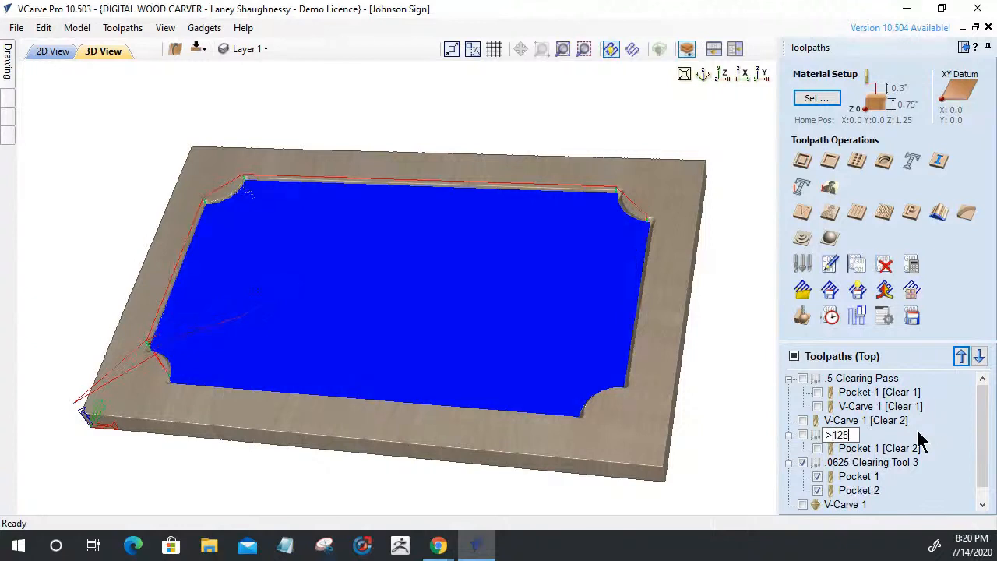
pyautogui.write('>125 Clearing Tool')
pyautogui.press('Return')
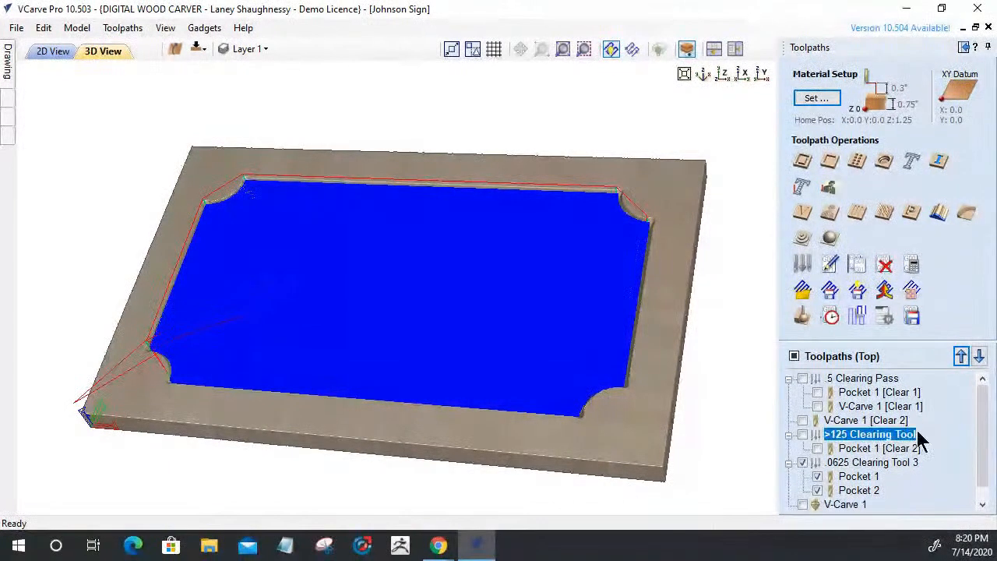
pyautogui.rightClick(872, 441)
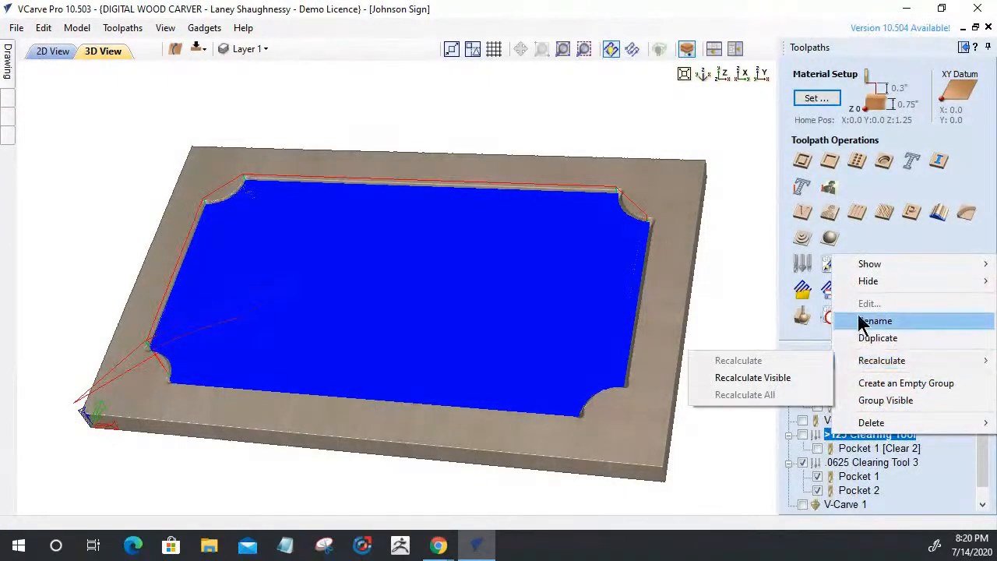
pyautogui.click(862, 321)
pyautogui.click(830, 436)
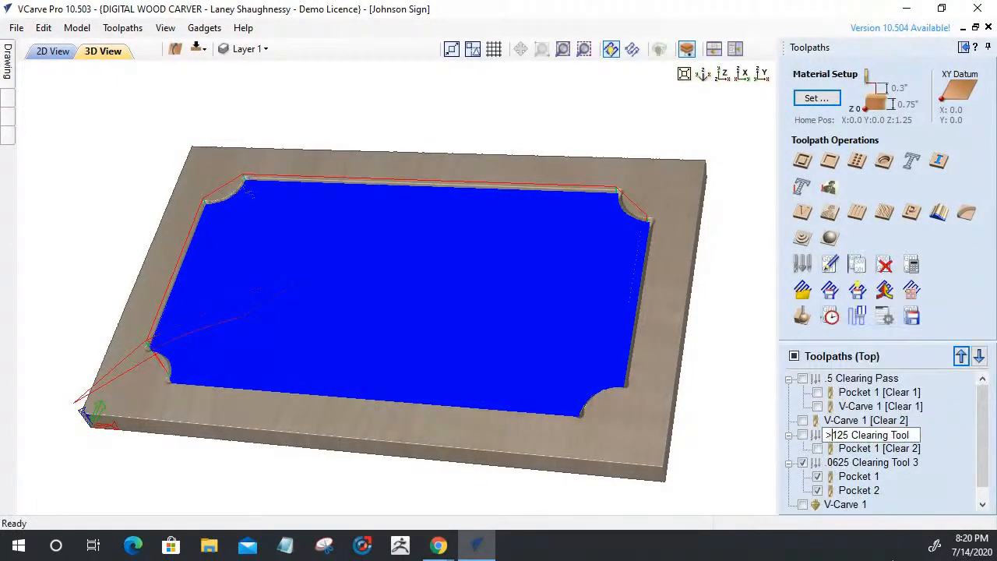
pyautogui.press('Delete')
pyautogui.write('.')
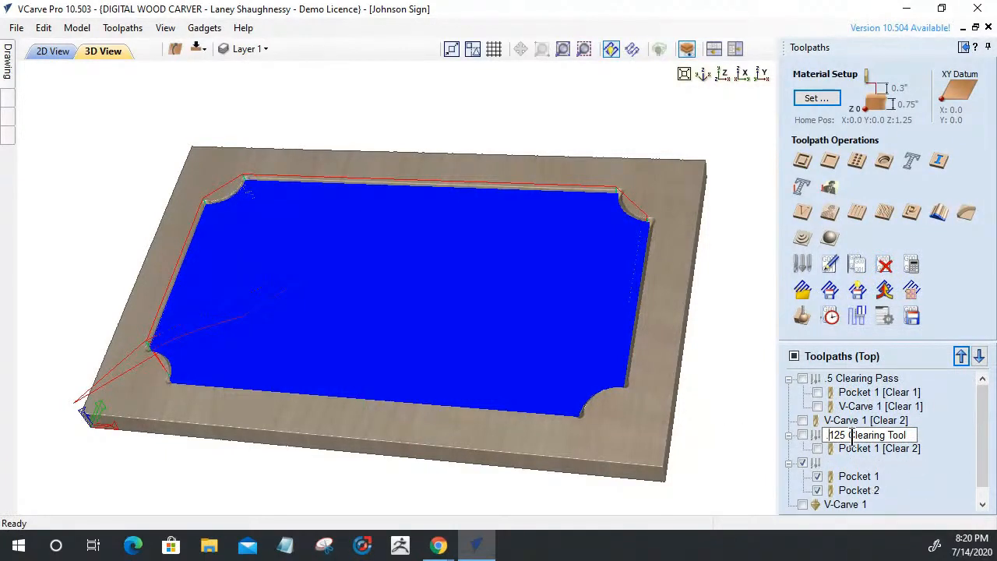
pyautogui.click(897, 462)
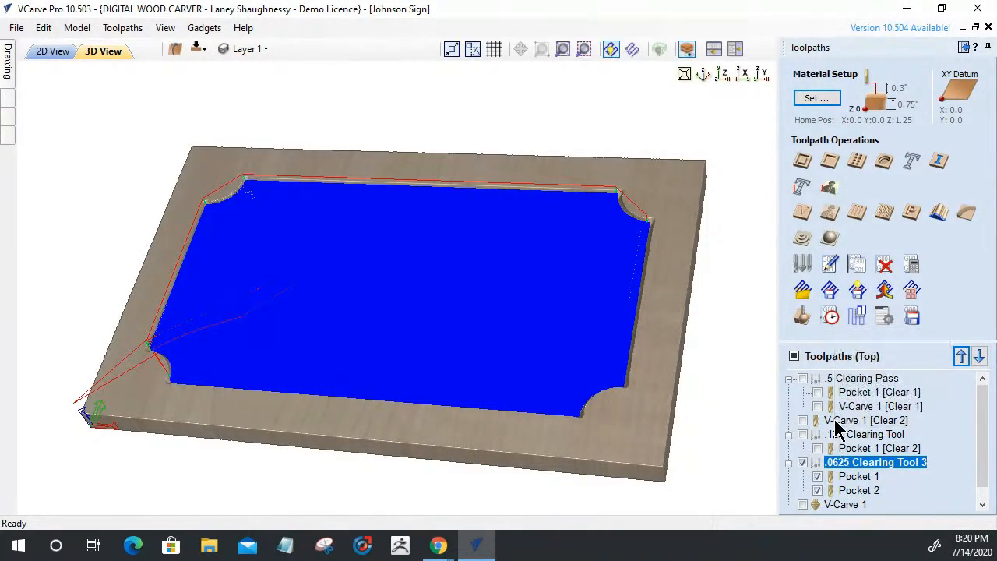
# Move V-Carve 1 [Clear 2] into the .125 Clearing Tool group beside Pocket 1 [Clear 2]
pyautogui.moveTo(834, 422)
pyautogui.moveTo(835, 425); pyautogui.dragTo(843, 453)
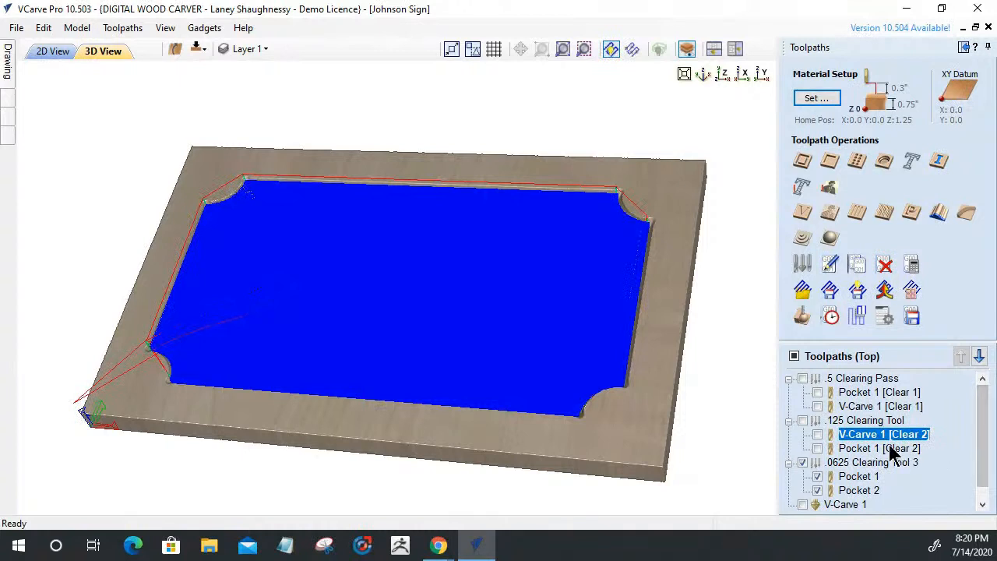
pyautogui.moveTo(884, 460)
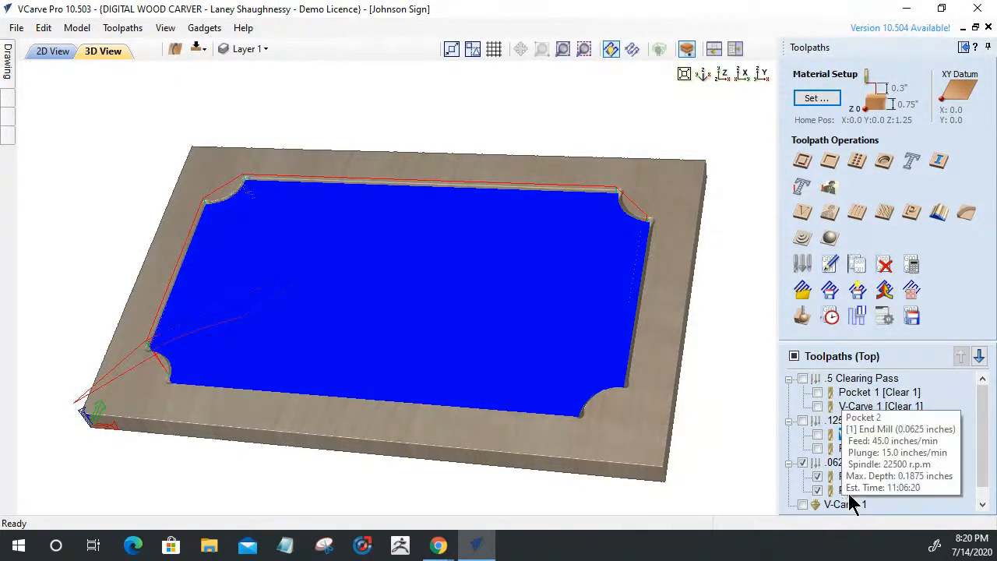
pyautogui.moveTo(984, 418); pyautogui.dragTo(975, 456)
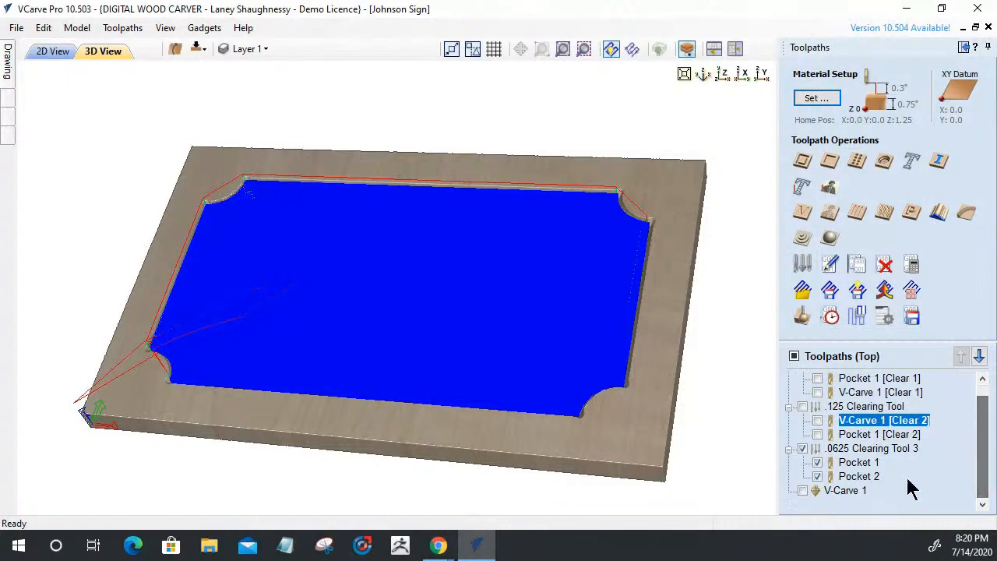
pyautogui.moveTo(840, 490)
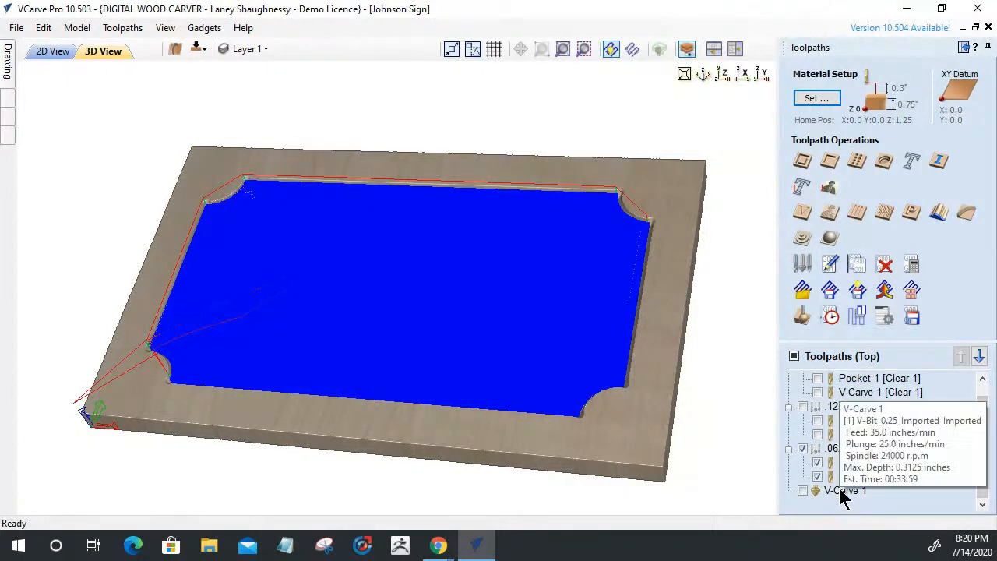
pyautogui.click(839, 491)
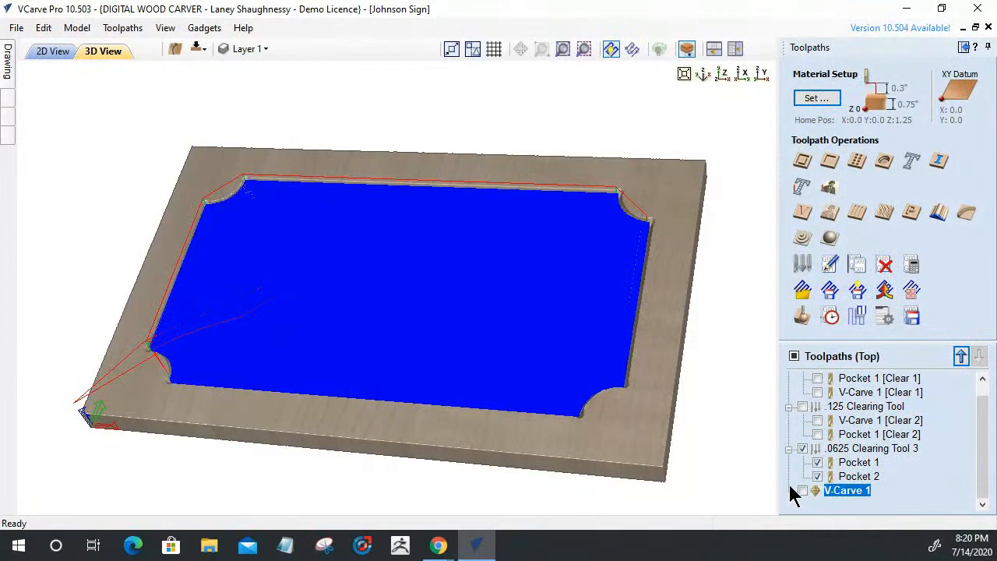
pyautogui.moveTo(832, 493)
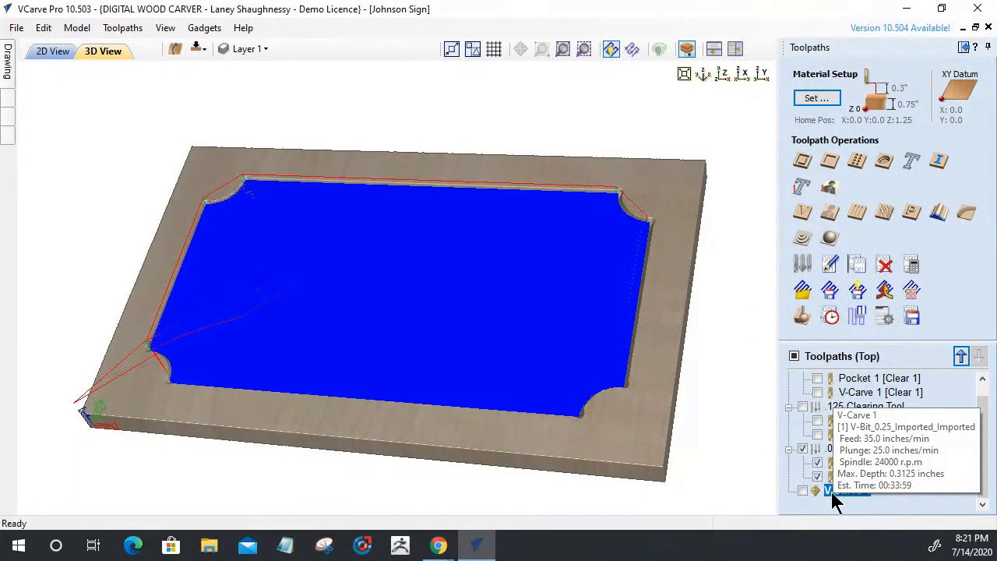
# Collapse the .5 Clearing Pass, .125 Clearing Tool and .0625 Clearing Tool 3 groups
pyautogui.scroll(1, 830, 491)
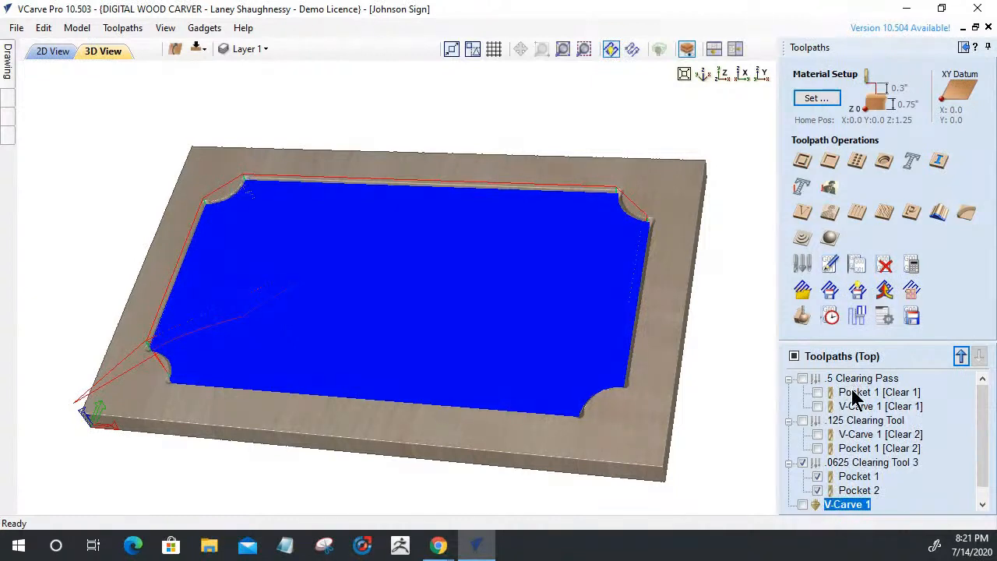
pyautogui.click(788, 378)
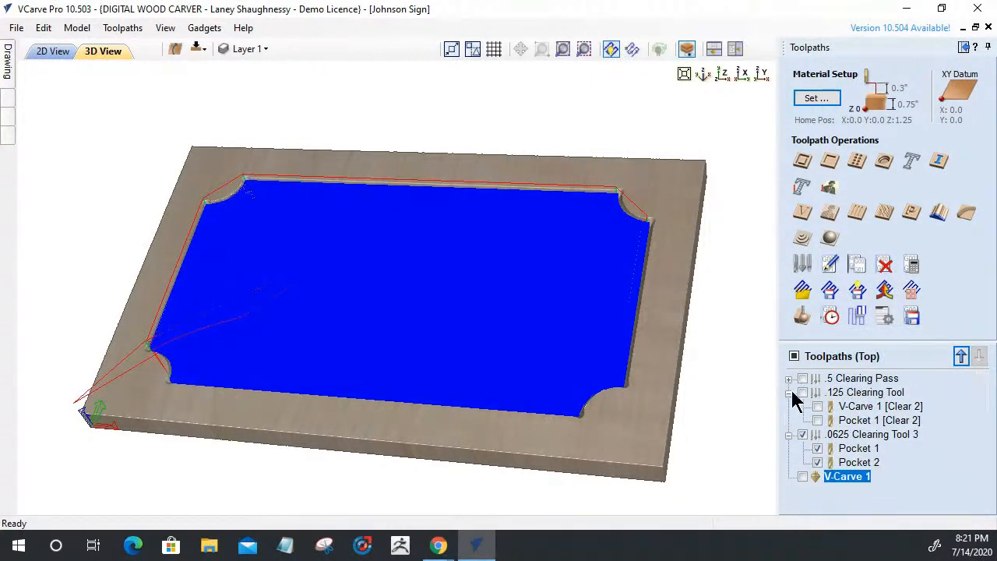
pyautogui.click(788, 392)
pyautogui.click(789, 407)
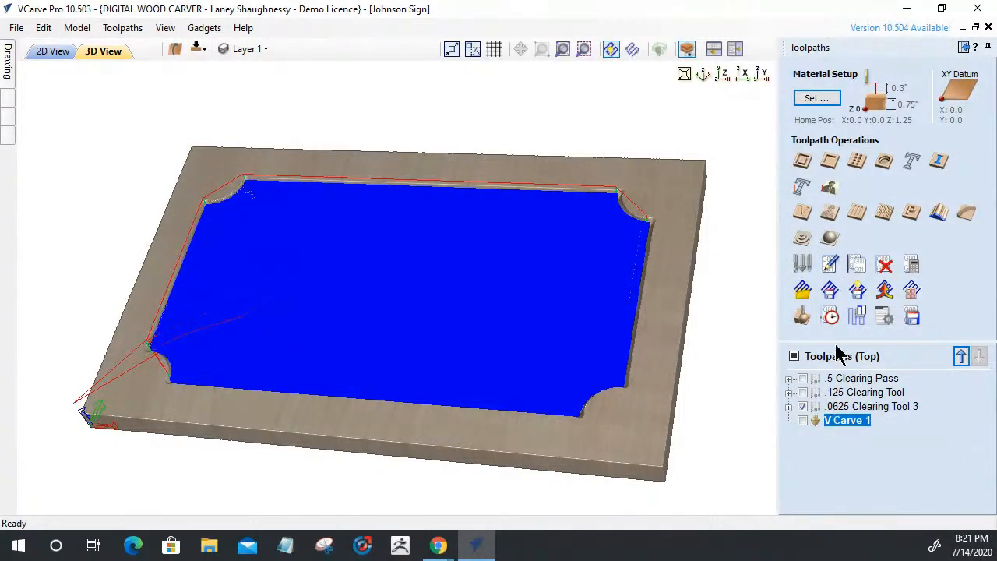
# Hide the .0625 Clearing Tool 3 preview and toggle the .5 Clearing Pass visibility
pyautogui.click(804, 408)
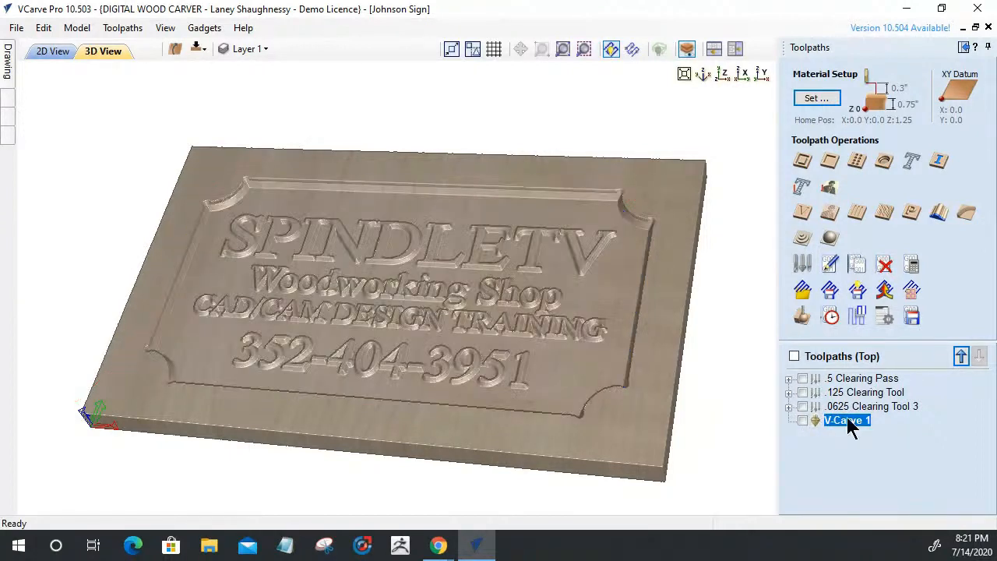
pyautogui.click(803, 378)
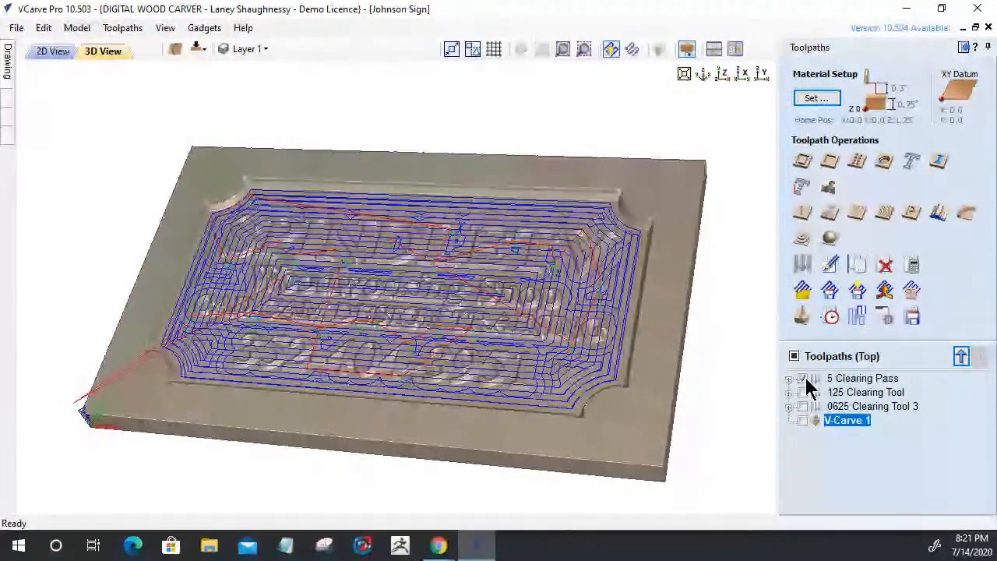
pyautogui.rightClick(852, 380)
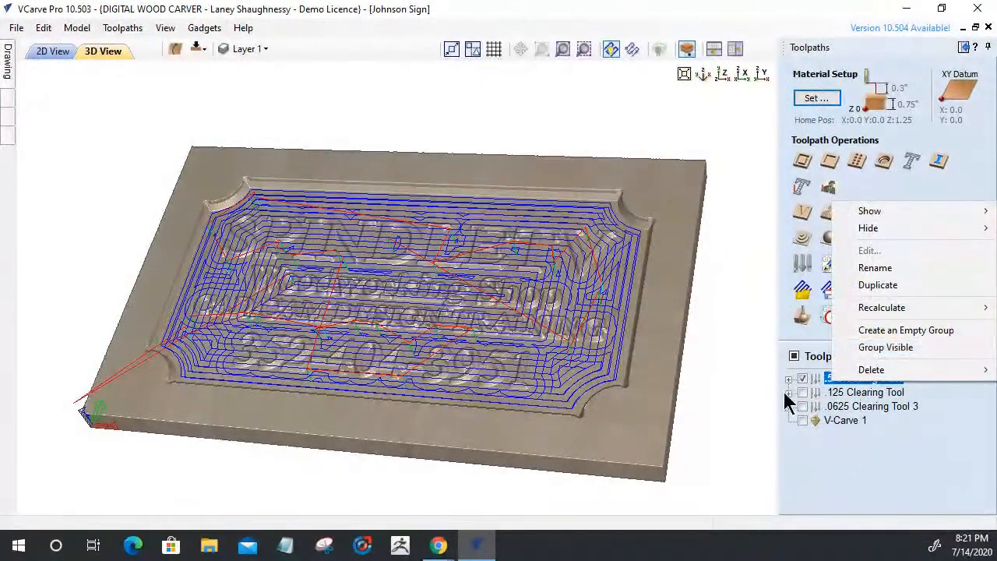
pyautogui.click(816, 426)
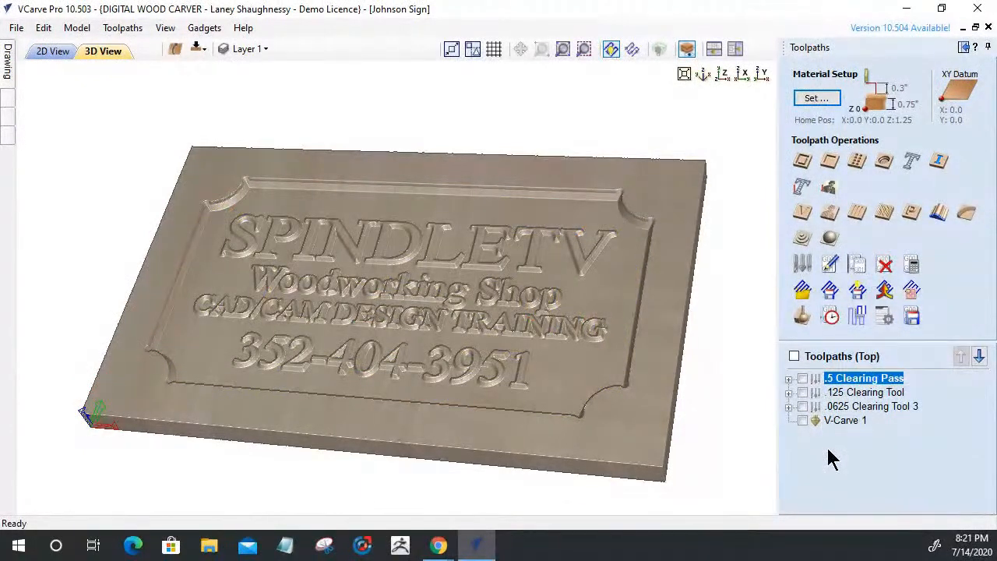
# Expand and re-collapse each of the three tool groups to check their toolpaths
pyautogui.click(789, 379)
pyautogui.click(789, 379)
pyautogui.click(789, 393)
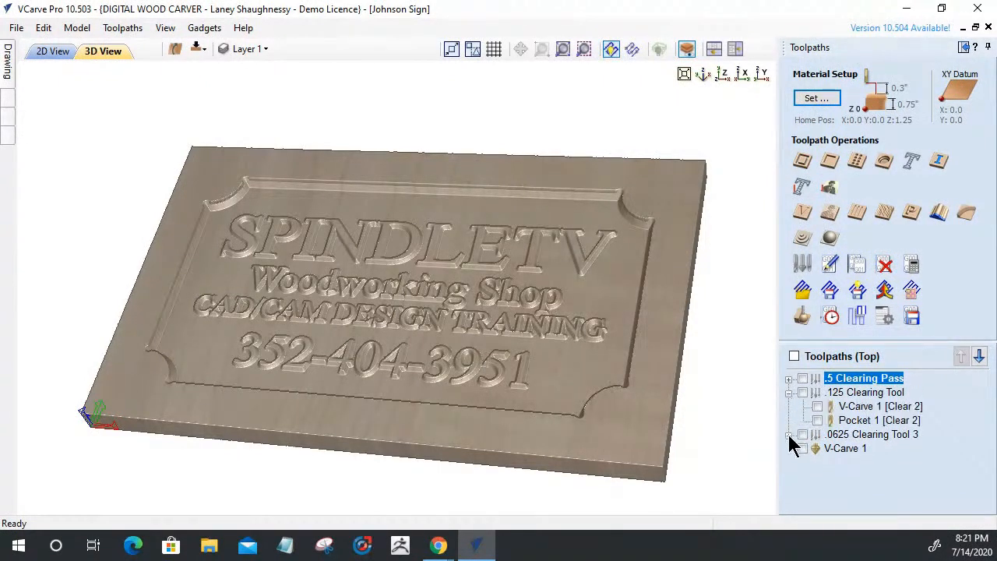
pyautogui.click(789, 393)
pyautogui.click(788, 406)
pyautogui.click(788, 407)
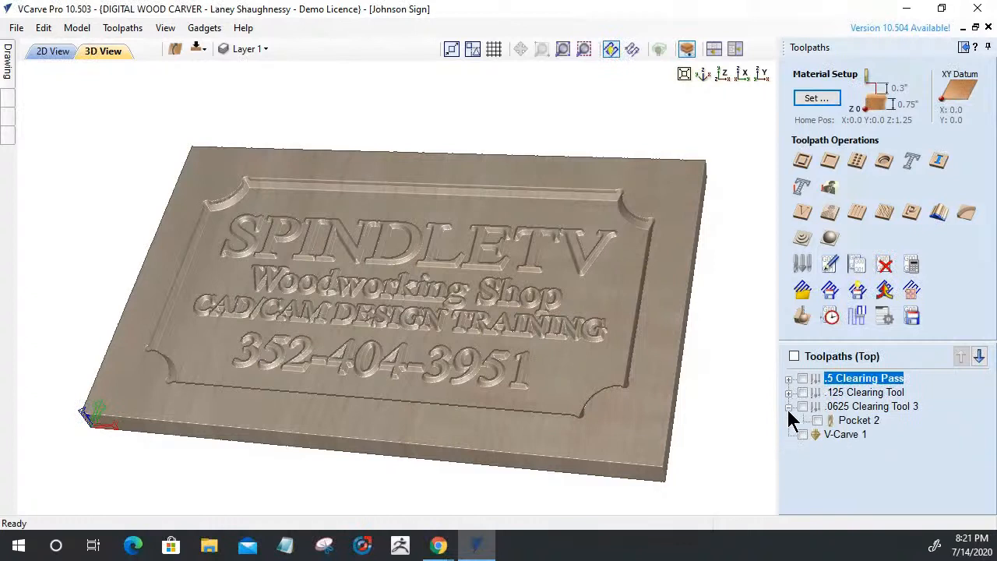
# Show the .5 Clearing Pass toolpaths and bring up Save Toolpaths listing both Clear 1 paths
pyautogui.click(912, 317)
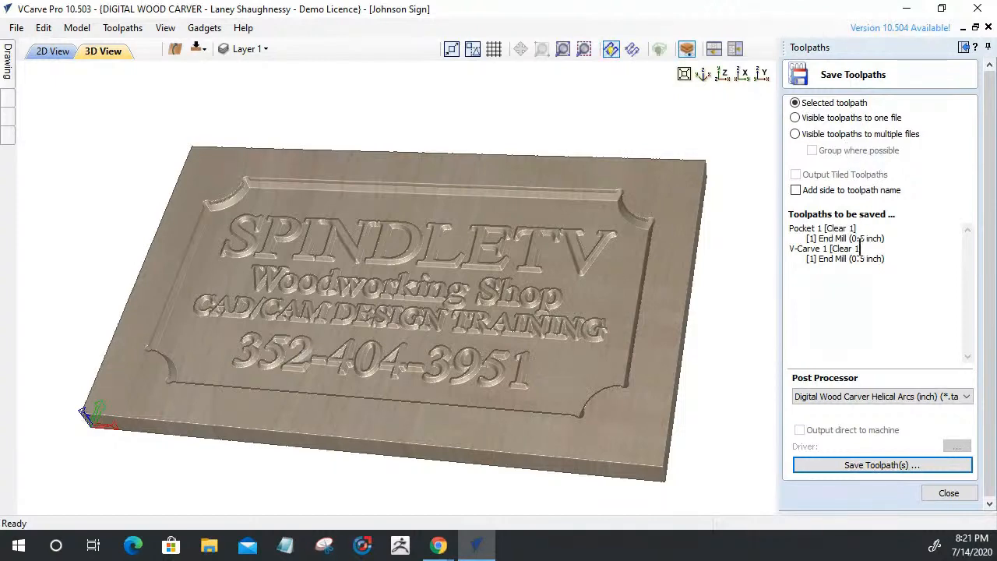
pyautogui.click(951, 497)
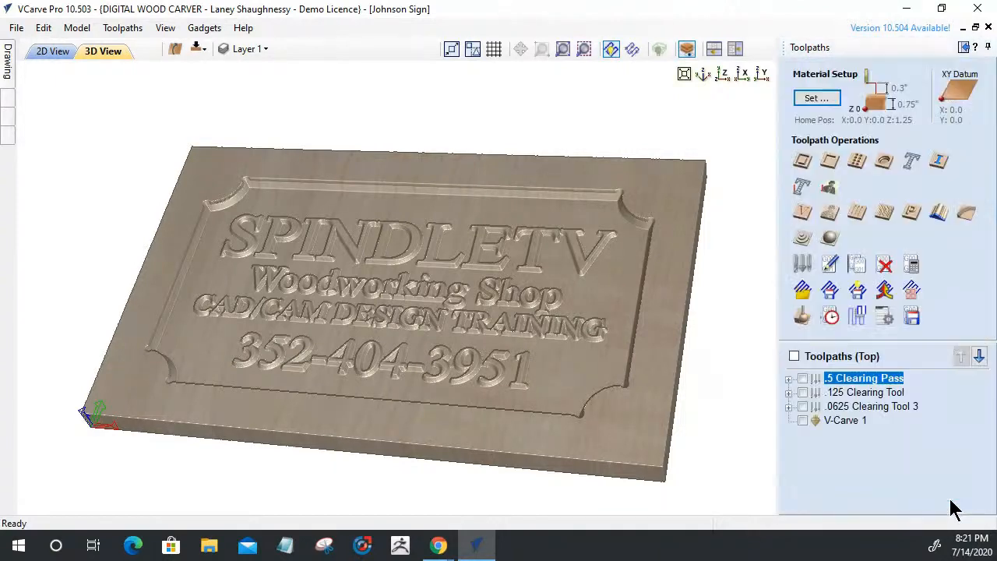
pyautogui.click(802, 378)
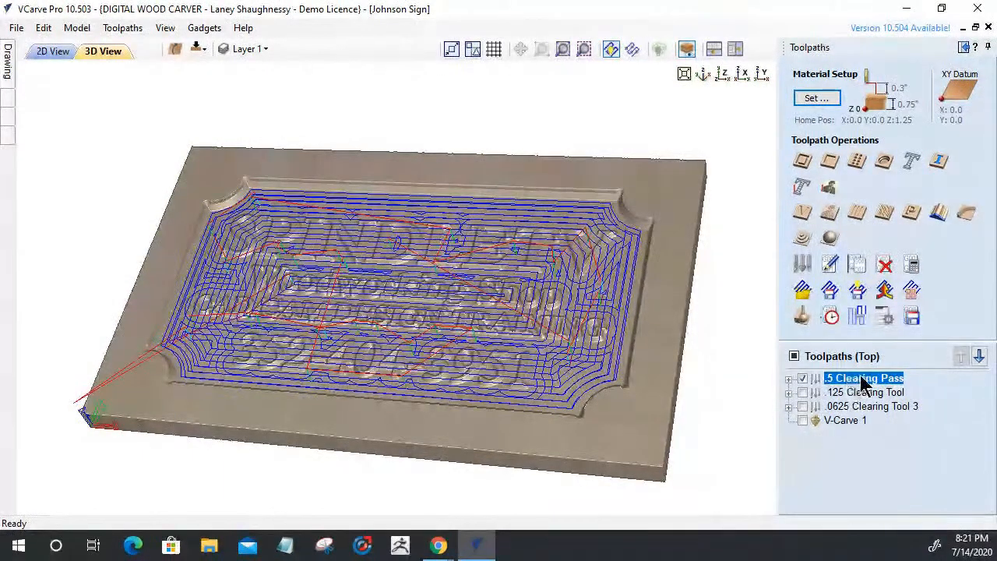
pyautogui.click(911, 316)
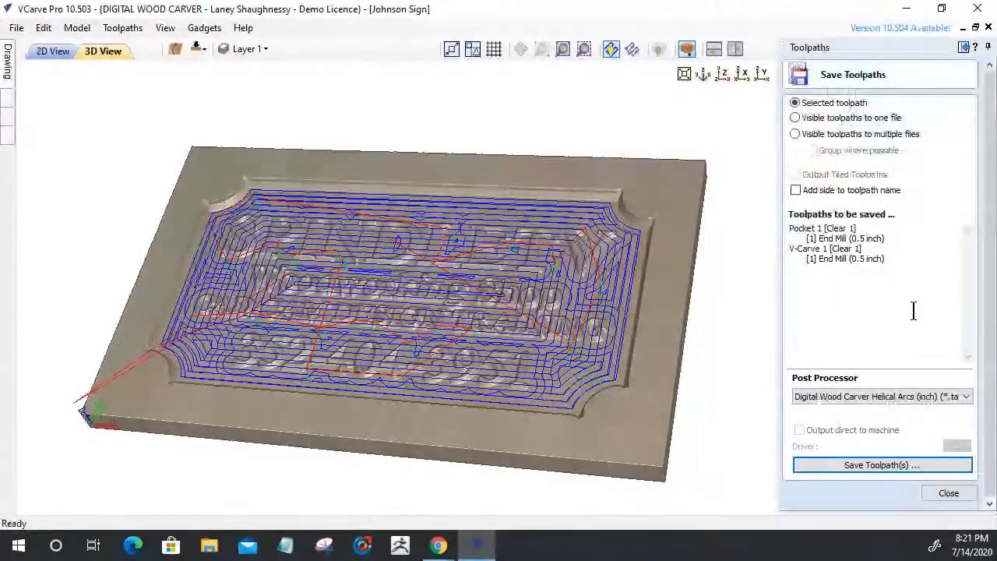
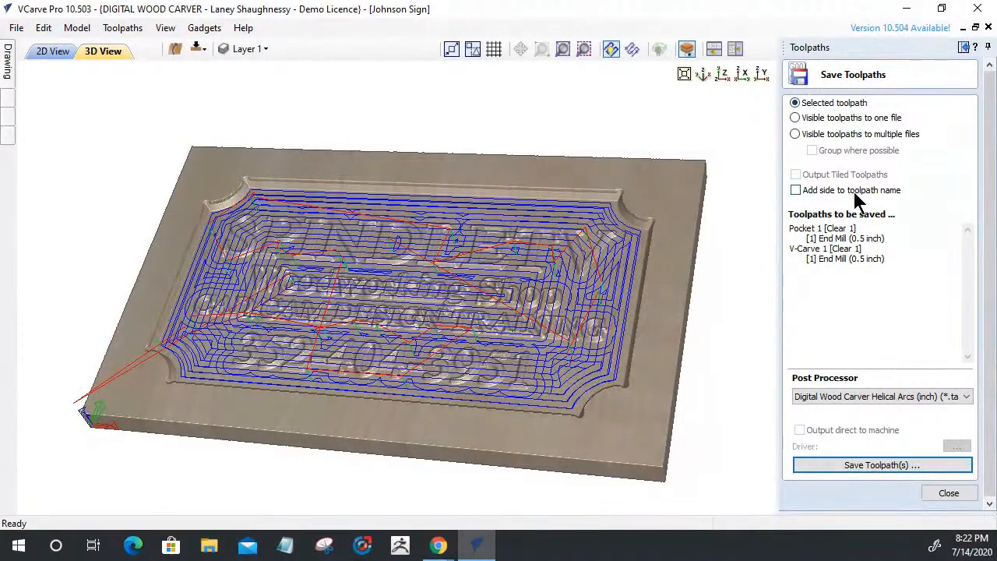
# Save the .5 Clearing Pass toolpaths as '.5 Clearing Pass' in Music, then reopen and cancel to confirm
pyautogui.click(845, 464)
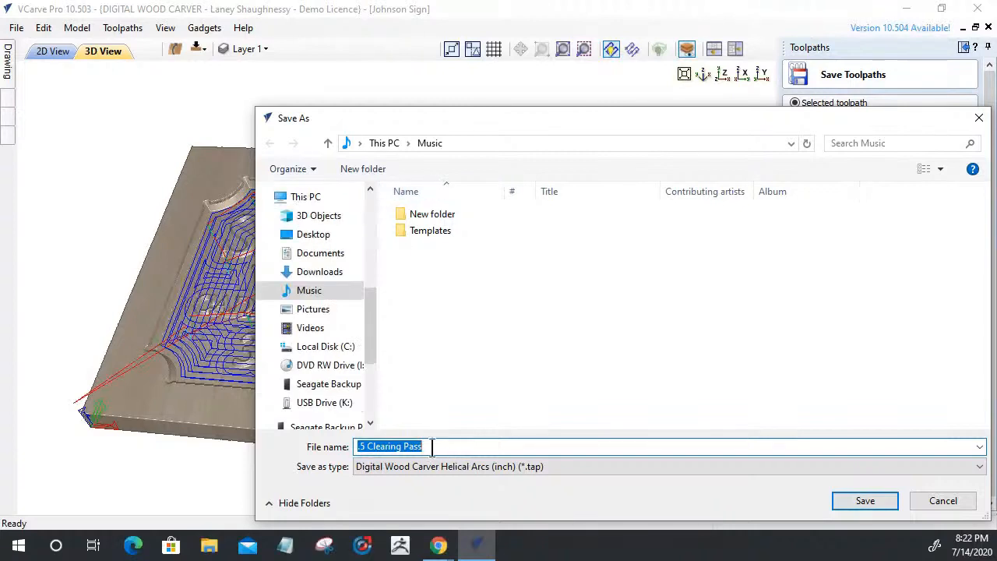
pyautogui.click(841, 505)
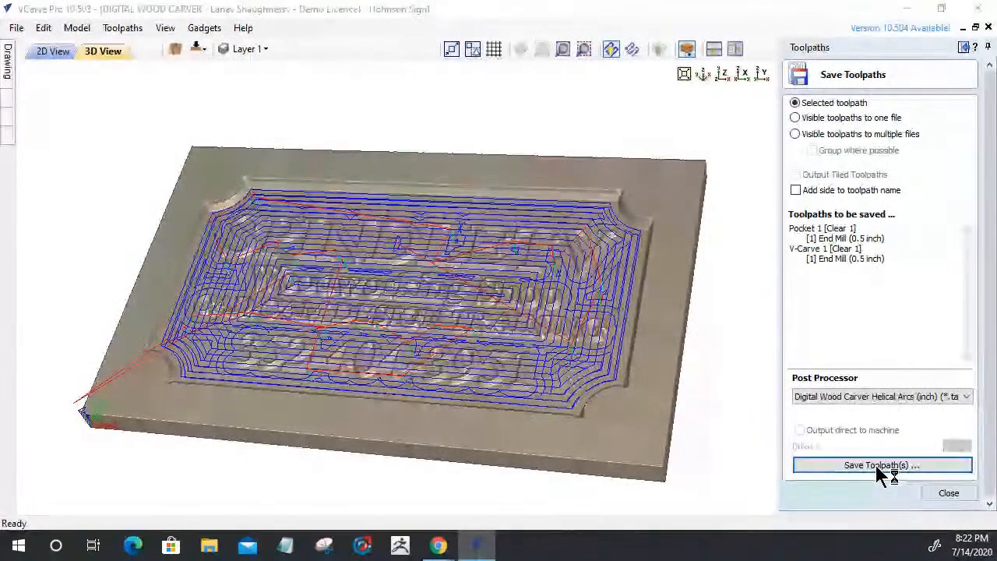
pyautogui.click(876, 465)
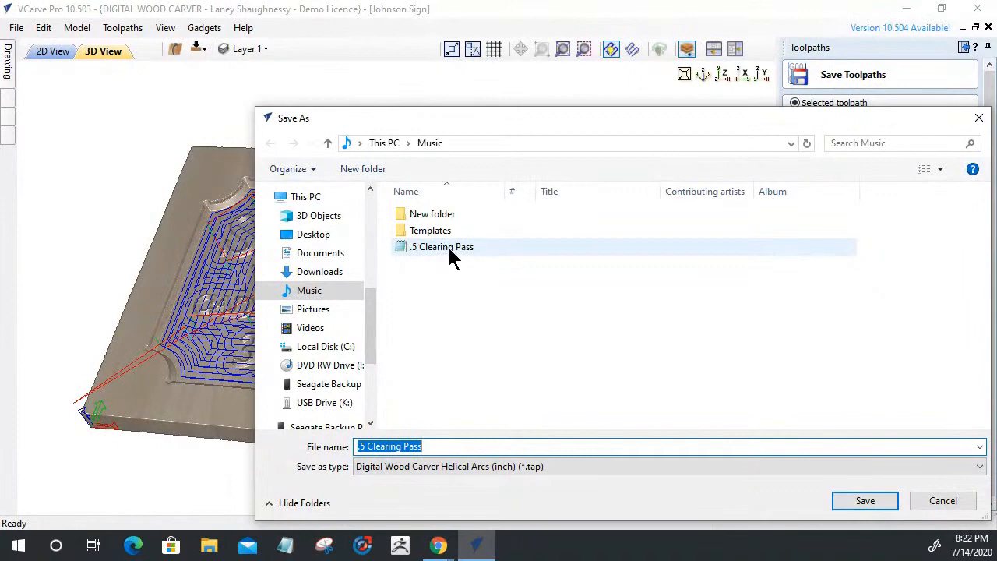
pyautogui.click(946, 502)
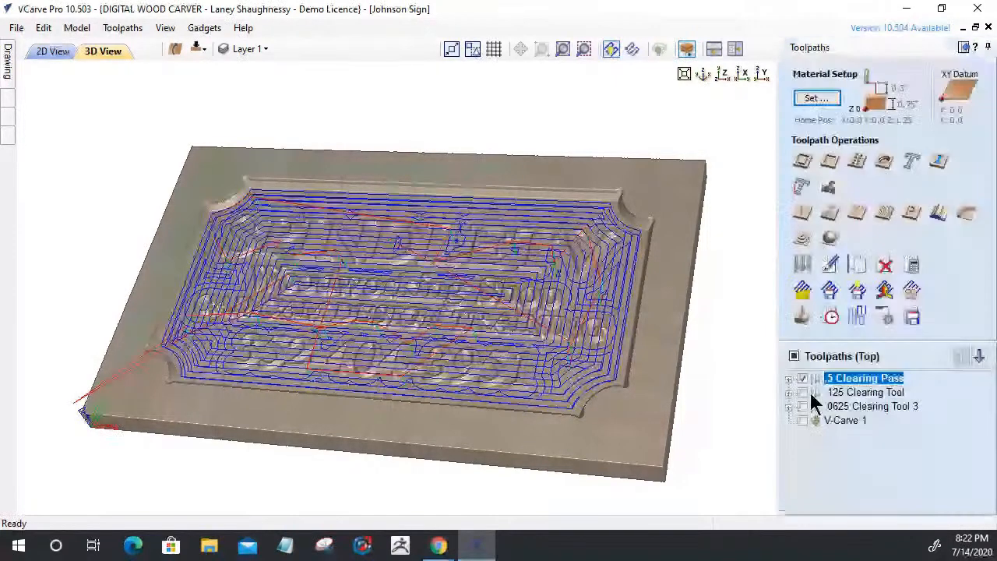
# Hide the .5 Clearing Pass preview and show only the .125 Clearing Tool toolpaths
pyautogui.click(802, 378)
pyautogui.click(803, 393)
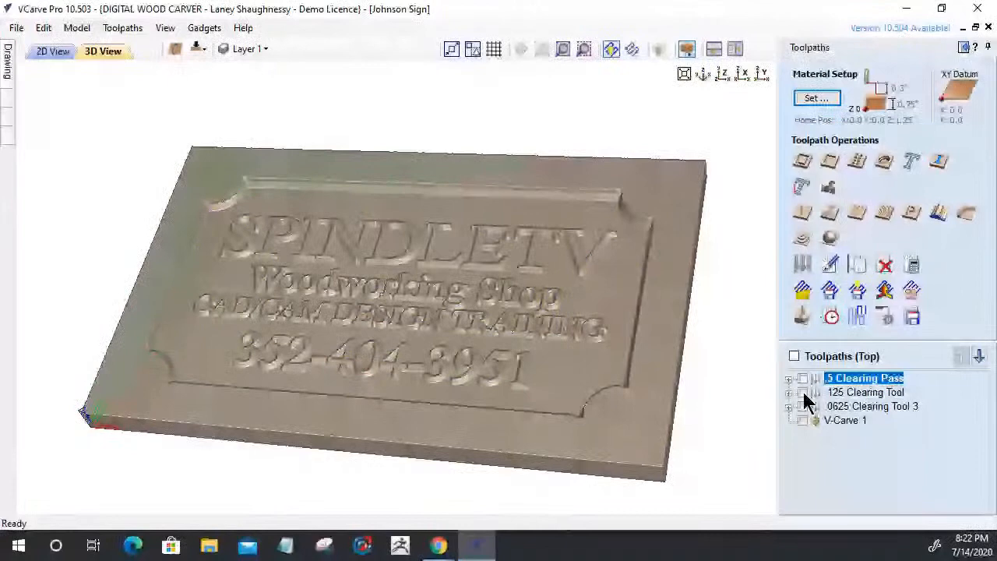
pyautogui.click(804, 393)
pyautogui.click(912, 316)
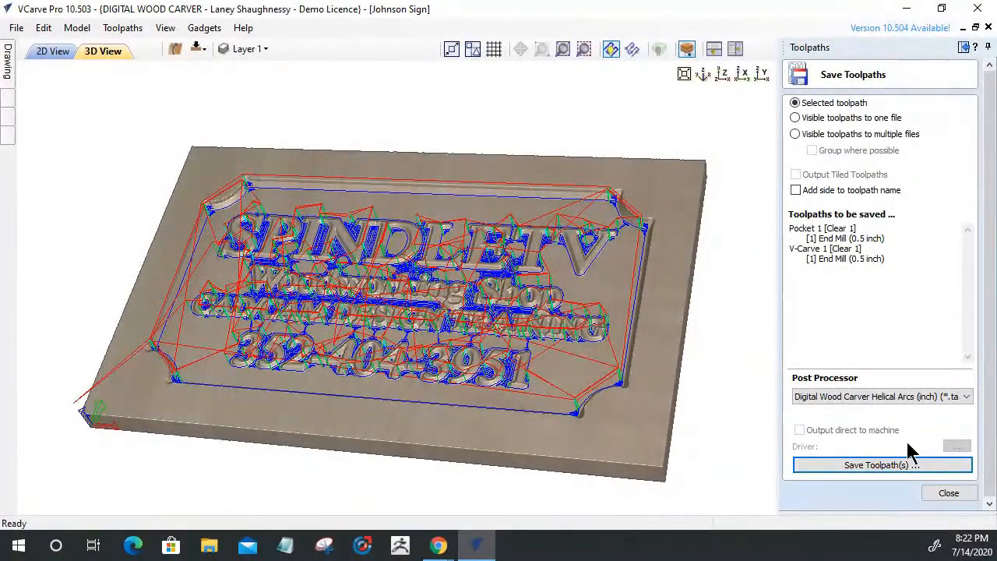
pyautogui.click(950, 495)
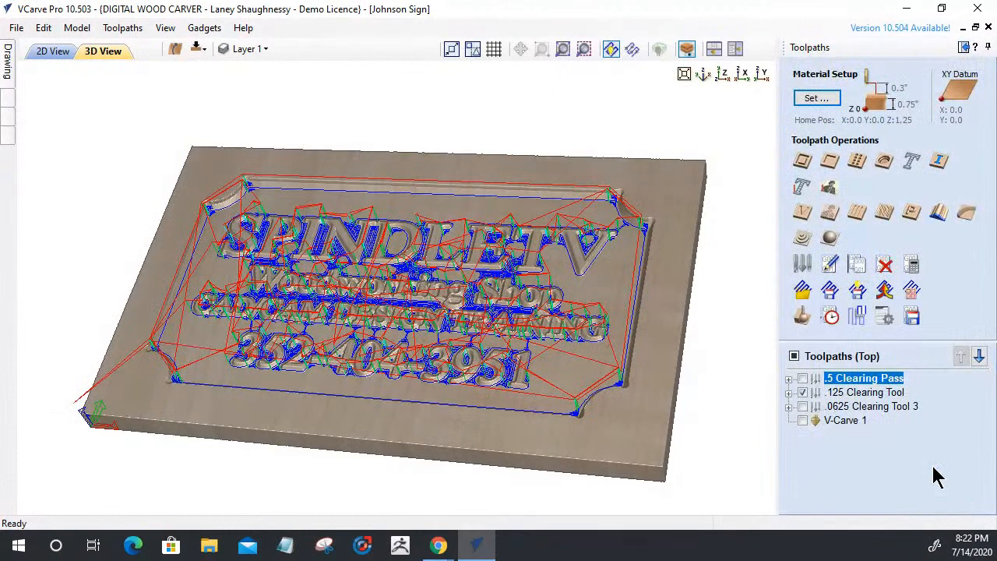
# Save the .125 Clearing Tool group's toolpaths to their own .tap file in Music
pyautogui.click(838, 393)
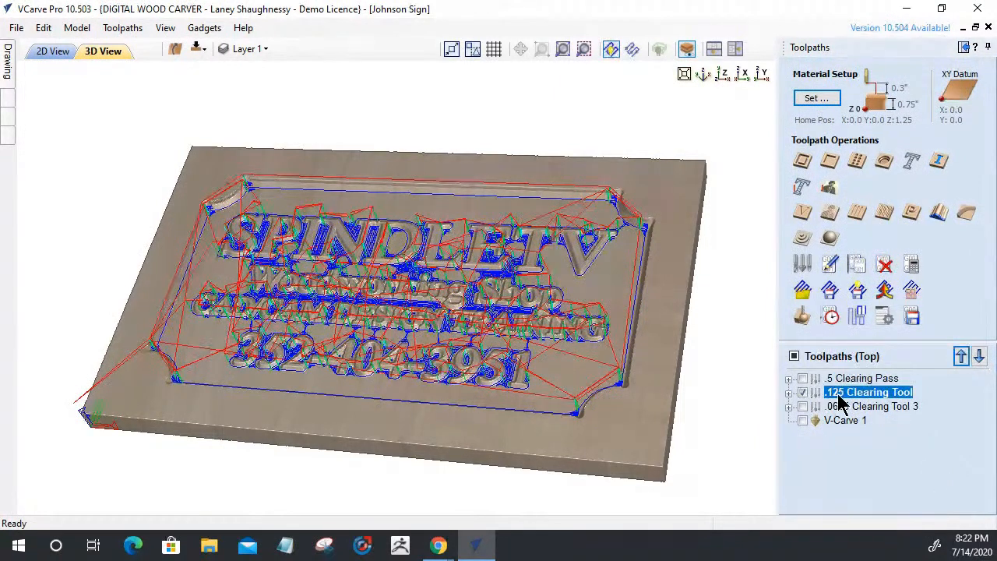
pyautogui.click(910, 317)
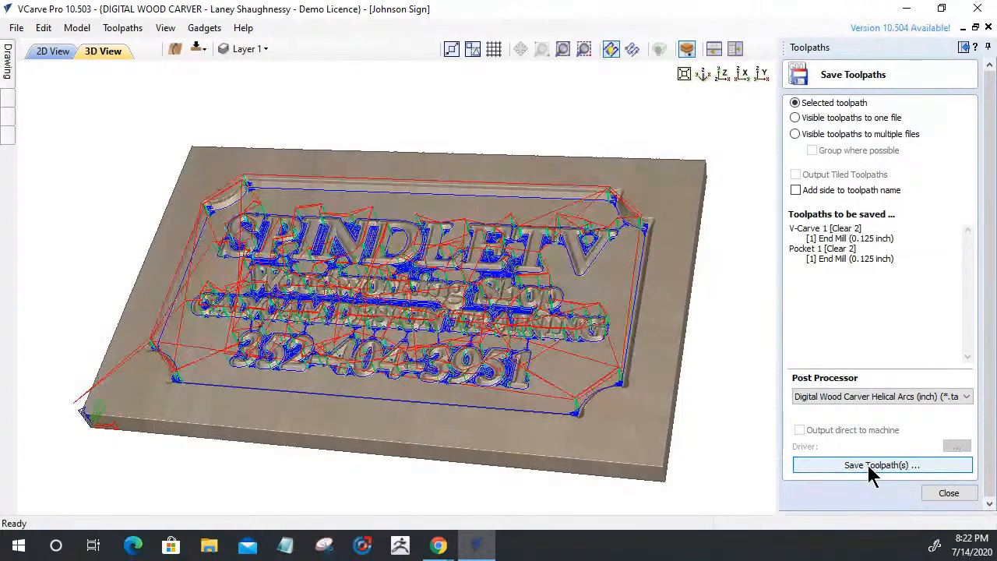
pyautogui.click(869, 466)
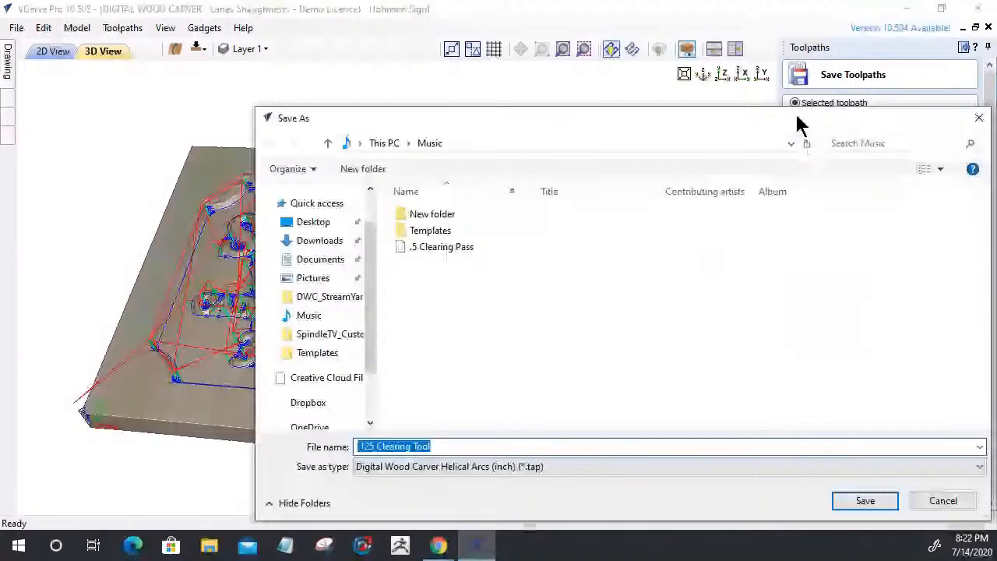
pyautogui.click(862, 501)
pyautogui.click(798, 119)
pyautogui.click(948, 492)
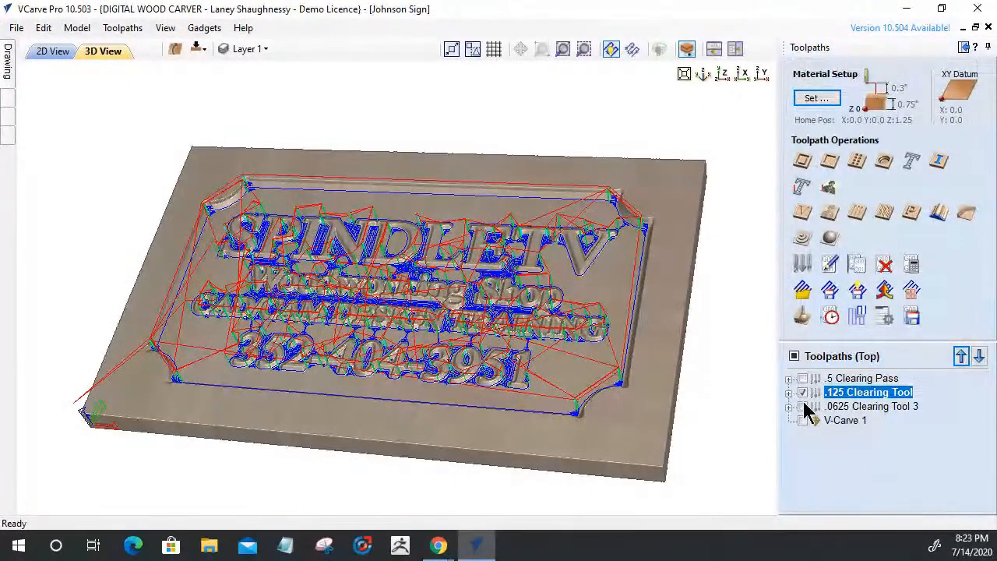
# Hide the .125 preview and display only the .0625 Clearing Tool 3 toolpaths for saving
pyautogui.click(803, 405)
pyautogui.click(802, 393)
pyautogui.click(914, 314)
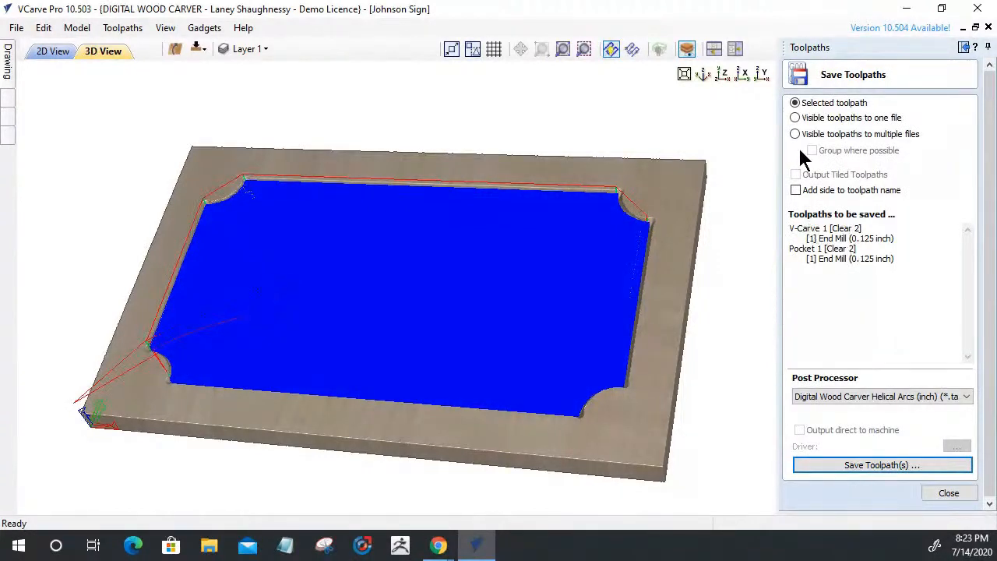
# Save both visible .0625 pocket toolpaths as one file named '.0625 Clearing Pass'
pyautogui.click(796, 118)
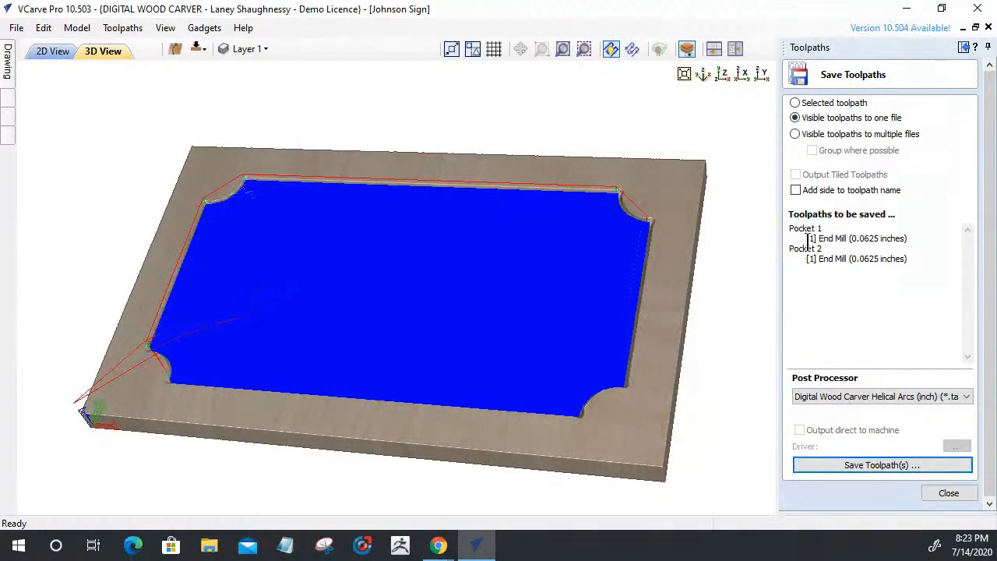
pyautogui.click(885, 467)
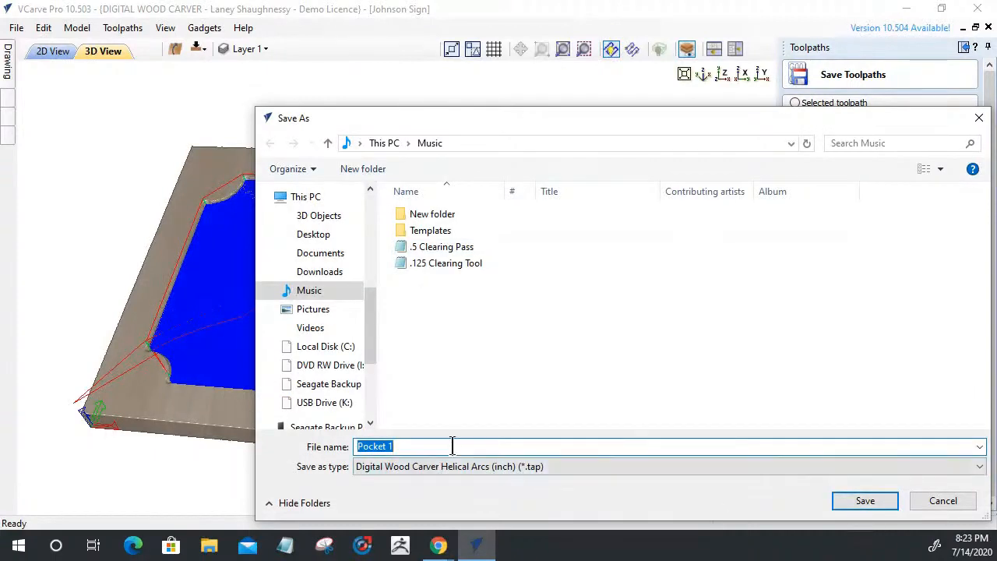
pyautogui.write('.0625')
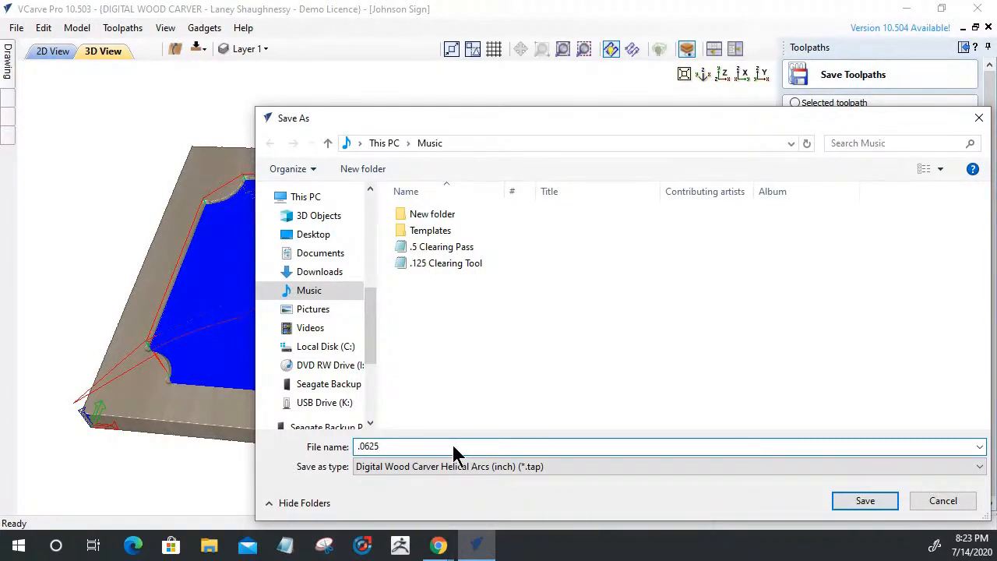
pyautogui.write(' Clearing ')
pyautogui.write('Too')
pyautogui.press('BackSpace')
pyautogui.press('BackSpace')
pyautogui.click(863, 501)
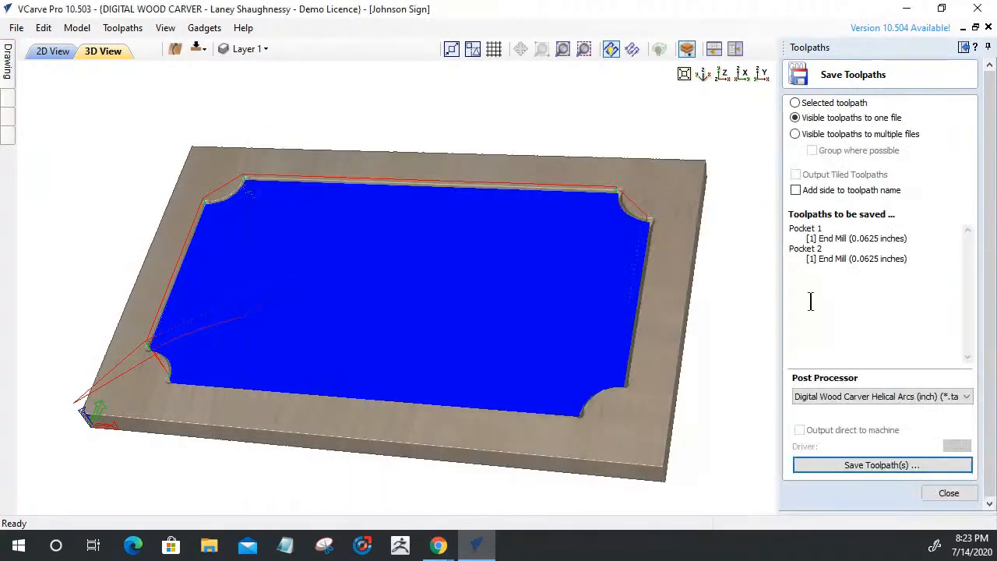
# Show only V-Carve 1 and export it to its own 'V-Carve 1' .tap file in Music
pyautogui.click(935, 485)
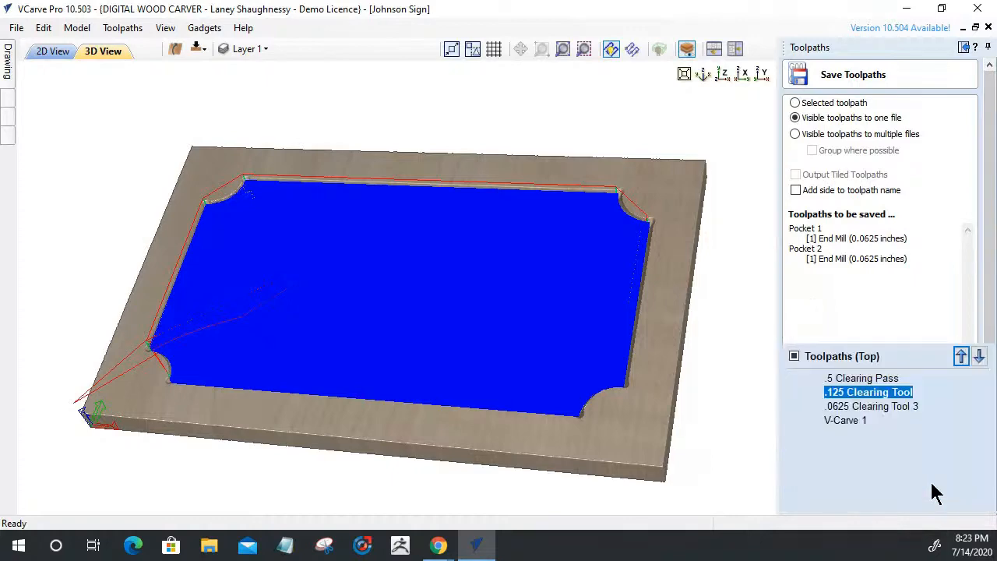
pyautogui.click(802, 407)
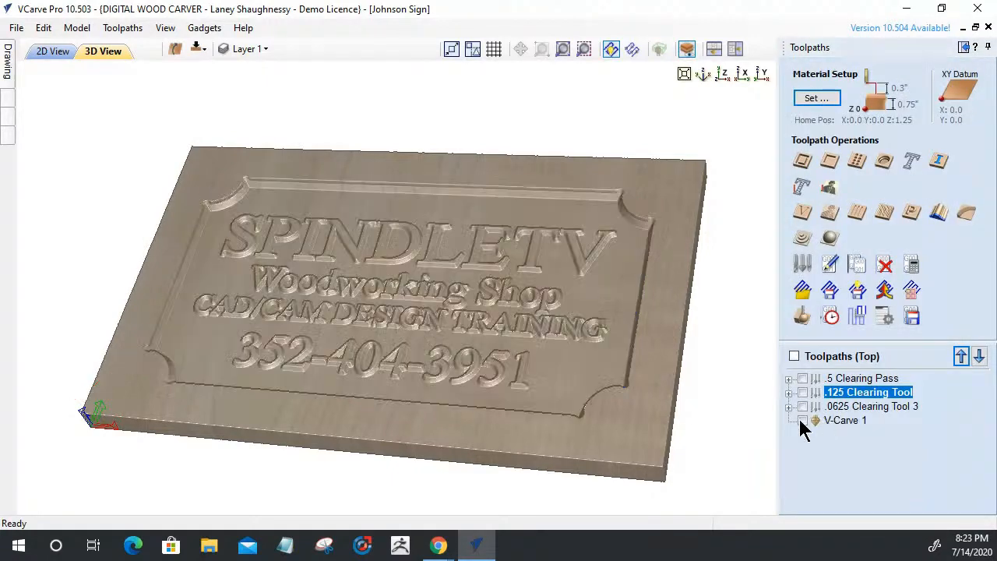
pyautogui.click(845, 422)
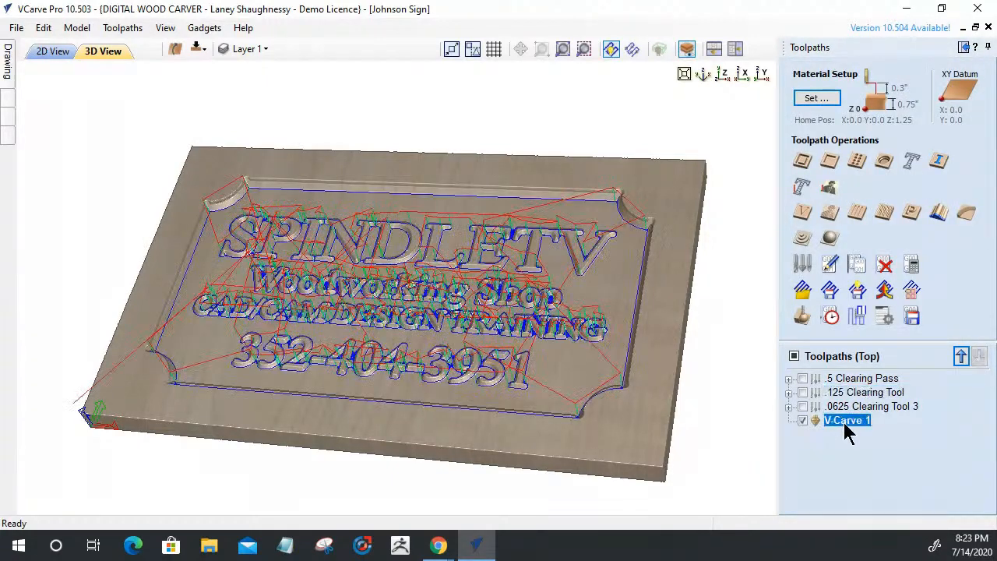
pyautogui.click(904, 313)
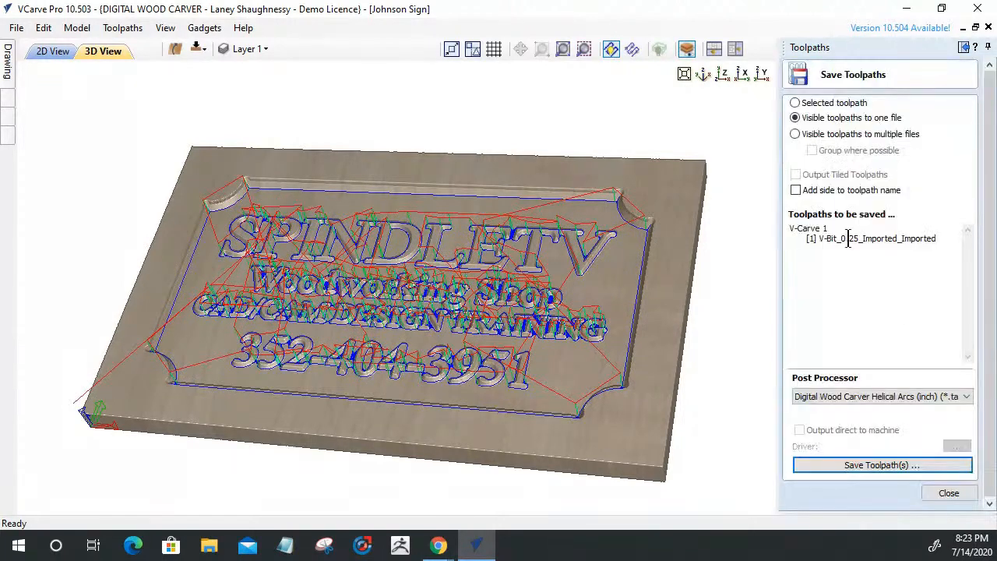
pyautogui.click(895, 466)
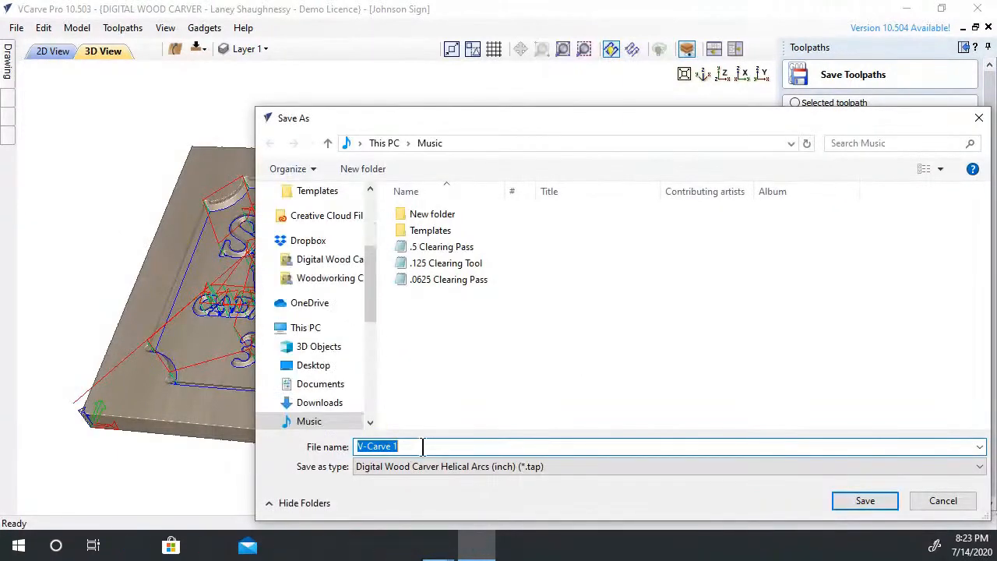
pyautogui.click(848, 510)
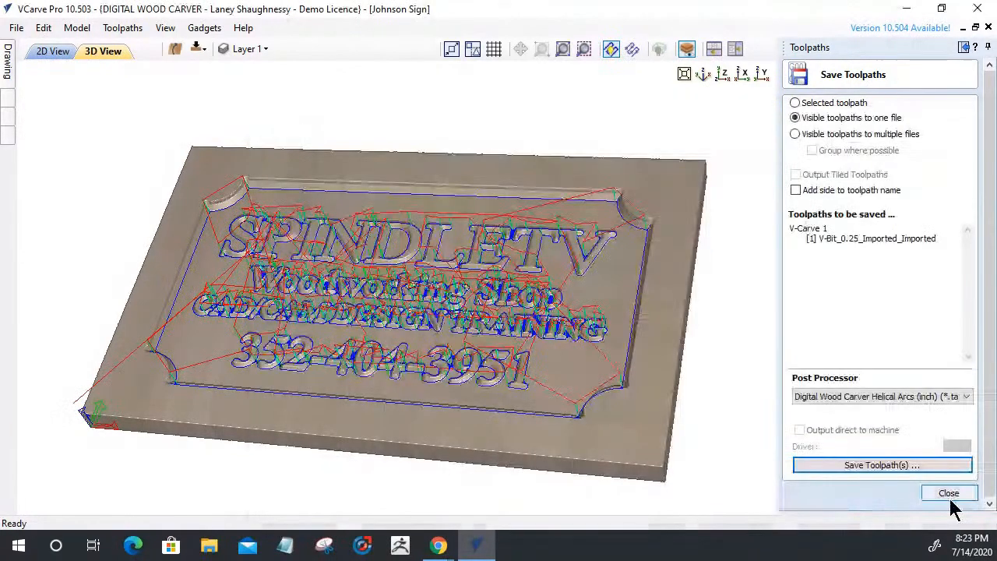
pyautogui.click(948, 494)
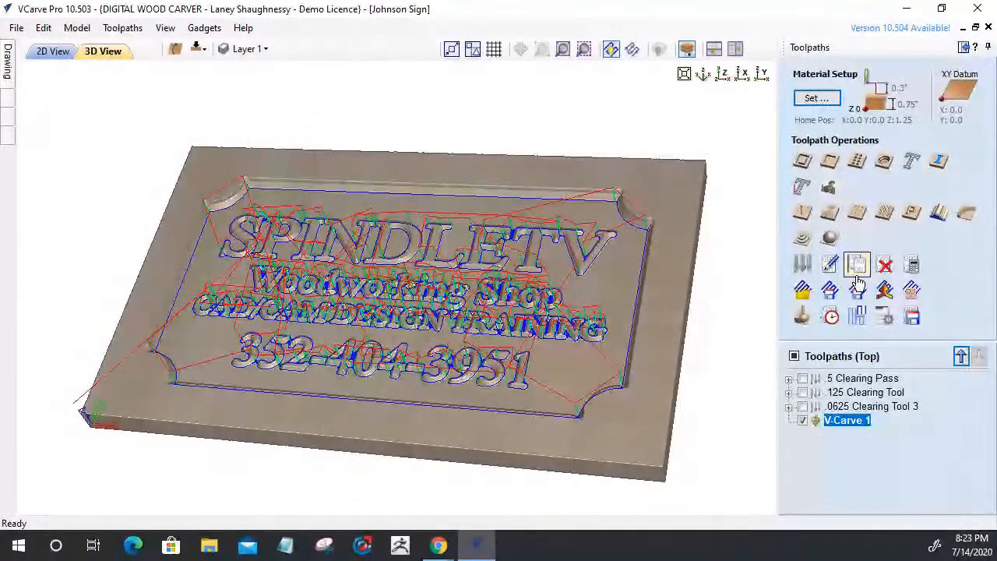
# Expand the three tool groups and delete the .5 Clearing Pass group, keeping its toolpaths
pyautogui.click(788, 379)
pyautogui.click(788, 420)
pyautogui.click(788, 462)
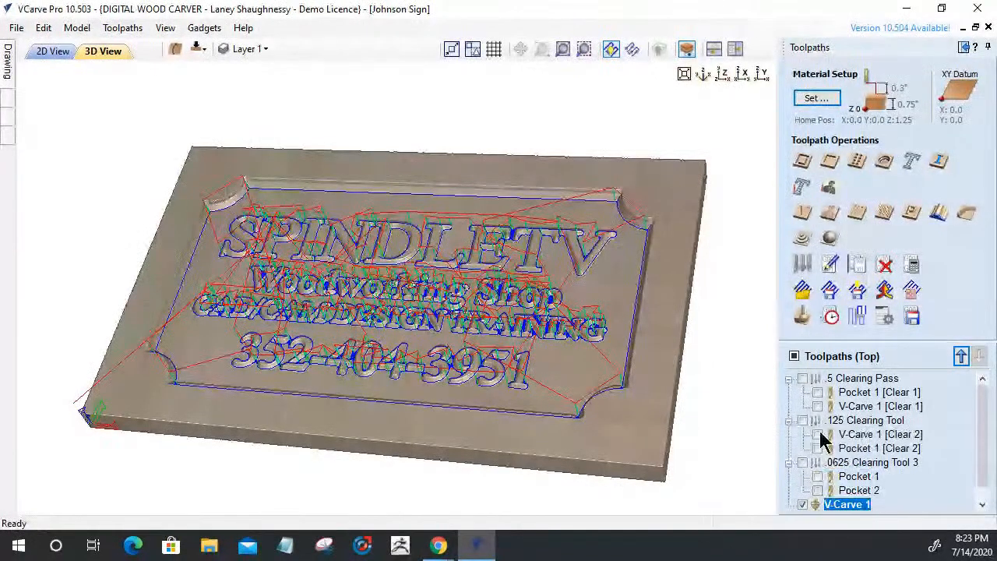
pyautogui.rightClick(831, 380)
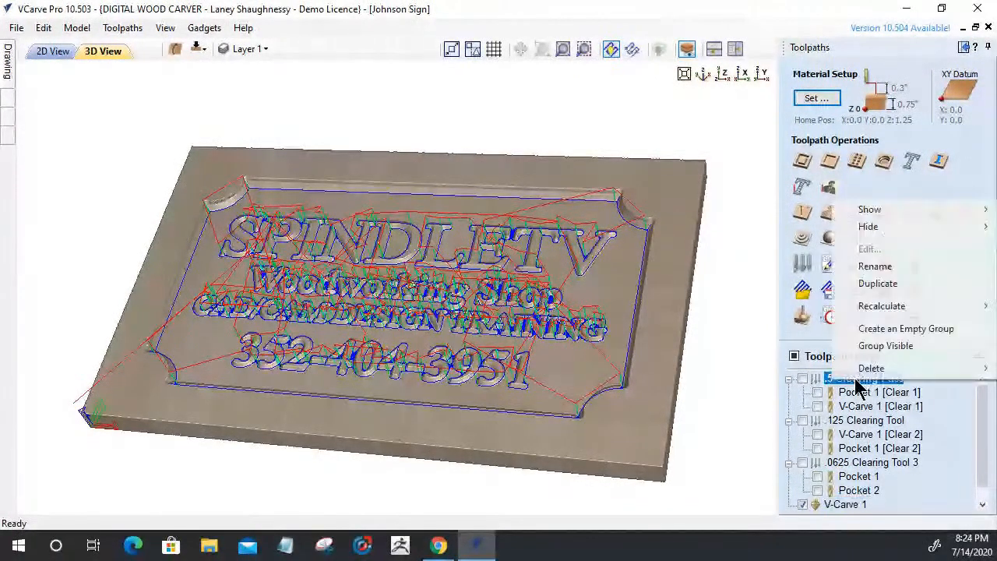
pyautogui.moveTo(868, 376)
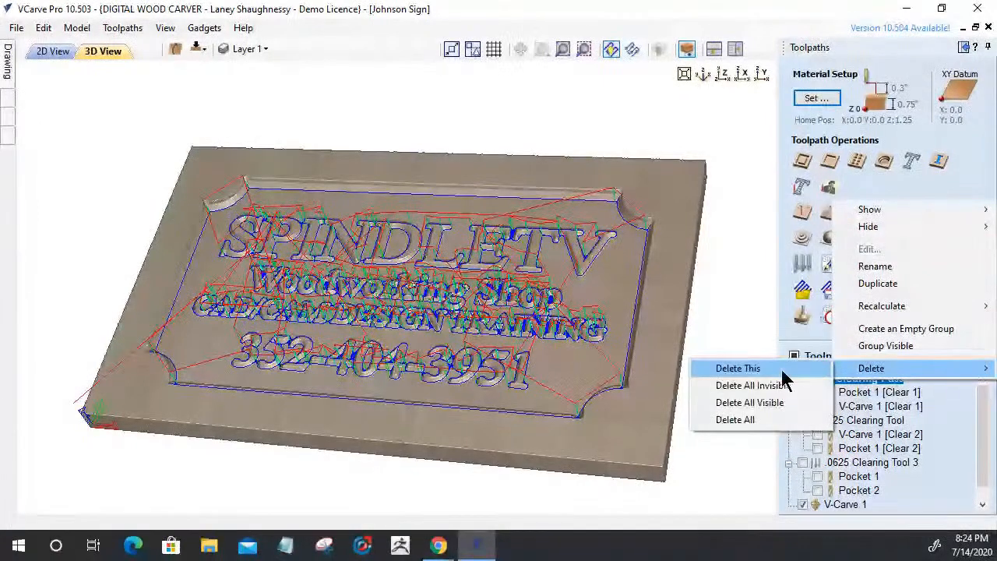
pyautogui.click(738, 368)
pyautogui.click(499, 302)
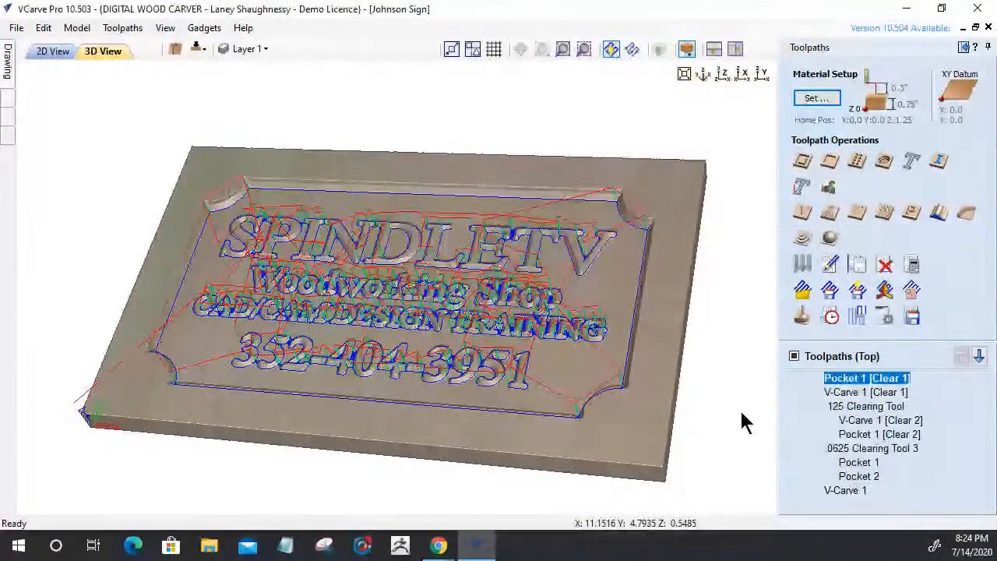
# Delete the .125 Clearing Tool and .0625 Clearing Tool 3 groups, keeping their toolpaths
pyautogui.rightClick(840, 408)
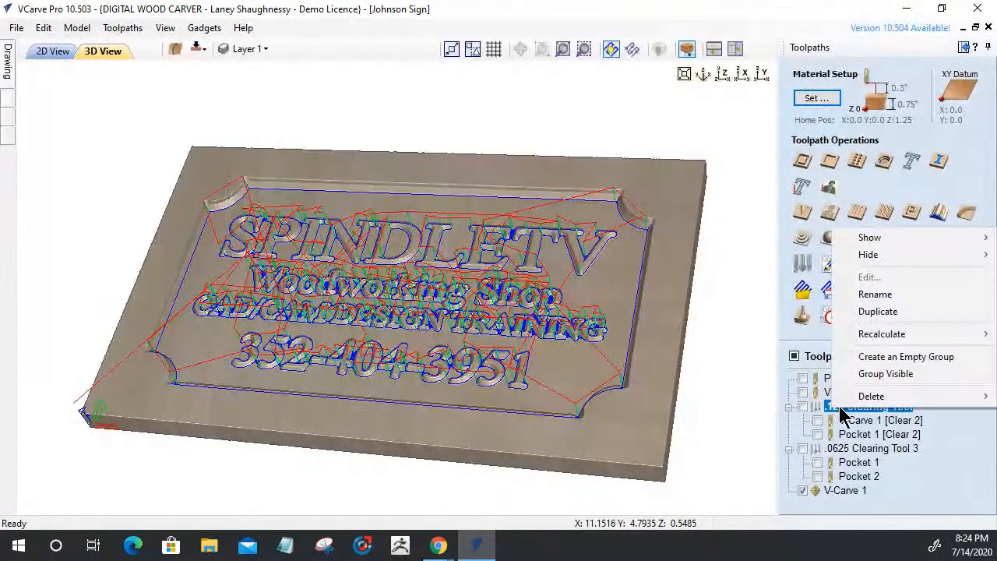
pyautogui.moveTo(835, 397)
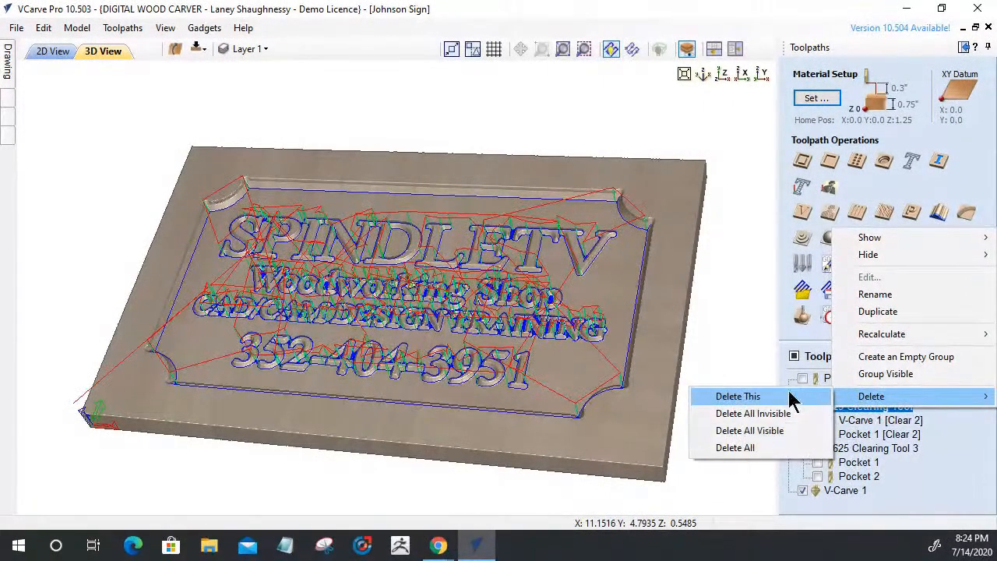
pyautogui.click(746, 396)
pyautogui.click(514, 306)
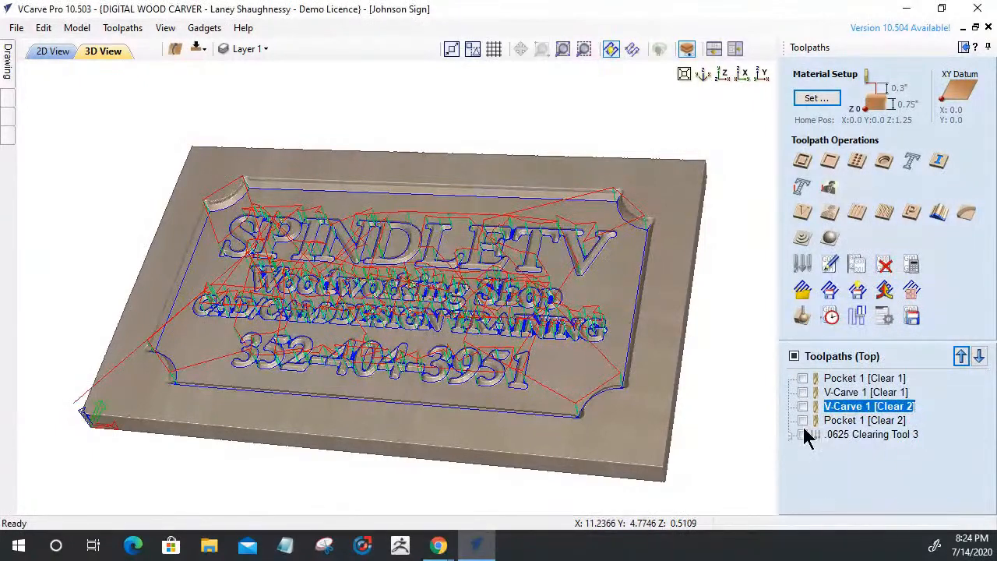
pyautogui.rightClick(844, 438)
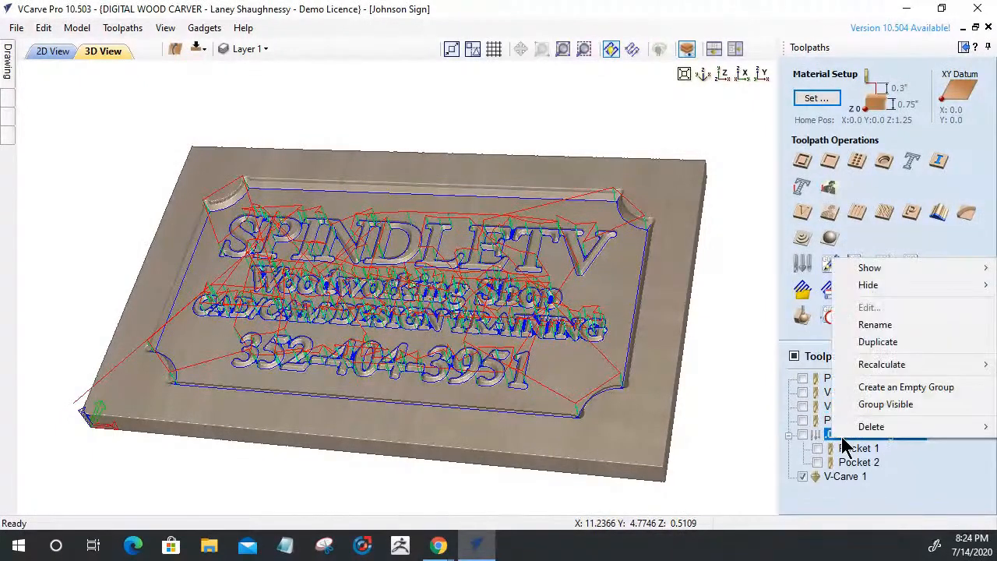
pyautogui.moveTo(850, 430)
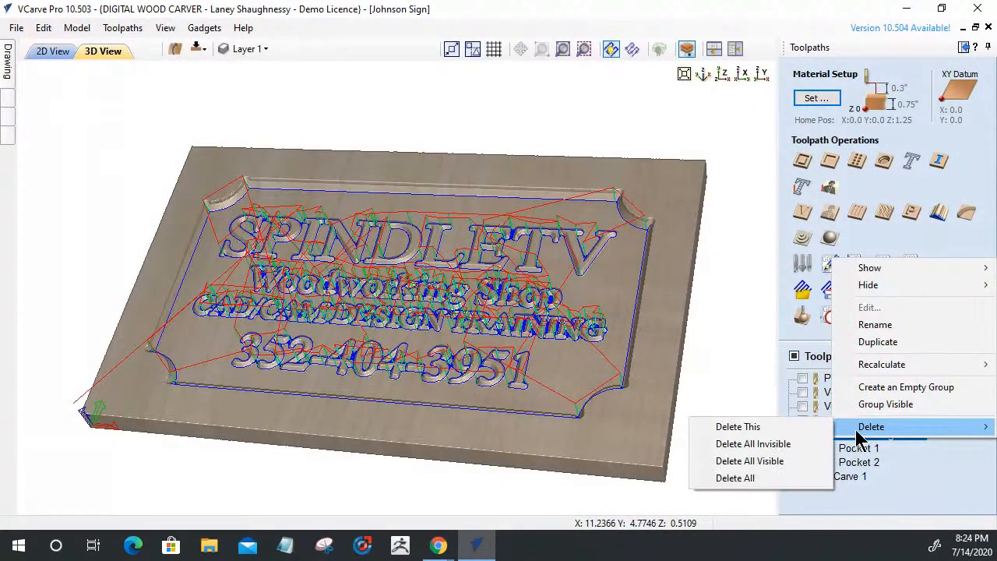
pyautogui.click(738, 427)
pyautogui.click(500, 299)
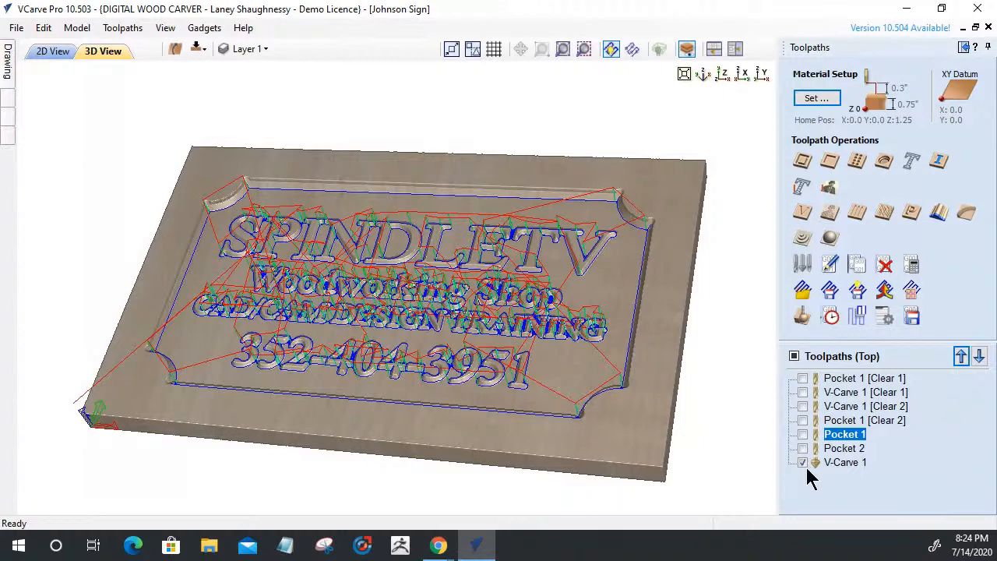
# Make all seven toolpaths visible, from Pocket 1 [Clear 1] to V-Carve 1
pyautogui.click(803, 378)
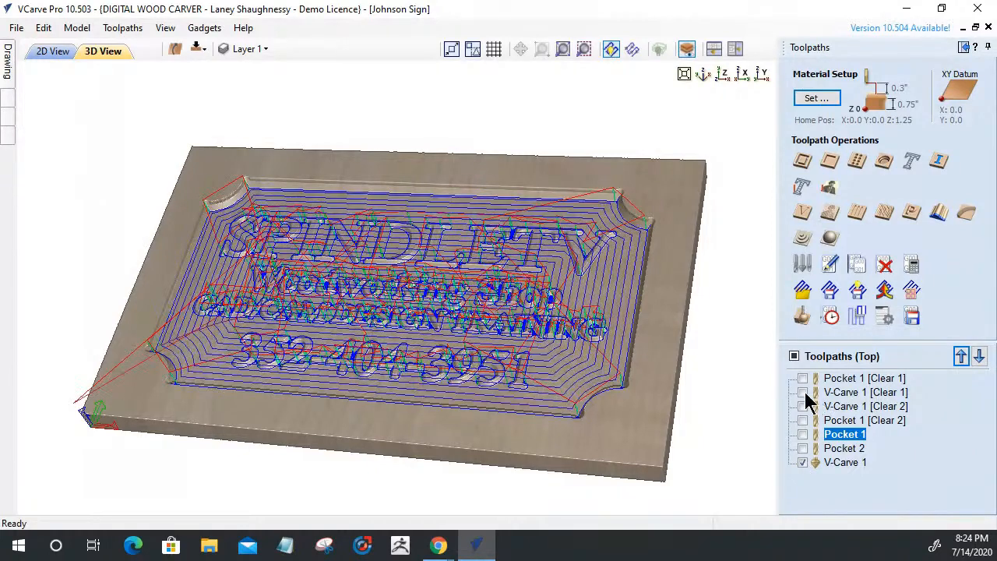
pyautogui.click(803, 392)
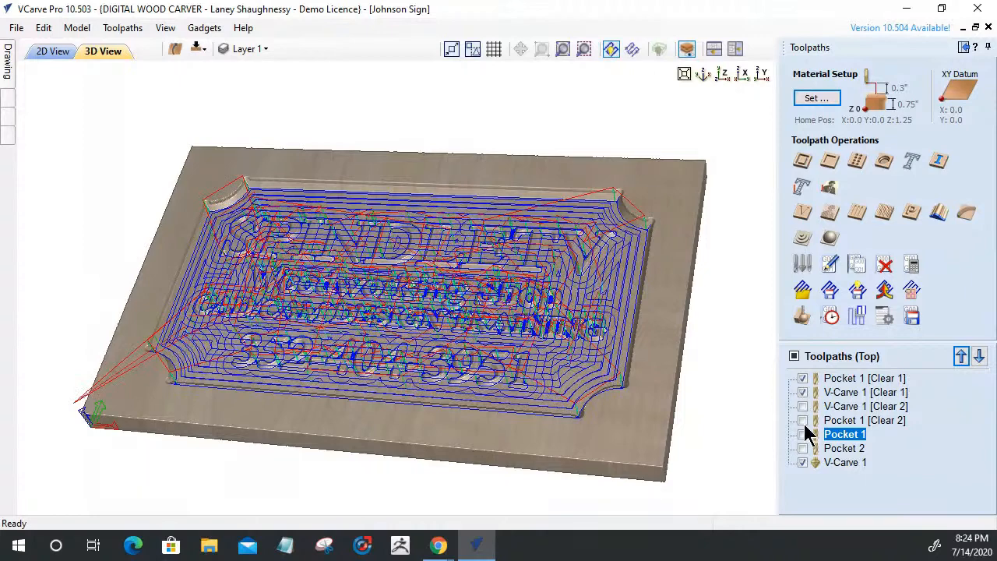
pyautogui.click(803, 407)
pyautogui.click(803, 422)
pyautogui.click(803, 436)
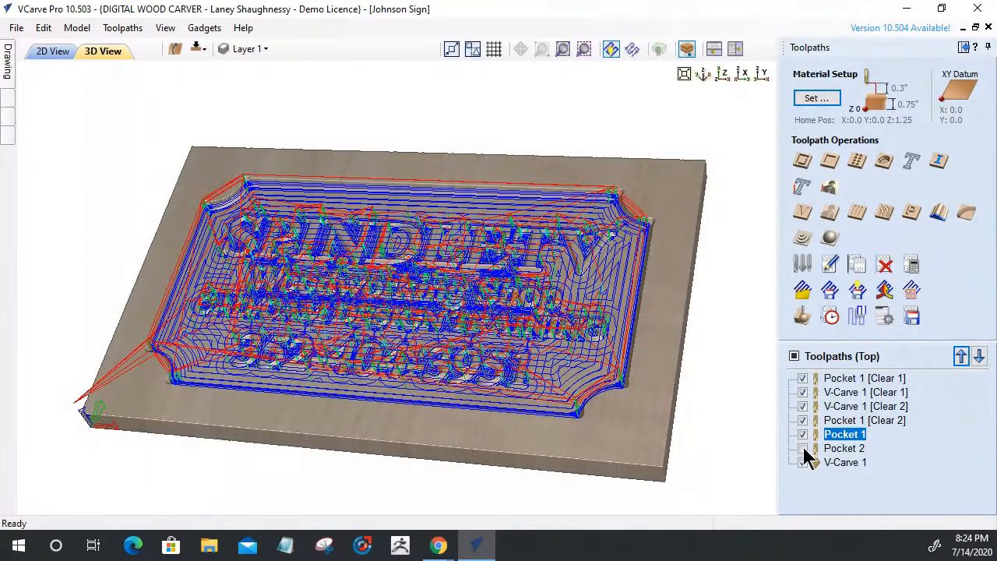
pyautogui.click(803, 449)
pyautogui.click(805, 462)
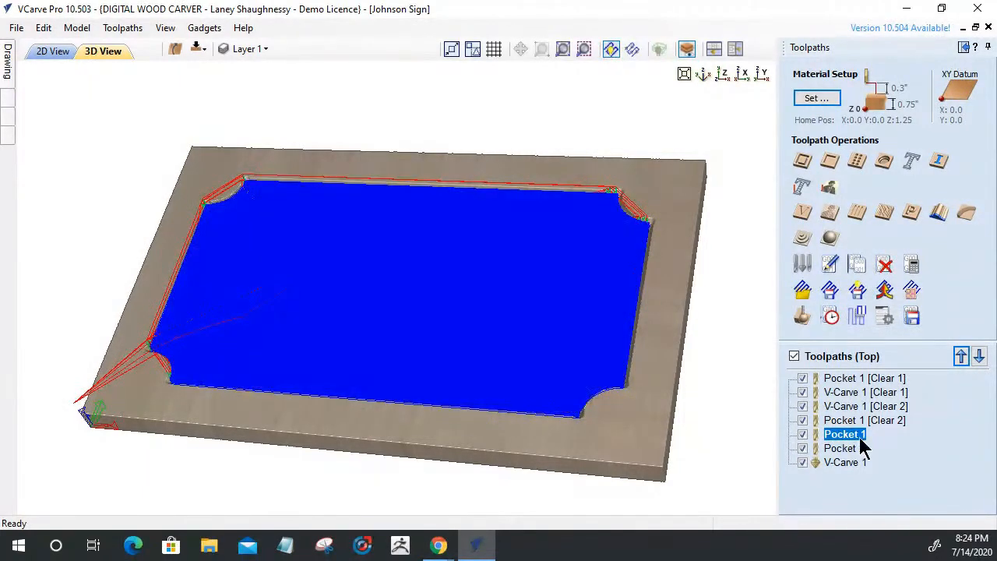
# Save the visible toolpaths to multiple files grouped by tool, named 'SpindleSign'
pyautogui.click(911, 315)
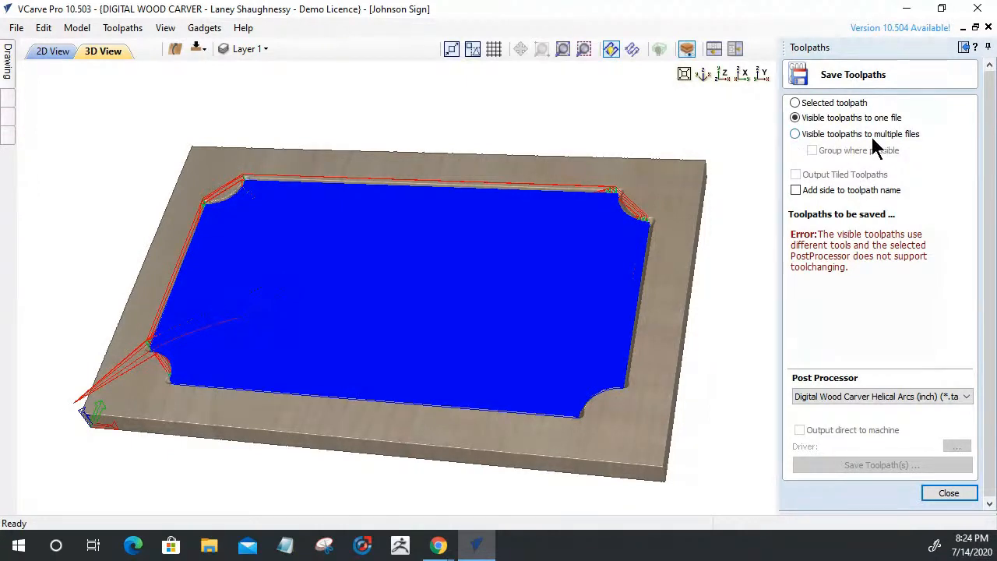
pyautogui.click(795, 134)
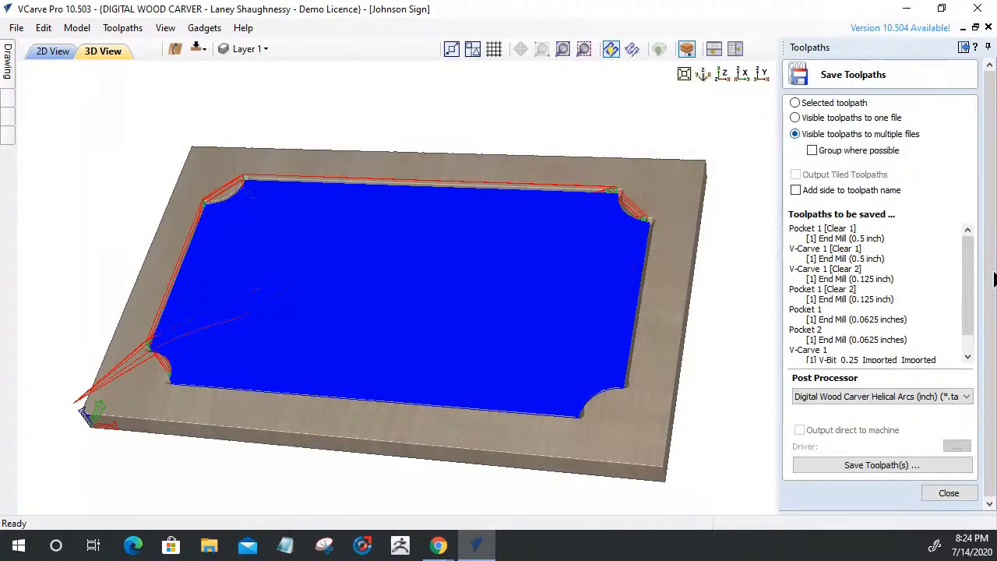
pyautogui.moveTo(971, 272)
pyautogui.mouseDown()
pyautogui.moveTo(970, 309)
pyautogui.moveTo(980, 257)
pyautogui.mouseUp()
pyautogui.click(812, 151)
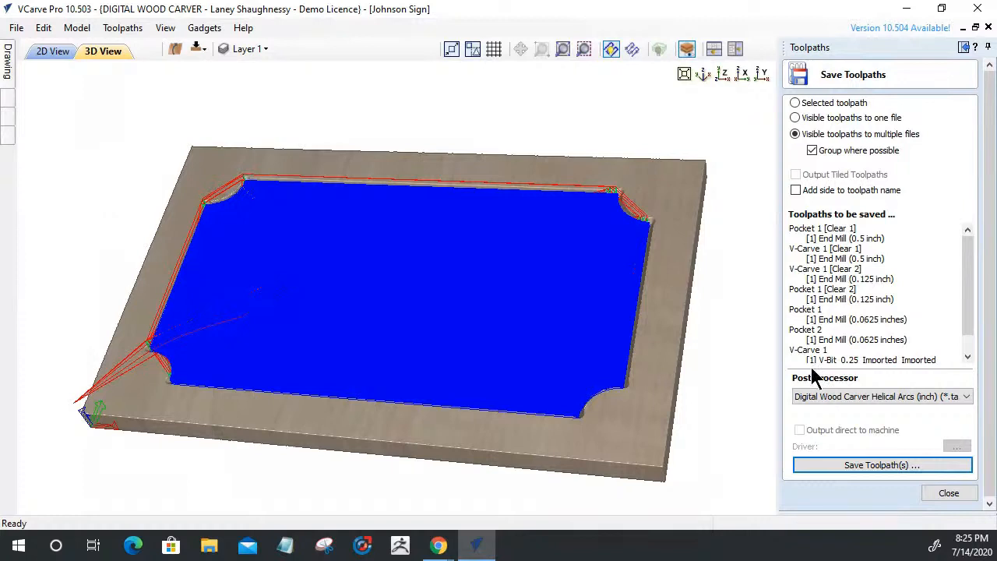
pyautogui.click(872, 473)
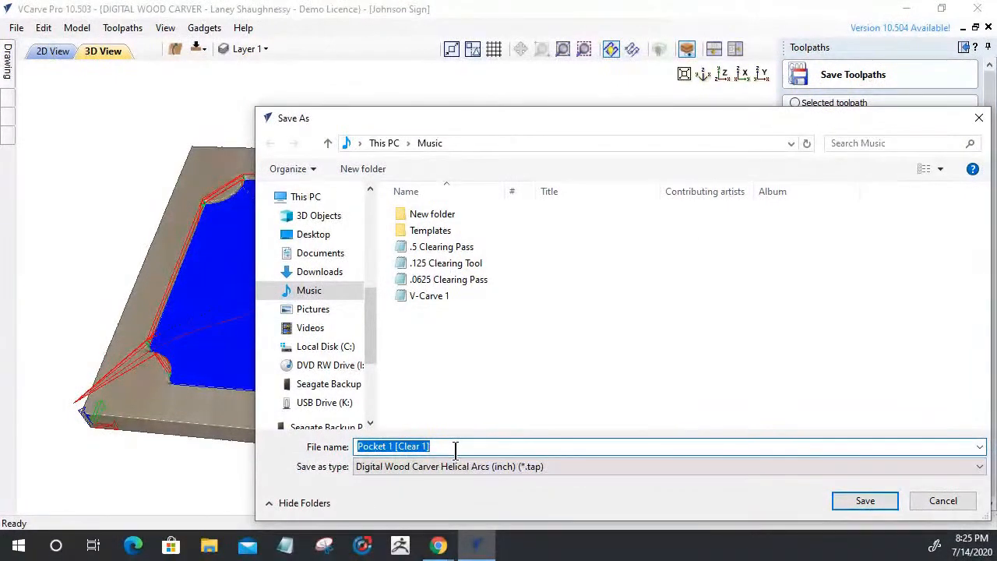
pyautogui.write('SpindleSign')
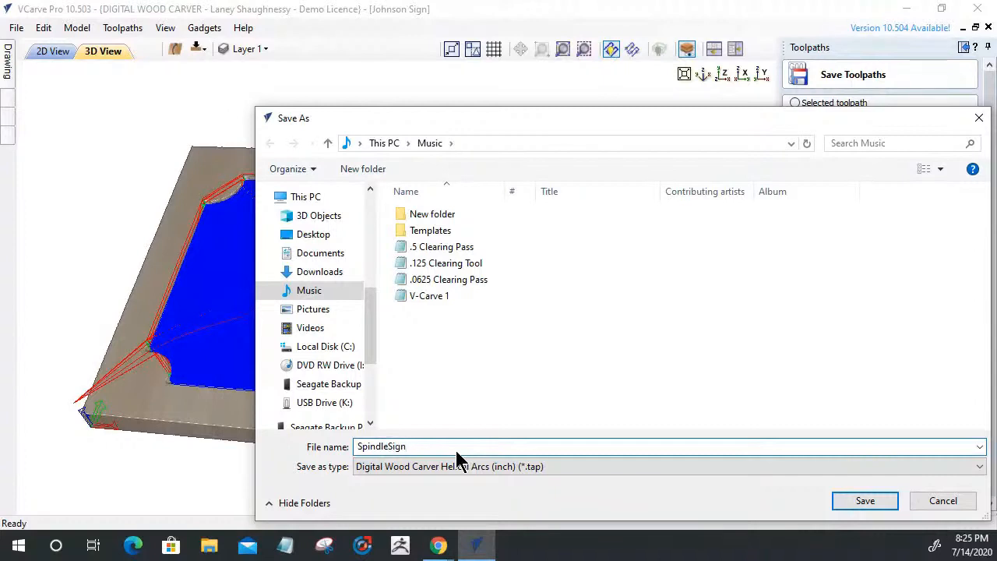
pyautogui.click(874, 503)
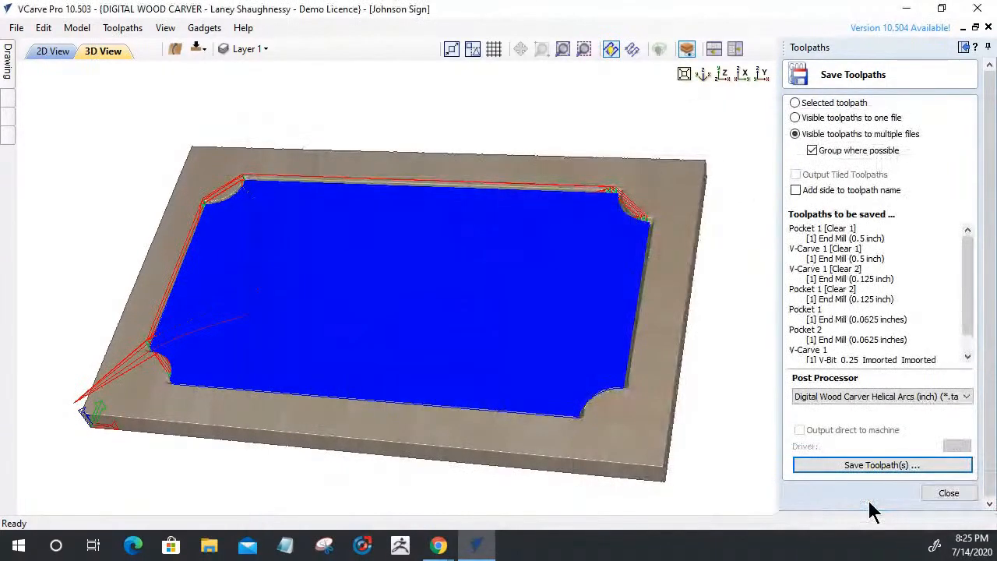
pyautogui.click(900, 460)
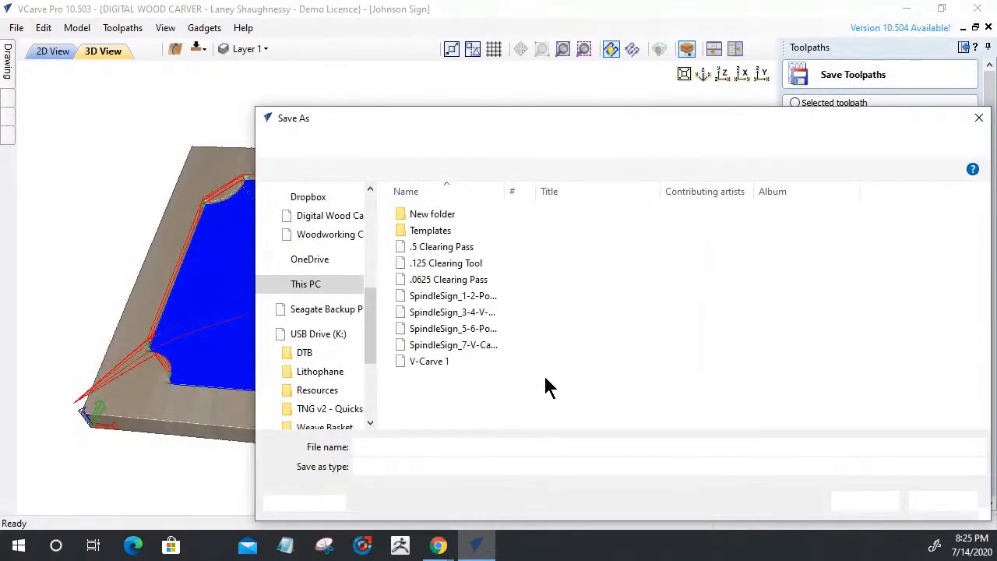
pyautogui.click(444, 296)
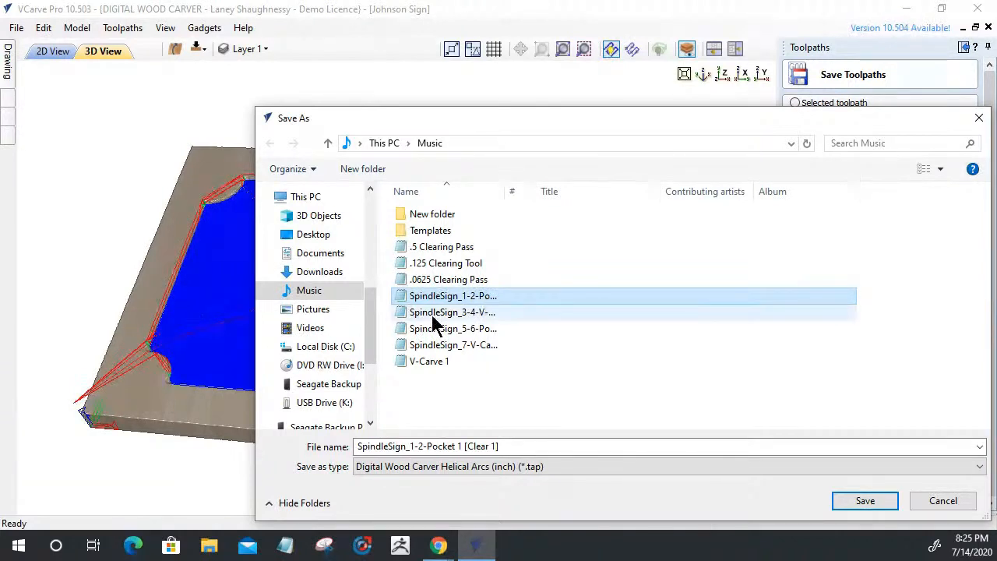
pyautogui.click(459, 314)
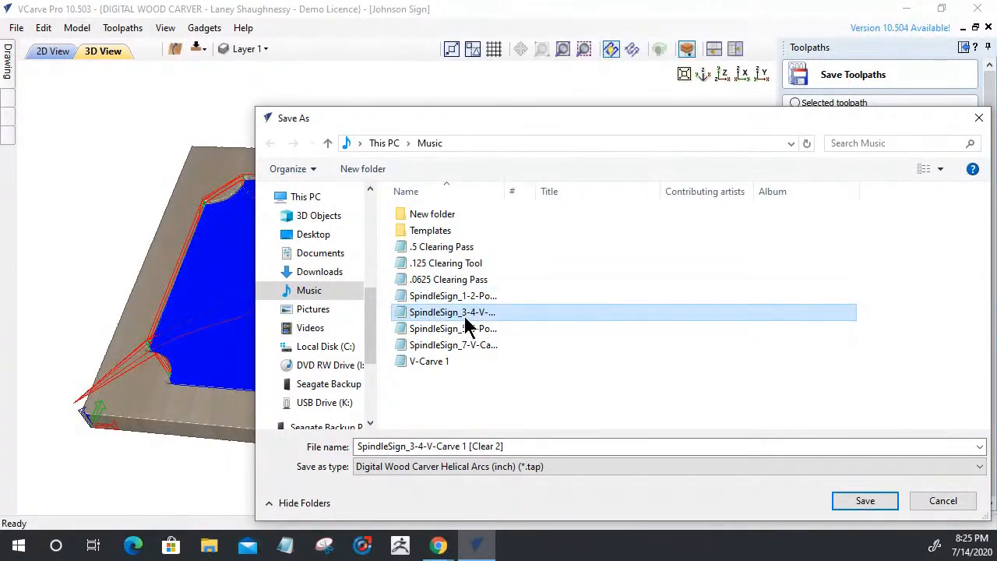
pyautogui.click(469, 327)
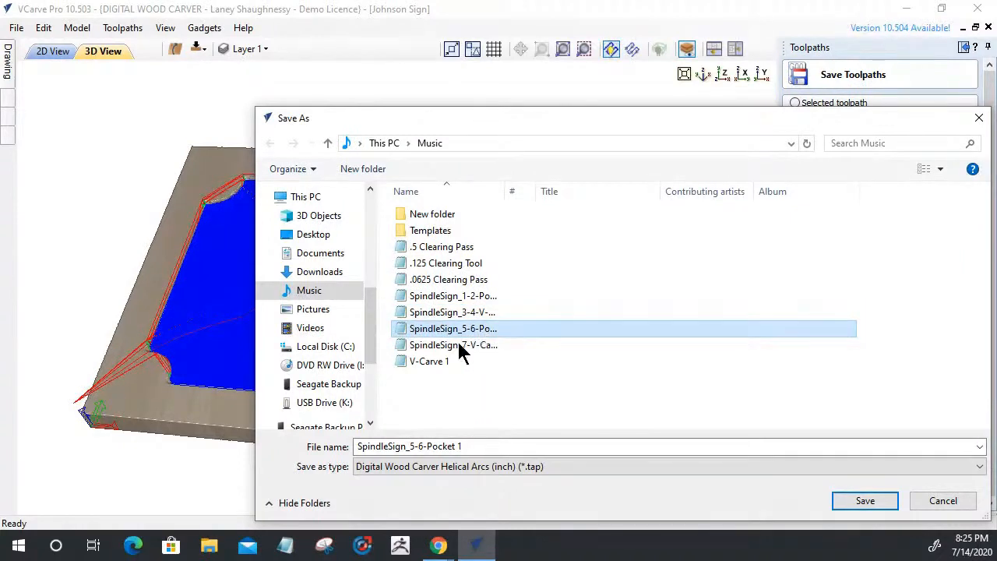
pyautogui.click(473, 345)
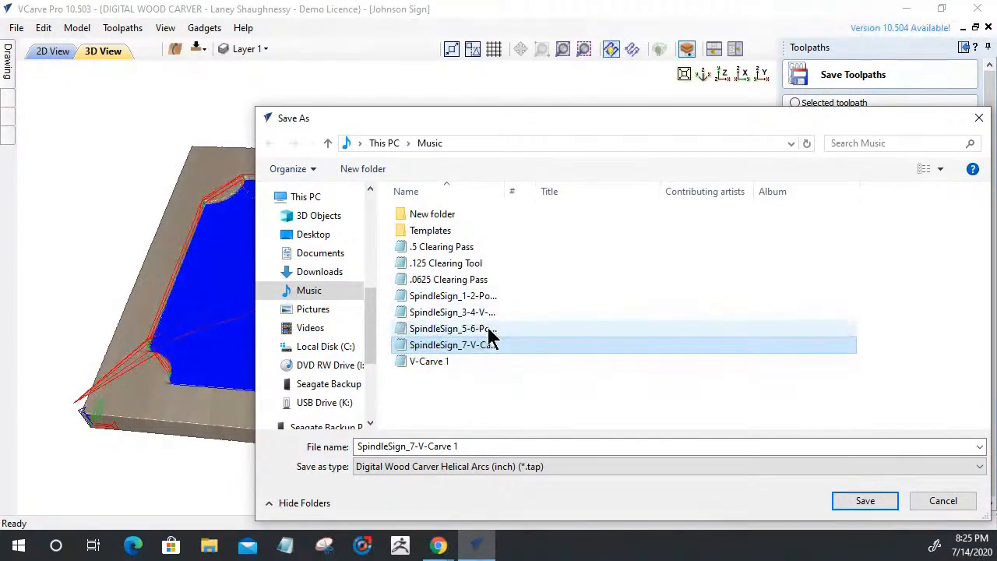
pyautogui.click(476, 294)
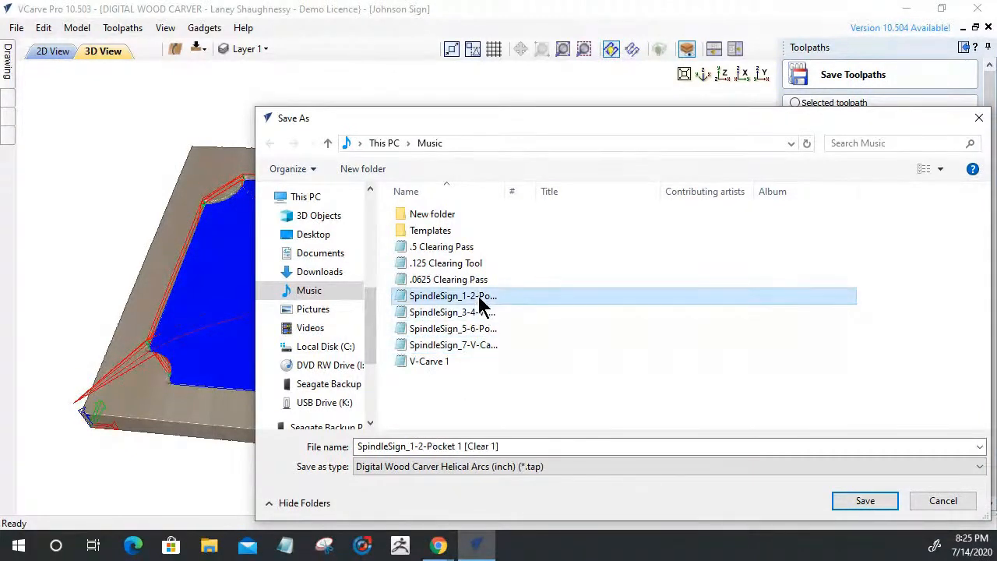
pyautogui.click(476, 313)
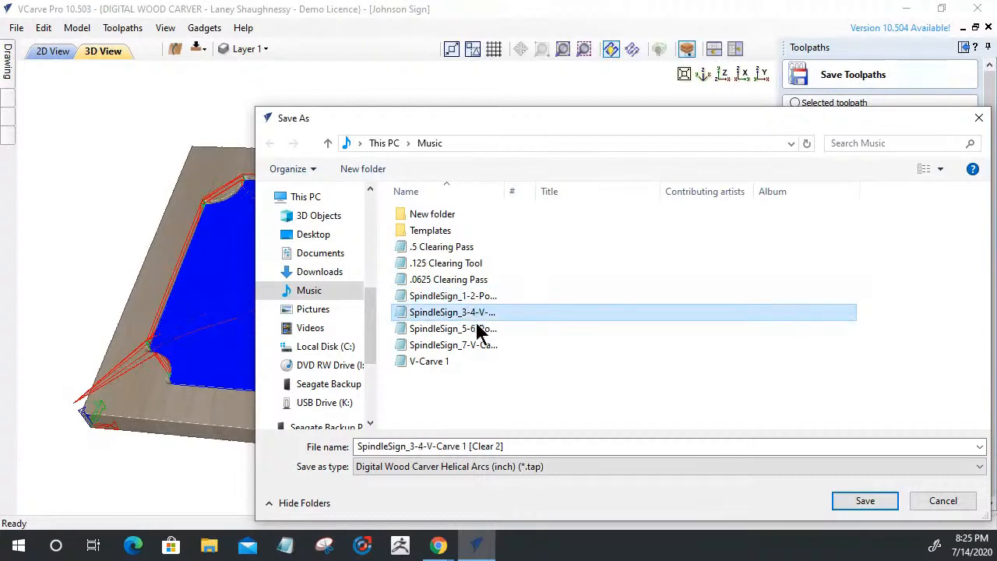
pyautogui.click(480, 330)
pyautogui.click(485, 346)
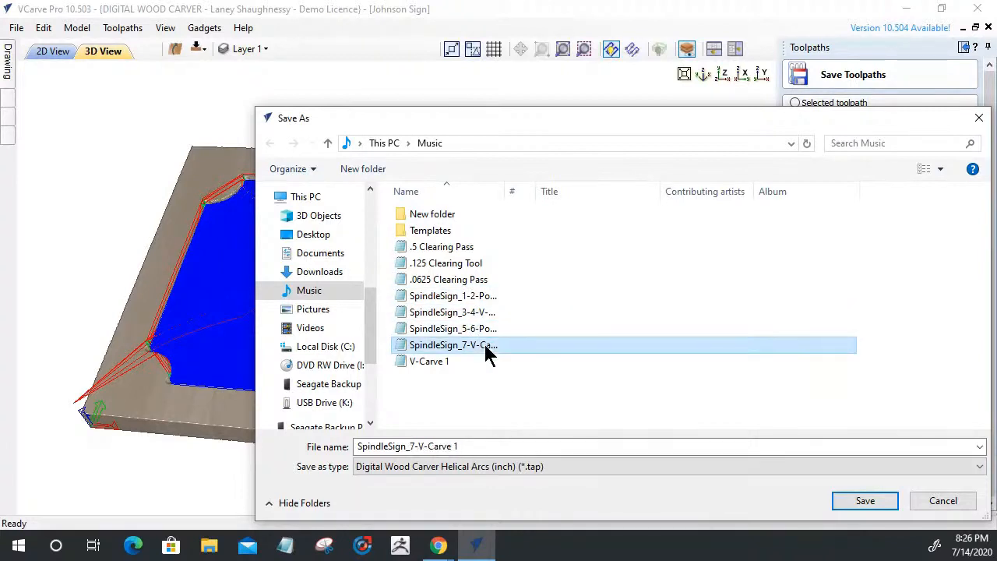
pyautogui.click(928, 503)
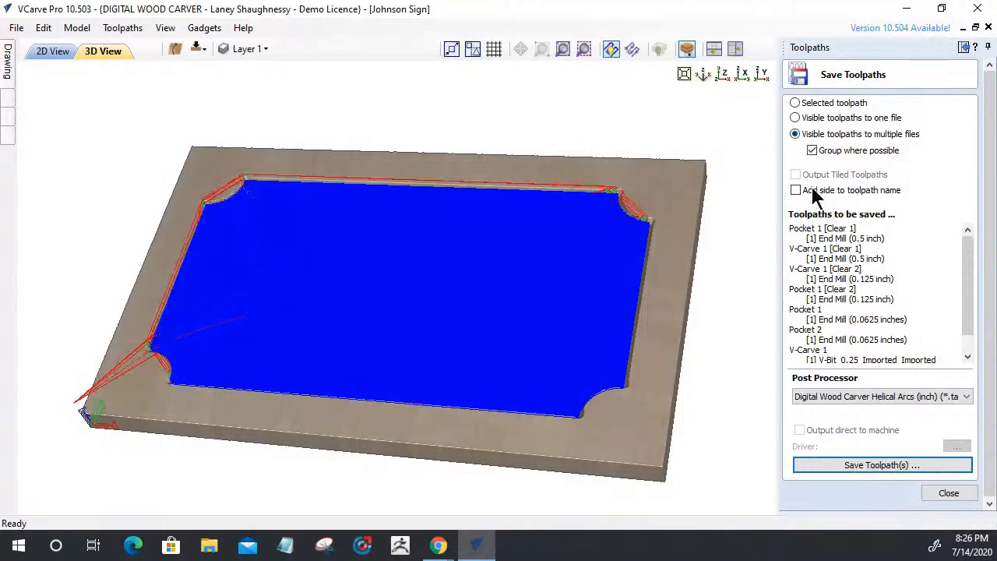
# Turn off Group where possible and save each toolpath separately as 'JACKSIGN', then verify the files
pyautogui.click(811, 151)
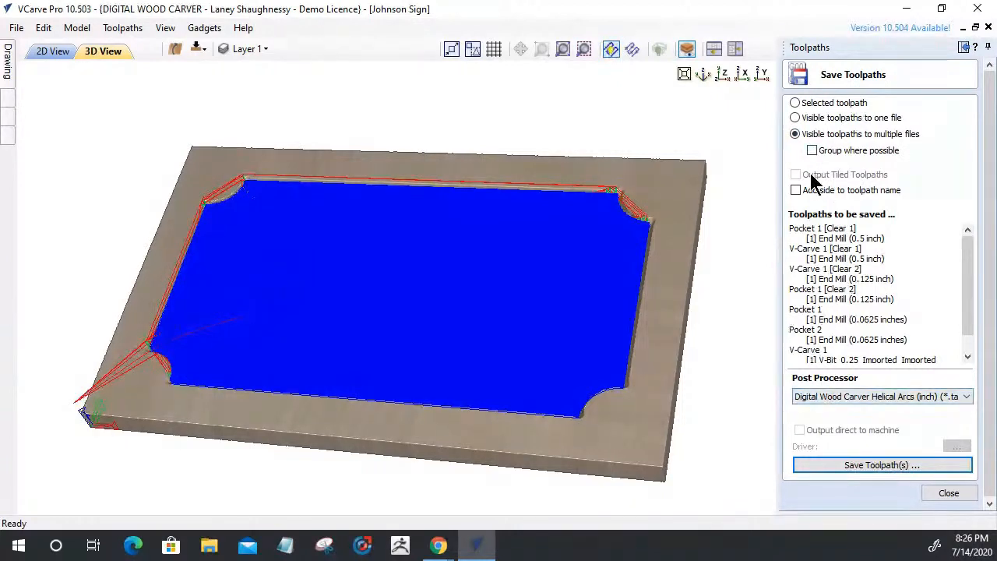
pyautogui.click(856, 466)
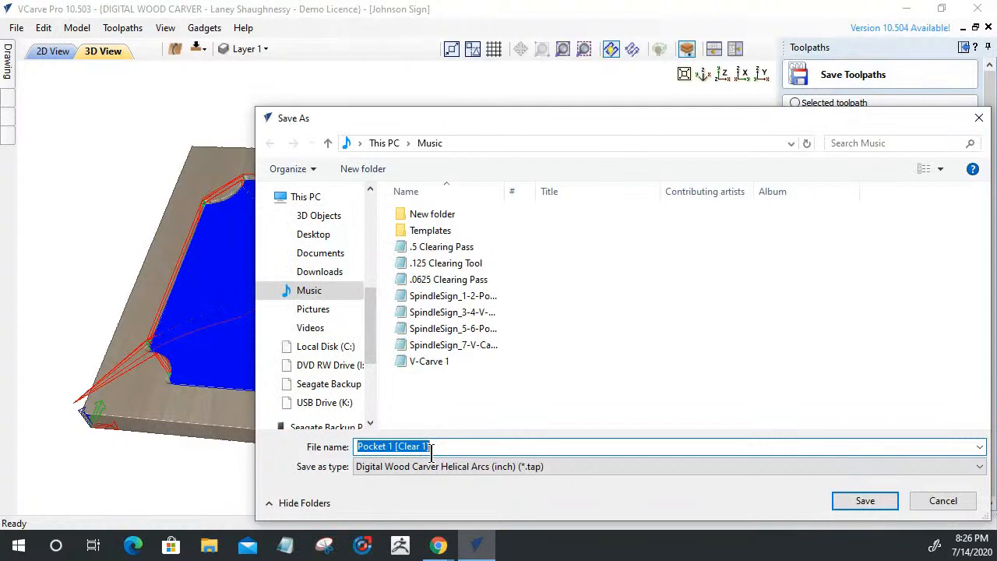
pyautogui.write('JACK ')
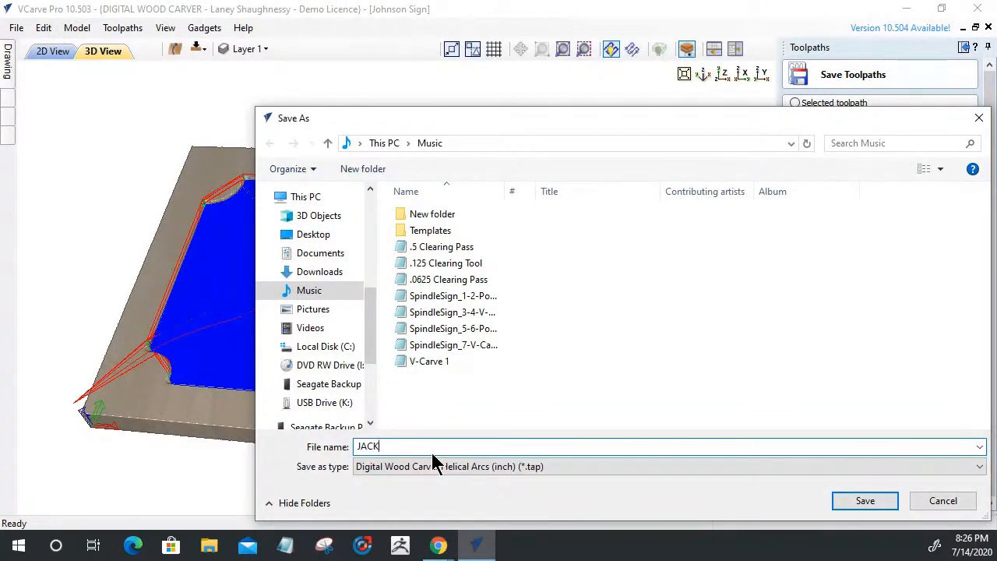
pyautogui.write('SIGN')
pyautogui.press('BackSpace')
pyautogui.write('N')
pyautogui.click(864, 501)
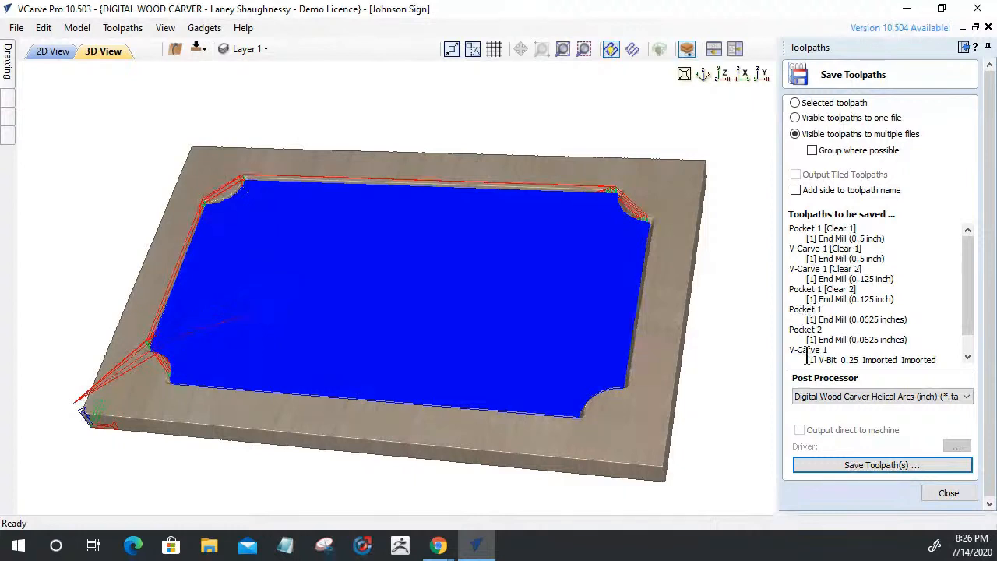
pyautogui.click(848, 465)
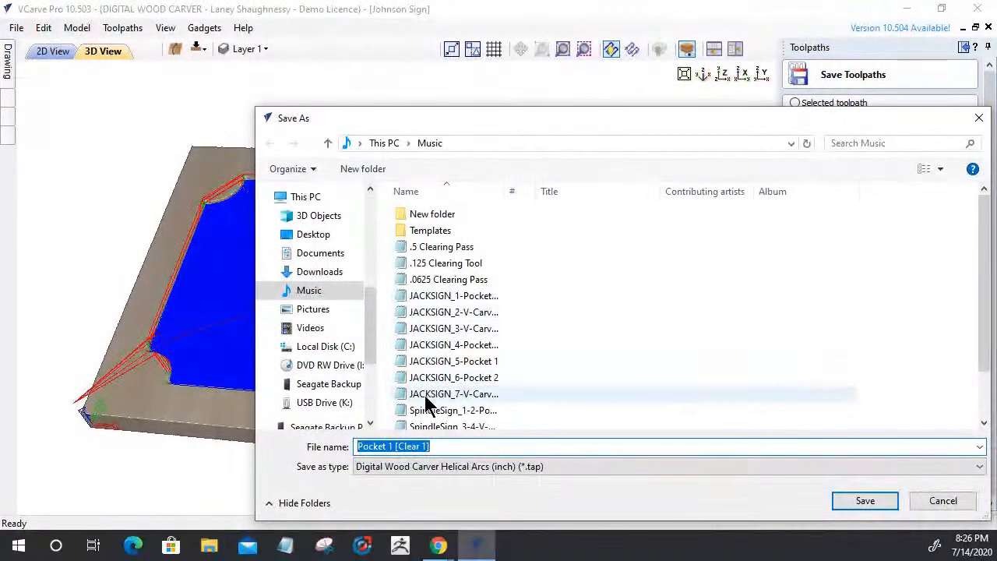
pyautogui.click(942, 506)
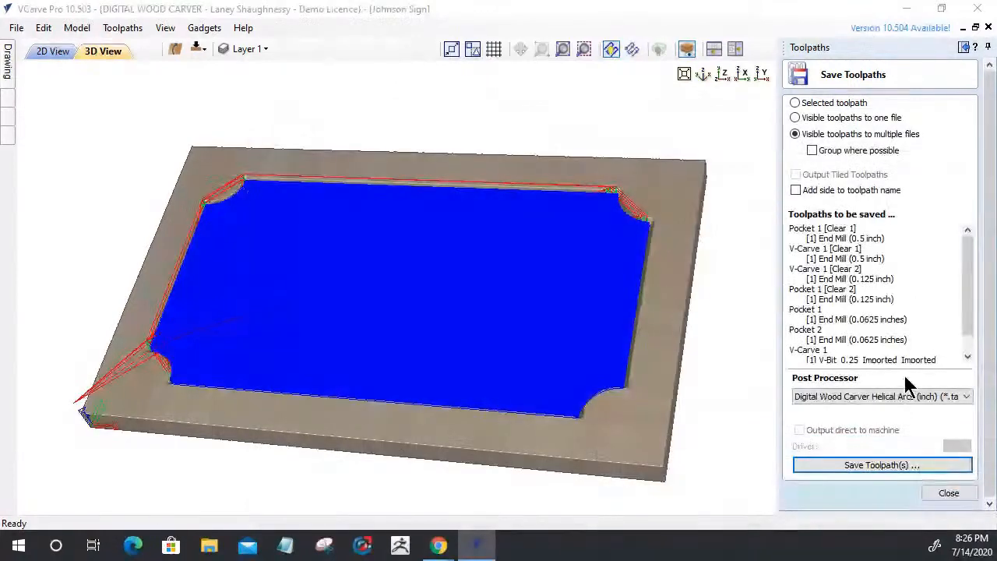
pyautogui.click(948, 492)
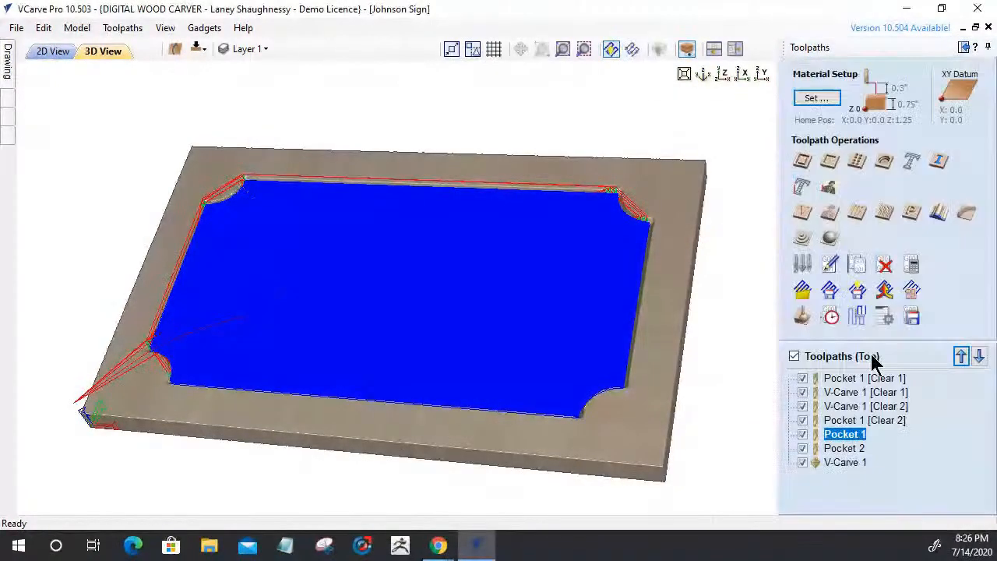
pyautogui.click(794, 357)
pyautogui.click(794, 356)
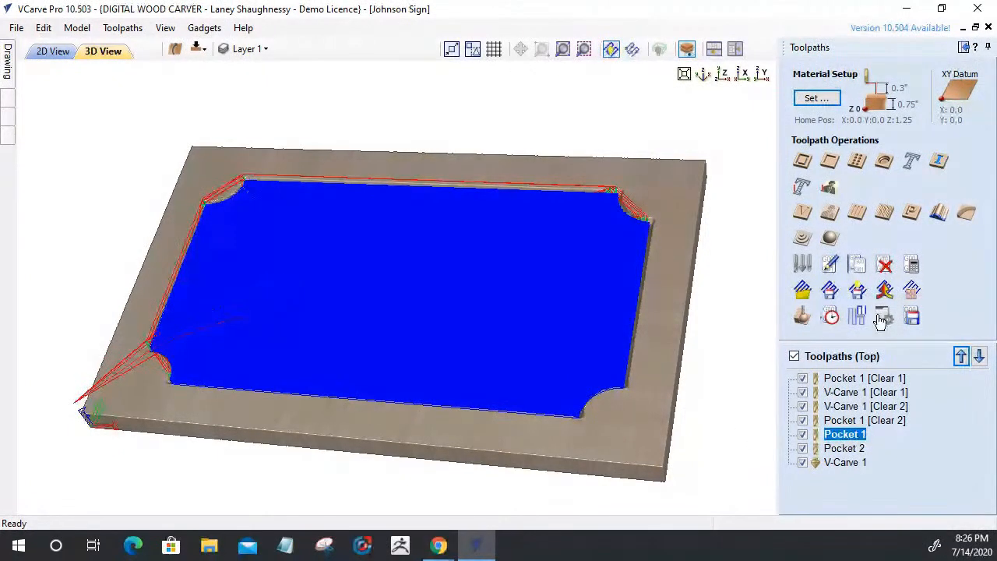
pyautogui.click(911, 316)
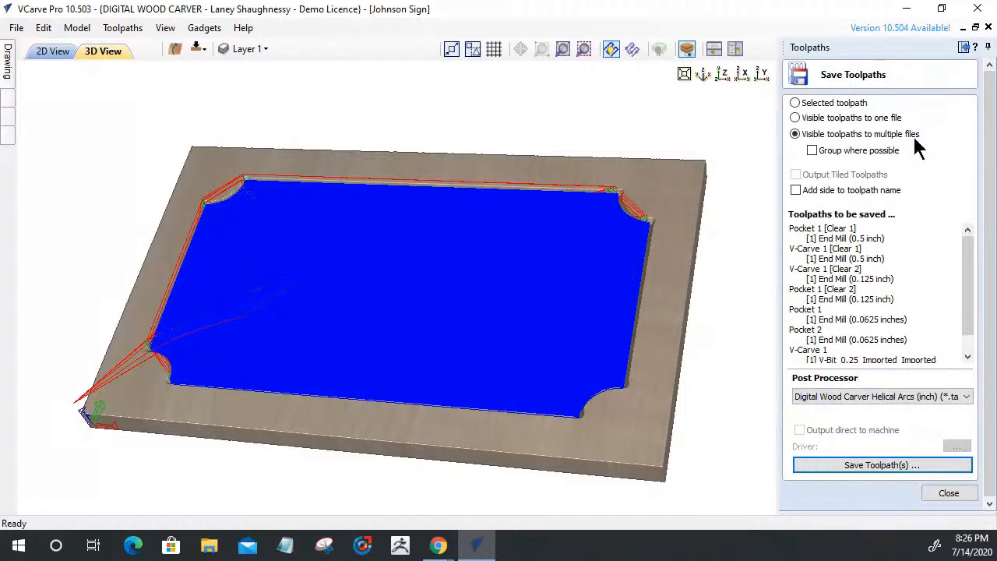
pyautogui.click(813, 152)
pyautogui.click(811, 151)
pyautogui.click(795, 119)
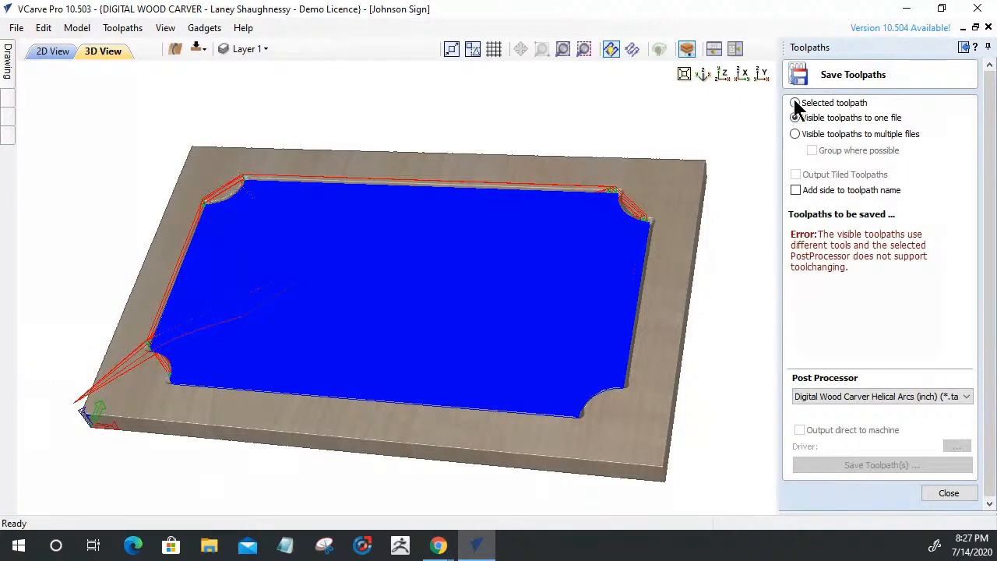
pyautogui.click(795, 104)
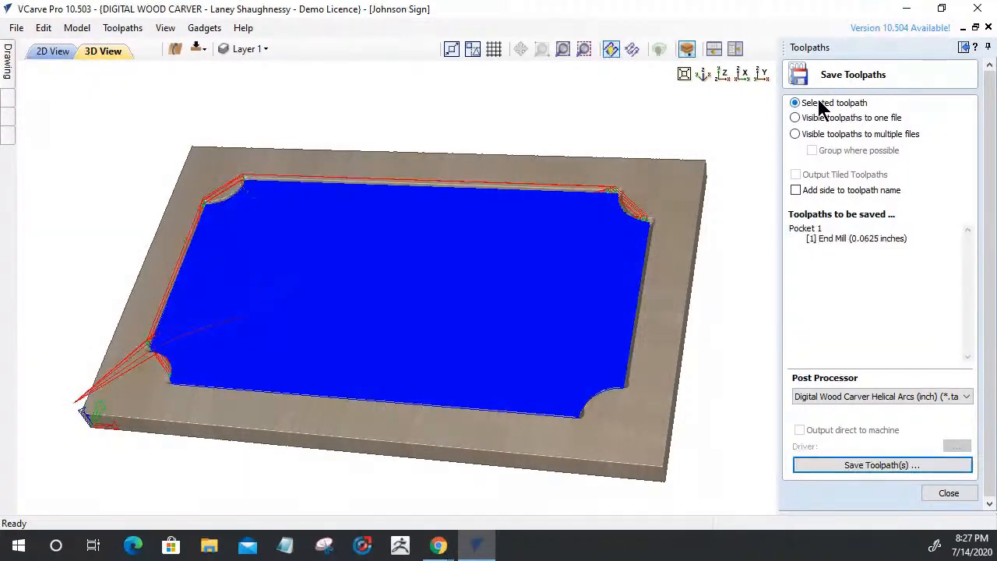
pyautogui.click(795, 118)
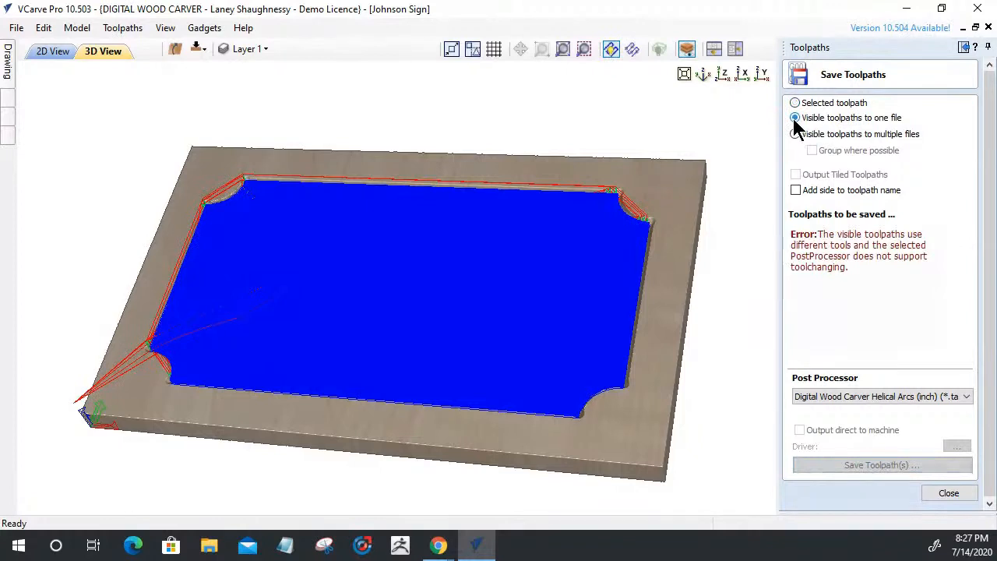
pyautogui.click(795, 103)
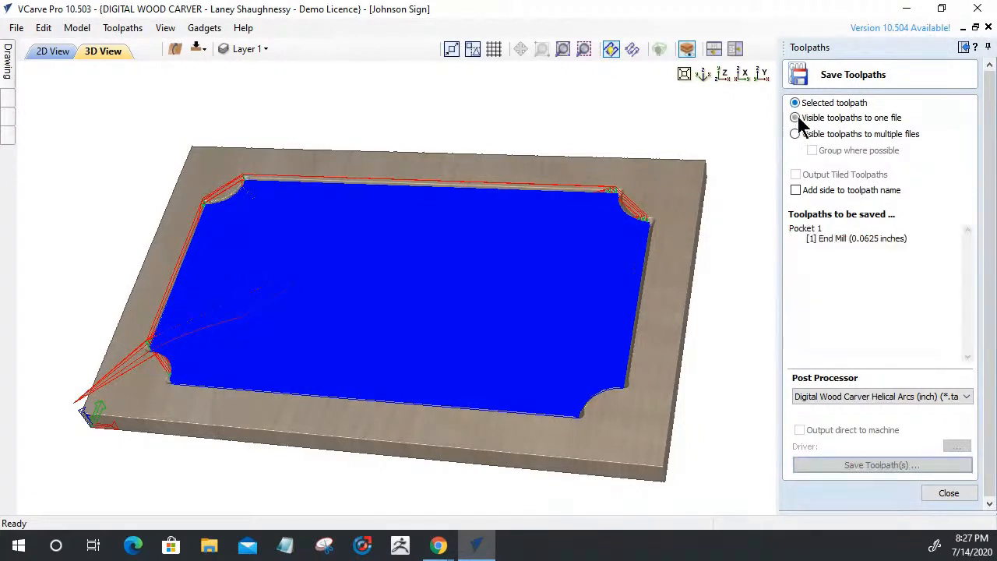
pyautogui.click(857, 132)
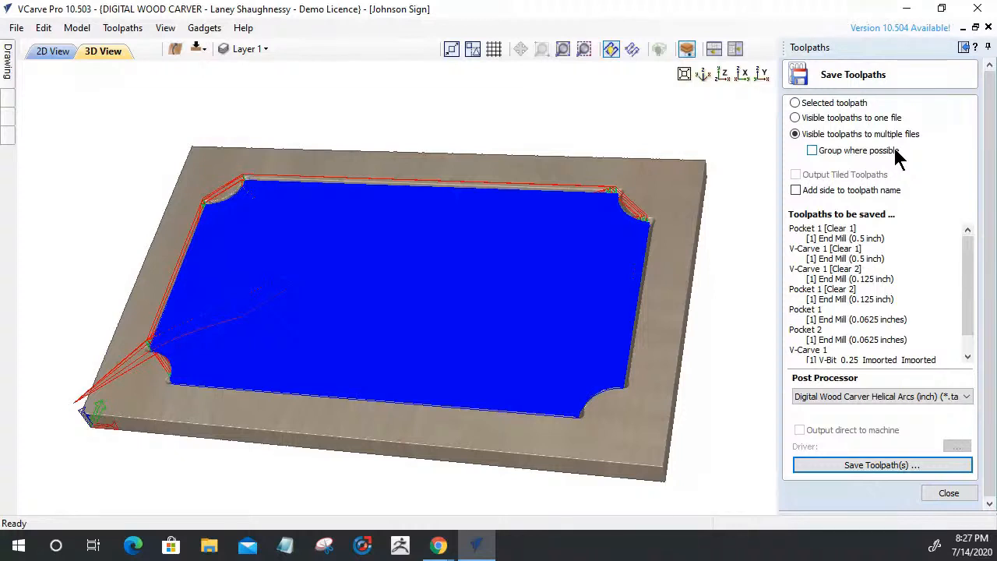
pyautogui.moveTo(970, 308); pyautogui.dragTo(968, 328)
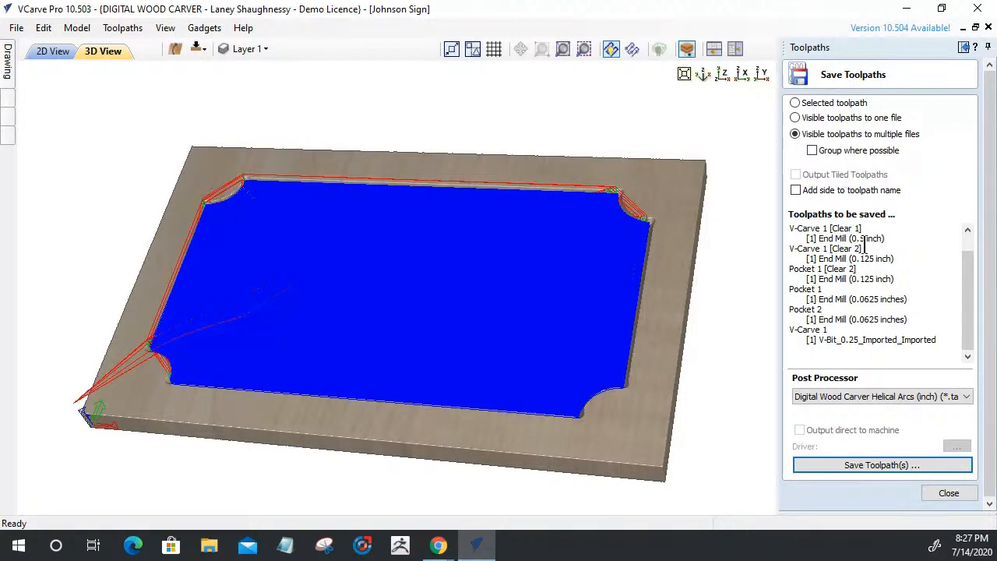
pyautogui.click(915, 465)
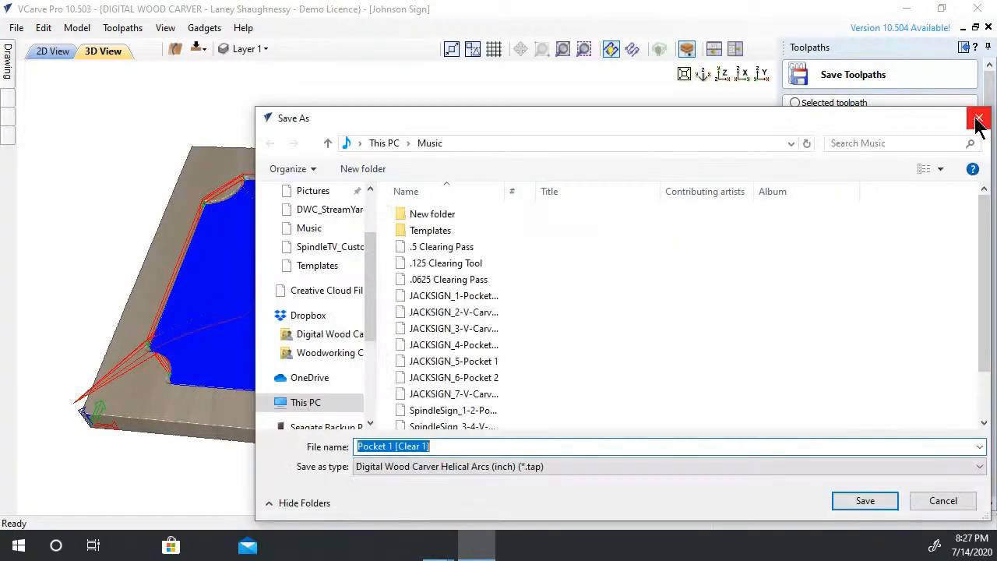
pyautogui.click(973, 121)
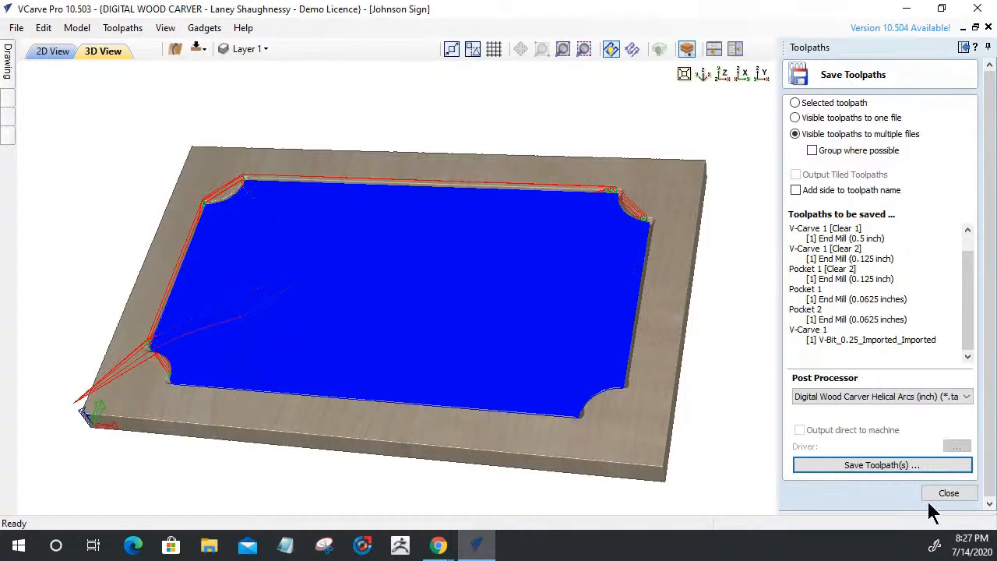
pyautogui.click(945, 494)
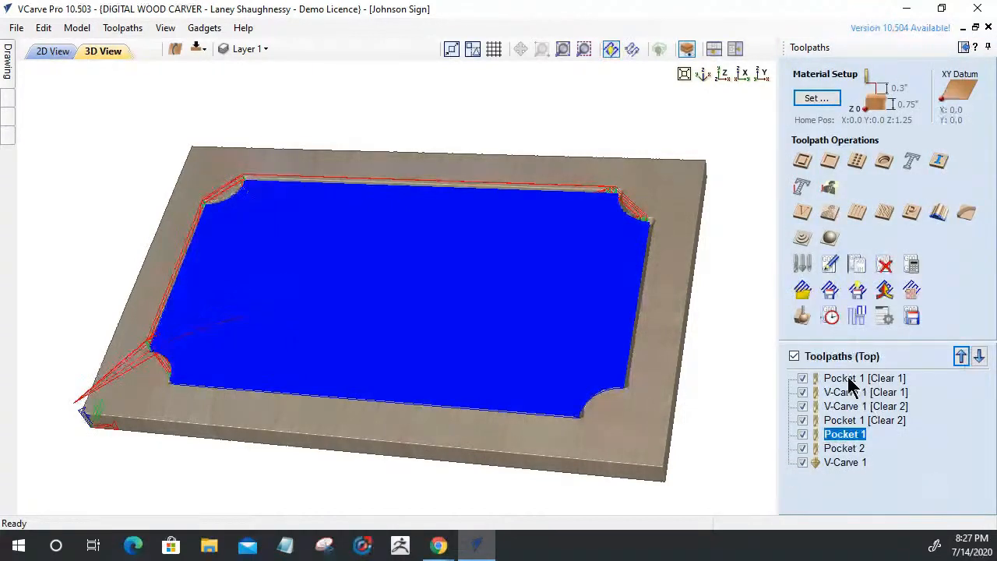
# In 2D View, create and calculate a .75-inch-deep profile toolpath around the sign
pyautogui.click(53, 53)
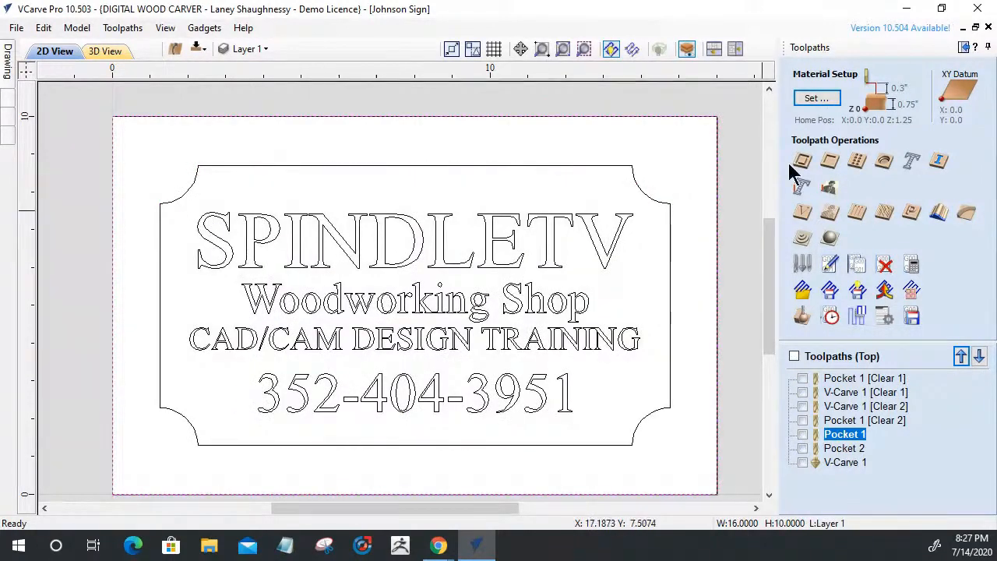
pyautogui.click(802, 165)
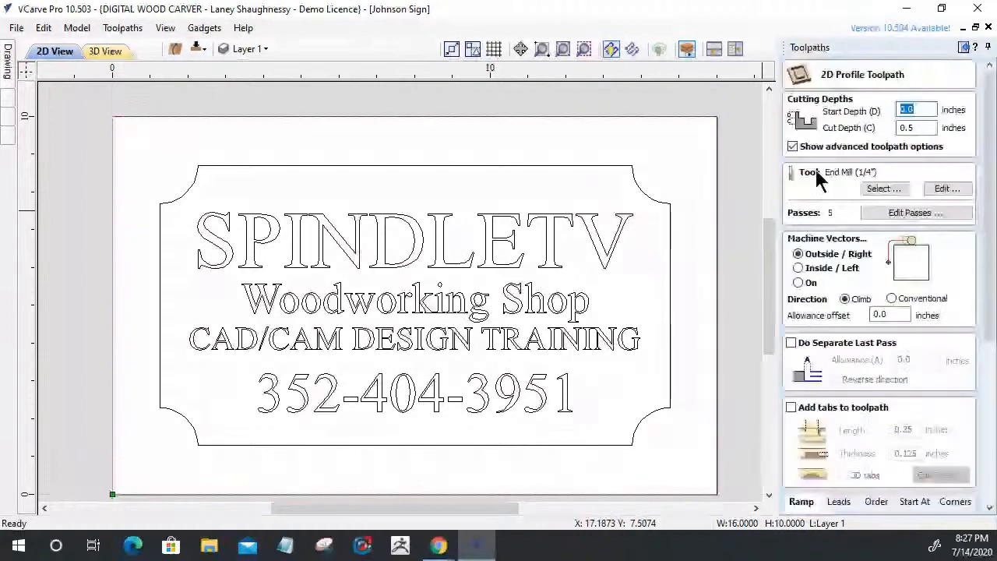
pyautogui.write('.75')
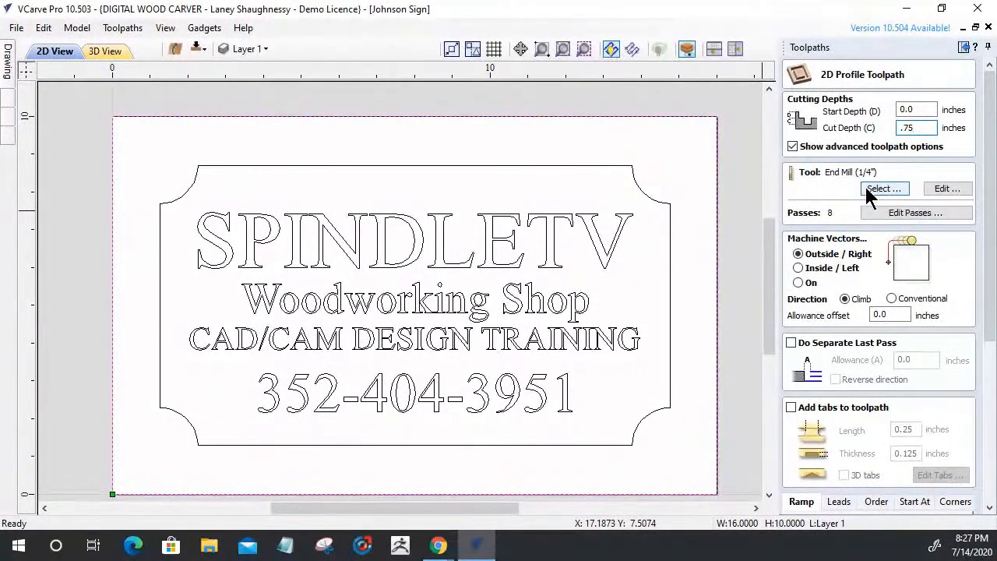
pyautogui.moveTo(981, 314); pyautogui.dragTo(983, 520)
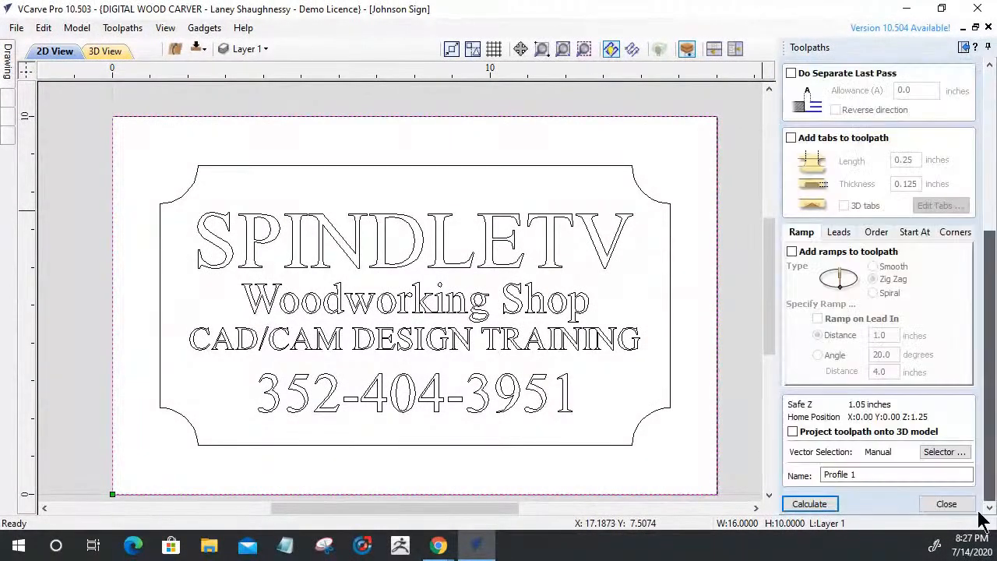
pyautogui.click(814, 505)
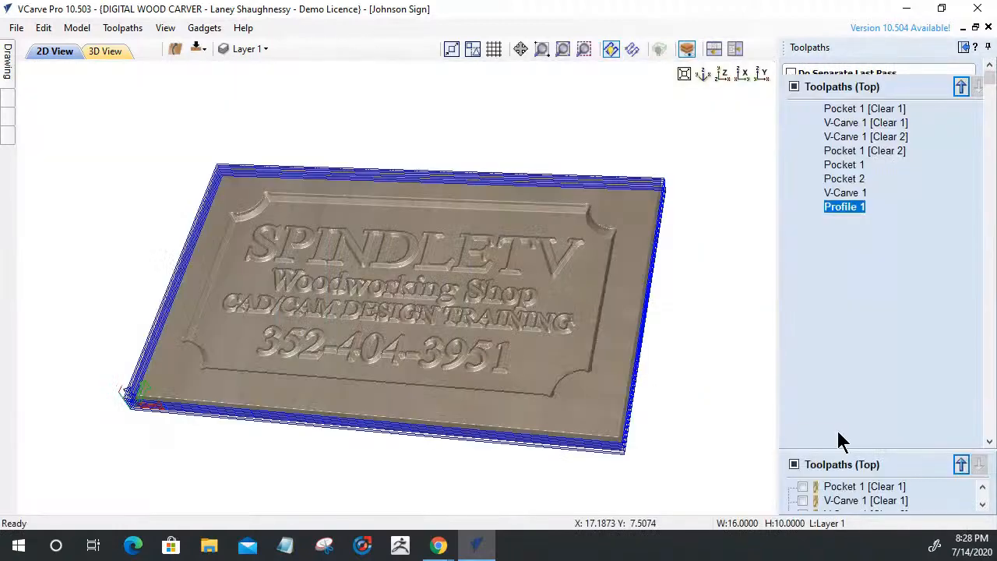
# Close the toolpath preview and select Pocket 1 [Clear 1] in the list
pyautogui.click(963, 434)
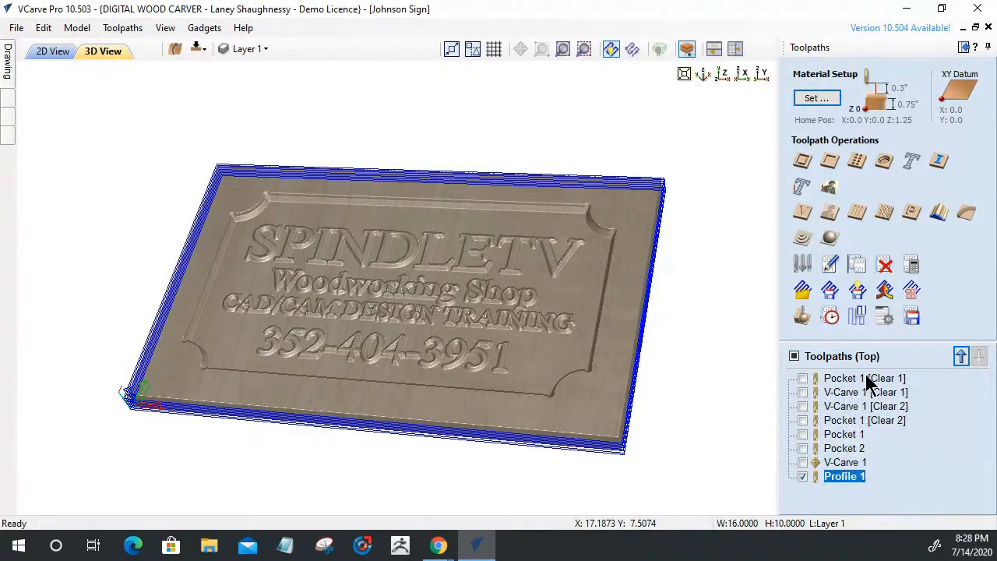
pyautogui.click(841, 380)
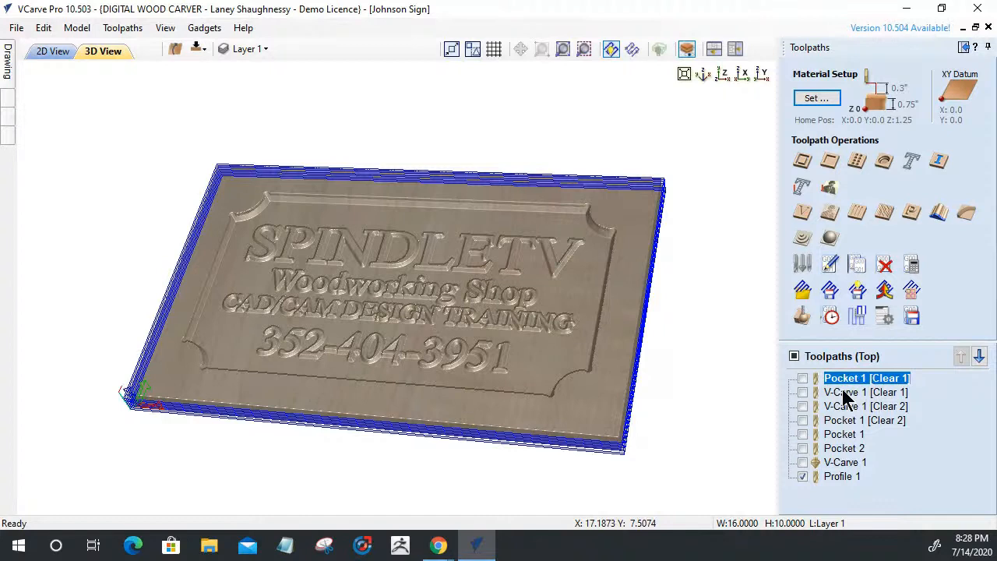
pyautogui.moveTo(845, 386)
pyautogui.moveTo(847, 435)
pyautogui.moveTo(848, 489)
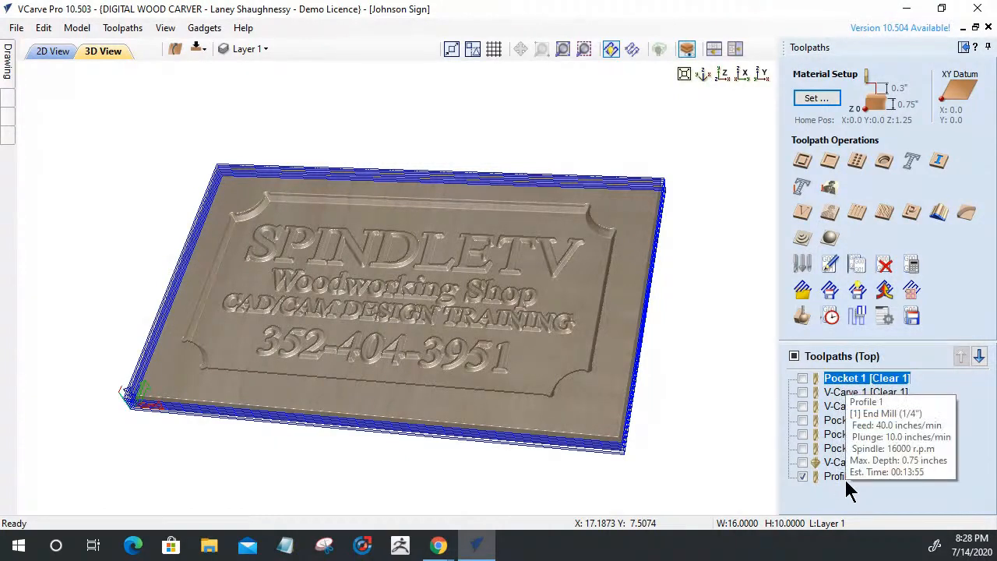
# Tick the master checkbox to show all eight toolpaths and re-enable Group where possible
pyautogui.click(794, 357)
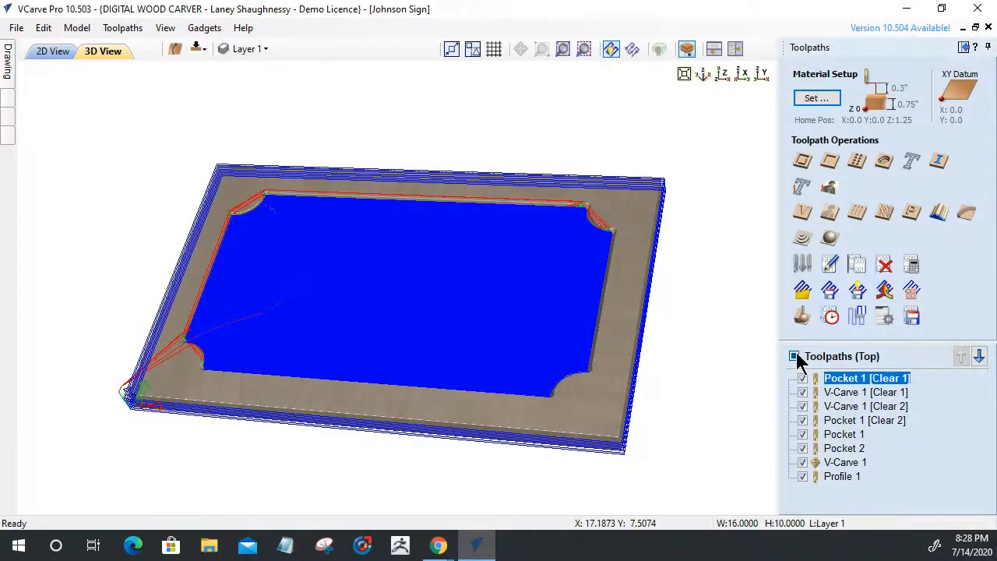
pyautogui.click(911, 315)
pyautogui.click(812, 151)
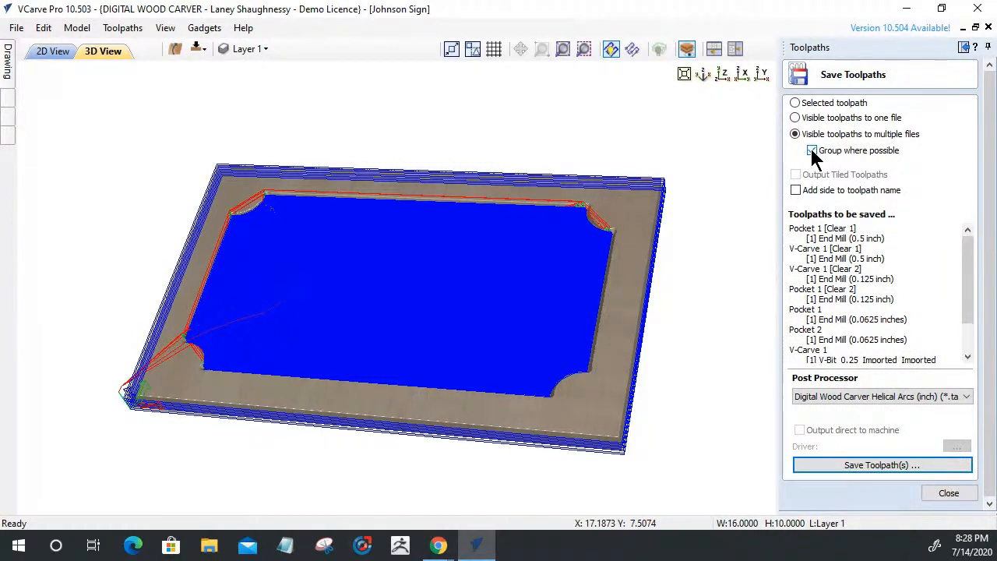
pyautogui.click(948, 492)
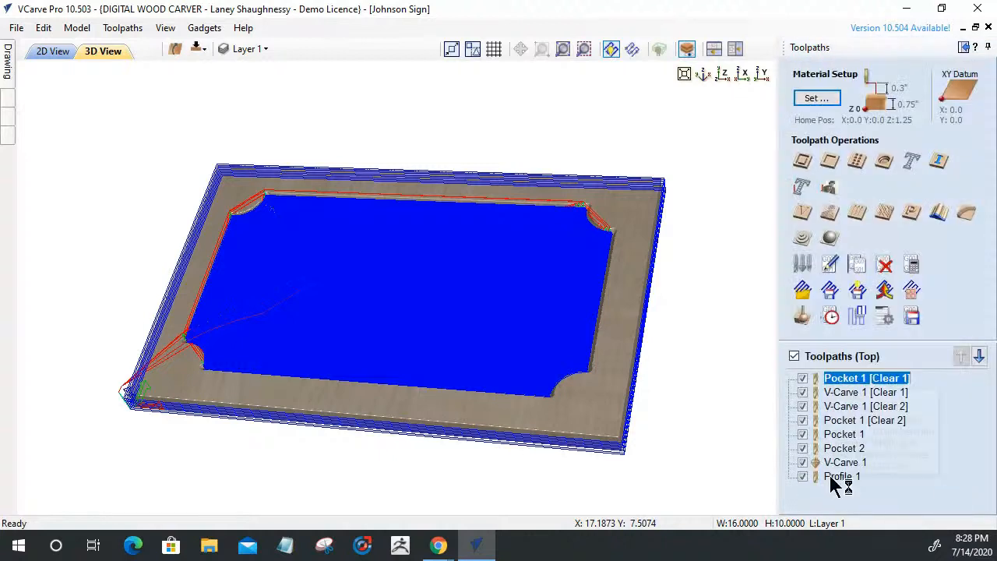
# Edit Profile 1 to use End Mill (0.5 inch) from the Tool Database and recalculate it
pyautogui.doubleClick(839, 476)
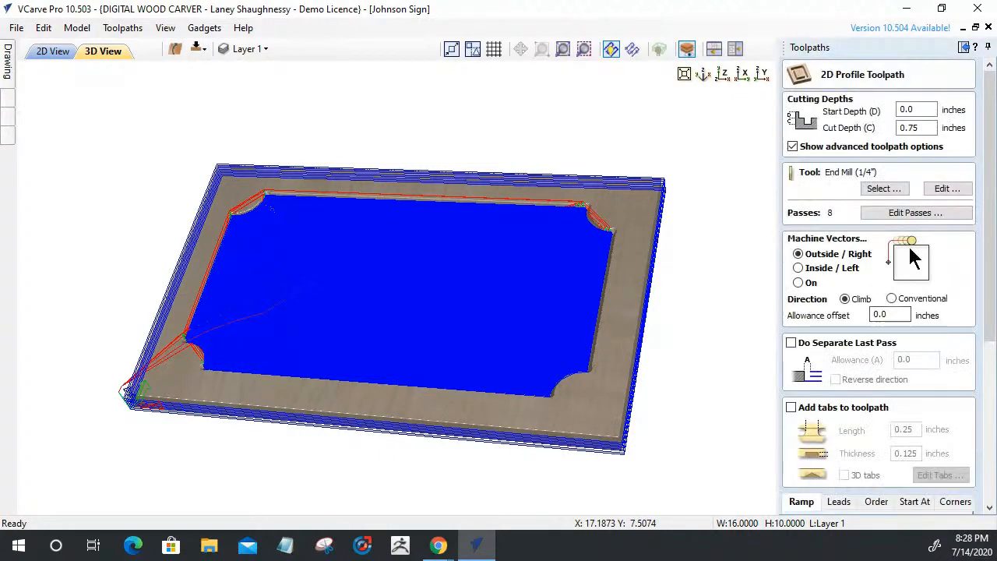
pyautogui.click(876, 190)
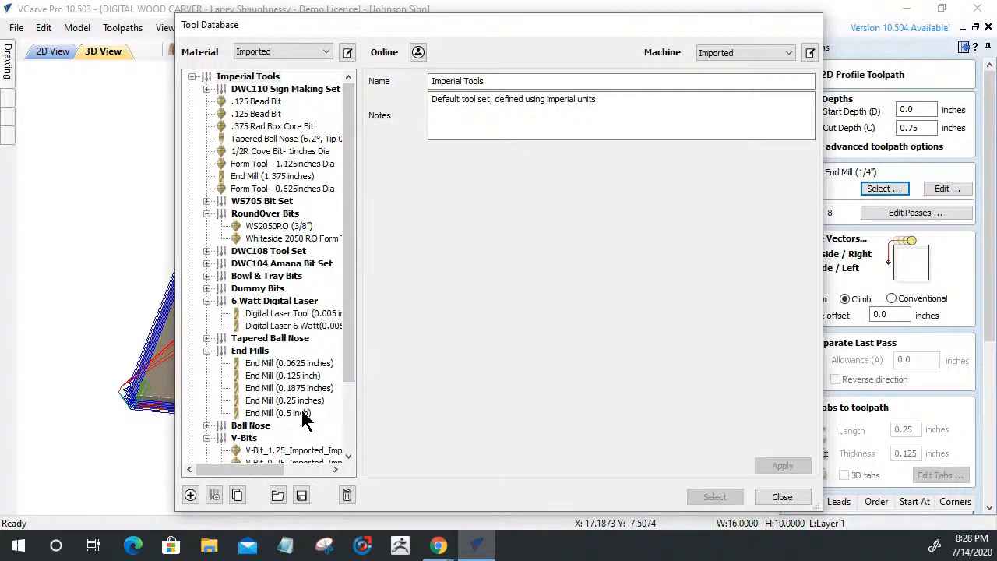
pyautogui.click(278, 413)
pyautogui.click(712, 497)
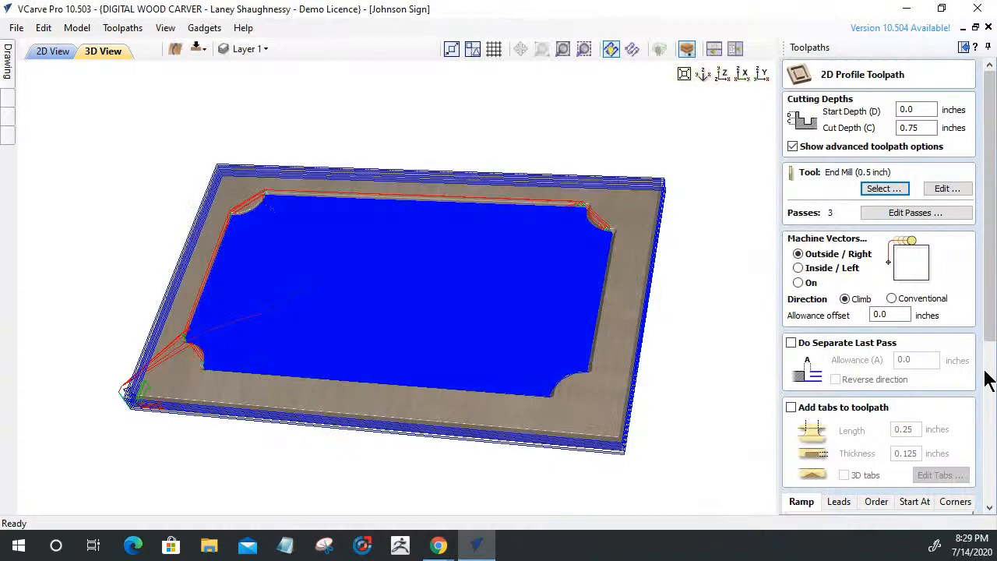
pyautogui.moveTo(990, 334); pyautogui.dragTo(989, 494)
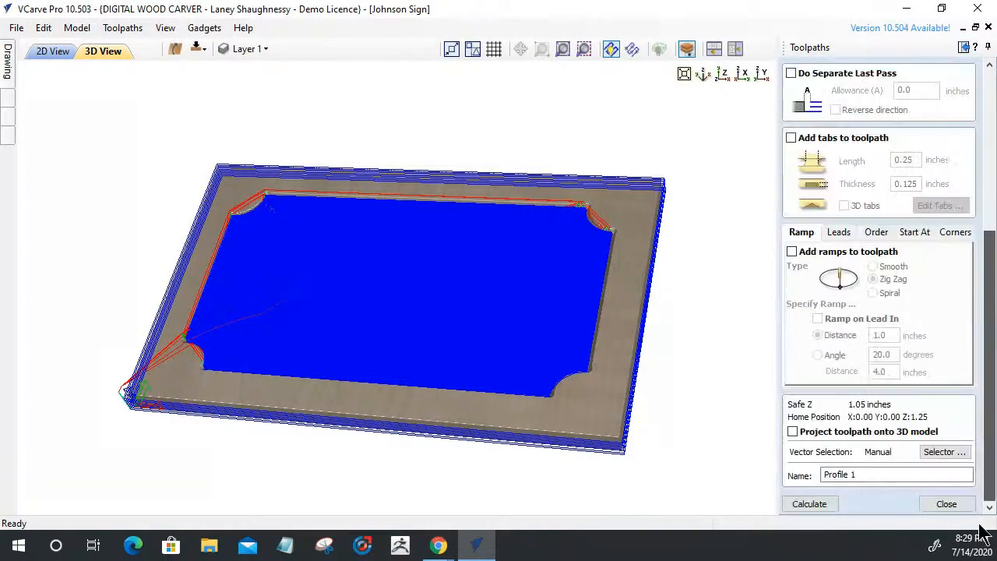
pyautogui.click(821, 502)
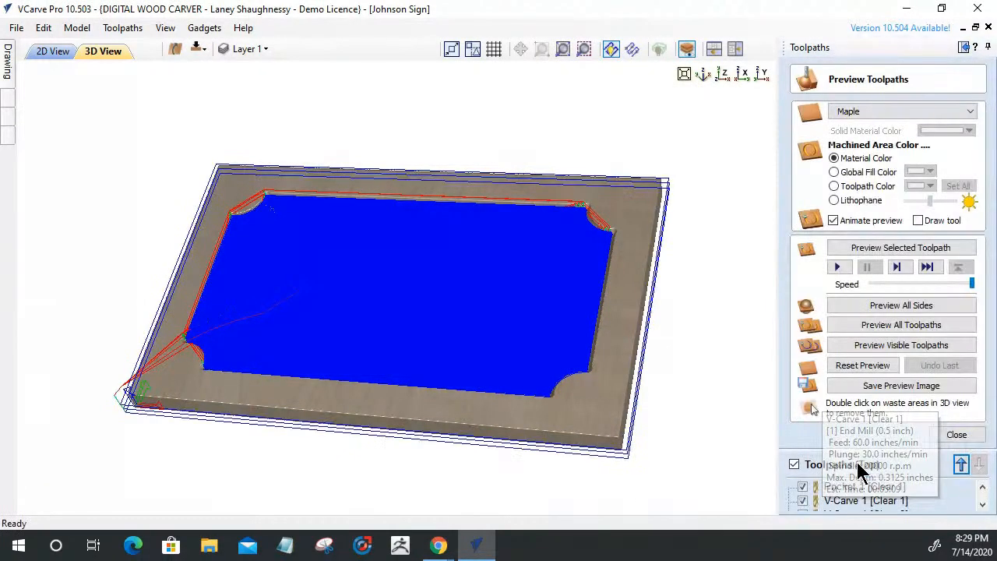
pyautogui.click(950, 436)
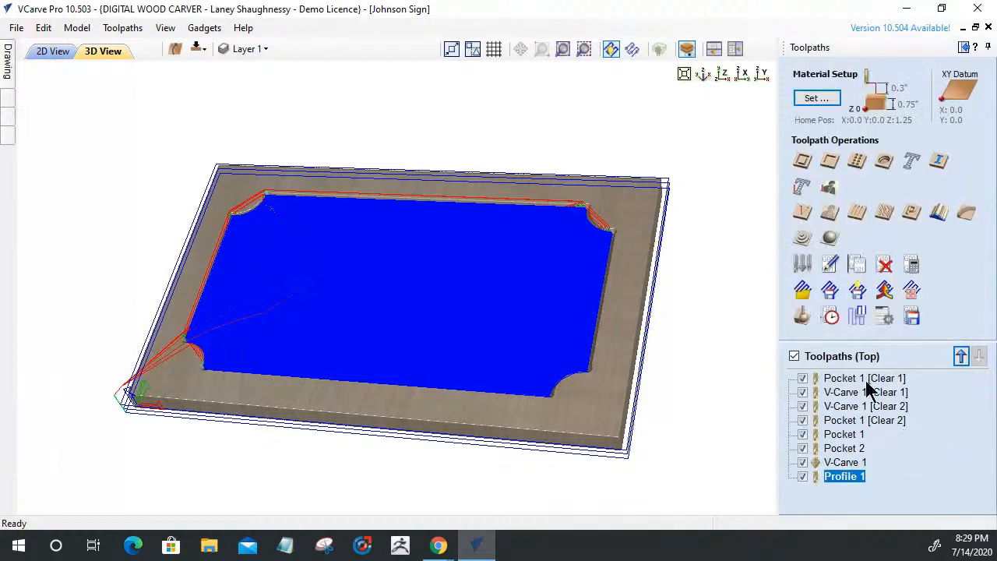
# Set Save Toolpaths to group toolpaths sharing a tool and note Profile 1's 0.5 inch end mill
pyautogui.click(911, 319)
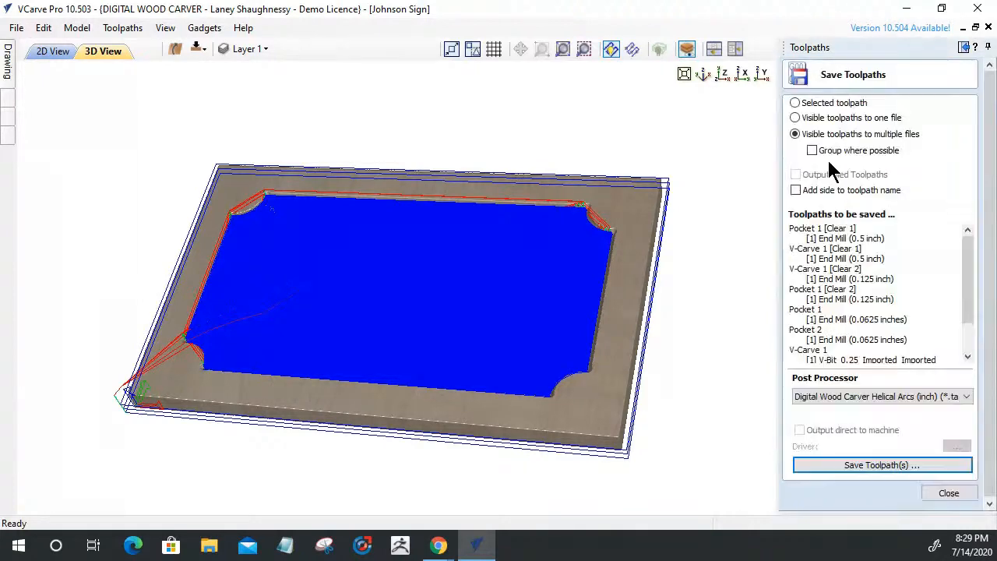
pyautogui.click(812, 150)
pyautogui.moveTo(968, 296); pyautogui.dragTo(970, 327)
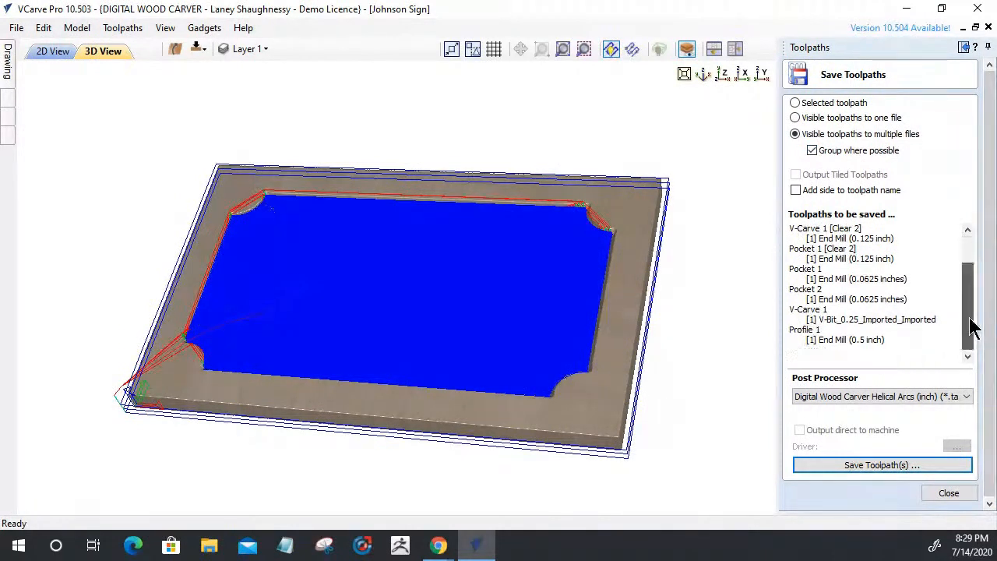
pyautogui.moveTo(790, 329); pyautogui.dragTo(887, 343)
pyautogui.scroll(2, 833, 283)
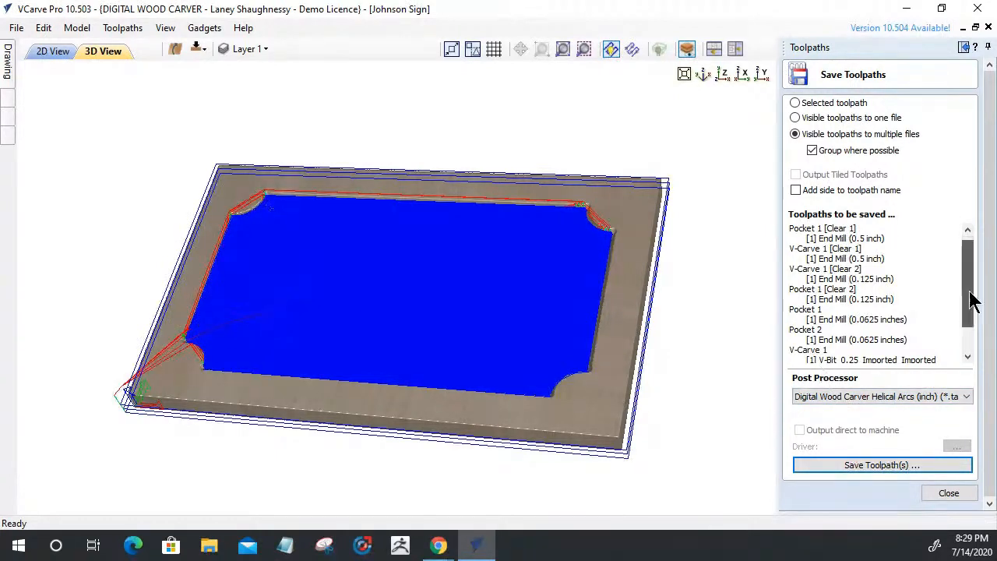
# Compare V-Carve 1 [Clear 1]'s and Profile 1's 0.5 inch end mills with the smaller-tool toolpaths, then begin saving
pyautogui.moveTo(970, 289); pyautogui.dragTo(970, 327)
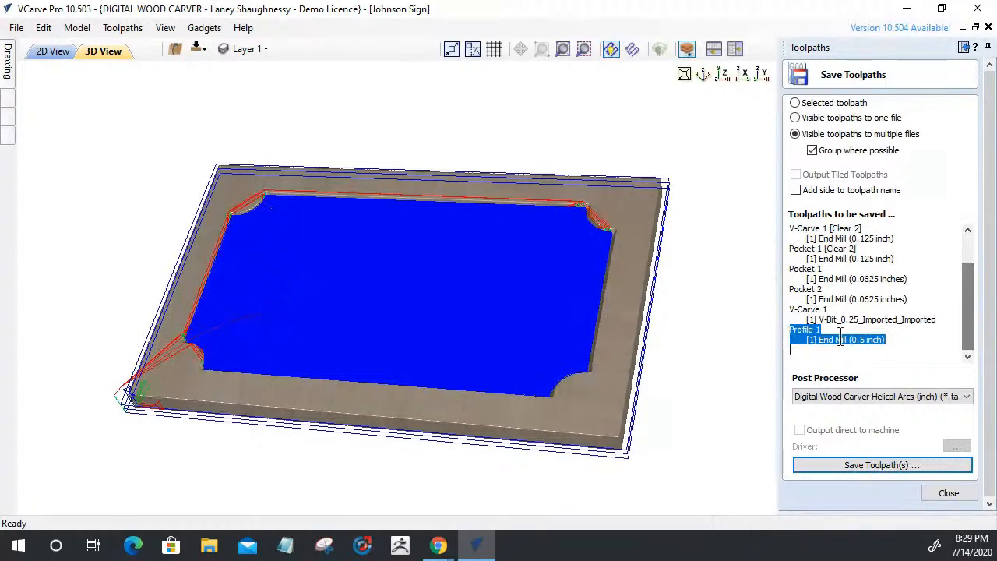
pyautogui.moveTo(820, 309); pyautogui.dragTo(797, 309)
pyautogui.moveTo(823, 248); pyautogui.dragTo(798, 259)
pyautogui.moveTo(886, 339); pyautogui.dragTo(798, 342)
pyautogui.scroll(2, 859, 278)
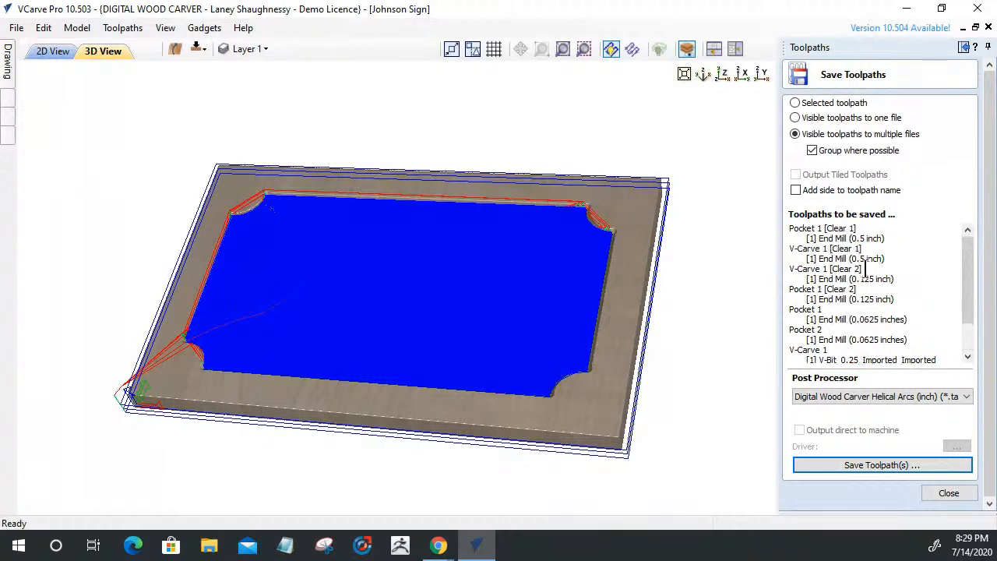
pyautogui.moveTo(885, 258); pyautogui.dragTo(829, 258)
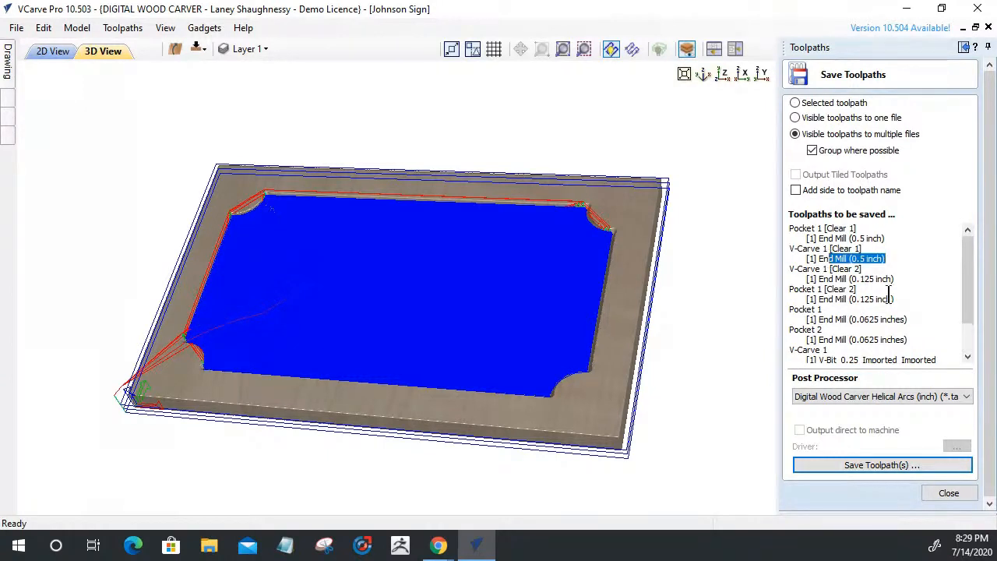
pyautogui.scroll(-2, 889, 304)
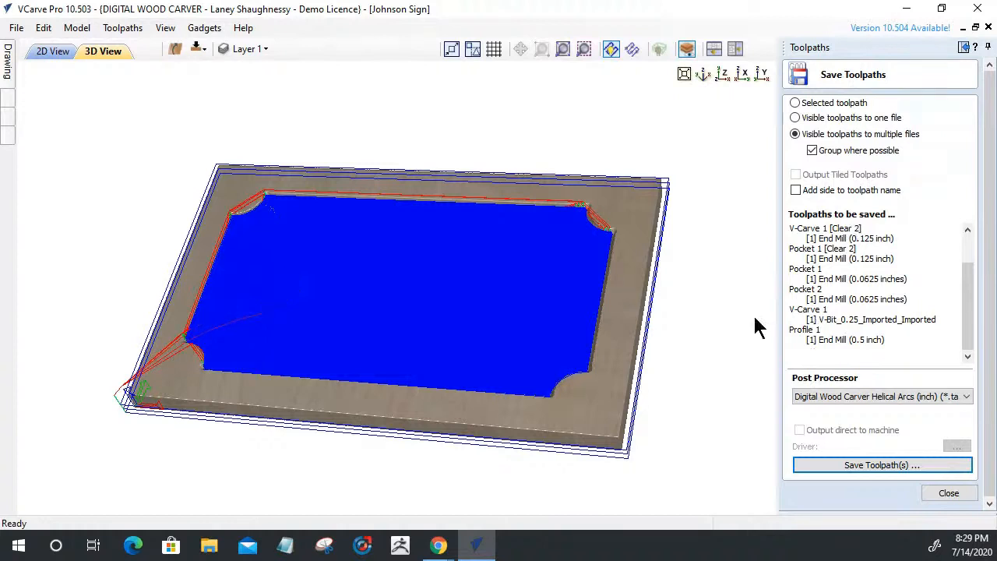
pyautogui.moveTo(789, 327); pyautogui.dragTo(895, 355)
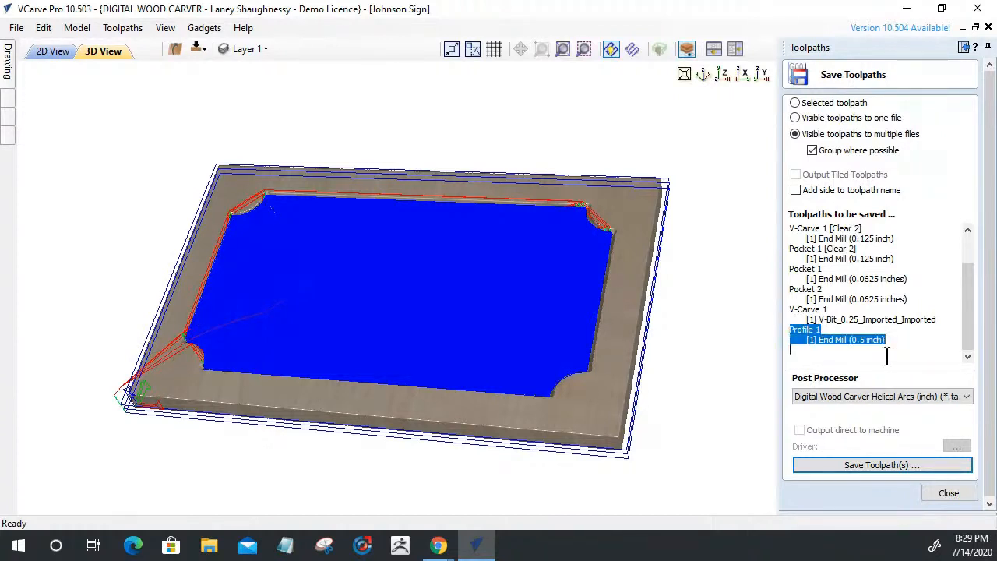
pyautogui.moveTo(847, 319); pyautogui.dragTo(807, 238)
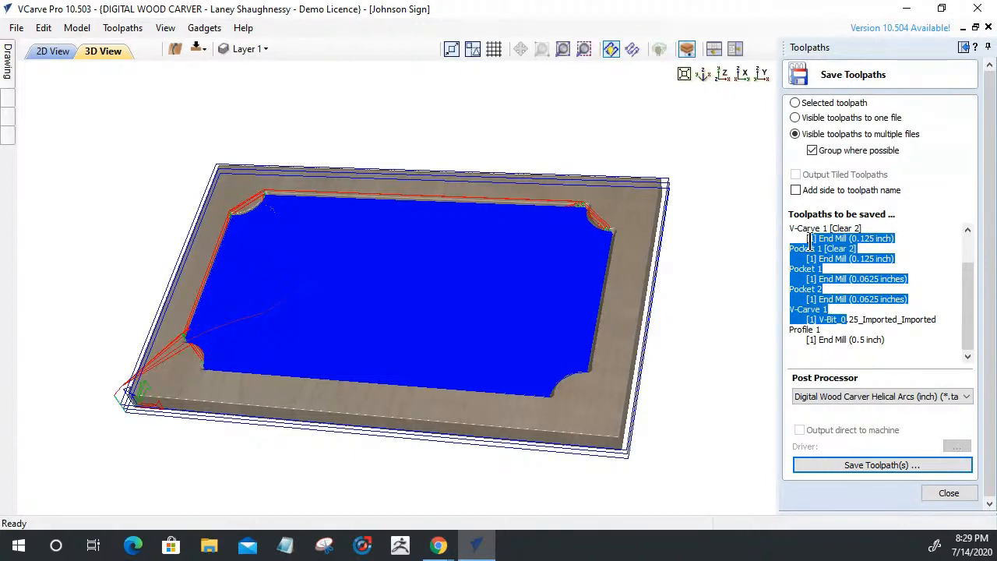
pyautogui.click(878, 464)
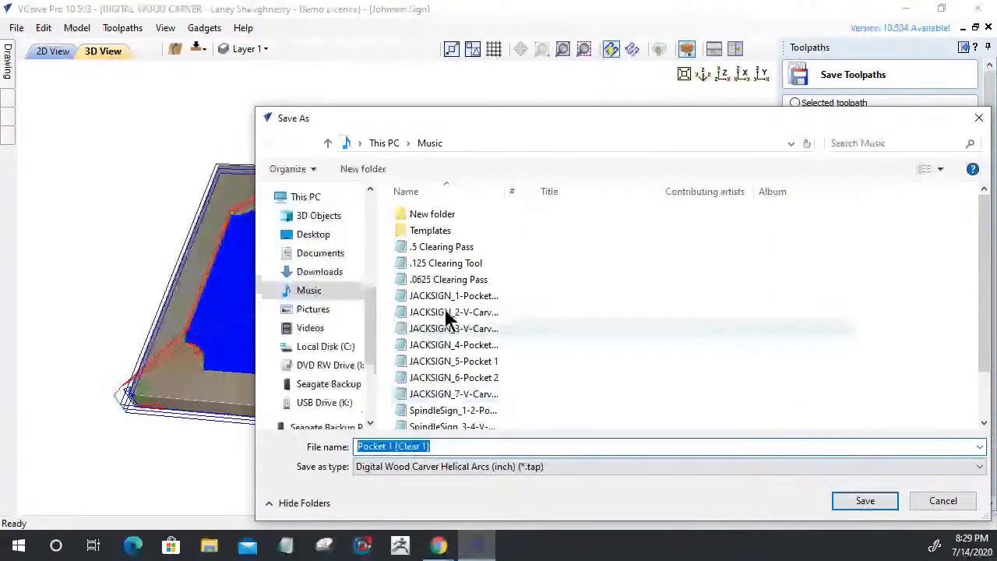
# Look over the .5 Clearing Pass, V-Carve 1 and .125 Clearing Tool files, cancelling an accidental deletion
pyautogui.click(446, 246)
pyautogui.scroll(-2, 454, 276)
pyautogui.click(446, 418)
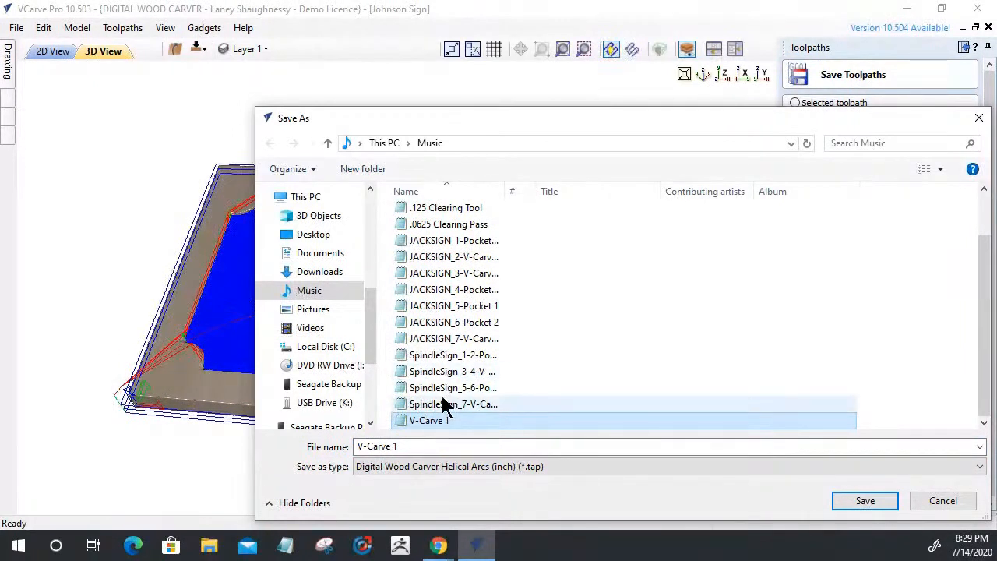
pyautogui.click(433, 210)
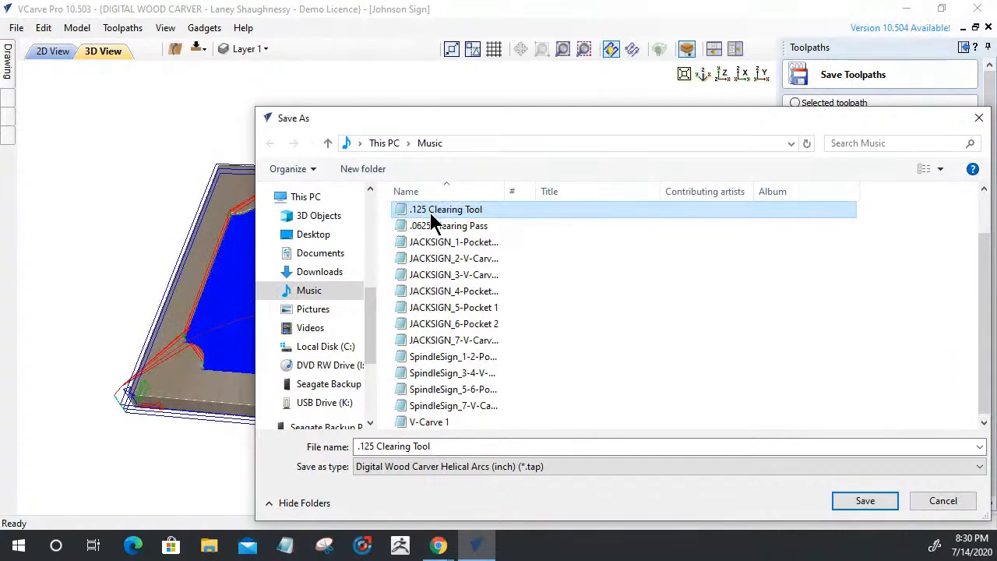
pyautogui.doubleClick(430, 213)
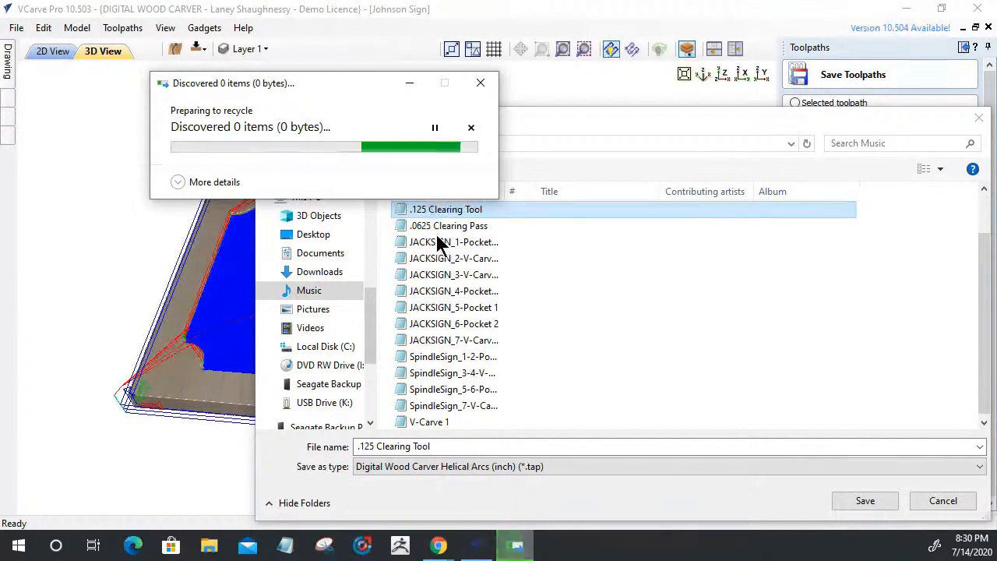
pyautogui.click(471, 127)
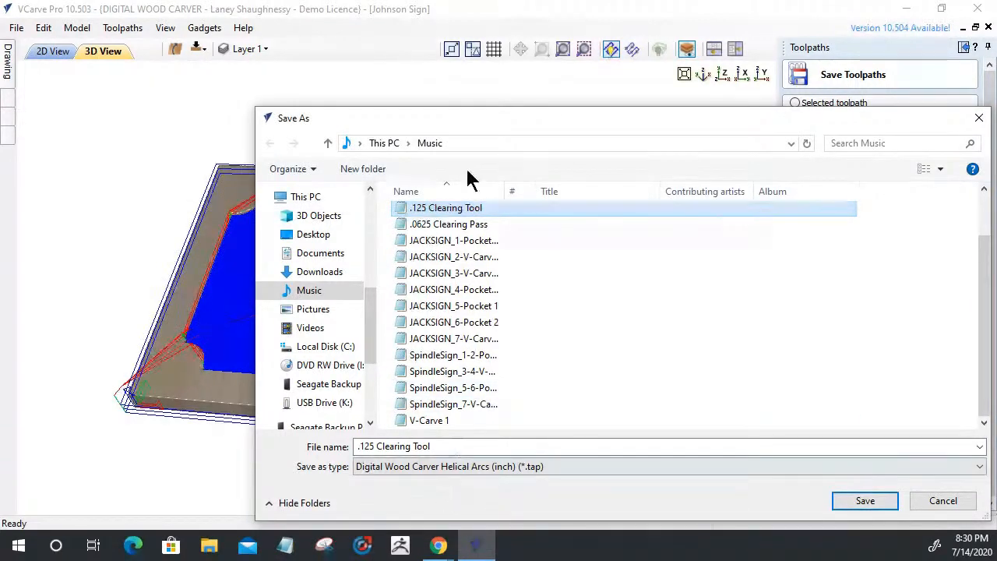
# Create the Music subfolder 'Sample GRoup Where possible' and save the toolpaths there as 'SpindleTV Sign'
pyautogui.click(369, 172)
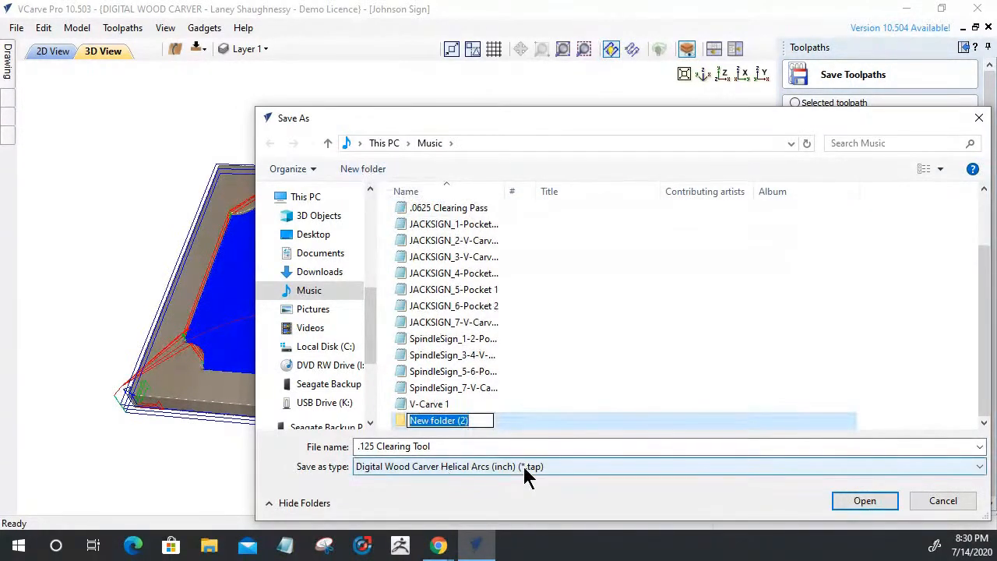
pyautogui.write('Sample GRoup Where possible')
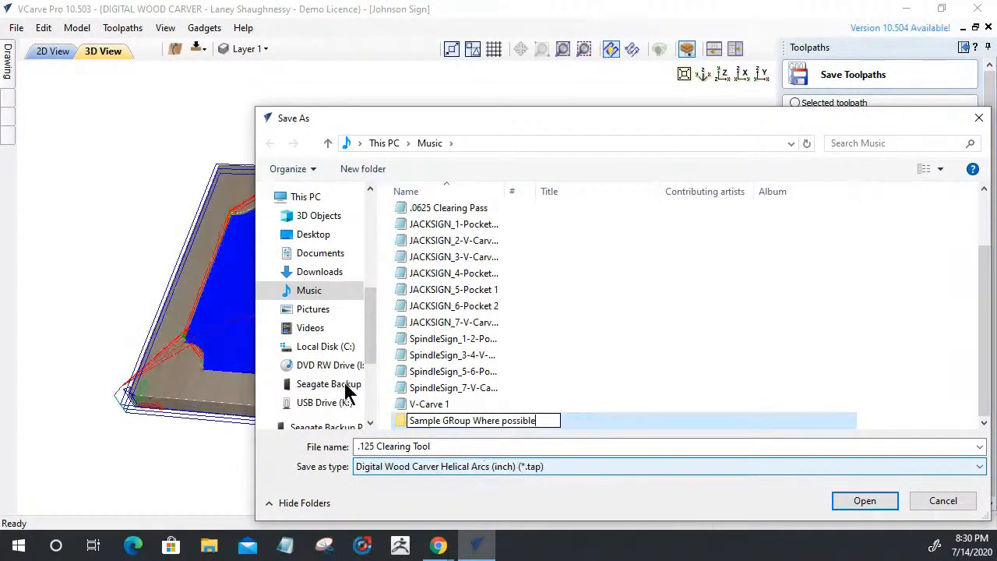
pyautogui.doubleClick(409, 422)
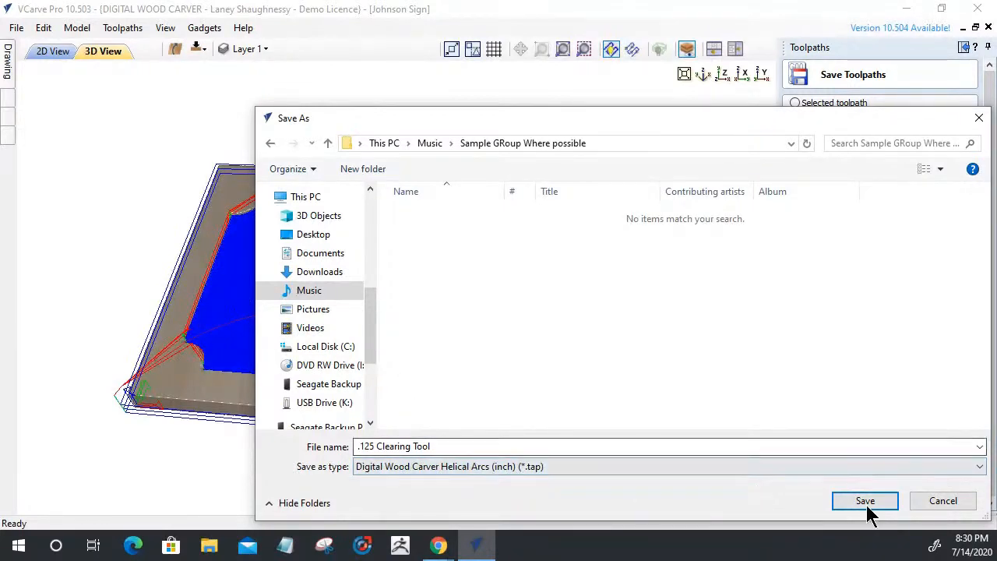
pyautogui.click(459, 444)
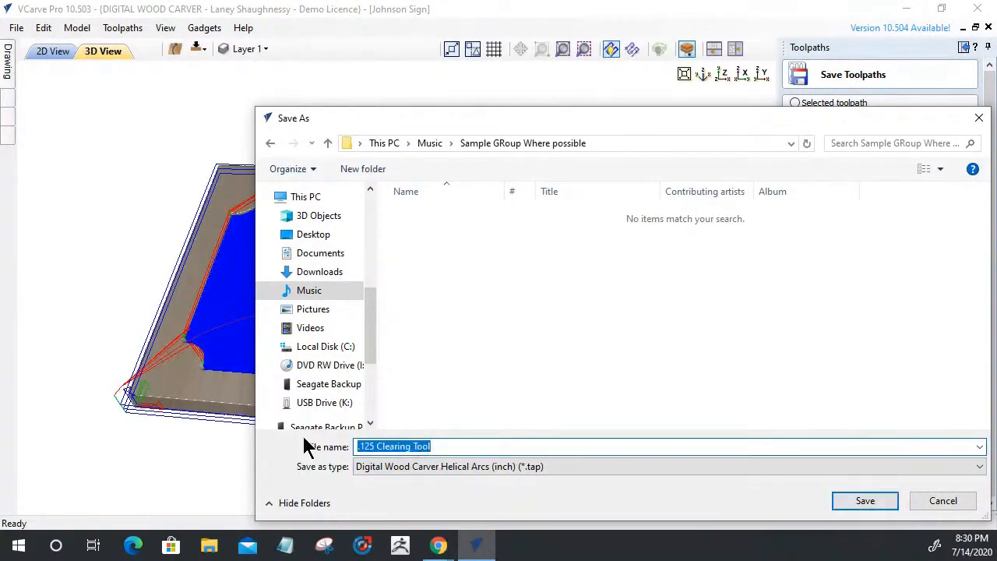
pyautogui.write('Spindle')
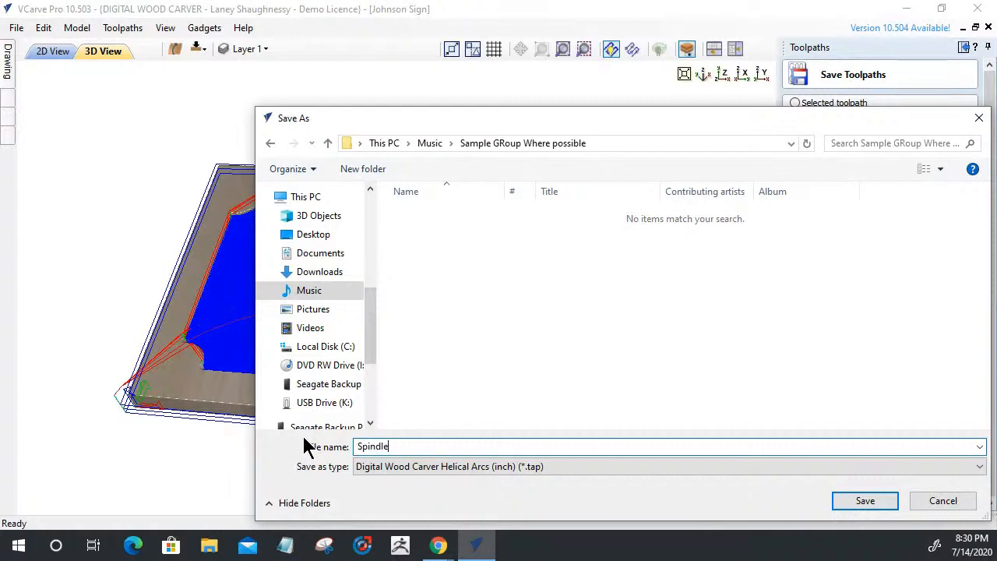
pyautogui.write('TV Sign')
pyautogui.click(861, 501)
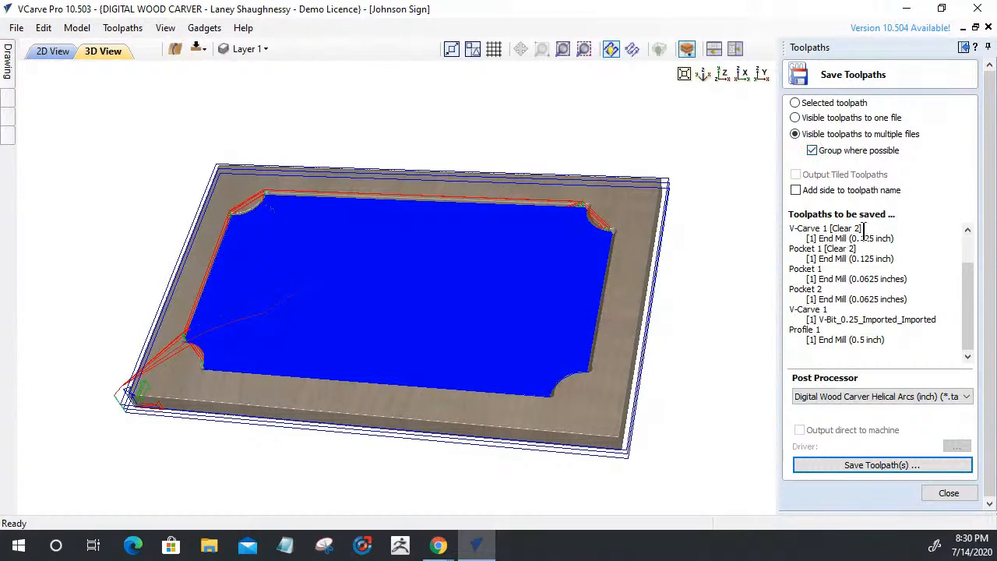
pyautogui.click(895, 464)
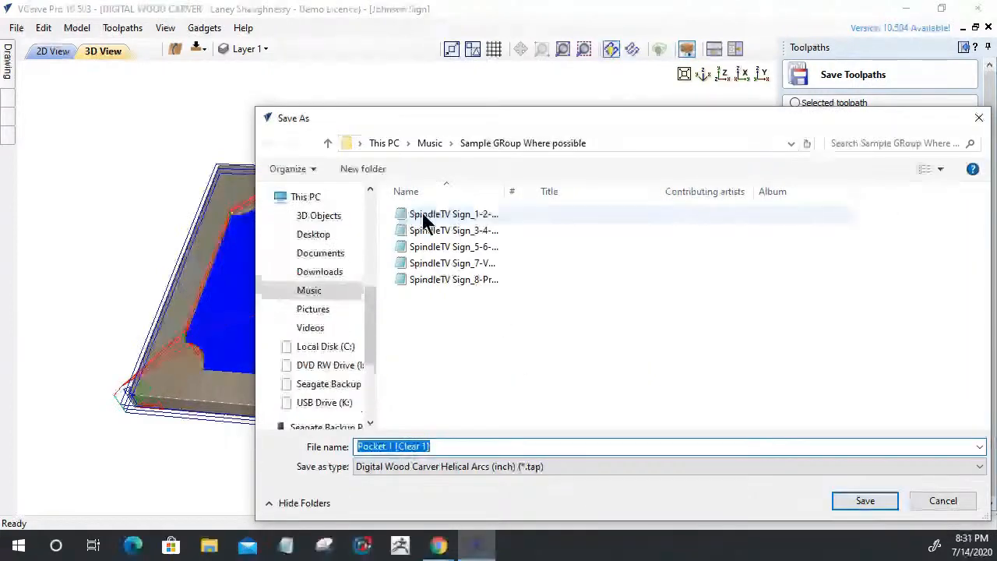
pyautogui.click(456, 217)
pyautogui.click(449, 231)
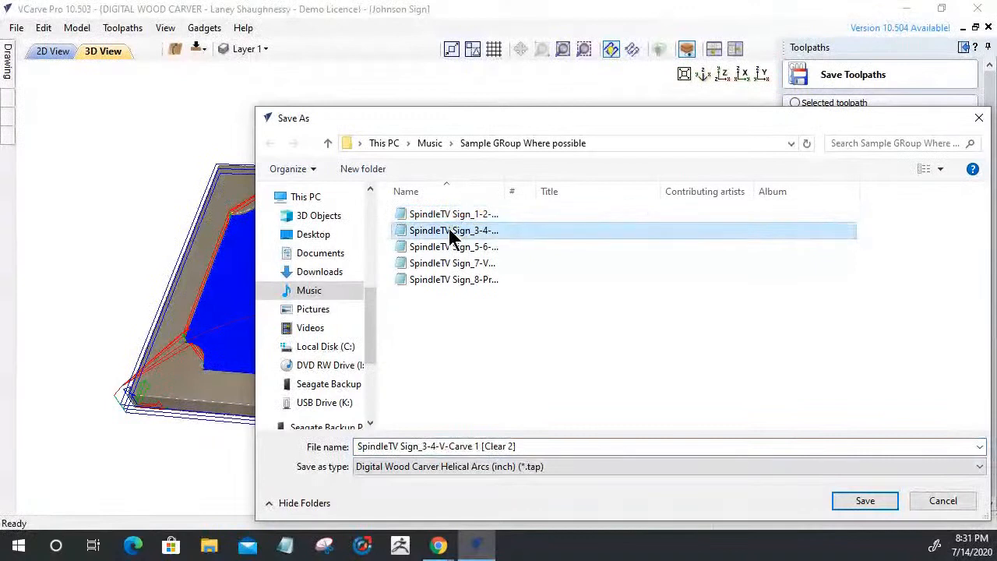
pyautogui.click(447, 246)
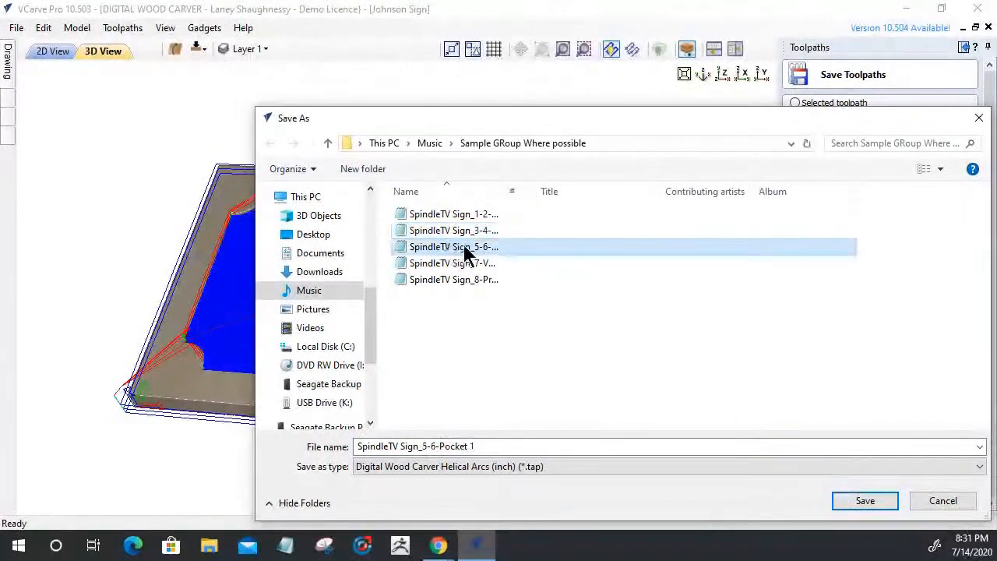
pyautogui.click(447, 263)
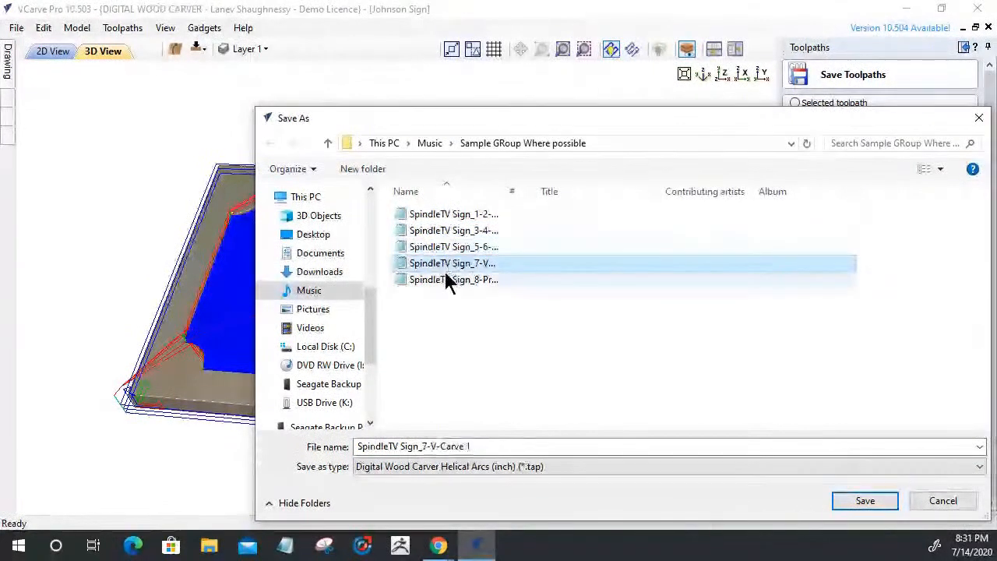
pyautogui.click(445, 280)
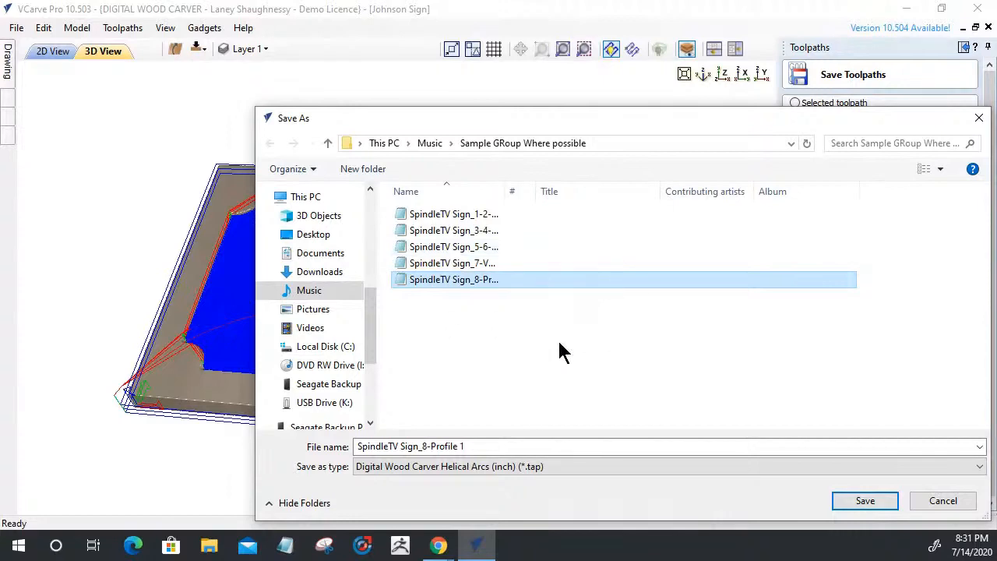
pyautogui.click(925, 499)
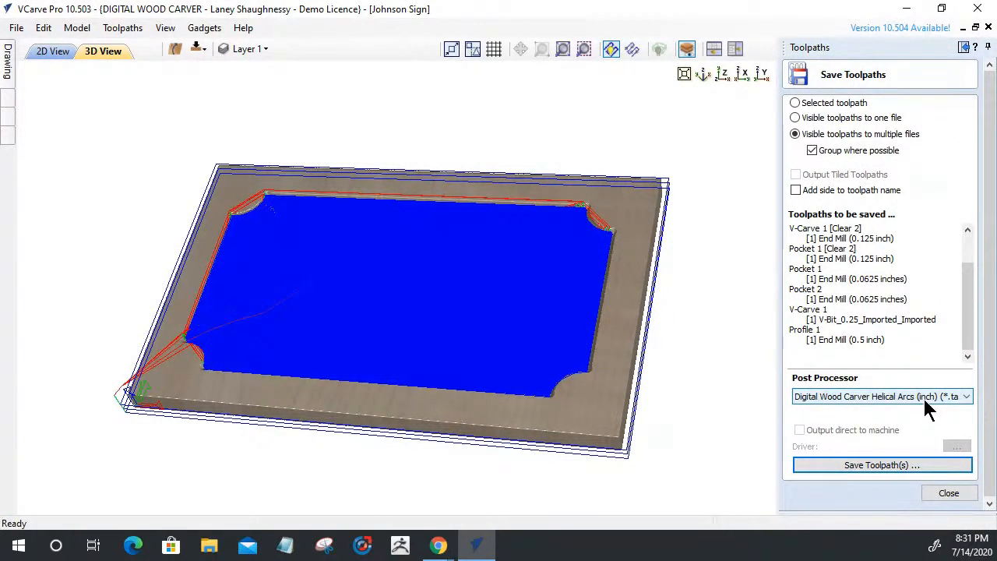
pyautogui.click(851, 395)
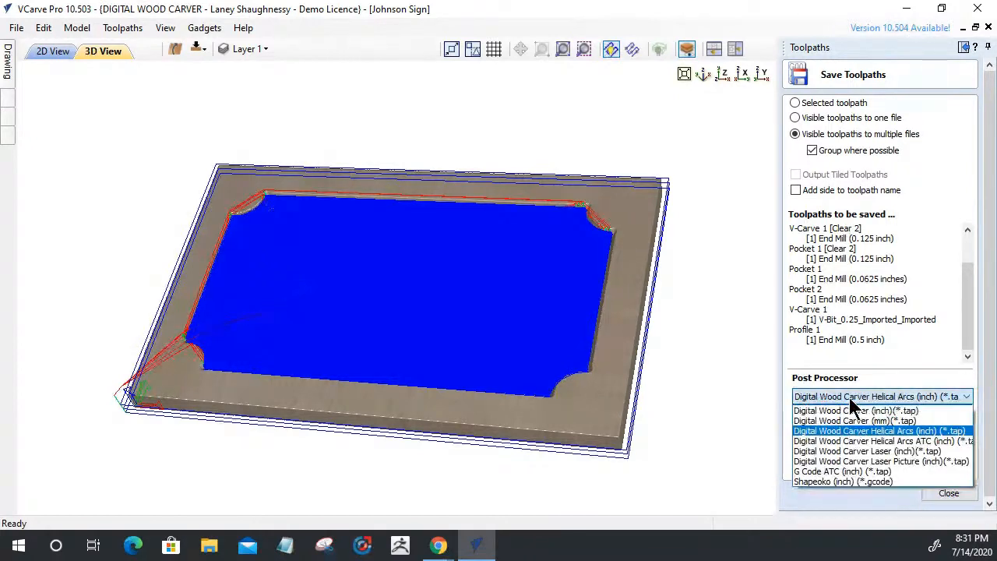
pyautogui.click(850, 396)
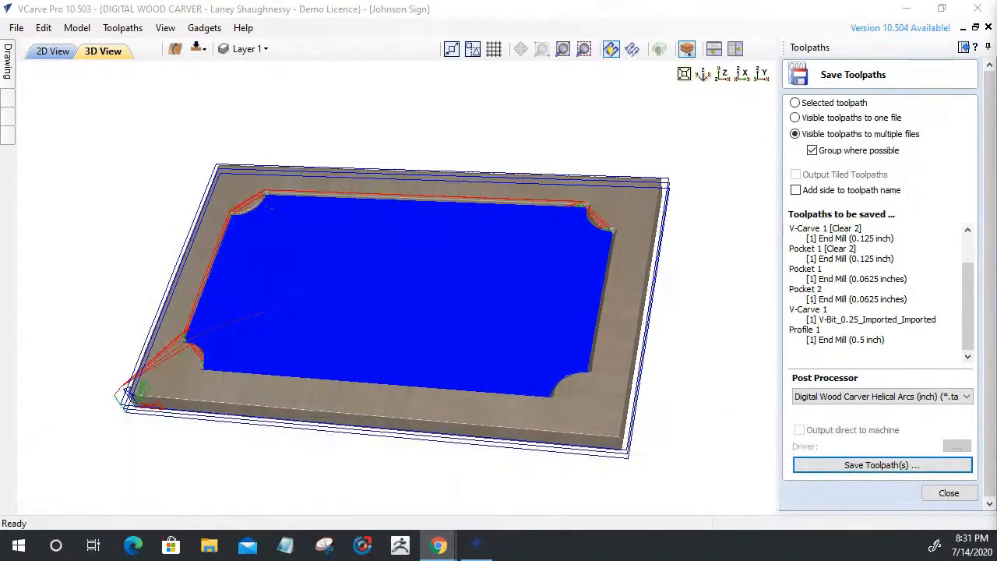
pyautogui.click(860, 458)
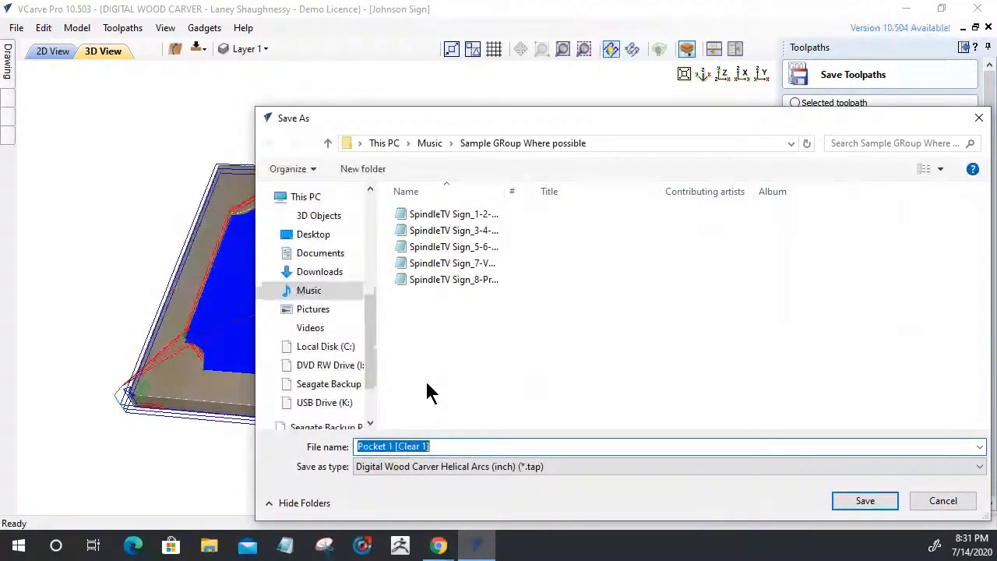
pyautogui.click(941, 500)
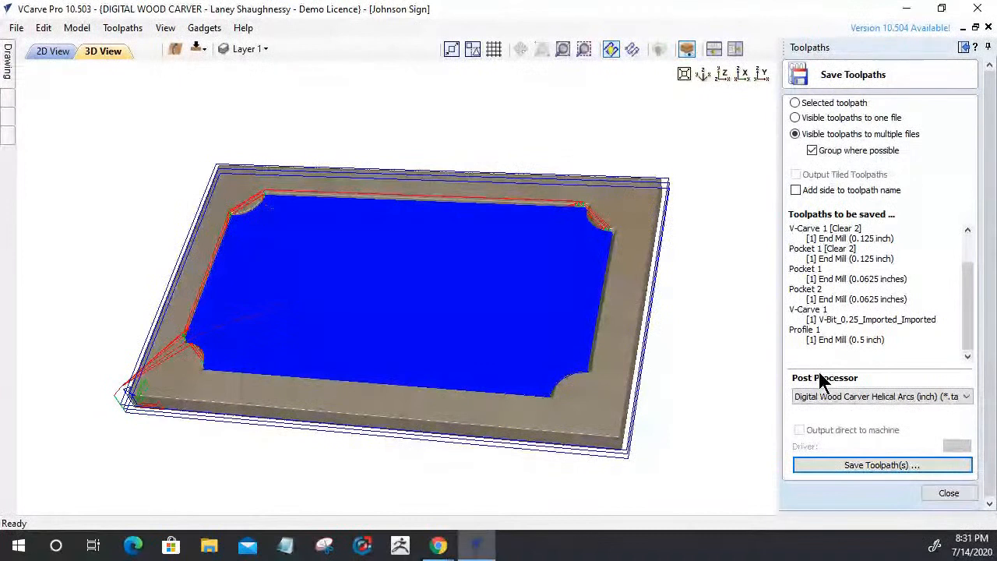
pyautogui.click(905, 395)
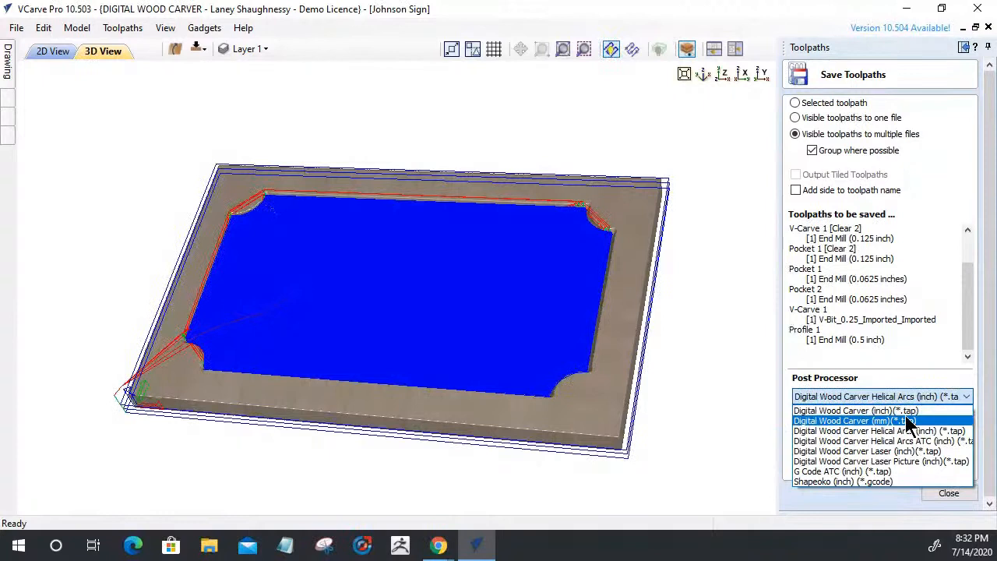
pyautogui.click(895, 396)
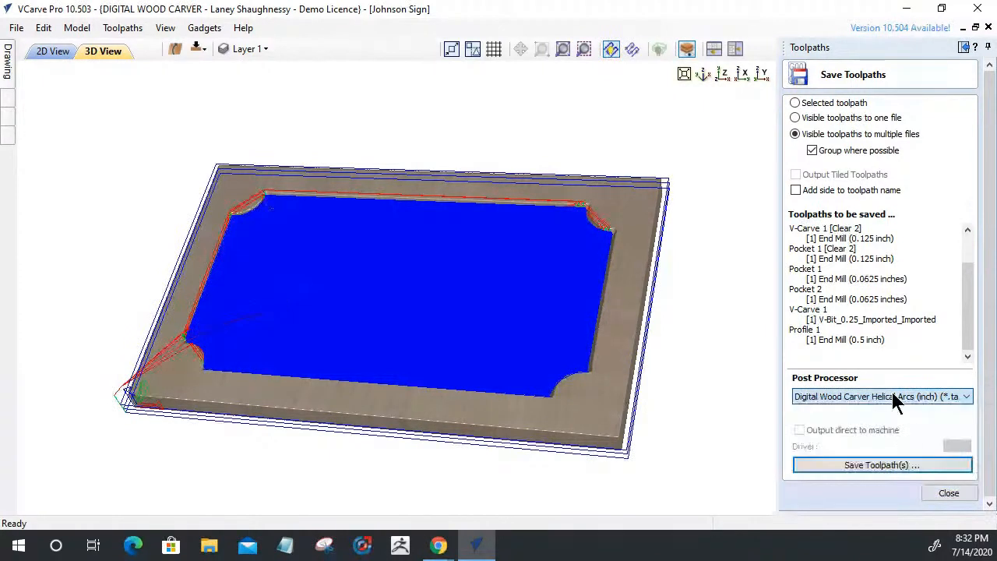
# Close the save panel, untick Toolpaths (Top) to hide all toolpaths, and reopen Save Toolpaths
pyautogui.click(942, 494)
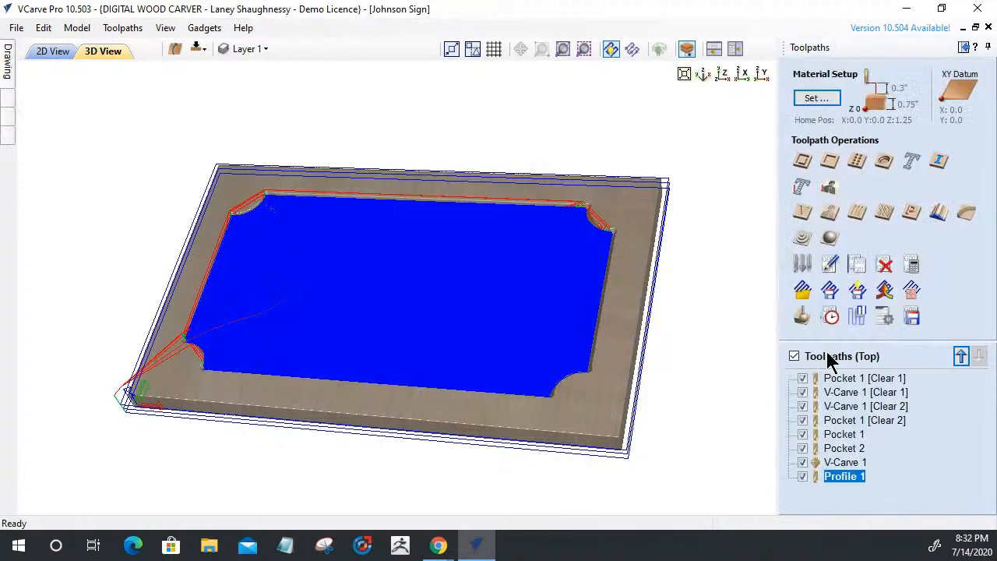
pyautogui.click(793, 356)
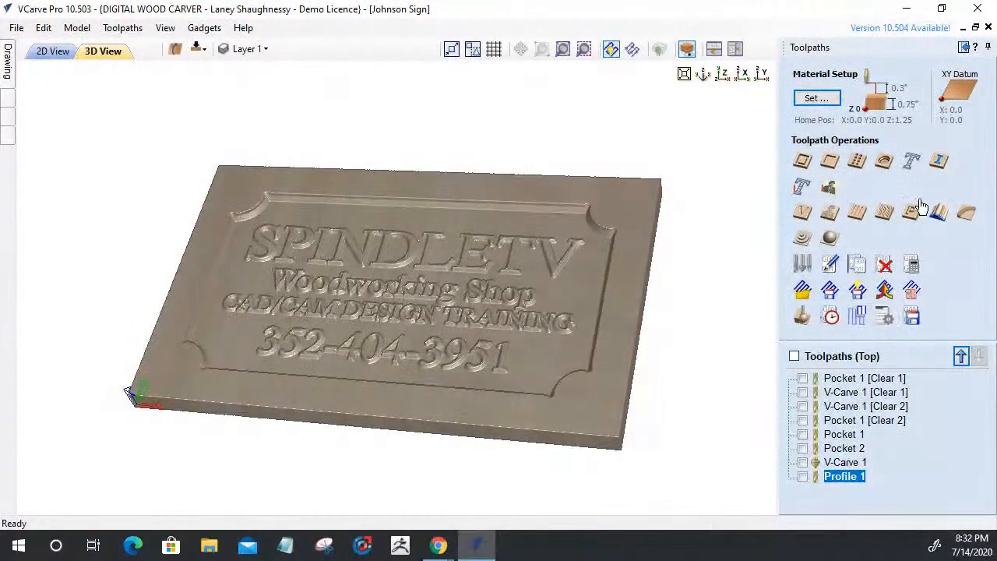
pyautogui.click(912, 317)
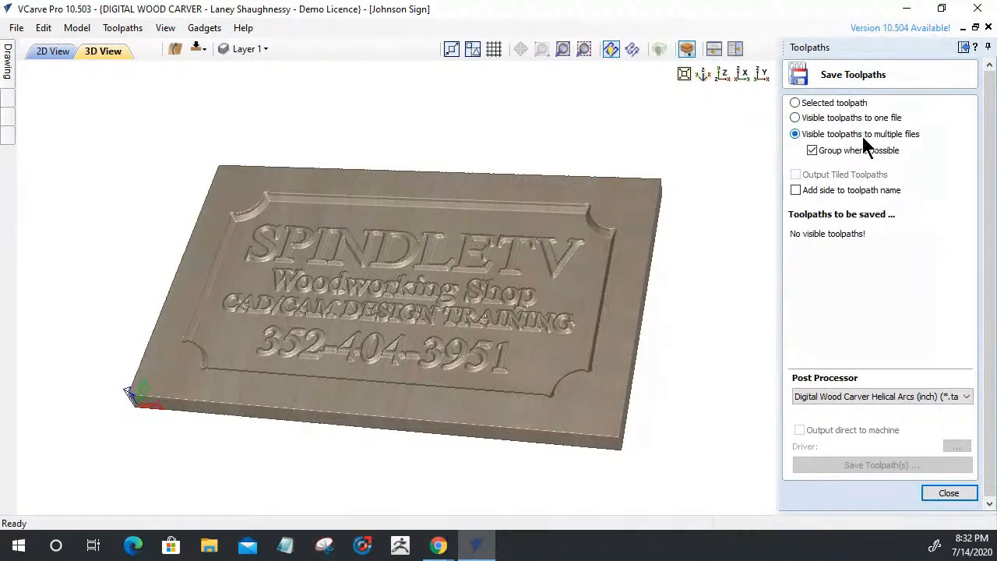
# Close Save Toolpaths, dismiss Pocket 1 [Clear 1]'s options, and tick Toolpaths (Top) to show all eight toolpaths
pyautogui.click(947, 493)
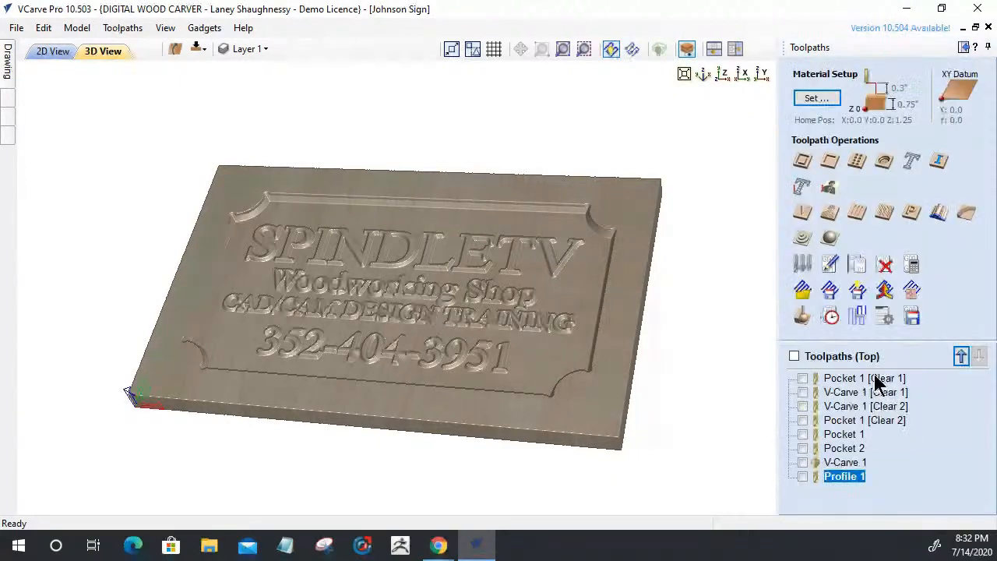
pyautogui.rightClick(854, 380)
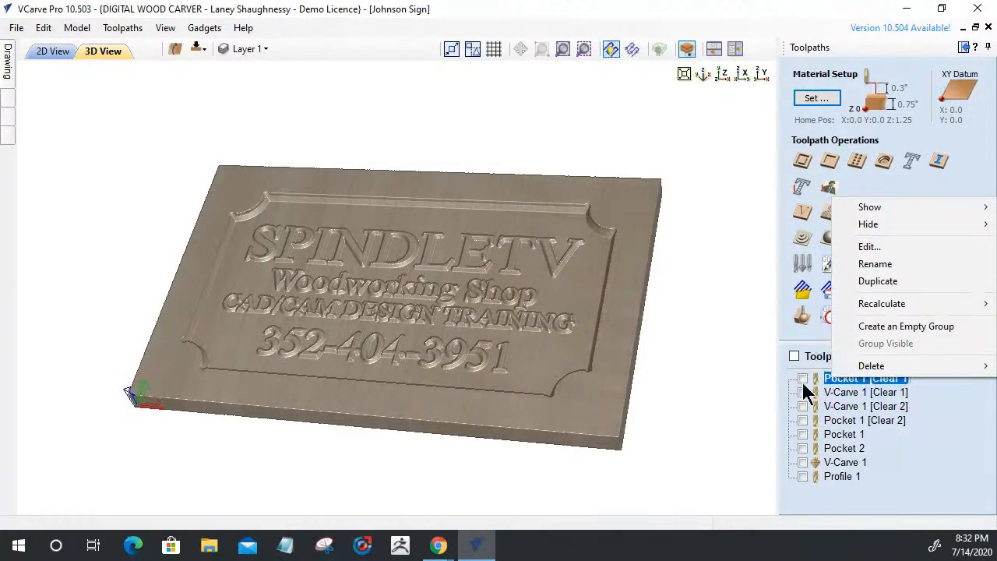
pyautogui.click(934, 453)
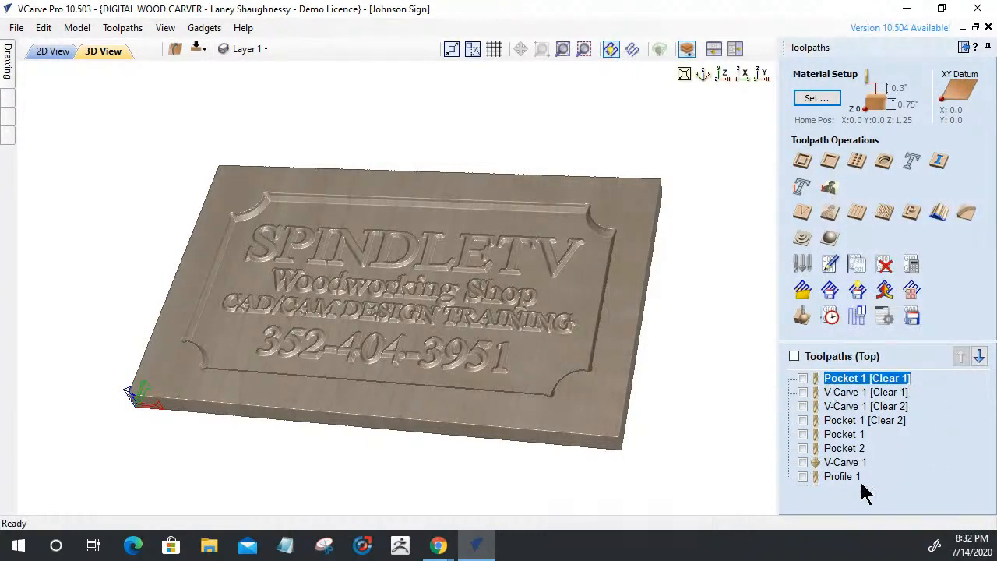
pyautogui.moveTo(826, 449)
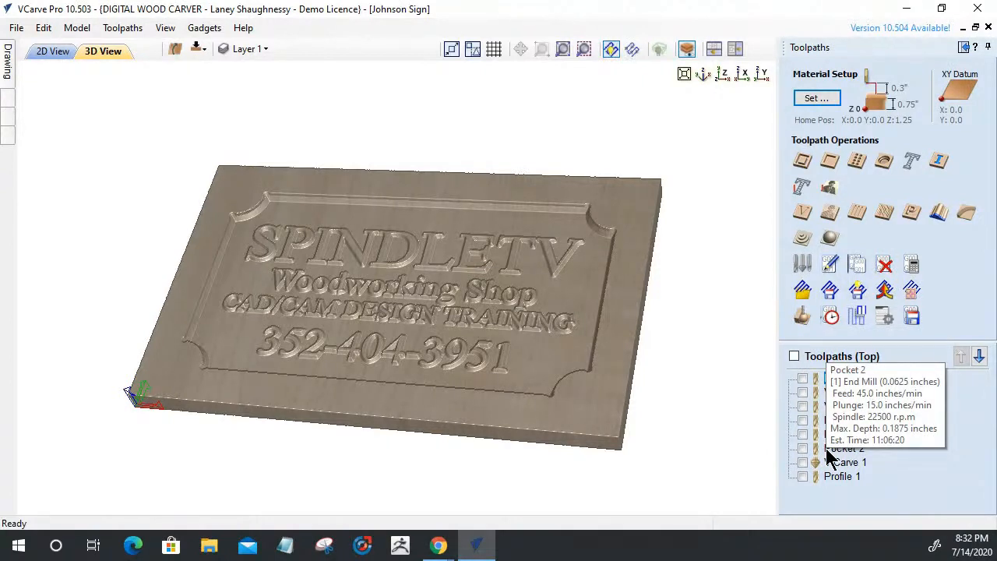
pyautogui.click(861, 378)
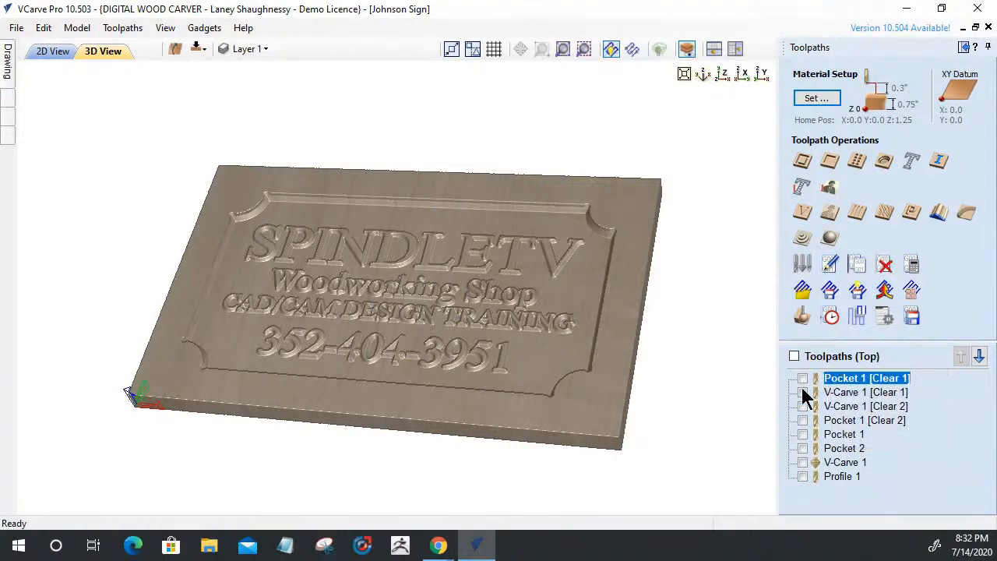
pyautogui.click(794, 356)
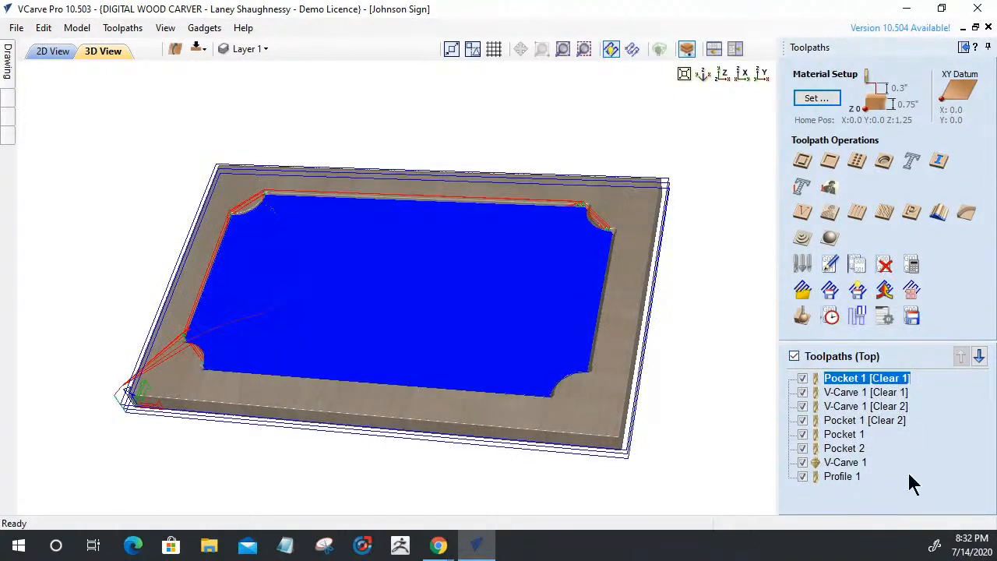
pyautogui.click(911, 316)
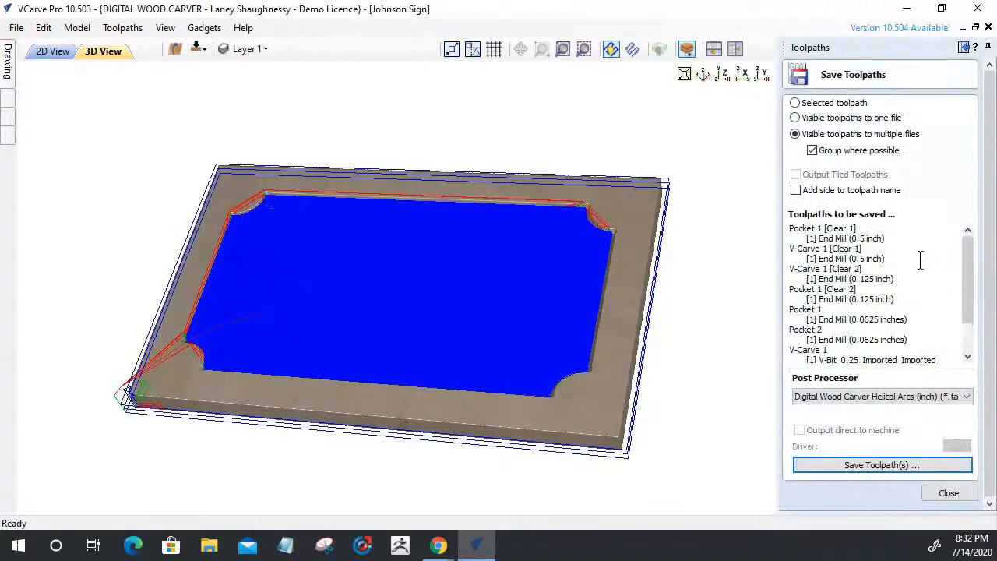
pyautogui.click(811, 151)
pyautogui.click(812, 151)
pyautogui.scroll(-1, 849, 351)
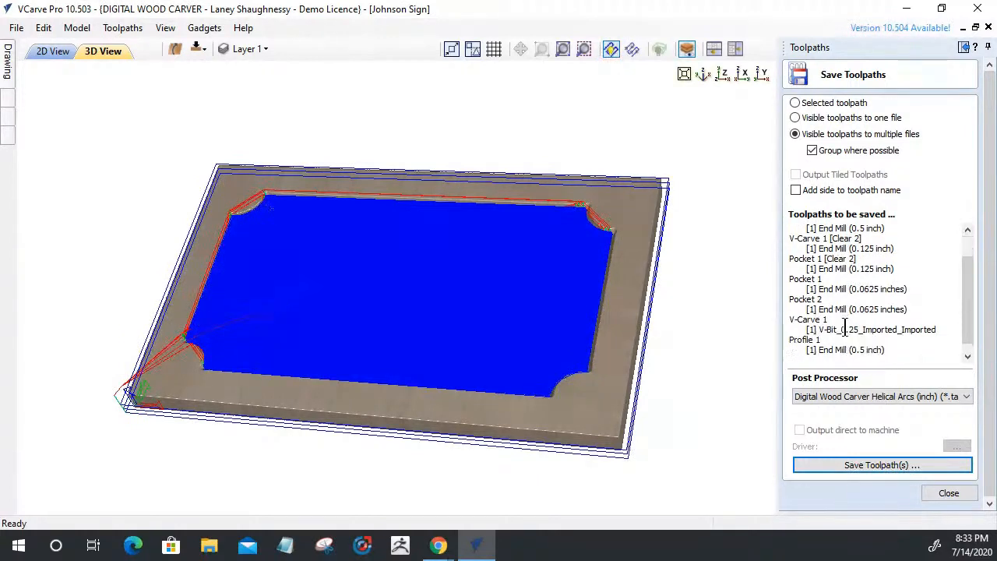
pyautogui.moveTo(892, 352); pyautogui.dragTo(789, 341)
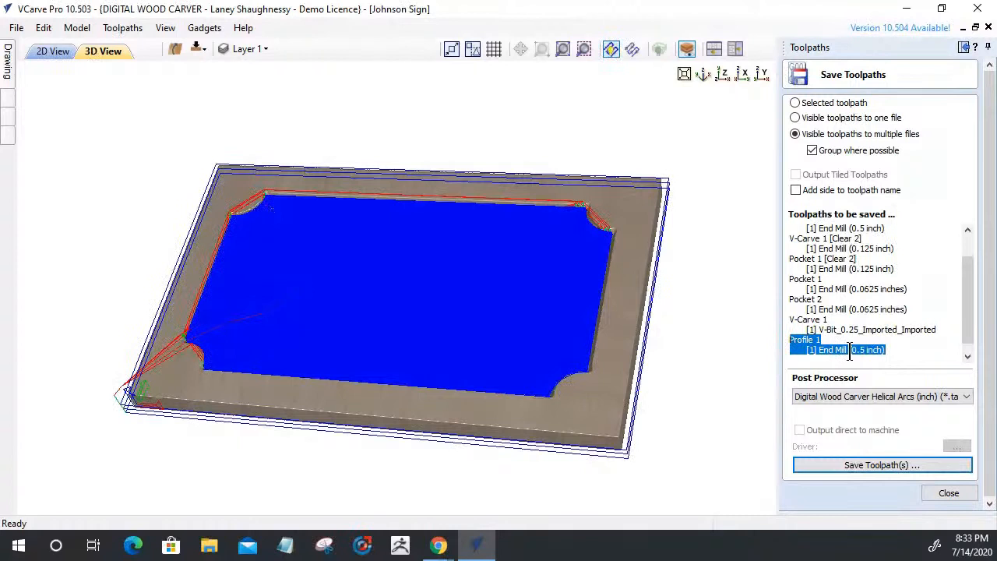
pyautogui.click(932, 357)
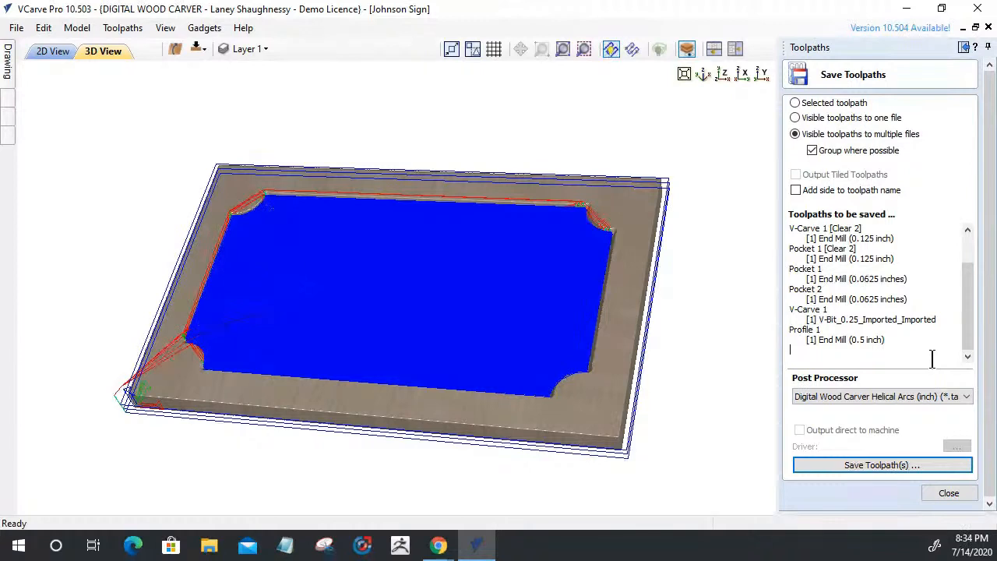
pyautogui.click(839, 123)
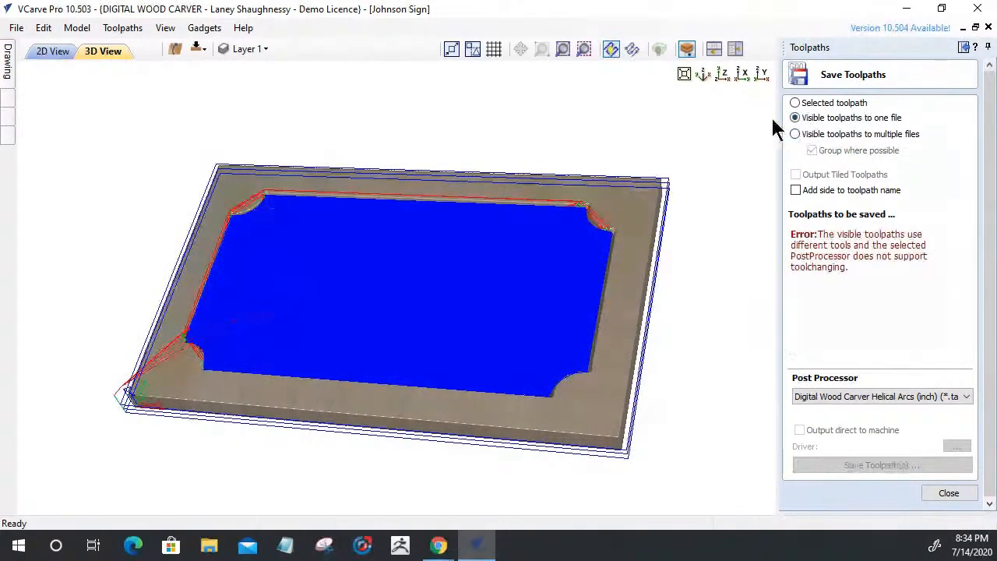
pyautogui.click(795, 134)
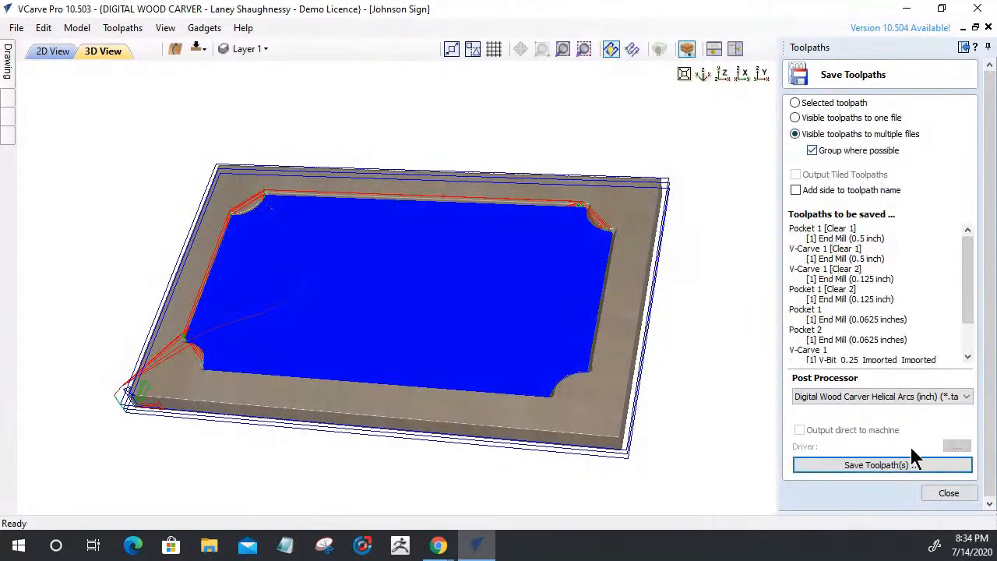
pyautogui.click(948, 493)
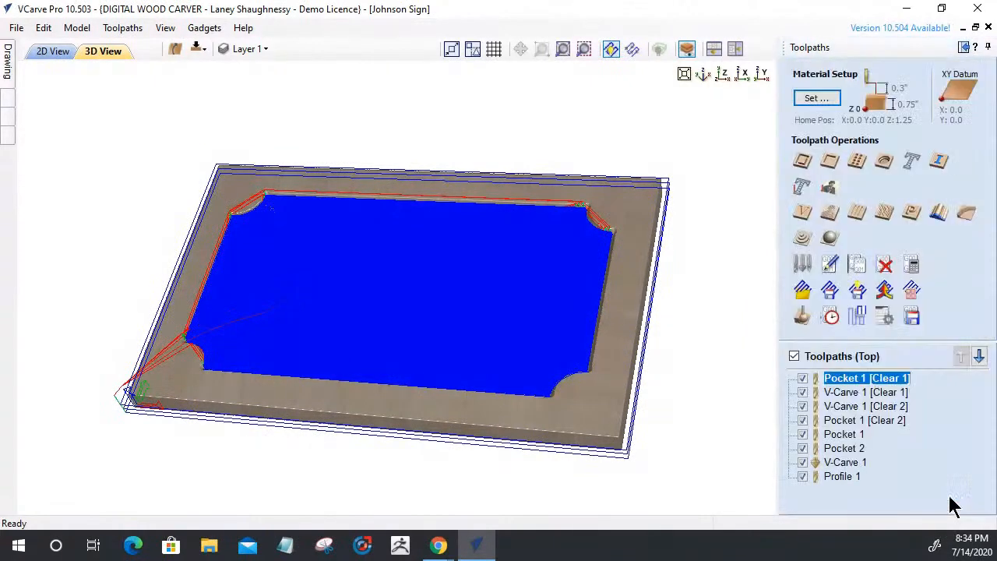
# Hide all toolpaths, open Preview Toolpaths with Toolpath Management in its own window, and reset the preview
pyautogui.click(793, 356)
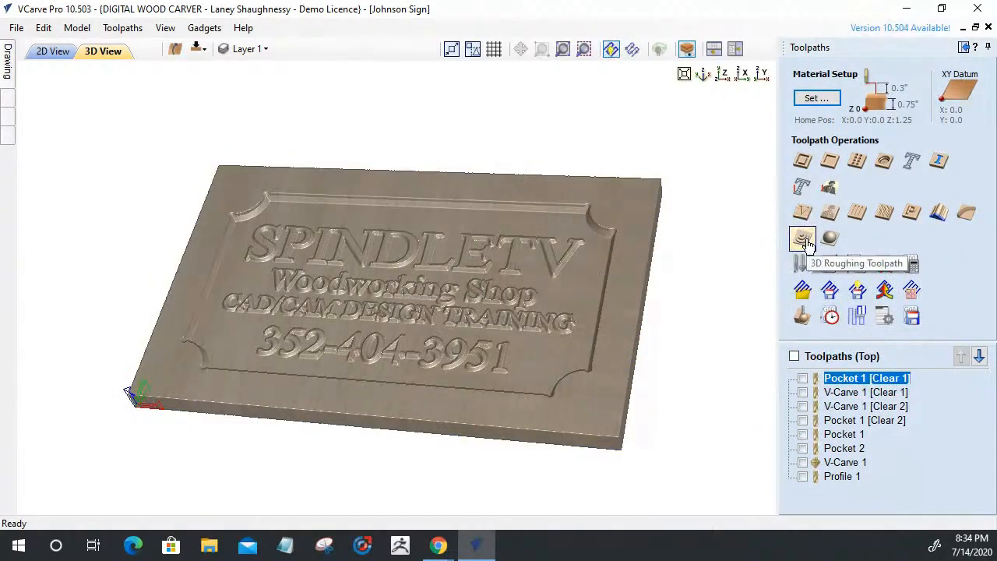
pyautogui.click(802, 316)
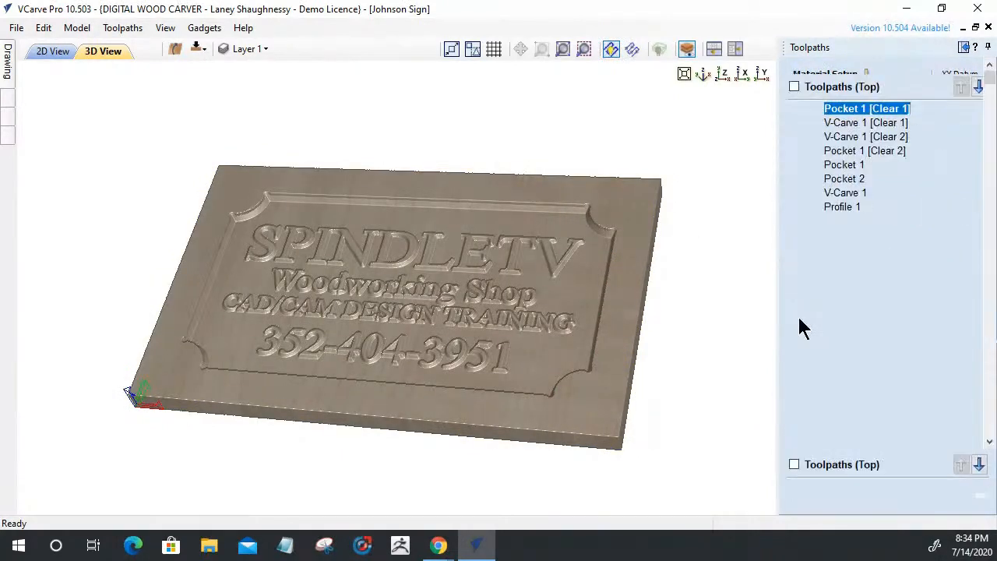
pyautogui.doubleClick(842, 465)
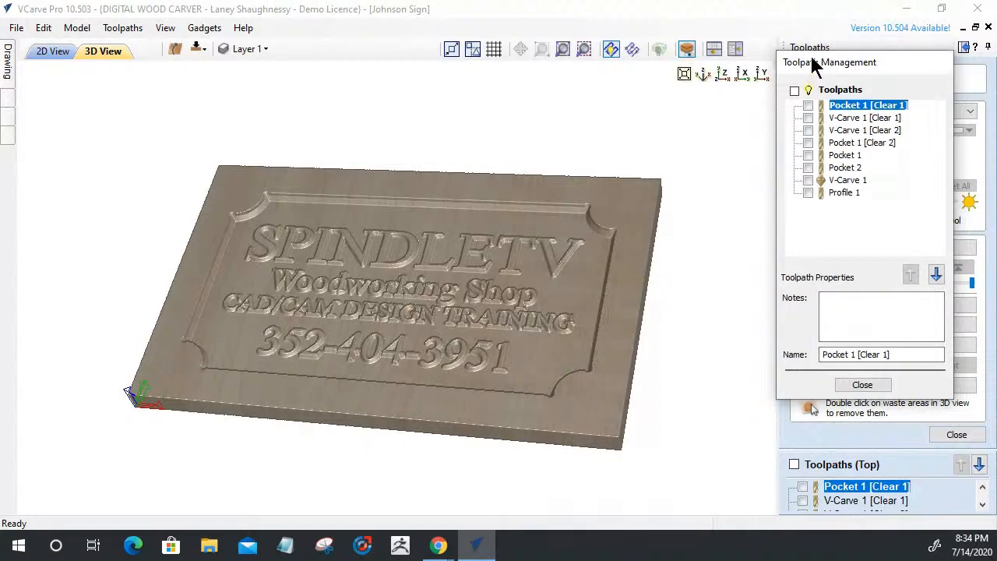
pyautogui.moveTo(815, 67); pyautogui.dragTo(705, 71)
pyautogui.click(871, 378)
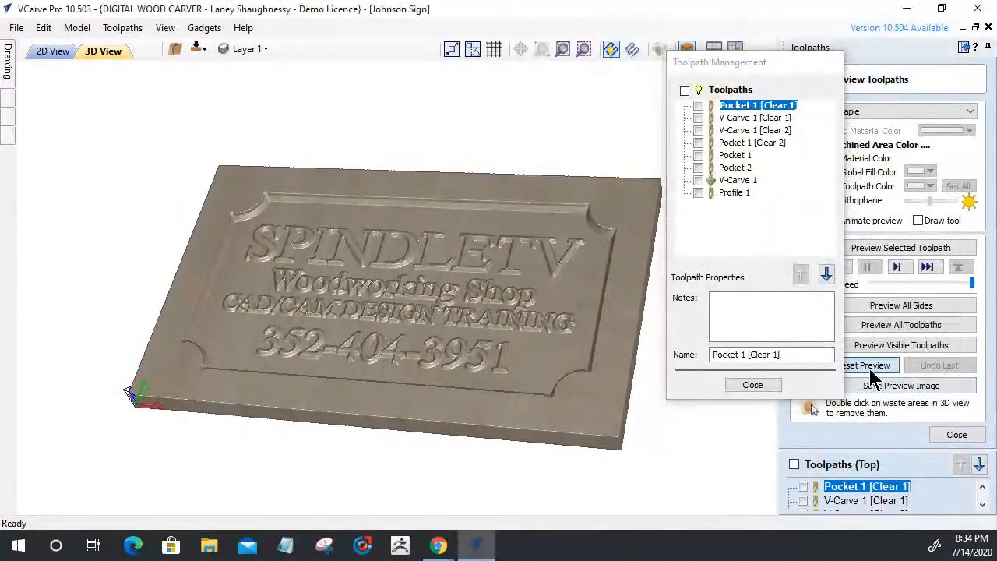
# Simulate only Pocket 1 [Clear 1] and V-Carve 1 [Clear 1] on the sign, running it twice
pyautogui.click(698, 106)
pyautogui.click(698, 118)
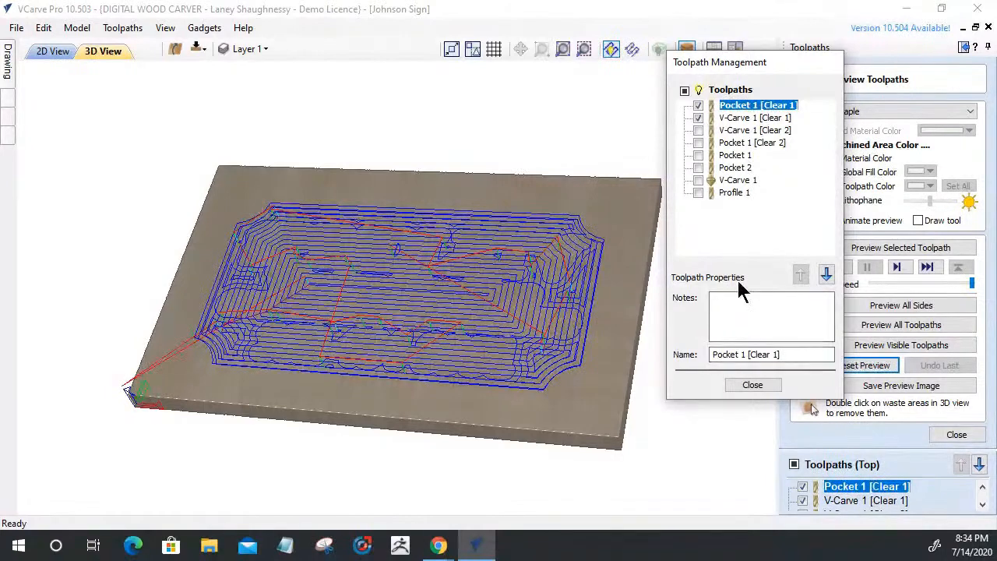
pyautogui.click(926, 345)
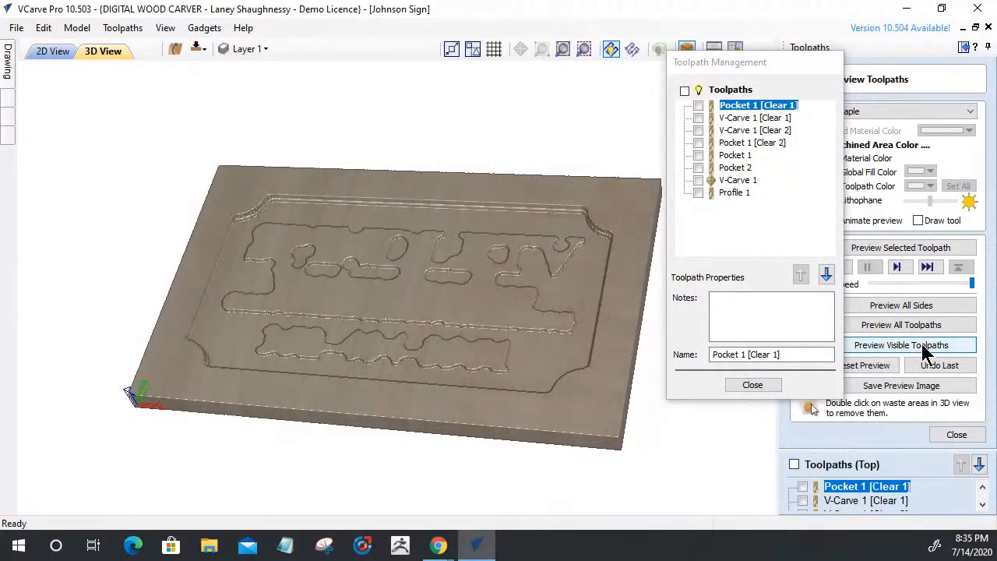
pyautogui.click(927, 352)
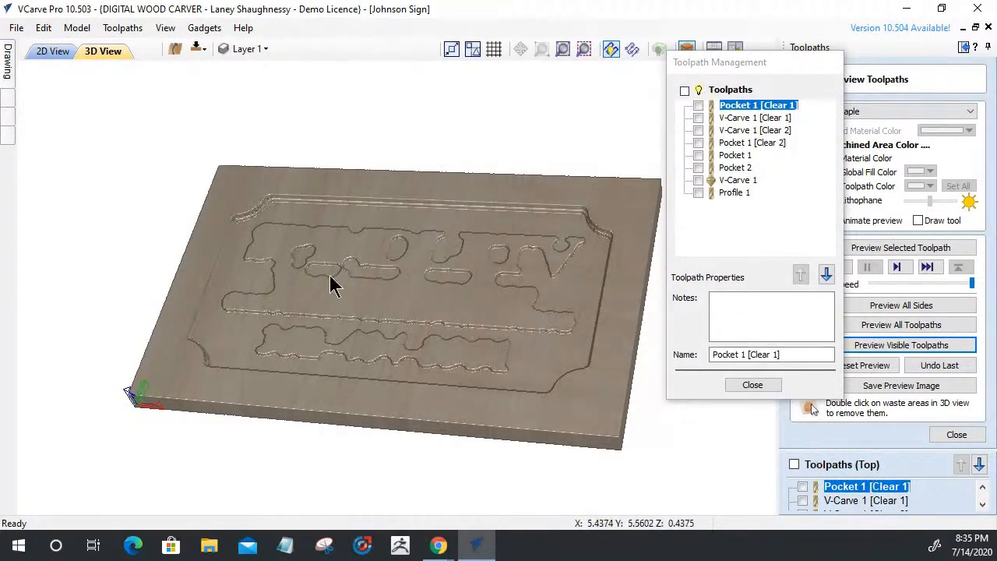
# Add V-Carve 1 [Clear 2] and Pocket 1 [Clear 2] to the simulation and preview them
pyautogui.click(698, 130)
pyautogui.click(698, 143)
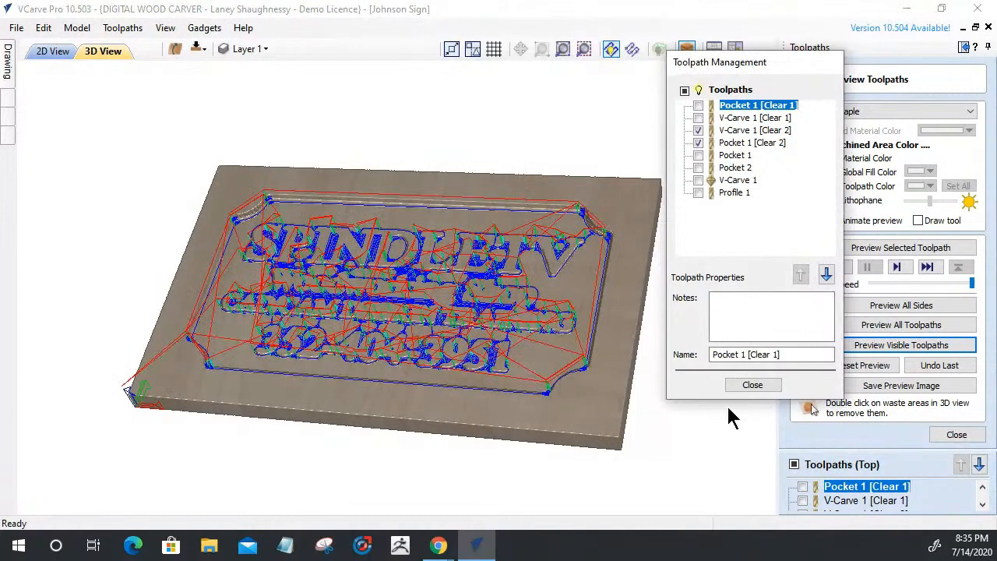
pyautogui.click(941, 352)
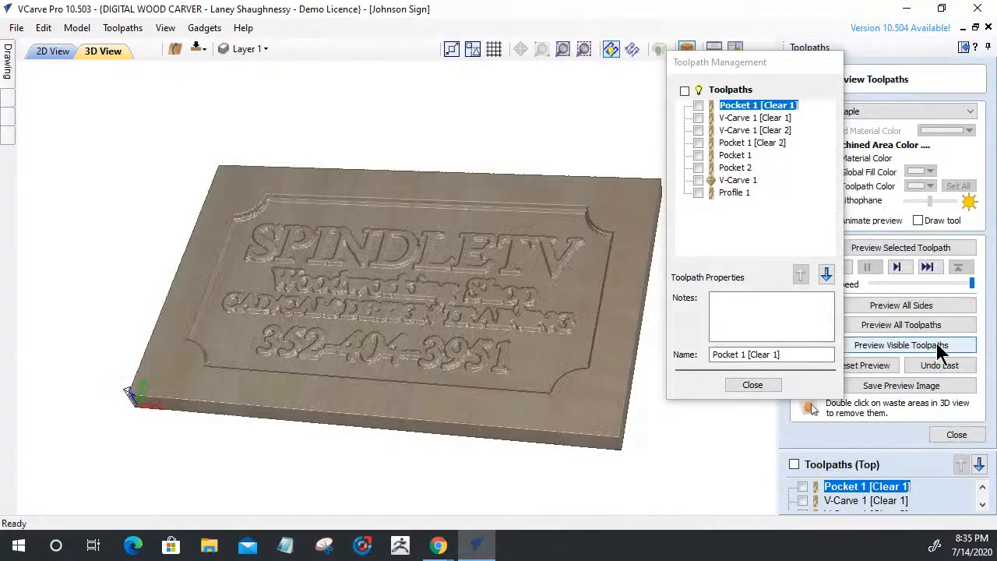
# Add Pocket 1 and Pocket 2 to the simulation and preview their cuts
pyautogui.click(698, 155)
pyautogui.click(697, 167)
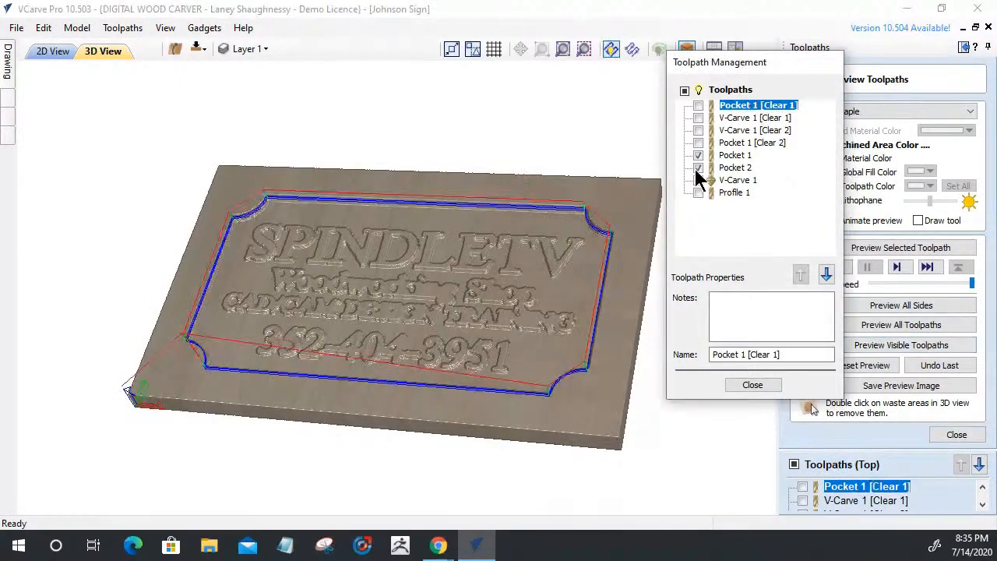
pyautogui.click(944, 344)
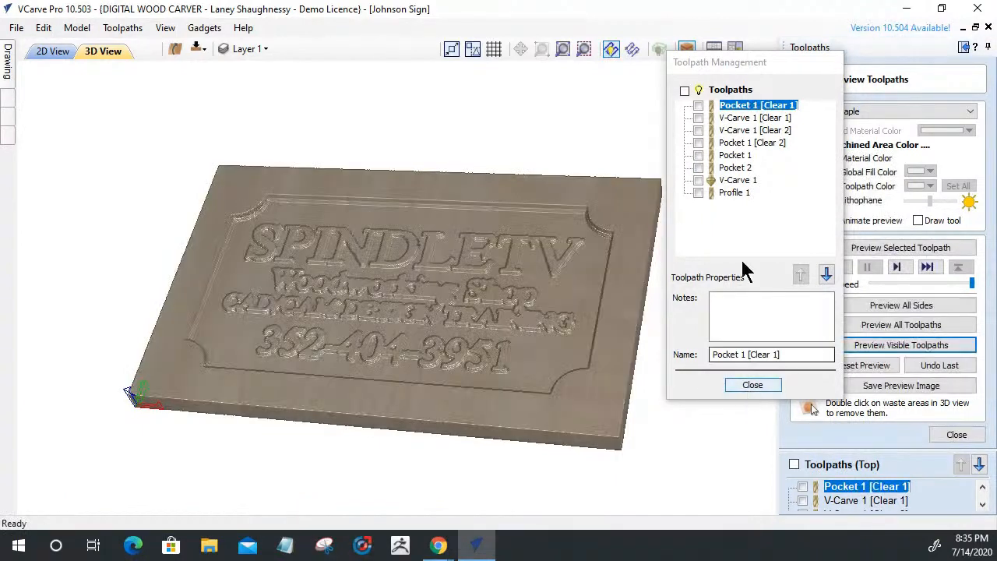
# Delete the Pocket 2 toolpath from the Toolpath Management list
pyautogui.click(739, 181)
pyautogui.click(734, 168)
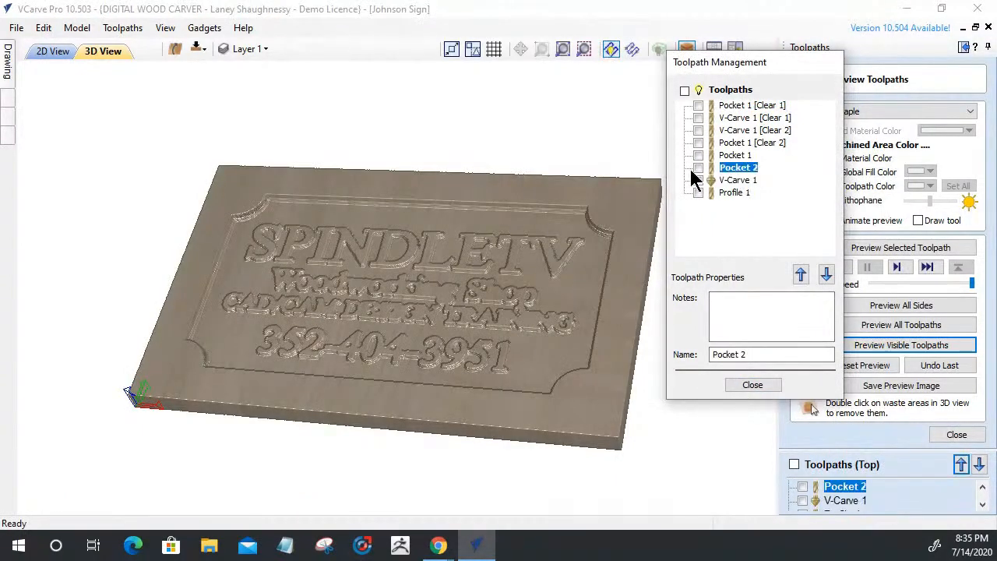
pyautogui.click(698, 168)
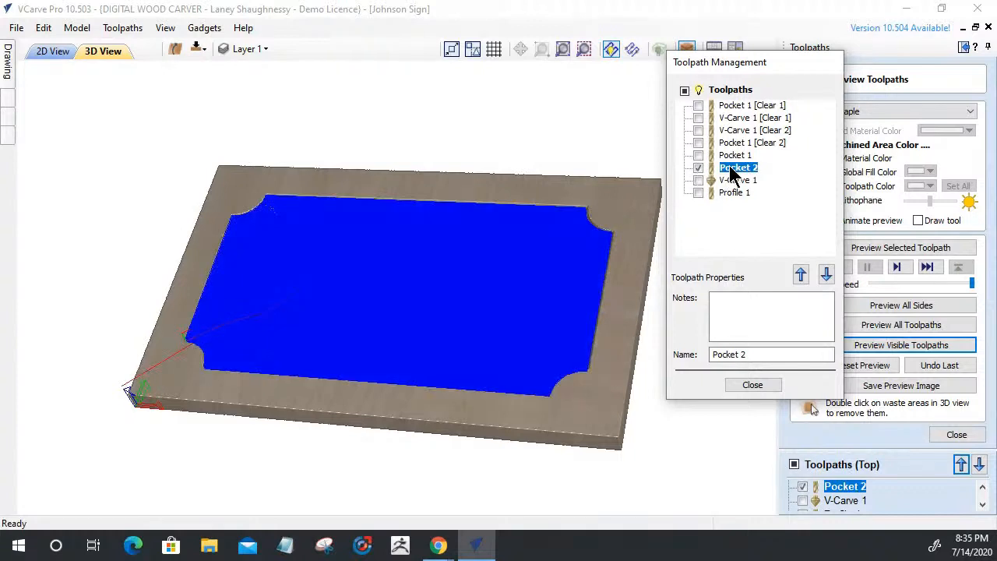
pyautogui.rightClick(732, 173)
pyautogui.moveTo(740, 337)
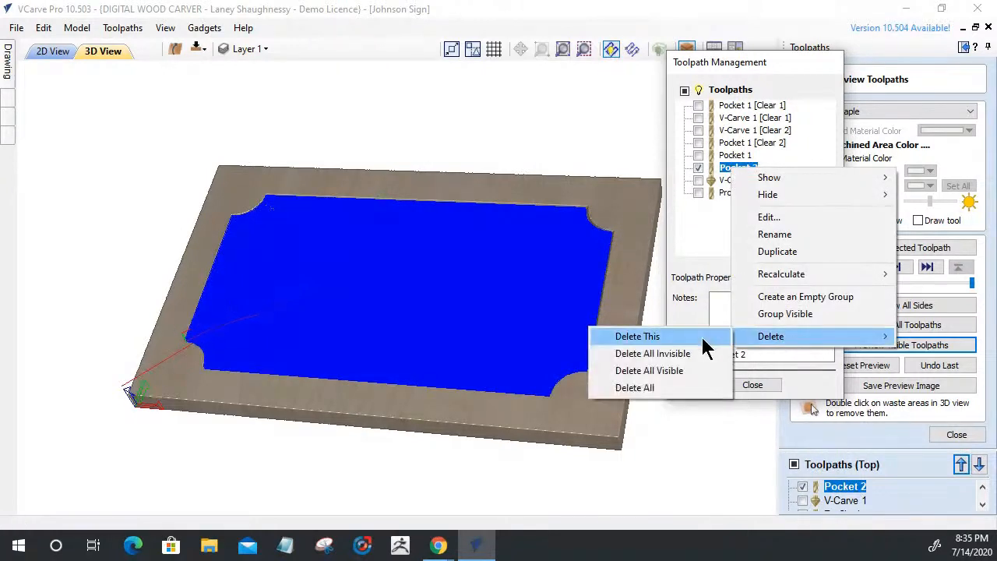
pyautogui.click(657, 341)
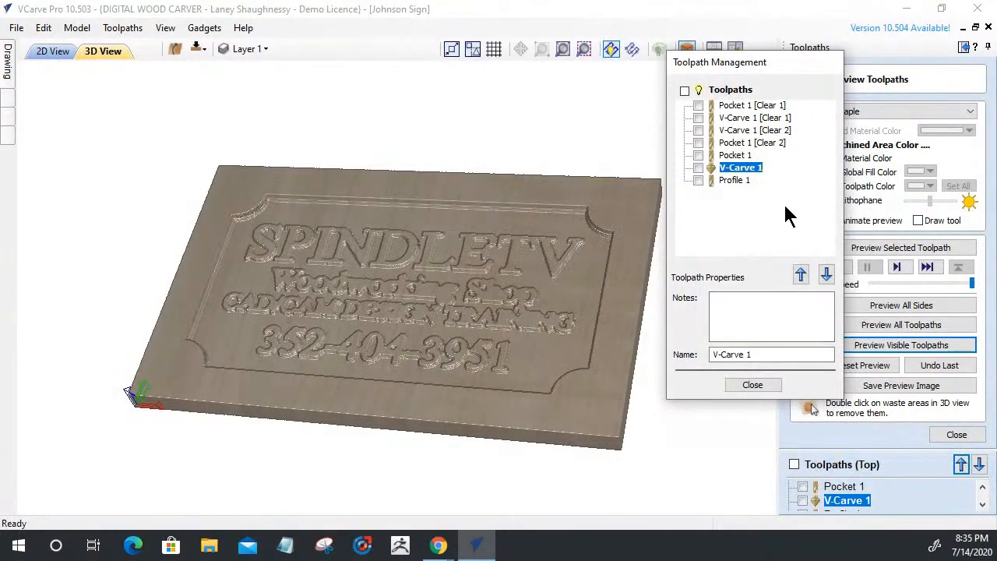
# Simulate Pocket 1, then add V-Carve 1 and simulate the visible toolpaths again
pyautogui.click(704, 155)
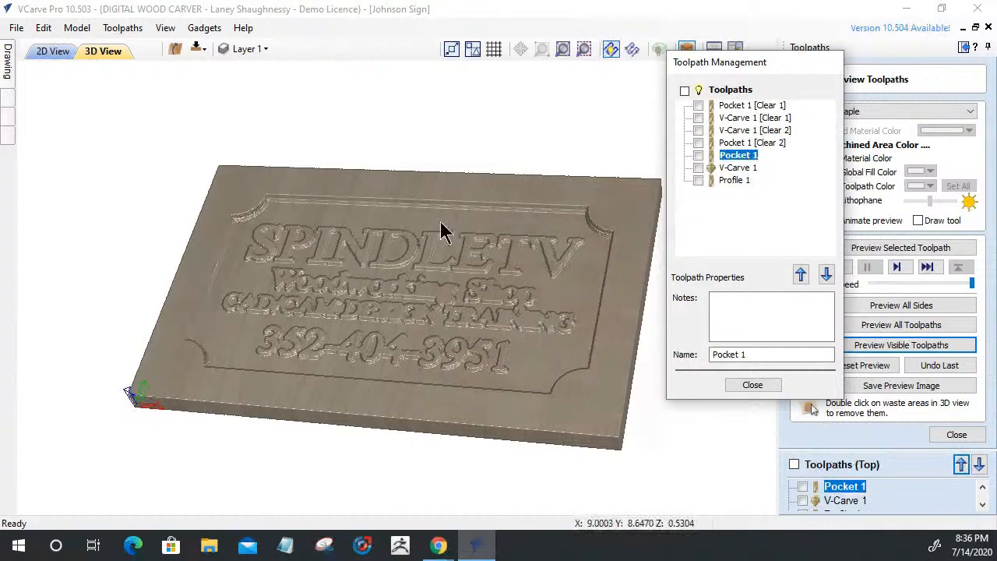
pyautogui.click(699, 155)
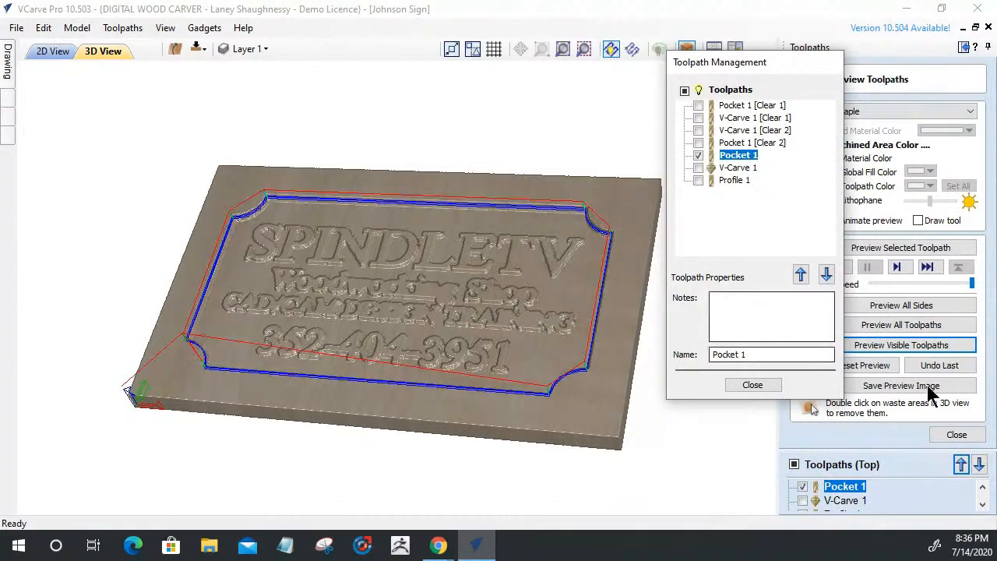
pyautogui.click(929, 345)
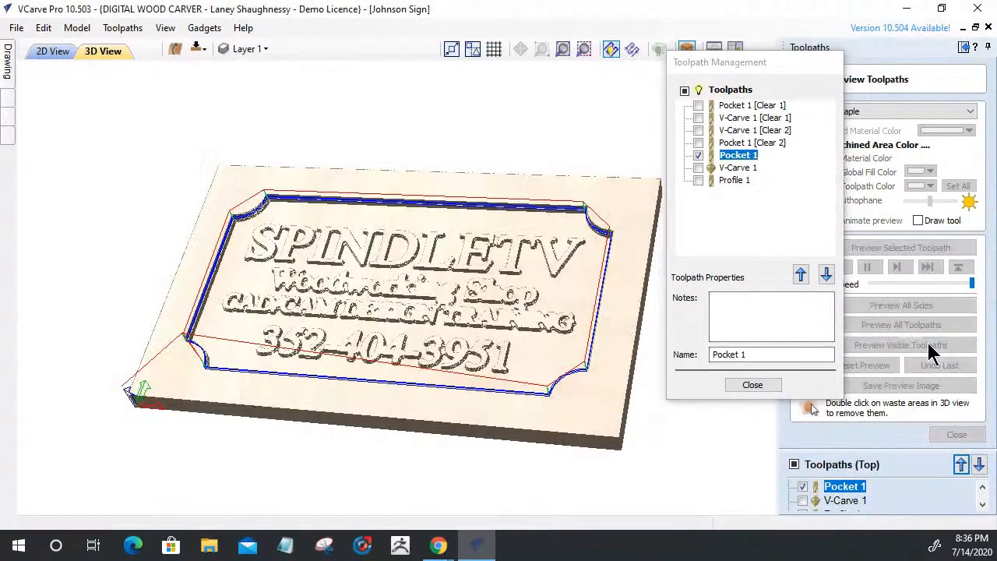
pyautogui.click(697, 166)
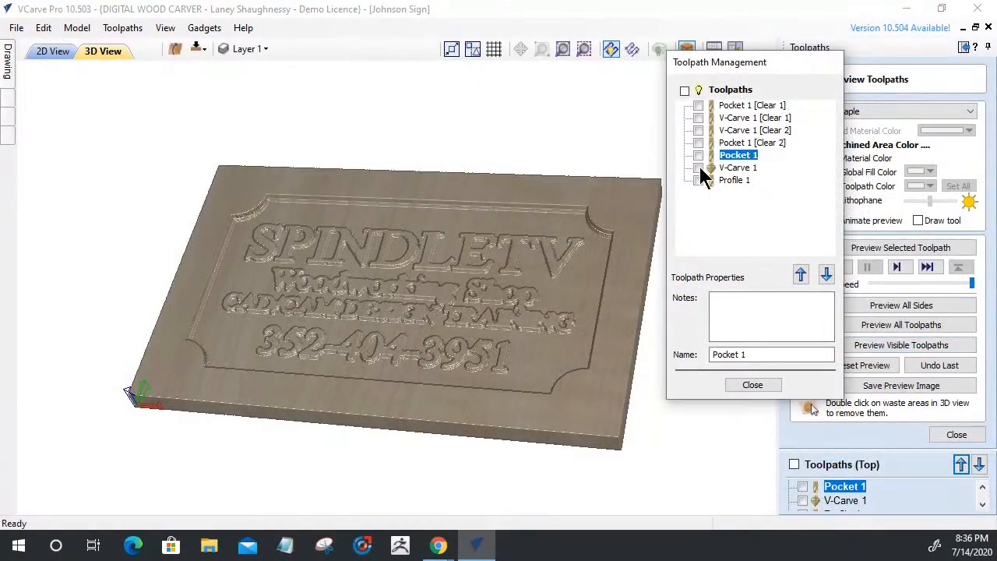
pyautogui.click(932, 352)
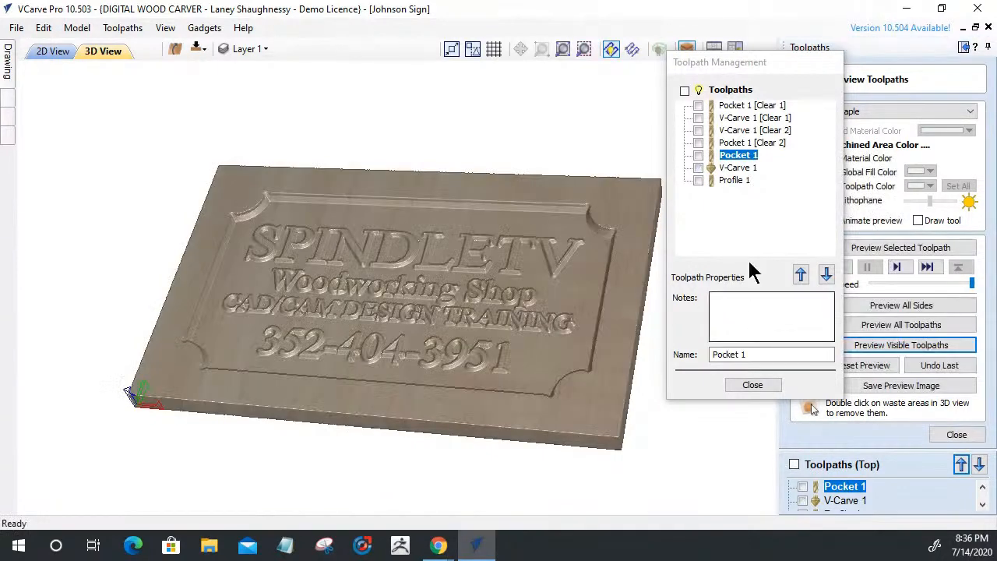
# Add Profile 1, simulate its cut around the sign, and close Toolpath Management
pyautogui.click(698, 180)
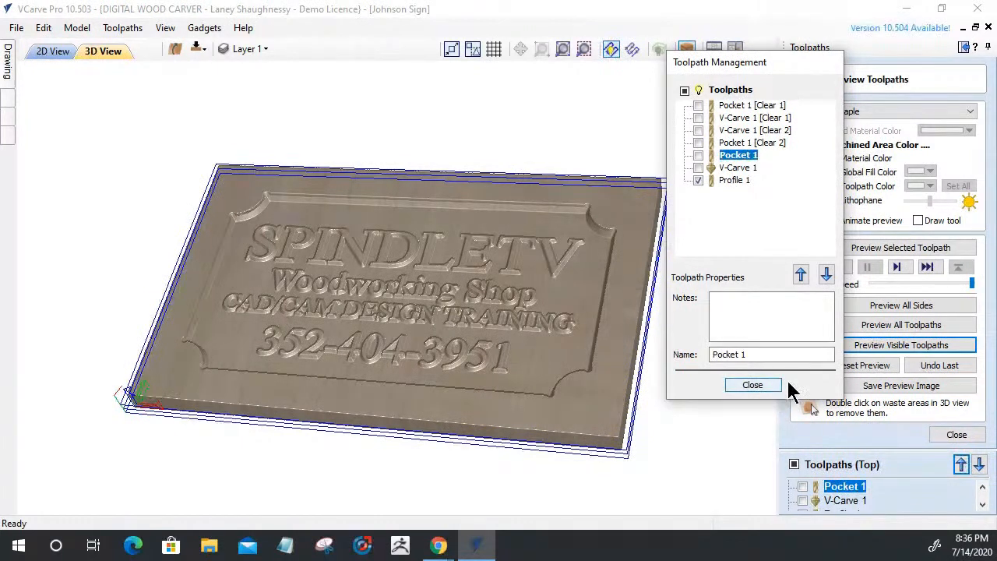
pyautogui.click(921, 352)
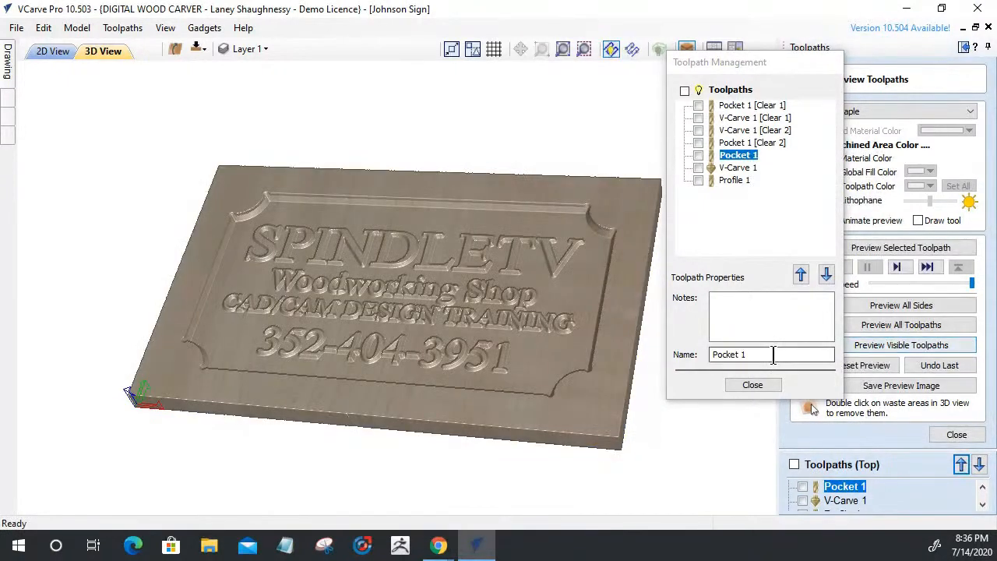
pyautogui.click(760, 385)
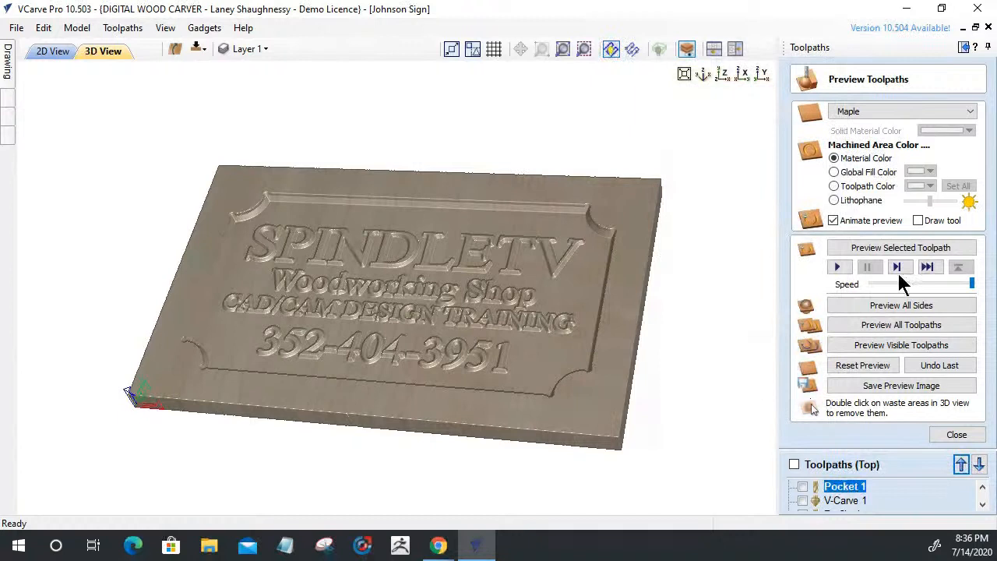
# Close the preview, show Pocket 1 [Clear 1], and check its save settings with one-file output selected
pyautogui.click(956, 437)
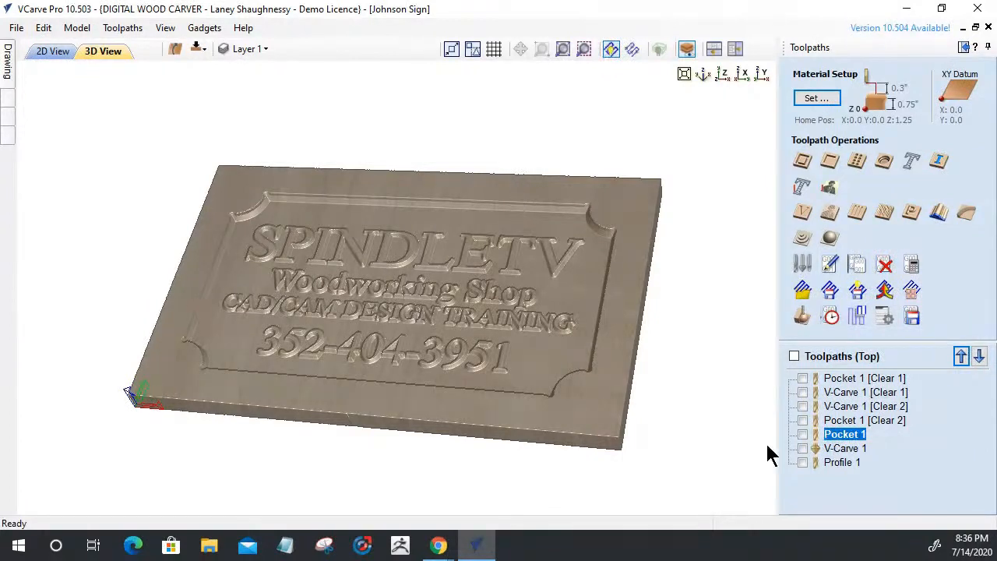
pyautogui.click(803, 379)
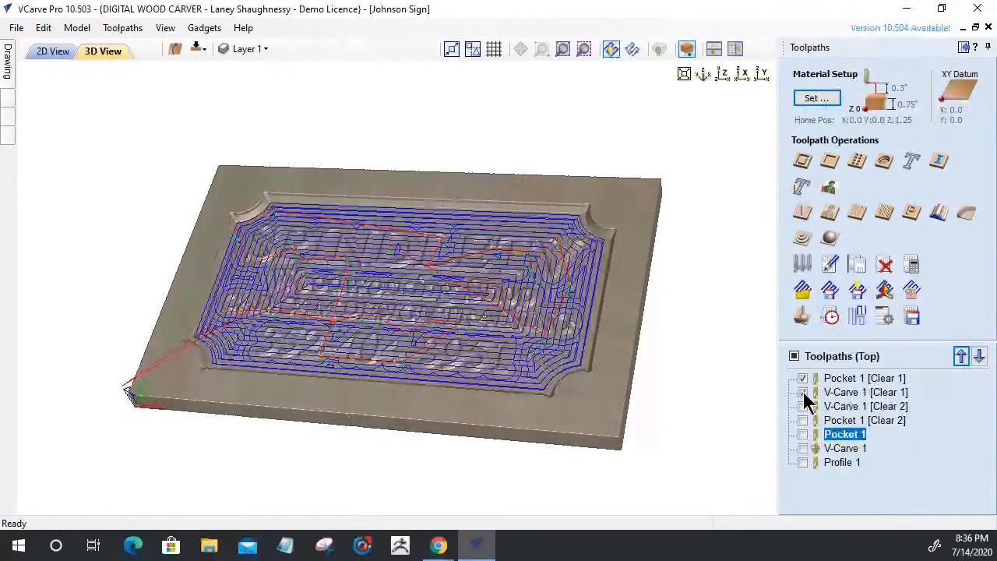
pyautogui.click(911, 315)
pyautogui.click(803, 120)
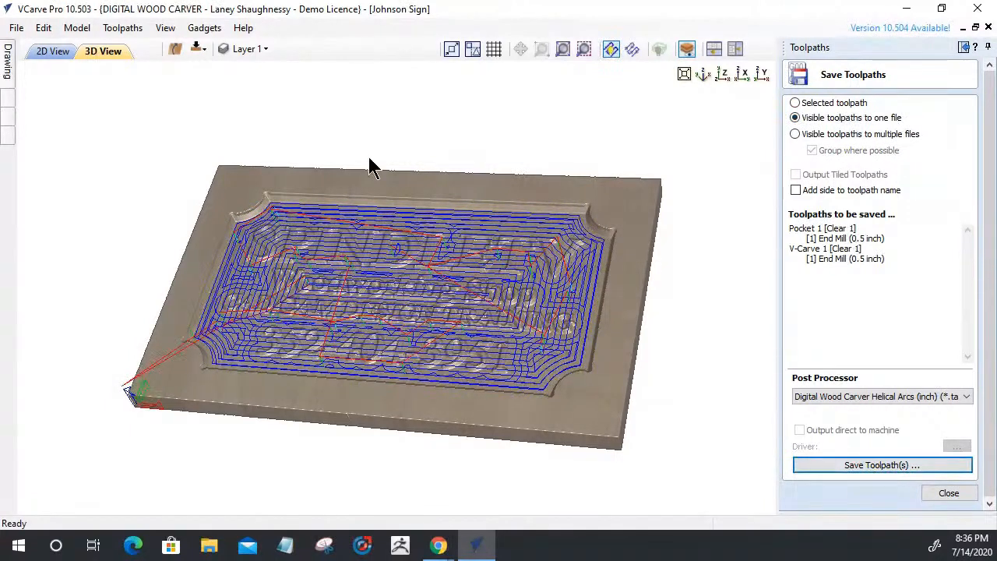
pyautogui.click(948, 493)
# Swap the Clear 1 toolpaths for the Clear 2 toolpaths and check their tools in Save Toolpaths
pyautogui.click(803, 378)
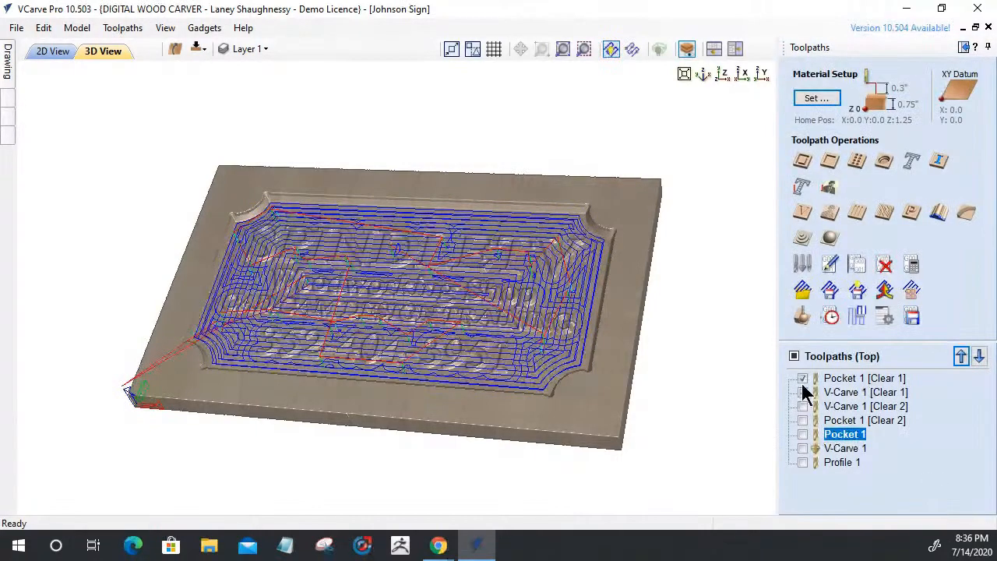
pyautogui.click(803, 434)
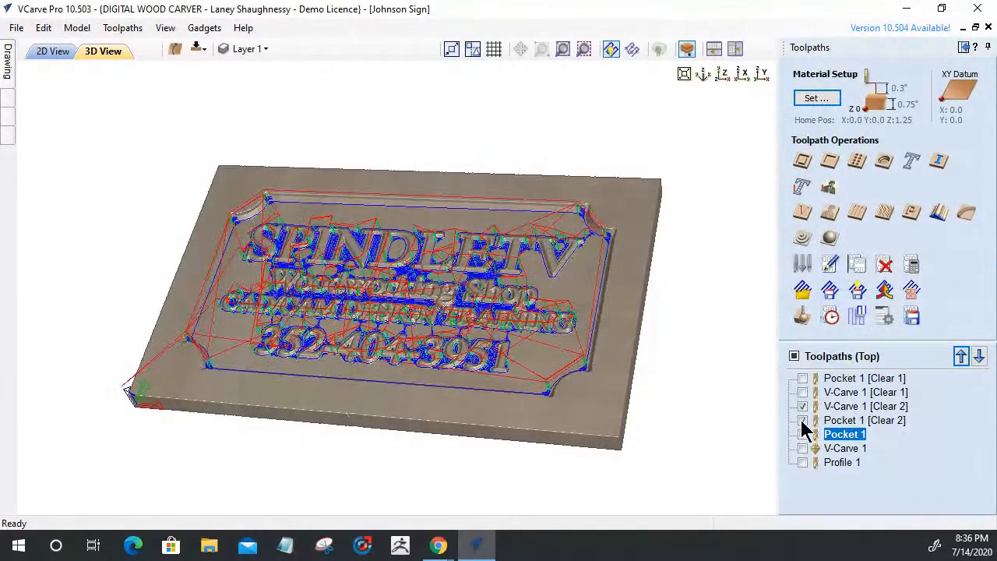
pyautogui.click(911, 315)
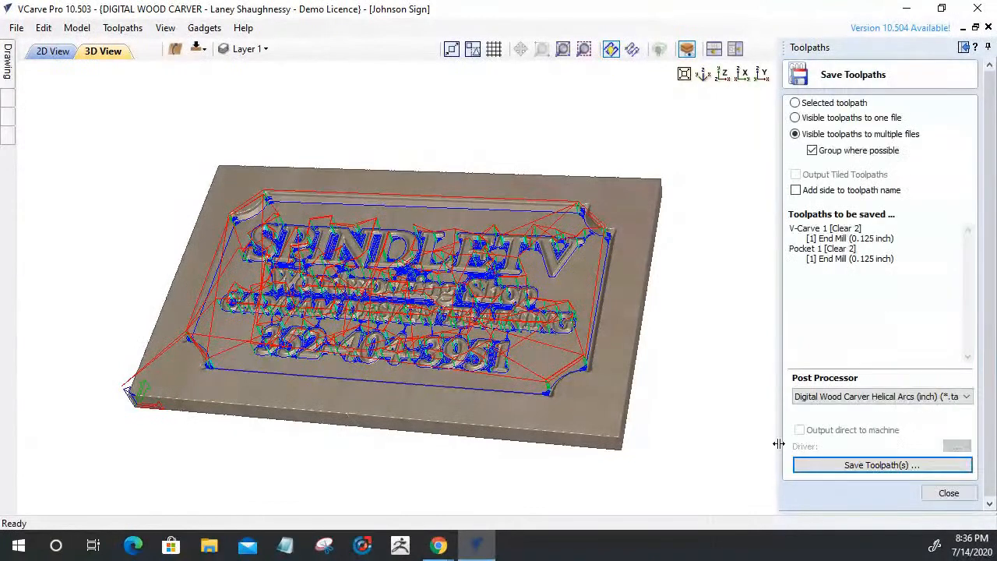
pyautogui.click(949, 493)
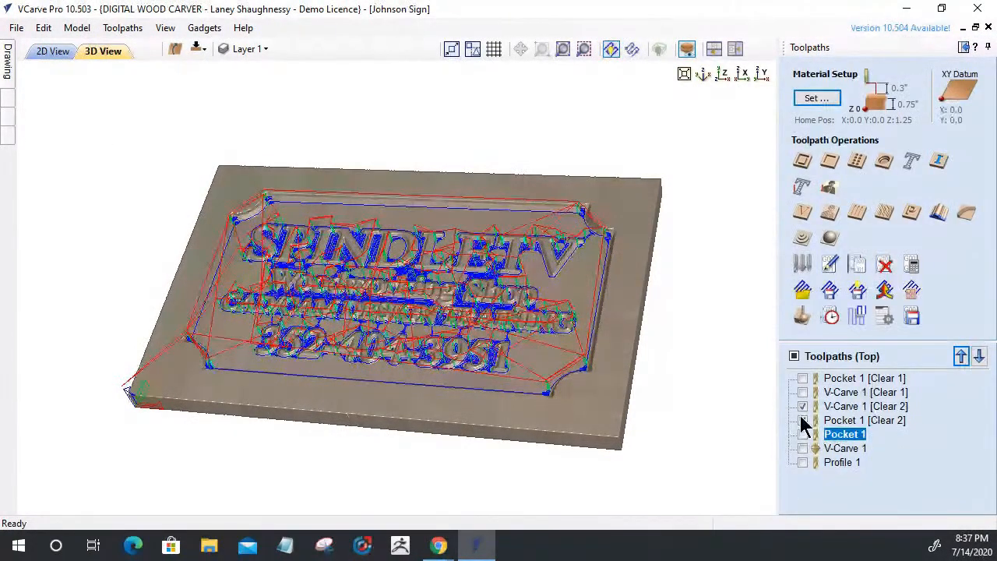
# Show every toolpath via Toolpaths (Top) and review the full tool list in Save Toolpaths
pyautogui.click(802, 409)
pyautogui.click(802, 421)
pyautogui.click(802, 434)
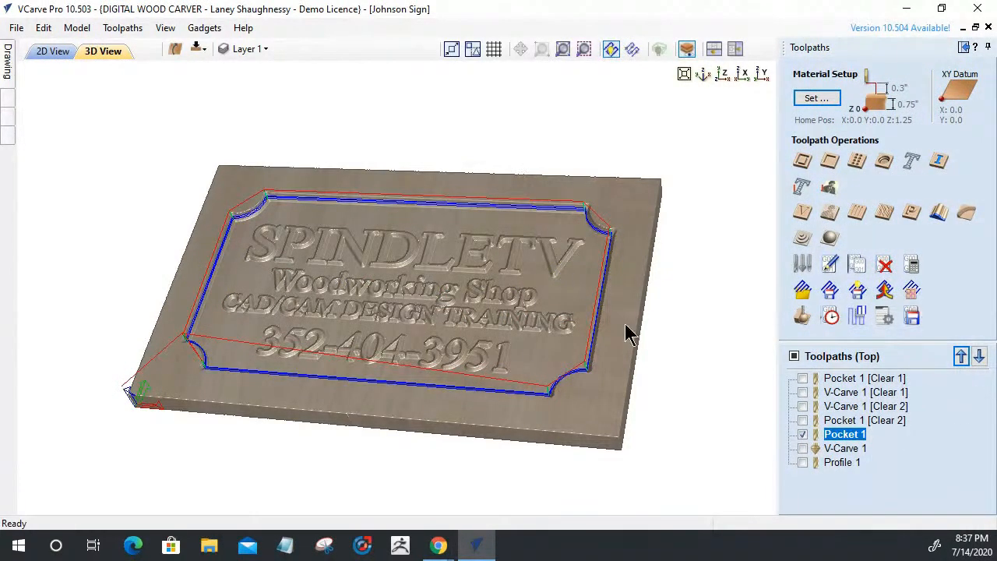
pyautogui.click(793, 356)
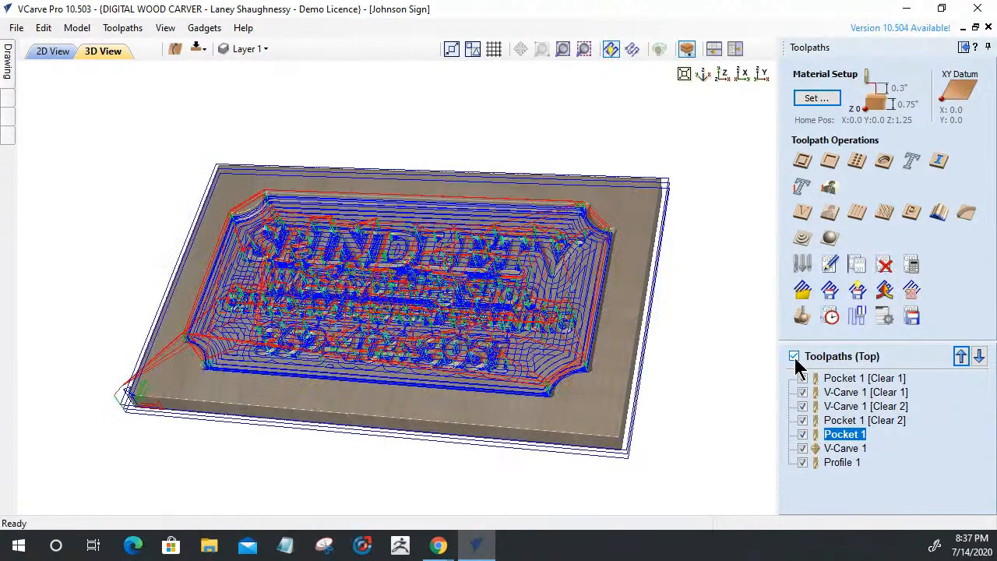
pyautogui.click(912, 317)
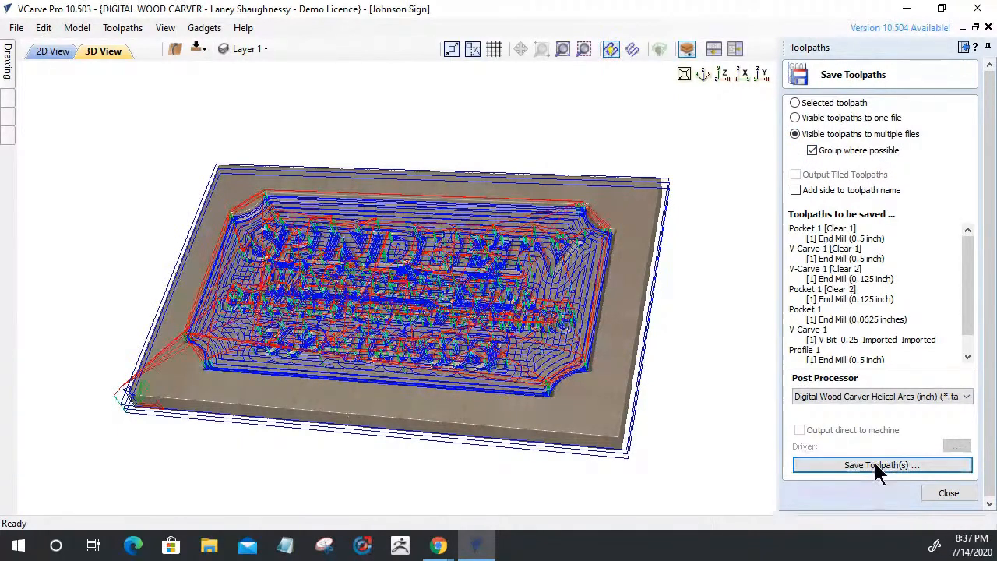
pyautogui.click(951, 496)
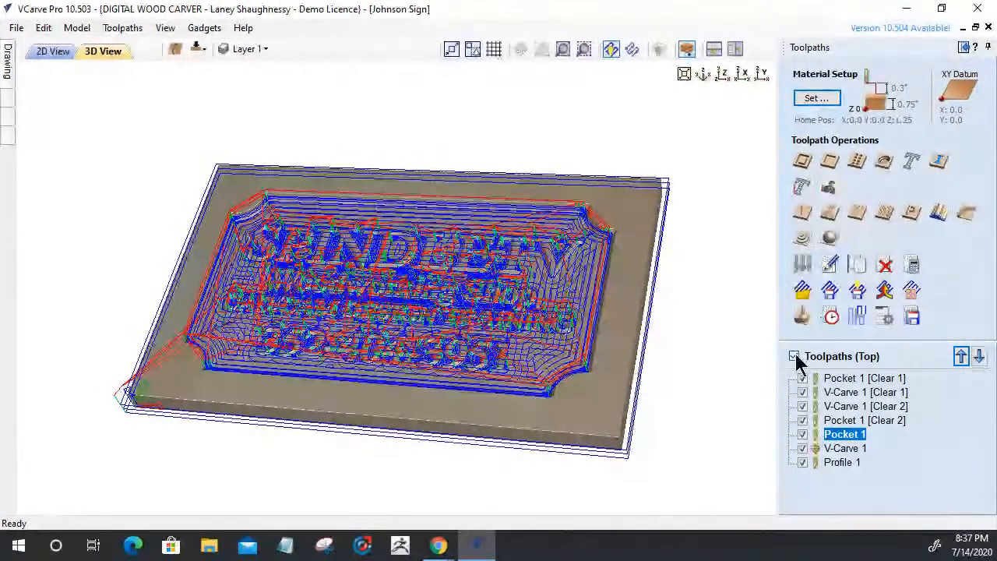
# Untick the Toolpaths (Top) header so all seven toolpaths are hidden
pyautogui.click(793, 356)
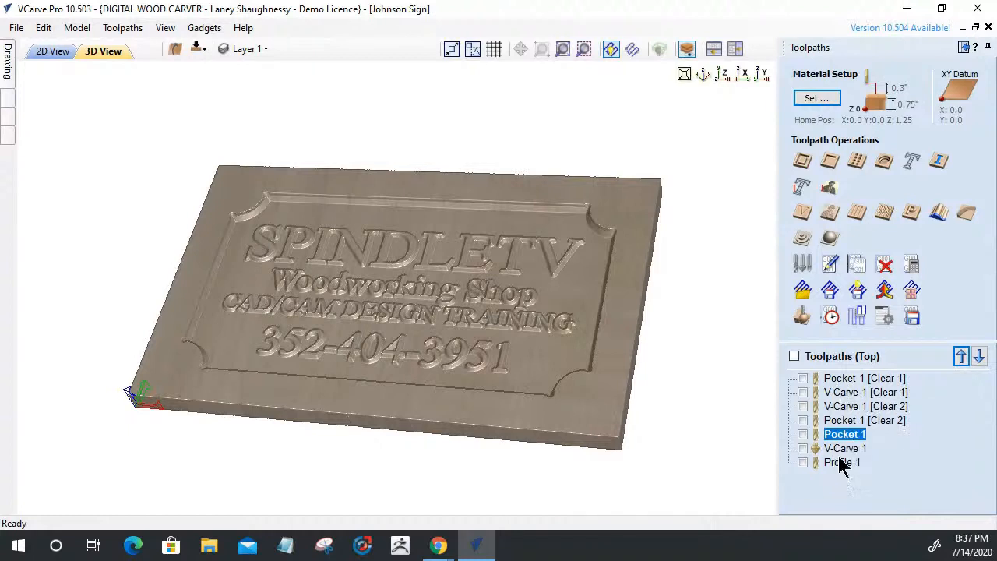
# Create an empty toolpath group and rename it '.5endmill paths'
pyautogui.rightClick(842, 378)
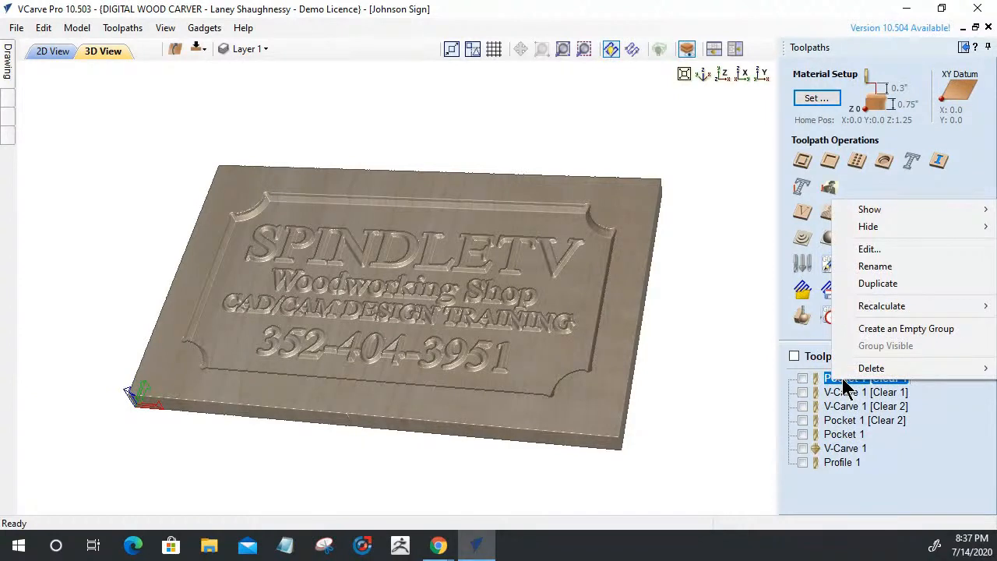
pyautogui.click(884, 329)
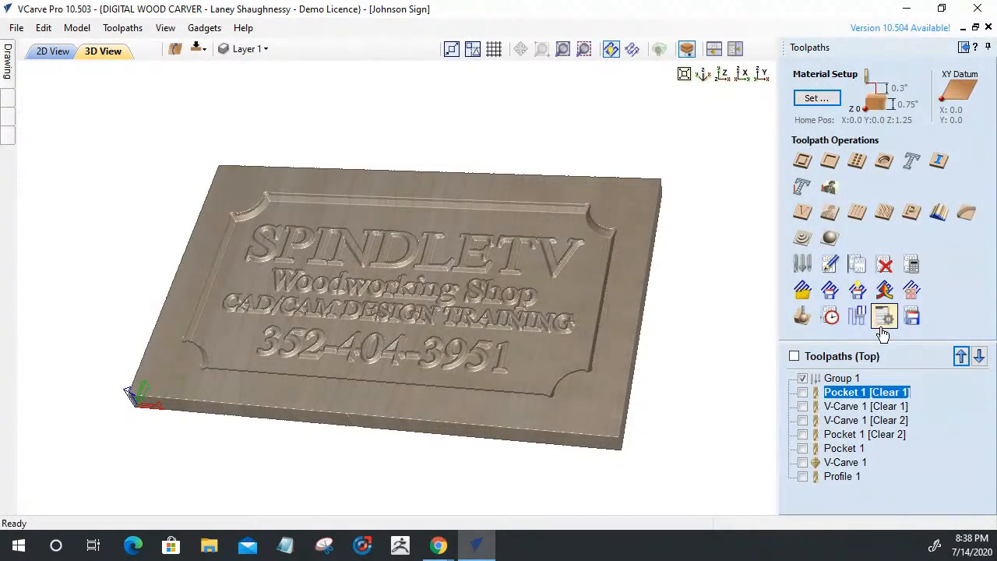
pyautogui.click(849, 379)
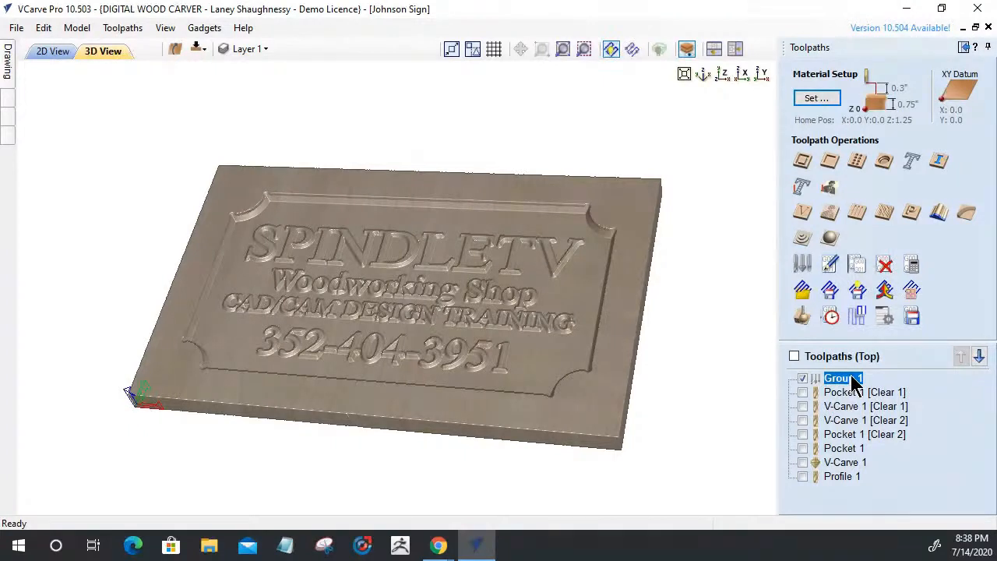
pyautogui.rightClick(854, 382)
pyautogui.click(868, 265)
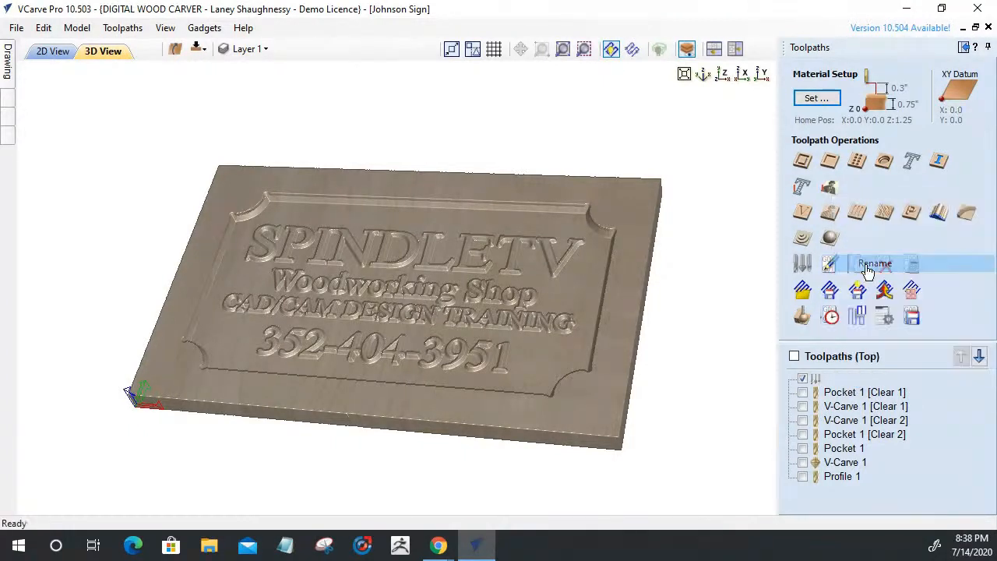
pyautogui.write('.5')
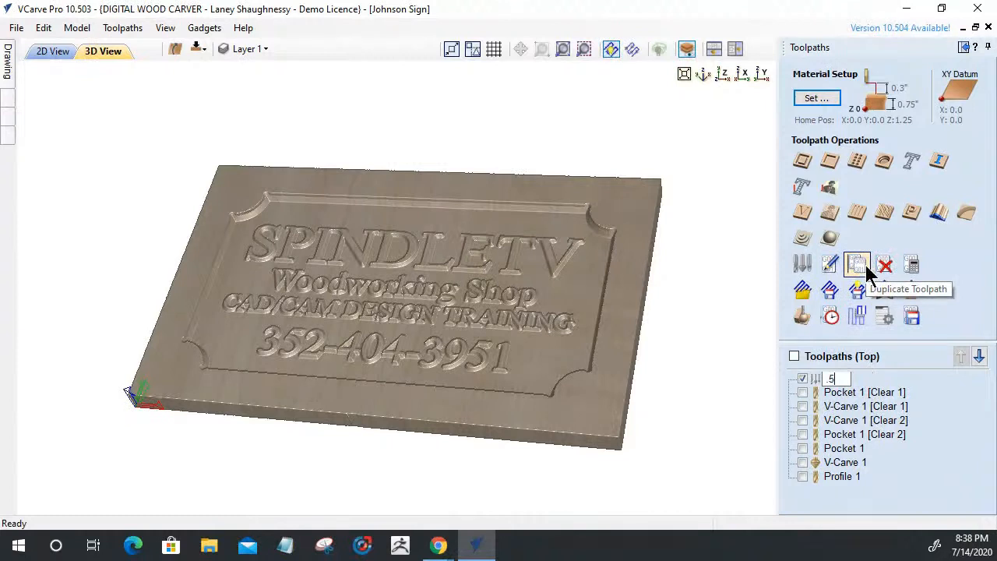
pyautogui.write('ndm')
pyautogui.press('BackSpace')
pyautogui.press('BackSpace')
pyautogui.write('endmill')
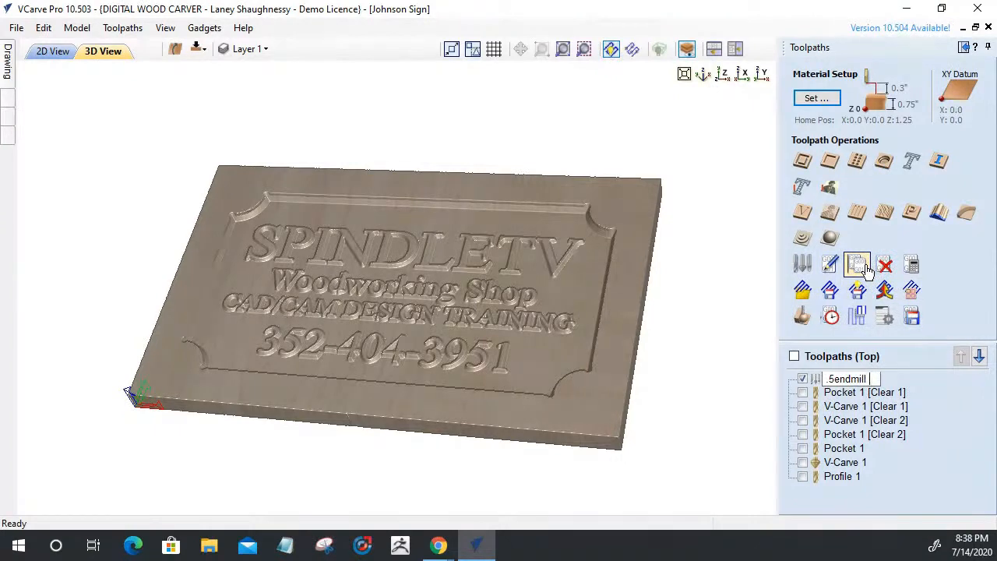
pyautogui.write(' paths')
pyautogui.press('Return')
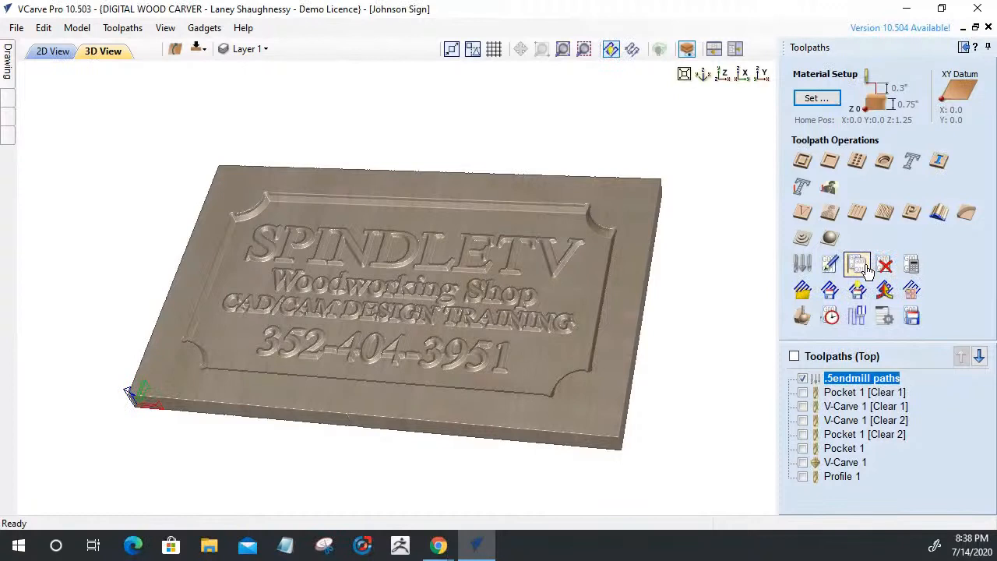
# Drag Pocket 1 [Clear 1] and V-Carve 1 [Clear 1] into the .5endmill paths group
pyautogui.moveTo(842, 394)
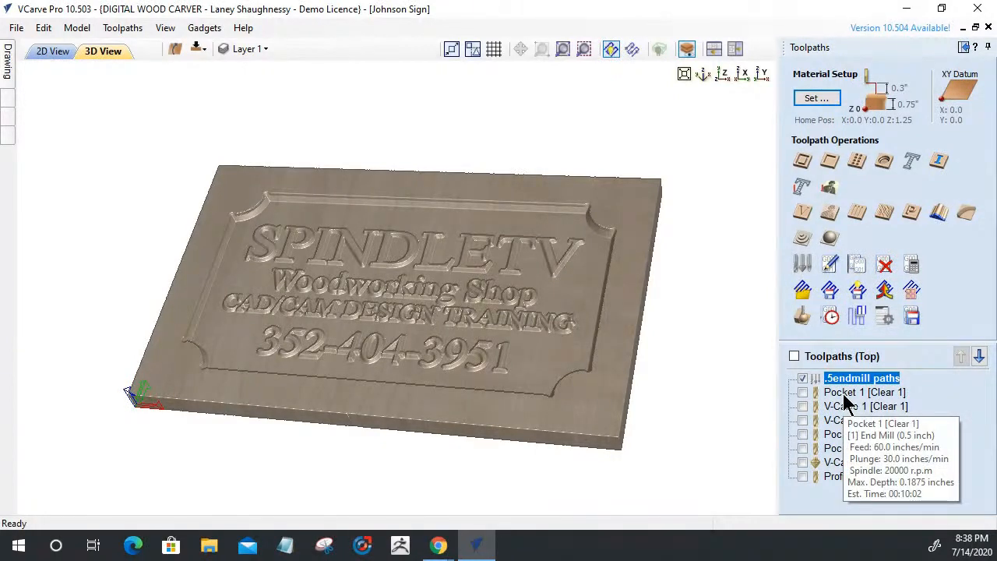
pyautogui.click(842, 393)
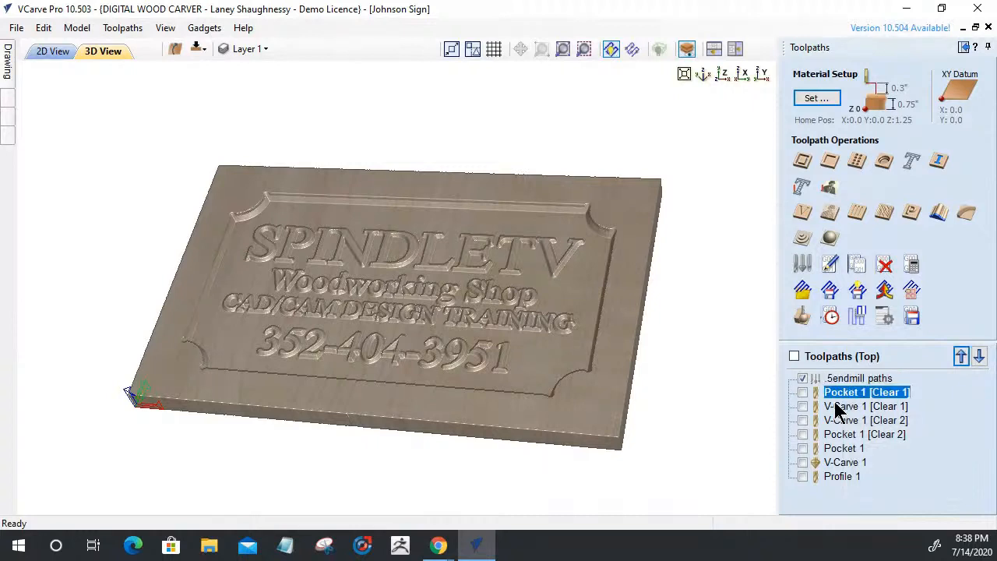
pyautogui.moveTo(835, 396); pyautogui.dragTo(845, 381)
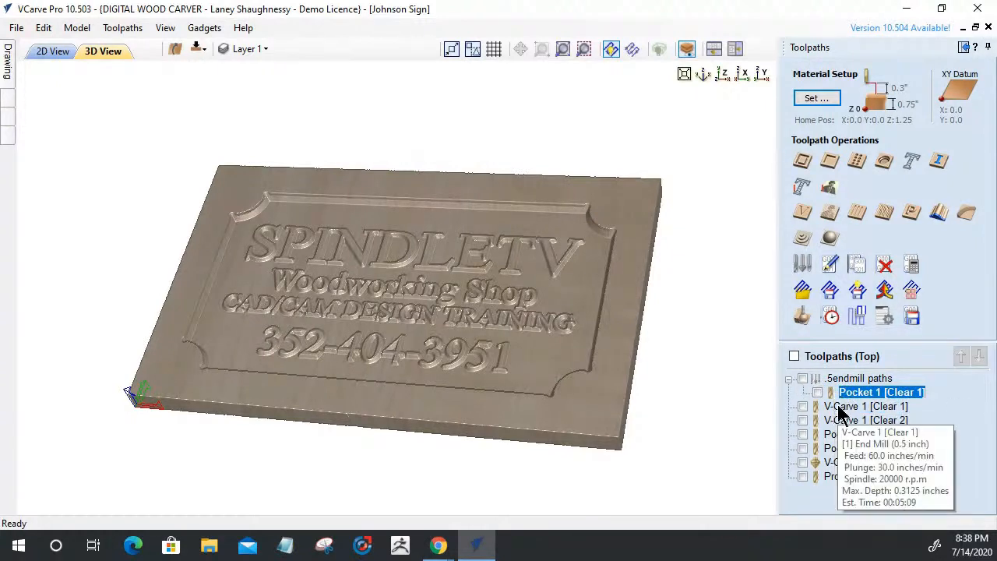
pyautogui.moveTo(839, 408); pyautogui.dragTo(850, 387)
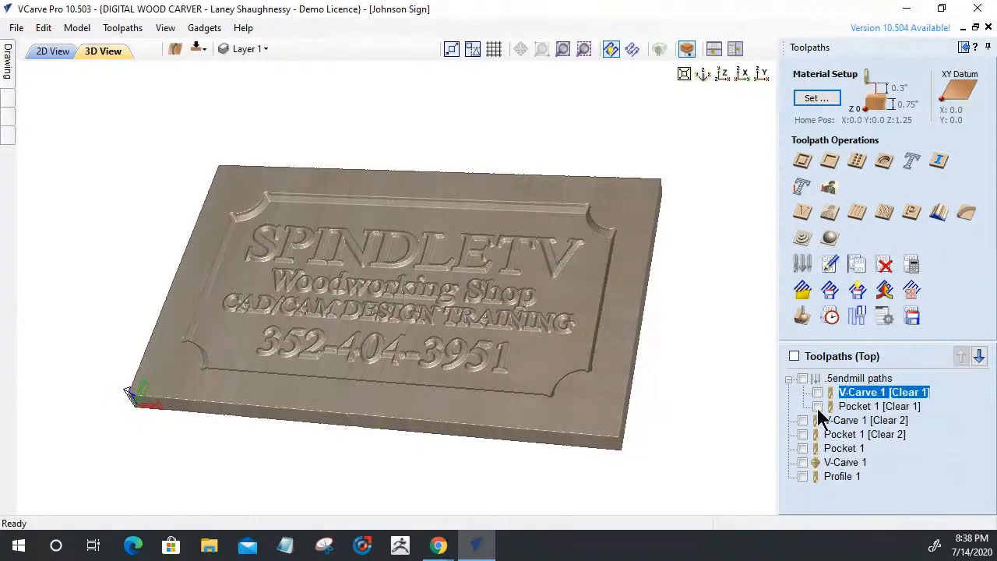
# Create a new toolpath group and rename it '.125 Endmill Paths'
pyautogui.click(789, 380)
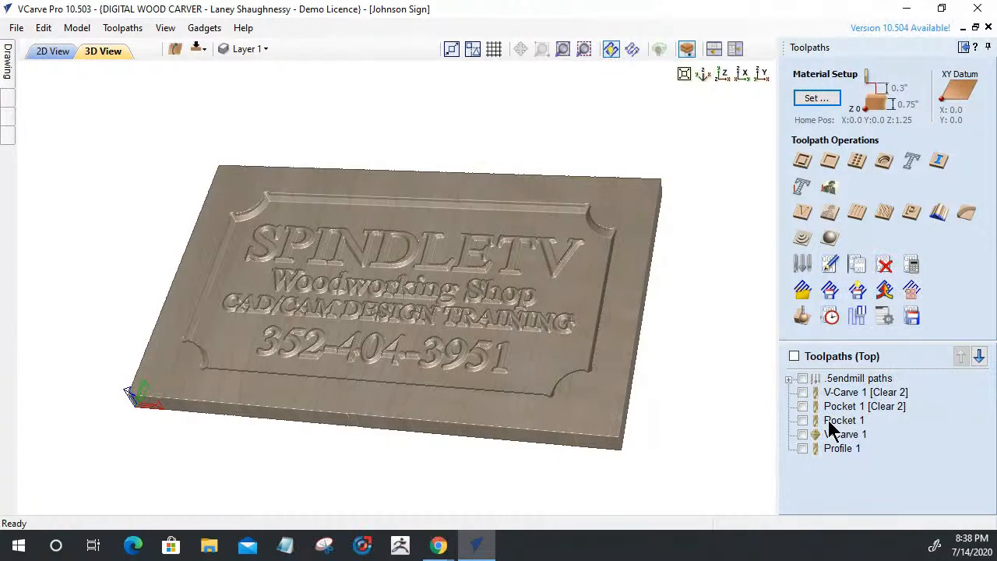
pyautogui.rightClick(889, 433)
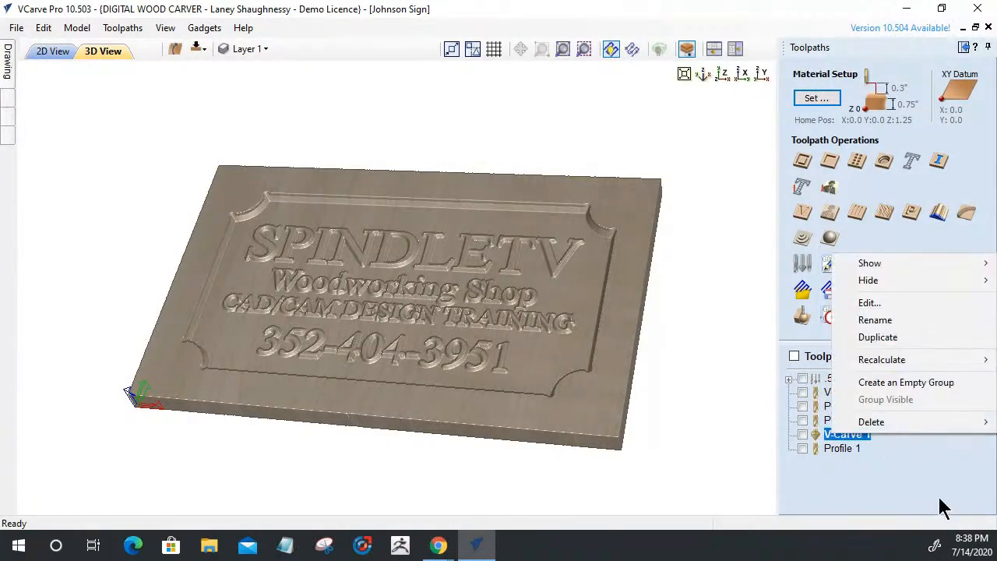
pyautogui.click(894, 383)
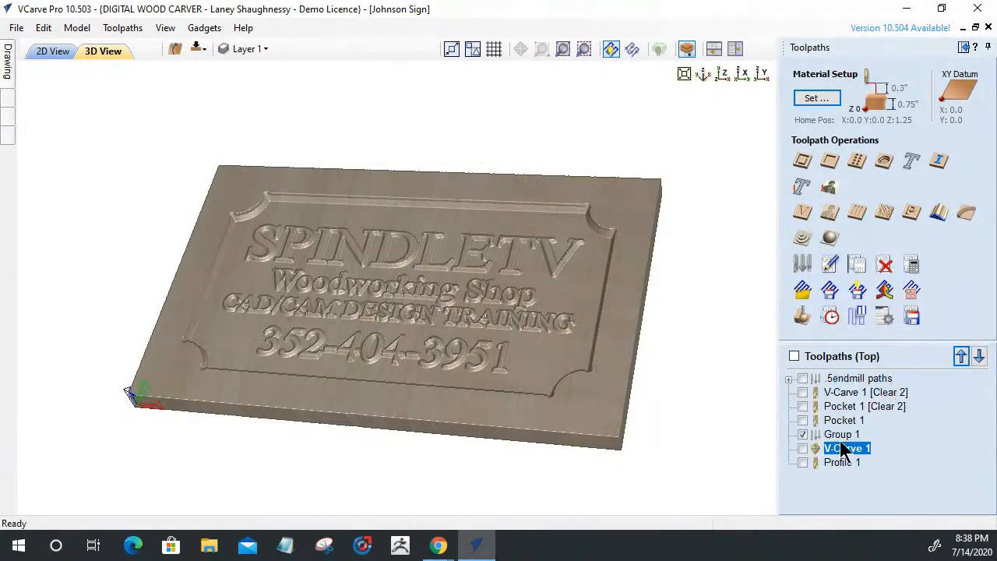
pyautogui.click(841, 435)
pyautogui.rightClick(843, 436)
pyautogui.click(894, 321)
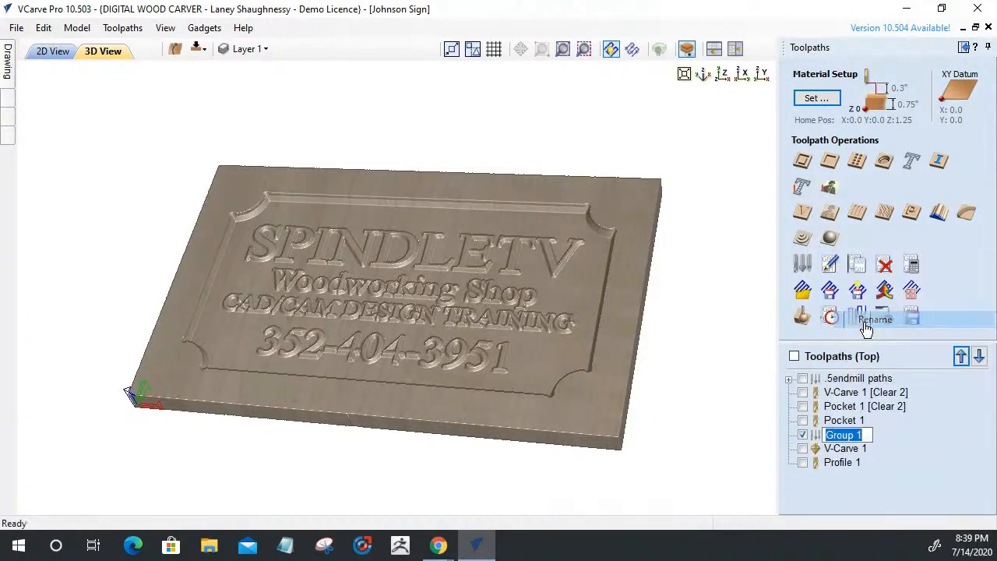
pyautogui.write('.1')
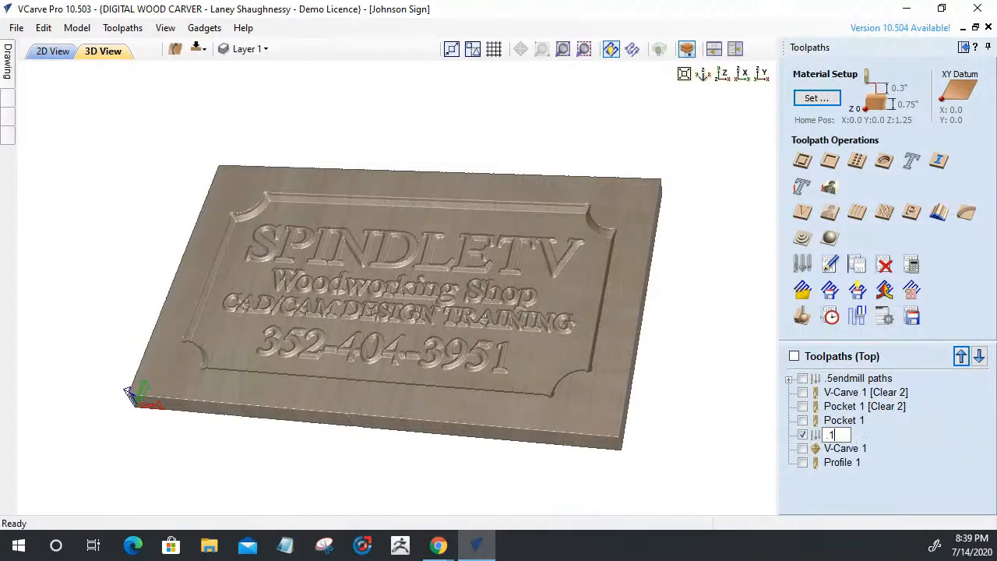
pyautogui.write('25 Endmill Paths')
pyautogui.press('Return')
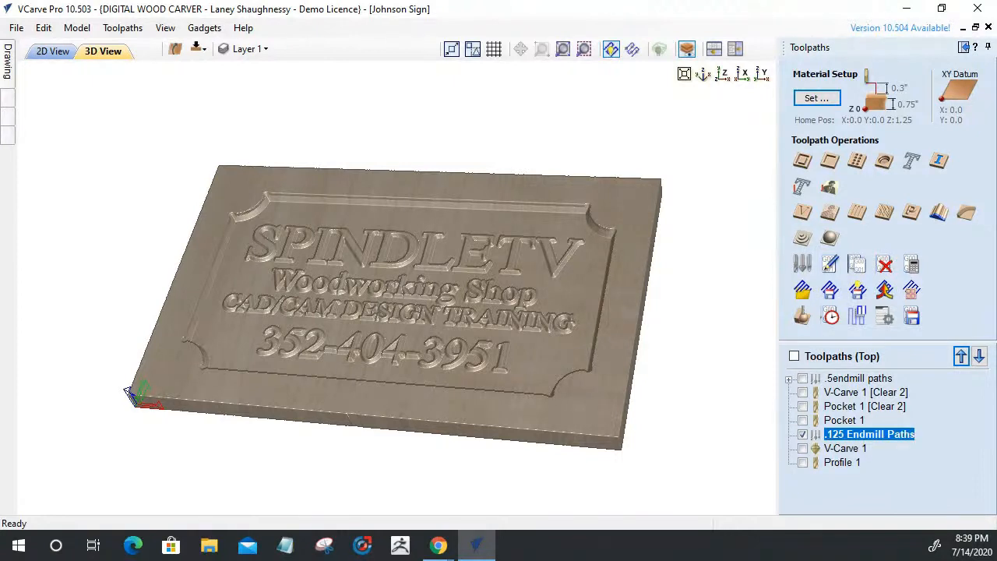
# Drag V-Carve 1 [Clear 2] and Pocket 1 [Clear 2] into the .125 Endmill Paths group
pyautogui.doubleClick(847, 391)
pyautogui.moveTo(876, 397); pyautogui.dragTo(861, 442)
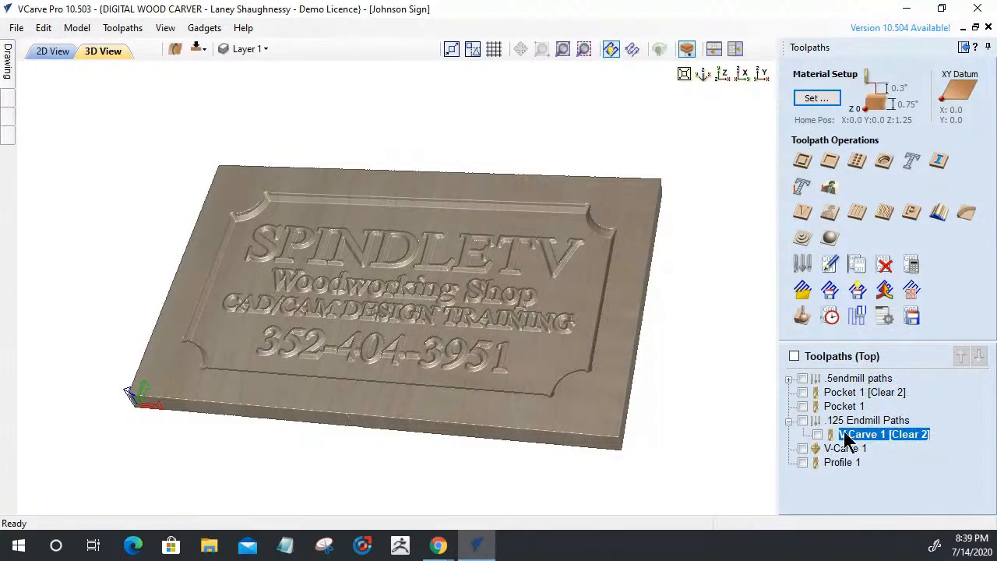
pyautogui.moveTo(861, 399); pyautogui.dragTo(862, 442)
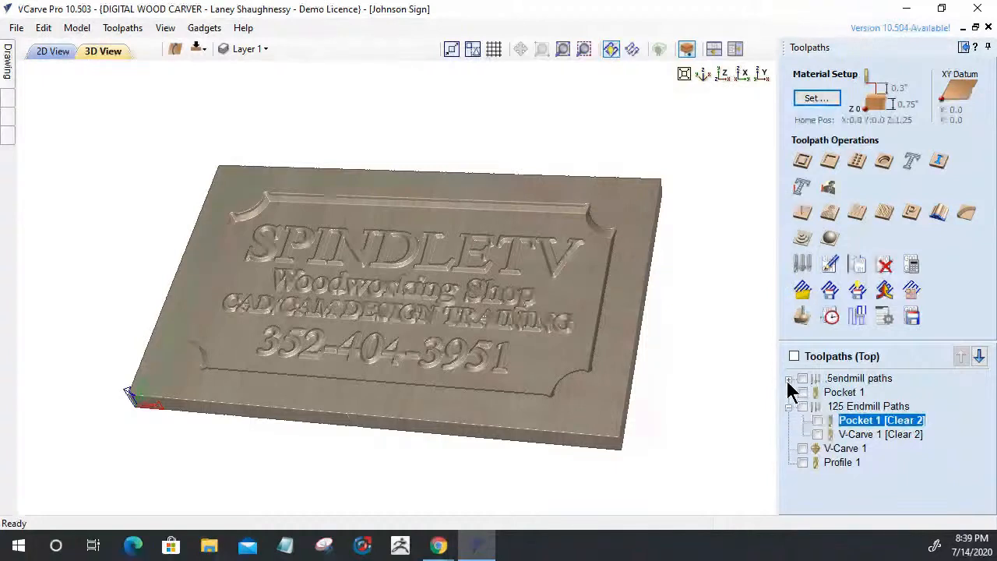
# Collapse .125 Endmill Paths and drag it up into the .5endmill paths group
pyautogui.click(789, 405)
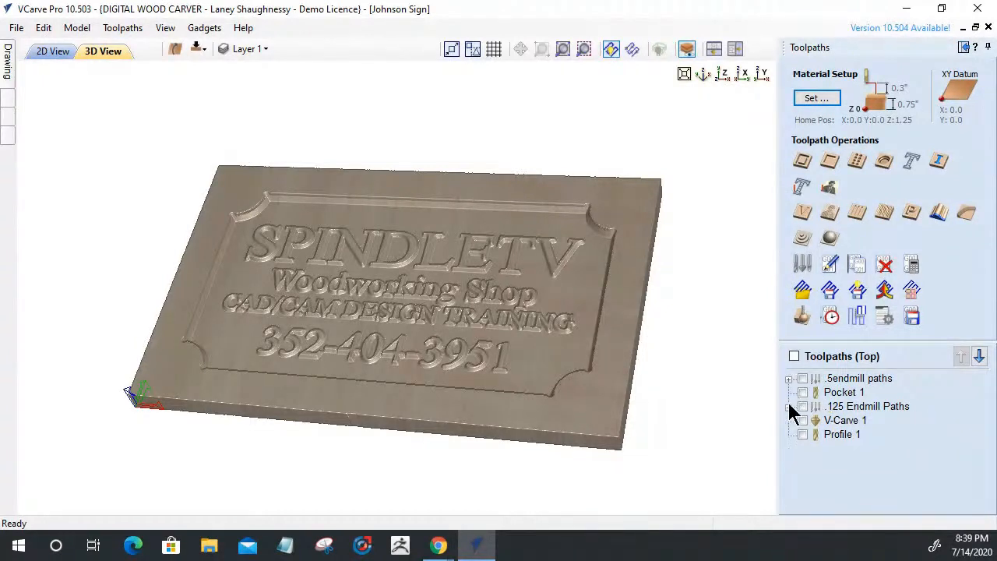
pyautogui.moveTo(840, 392)
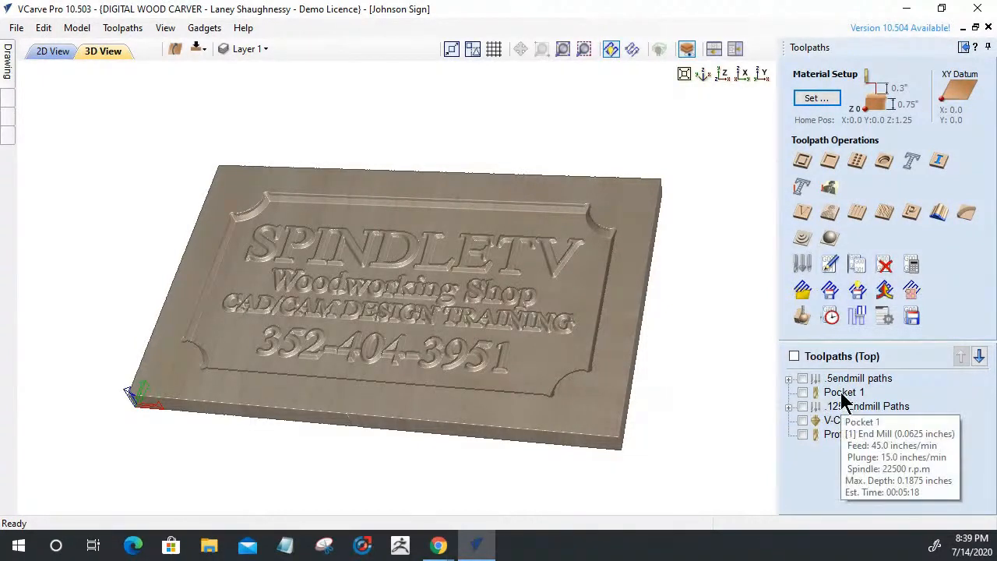
pyautogui.click(841, 393)
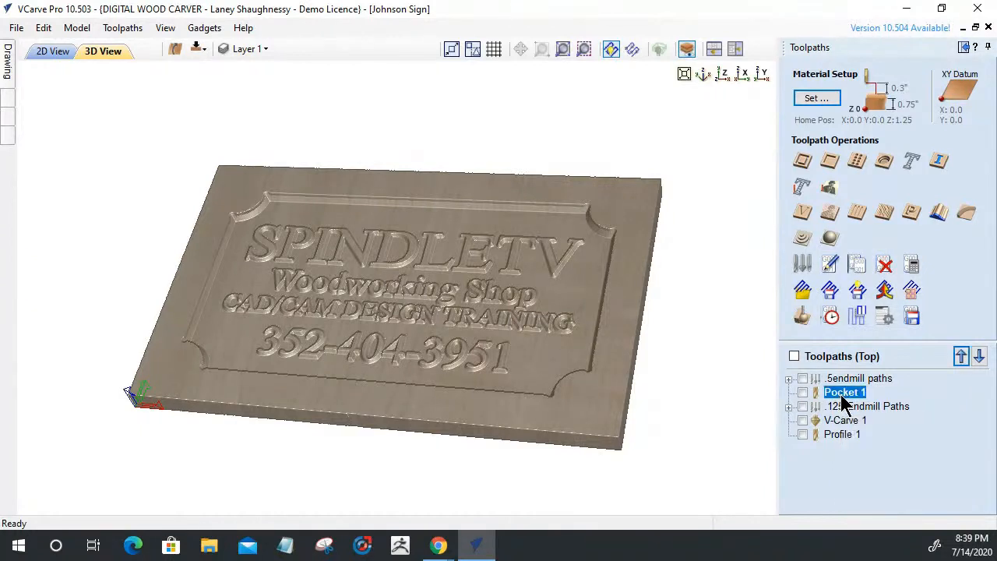
pyautogui.moveTo(846, 406); pyautogui.dragTo(847, 393)
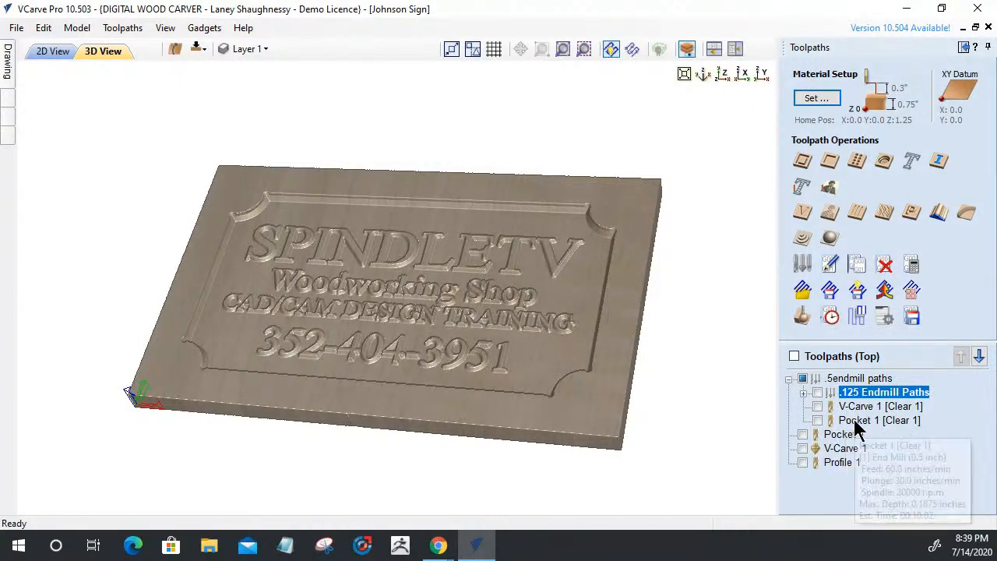
# Remove the accidental Pocket 2 duplicate of Pocket 1 with Delete
pyautogui.click(827, 435)
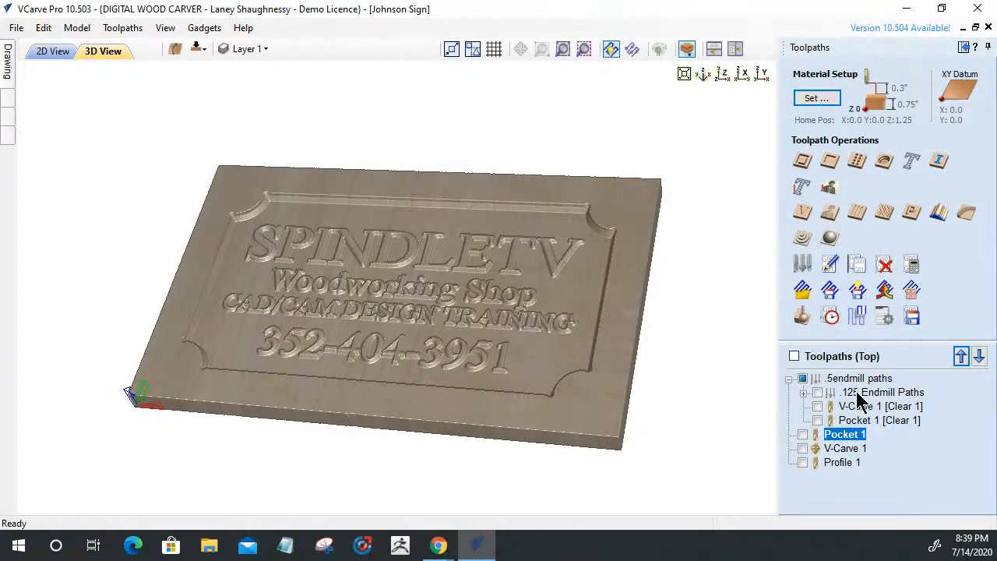
pyautogui.hotkey('ctrl', 'd')
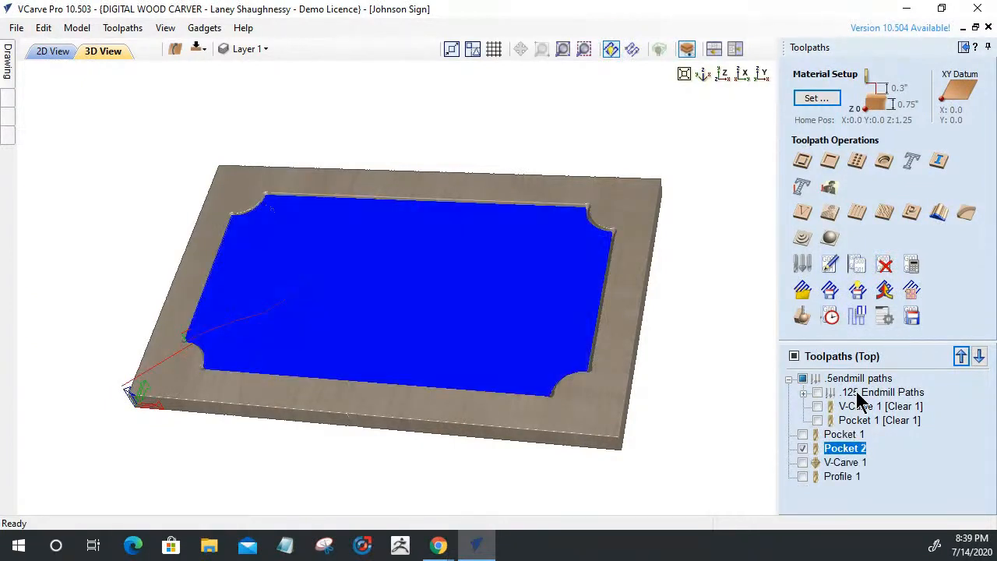
pyautogui.rightClick(839, 449)
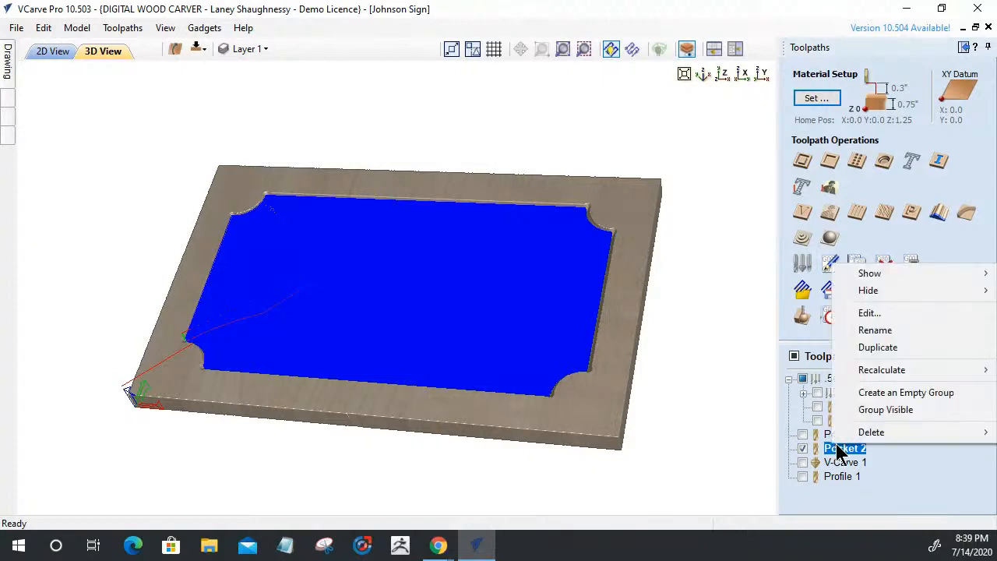
pyautogui.moveTo(865, 433)
pyautogui.click(794, 433)
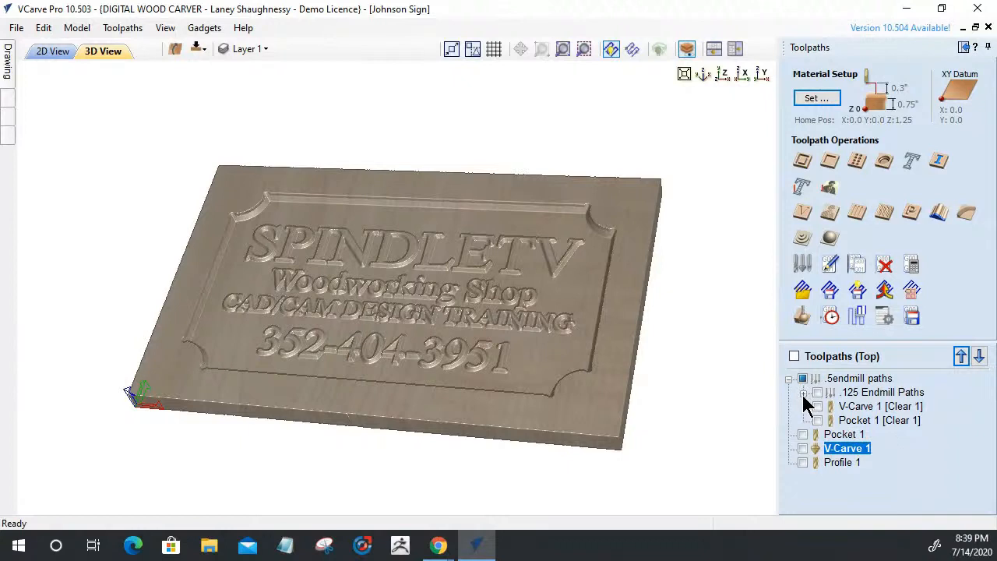
# Reorder the Clear 1 toolpaths so Pocket 1 comes first in .5endmill paths
pyautogui.click(841, 434)
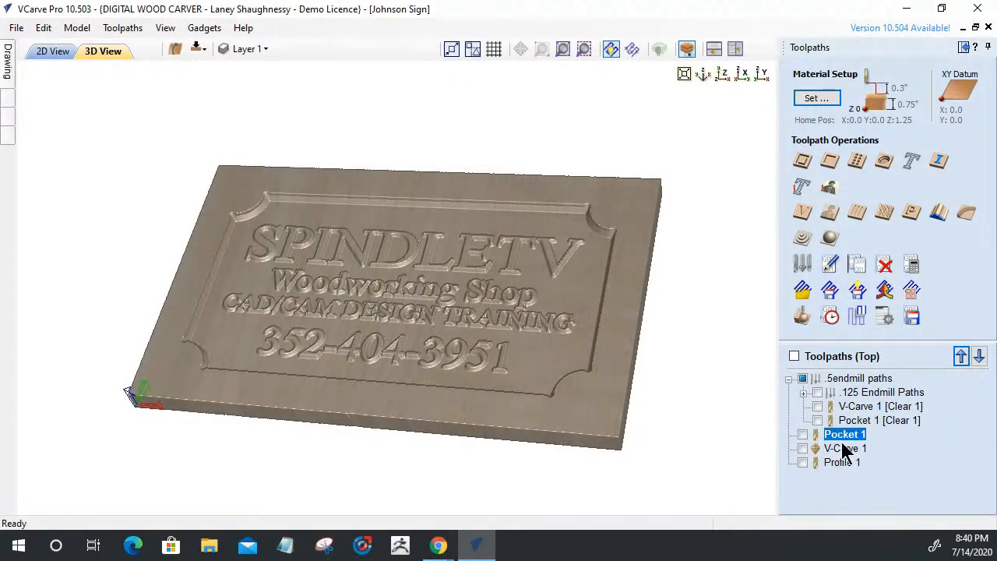
pyautogui.click(804, 394)
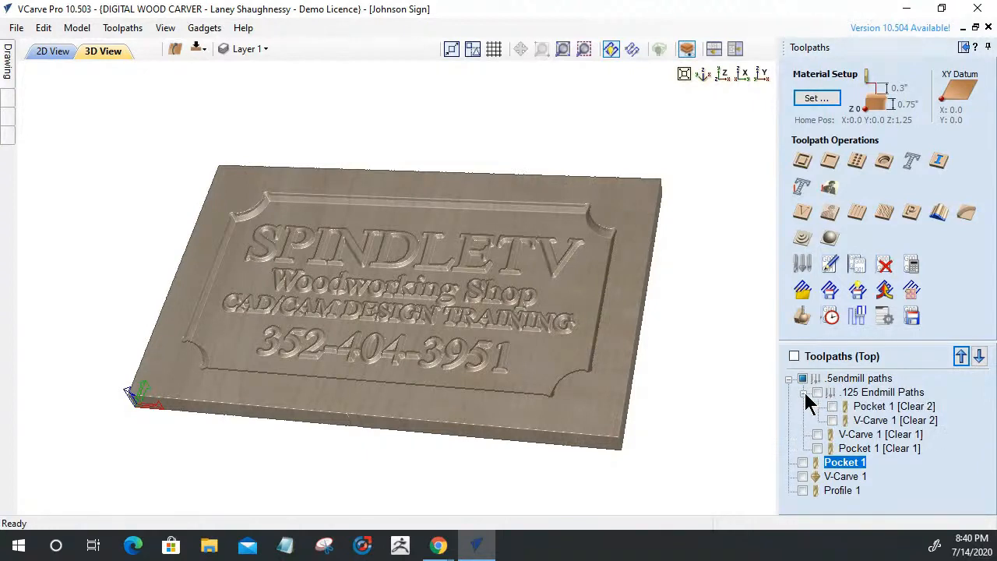
pyautogui.click(804, 393)
pyautogui.click(857, 408)
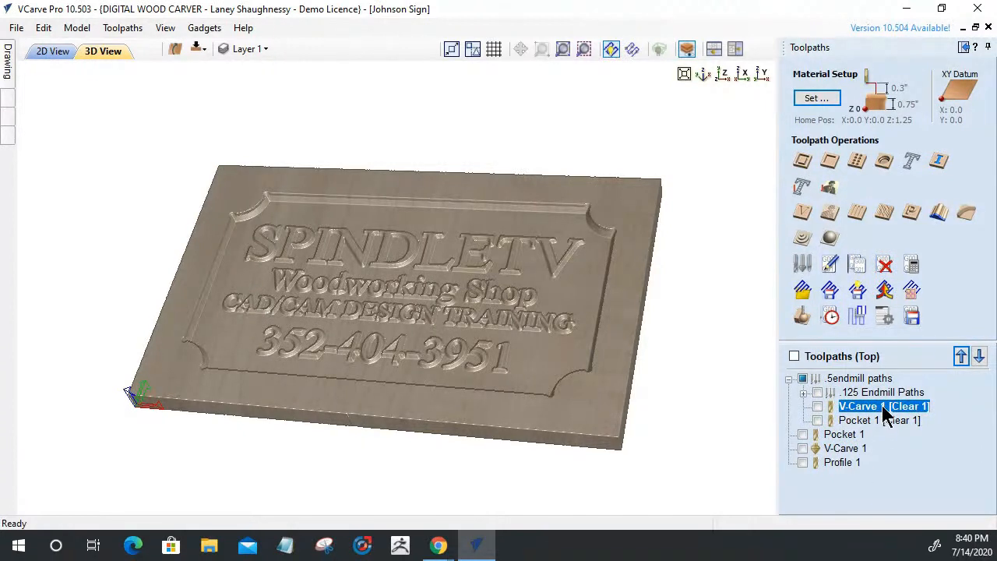
pyautogui.moveTo(886, 413)
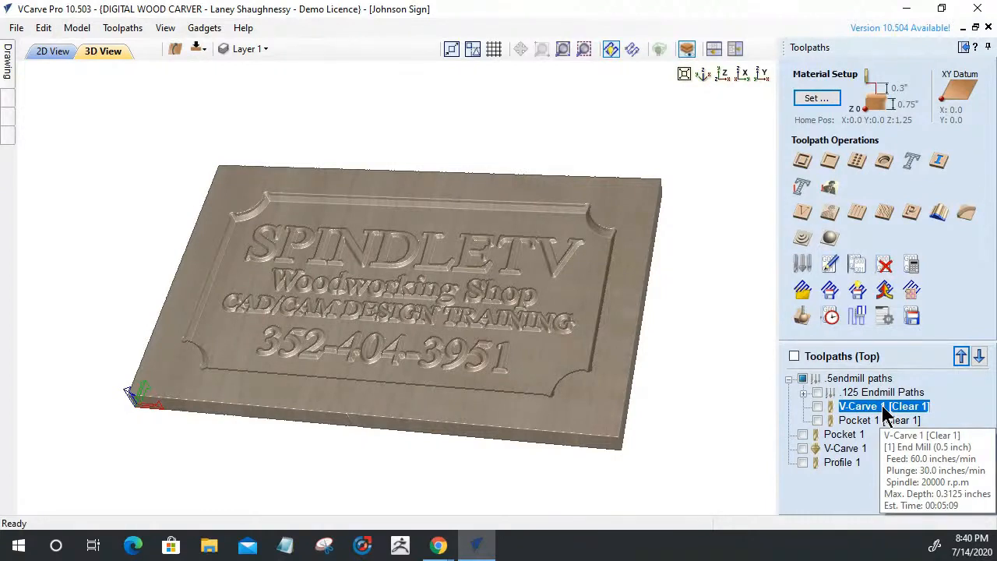
pyautogui.moveTo(882, 406); pyautogui.dragTo(875, 387)
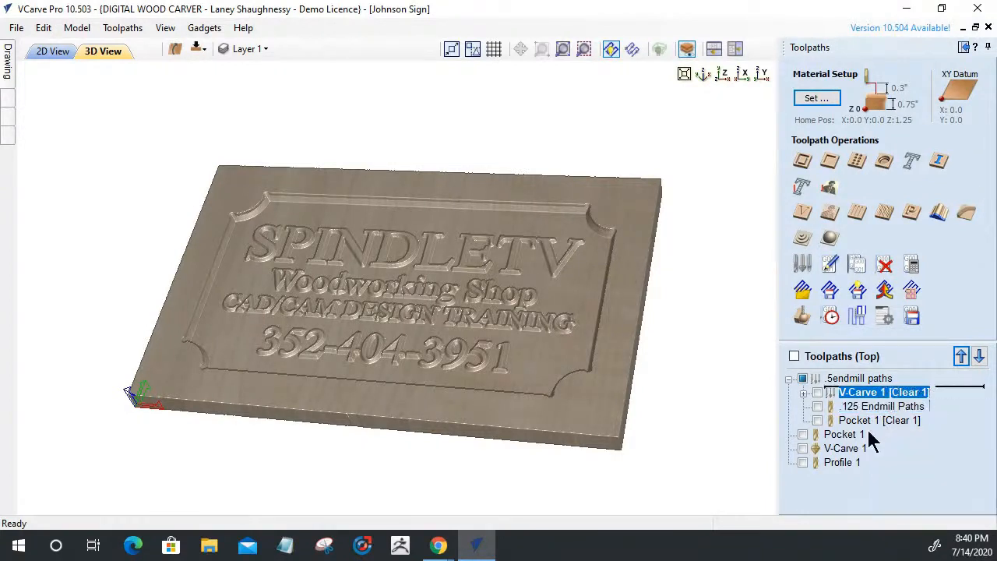
pyautogui.moveTo(870, 421); pyautogui.dragTo(886, 441)
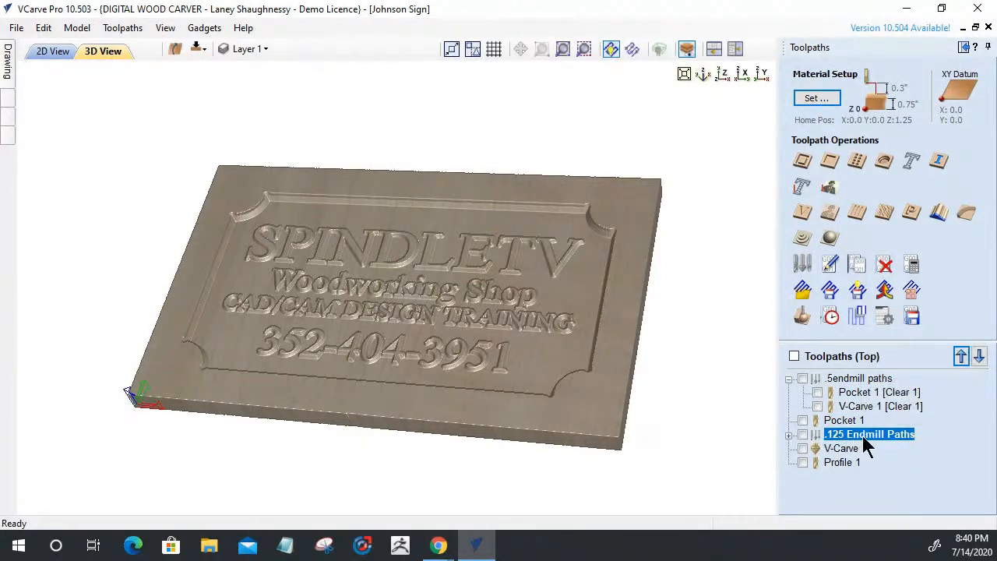
# Move .125 Endmill Paths to the top level, collapse both groups, and show Pocket 1
pyautogui.click(789, 435)
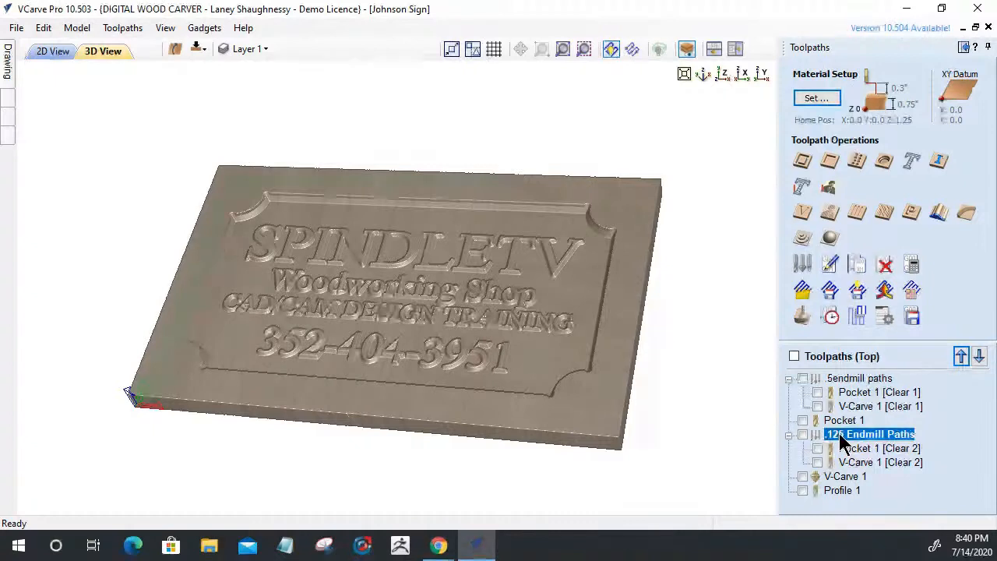
pyautogui.moveTo(841, 440)
pyautogui.mouseDown()
pyautogui.moveTo(851, 408)
pyautogui.moveTo(841, 414)
pyautogui.moveTo(835, 391)
pyautogui.moveTo(863, 412)
pyautogui.moveTo(860, 399)
pyautogui.moveTo(840, 394)
pyautogui.moveTo(842, 440)
pyautogui.mouseUp()
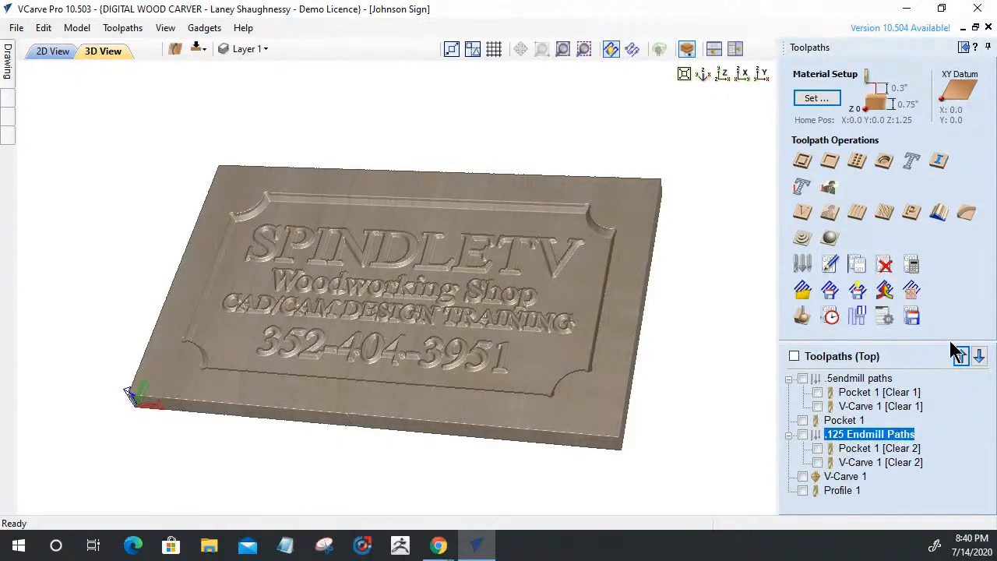
pyautogui.click(960, 357)
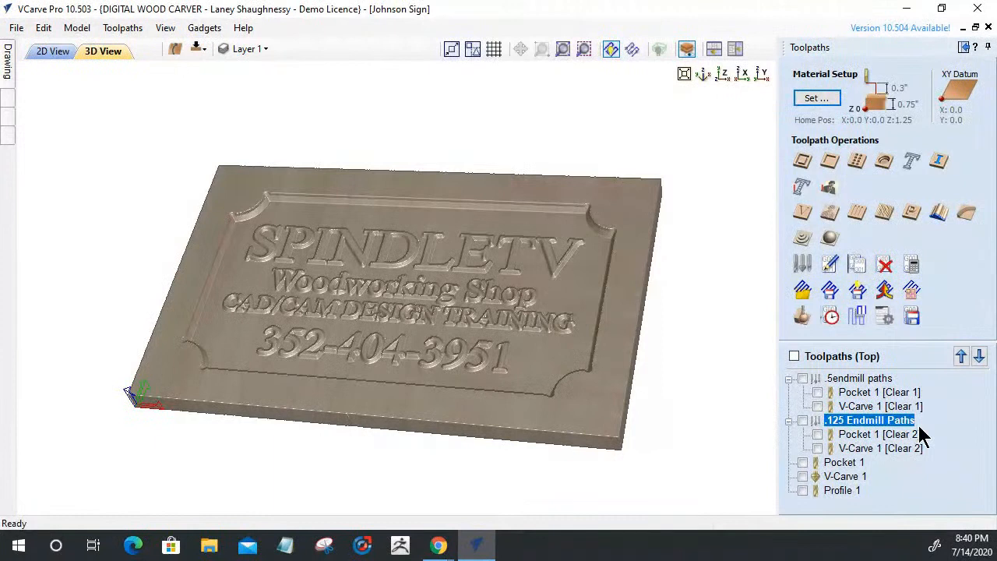
pyautogui.click(788, 379)
pyautogui.click(788, 393)
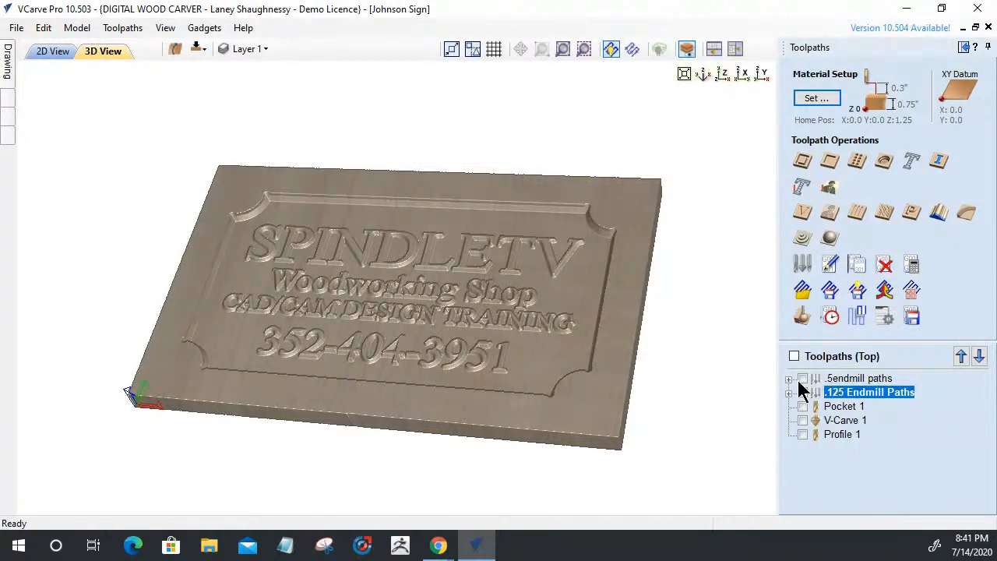
pyautogui.click(802, 406)
pyautogui.click(847, 407)
# Drag .125 Endmill Paths into the .5endmill paths group and back out to top level
pyautogui.rightClick(847, 407)
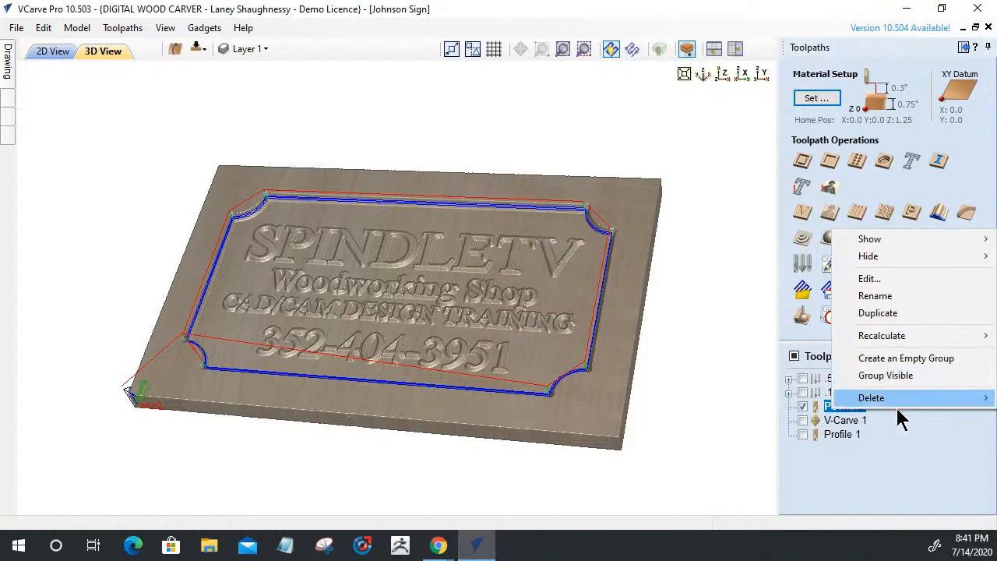
pyautogui.click(881, 455)
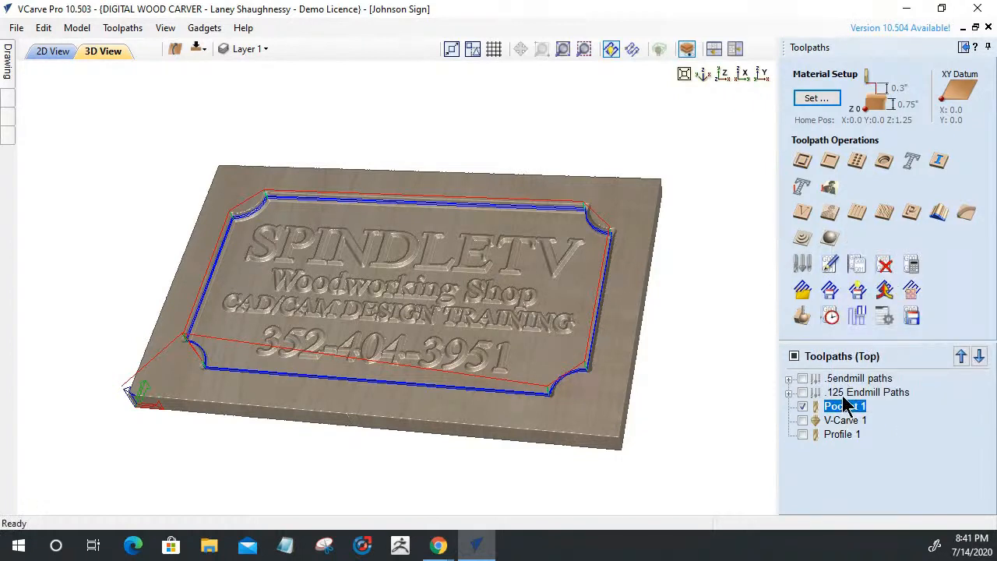
pyautogui.click(789, 379)
pyautogui.click(789, 420)
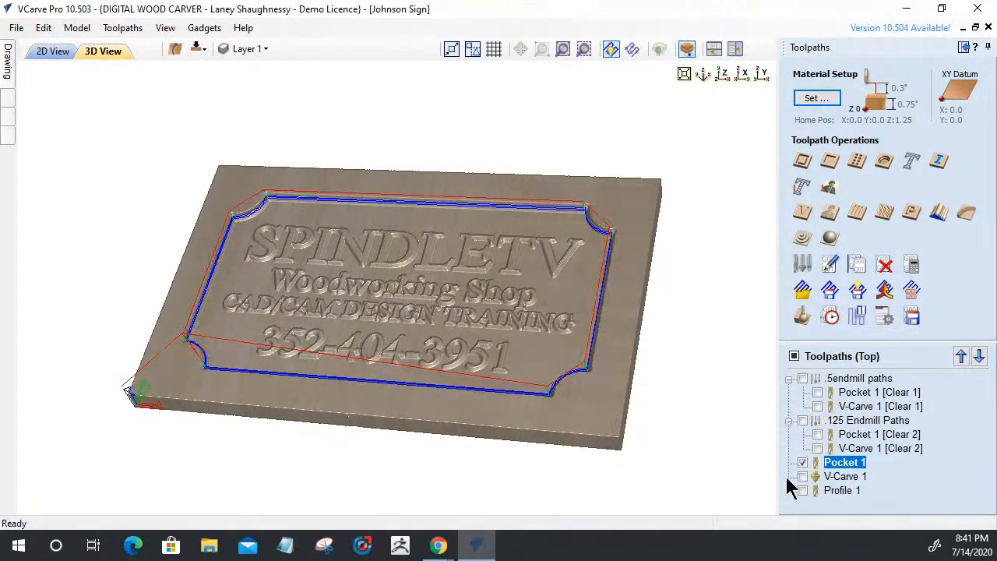
pyautogui.click(789, 422)
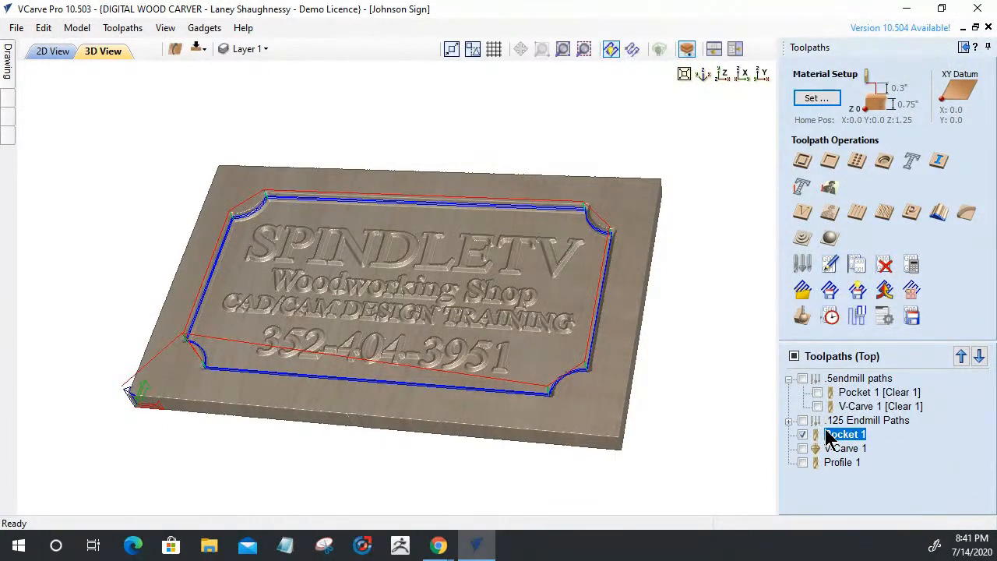
pyautogui.click(853, 420)
pyautogui.moveTo(853, 422); pyautogui.dragTo(850, 380)
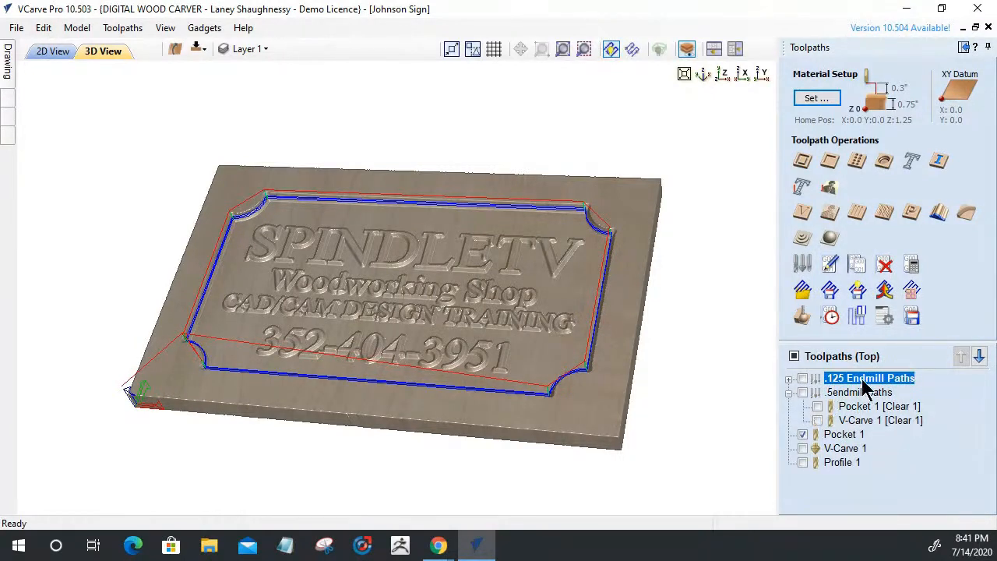
pyautogui.moveTo(864, 387)
pyautogui.mouseDown()
pyautogui.moveTo(865, 406)
pyautogui.moveTo(862, 397)
pyautogui.mouseUp()
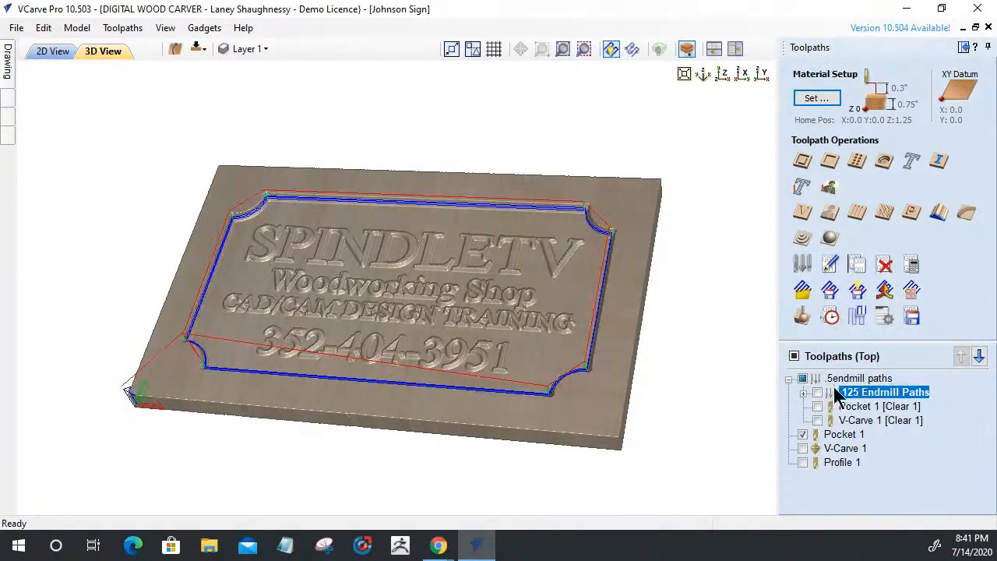
pyautogui.moveTo(854, 397); pyautogui.dragTo(841, 433)
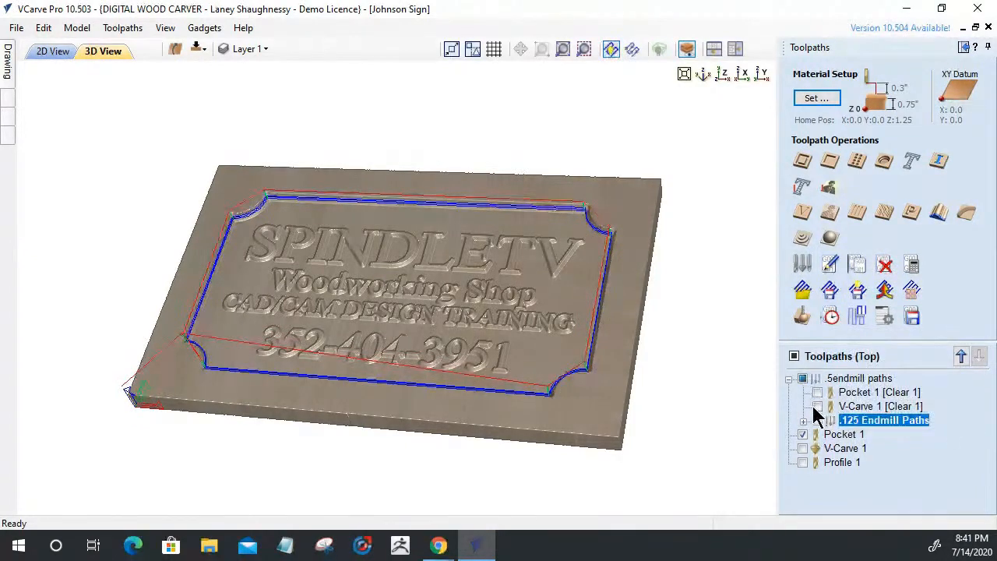
pyautogui.moveTo(864, 427); pyautogui.dragTo(817, 456)
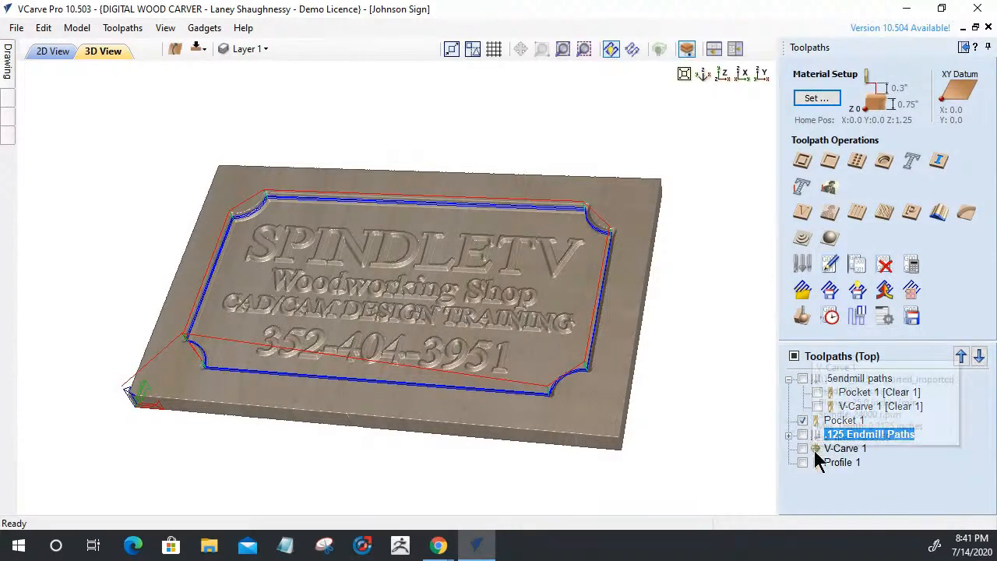
# Use the arrow buttons to return .125 Endmill Paths to second place, with .5endmill paths collapsed
pyautogui.click(960, 359)
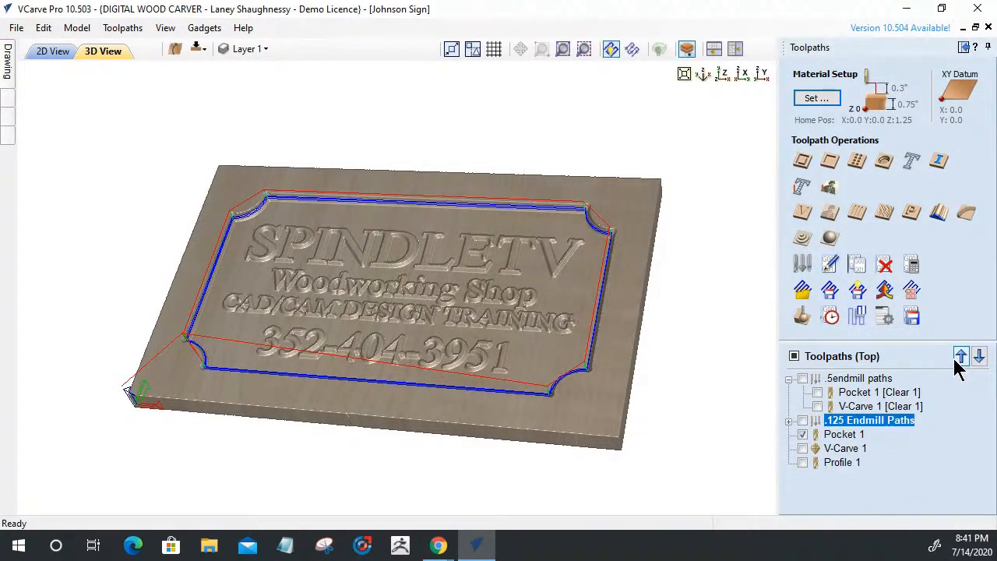
pyautogui.click(789, 379)
pyautogui.moveTo(845, 425)
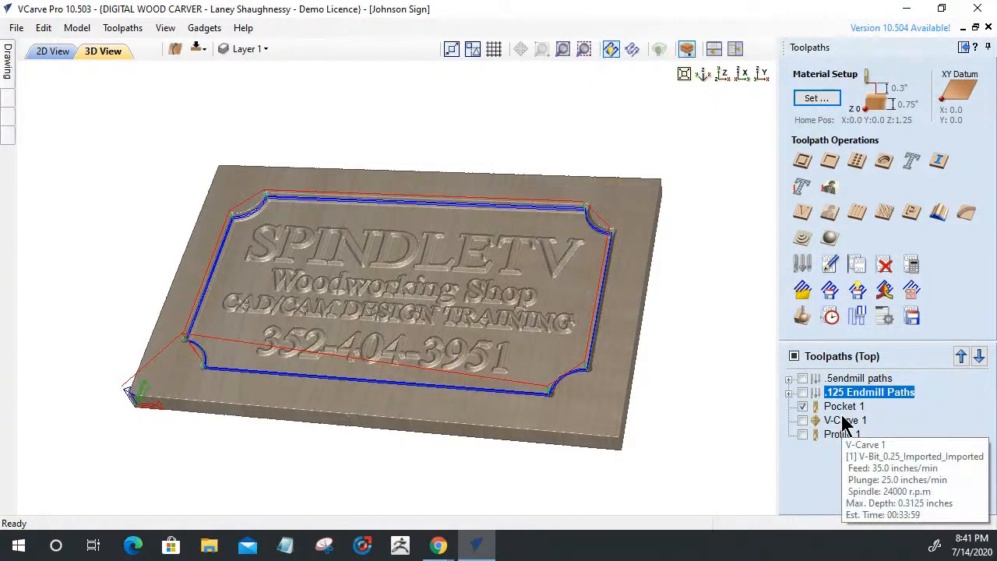
pyautogui.click(979, 357)
pyautogui.click(980, 357)
pyautogui.click(979, 357)
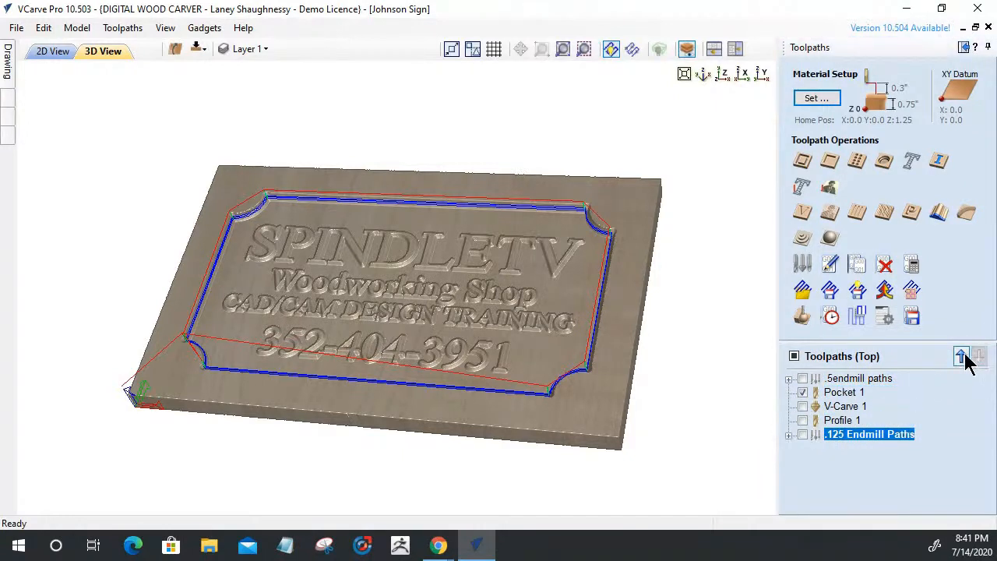
pyautogui.click(961, 356)
pyautogui.click(962, 356)
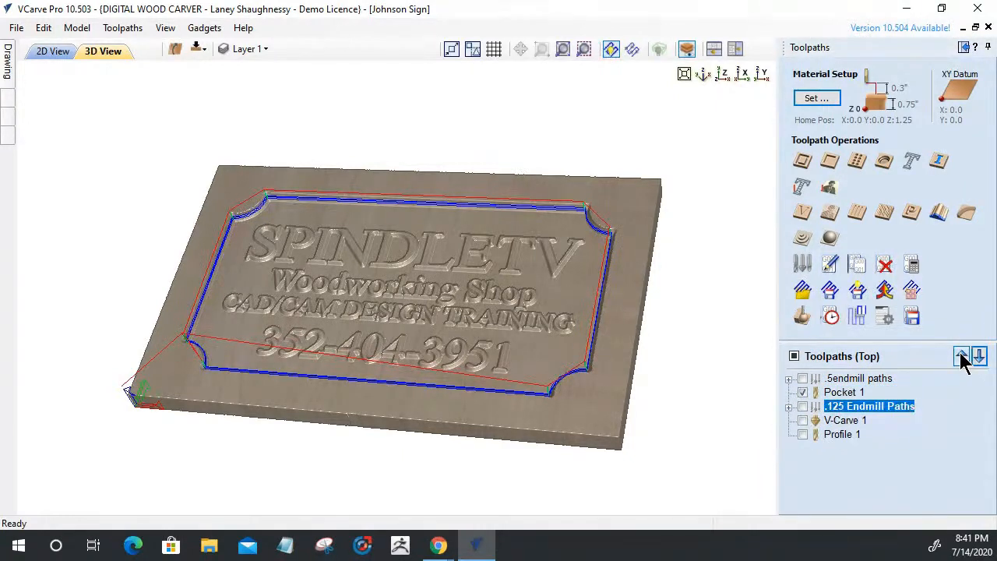
pyautogui.click(962, 356)
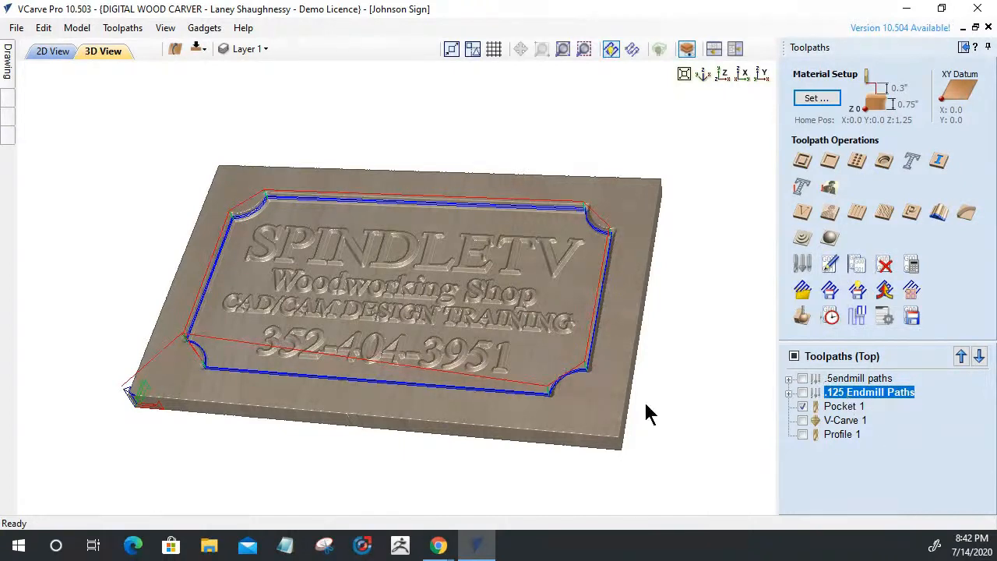
# Show V-Carve 1 and Profile 1 with Pocket 1, then nest .125 Endmill Paths in .5endmill paths
pyautogui.click(803, 422)
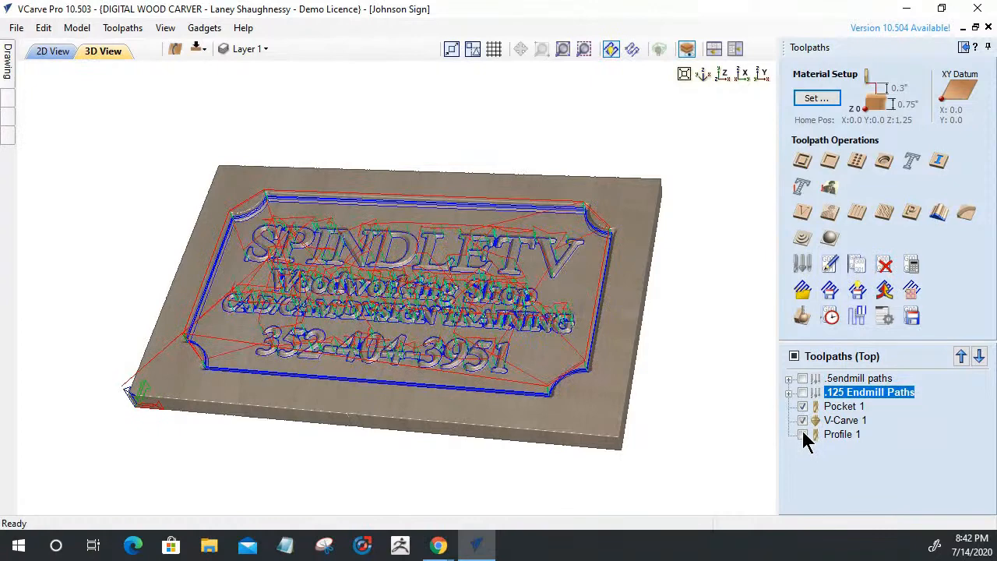
pyautogui.click(803, 434)
pyautogui.rightClick(830, 406)
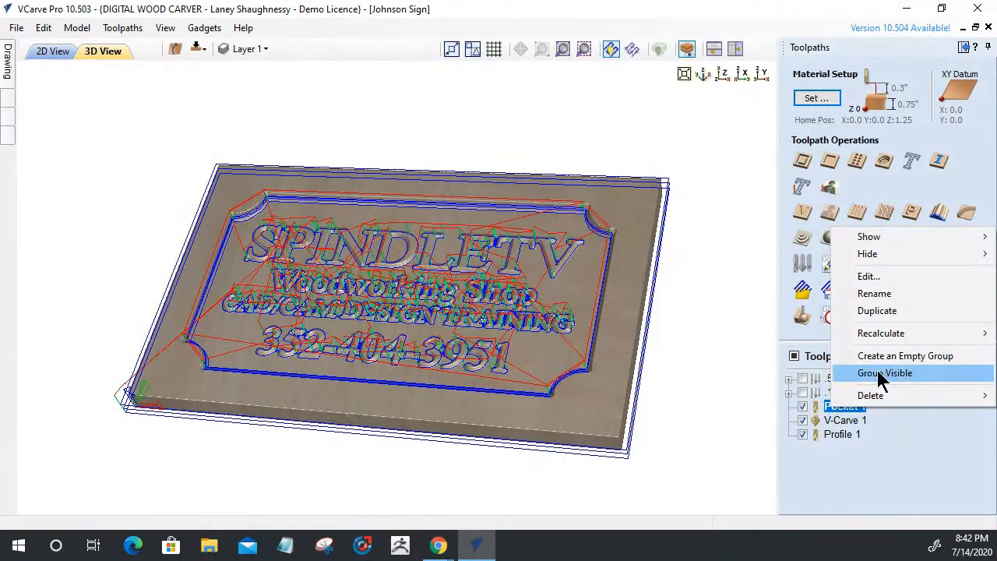
pyautogui.click(869, 496)
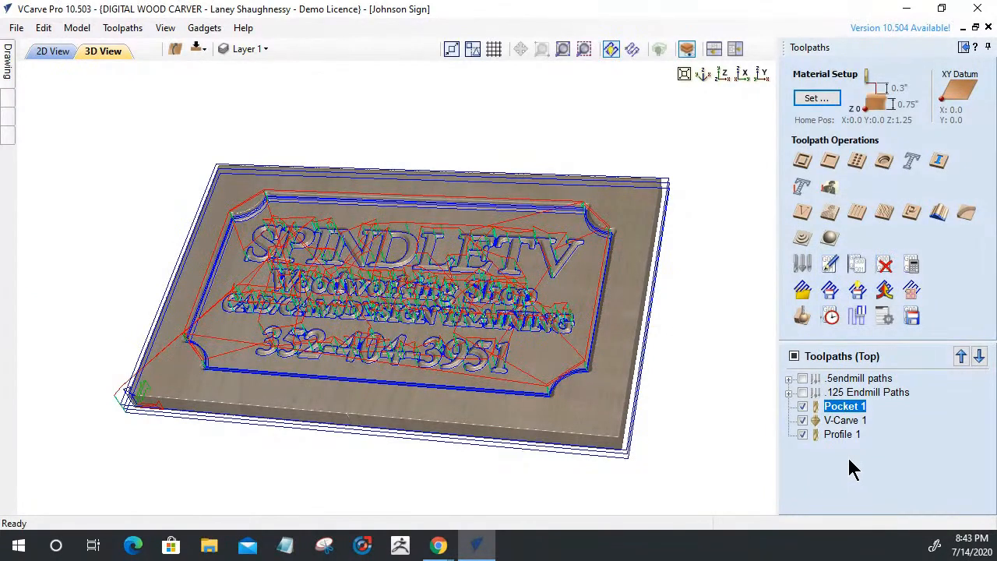
pyautogui.moveTo(825, 411)
pyautogui.moveTo(842, 393); pyautogui.dragTo(843, 387)
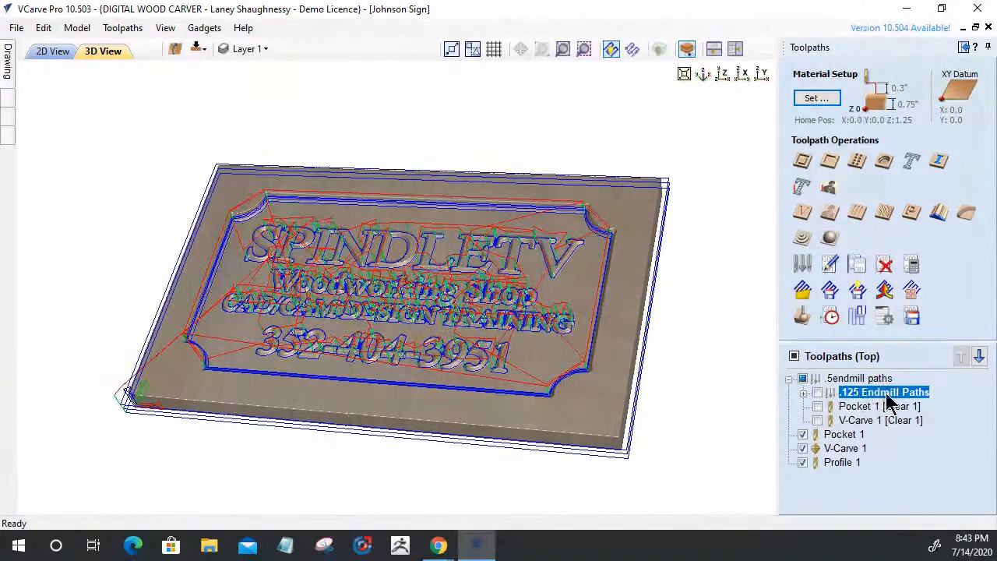
# Make every toolpath in .5endmill paths visible and preview saving the selected toolpath only
pyautogui.click(827, 379)
pyautogui.click(803, 379)
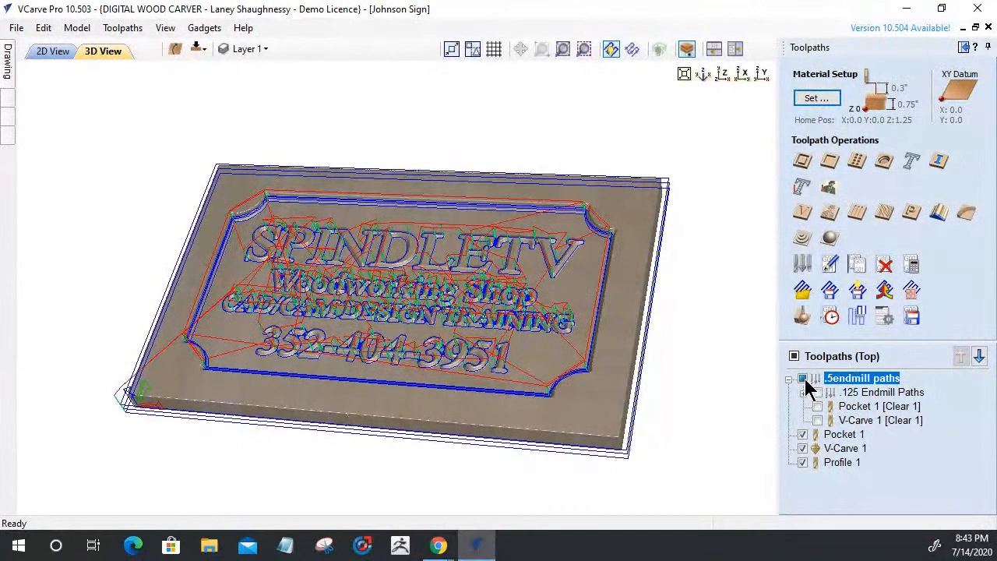
pyautogui.click(911, 316)
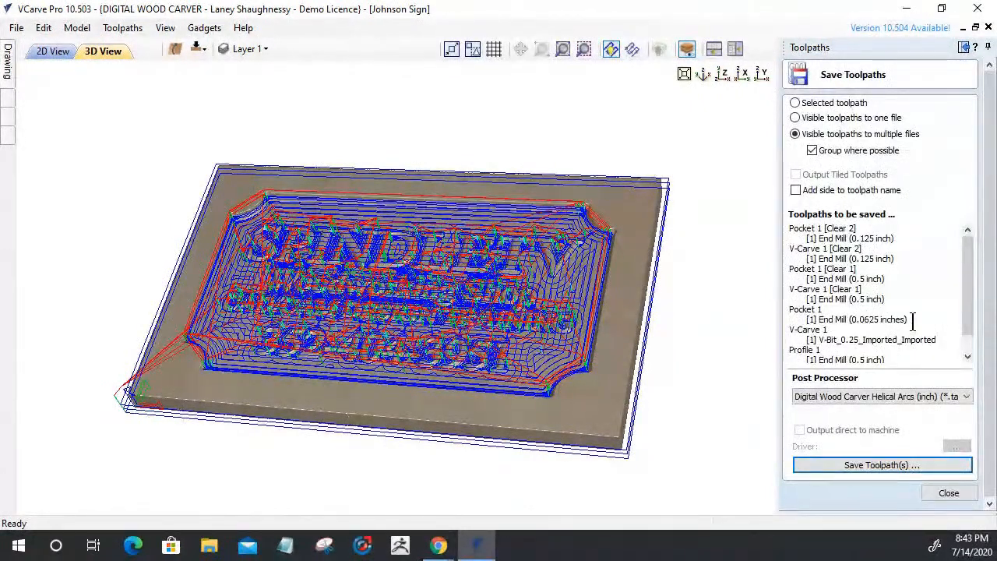
pyautogui.click(794, 102)
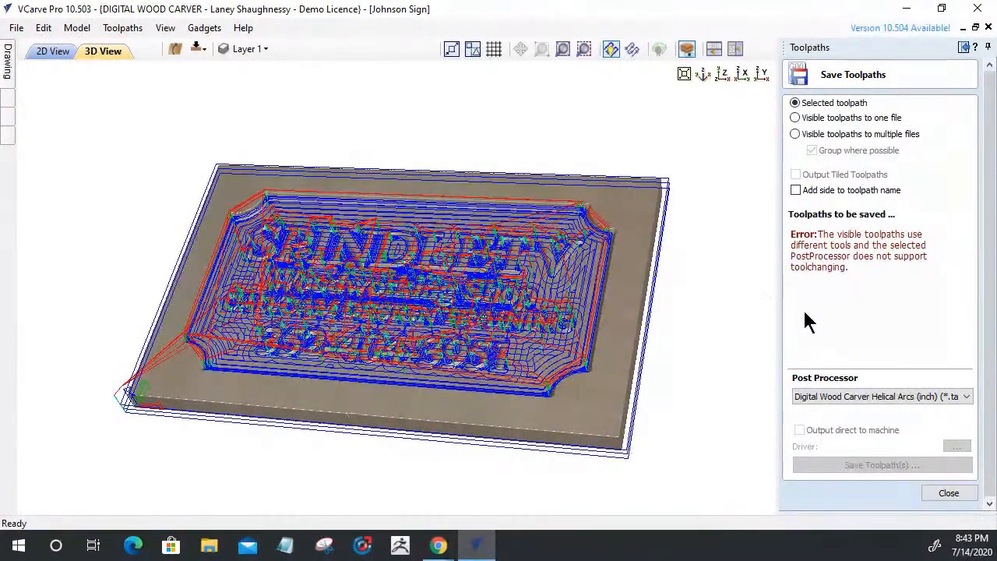
pyautogui.click(947, 494)
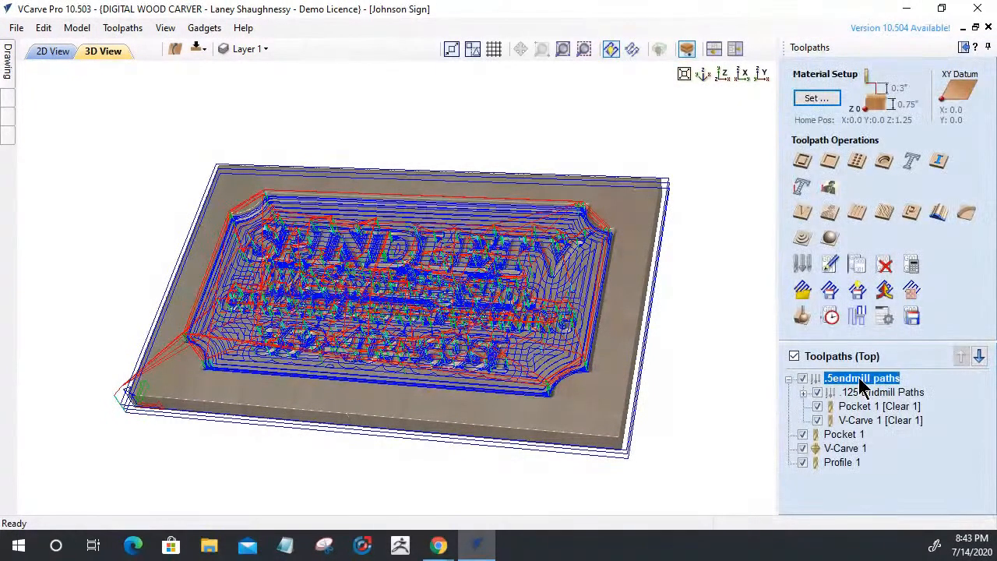
# In Save Toolpaths, compare Selected toolpath with Visible toolpaths to multiple files, then close
pyautogui.click(913, 316)
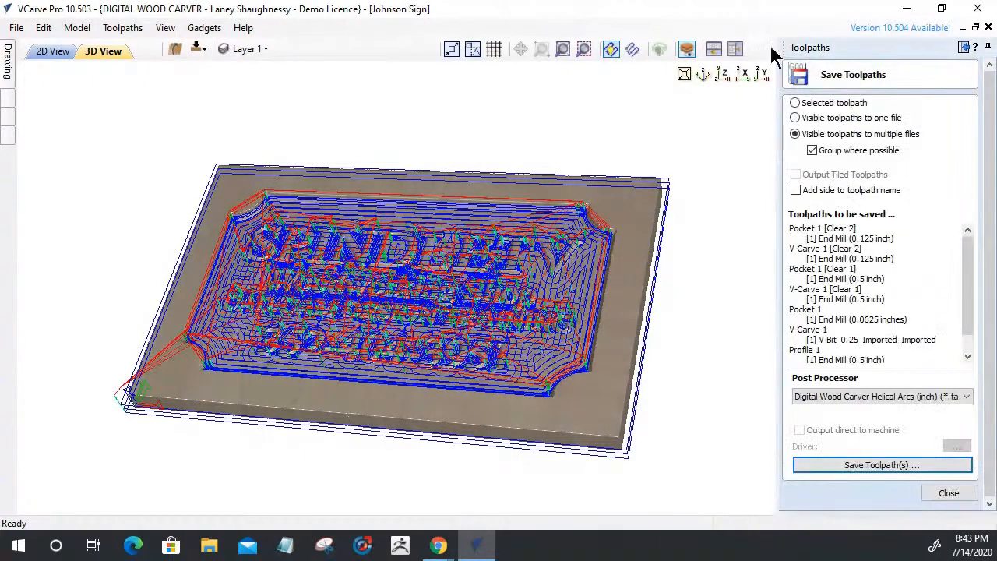
pyautogui.click(795, 103)
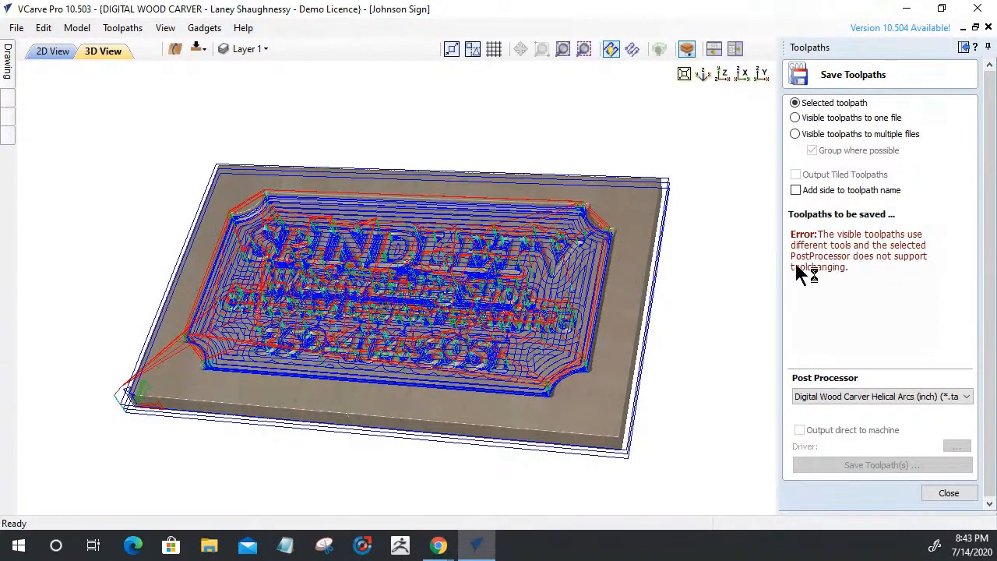
pyautogui.click(795, 135)
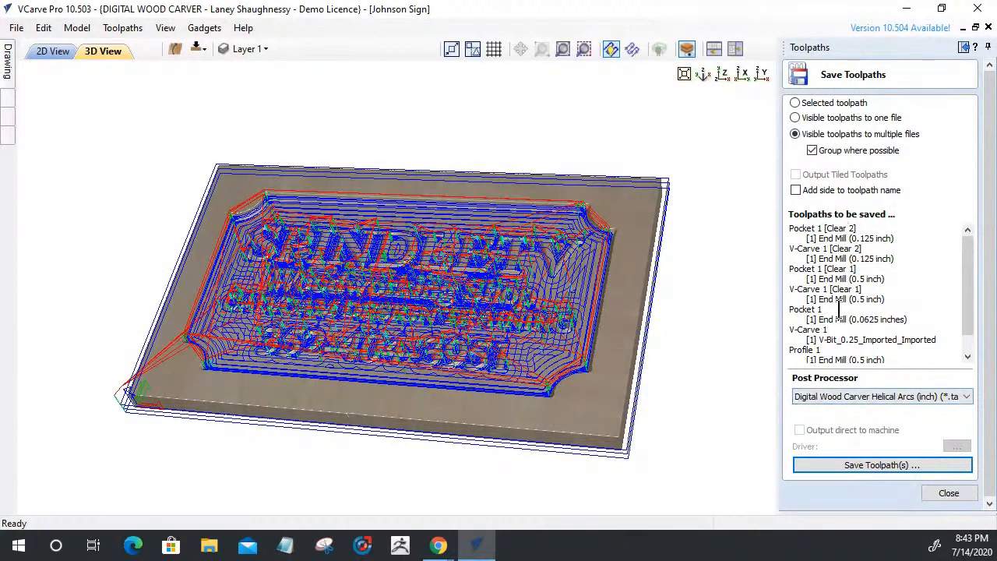
pyautogui.scroll(-1, 839, 308)
pyautogui.scroll(1, 839, 308)
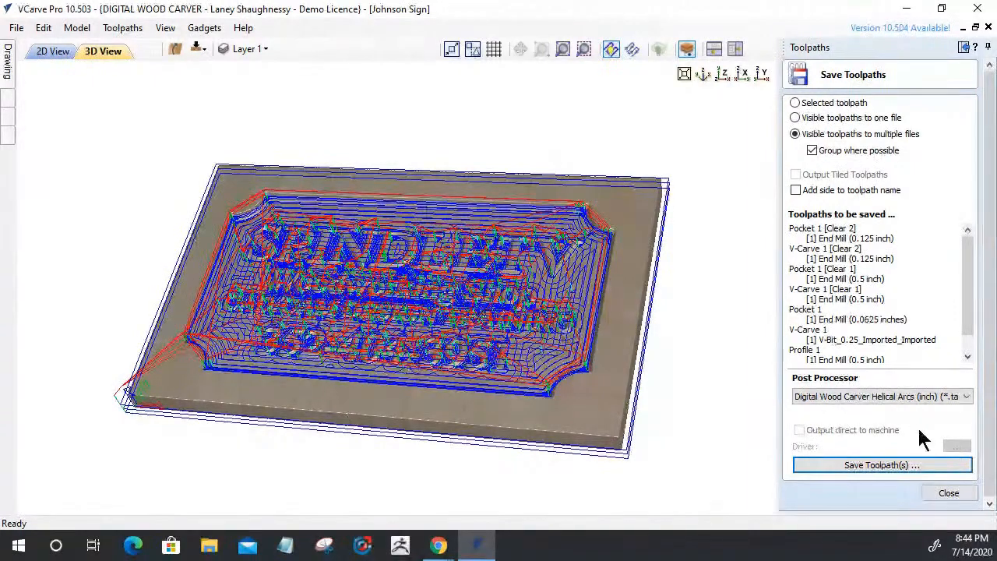
pyautogui.click(926, 493)
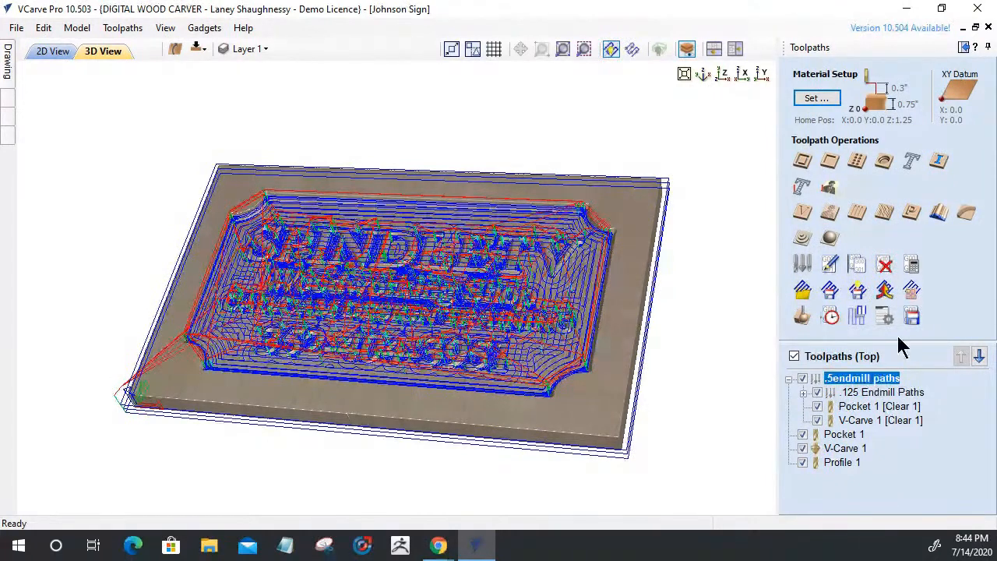
# Move .125 Endmill Paths out to the top level, second beneath .5endmill paths
pyautogui.click(911, 315)
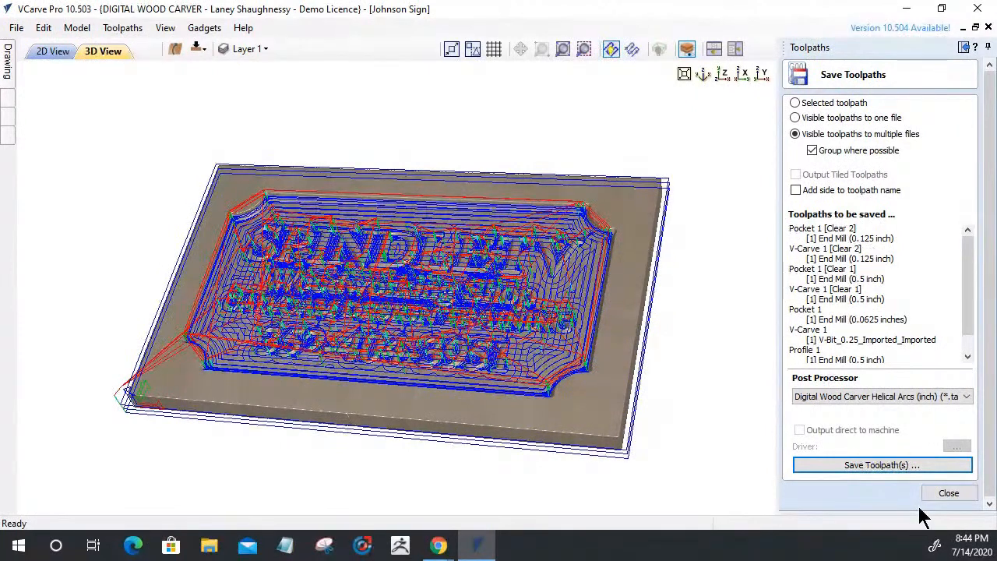
pyautogui.click(934, 491)
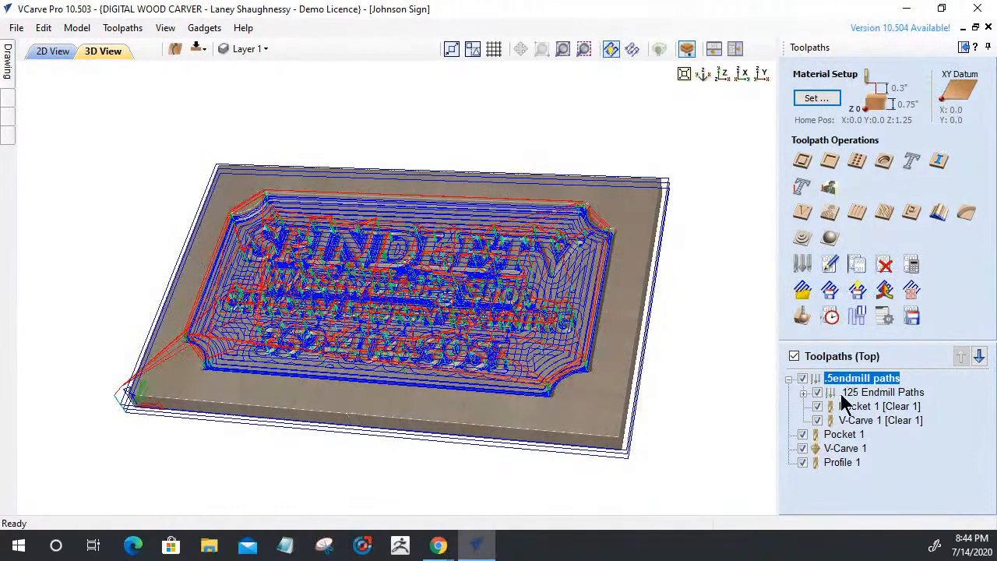
pyautogui.moveTo(853, 393); pyautogui.dragTo(854, 456)
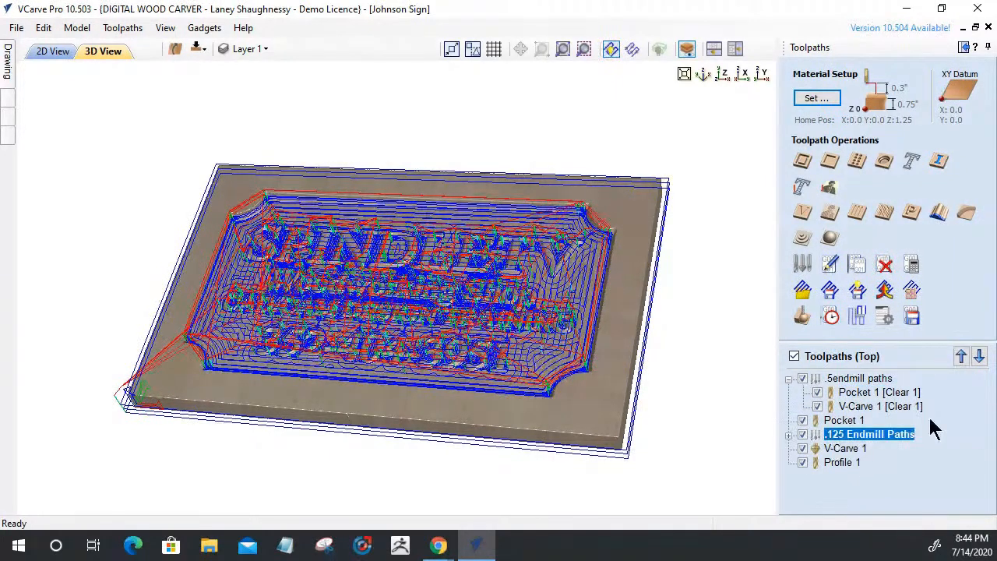
pyautogui.click(960, 356)
# Collapse both groups and hide all toolpaths with the Toolpaths master checkbox
pyautogui.click(788, 379)
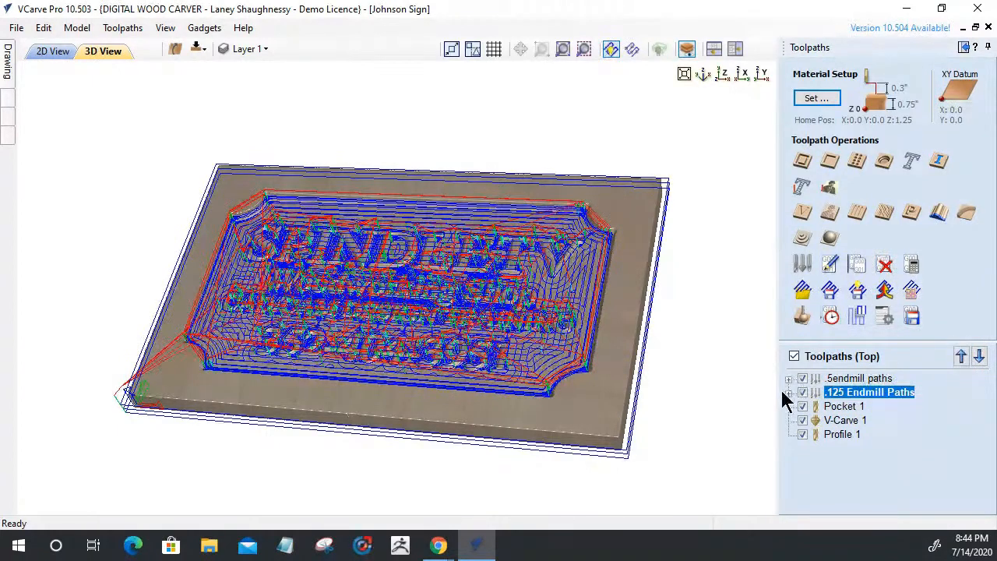
pyautogui.click(788, 393)
pyautogui.click(788, 392)
pyautogui.click(788, 379)
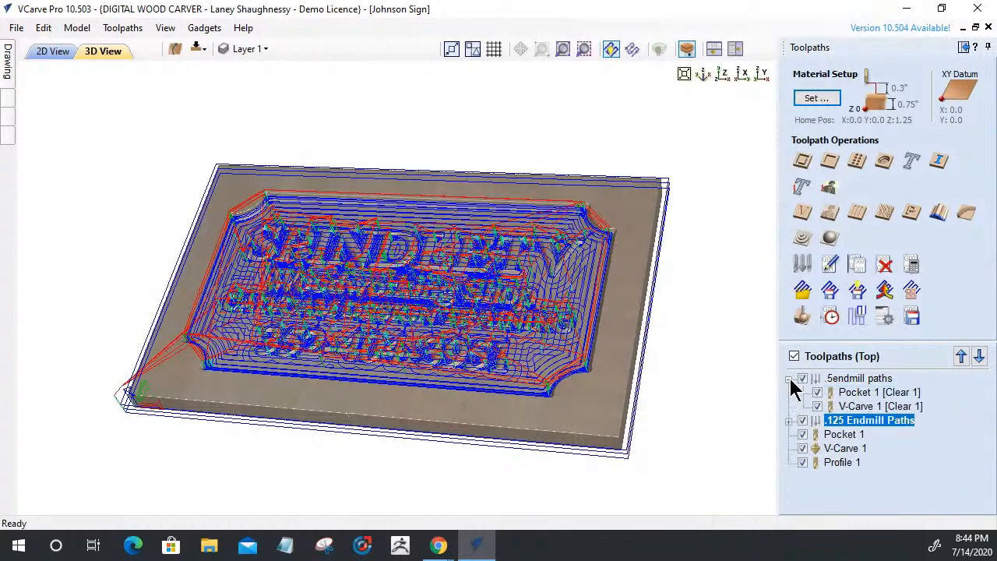
pyautogui.click(788, 379)
pyautogui.click(797, 421)
pyautogui.click(802, 422)
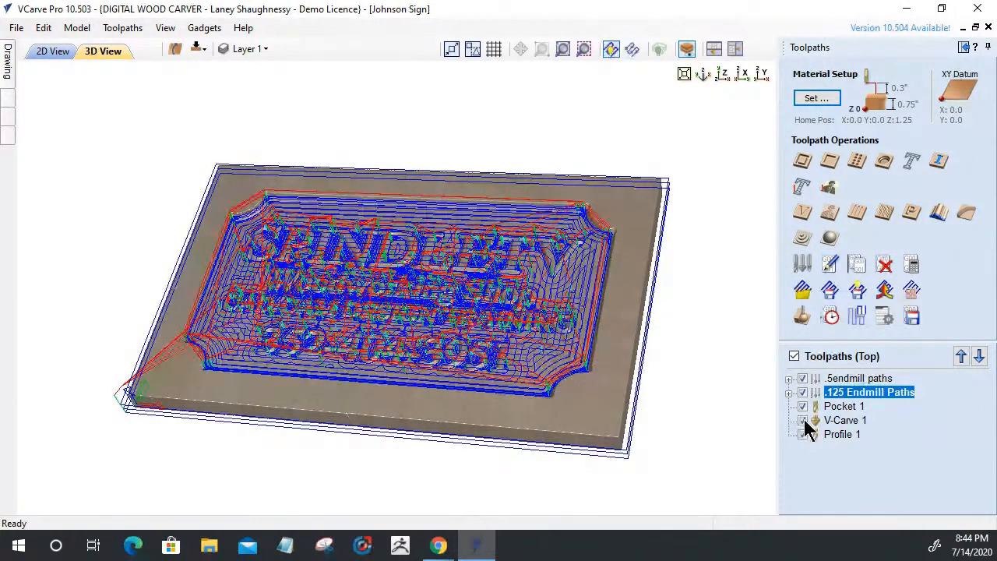
pyautogui.click(793, 356)
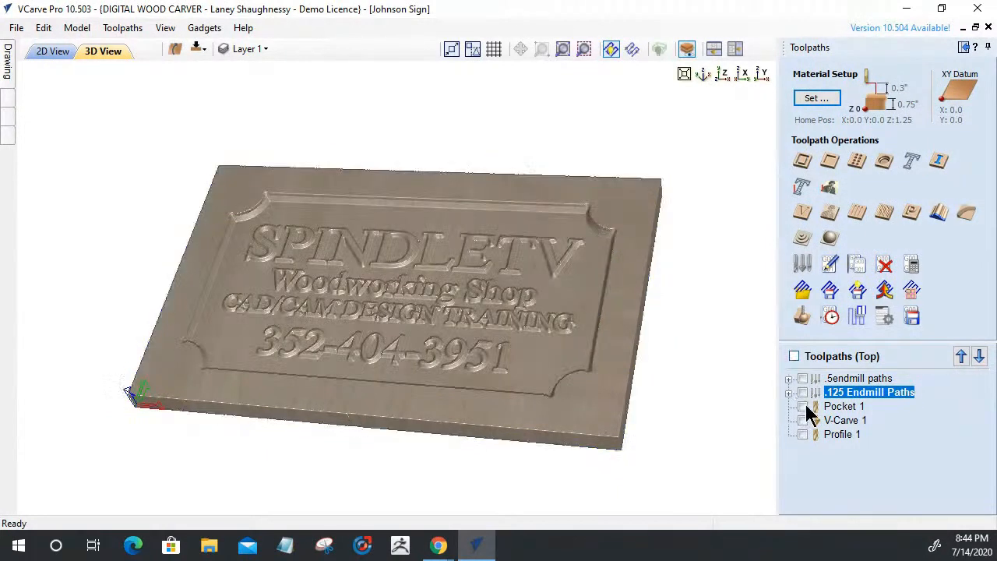
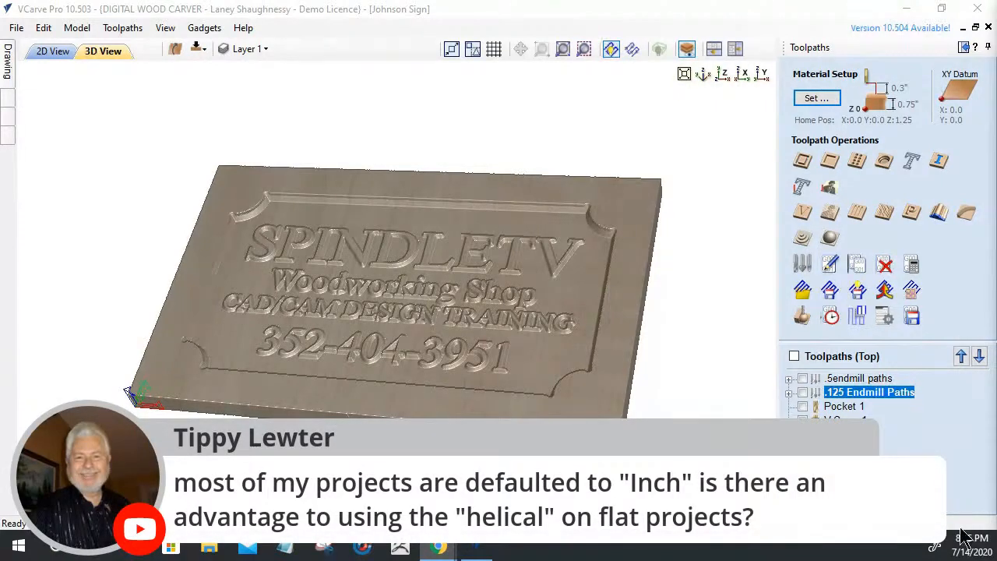
# In 2D View, add Layer 2 and hide Layer 1 so only blank material shows
pyautogui.click(52, 55)
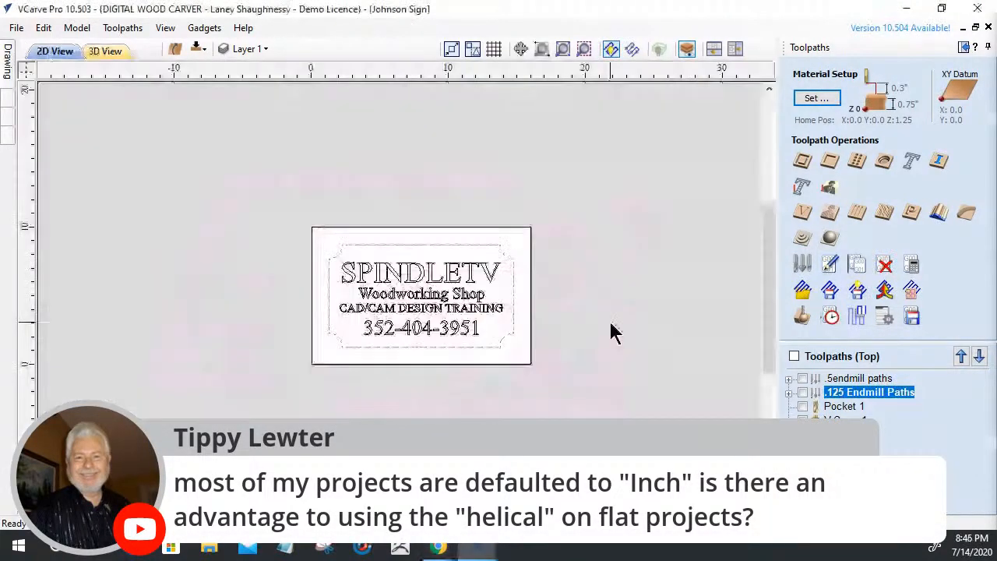
pyautogui.click(260, 55)
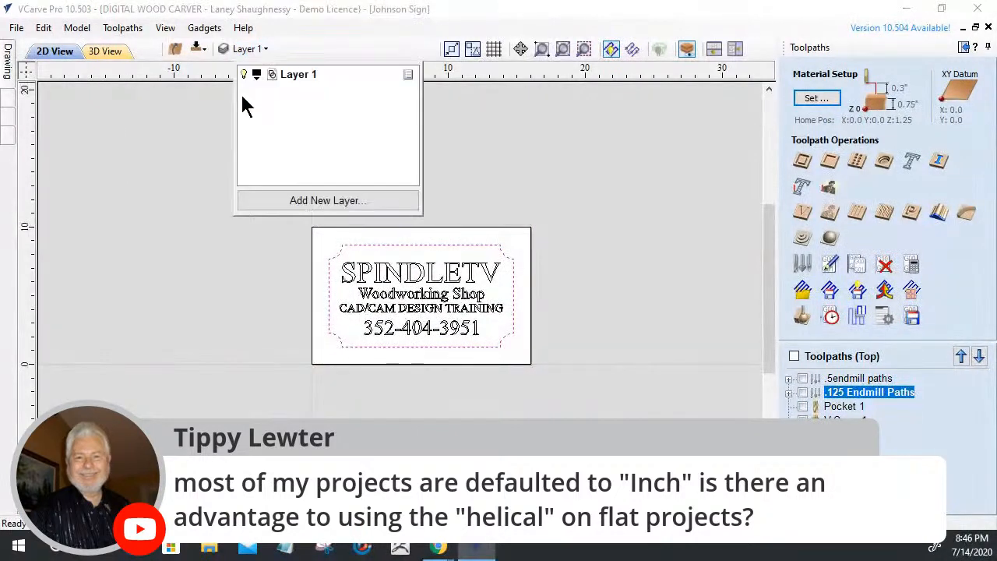
pyautogui.click(268, 201)
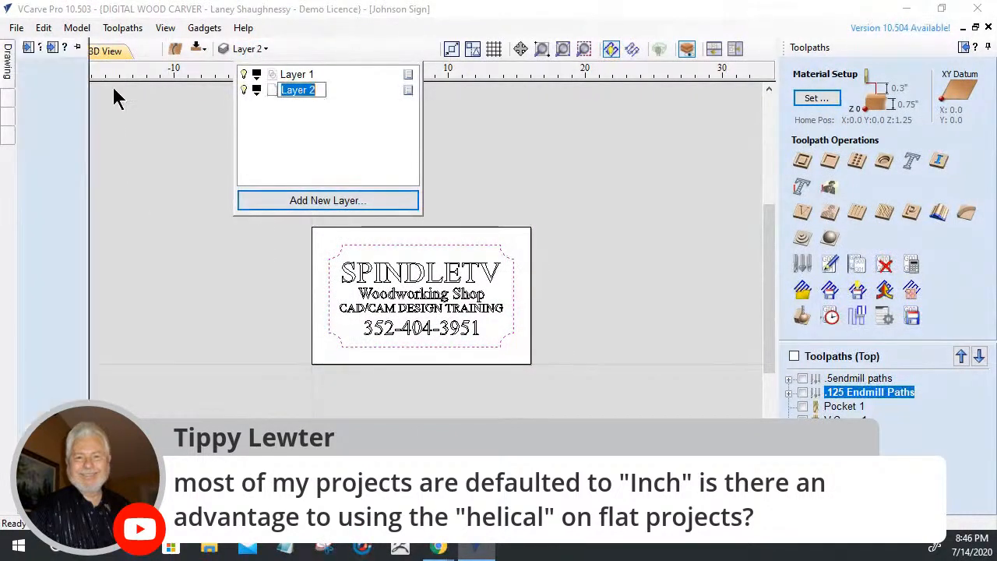
pyautogui.click(244, 74)
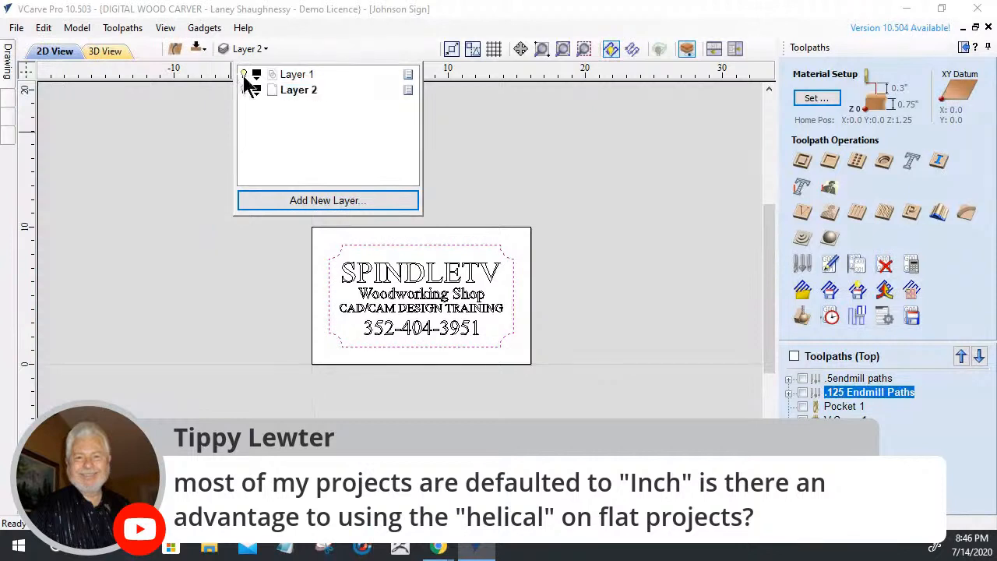
pyautogui.click(7, 56)
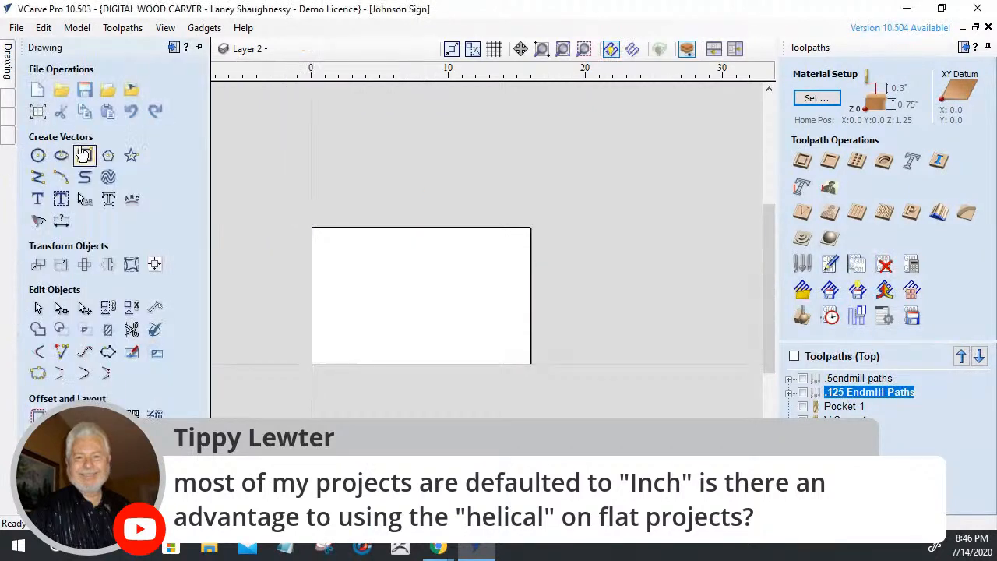
# Draw a 3-inch circle near the centre of the material
pyautogui.click(38, 155)
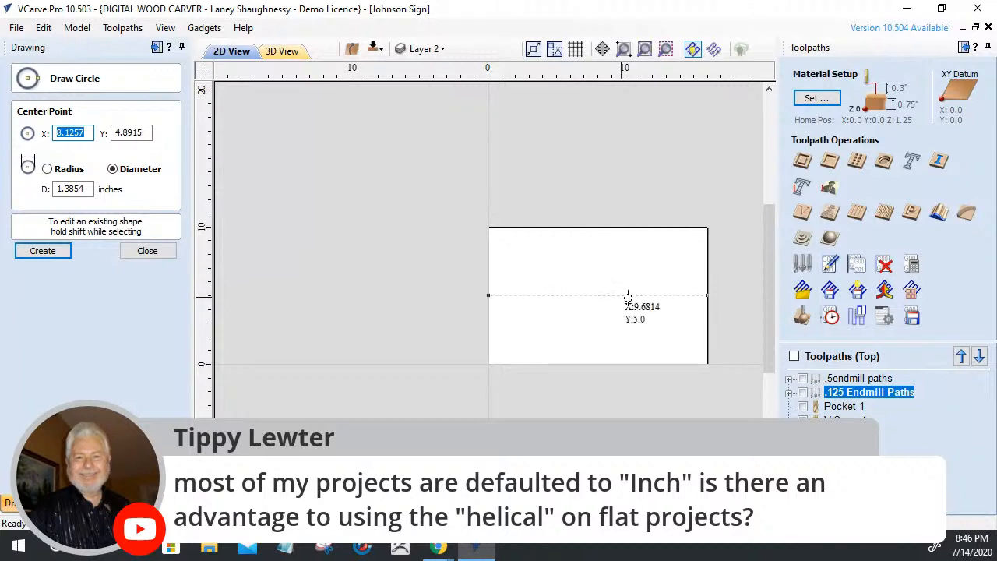
pyautogui.moveTo(597, 296); pyautogui.dragTo(616, 316)
pyautogui.click(134, 250)
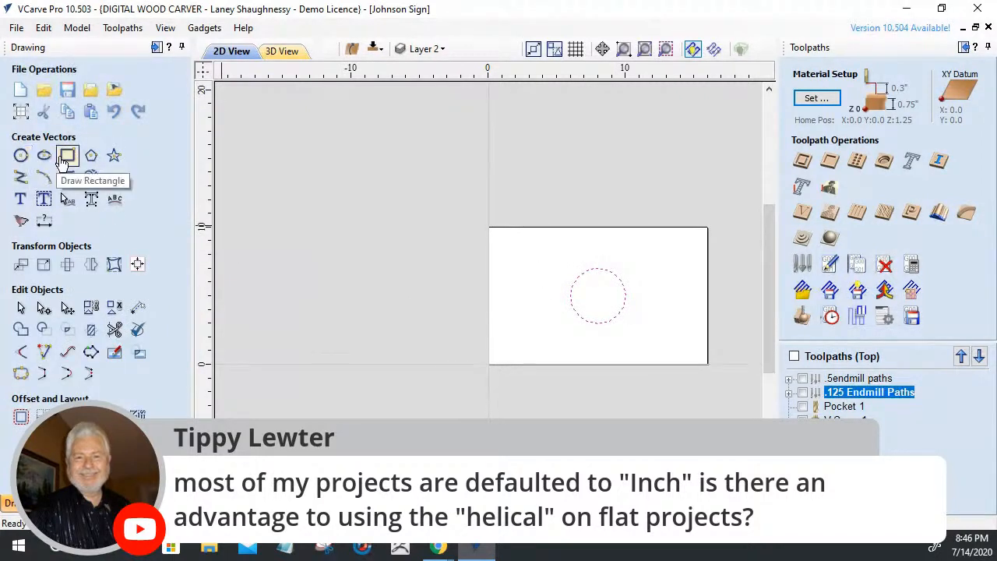
# Draw an 8.75 by 6.25 rectangle around the circle with 1.0 radiused external corners
pyautogui.click(68, 155)
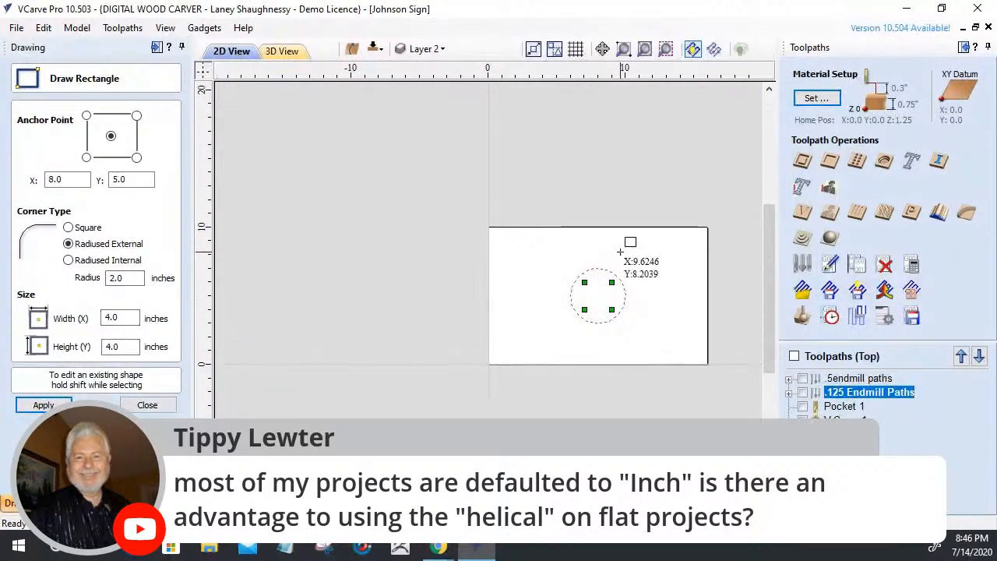
pyautogui.moveTo(667, 309); pyautogui.dragTo(663, 343)
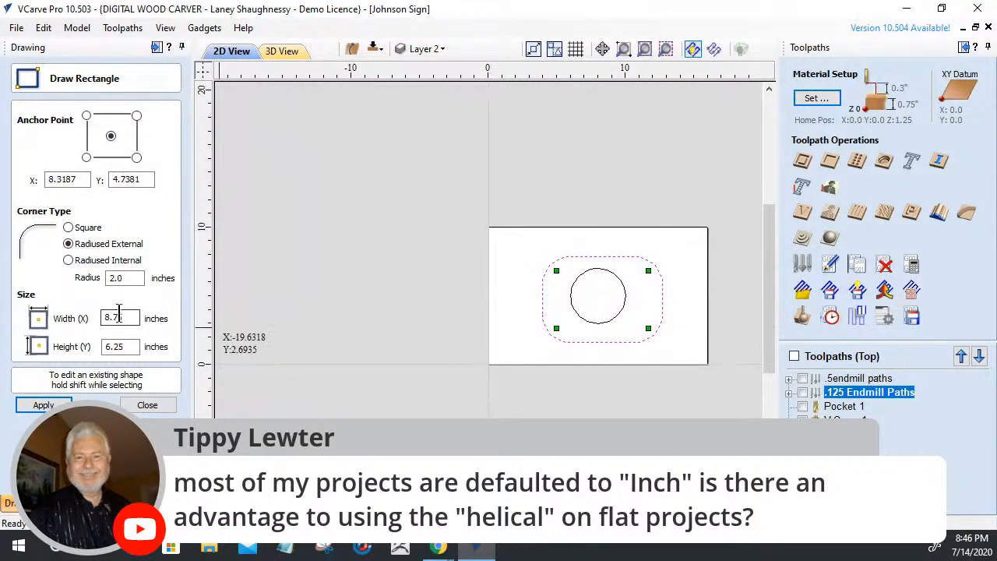
pyautogui.moveTo(131, 278); pyautogui.dragTo(69, 271)
pyautogui.write('1.0')
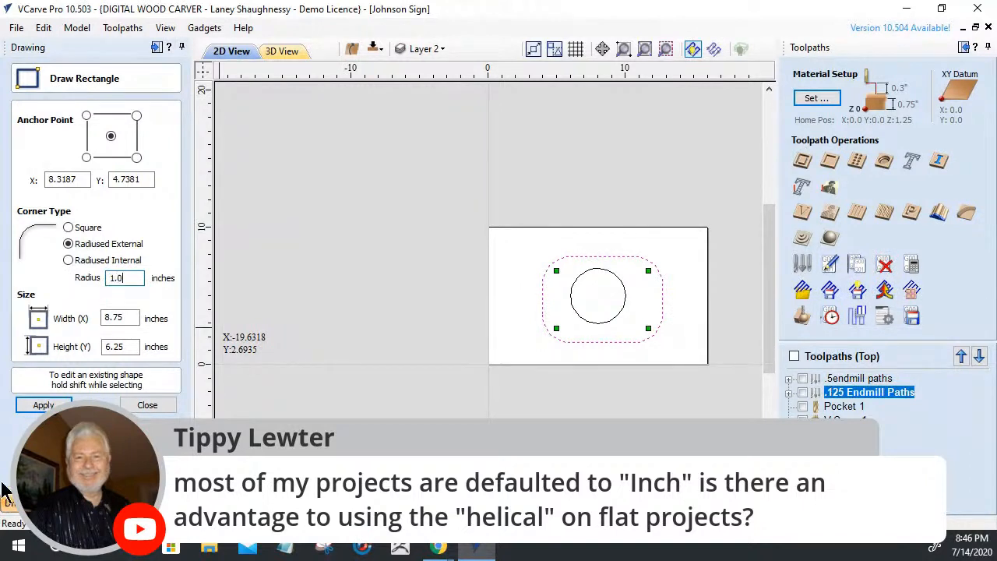
pyautogui.click(33, 406)
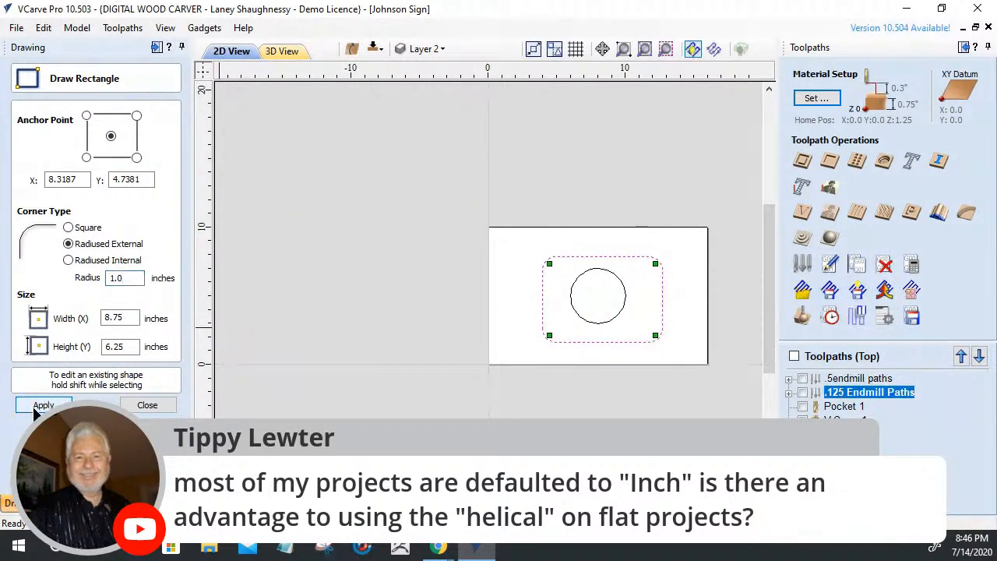
pyautogui.click(150, 406)
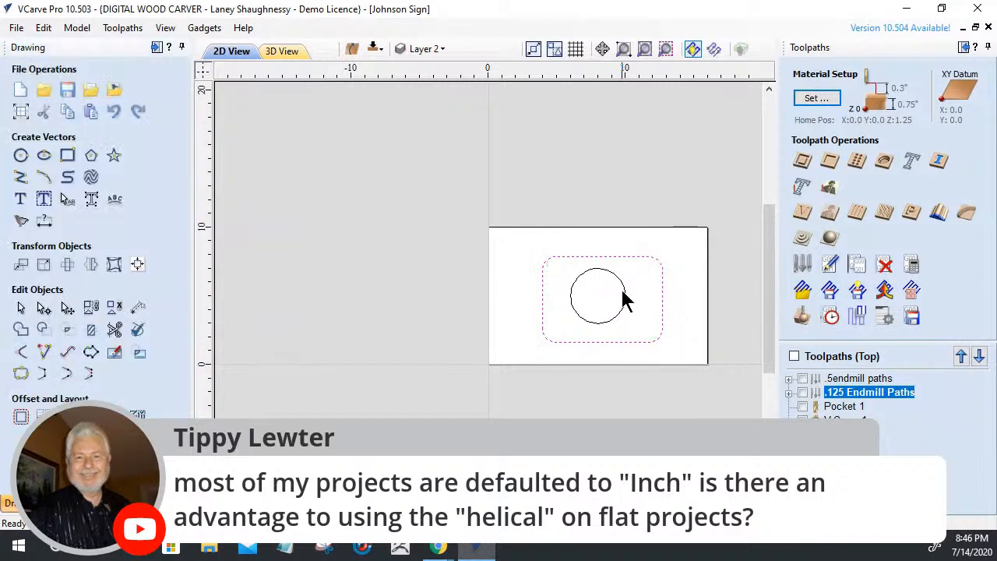
# Centre the rectangle and circle on the material with Align to Material centre, then select both
pyautogui.keyDown('shift'); pyautogui.click(606, 321); pyautogui.keyUp('shift')
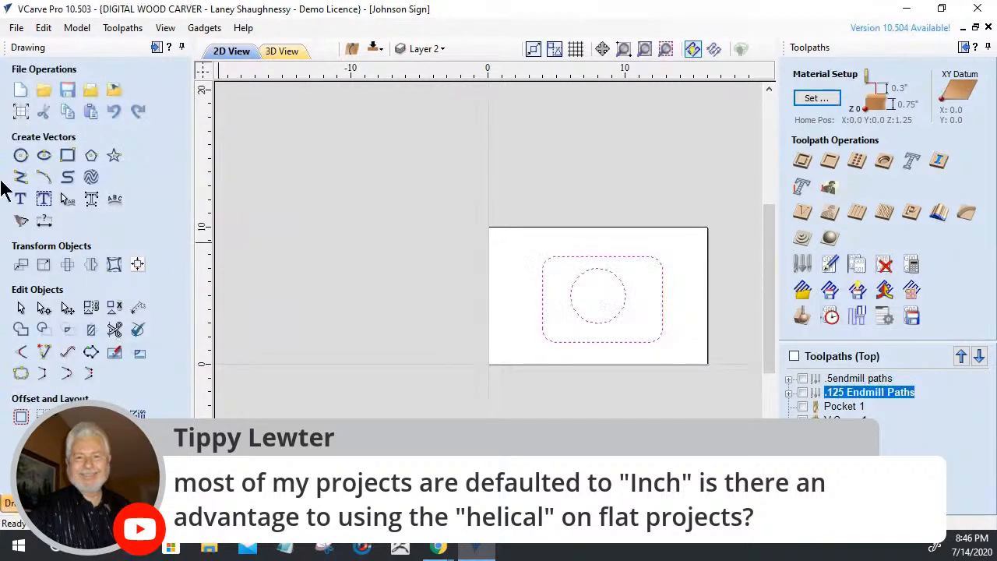
pyautogui.click(121, 263)
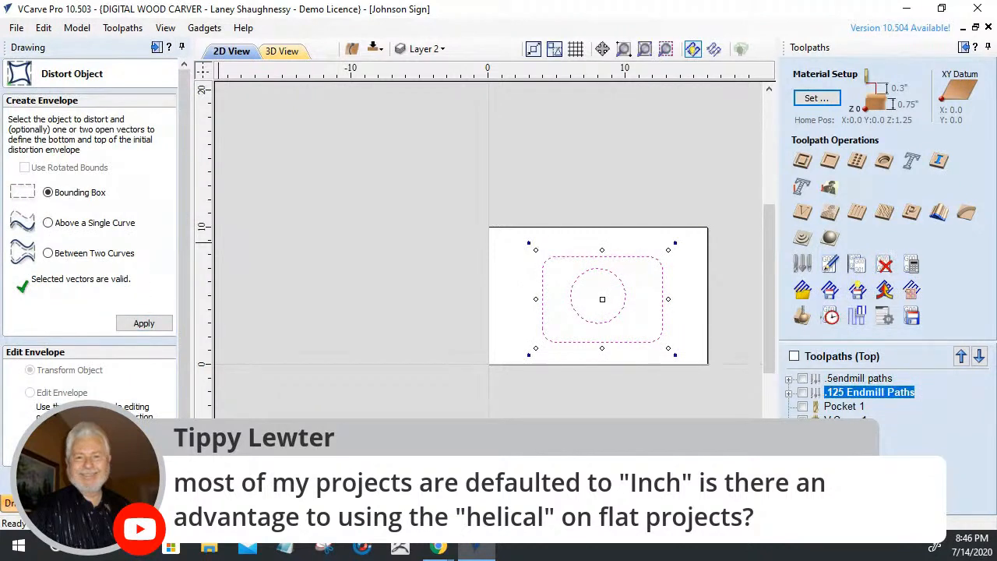
pyautogui.press('Escape')
pyautogui.click(137, 267)
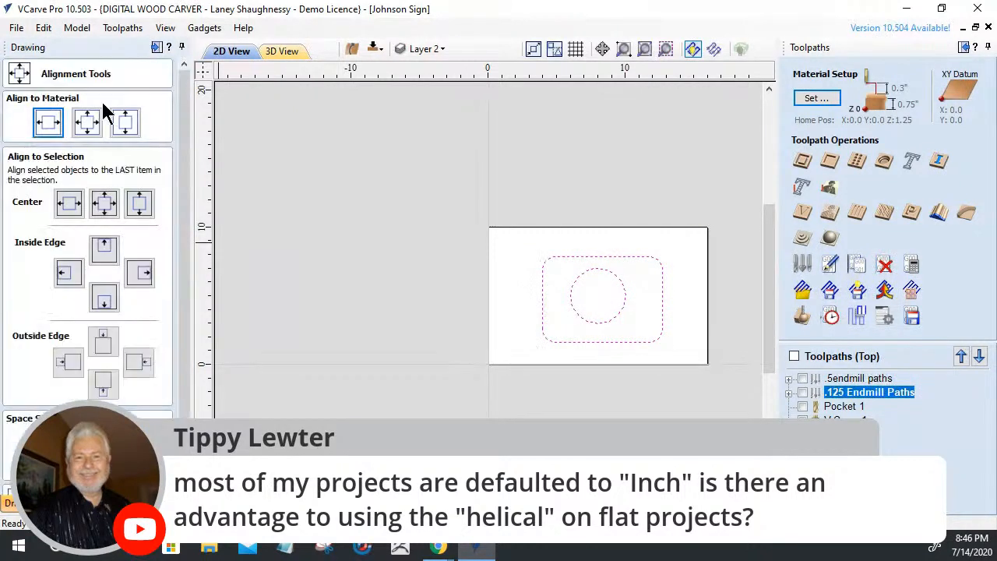
pyautogui.click(86, 124)
pyautogui.click(504, 409)
pyautogui.click(583, 319)
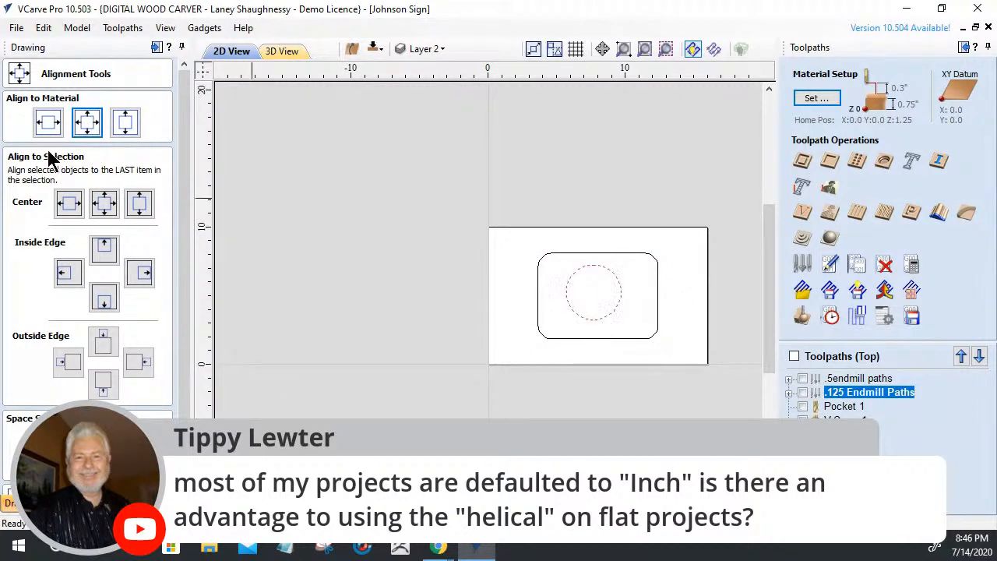
pyautogui.click(87, 124)
pyautogui.click(422, 363)
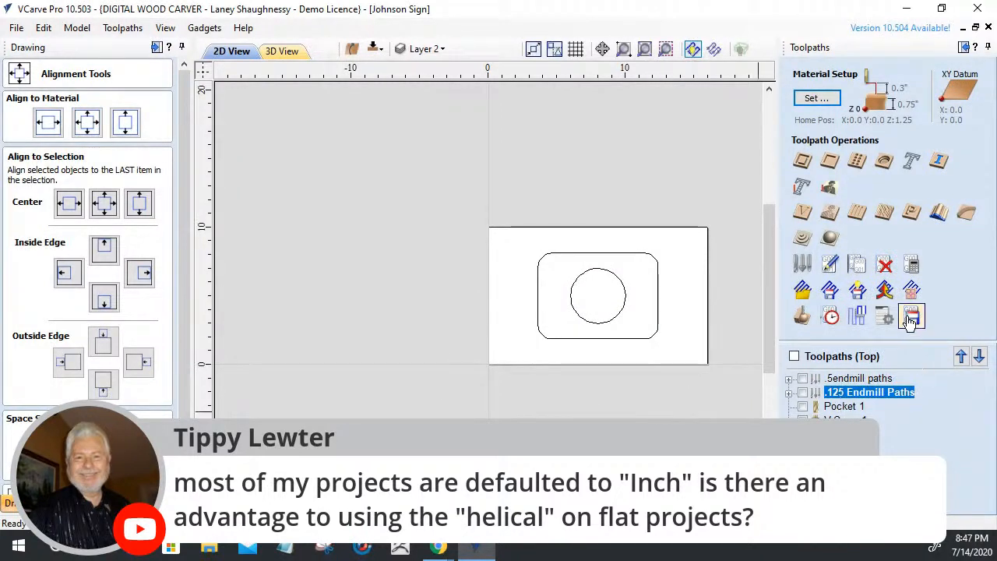
pyautogui.moveTo(656, 356)
pyautogui.mouseDown()
pyautogui.moveTo(537, 223)
pyautogui.moveTo(526, 226)
pyautogui.mouseUp()
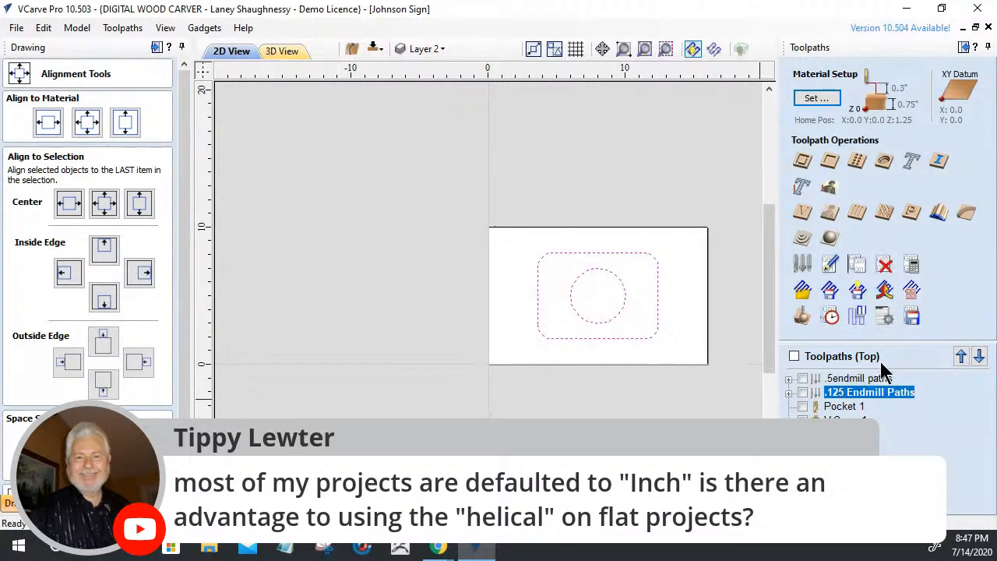
# Set the Save Toolpath post processor to Digital Wood Carver (inch)(*.tap)
pyautogui.click(910, 326)
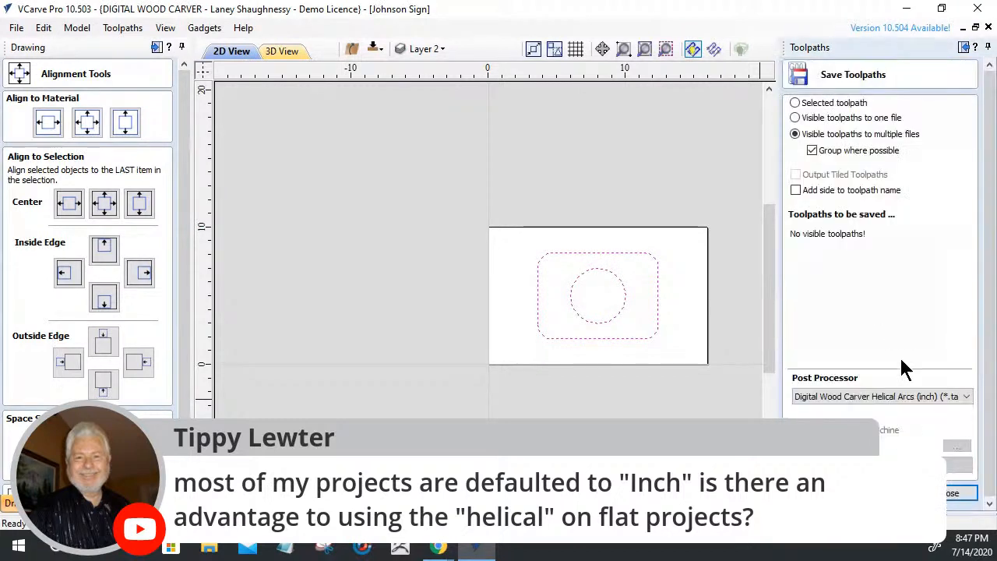
pyautogui.click(907, 396)
pyautogui.click(836, 406)
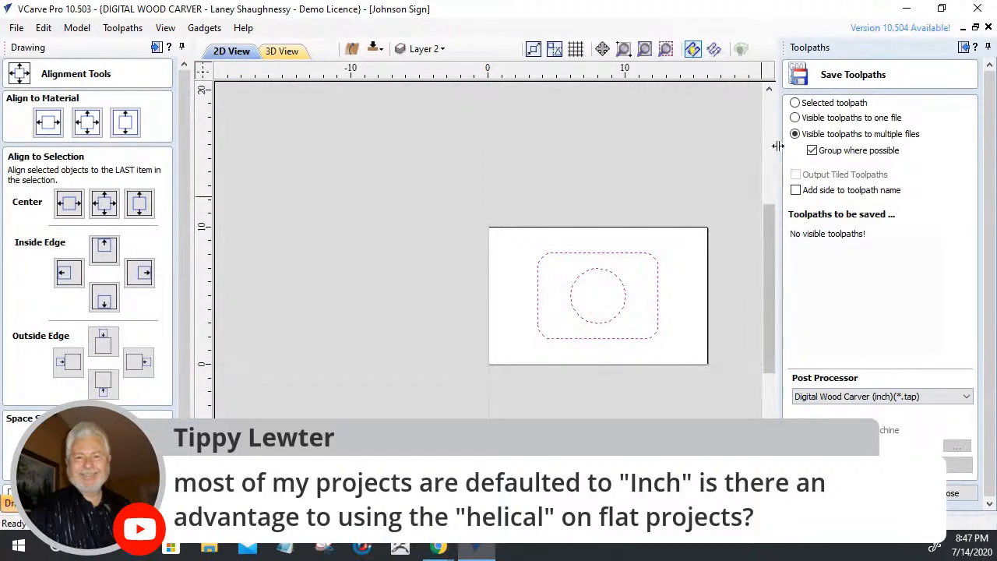
pyautogui.click(952, 493)
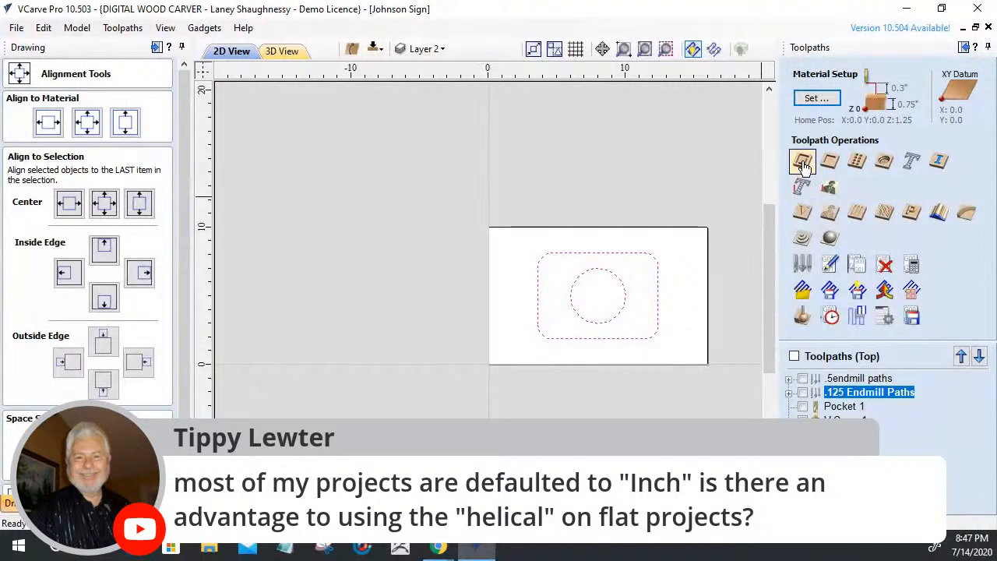
# Create an outside profile toolpath, cut depth .5, using the 0.25-inch end mill, previewed in maple
pyautogui.click(801, 161)
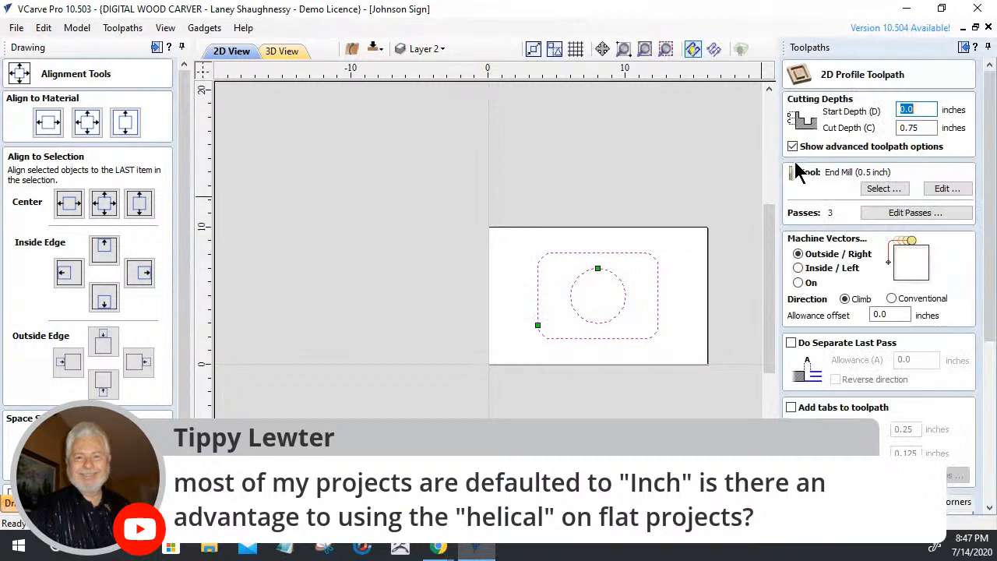
pyautogui.press('Tab')
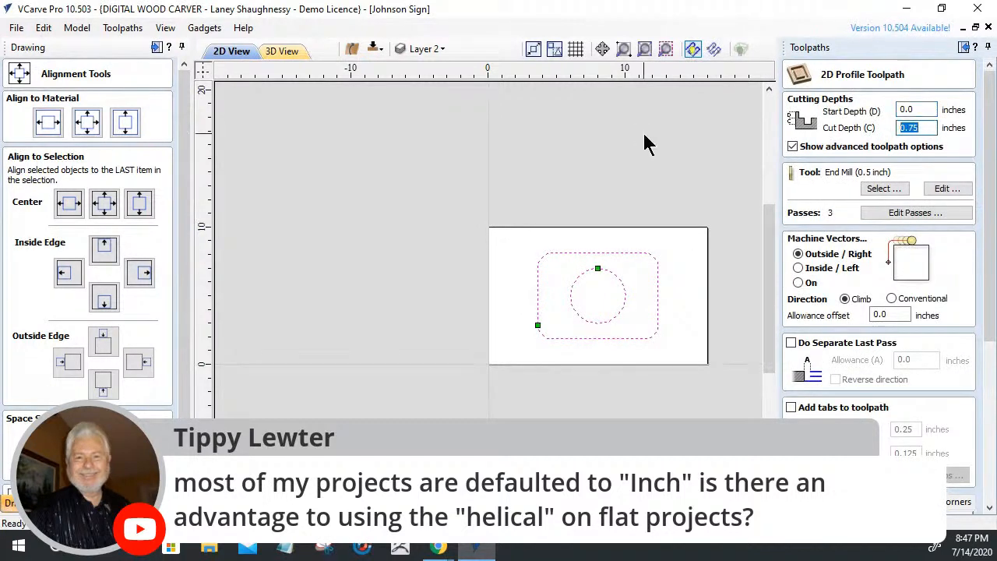
pyautogui.write('.5')
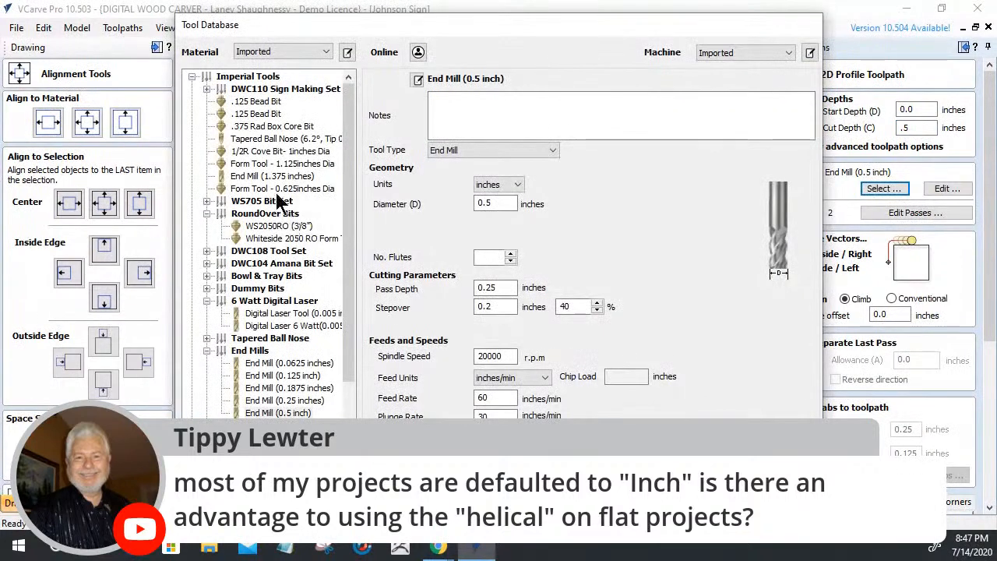
pyautogui.click(266, 400)
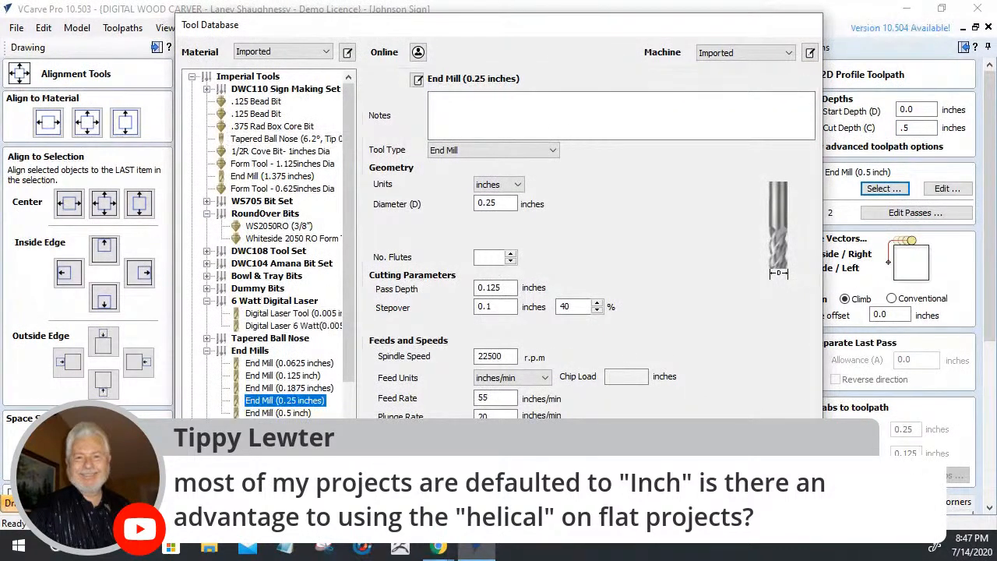
pyautogui.click(708, 518)
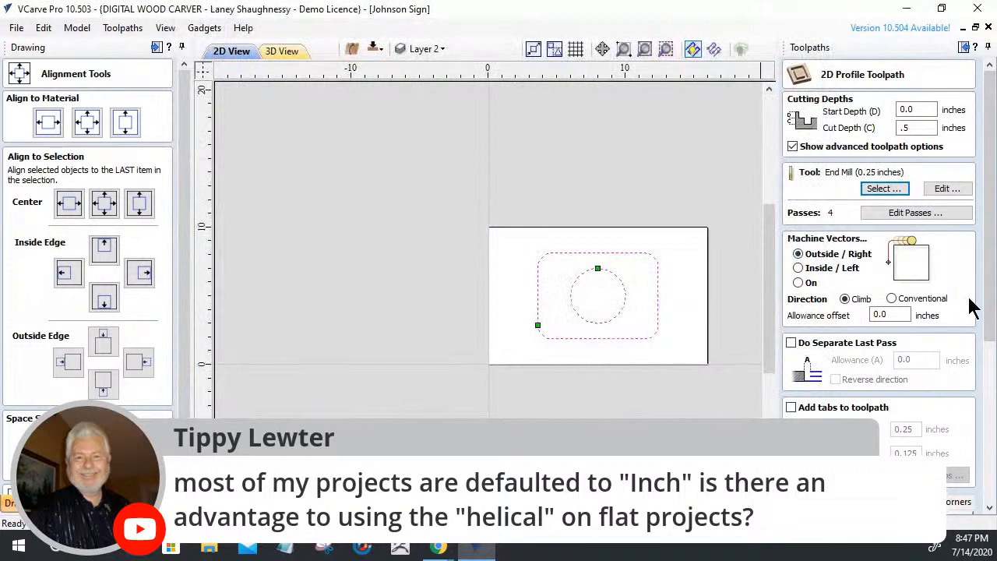
pyautogui.moveTo(993, 317); pyautogui.dragTo(993, 478)
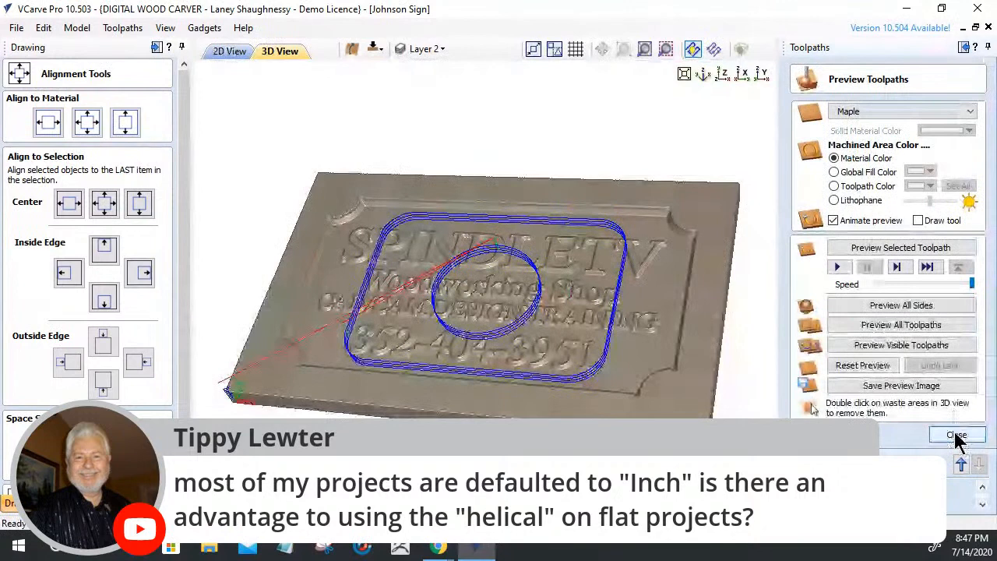
# Save the Profile 2 toolpath with the plain Digital Wood Carver (inch) post processor
pyautogui.click(957, 436)
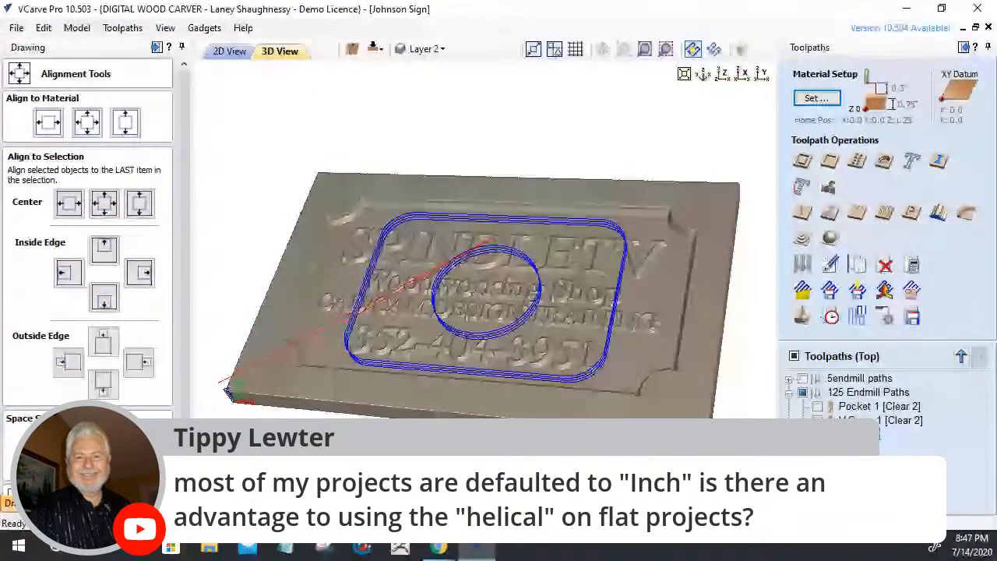
pyautogui.click(913, 317)
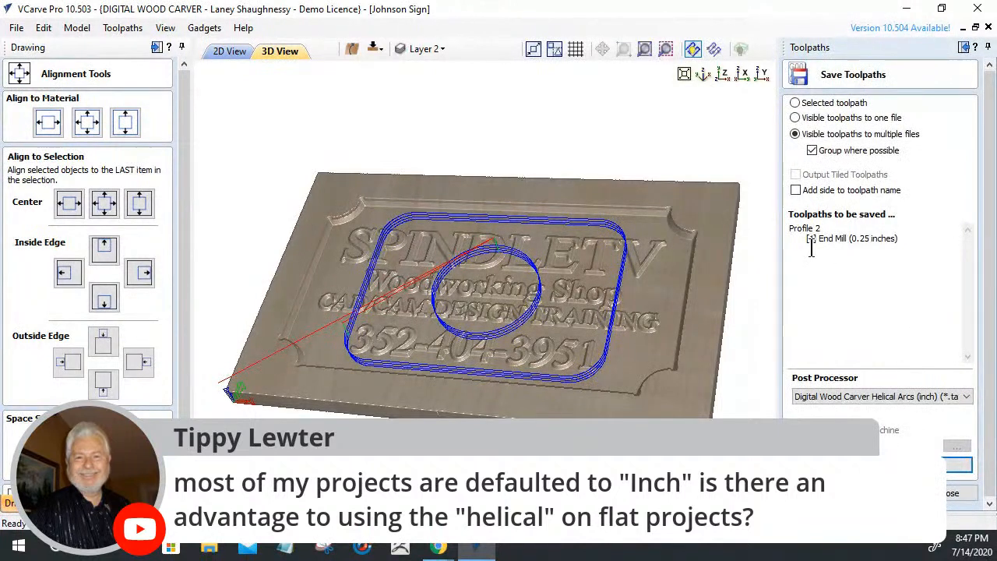
pyautogui.click(841, 397)
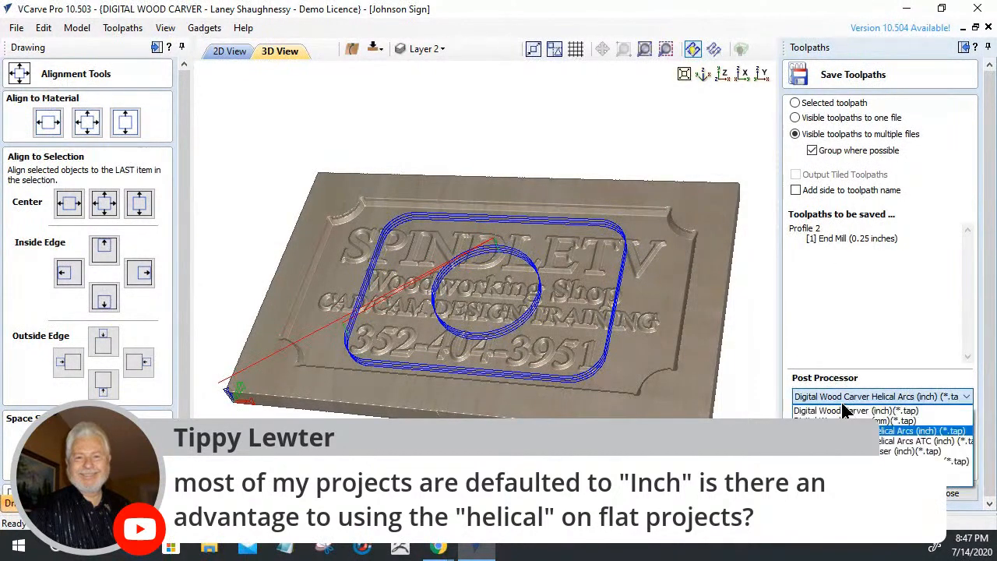
pyautogui.click(841, 411)
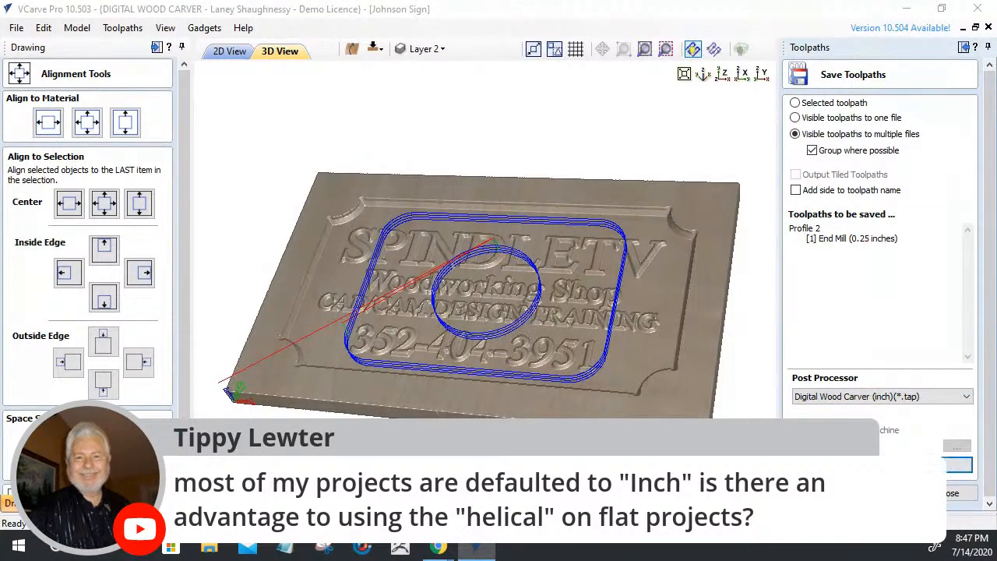
pyautogui.click(880, 464)
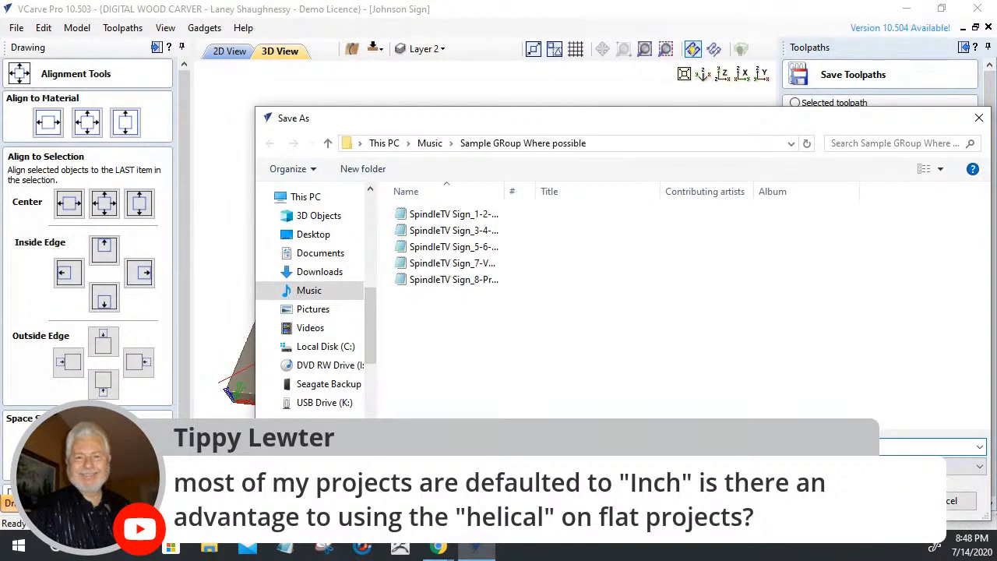
pyautogui.click(938, 500)
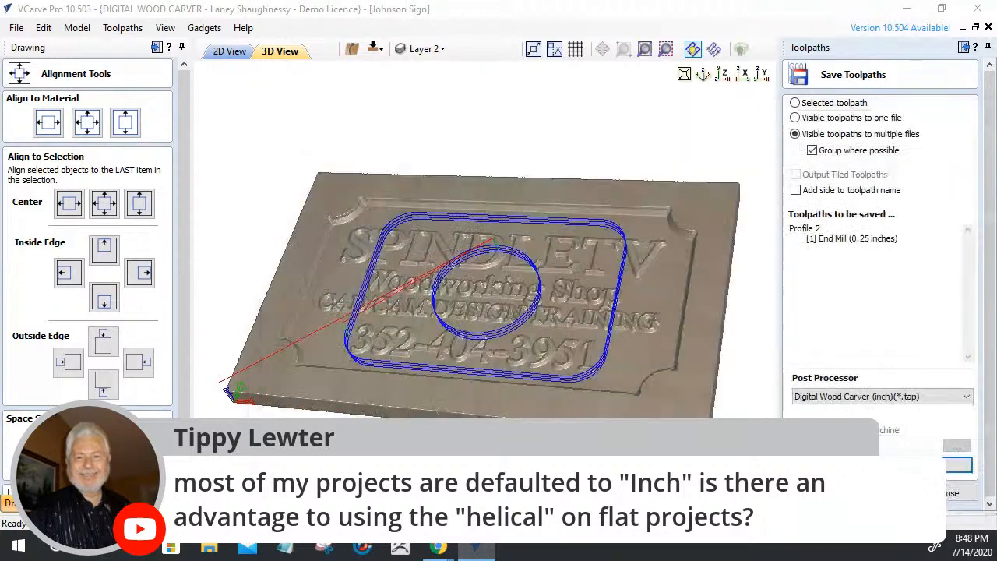
# Save the toolpath again using the Digital Wood Carver Helical Arcs (inch) post processor
pyautogui.click(877, 397)
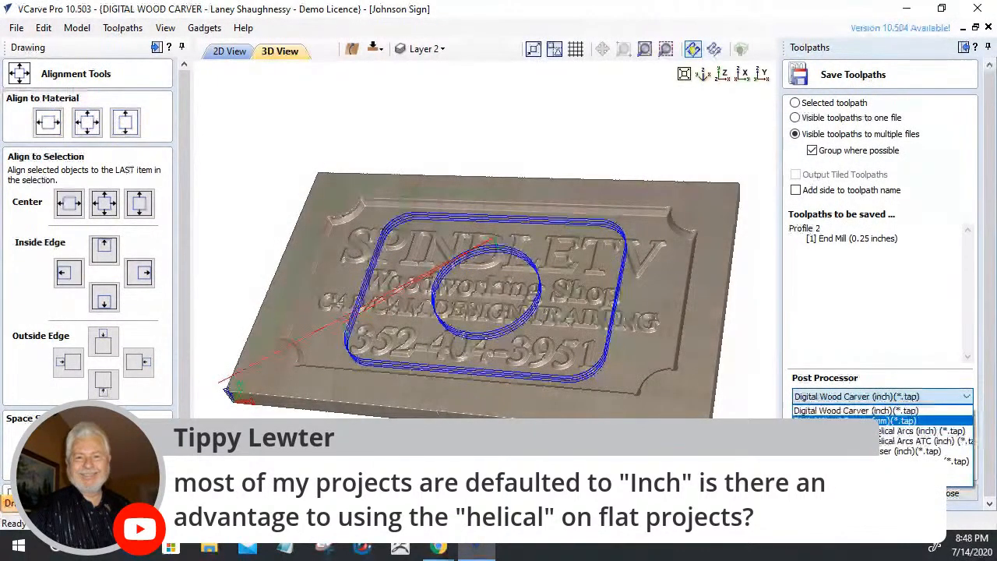
pyautogui.click(919, 430)
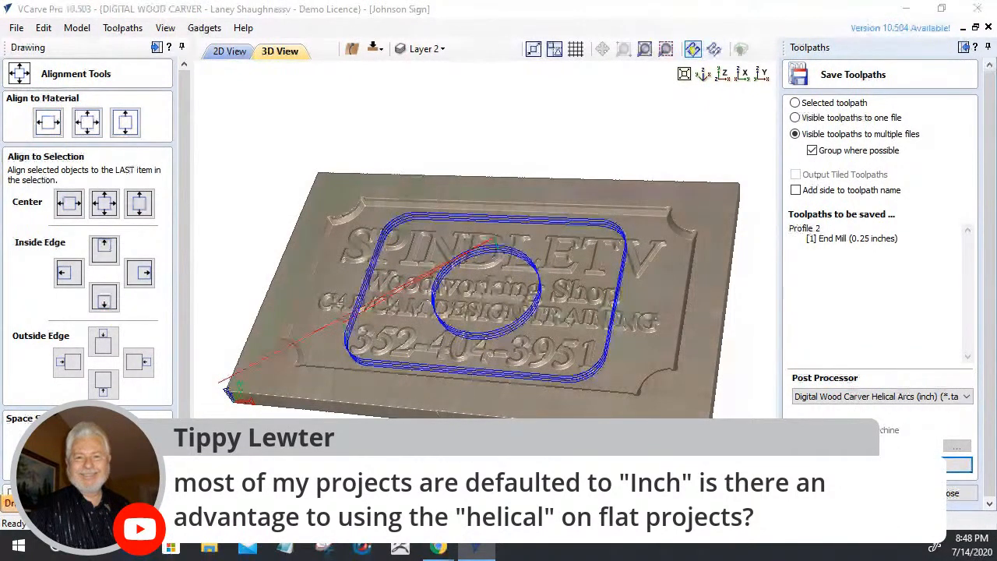
pyautogui.click(881, 464)
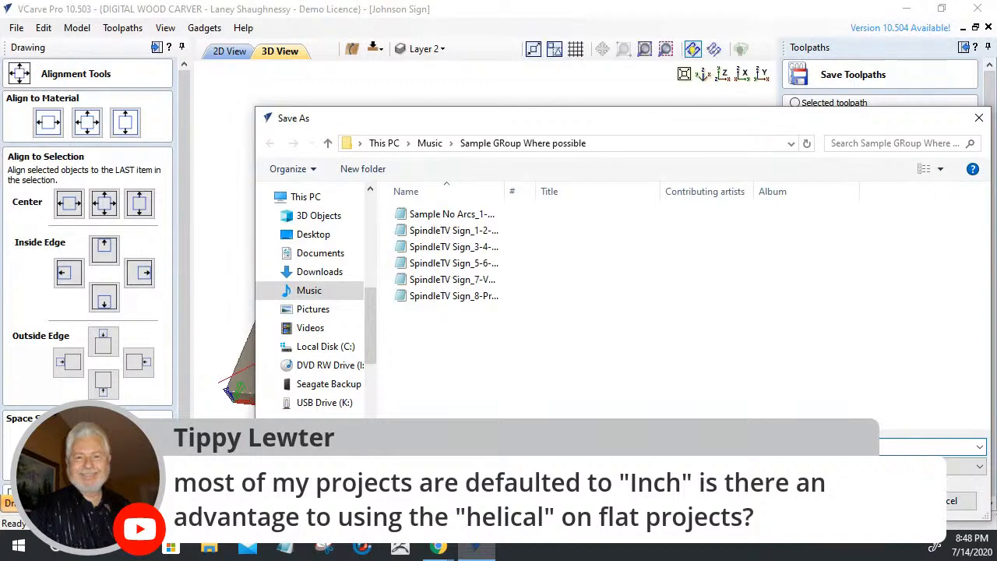
pyautogui.press('Escape')
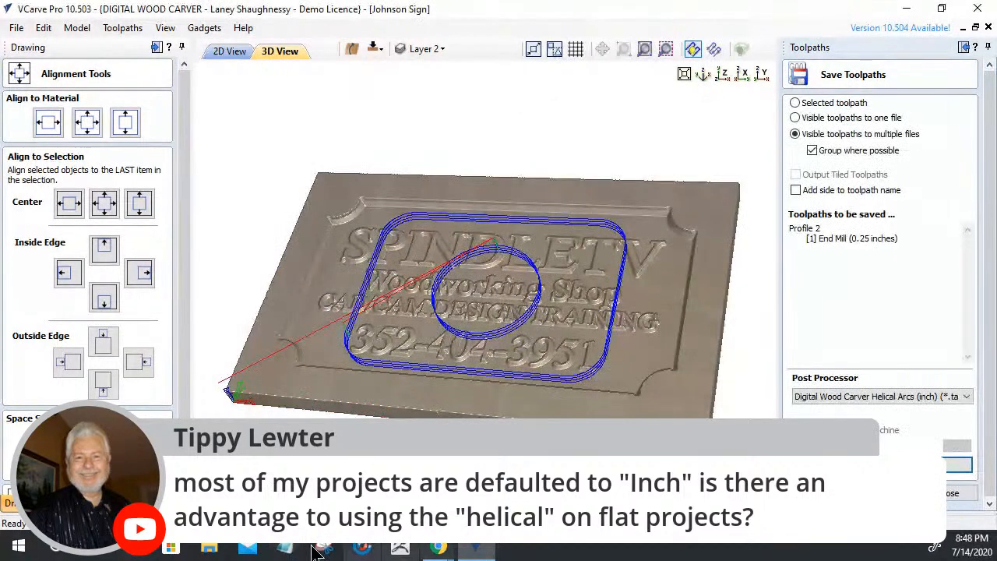
# Open File Explorer's Quick access, try opening Sample No Arcs from recent files, and close the empty Notepad
pyautogui.click(201, 545)
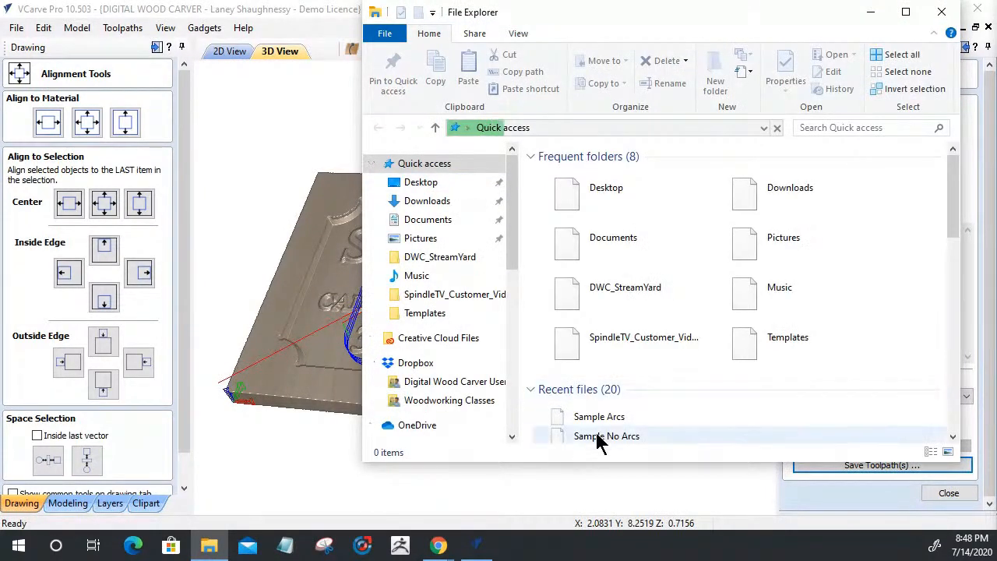
pyautogui.click(600, 440)
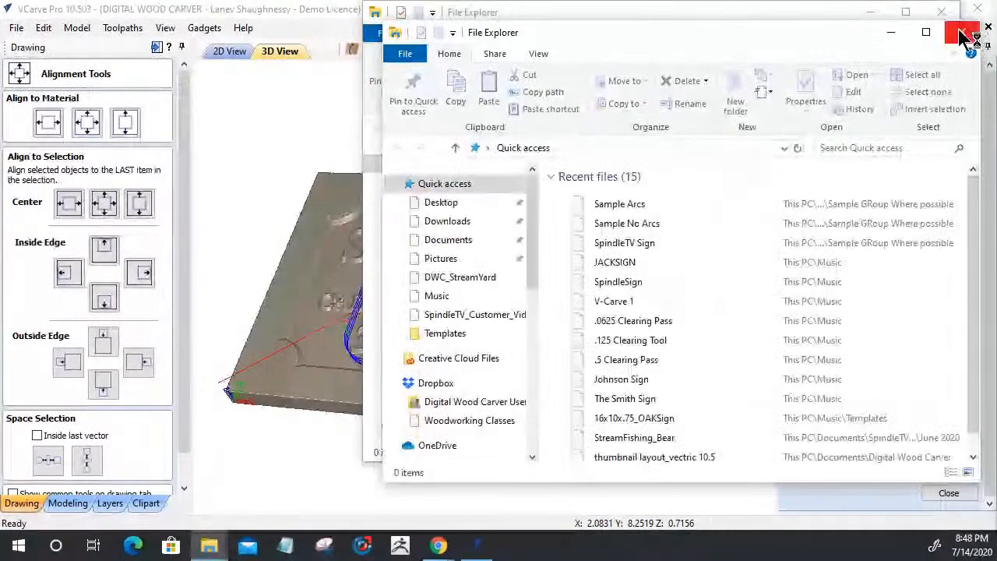
pyautogui.click(964, 34)
pyautogui.doubleClick(616, 443)
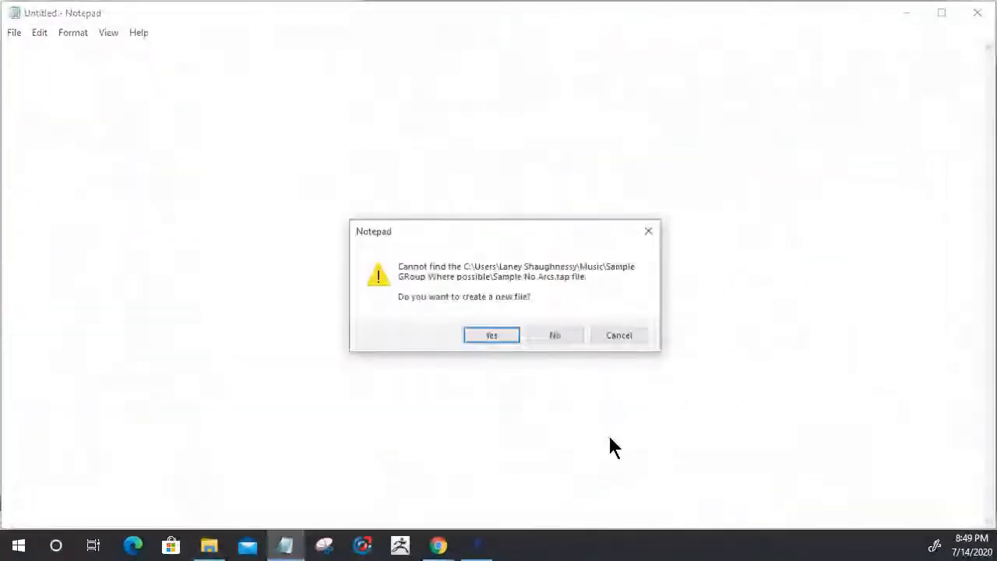
pyautogui.click(556, 337)
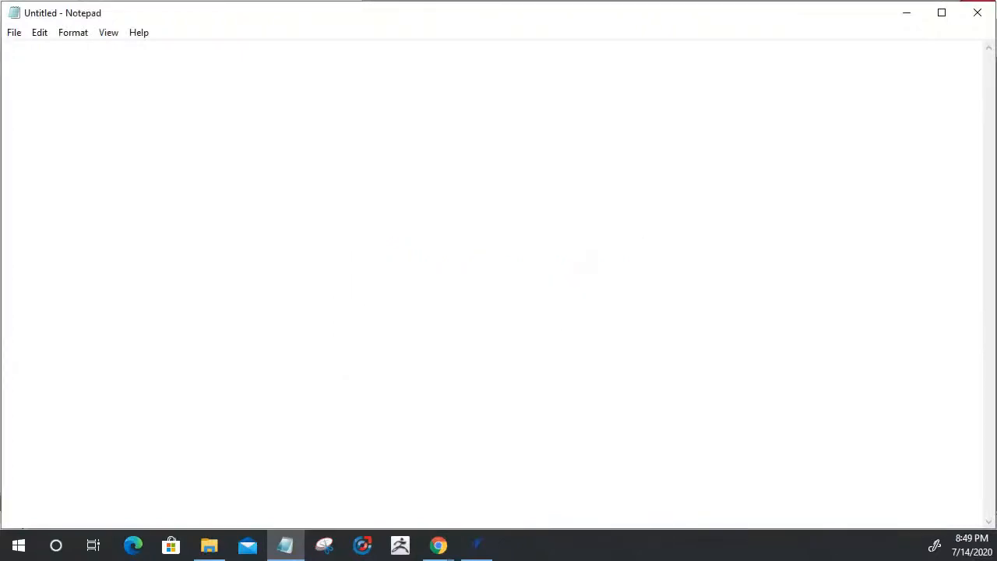
pyautogui.click(976, 13)
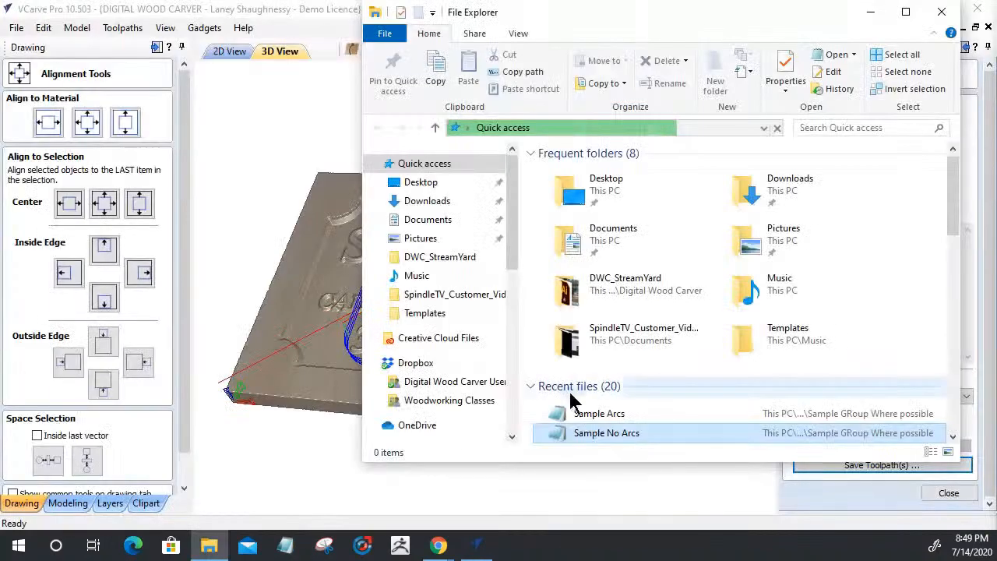
# Browse to Music > Sample GRoup Where possible and open Sample No Arcs in Notepad
pyautogui.scroll(-1, 430, 393)
pyautogui.scroll(-2, 431, 394)
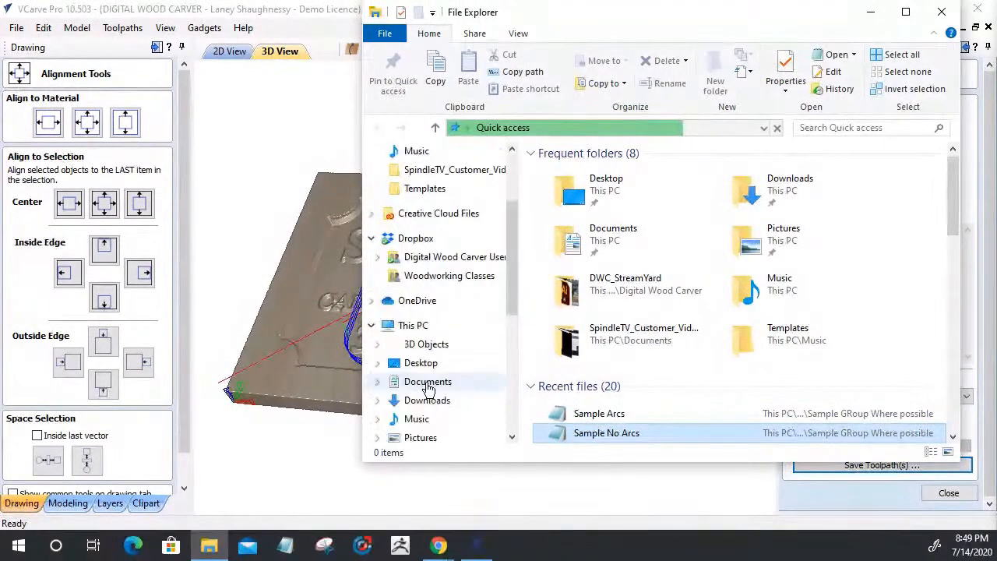
pyautogui.click(411, 418)
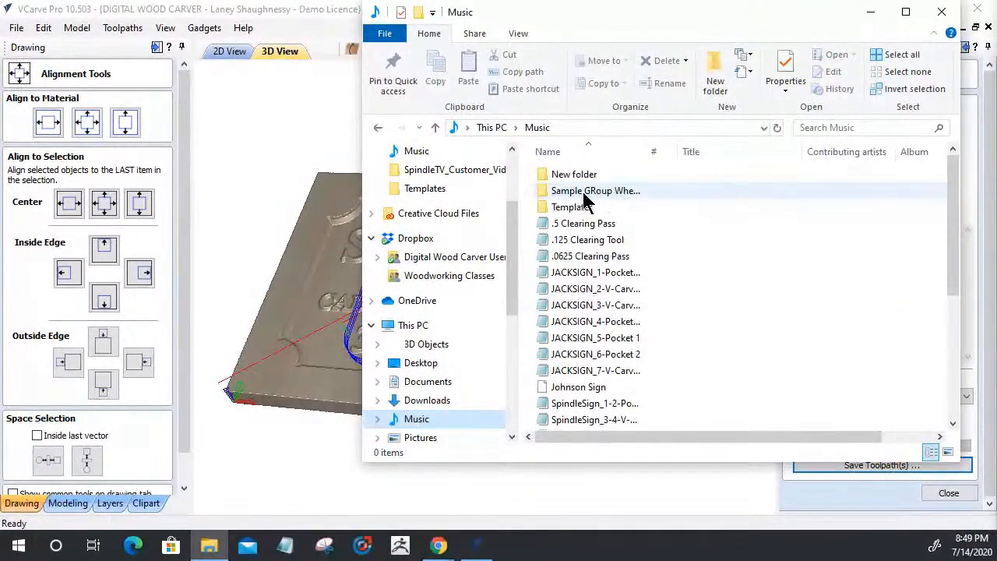
pyautogui.click(580, 196)
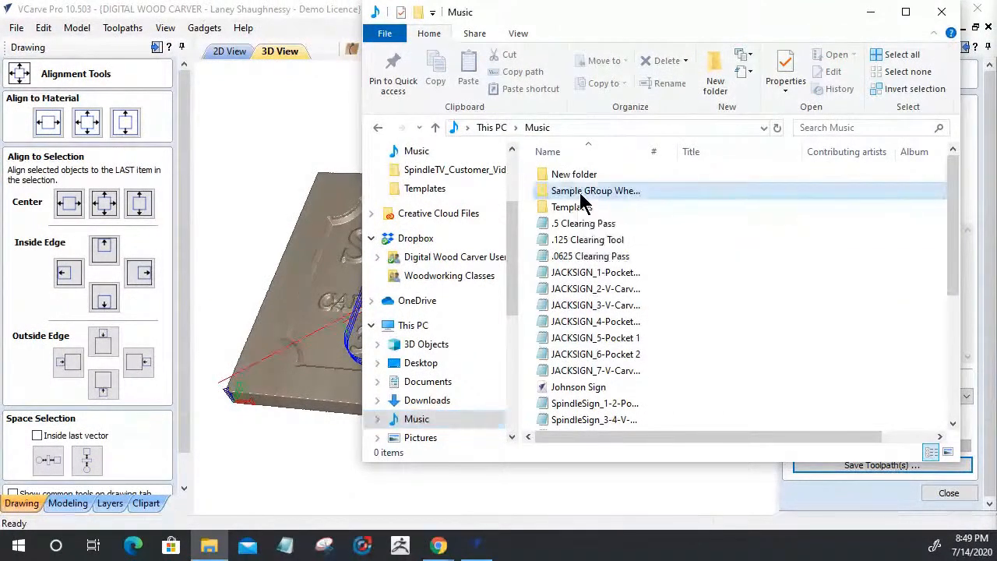
pyautogui.doubleClick(580, 195)
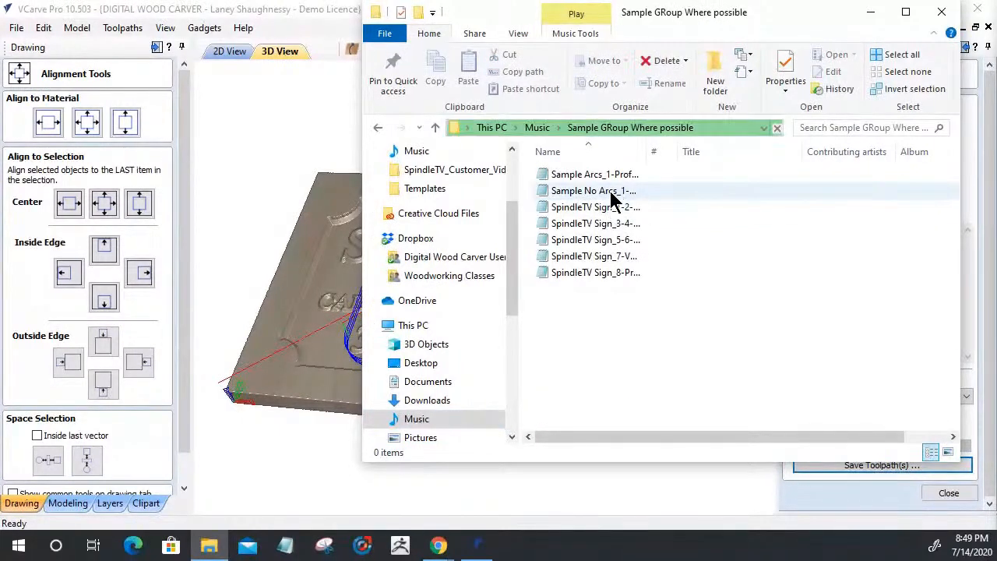
pyautogui.click(610, 195)
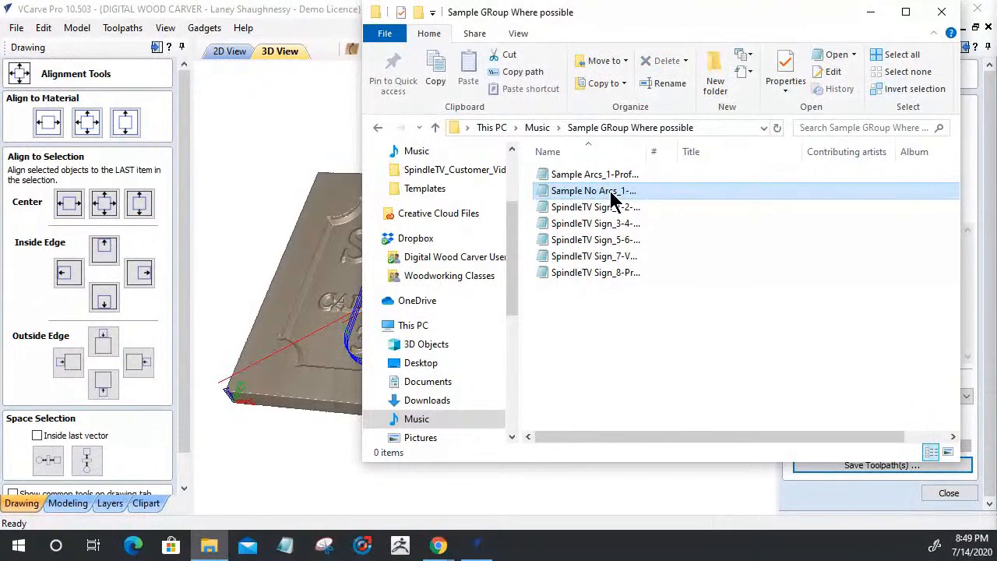
pyautogui.doubleClick(610, 195)
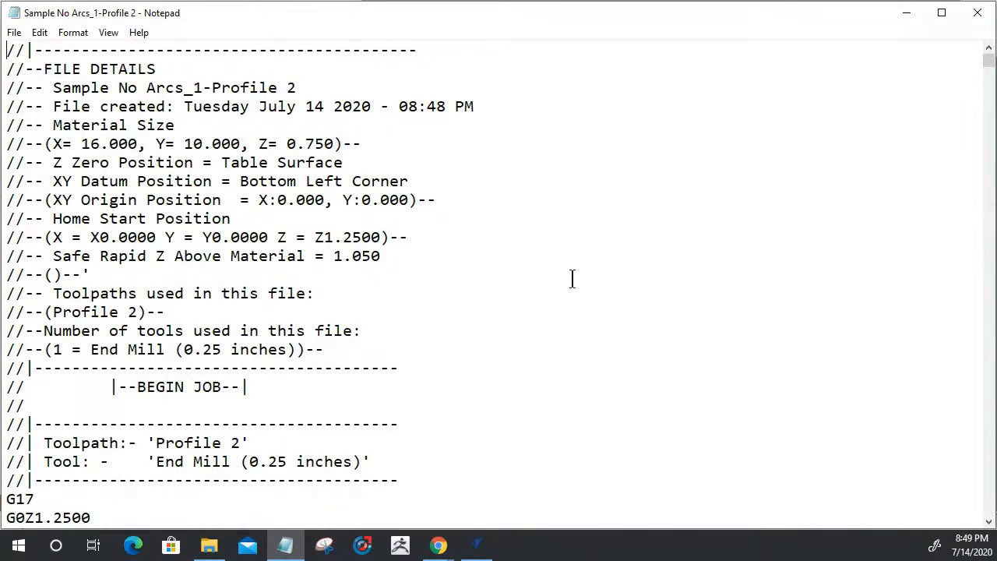
# Scroll through the Sample No Arcs straight-line G-code, remove a stray 'b' at the top, and close
pyautogui.moveTo(991, 65); pyautogui.dragTo(994, 526)
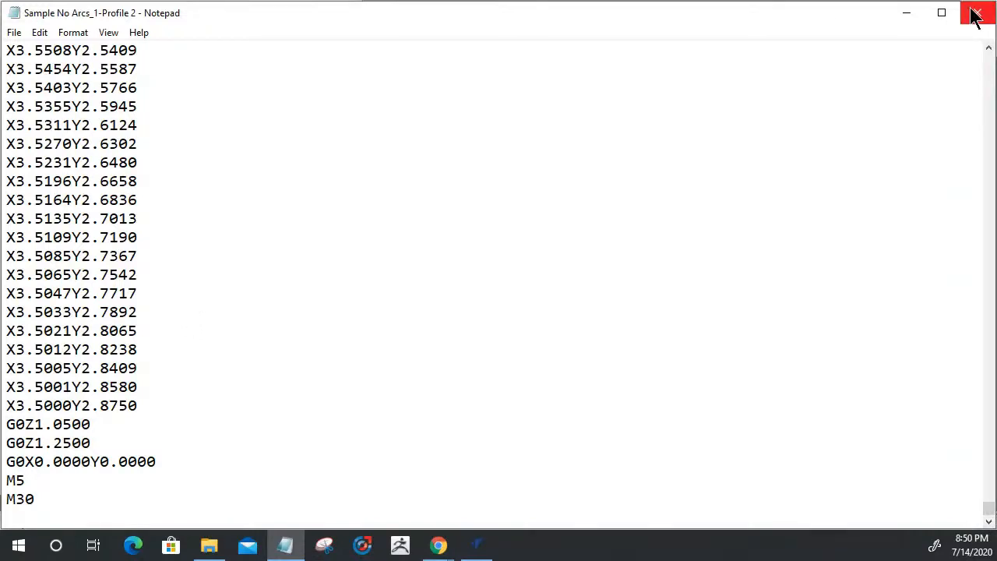
pyautogui.hotkey('ctrl', 'Home')
pyautogui.write('b')
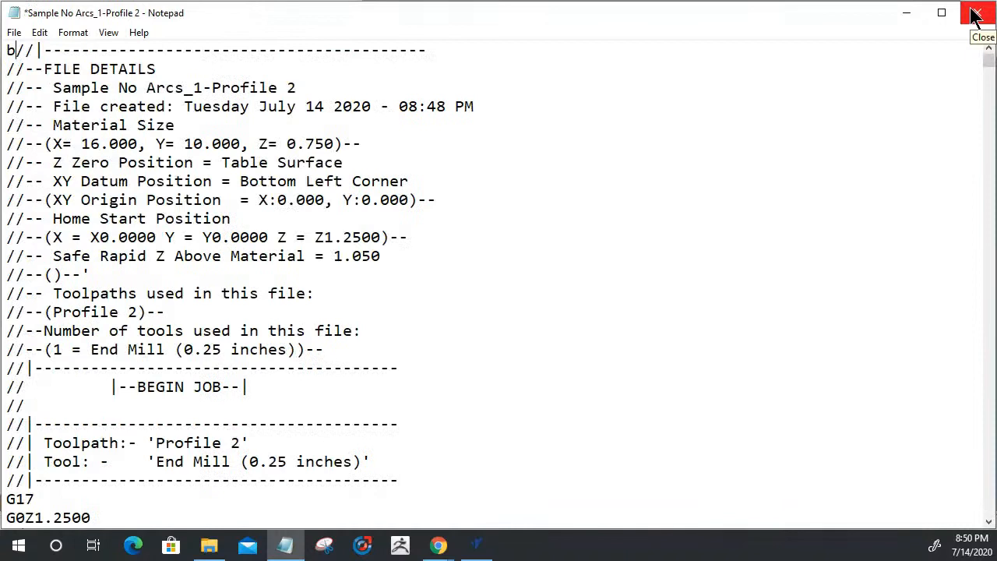
pyautogui.press('BackSpace')
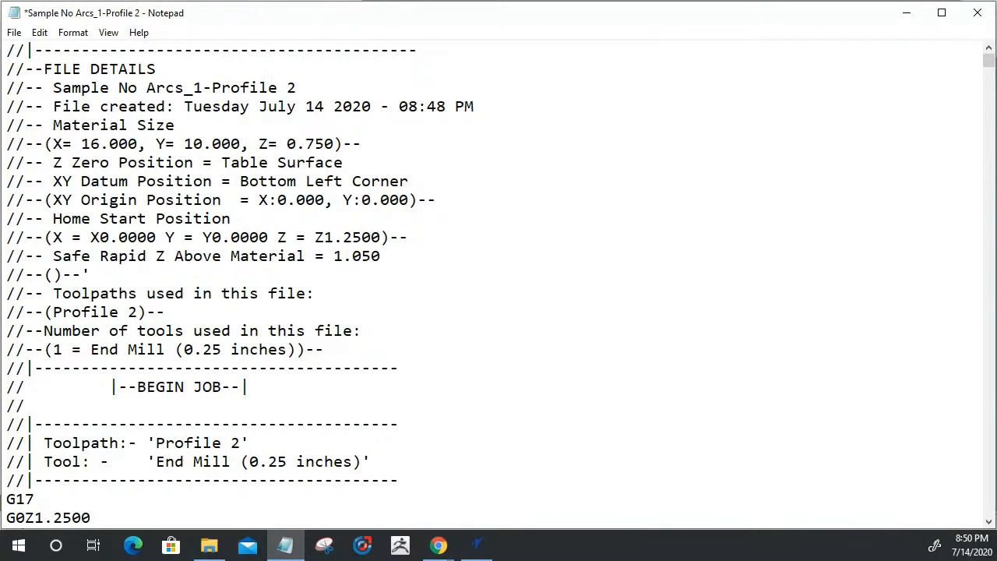
pyautogui.click(979, 21)
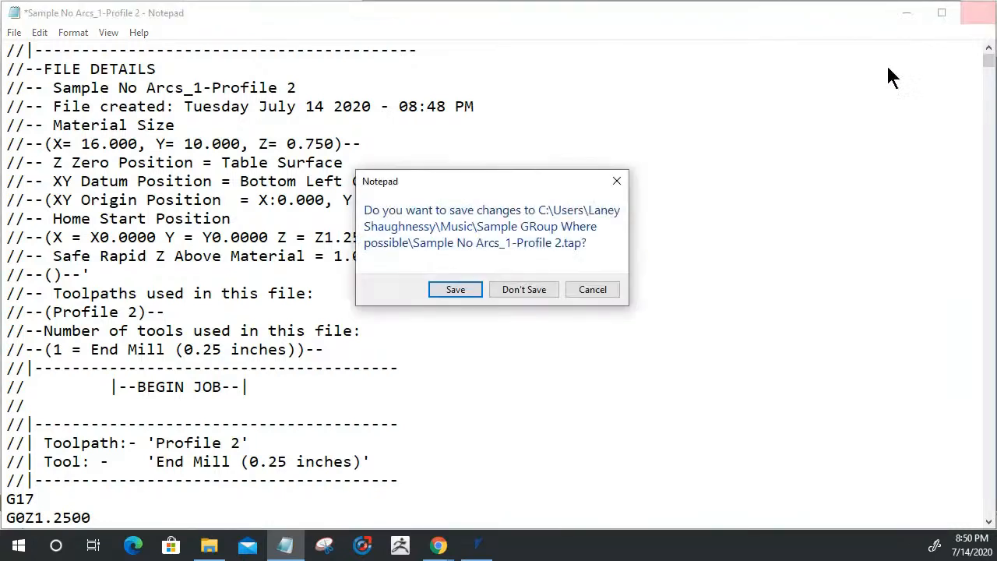
# Discard the accidental edit and open Sample Arcs_1-Profile 2 in Notepad
pyautogui.click(527, 291)
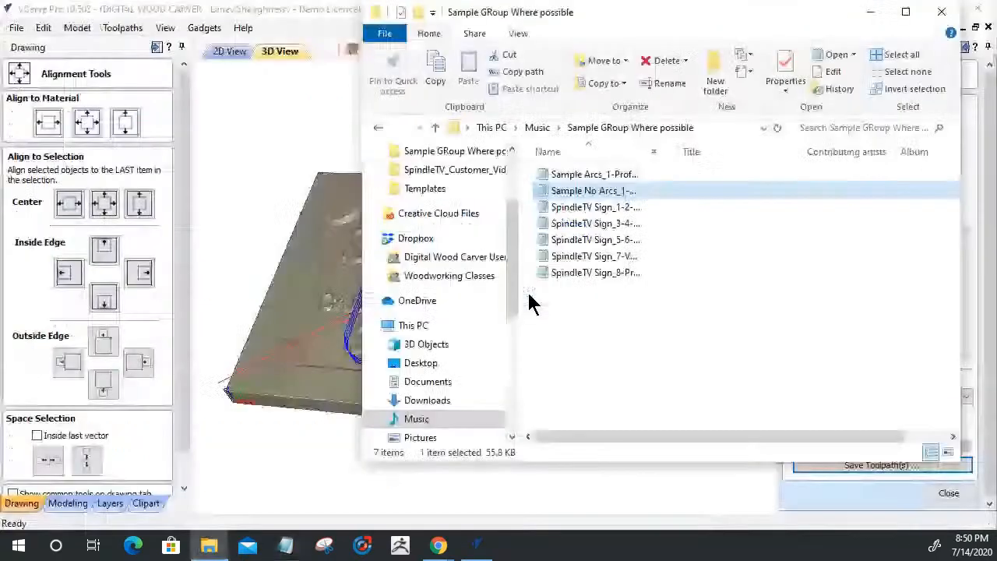
pyautogui.click(586, 175)
pyautogui.moveTo(587, 176); pyautogui.dragTo(587, 178)
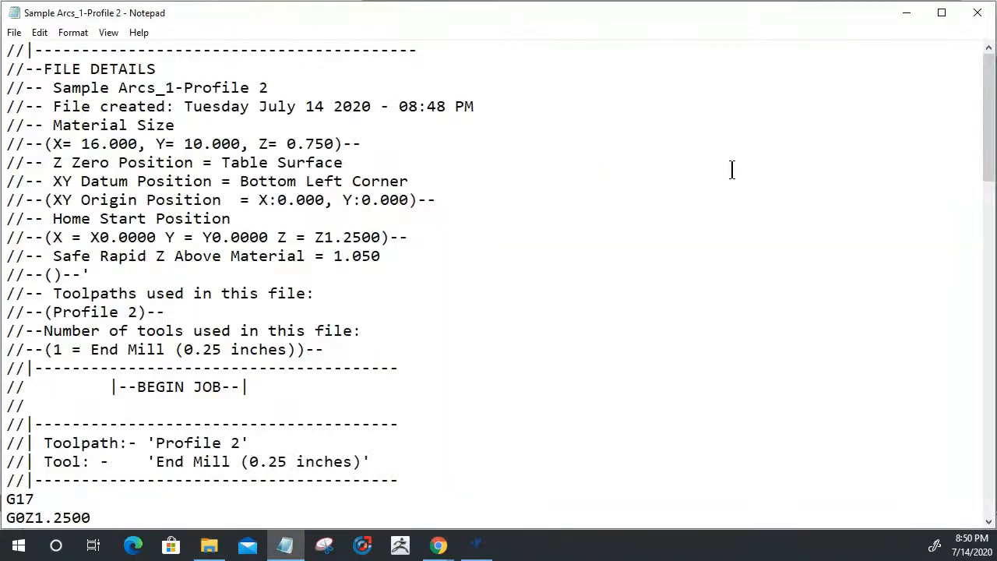
# Scroll through the Sample Arcs G-code and highlight the repeated G3 arc passes
pyautogui.moveTo(989, 93); pyautogui.dragTo(993, 164)
pyautogui.moveTo(53, 255); pyautogui.dragTo(271, 387)
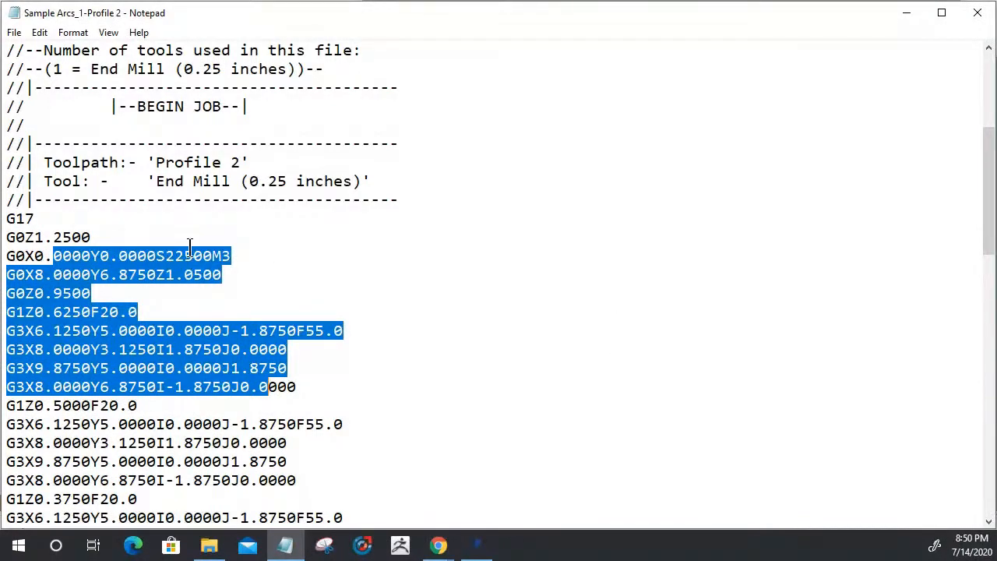
pyautogui.scroll(-2, 436, 103)
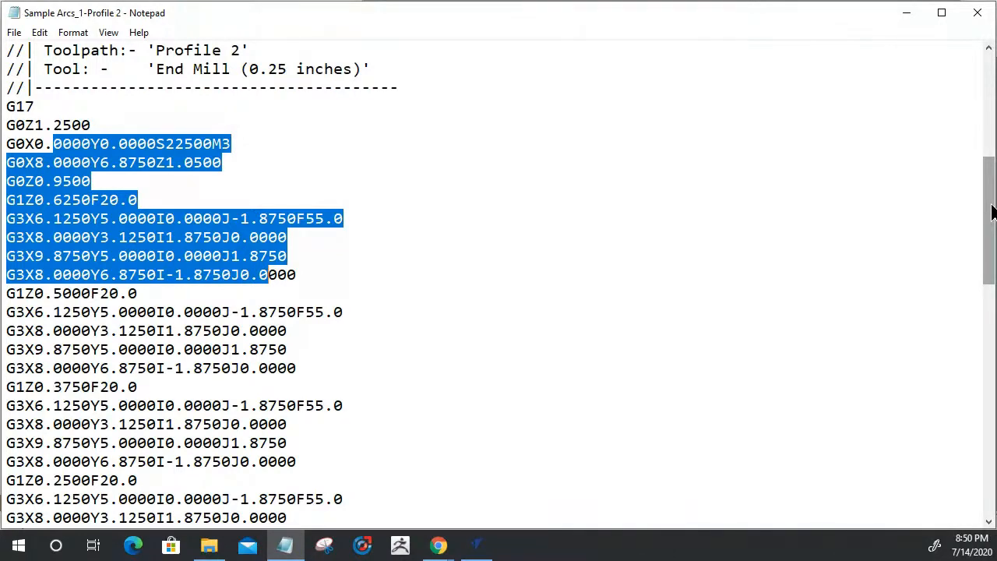
pyautogui.moveTo(991, 212); pyautogui.dragTo(966, 242)
pyautogui.moveTo(333, 330); pyautogui.dragTo(352, 425)
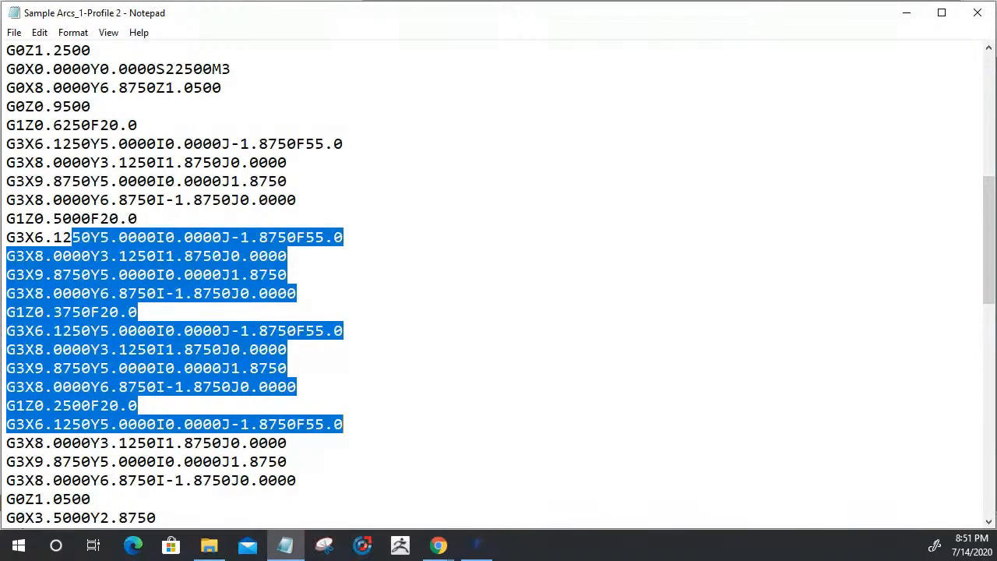
pyautogui.moveTo(988, 222); pyautogui.dragTo(983, 78)
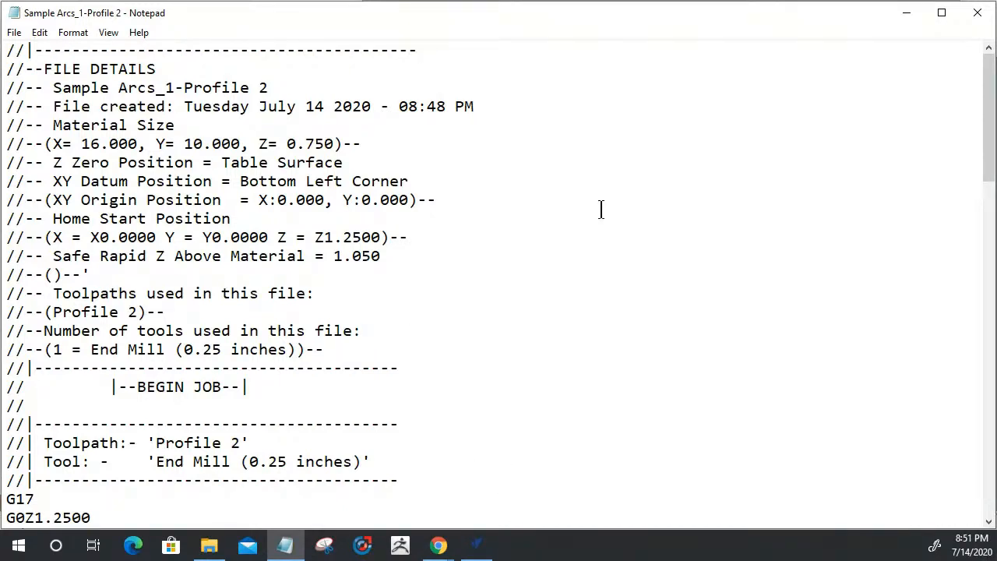
# Highlight the G1Z0.6250 and 0.5000 depth passes with their arc moves, then close Notepad
pyautogui.scroll(-8, 375, 233)
pyautogui.moveTo(24, 144); pyautogui.dragTo(56, 134)
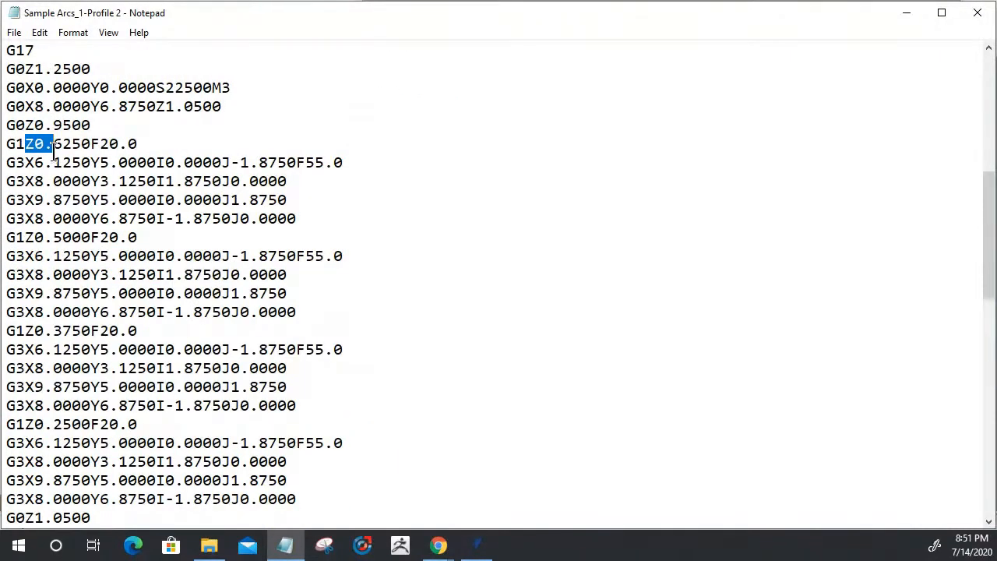
pyautogui.moveTo(7, 143); pyautogui.dragTo(190, 145)
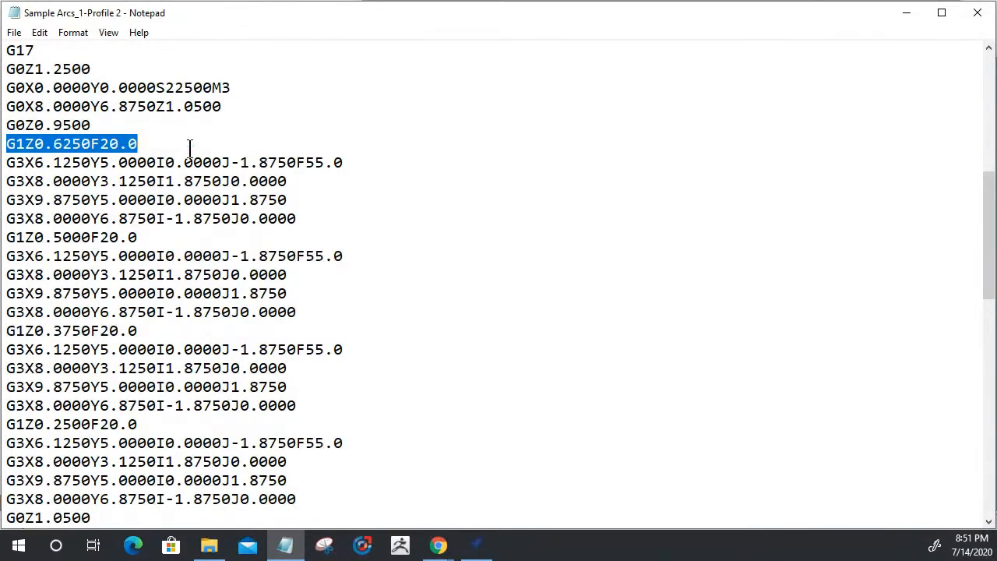
pyautogui.moveTo(7, 162); pyautogui.dragTo(345, 216)
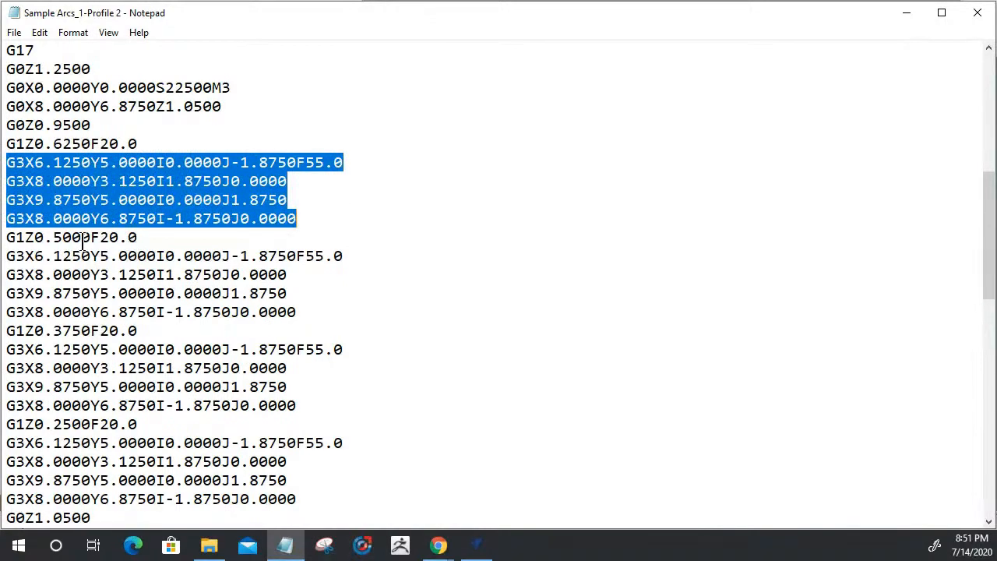
pyautogui.moveTo(34, 237); pyautogui.dragTo(138, 237)
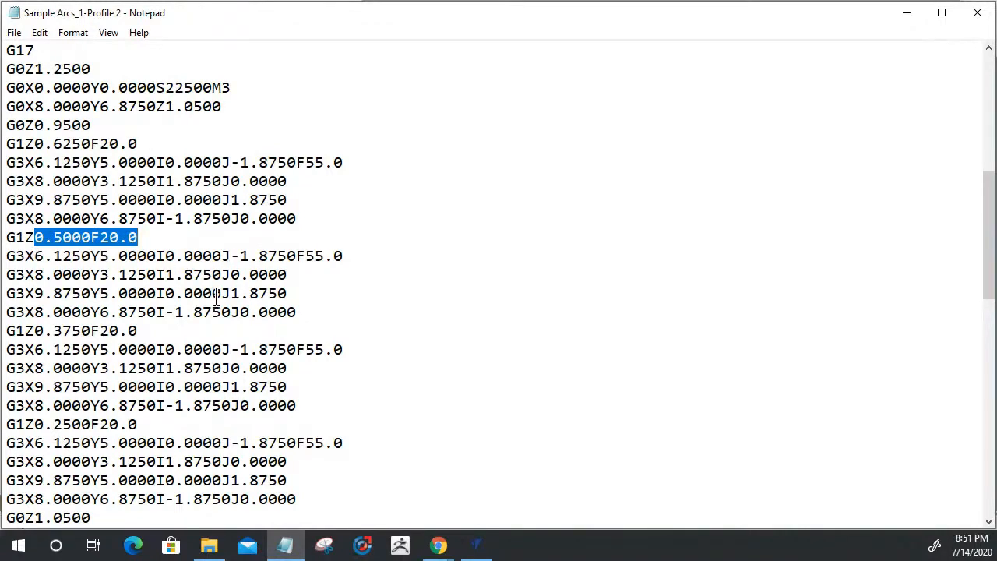
pyautogui.moveTo(287, 312); pyautogui.dragTo(147, 181)
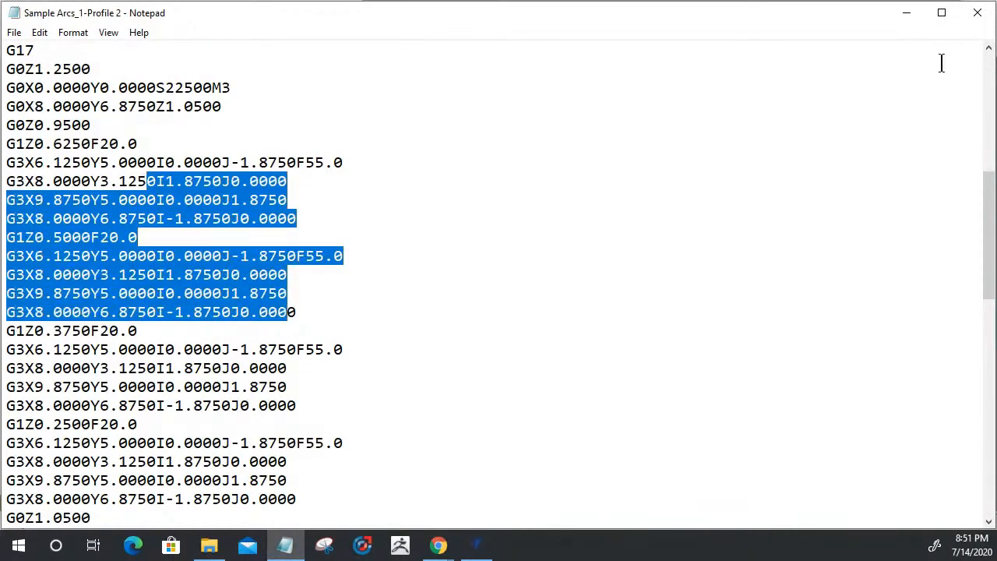
pyautogui.click(975, 14)
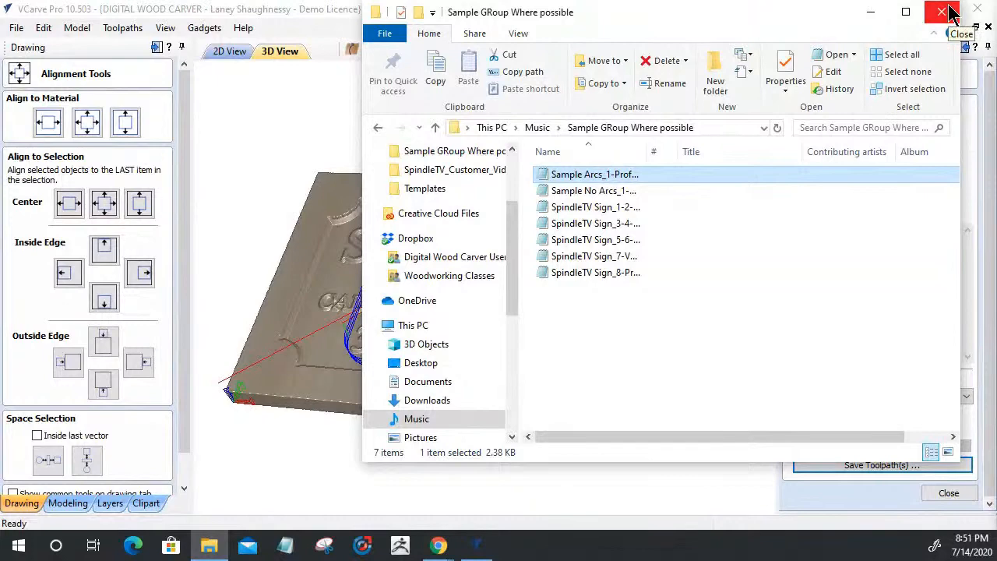
# Close the file browser and the Save Toolpaths form to return to the 2D drawing view
pyautogui.click(950, 13)
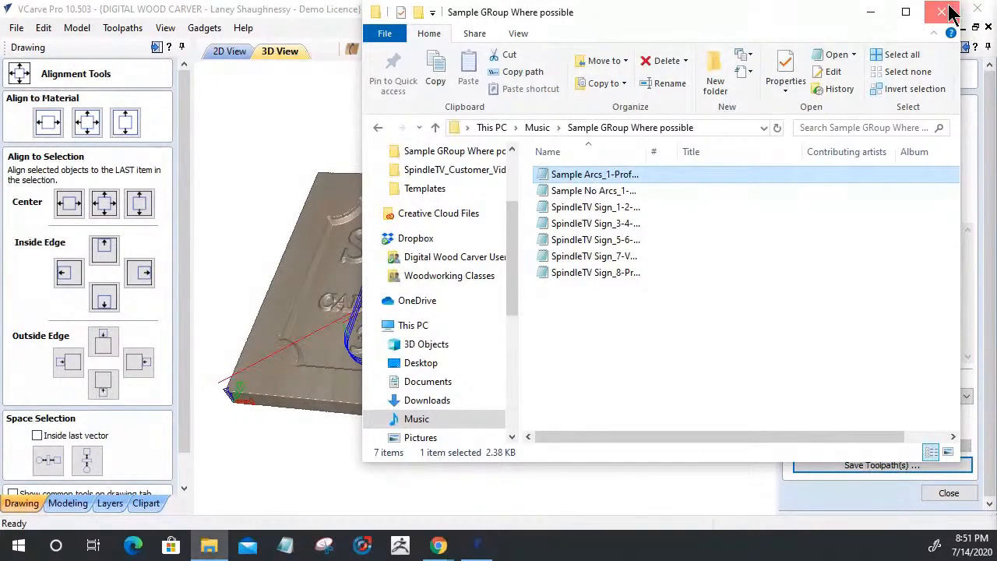
pyautogui.click(231, 50)
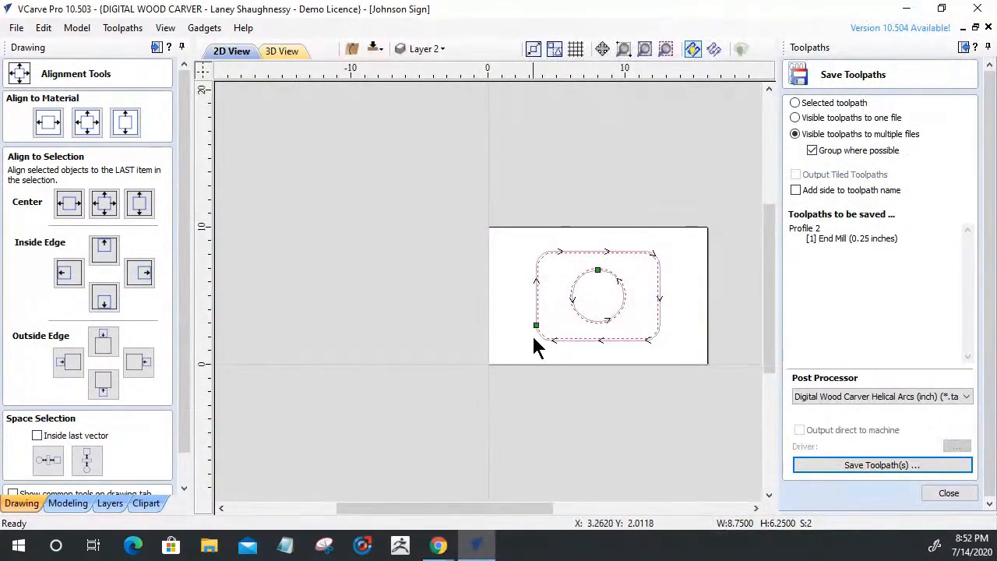
pyautogui.click(944, 492)
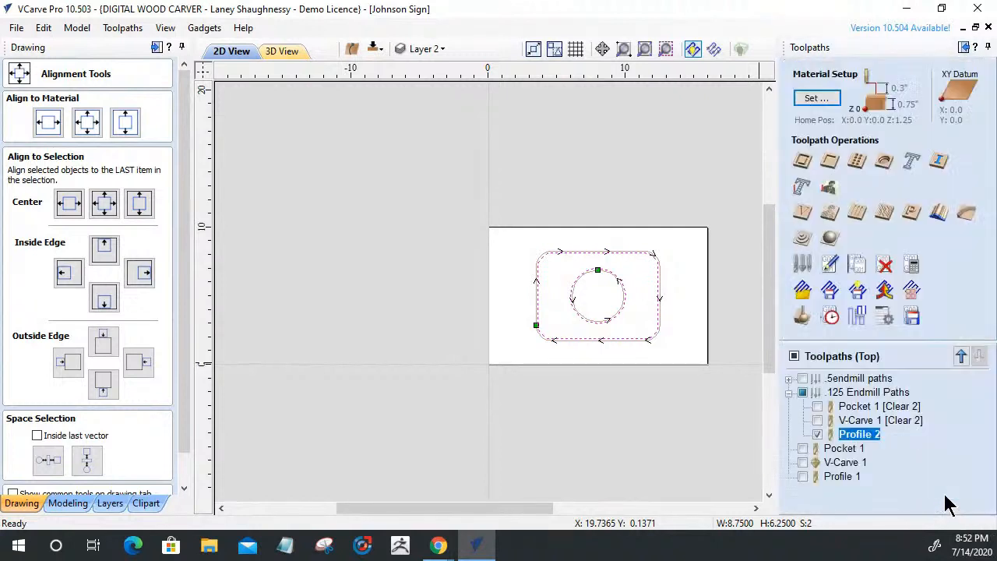
pyautogui.scroll(3, 593, 373)
pyautogui.scroll(-3, 580, 372)
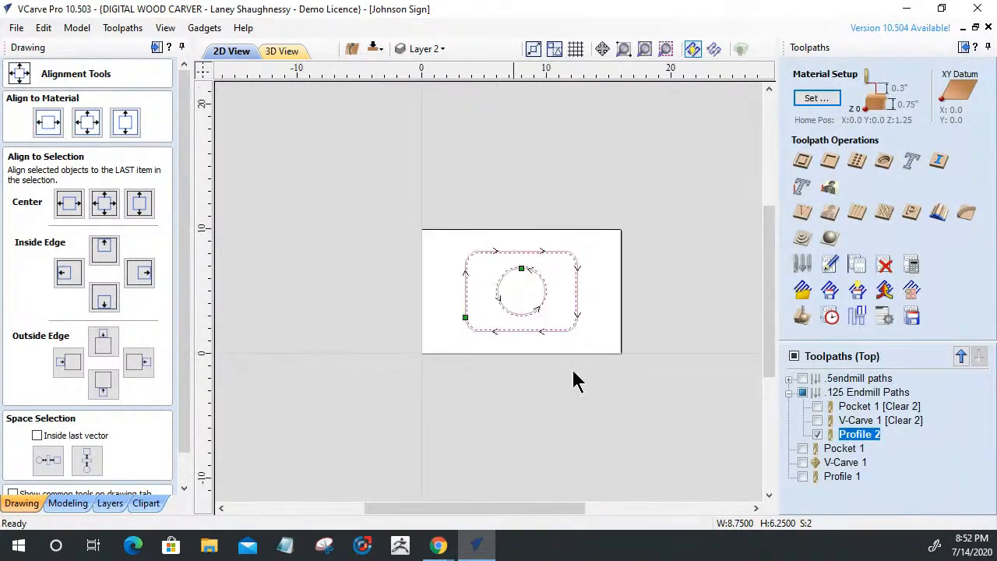
# Deselect the rectangle and circle, collapse .125 Endmill Paths and close Alignment Tools
pyautogui.click(355, 197)
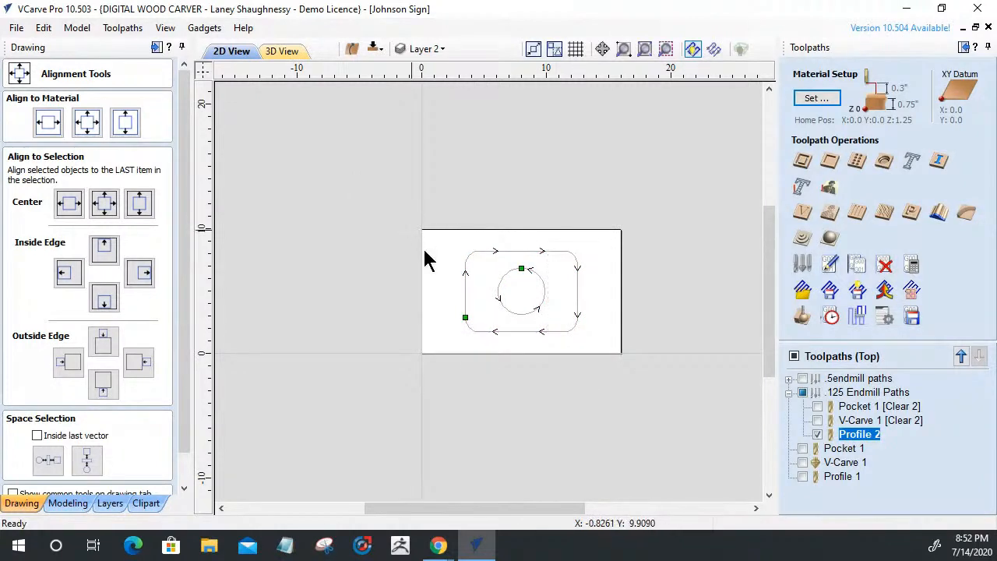
pyautogui.click(788, 392)
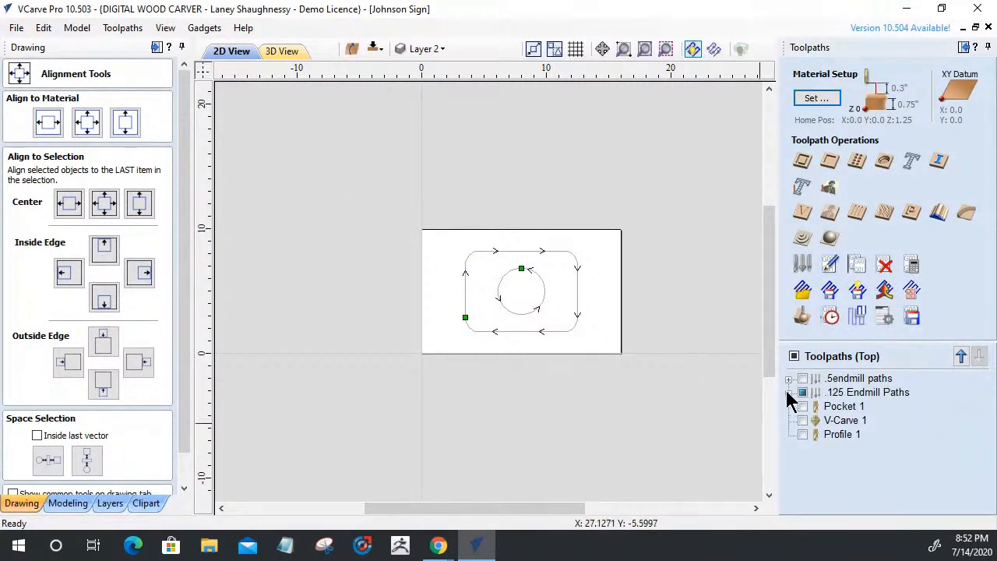
pyautogui.moveTo(180, 413); pyautogui.dragTo(187, 468)
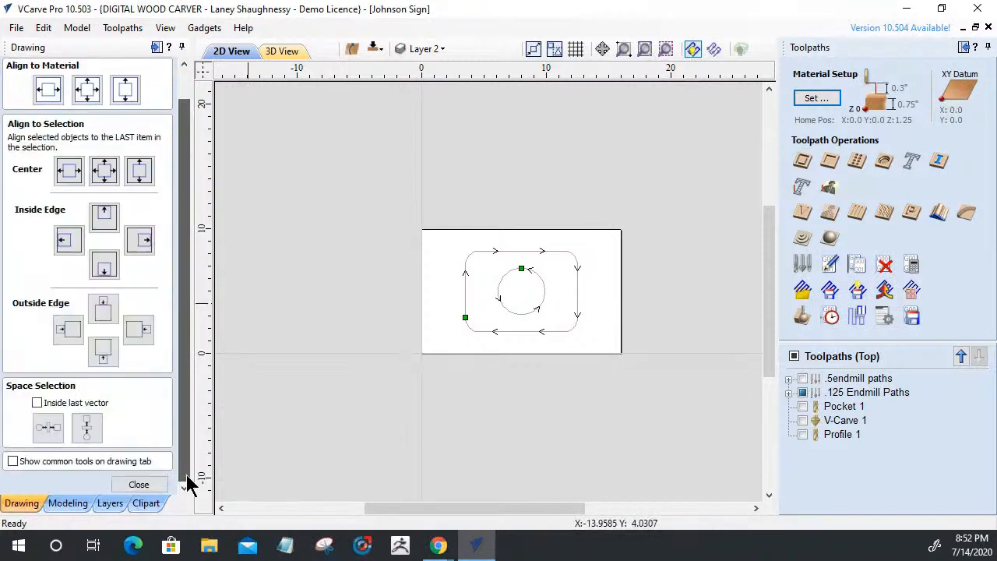
pyautogui.click(140, 424)
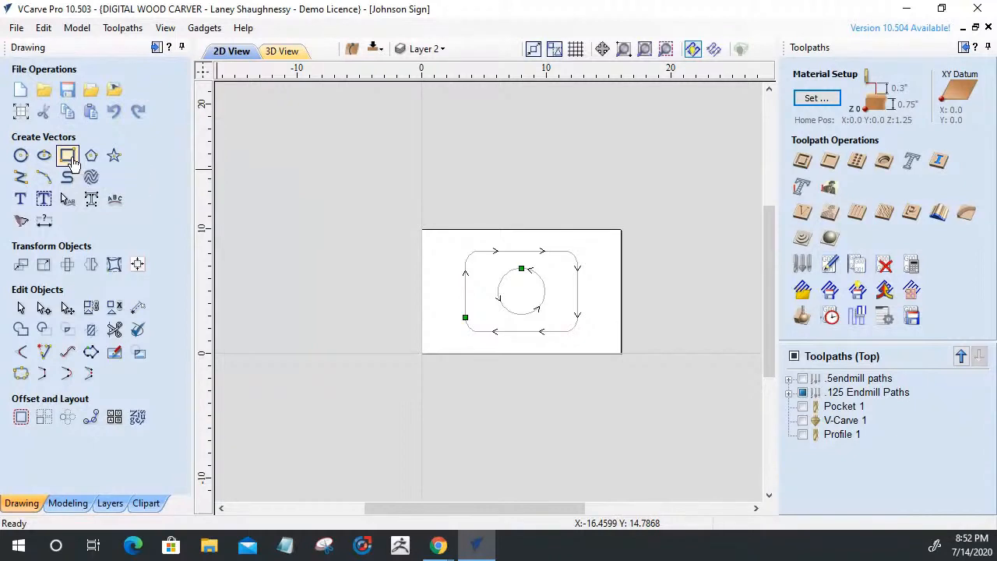
# Keep the .125 Endmill Paths previews hidden and start a Thread Milling toolpath
pyautogui.click(802, 393)
pyautogui.click(802, 392)
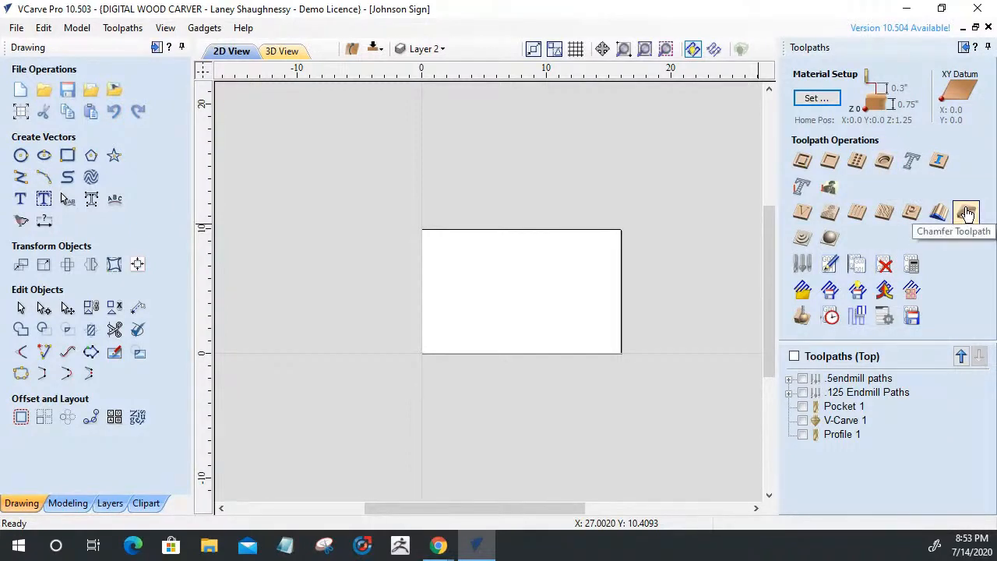
pyautogui.click(887, 166)
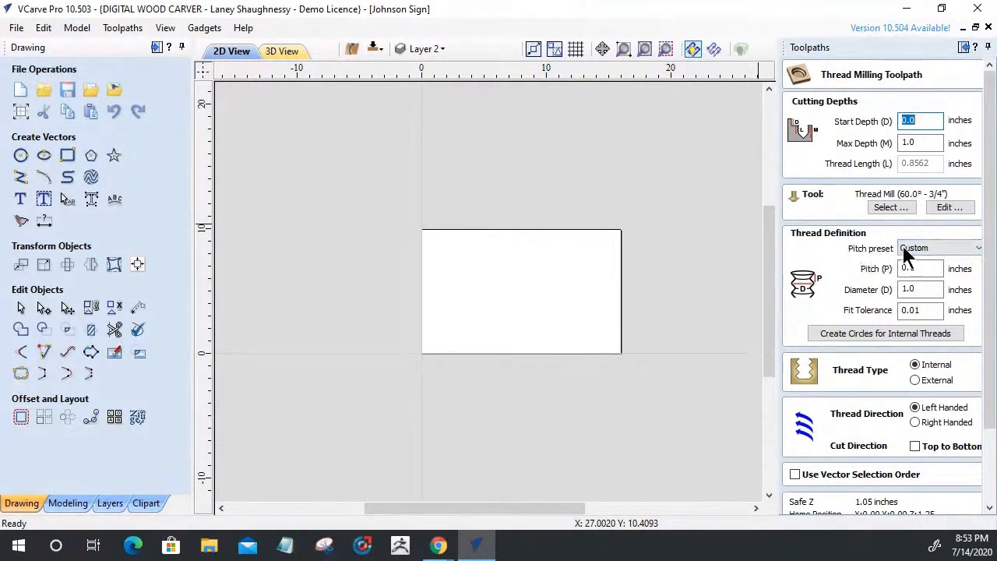
# Choose the UTS1/4" pitch preset (0.05 pitch) and make the thread external
pyautogui.click(972, 257)
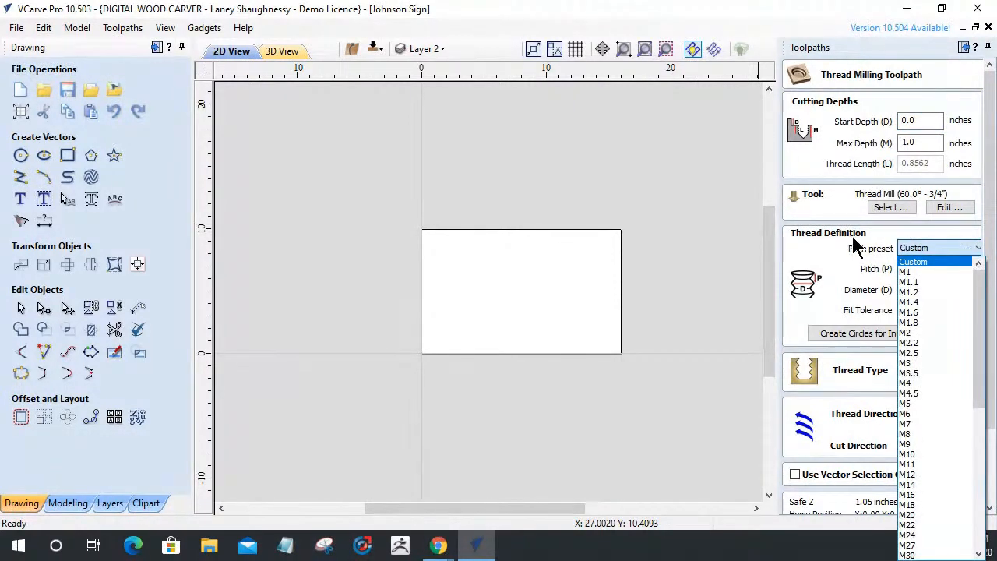
pyautogui.click(841, 268)
pyautogui.click(934, 249)
pyautogui.moveTo(978, 324); pyautogui.dragTo(985, 505)
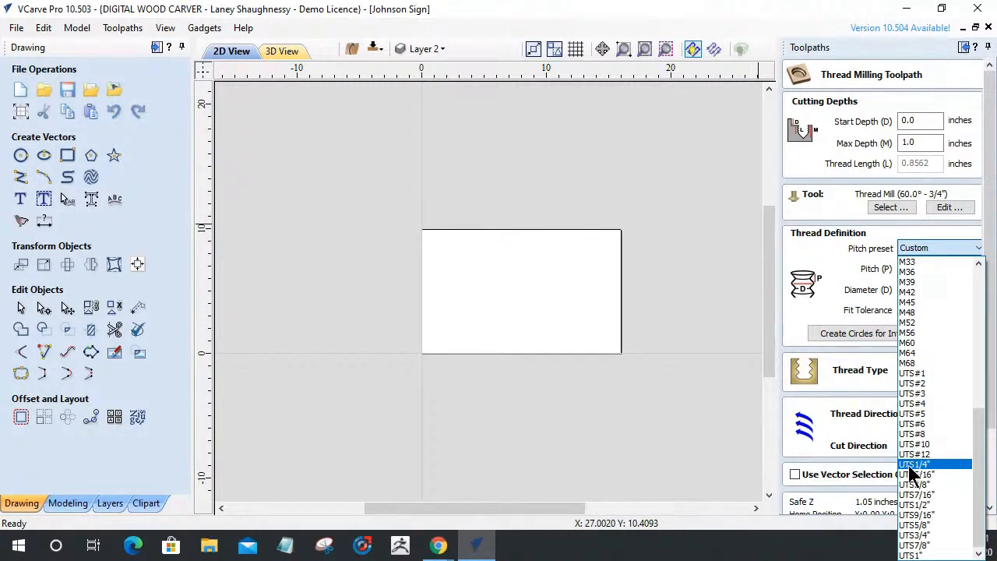
pyautogui.moveTo(982, 463); pyautogui.dragTo(978, 366)
pyautogui.click(907, 382)
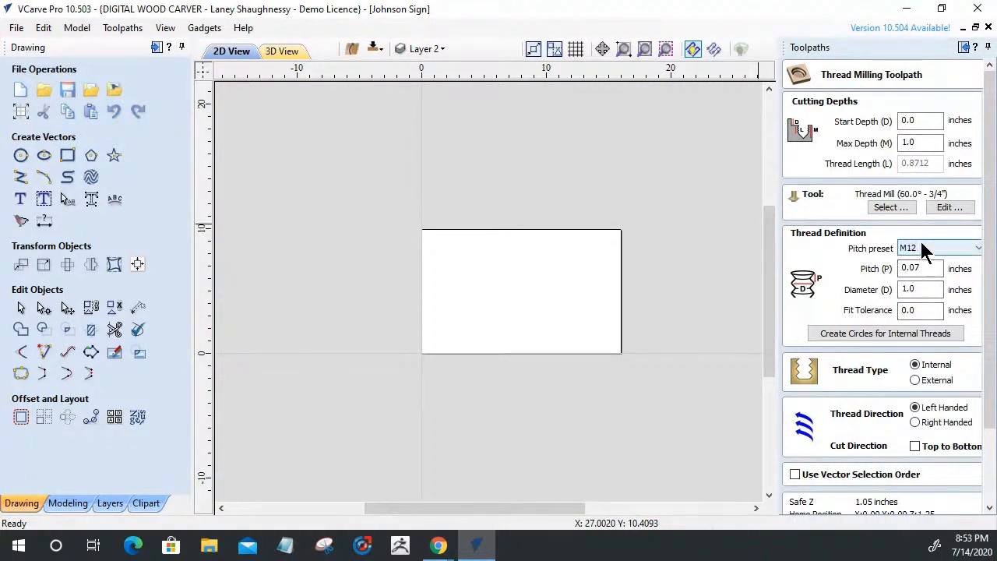
pyautogui.click(941, 247)
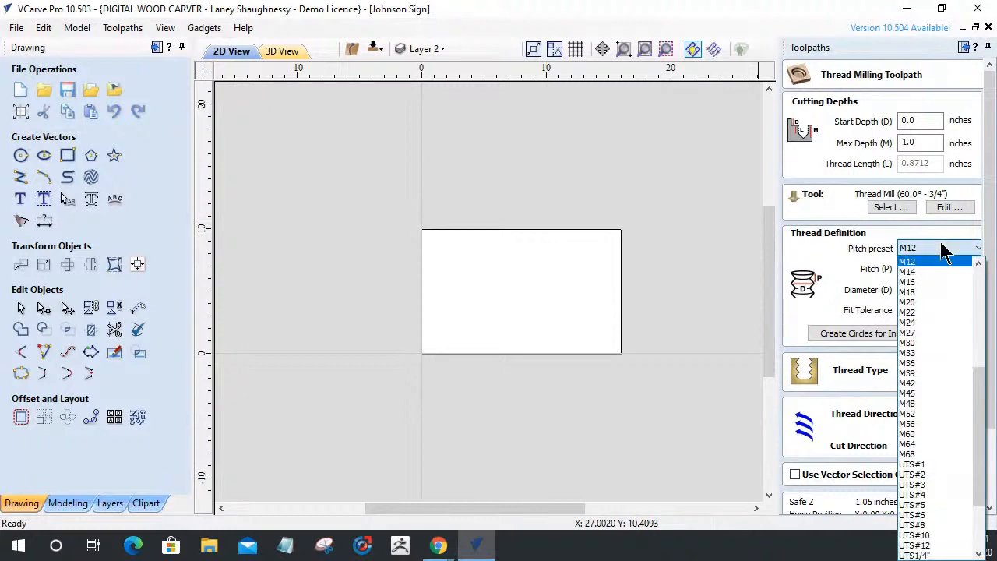
pyautogui.scroll(-2, 935, 514)
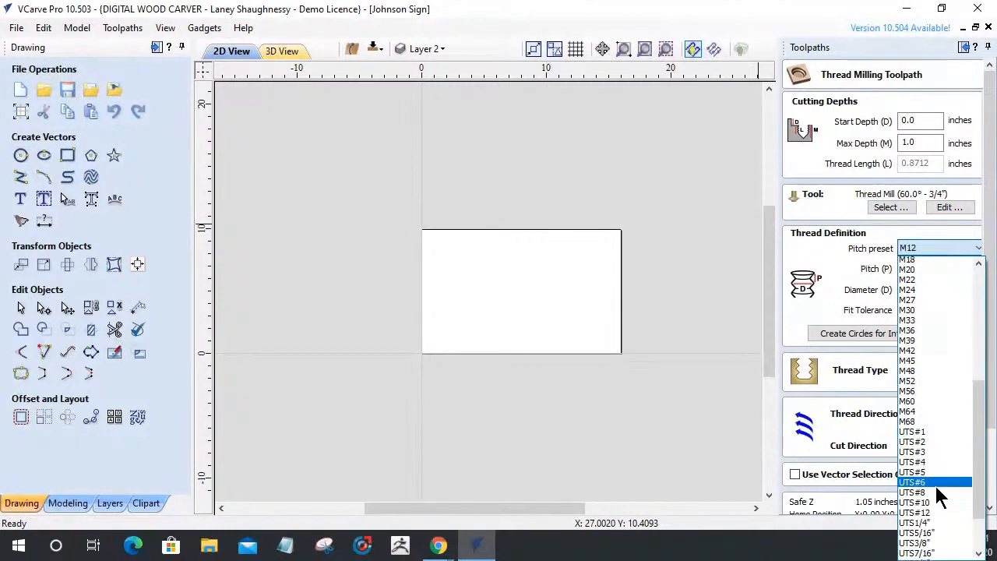
pyautogui.click(927, 504)
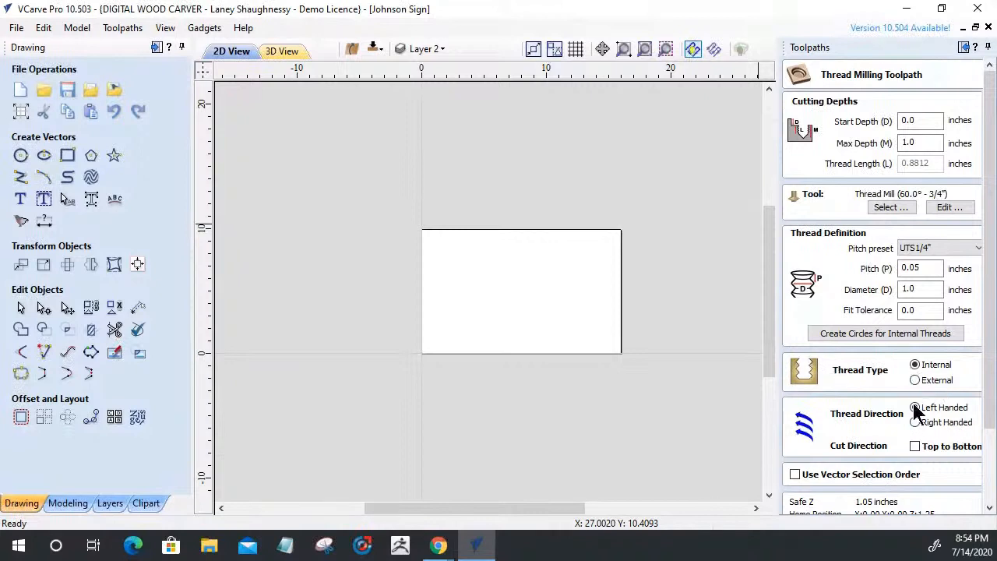
pyautogui.click(914, 380)
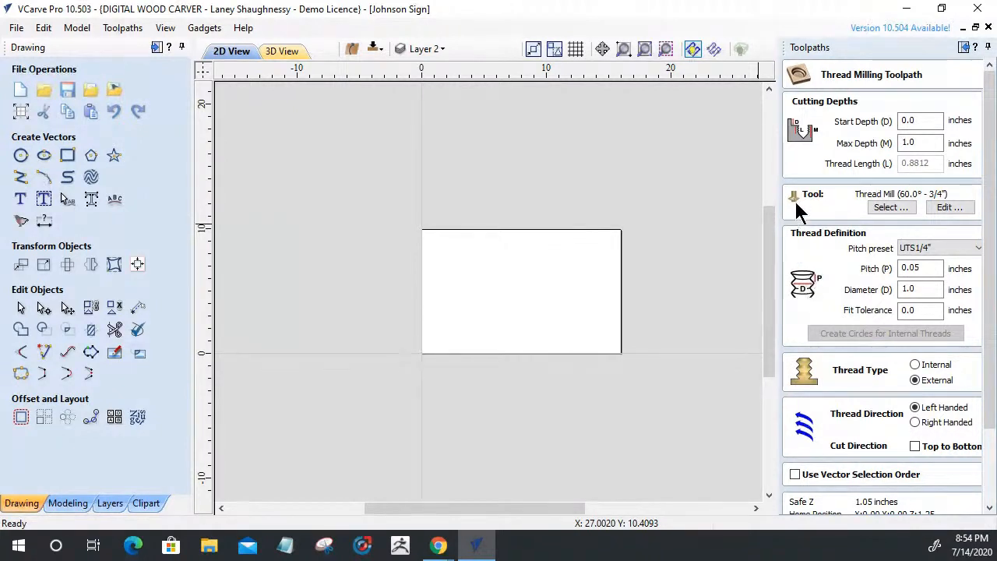
# Inspect the thread mill's tool settings and the tool database, closing both unchanged
pyautogui.click(940, 209)
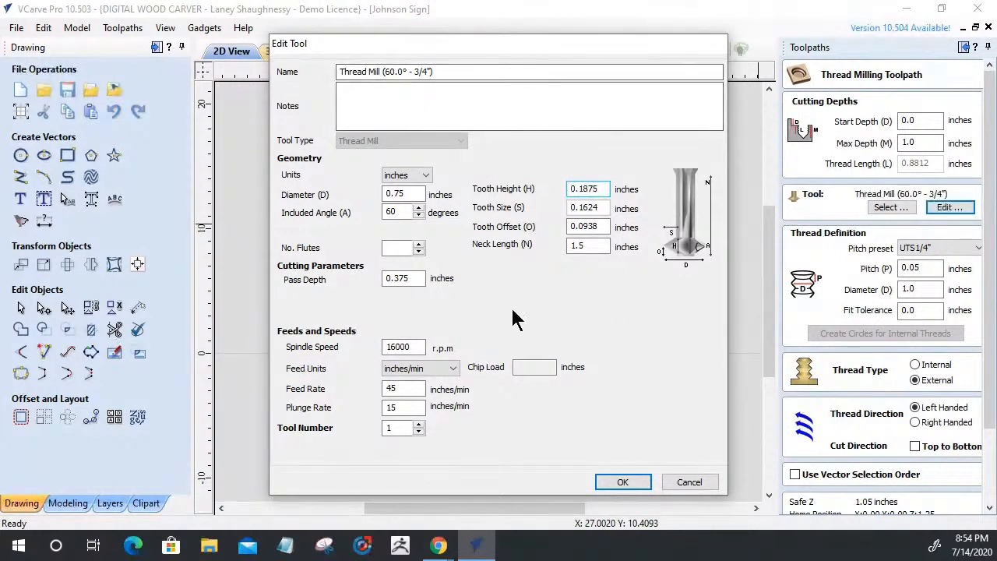
pyautogui.click(685, 484)
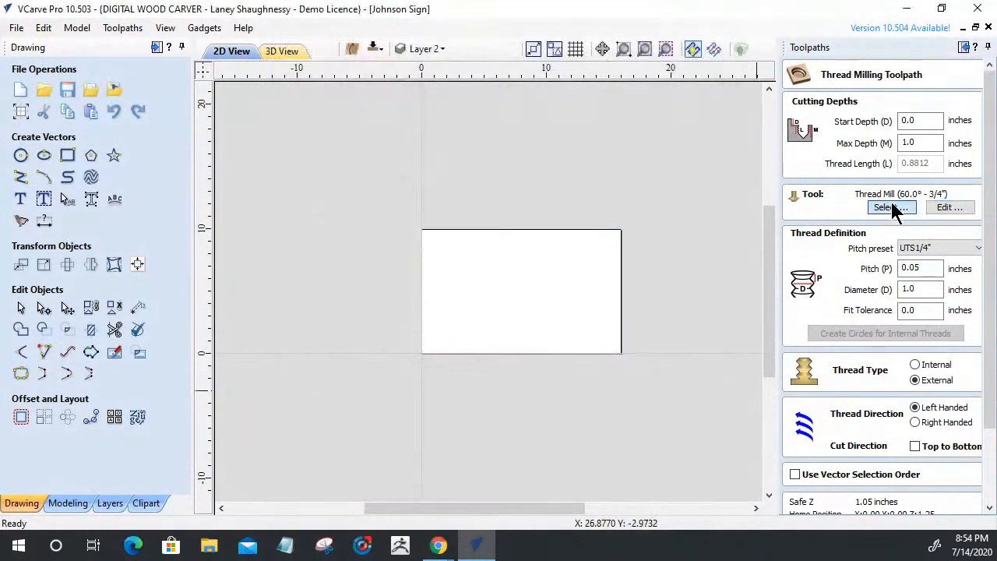
pyautogui.click(891, 207)
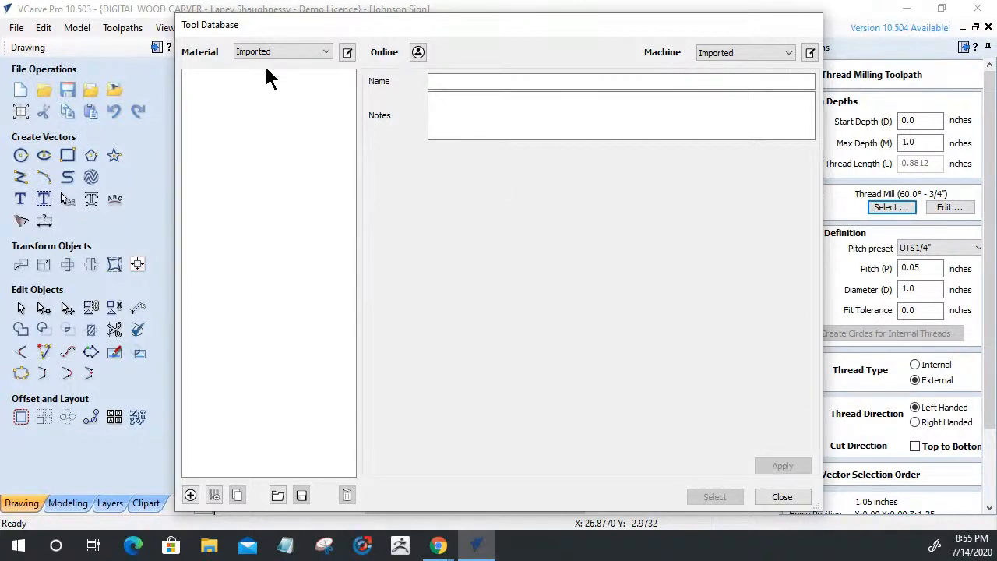
pyautogui.click(782, 497)
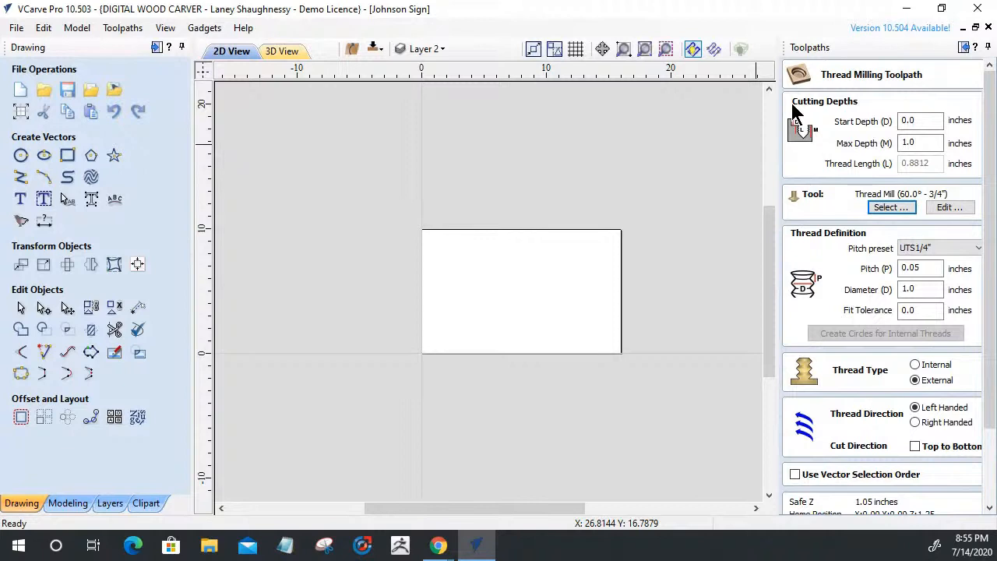
# Set the thread toolpath's Max Depth to 0.5 inches
pyautogui.click(917, 120)
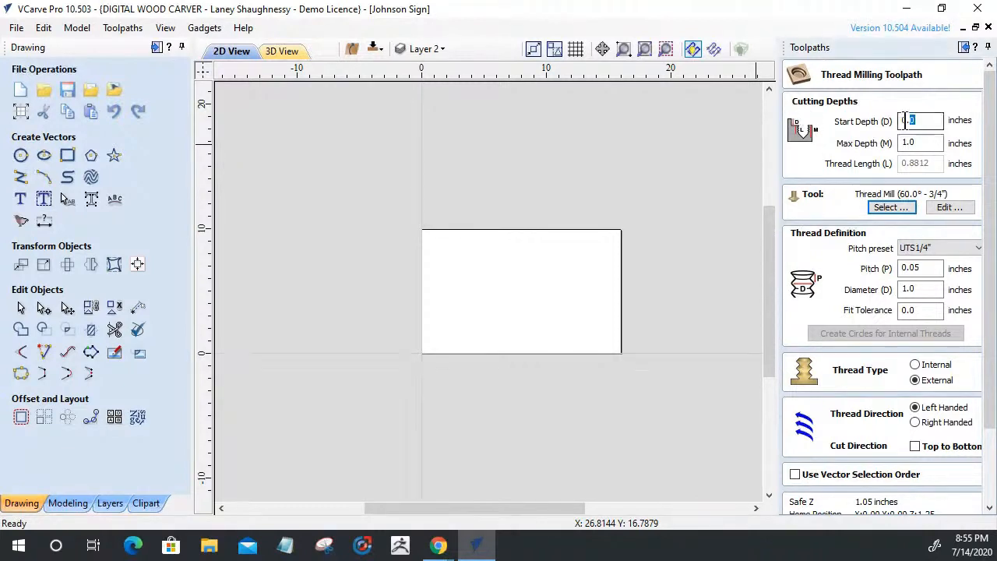
pyautogui.click(915, 143)
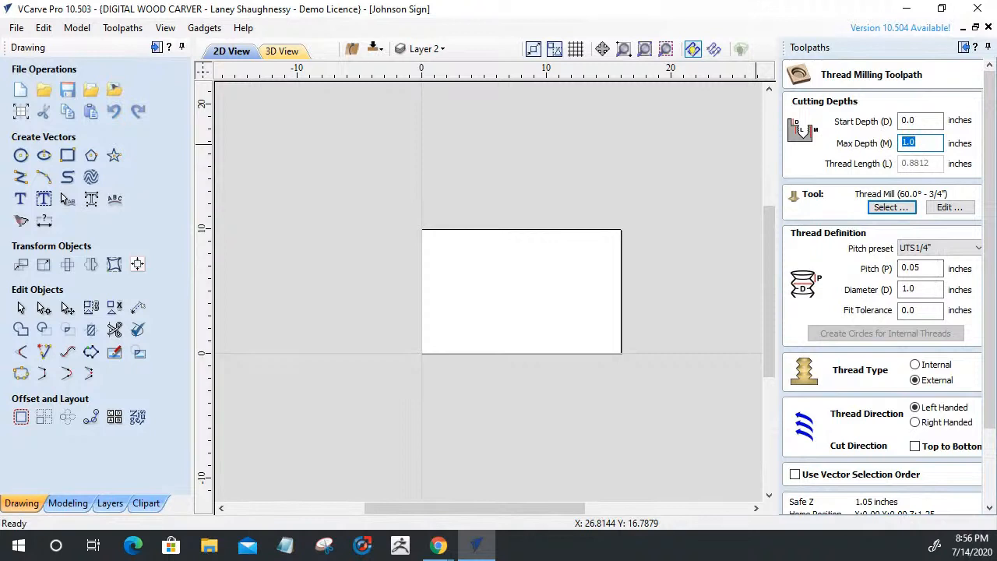
pyautogui.write('.5')
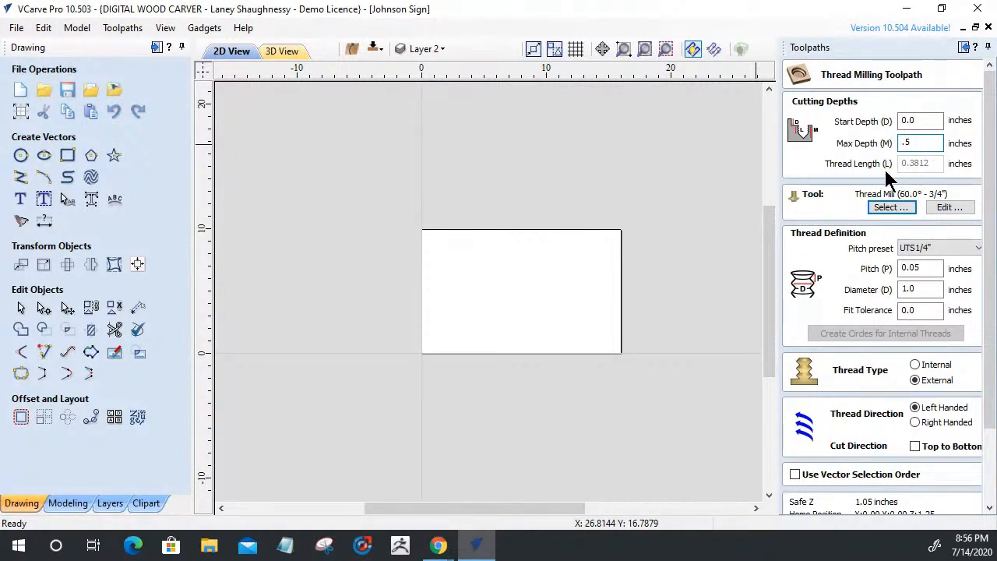
# Switch to the browser's magnate.net search results for "Thread cutting bit"
pyautogui.scroll(-1, 882, 273)
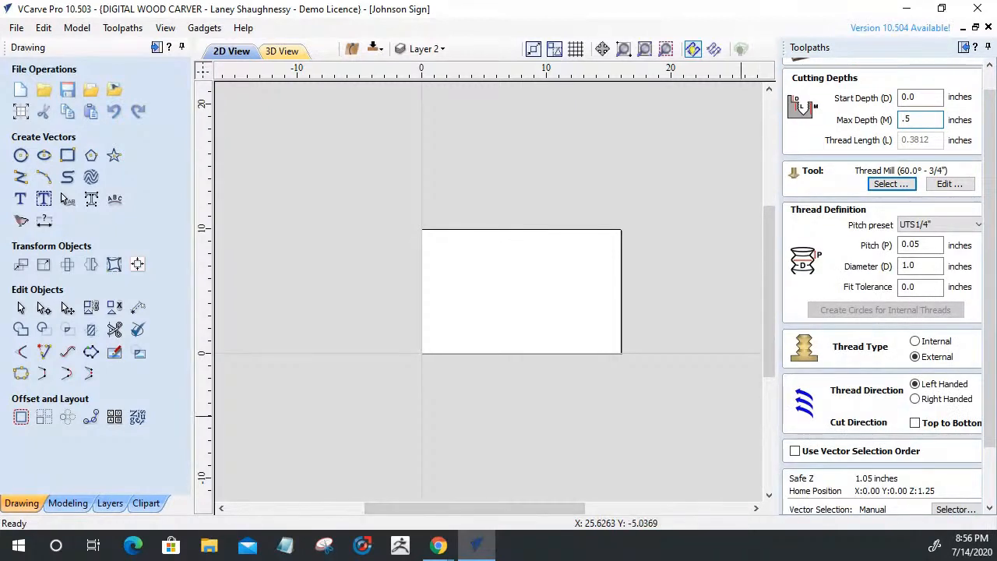
pyautogui.hotkey('alt', 'Tab')
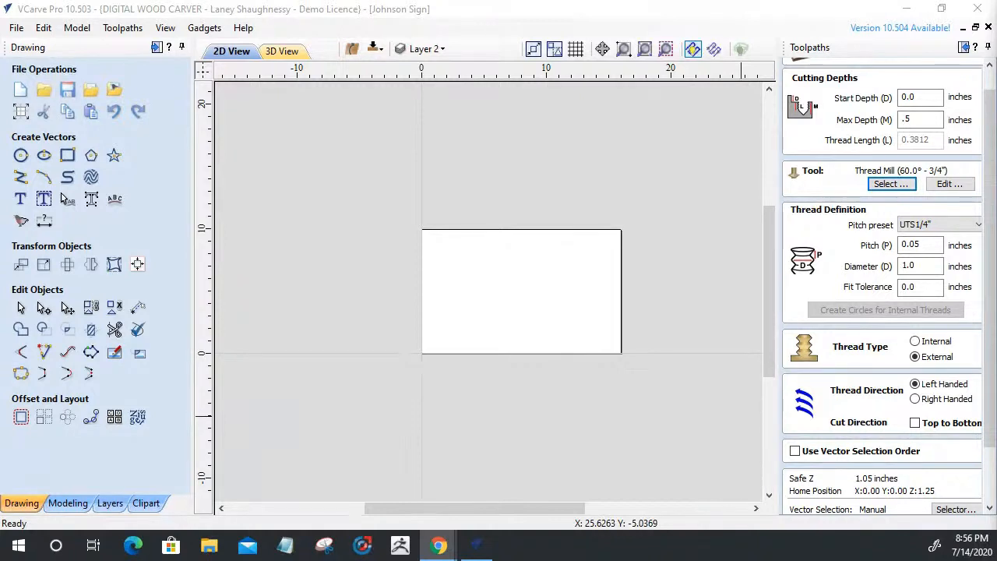
pyautogui.moveTo(996, 140); pyautogui.dragTo(372, 55)
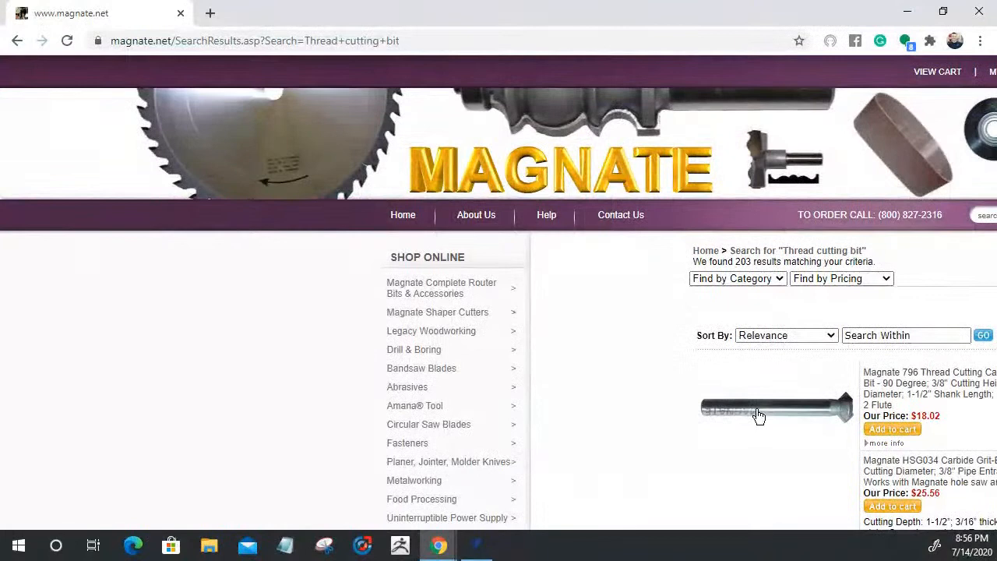
# Review Magnate's 796 thread cutting router bit page, then close the browser
pyautogui.click(711, 409)
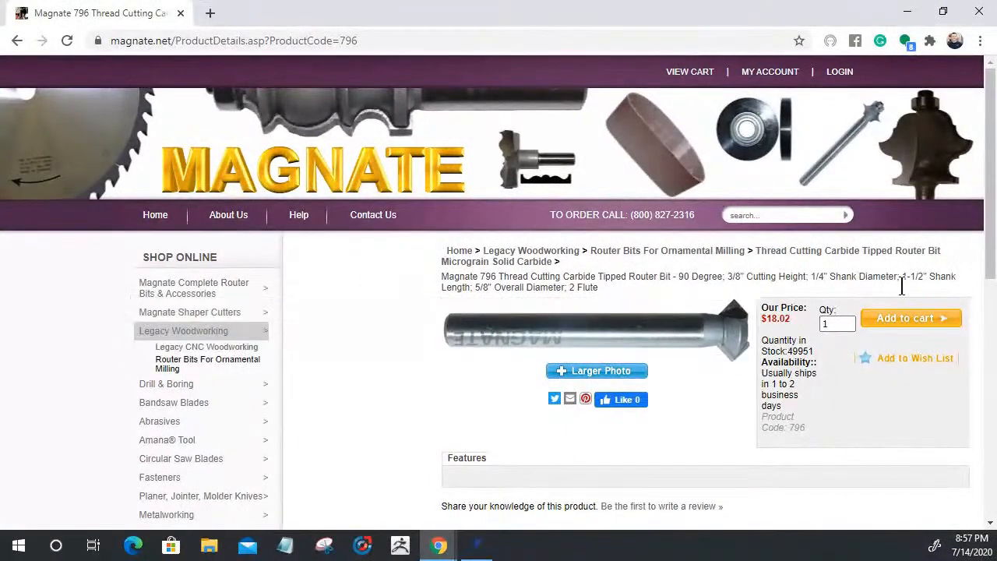
pyautogui.moveTo(570, 324)
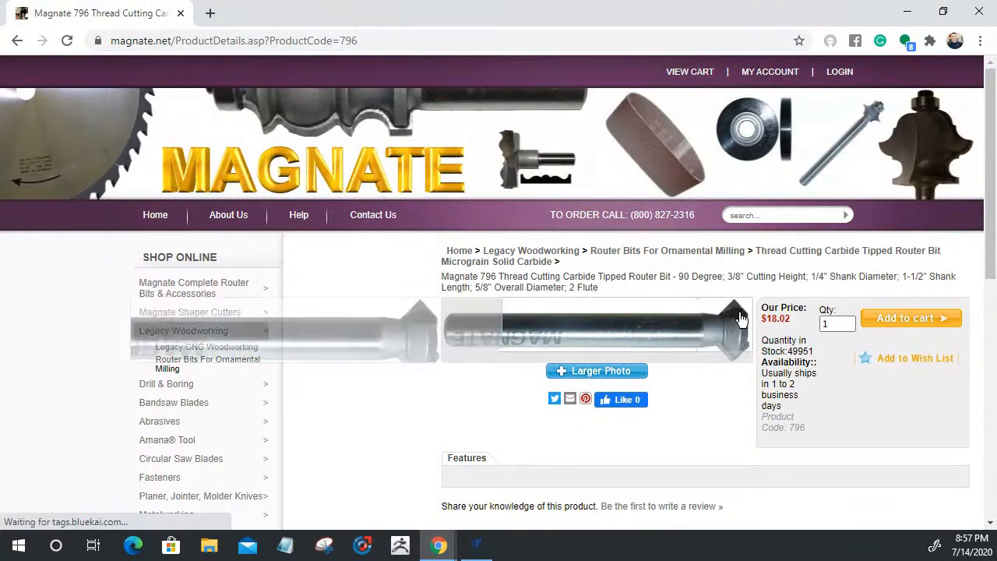
pyautogui.moveTo(651, 323)
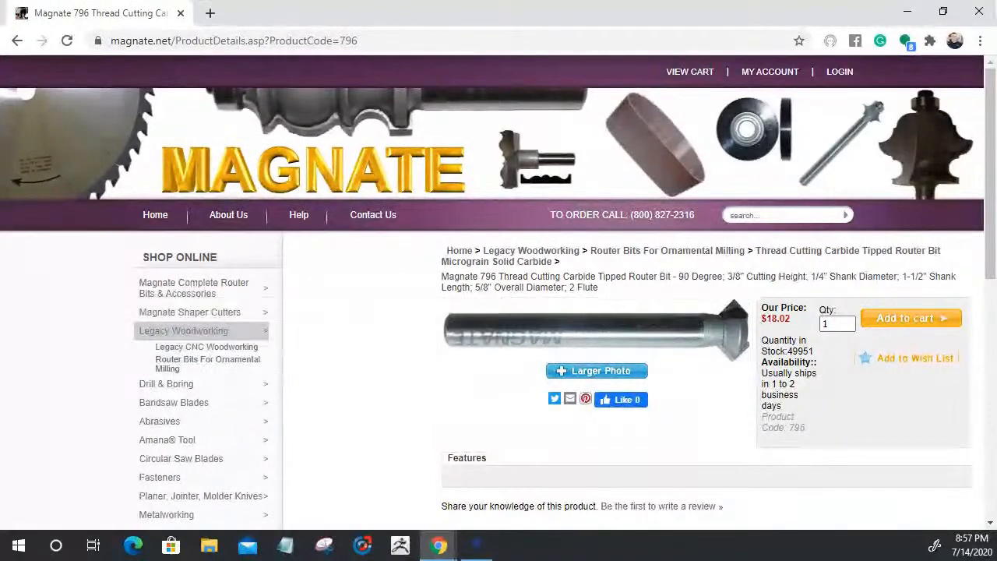
pyautogui.click(976, 15)
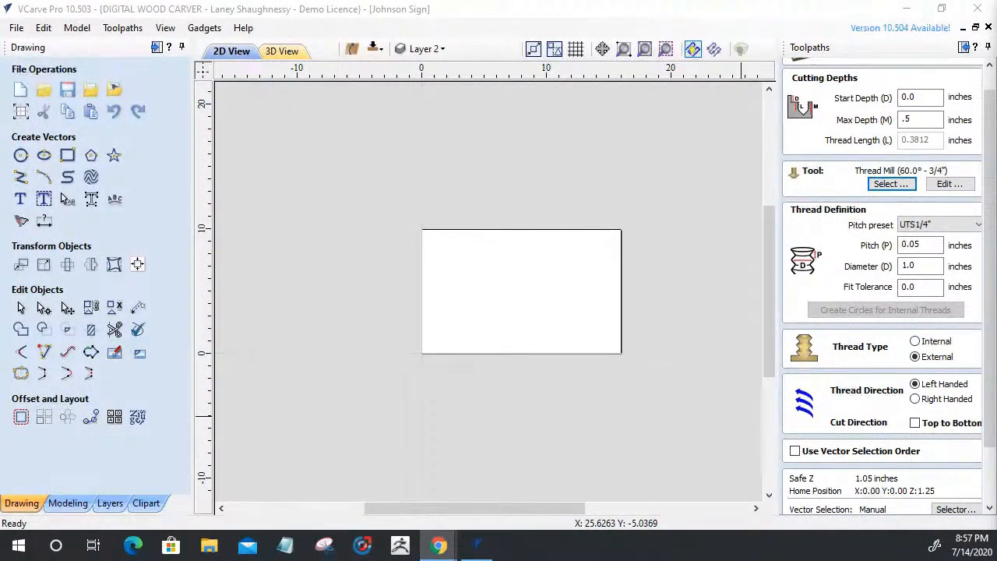
# Try the Custom pitch preset, stepping through the pitch, diameter and fit tolerance values
pyautogui.scroll(-1, 893, 422)
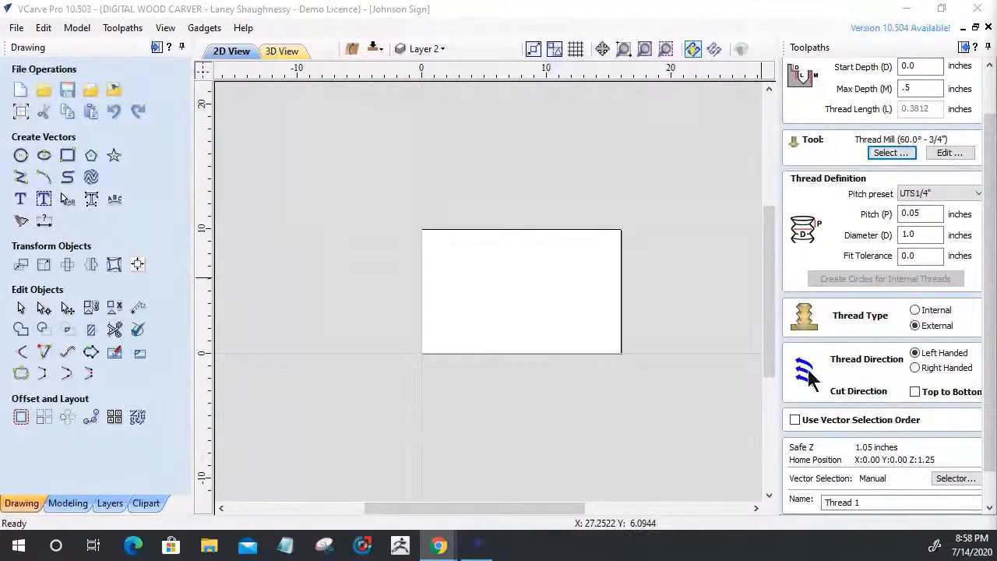
pyautogui.scroll(-2, 985, 392)
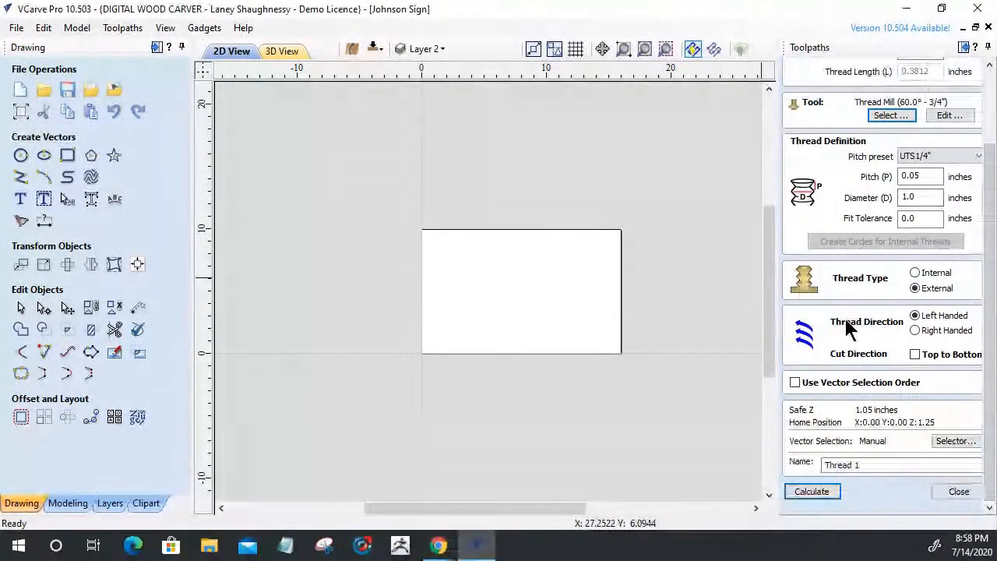
pyautogui.scroll(3, 870, 358)
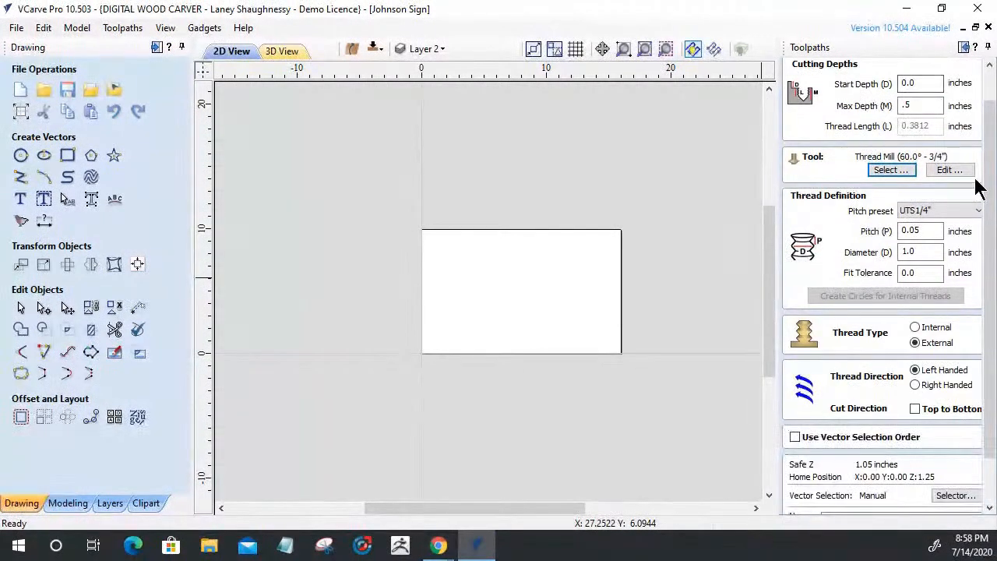
pyautogui.click(978, 212)
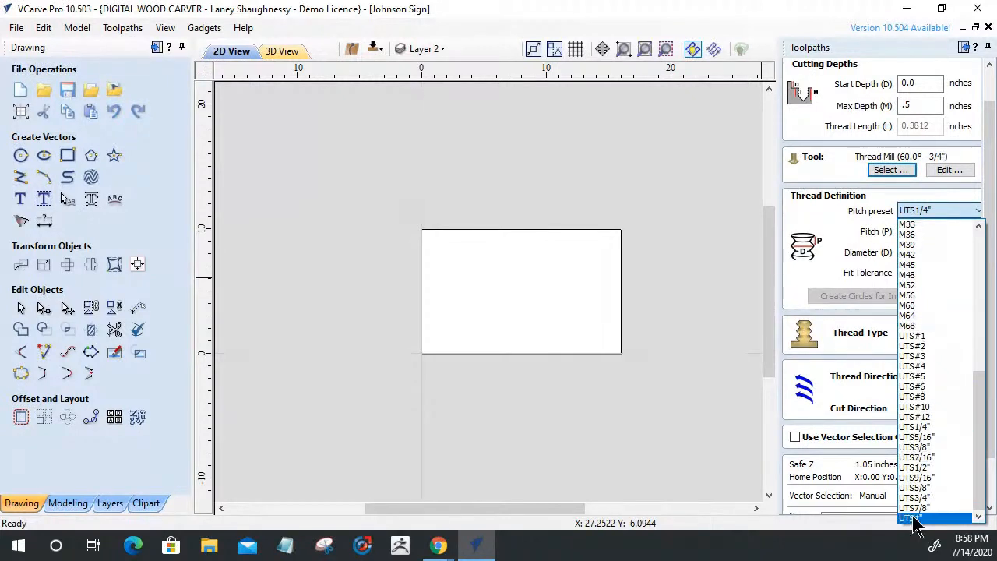
pyautogui.scroll(10, 909, 343)
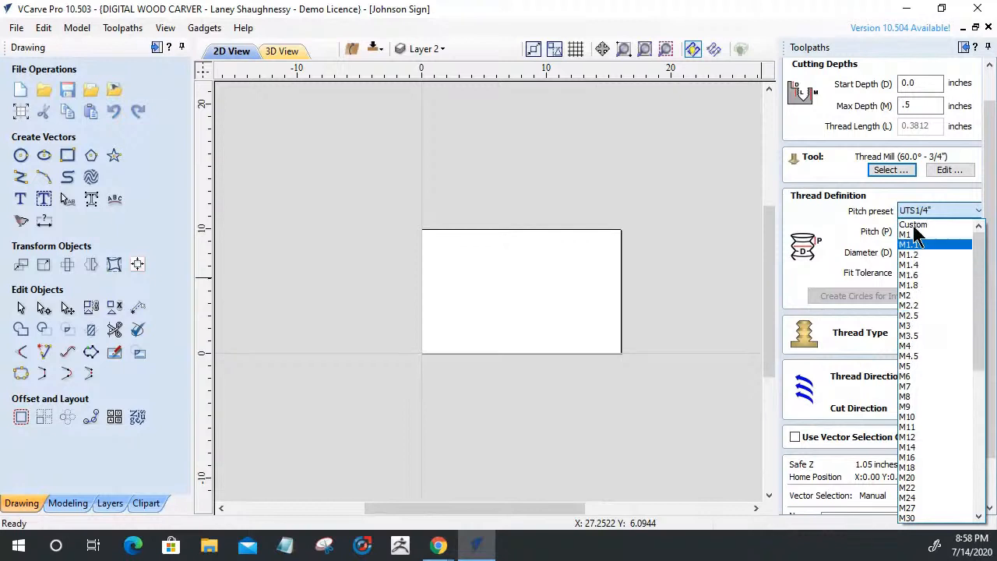
pyautogui.click(916, 224)
pyautogui.moveTo(925, 231); pyautogui.dragTo(859, 237)
pyautogui.click(931, 248)
pyautogui.press('Tab')
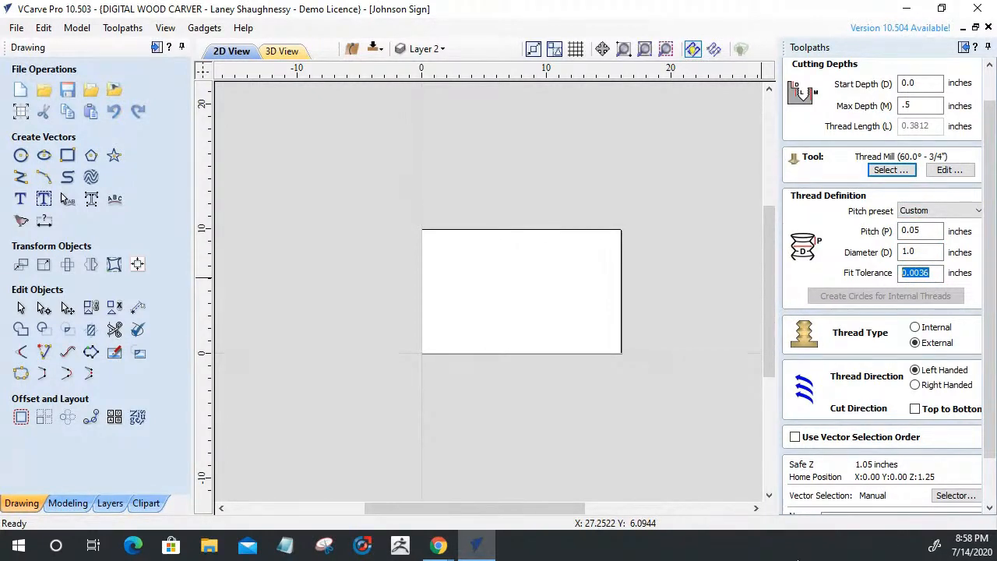
# Pick the M10 pitch preset, giving 0.06 pitch and 0.0043 fit tolerance
pyautogui.click(934, 211)
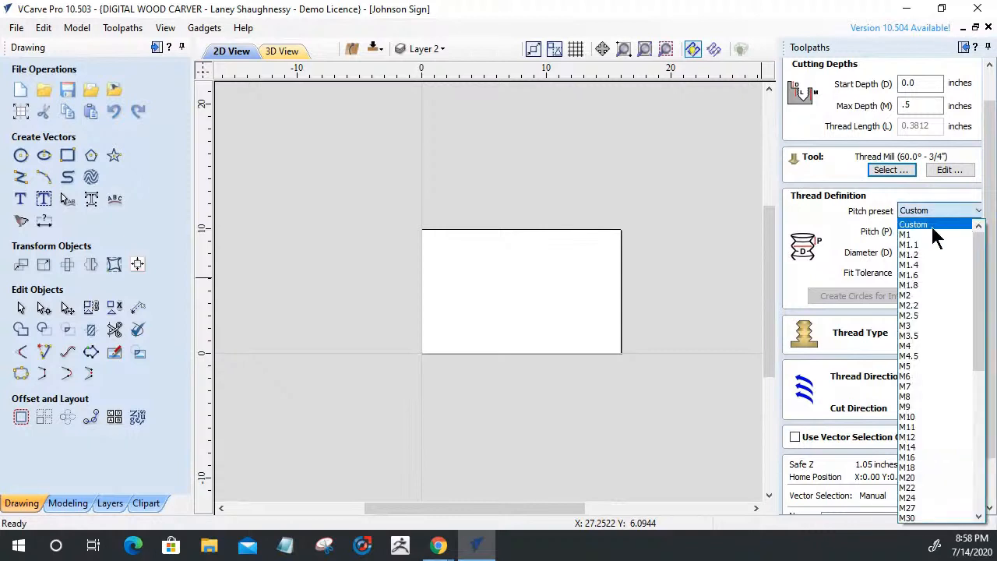
pyautogui.click(917, 415)
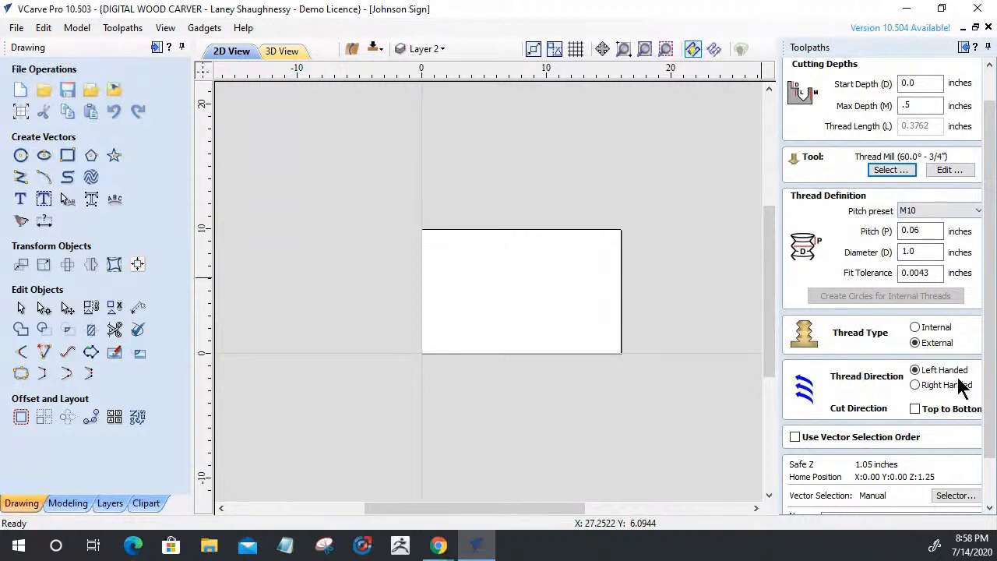
pyautogui.scroll(-2, 980, 502)
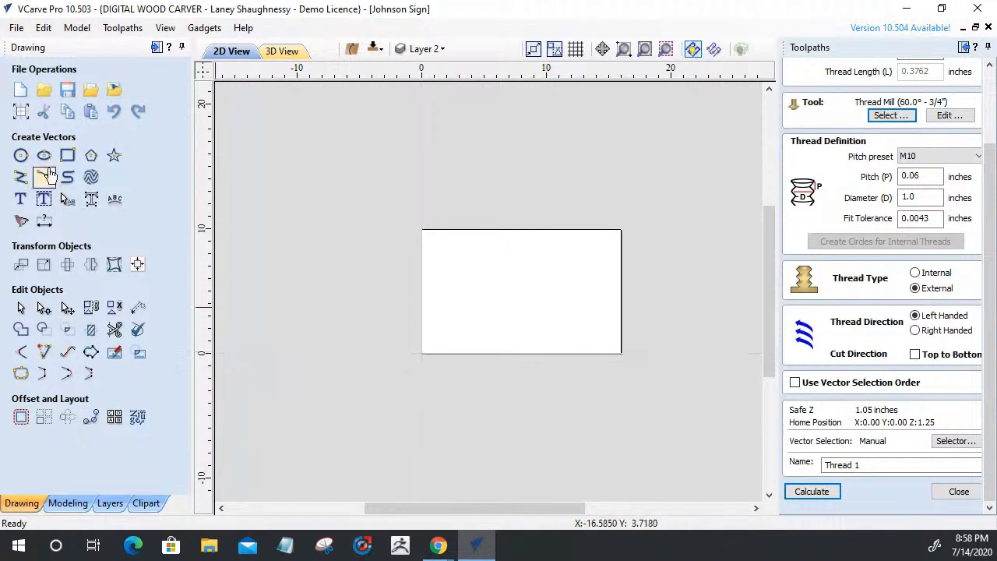
# Draw a 5-inch circle centred at X 8, Y 5 and close the thread milling form
pyautogui.click(22, 160)
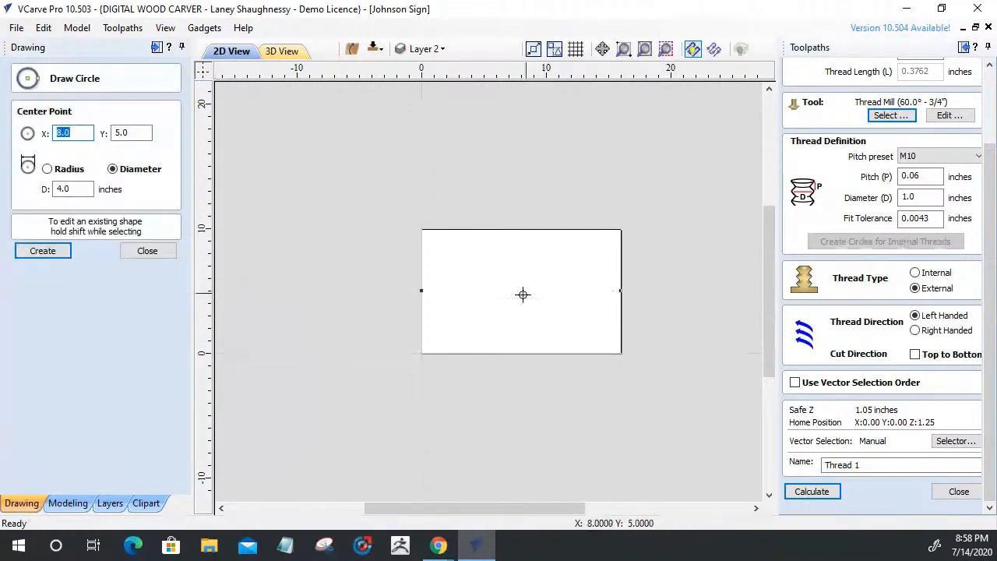
pyautogui.moveTo(521, 291)
pyautogui.mouseDown()
pyautogui.moveTo(537, 306)
pyautogui.moveTo(552, 294)
pyautogui.mouseUp()
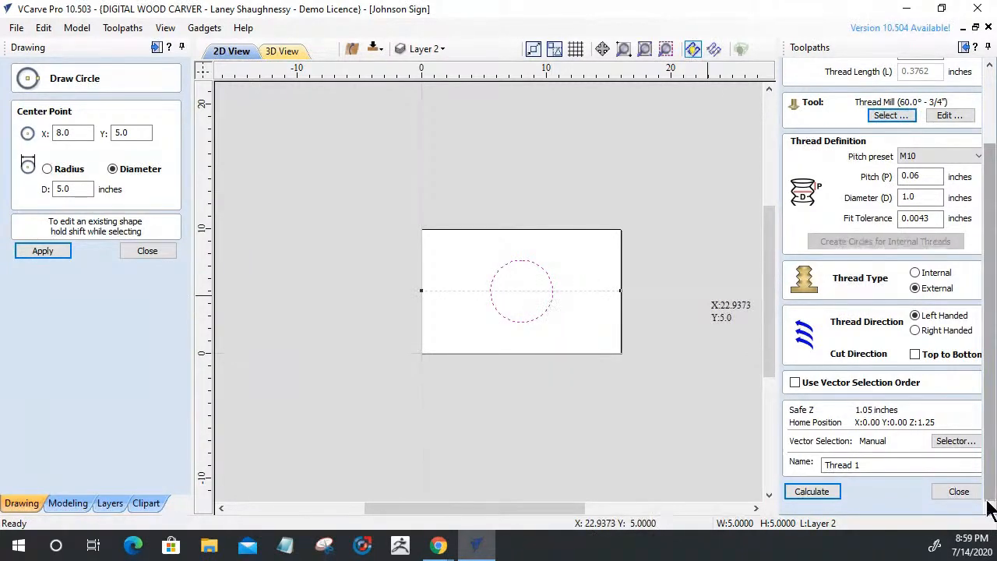
pyautogui.click(950, 492)
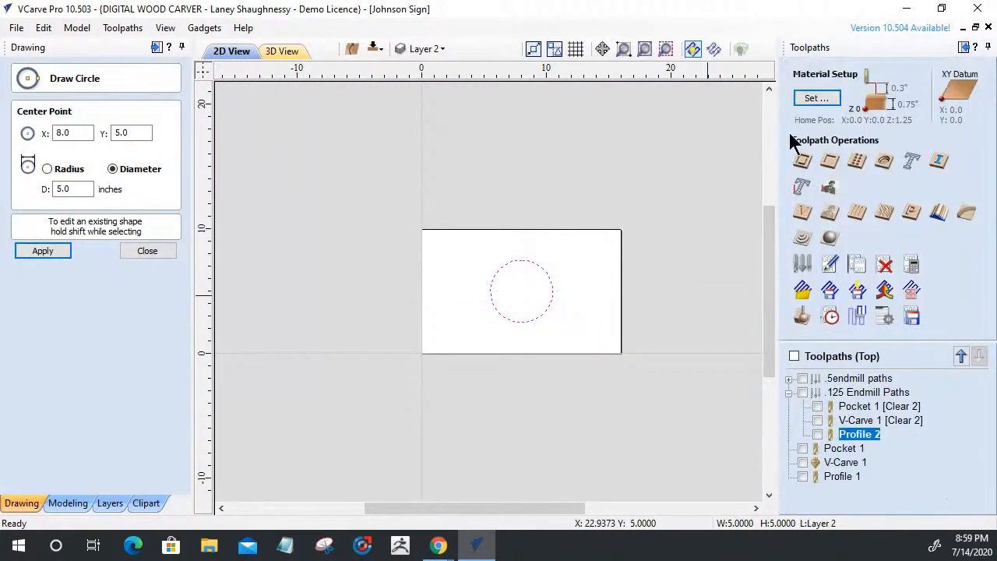
# Start a profile toolpath for the circle, trying spiral and smooth ramps before turning ramps off
pyautogui.click(802, 163)
pyautogui.scroll(-3, 834, 335)
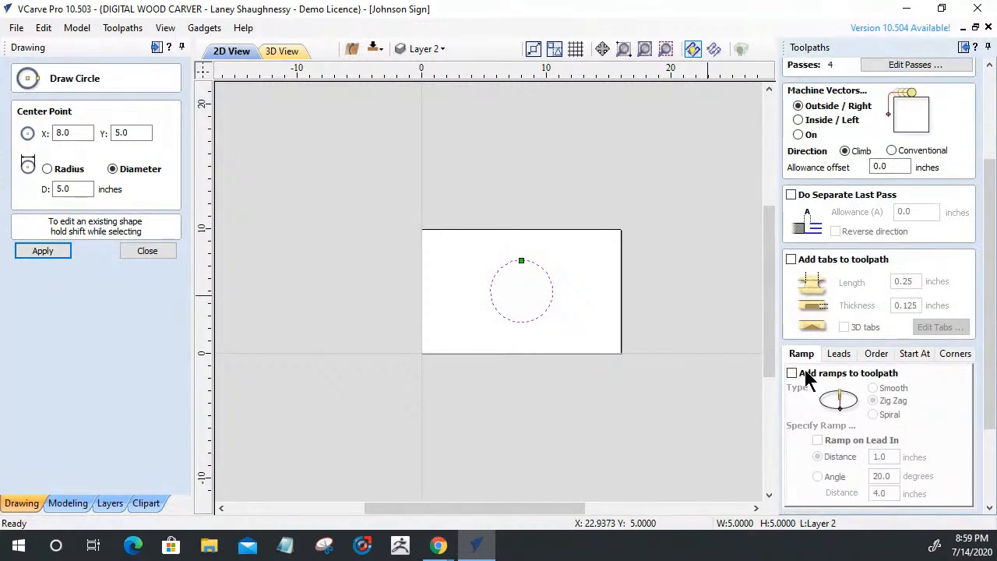
pyautogui.click(791, 373)
pyautogui.click(872, 413)
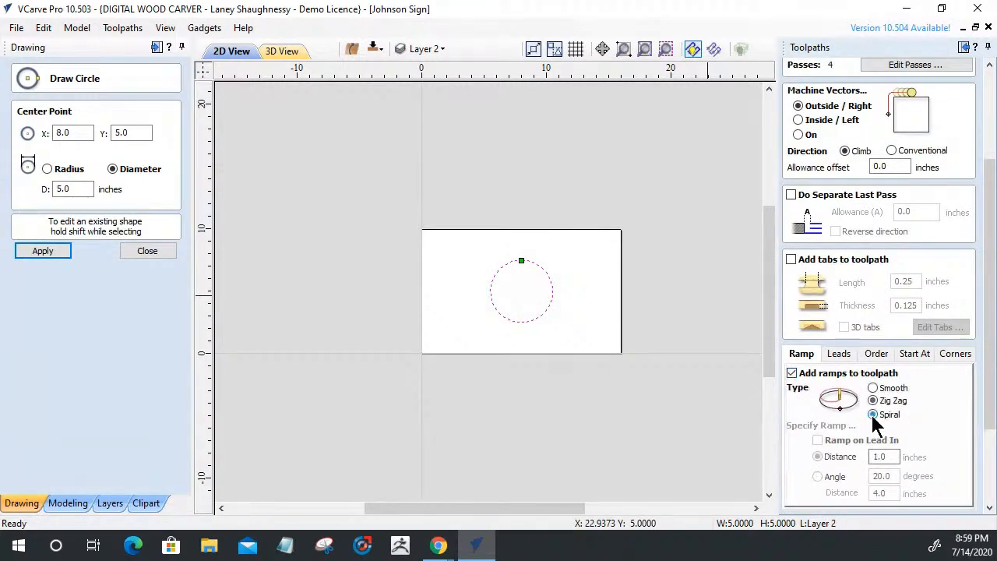
pyautogui.scroll(-1, 875, 417)
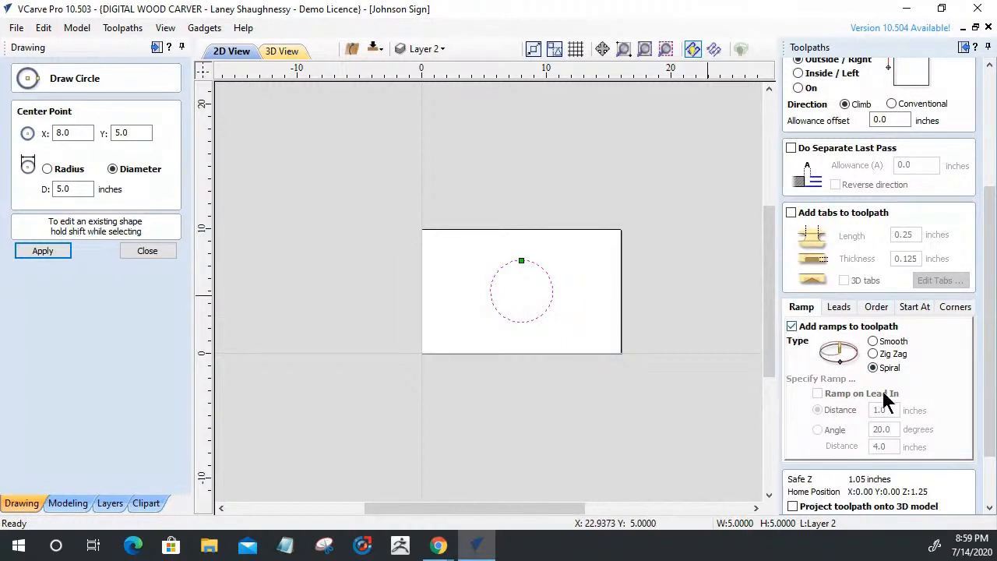
pyautogui.click(873, 342)
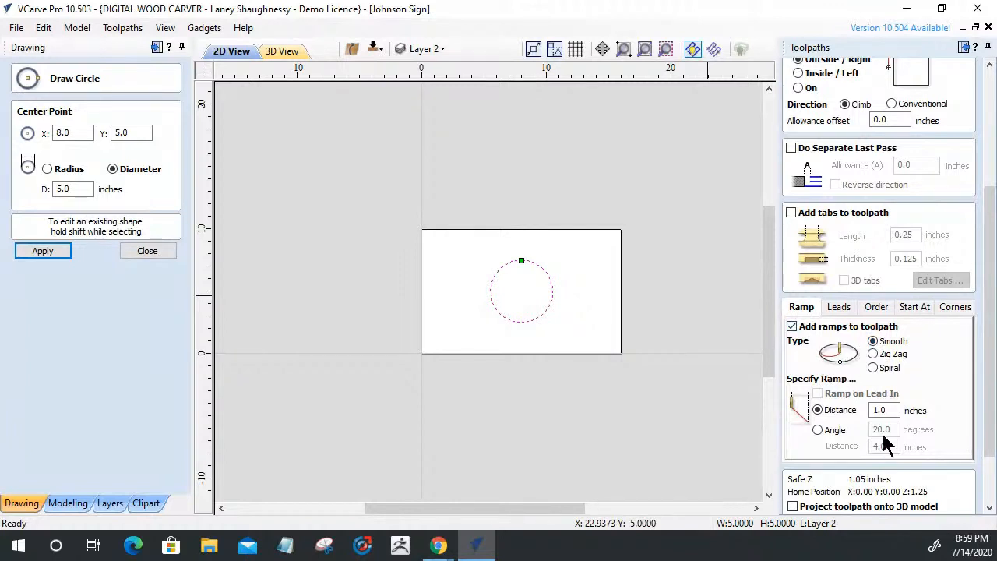
pyautogui.moveTo(890, 410); pyautogui.dragTo(871, 413)
pyautogui.click(791, 327)
pyautogui.moveTo(985, 418); pyautogui.dragTo(985, 267)
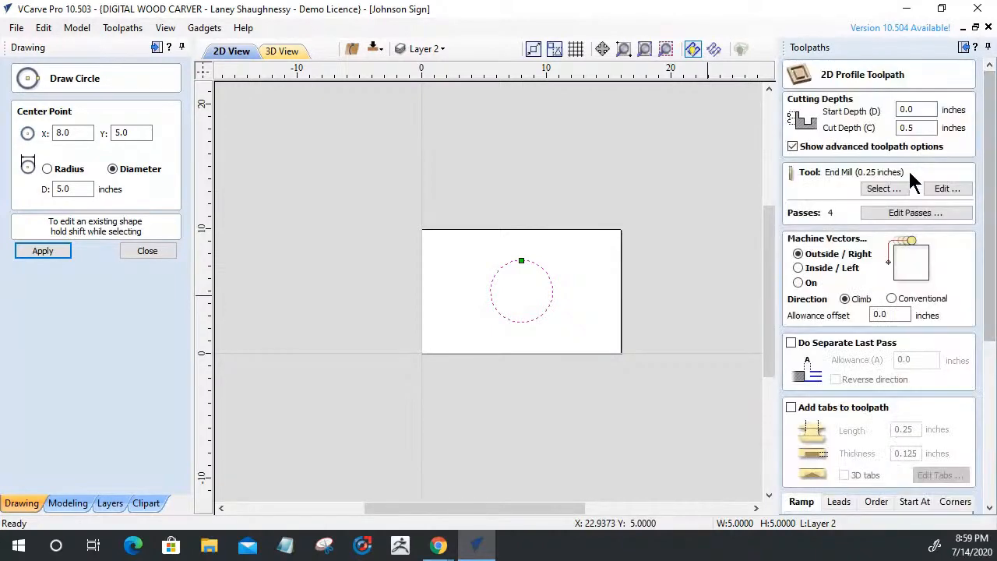
pyautogui.click(948, 189)
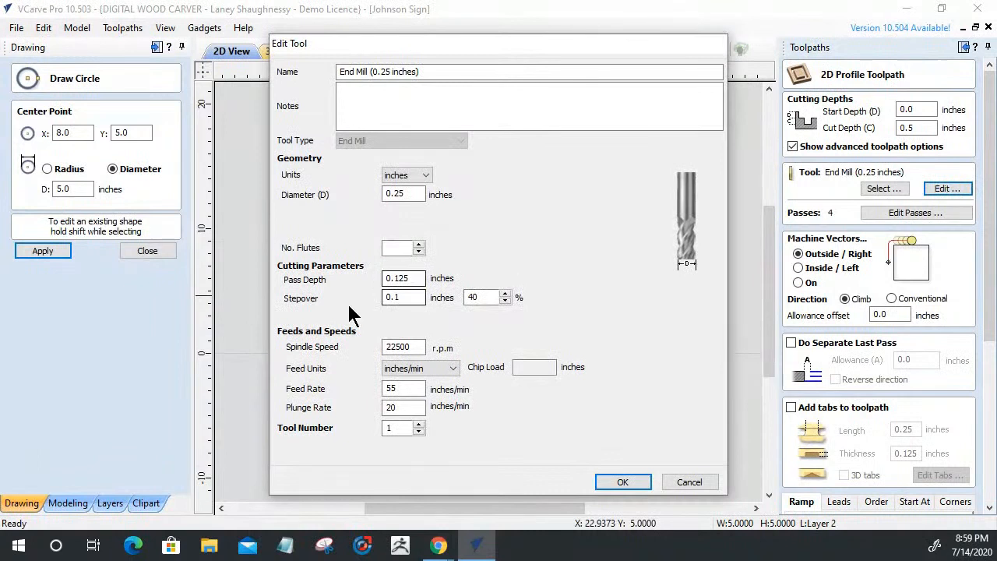
pyautogui.moveTo(418, 276); pyautogui.dragTo(354, 276)
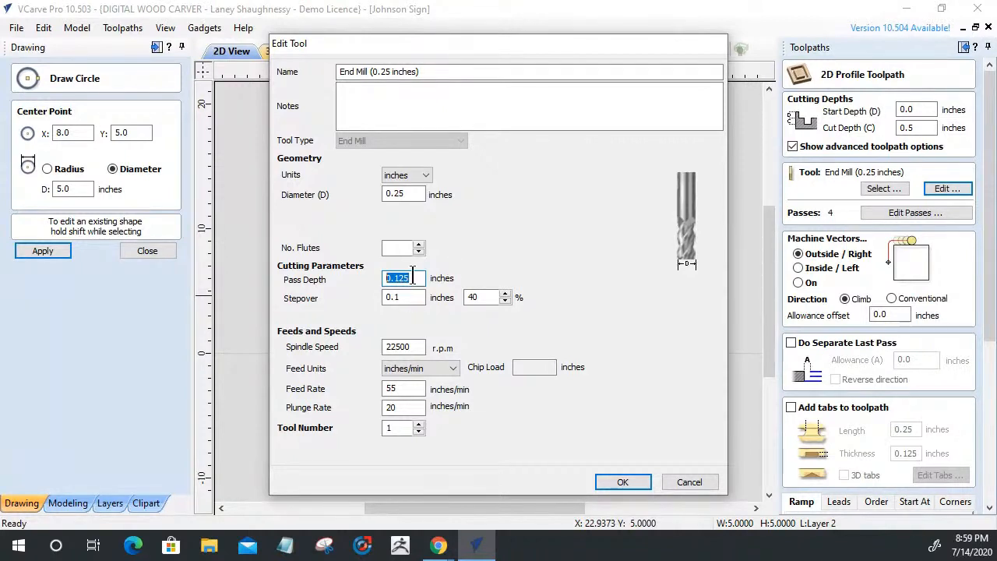
pyautogui.click(681, 482)
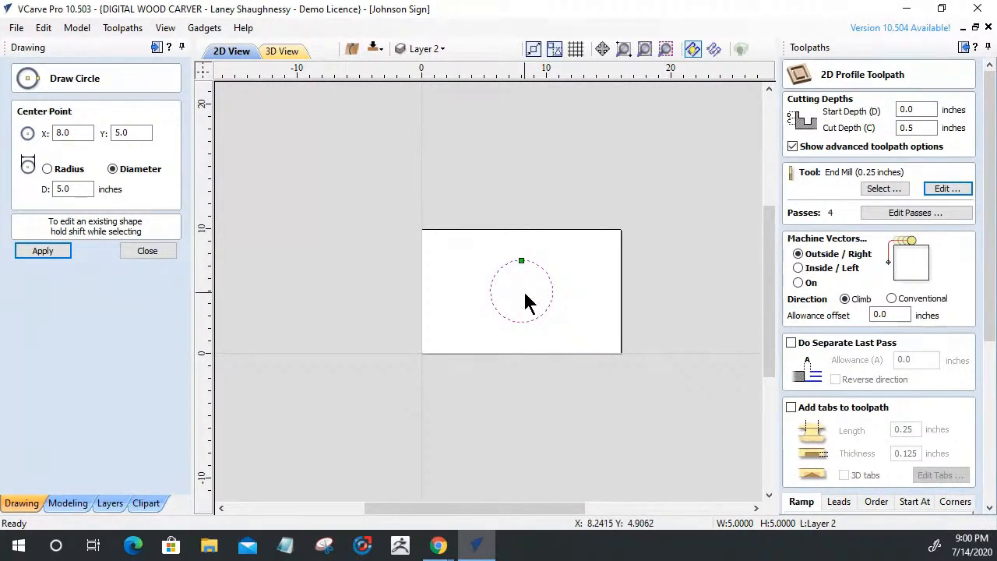
# Zoom in on the circle and close the profile toolpath form without calculating
pyautogui.scroll(3, 525, 304)
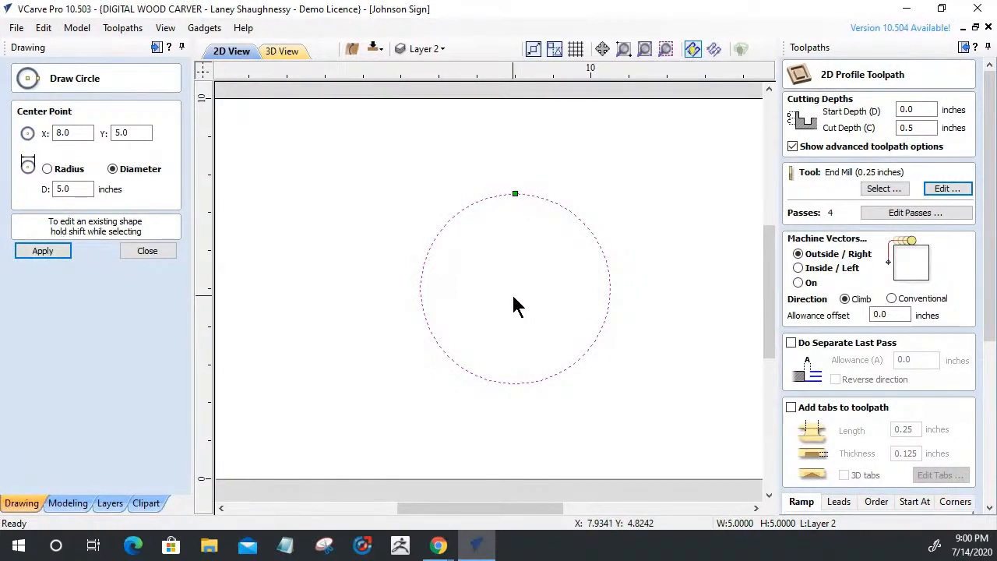
pyautogui.moveTo(994, 340); pyautogui.dragTo(983, 532)
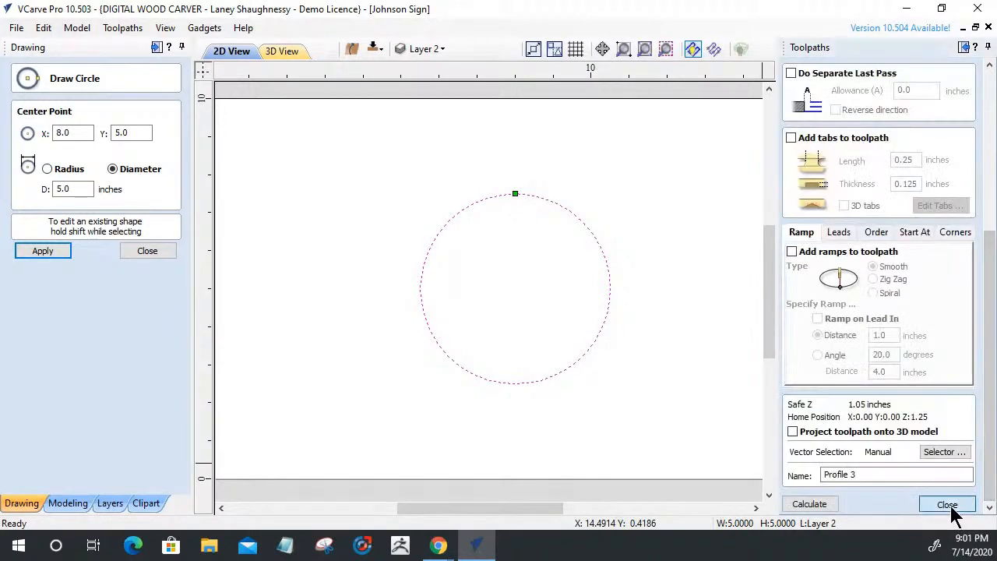
pyautogui.click(947, 504)
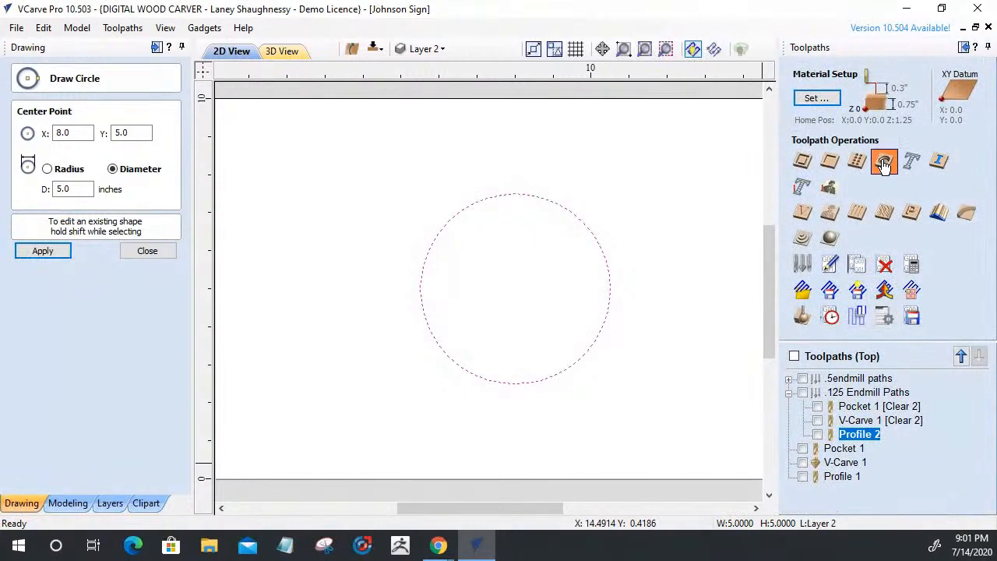
pyautogui.click(883, 161)
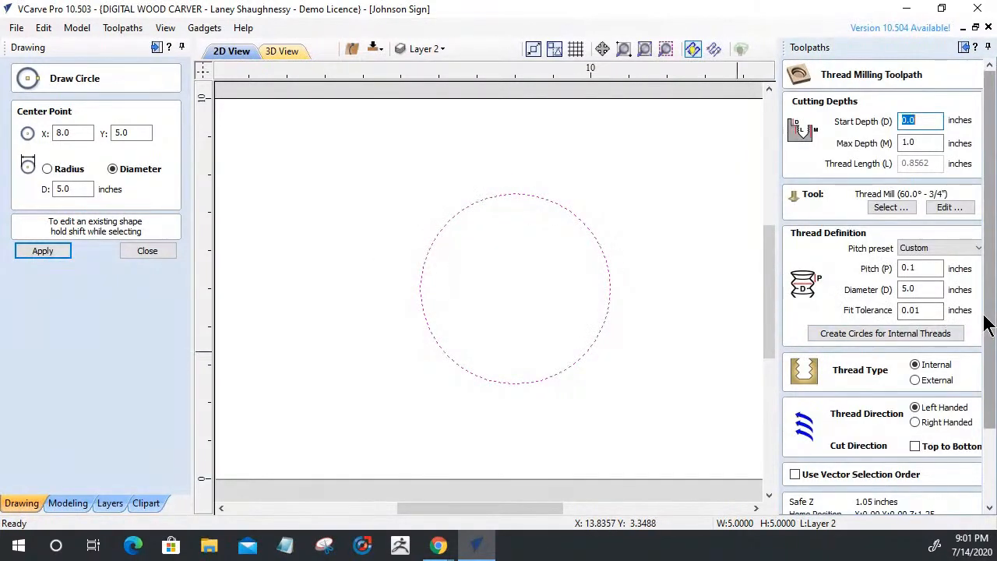
pyautogui.moveTo(991, 323); pyautogui.dragTo(988, 448)
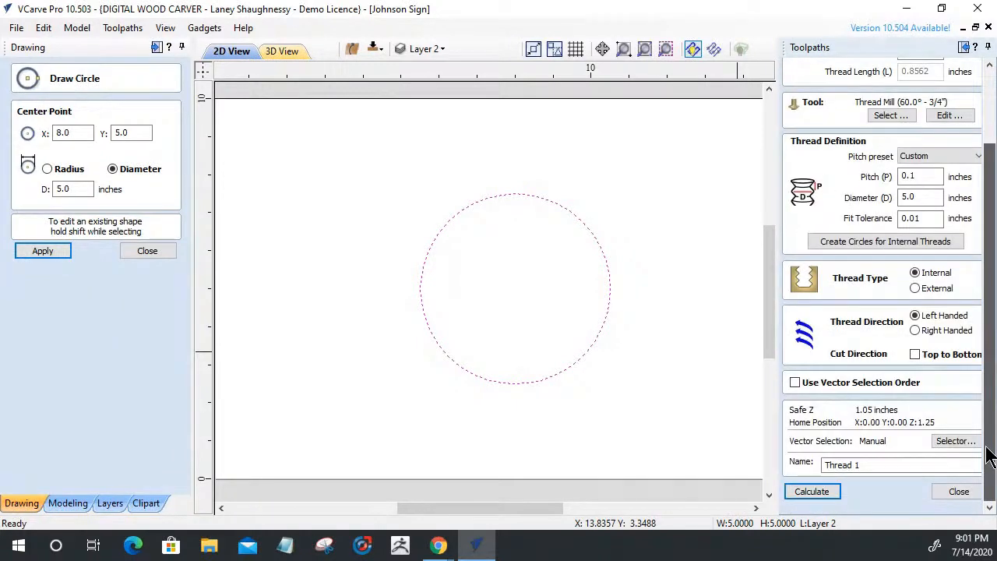
pyautogui.click(796, 491)
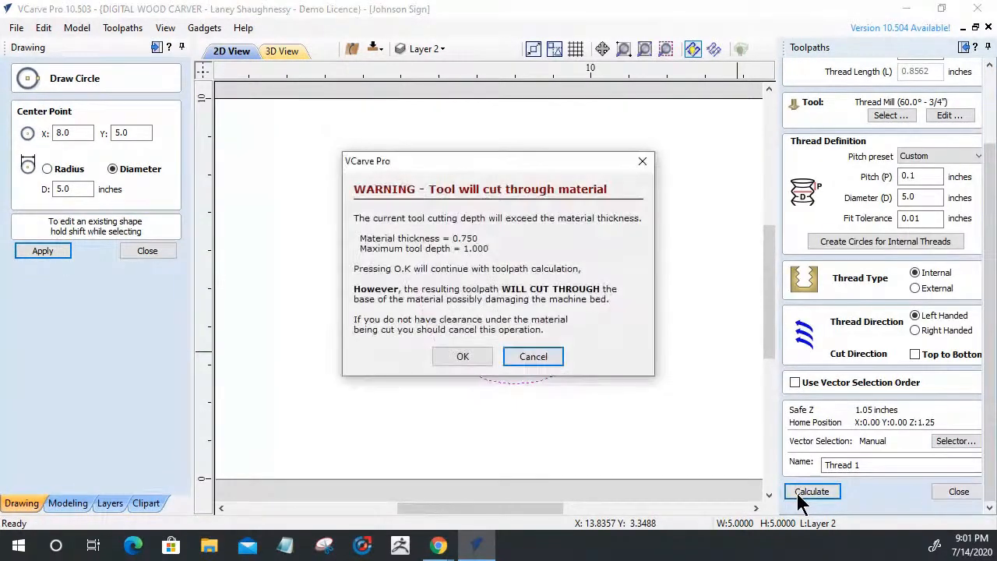
pyautogui.click(533, 357)
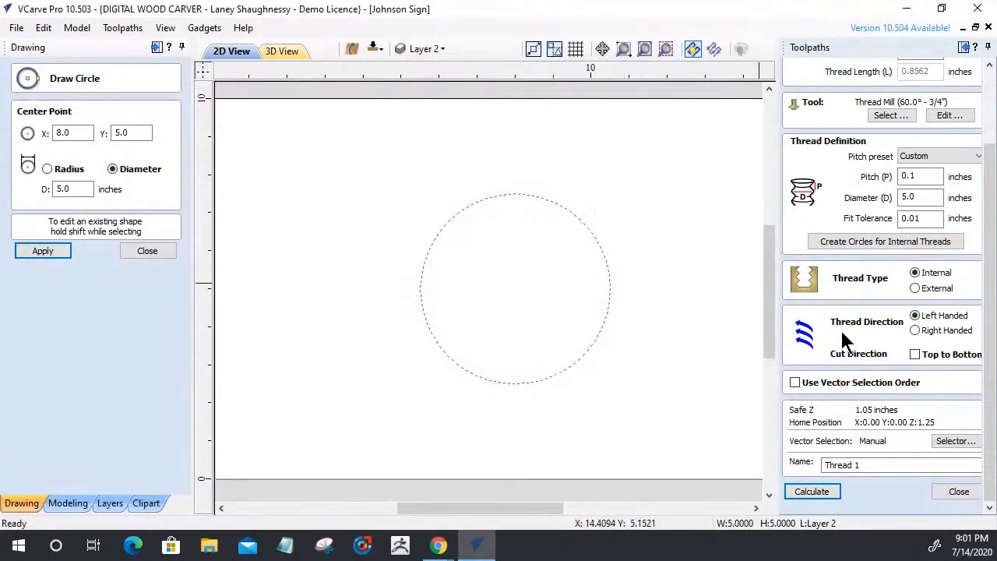
pyautogui.click(60, 189)
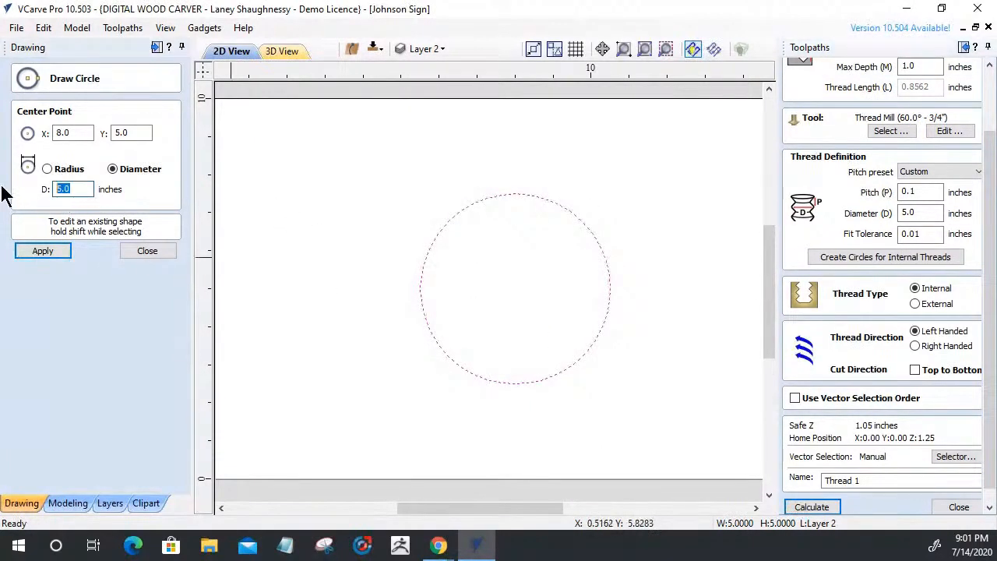
# Change the circle's diameter from 5.0 to 1 inch and apply it
pyautogui.write('.')
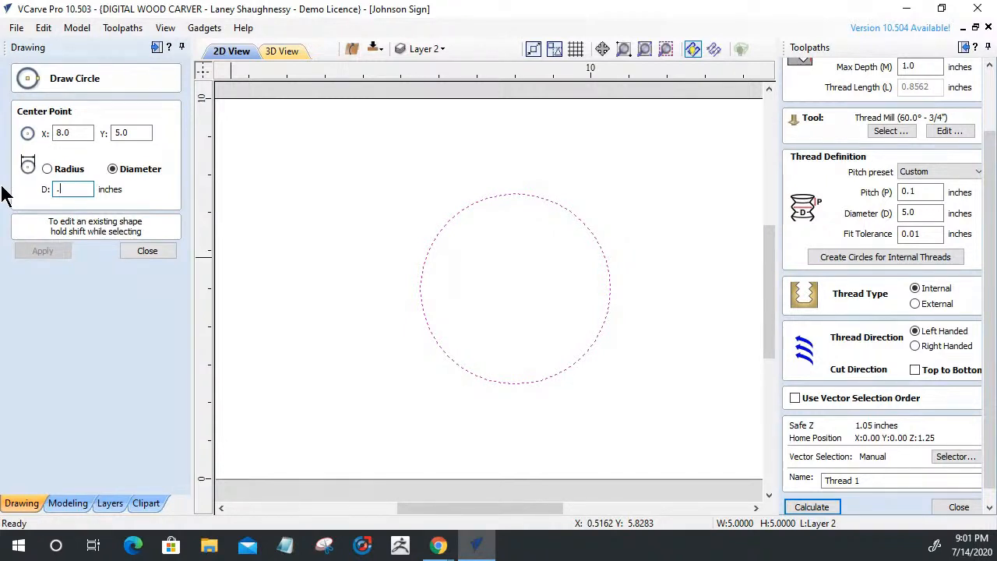
pyautogui.press('BackSpace')
pyautogui.write('1')
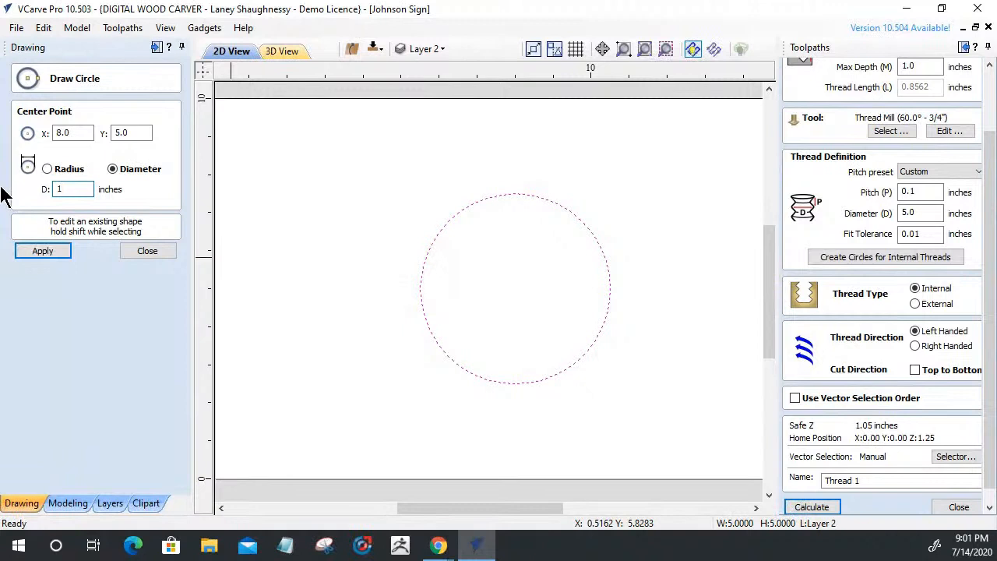
pyautogui.click(48, 251)
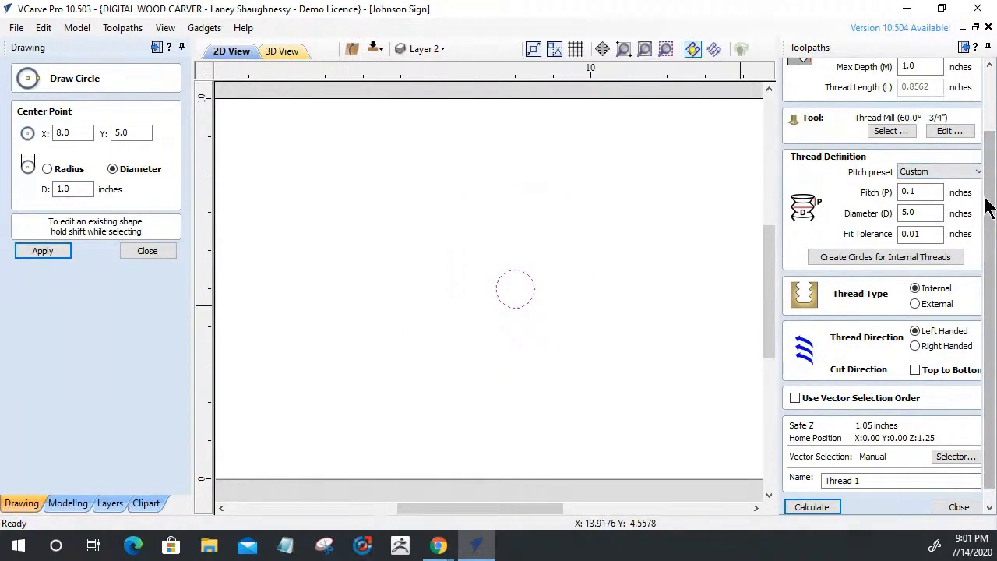
# Give the thread toolpath 0.5 max depth, UTS1/4" pitch (0.05) and right-handed direction
pyautogui.click(985, 109)
pyautogui.doubleClick(911, 143)
pyautogui.write('.5')
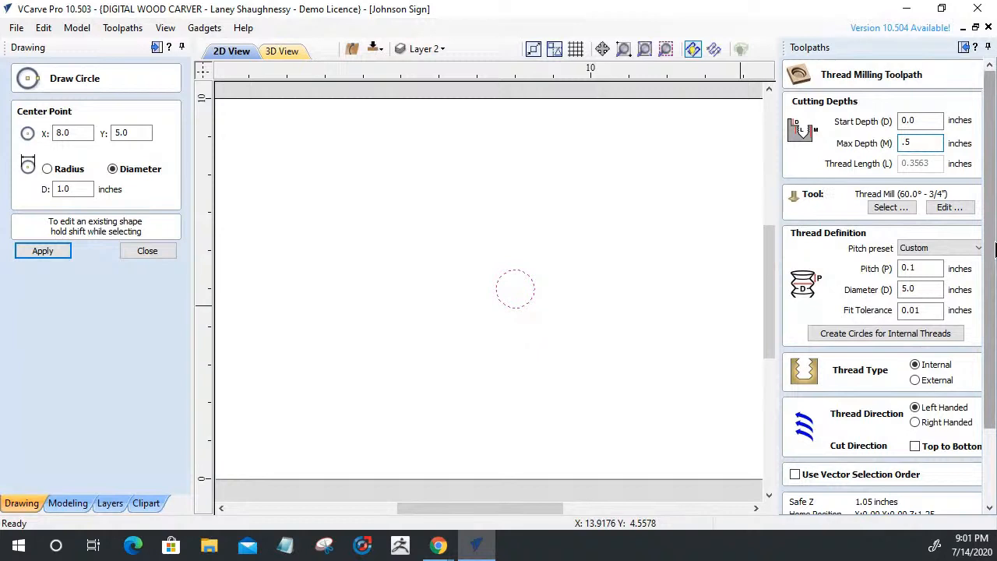
pyautogui.scroll(-3, 972, 378)
pyautogui.click(938, 157)
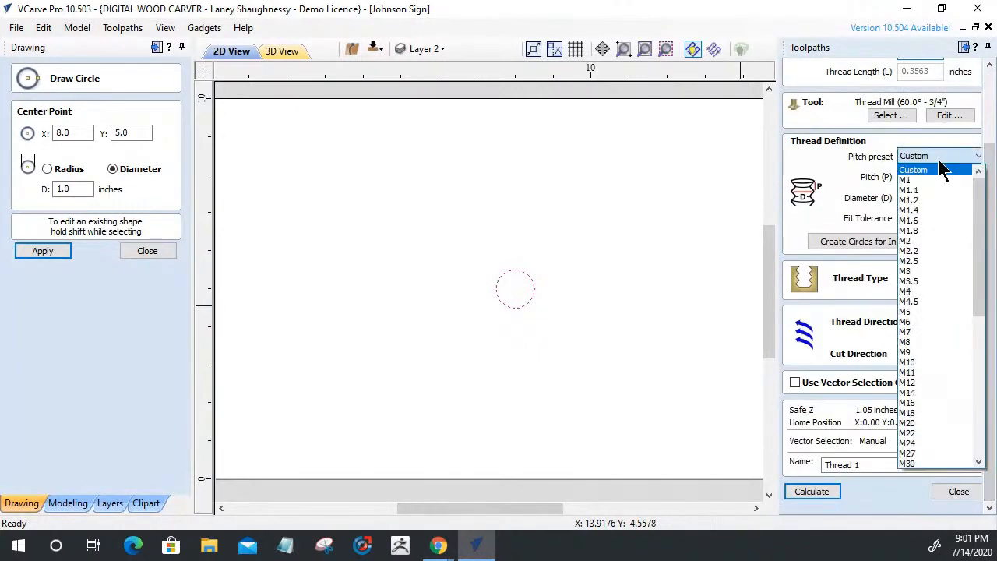
pyautogui.scroll(-9, 921, 434)
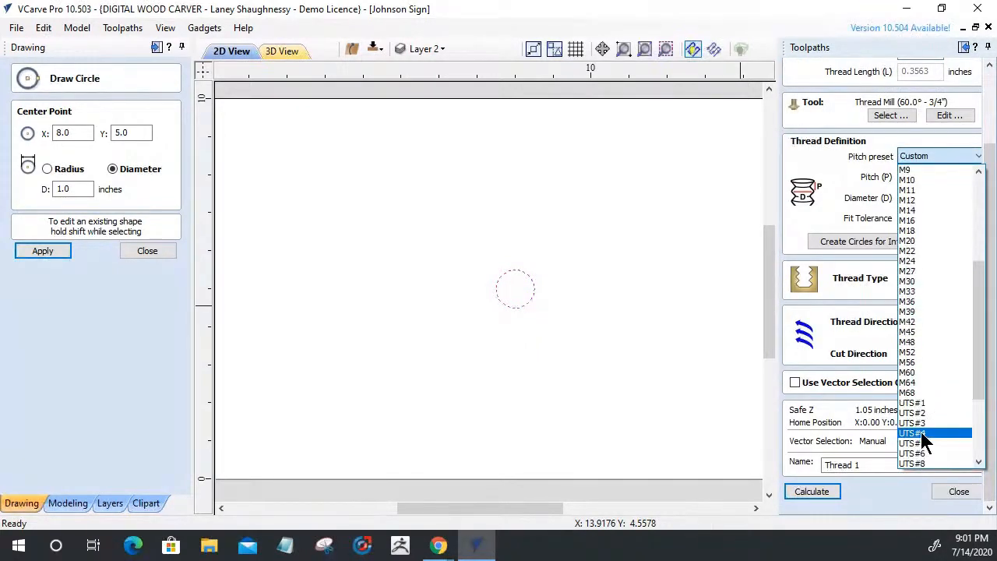
pyautogui.click(909, 373)
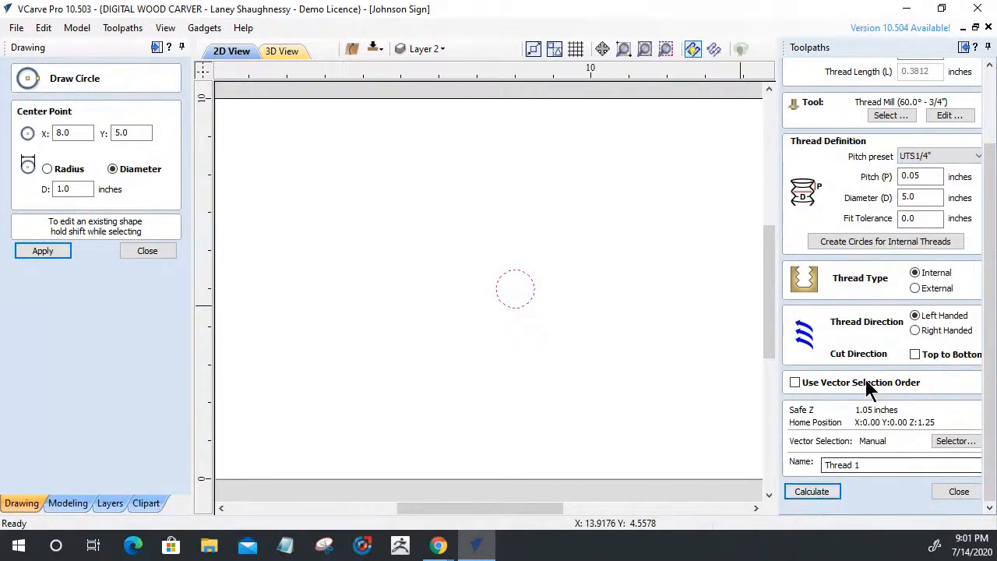
pyautogui.click(915, 330)
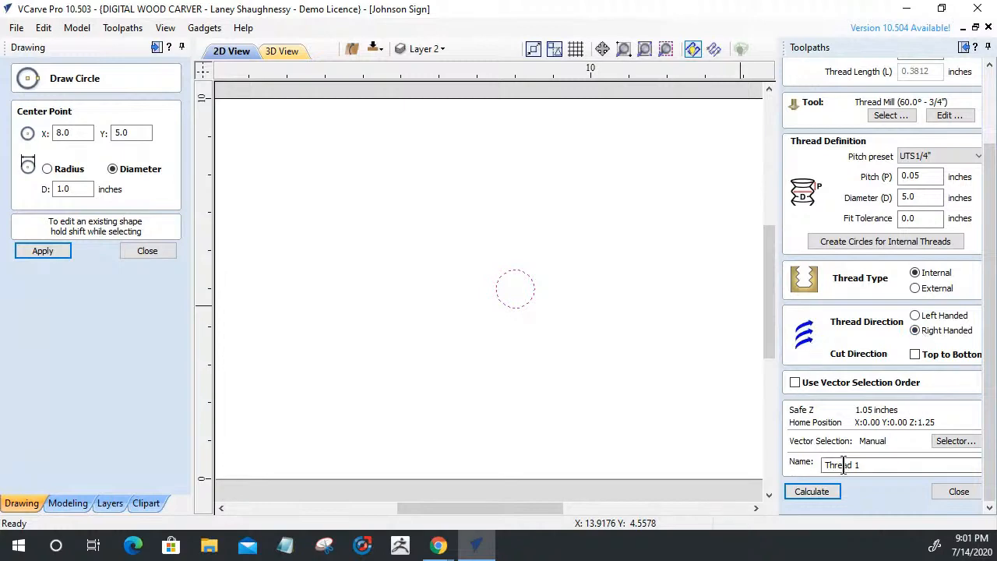
# Calculate the Thread 1 toolpath and reset the preview to a blank maple board
pyautogui.click(814, 492)
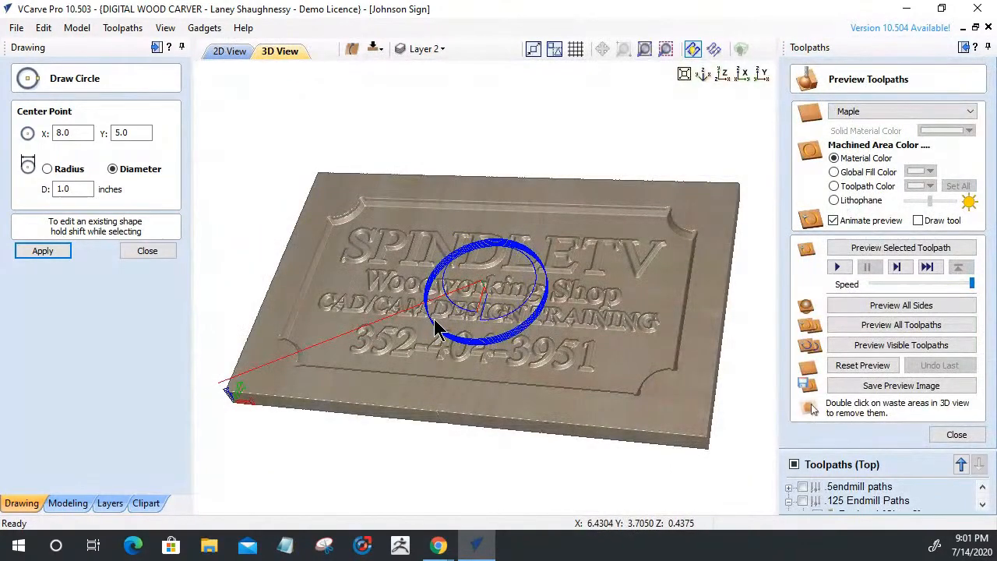
pyautogui.scroll(1, 479, 304)
pyautogui.scroll(1, 479, 304)
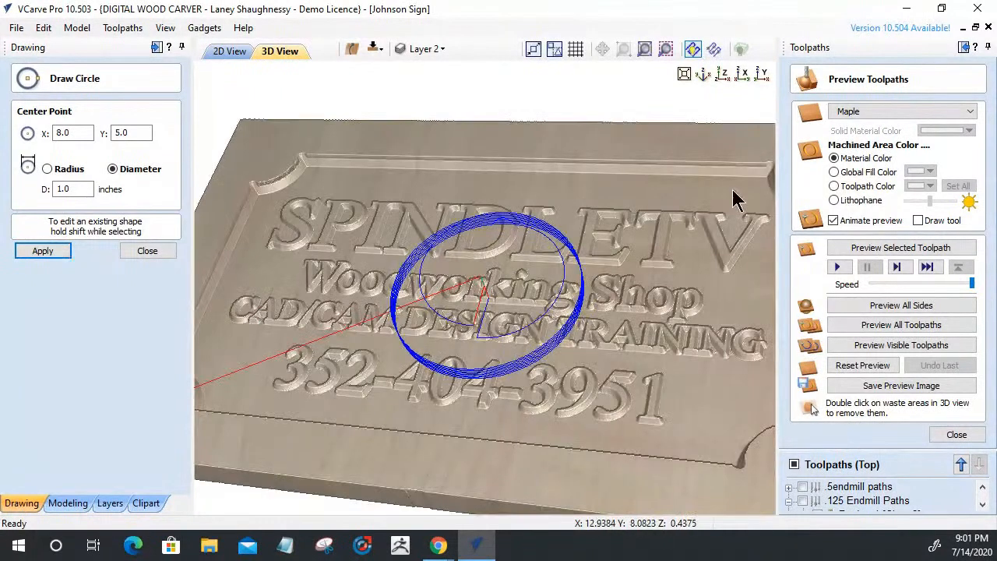
pyautogui.click(852, 366)
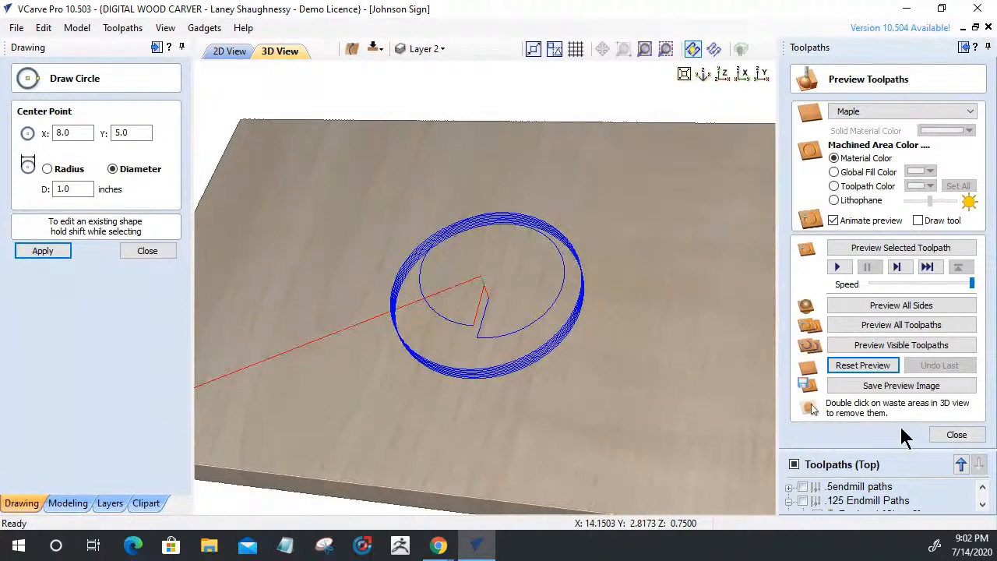
pyautogui.click(952, 434)
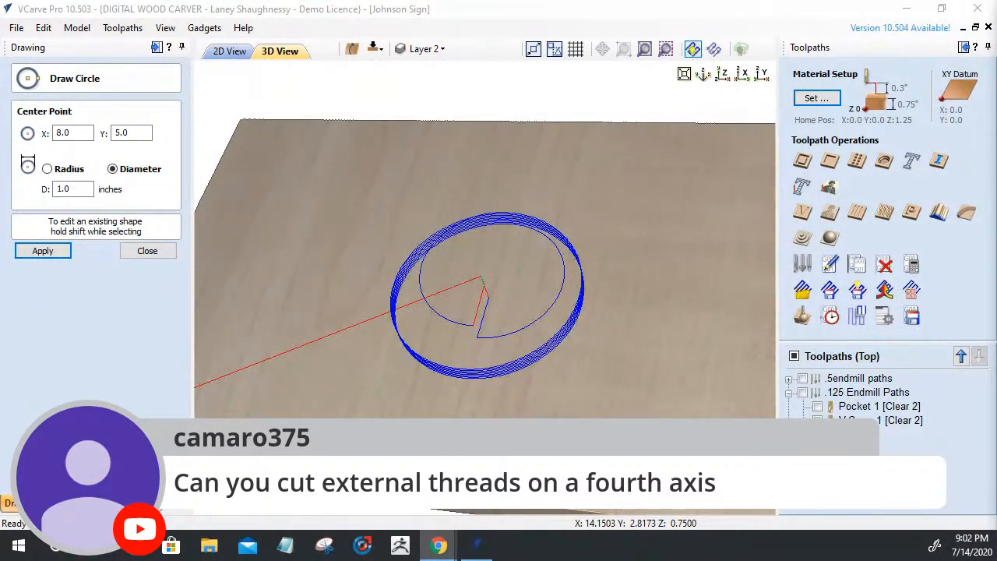
pyautogui.click(209, 29)
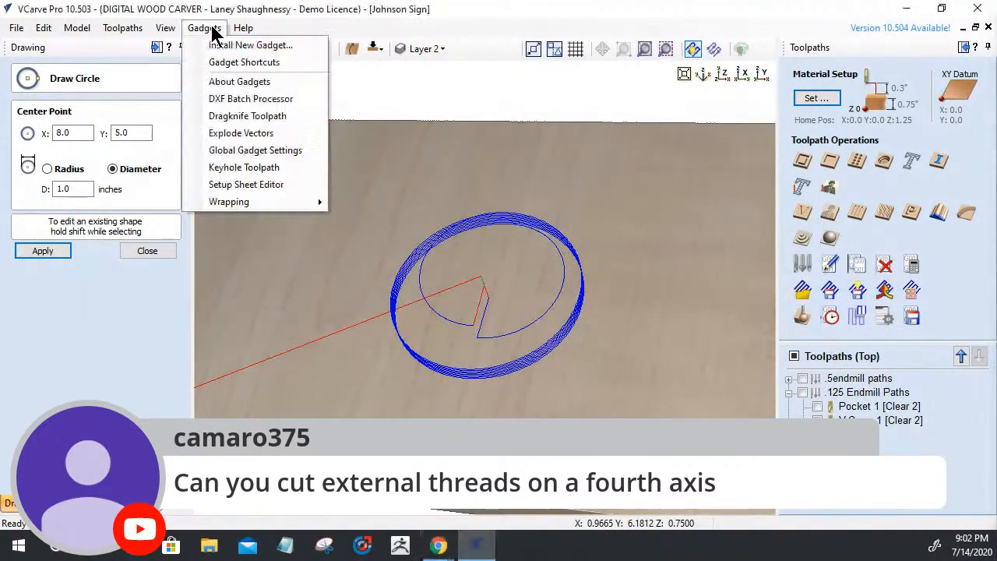
pyautogui.moveTo(282, 204)
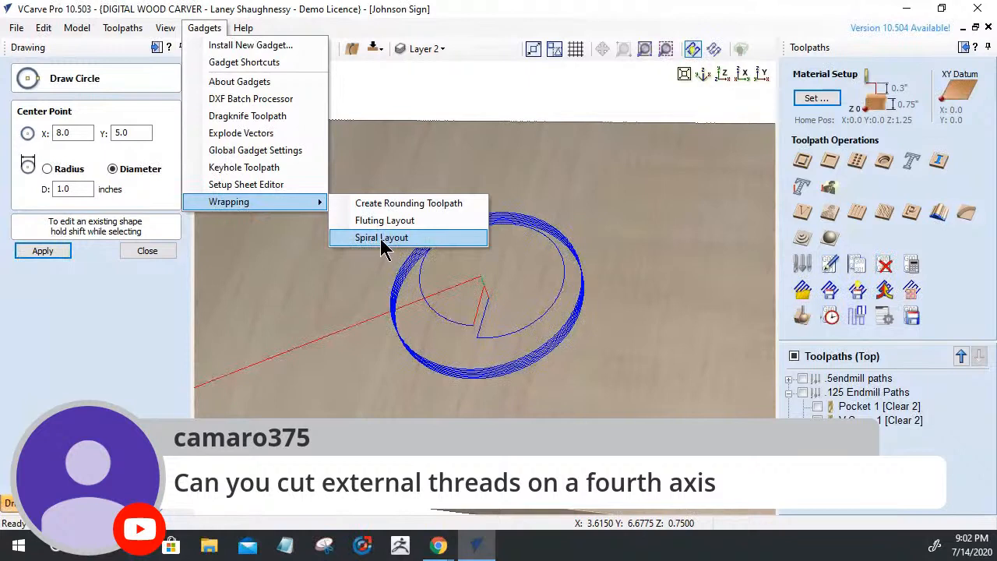
pyautogui.click(357, 297)
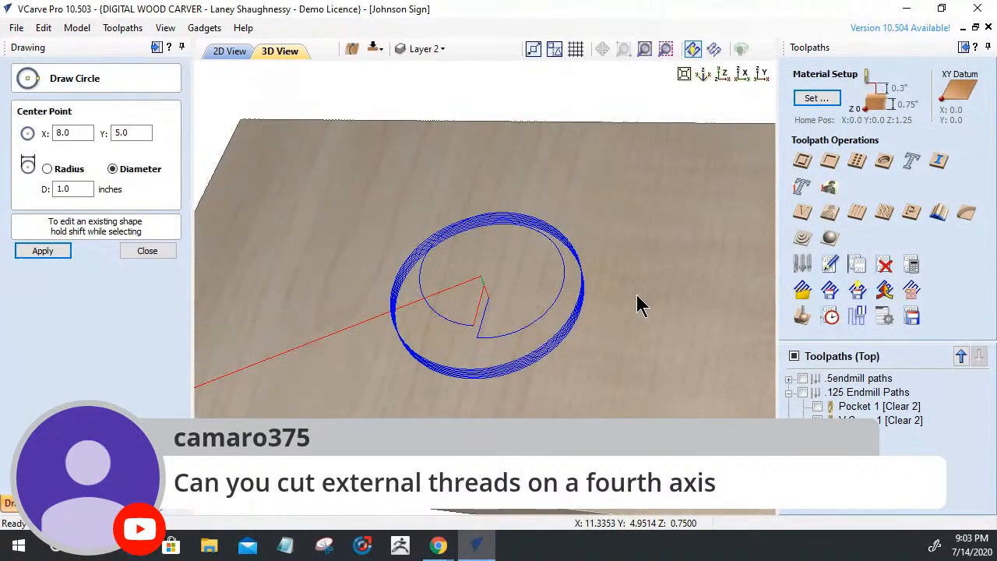
pyautogui.scroll(-2, 639, 305)
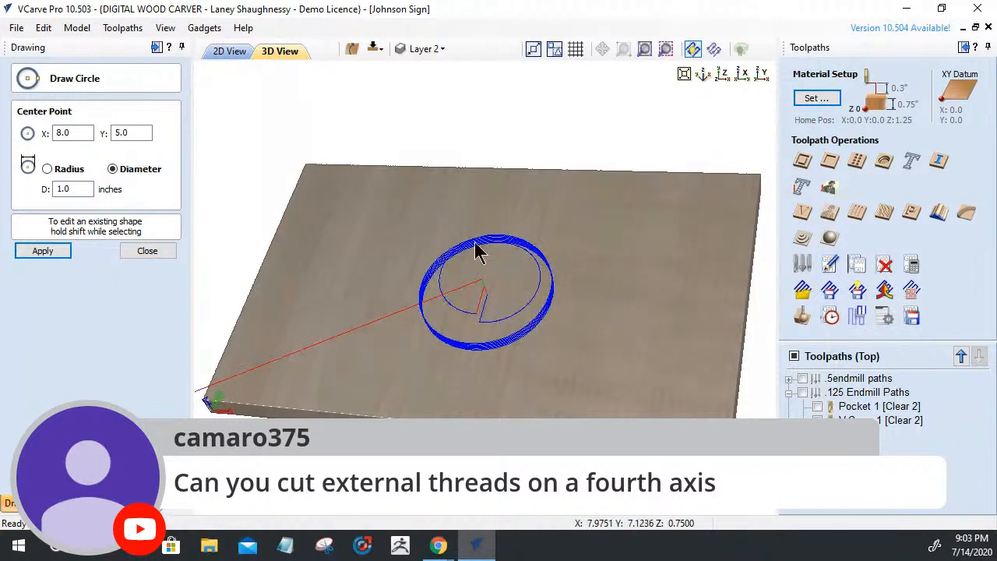
pyautogui.click(192, 30)
pyautogui.moveTo(239, 202)
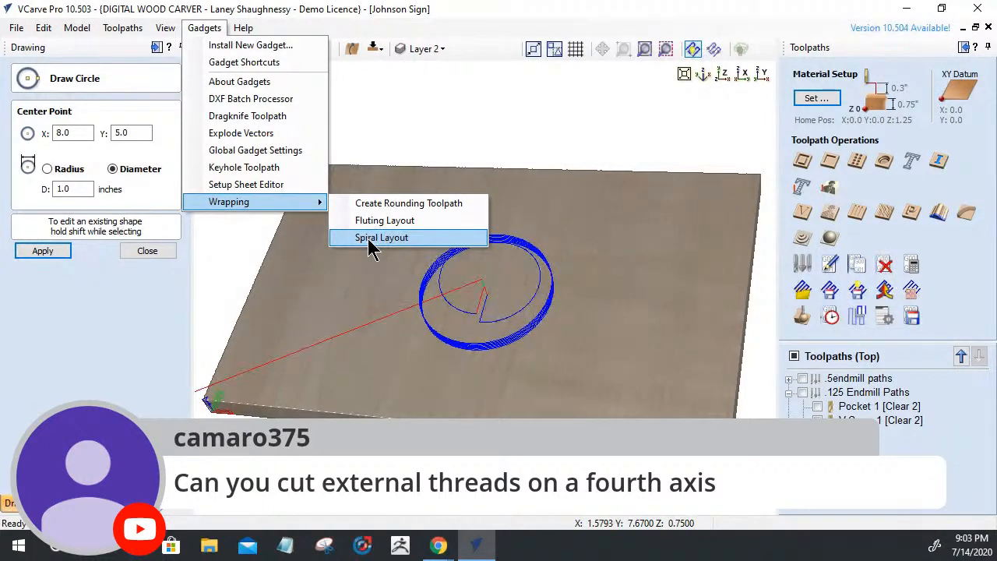
pyautogui.click(438, 127)
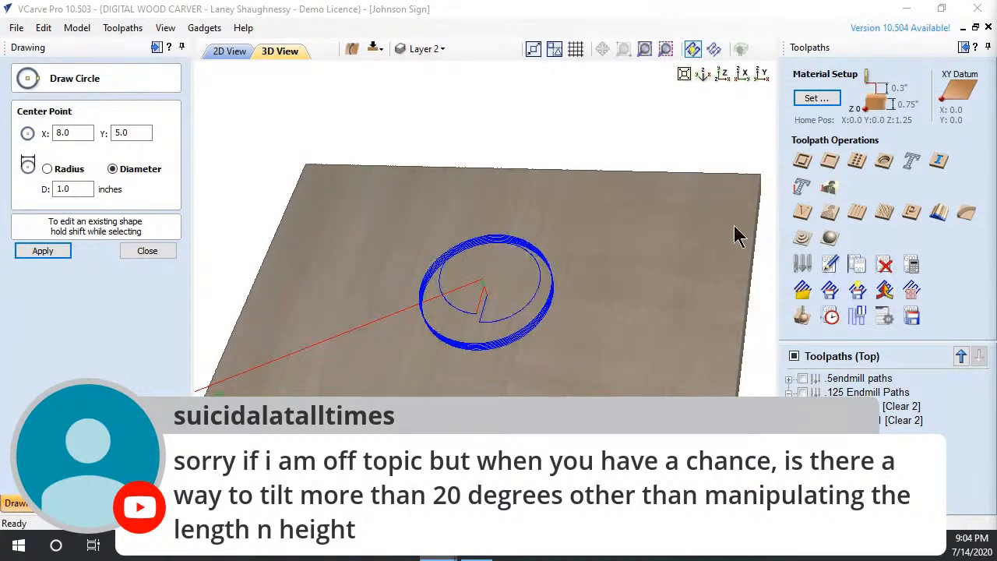
# View from the top, dismiss the circle and rectangle drawing panels, and return to the 2D view
pyautogui.click(723, 74)
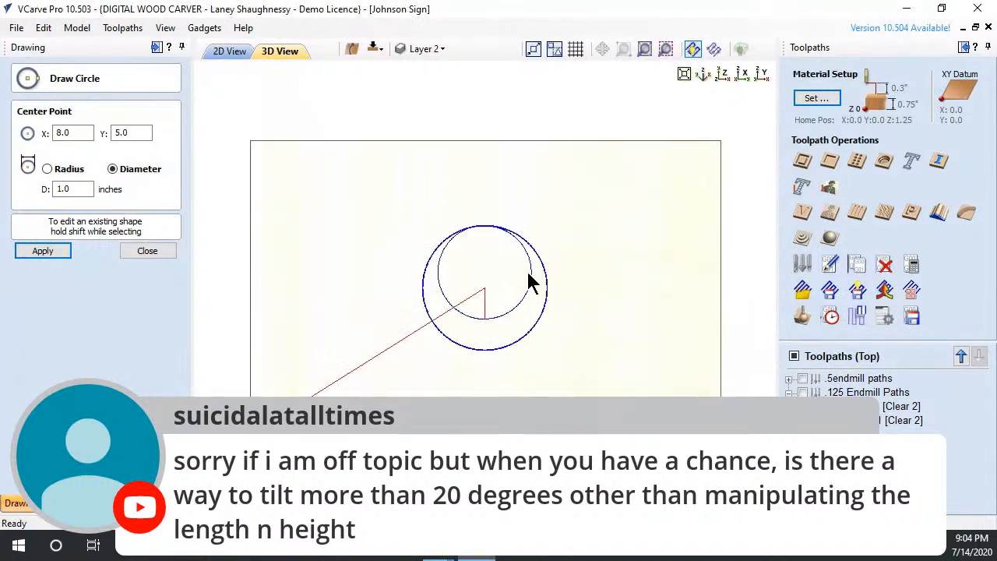
pyautogui.click(139, 255)
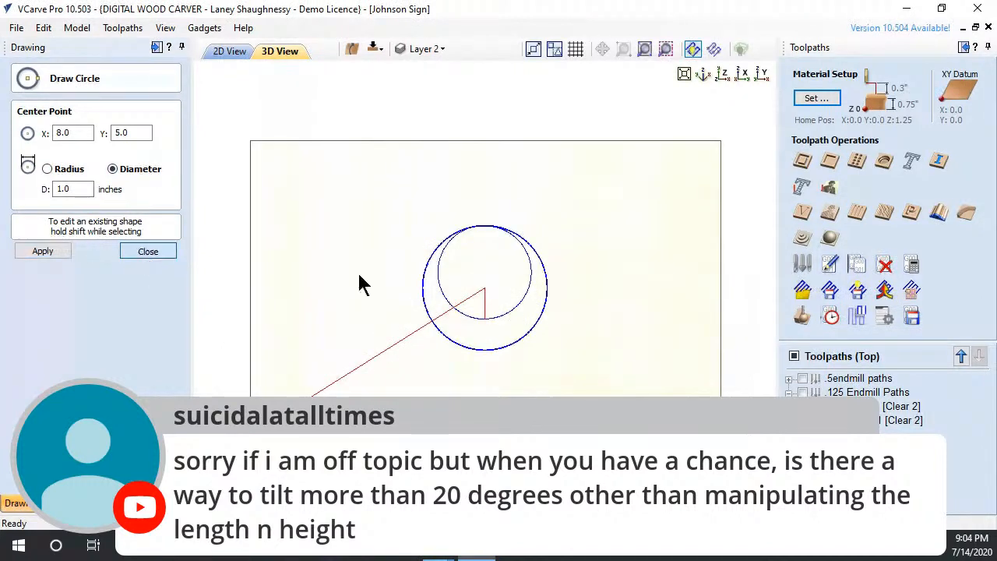
pyautogui.click(66, 156)
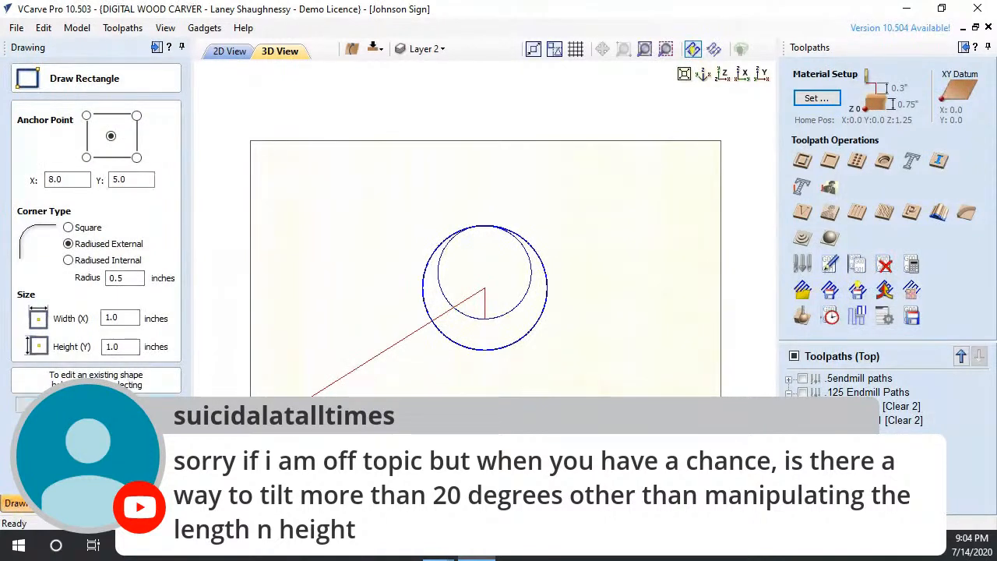
pyautogui.press('Escape')
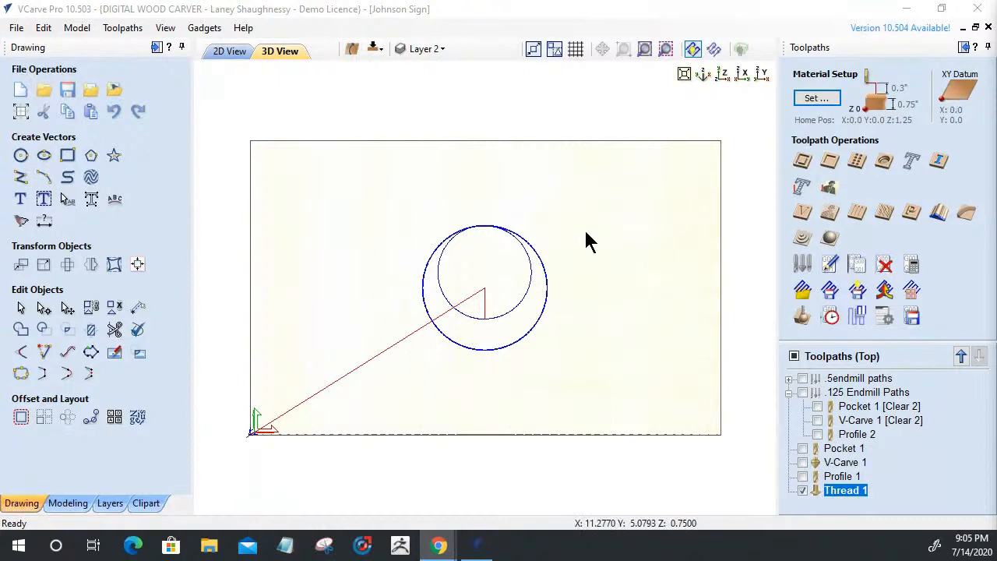
pyautogui.click(238, 53)
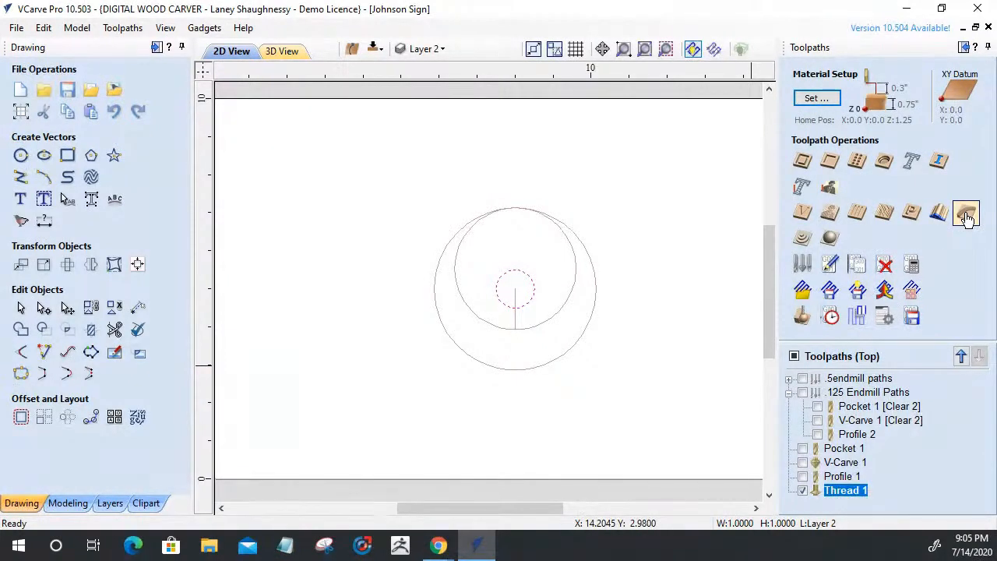
# Hide Thread 1, make Layer 1's SPINDLETV sign visible, and select its outer border
pyautogui.click(802, 490)
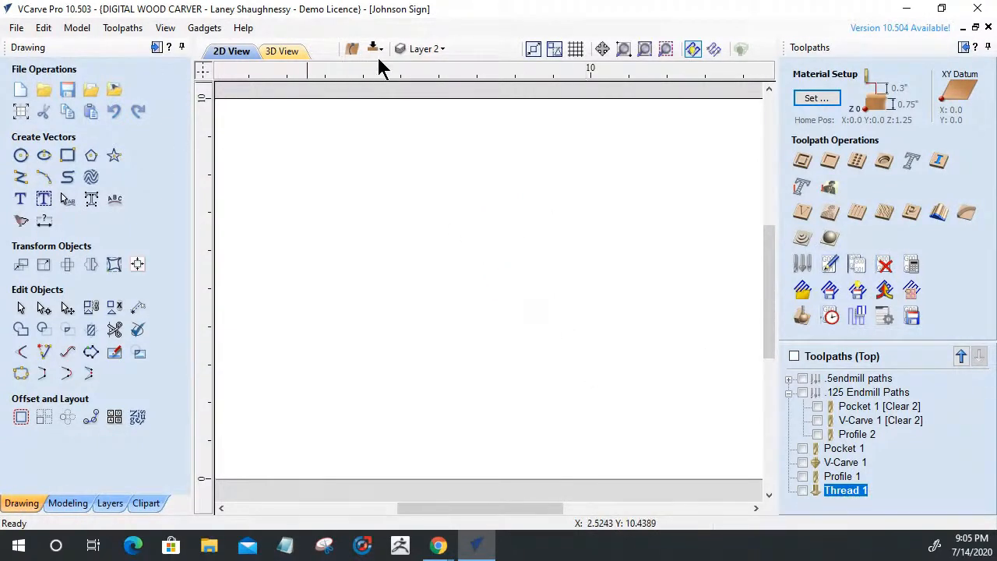
pyautogui.click(438, 50)
pyautogui.click(421, 74)
pyautogui.click(421, 89)
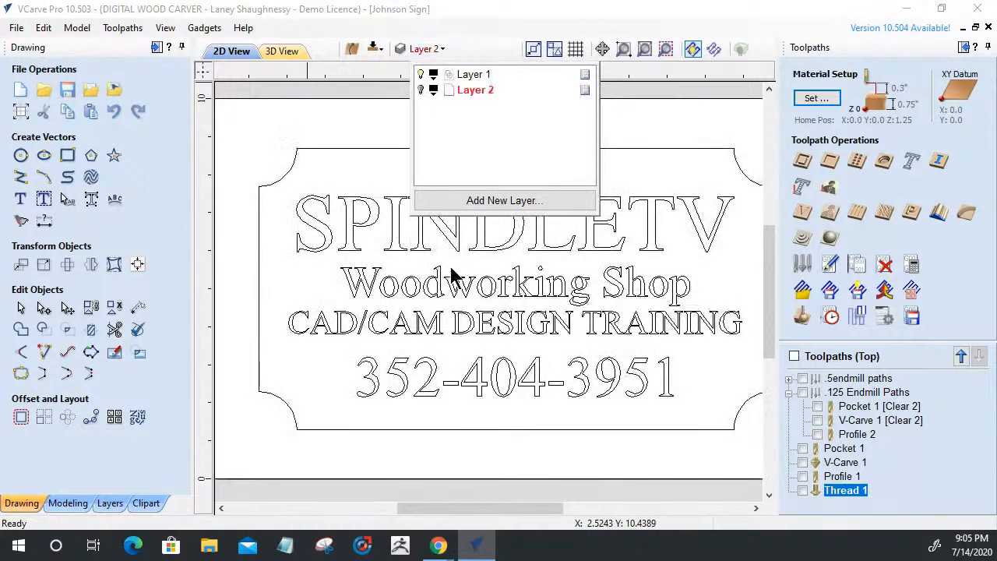
pyautogui.scroll(-2, 424, 350)
pyautogui.scroll(-2, 467, 339)
pyautogui.scroll(3, 507, 319)
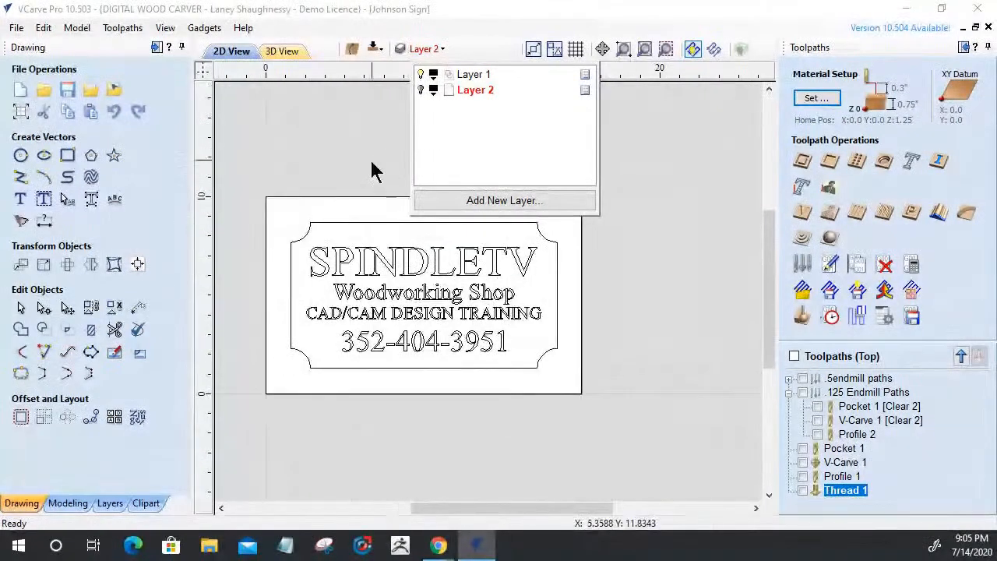
pyautogui.scroll(-1, 370, 175)
pyautogui.click(600, 263)
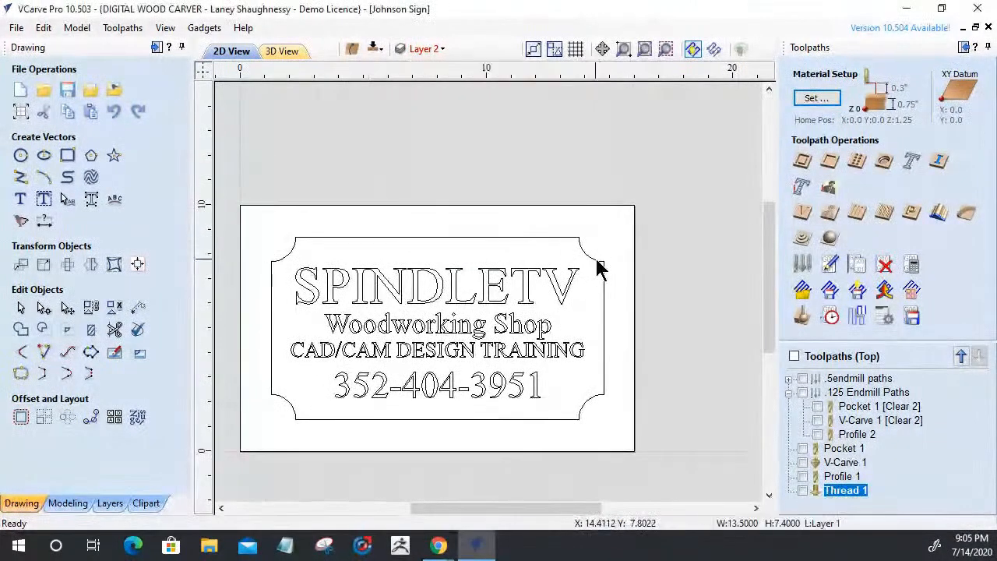
# Bring up Chamfer 1's settings (60° V-bit, 0.2 width, inside), then start a new circle
pyautogui.click(966, 215)
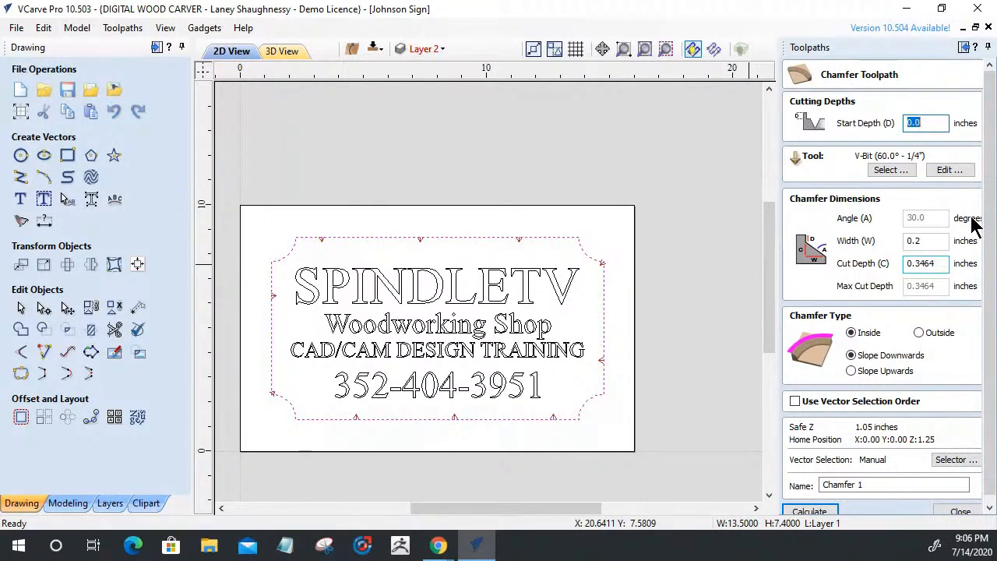
pyautogui.click(20, 155)
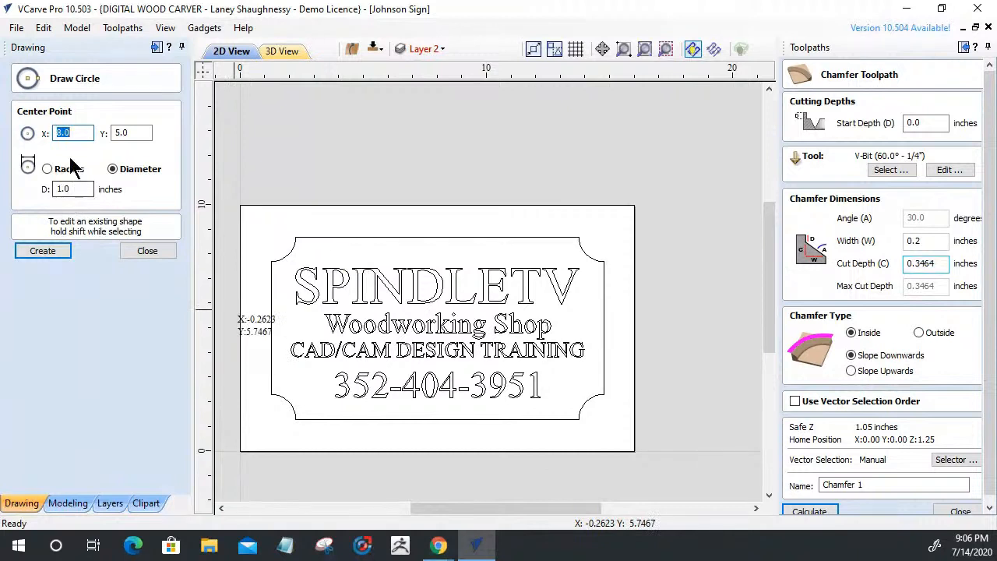
# Draw a 0.25-inch diameter circle near the sign's top-left corner
pyautogui.moveTo(72, 189); pyautogui.dragTo(5, 193)
pyautogui.write('.25')
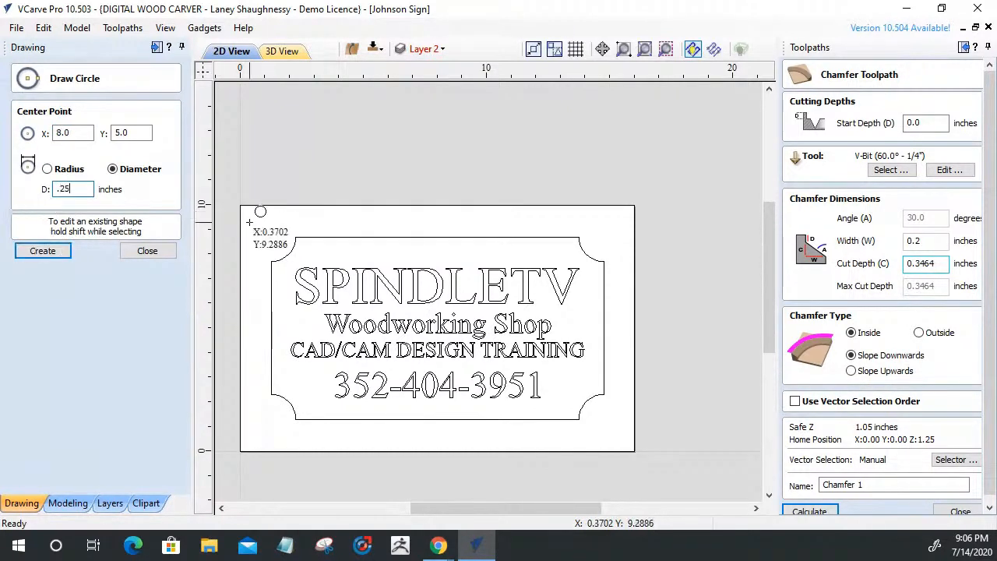
pyautogui.click(262, 230)
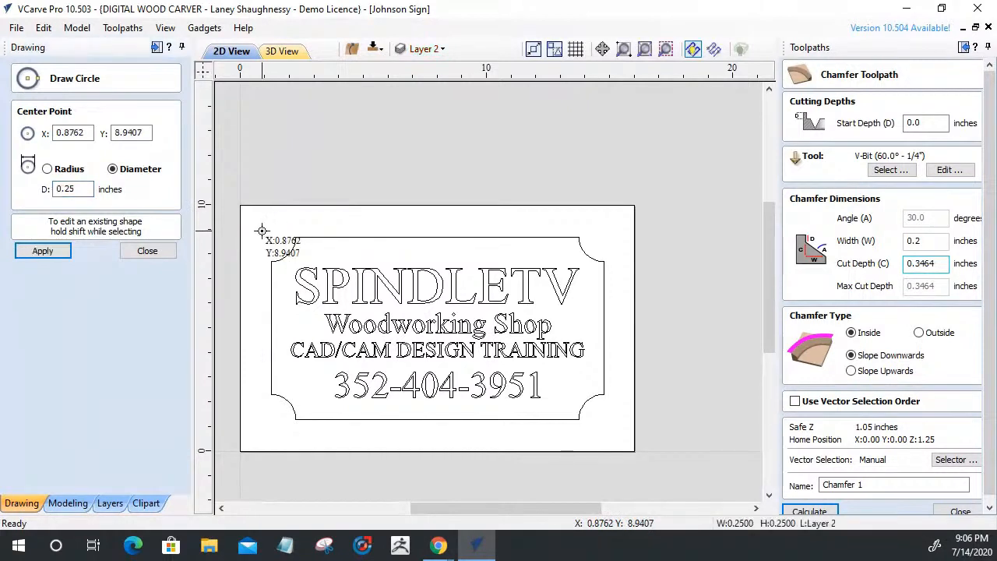
pyautogui.click(150, 252)
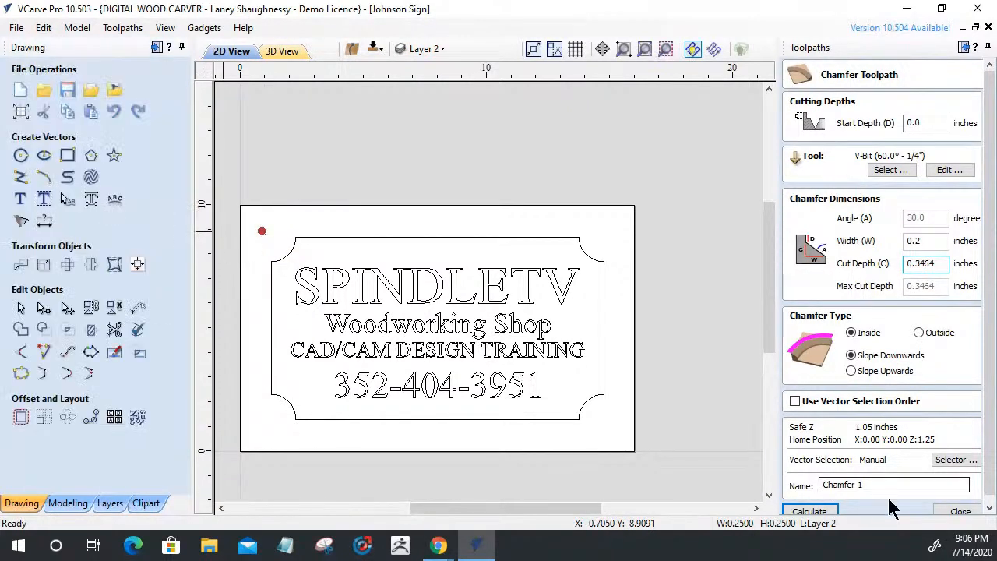
pyautogui.click(959, 511)
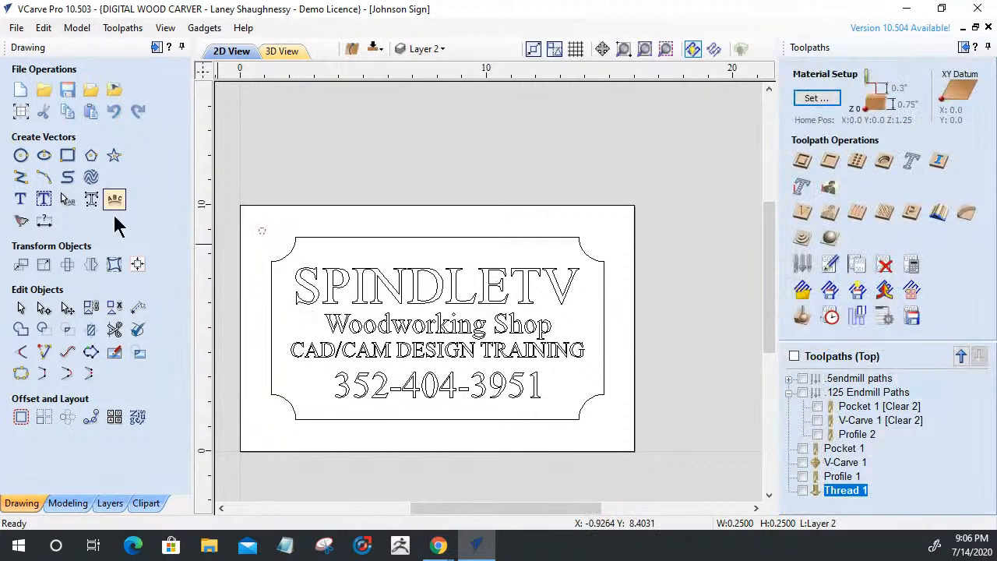
# Mirror copies of the circle about the job centre to the other three corners, then select the border
pyautogui.click(137, 266)
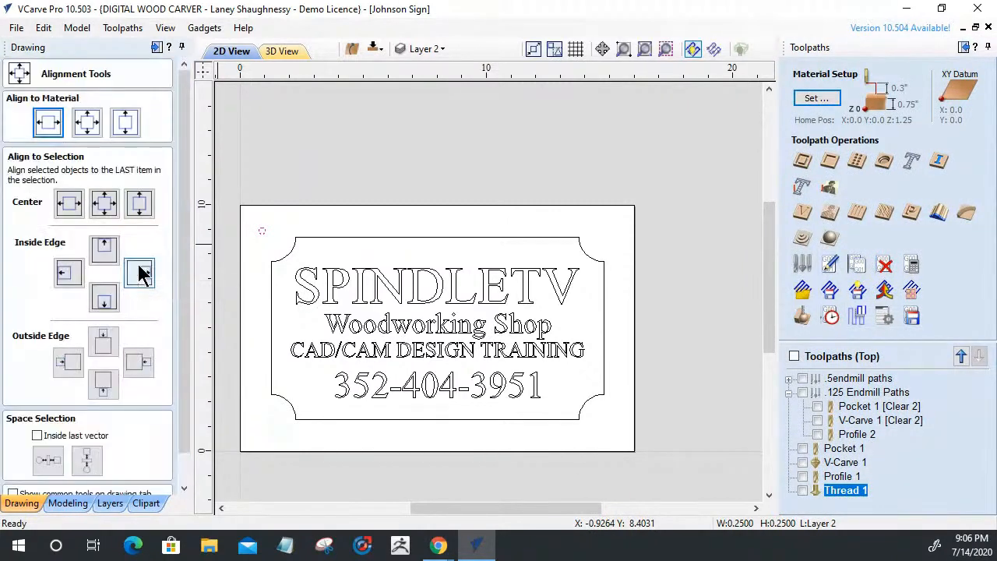
pyautogui.scroll(-1, 175, 460)
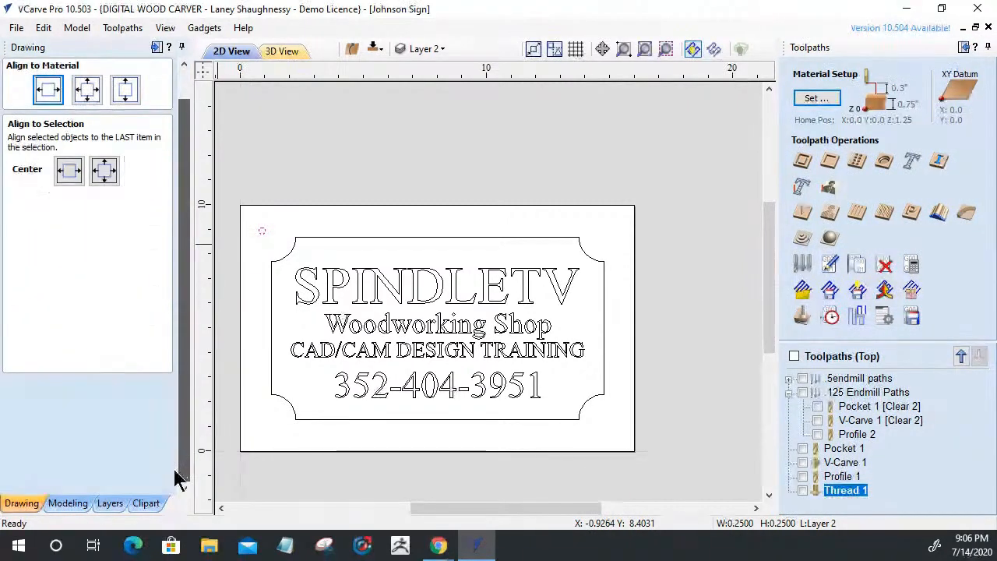
pyautogui.click(139, 484)
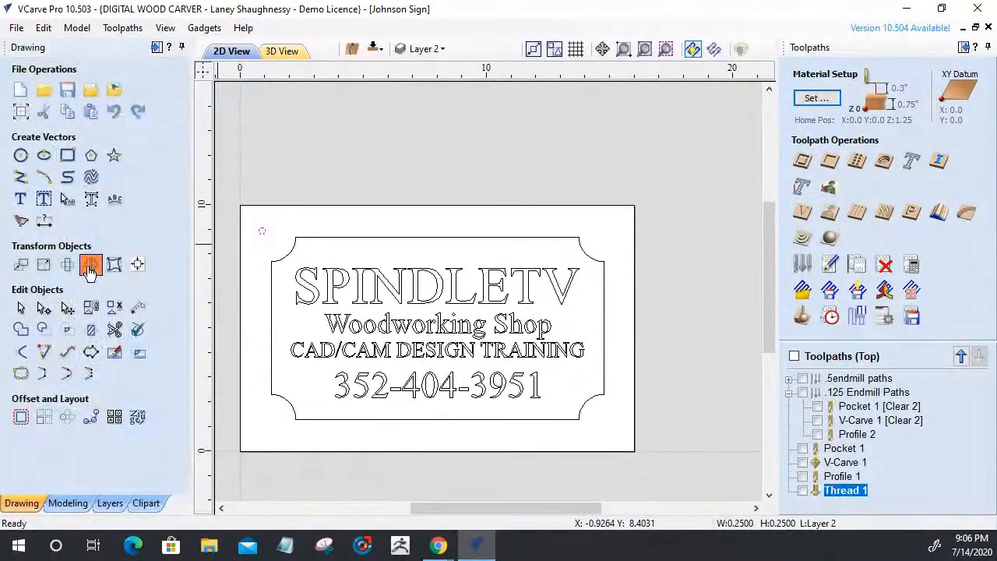
pyautogui.click(91, 266)
pyautogui.click(26, 352)
pyautogui.click(25, 293)
pyautogui.click(100, 252)
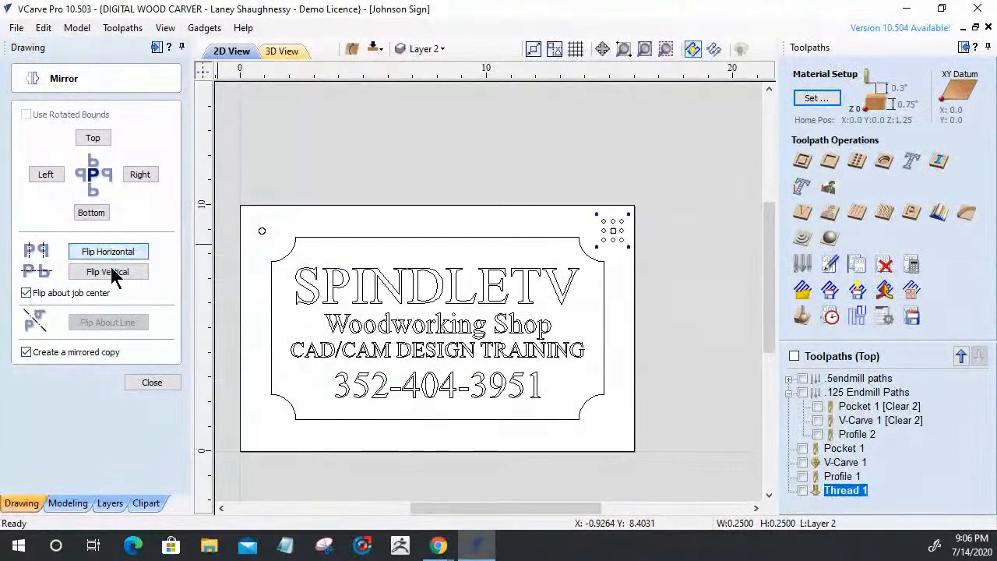
pyautogui.click(111, 272)
pyautogui.click(111, 248)
pyautogui.click(153, 383)
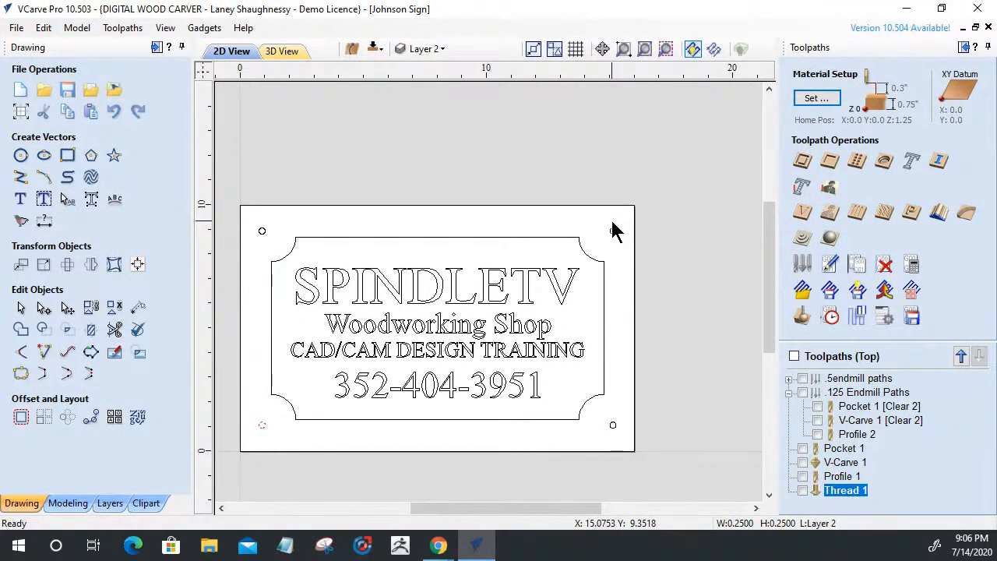
pyautogui.click(472, 238)
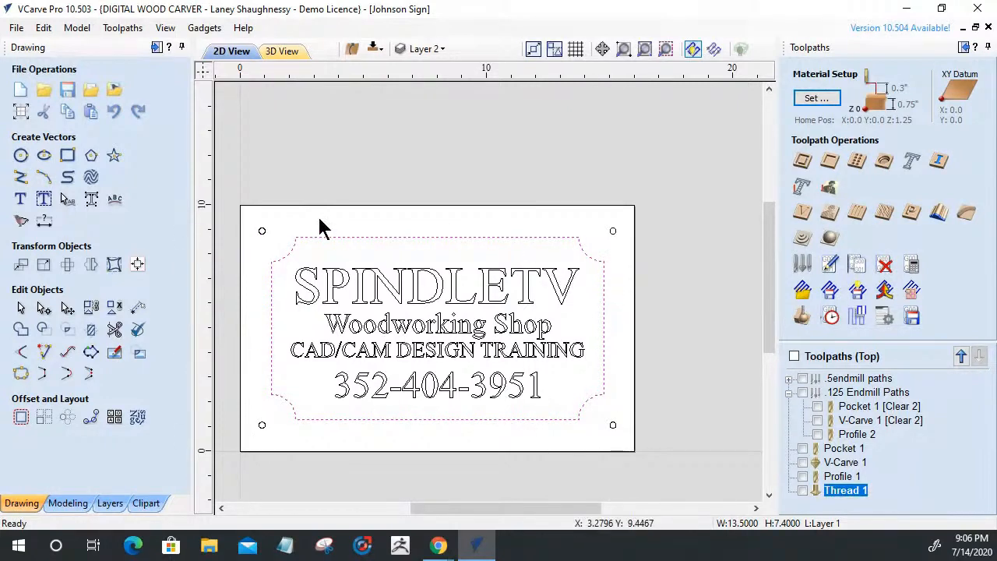
# Choose the V-Bit_0.5_Imported_Imported bit for the border chamfer
pyautogui.click(965, 214)
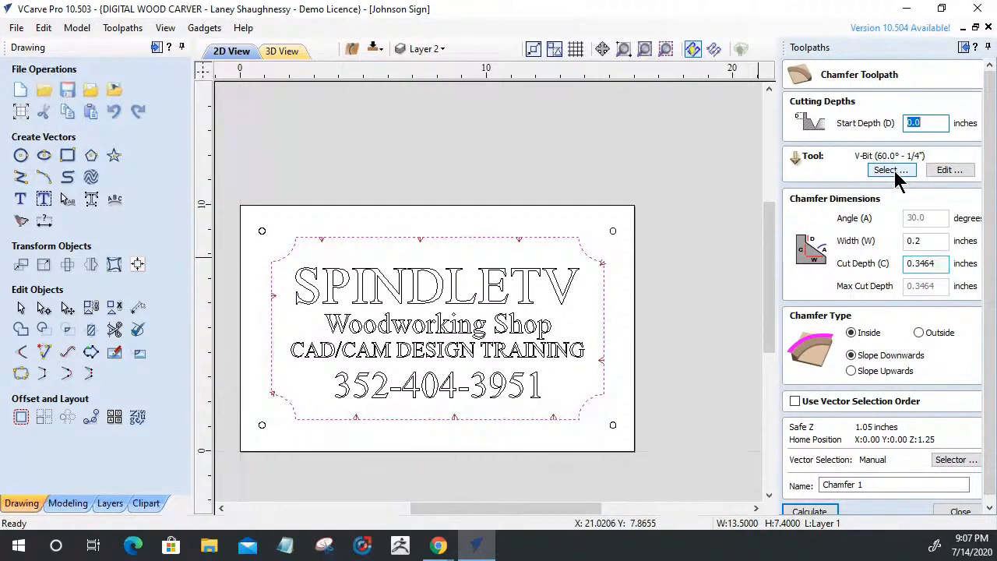
pyautogui.click(895, 177)
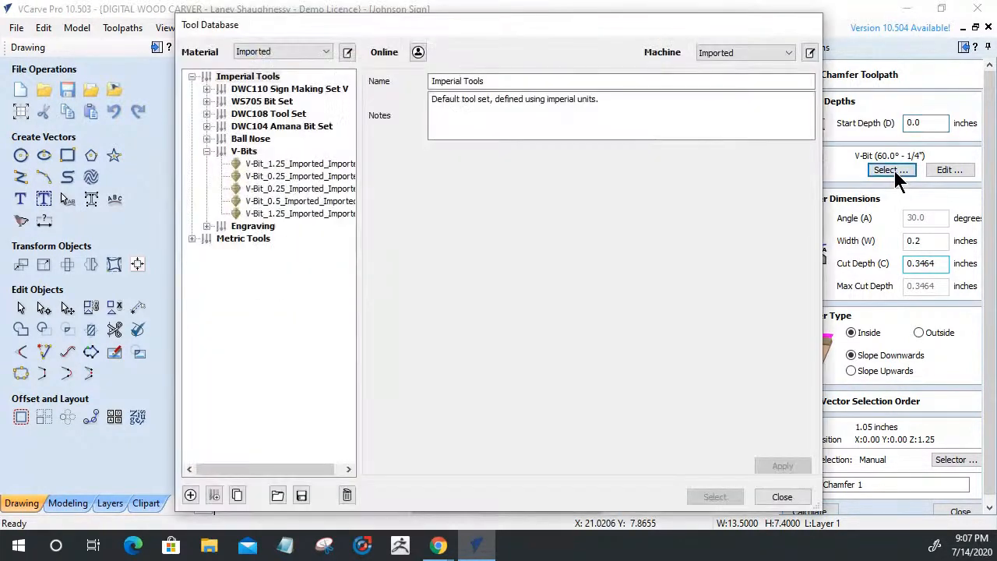
pyautogui.click(273, 201)
pyautogui.click(691, 495)
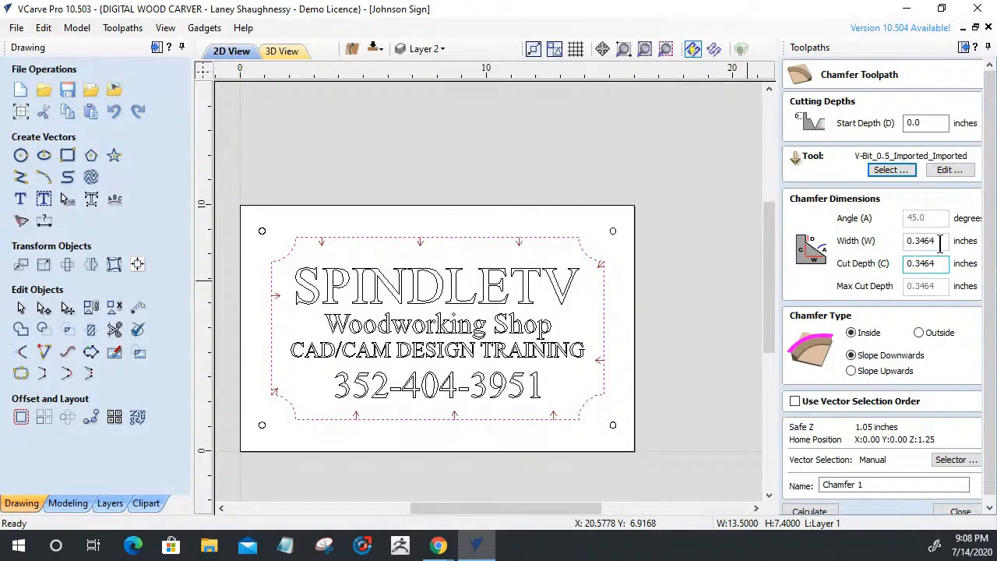
# Set the chamfer width to 0.5 inch
pyautogui.moveTo(940, 241); pyautogui.dragTo(896, 296)
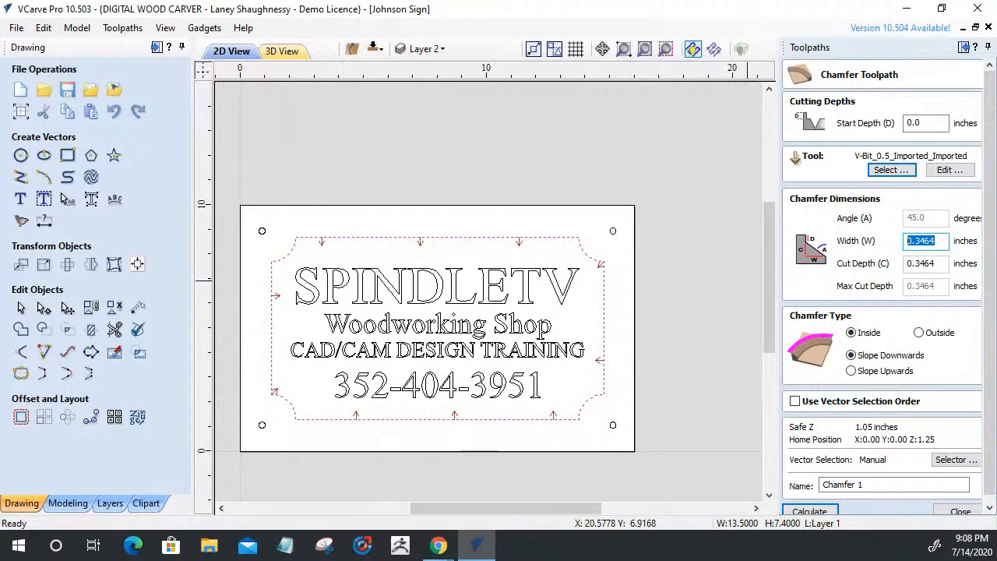
pyautogui.write('.')
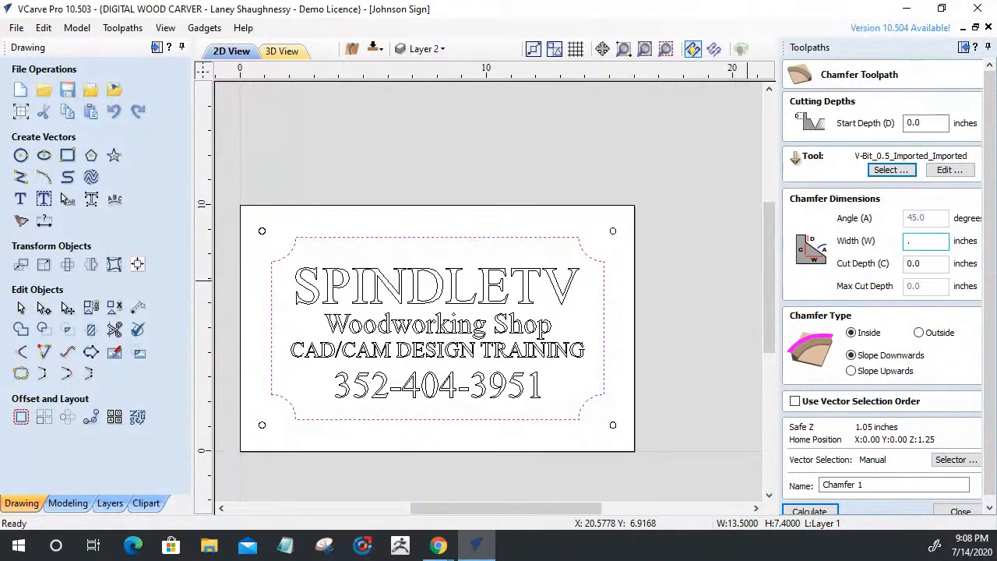
pyautogui.write('5')
pyautogui.moveTo(924, 263); pyautogui.dragTo(912, 265)
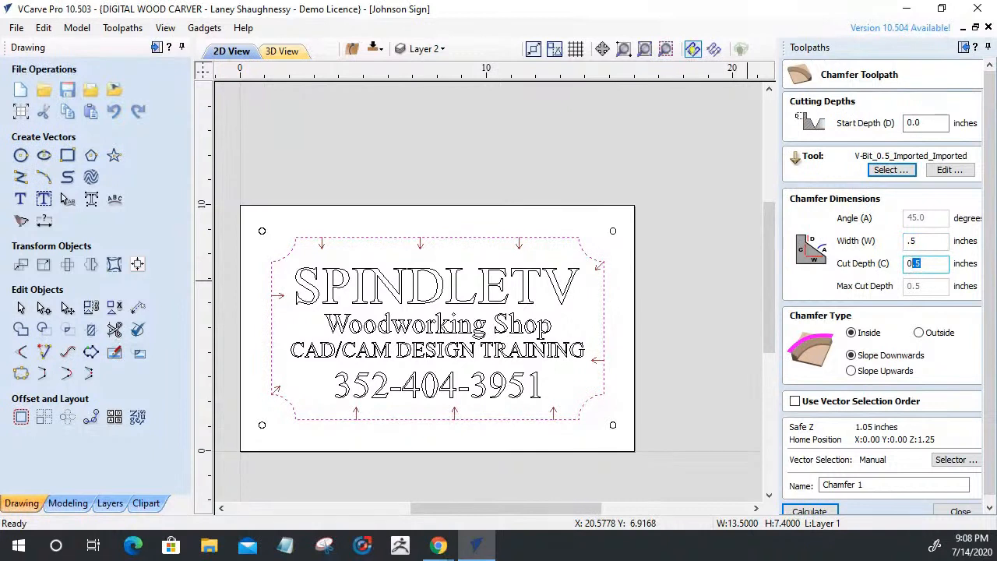
pyautogui.write('0.375')
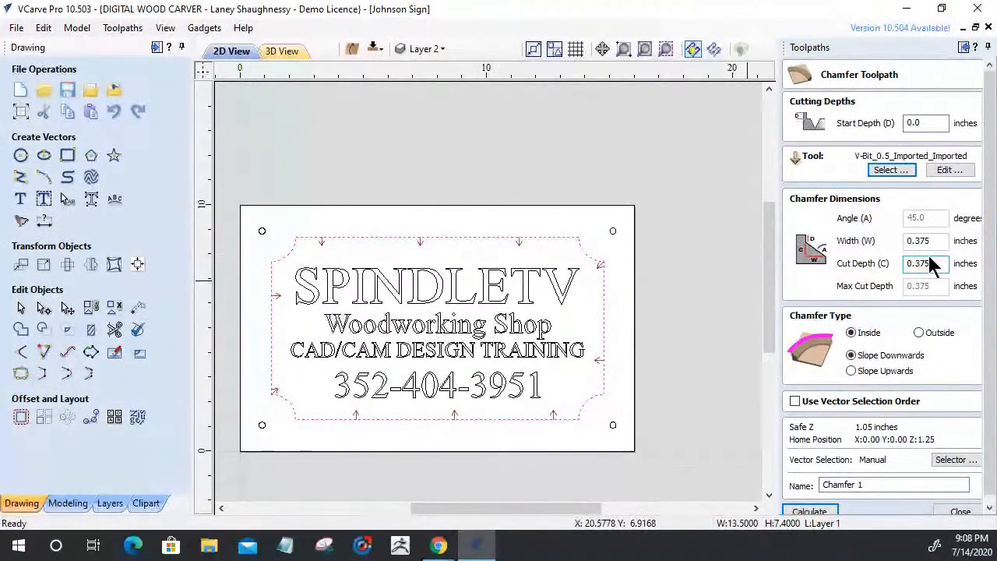
pyautogui.moveTo(936, 242); pyautogui.dragTo(875, 242)
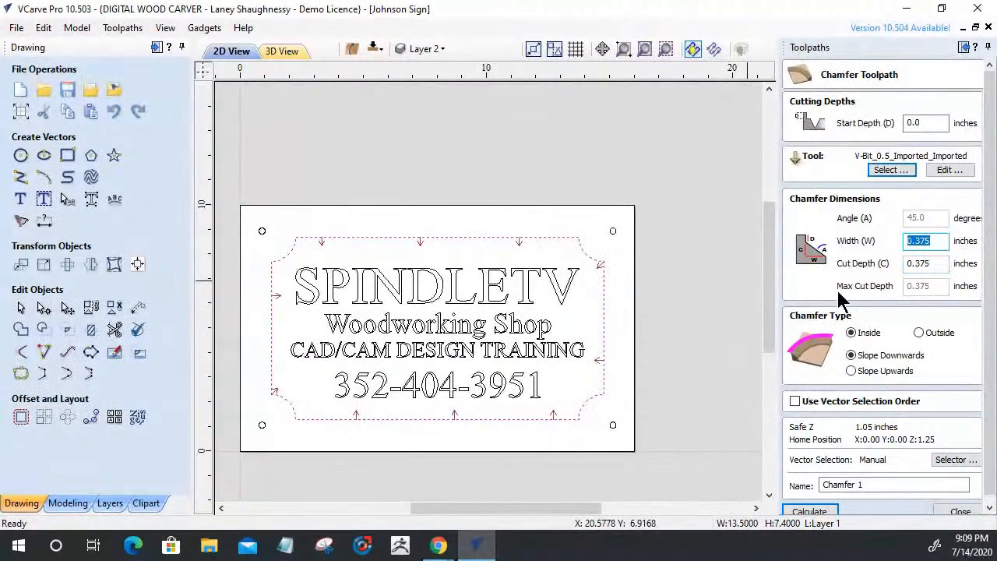
pyautogui.write('.5')
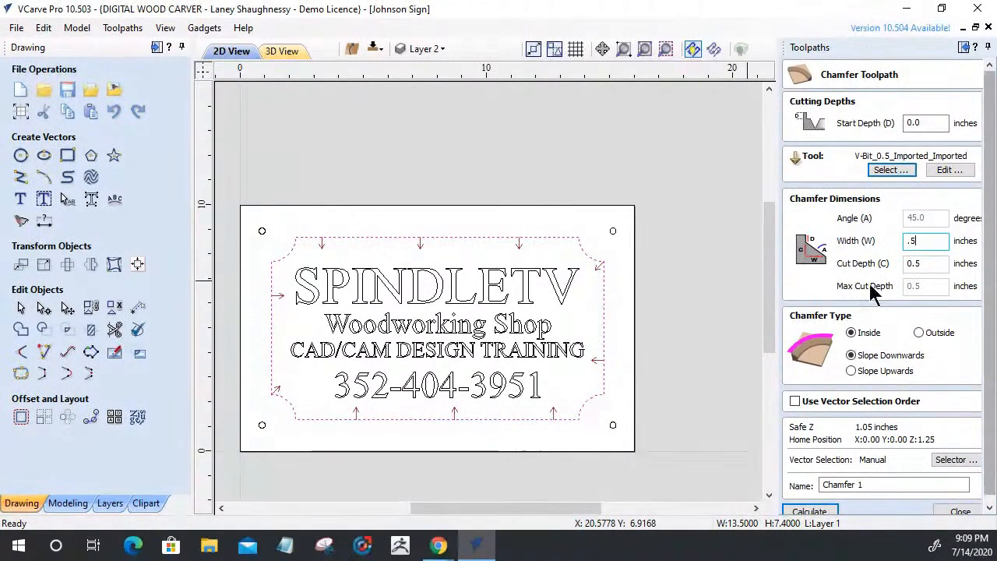
# Make the chamfer cut outside the border and slope downwards
pyautogui.click(918, 332)
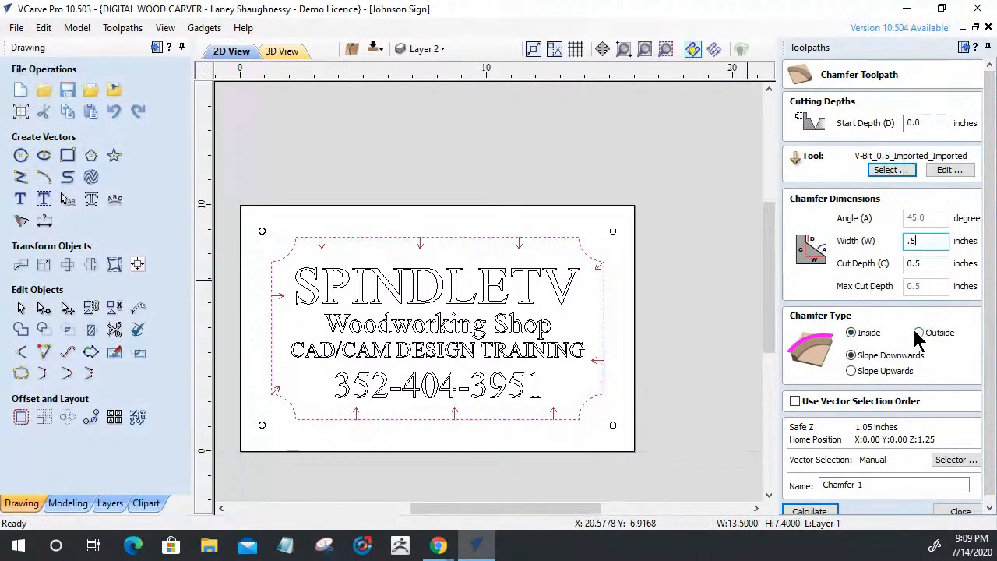
pyautogui.click(851, 332)
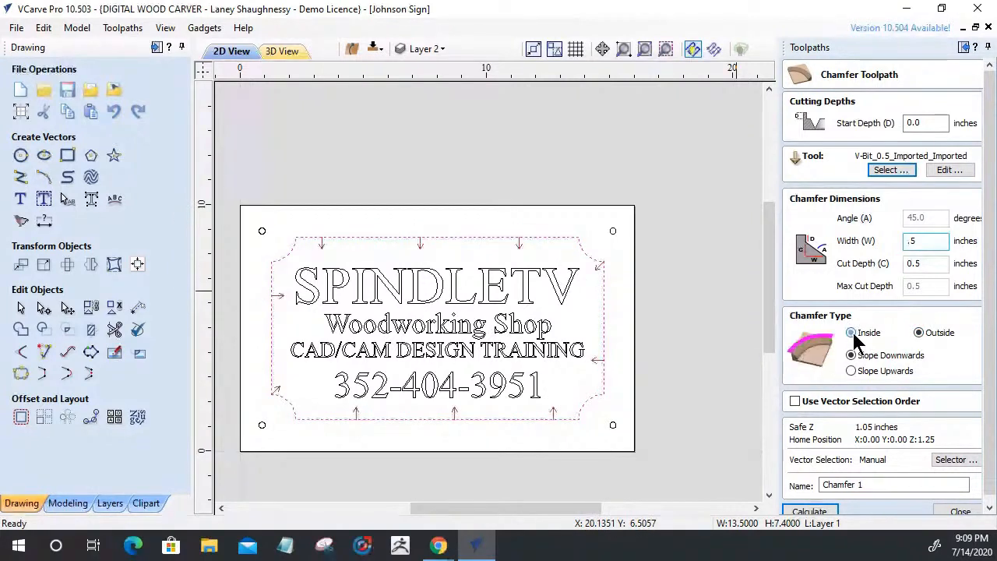
pyautogui.click(918, 333)
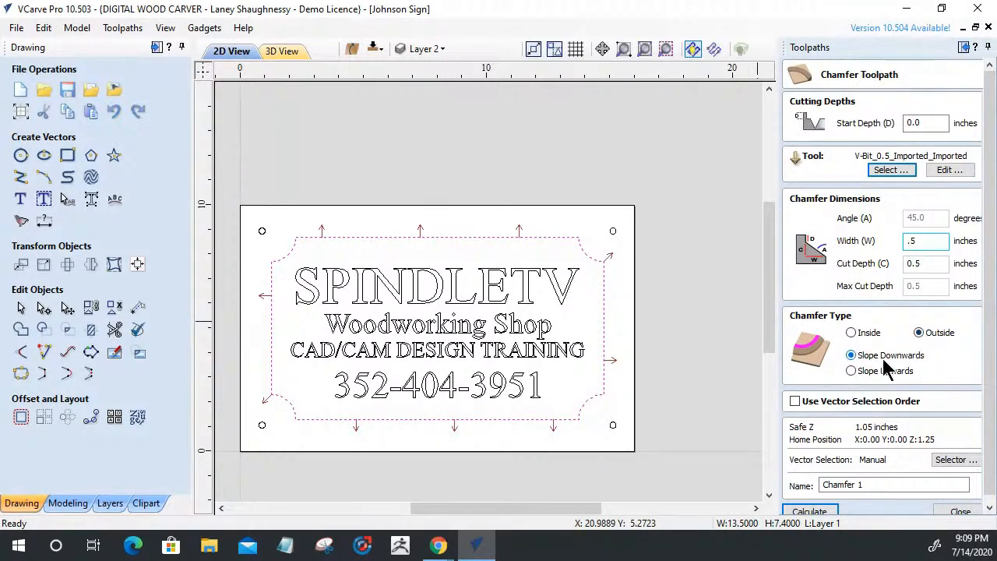
pyautogui.click(851, 372)
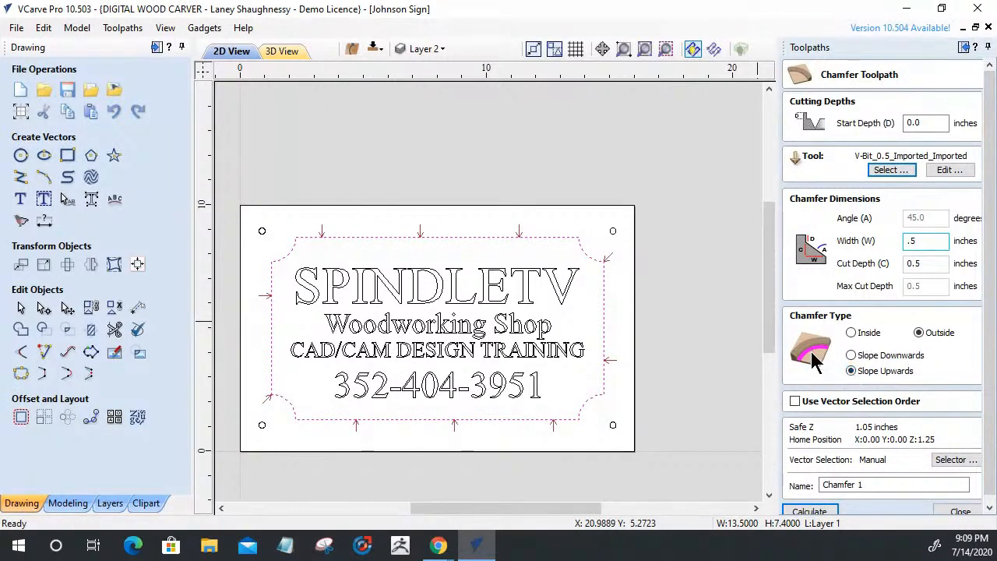
pyautogui.write('.5')
pyautogui.click(916, 122)
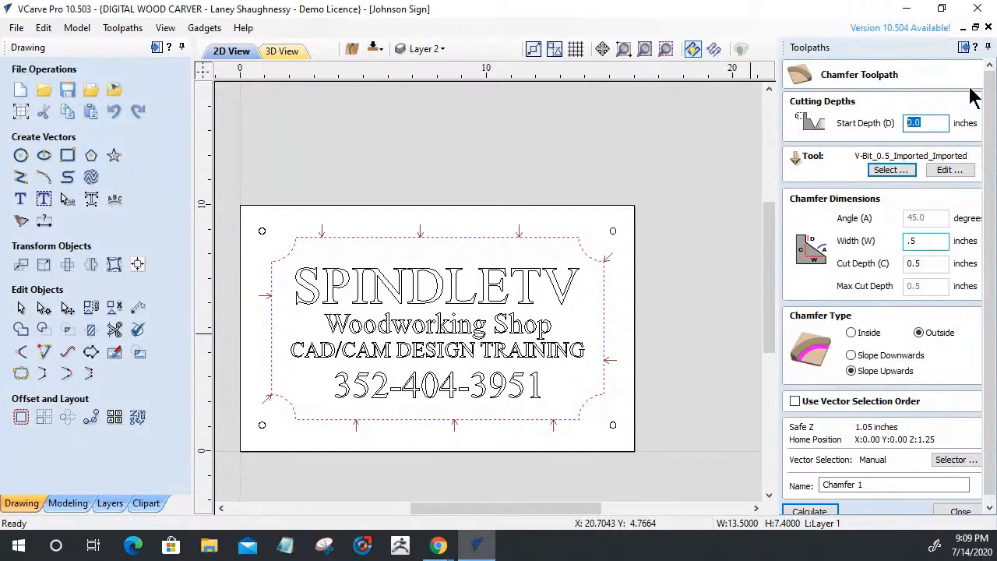
pyautogui.click(852, 356)
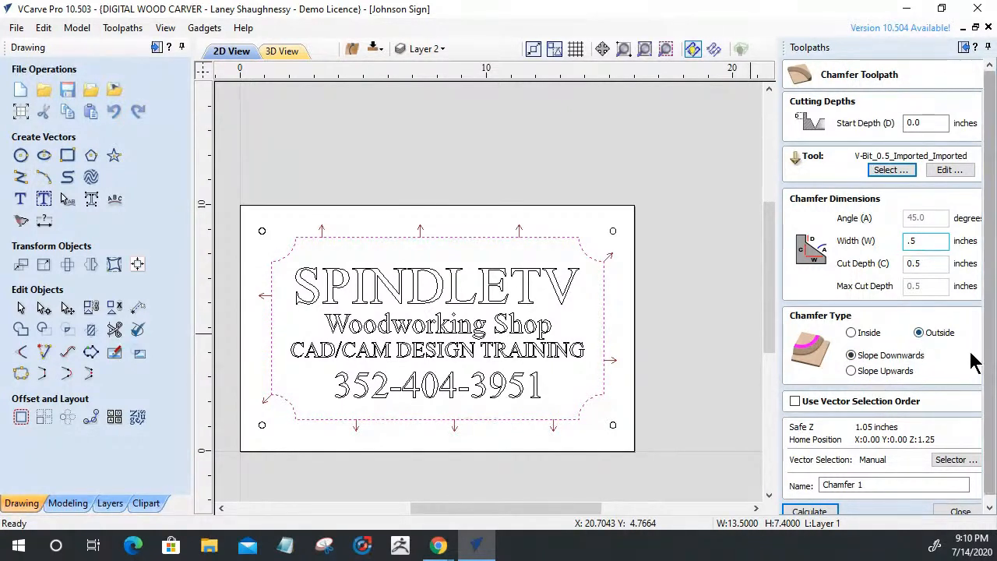
pyautogui.scroll(-1, 986, 374)
# Calculate Chamfer 1 and simulate it on the maple board
pyautogui.click(807, 505)
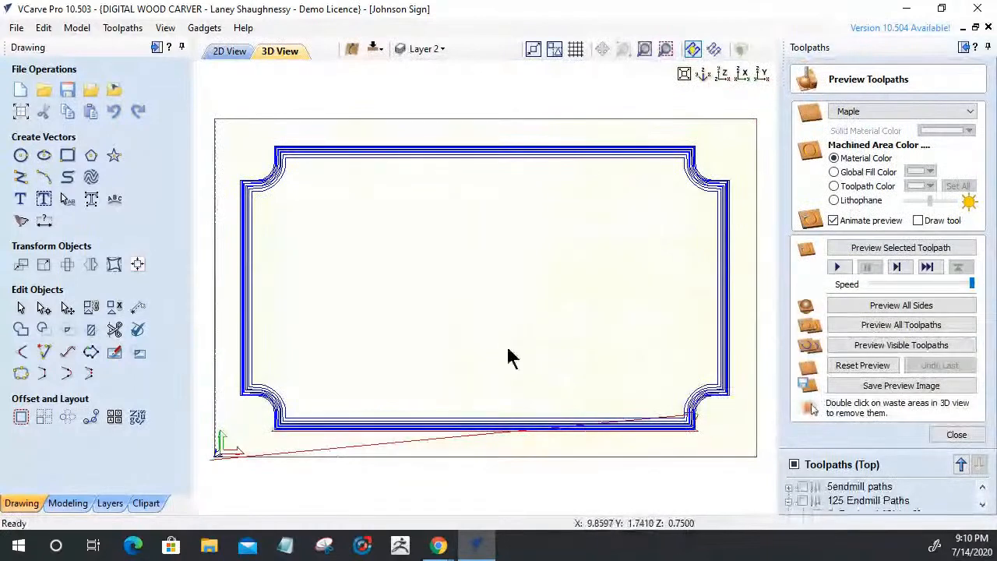
pyautogui.moveTo(509, 355); pyautogui.dragTo(481, 284)
pyautogui.moveTo(698, 287); pyautogui.dragTo(732, 293)
pyautogui.click(885, 249)
pyautogui.click(885, 249)
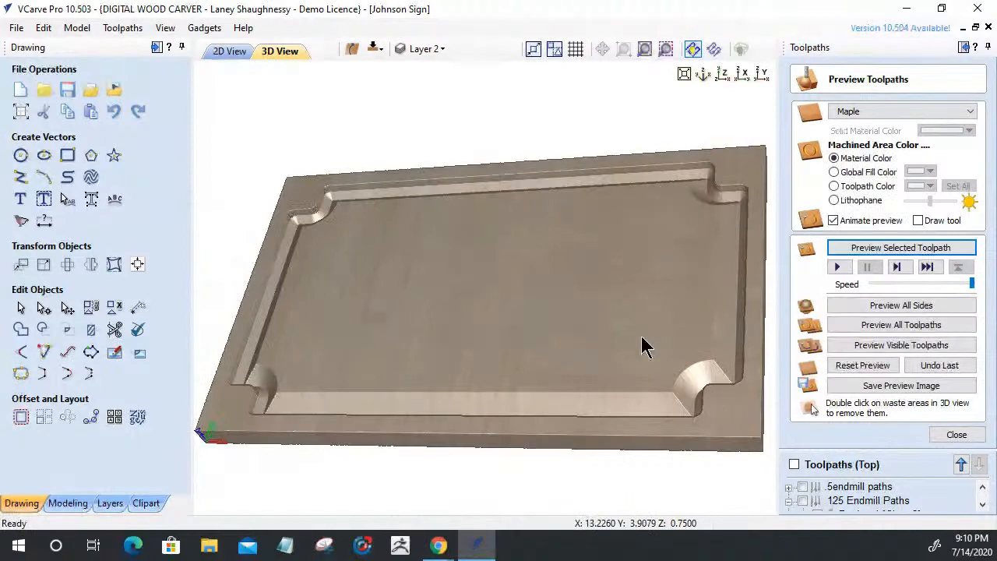
pyautogui.moveTo(643, 347); pyautogui.dragTo(644, 372)
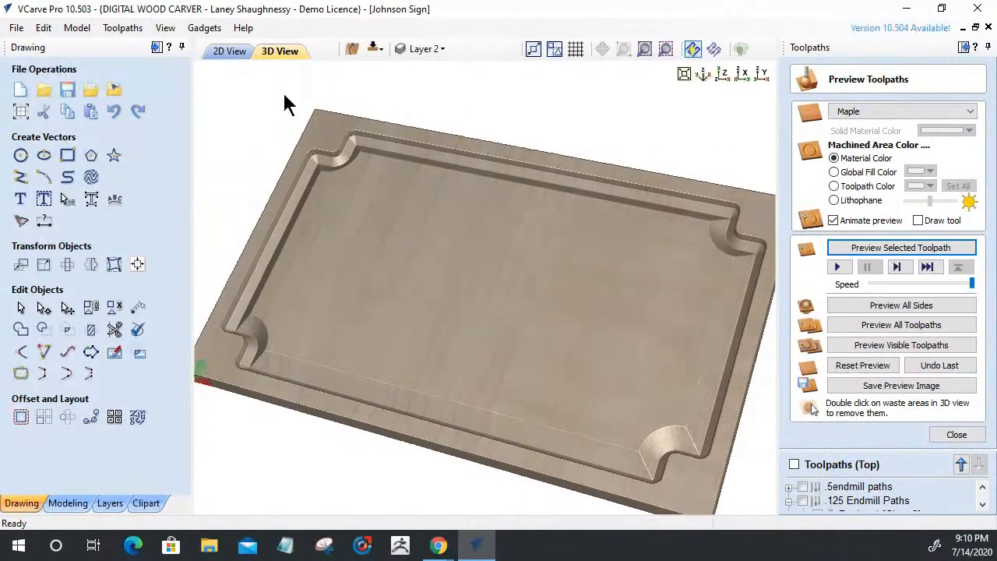
# Turn on Light Follows Viewer for the 3D view
pyautogui.click(226, 52)
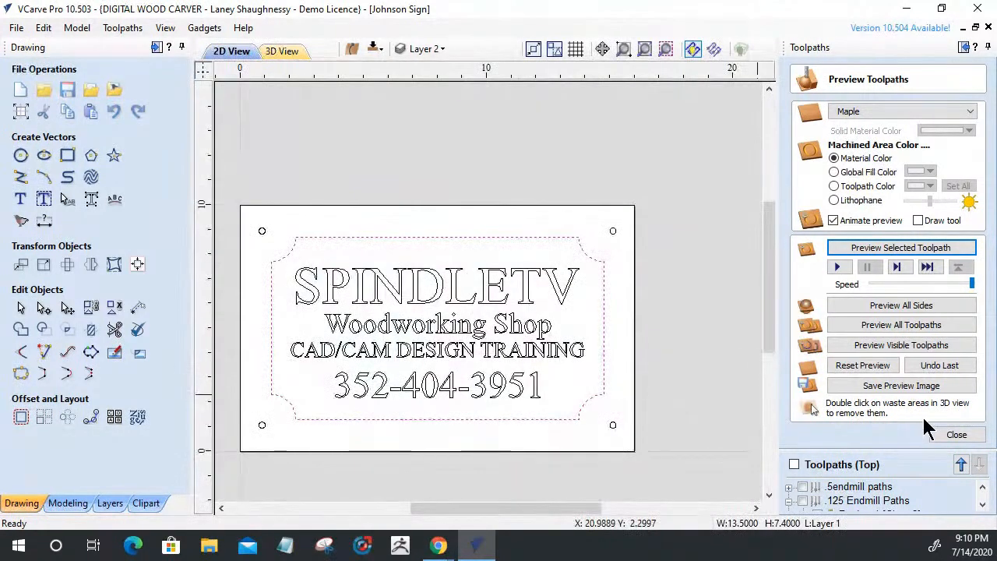
pyautogui.click(286, 52)
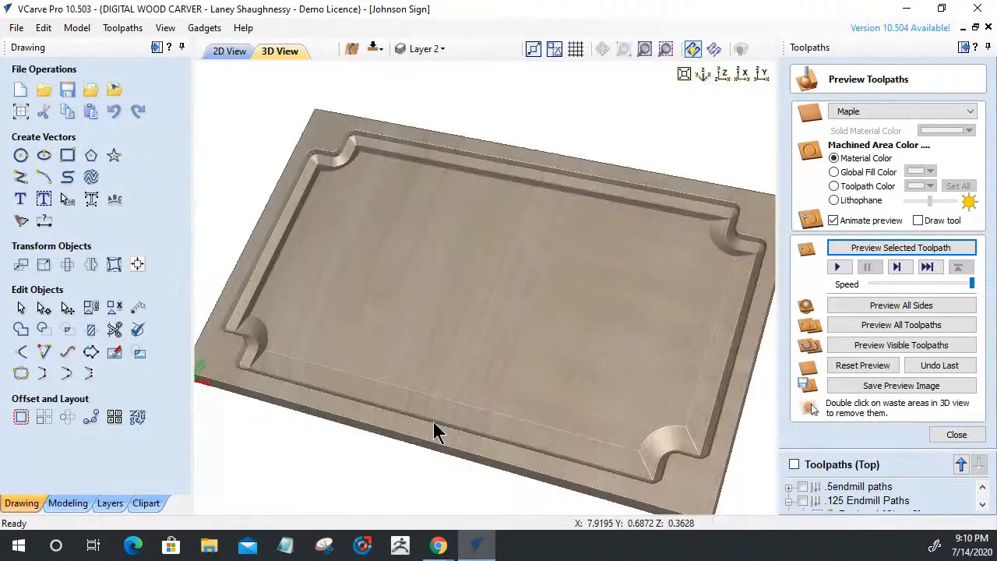
pyautogui.moveTo(426, 364); pyautogui.dragTo(426, 361)
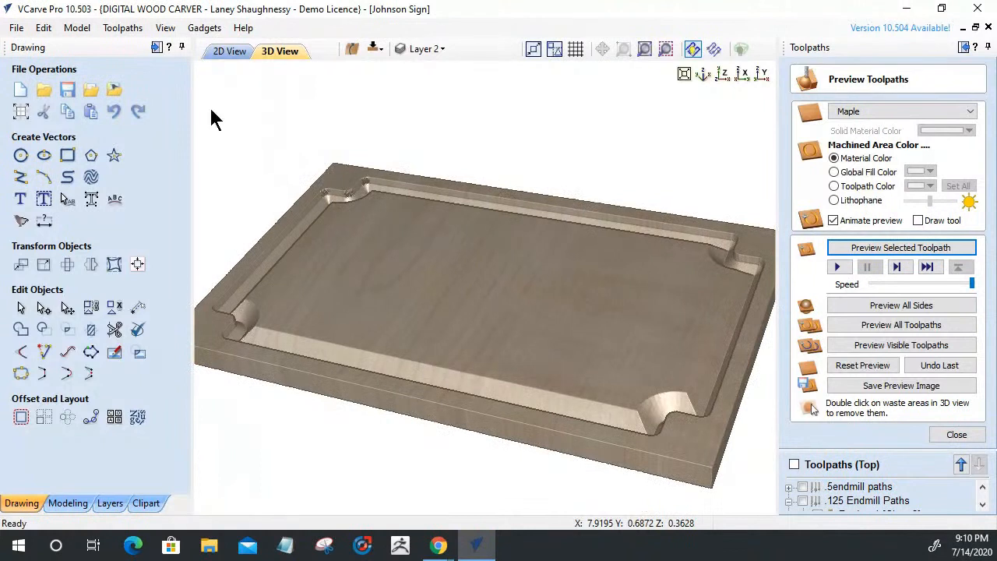
pyautogui.click(123, 31)
pyautogui.click(126, 33)
pyautogui.click(165, 28)
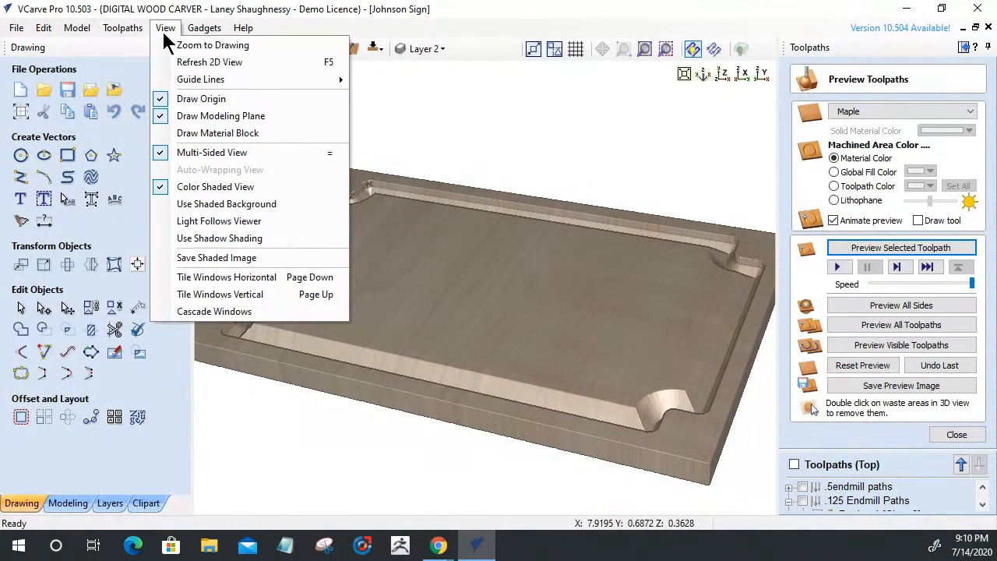
pyautogui.click(174, 205)
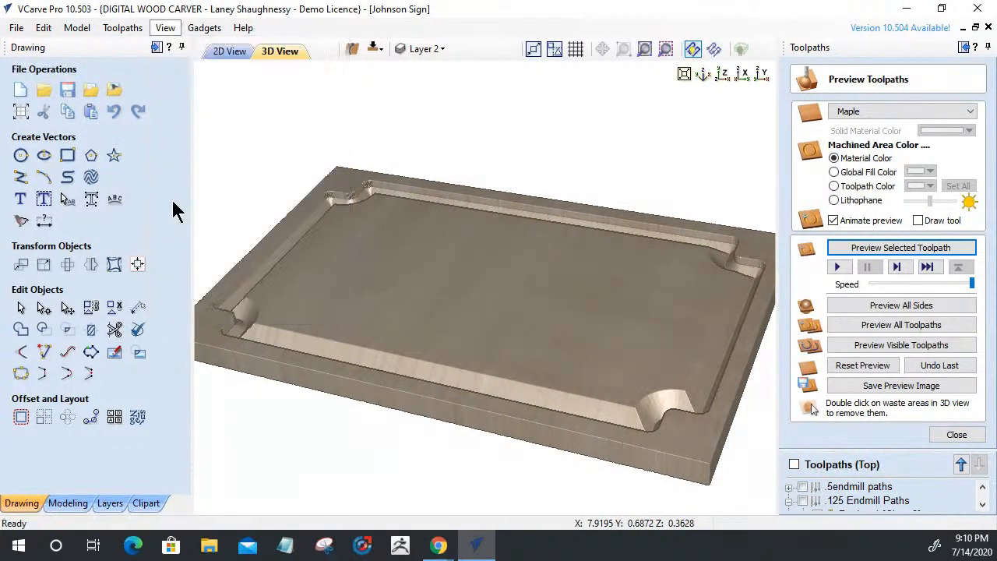
pyautogui.click(165, 27)
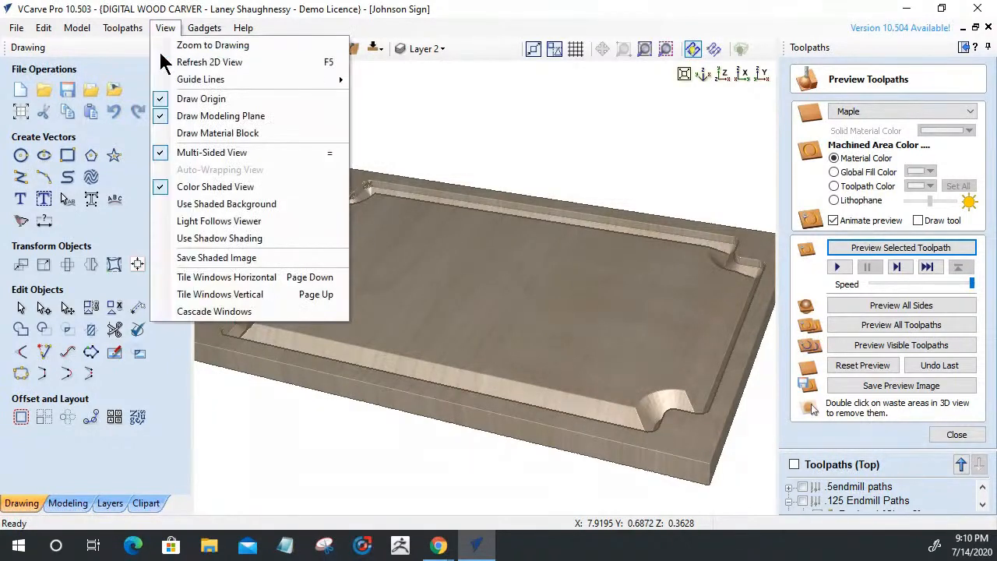
pyautogui.click(178, 222)
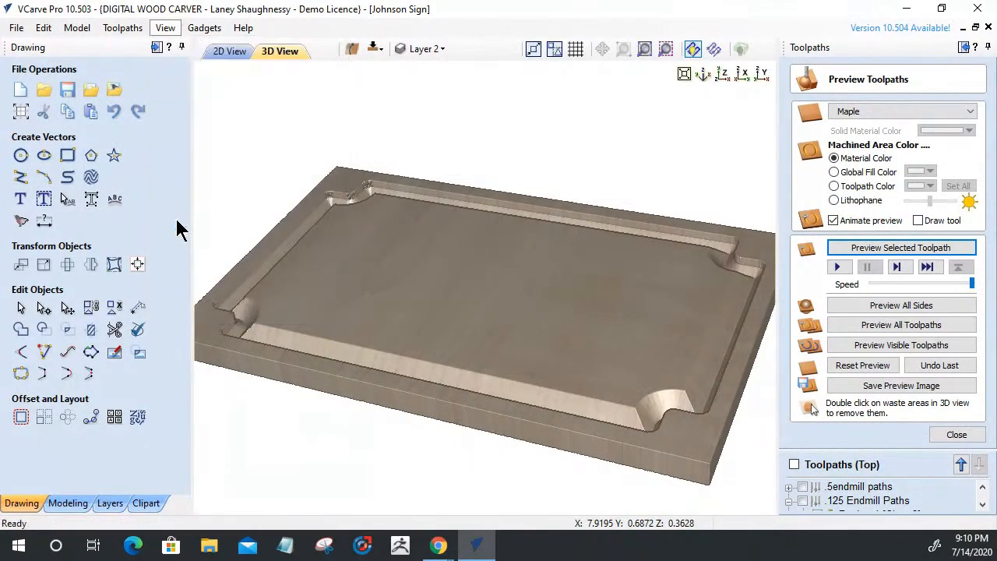
# Orbit and zoom around the bevelled board's corners, then close the preview
pyautogui.moveTo(456, 366)
pyautogui.mouseDown()
pyautogui.moveTo(463, 379)
pyautogui.moveTo(456, 371)
pyautogui.mouseUp()
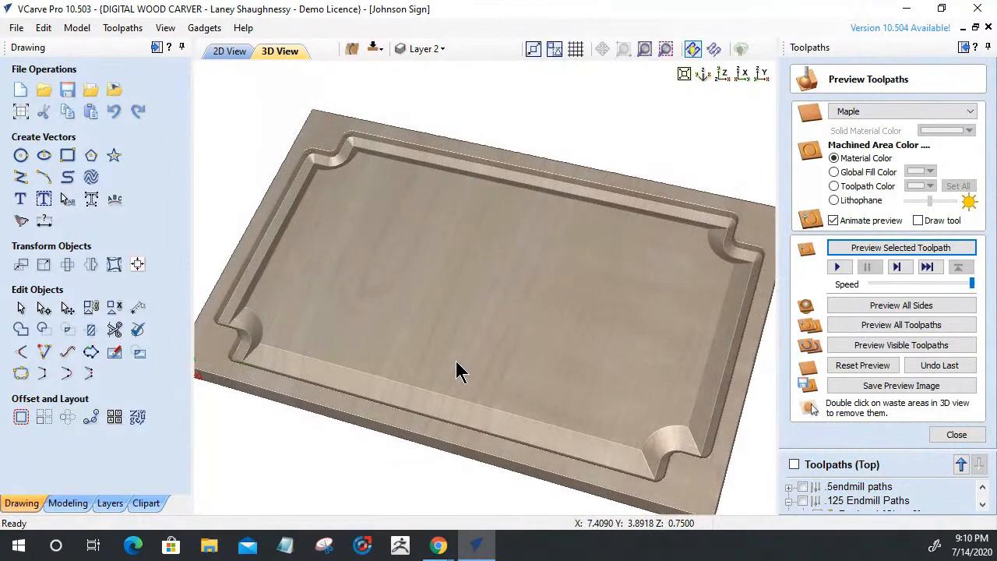
pyautogui.moveTo(569, 385); pyautogui.dragTo(661, 459)
pyautogui.scroll(3, 644, 424)
pyautogui.moveTo(644, 424); pyautogui.dragTo(423, 151, button='middle')
pyautogui.moveTo(424, 154); pyautogui.dragTo(627, 229)
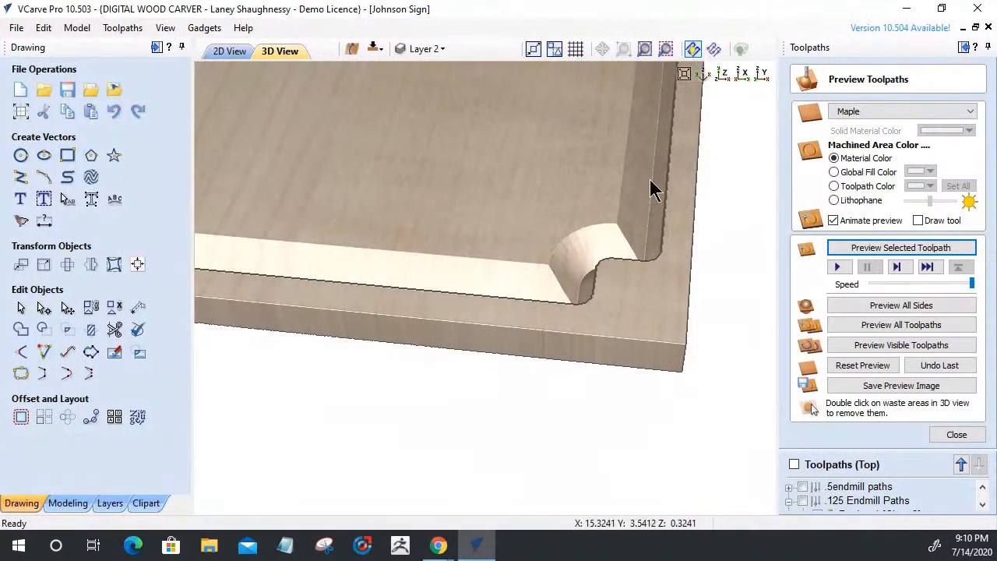
pyautogui.moveTo(487, 252); pyautogui.dragTo(425, 219)
pyautogui.scroll(-3, 498, 247)
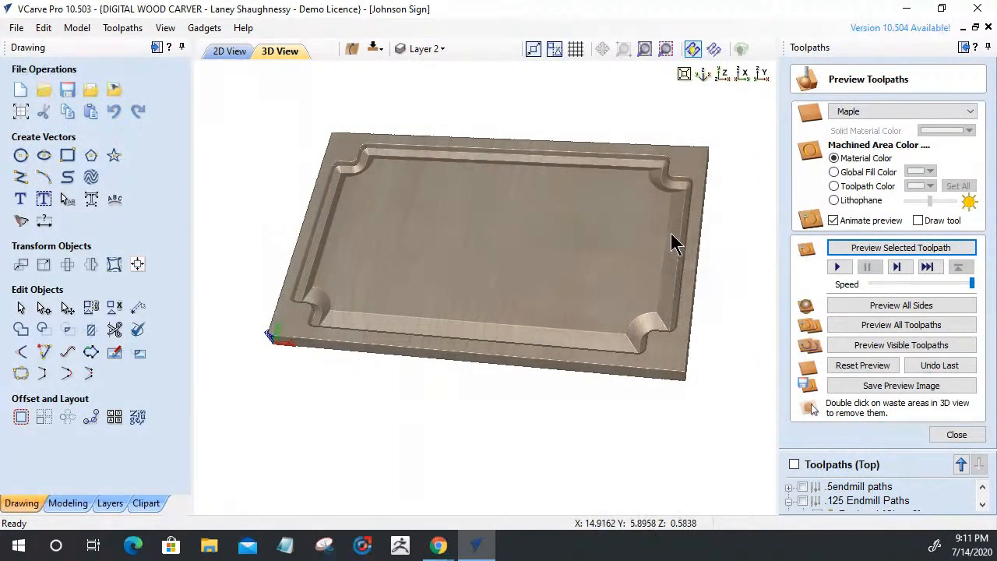
pyautogui.click(946, 439)
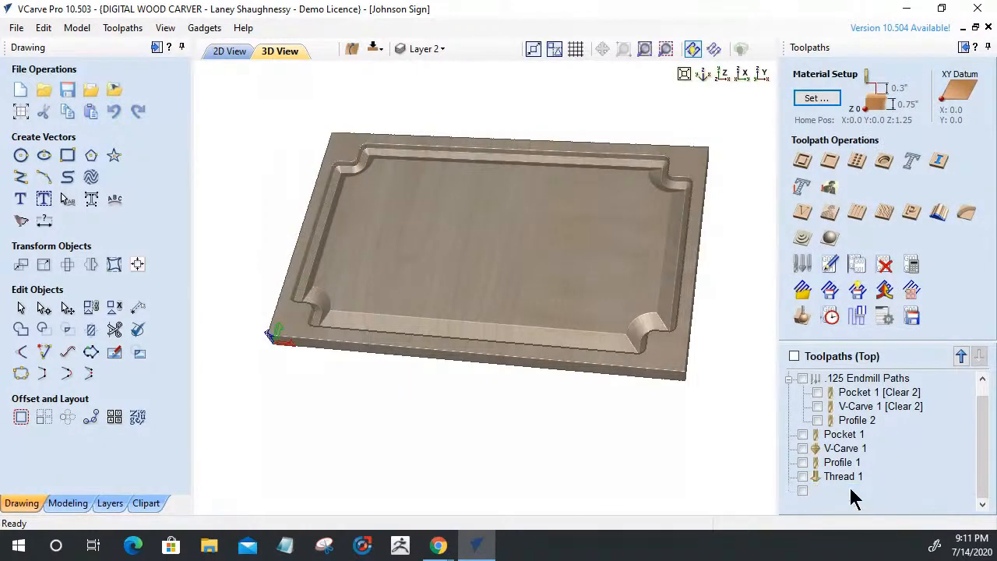
# Change Chamfer 1's width to 0.375 inch and recalculate it
pyautogui.doubleClick(847, 487)
pyautogui.click(916, 122)
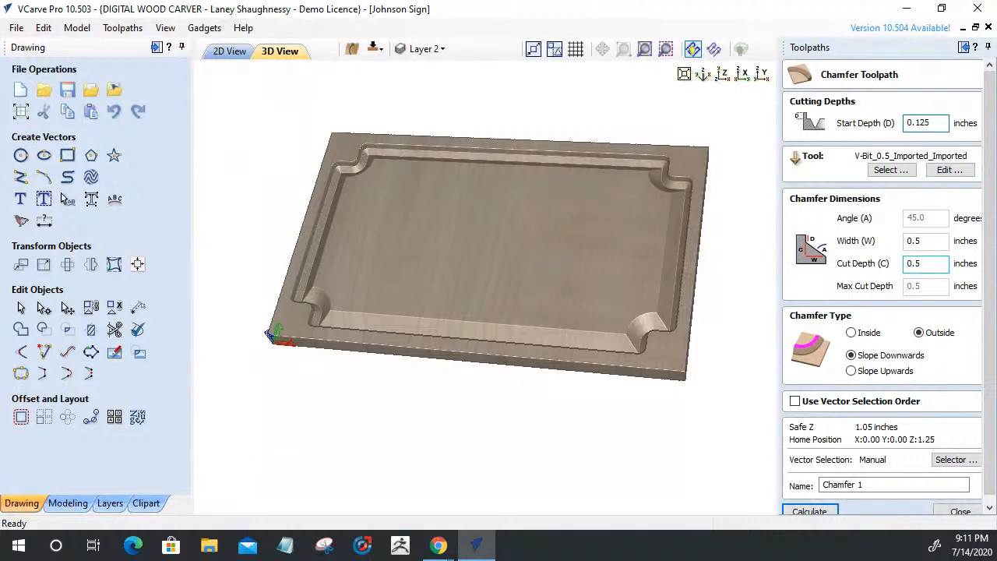
pyautogui.click(916, 241)
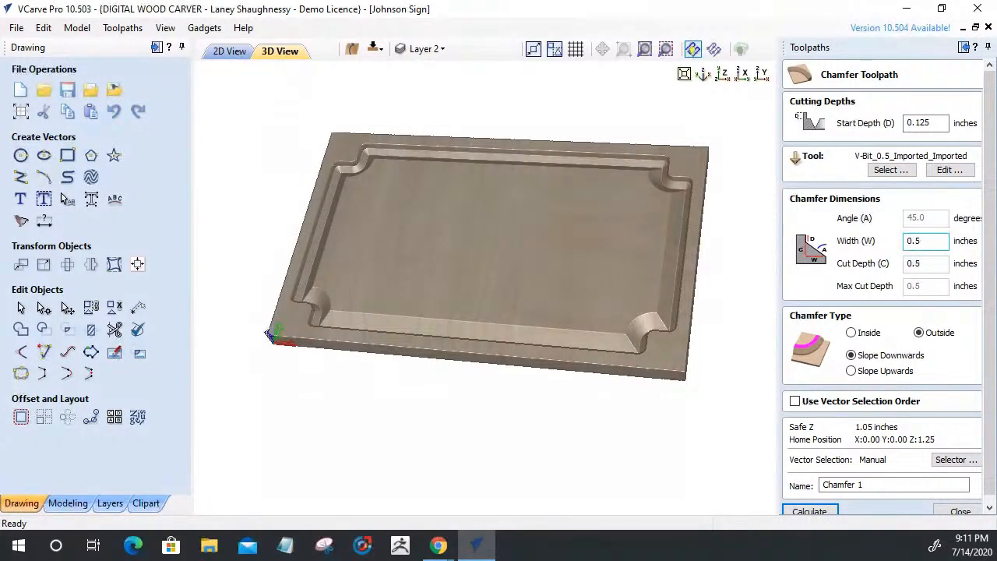
pyautogui.write('375')
pyautogui.press('Delete')
pyautogui.click(810, 511)
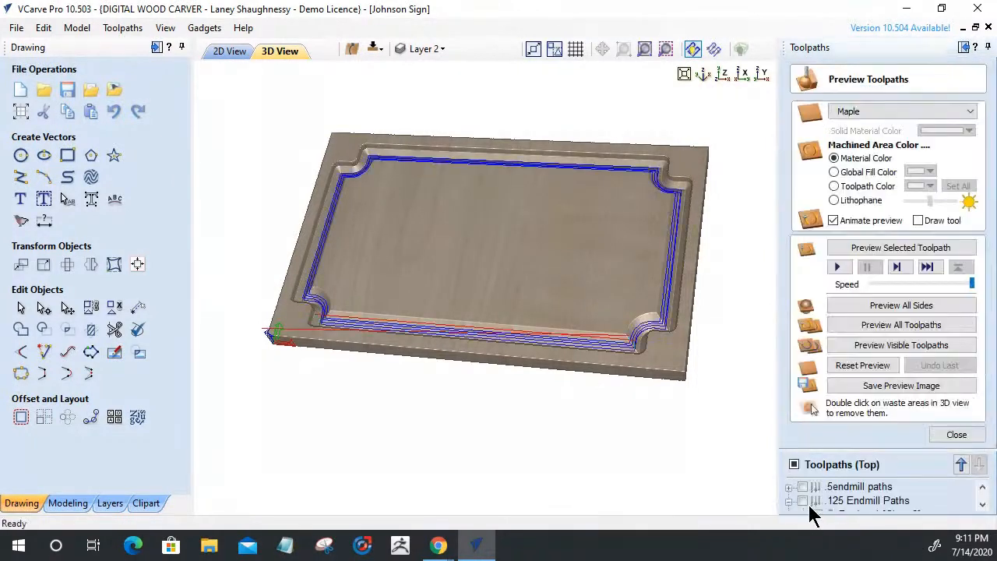
# Reset the board to blank maple and simulate Chamfer 1 in an enlarged 3D view
pyautogui.click(861, 373)
pyautogui.moveTo(563, 329); pyautogui.dragTo(641, 273)
pyautogui.scroll(3, 648, 244)
pyautogui.moveTo(636, 253); pyautogui.dragTo(537, 275, button='middle')
pyautogui.click(156, 48)
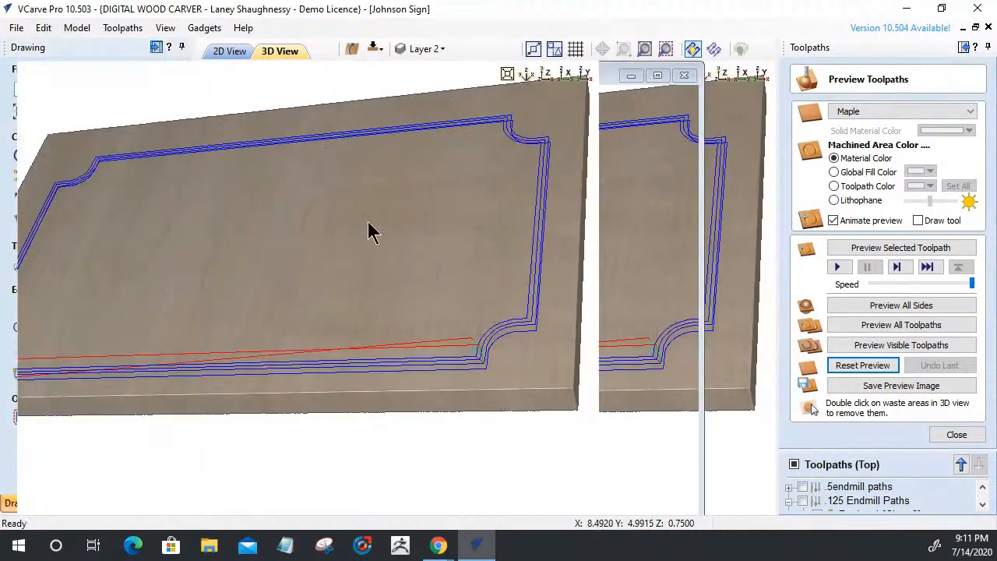
pyautogui.scroll(4, 609, 366)
pyautogui.moveTo(603, 366); pyautogui.dragTo(478, 318, button='middle')
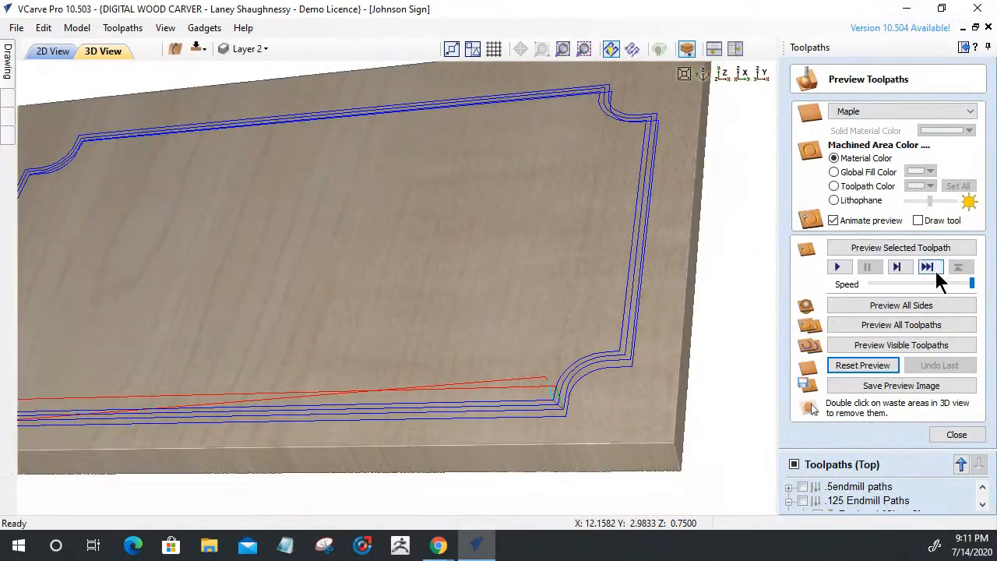
pyautogui.click(895, 251)
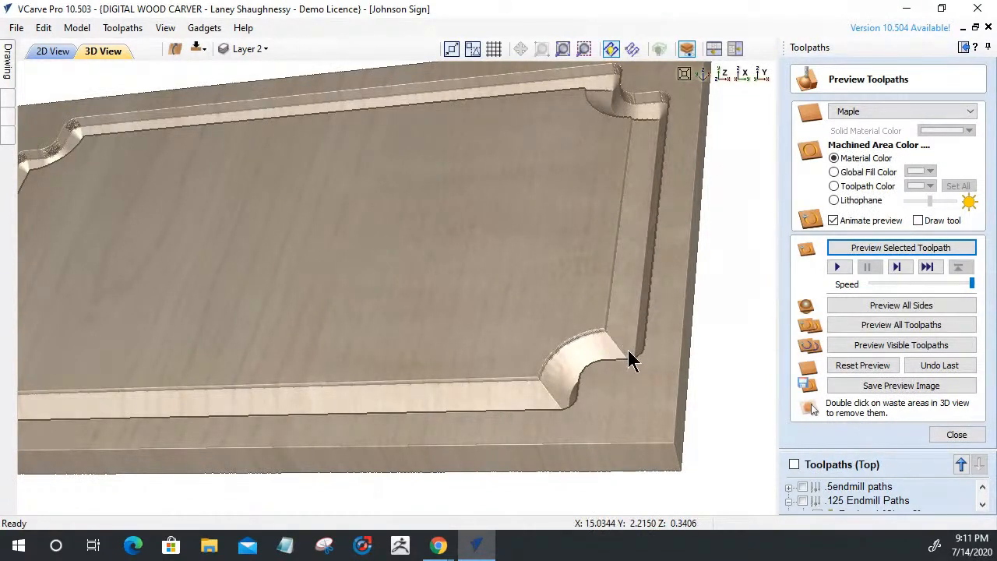
# Switch Chamfer 1 to slope upwards, recalculate, and re-simulate it on fresh maple
pyautogui.click(956, 434)
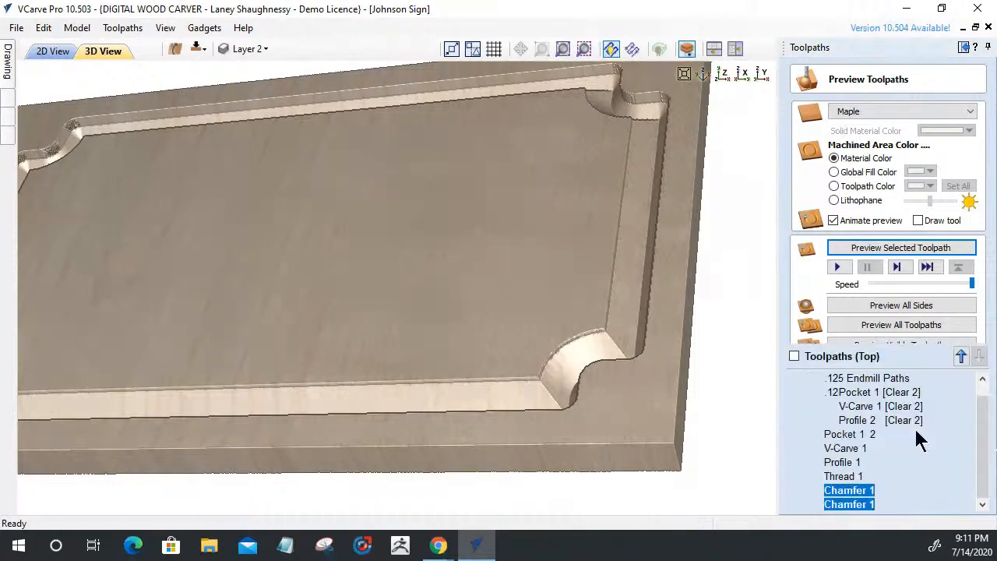
pyautogui.doubleClick(856, 491)
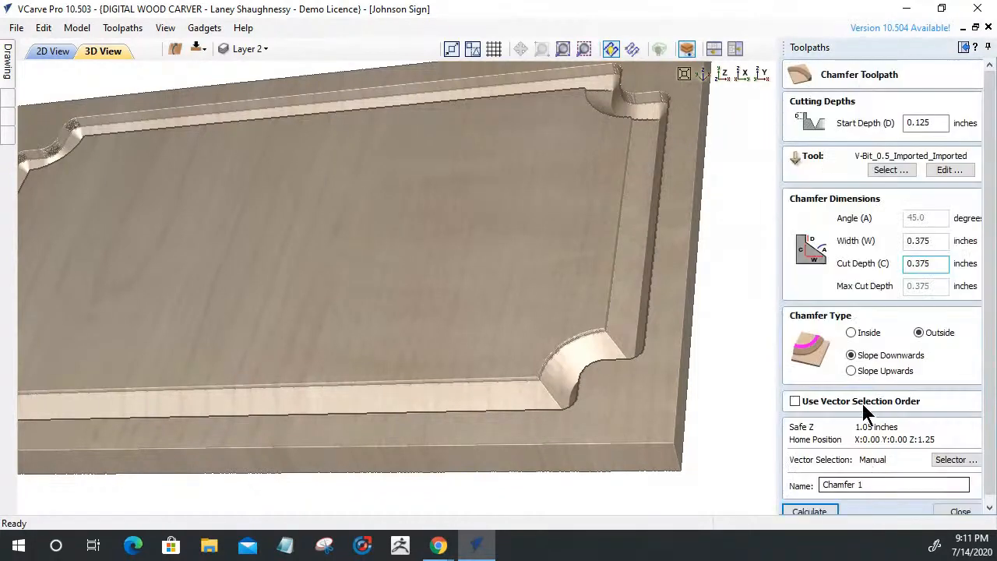
pyautogui.click(851, 371)
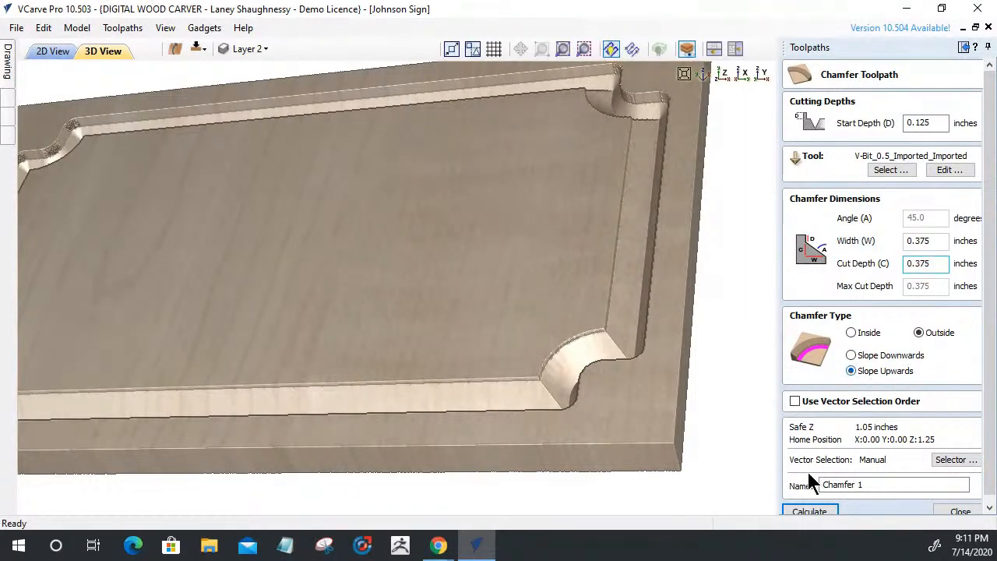
pyautogui.click(807, 511)
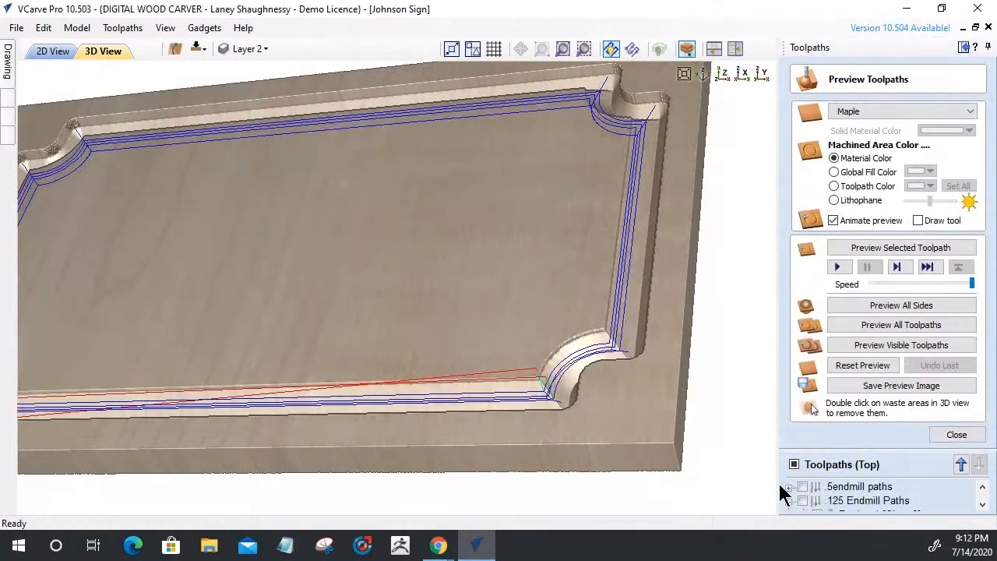
pyautogui.click(862, 366)
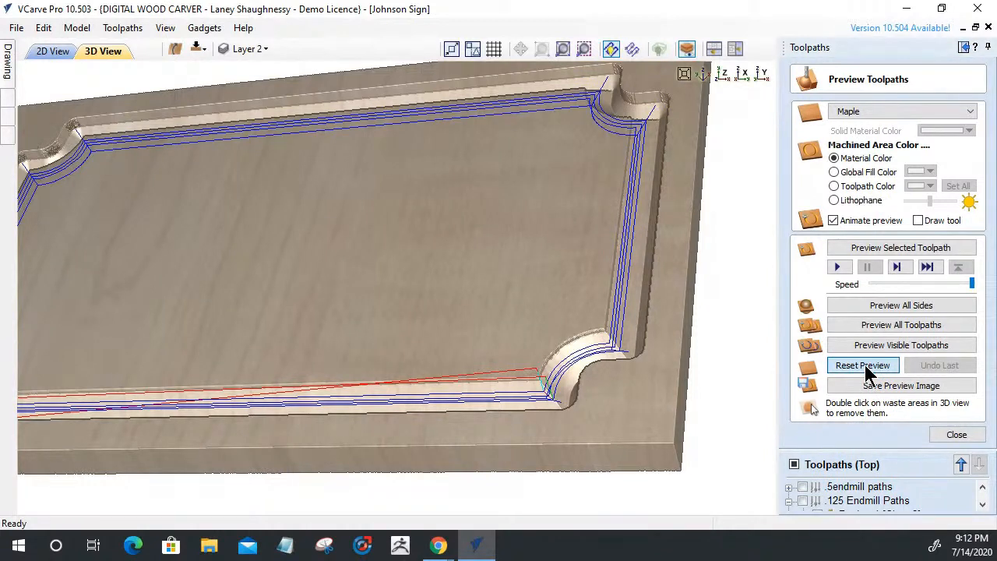
pyautogui.click(877, 247)
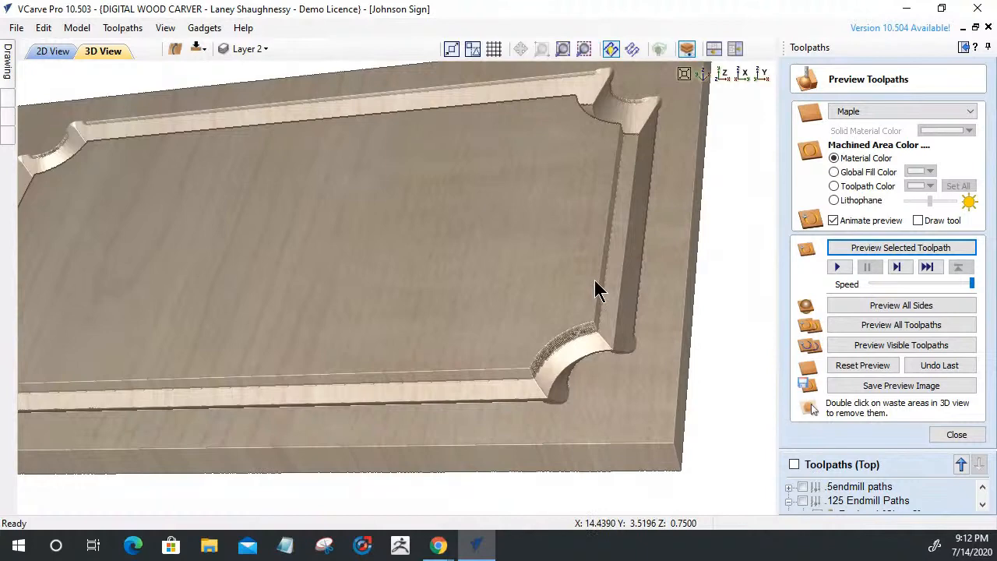
# Orbit the carved board to inspect the stepped border groove and corner scoops
pyautogui.moveTo(518, 334); pyautogui.dragTo(493, 392)
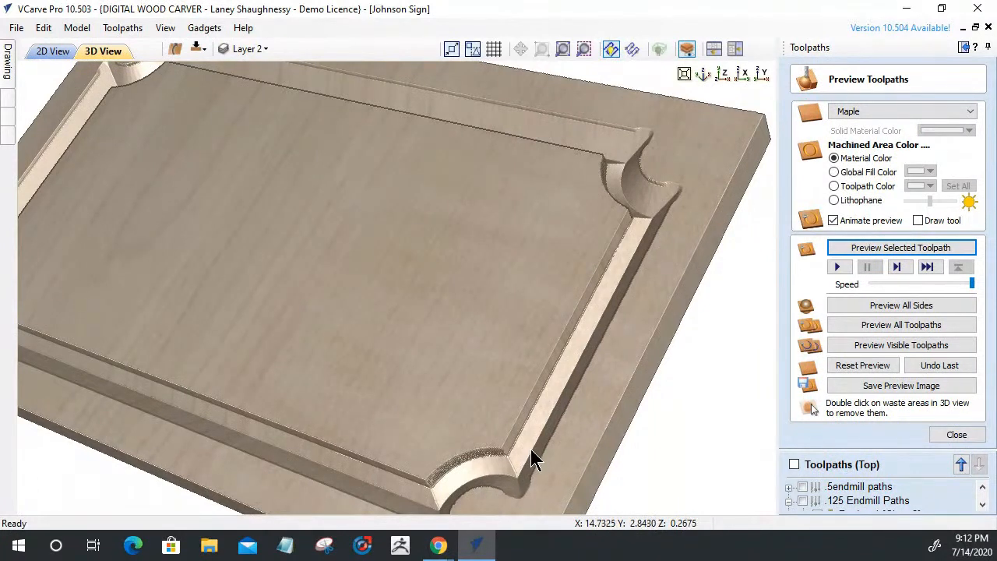
pyautogui.moveTo(380, 443); pyautogui.dragTo(472, 430)
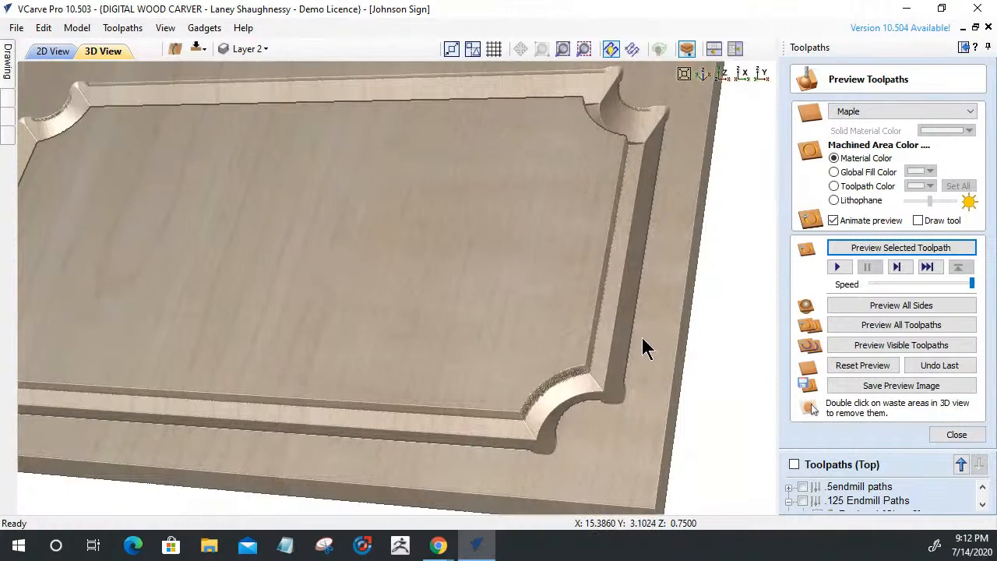
pyautogui.moveTo(643, 337); pyautogui.dragTo(730, 334)
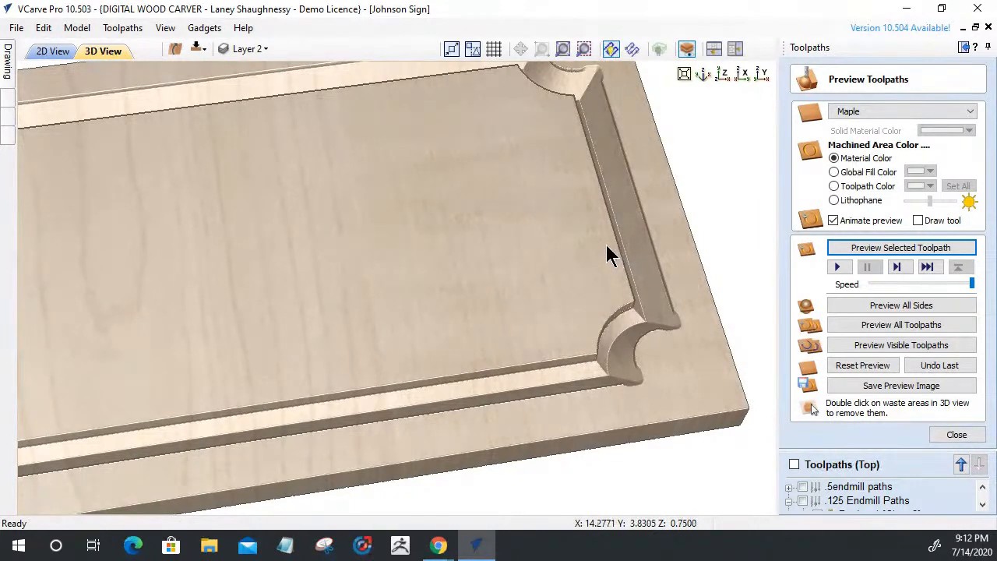
pyautogui.moveTo(543, 328); pyautogui.dragTo(610, 310)
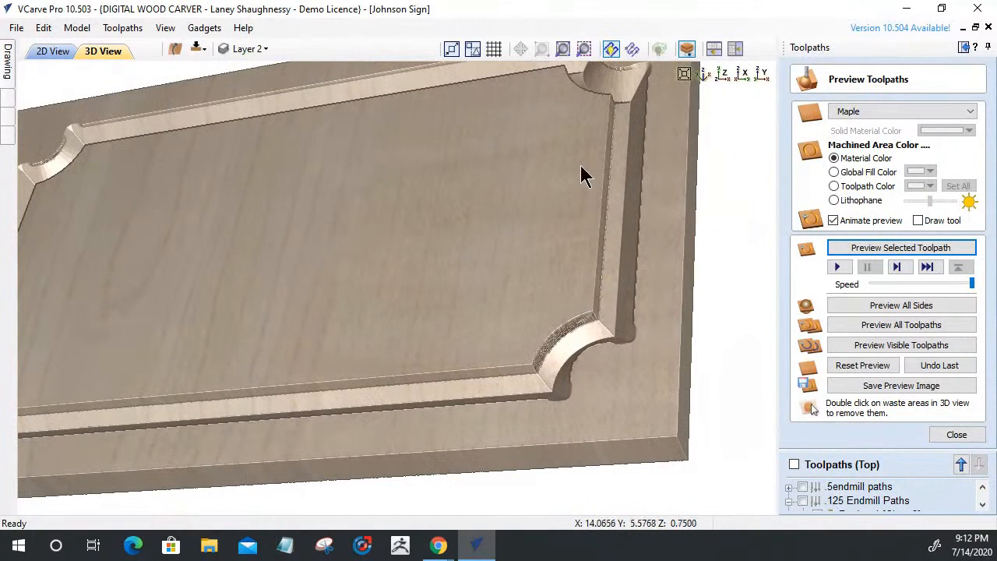
pyautogui.moveTo(547, 293); pyautogui.dragTo(500, 323)
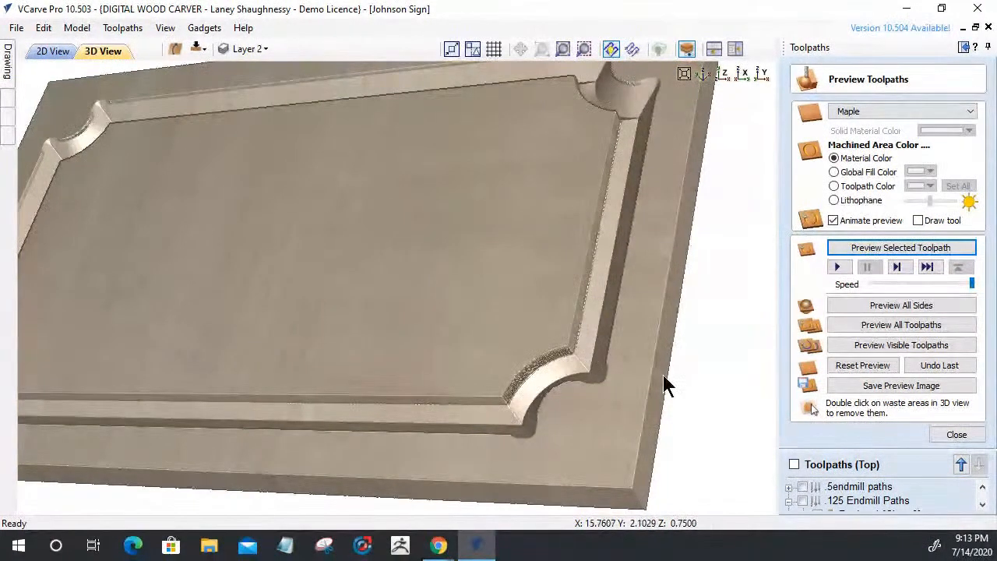
# Close and reopen Preview Toolpaths, then open Chamfer 1 in the Chamfer Toolpath form
pyautogui.click(942, 432)
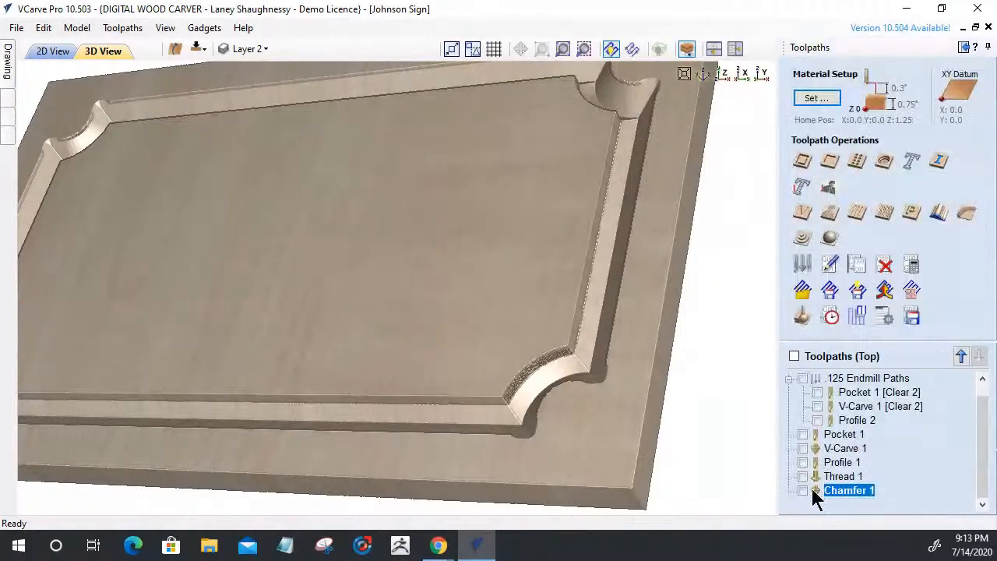
pyautogui.click(802, 317)
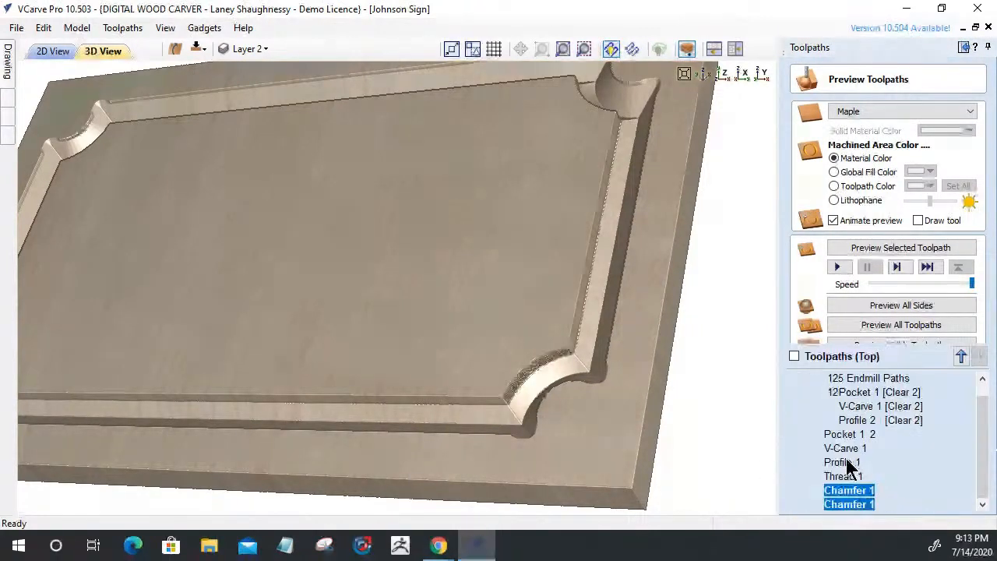
pyautogui.doubleClick(842, 485)
# Switch Chamfer 1 to slope downwards, recalculate, and simulate it on fresh maple
pyautogui.click(852, 356)
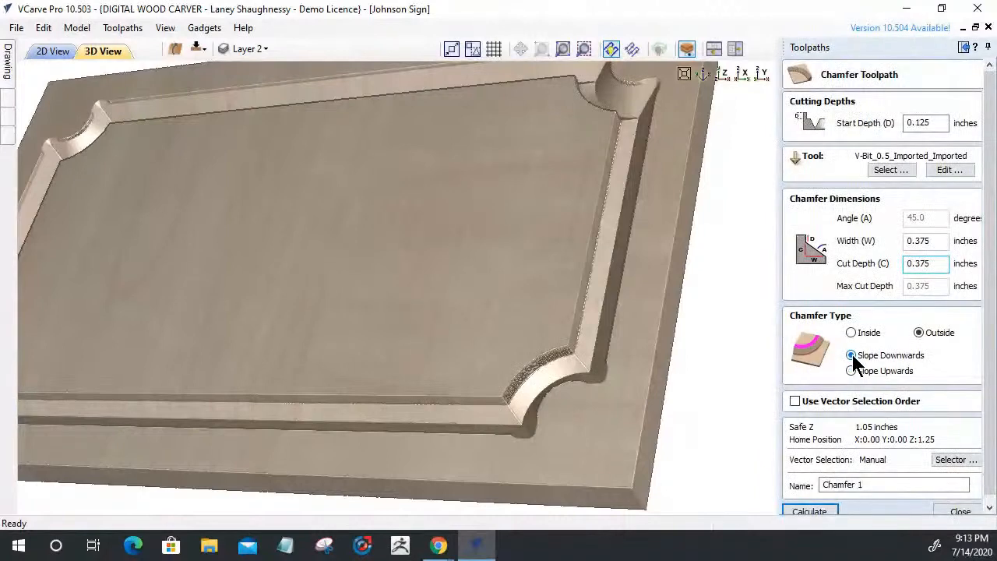
pyautogui.click(829, 510)
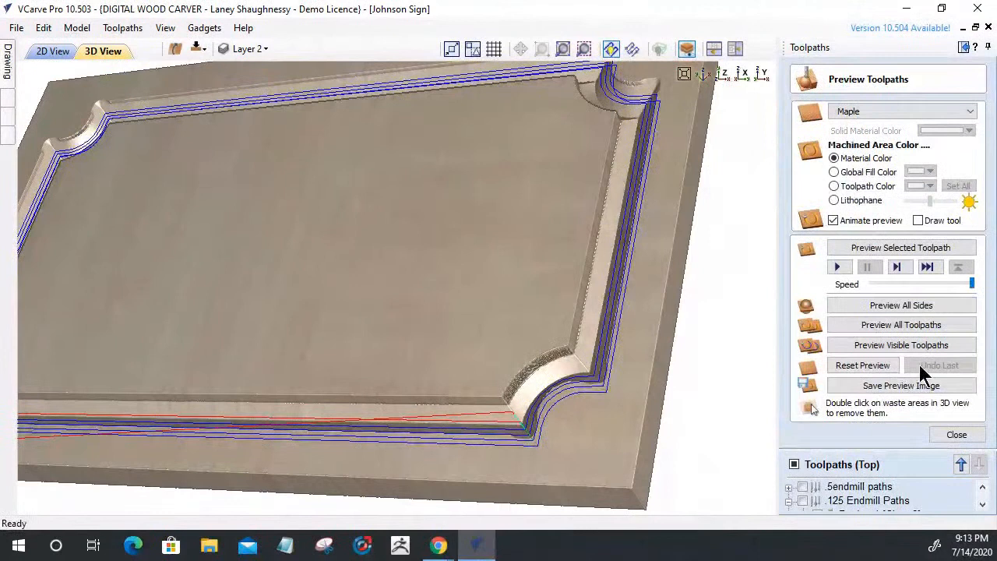
pyautogui.click(864, 366)
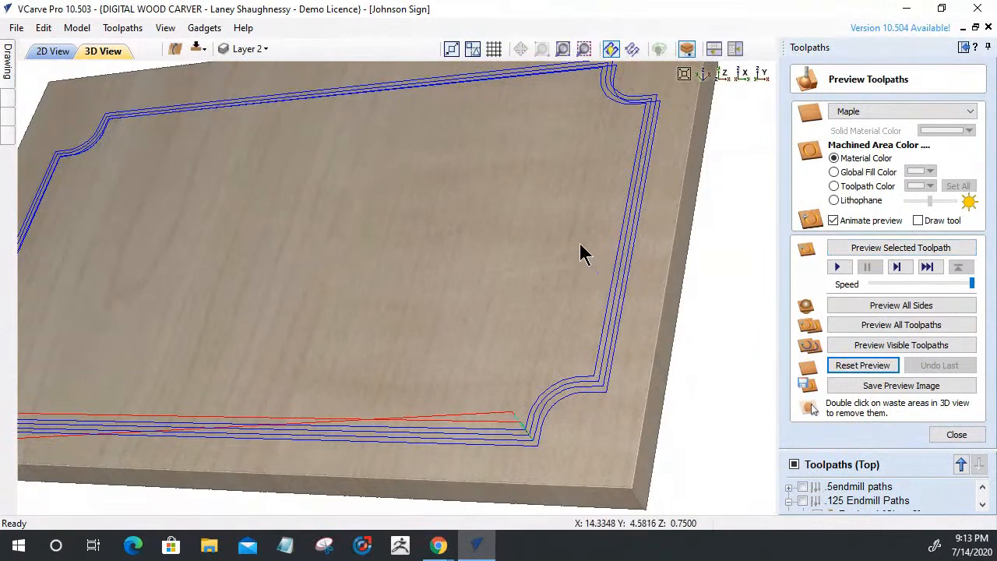
pyautogui.click(887, 249)
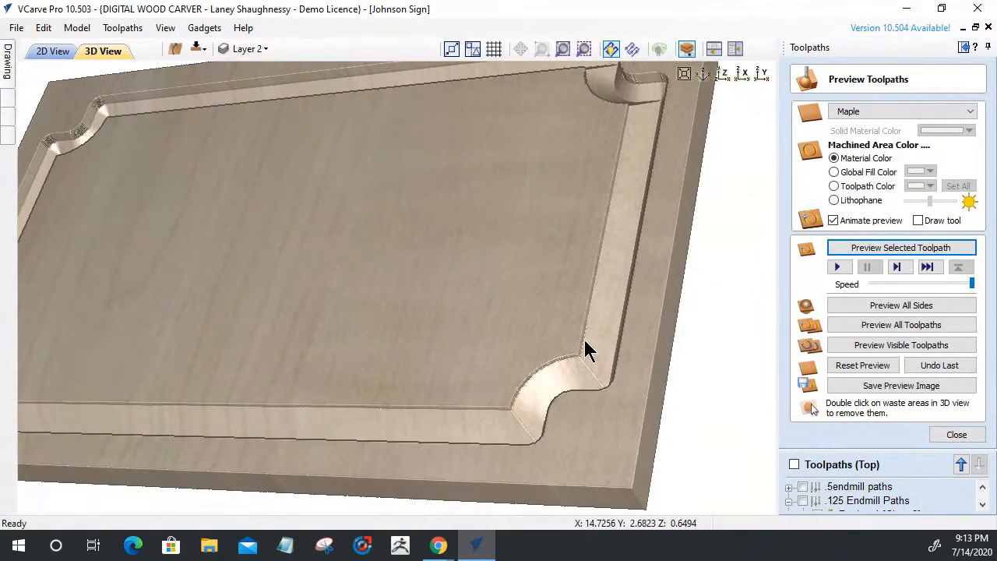
# Orbit the board to inspect the downward-sloped border, then close the preview
pyautogui.scroll(4, 657, 405)
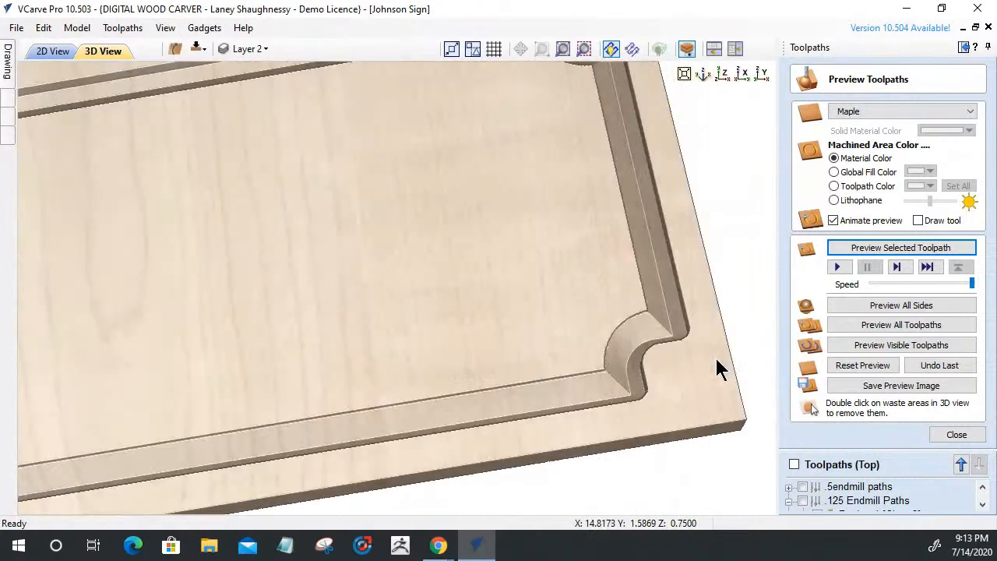
pyautogui.moveTo(716, 359); pyautogui.dragTo(693, 359)
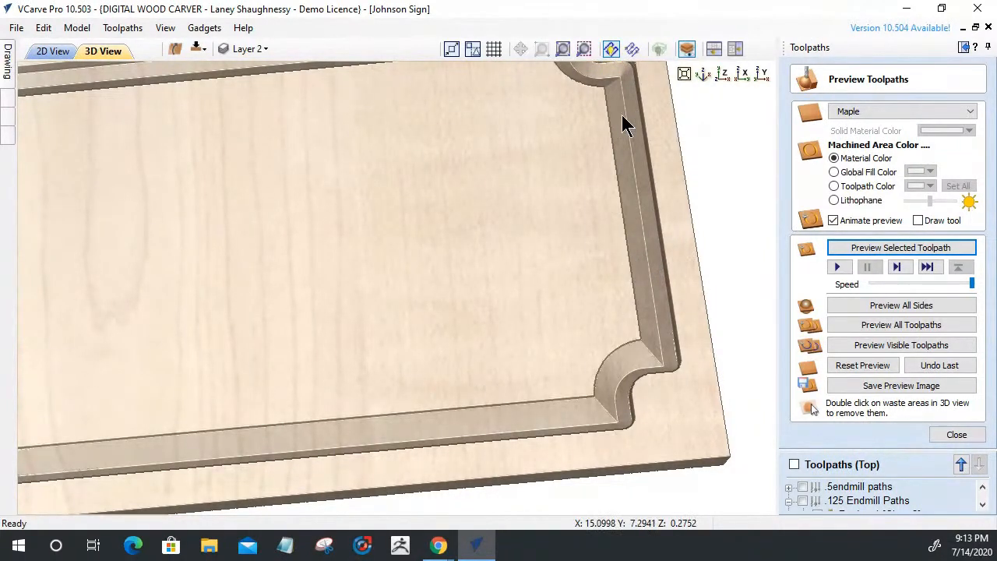
pyautogui.moveTo(451, 386); pyautogui.dragTo(420, 287)
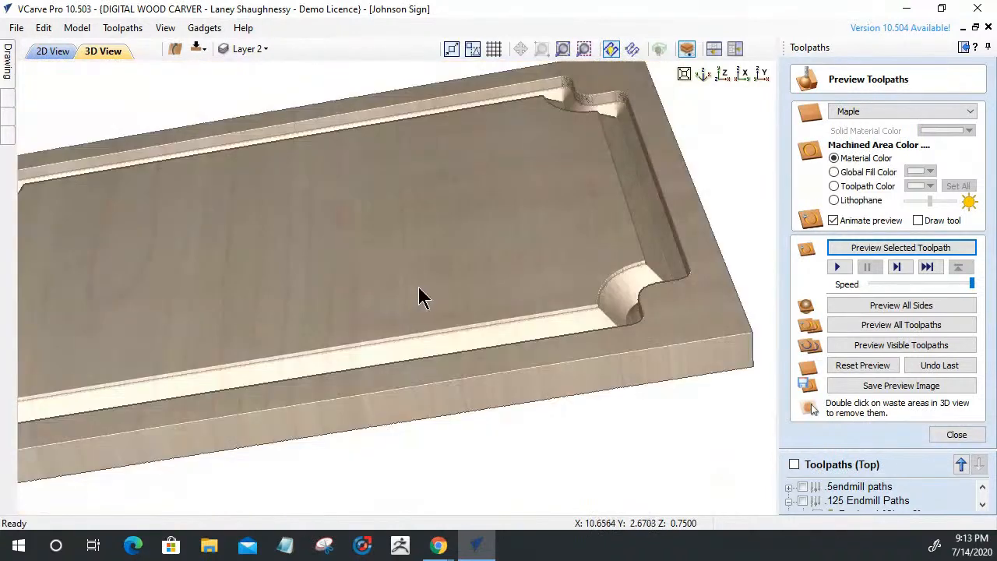
pyautogui.moveTo(594, 256); pyautogui.dragTo(571, 325)
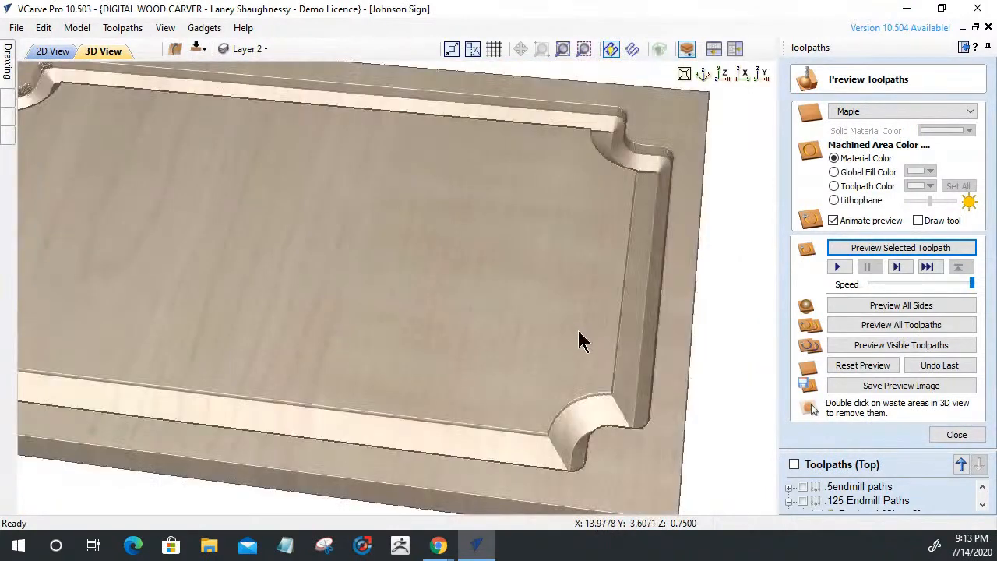
pyautogui.click(939, 438)
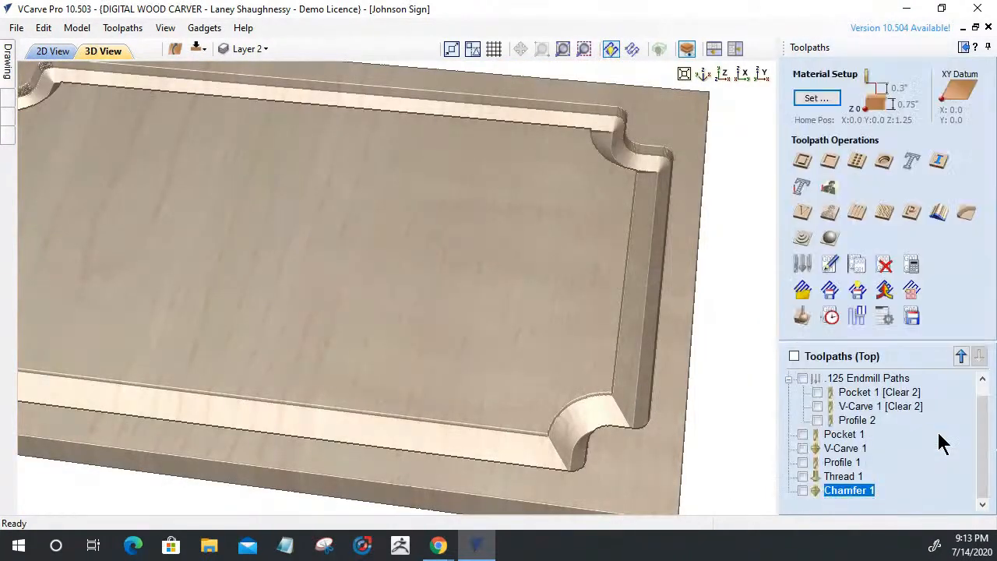
# Reopen Chamfer 1, set it to Slope Upwards, and rotate the board slightly
pyautogui.doubleClick(848, 490)
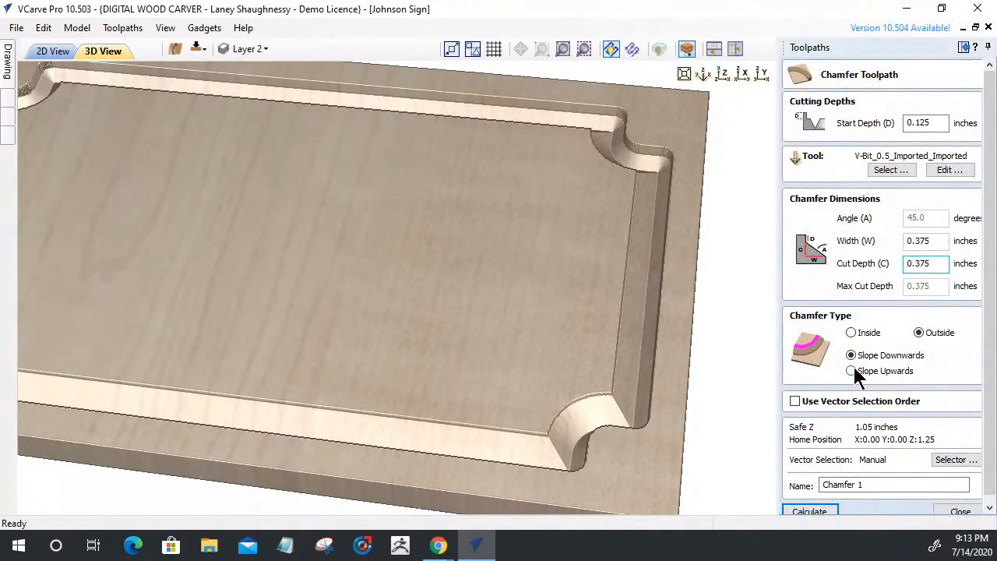
pyautogui.click(852, 371)
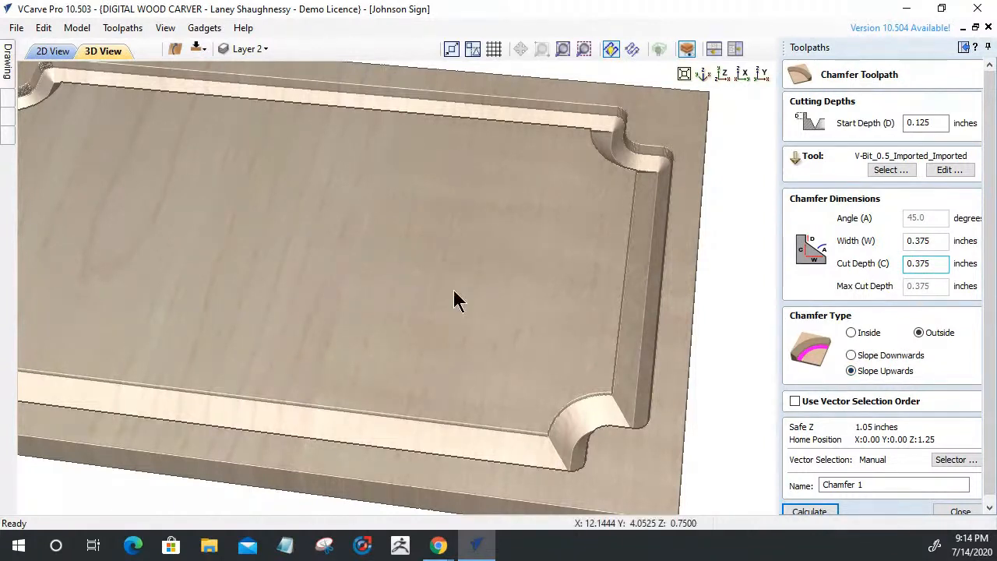
pyautogui.moveTo(506, 314); pyautogui.dragTo(282, 343)
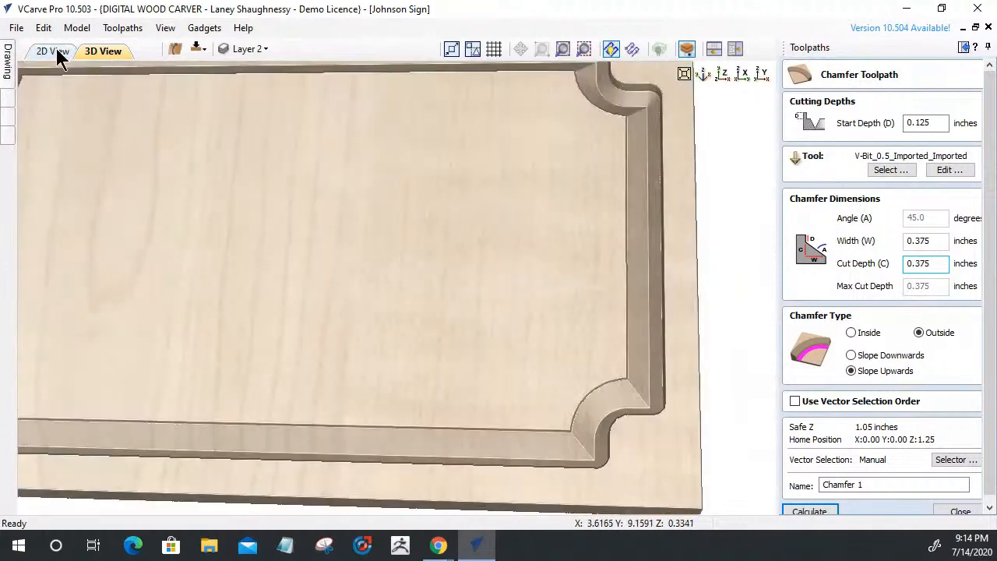
# In the 2D view, select the four lines of sign text for a V-carve toolpath
pyautogui.click(54, 52)
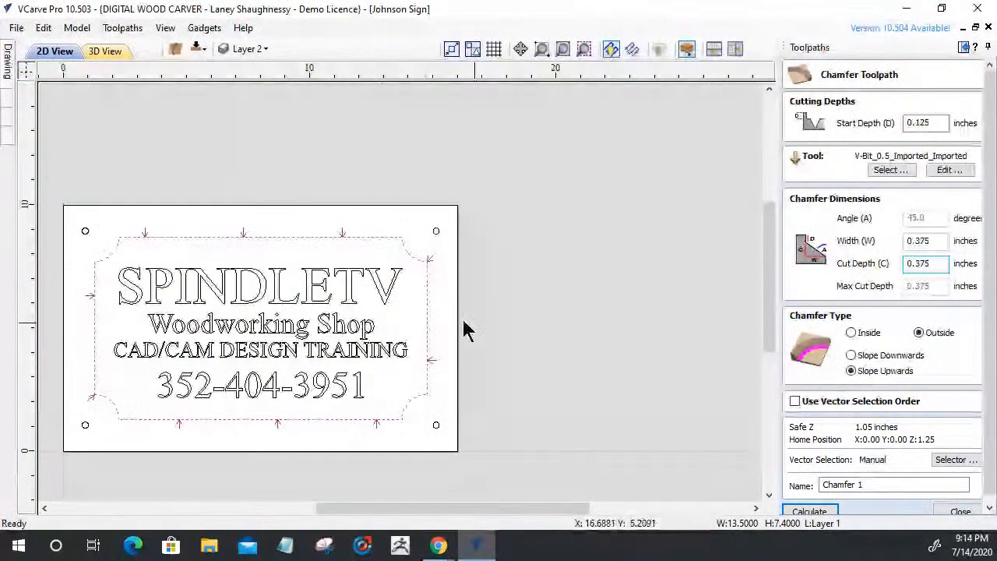
pyautogui.moveTo(328, 401); pyautogui.dragTo(152, 269)
pyautogui.click(955, 509)
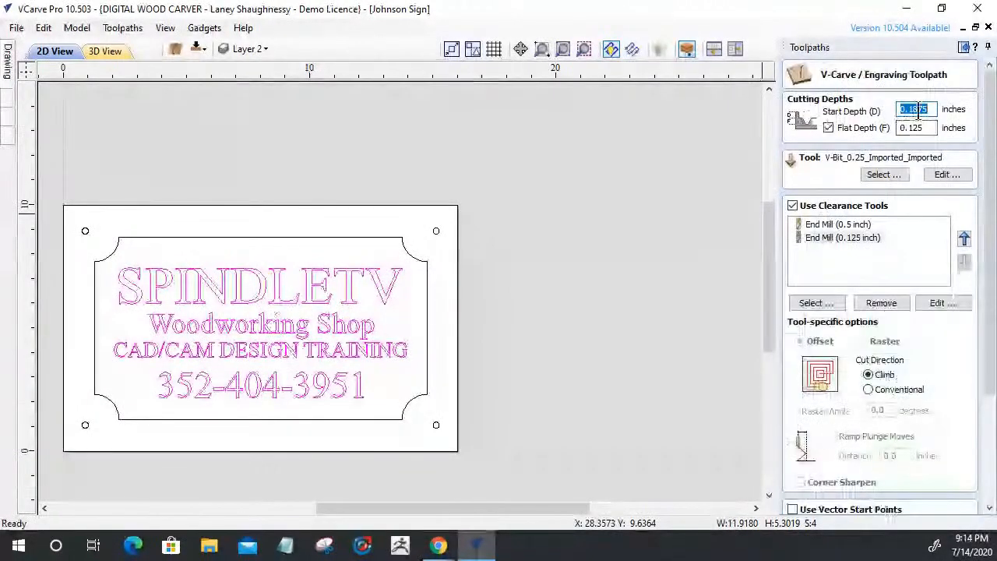
# Set start depth 0, disable flat depth and clearance tools, then calculate and simulate V-Carve 2
pyautogui.write('0')
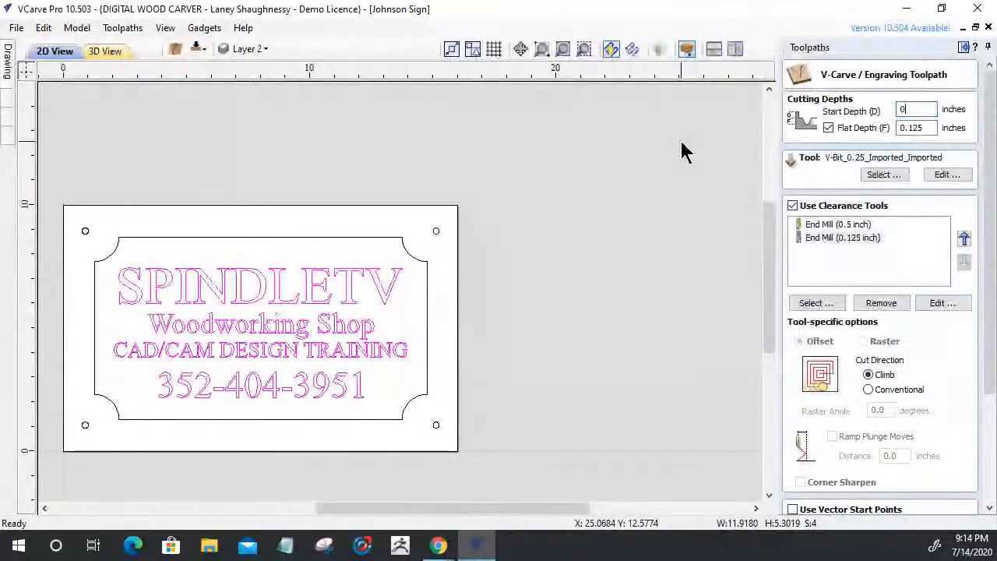
pyautogui.click(828, 128)
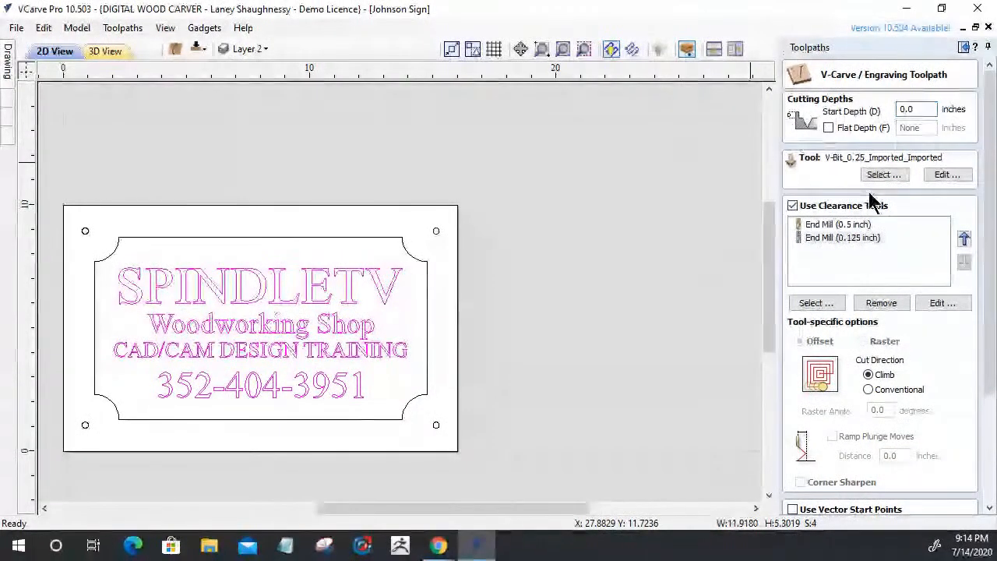
pyautogui.click(792, 204)
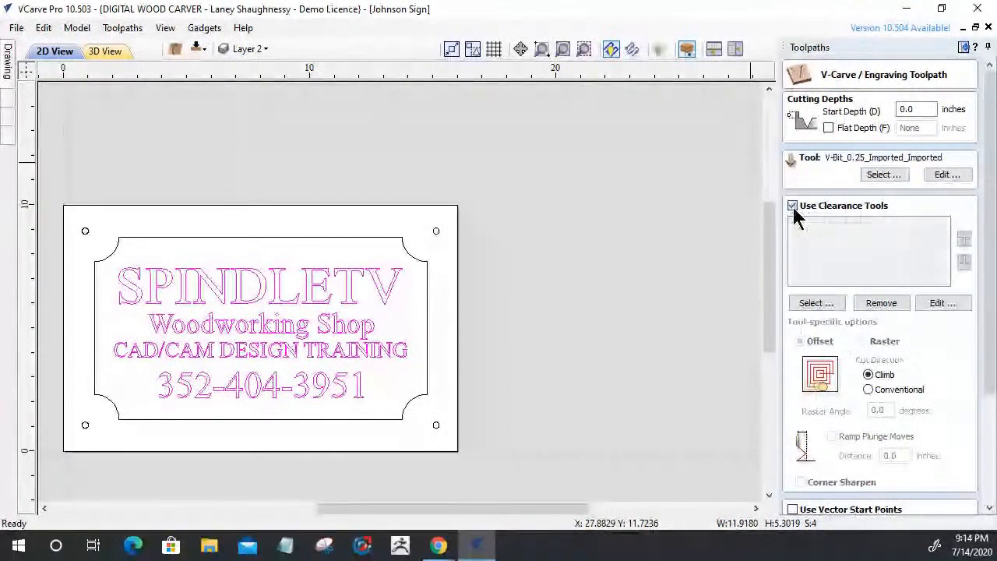
pyautogui.moveTo(989, 372); pyautogui.dragTo(979, 499)
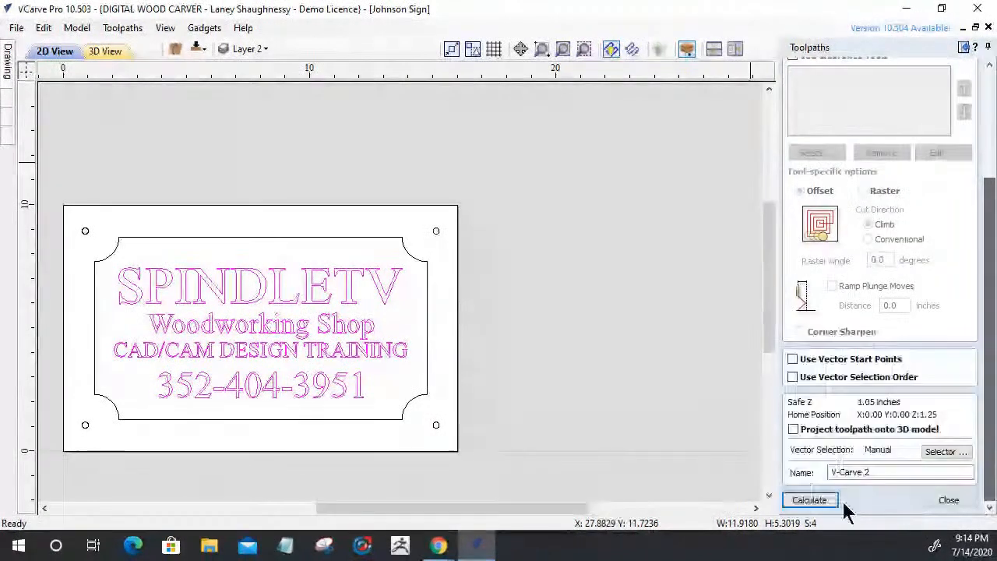
pyautogui.click(811, 500)
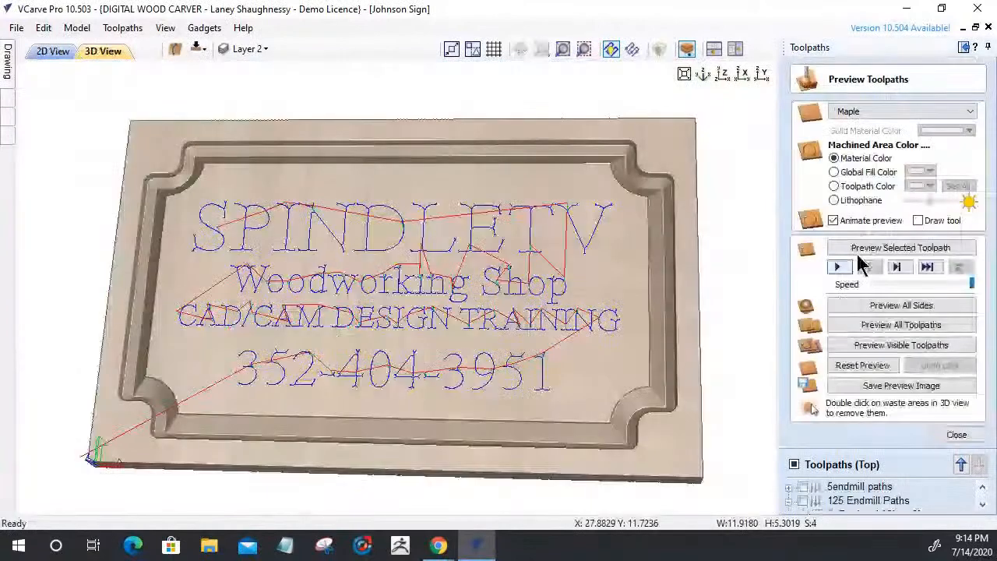
pyautogui.click(864, 248)
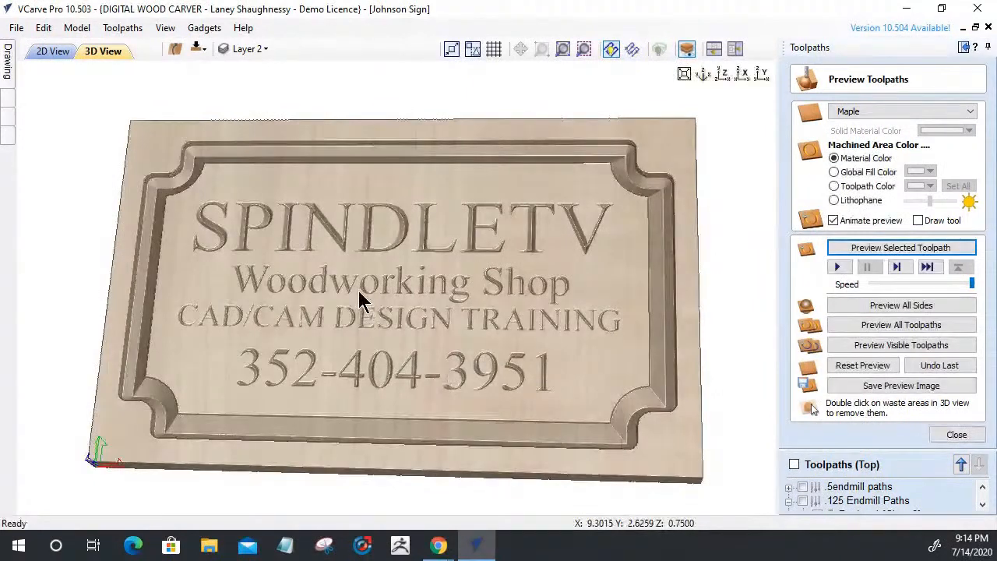
# Orbit the carved lettering, close the preview, and review V-Carve 2's settings without changes
pyautogui.moveTo(360, 296); pyautogui.dragTo(443, 379)
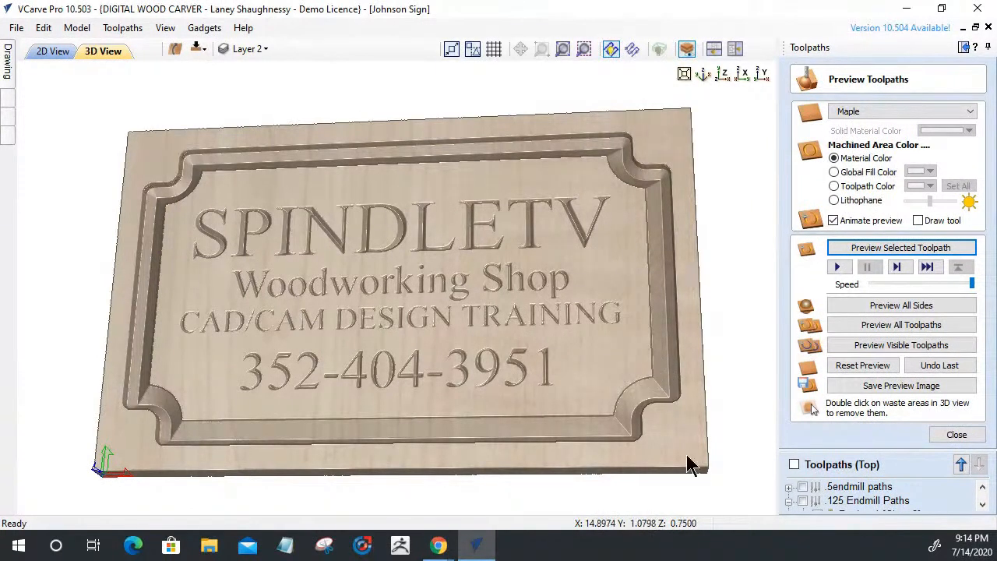
pyautogui.click(961, 436)
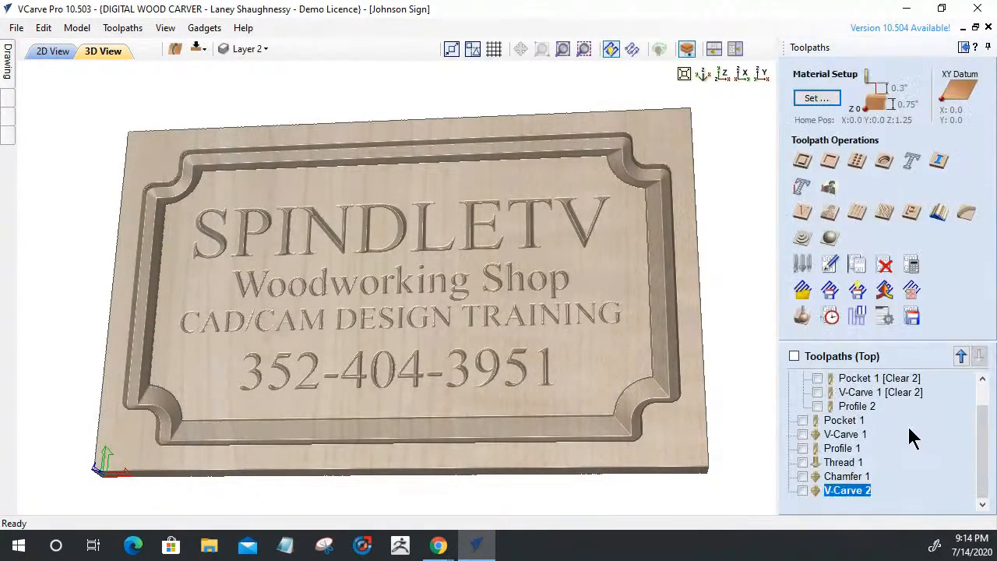
pyautogui.doubleClick(845, 490)
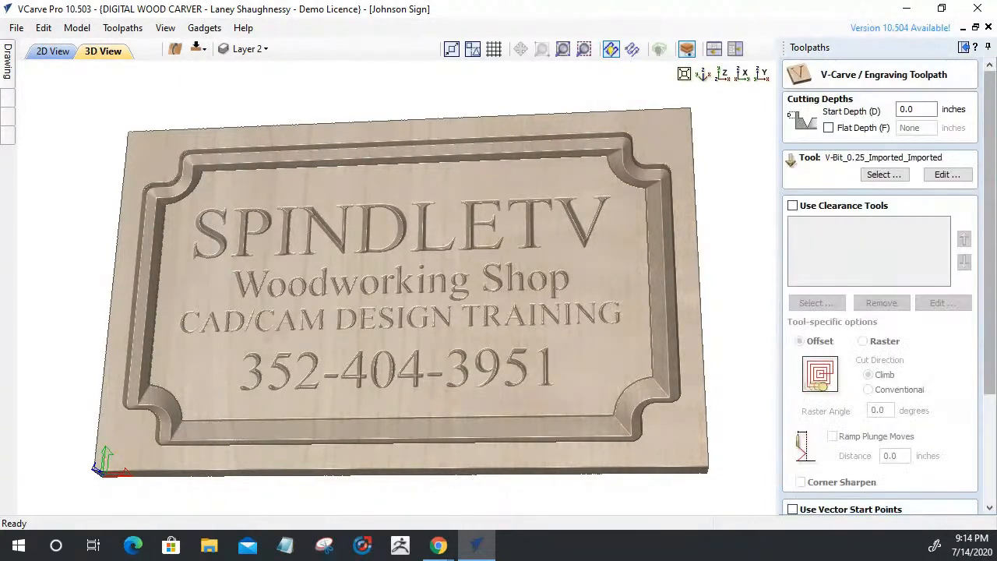
pyautogui.moveTo(982, 323); pyautogui.dragTo(989, 434)
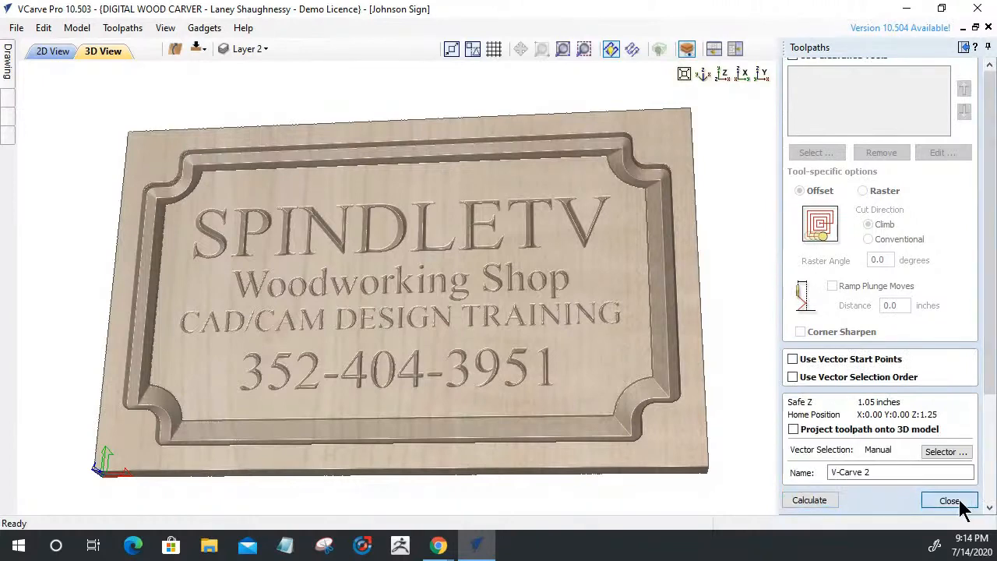
pyautogui.click(964, 502)
# Edit Chamfer 1's width and start depth values and recalculate the chamfer
pyautogui.doubleClick(844, 481)
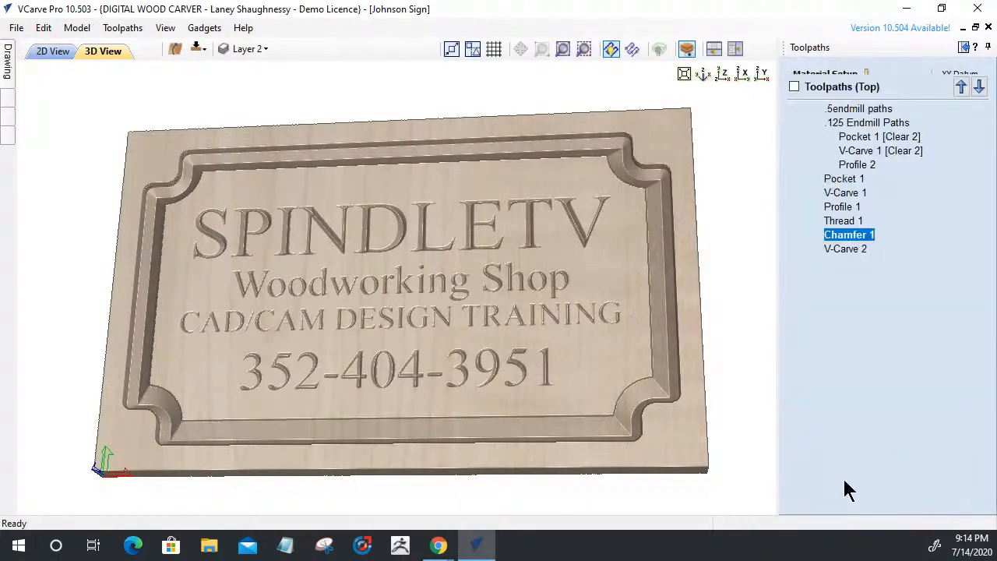
pyautogui.doubleClick(913, 242)
pyautogui.write('.125')
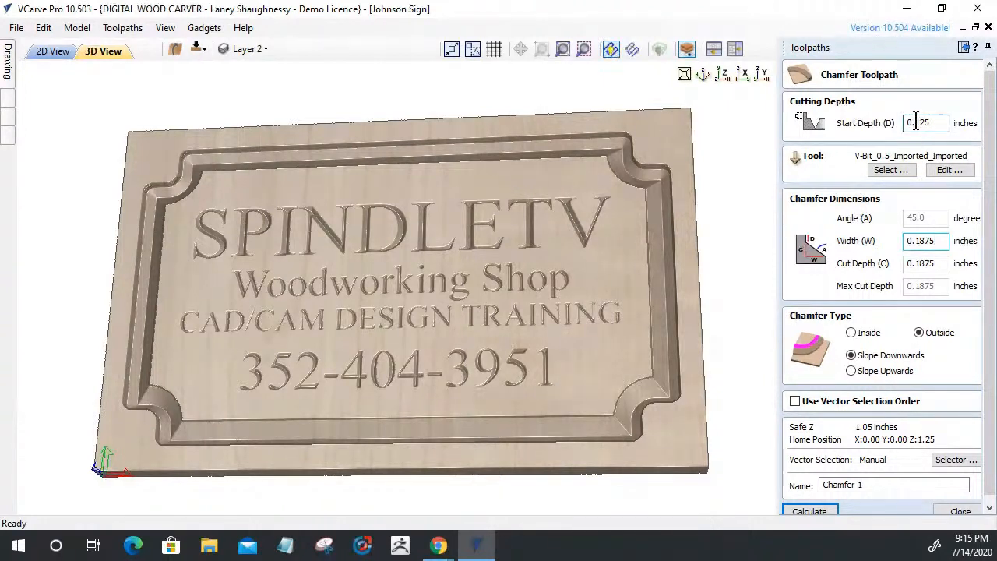
pyautogui.moveTo(917, 122); pyautogui.dragTo(969, 148)
pyautogui.click(804, 510)
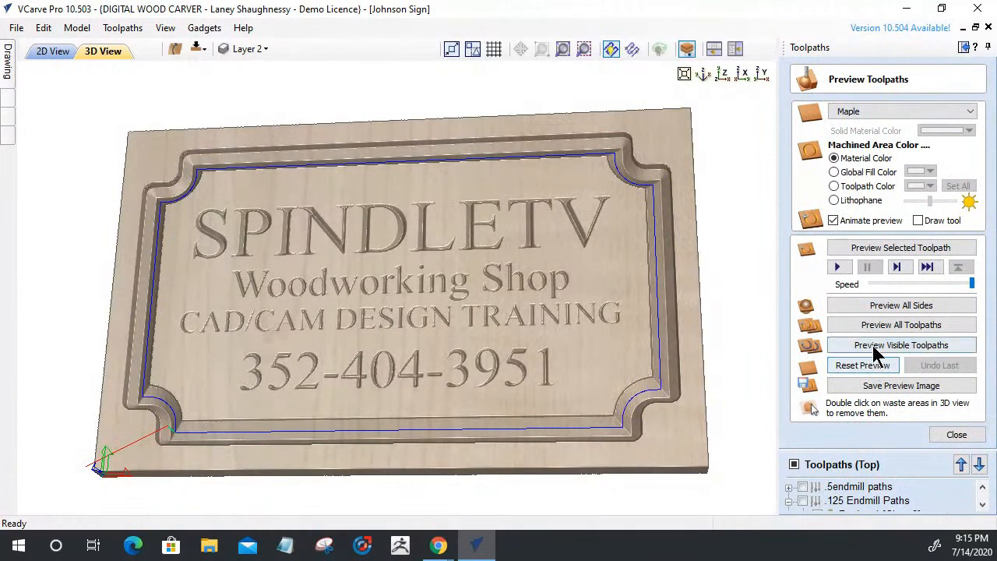
pyautogui.click(864, 366)
pyautogui.click(949, 434)
# Make V-Carve 2 visible and simulate all visible toolpaths together, then tilt the sign
pyautogui.click(802, 505)
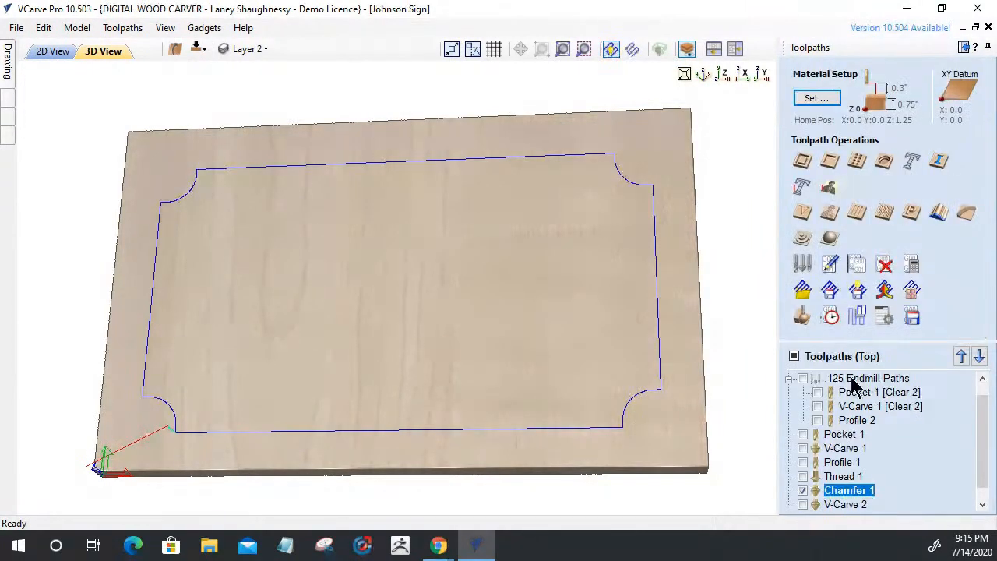
pyautogui.click(807, 316)
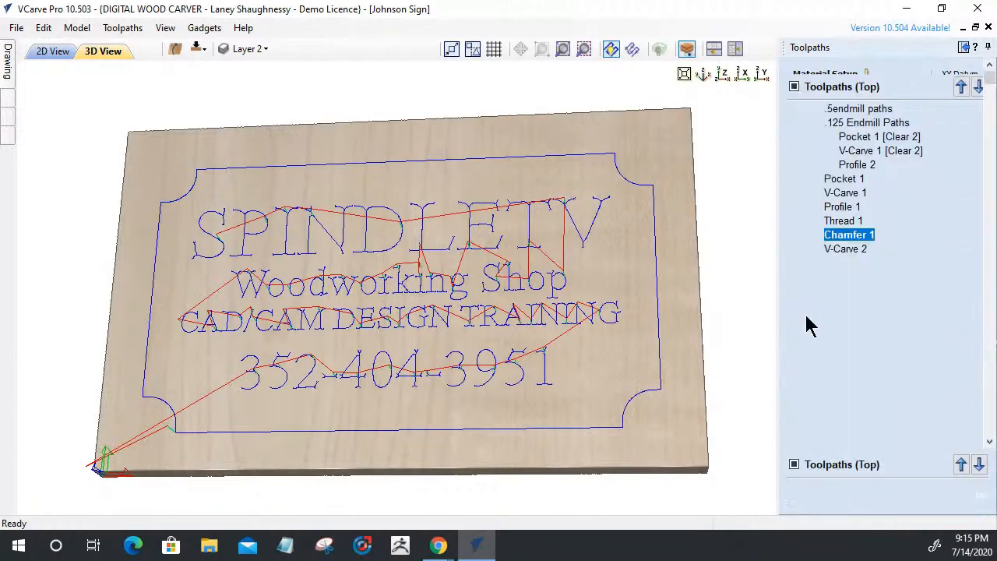
pyautogui.click(888, 348)
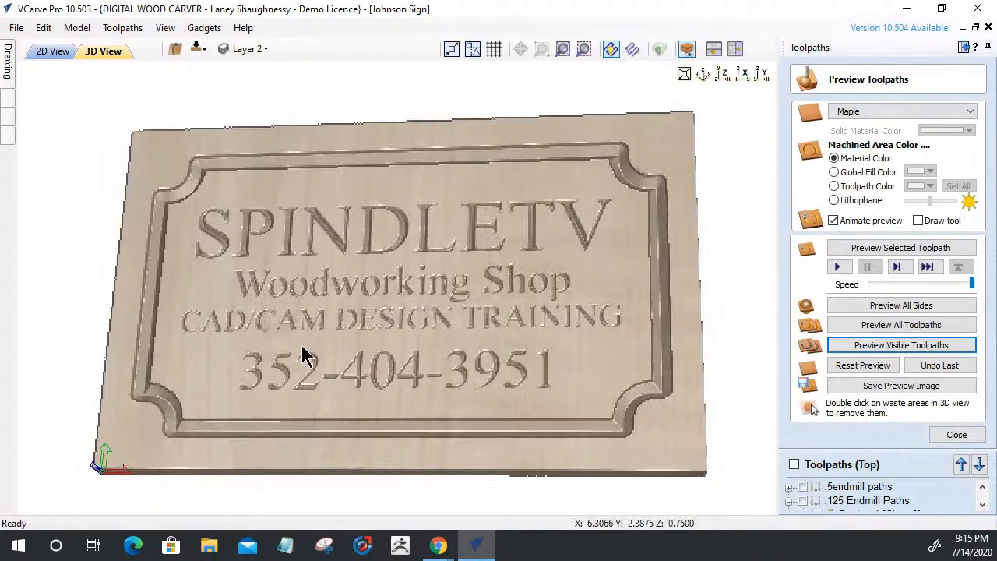
pyautogui.moveTo(303, 347); pyautogui.dragTo(309, 387)
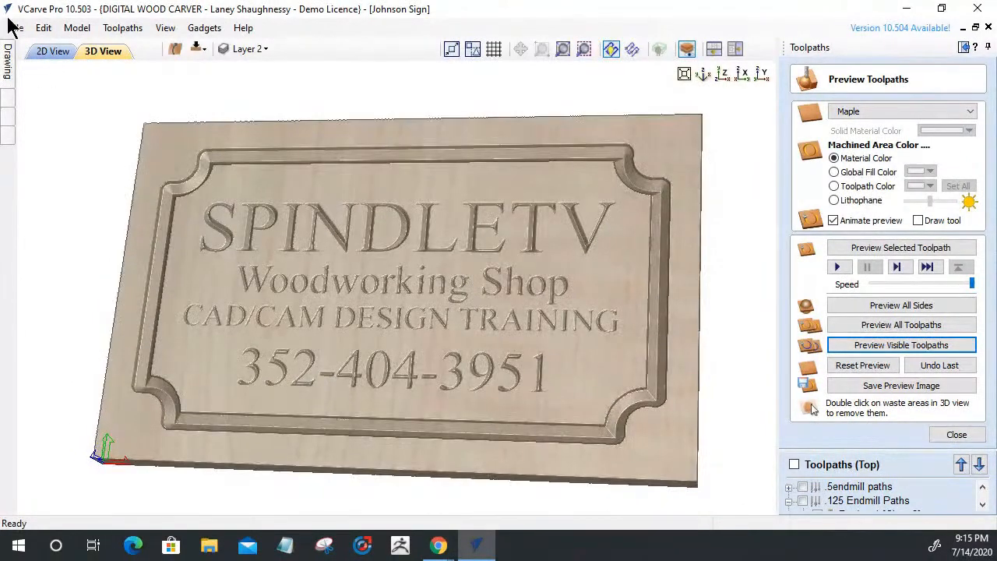
# In the 2D view, select all four corner circles and close the toolpath preview
pyautogui.click(52, 51)
pyautogui.click(84, 229)
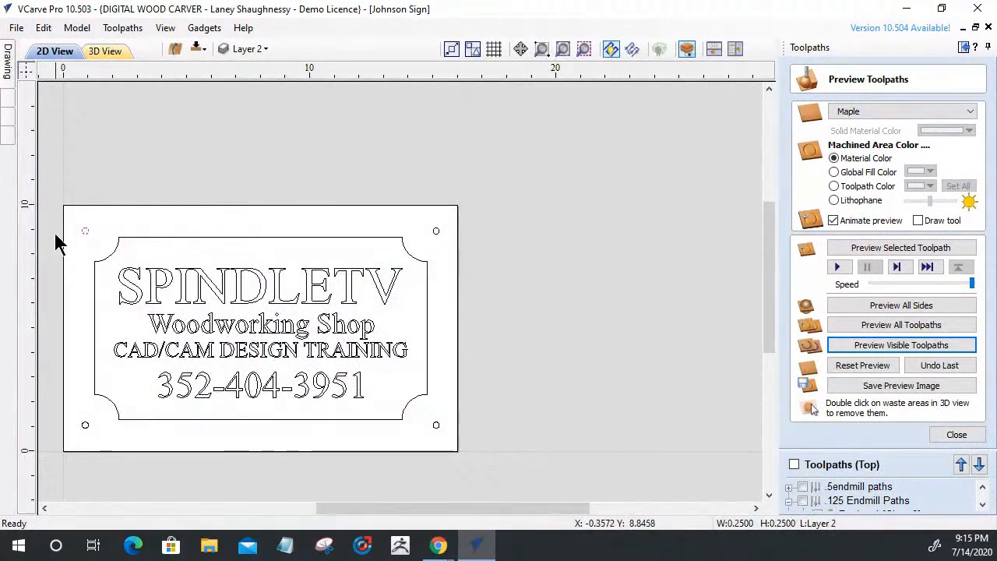
pyautogui.keyDown('shift'); pyautogui.click(436, 231); pyautogui.keyUp('shift')
pyautogui.keyDown('shift'); pyautogui.click(437, 426); pyautogui.keyUp('shift')
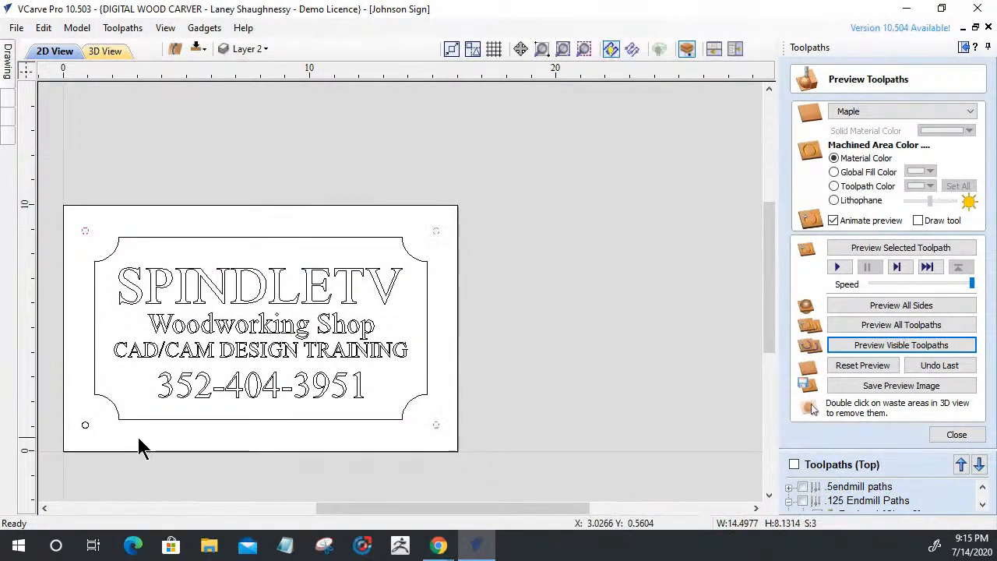
pyautogui.keyDown('shift'); pyautogui.click(85, 425); pyautogui.keyUp('shift')
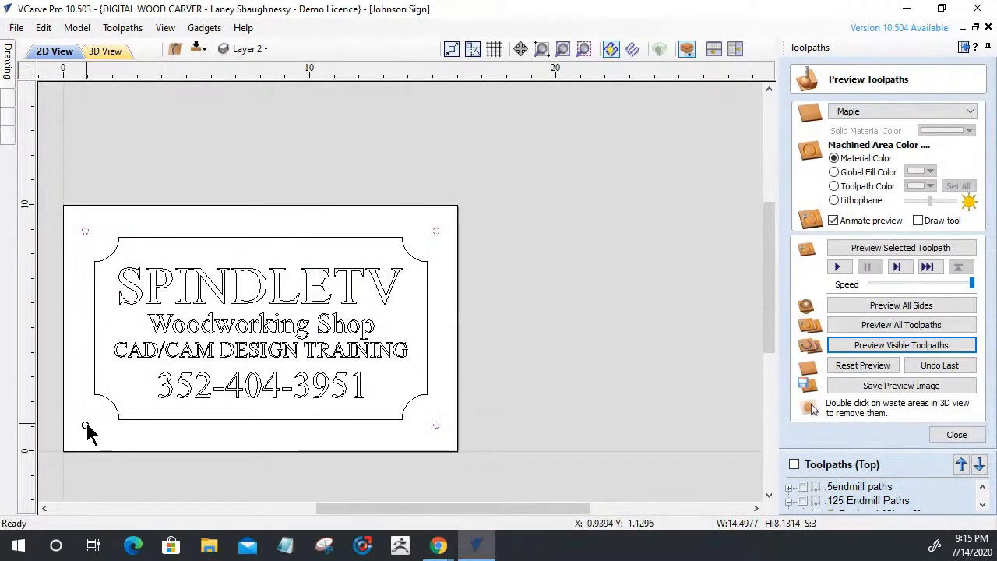
pyautogui.click(963, 435)
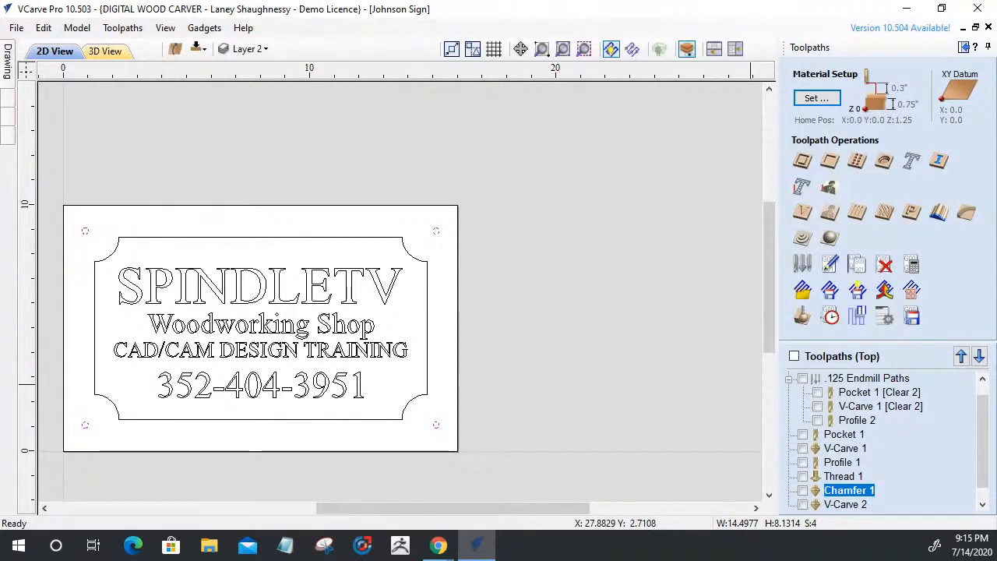
# Start a drilling toolpath with 0.75 in cut depth using the 0.25 in end mill
pyautogui.click(854, 173)
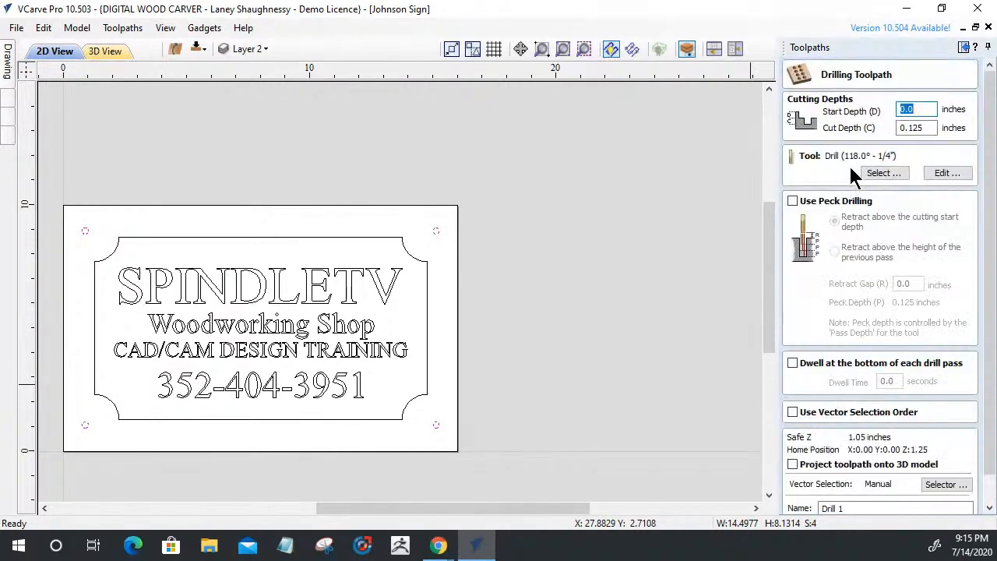
pyautogui.write('.75')
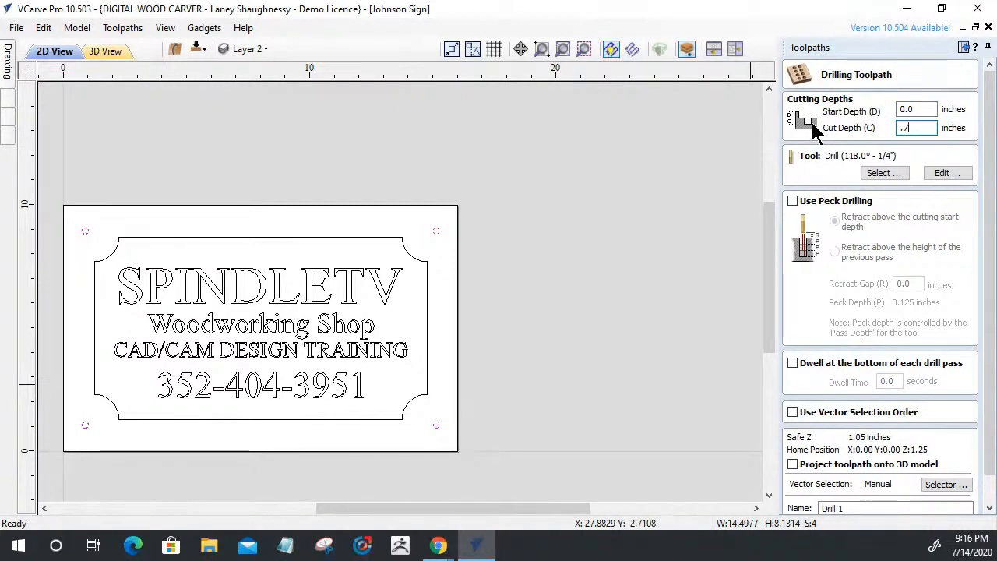
pyautogui.click(881, 170)
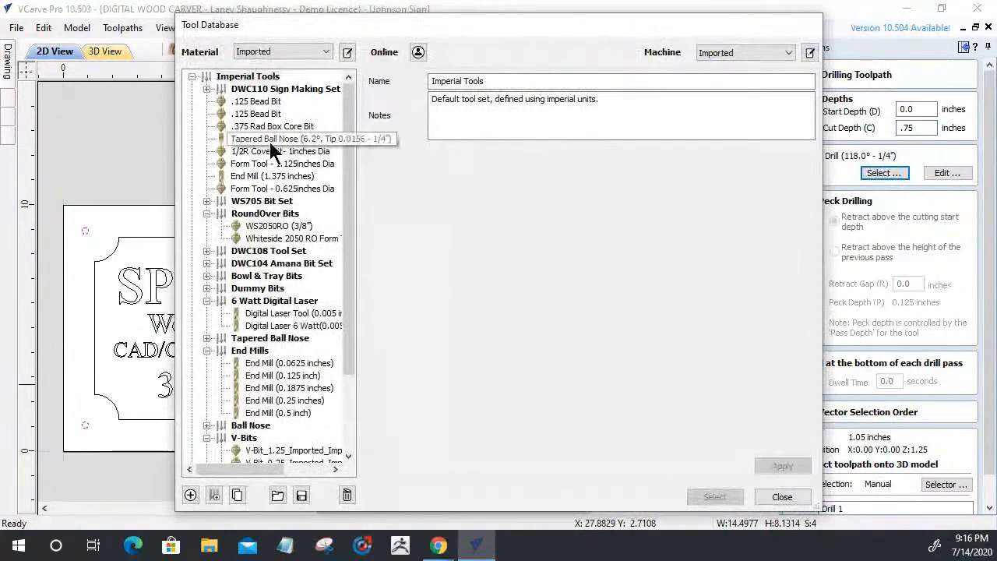
pyautogui.click(261, 400)
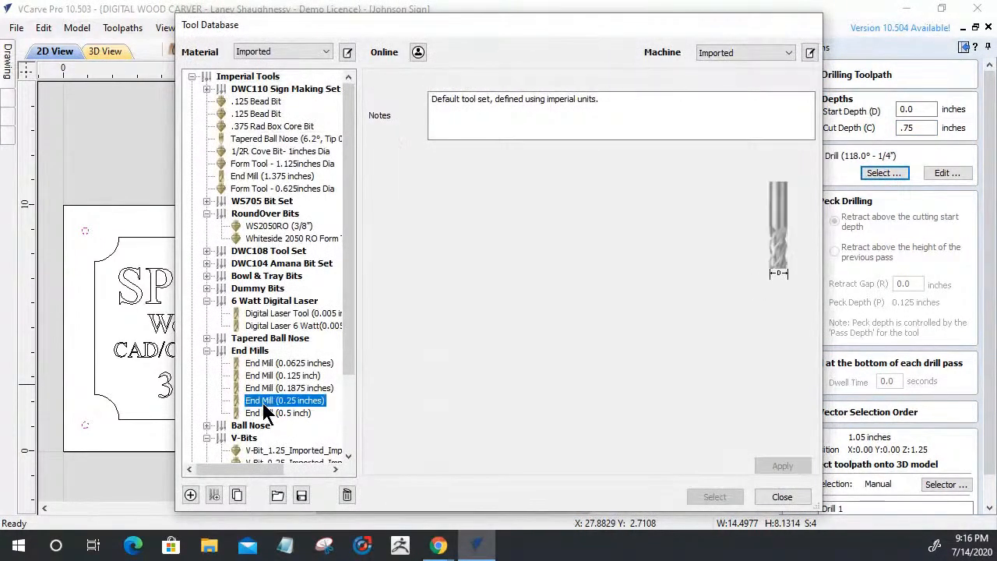
pyautogui.click(699, 498)
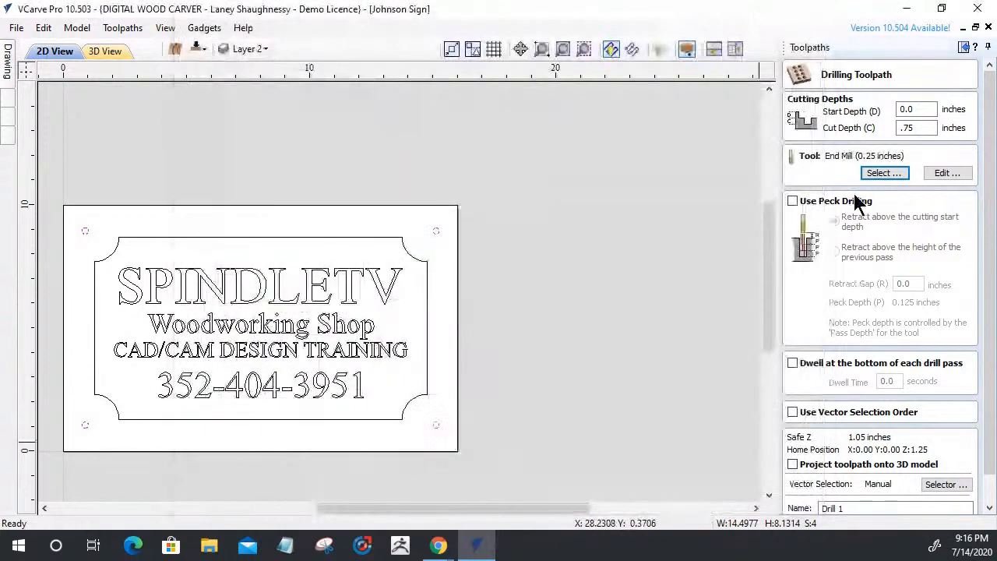
# Enable peck drilling, calculate Drill 1, and simulate the four corner holes
pyautogui.click(792, 200)
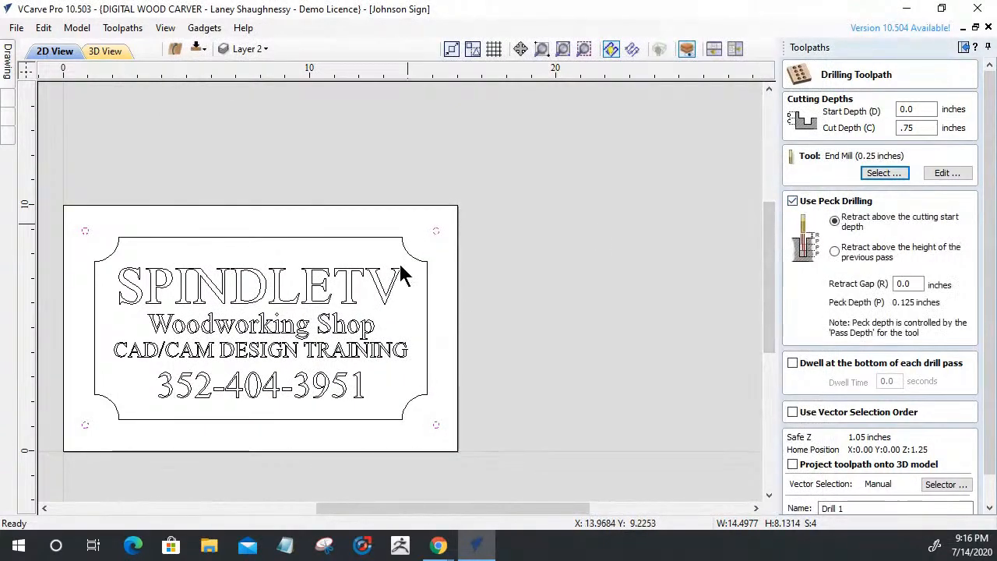
pyautogui.moveTo(986, 258); pyautogui.dragTo(986, 314)
pyautogui.click(848, 478)
pyautogui.click(811, 504)
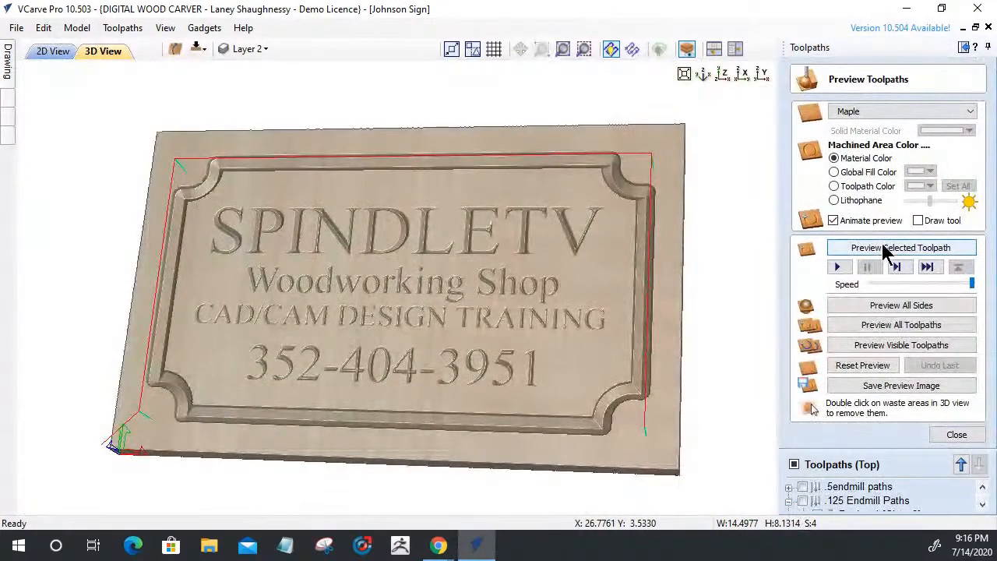
pyautogui.click(886, 248)
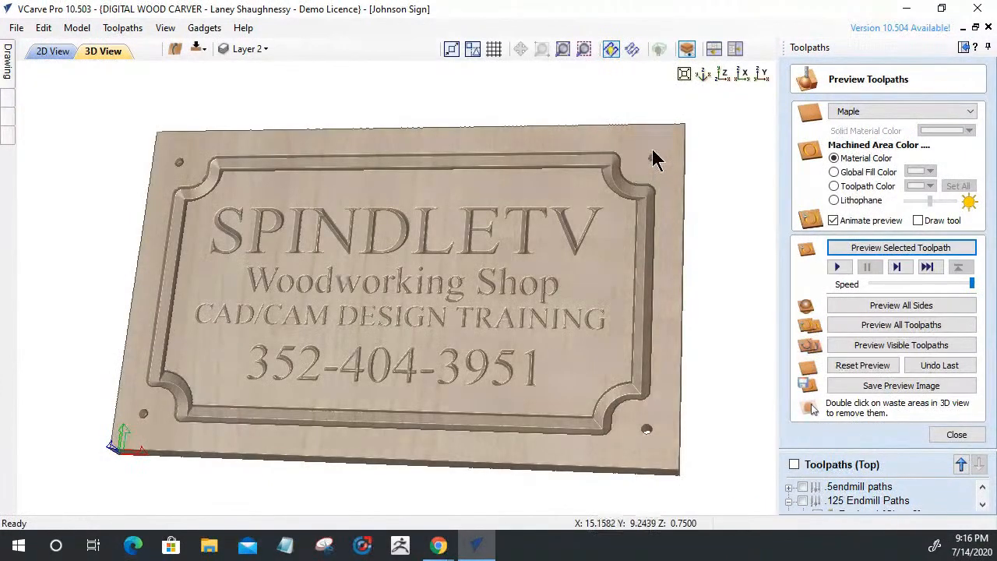
pyautogui.click(50, 52)
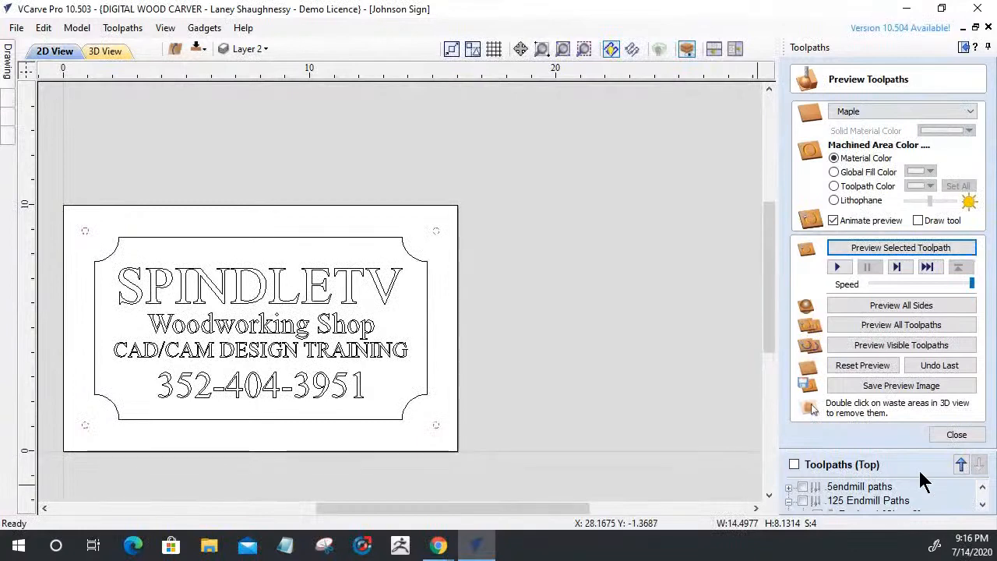
# Start a new chamfer toolpath for the corner circles with Start Depth 0
pyautogui.click(956, 434)
pyautogui.click(967, 218)
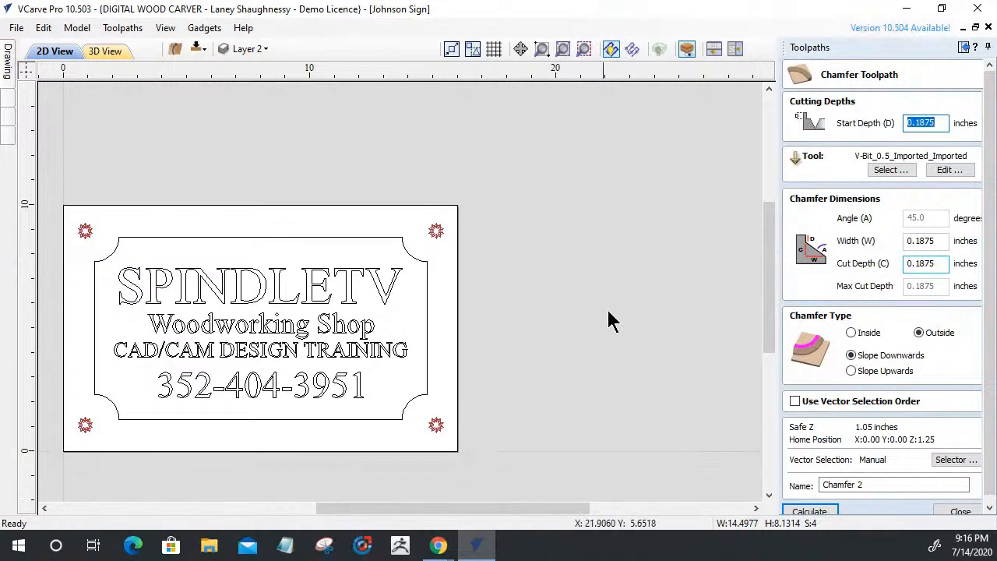
pyautogui.scroll(3, 430, 265)
pyautogui.scroll(2, 430, 265)
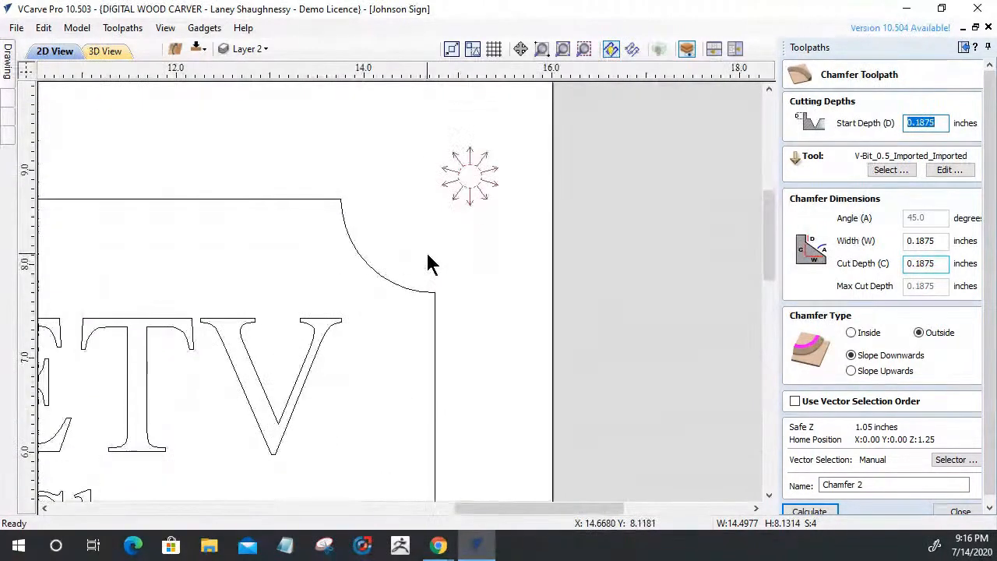
pyautogui.scroll(1, 452, 158)
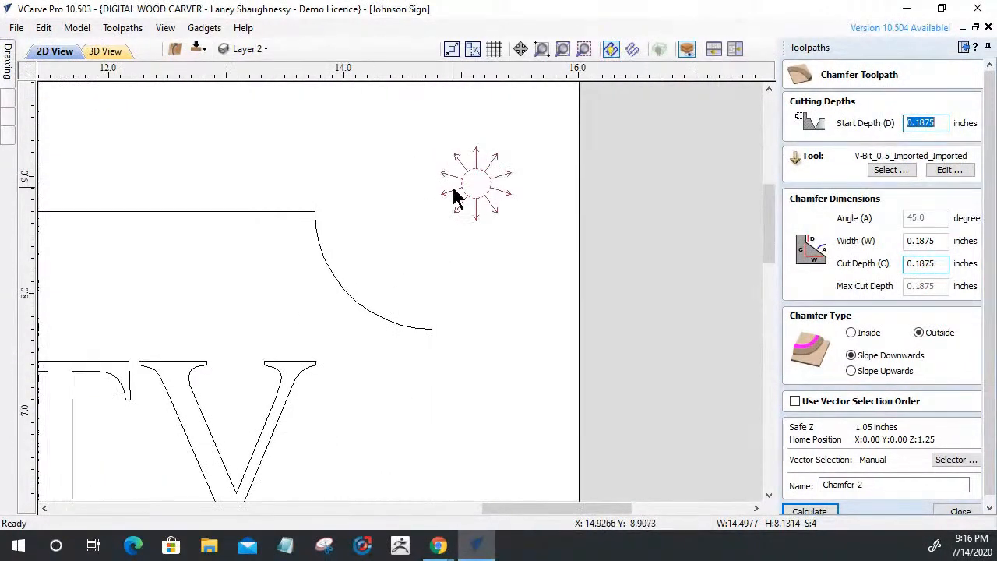
pyautogui.scroll(1, 456, 196)
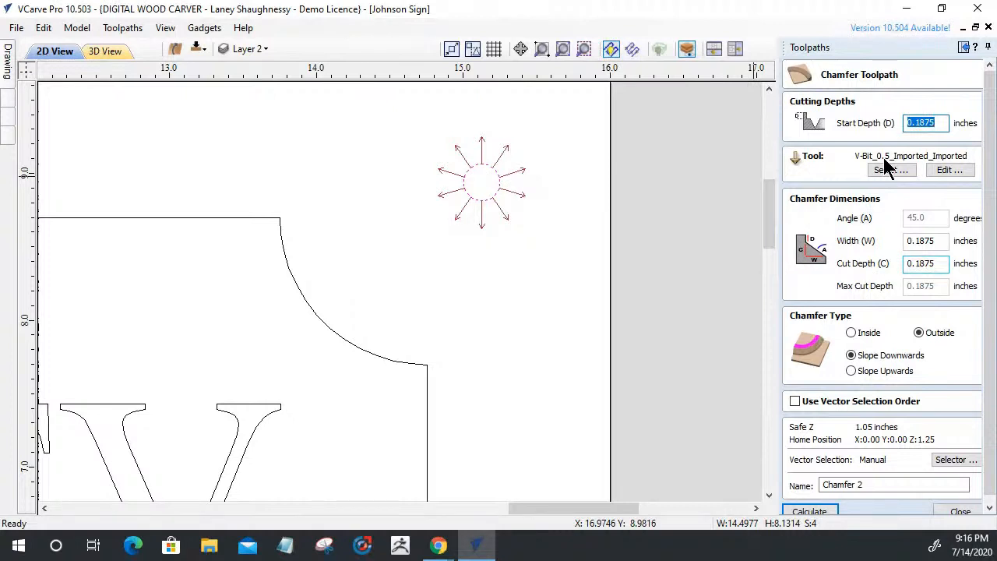
pyautogui.moveTo(943, 241); pyautogui.dragTo(866, 246)
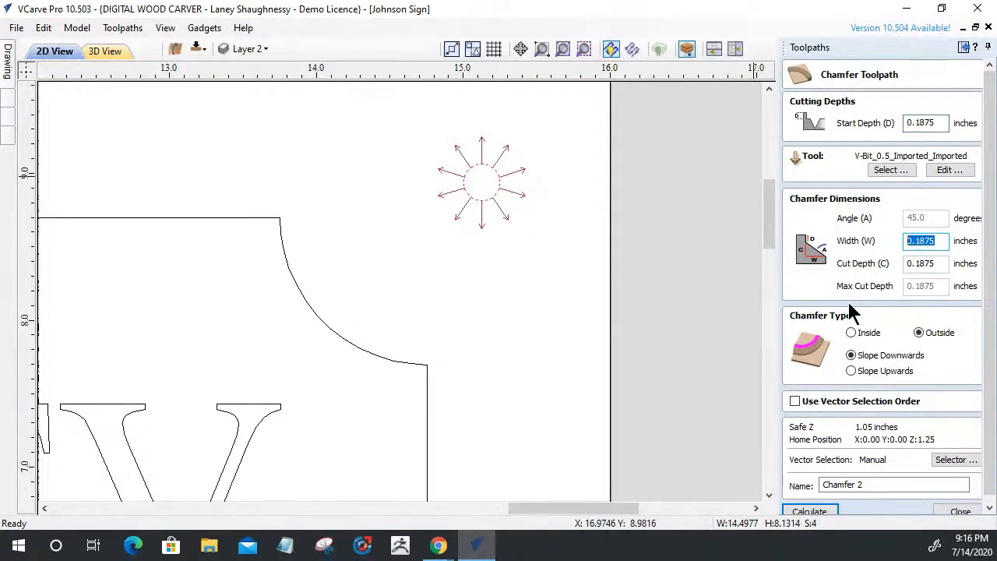
pyautogui.moveTo(942, 122); pyautogui.dragTo(891, 129)
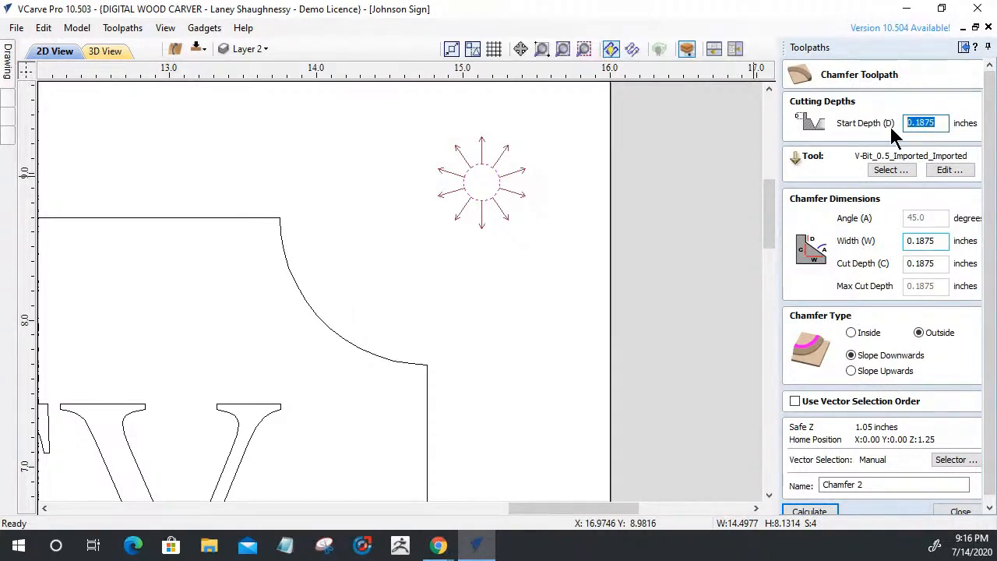
pyautogui.write('0')
# Set chamfer width 0.25, keeping Outside and Slope Downwards after trying the alternatives
pyautogui.moveTo(940, 242); pyautogui.dragTo(863, 287)
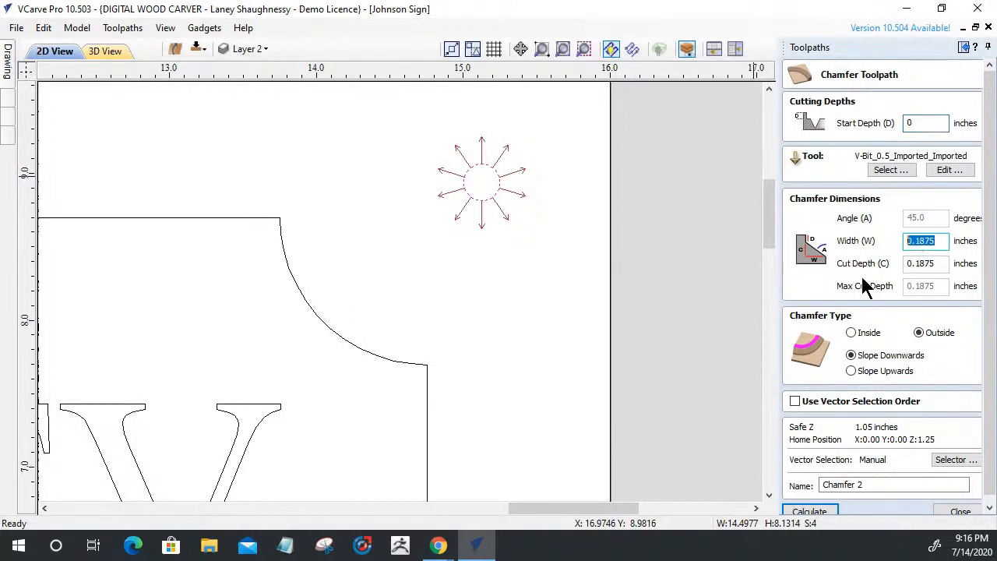
pyautogui.write('.25')
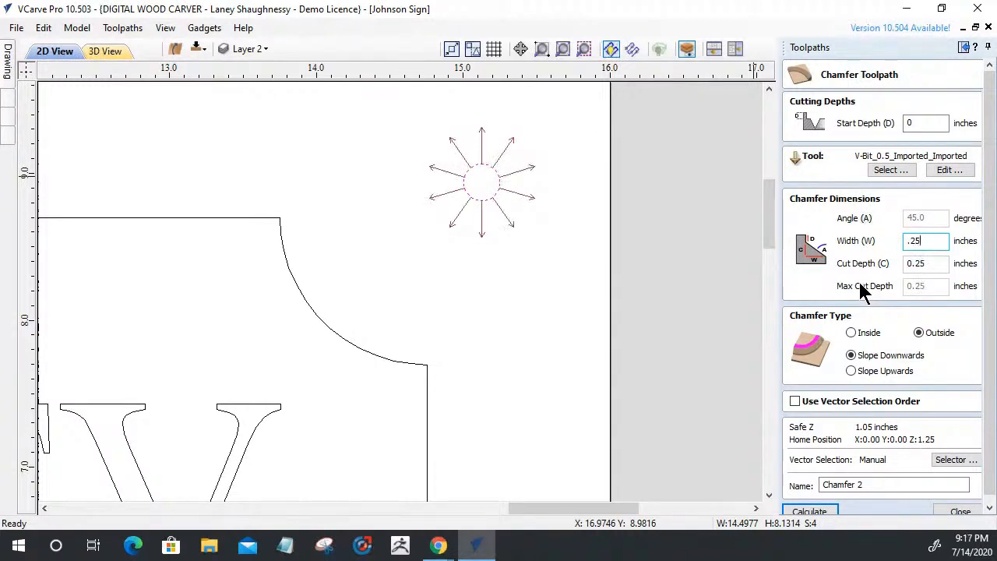
pyautogui.click(851, 333)
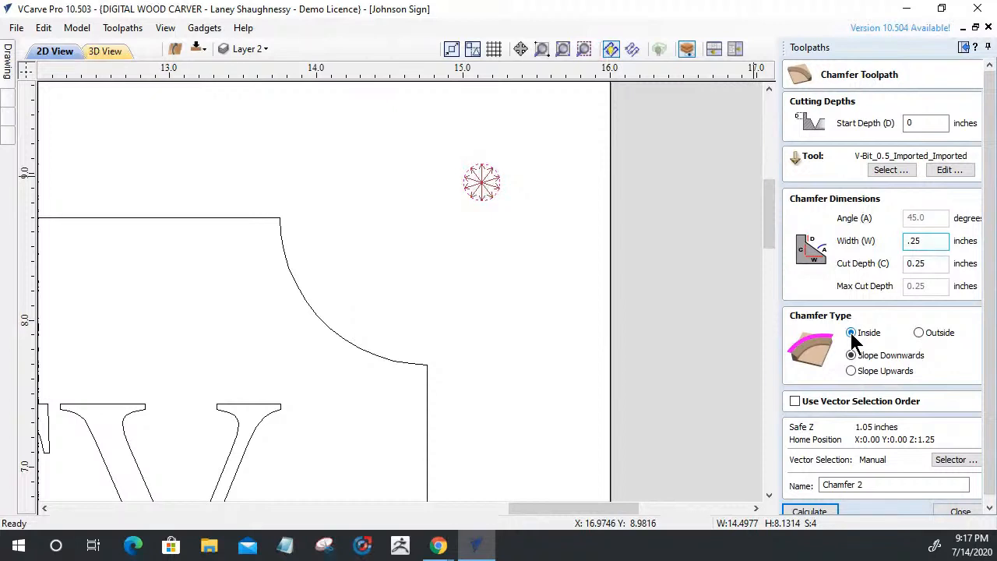
pyautogui.click(921, 332)
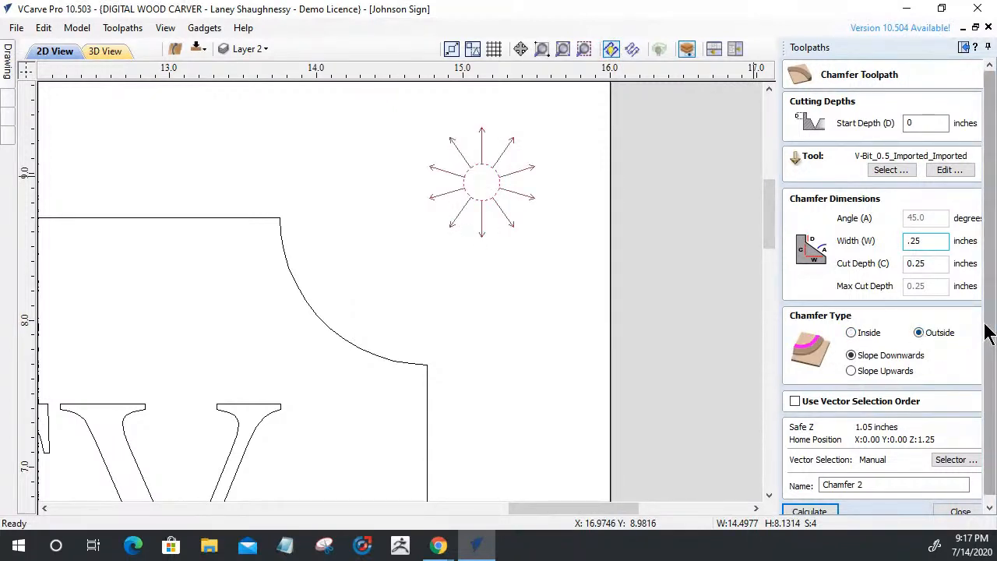
pyautogui.moveTo(988, 333); pyautogui.dragTo(987, 397)
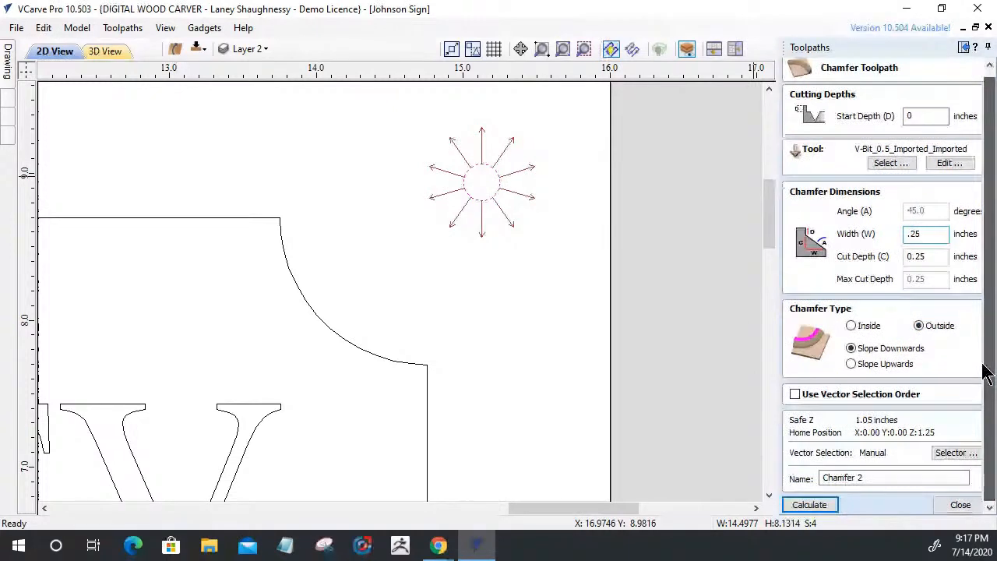
pyautogui.click(853, 364)
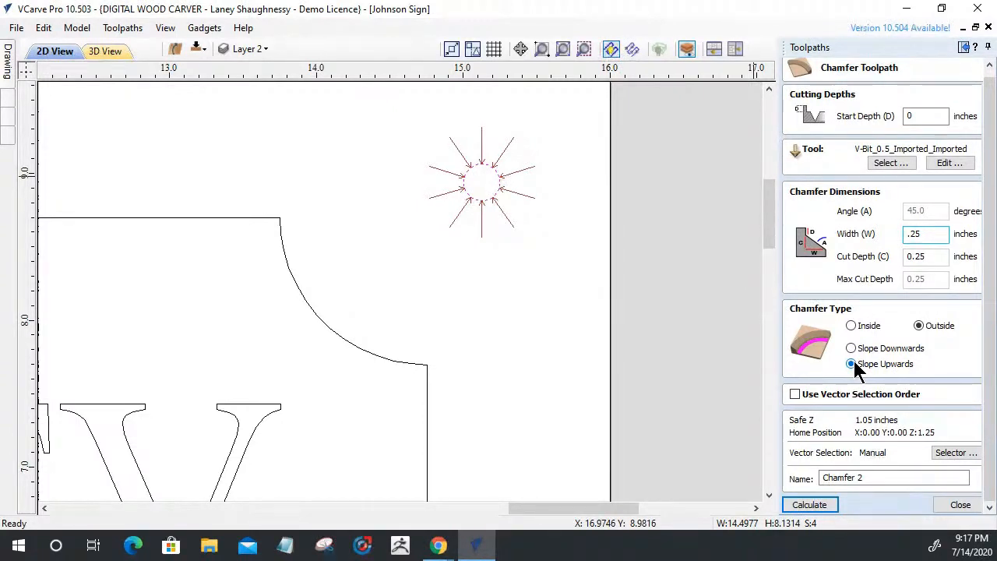
pyautogui.click(851, 348)
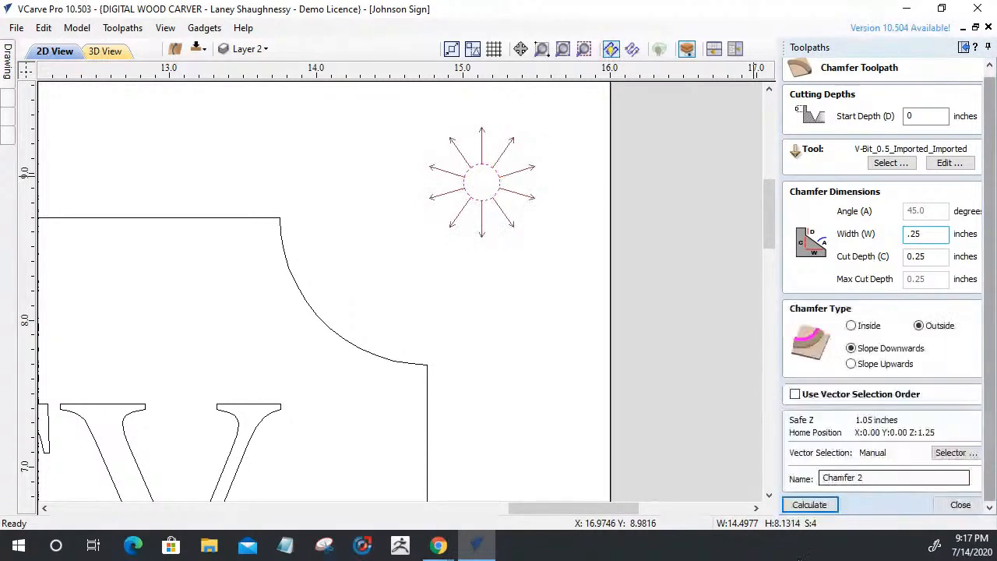
# Calculate and simulate Chamfer 2, then zoom onto the top-right corner hole's chamfered ring
pyautogui.click(797, 502)
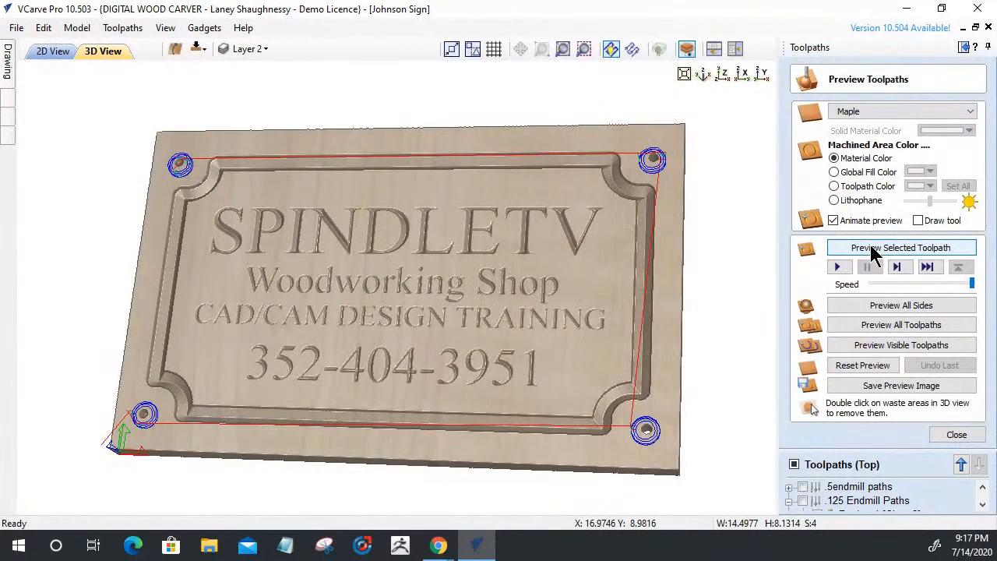
pyautogui.click(872, 249)
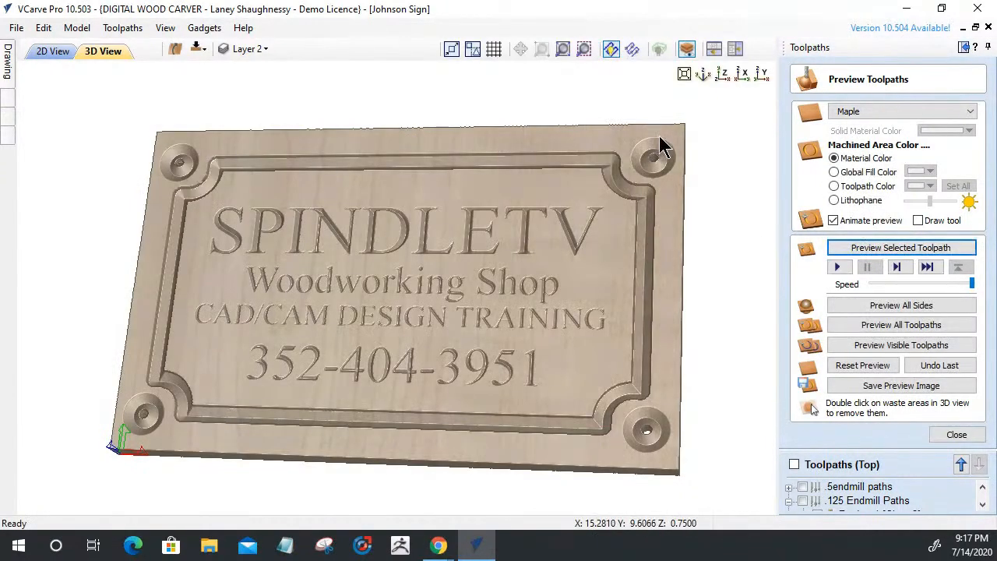
pyautogui.scroll(3, 659, 155)
pyautogui.moveTo(657, 155); pyautogui.dragTo(354, 280, button='middle')
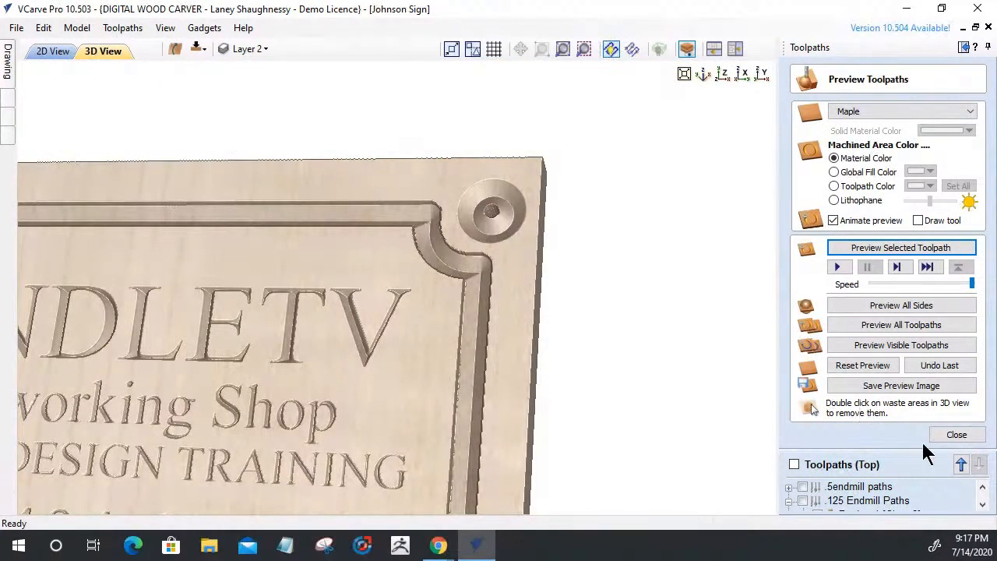
# Recalculate Chamfer 2 so the chamfer slopes upwards instead of downwards
pyautogui.click(956, 436)
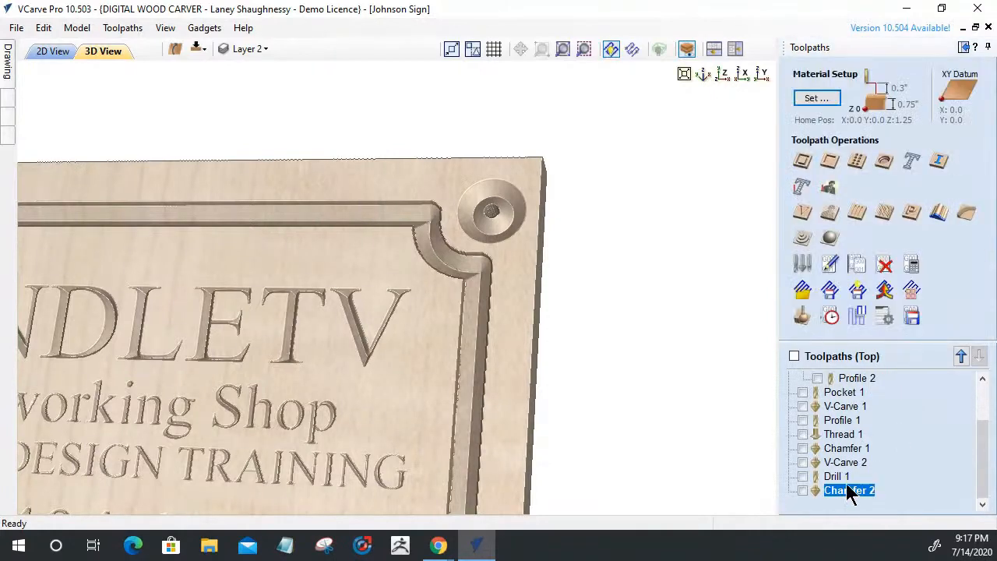
pyautogui.doubleClick(845, 488)
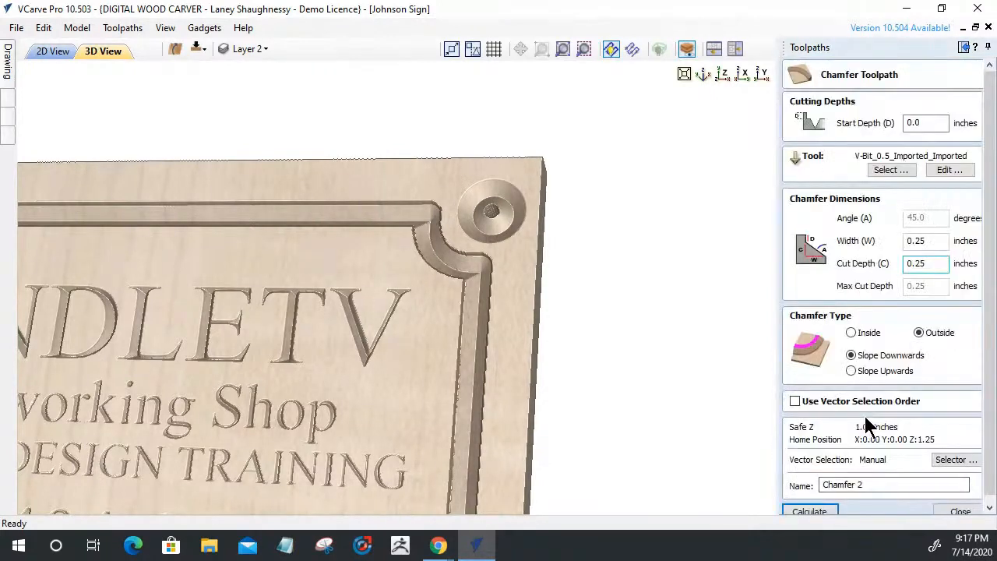
pyautogui.click(851, 371)
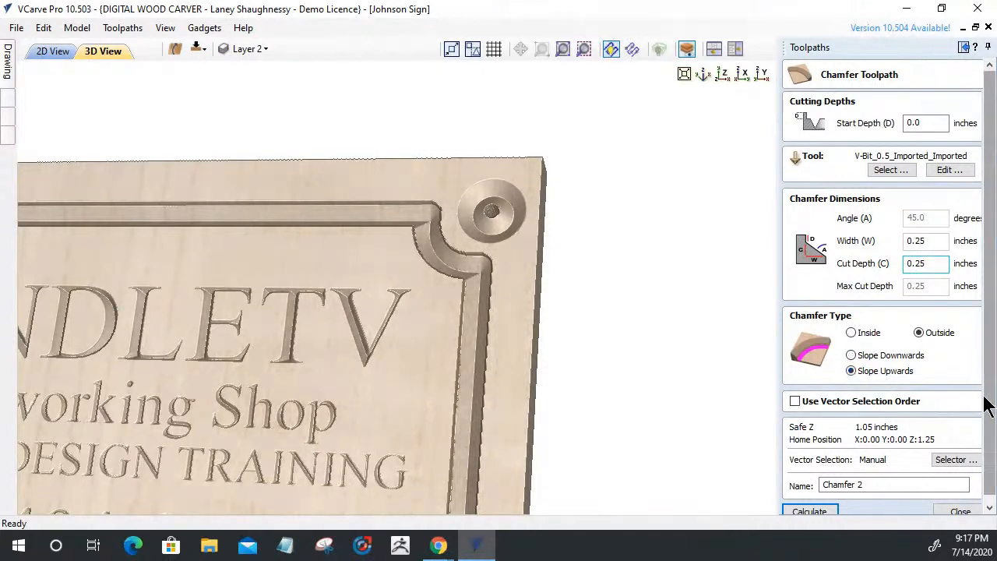
pyautogui.scroll(-1, 989, 420)
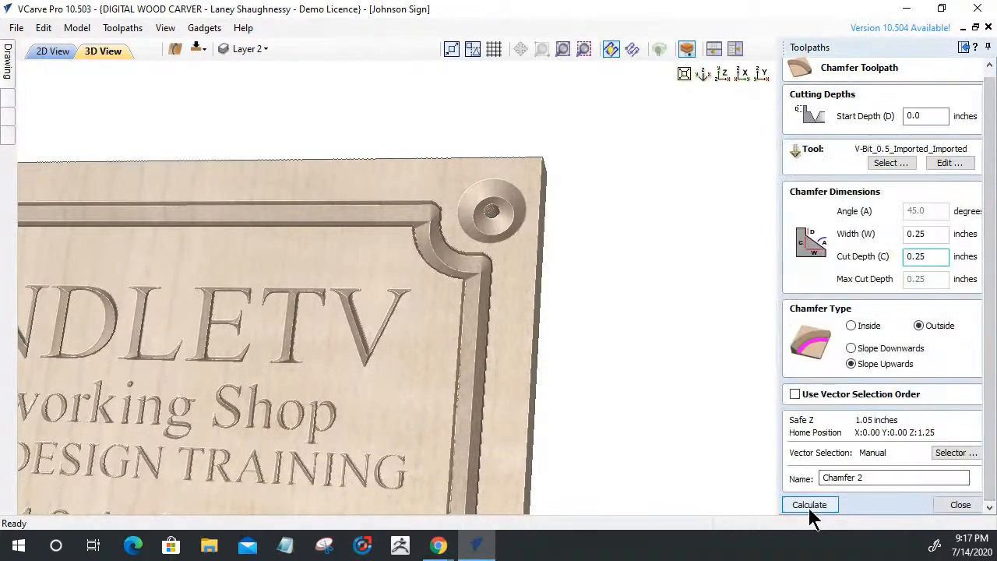
pyautogui.click(802, 505)
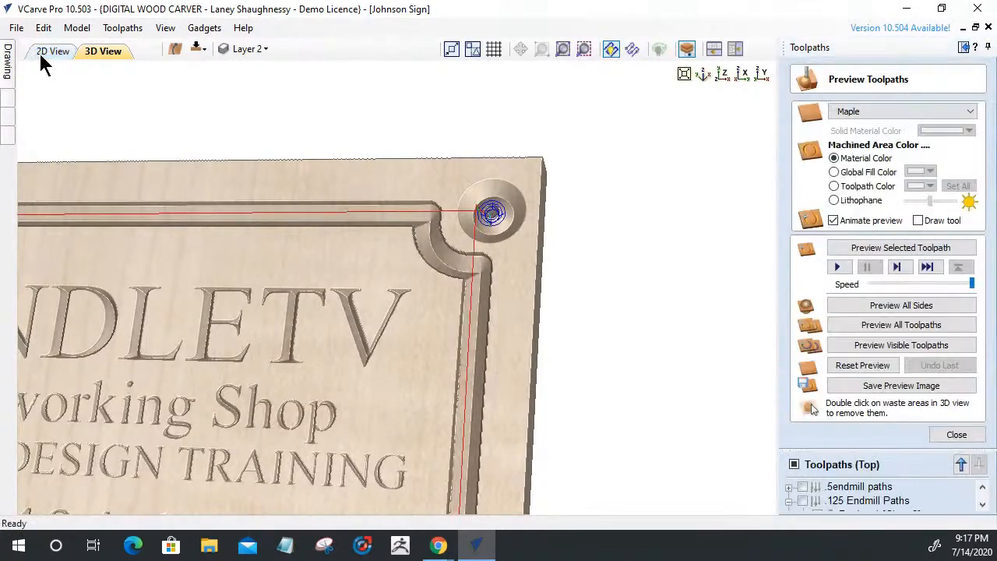
# Reset the preview, make Drill 1 visible, simulate it with Chamfer 2, and close the preview
pyautogui.click(847, 366)
pyautogui.moveTo(802, 456); pyautogui.dragTo(803, 357)
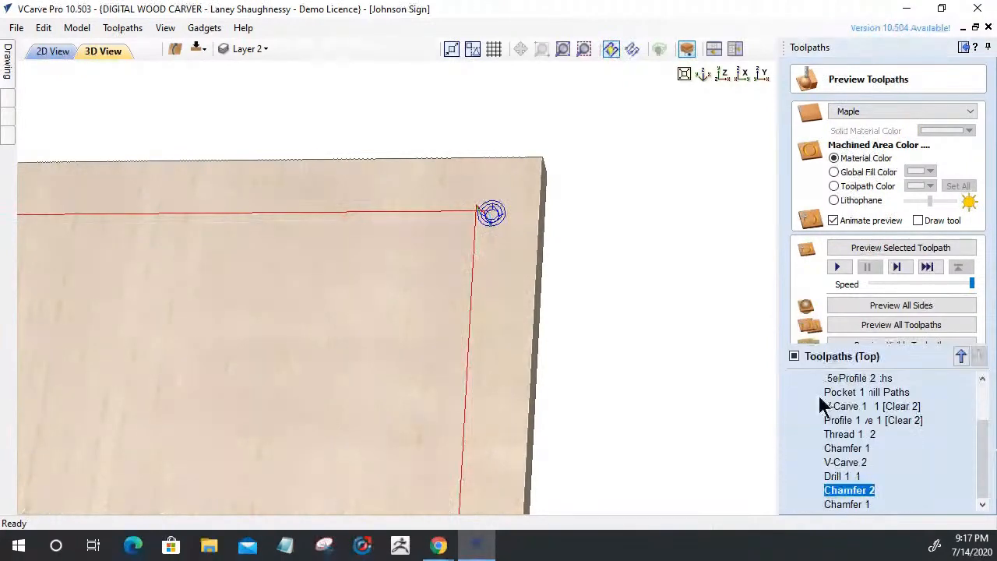
pyautogui.click(803, 476)
pyautogui.click(910, 321)
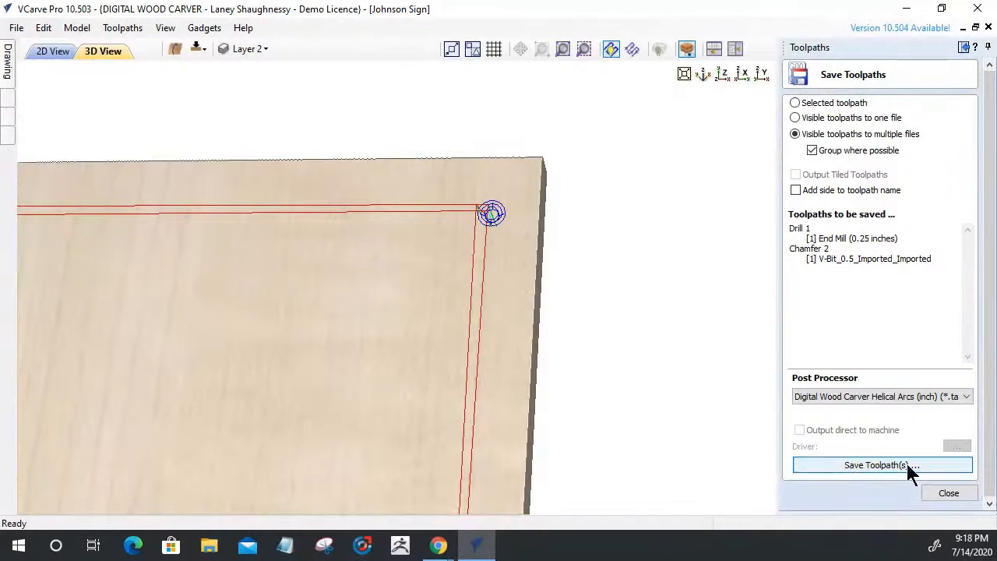
pyautogui.click(945, 493)
pyautogui.click(802, 316)
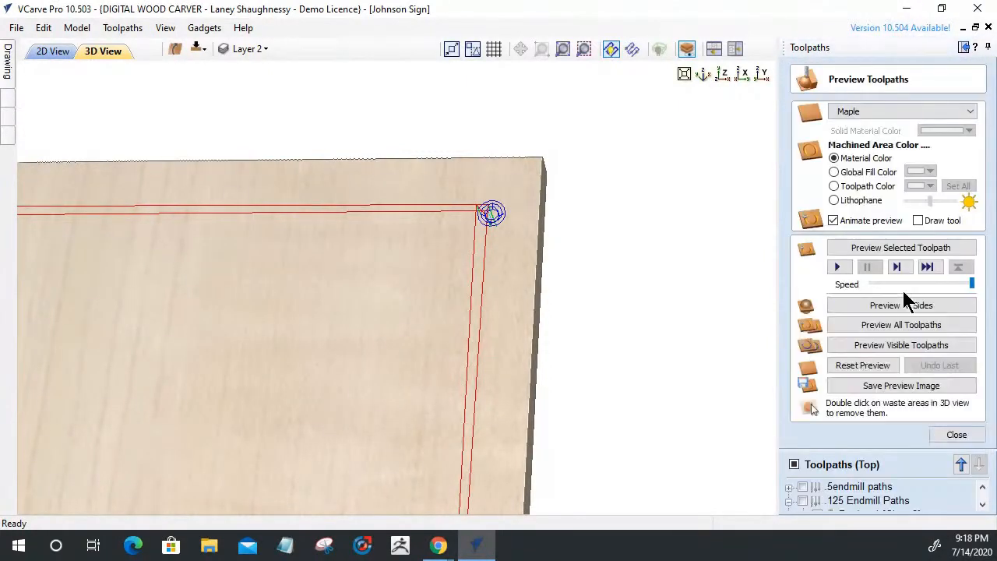
pyautogui.click(880, 347)
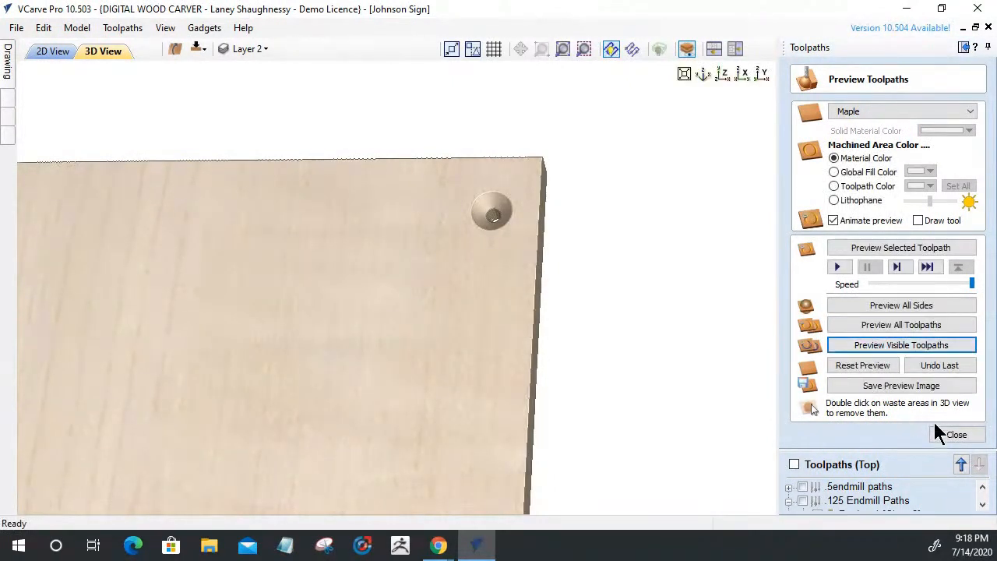
pyautogui.click(957, 434)
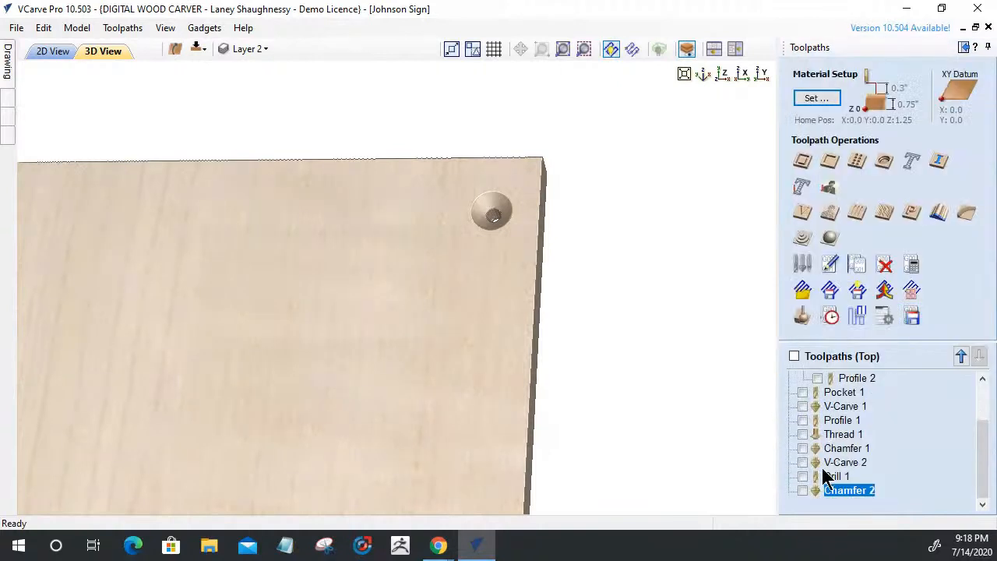
pyautogui.doubleClick(848, 490)
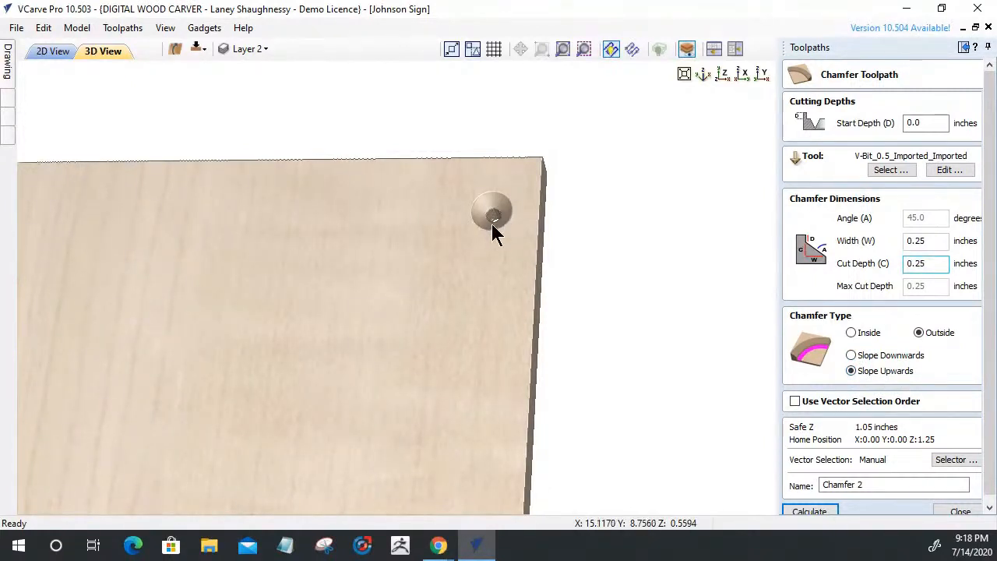
pyautogui.scroll(-5, 491, 226)
pyautogui.moveTo(512, 249); pyautogui.dragTo(548, 262)
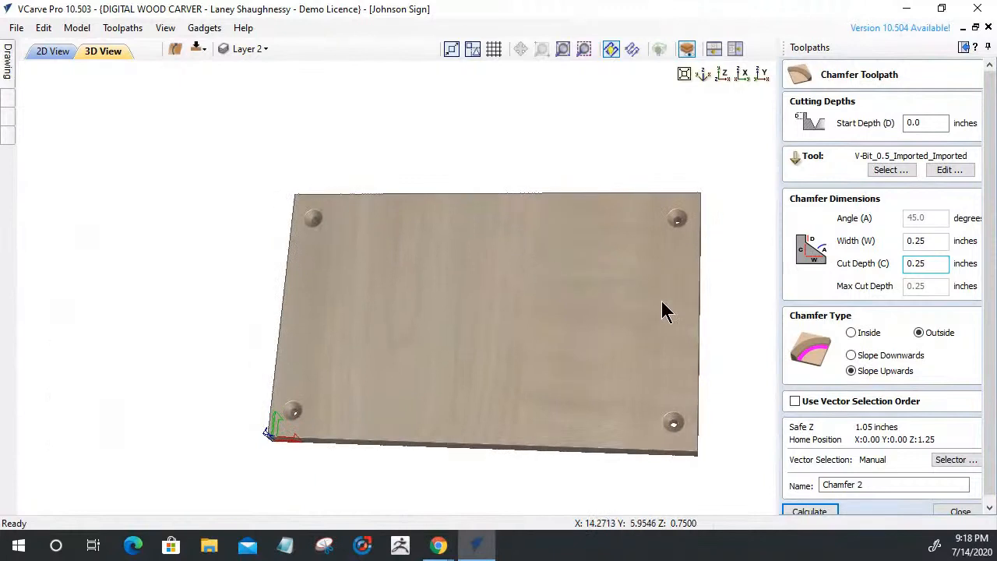
pyautogui.click(850, 355)
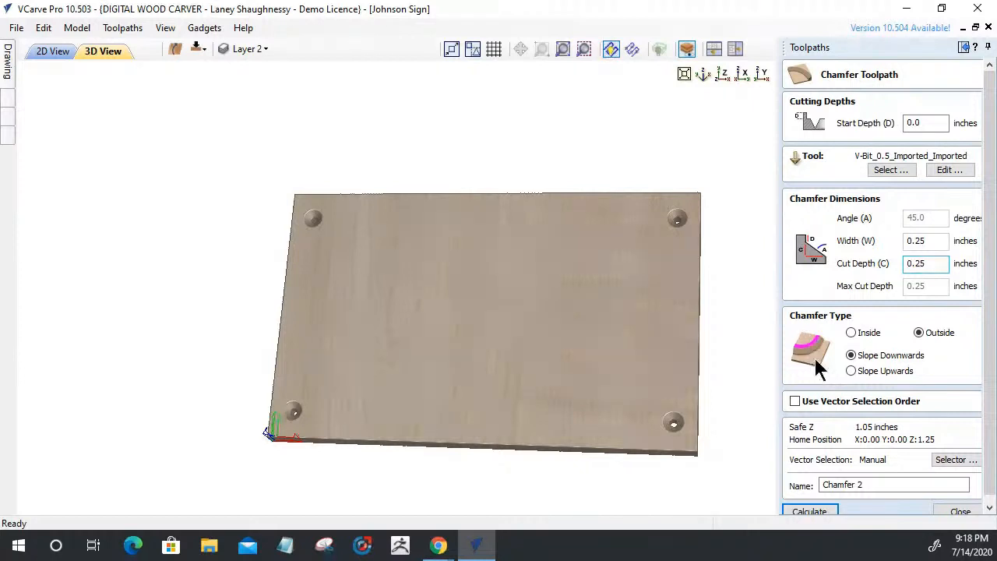
pyautogui.click(851, 372)
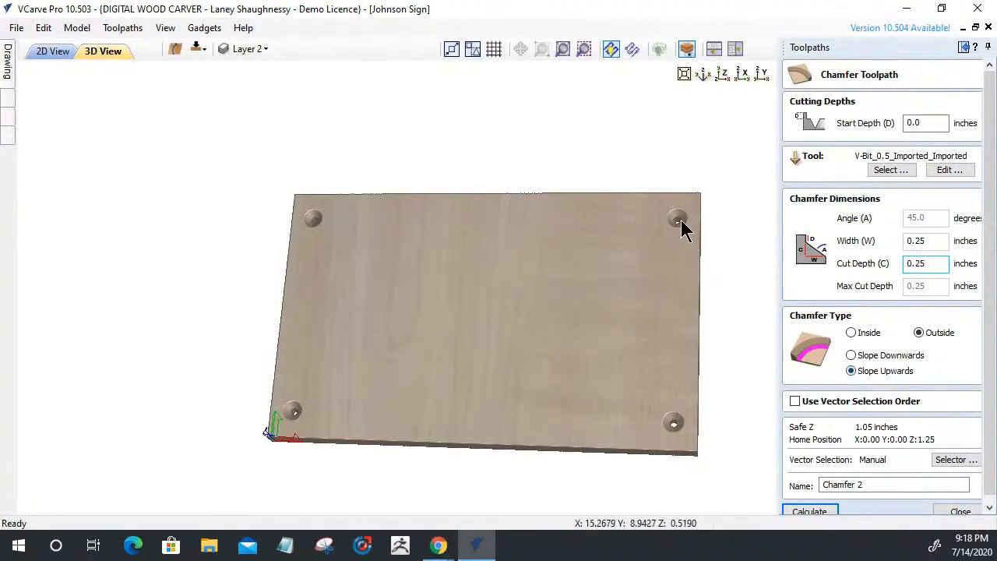
pyautogui.scroll(2, 681, 219)
pyautogui.moveTo(681, 219); pyautogui.dragTo(442, 250, button='middle')
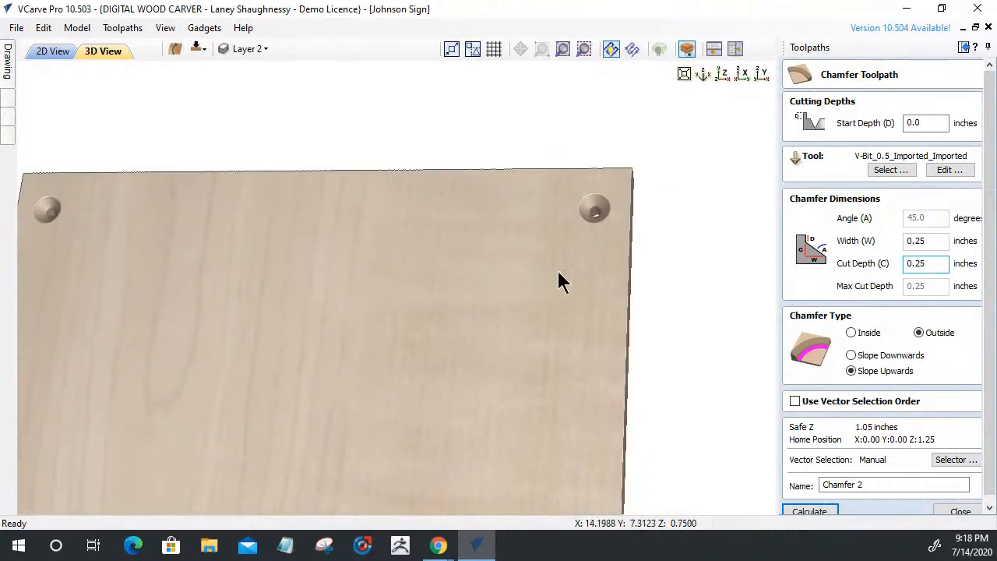
pyautogui.moveTo(581, 276); pyautogui.dragTo(595, 310)
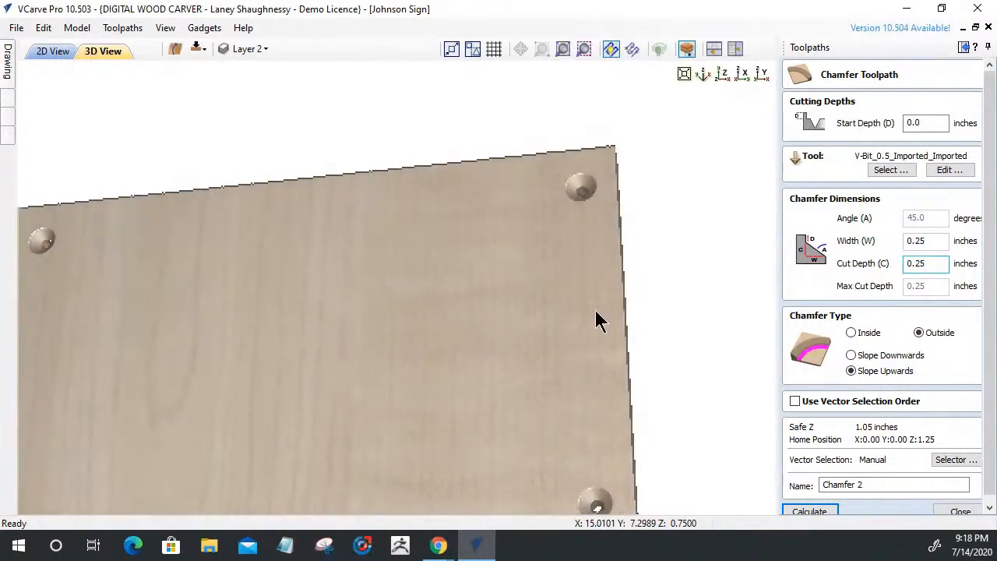
pyautogui.click(957, 512)
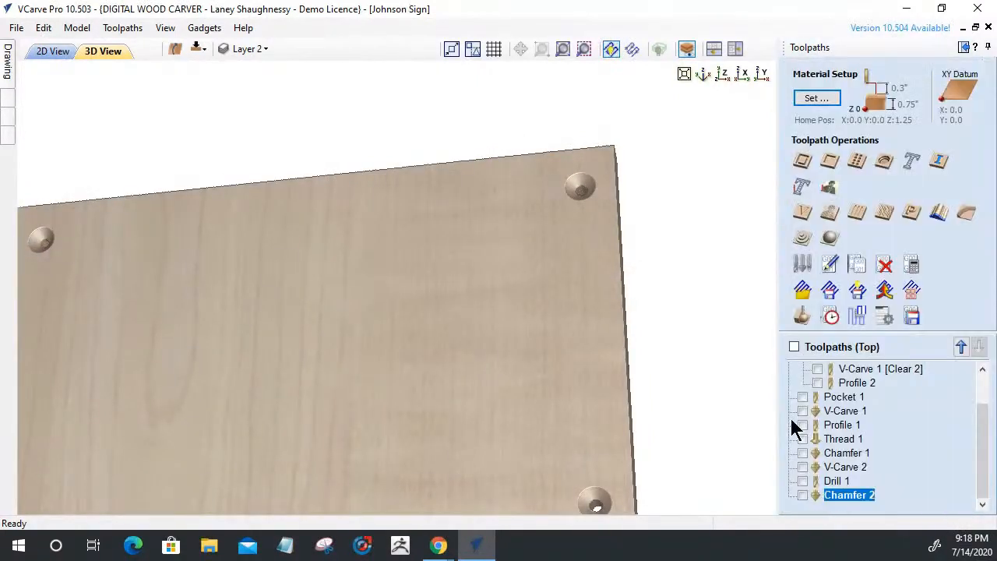
# Make Drill 1 and Chamfer 1 visible and simulate all visible toolpaths
pyautogui.click(802, 480)
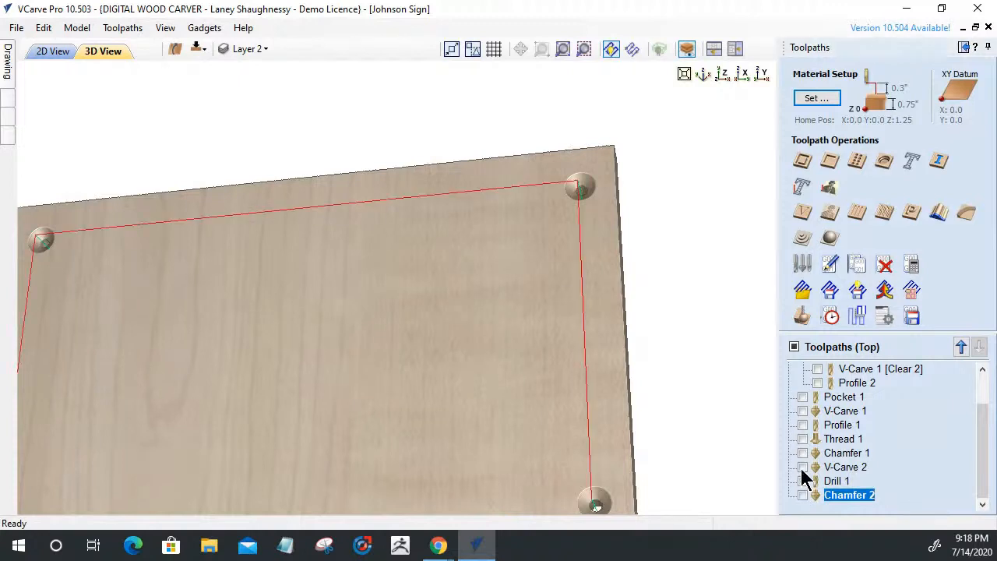
pyautogui.click(802, 453)
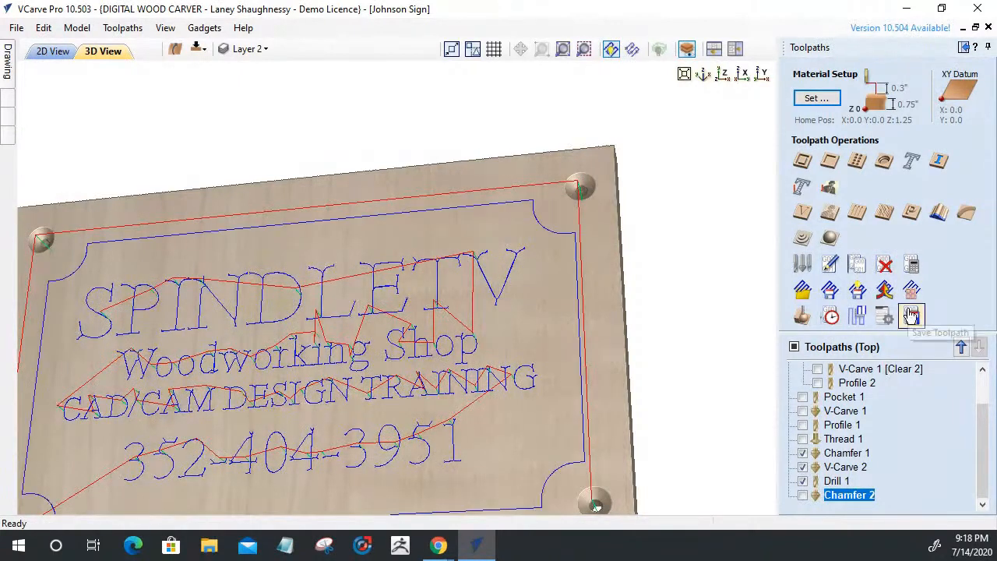
pyautogui.click(801, 316)
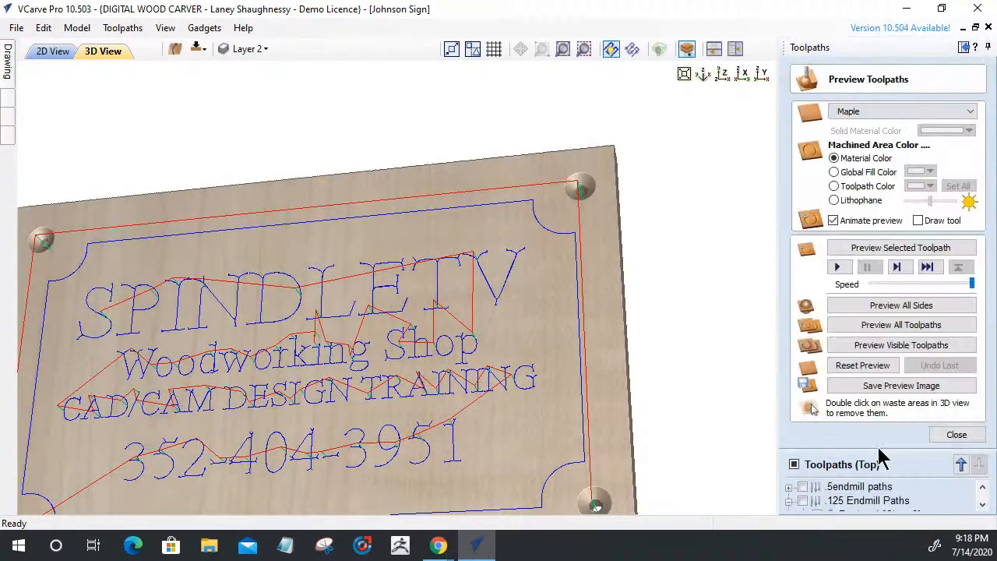
pyautogui.click(837, 345)
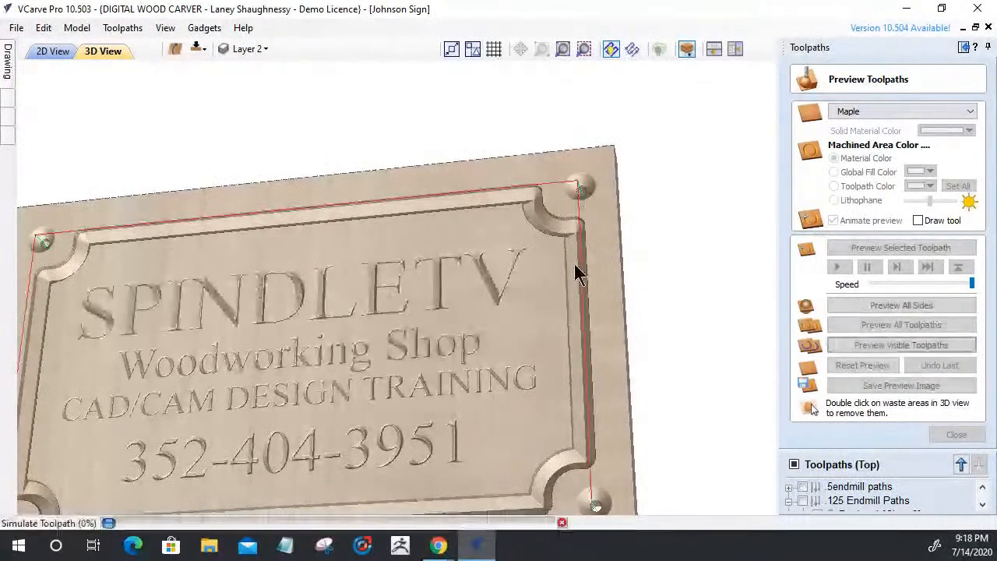
# Remove the top-right hole's waste plug and inspect the carved sign from above and at an angle
pyautogui.scroll(-3, 574, 264)
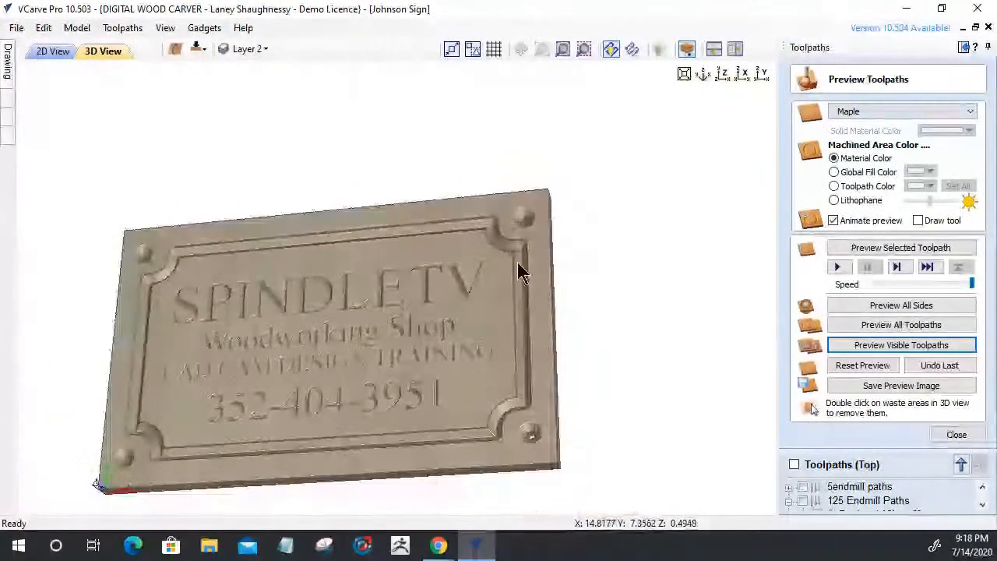
pyautogui.moveTo(503, 319); pyautogui.dragTo(550, 247)
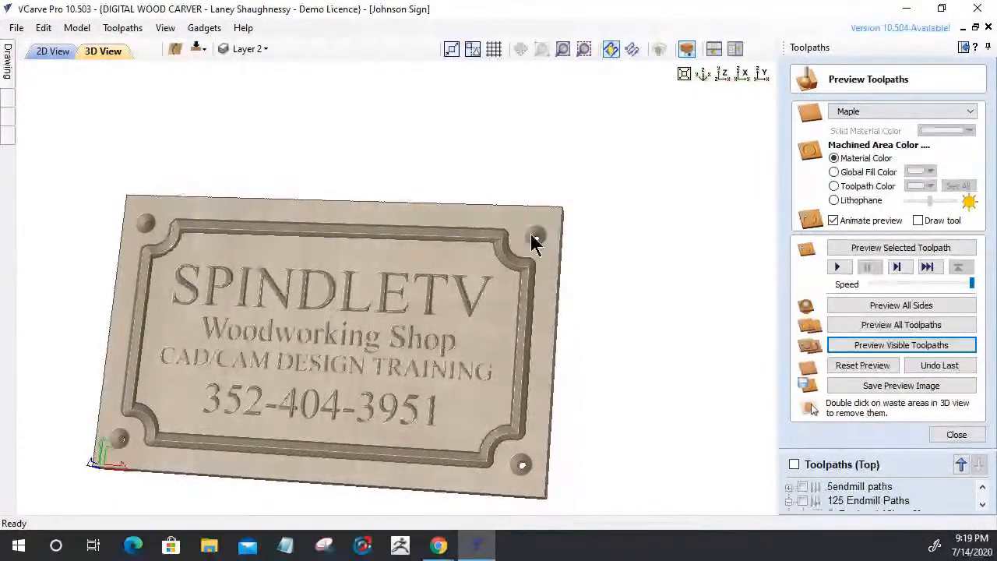
pyautogui.doubleClick(539, 236)
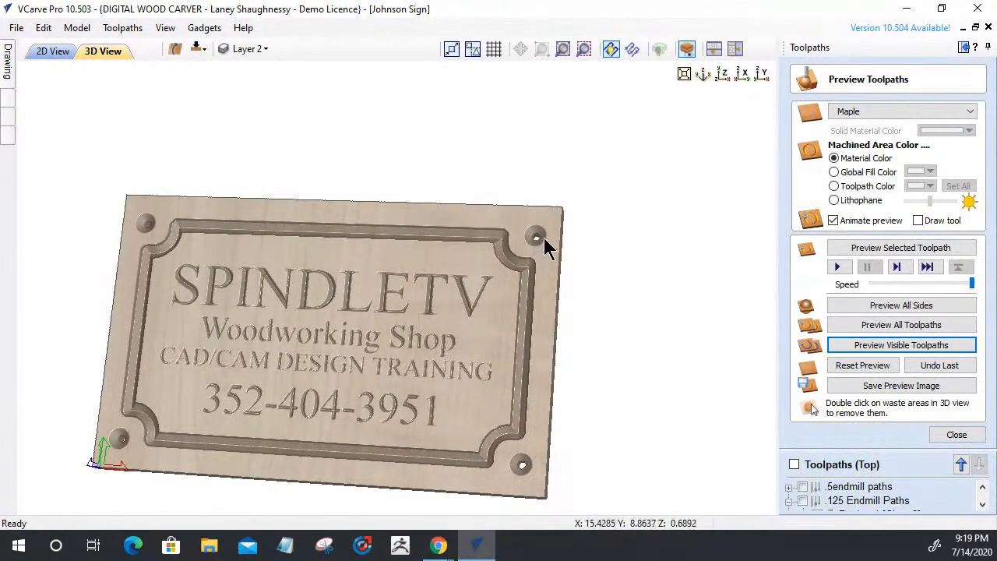
pyautogui.click(722, 74)
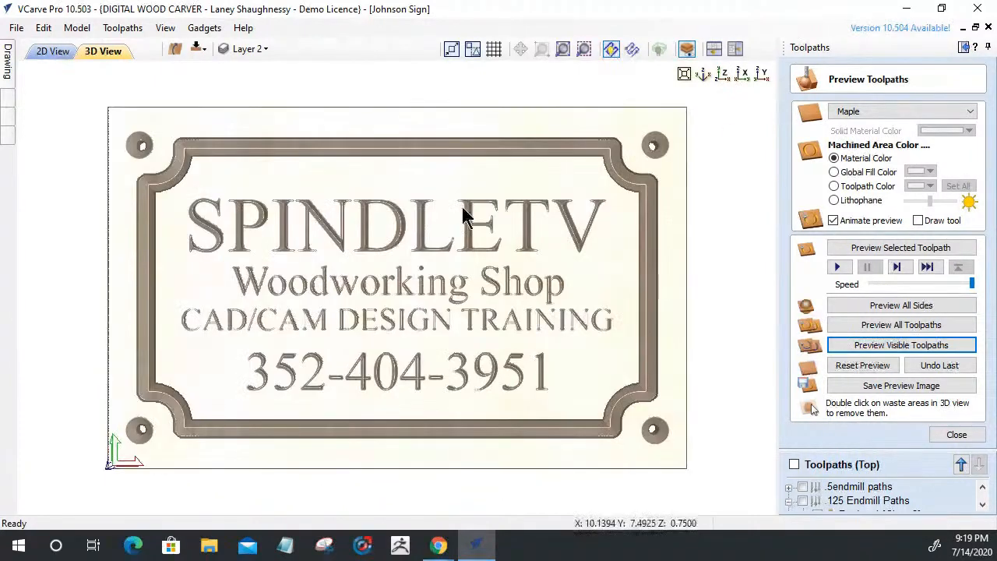
pyautogui.moveTo(387, 249); pyautogui.dragTo(357, 306)
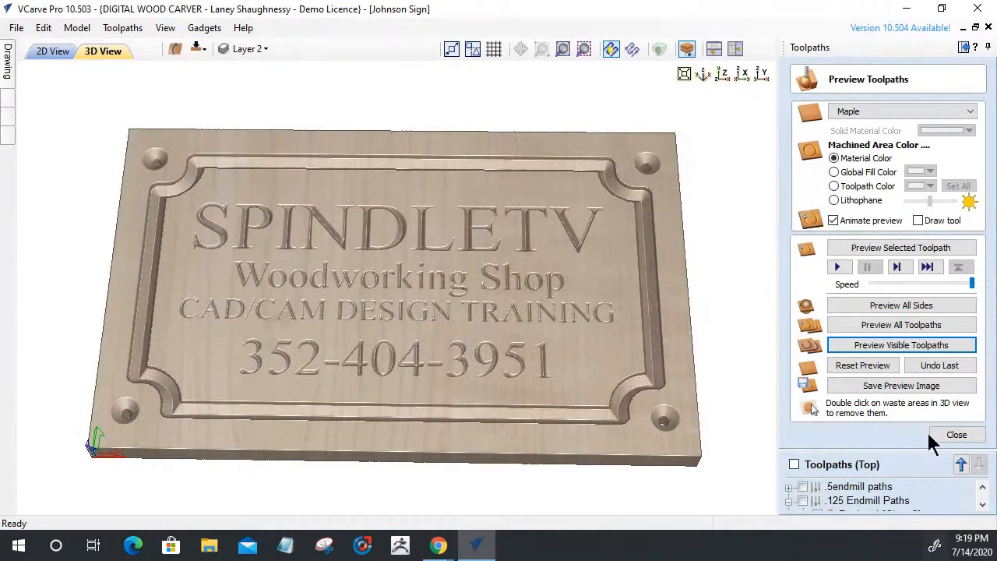
# Reopen Chamfer 2, change the chamfer width to 0.125 in, and recalculate it
pyautogui.click(950, 448)
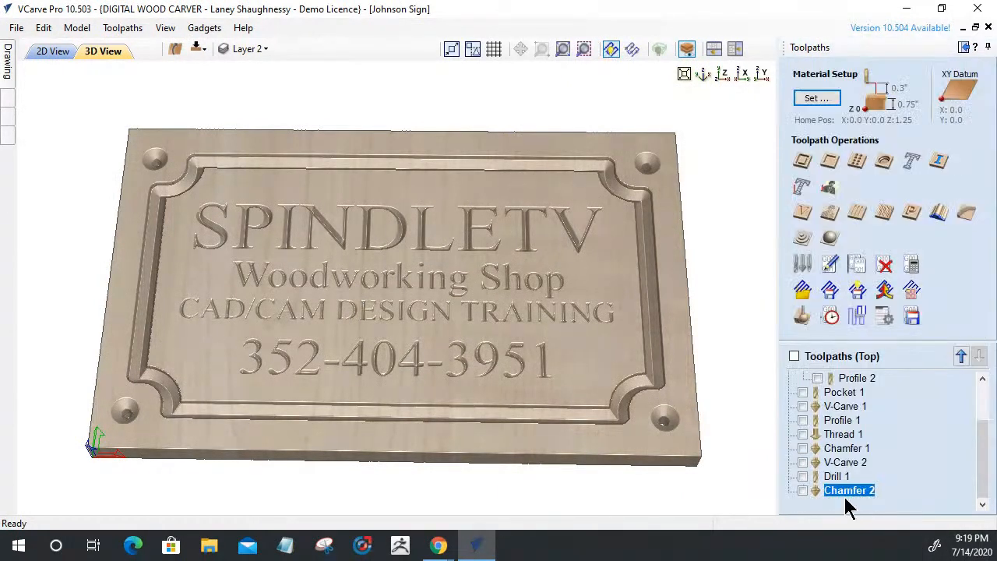
pyautogui.doubleClick(844, 489)
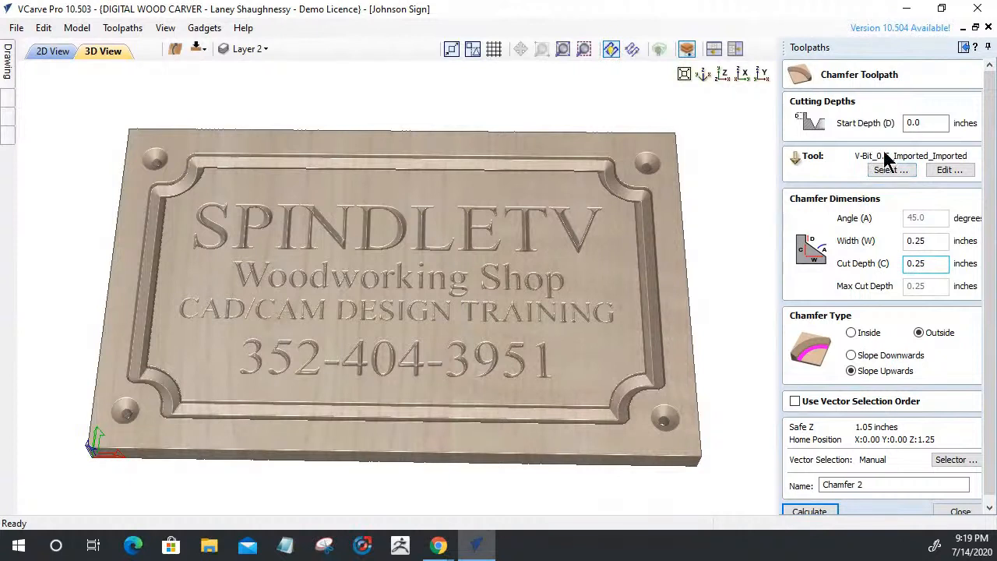
pyautogui.doubleClick(916, 240)
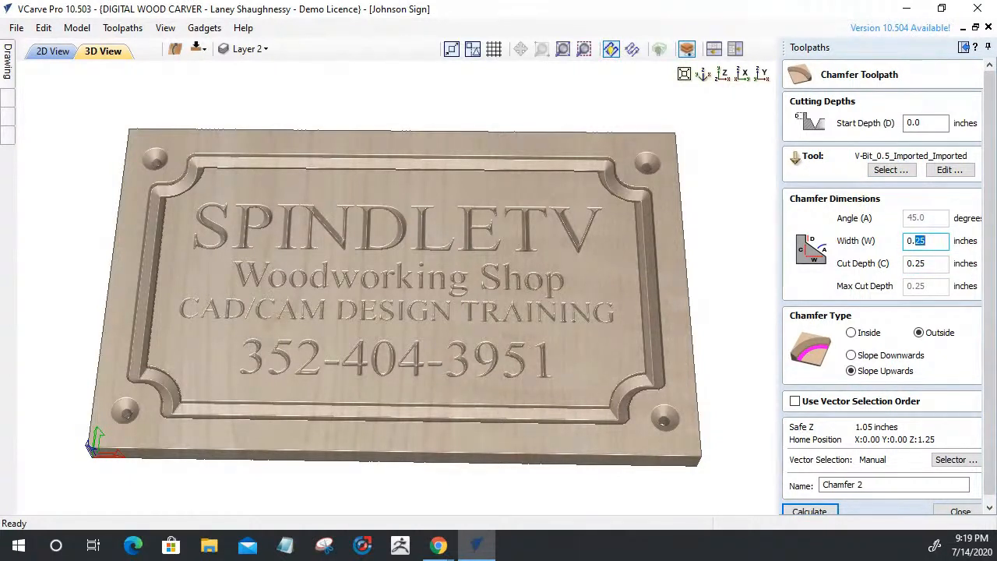
pyautogui.press('BackSpace')
pyautogui.write('.125125')
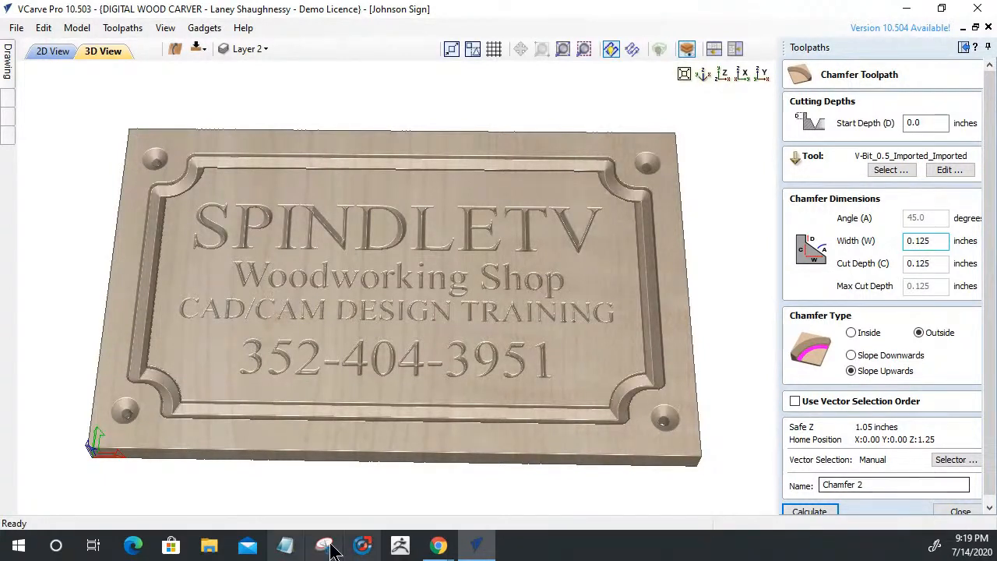
pyautogui.click(802, 512)
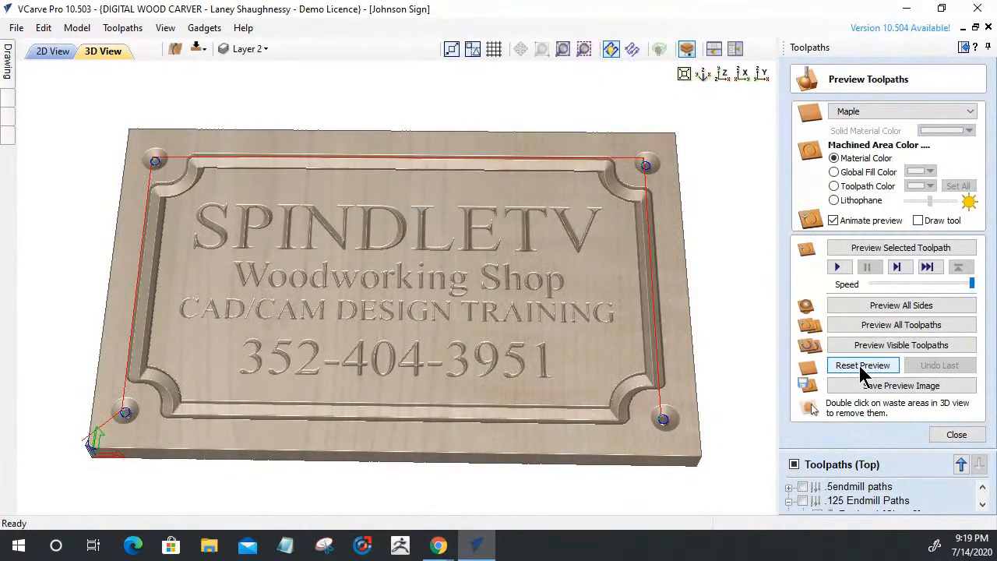
# Clear the preview and make Chamfer 1, V-Carve 2, Drill 1 and Chamfer 2 the visible toolpaths
pyautogui.click(860, 367)
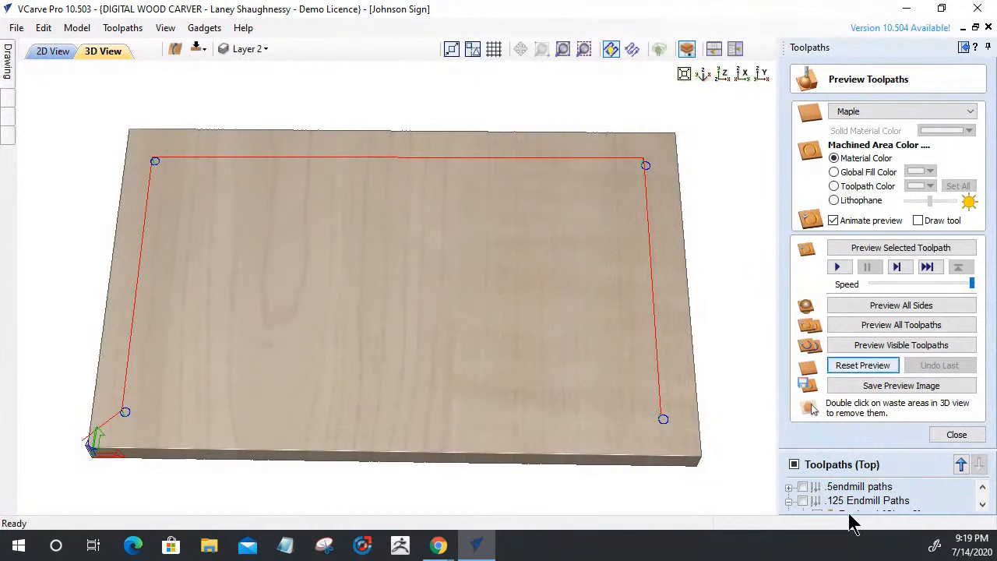
pyautogui.scroll(-1, 832, 510)
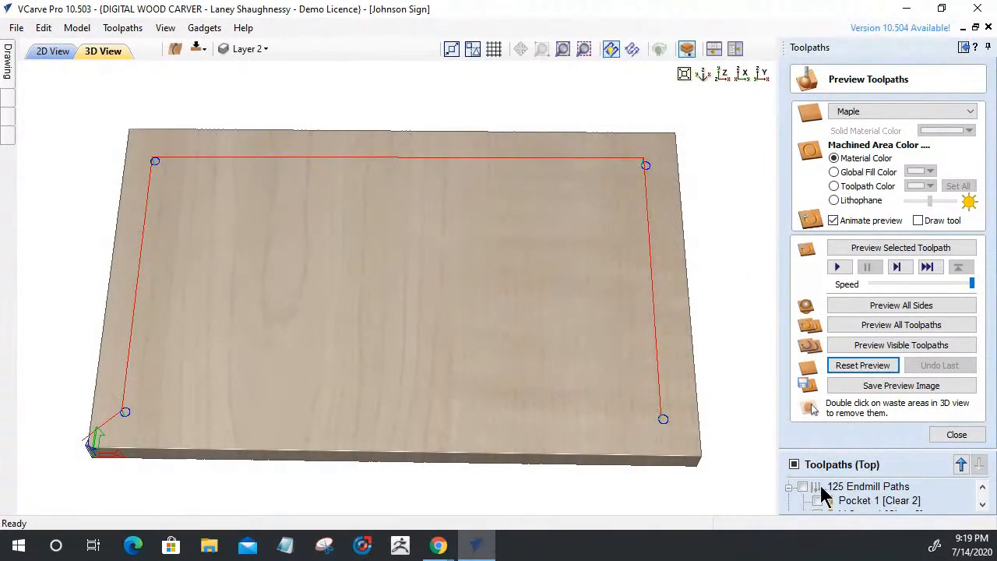
pyautogui.doubleClick(827, 470)
pyautogui.scroll(-1, 740, 226)
pyautogui.click(697, 242)
pyautogui.click(697, 230)
pyautogui.click(698, 217)
pyautogui.click(697, 205)
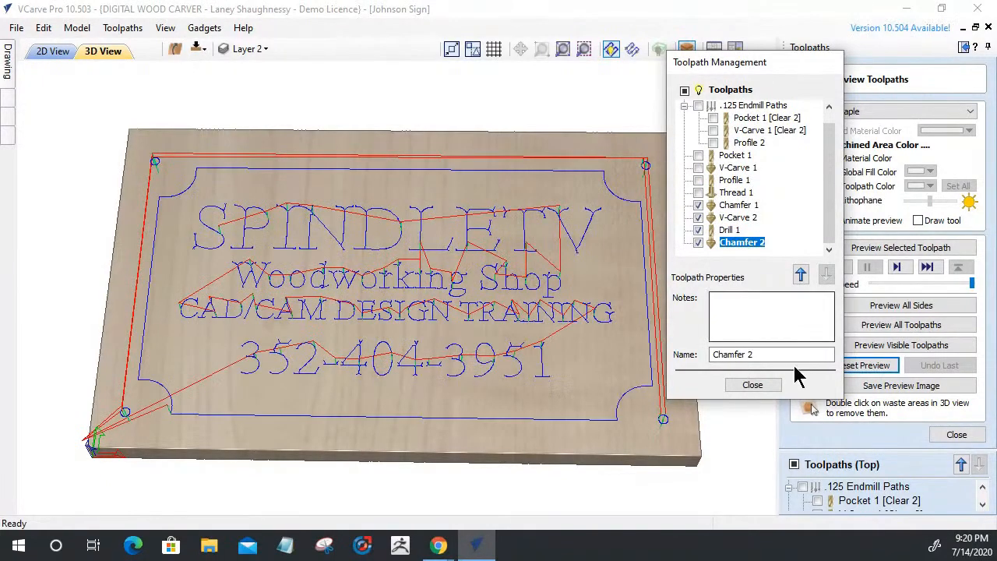
pyautogui.click(750, 384)
# Reset the stock and simulate only the visible toolpaths
pyautogui.click(863, 365)
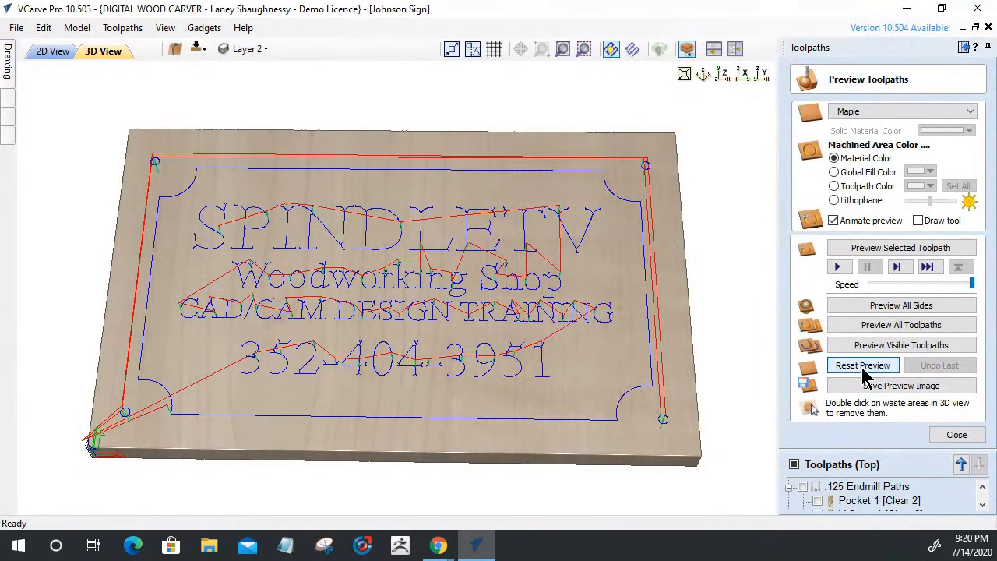
pyautogui.click(872, 348)
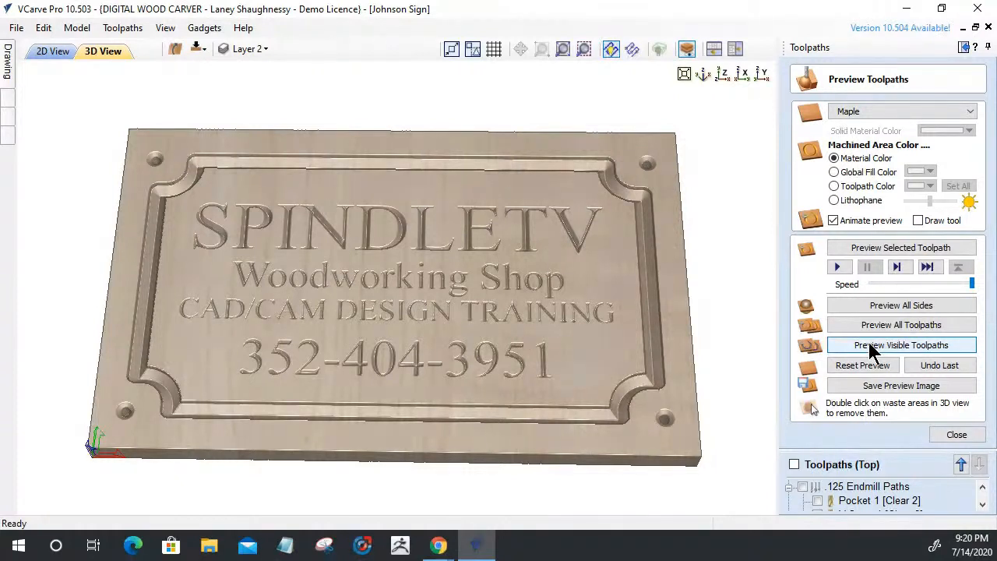
pyautogui.click(872, 349)
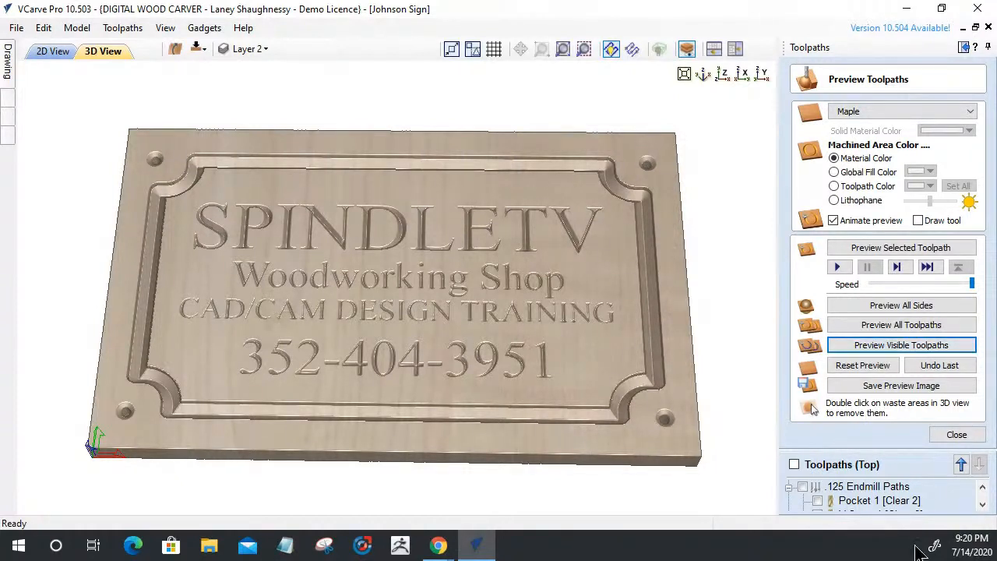
# Close the preview and return to the 2D View, zoomed out on the SPINDLETV sign
pyautogui.click(956, 436)
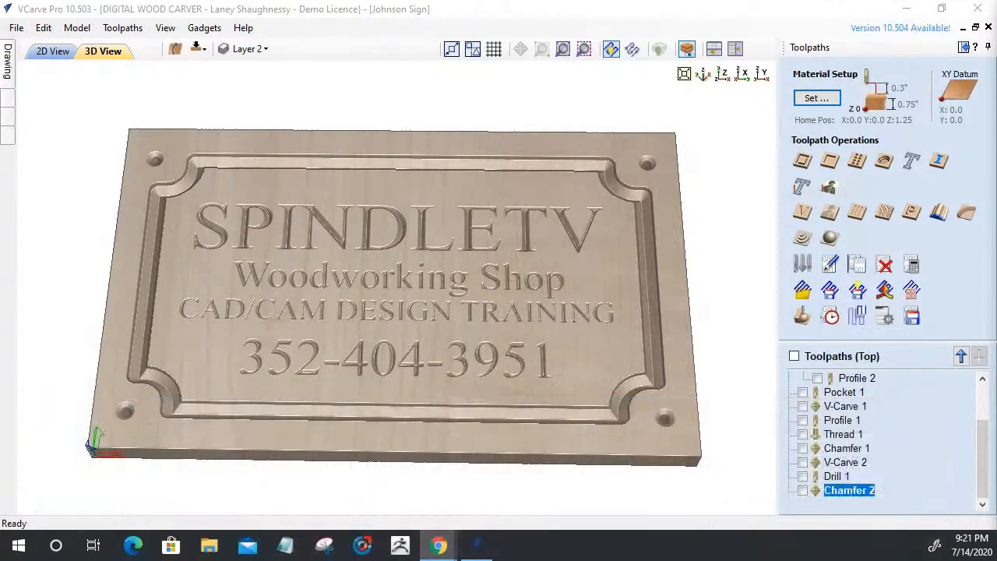
pyautogui.click(51, 52)
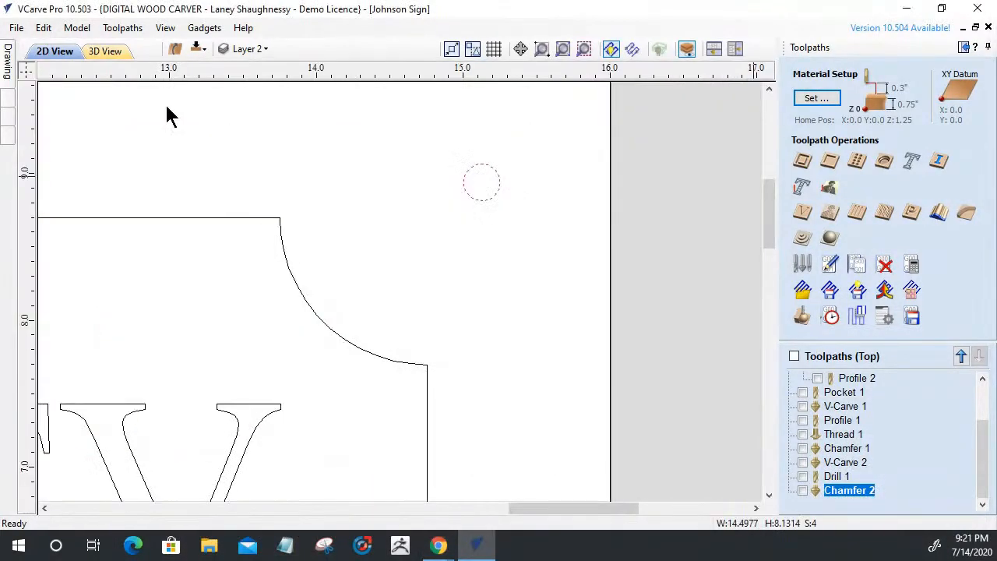
pyautogui.scroll(-8, 628, 374)
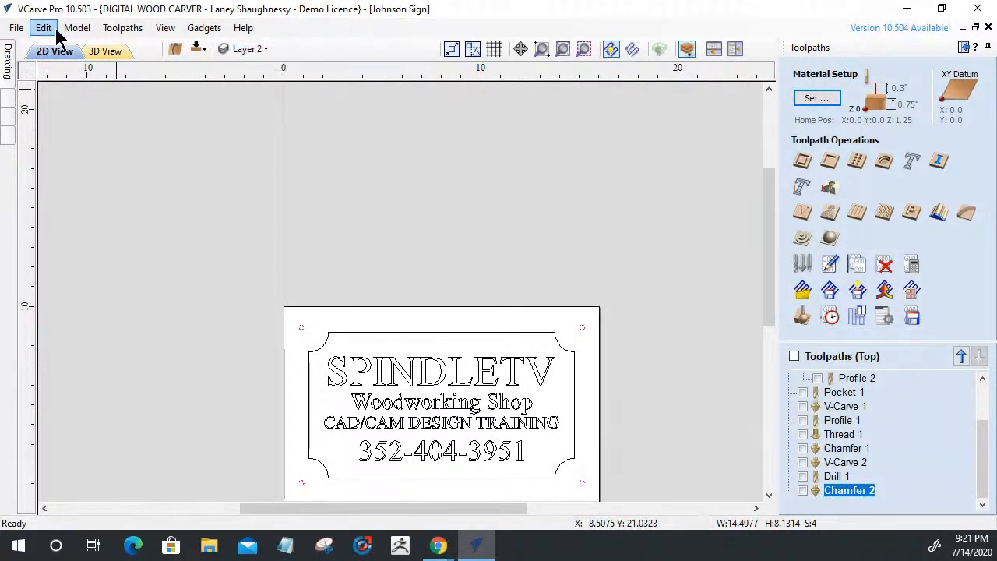
# Add a new Layer 3 and hide Layers 1 and 2
pyautogui.click(255, 47)
pyautogui.click(279, 199)
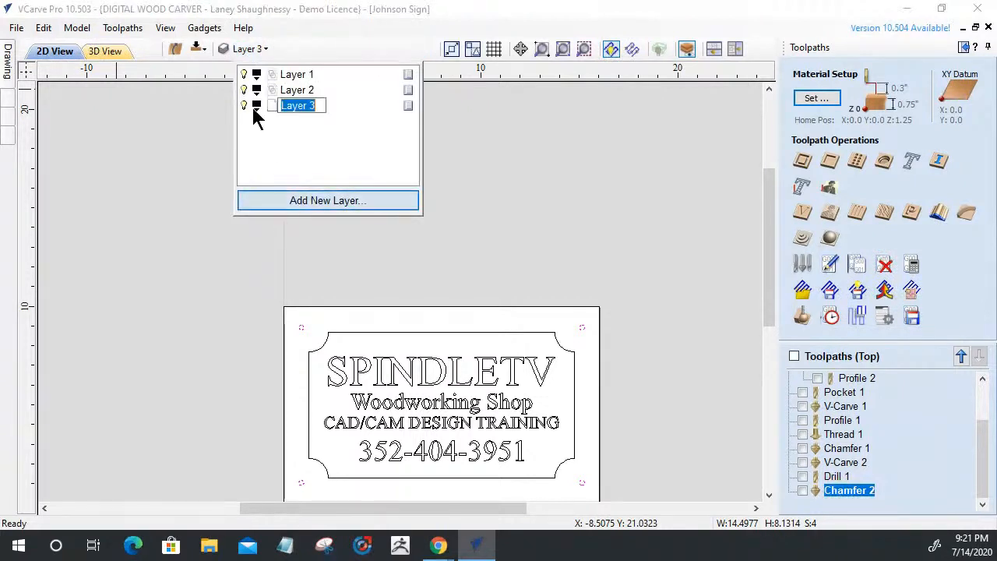
pyautogui.press('Return')
pyautogui.click(243, 76)
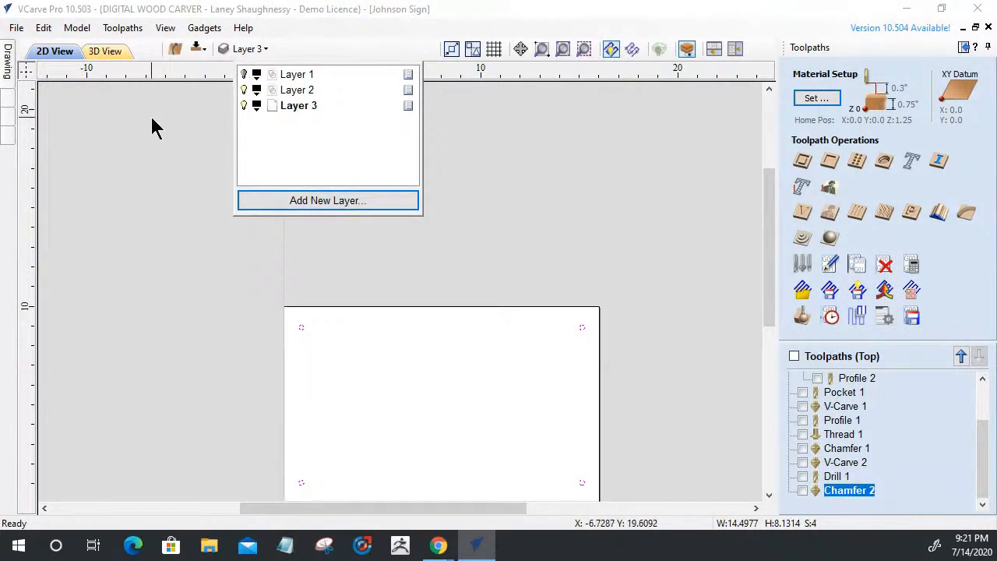
pyautogui.click(243, 92)
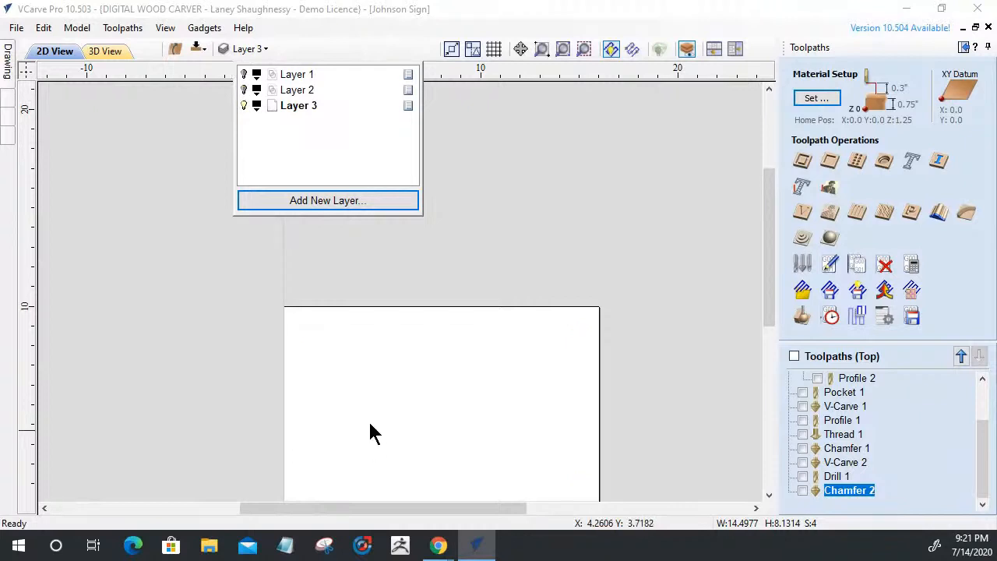
pyautogui.scroll(-1, 369, 429)
# Switch the side panel to the modelling tools and open the Clipart library
pyautogui.click(9, 61)
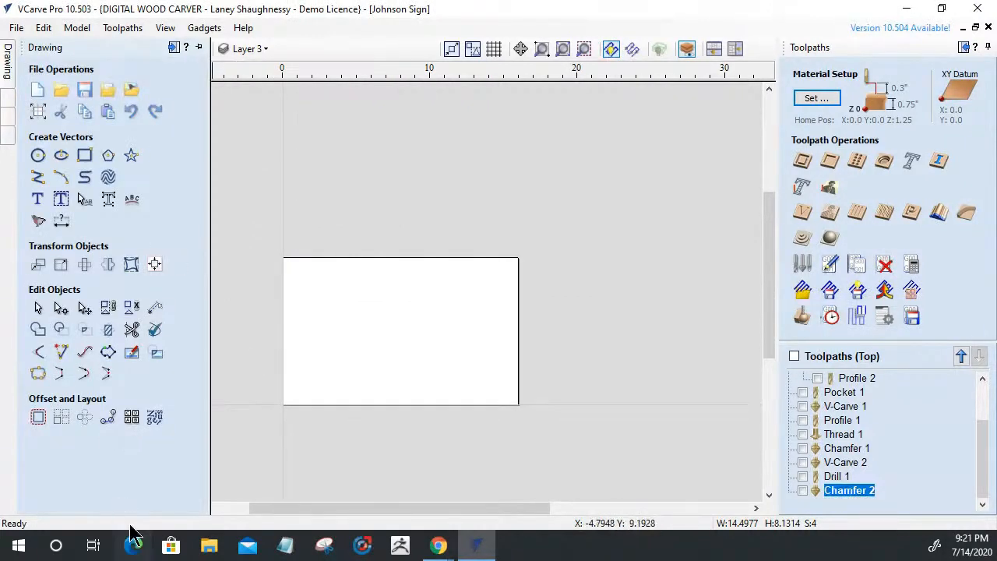
pyautogui.click(7, 112)
pyautogui.click(9, 121)
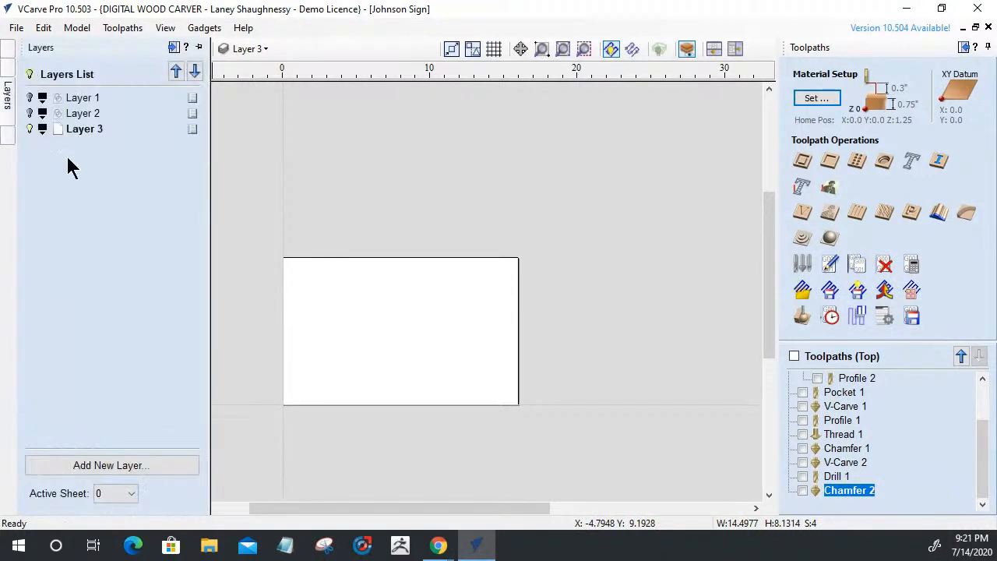
pyautogui.click(8, 136)
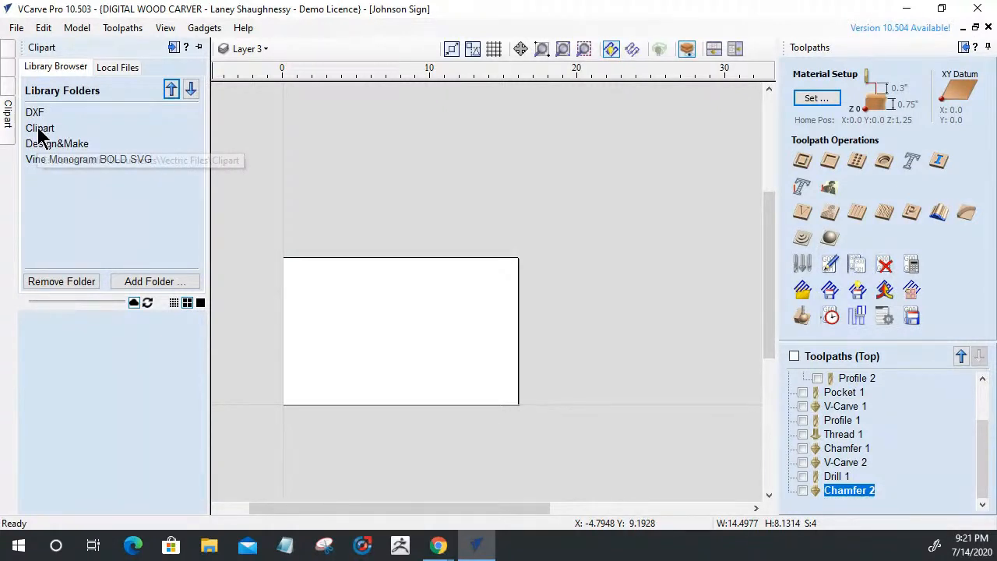
# Drag the Apple model from the Clipart folder onto the board centre, then collapse the library
pyautogui.doubleClick(38, 127)
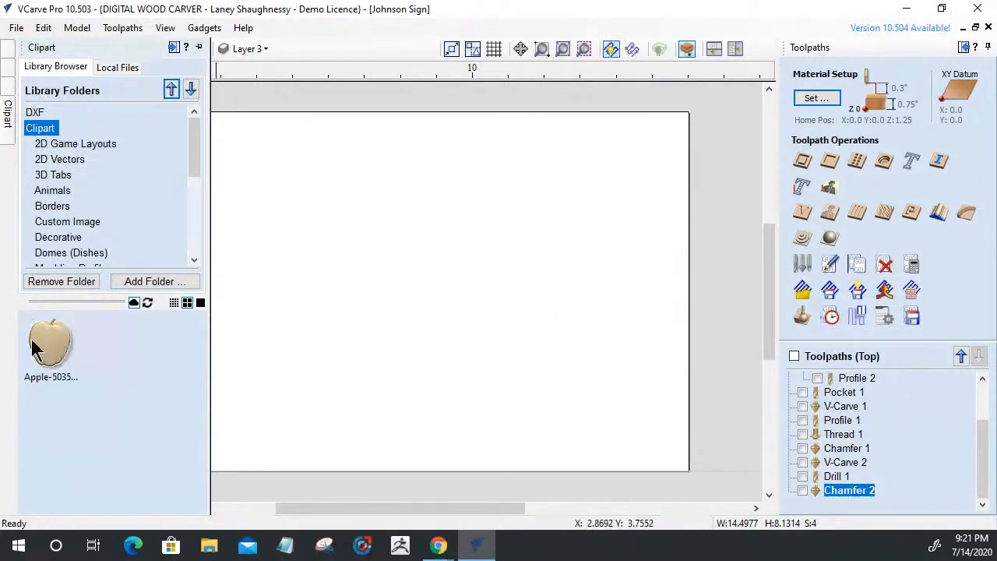
pyautogui.moveTo(48, 343); pyautogui.dragTo(469, 277)
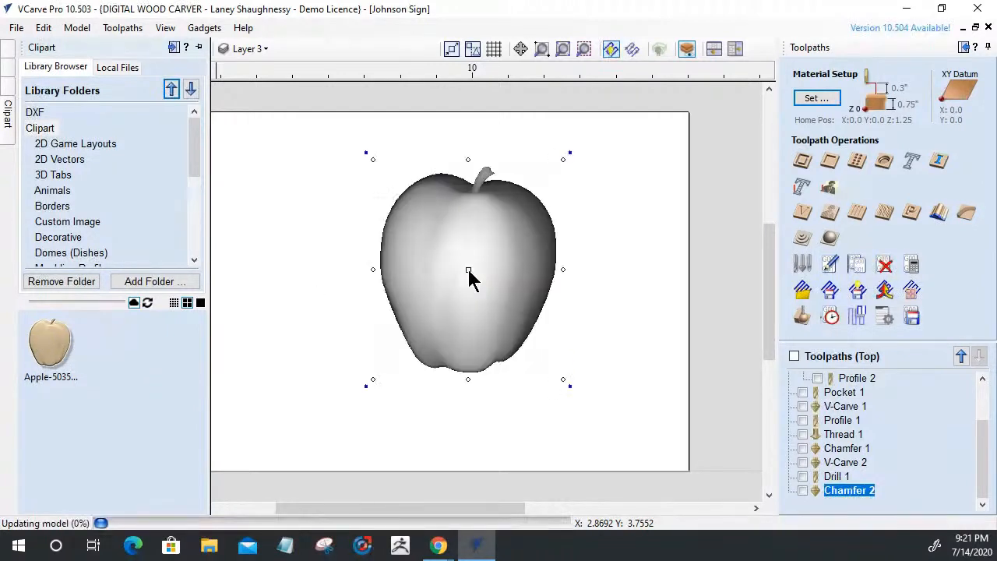
pyautogui.click(186, 48)
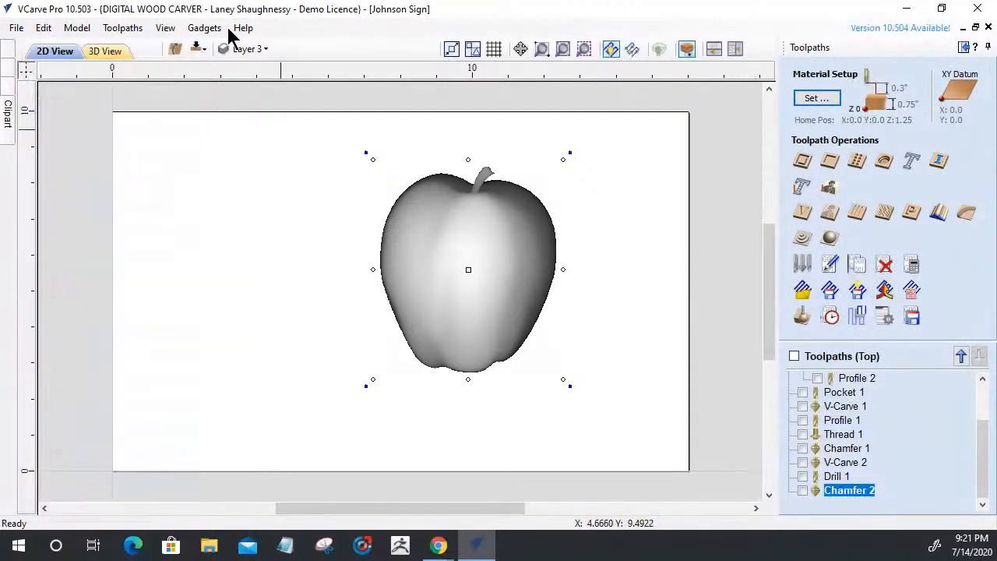
# In 3D view, open the apple component's shaping settings and enable Tilt
pyautogui.press('F3')
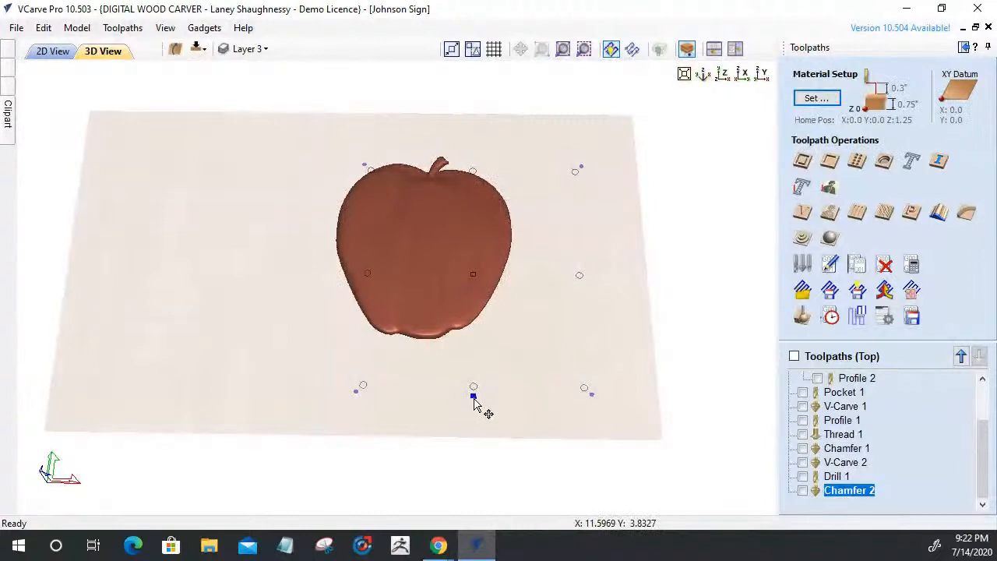
pyautogui.click(474, 397)
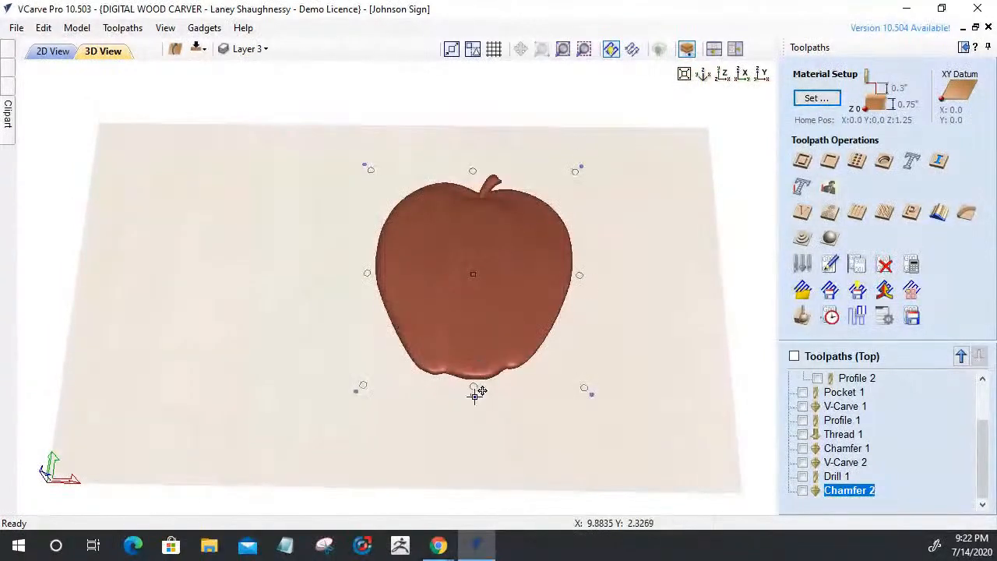
pyautogui.click(473, 397)
pyautogui.moveTo(545, 328); pyautogui.dragTo(199, 115)
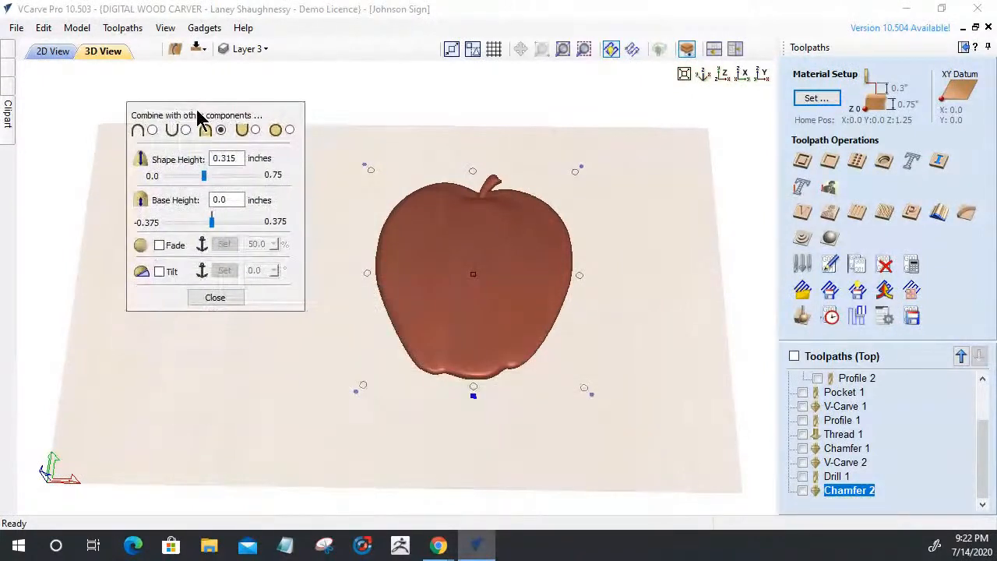
pyautogui.click(160, 272)
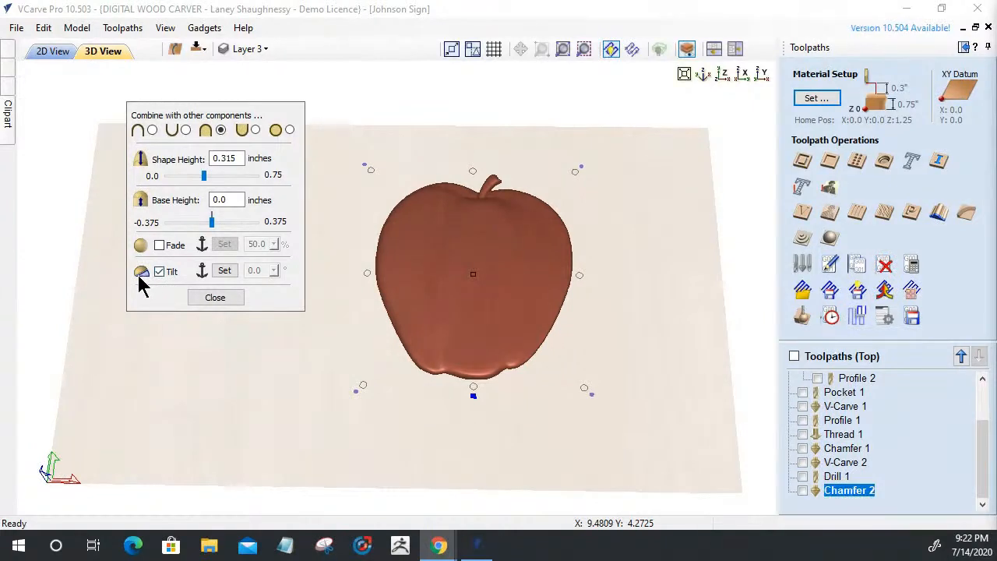
# Set the tilt direction from the apple's stem down to its bottom
pyautogui.click(223, 271)
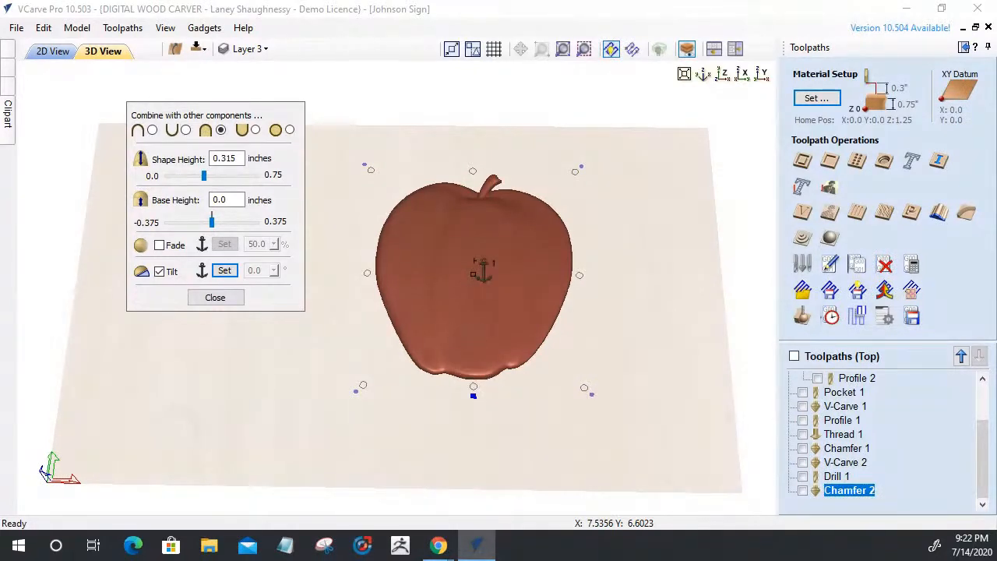
pyautogui.click(471, 172)
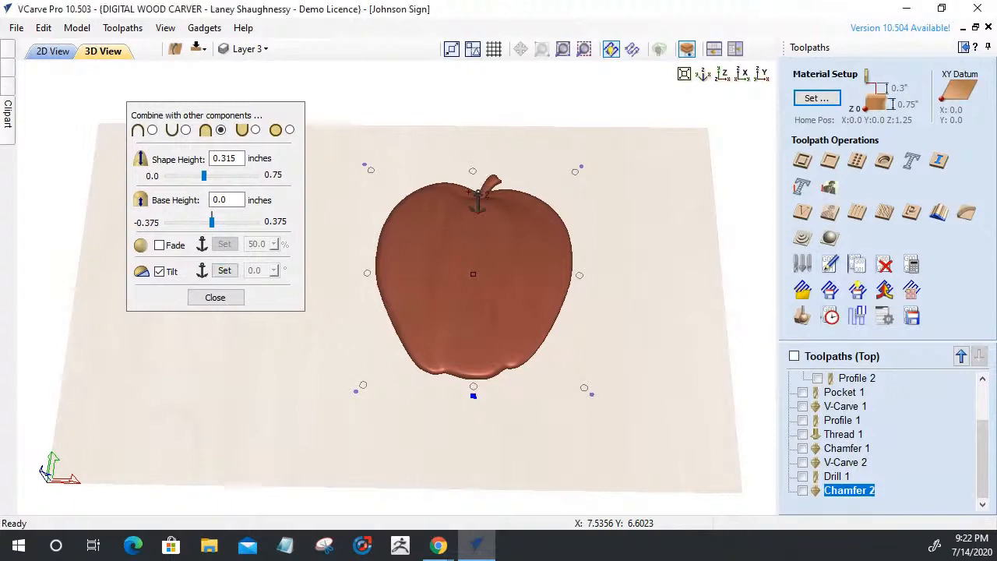
pyautogui.click(464, 369)
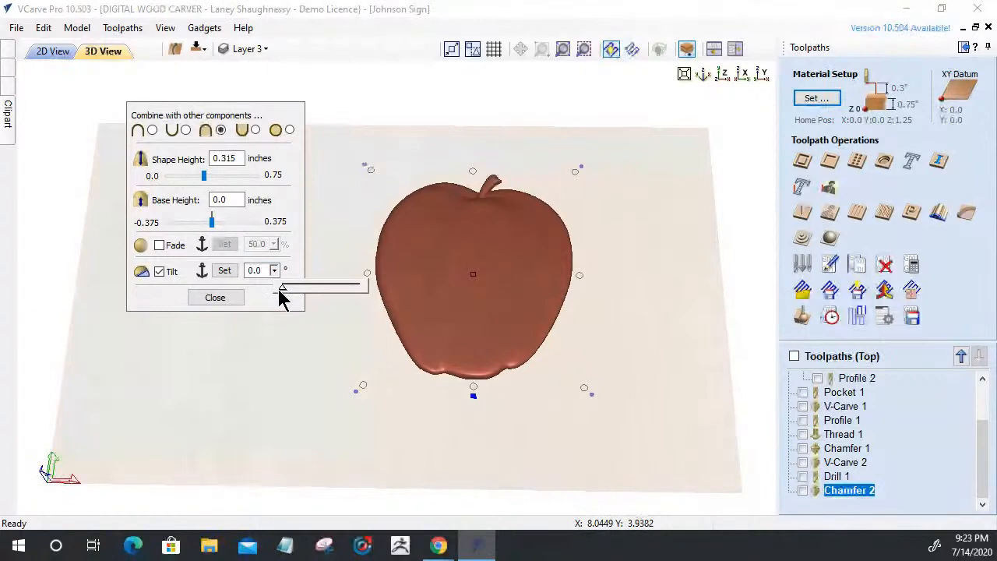
# Try apple tilt angles of 20°, 50° and 60°, orbiting the 3D view to inspect the result
pyautogui.moveTo(282, 288); pyautogui.dragTo(397, 327)
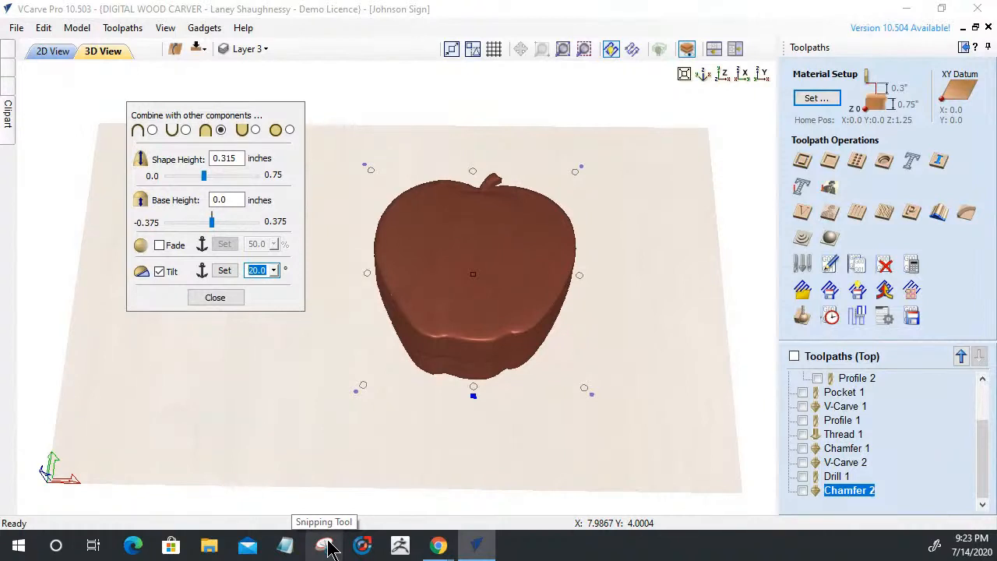
pyautogui.write('50')
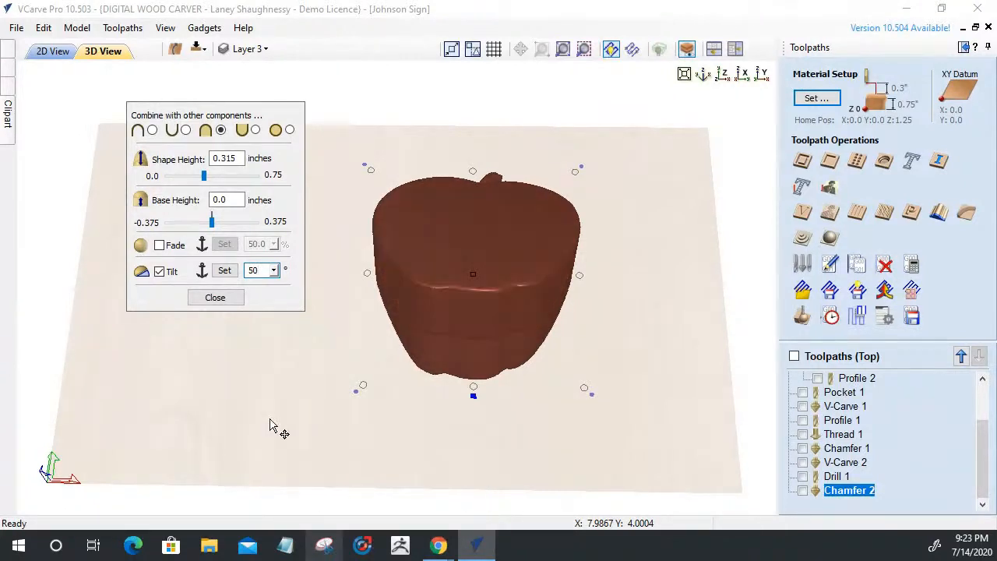
pyautogui.moveTo(268, 271); pyautogui.dragTo(238, 272)
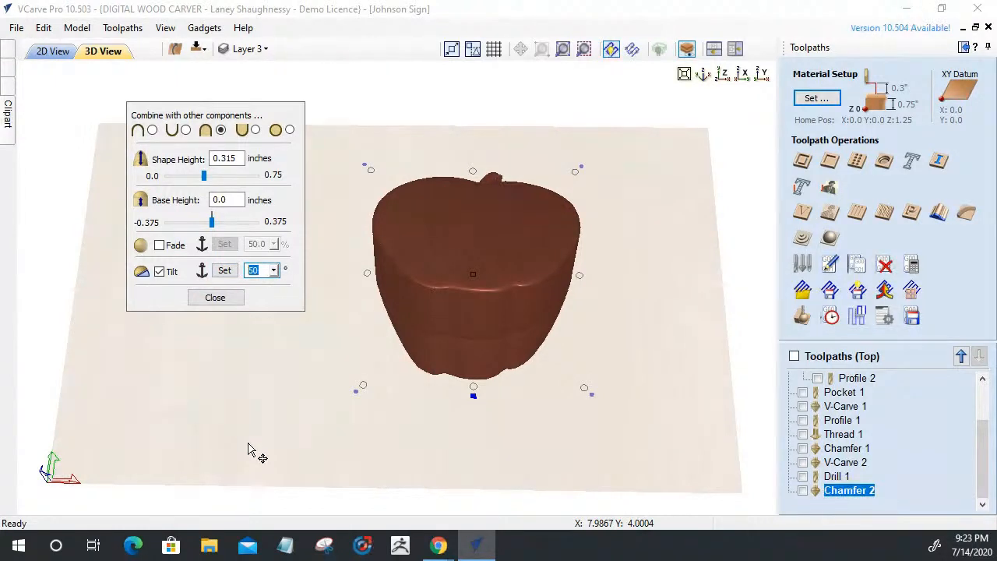
pyautogui.write('60')
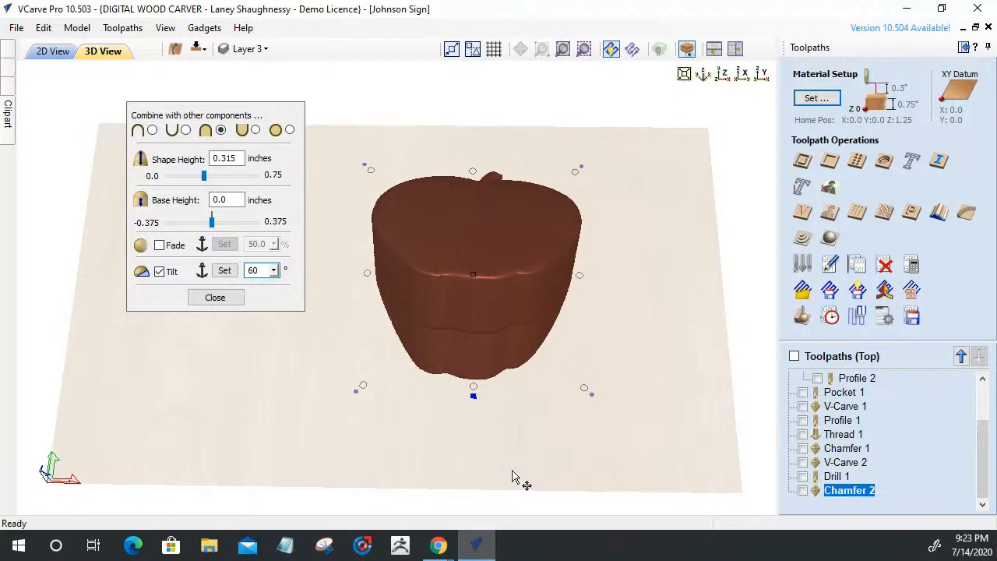
pyautogui.moveTo(513, 476); pyautogui.dragTo(529, 335)
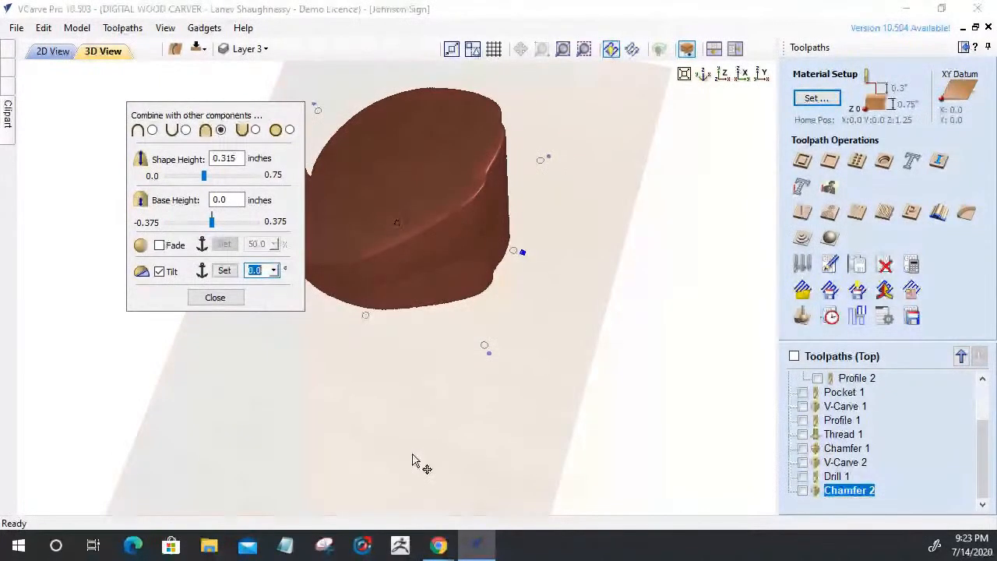
pyautogui.moveTo(412, 460); pyautogui.dragTo(545, 363)
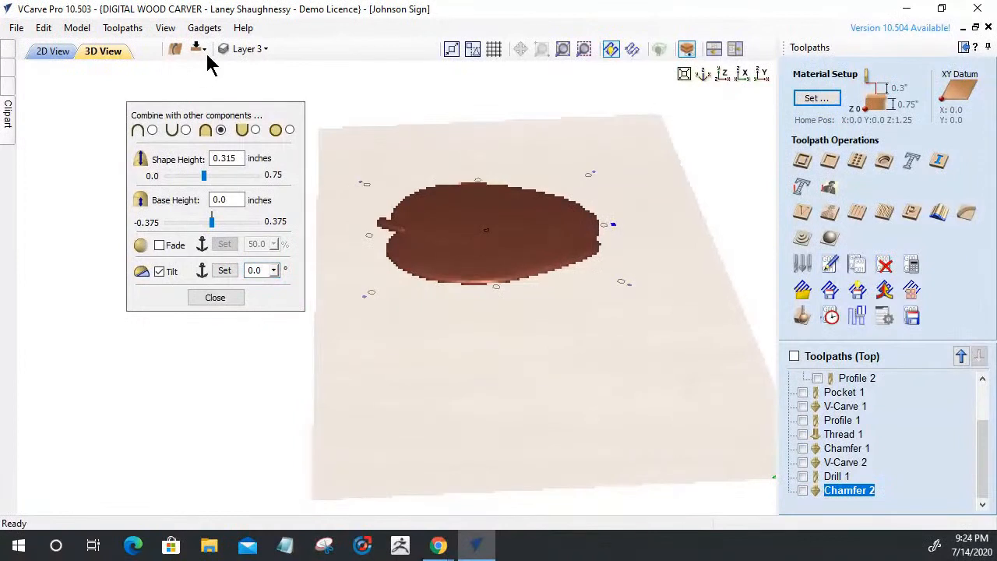
# Set the apple's tilt angle to 20° and view the model side-on along X
pyautogui.moveTo(209, 113); pyautogui.dragTo(131, 106)
pyautogui.scroll(2, 568, 287)
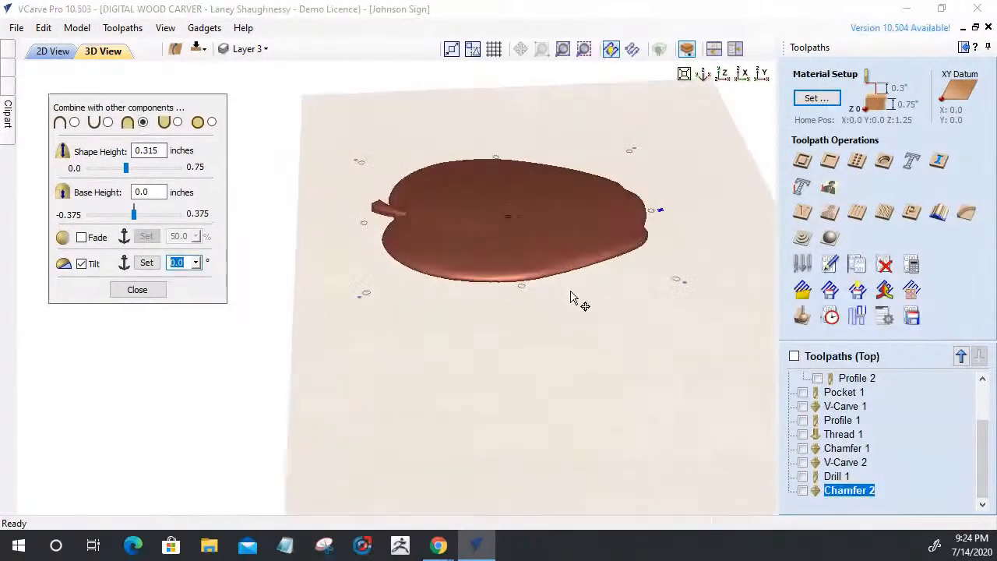
pyautogui.moveTo(569, 288); pyautogui.dragTo(501, 351, button='middle')
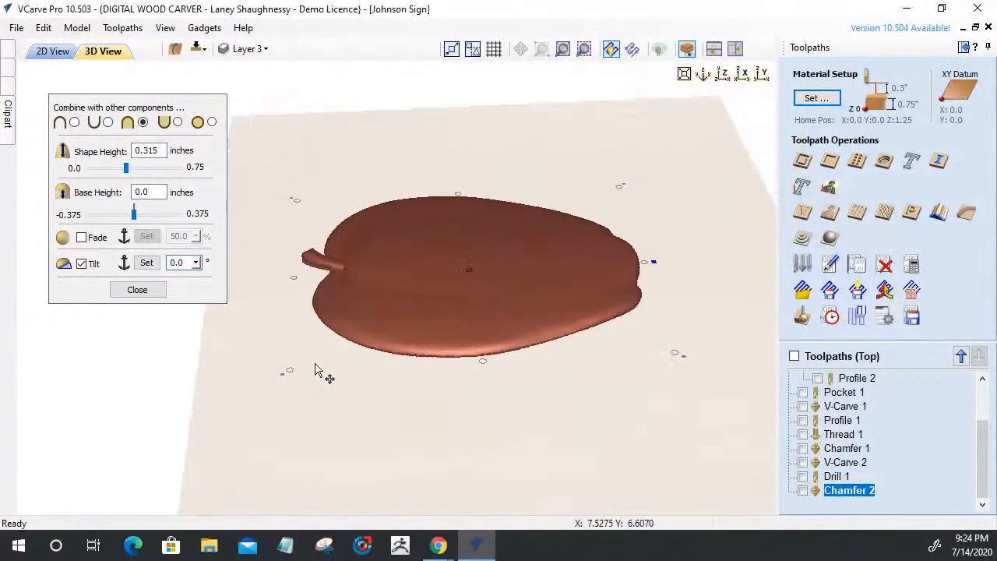
pyautogui.click(196, 262)
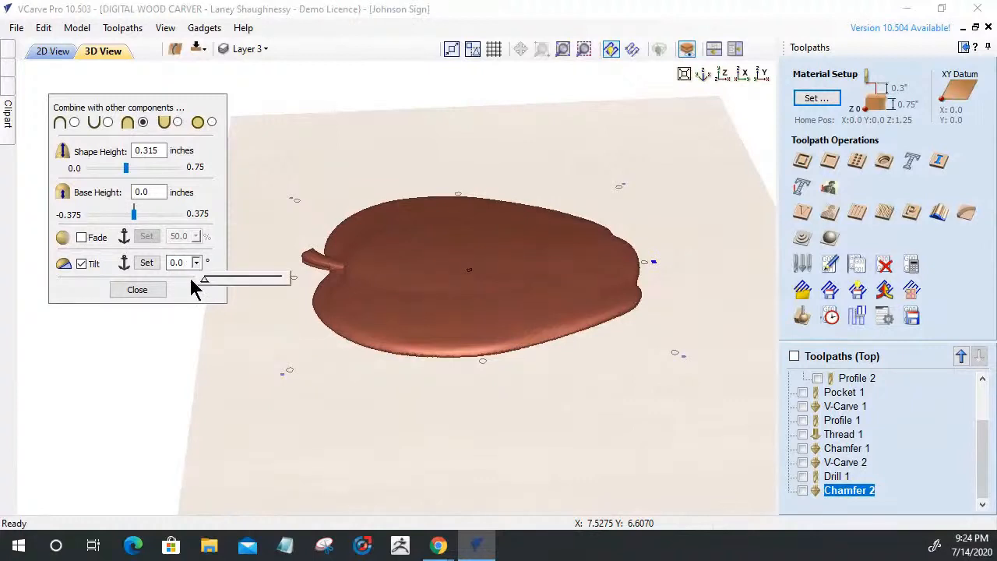
pyautogui.moveTo(205, 283); pyautogui.dragTo(294, 284)
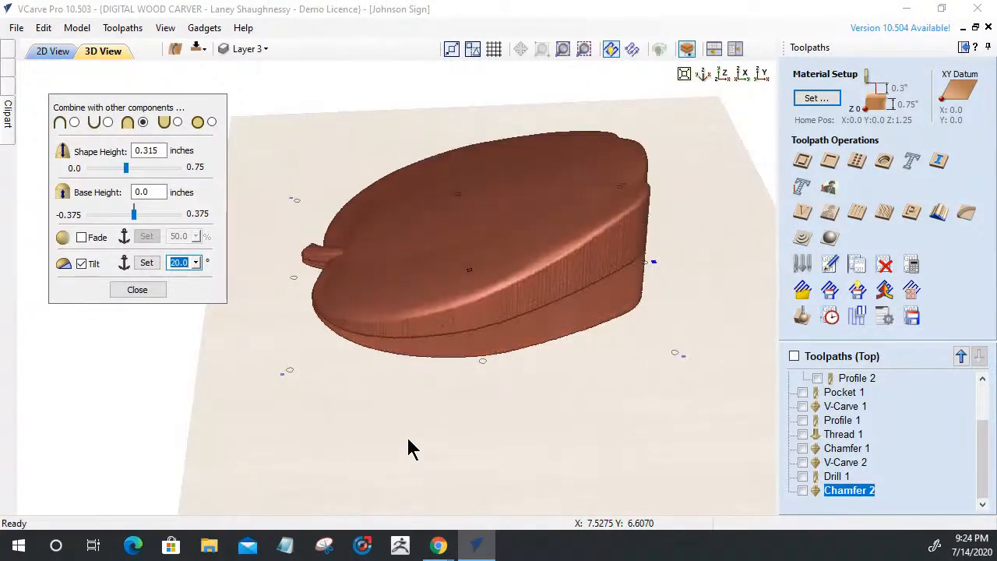
pyautogui.moveTo(503, 462); pyautogui.dragTo(464, 462)
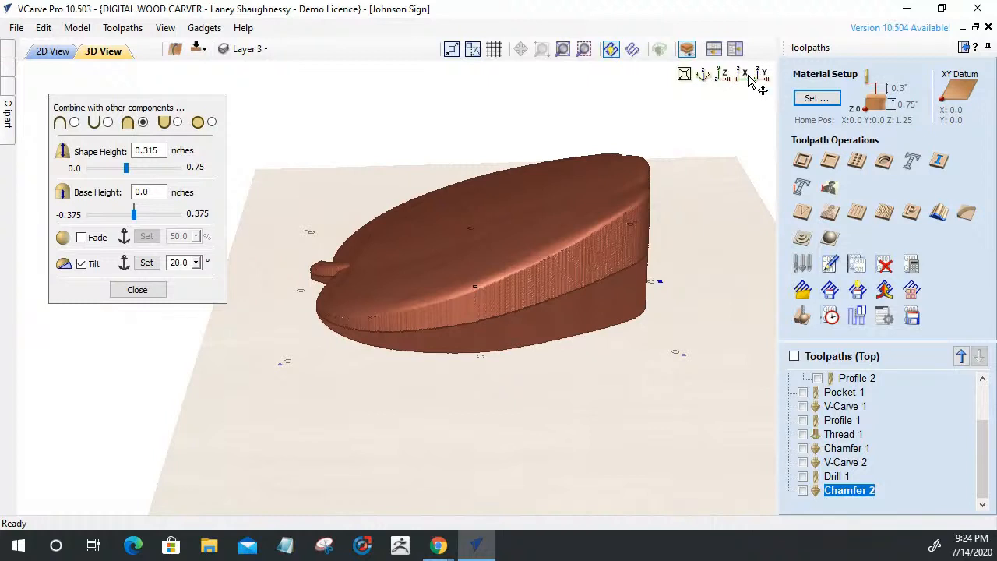
pyautogui.click(745, 78)
pyautogui.click(745, 78)
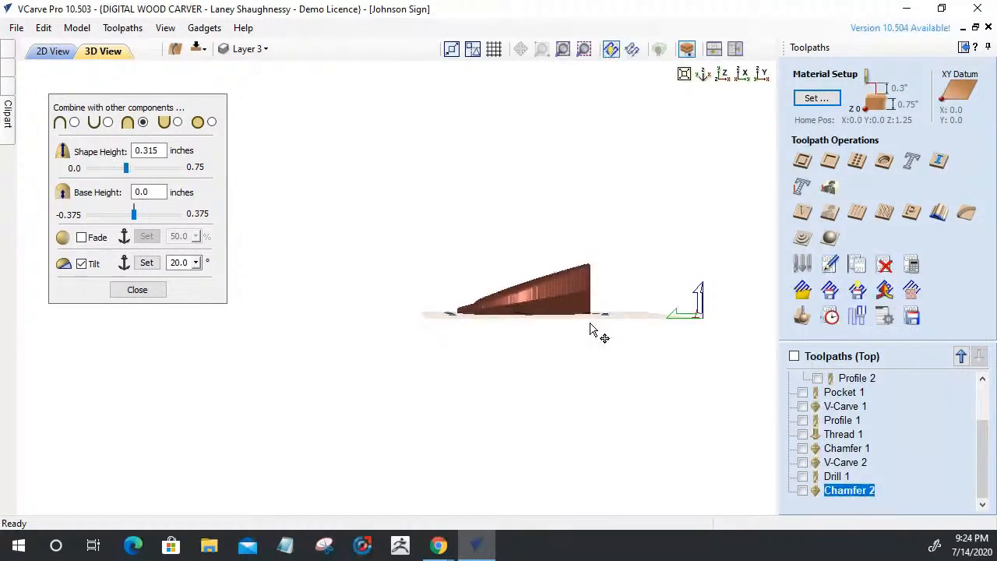
# Centre the apple in the side view and tilt it to 60°
pyautogui.scroll(1, 591, 312)
pyautogui.scroll(1, 590, 303)
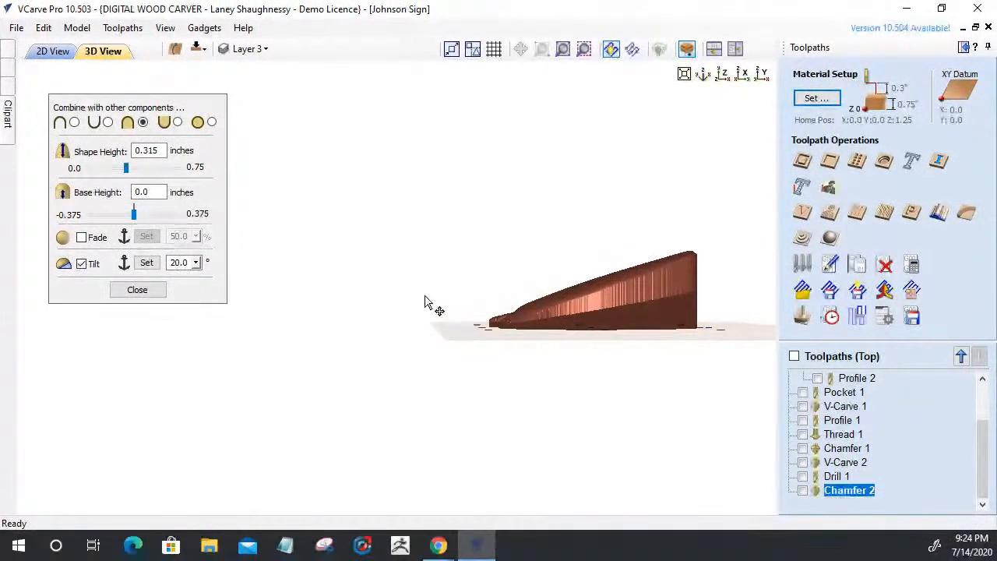
pyautogui.scroll(1, 407, 291)
pyautogui.moveTo(407, 289); pyautogui.dragTo(244, 285, button='middle')
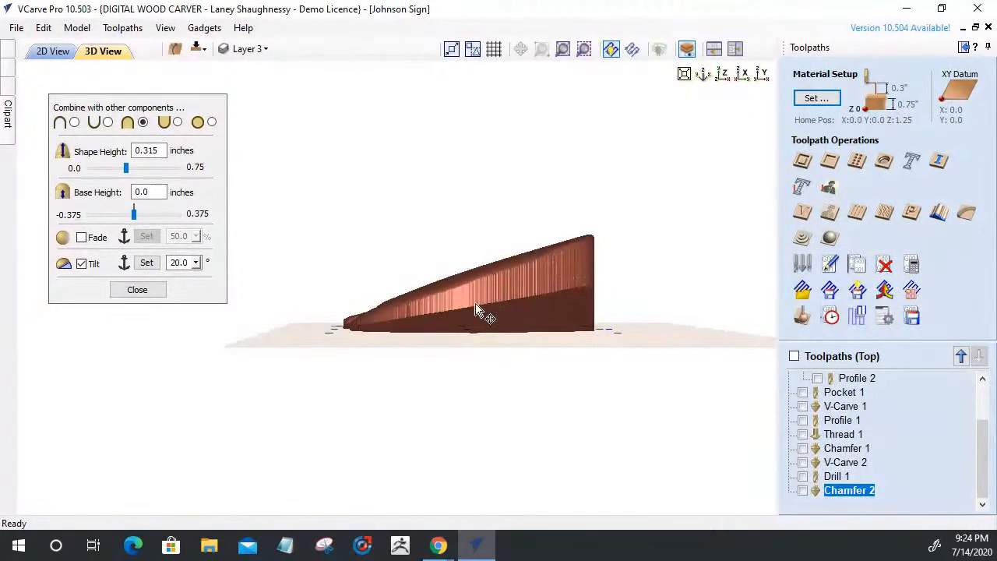
pyautogui.doubleClick(179, 262)
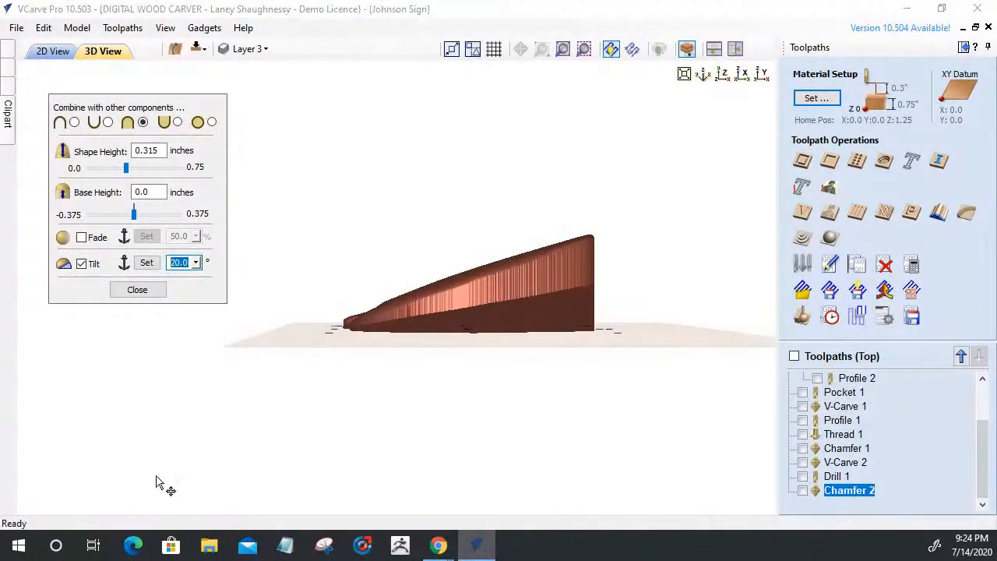
pyautogui.write('60')
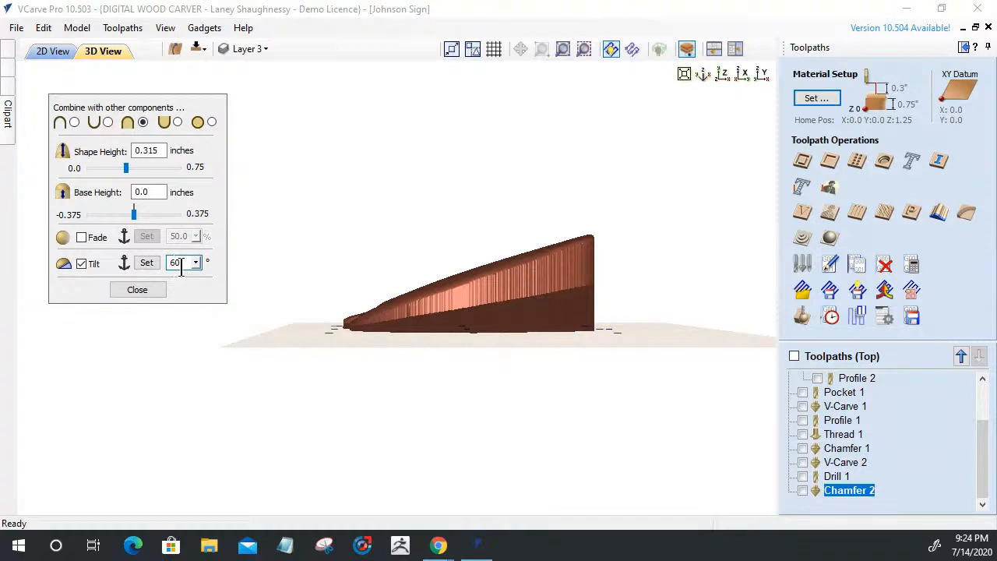
pyautogui.press('space')
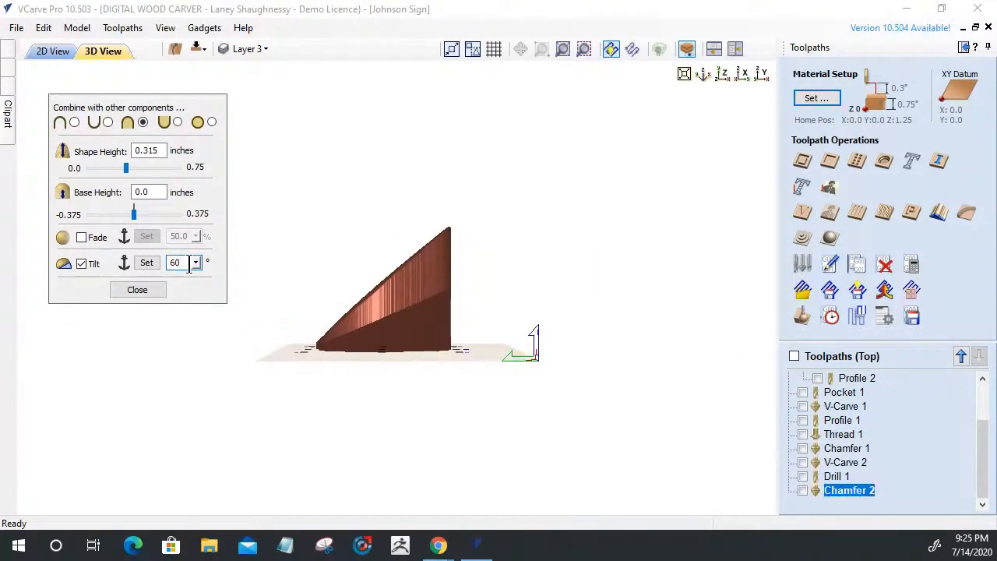
# Try steeper apple tilts of 90° and then 45°
pyautogui.moveTo(188, 263); pyautogui.dragTo(172, 263)
pyautogui.write('30')
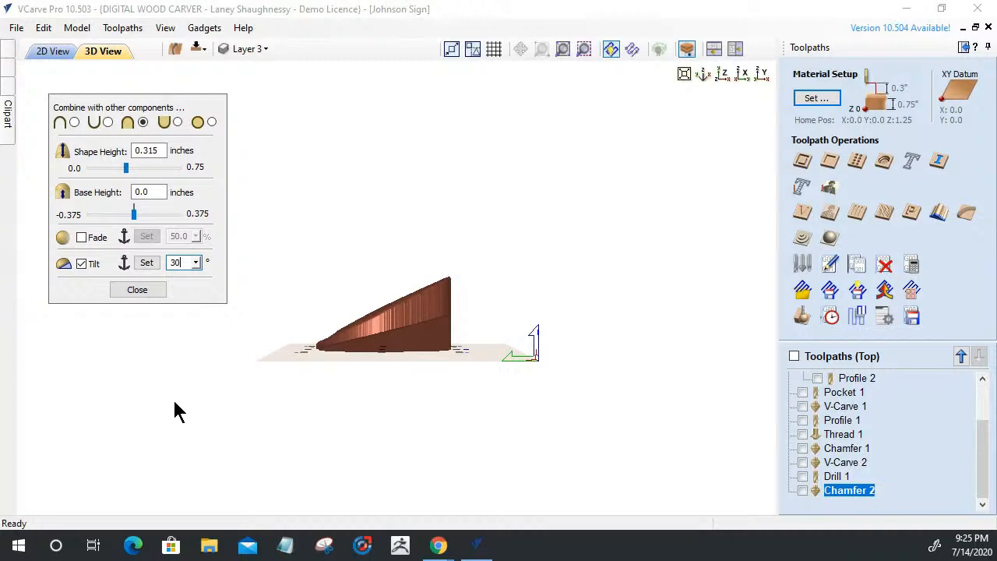
pyautogui.write('9')
pyautogui.press('BackSpace')
pyautogui.press('BackSpace')
pyautogui.press('BackSpace')
pyautogui.write('90')
pyautogui.press('Return')
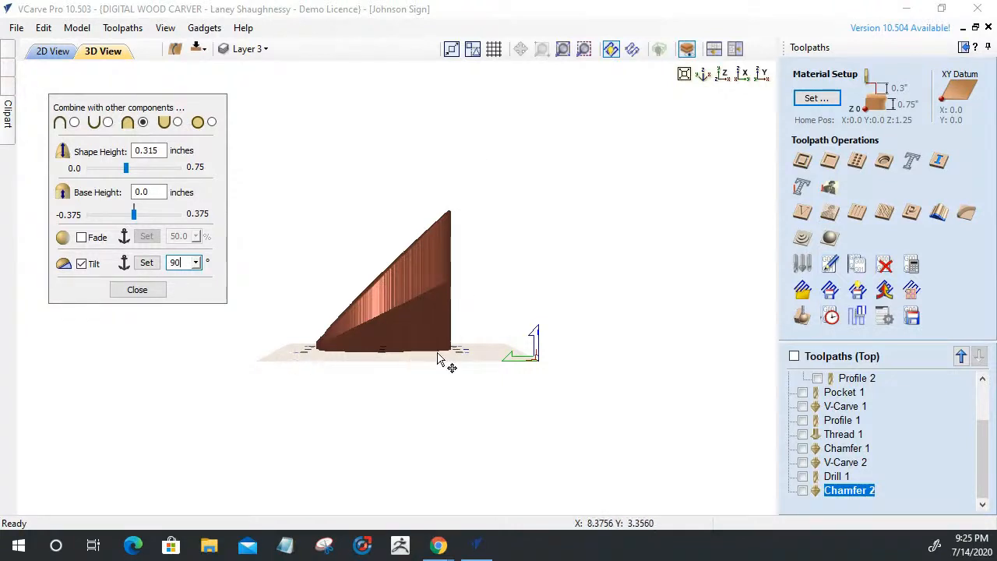
pyautogui.doubleClick(182, 265)
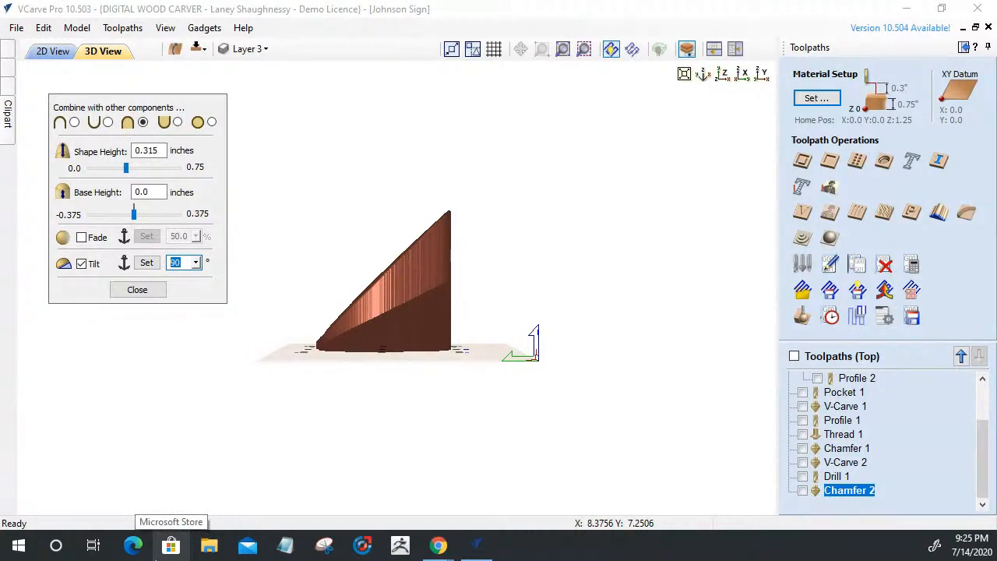
pyautogui.write('45')
pyautogui.press('Return')
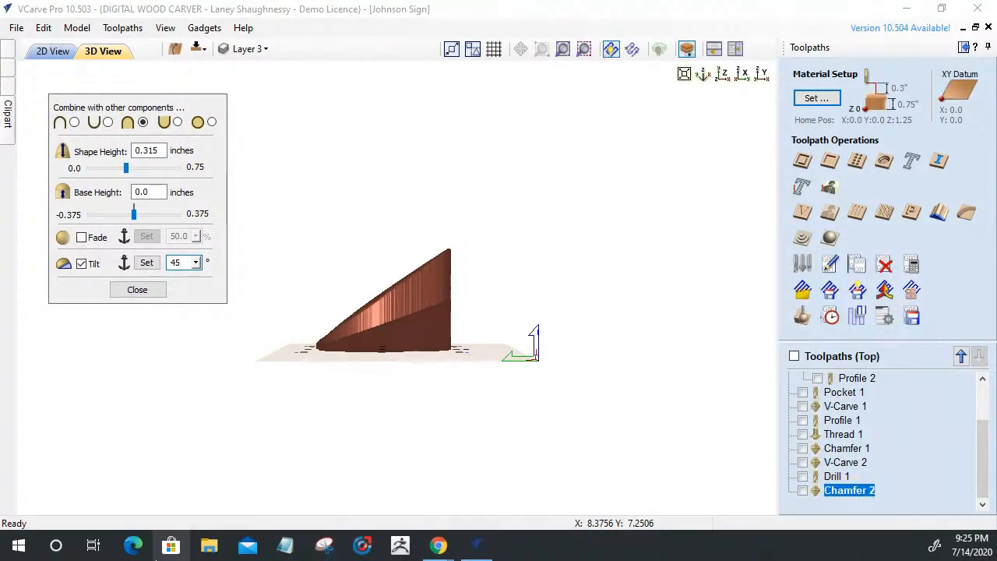
# Bring the apple's tilt back to 20° and close the component settings
pyautogui.press('BackSpace')
pyautogui.press('BackSpace')
pyautogui.write('30')
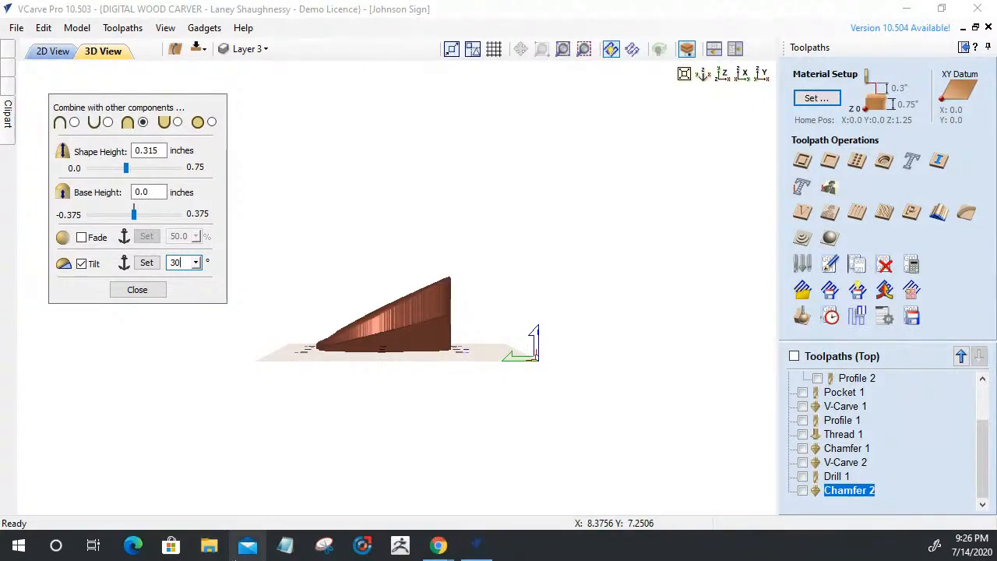
pyautogui.click(196, 262)
pyautogui.click(129, 281)
pyautogui.moveTo(126, 279); pyautogui.dragTo(256, 336)
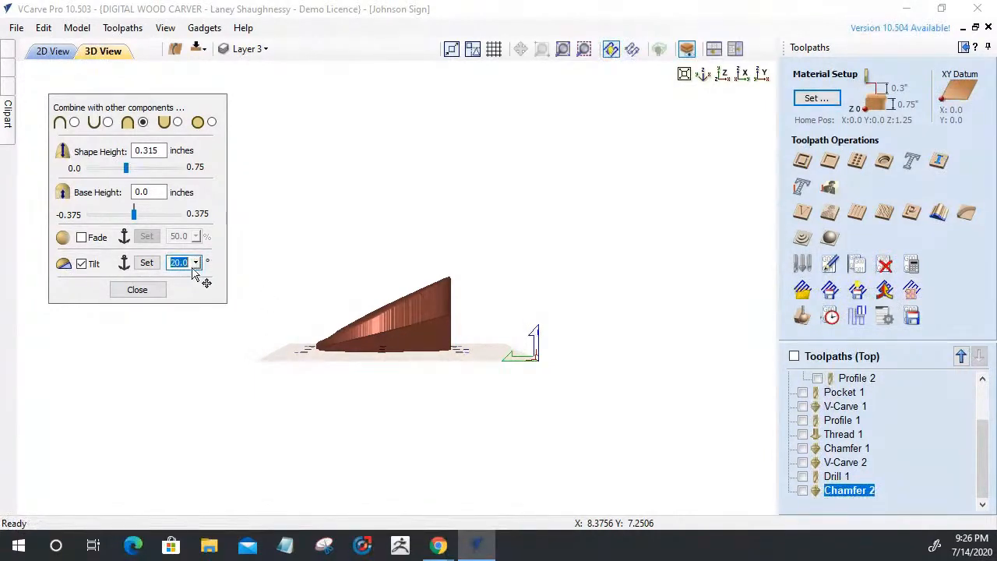
pyautogui.click(137, 289)
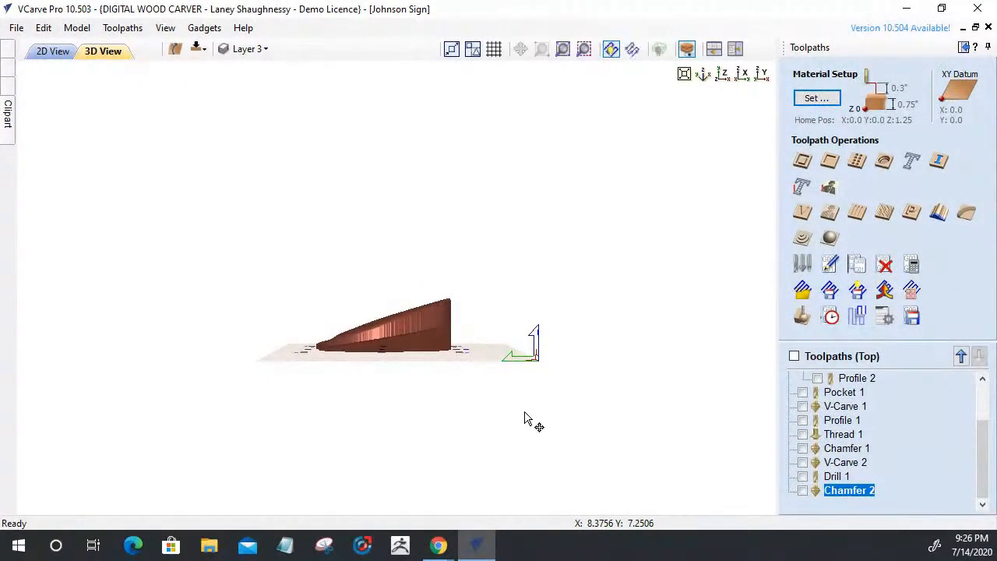
# In the 2D view, deselect the apple, show Layers 1 and 2, and select the sign's outer border
pyautogui.click(55, 52)
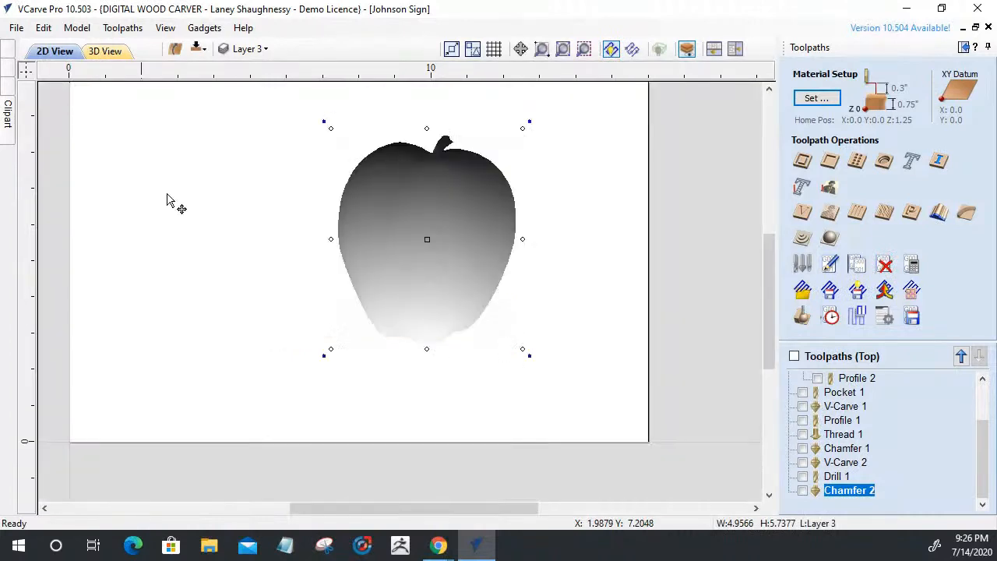
pyautogui.click(426, 259)
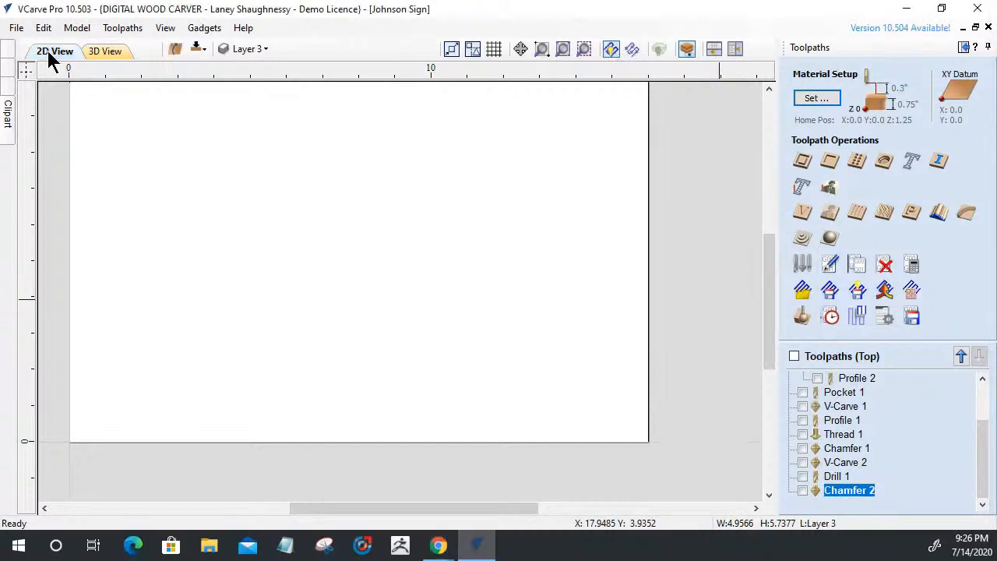
pyautogui.click(247, 49)
pyautogui.click(243, 89)
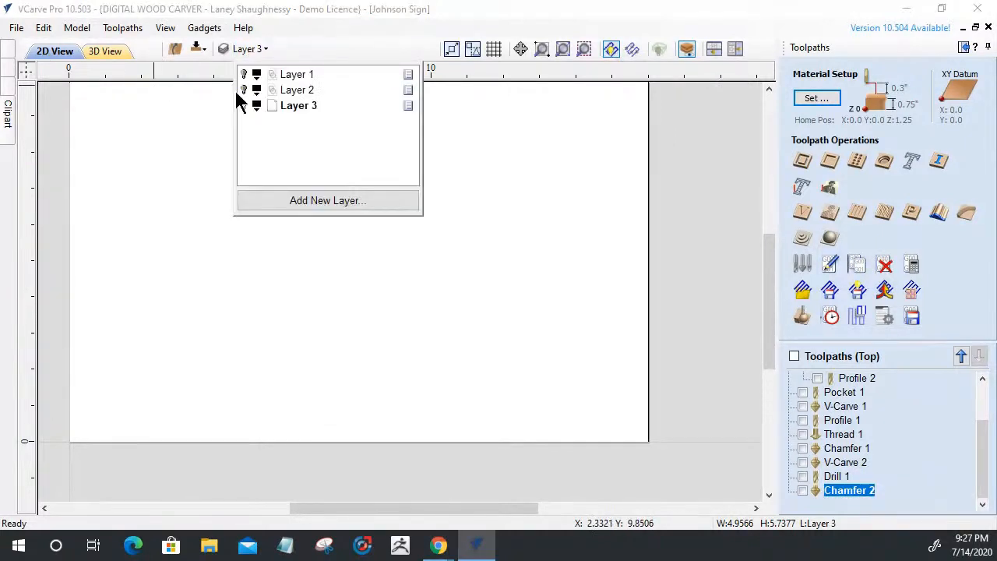
pyautogui.click(243, 74)
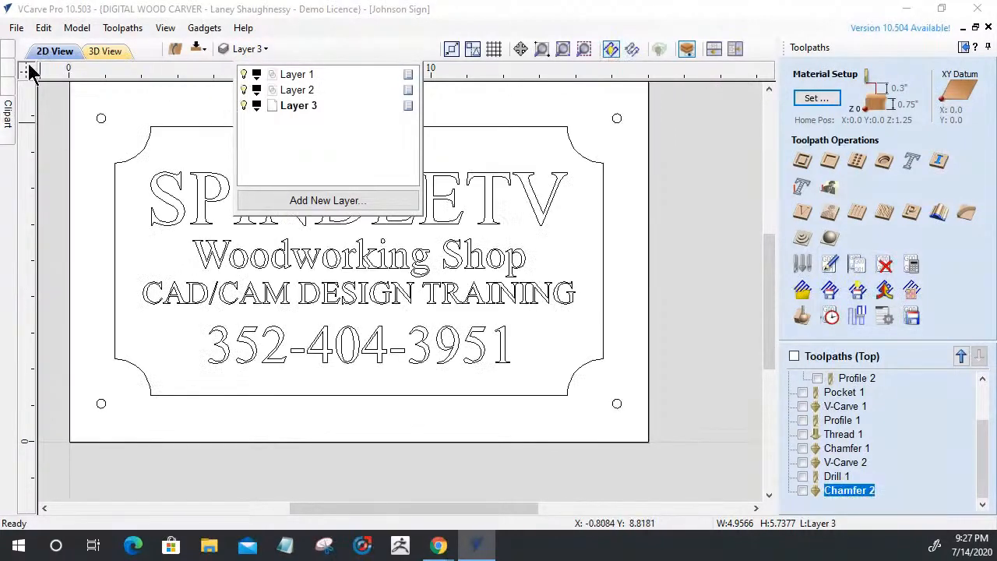
pyautogui.click(97, 204)
pyautogui.click(305, 128)
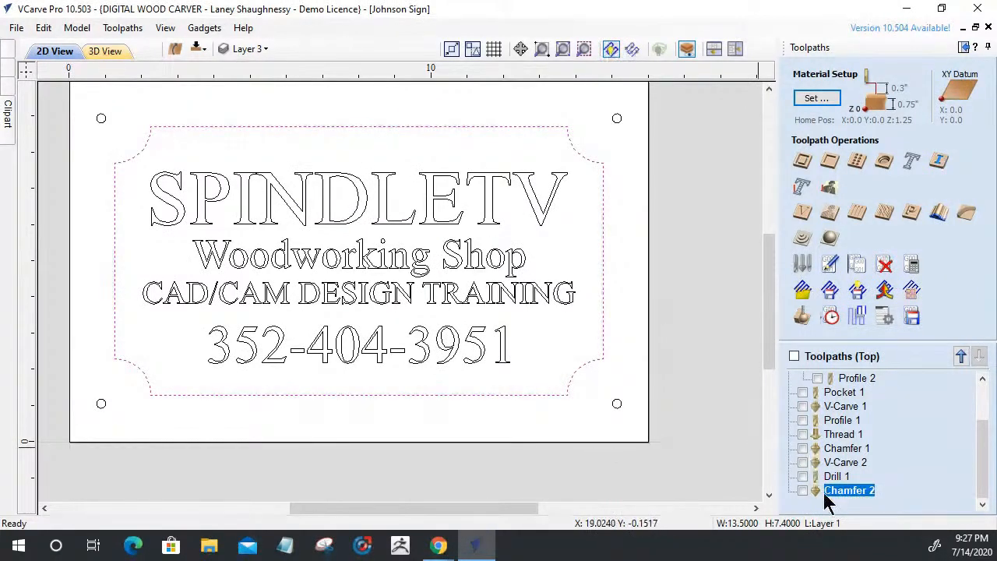
# Start a chamfer toolpath on the border and pick a bit from the DWC108 tool set
pyautogui.click(965, 212)
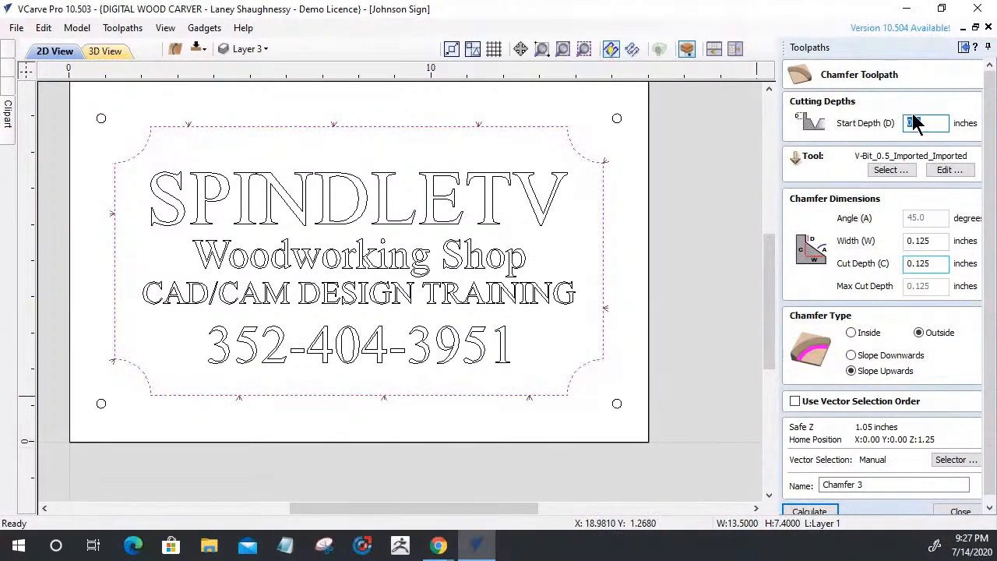
pyautogui.click(903, 171)
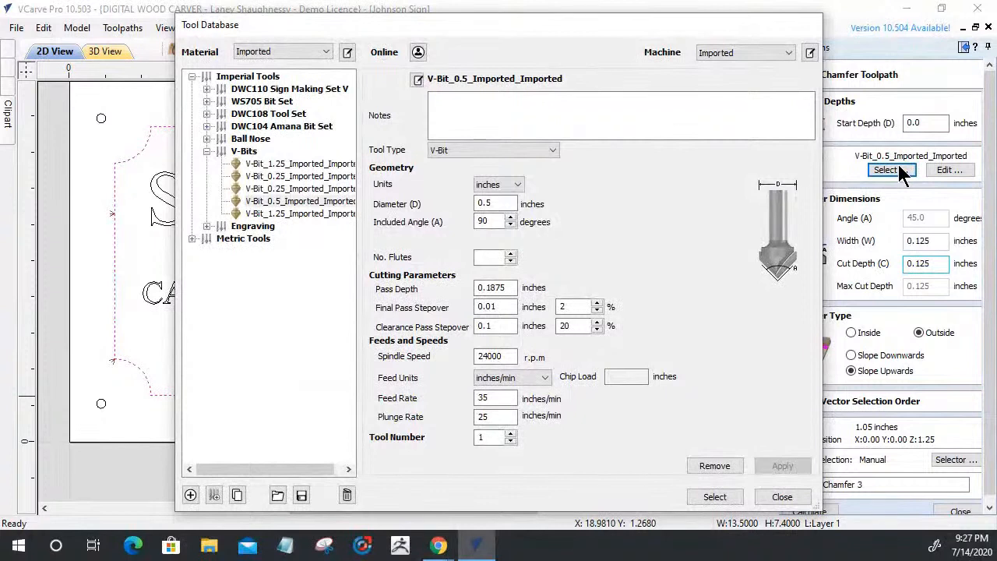
pyautogui.click(204, 115)
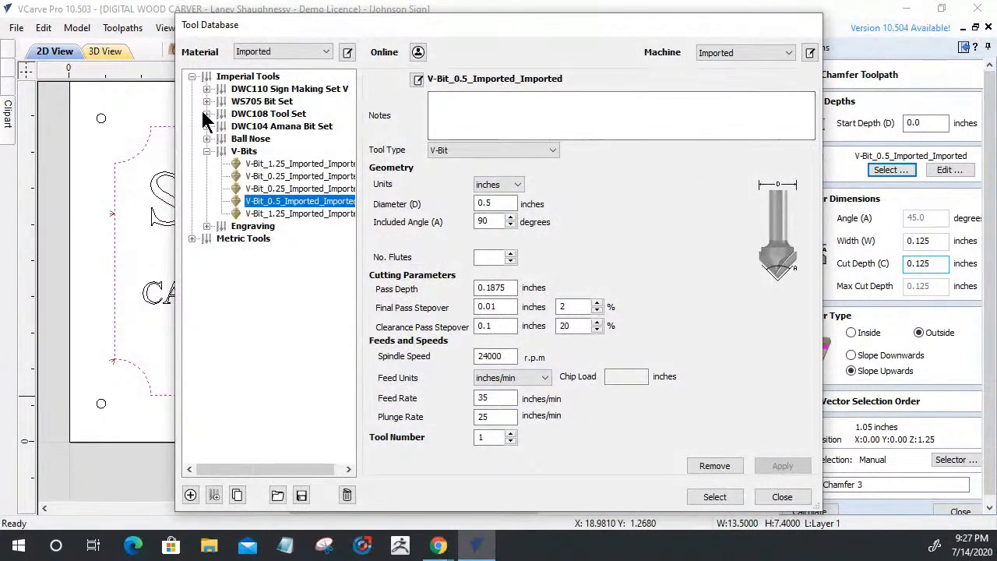
pyautogui.click(205, 115)
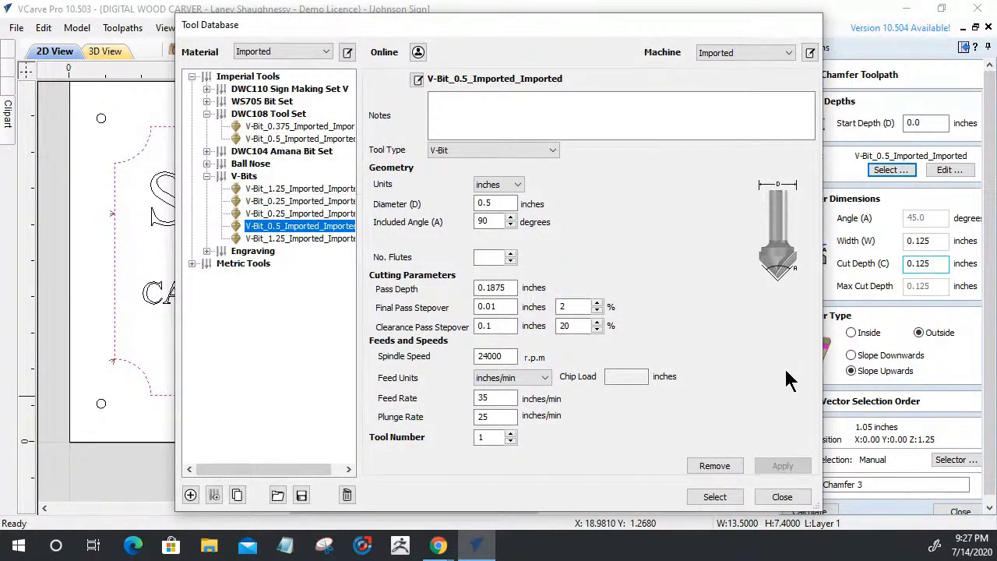
pyautogui.click(852, 354)
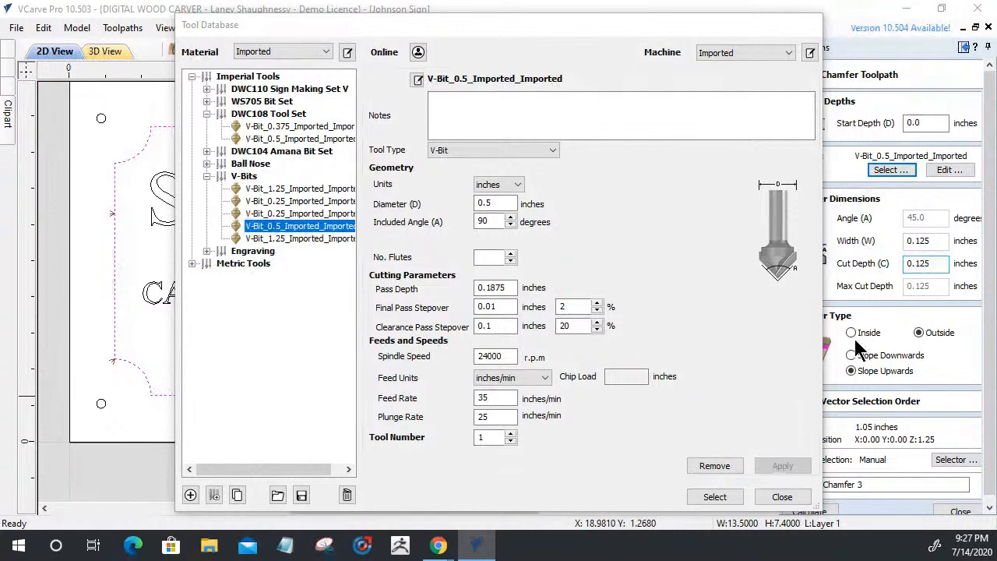
pyautogui.click(783, 497)
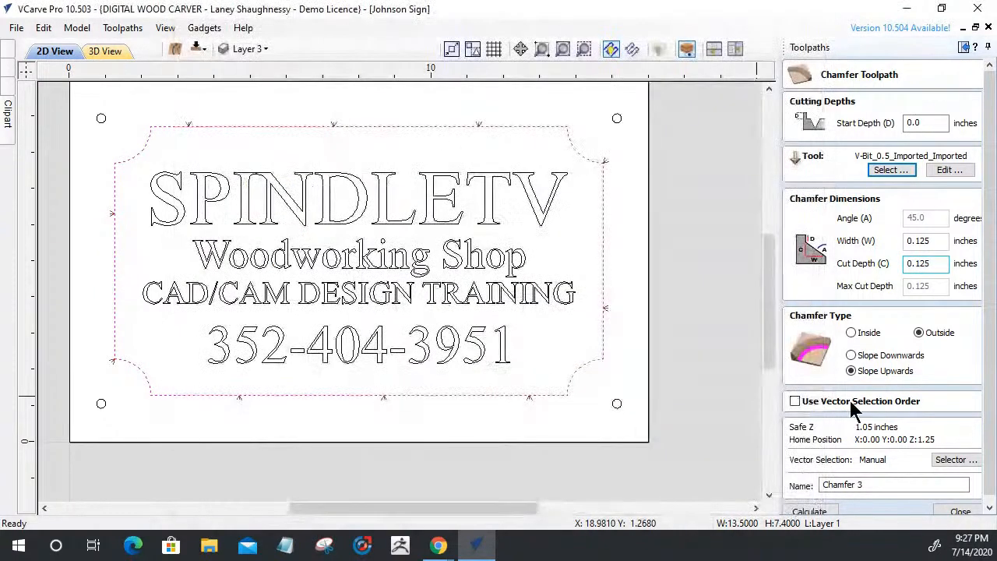
# Make the chamfer cut inside and switch its tool to Ball Nose (0.25 inch)
pyautogui.click(853, 333)
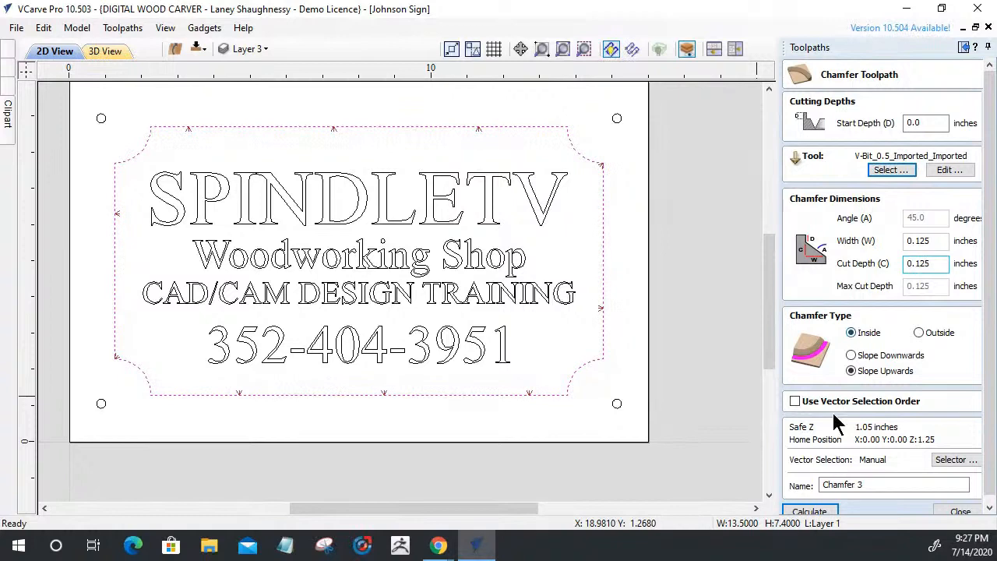
pyautogui.click(899, 179)
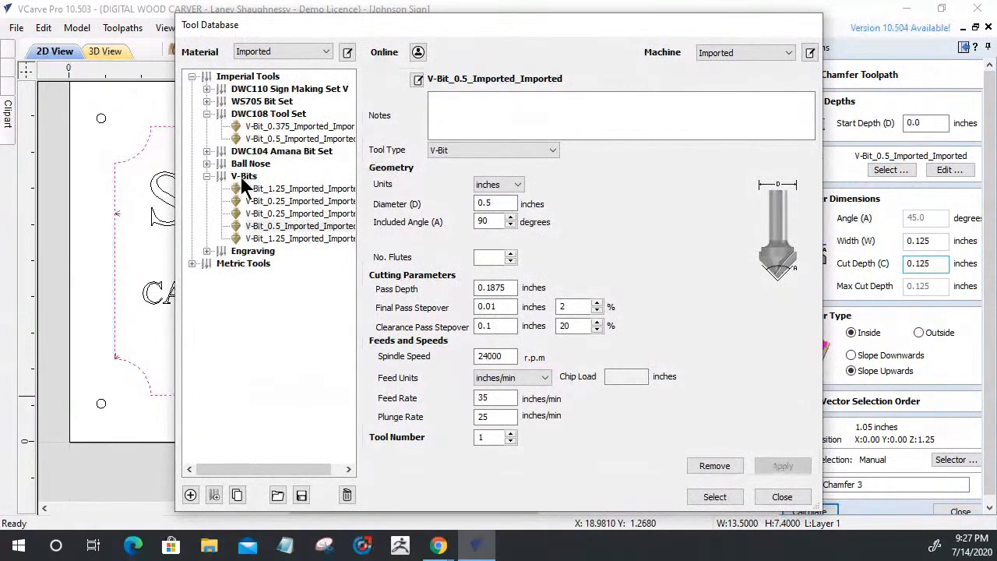
pyautogui.click(206, 163)
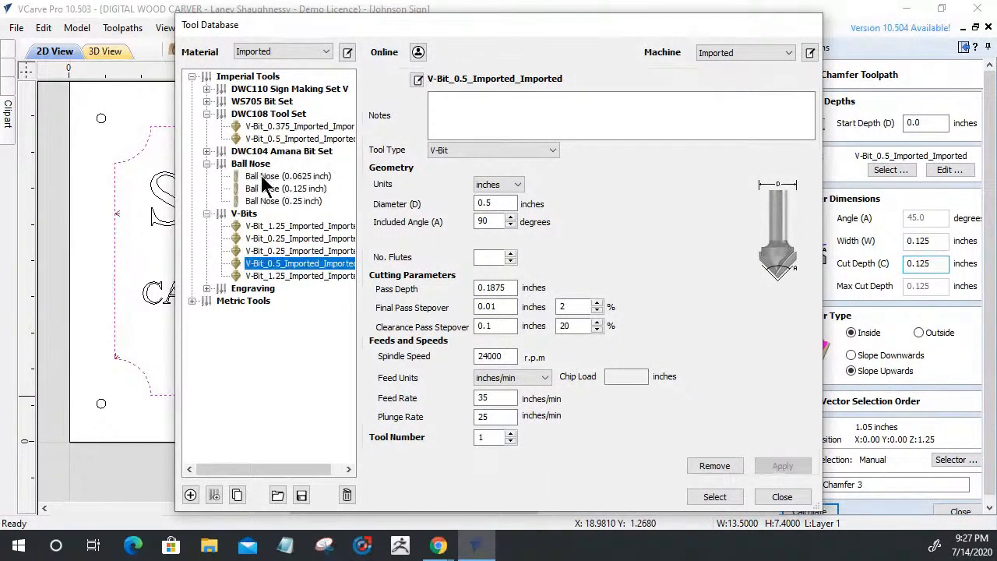
pyautogui.click(269, 200)
pyautogui.click(714, 499)
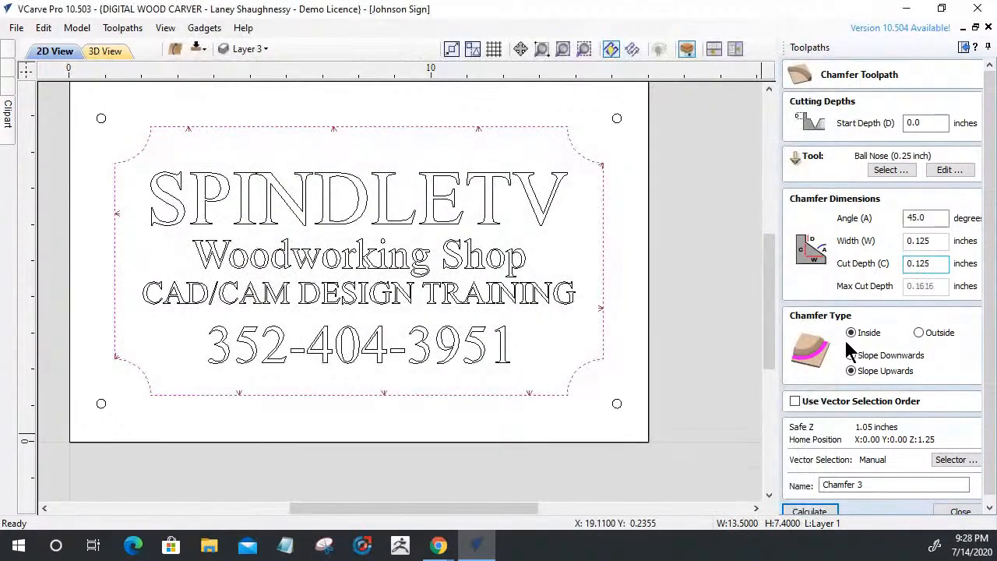
# After trying 22.5°, set a 75° angle, 0.25 in cut depth, Outside type and Slope Downwards
pyautogui.doubleClick(939, 218)
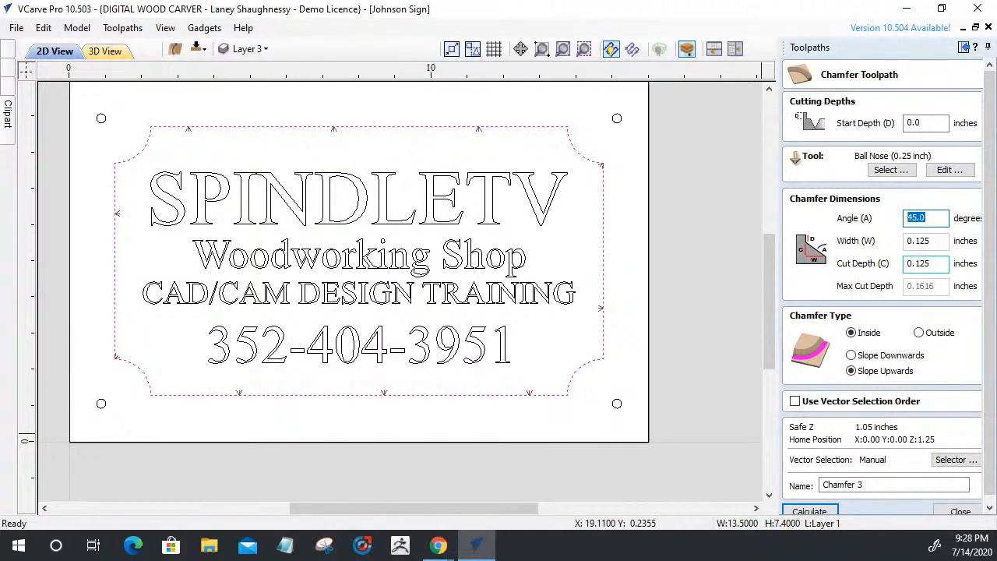
pyautogui.write('22')
pyautogui.press('BackSpace')
pyautogui.press('BackSpace')
pyautogui.write('22.5')
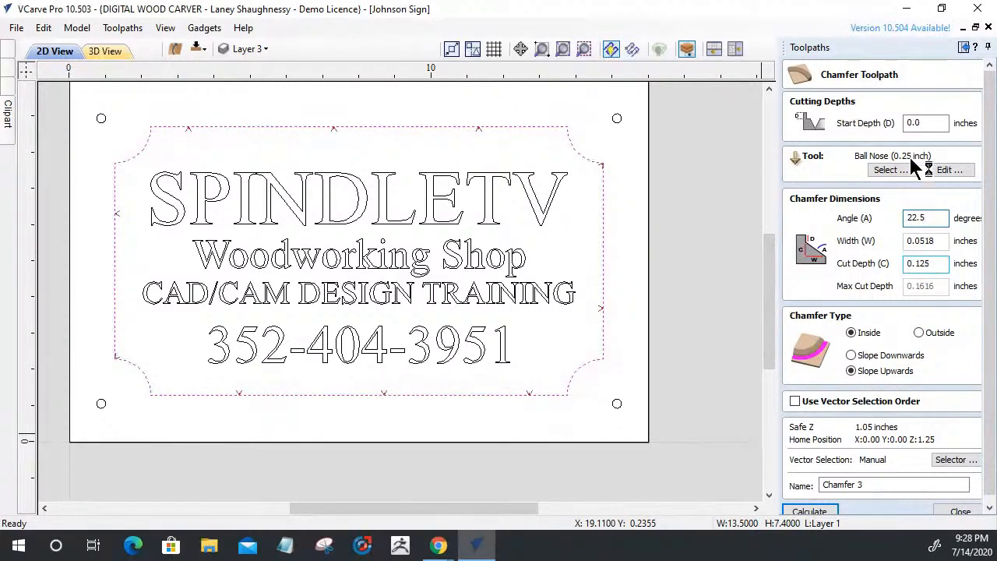
pyautogui.moveTo(931, 220); pyautogui.dragTo(905, 219)
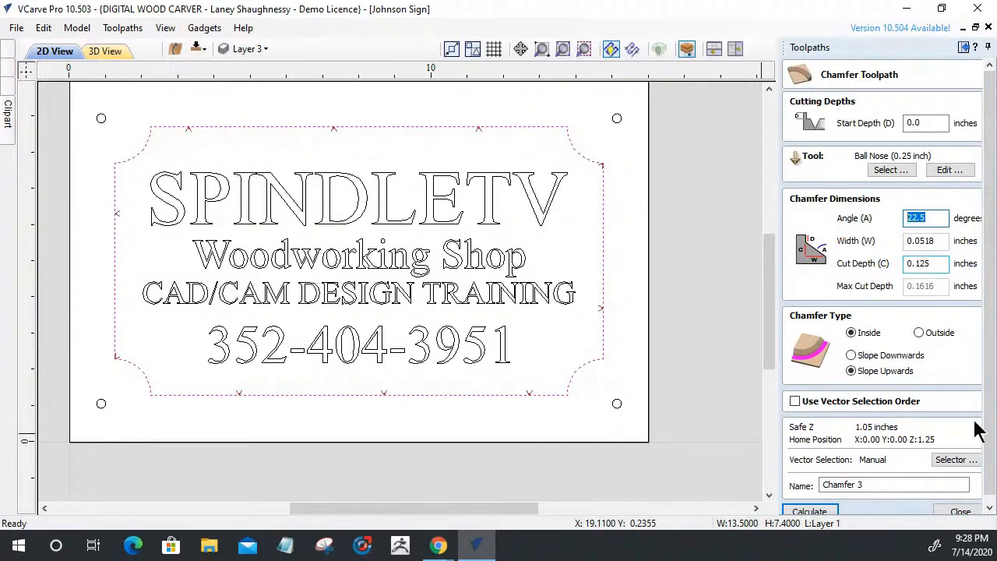
pyautogui.write('80')
pyautogui.press('BackSpace')
pyautogui.press('BackSpace')
pyautogui.write('75')
pyautogui.doubleClick(917, 263)
pyautogui.write('.25')
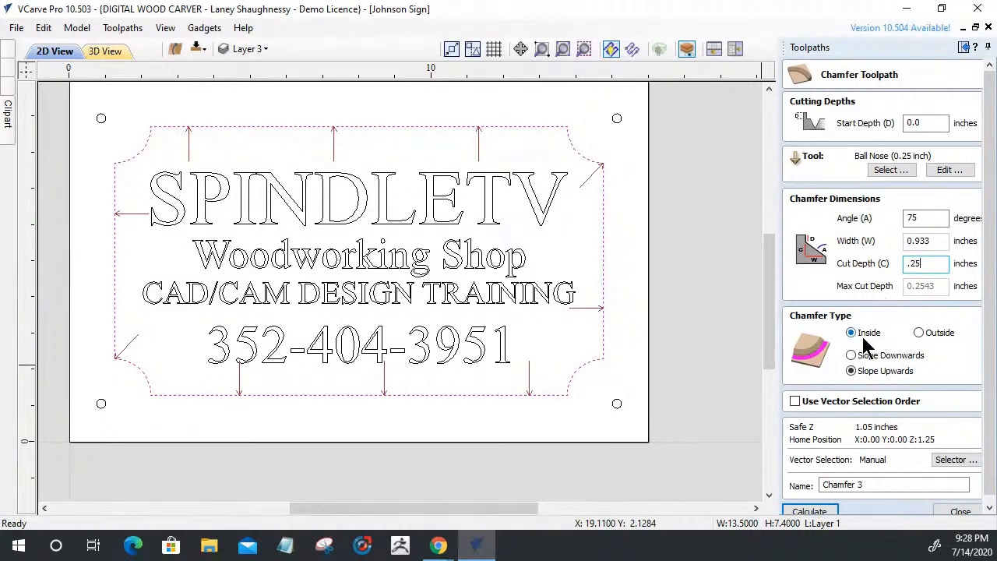
pyautogui.click(918, 333)
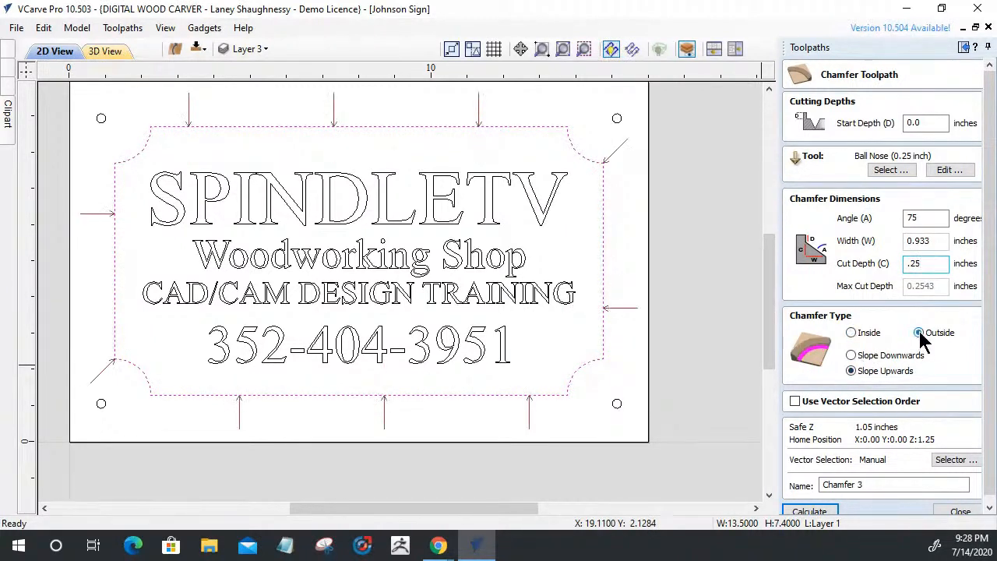
pyautogui.click(849, 355)
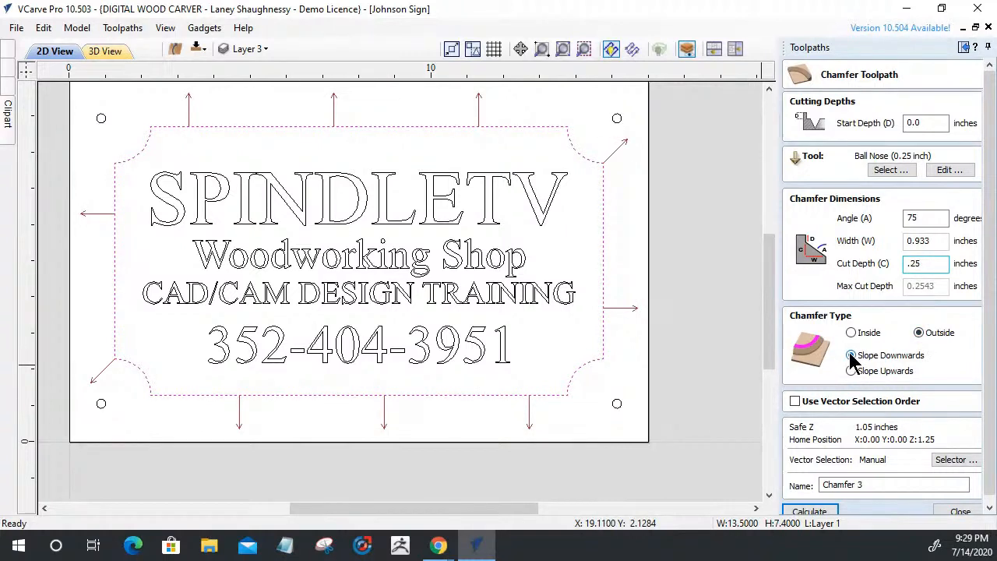
# Calculate Chamfer 3, simulate it on a reset board, and inspect the carved lower-right corner
pyautogui.click(811, 513)
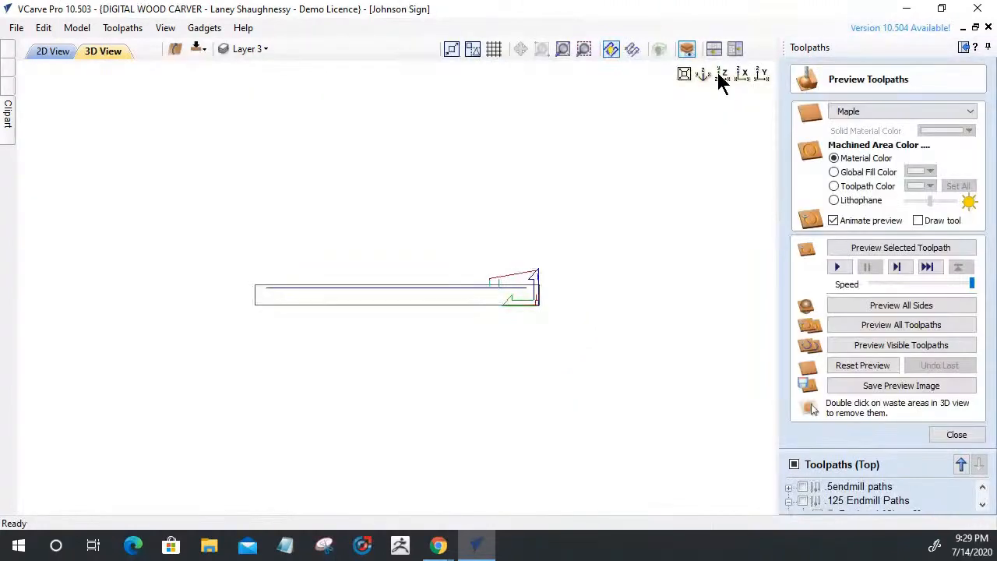
pyautogui.click(720, 75)
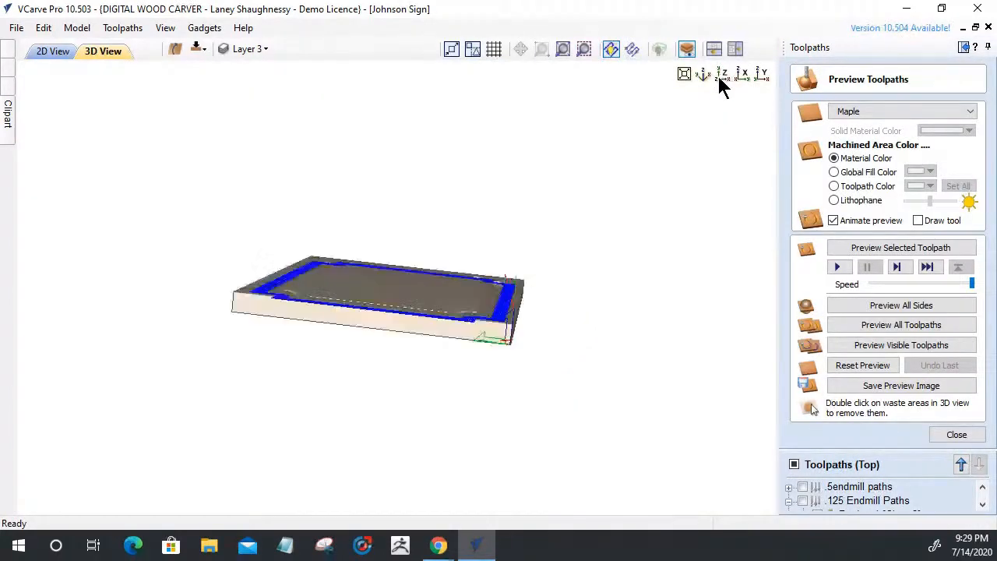
pyautogui.click(857, 368)
pyautogui.moveTo(379, 253); pyautogui.dragTo(360, 280)
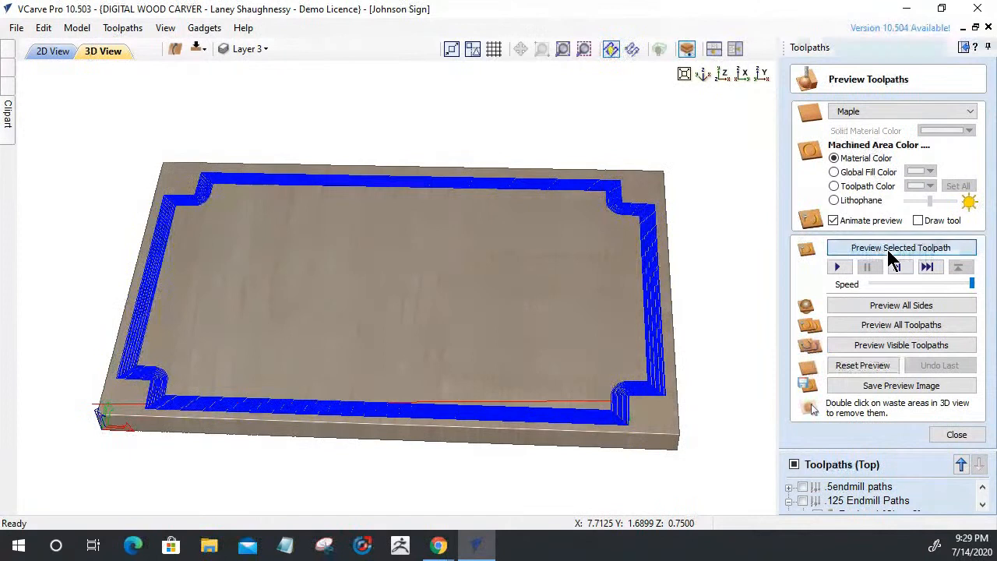
pyautogui.click(891, 247)
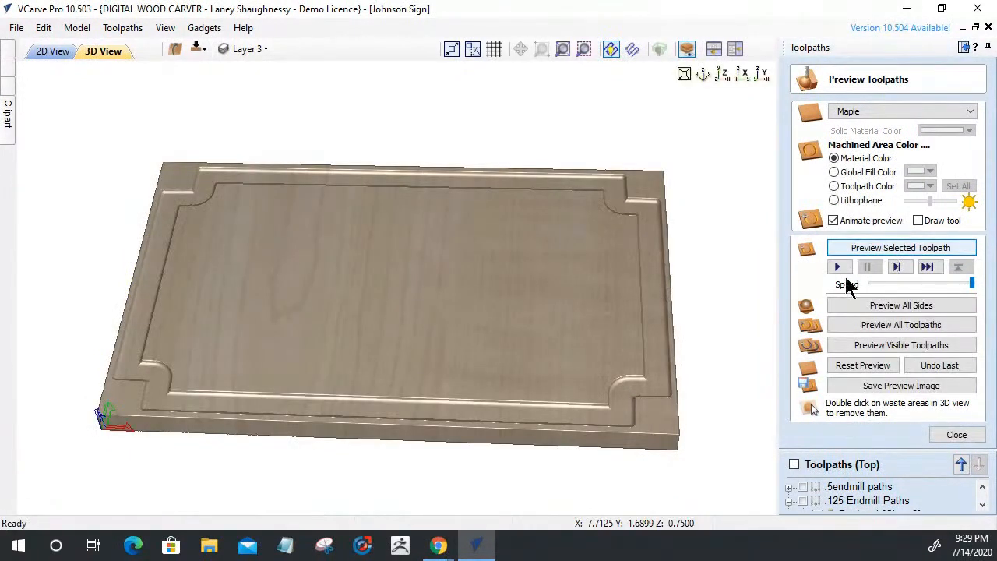
pyautogui.moveTo(592, 355); pyautogui.dragTo(535, 345)
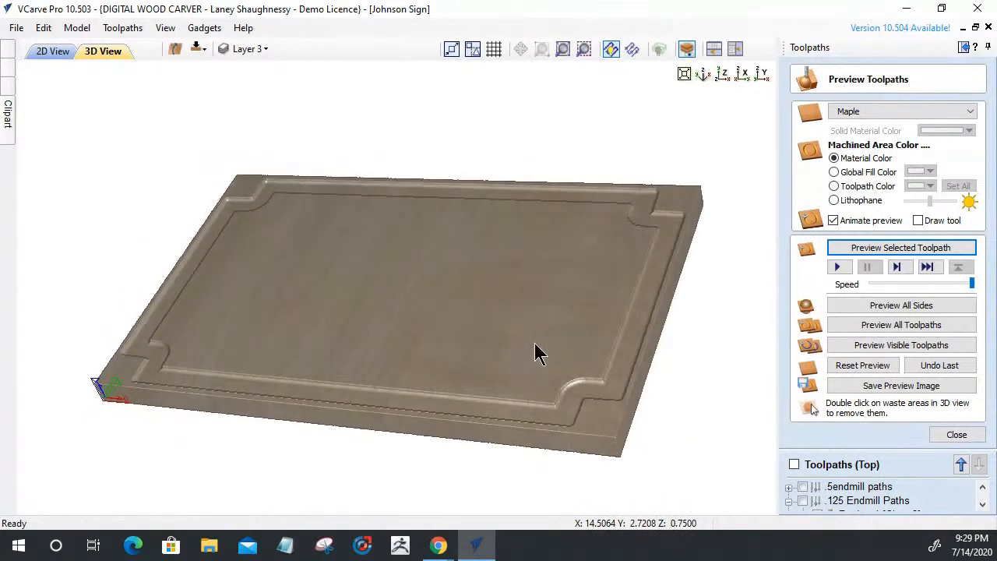
pyautogui.scroll(3, 610, 402)
pyautogui.moveTo(610, 403); pyautogui.dragTo(414, 125, button='middle')
pyautogui.moveTo(471, 221); pyautogui.dragTo(498, 250)
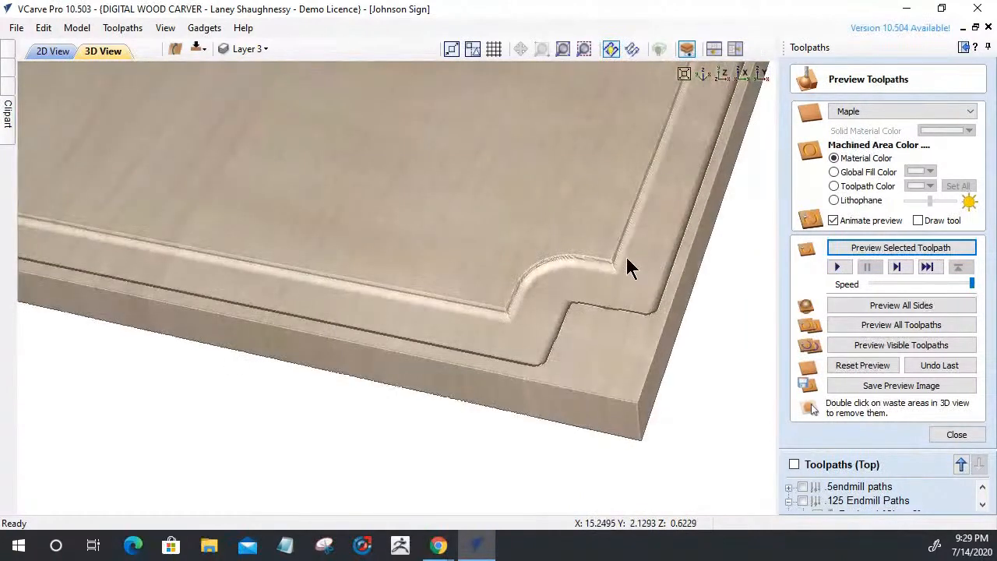
pyautogui.click(950, 437)
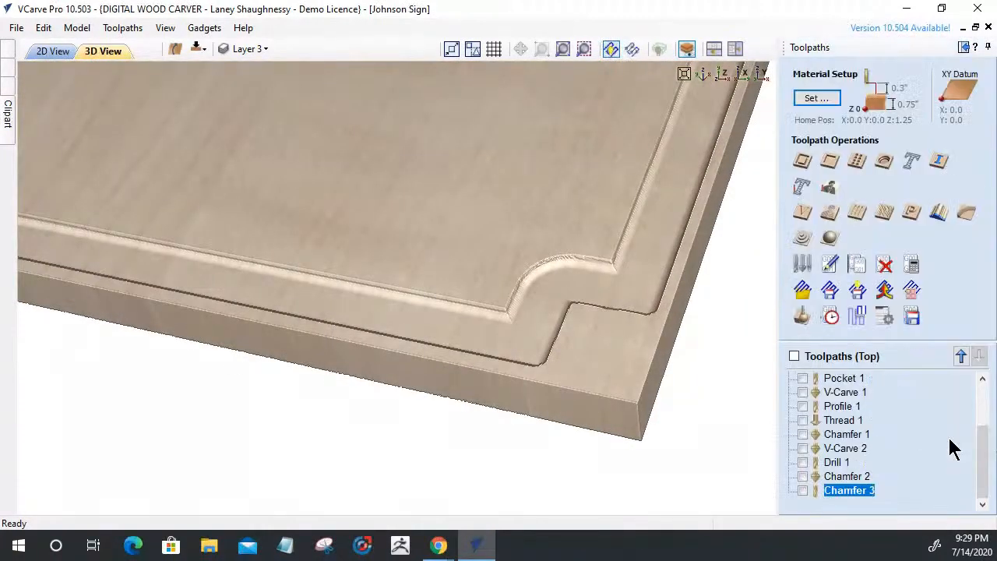
# Reopen Chamfer 3 and experiment with a 22.5° angle, 0.125 in width and altered cut depth
pyautogui.doubleClick(854, 490)
pyautogui.moveTo(926, 218); pyautogui.dragTo(867, 222)
pyautogui.write('22.5')
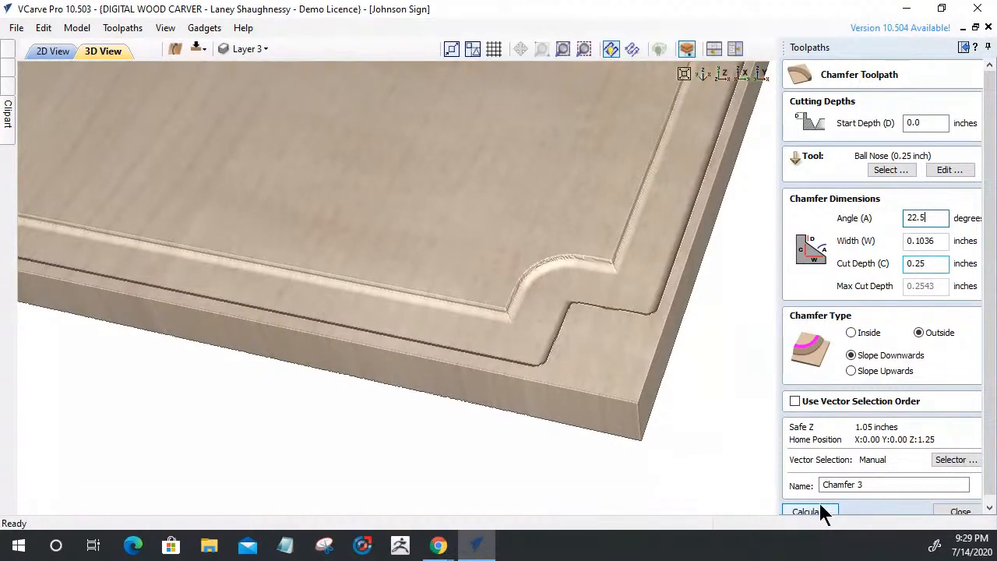
pyautogui.click(925, 240)
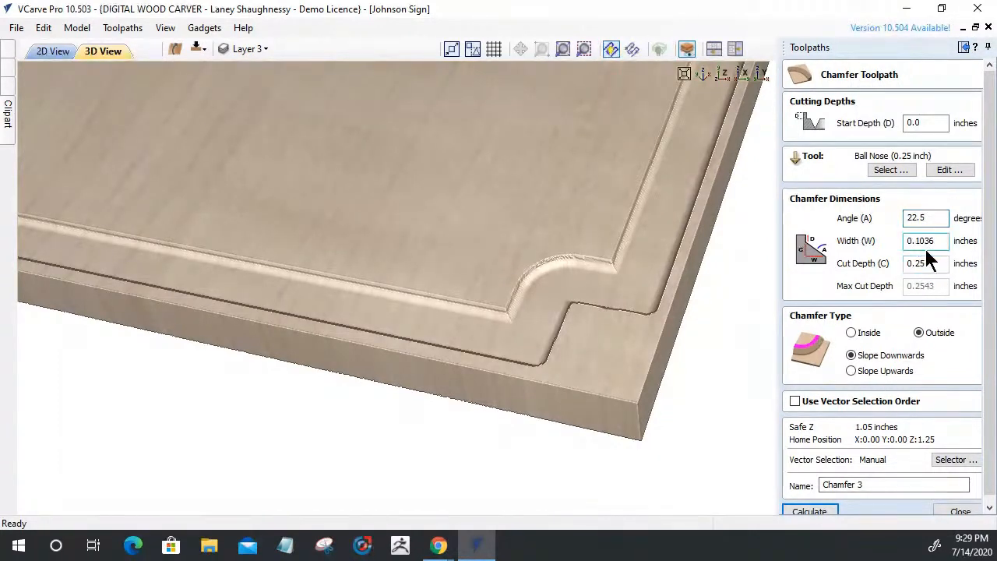
pyautogui.moveTo(935, 241); pyautogui.dragTo(917, 263)
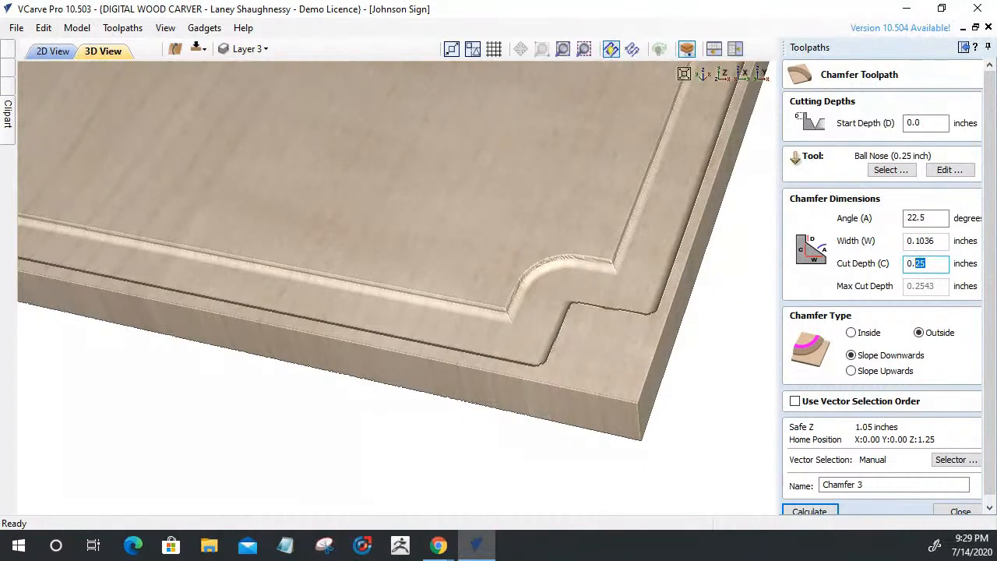
pyautogui.press('BackSpace')
pyautogui.write('5')
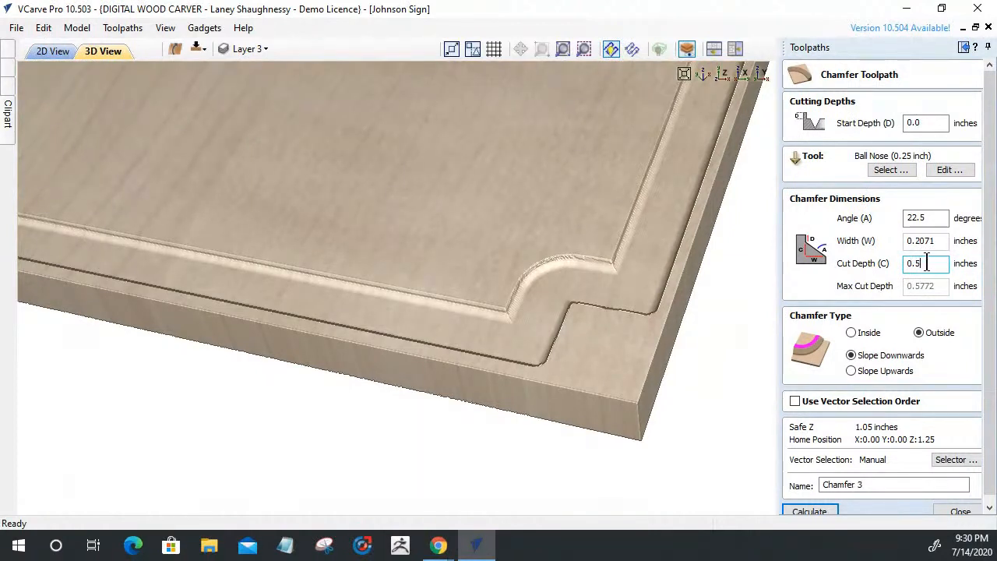
pyautogui.hotkey('shift', 'Tab')
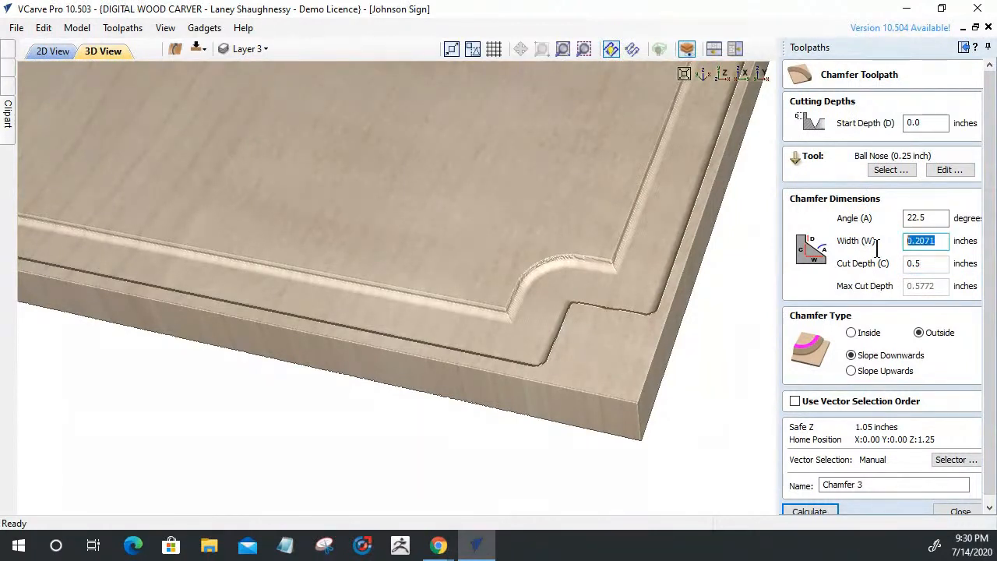
pyautogui.write('.125')
# Settle on a 0.5 in cut depth and a 65° angle
pyautogui.moveTo(938, 264); pyautogui.dragTo(913, 269)
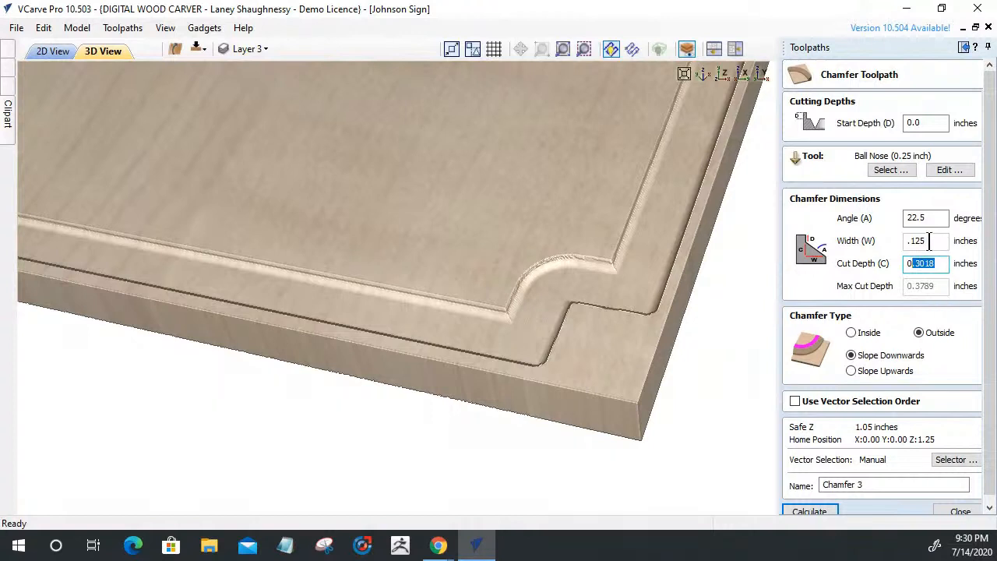
pyautogui.moveTo(928, 242); pyautogui.dragTo(895, 241)
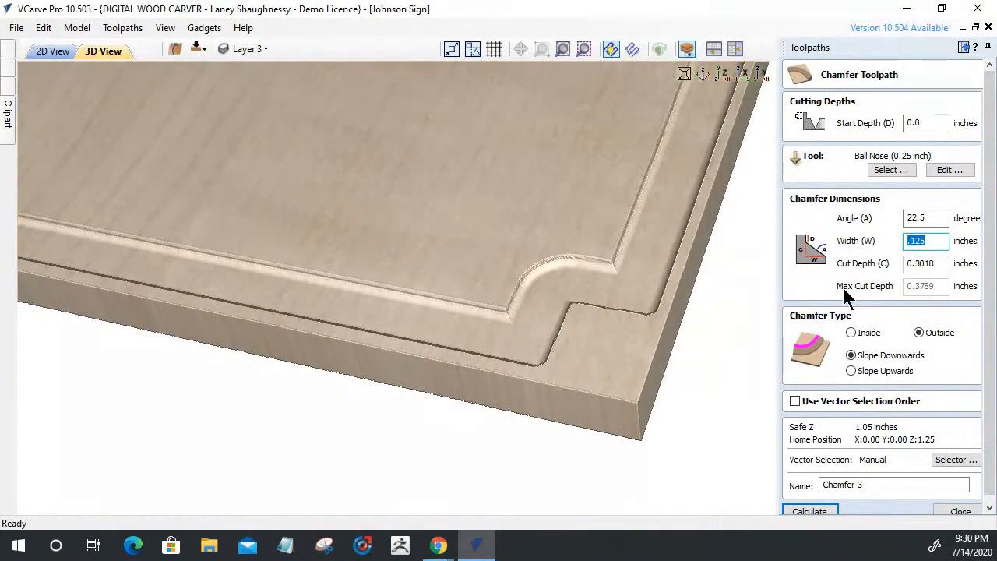
pyautogui.press('Tab')
pyautogui.write('.5')
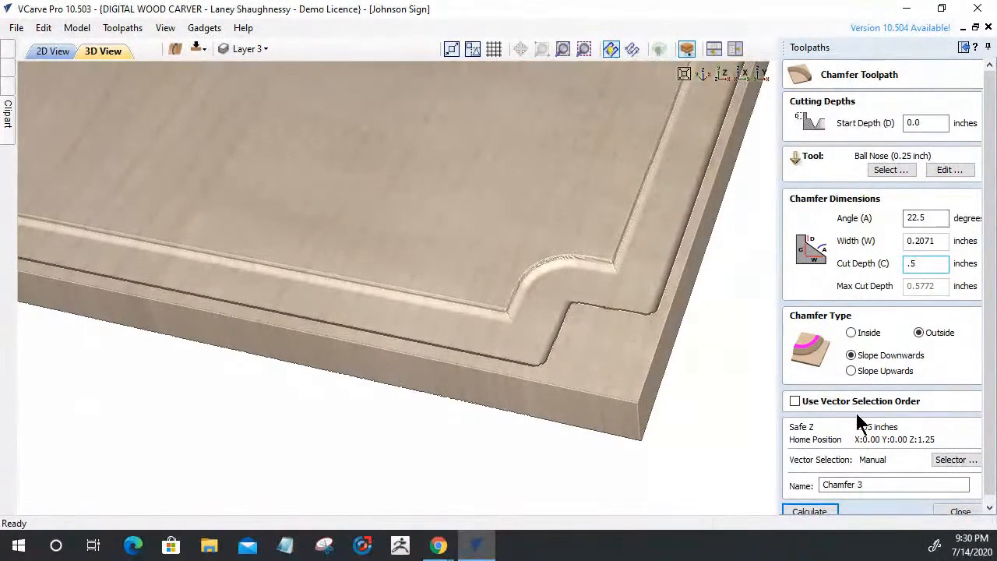
pyautogui.doubleClick(926, 218)
pyautogui.write('65')
# Recalculate Chamfer 3, re-simulate it on a cleared board, and inspect the carved corner
pyautogui.click(814, 513)
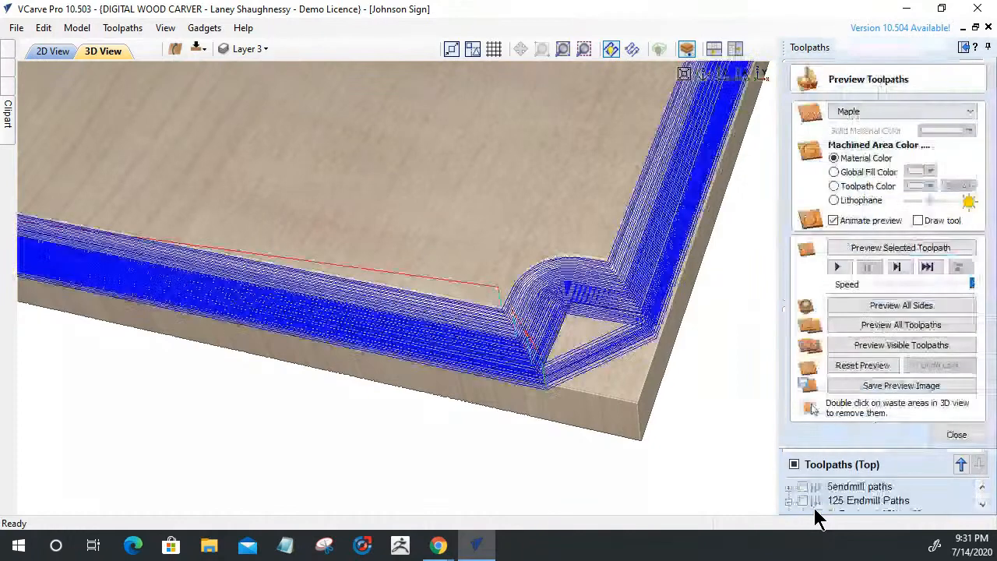
pyautogui.click(861, 366)
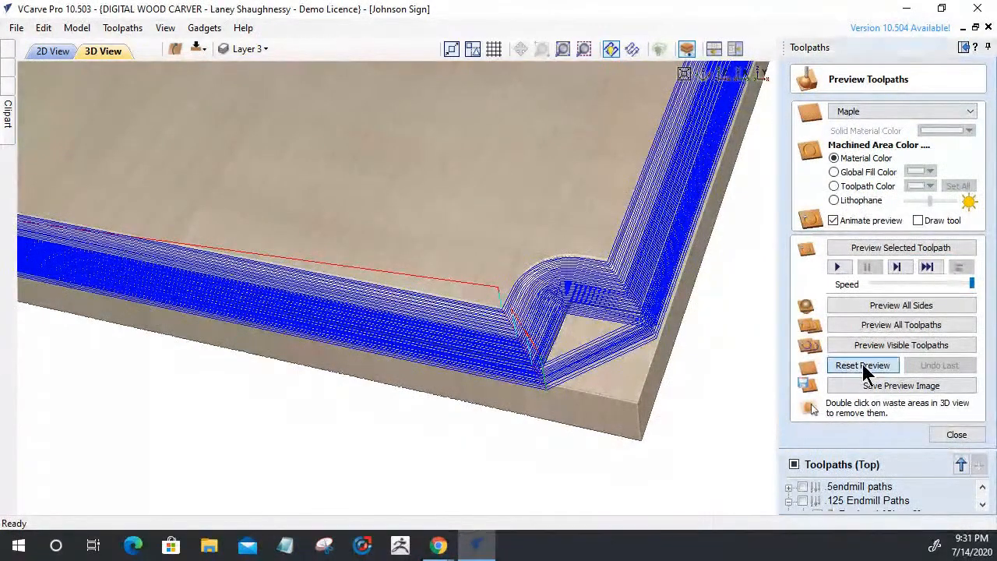
pyautogui.moveTo(518, 444); pyautogui.dragTo(615, 465)
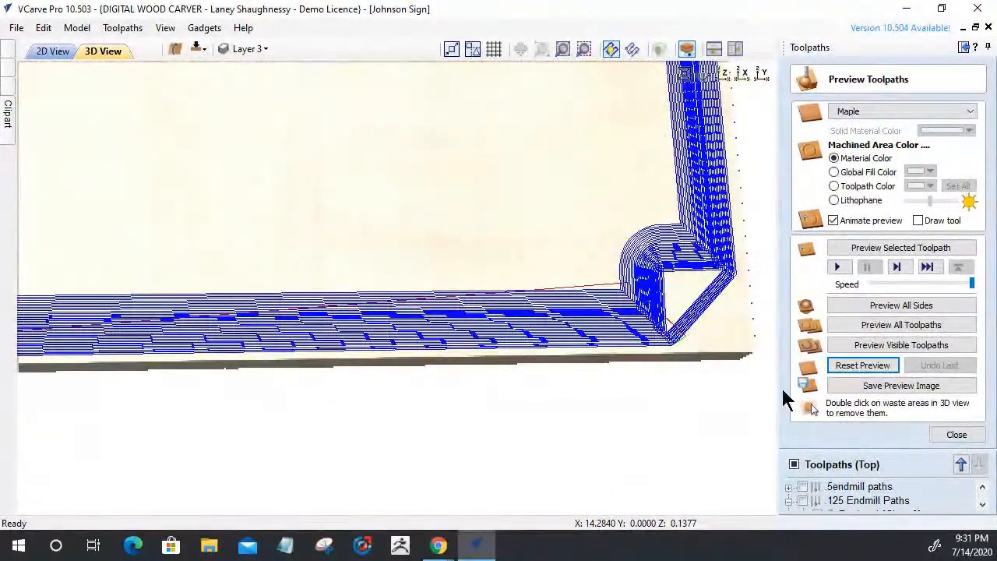
pyautogui.click(873, 247)
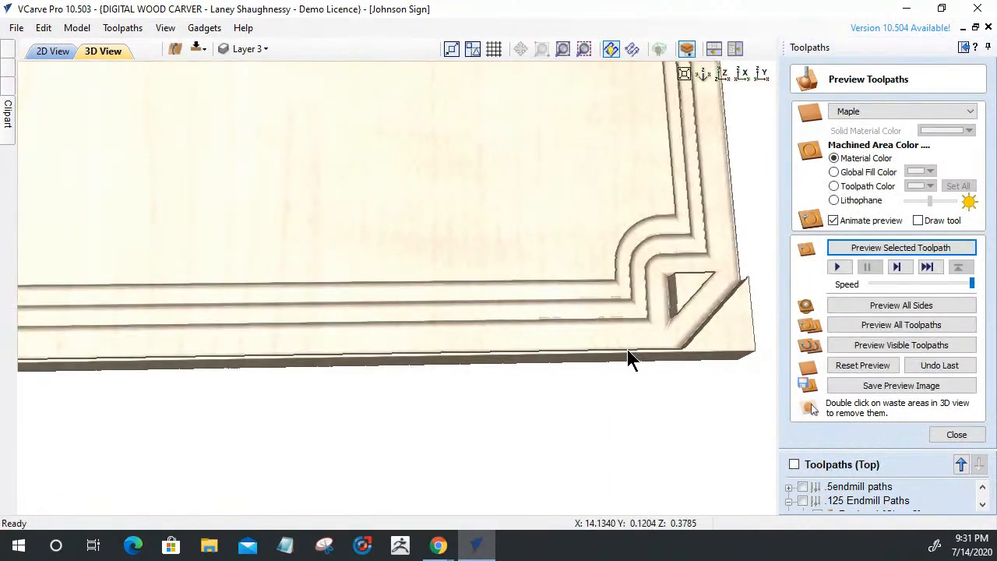
pyautogui.moveTo(515, 273)
pyautogui.mouseDown()
pyautogui.moveTo(477, 290)
pyautogui.moveTo(506, 296)
pyautogui.mouseUp()
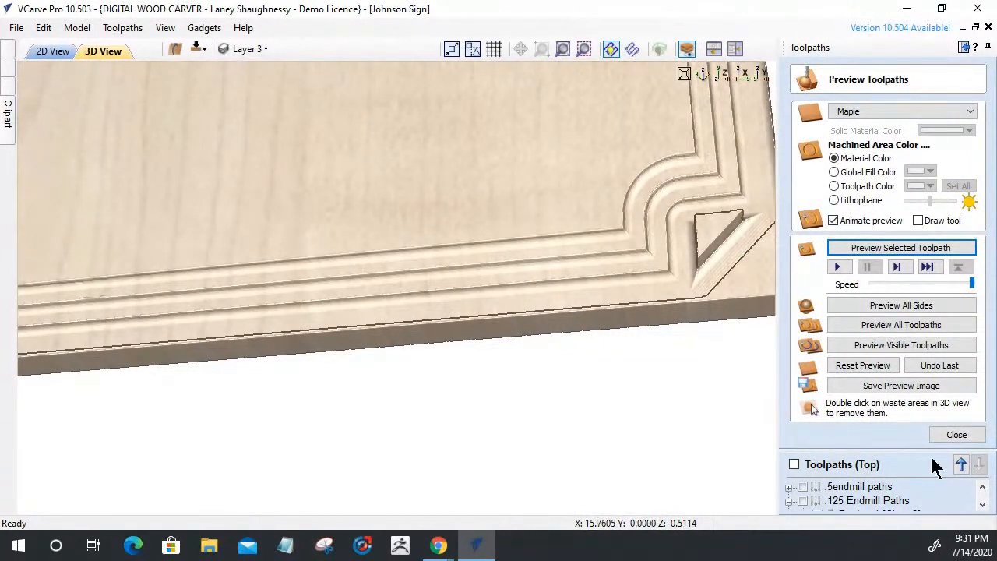
# Reopen Chamfer 3 and set the Ball Nose tool's stepover to 2% (0.005 in)
pyautogui.click(952, 436)
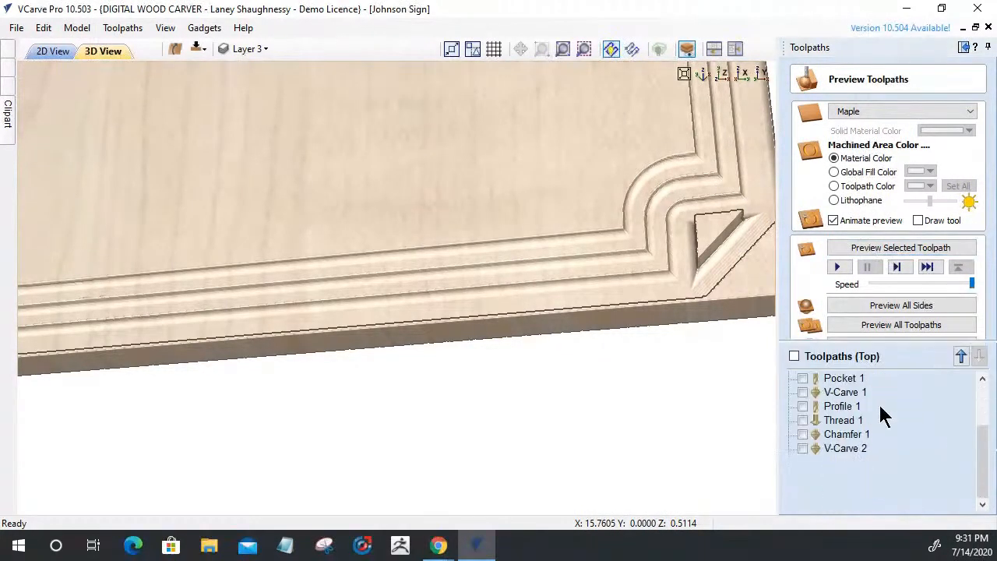
pyautogui.moveTo(823, 493)
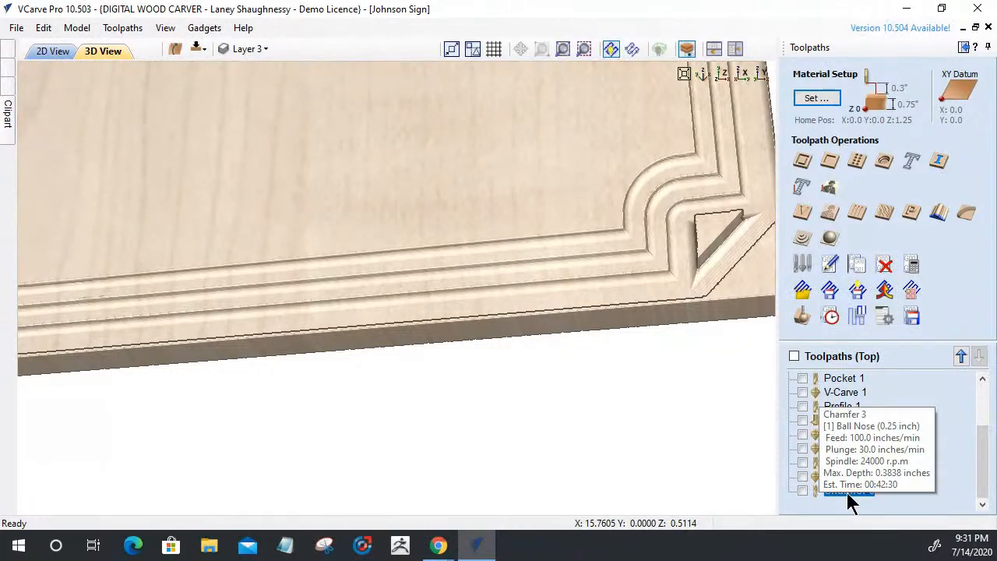
pyautogui.doubleClick(846, 492)
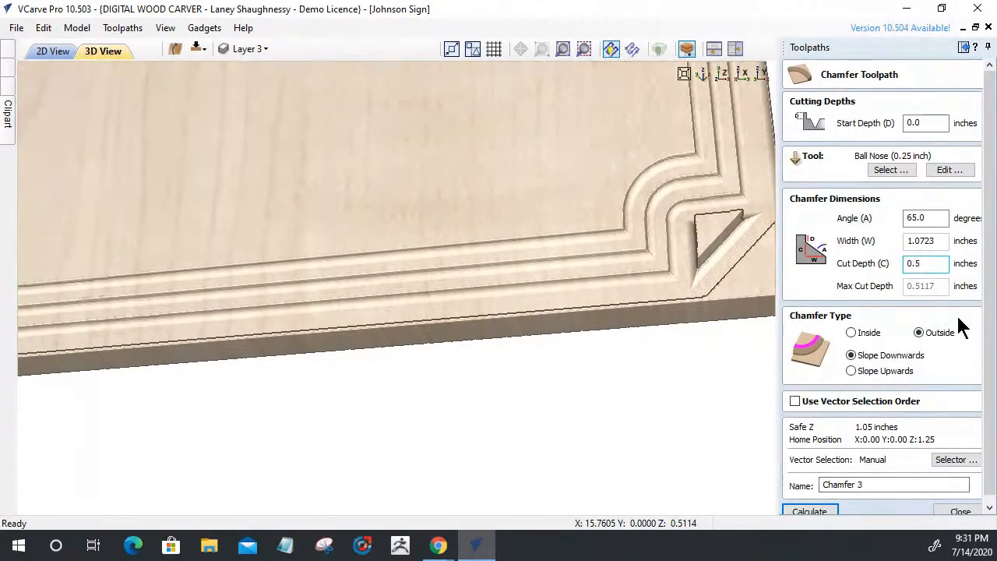
pyautogui.scroll(-1, 990, 339)
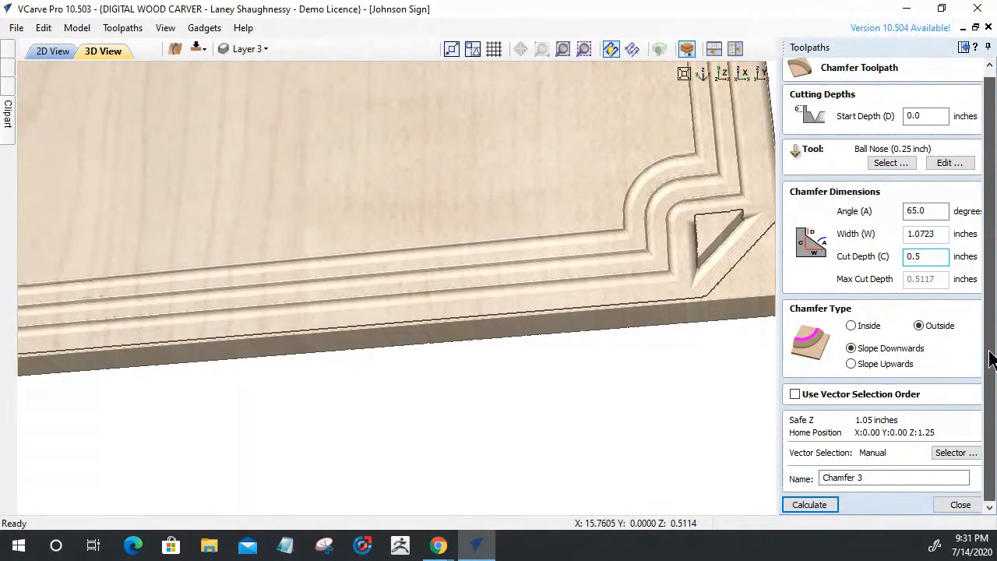
pyautogui.scroll(1, 988, 327)
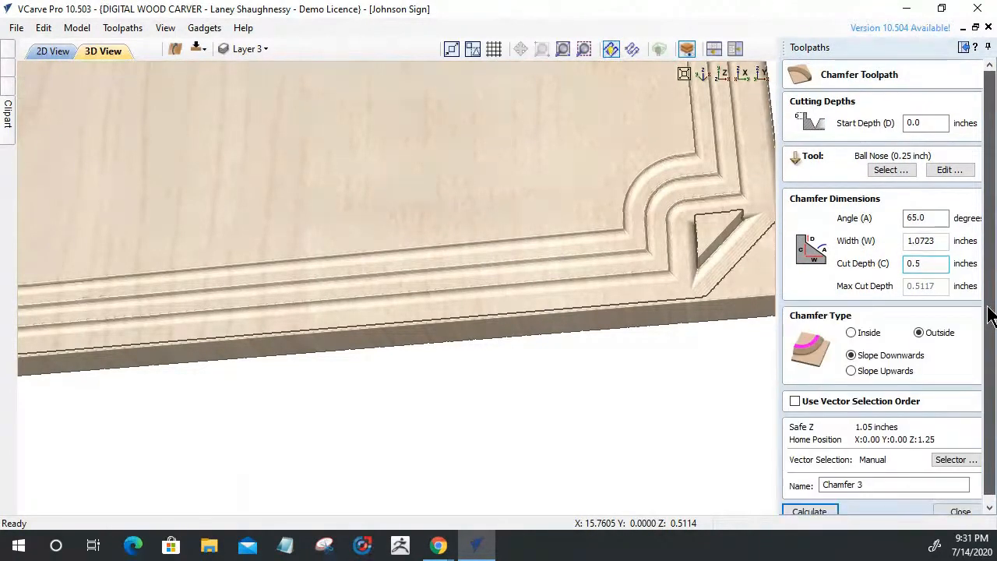
pyautogui.scroll(-1, 988, 327)
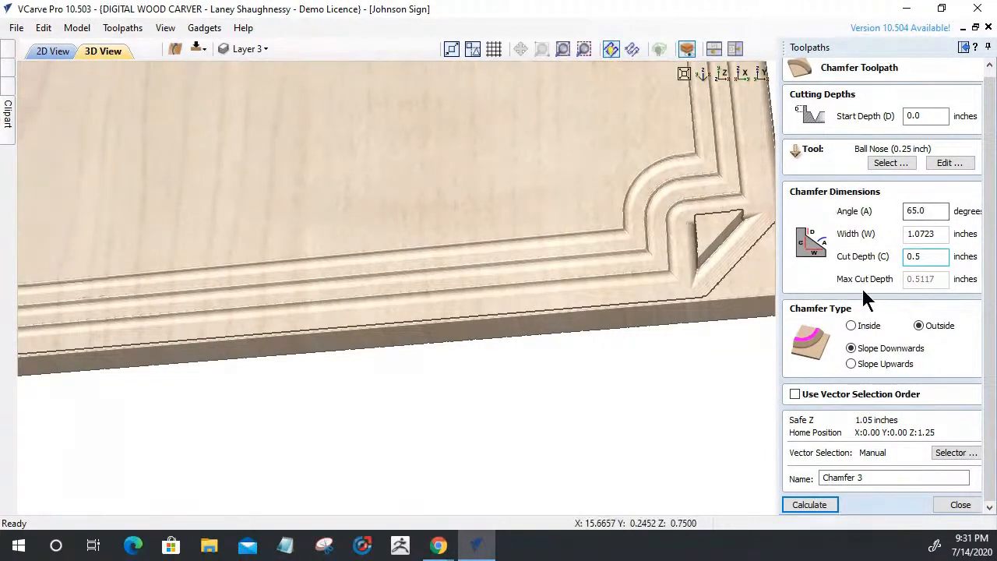
pyautogui.click(949, 163)
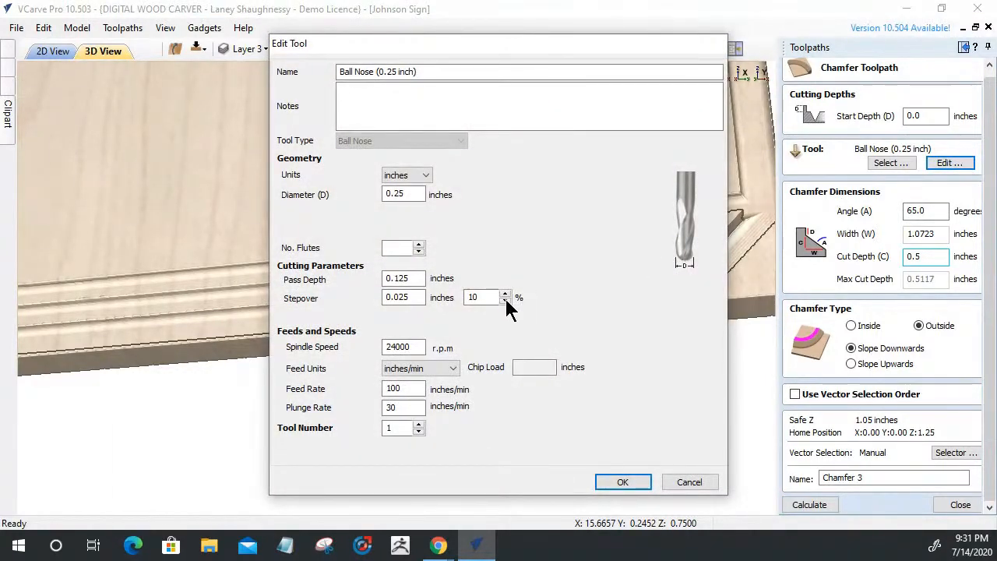
pyautogui.doubleClick(481, 296)
pyautogui.write('2')
pyautogui.click(620, 481)
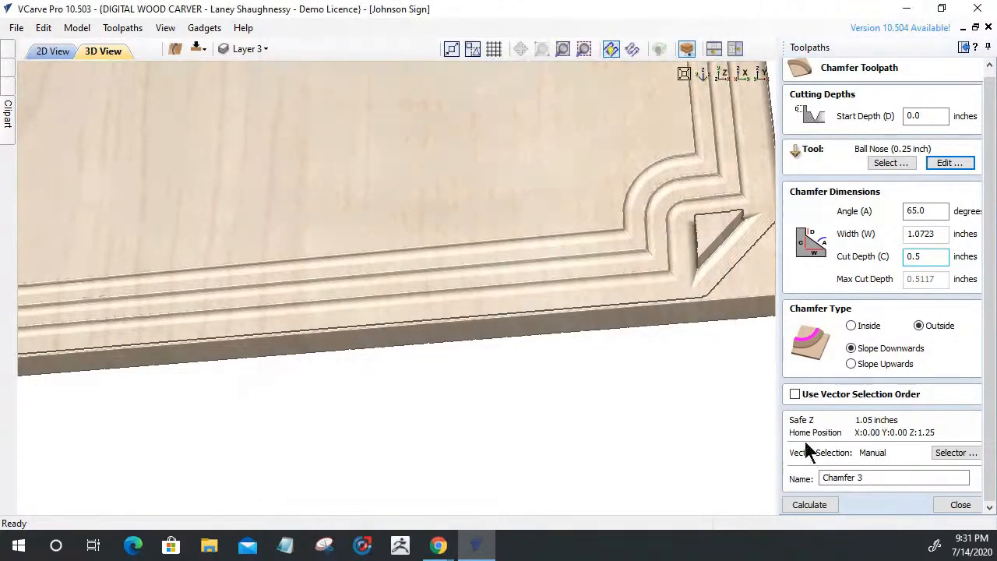
# Recalculate Chamfer 3 at 2% stepover, re-simulate from scratch, and inspect the upper and lower corners
pyautogui.click(820, 506)
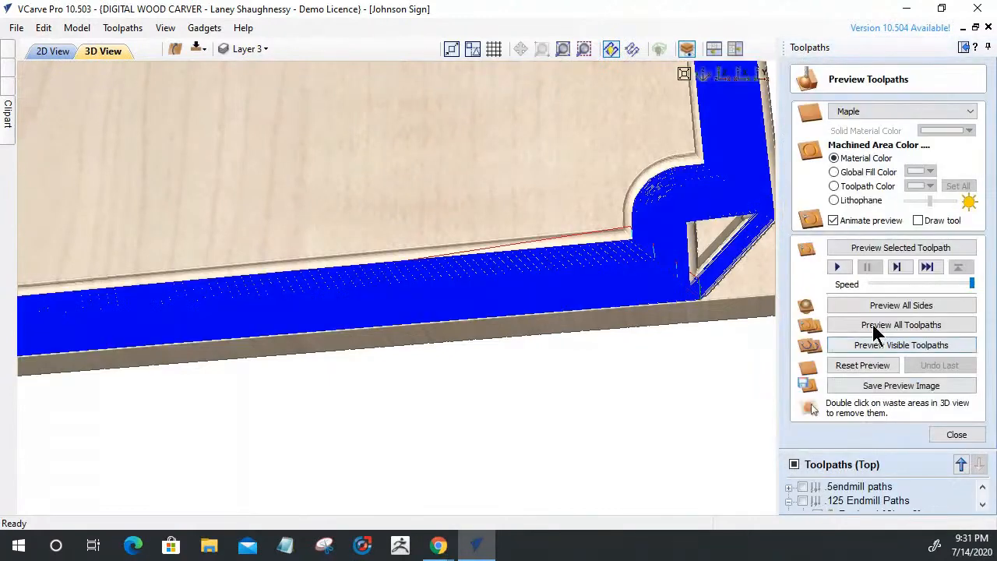
pyautogui.click(883, 246)
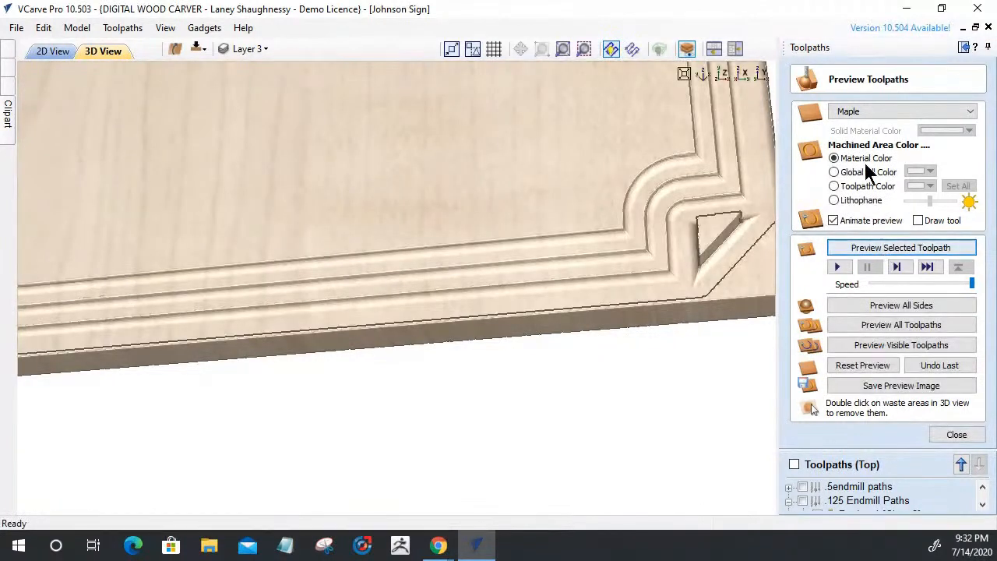
pyautogui.click(855, 370)
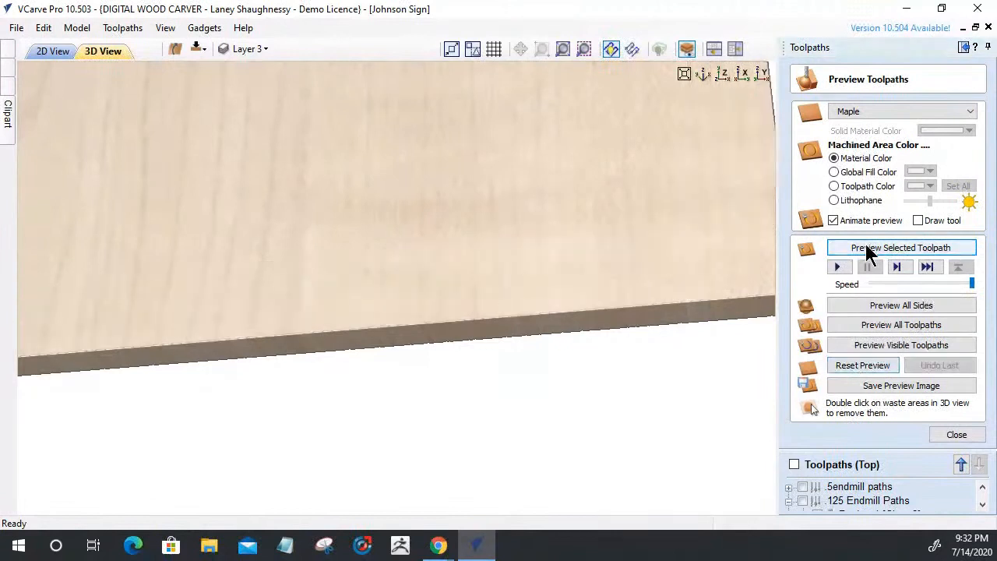
pyautogui.click(870, 250)
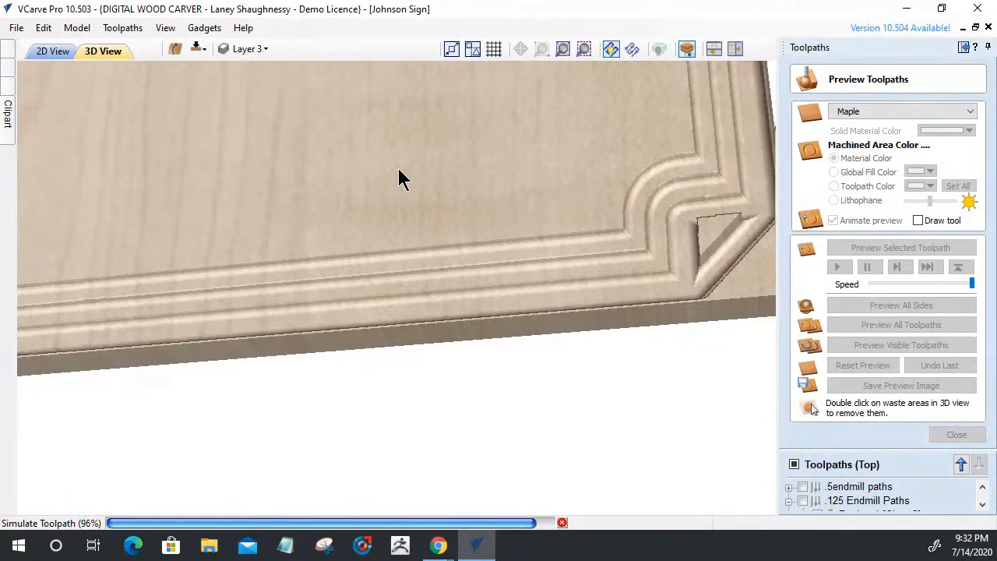
pyautogui.moveTo(393, 261); pyautogui.dragTo(467, 251)
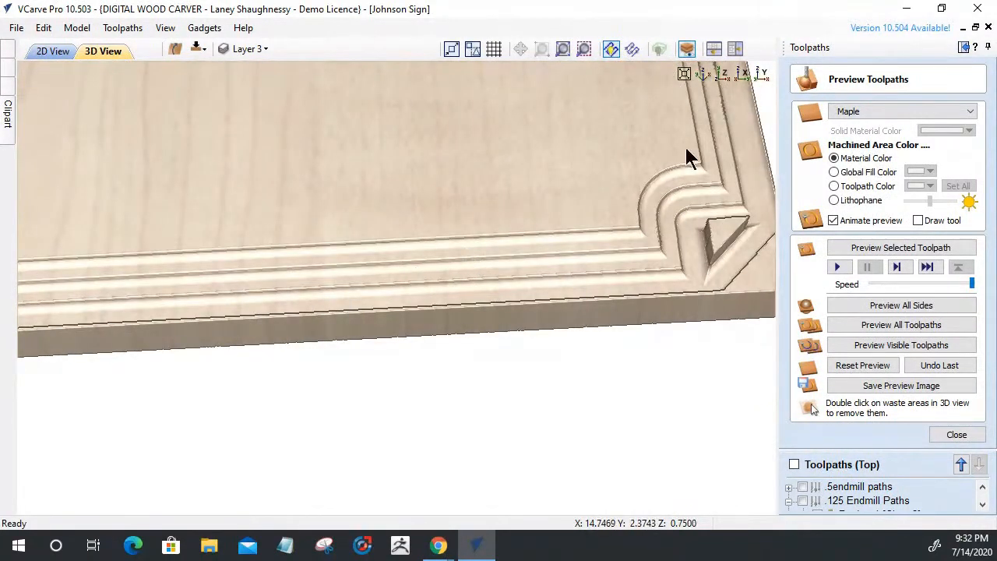
pyautogui.moveTo(654, 194); pyautogui.dragTo(291, 259)
pyautogui.moveTo(284, 199); pyautogui.dragTo(296, 181)
pyautogui.moveTo(452, 314); pyautogui.dragTo(412, 303)
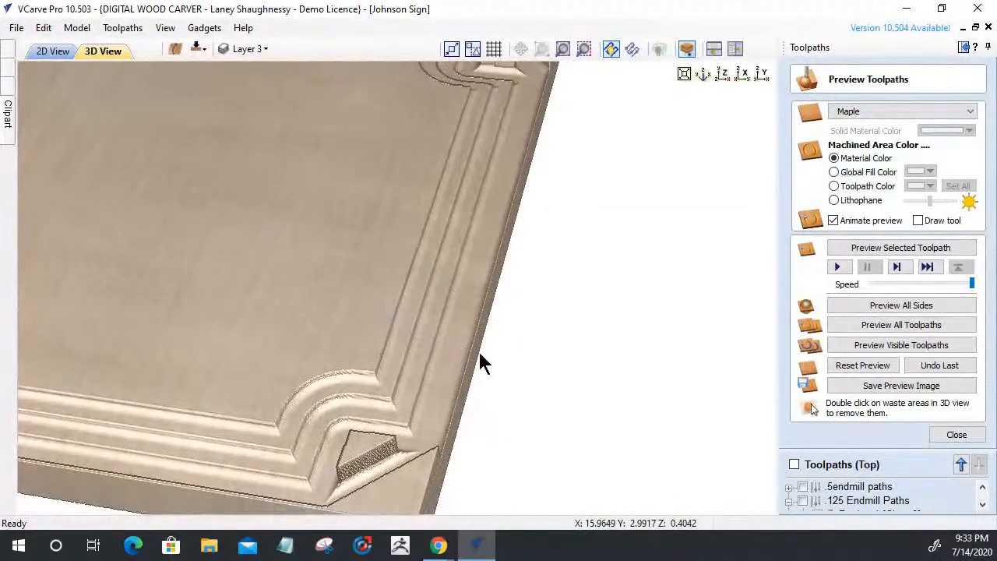
pyautogui.click(844, 492)
# Set Chamfer 3 to 65° with 0.5 in width, check the 0.2332 in depth, and recalculate
pyautogui.doubleClick(844, 491)
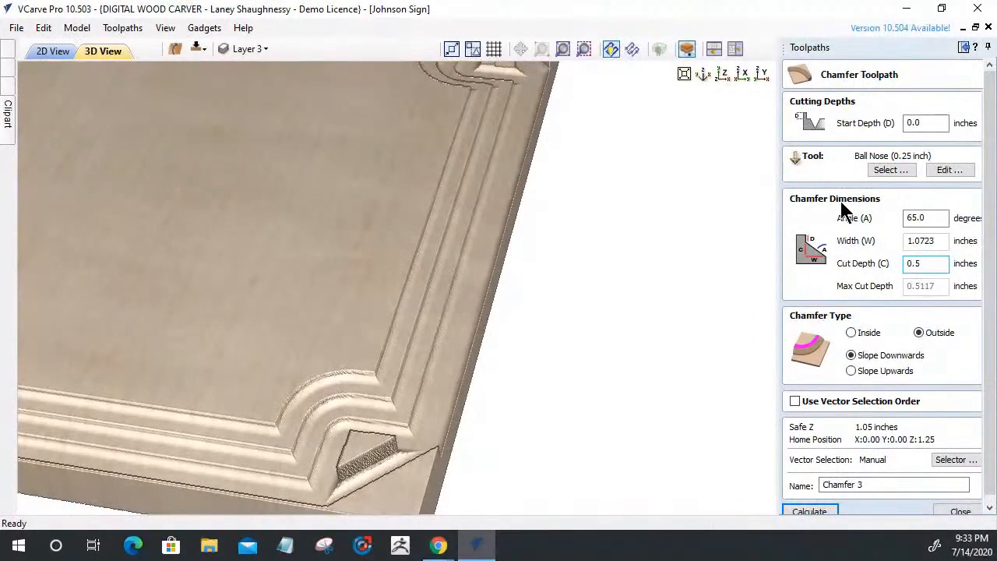
pyautogui.moveTo(942, 219); pyautogui.dragTo(892, 223)
pyautogui.write('65')
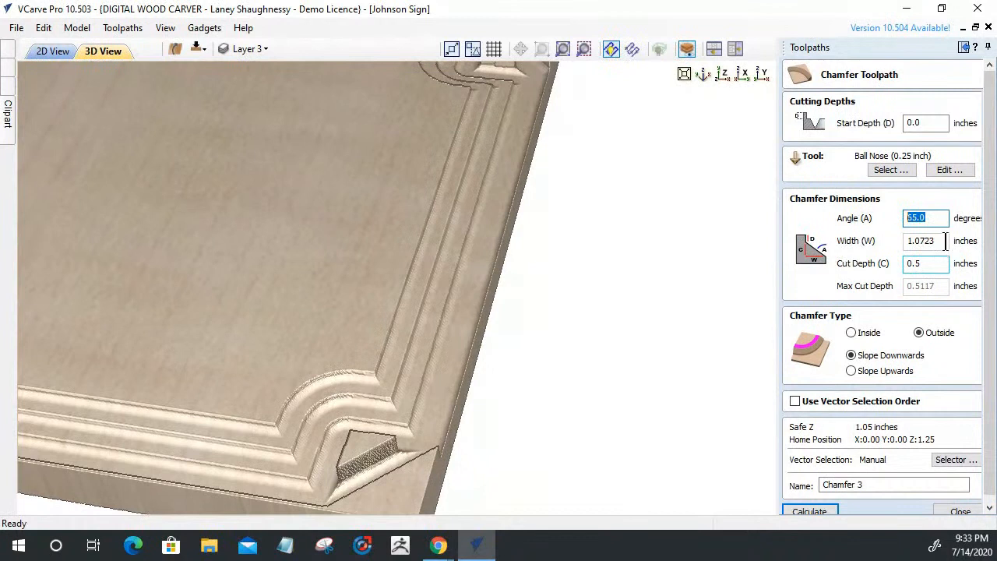
pyautogui.press('Tab')
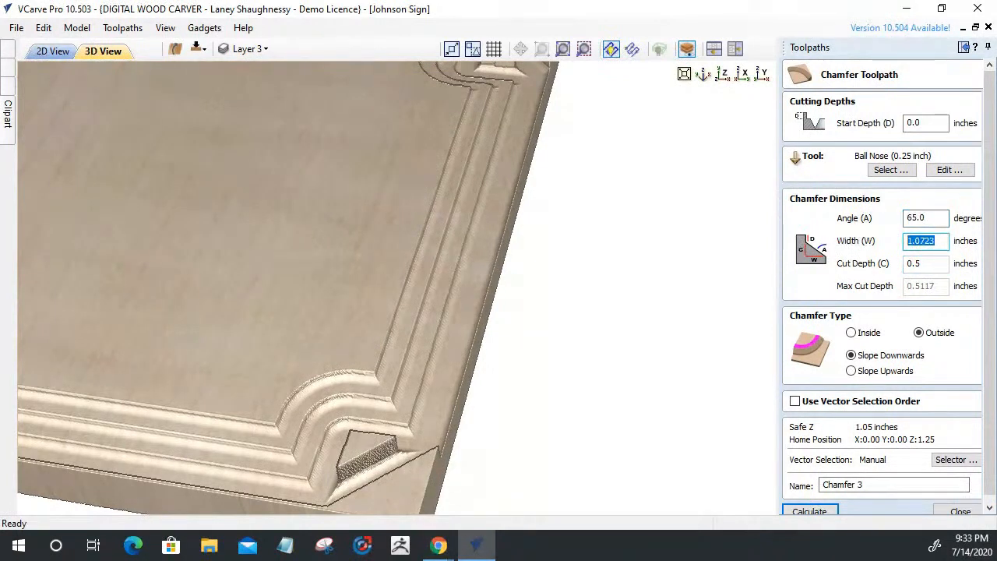
pyautogui.write('.5')
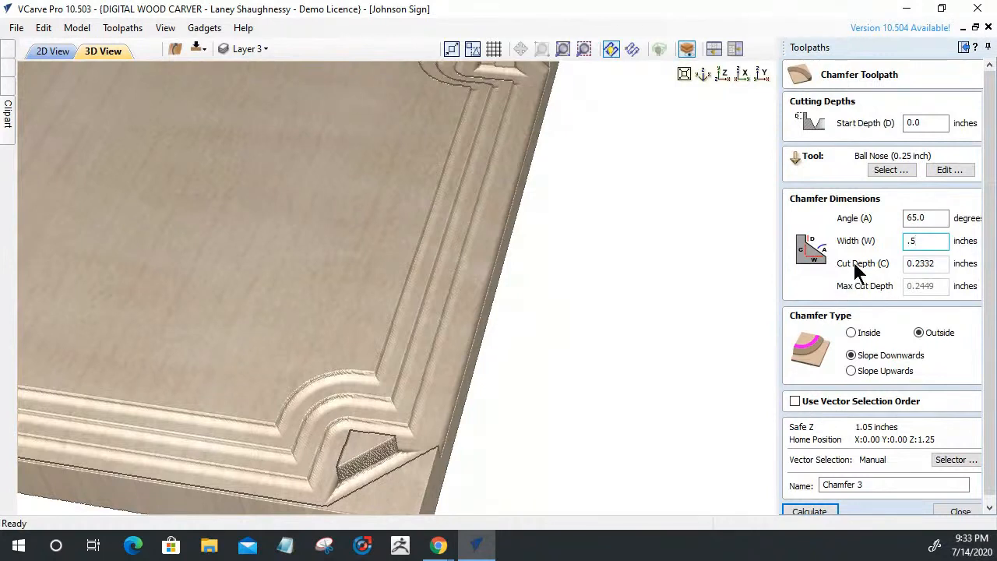
pyautogui.click(915, 264)
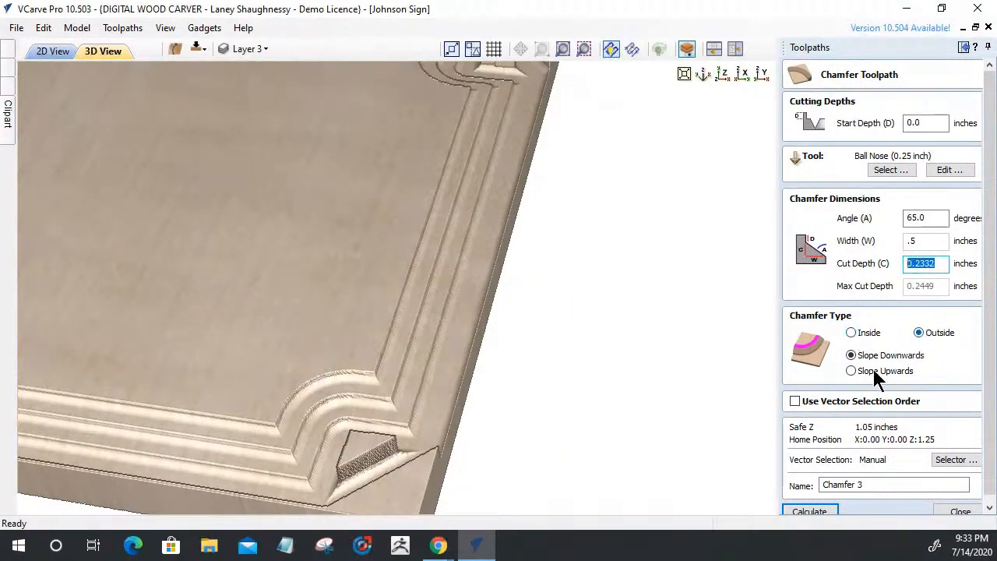
pyautogui.click(828, 511)
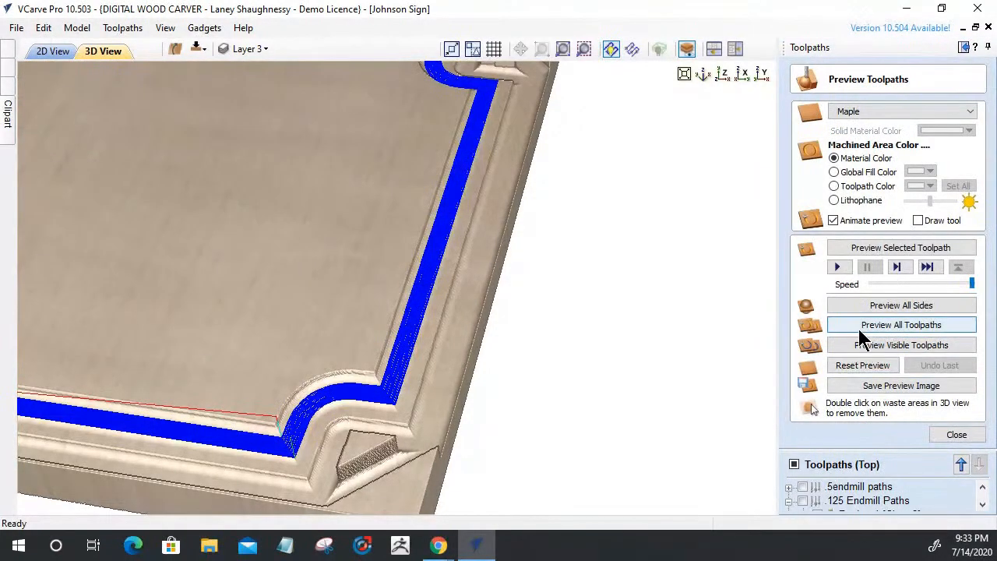
# Reset and re-simulate the 0.5-inch Chamfer 3, then orbit and zoom close on the border
pyautogui.click(862, 373)
pyautogui.click(876, 251)
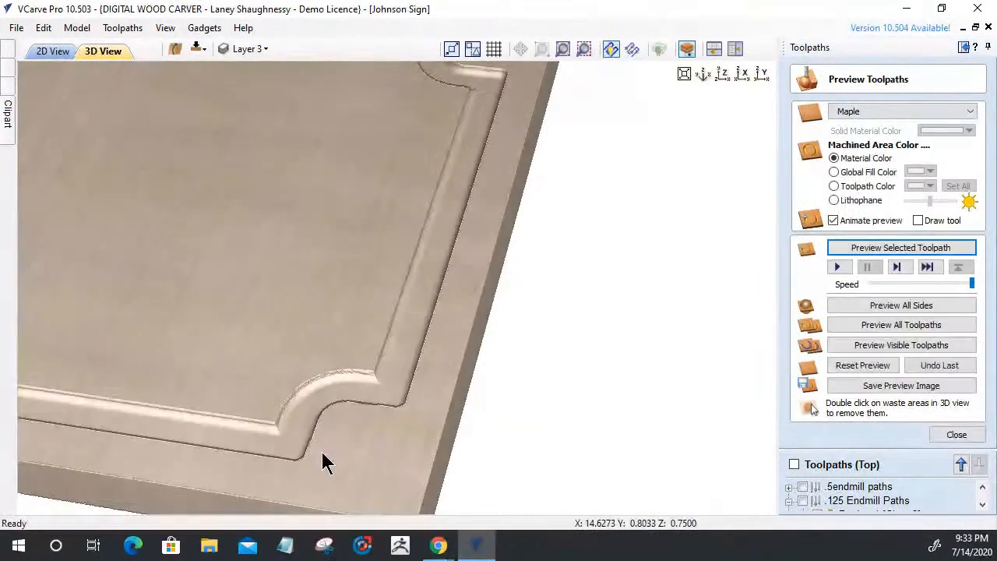
pyautogui.moveTo(222, 373); pyautogui.dragTo(223, 354)
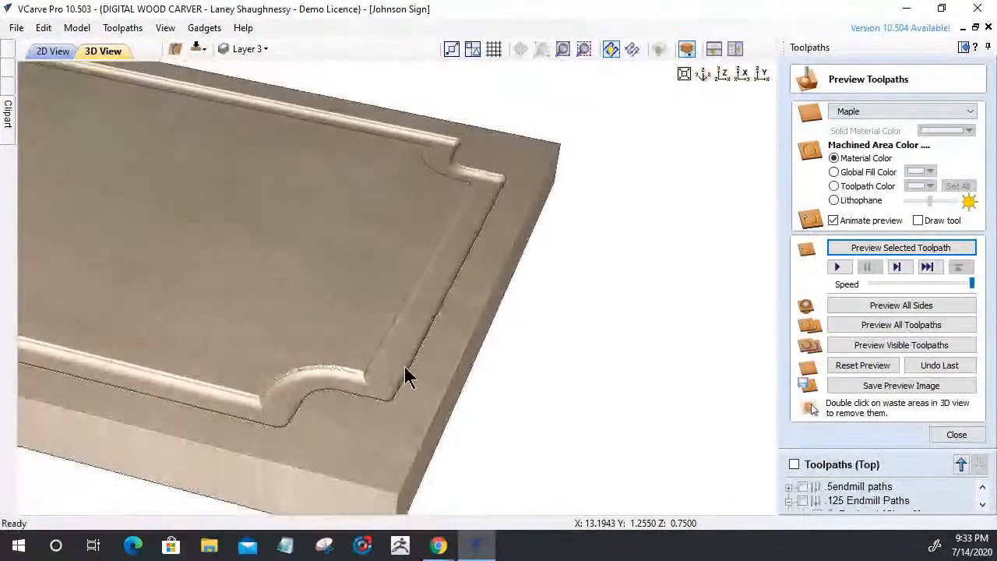
pyautogui.moveTo(402, 365); pyautogui.dragTo(376, 367)
pyautogui.scroll(3, 376, 366)
pyautogui.scroll(2, 376, 376)
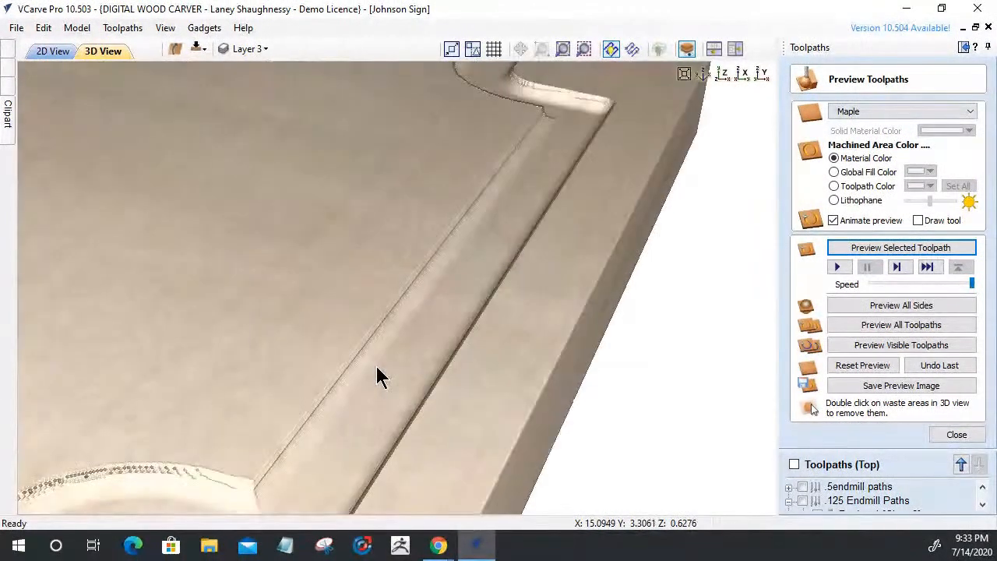
pyautogui.scroll(-2, 371, 361)
pyautogui.moveTo(373, 342); pyautogui.dragTo(409, 317)
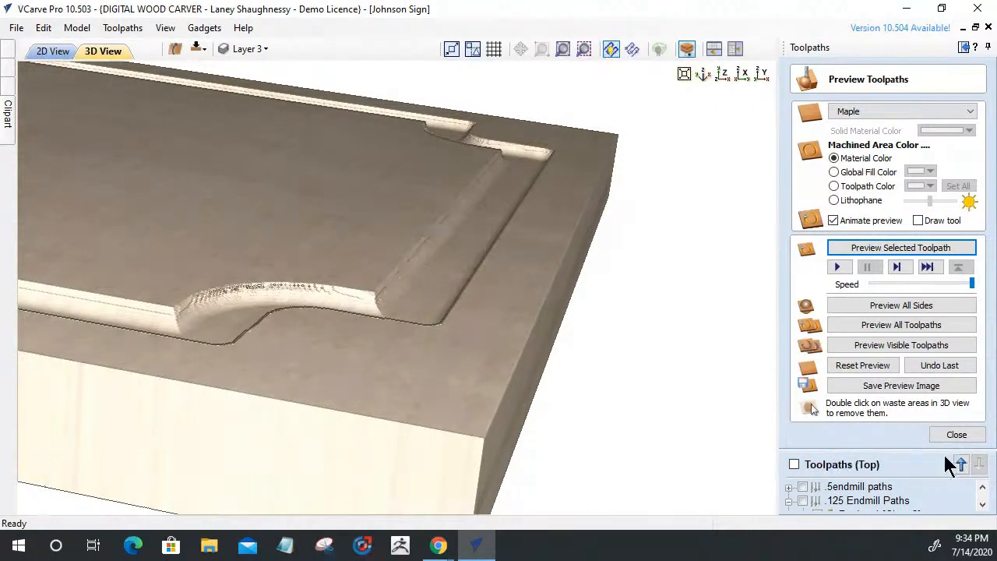
# Close the toolpath preview and bring the Chamfer Toolpath help page into view in Chrome
pyautogui.click(956, 436)
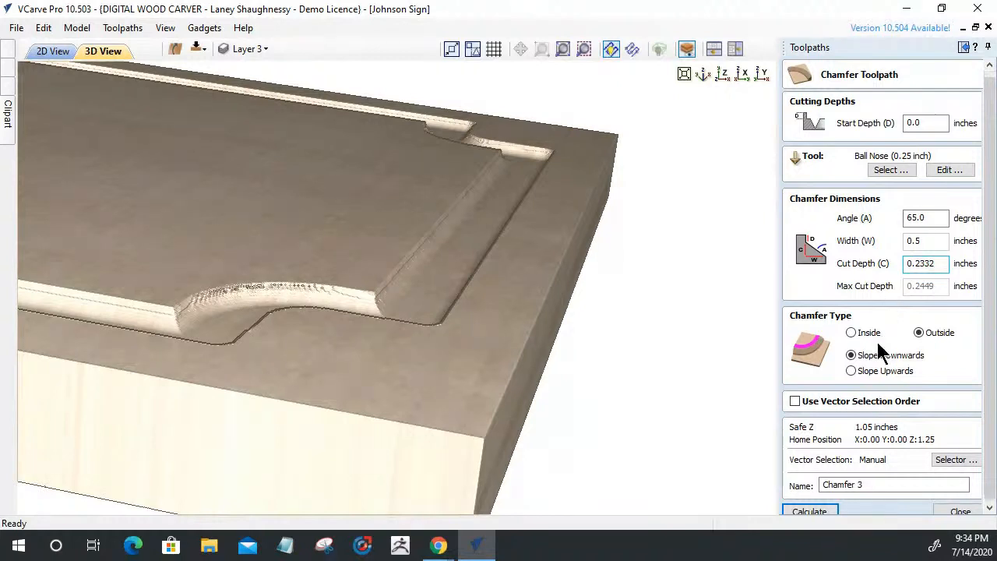
pyautogui.scroll(-1, 880, 352)
pyautogui.scroll(1, 879, 352)
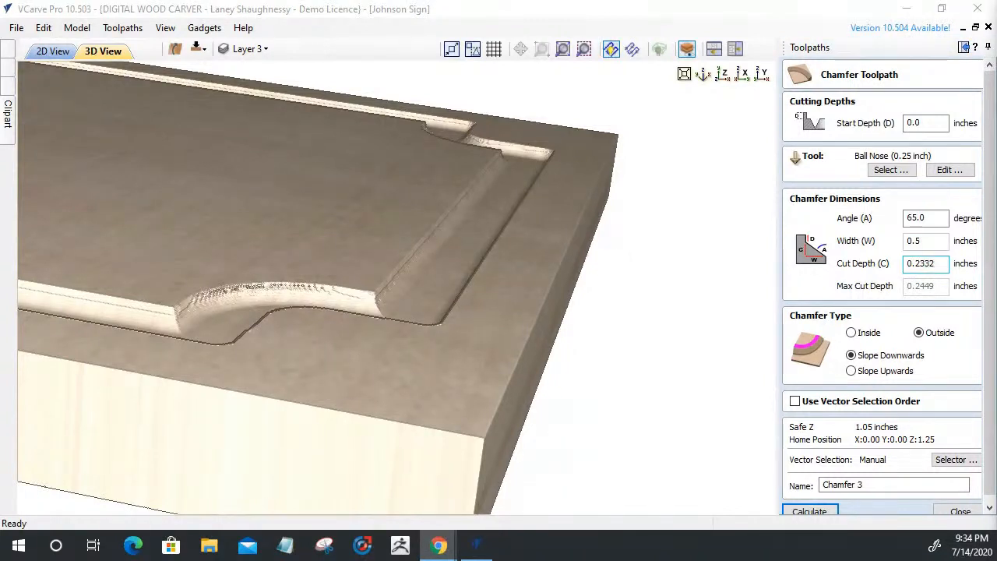
pyautogui.moveTo(925, 234); pyautogui.dragTo(501, 5)
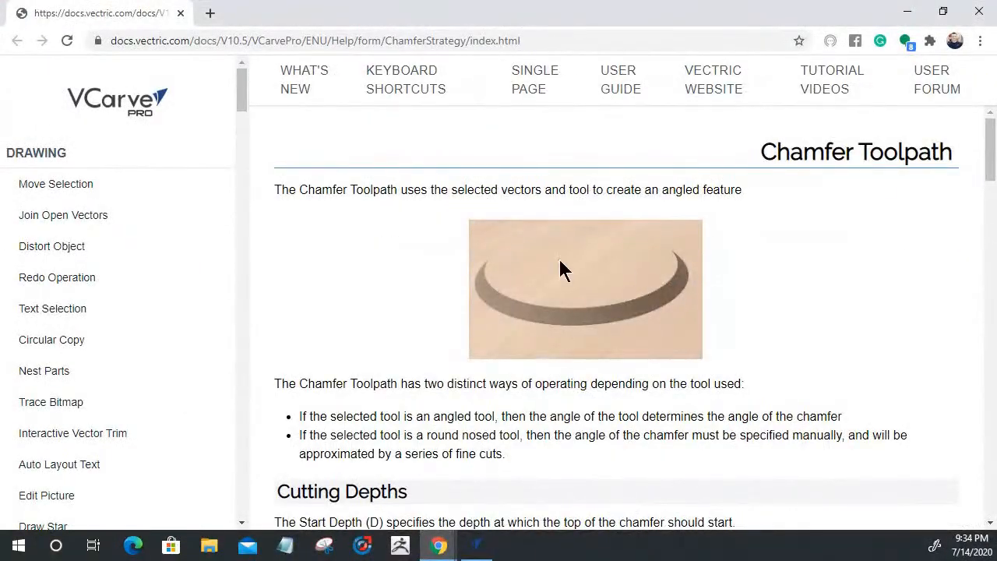
pyautogui.scroll(-1, 575, 376)
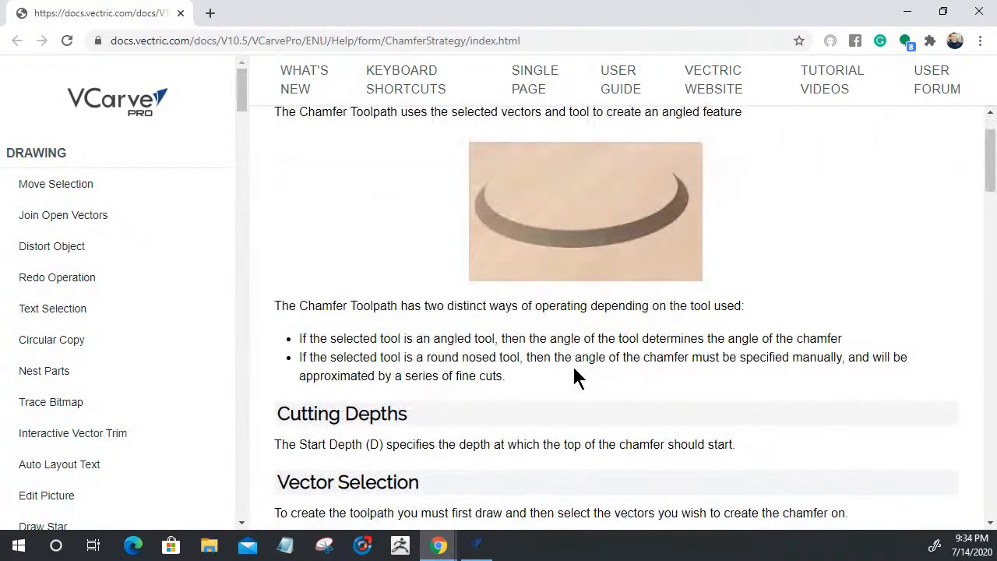
pyautogui.scroll(-3, 550, 376)
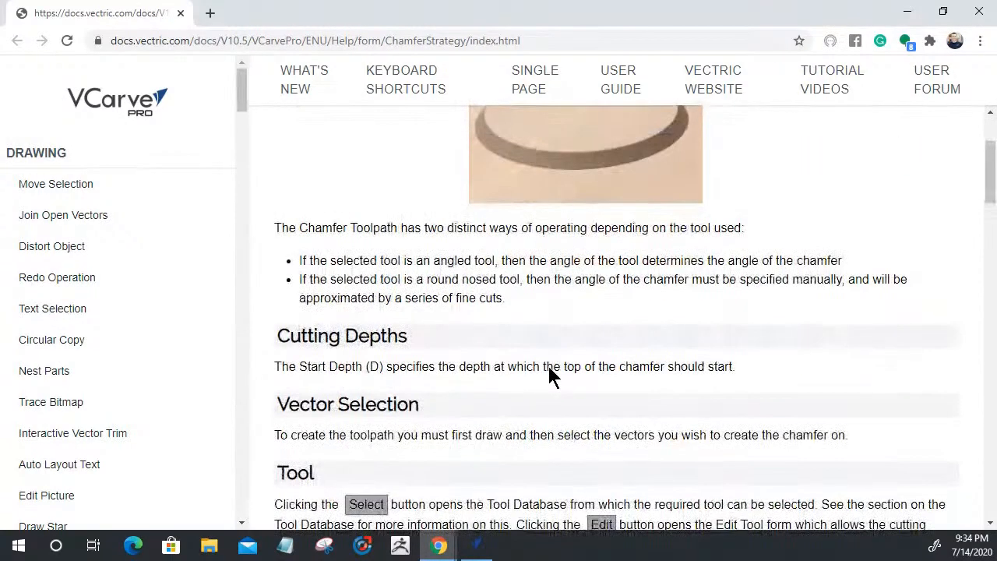
pyautogui.scroll(-2, 548, 367)
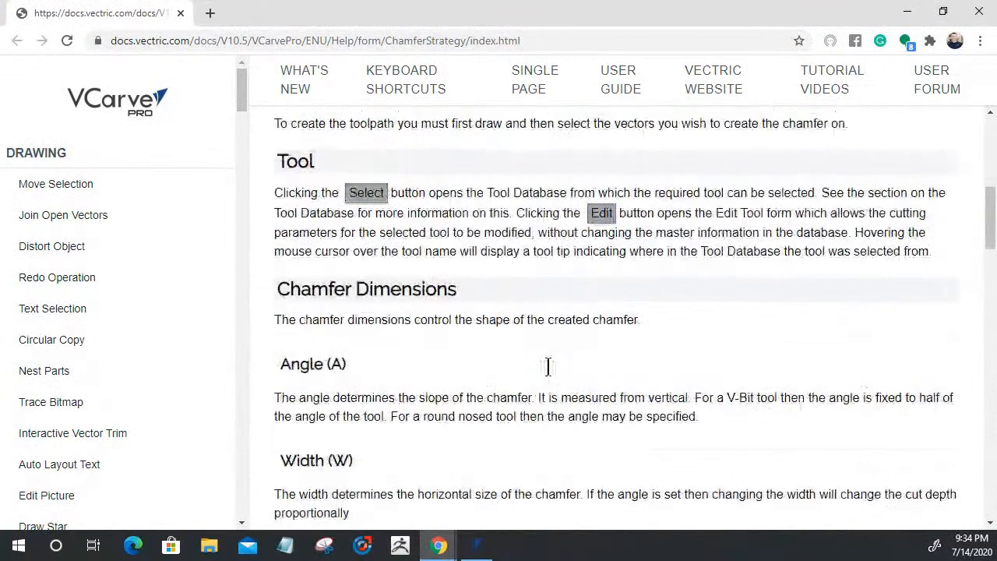
pyautogui.scroll(-1, 549, 367)
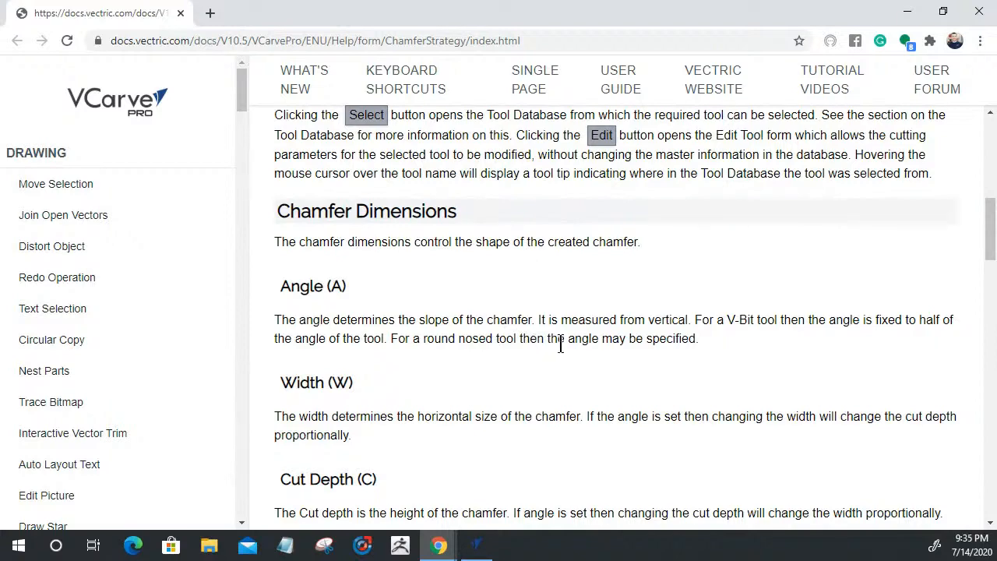
pyautogui.moveTo(698, 341); pyautogui.dragTo(619, 338)
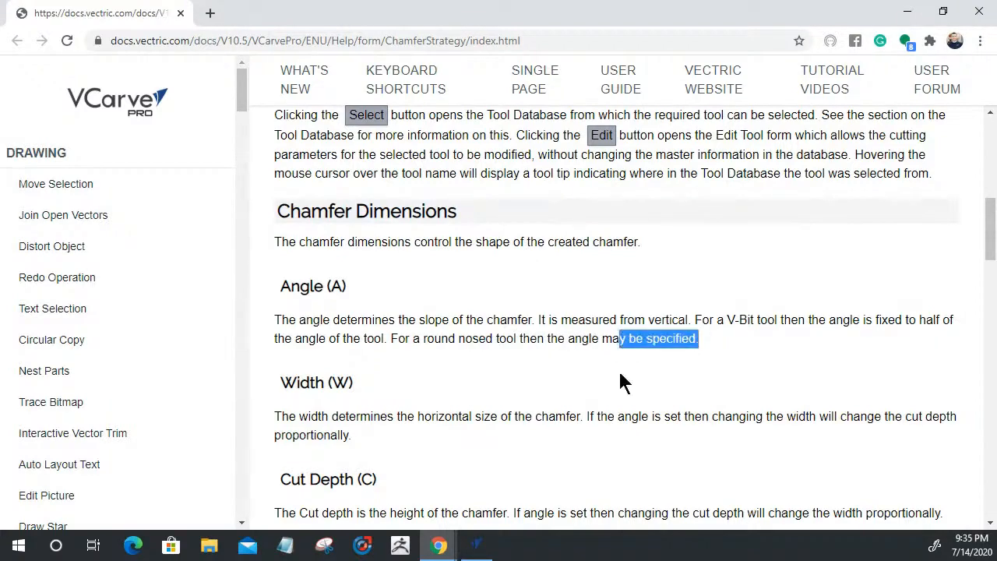
pyautogui.scroll(-2, 674, 323)
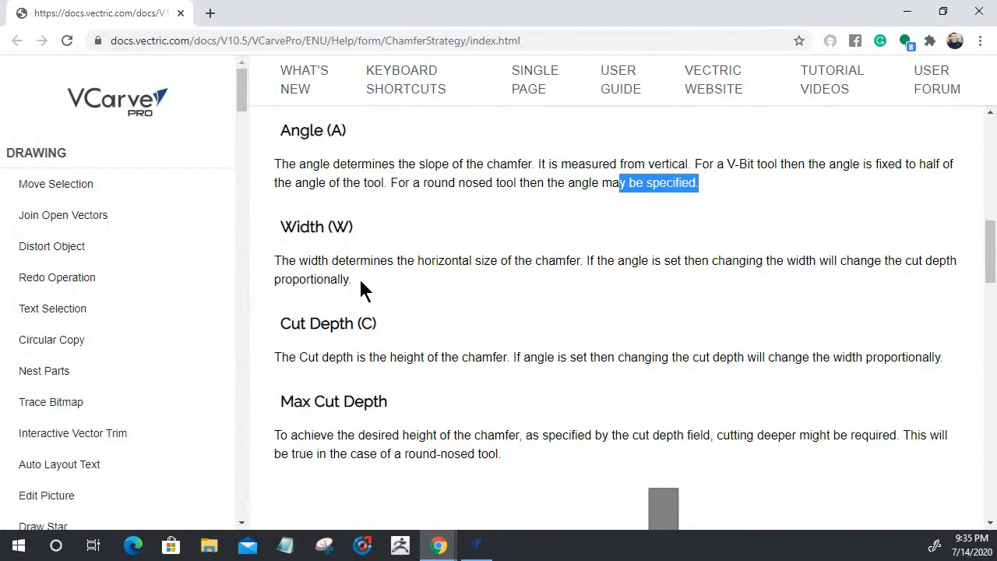
pyautogui.moveTo(360, 289); pyautogui.dragTo(262, 276)
pyautogui.click(455, 296)
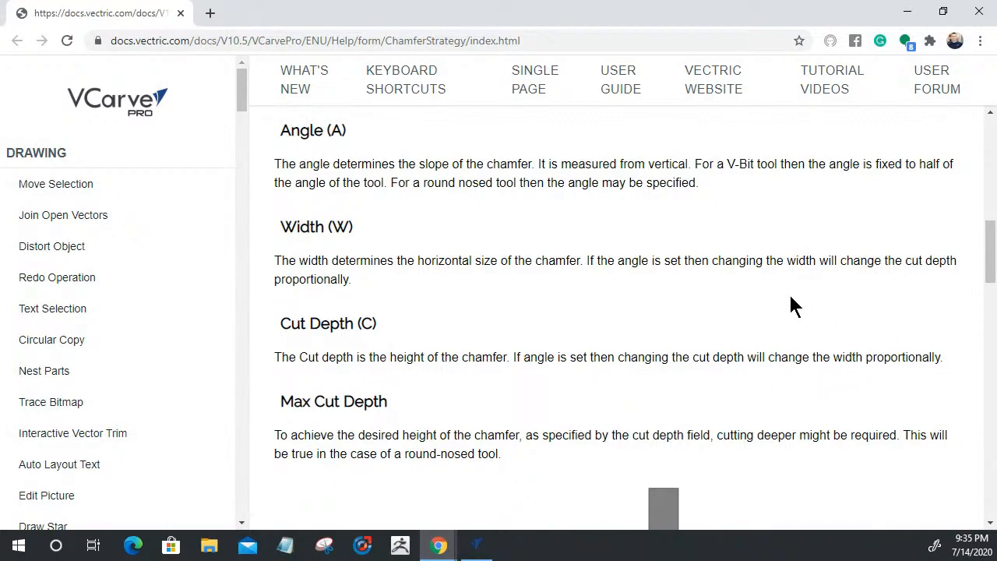
pyautogui.scroll(-2, 788, 302)
pyautogui.scroll(1, 785, 305)
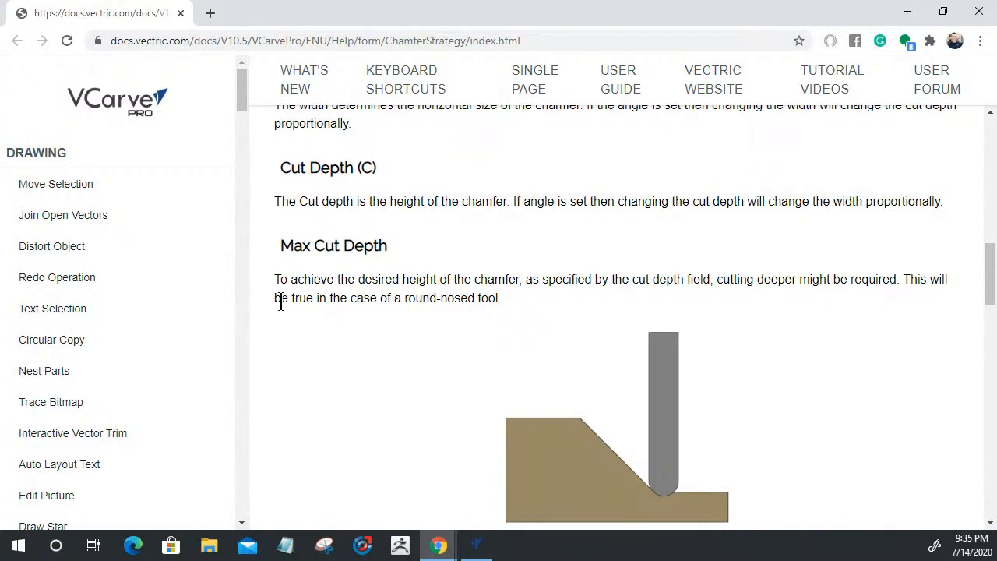
# Highlight the Max Cut Depth explanation about round-nosed tools and read further down
pyautogui.moveTo(288, 299); pyautogui.dragTo(485, 309)
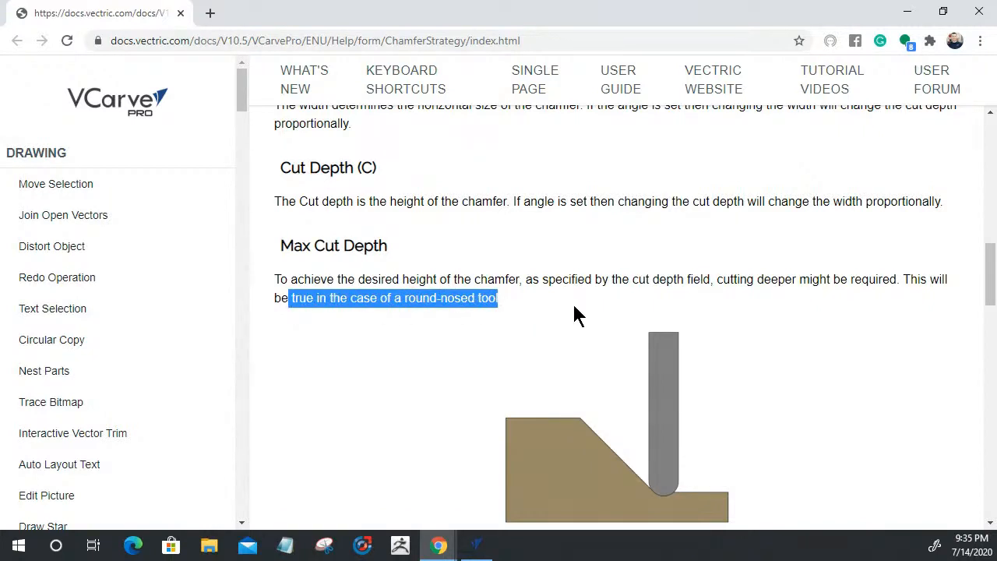
pyautogui.moveTo(300, 278); pyautogui.dragTo(724, 302)
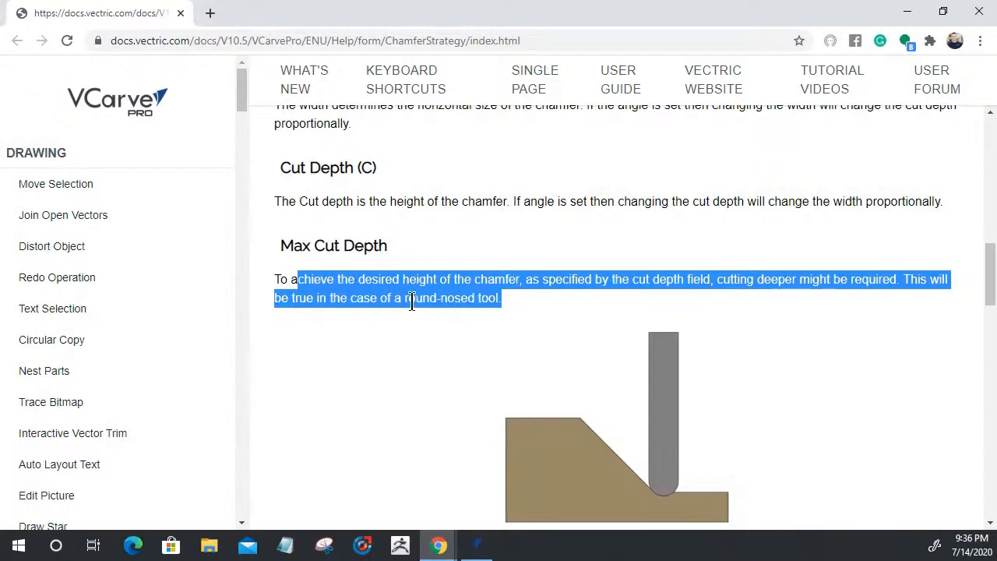
pyautogui.scroll(-2, 659, 386)
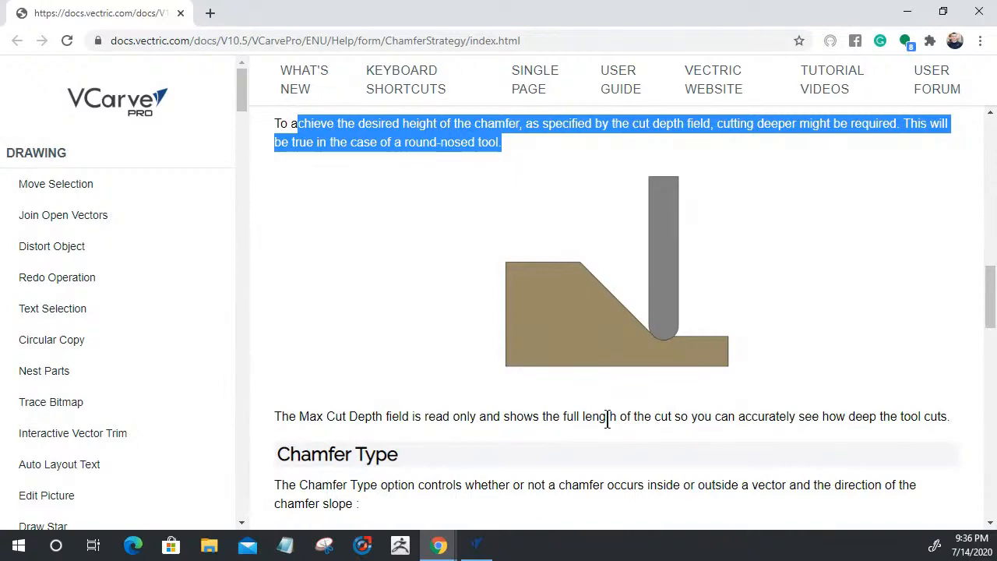
pyautogui.scroll(-2, 623, 390)
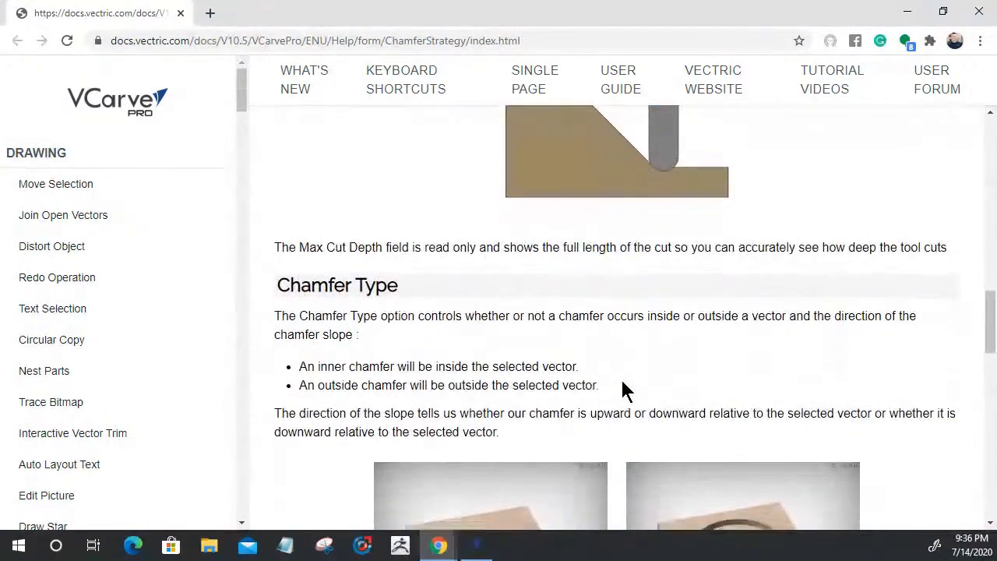
pyautogui.scroll(-2, 622, 389)
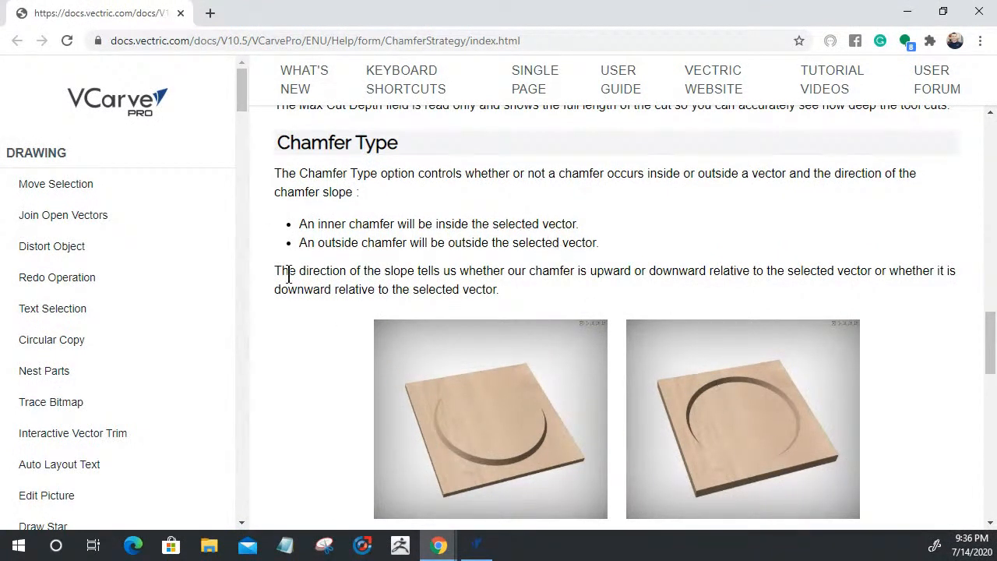
pyautogui.scroll(-7, 541, 415)
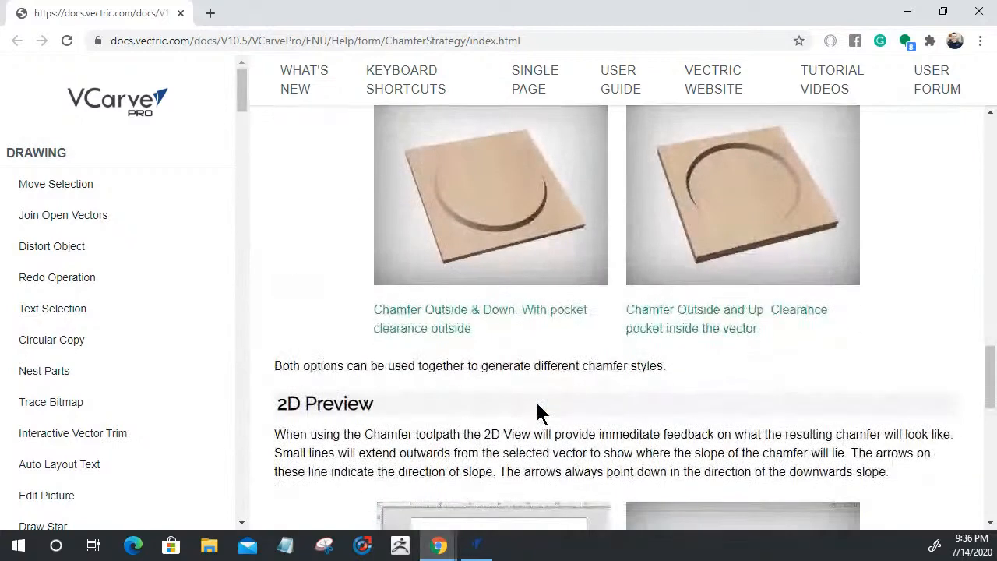
# Scroll through the rest of the help page, then minimize Chrome to return to VCarve Pro
pyautogui.scroll(-3, 541, 415)
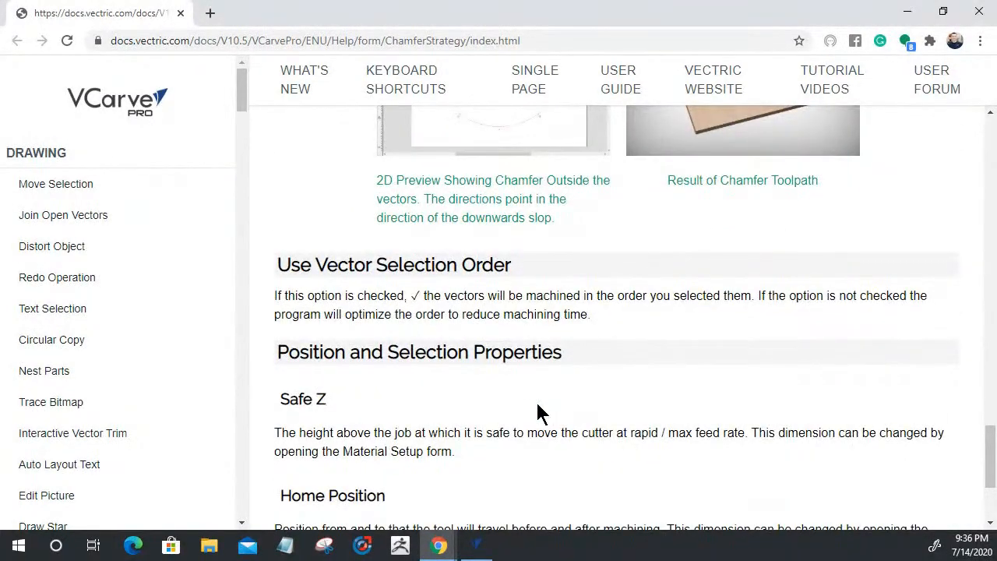
pyautogui.scroll(-1, 541, 415)
pyautogui.scroll(-2, 541, 415)
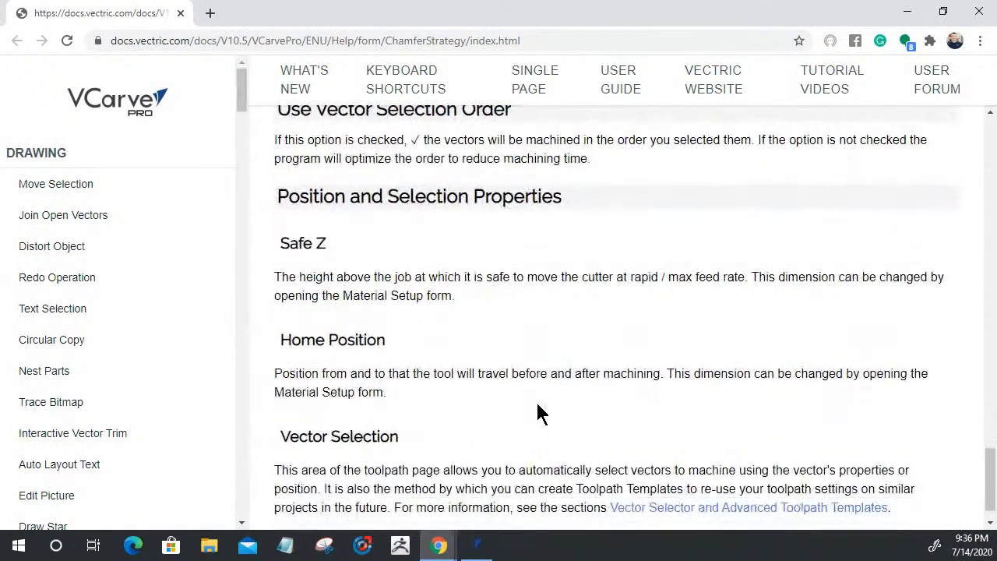
pyautogui.scroll(15, 541, 415)
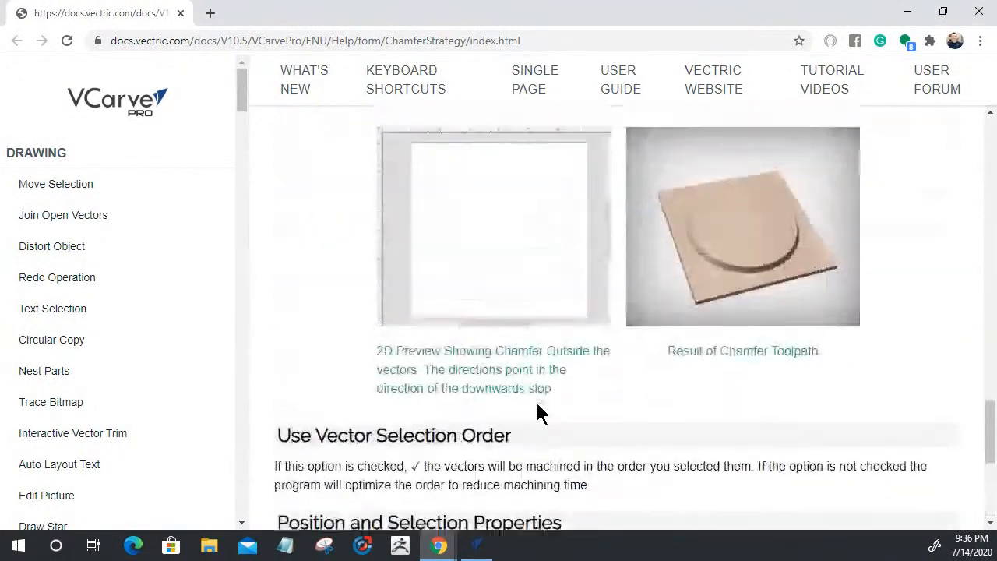
pyautogui.scroll(-3, 678, 428)
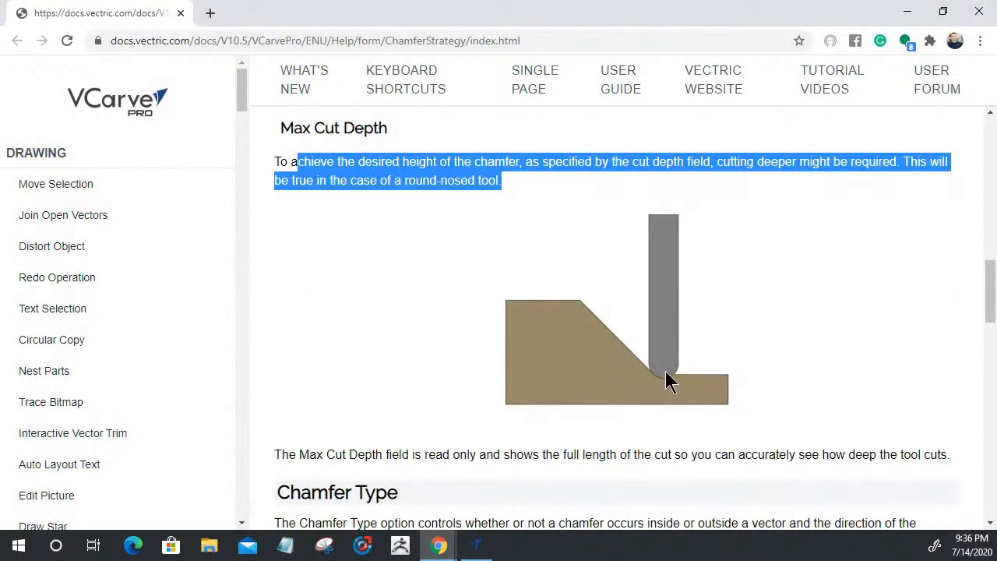
pyautogui.scroll(10, 667, 381)
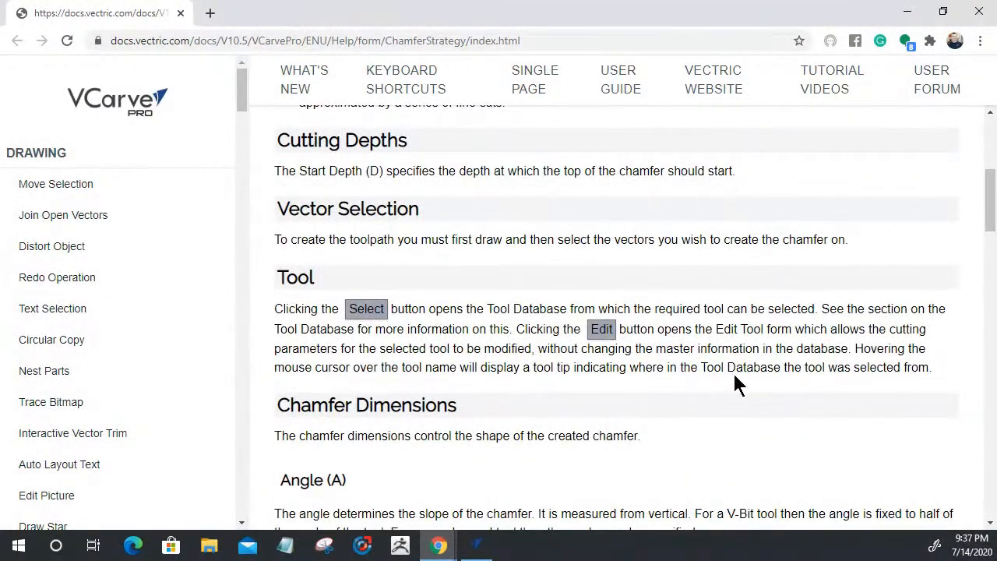
pyautogui.scroll(2, 671, 396)
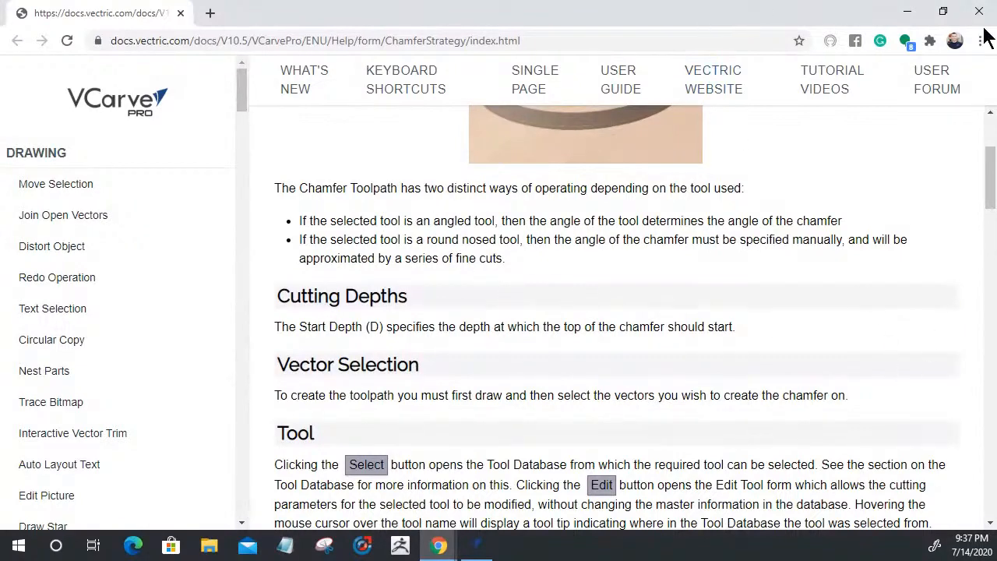
pyautogui.click(905, 12)
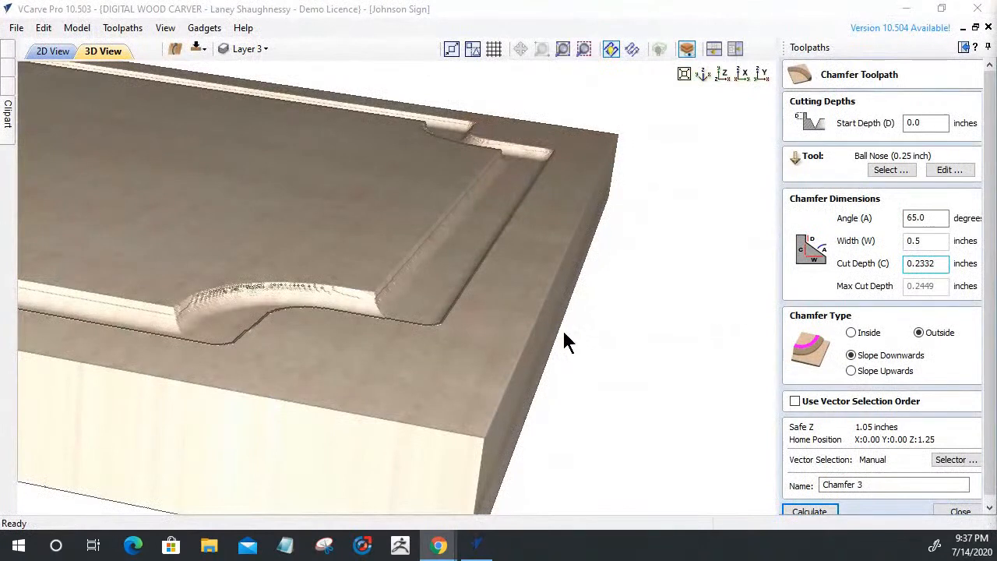
# Change Chamfer 3's angle to 60°, recalculating the width to 0.4038 inches
pyautogui.doubleClick(935, 263)
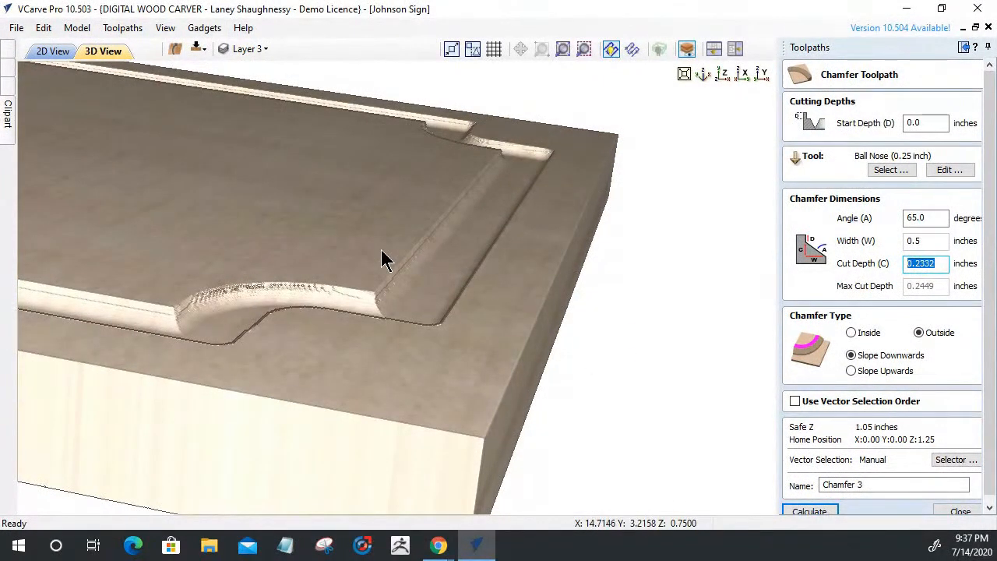
pyautogui.click(929, 219)
pyautogui.doubleClick(929, 219)
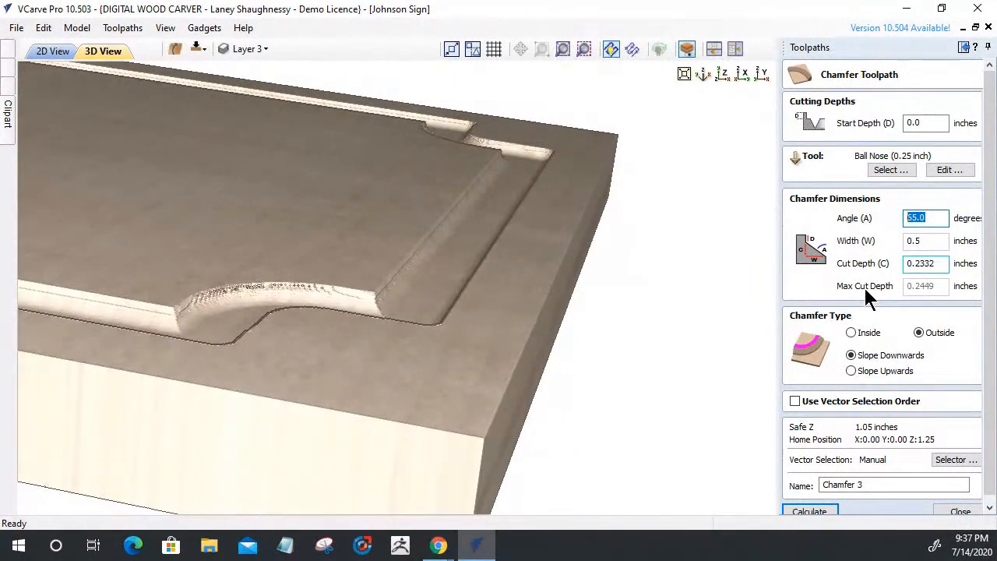
pyautogui.write('60')
pyautogui.click(890, 171)
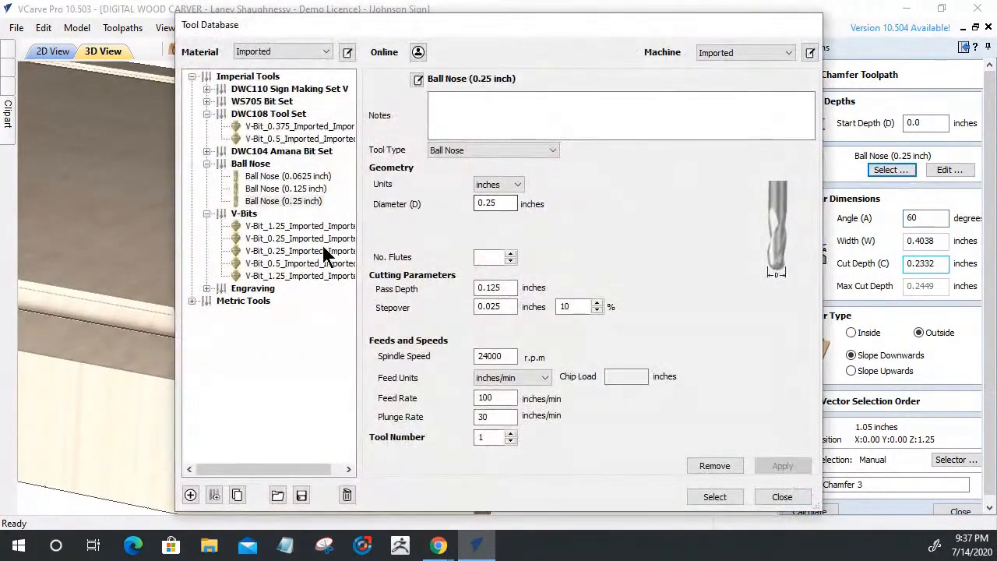
# Use the Ball Nose (0.125 inch) bit for Chamfer 3 with a 0.3125-inch cut depth
pyautogui.click(288, 190)
pyautogui.click(714, 497)
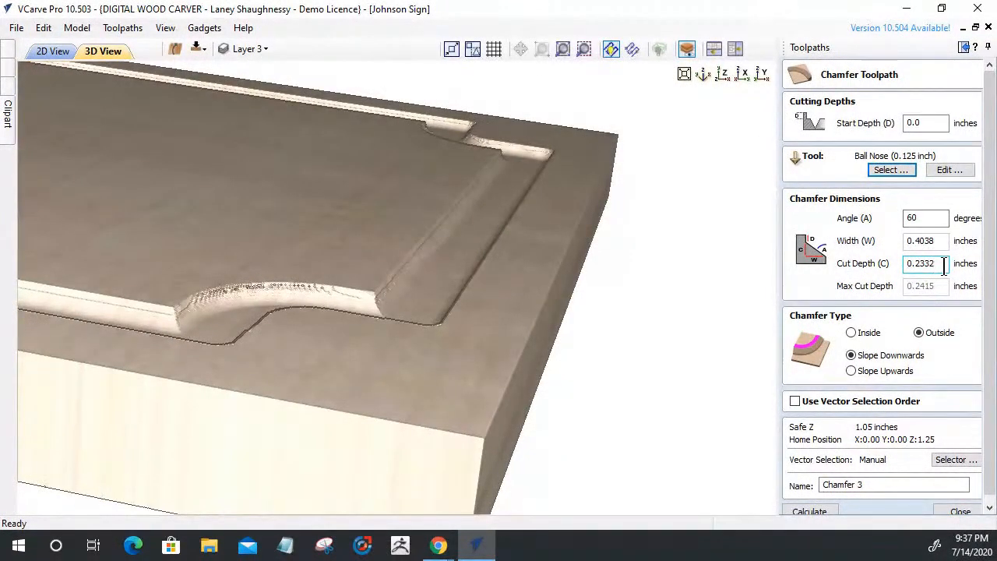
pyautogui.click(938, 240)
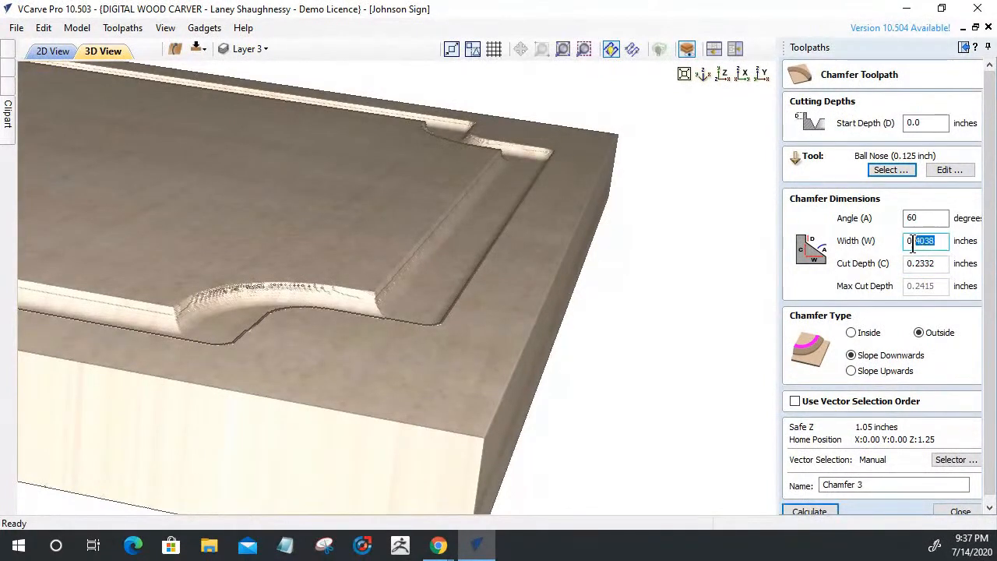
pyautogui.click(944, 264)
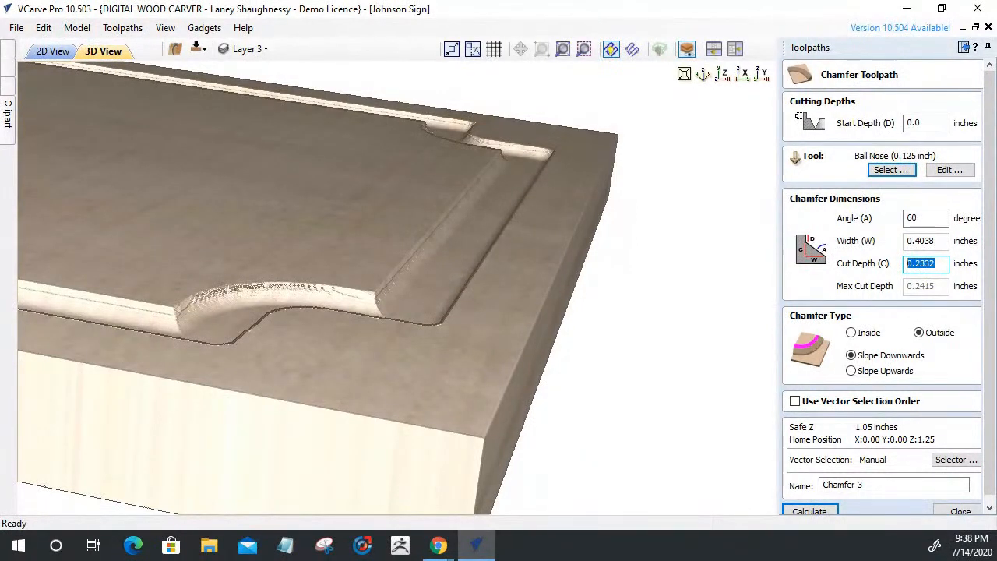
pyautogui.write('.3')
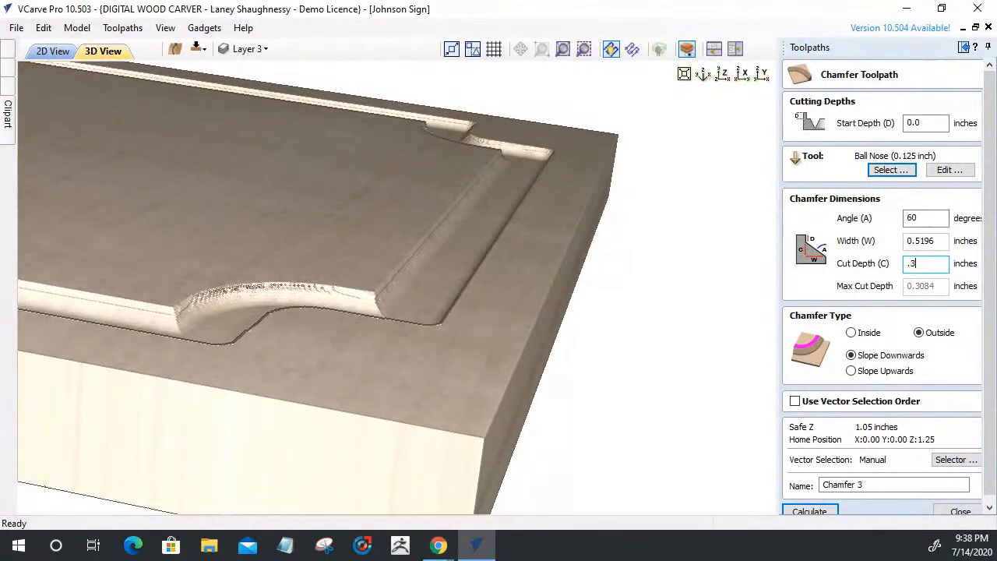
pyautogui.write('25')
# Recalculate Chamfer 3 and re-simulate it on the maple sign, zooming on the corner, then close the preview
pyautogui.click(805, 510)
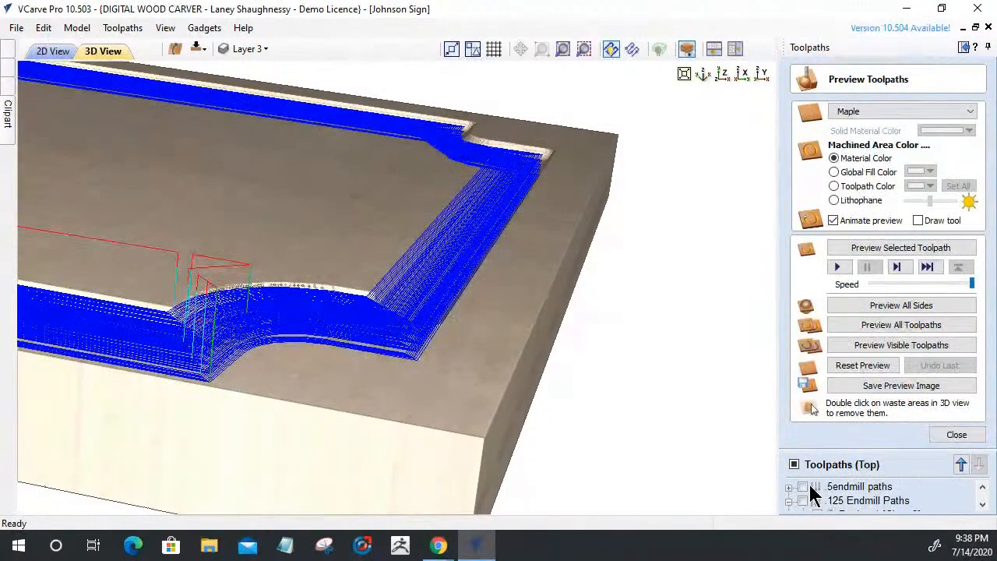
pyautogui.click(860, 369)
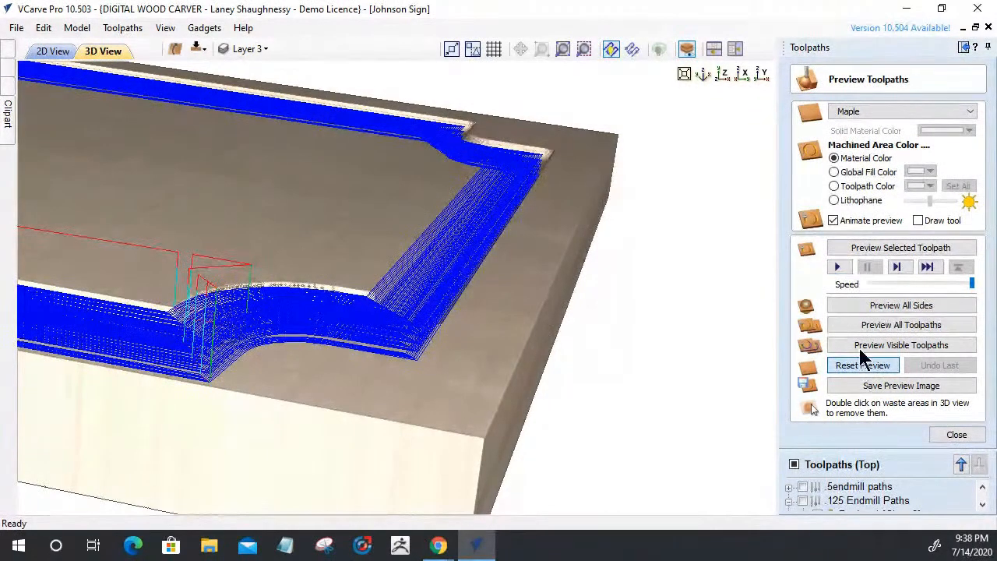
pyautogui.click(857, 247)
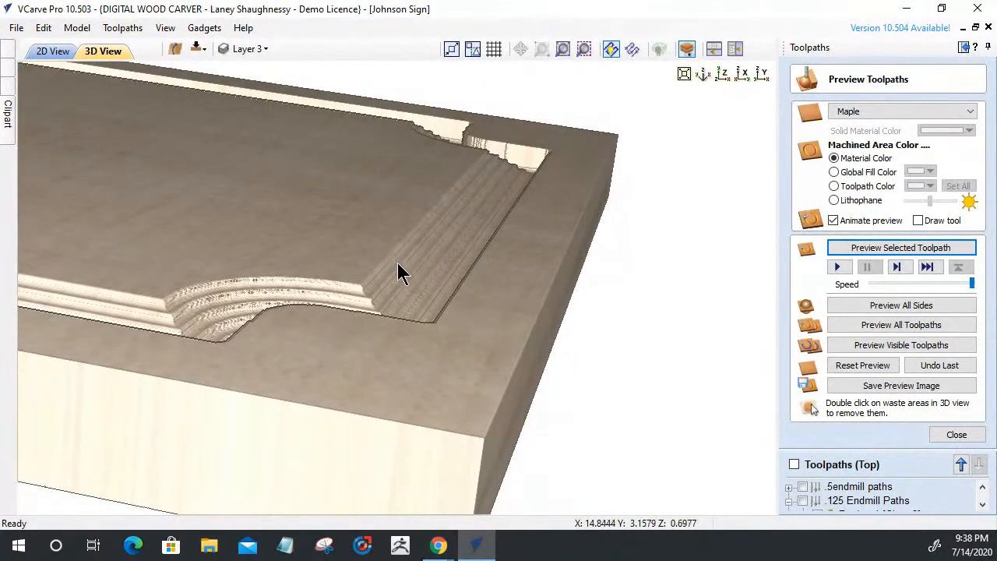
pyautogui.scroll(2, 427, 273)
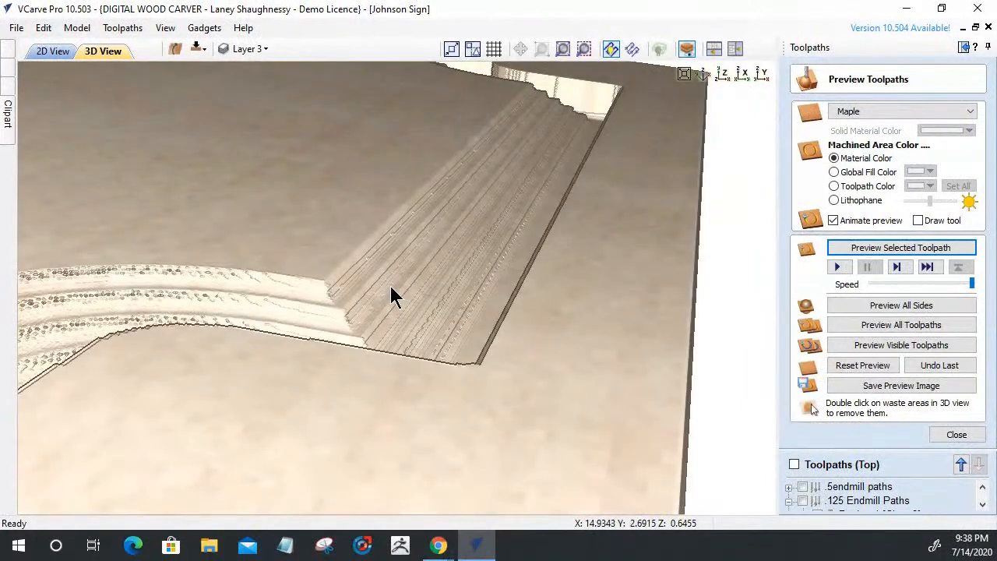
pyautogui.click(953, 436)
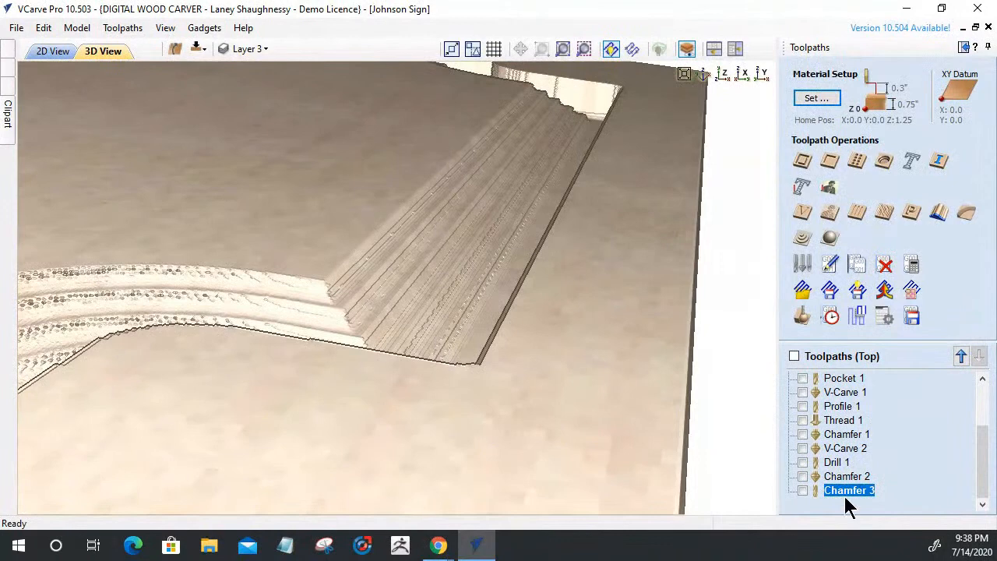
# Lower the 0.125-inch ball nose's stepover to 2% (0.0025 inch) and recalculate Chamfer 3
pyautogui.doubleClick(847, 490)
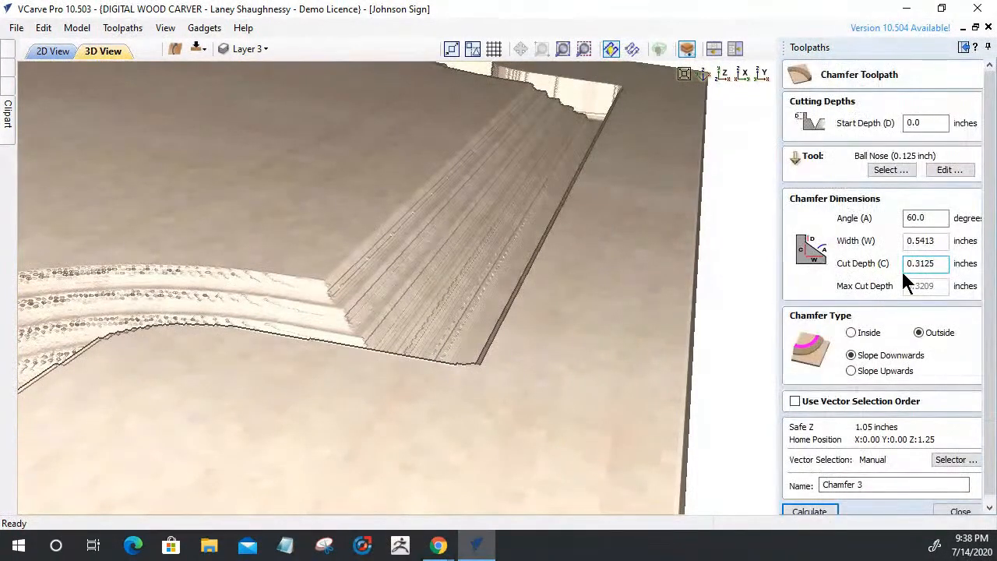
pyautogui.click(949, 168)
pyautogui.click(504, 302)
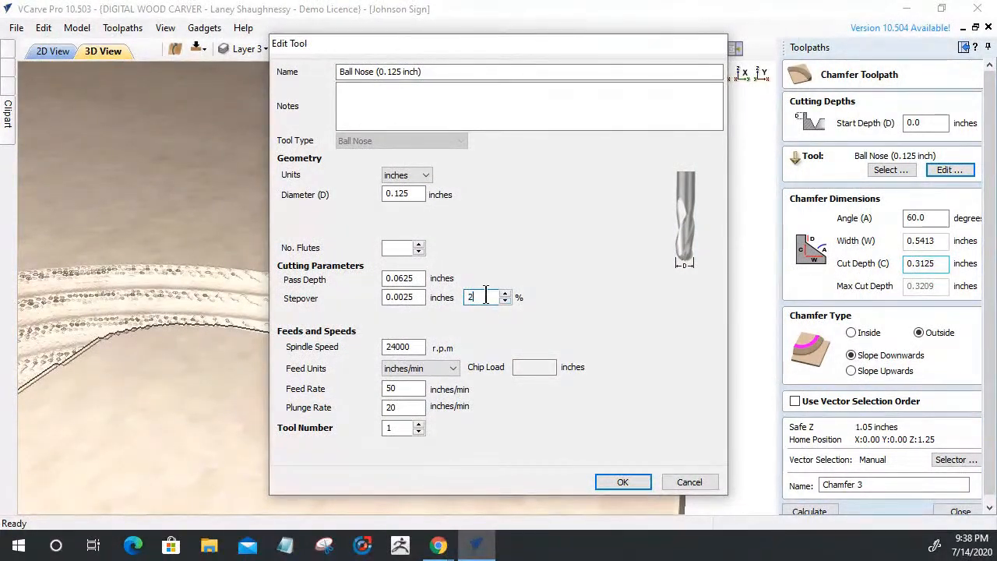
pyautogui.moveTo(424, 279); pyautogui.dragTo(387, 282)
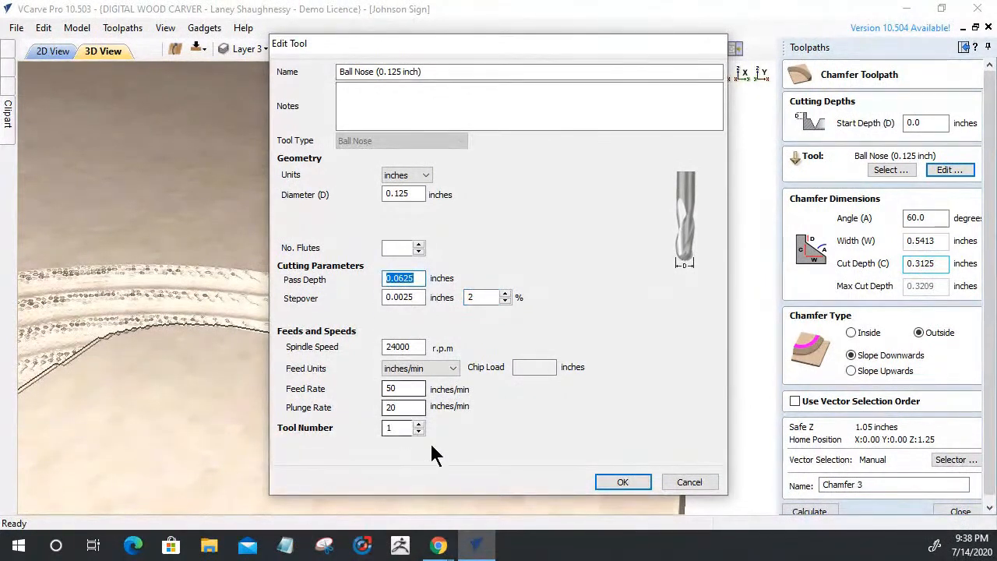
pyautogui.click(615, 484)
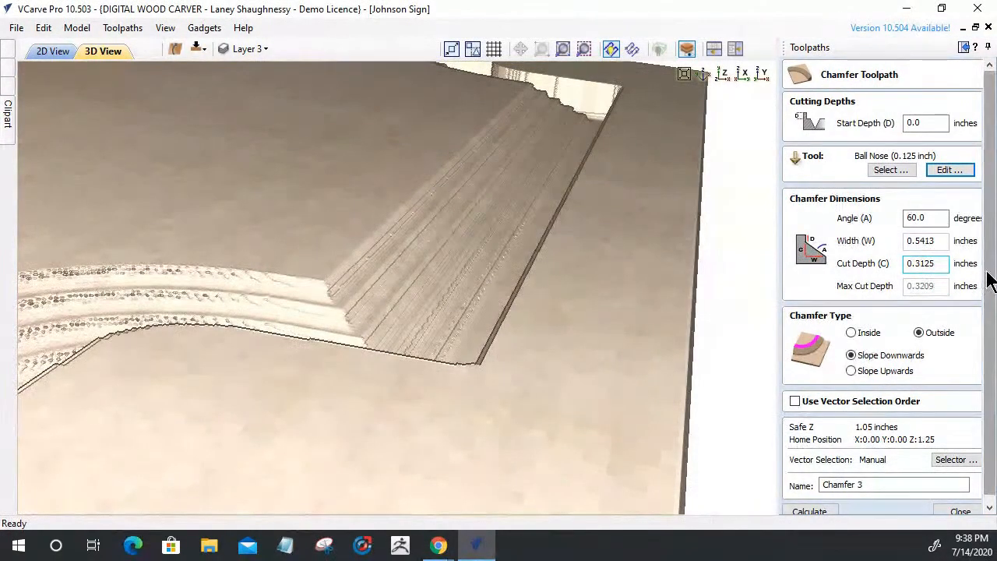
pyautogui.moveTo(986, 273); pyautogui.dragTo(966, 419)
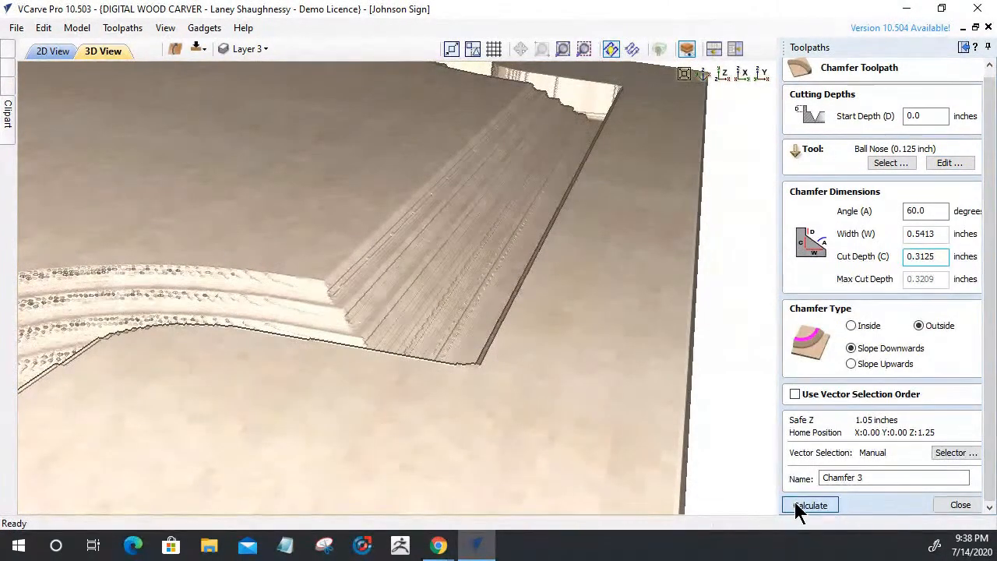
pyautogui.click(794, 503)
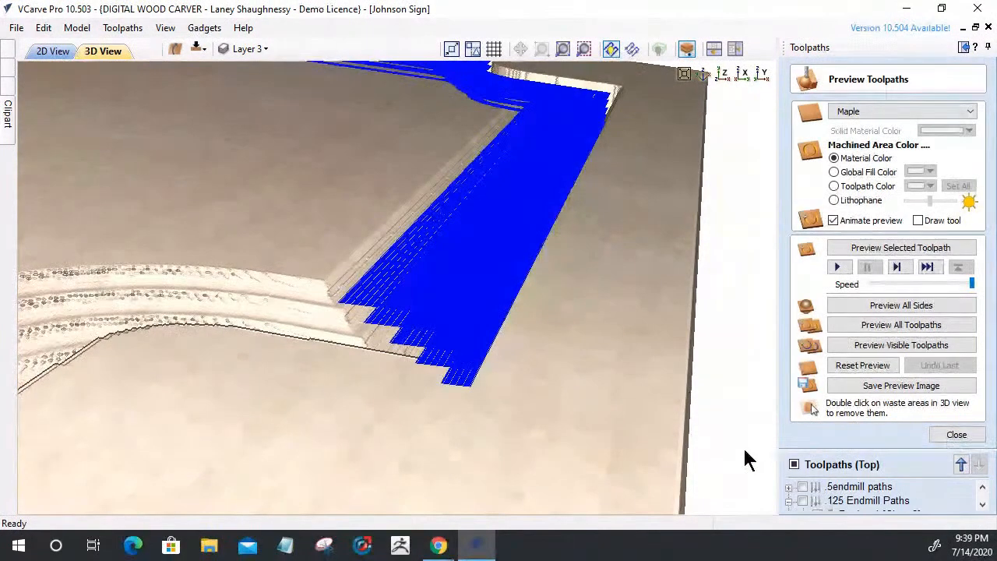
# Orbit to the board's side face to check the 2% stepover chamfer, then close the preview
pyautogui.scroll(3, 421, 395)
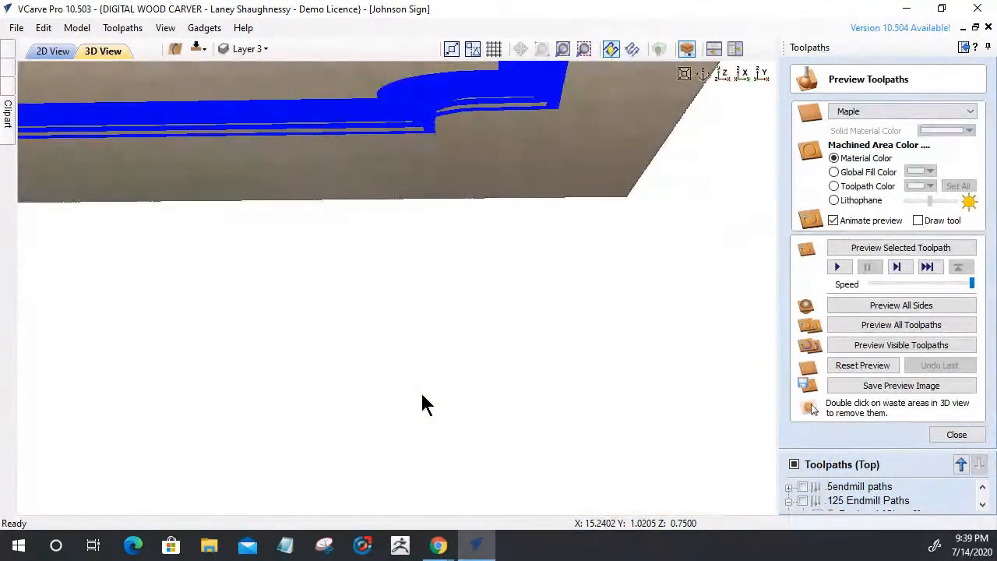
pyautogui.moveTo(413, 435); pyautogui.dragTo(469, 320)
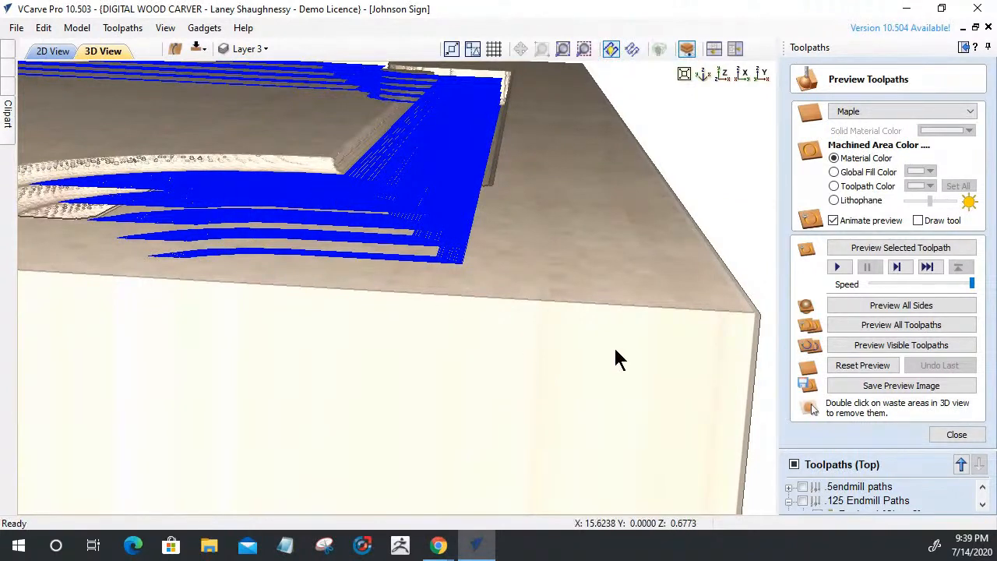
pyautogui.click(956, 435)
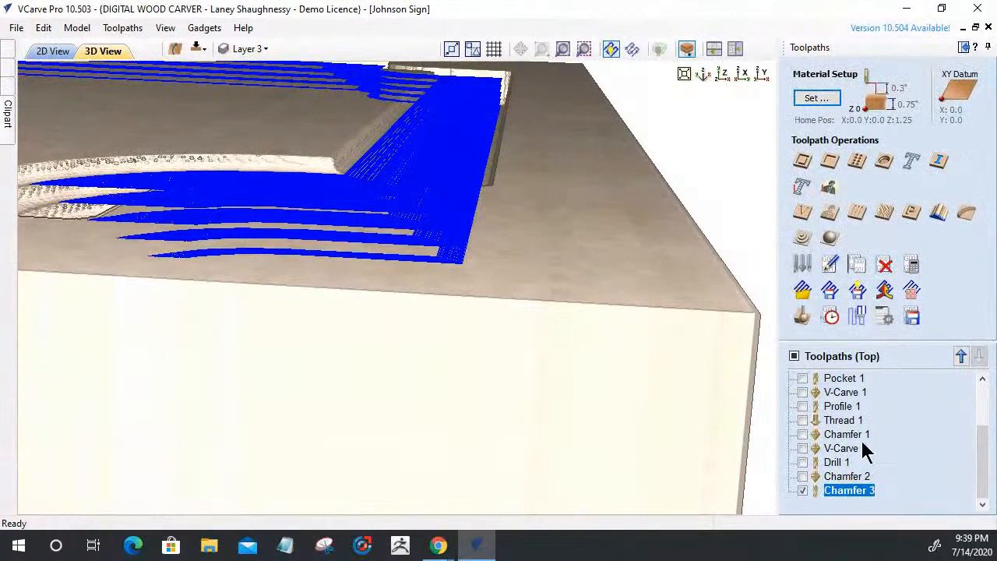
# Recalculate Chamfer 3 sloping upwards, close the preview, and hide Chamfer 3 from the 3D view
pyautogui.doubleClick(841, 490)
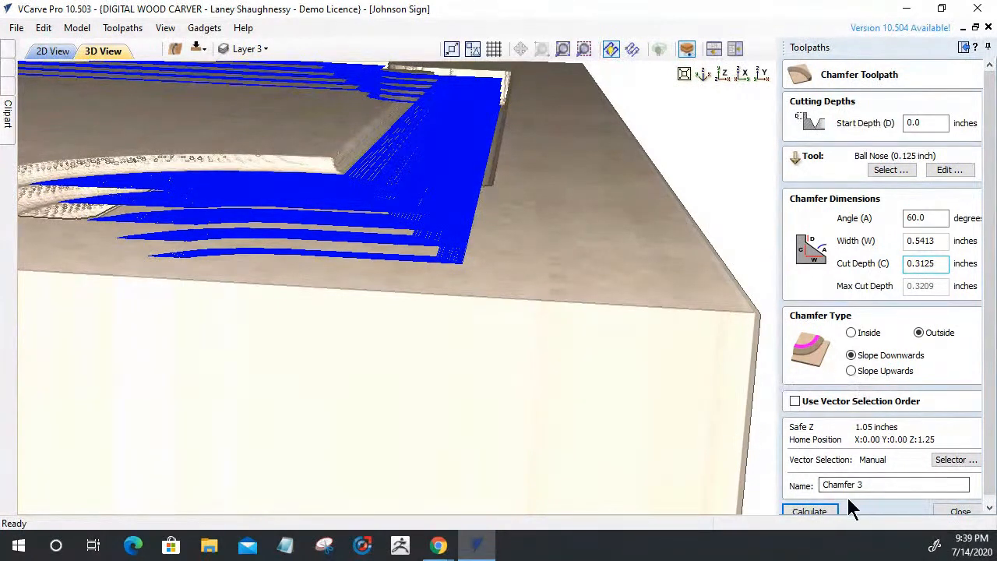
pyautogui.click(851, 371)
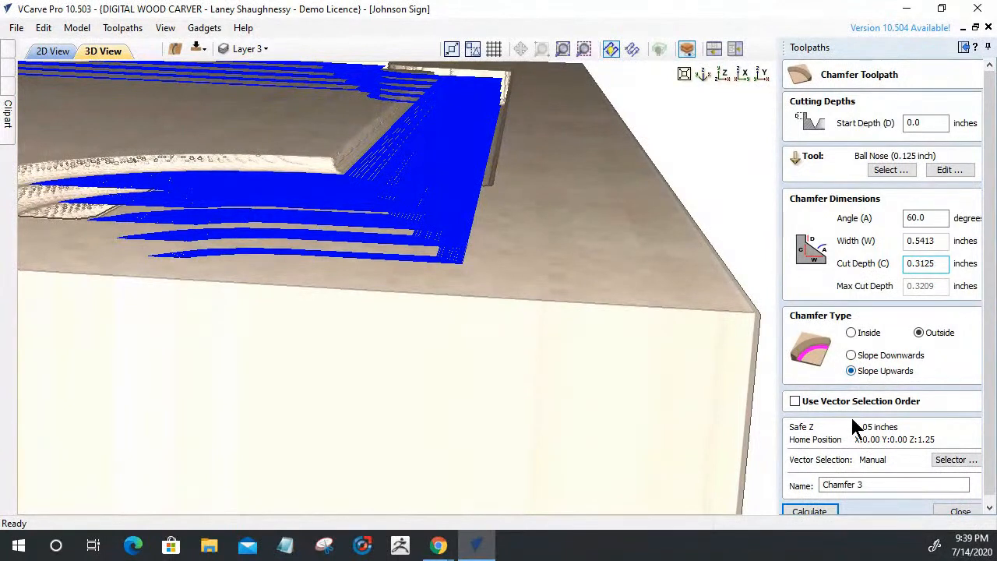
pyautogui.click(808, 511)
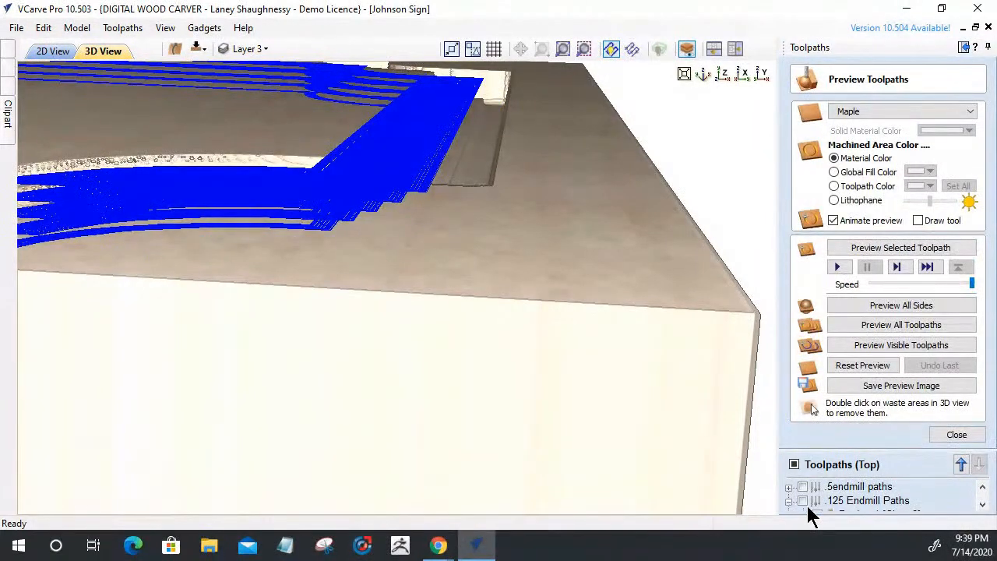
pyautogui.click(937, 432)
pyautogui.click(836, 479)
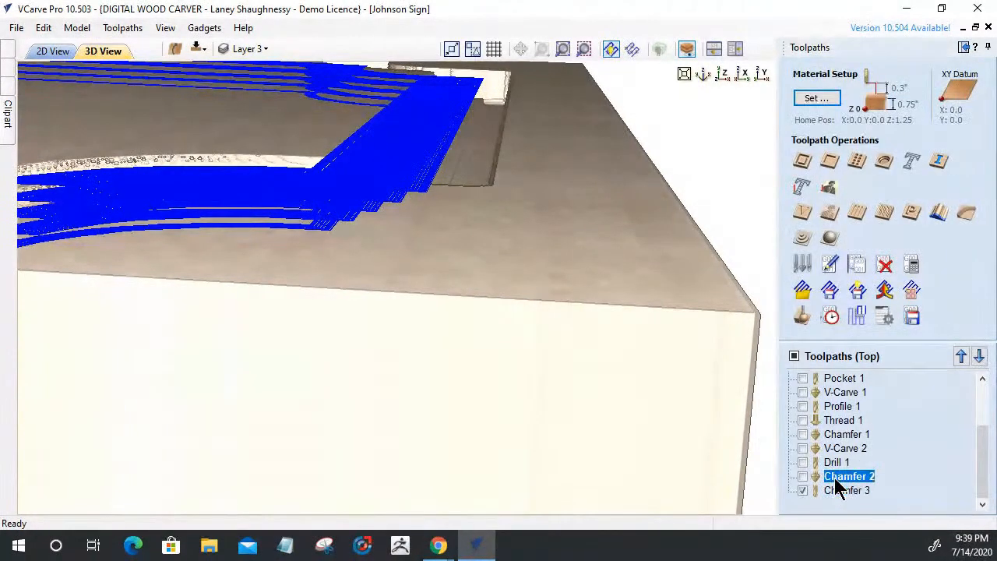
pyautogui.click(803, 490)
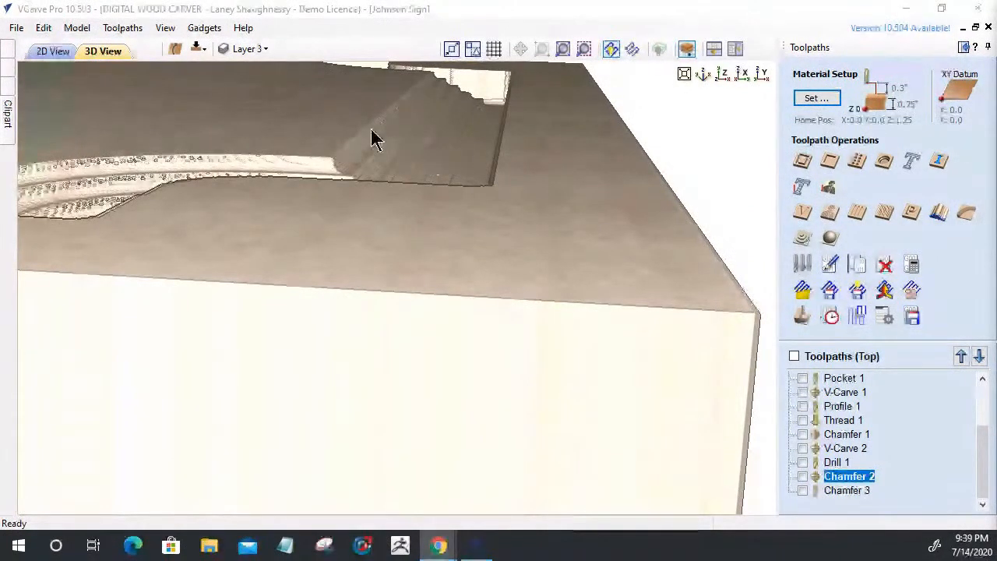
# Check Drill 1's settings and the toolpath preview, closing both without changes
pyautogui.doubleClick(837, 463)
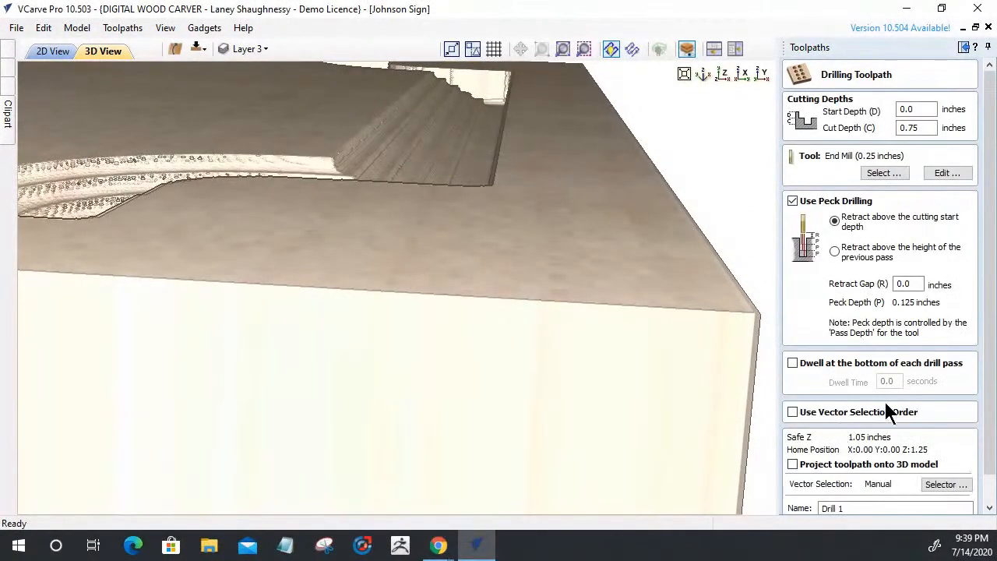
pyautogui.scroll(-2, 970, 356)
pyautogui.click(945, 506)
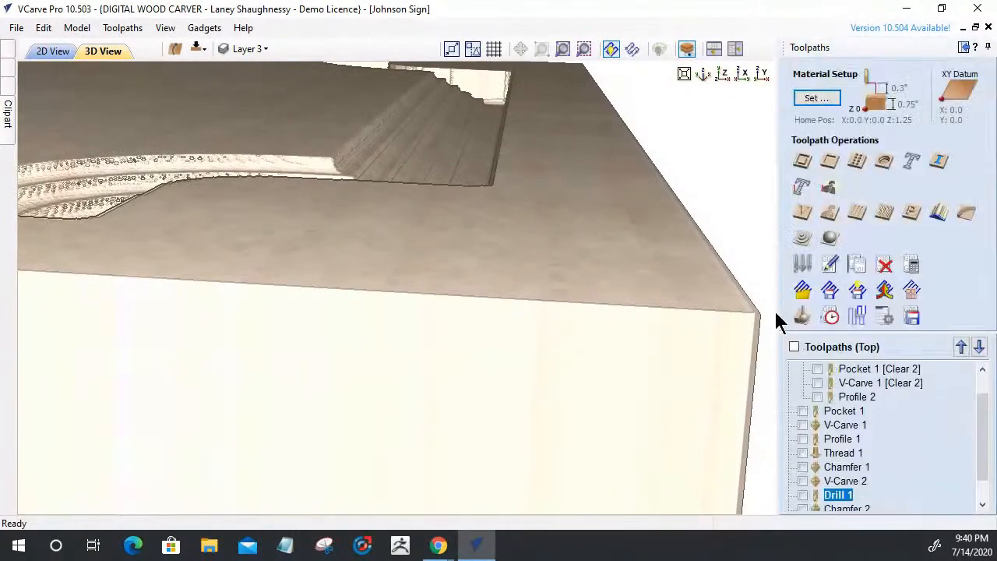
pyautogui.click(797, 320)
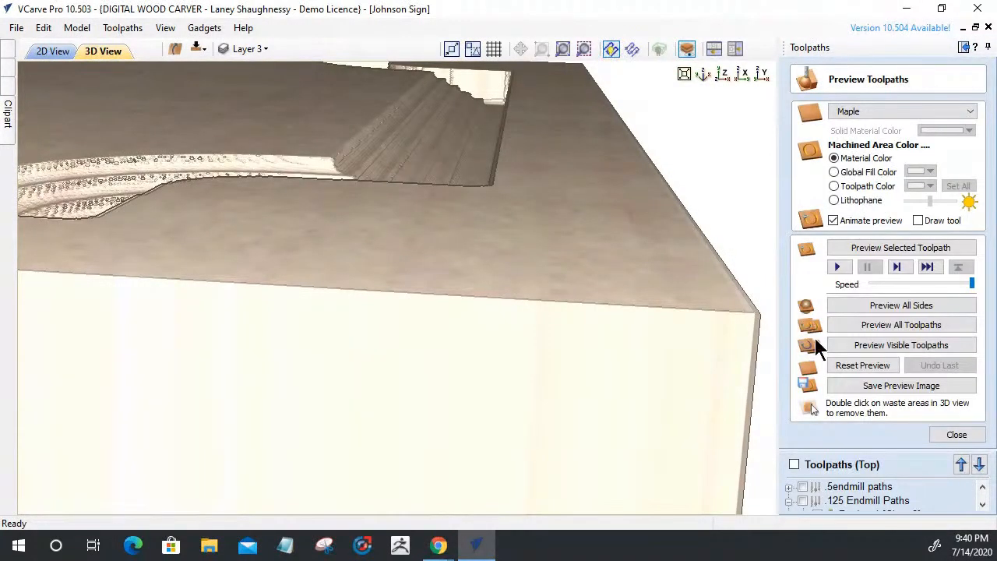
pyautogui.click(956, 435)
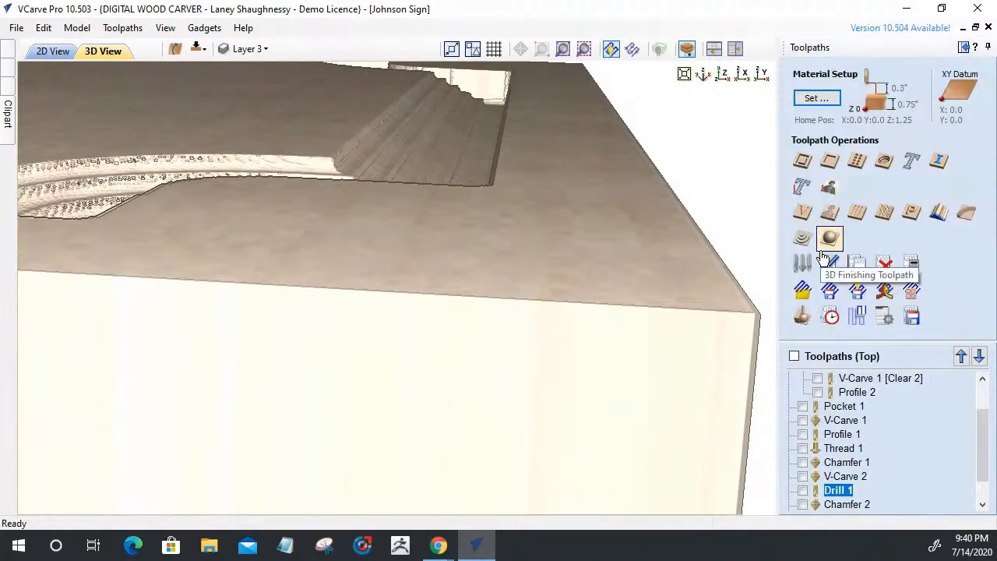
# Create Chamfer 4 as an outside, slope-downwards chamfer with the 0.125-inch ball nose and calculate it
pyautogui.click(972, 219)
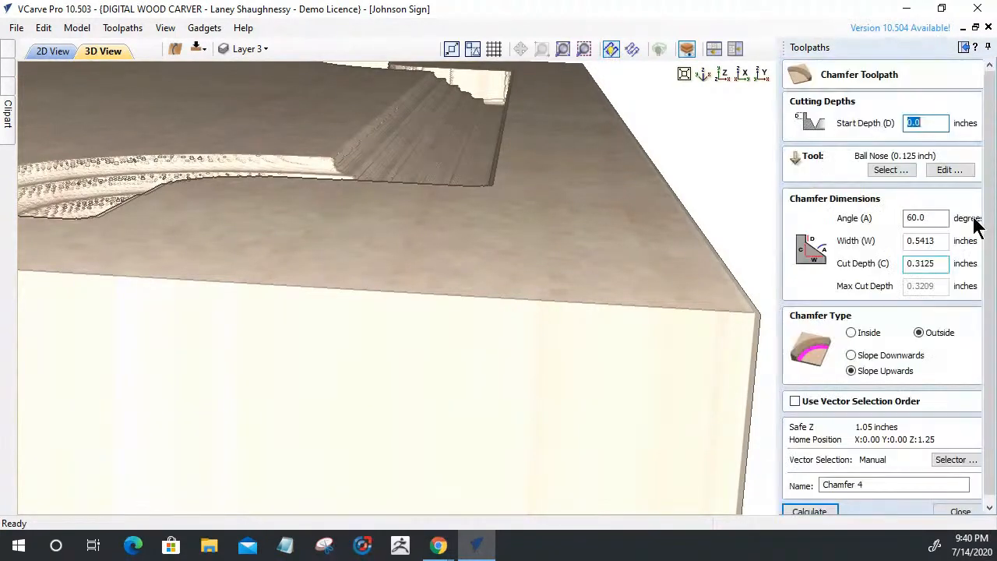
pyautogui.click(848, 355)
pyautogui.click(850, 333)
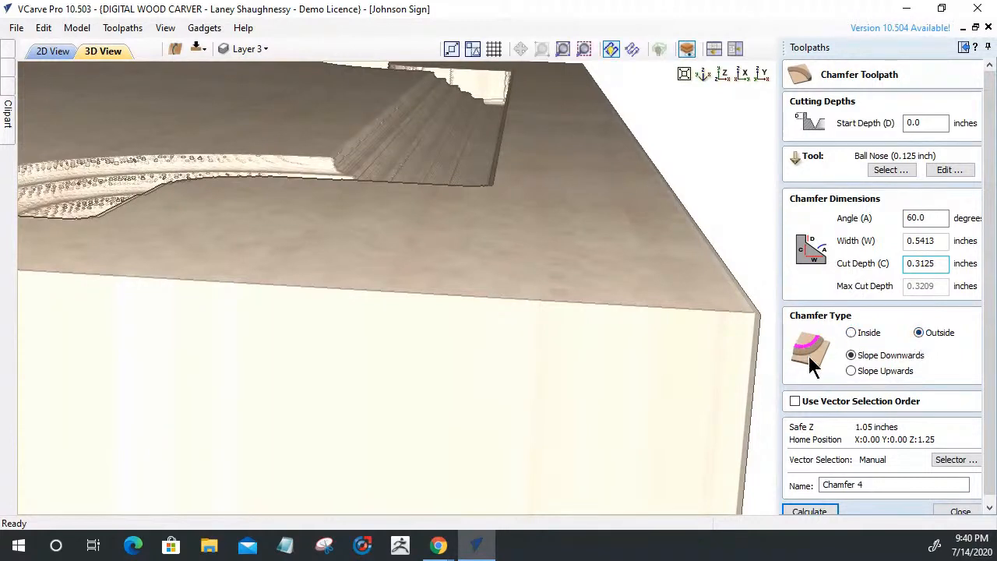
pyautogui.click(809, 511)
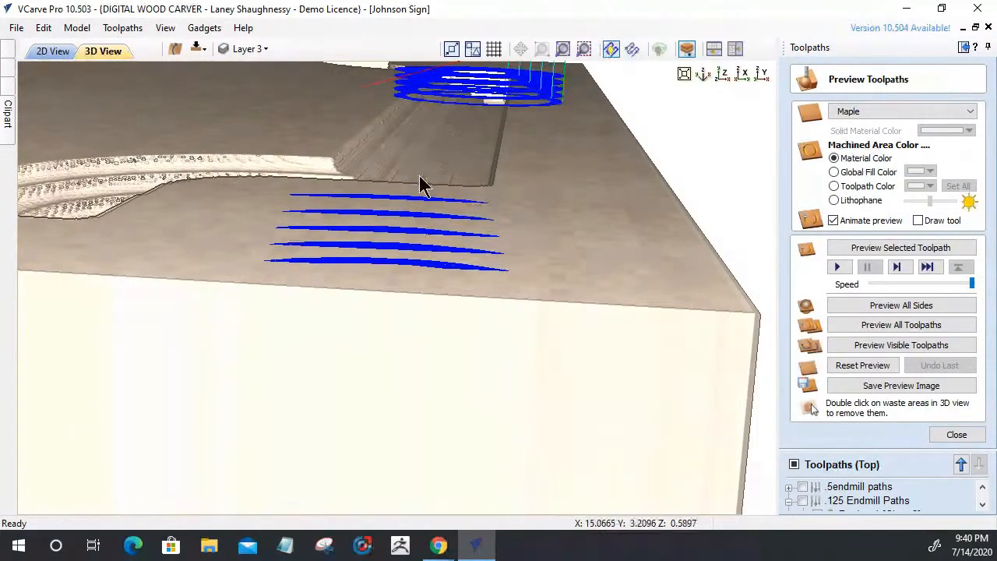
# Recalculate Chamfer 4 along the sign's outer border vector and check the result in the 2D layout
pyautogui.scroll(-2, 426, 274)
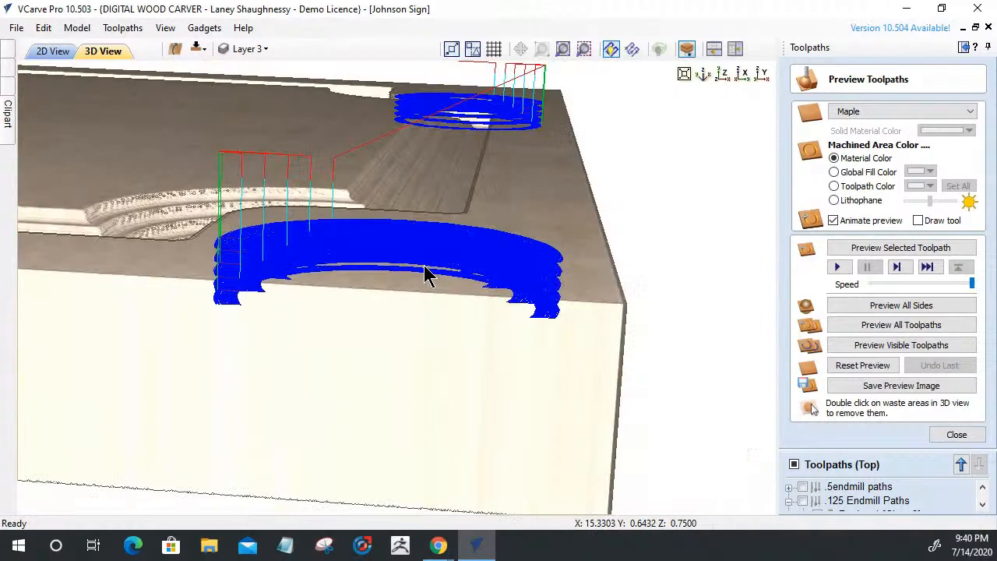
pyautogui.scroll(-2, 425, 274)
pyautogui.click(53, 51)
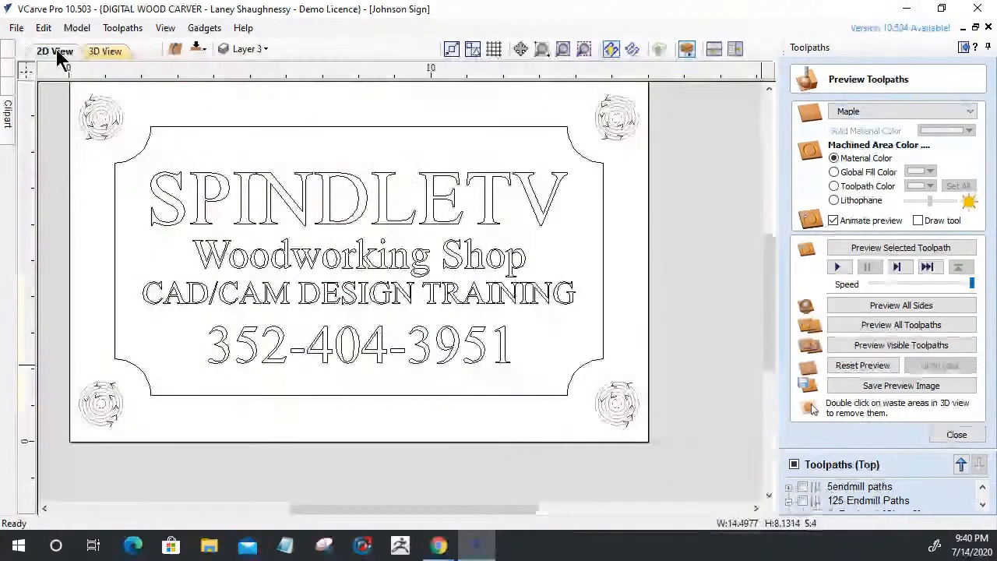
pyautogui.click(956, 434)
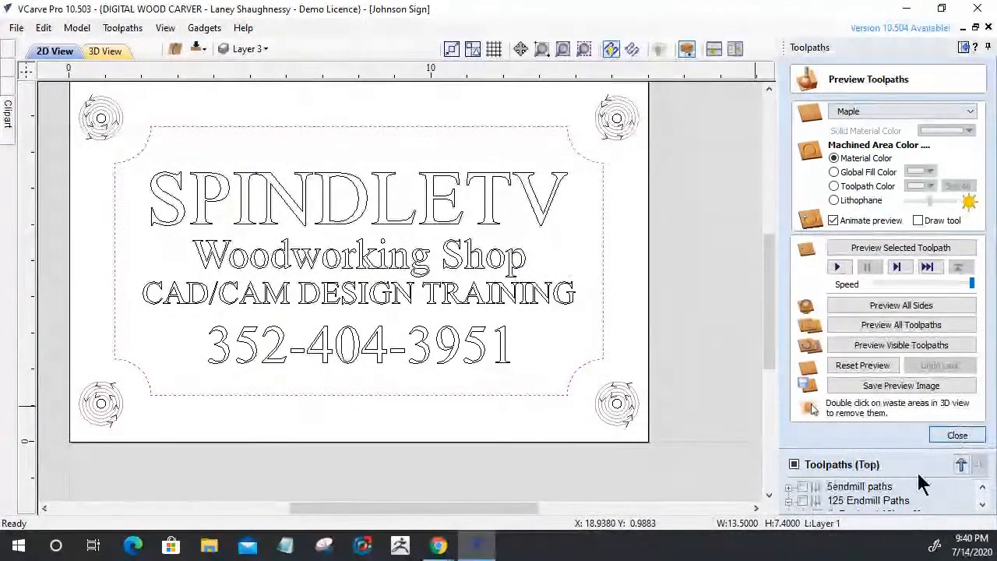
pyautogui.click(556, 127)
pyautogui.click(808, 504)
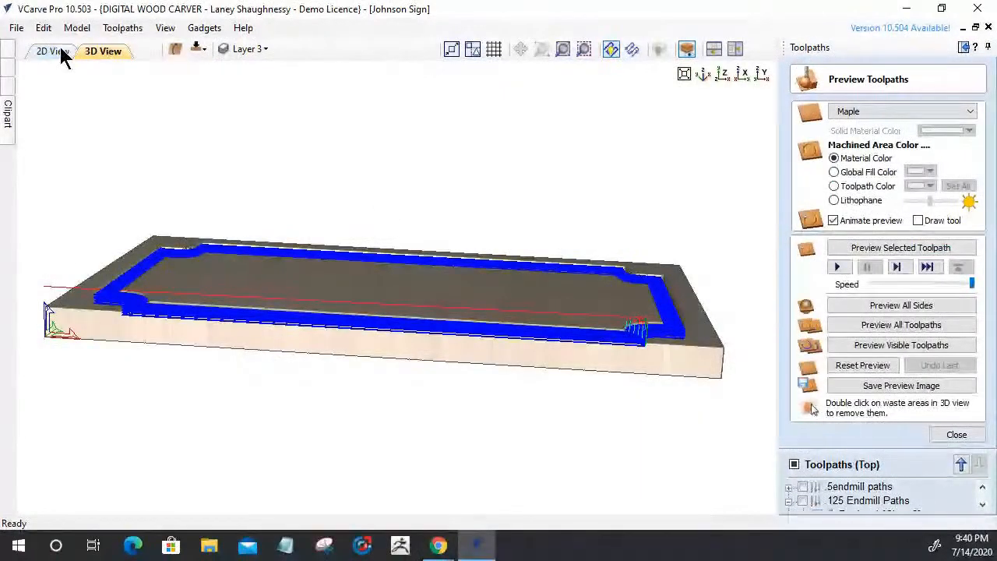
pyautogui.click(54, 51)
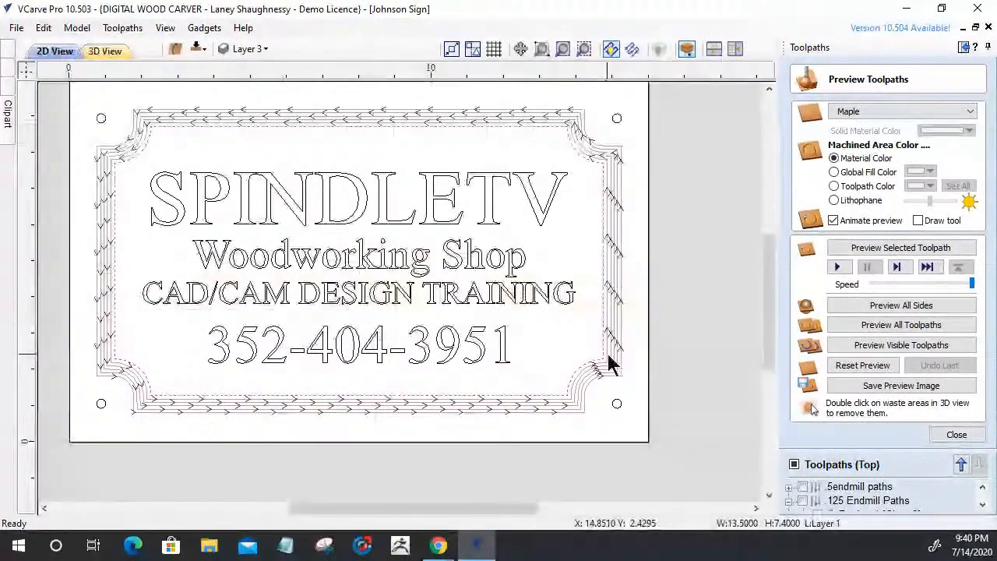
pyautogui.click(497, 363)
pyautogui.click(105, 51)
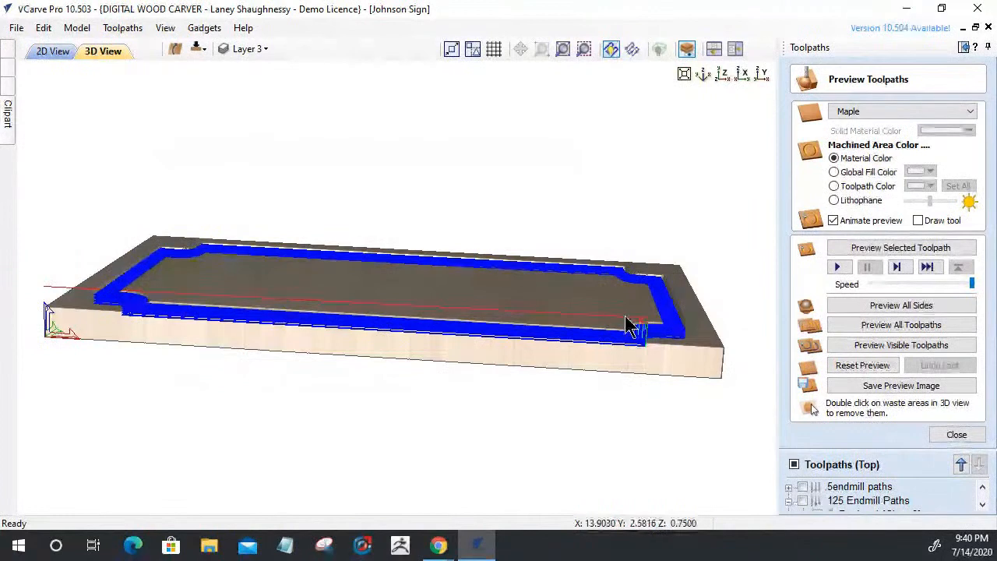
# Inspect the board in 3D, then reset to uncut maple and rerun the Chamfer 4 simulation
pyautogui.scroll(2, 683, 338)
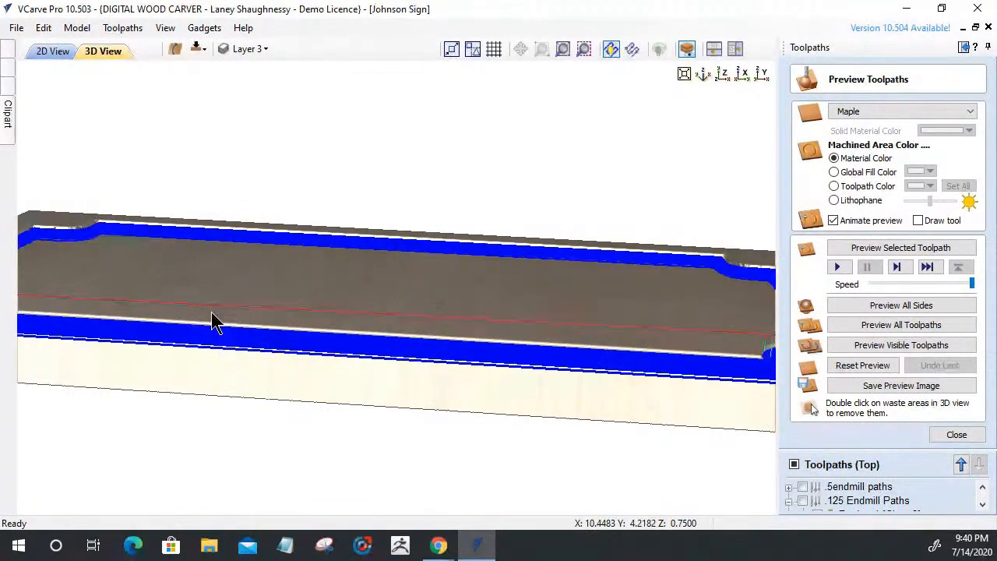
pyautogui.moveTo(759, 358); pyautogui.dragTo(369, 380, button='middle')
pyautogui.scroll(2, 478, 394)
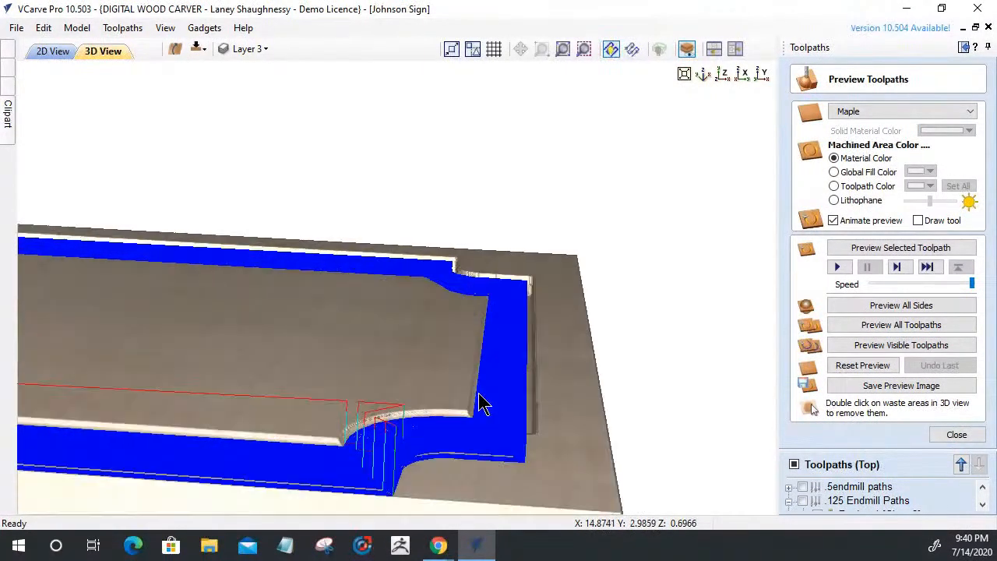
pyautogui.scroll(1, 467, 394)
pyautogui.scroll(1, 465, 387)
pyautogui.moveTo(464, 386); pyautogui.dragTo(341, 184, button='middle')
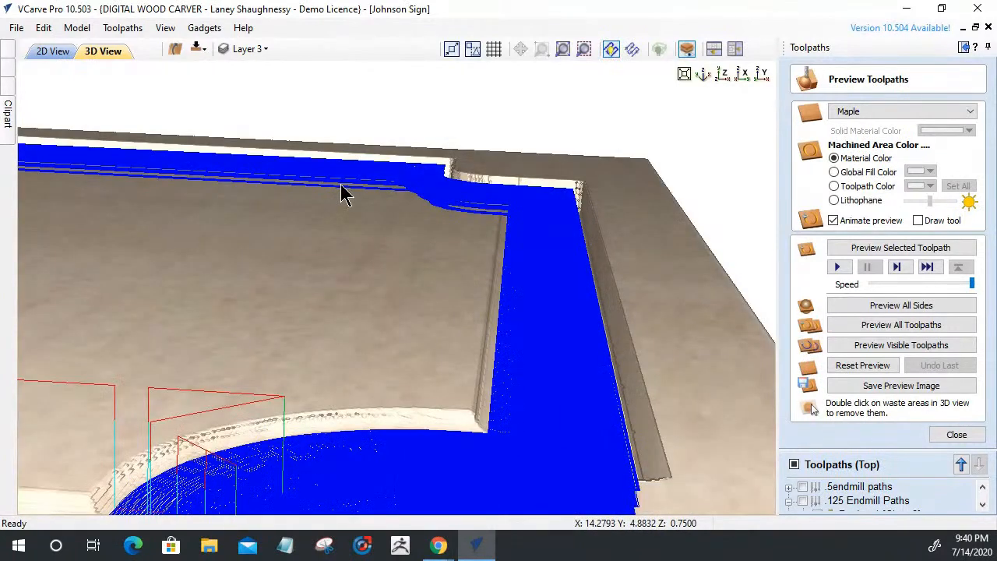
pyautogui.moveTo(342, 195); pyautogui.dragTo(312, 333)
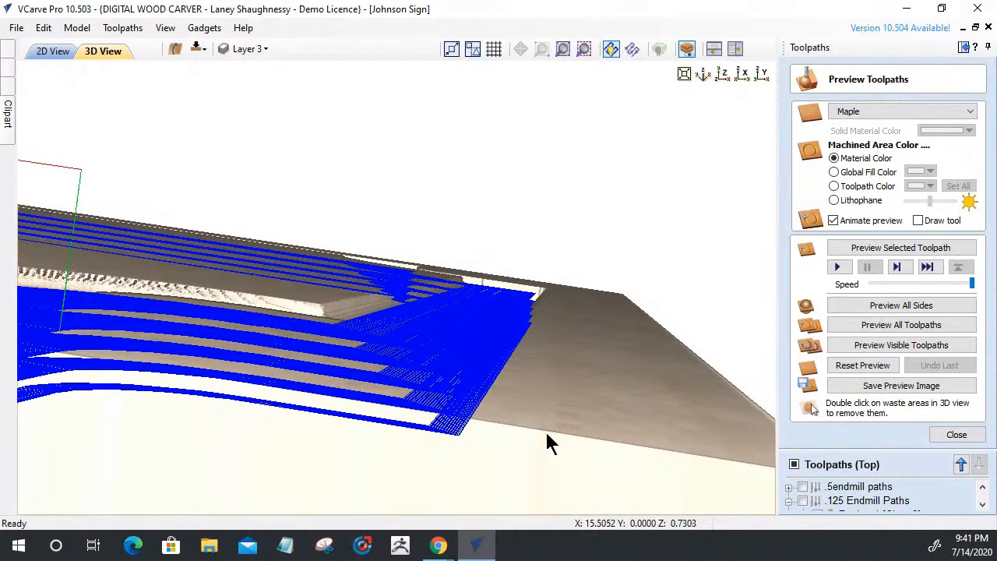
pyautogui.click(852, 367)
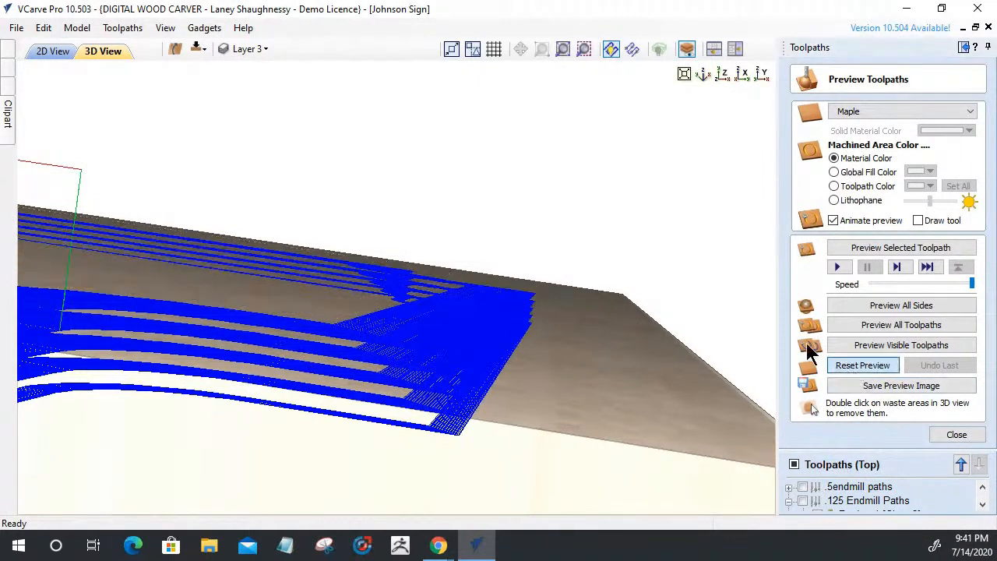
pyautogui.click(857, 249)
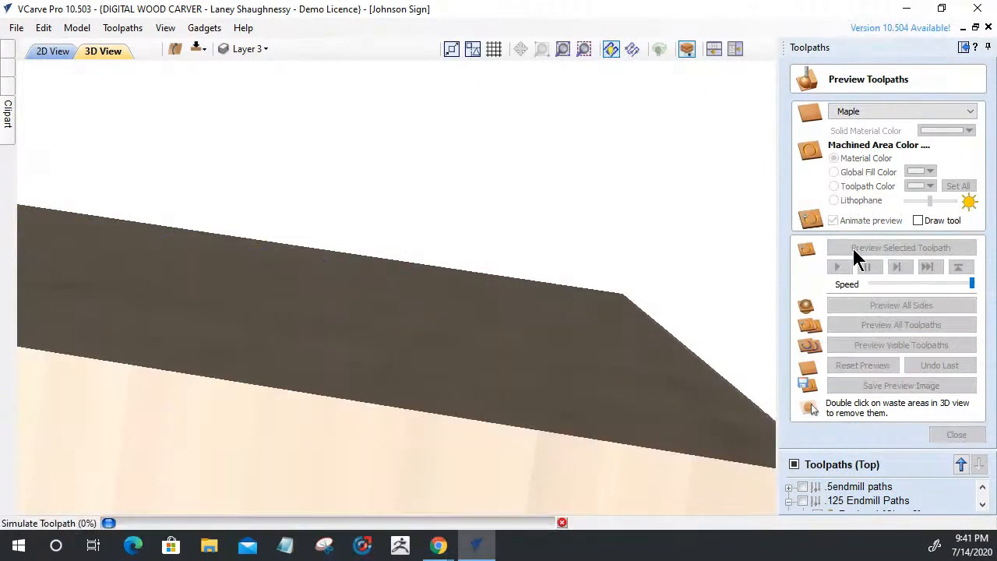
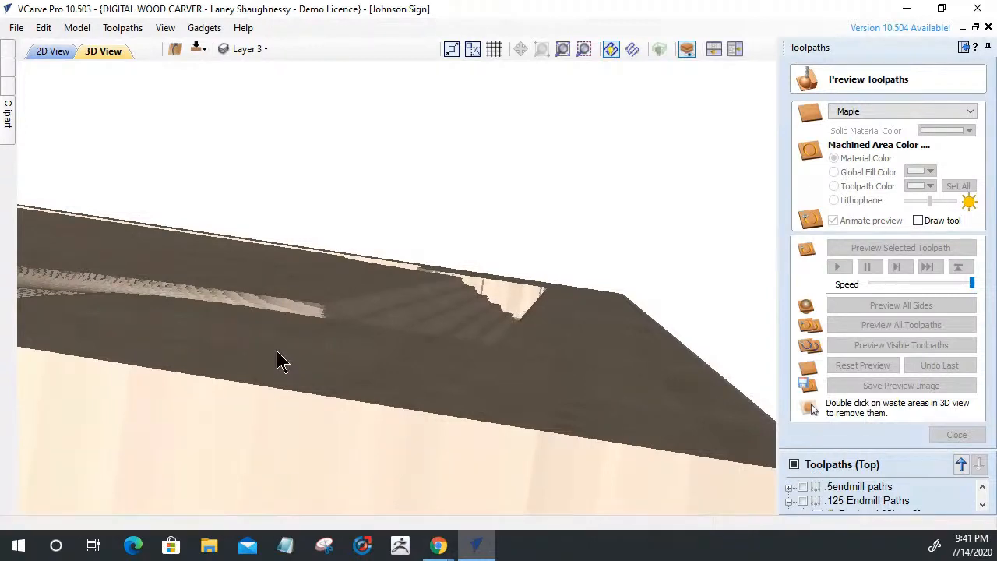
# Set VCarve Pro's preview simulation quality to Extremely High (8 x Slower)
pyautogui.moveTo(278, 352); pyautogui.dragTo(280, 429)
pyautogui.moveTo(278, 325)
pyautogui.mouseDown()
pyautogui.moveTo(279, 298)
pyautogui.moveTo(275, 326)
pyautogui.moveTo(275, 316)
pyautogui.mouseUp()
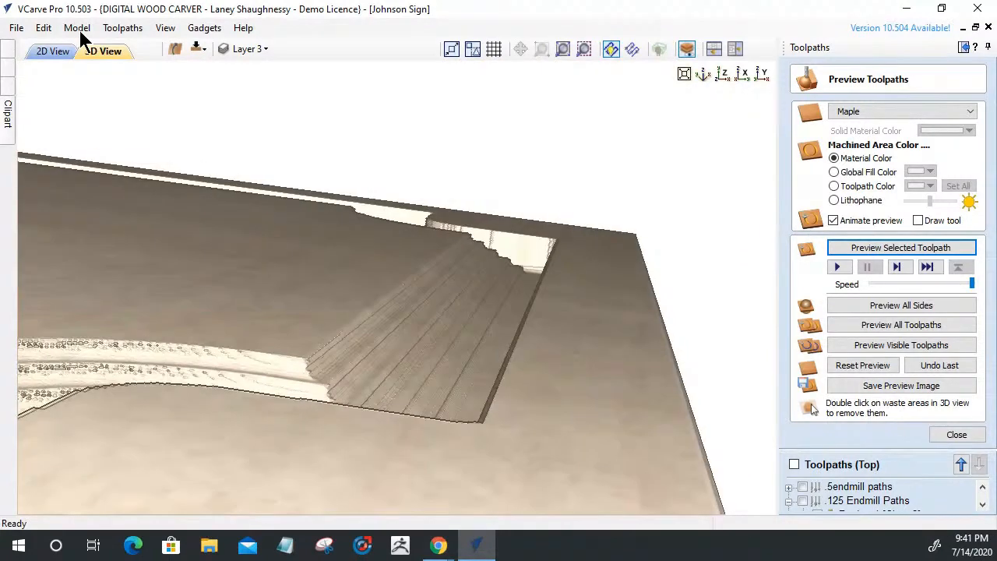
pyautogui.click(122, 28)
pyautogui.moveTo(148, 98)
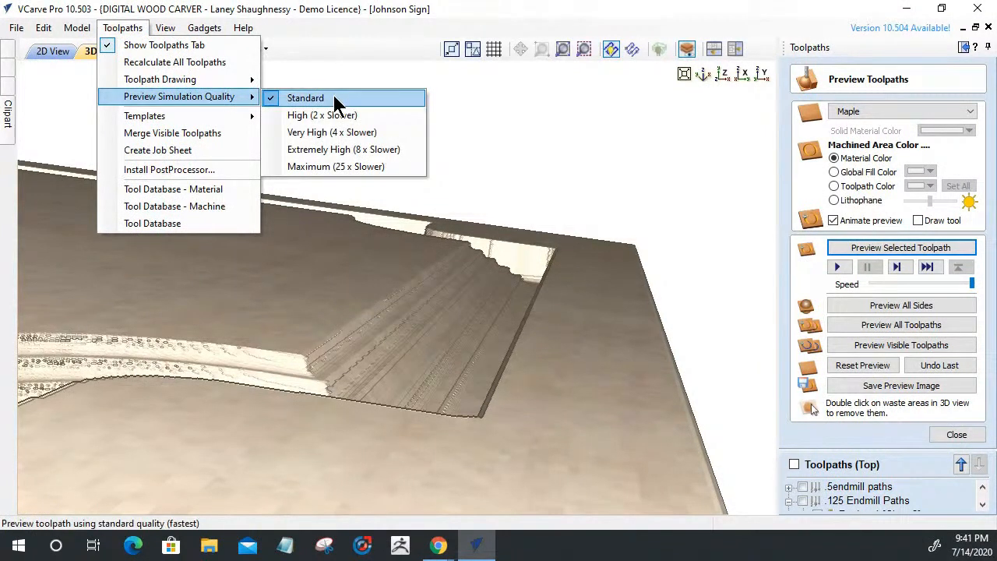
pyautogui.click(317, 147)
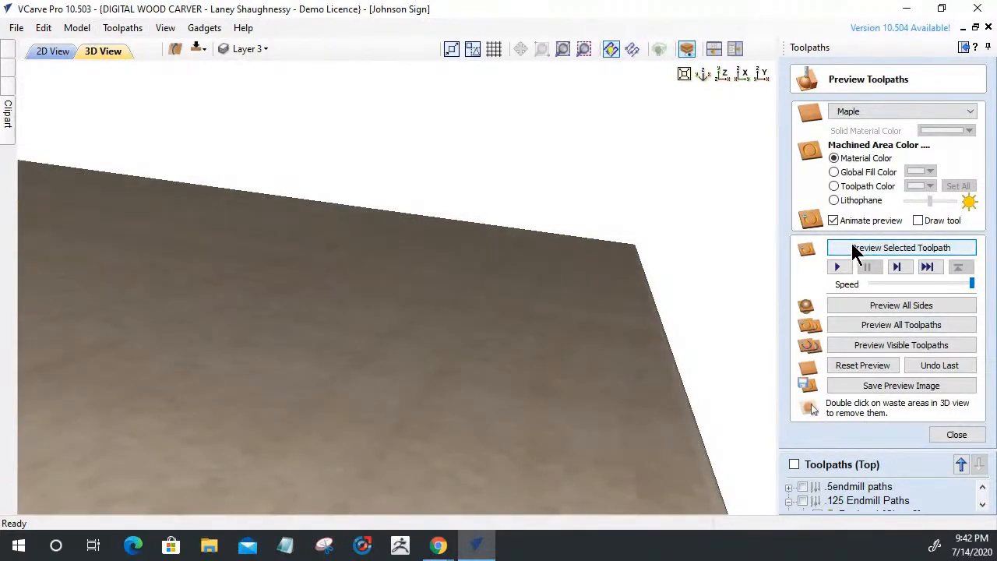
# Run the selected toolpath's carving simulation on the maple board at Extremely High quality
pyautogui.click(854, 250)
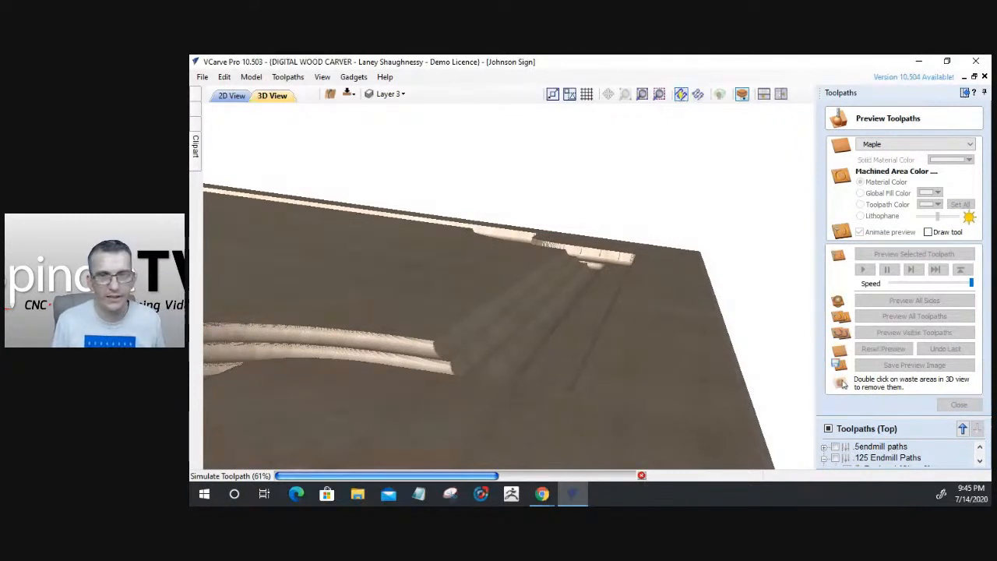
# Stop the carving simulation partway and close the Preview Toolpaths panel
pyautogui.click(641, 475)
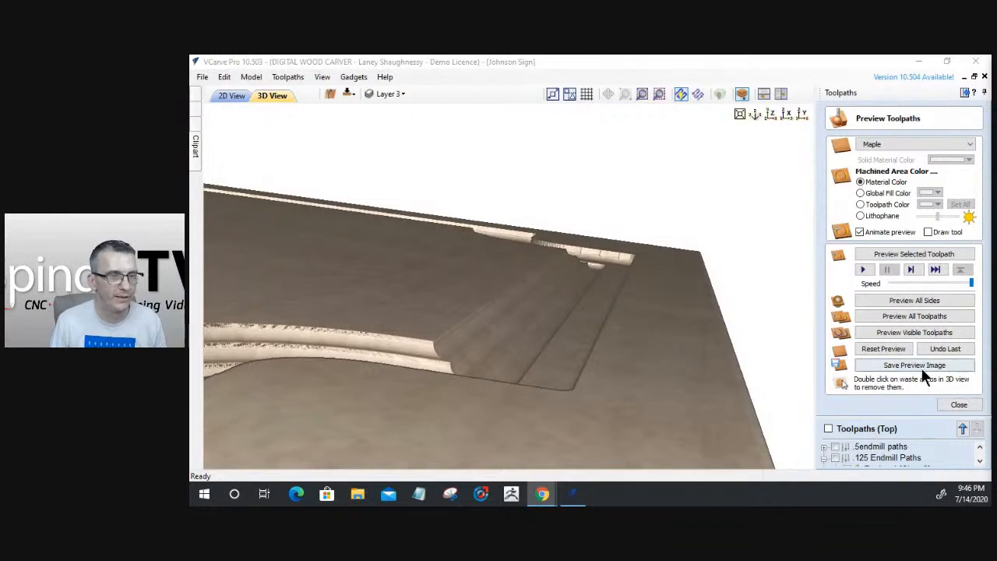
pyautogui.click(960, 413)
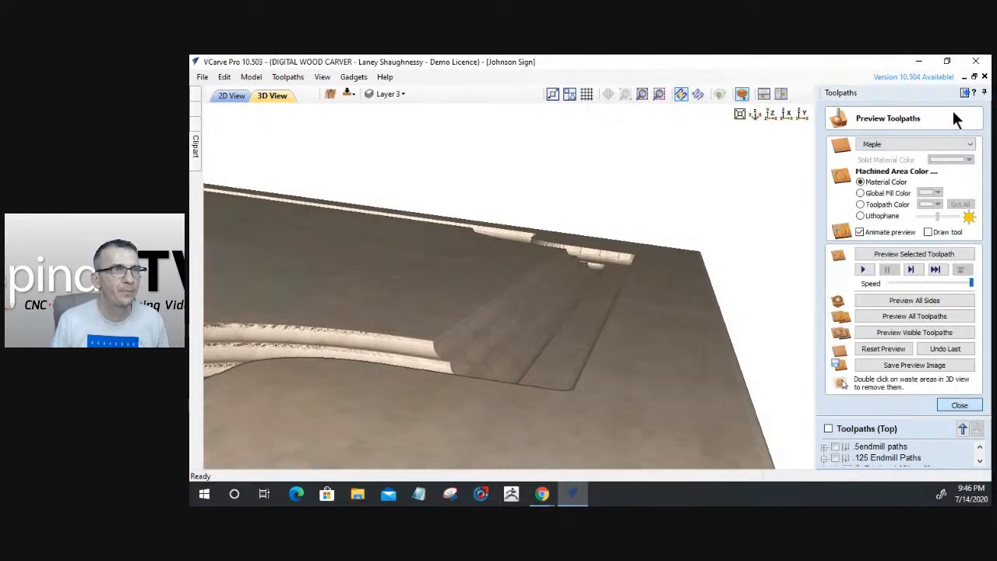
# Launch Aspire from the desktop and close VCarve Pro without saving Johnson Sign
pyautogui.click(919, 61)
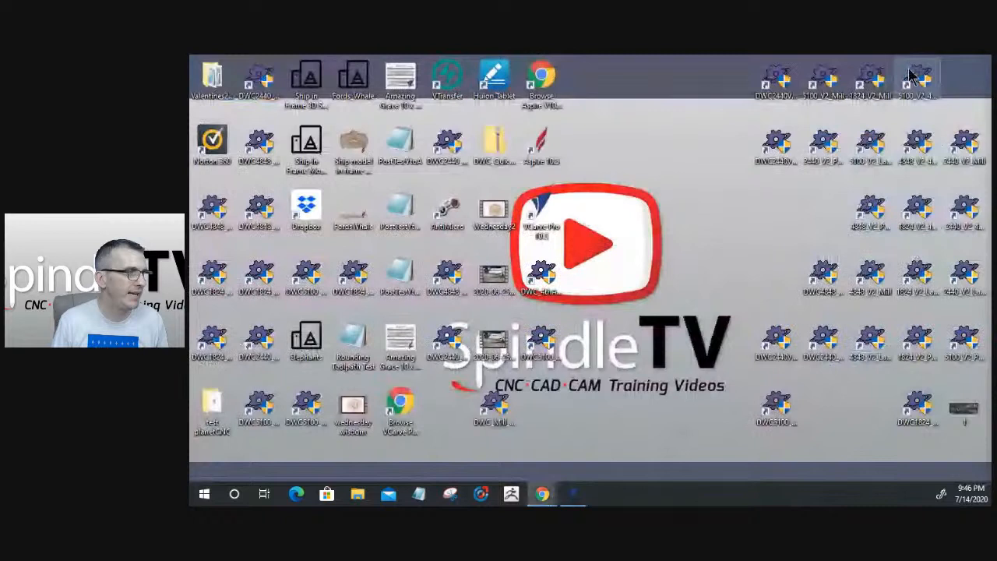
pyautogui.doubleClick(545, 150)
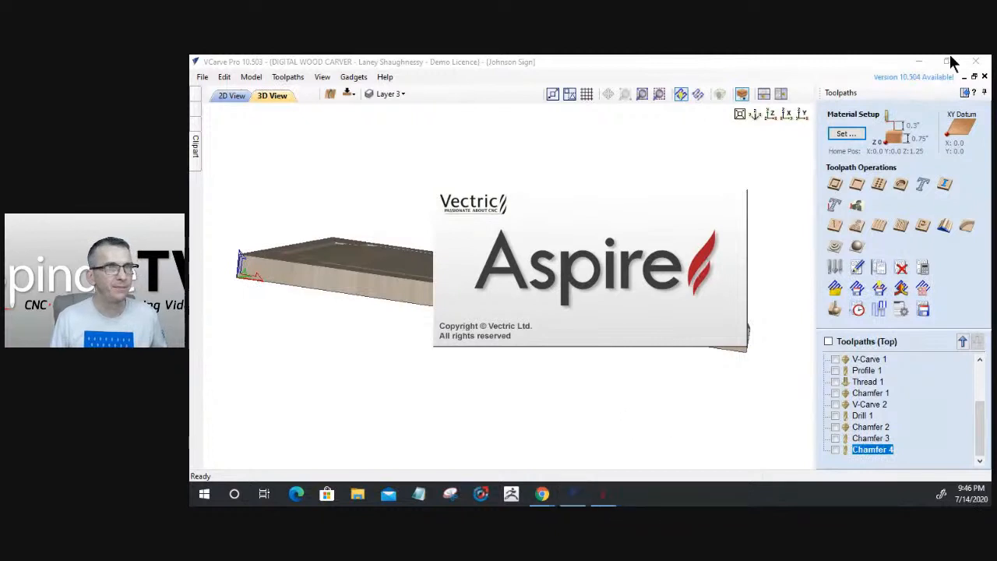
pyautogui.click(977, 62)
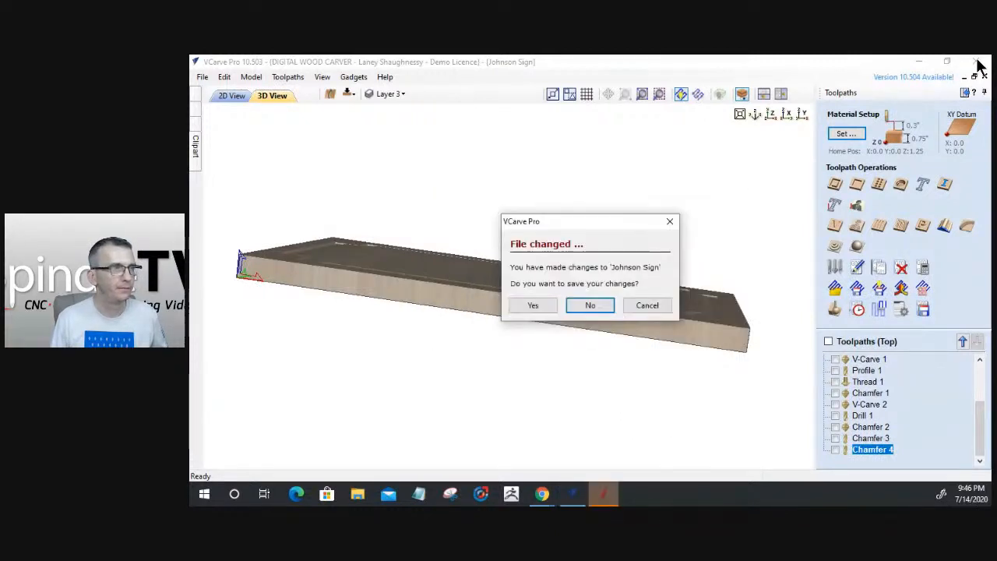
pyautogui.click(598, 305)
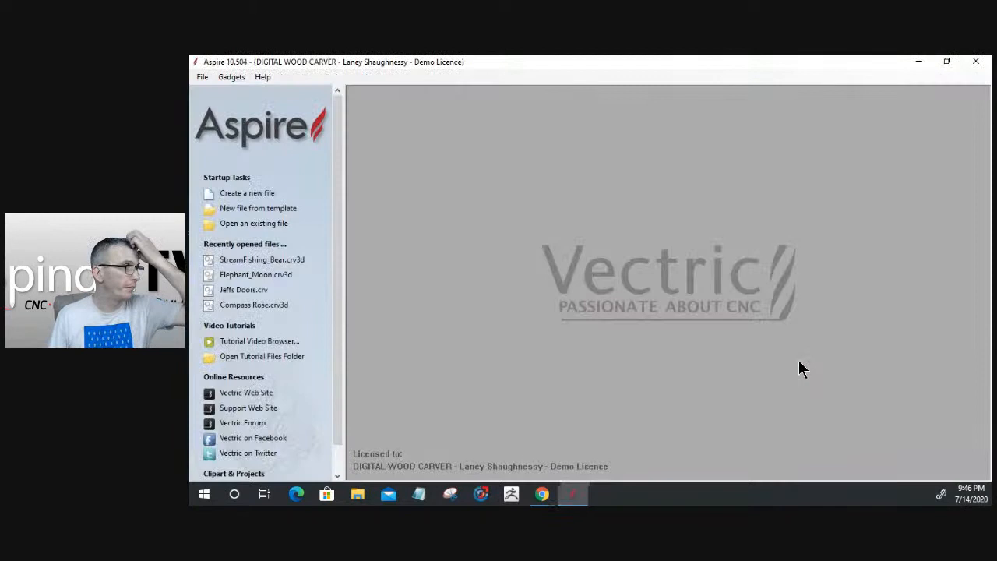
# Create a new double-sided Aspire job 20 x 16 in with 0.75 in thickness
pyautogui.click(249, 193)
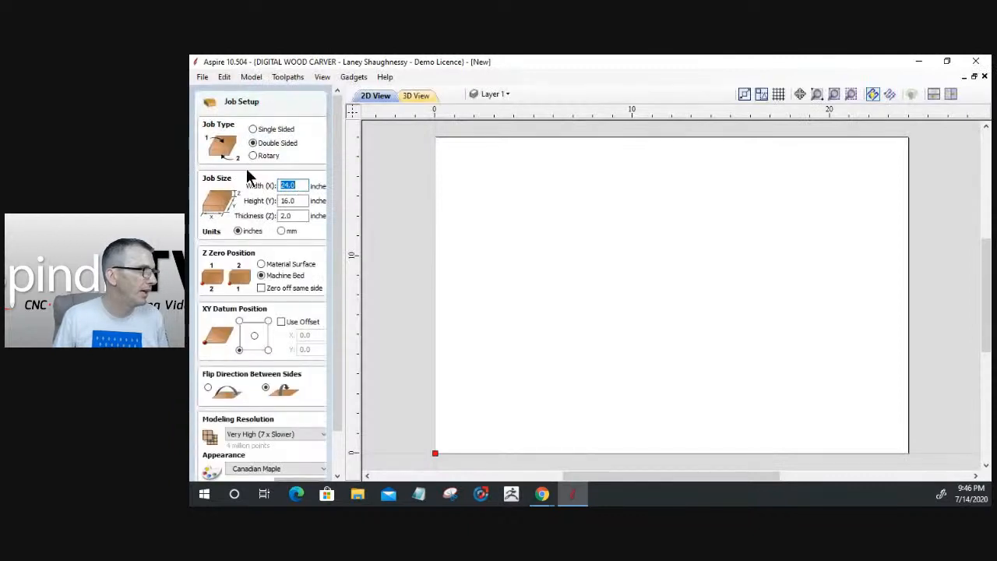
pyautogui.write('20')
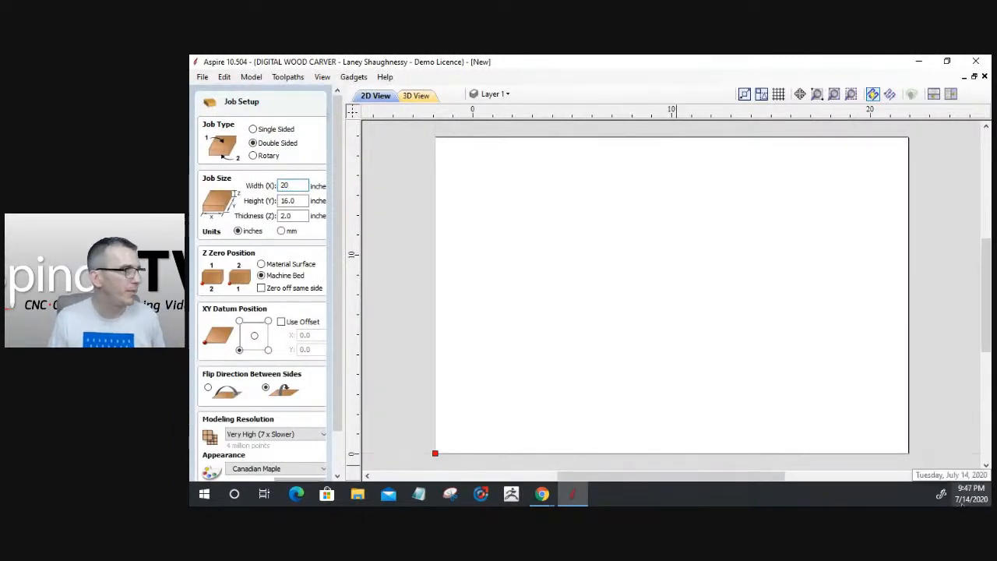
pyautogui.doubleClick(291, 222)
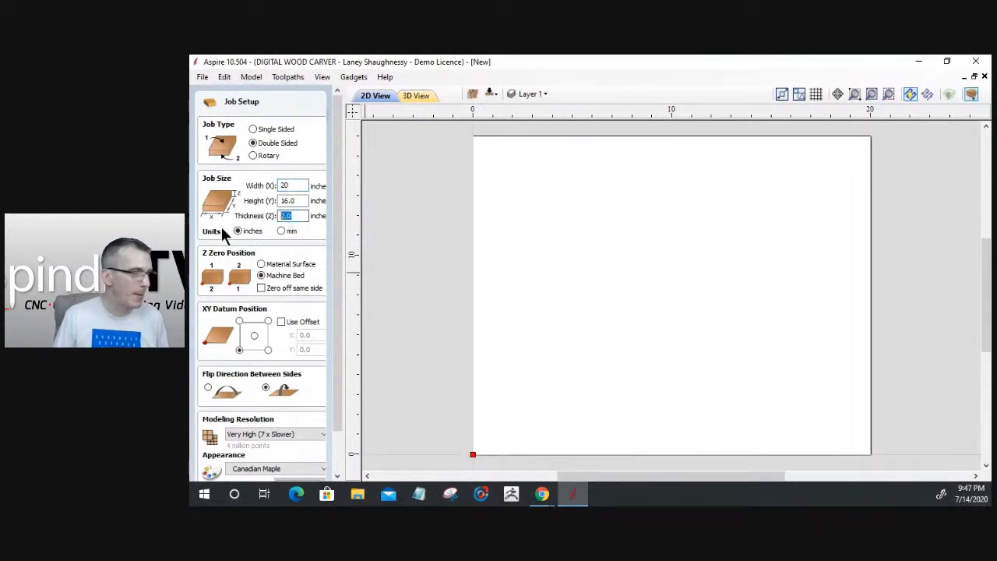
pyautogui.write('.75')
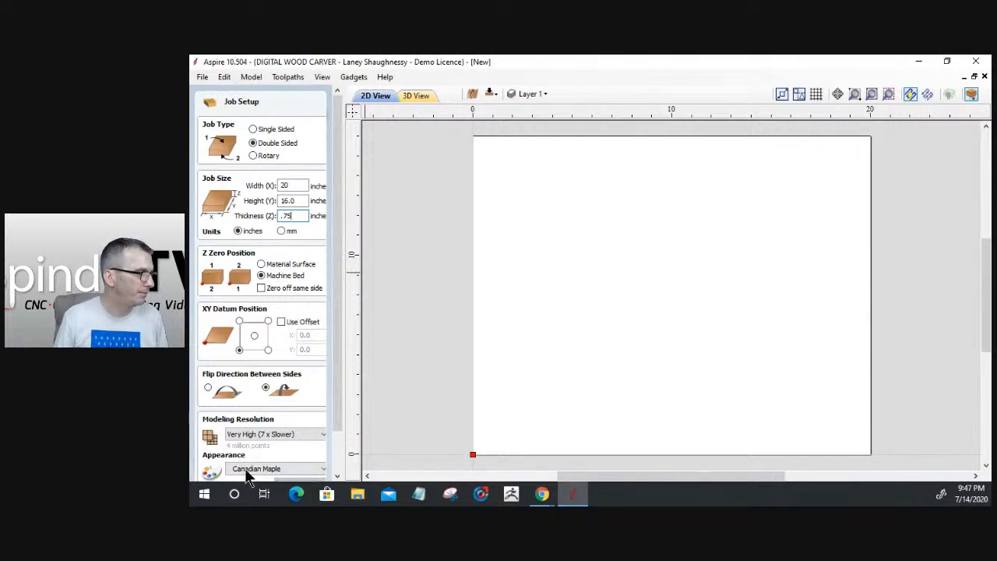
pyautogui.moveTo(335, 411); pyautogui.dragTo(324, 465)
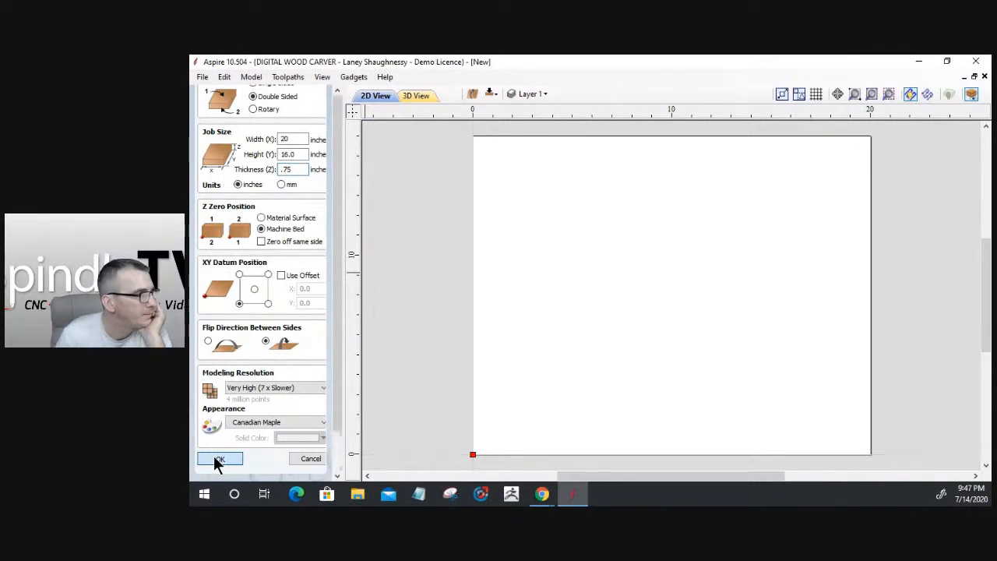
pyautogui.click(218, 461)
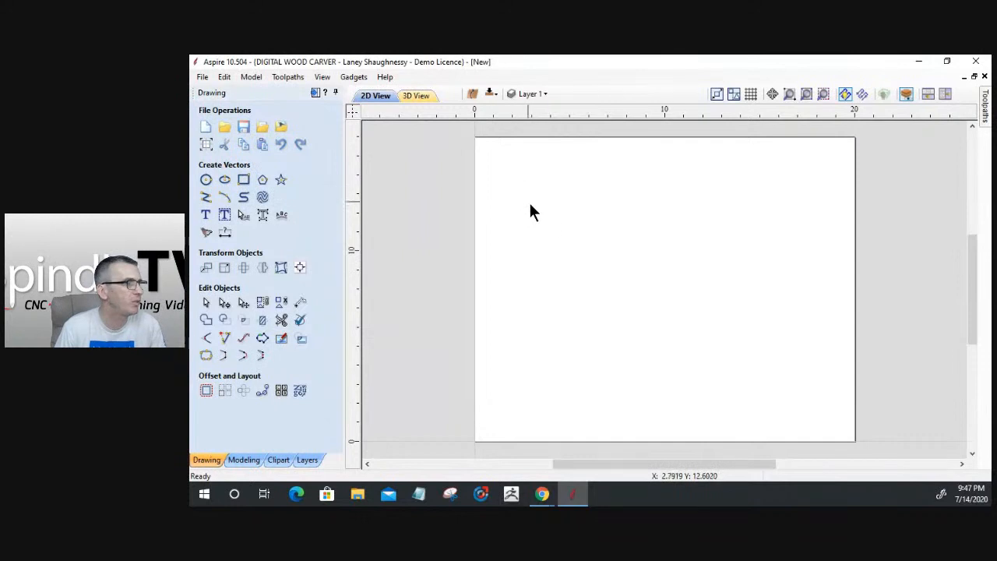
# Draw a rectangle about 16.5 x 11.8 in and centre it on the material
pyautogui.click(253, 179)
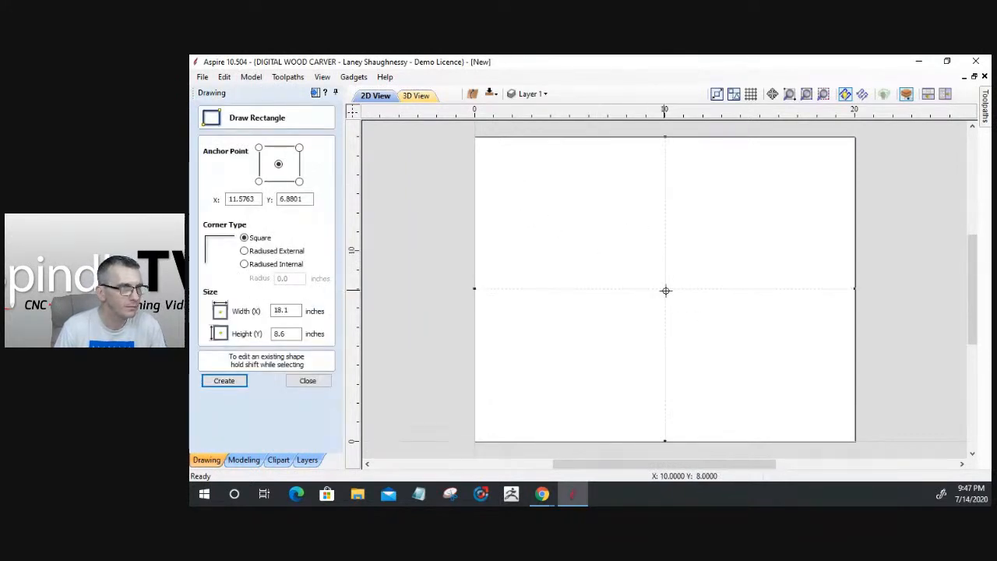
pyautogui.moveTo(666, 293); pyautogui.dragTo(830, 408)
pyautogui.click(321, 382)
pyautogui.click(664, 307)
pyautogui.moveTo(658, 281); pyautogui.dragTo(549, 184)
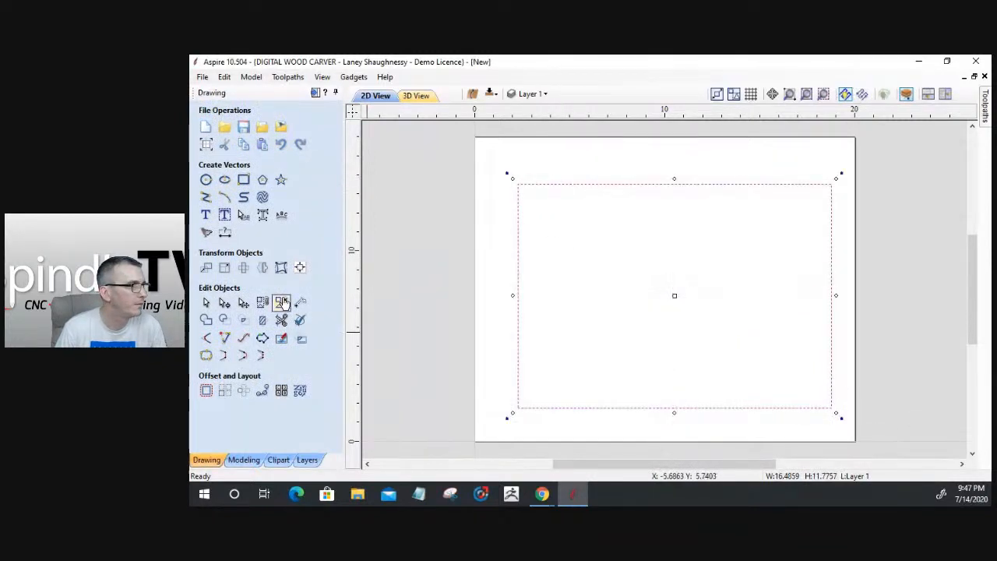
pyautogui.click(301, 268)
pyautogui.click(259, 153)
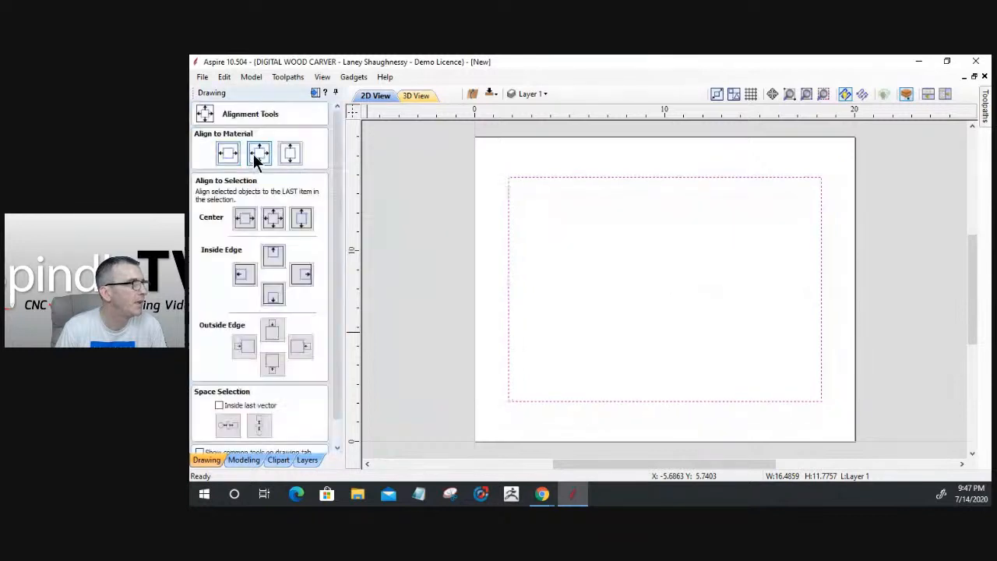
pyautogui.click(315, 95)
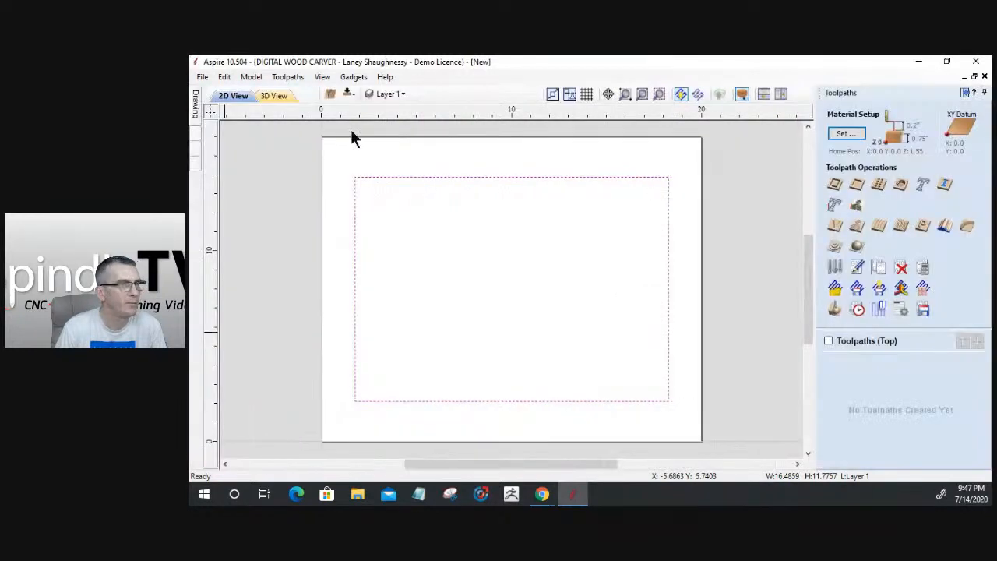
# Give a new chamfer toolpath the 0.125-inch Ball Nose with its stepover set to 2%
pyautogui.click(967, 226)
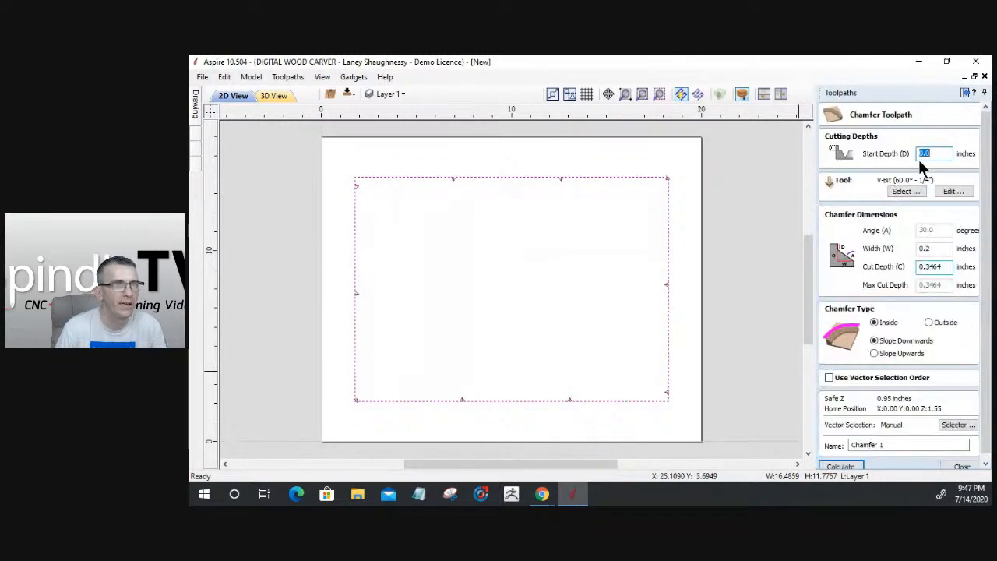
pyautogui.click(907, 190)
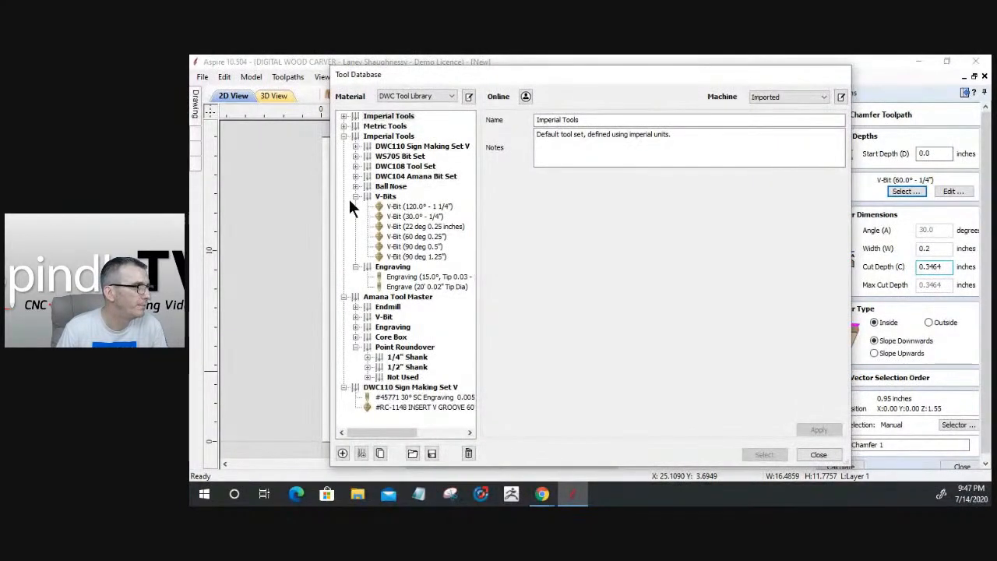
pyautogui.click(355, 186)
pyautogui.click(397, 206)
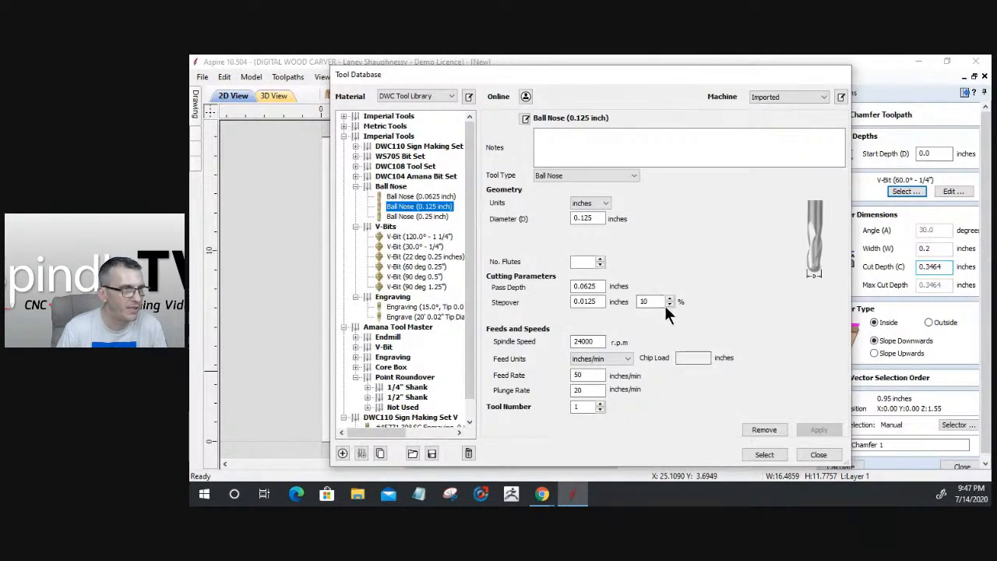
pyautogui.doubleClick(662, 303)
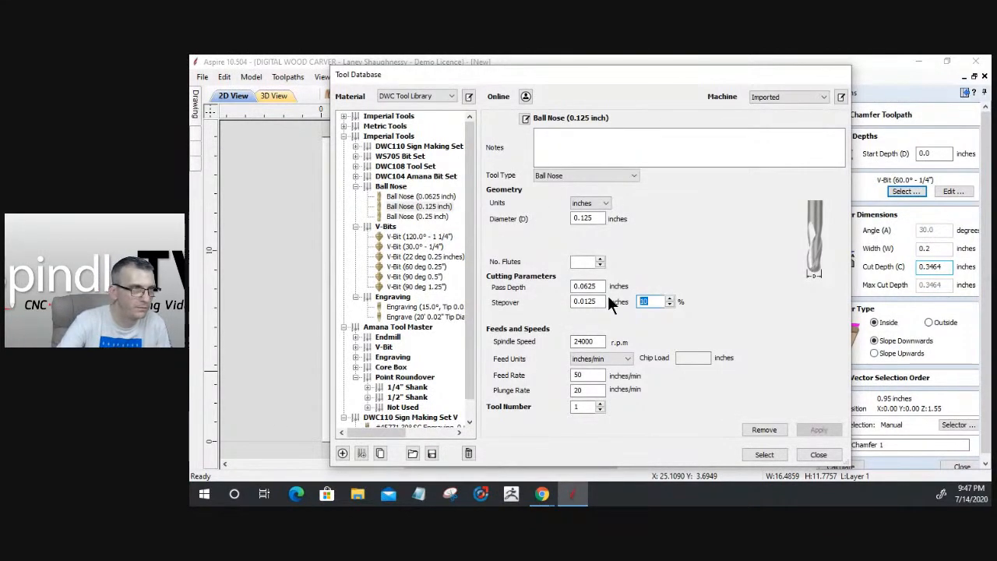
pyautogui.write('2')
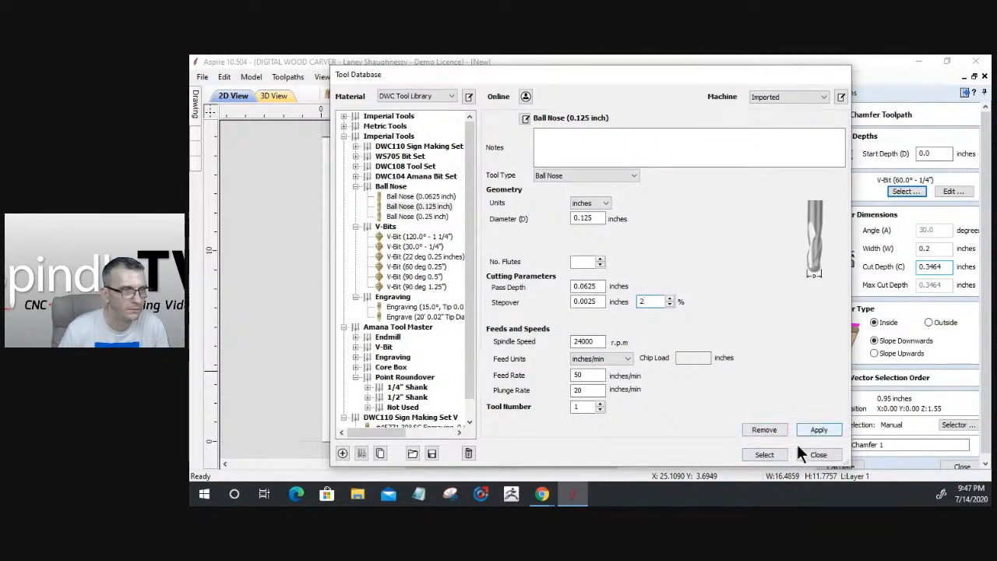
pyautogui.click(770, 452)
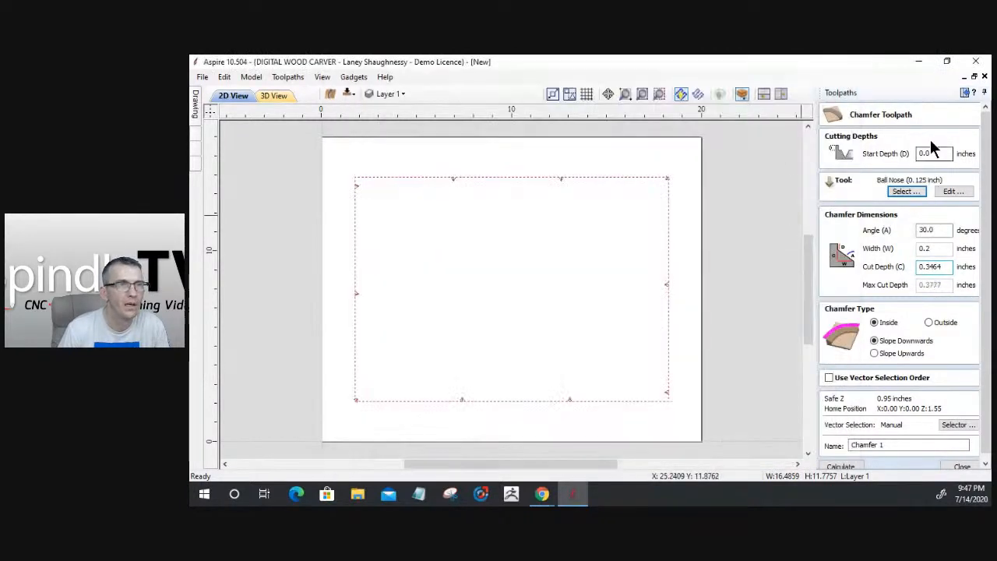
# Set Chamfer 1 to an outside cut at 60° with a 0.375-inch cut depth
pyautogui.moveTo(938, 231); pyautogui.dragTo(814, 241)
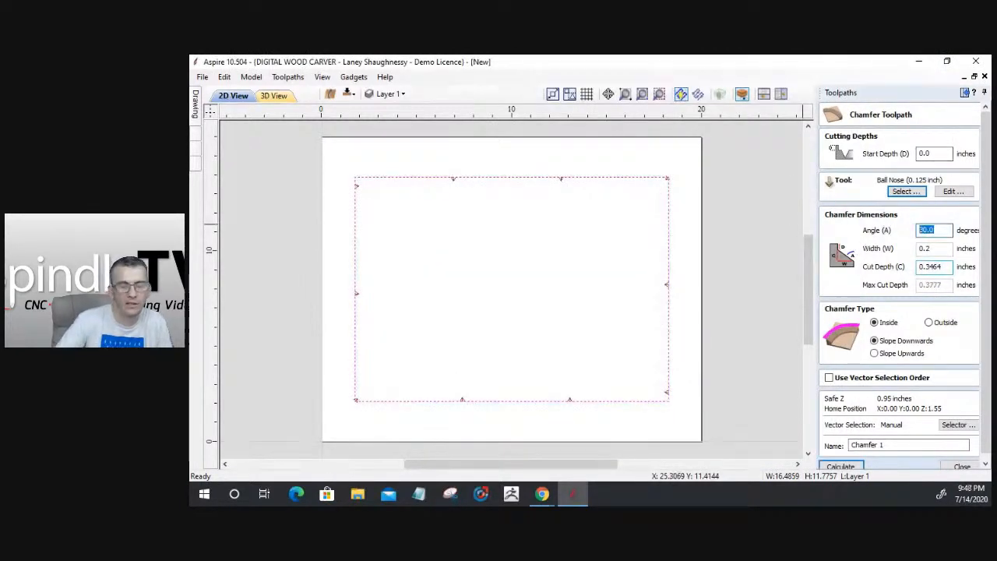
pyautogui.write('60')
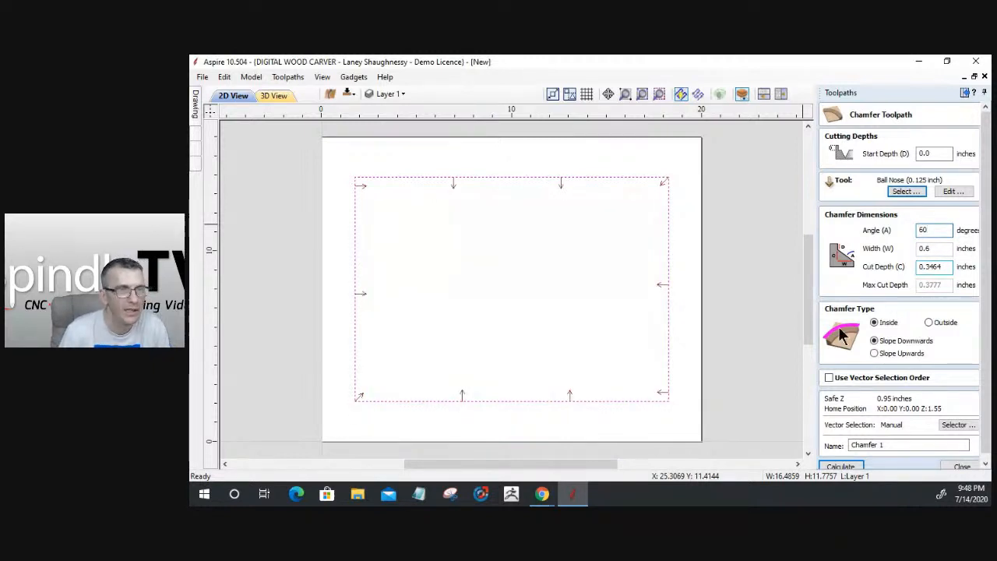
pyautogui.click(928, 322)
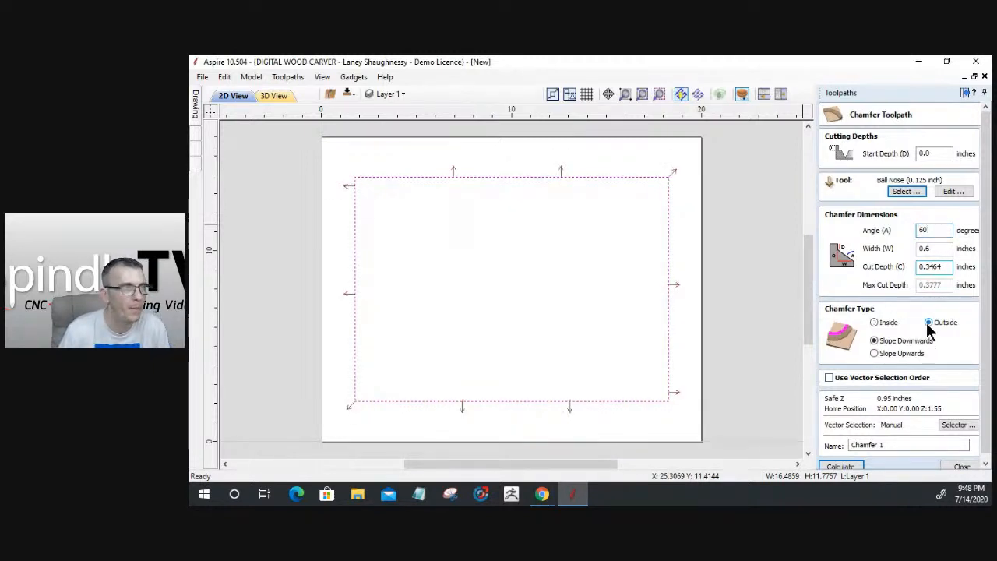
pyautogui.doubleClick(949, 266)
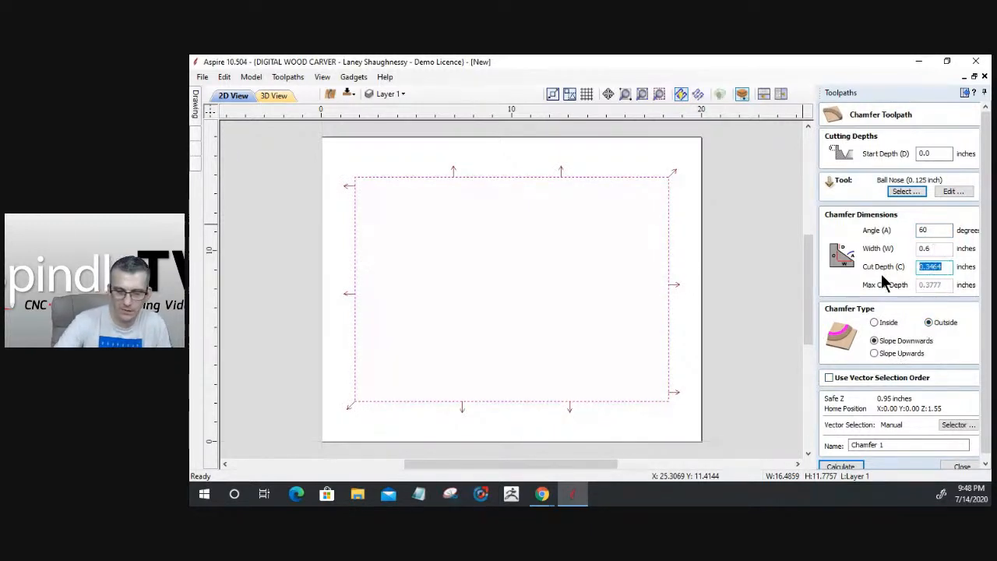
pyautogui.write('.7')
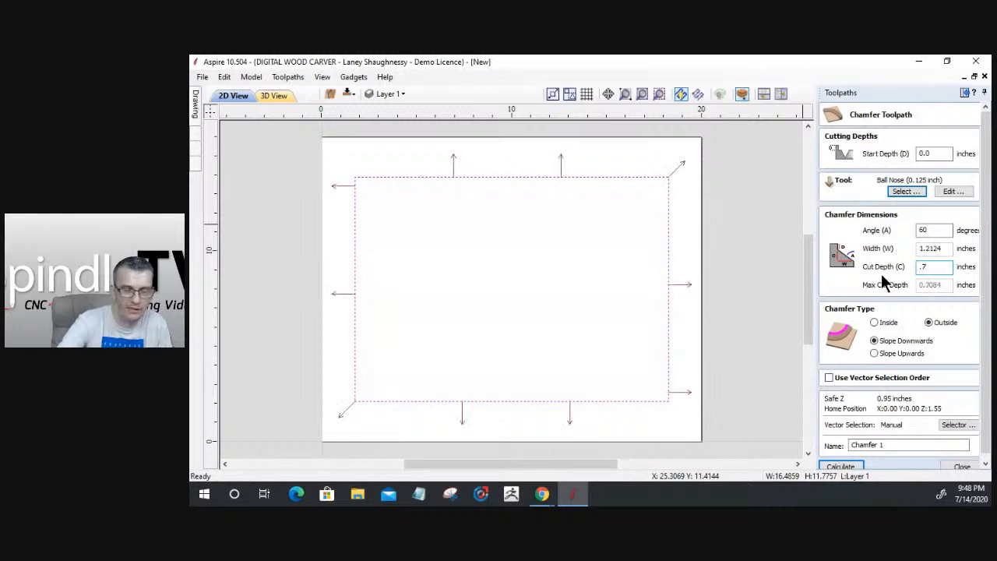
pyautogui.press('BackSpace')
pyautogui.write('375')
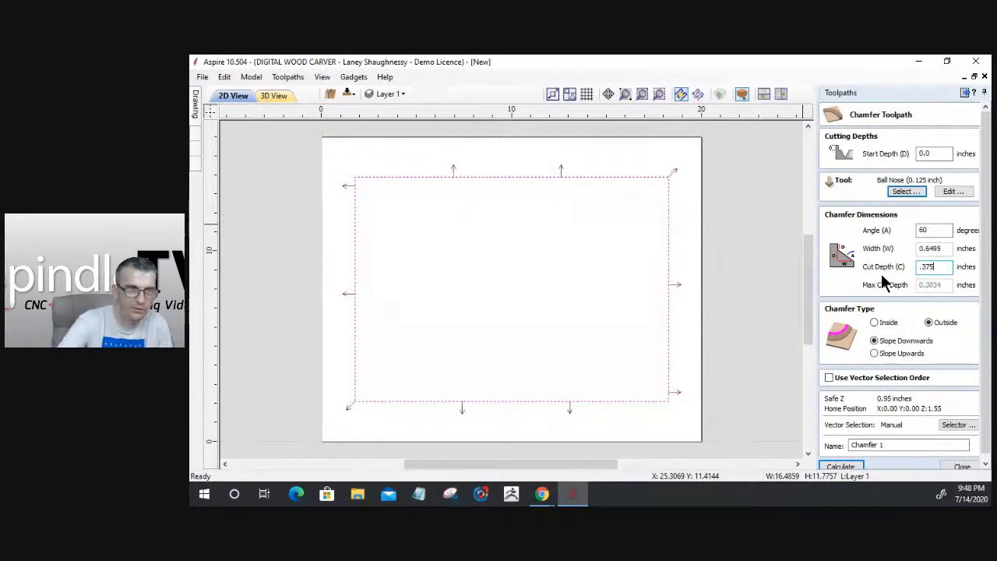
# Calculate Chamfer 1 and inspect the angled chamfer band around the rectangle in 3D
pyautogui.click(840, 467)
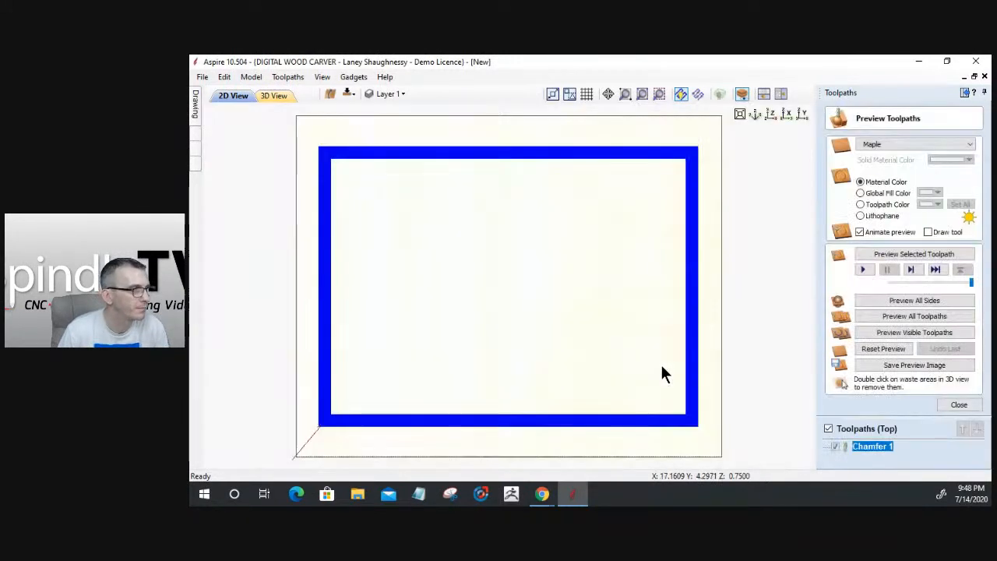
pyautogui.moveTo(461, 402); pyautogui.dragTo(684, 404)
pyautogui.scroll(8, 685, 401)
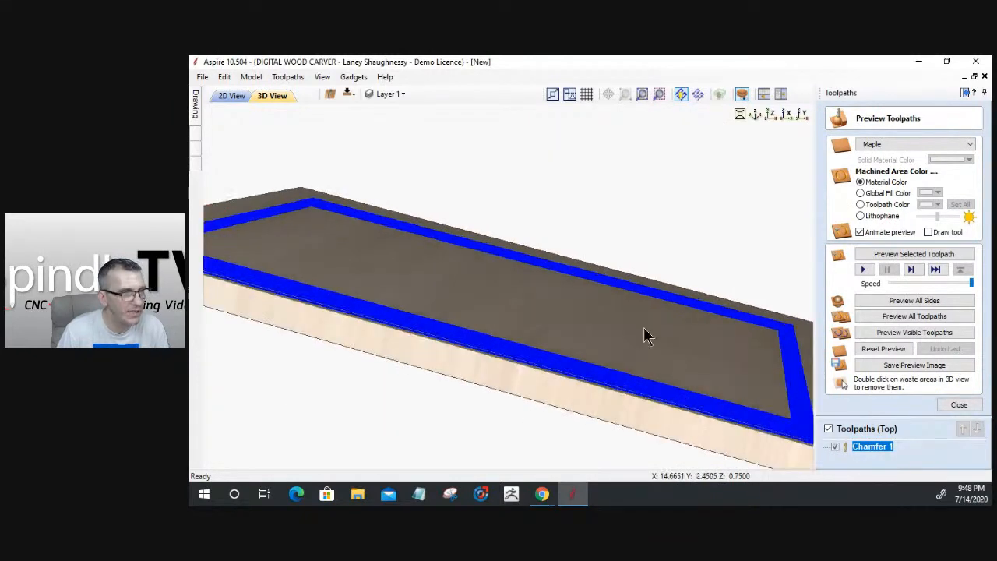
pyautogui.scroll(10, 559, 329)
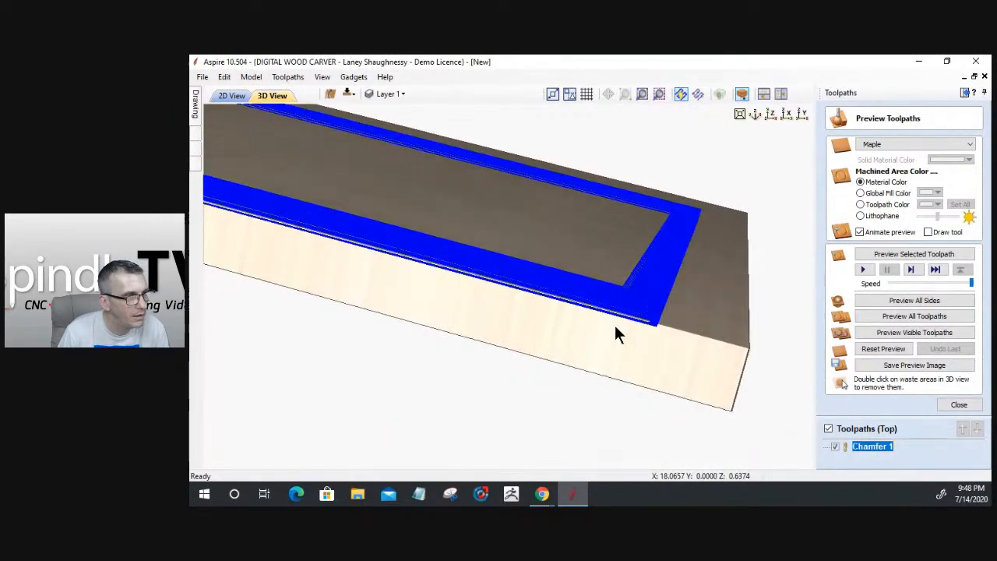
pyautogui.scroll(-6, 478, 301)
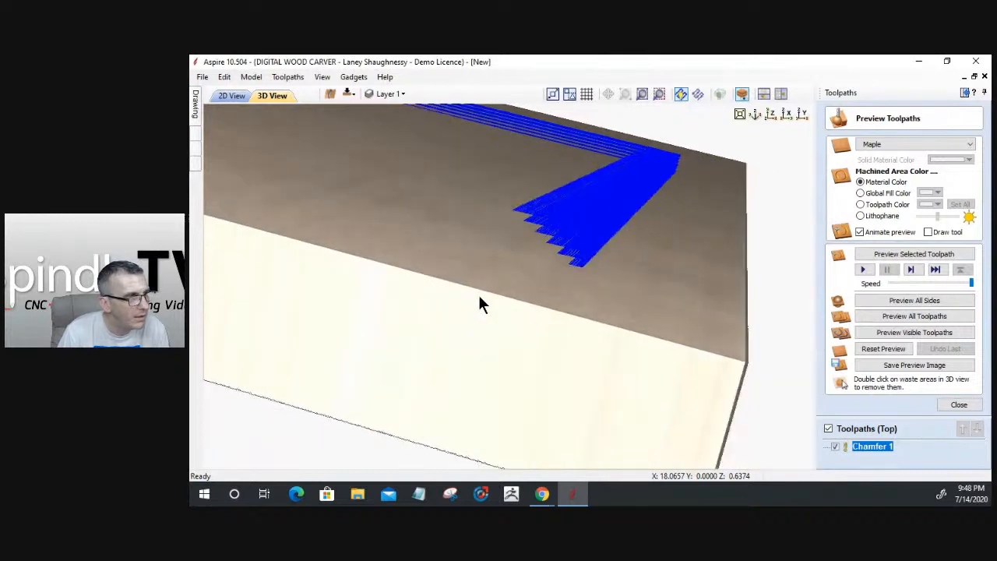
pyautogui.scroll(3, 505, 256)
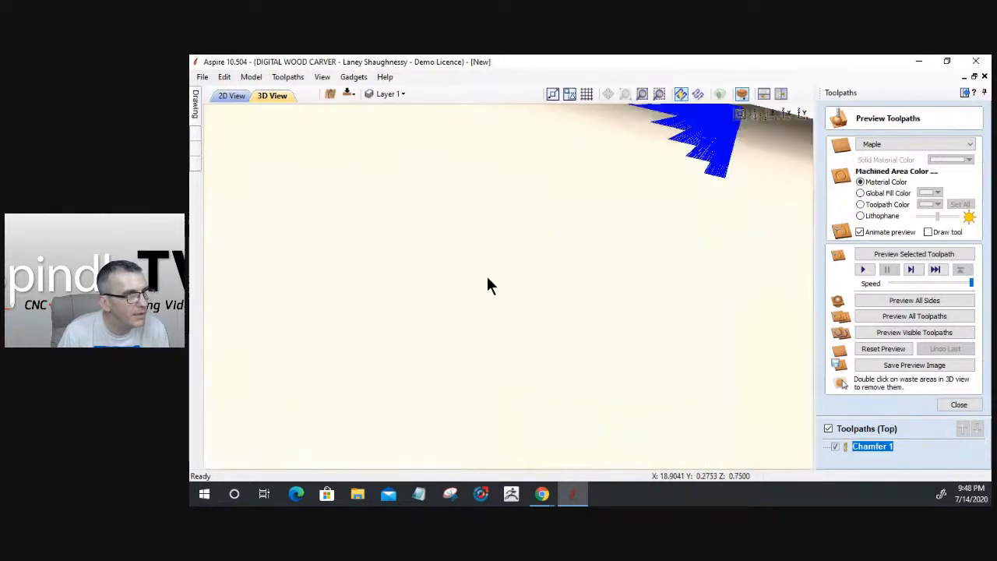
pyautogui.scroll(-5, 476, 298)
pyautogui.scroll(-3, 506, 272)
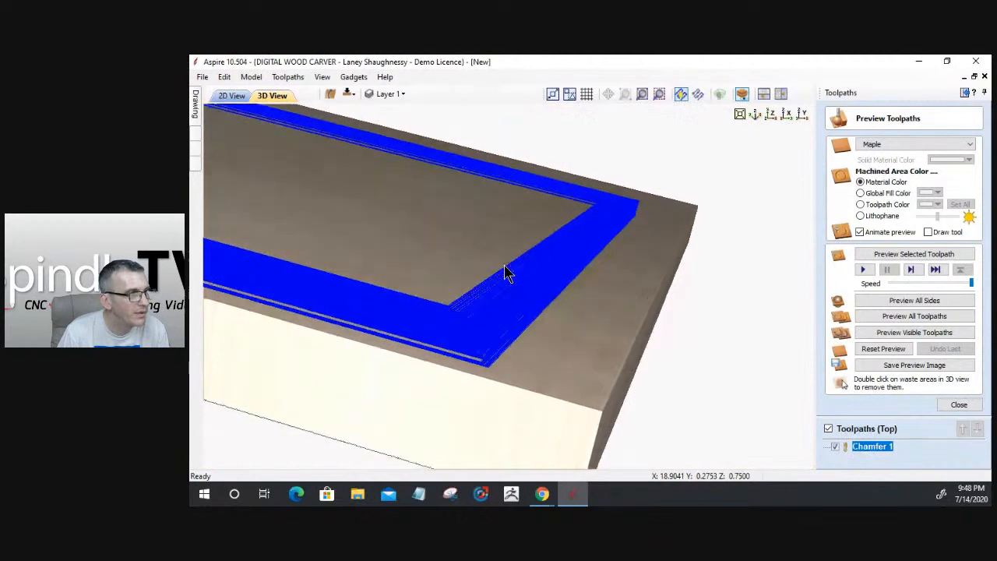
pyautogui.moveTo(582, 363); pyautogui.dragTo(457, 332)
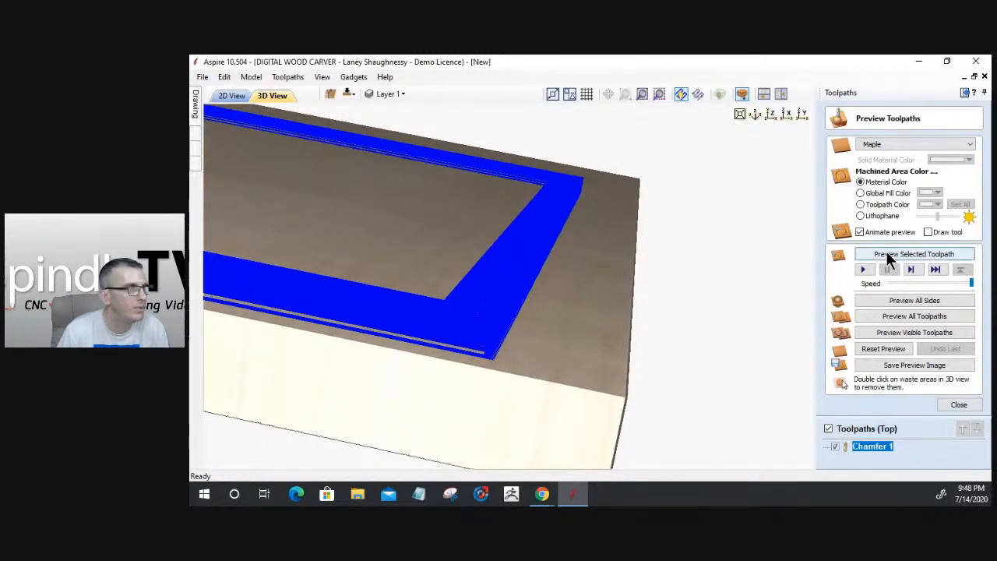
# Simulate Chamfer 1 at Very High preview quality, stopping it at about 88%
pyautogui.click(287, 76)
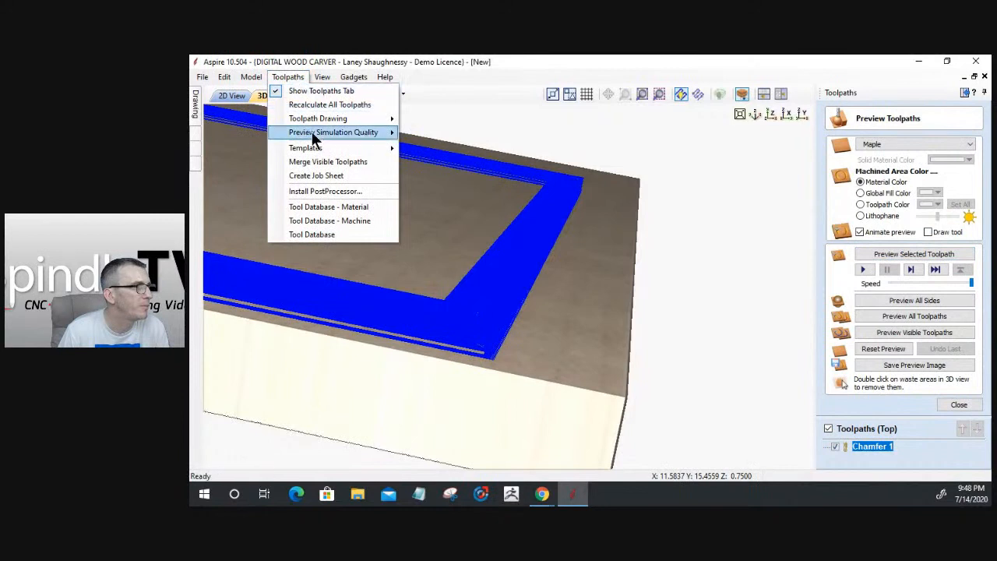
pyautogui.moveTo(313, 138)
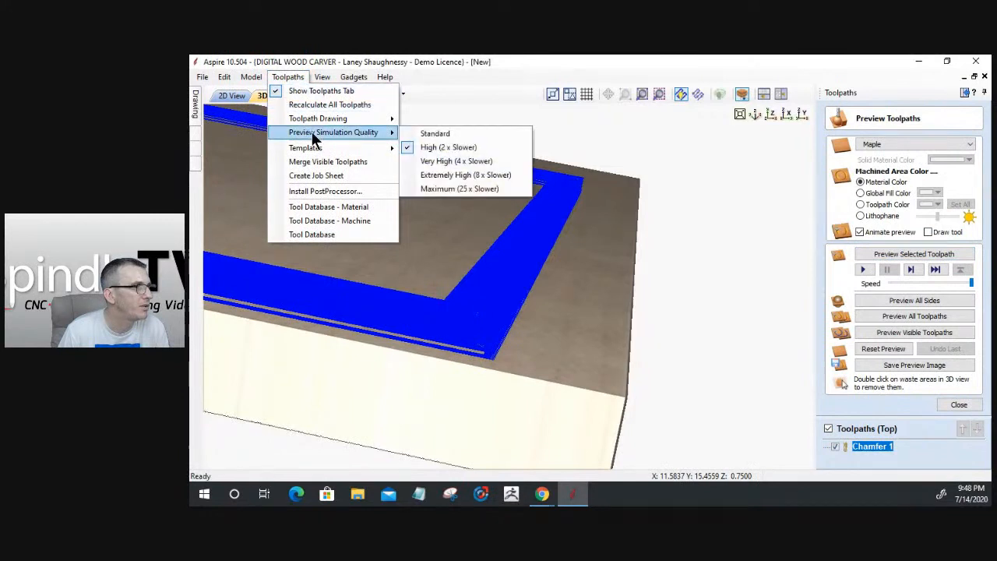
pyautogui.click(440, 163)
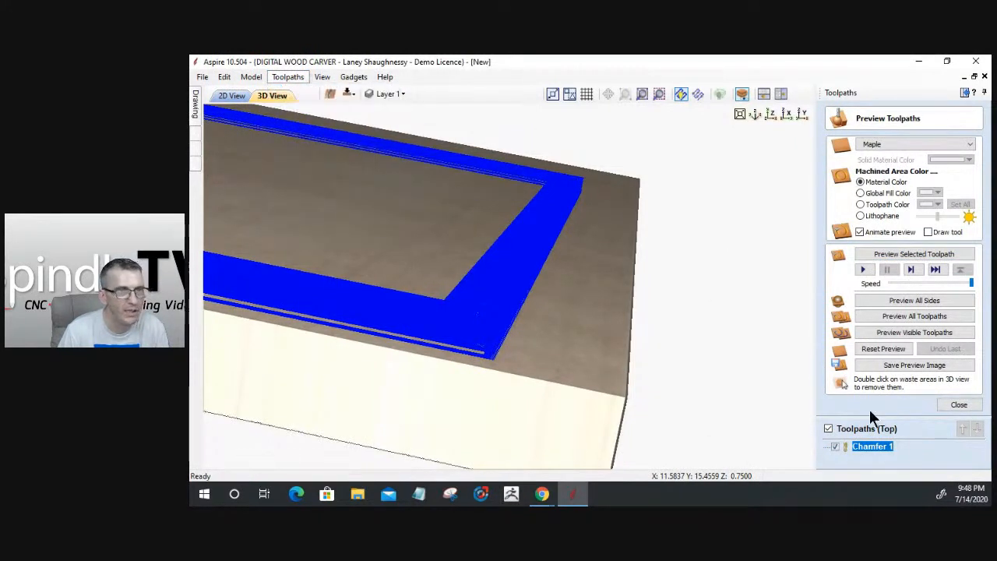
pyautogui.click(893, 255)
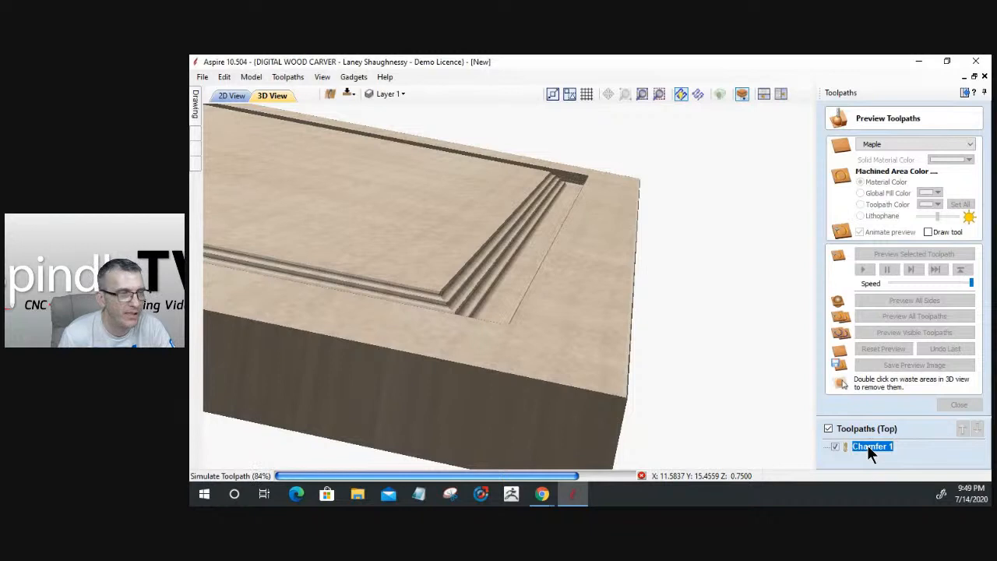
pyautogui.click(642, 476)
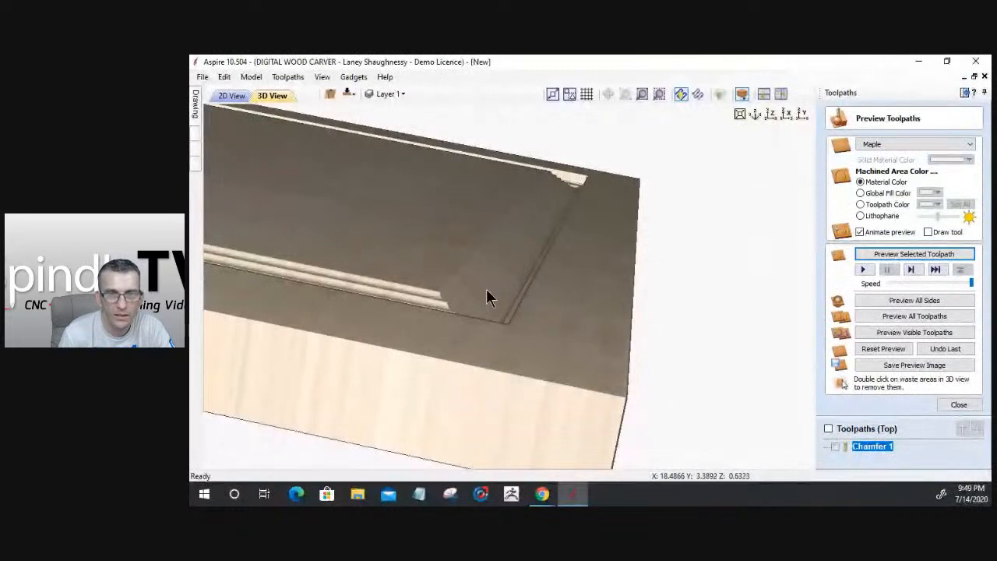
# Reopen Chamfer 1 and recalculate its toolpath with the unchanged settings
pyautogui.doubleClick(872, 446)
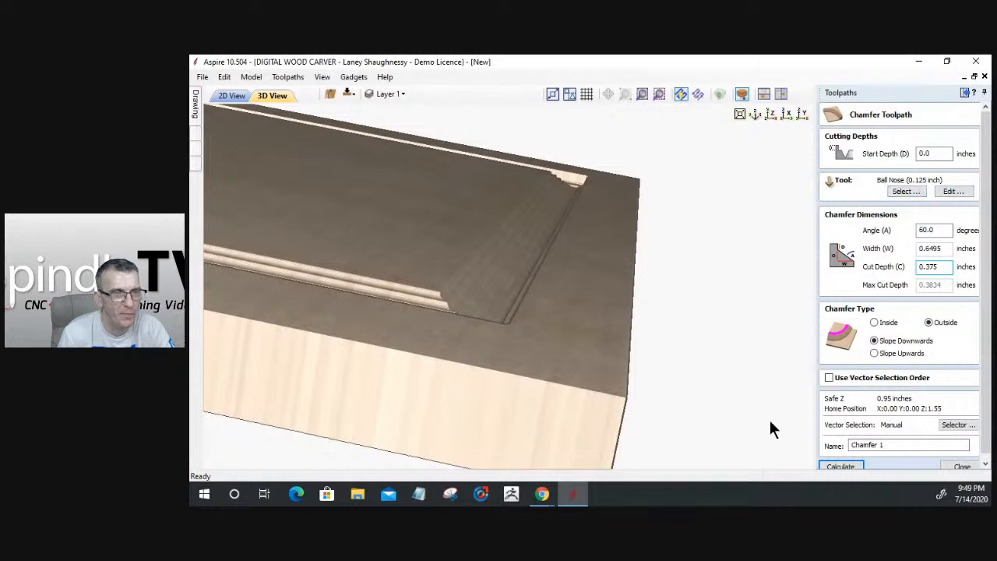
pyautogui.scroll(-1, 834, 361)
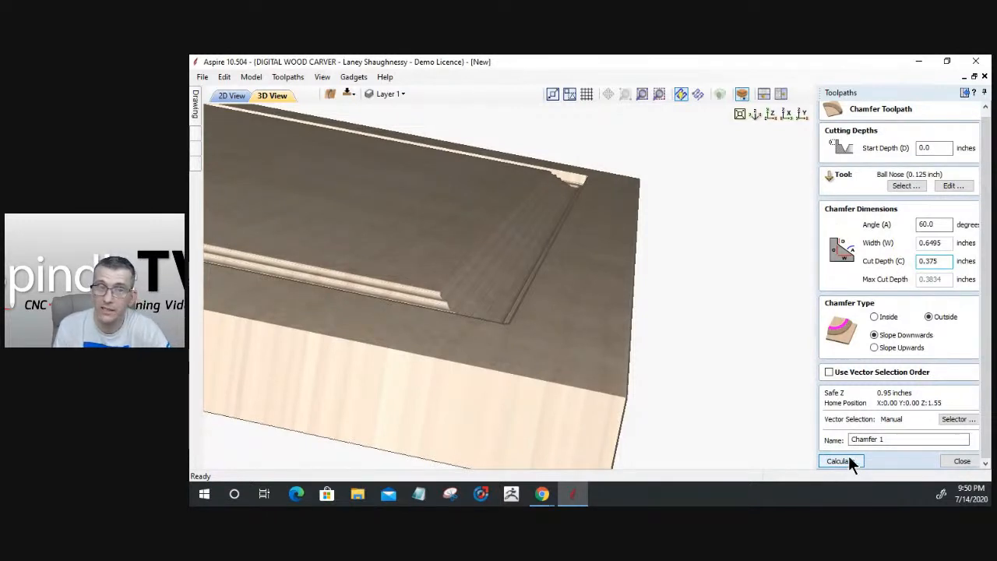
pyautogui.click(959, 463)
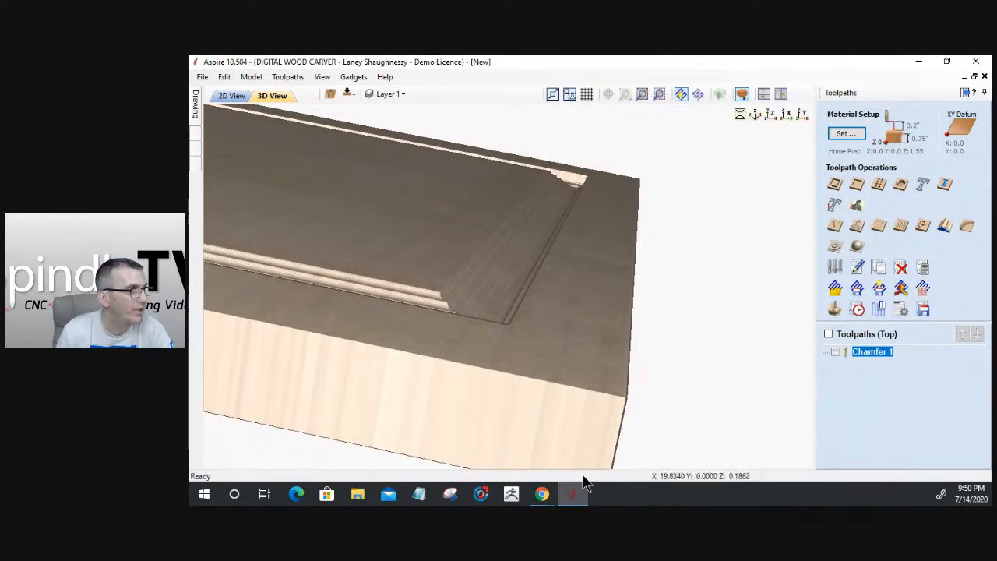
# In 2D view, delete the rectangle vector and bring up the drawing tools in place of toolpaths
pyautogui.click(226, 95)
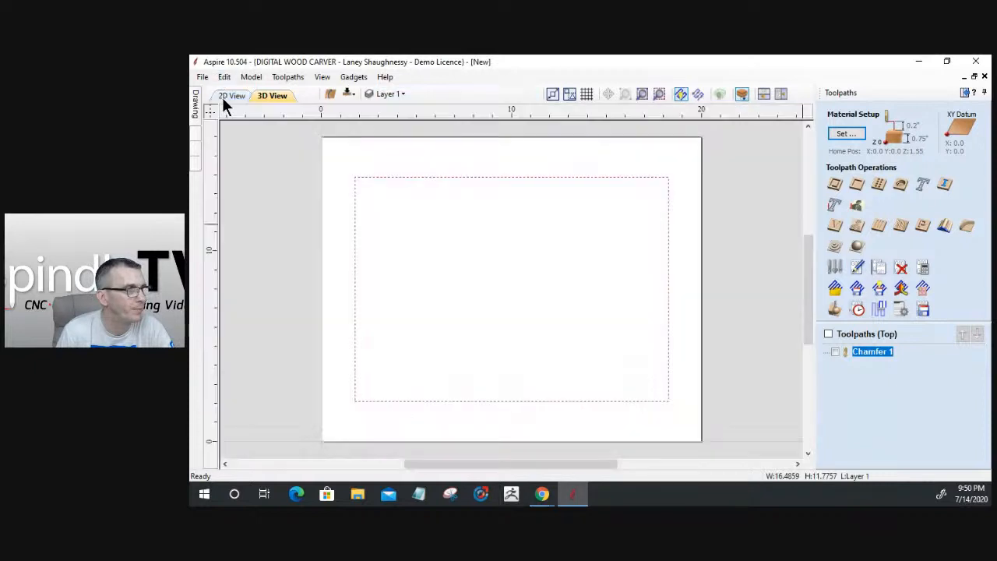
pyautogui.click(400, 177)
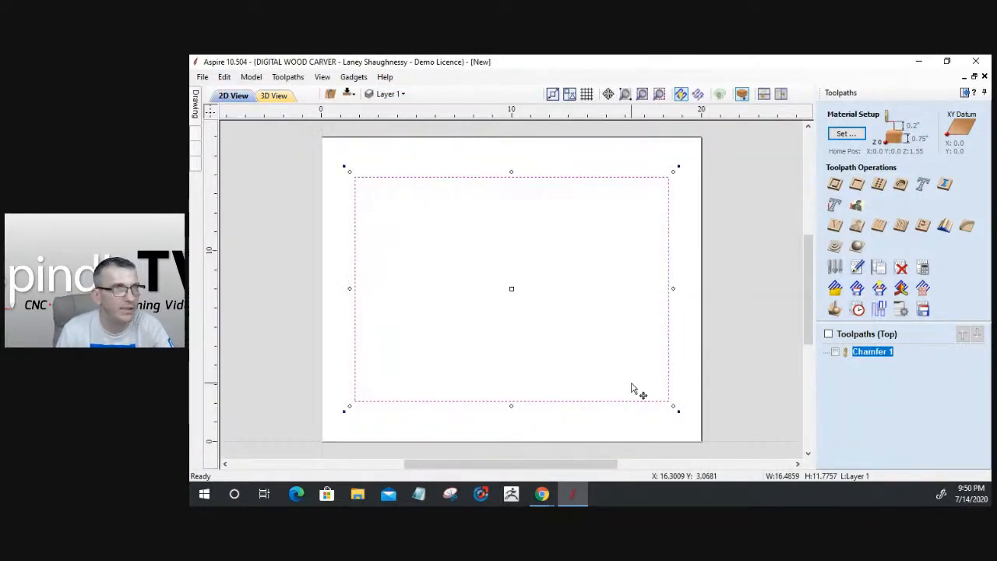
pyautogui.press('Delete')
pyautogui.click(963, 92)
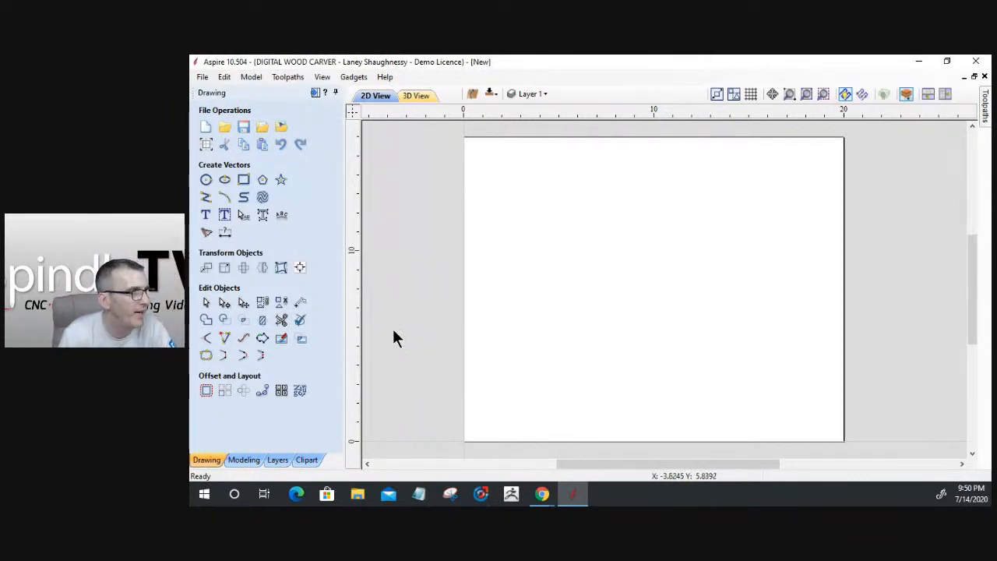
# Draw a six-sided polygon mid-sheet and scale it up to about 12 x 10.4 inches
pyautogui.click(262, 181)
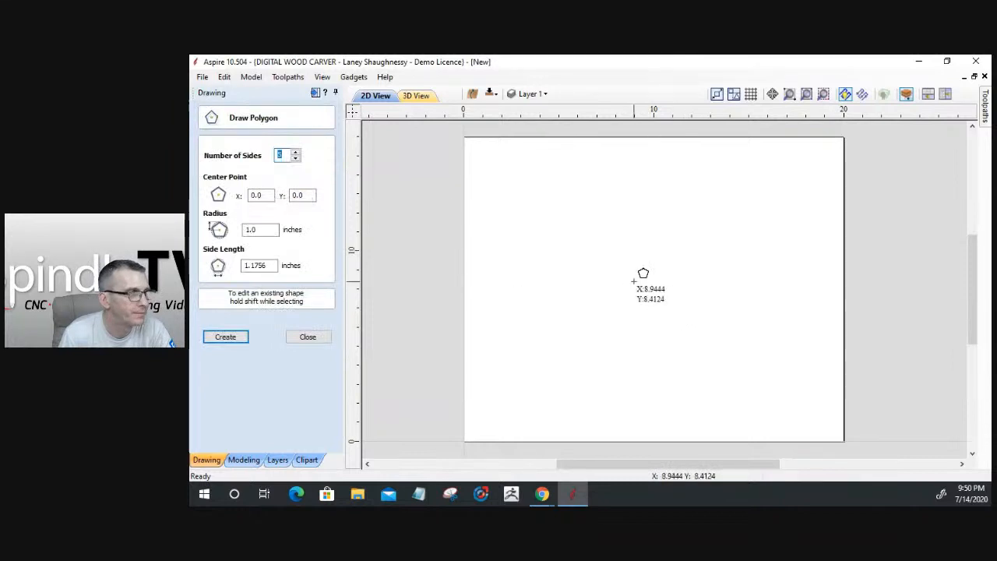
pyautogui.moveTo(649, 279); pyautogui.dragTo(691, 336)
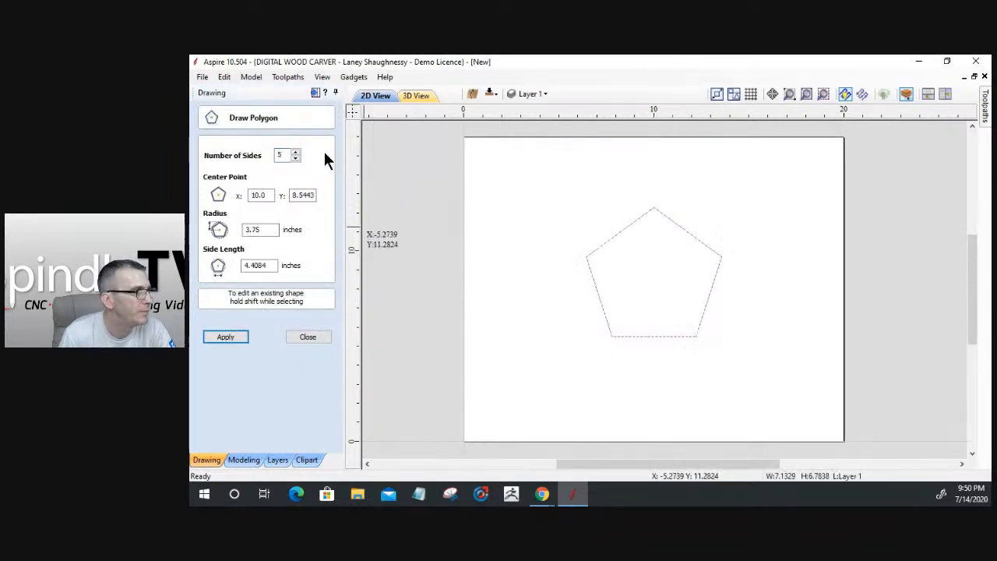
pyautogui.click(296, 152)
pyautogui.click(295, 152)
pyautogui.click(225, 336)
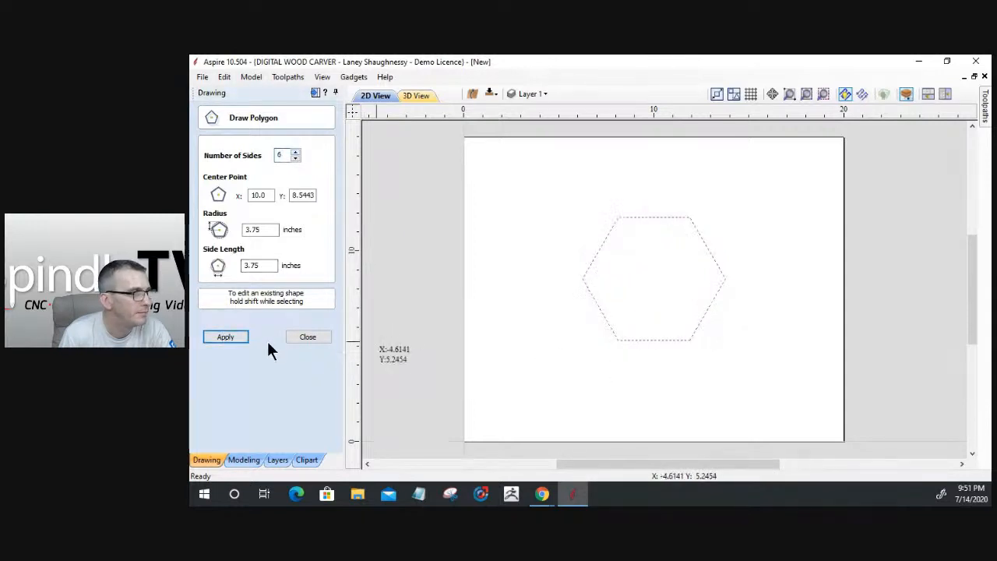
pyautogui.click(307, 337)
pyautogui.click(633, 339)
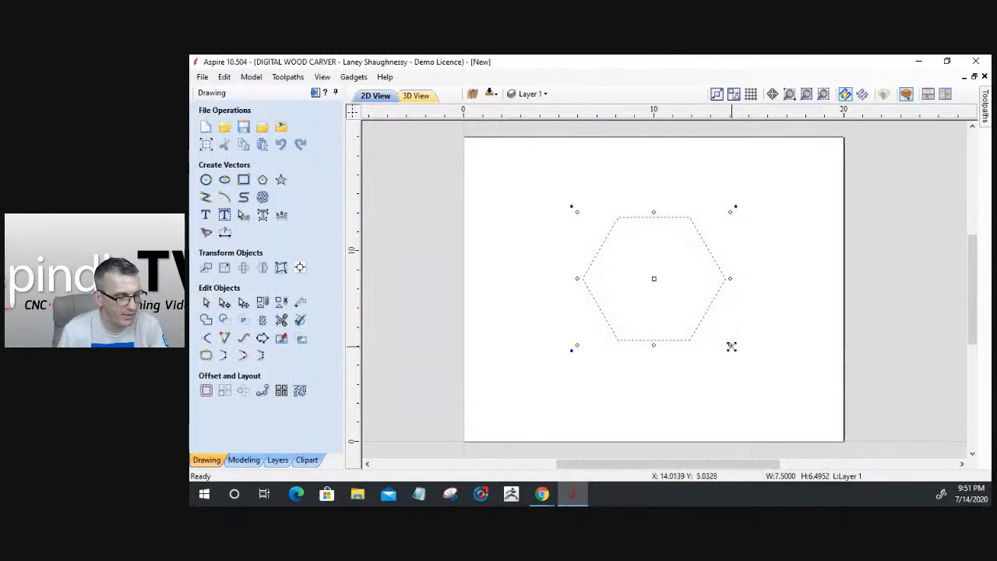
pyautogui.moveTo(730, 346); pyautogui.dragTo(767, 413)
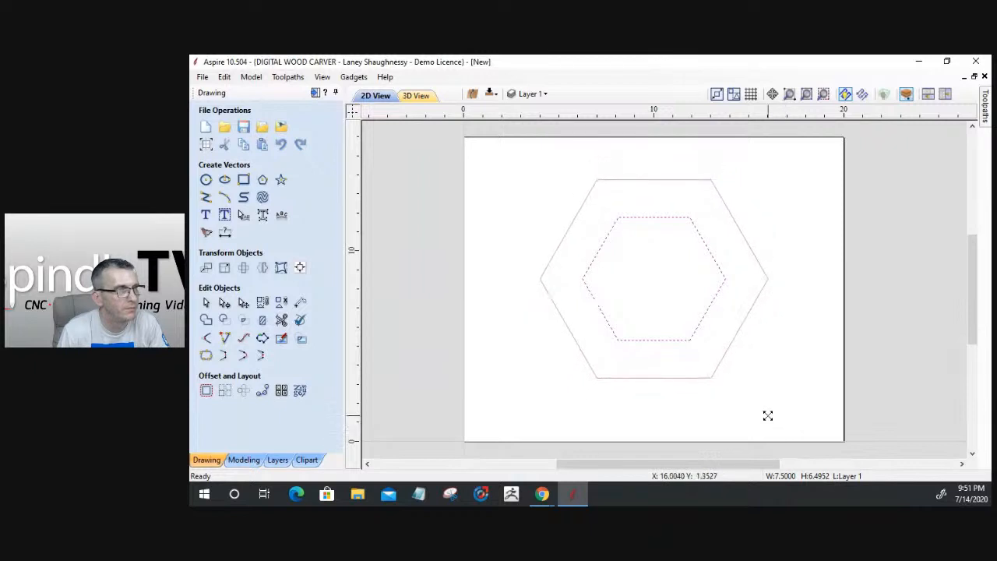
# Draw a 4.0-inch diameter circle centred inside the hexagon
pyautogui.click(206, 181)
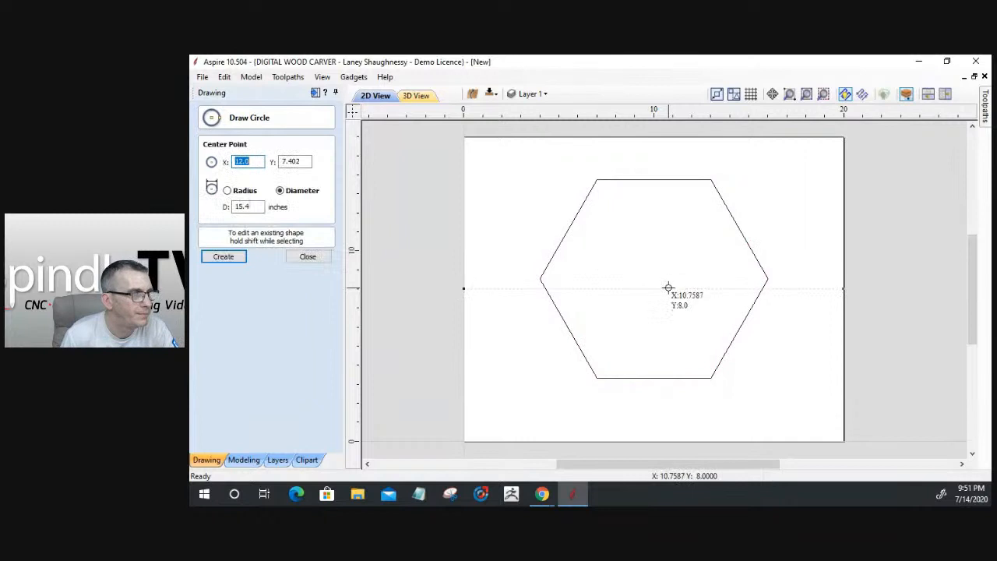
pyautogui.moveTo(653, 288); pyautogui.dragTo(688, 307)
pyautogui.click(307, 256)
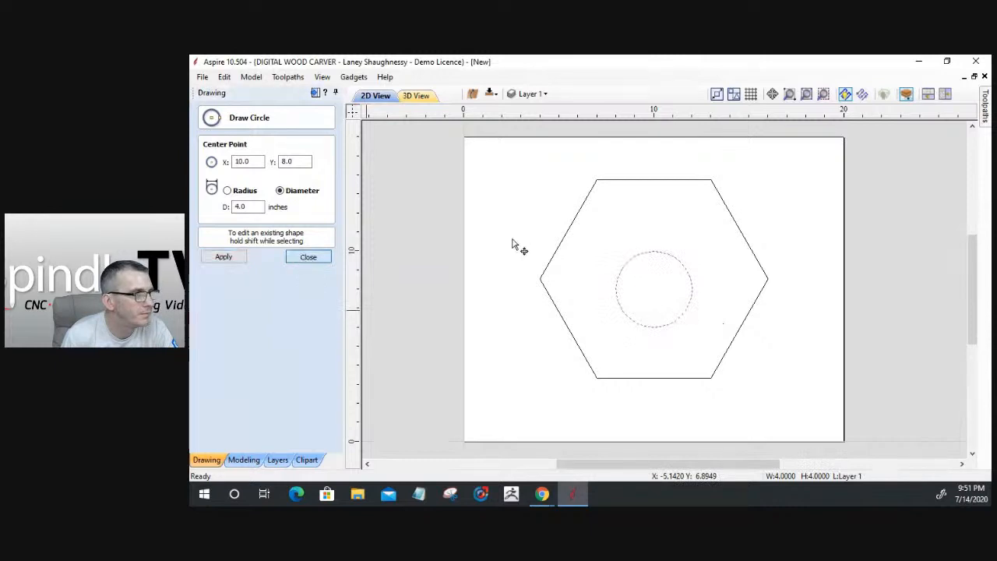
# Centre the hexagon on the material with Align to Material centre
pyautogui.click(543, 262)
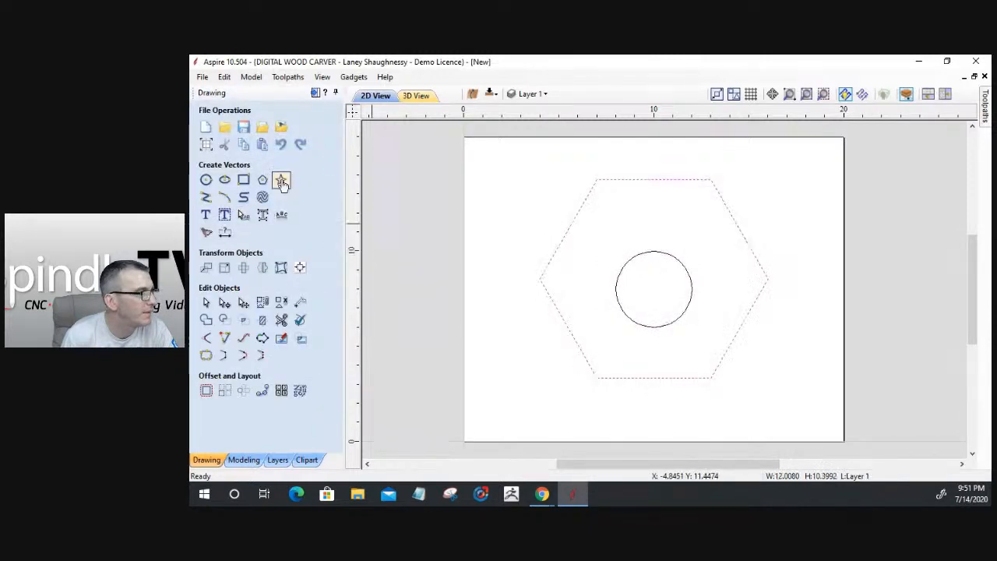
pyautogui.click(299, 267)
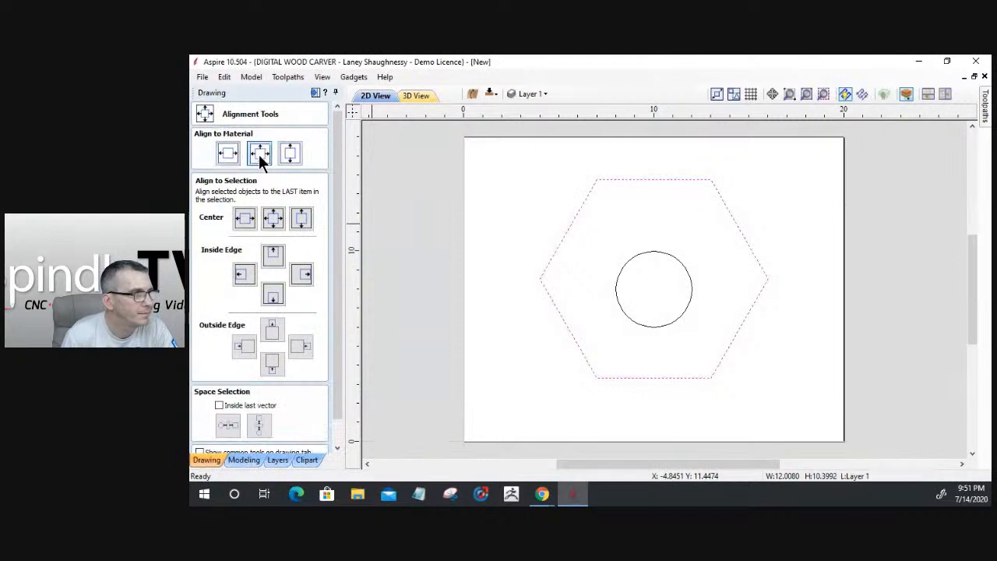
pyautogui.click(259, 154)
pyautogui.moveTo(336, 413); pyautogui.dragTo(335, 442)
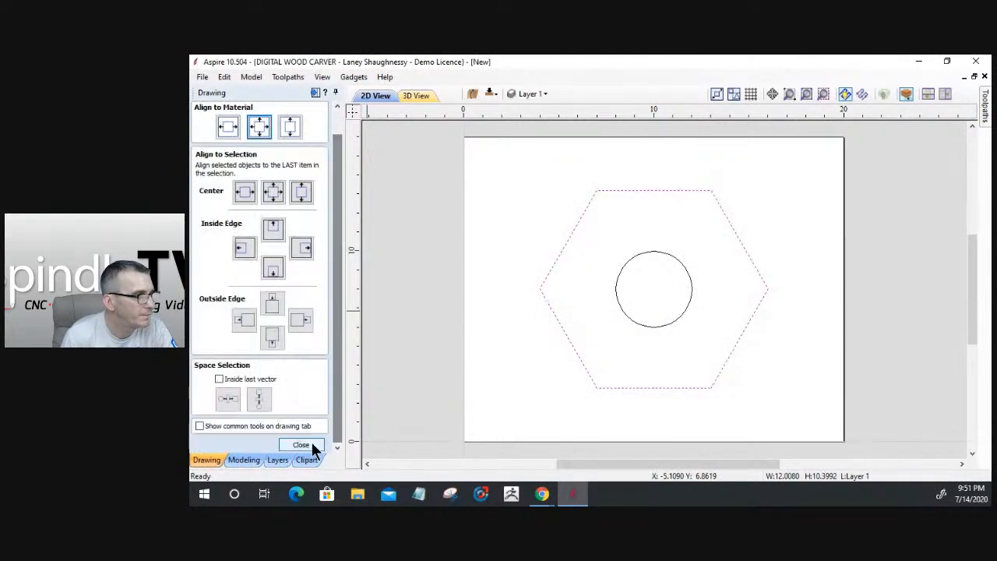
pyautogui.click(310, 446)
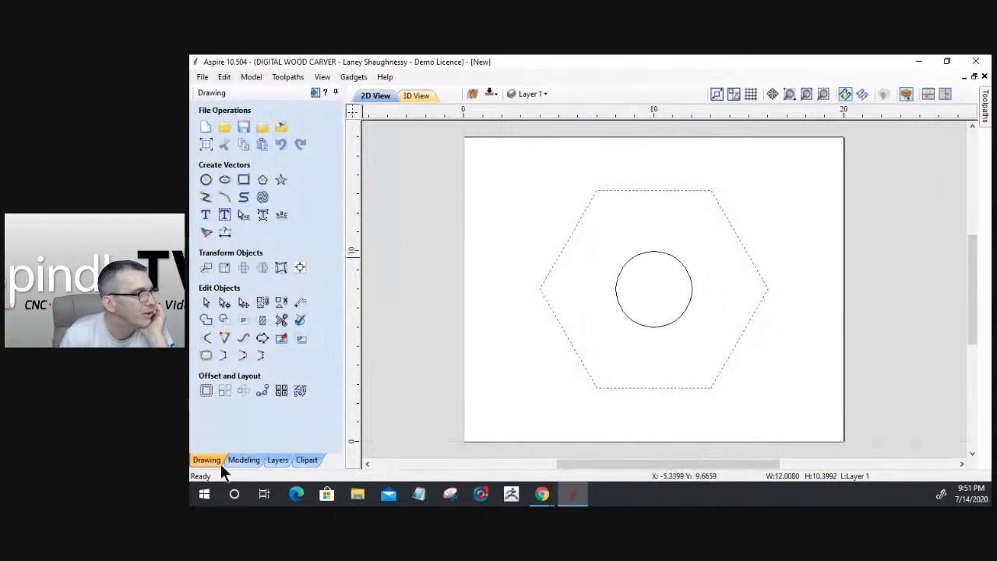
# Draw a 19 x 15.5 inch ellipse outward from the circle's centre, enclosing both shapes
pyautogui.click(244, 459)
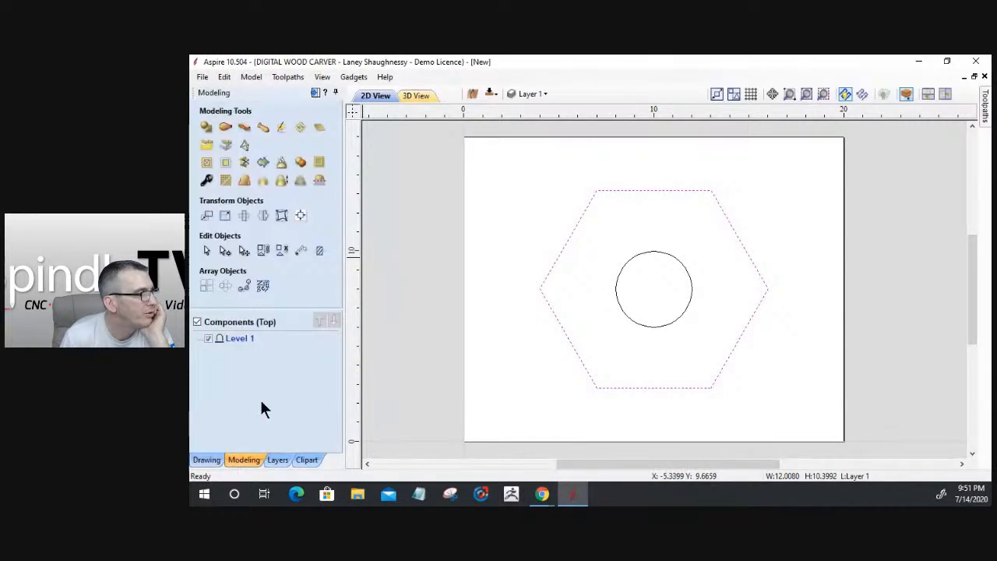
pyautogui.click(207, 459)
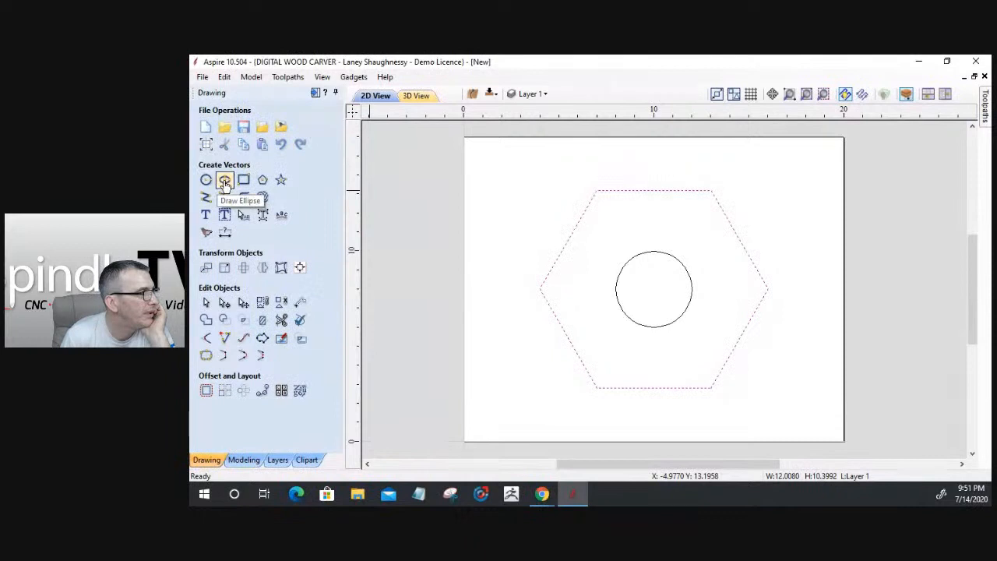
pyautogui.click(224, 181)
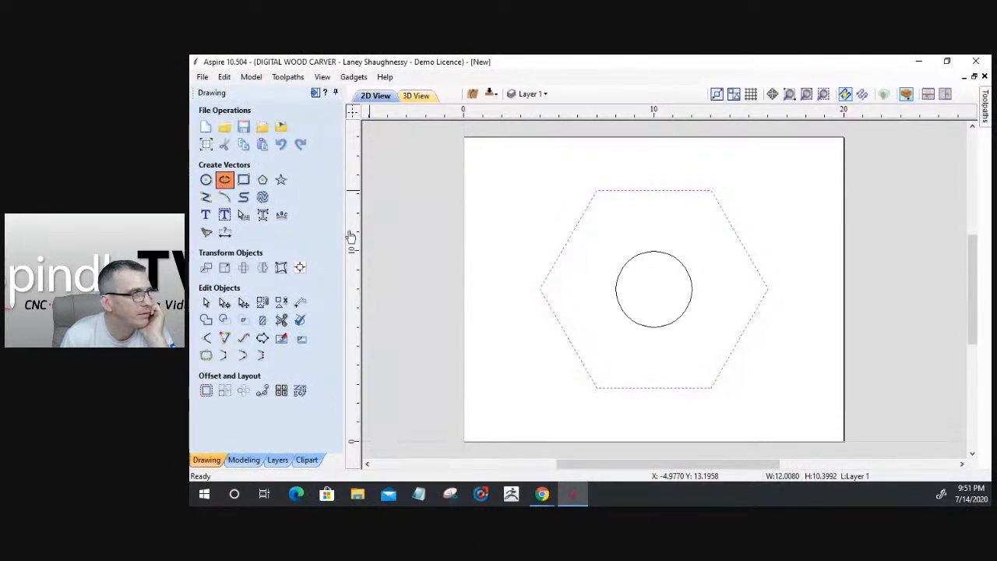
pyautogui.moveTo(653, 287); pyautogui.dragTo(823, 438)
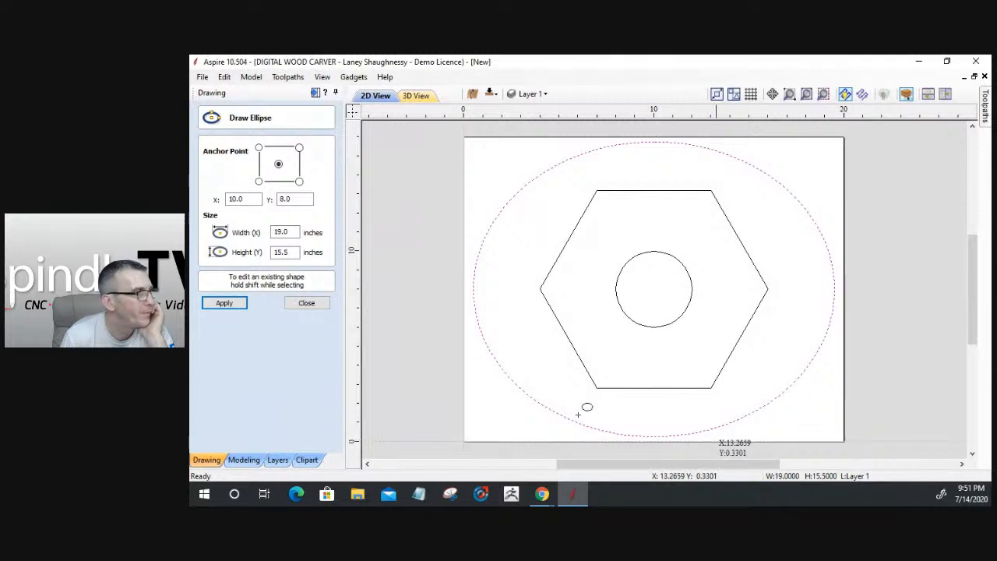
pyautogui.click(313, 307)
pyautogui.click(206, 390)
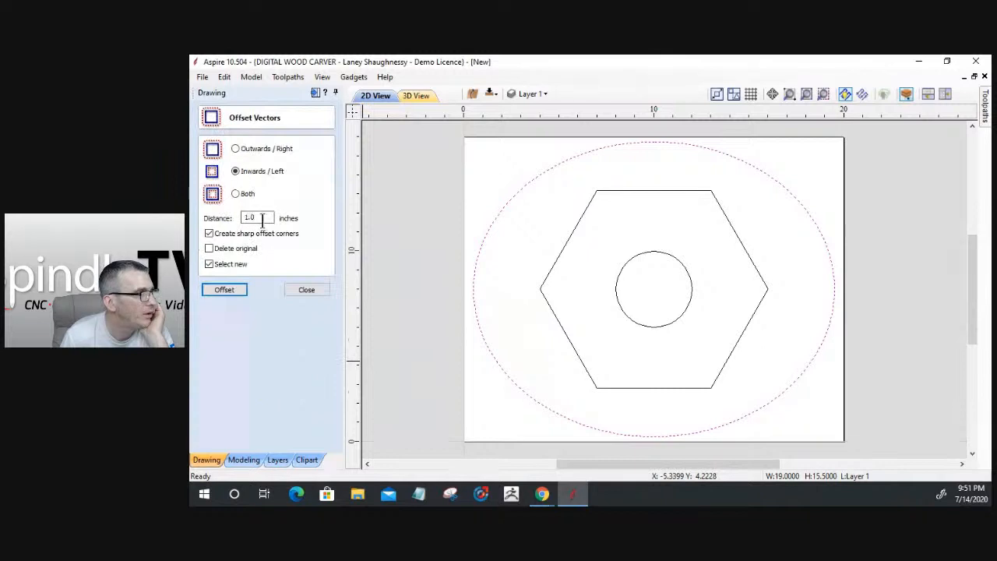
pyautogui.moveTo(255, 222); pyautogui.dragTo(213, 216)
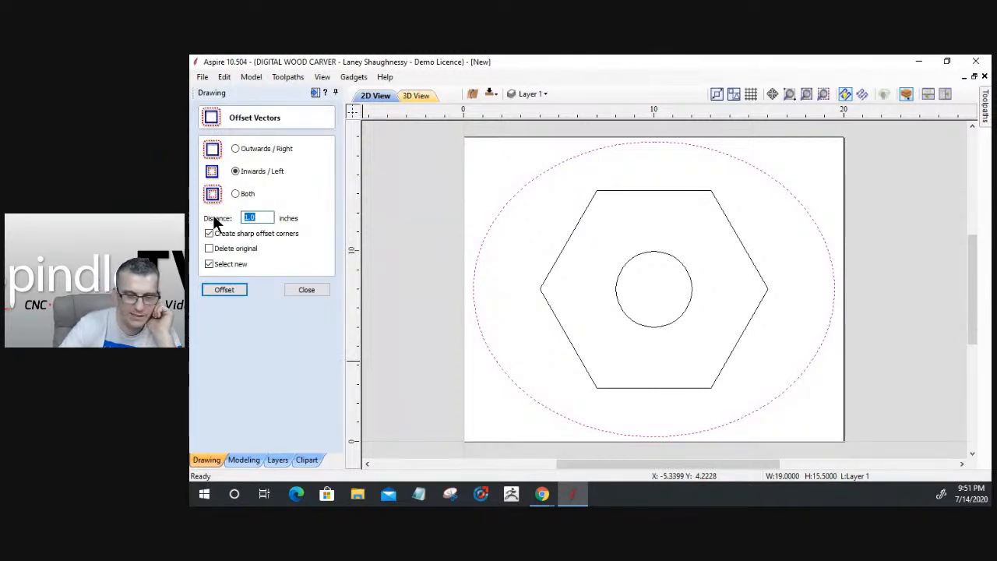
pyautogui.write('.5')
pyautogui.click(221, 289)
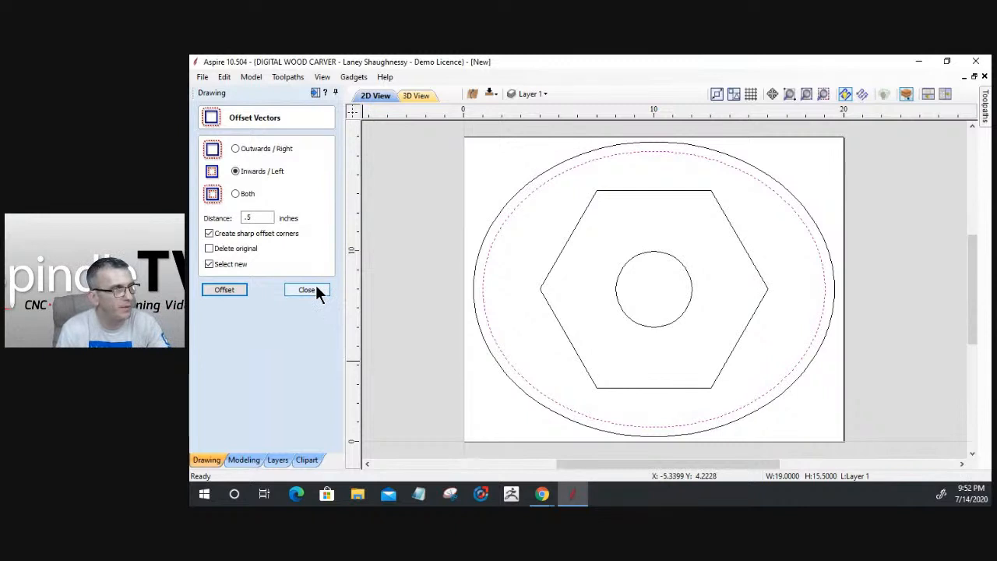
pyautogui.hotkey('ctrl', 'z')
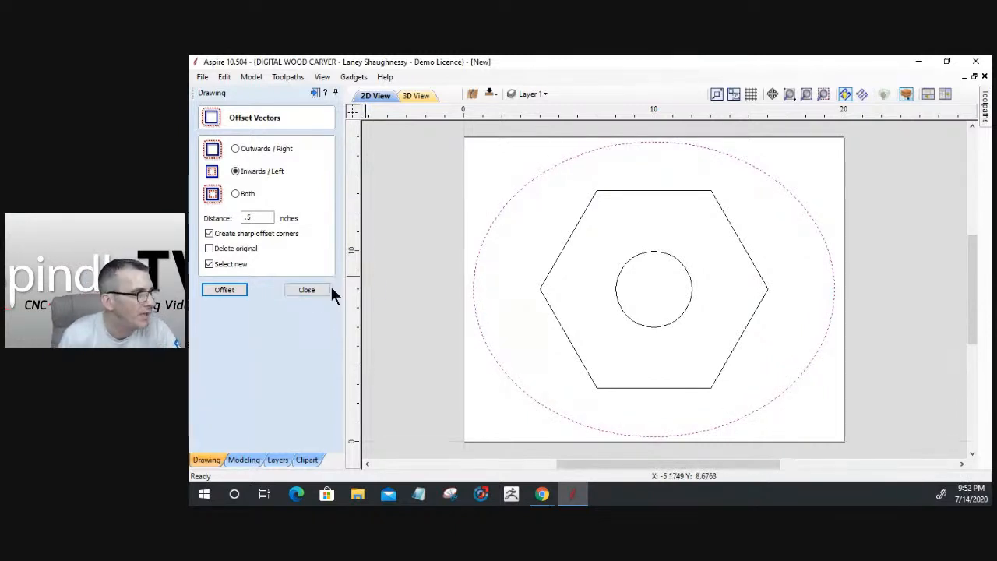
pyautogui.click(307, 289)
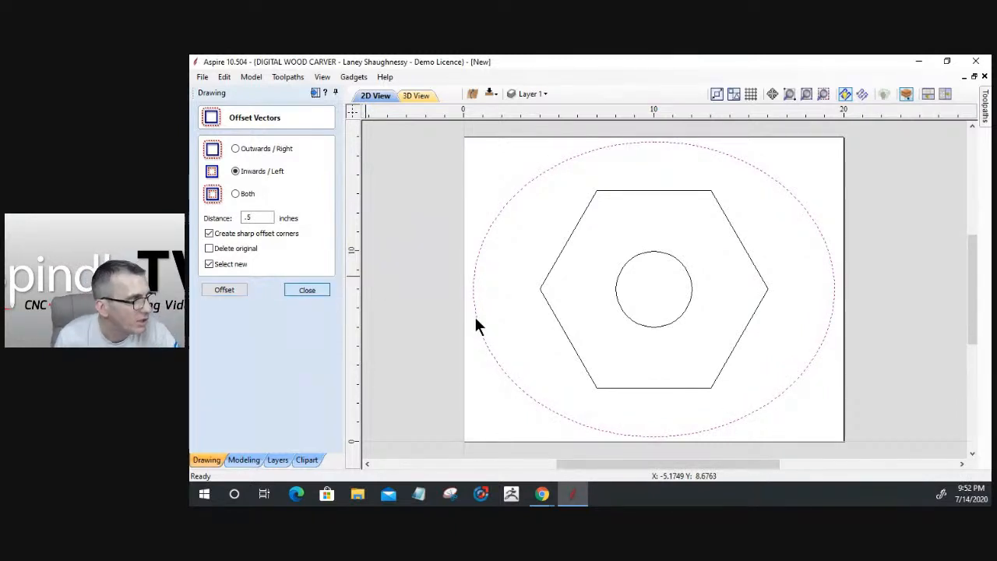
# Create a pointed-profile shape on the ellipse, blending to the hexagon and circle as inner vectors
pyautogui.click(244, 460)
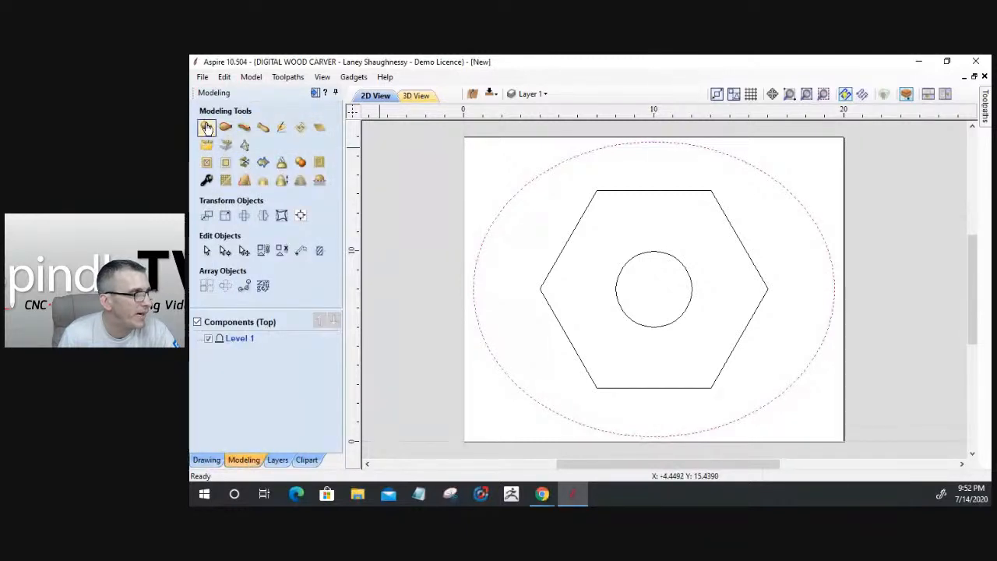
pyautogui.click(206, 127)
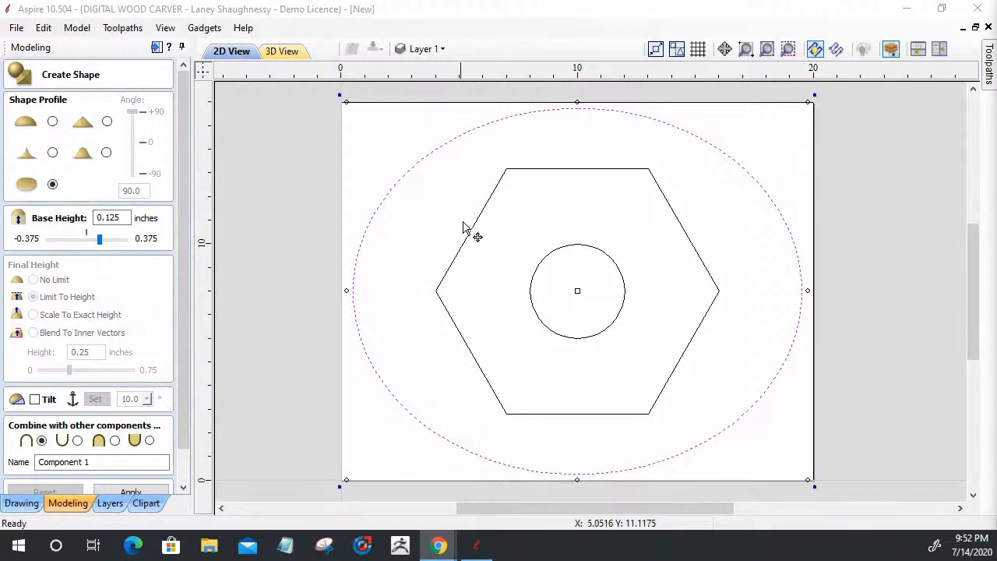
pyautogui.click(53, 152)
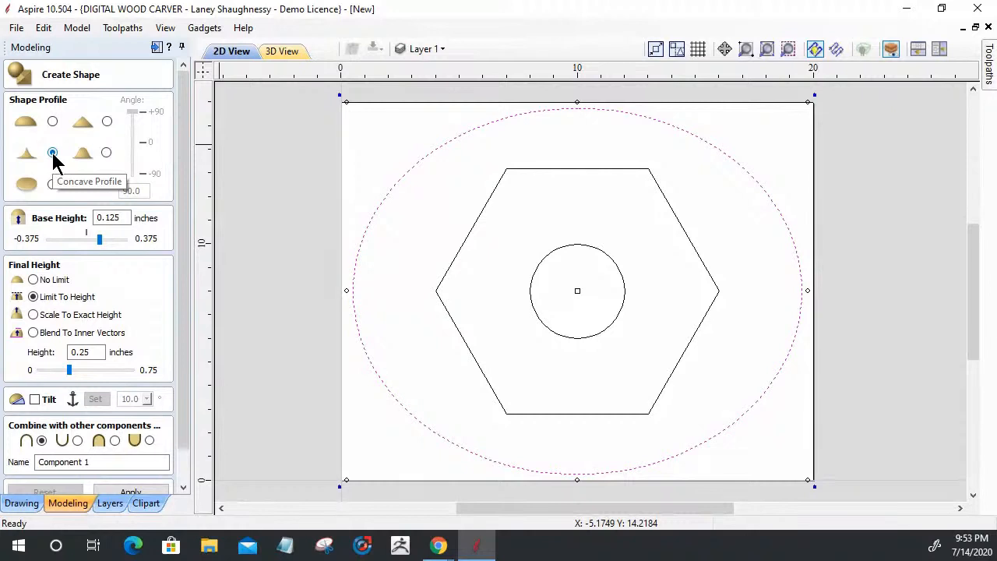
pyautogui.click(464, 241)
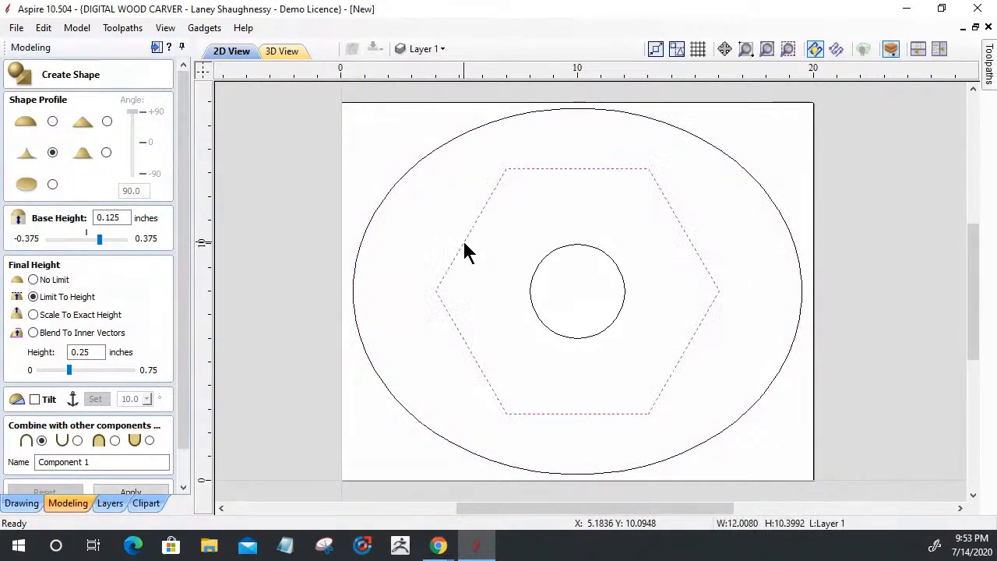
pyautogui.keyDown('shift'); pyautogui.click(532, 273); pyautogui.keyUp('shift')
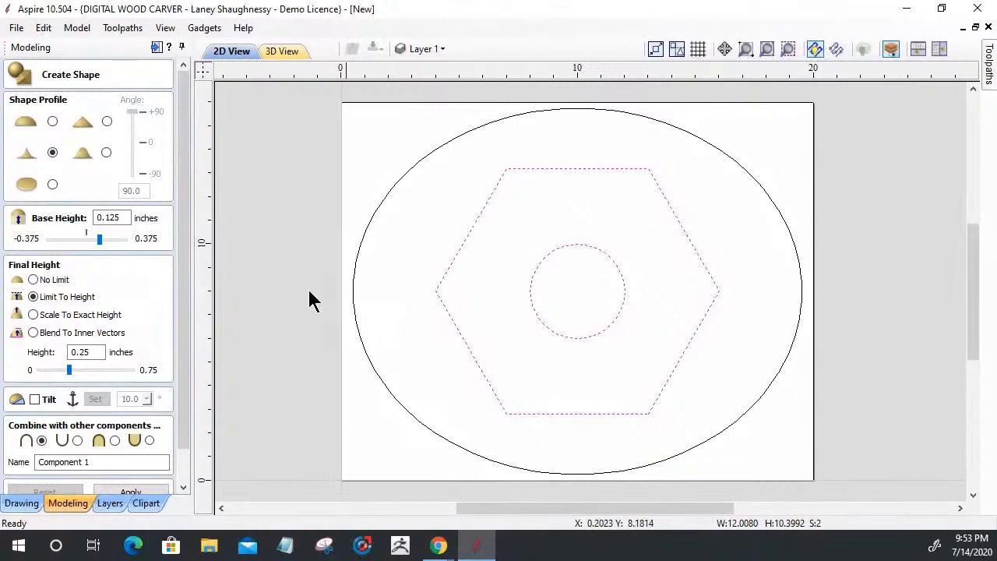
pyautogui.click(33, 333)
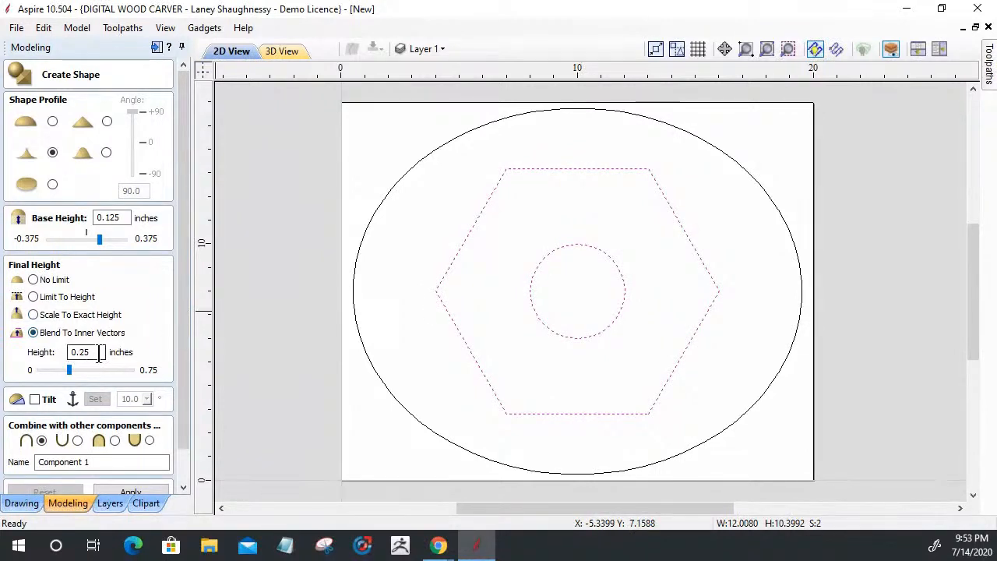
# Change the inner-vector blend height from 0.25 to 0.5 inches
pyautogui.moveTo(94, 352); pyautogui.dragTo(70, 352)
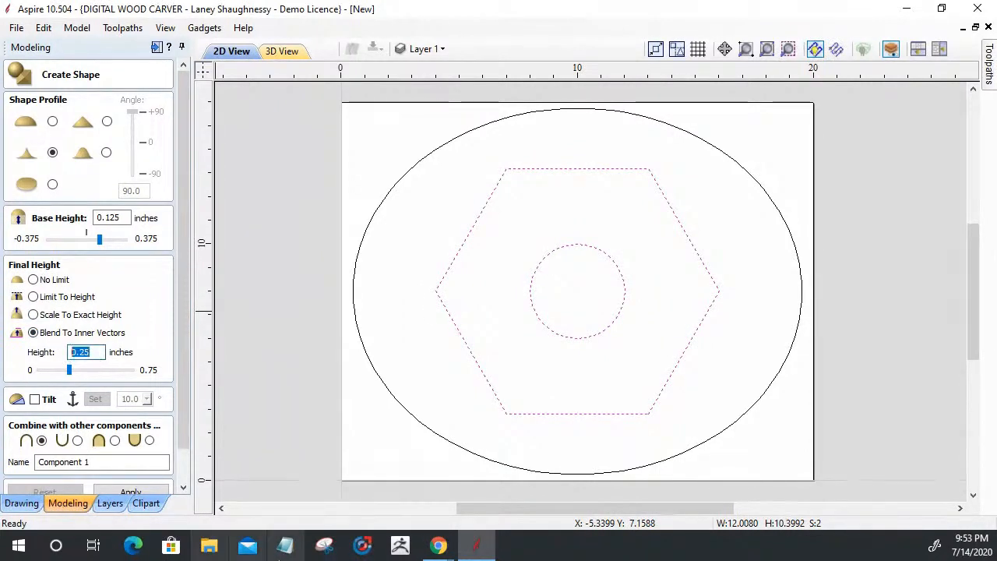
pyautogui.write('.5')
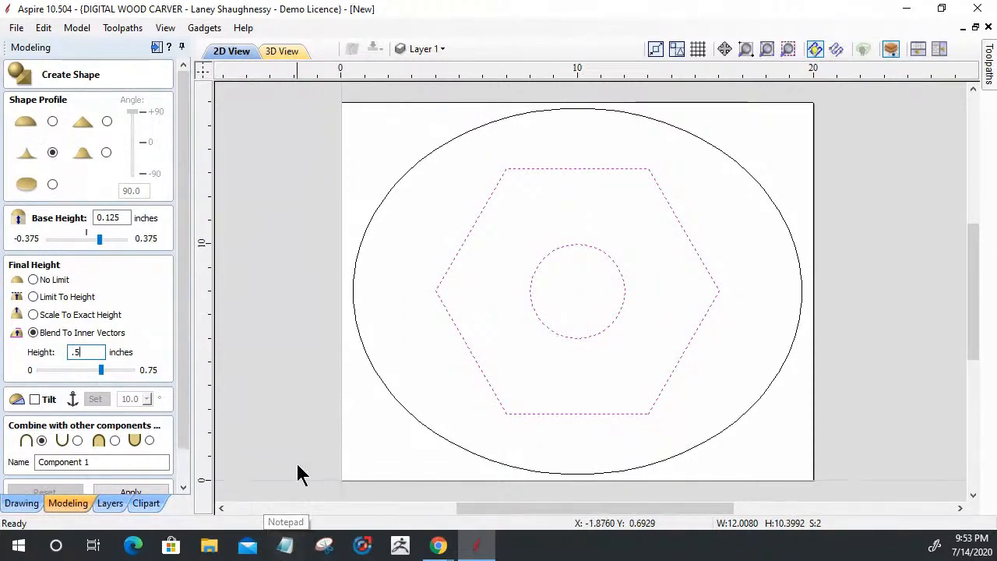
pyautogui.moveTo(182, 368); pyautogui.dragTo(182, 413)
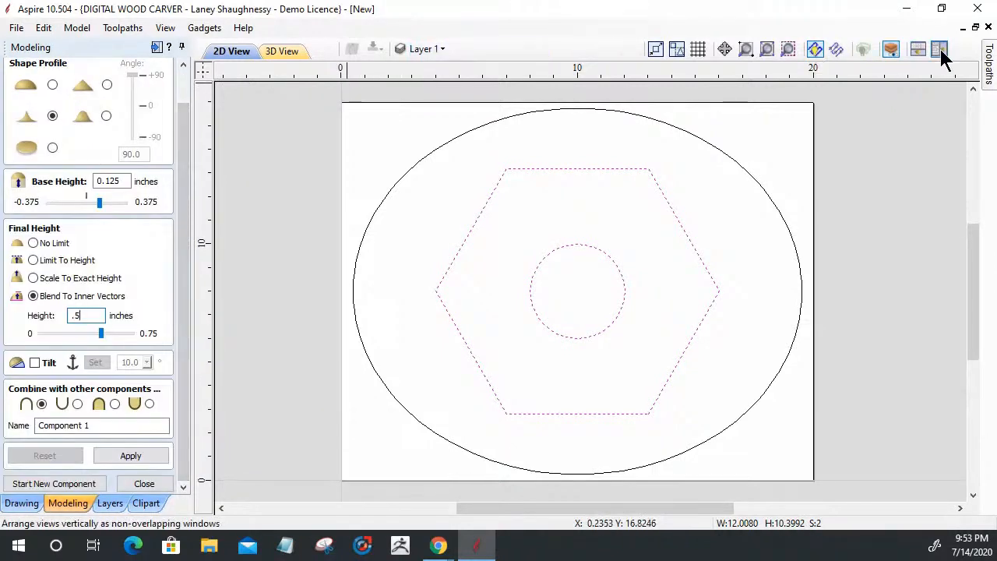
# Show the 3D view and reset the toolpath preview to clear the carved chamfer
pyautogui.click(273, 53)
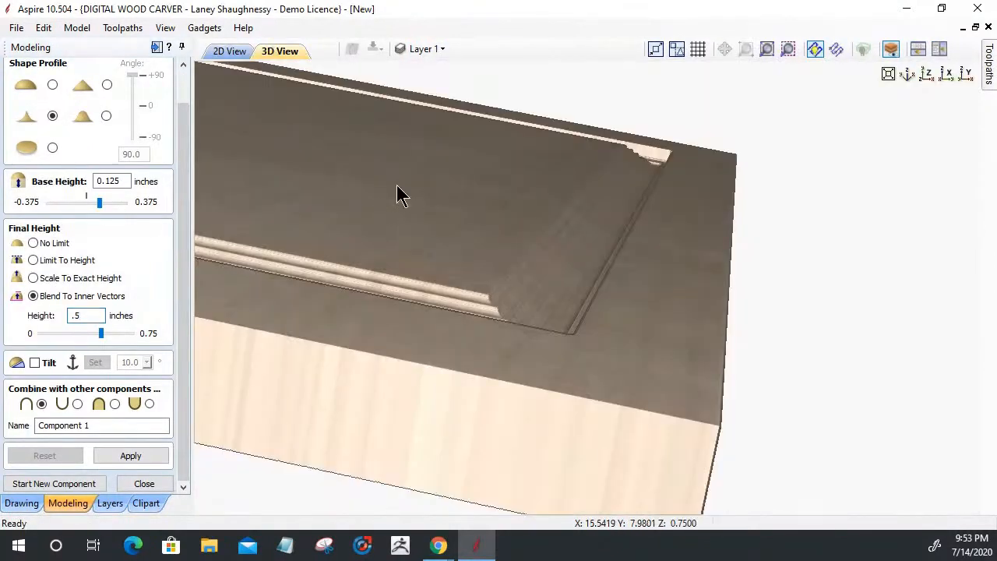
pyautogui.click(986, 69)
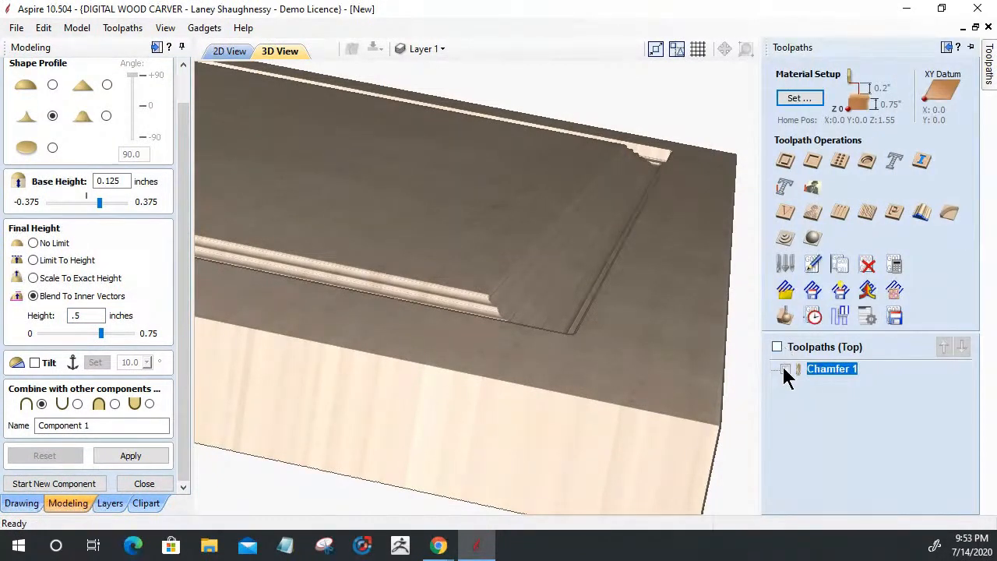
pyautogui.click(785, 316)
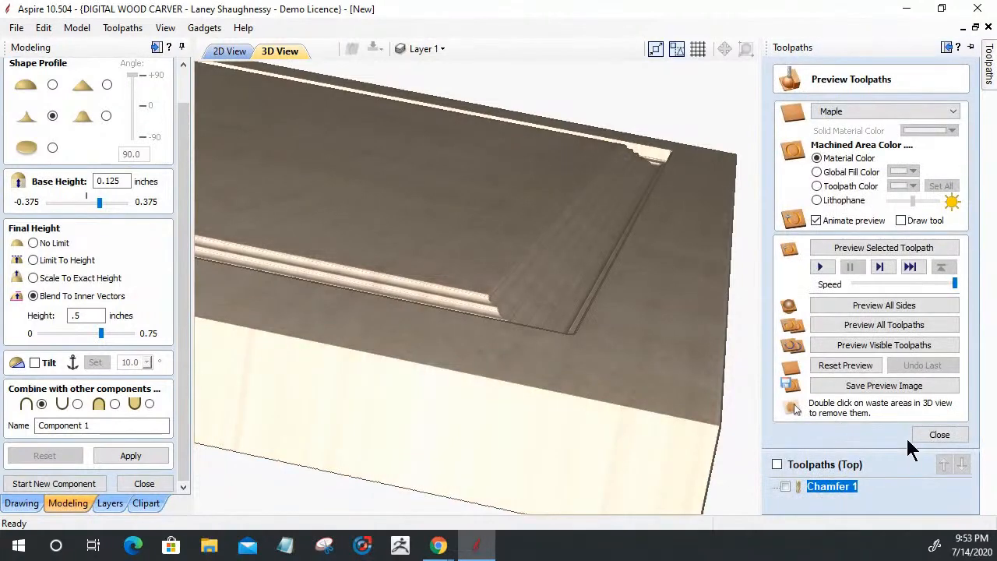
pyautogui.click(937, 434)
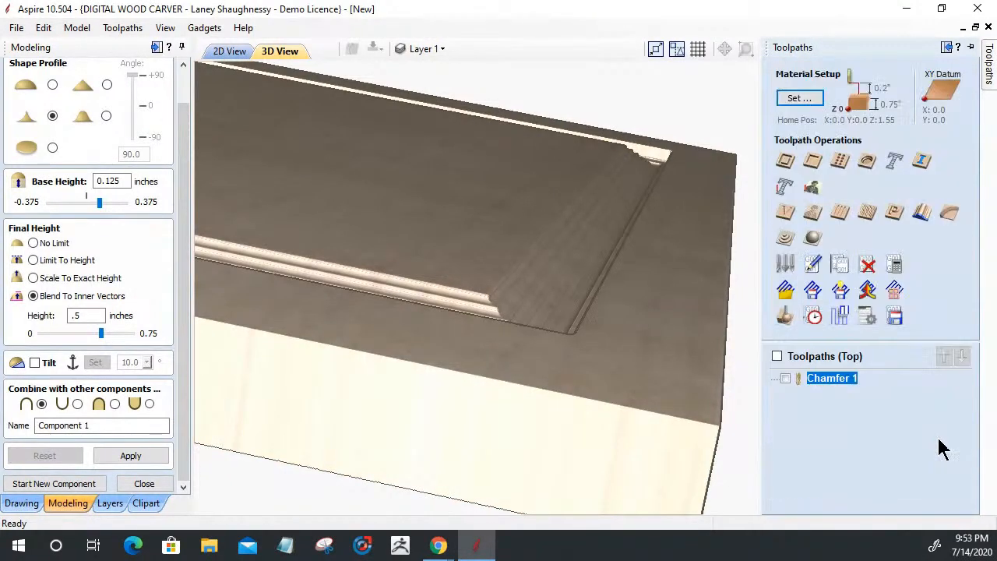
pyautogui.click(784, 316)
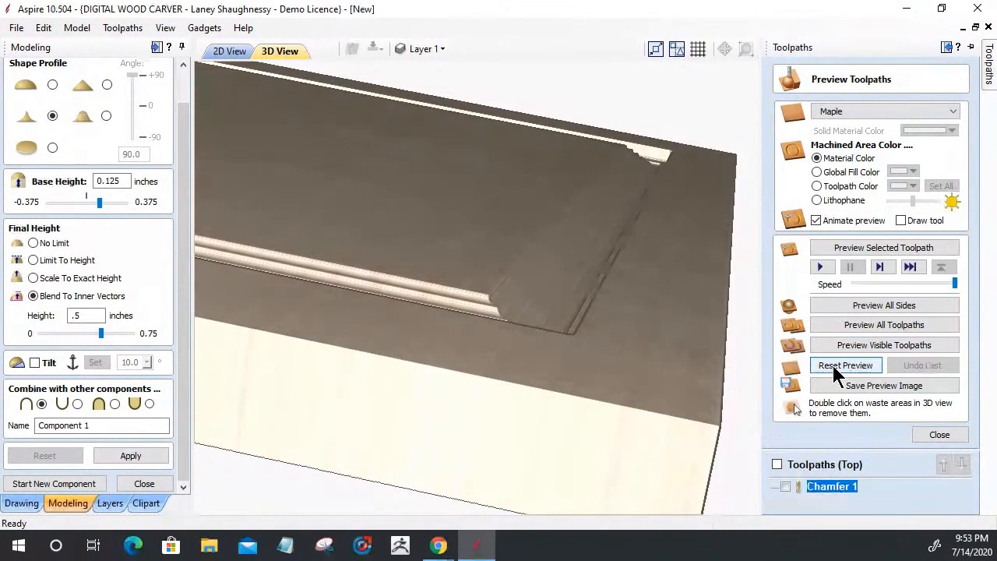
pyautogui.click(837, 365)
pyautogui.click(938, 436)
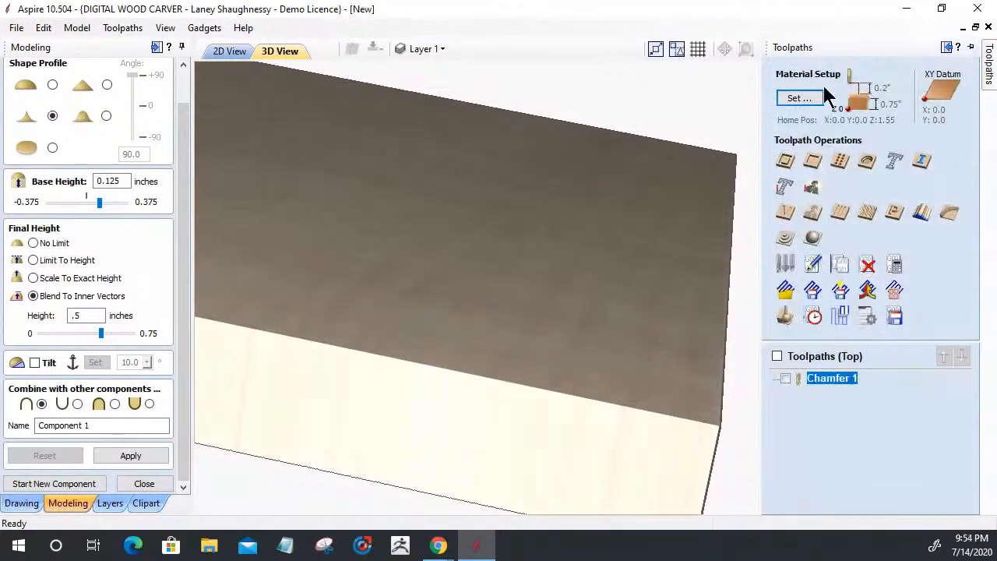
pyautogui.click(947, 47)
# View the plain board from above and at an angle, then open the component shape settings
pyautogui.click(927, 75)
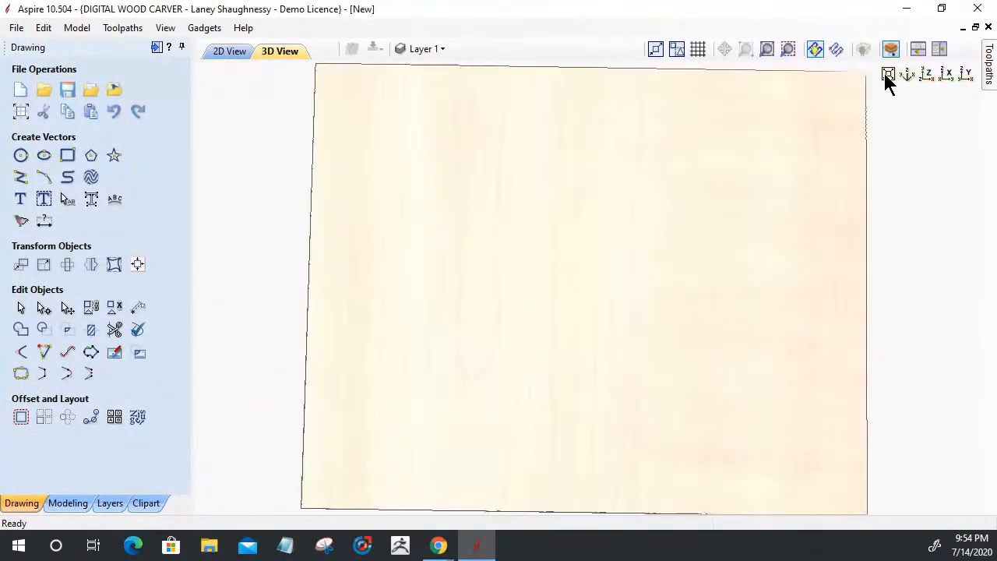
pyautogui.moveTo(622, 281); pyautogui.dragTo(553, 366)
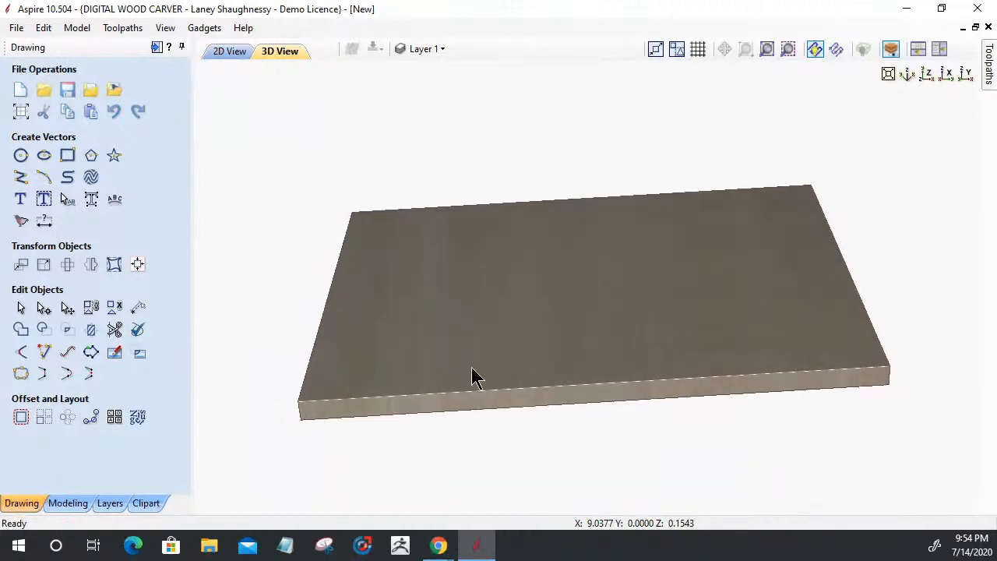
pyautogui.click(67, 502)
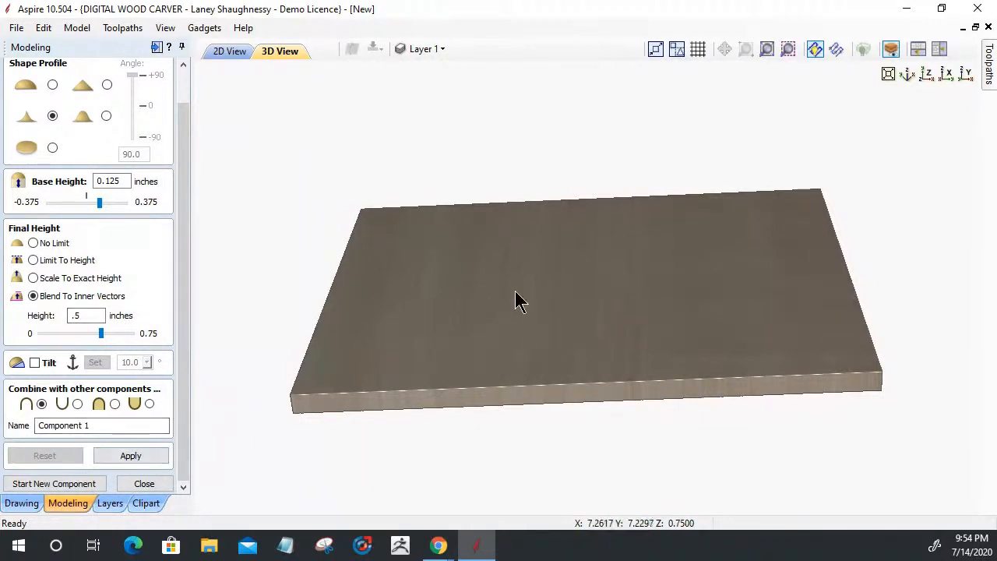
# Apply the settings to build the hexagon component and orbit to inspect it
pyautogui.click(131, 455)
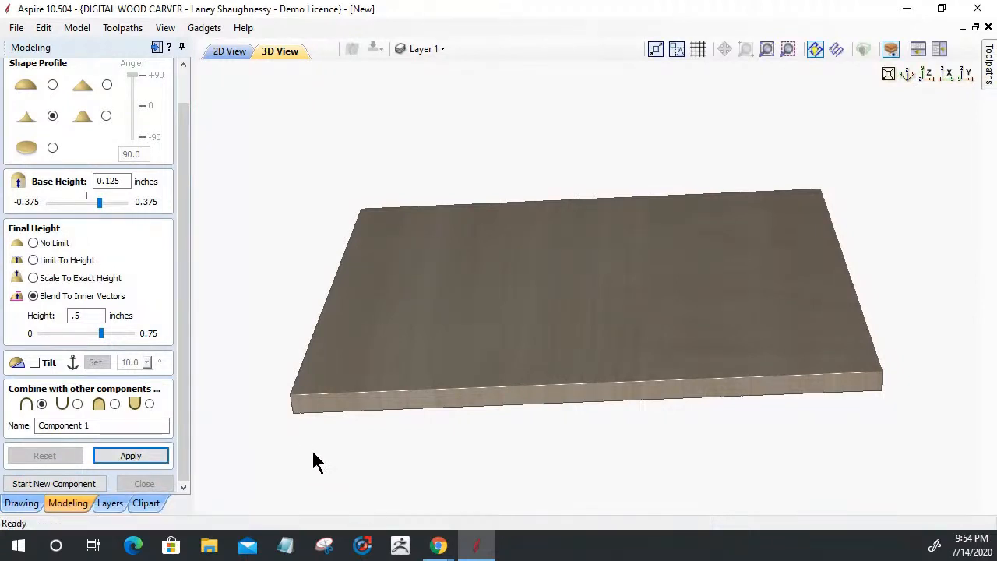
pyautogui.moveTo(453, 321); pyautogui.dragTo(537, 360)
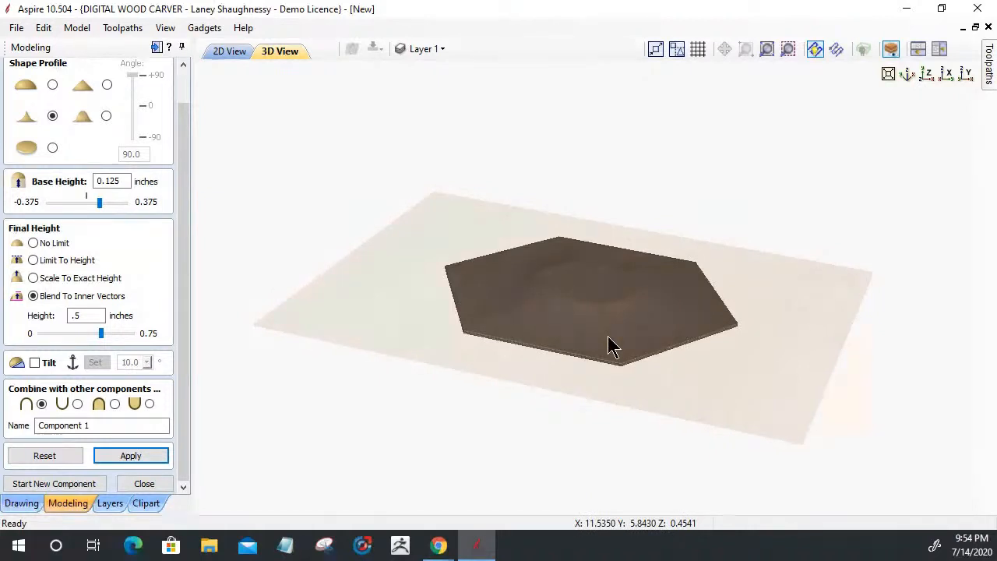
pyautogui.scroll(1, 608, 339)
pyautogui.scroll(1, 611, 346)
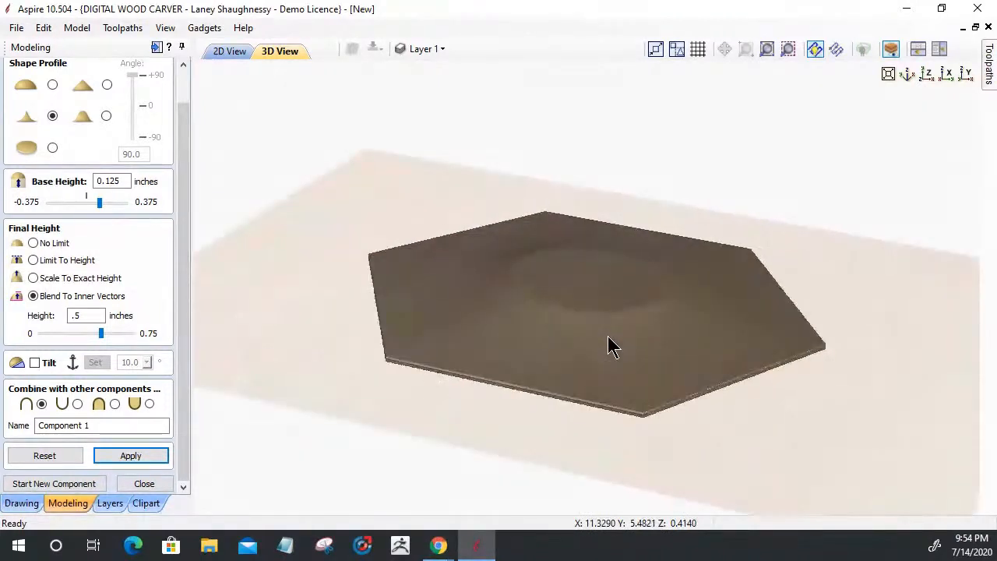
pyautogui.scroll(1, 610, 347)
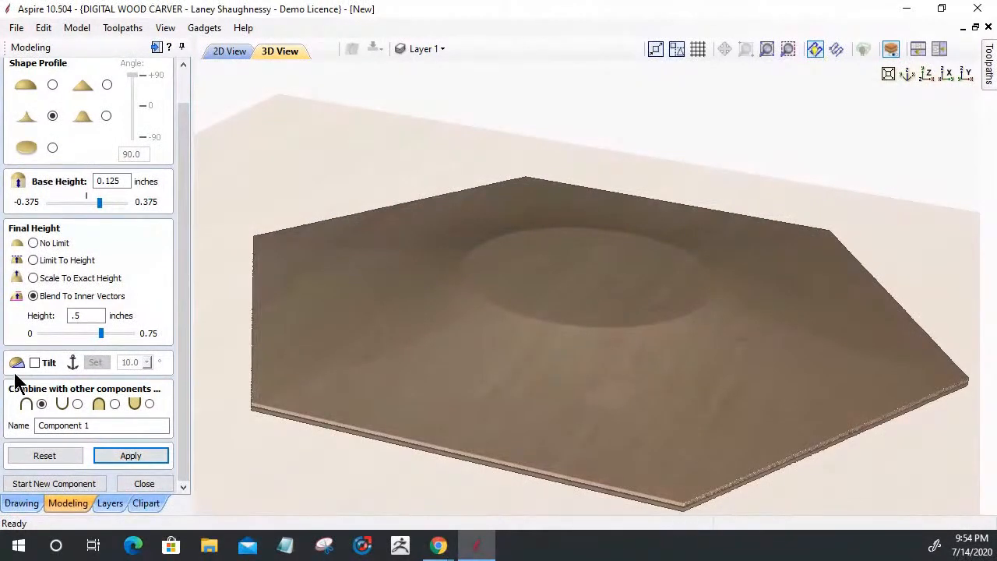
# Set the component's Final Height to 0.75 inches and reapply it
pyautogui.click(87, 315)
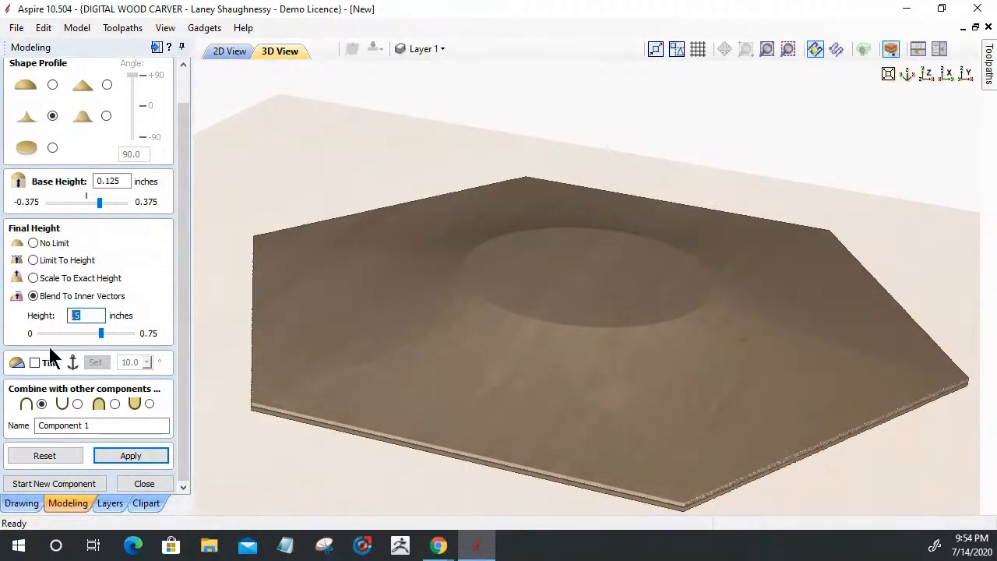
pyautogui.click(131, 457)
pyautogui.write('0')
pyautogui.moveTo(37, 333); pyautogui.dragTo(134, 335)
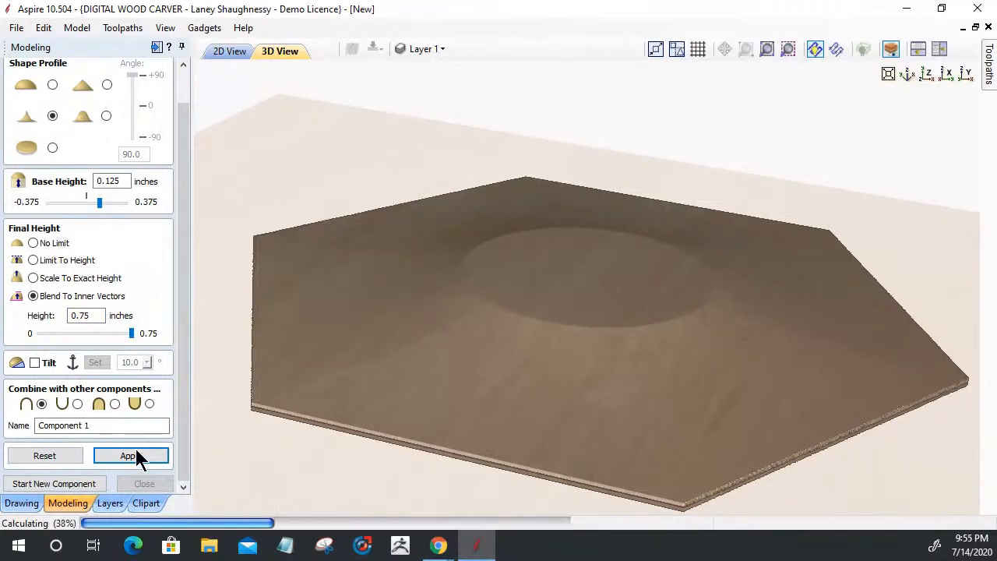
pyautogui.click(129, 456)
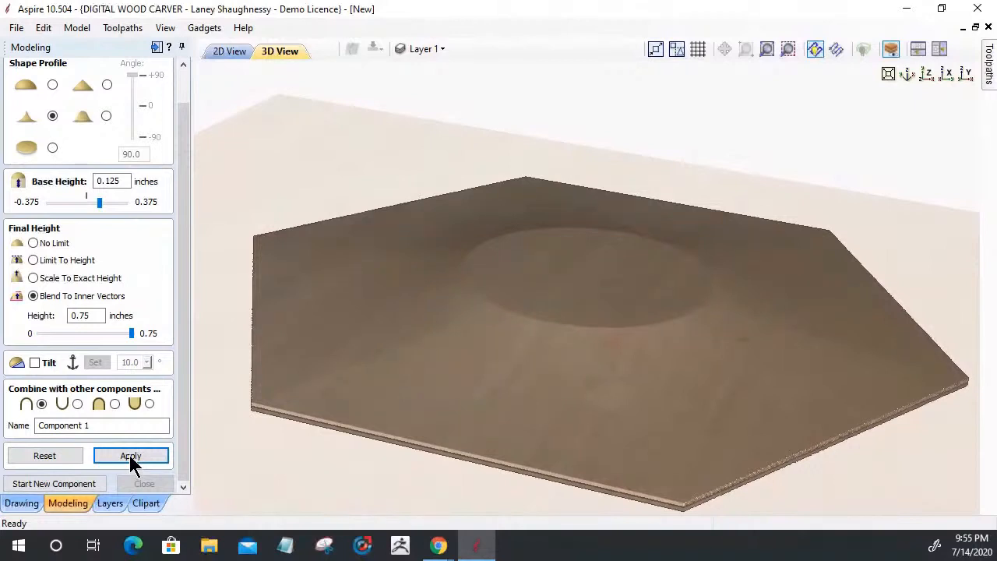
pyautogui.click(129, 455)
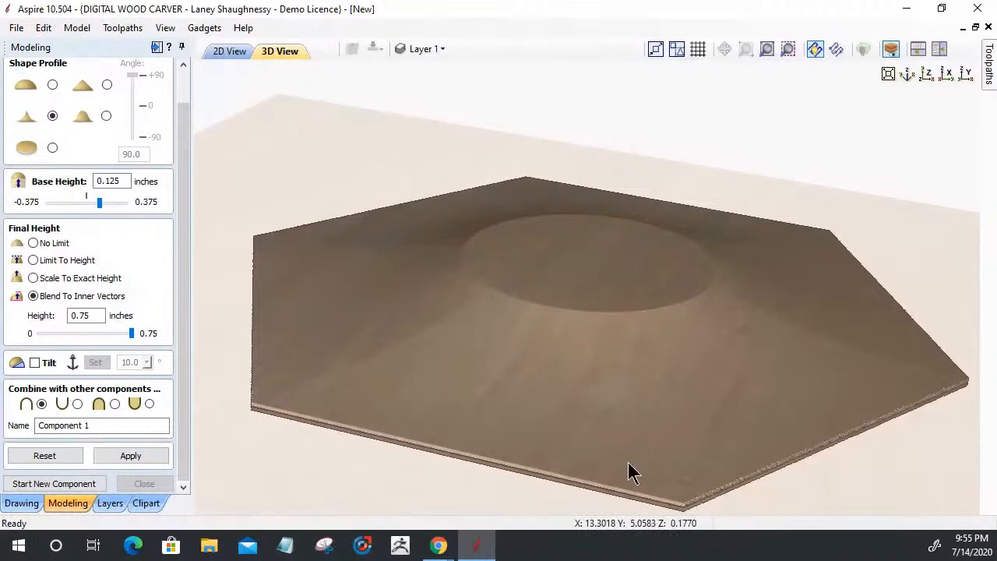
pyautogui.moveTo(630, 472); pyautogui.dragTo(834, 474)
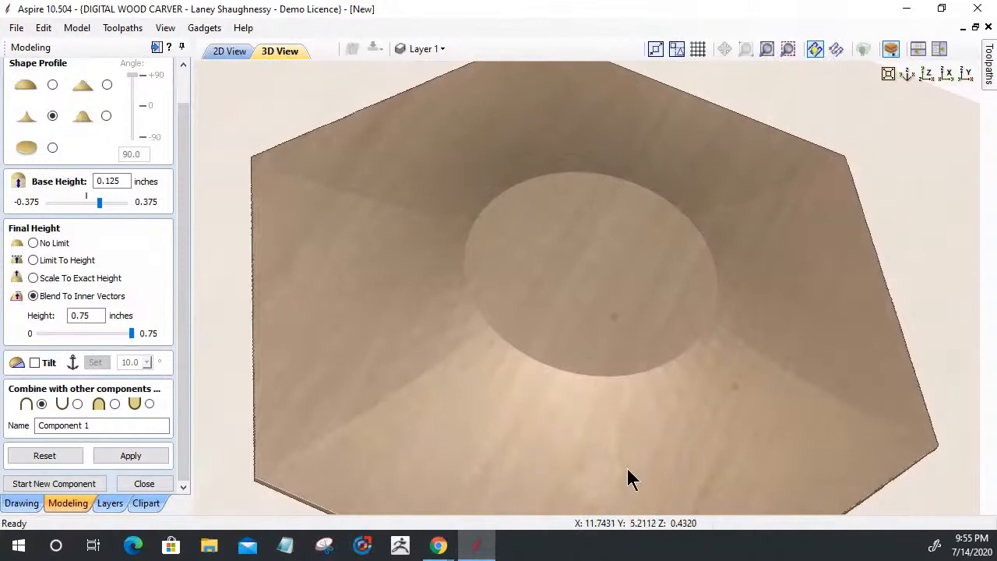
pyautogui.moveTo(903, 478)
pyautogui.mouseDown()
pyautogui.moveTo(888, 443)
pyautogui.moveTo(607, 468)
pyautogui.moveTo(574, 366)
pyautogui.moveTo(927, 280)
pyautogui.mouseUp()
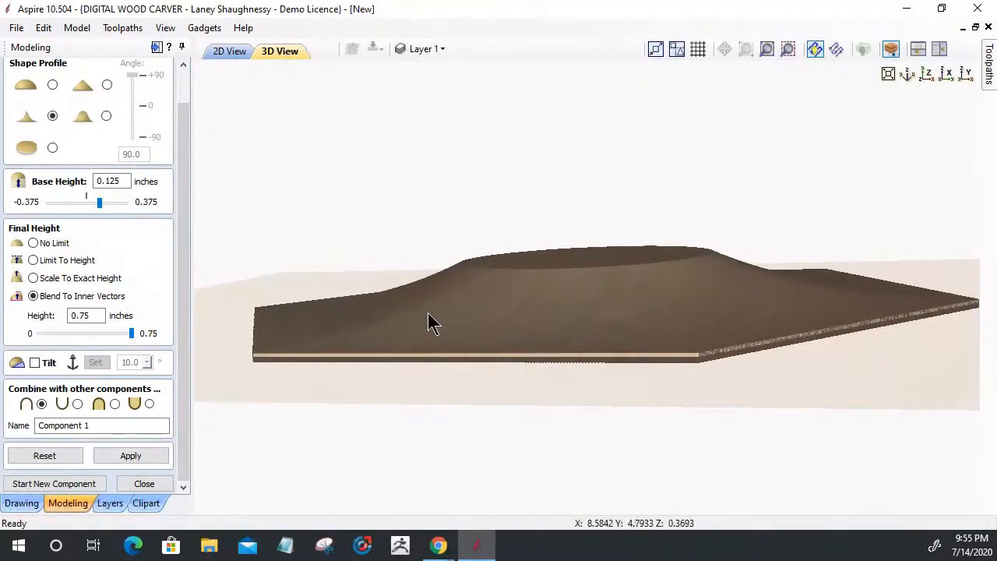
pyautogui.moveTo(634, 483); pyautogui.dragTo(626, 523)
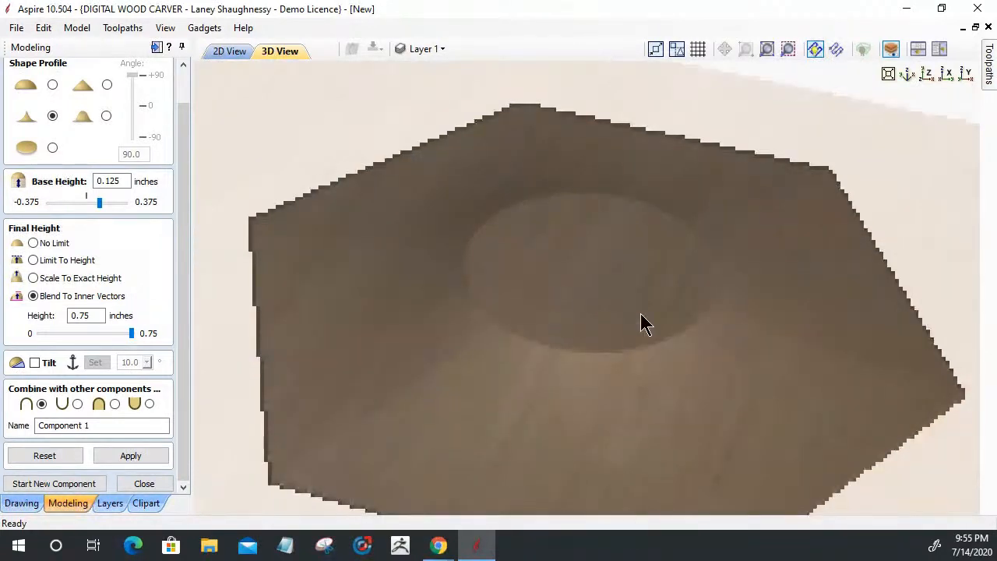
pyautogui.scroll(-1, 640, 315)
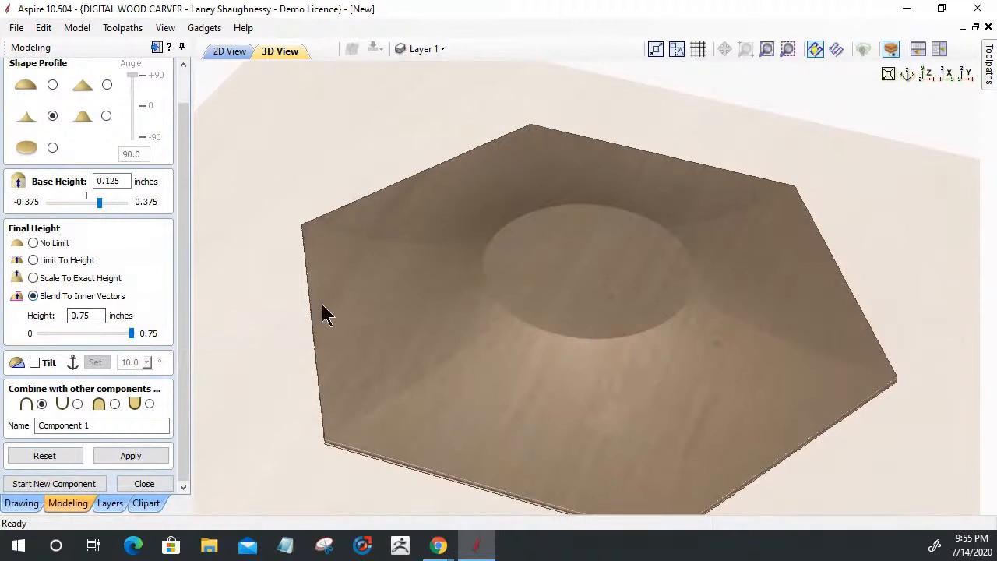
# Try the smooth profile, then rebuild with the angular profile to compare
pyautogui.click(106, 117)
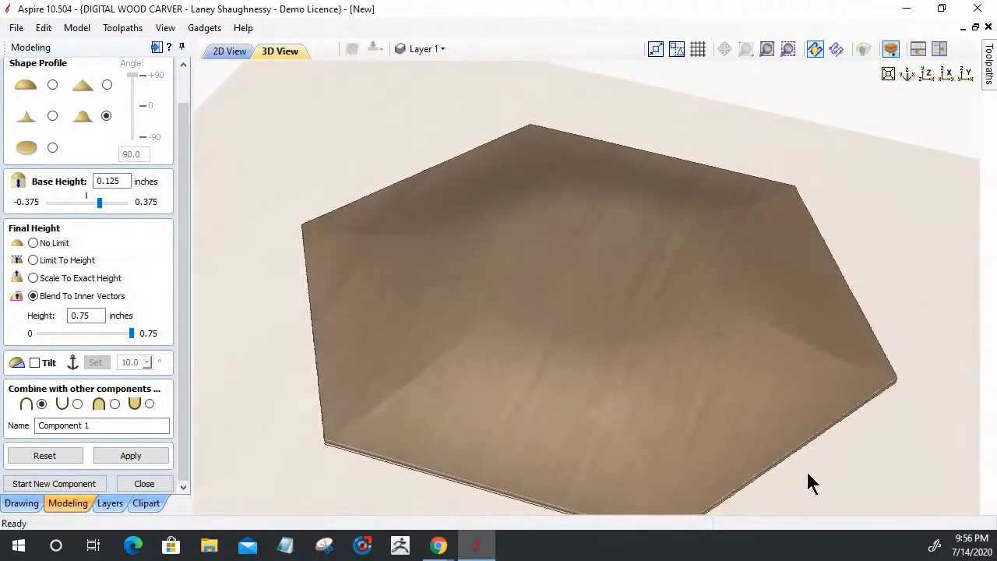
pyautogui.moveTo(771, 455); pyautogui.dragTo(763, 449)
pyautogui.moveTo(782, 493); pyautogui.dragTo(772, 473)
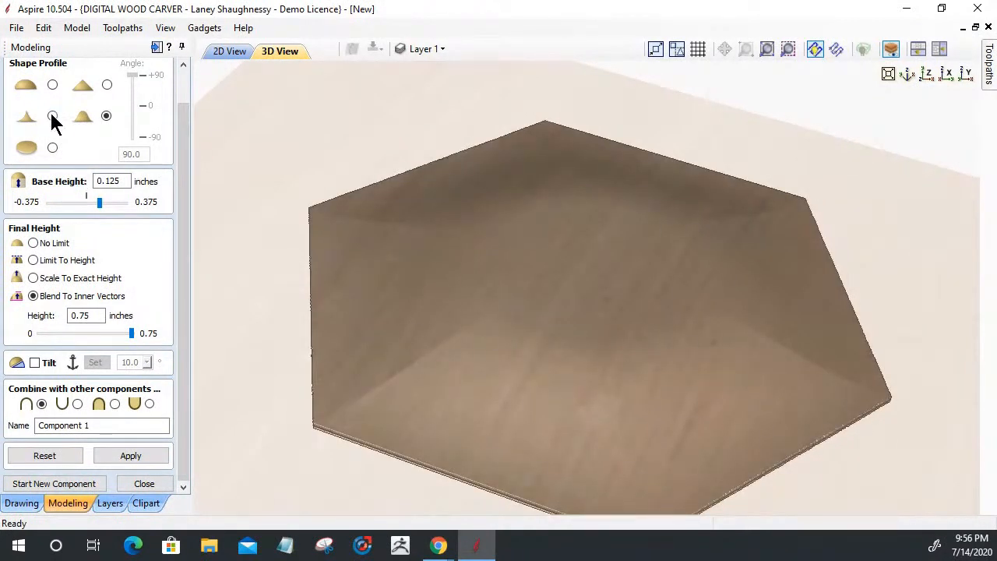
pyautogui.click(52, 116)
pyautogui.click(130, 451)
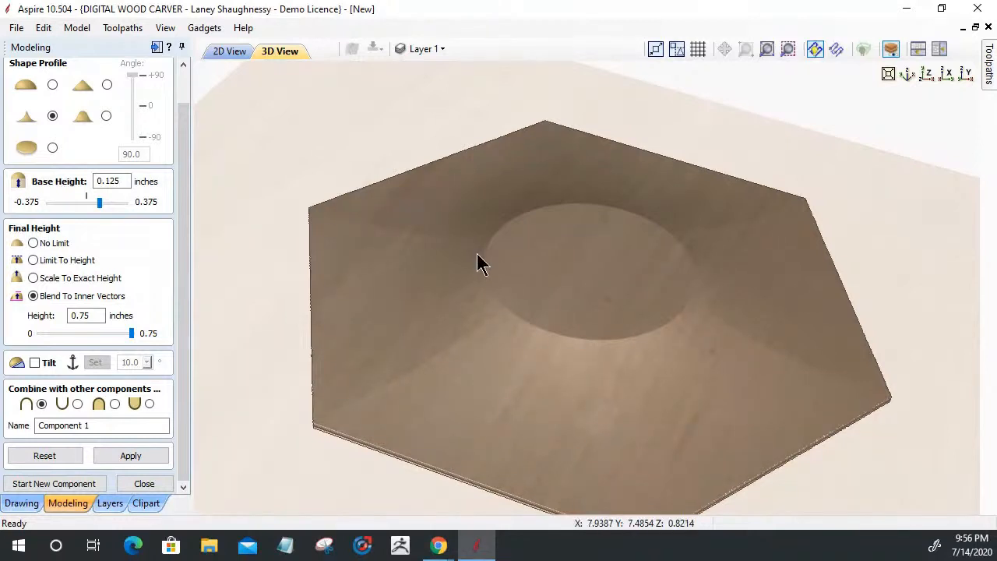
# Return to the smooth profile and set Final Height to No Limit
pyautogui.click(106, 117)
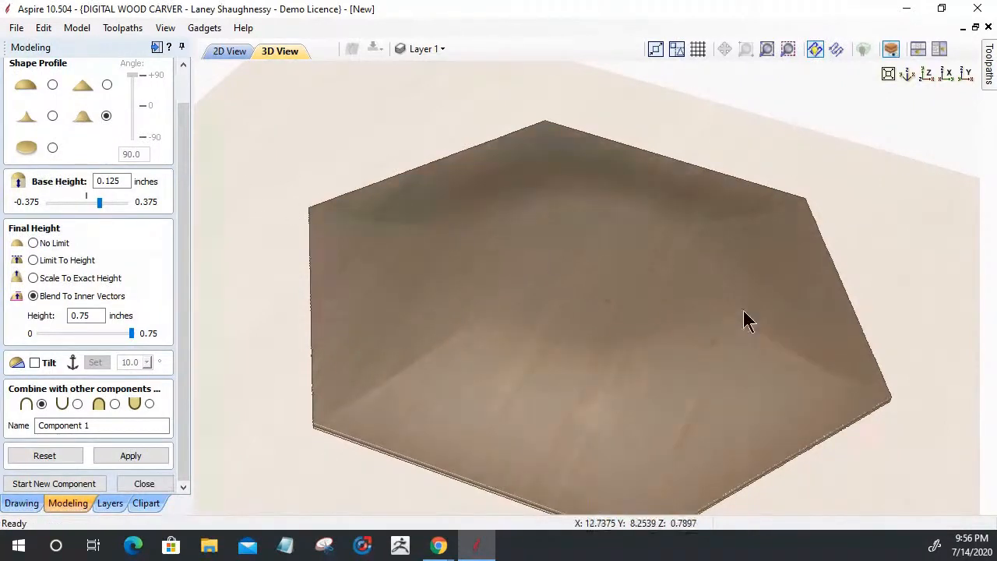
pyautogui.moveTo(789, 370); pyautogui.dragTo(857, 451)
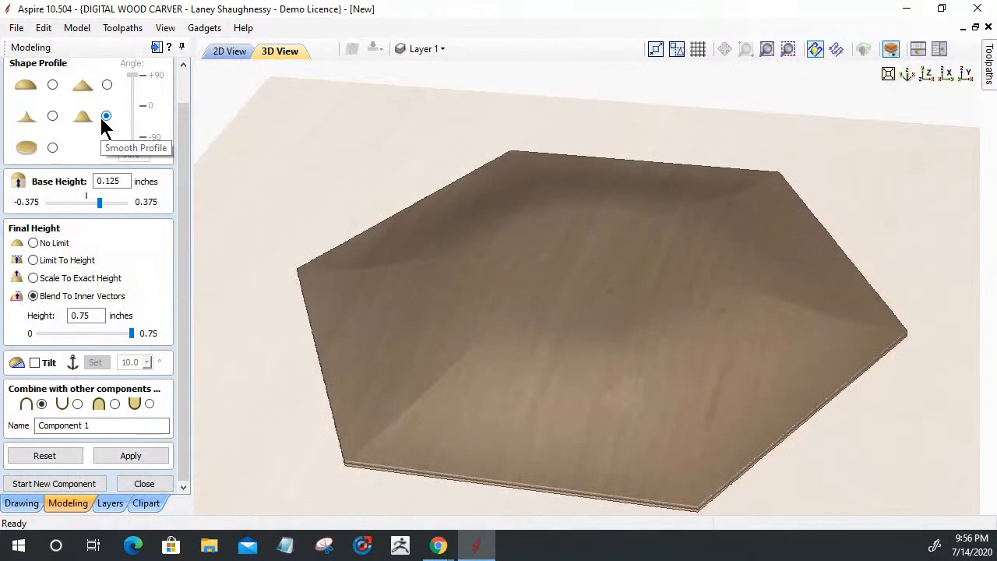
pyautogui.click(31, 242)
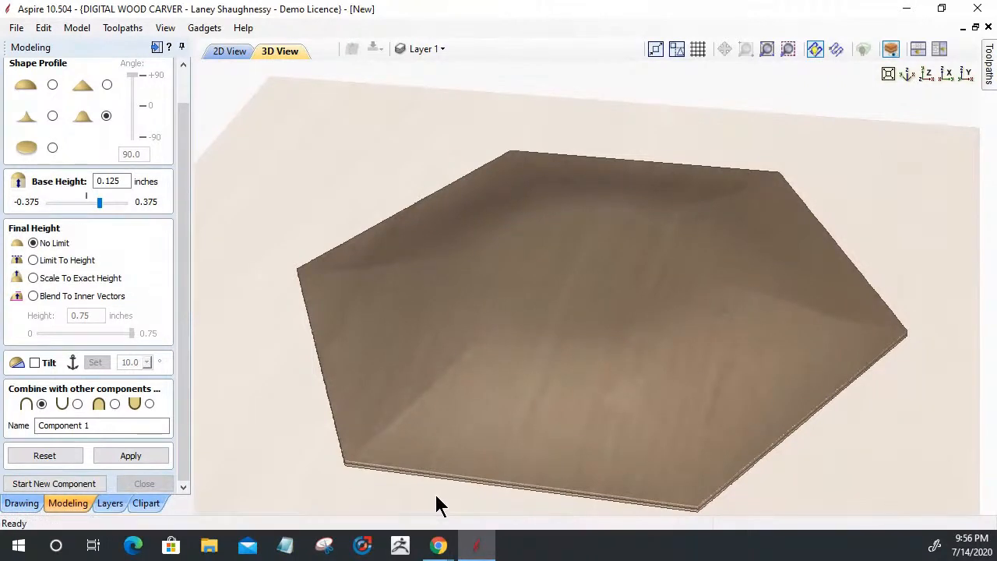
# Rebuild the shape from the hexagon alone, without the inner circle, and inspect the peaked dome in 3D
pyautogui.click(214, 51)
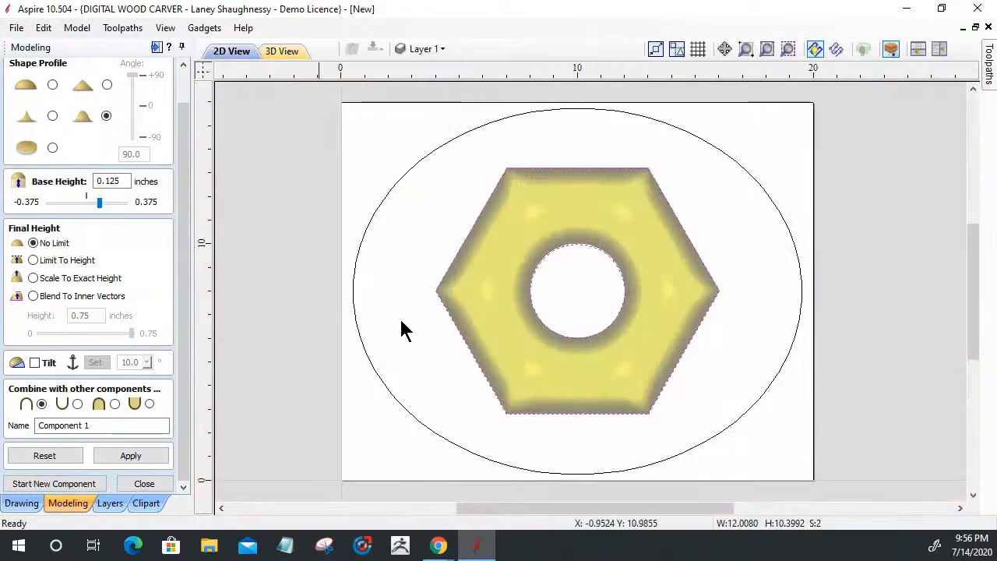
pyautogui.click(283, 53)
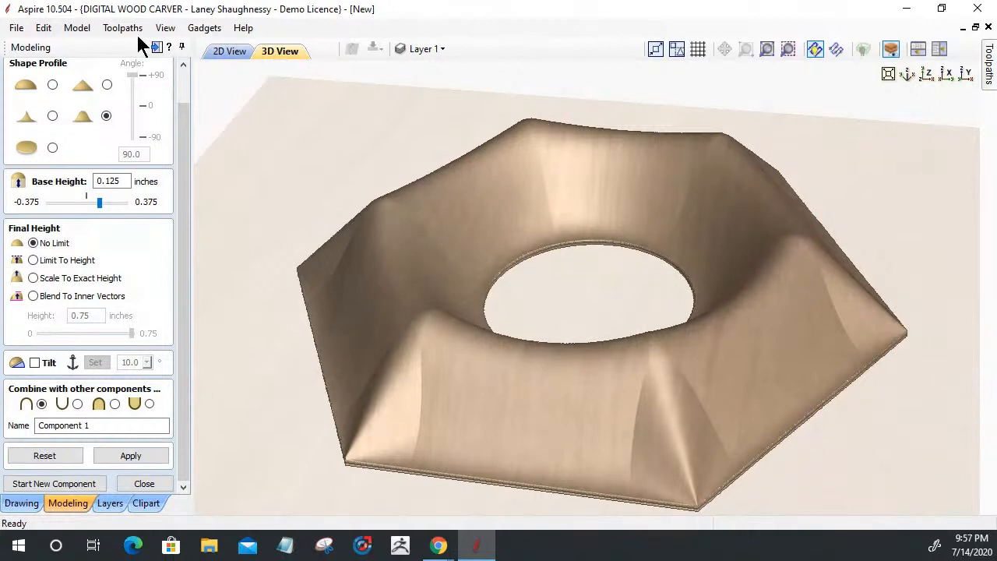
pyautogui.click(226, 53)
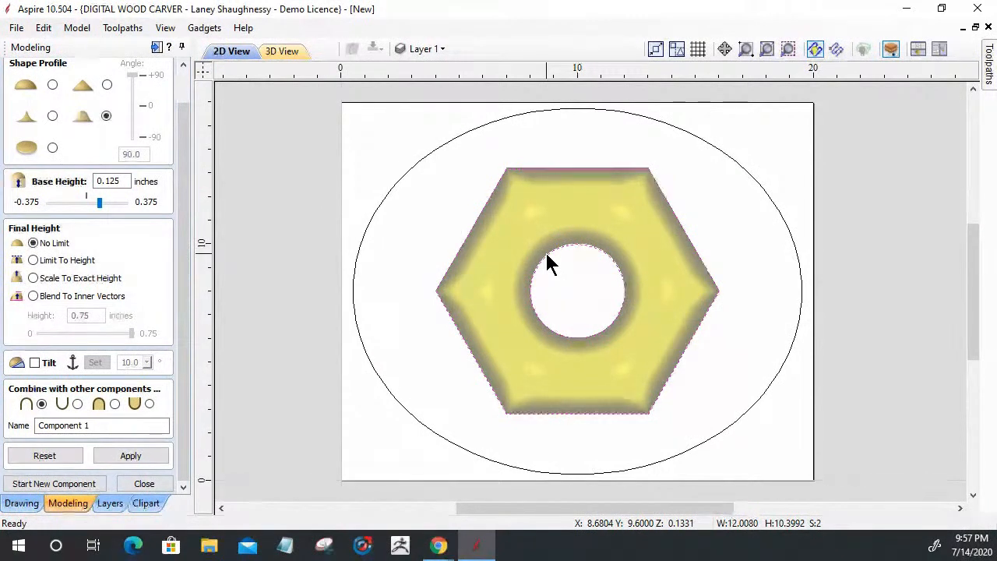
pyautogui.press('space')
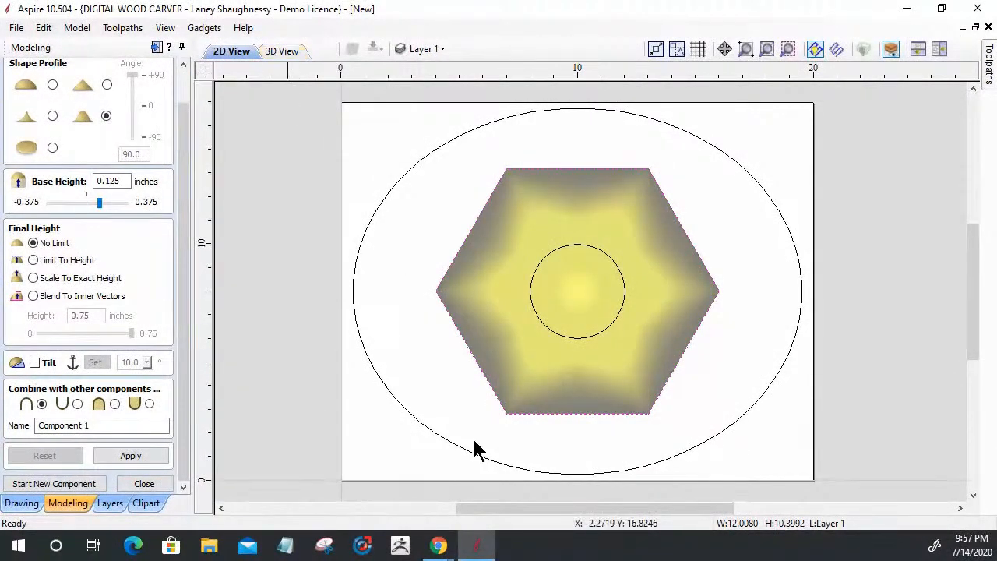
pyautogui.click(288, 56)
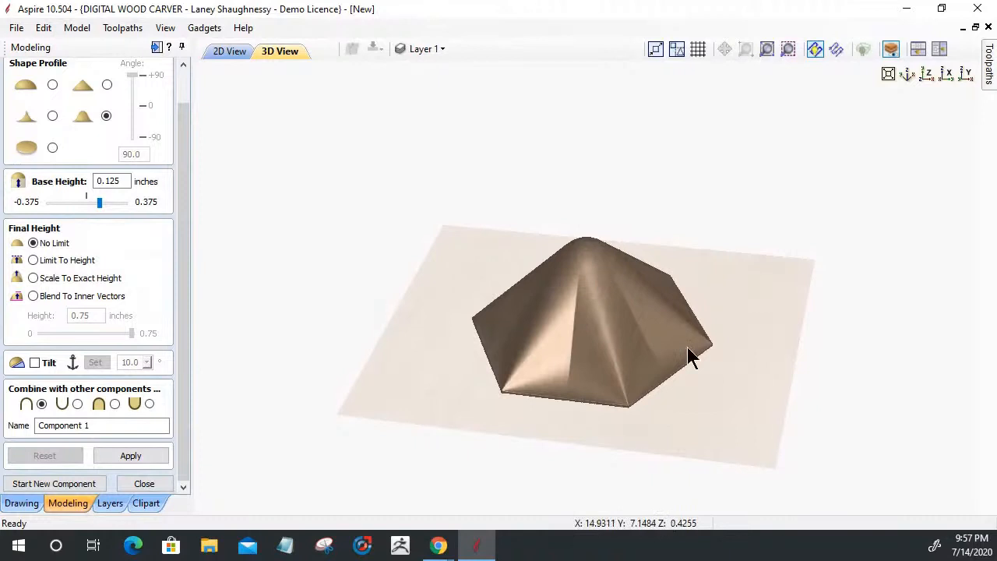
pyautogui.moveTo(676, 276); pyautogui.dragTo(572, 446)
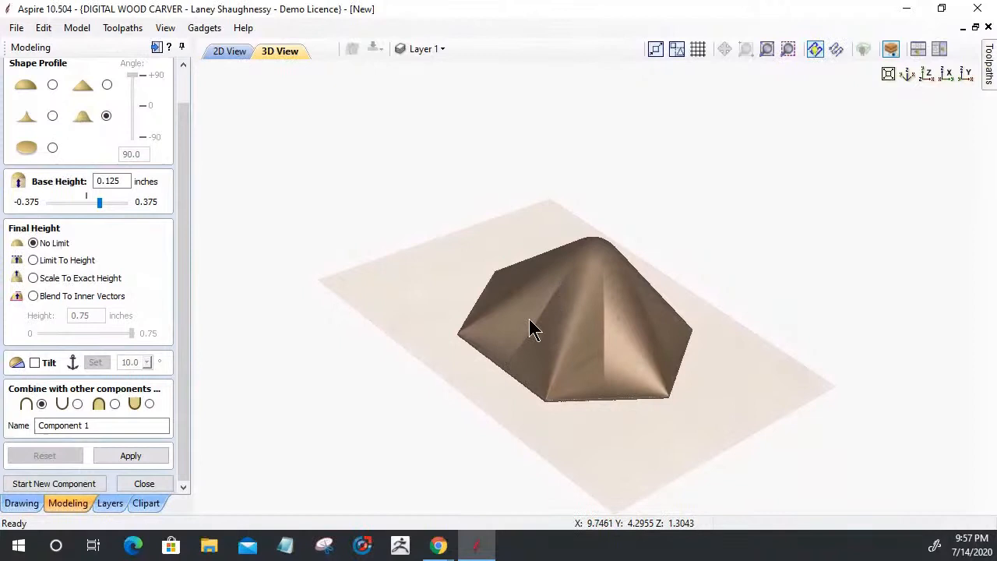
pyautogui.click(232, 52)
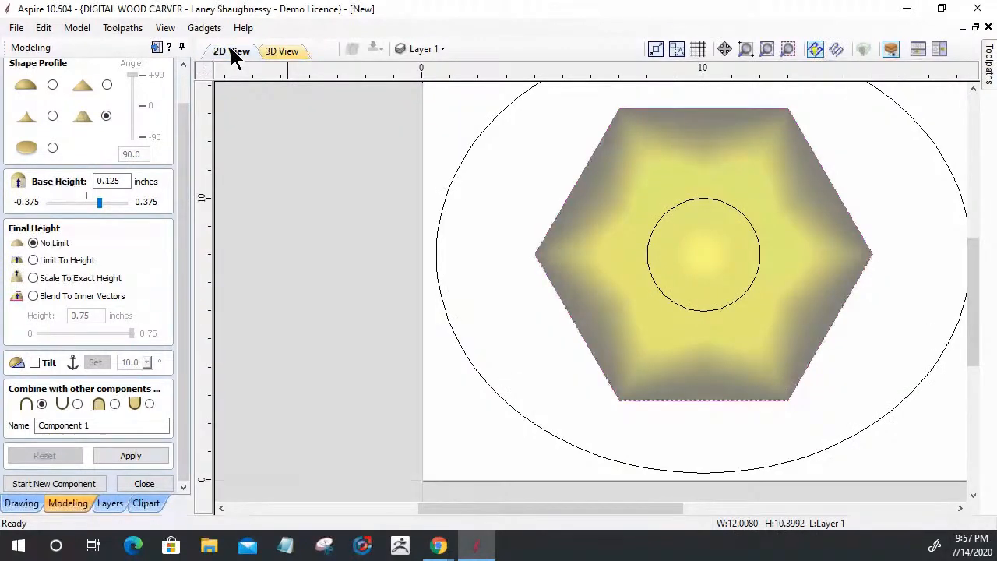
# Build the component from the inner circle and apply a Concave profile to form a pointed cone
pyautogui.click(647, 261)
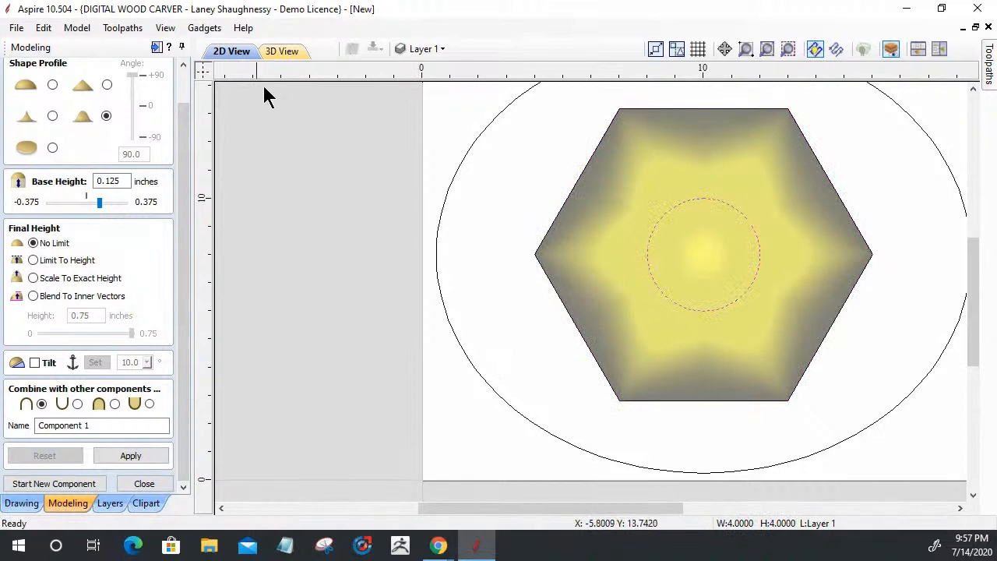
pyautogui.click(130, 454)
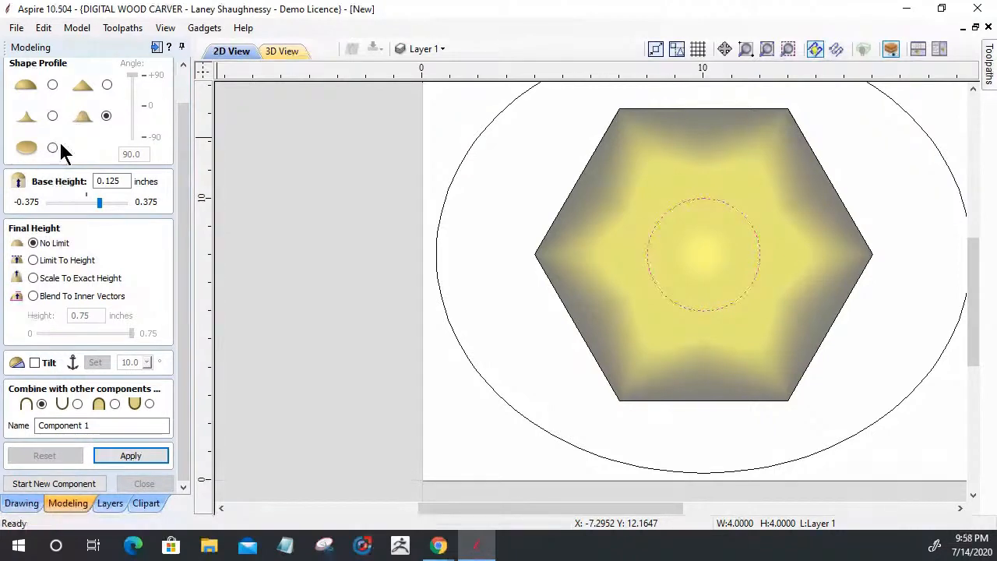
pyautogui.click(281, 51)
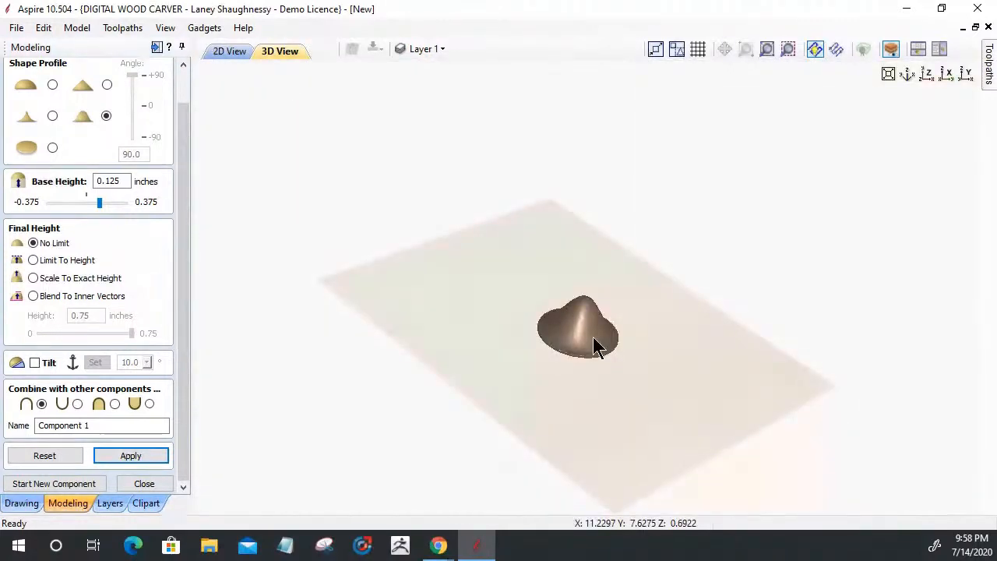
pyautogui.scroll(1, 651, 365)
pyautogui.scroll(1, 645, 349)
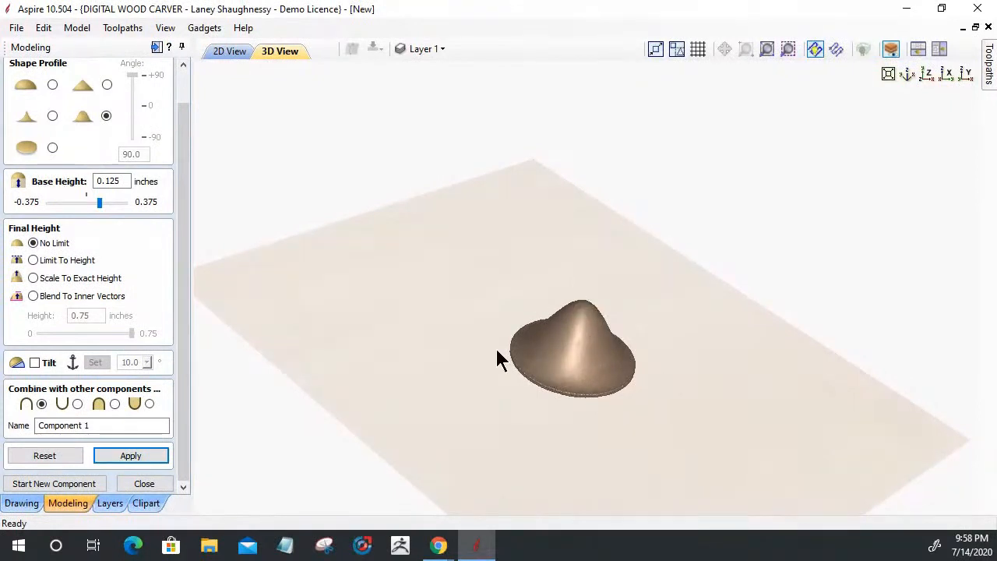
pyautogui.click(52, 117)
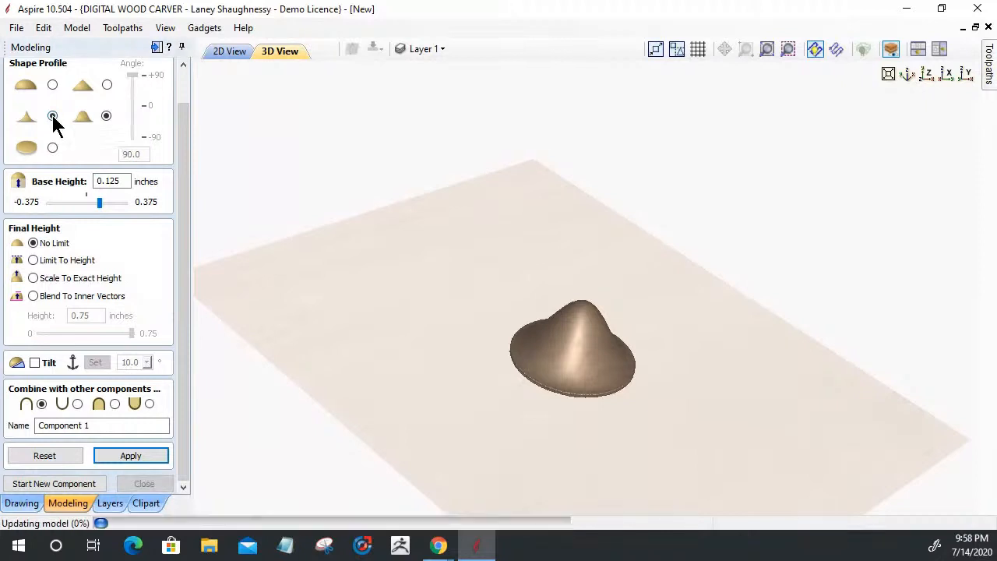
pyautogui.click(144, 458)
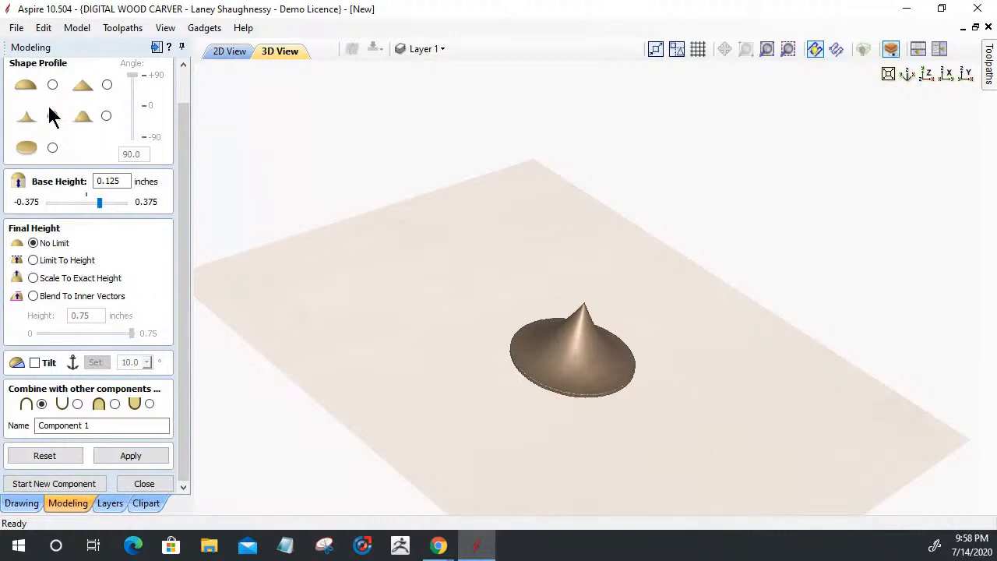
# Back in the 2D view, select the large outer ellipse vector as the shape's outline
pyautogui.click(231, 55)
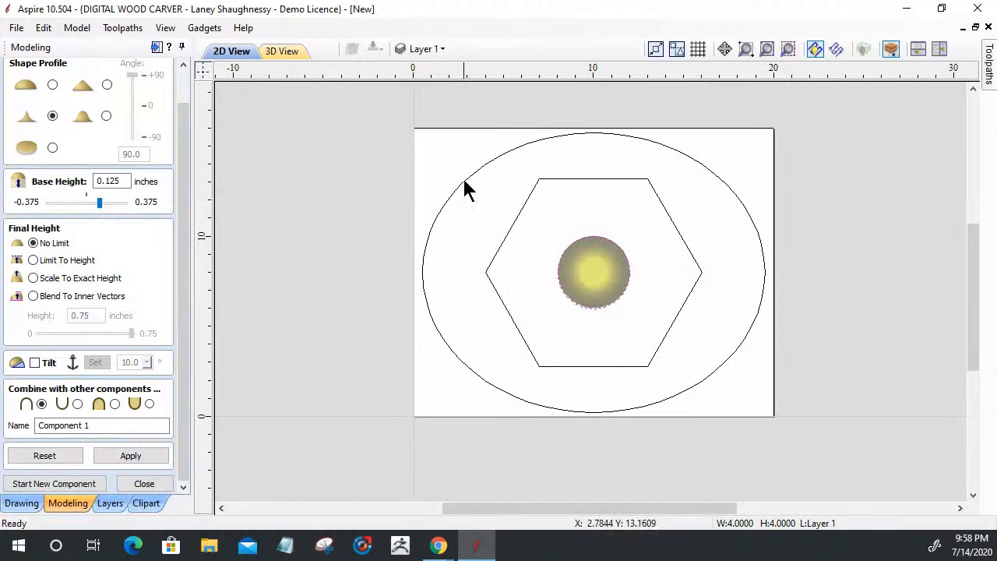
pyautogui.click(465, 180)
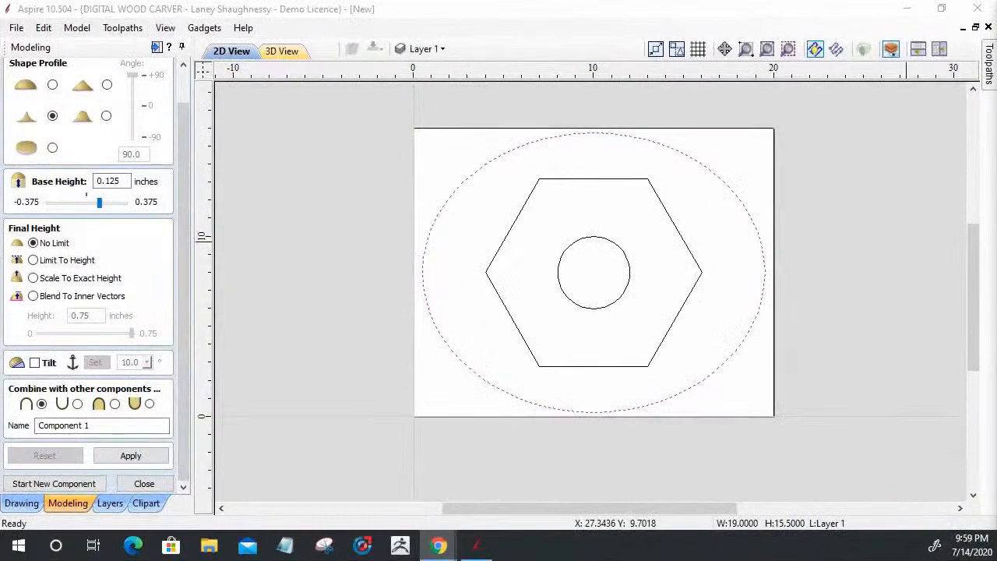
# Set Base Height to 0.0 and turn on Limit To Height, replacing 0.75 with 0.25
pyautogui.doubleClick(125, 180)
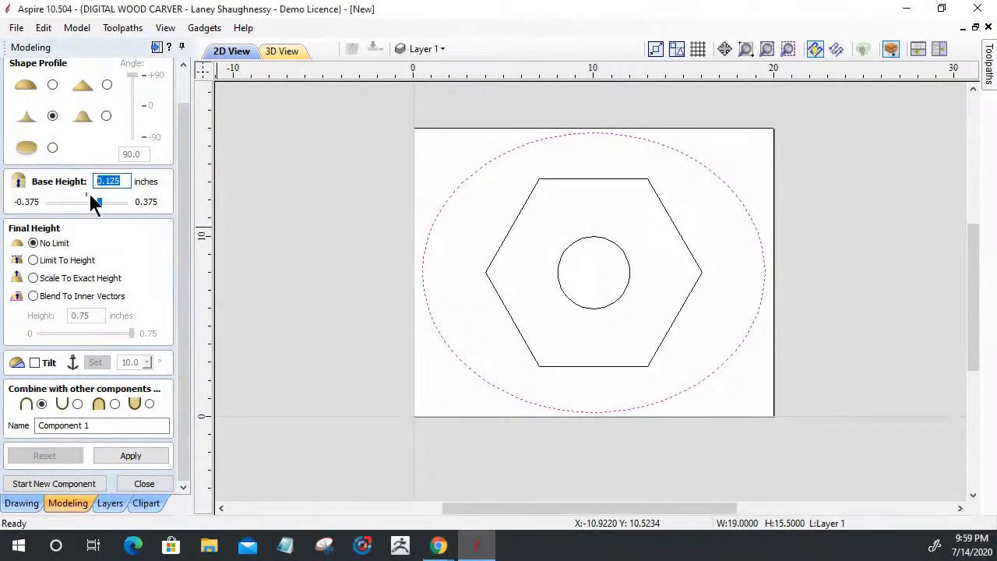
pyautogui.write('0.0')
pyautogui.press('Return')
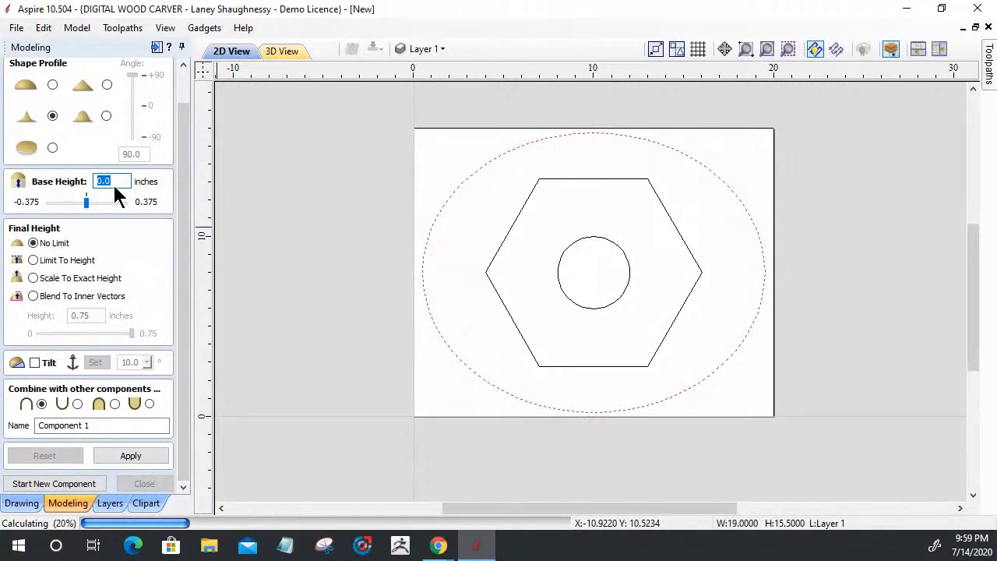
pyautogui.click(33, 261)
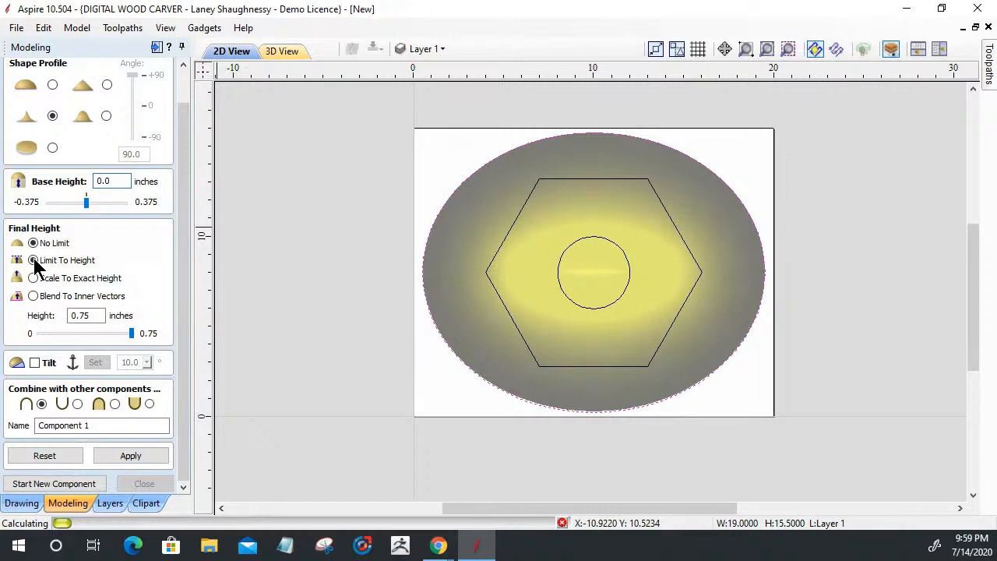
pyautogui.click(34, 261)
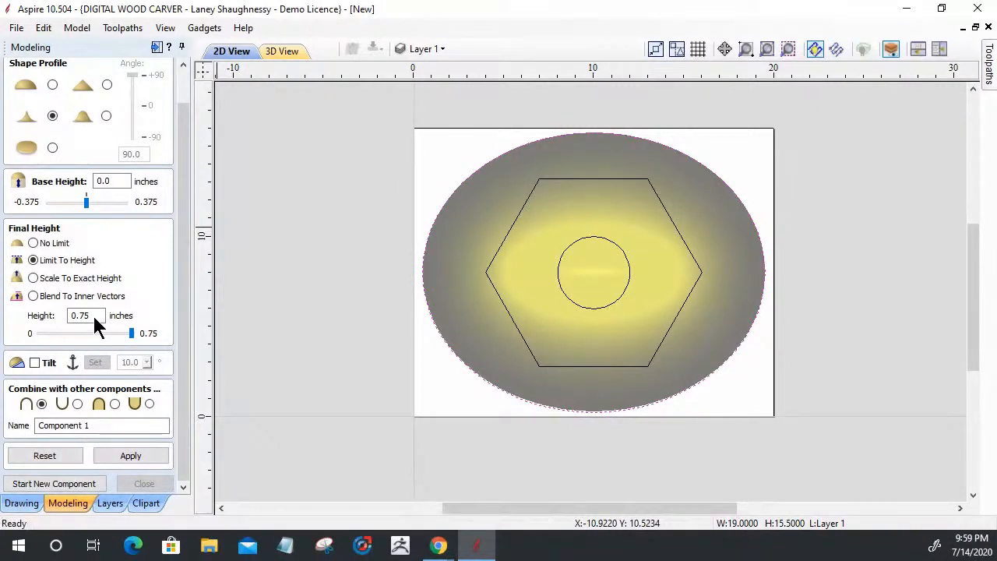
pyautogui.moveTo(94, 317); pyautogui.dragTo(32, 310)
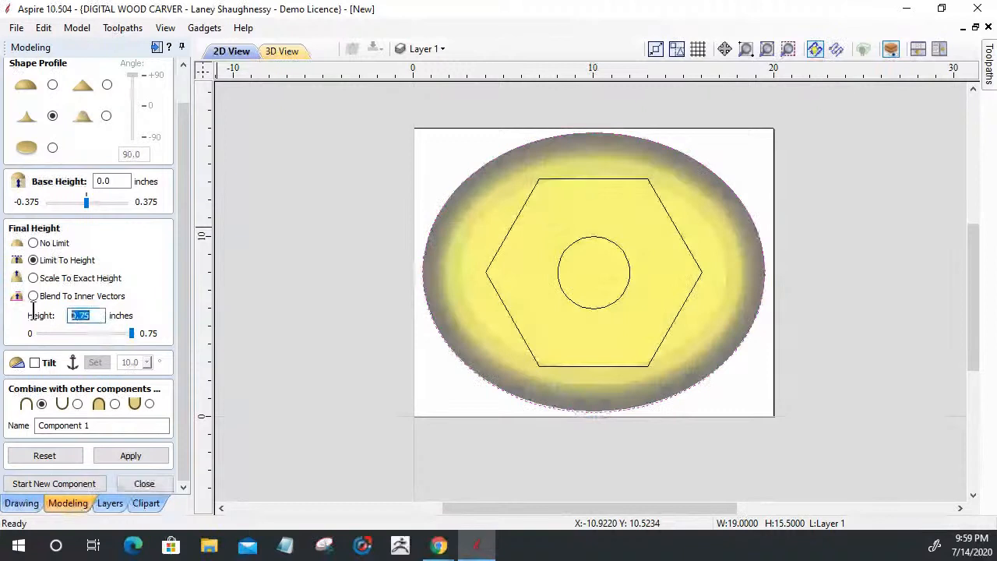
pyautogui.write('.25')
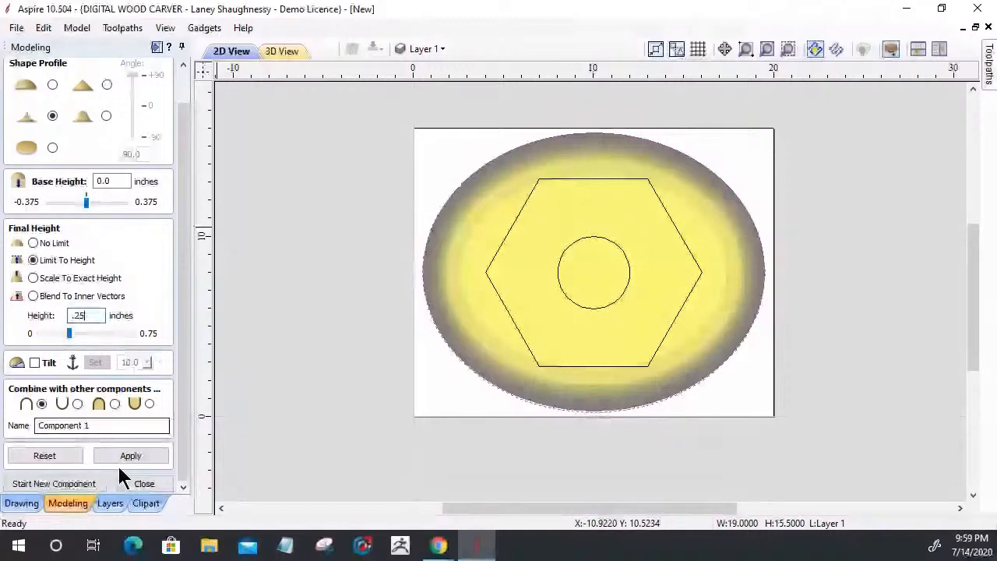
# Apply the height-limited ellipse shape and view the oval in 3D
pyautogui.click(123, 457)
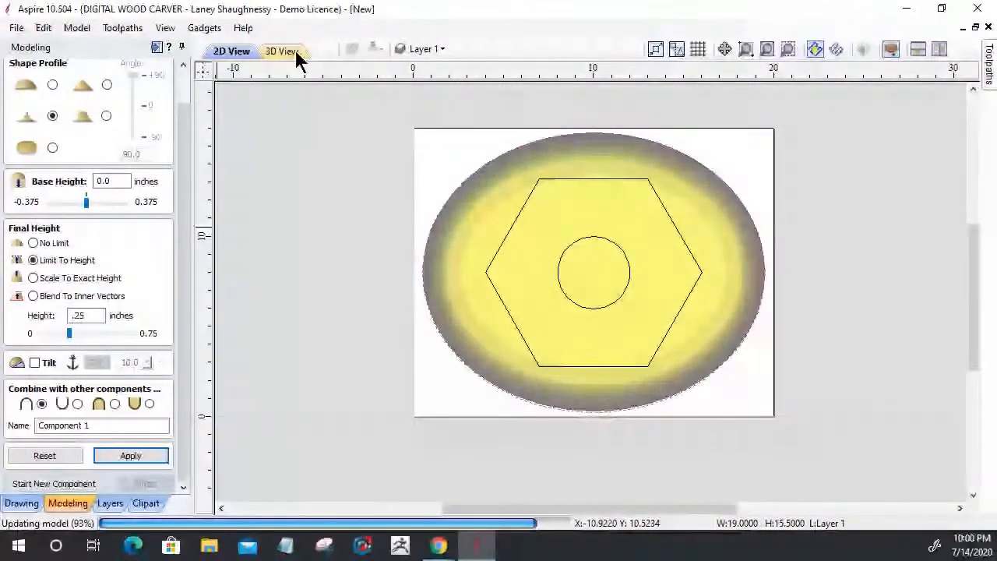
pyautogui.click(298, 51)
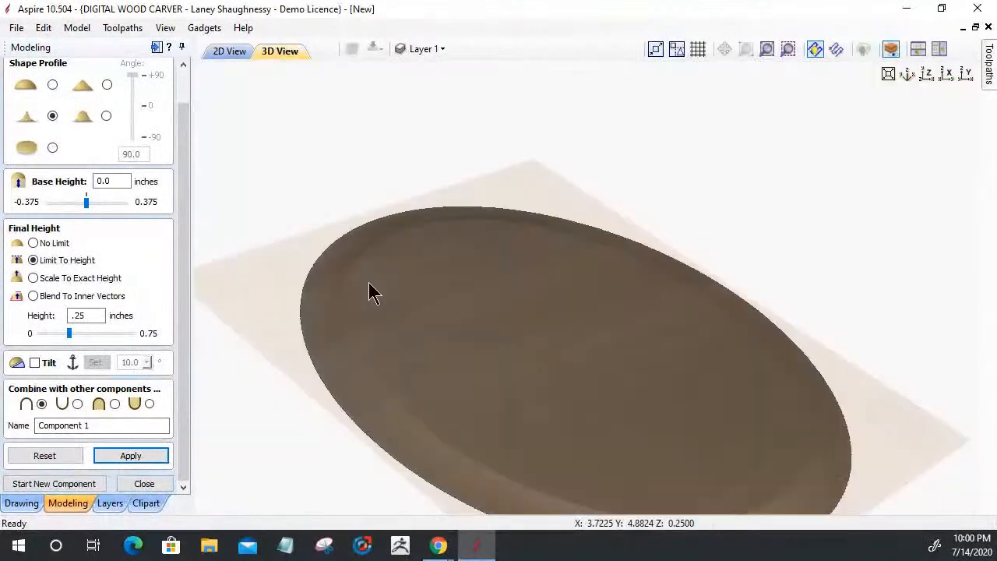
pyautogui.moveTo(476, 175); pyautogui.dragTo(670, 552, button='right')
pyautogui.moveTo(593, 487); pyautogui.dragTo(767, 460)
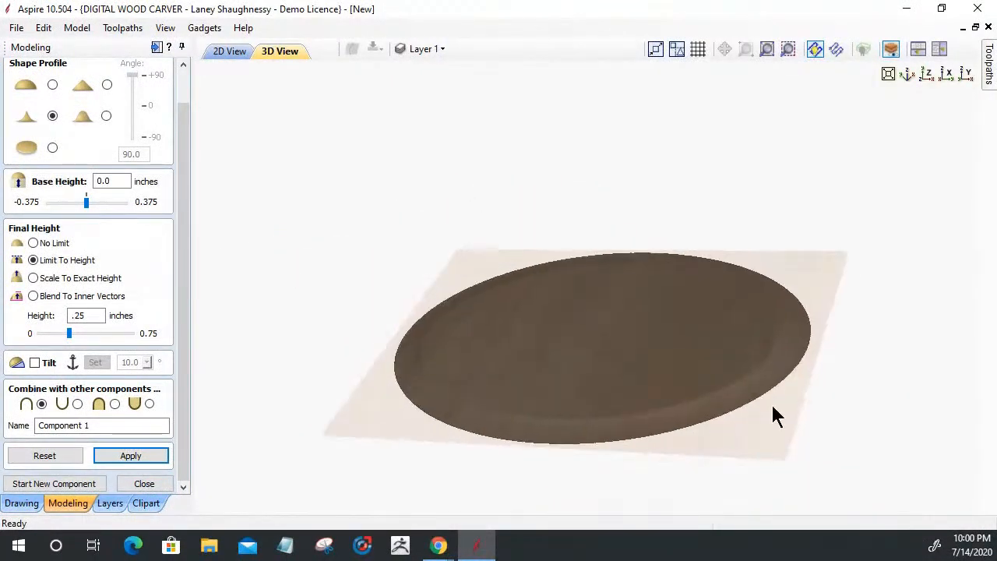
pyautogui.scroll(2, 802, 386)
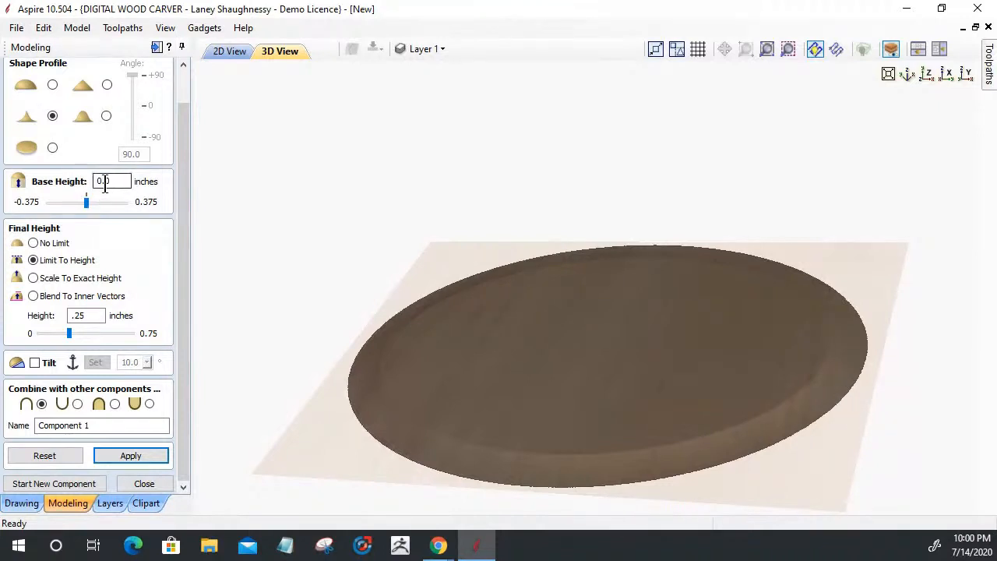
# Change Base Height to 0.25, apply it, and orbit to inspect the flat oval slab
pyautogui.moveTo(104, 181); pyautogui.dragTo(178, 204)
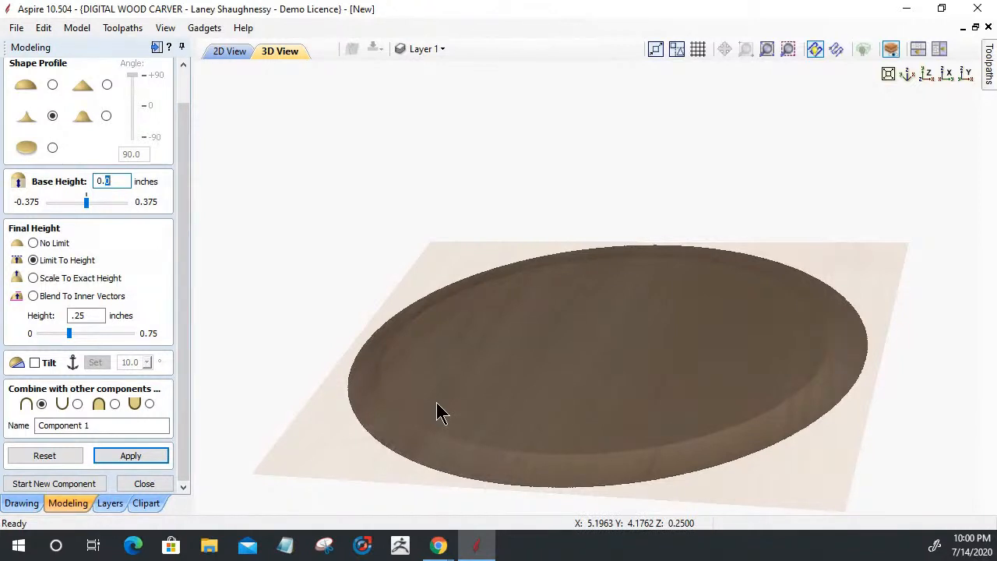
pyautogui.write('.25')
pyautogui.press('BackSpace')
pyautogui.press('BackSpace')
pyautogui.press('BackSpace')
pyautogui.write('25')
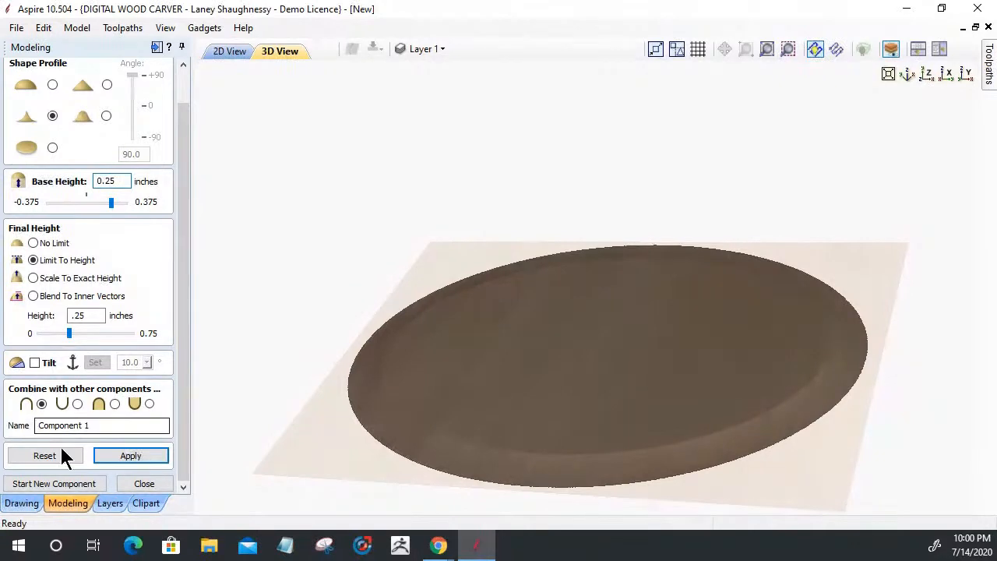
pyautogui.click(128, 459)
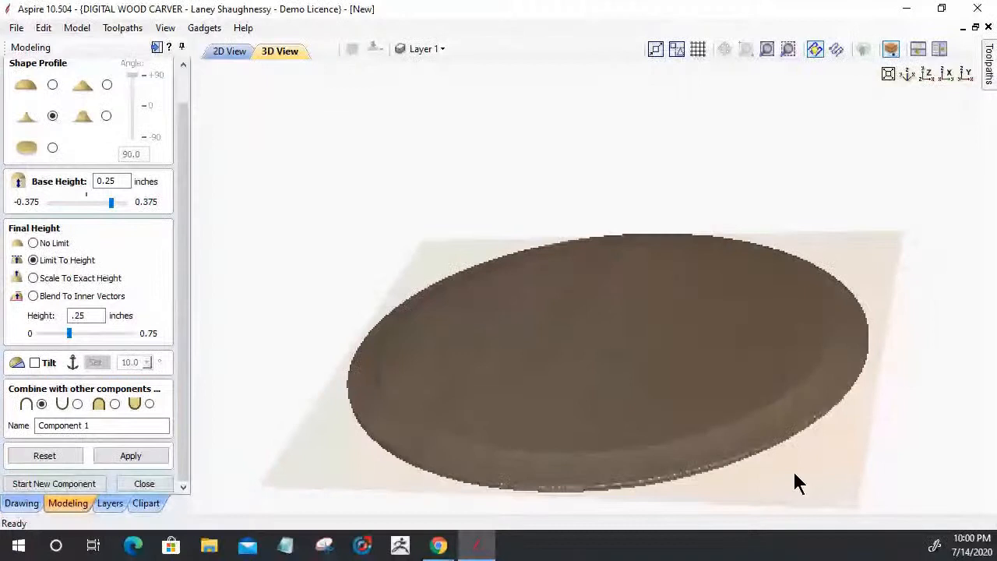
pyautogui.moveTo(794, 474); pyautogui.dragTo(546, 403)
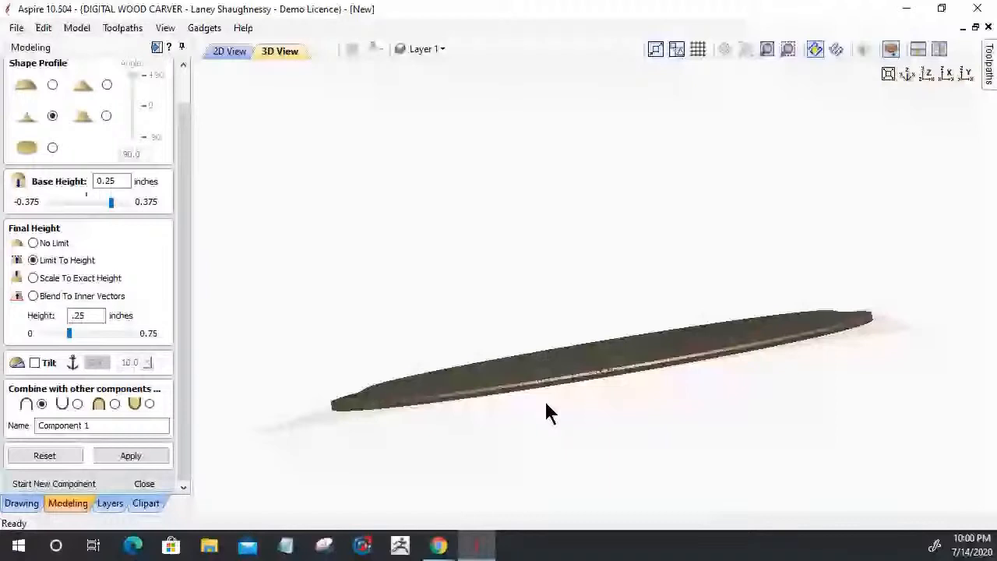
pyautogui.moveTo(545, 404); pyautogui.dragTo(823, 351)
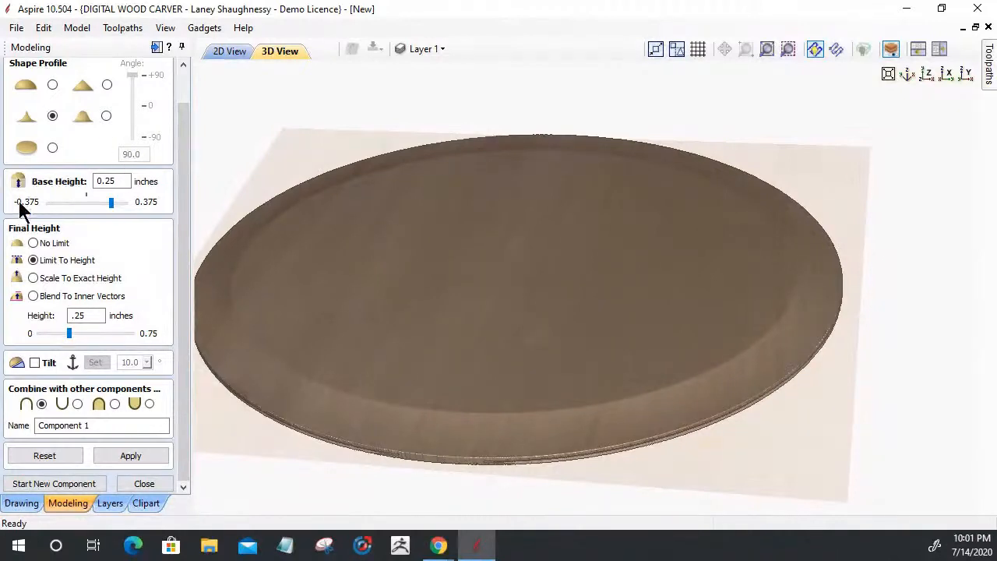
# Apply the Subtract combine mode, orbit to inspect the dish, then switch the oval back to Add
pyautogui.click(77, 403)
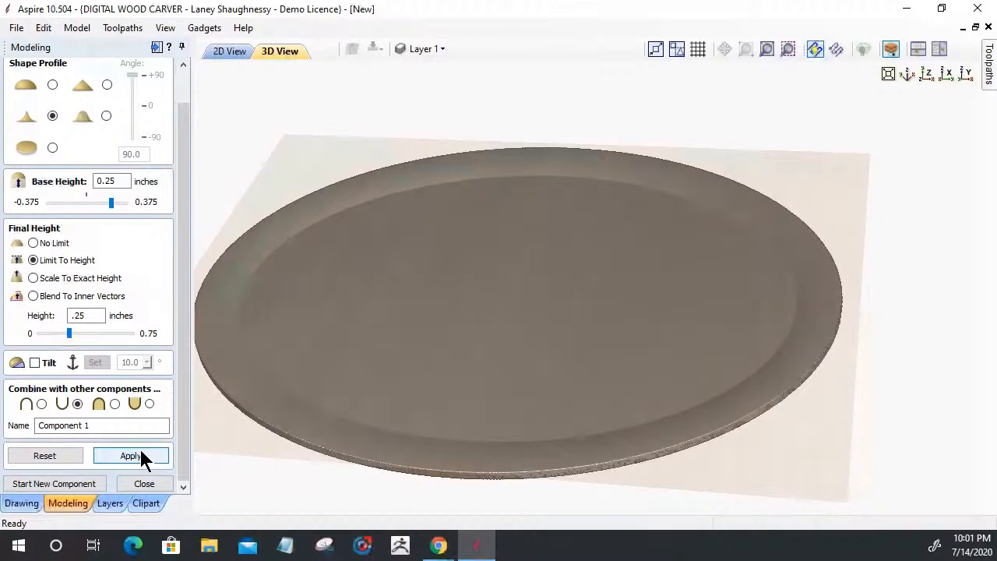
pyautogui.click(145, 457)
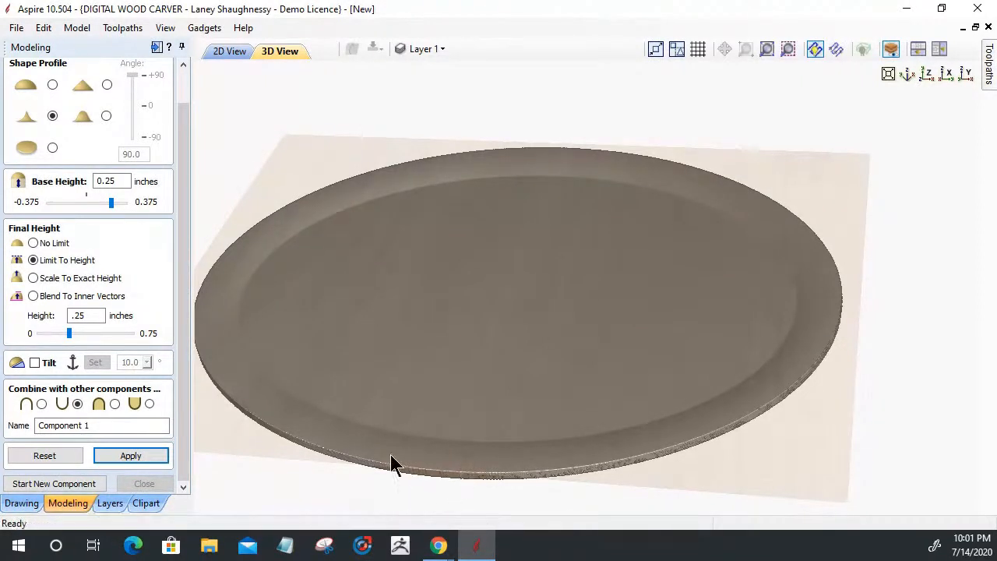
pyautogui.moveTo(322, 408); pyautogui.dragTo(607, 405)
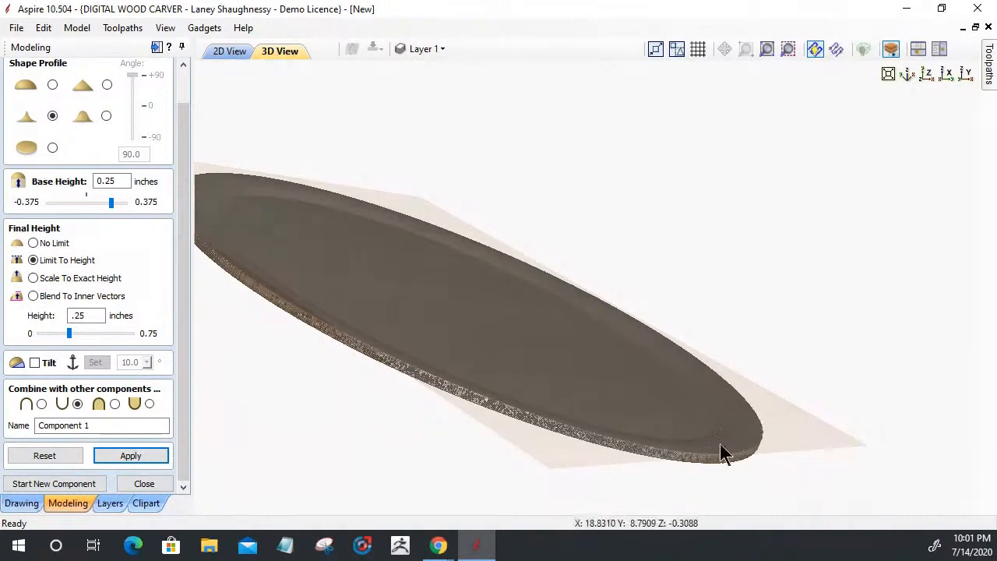
pyautogui.moveTo(543, 455); pyautogui.dragTo(804, 390)
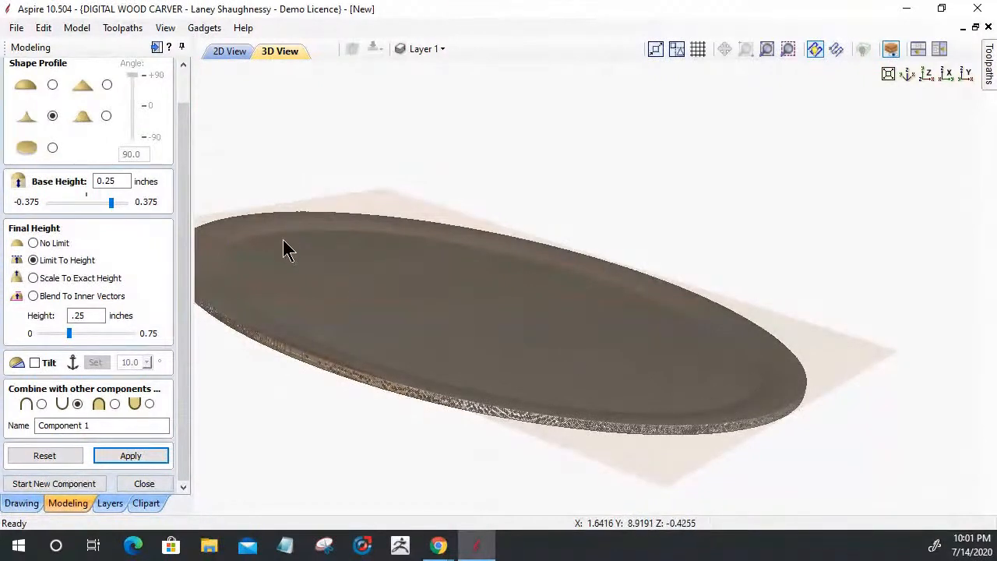
pyautogui.moveTo(597, 423)
pyautogui.mouseDown()
pyautogui.moveTo(652, 485)
pyautogui.moveTo(635, 506)
pyautogui.mouseUp()
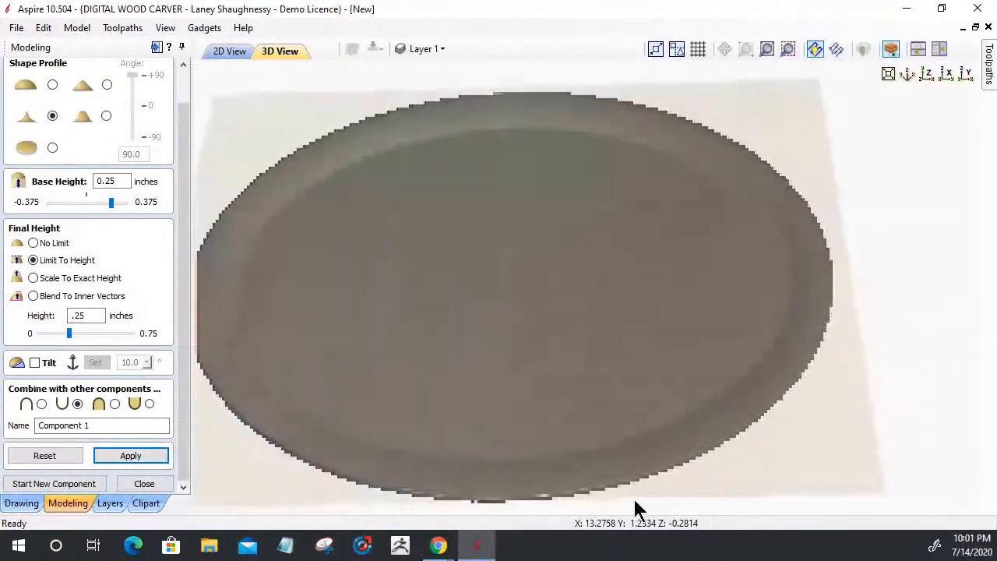
pyautogui.moveTo(436, 503); pyautogui.dragTo(437, 362)
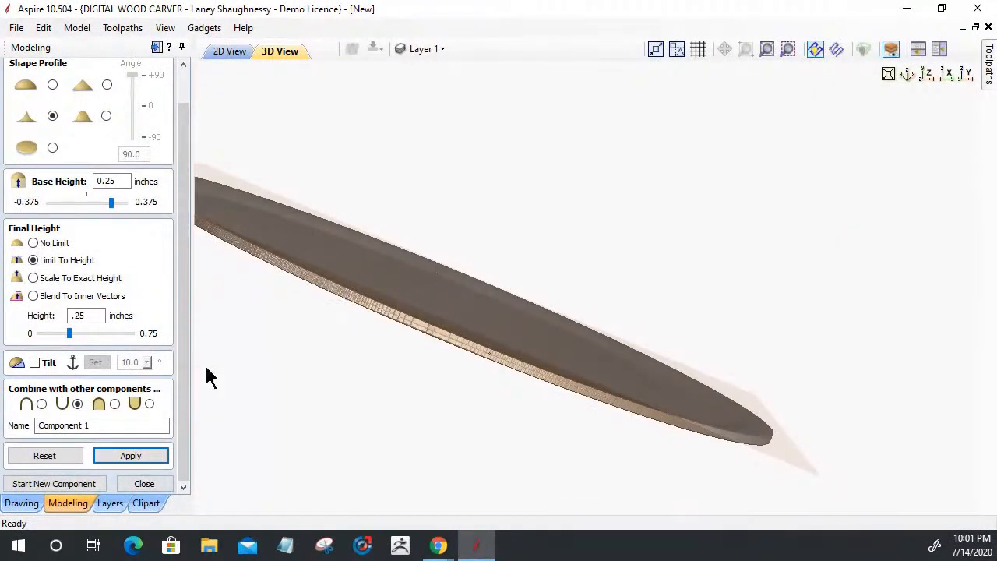
pyautogui.click(41, 403)
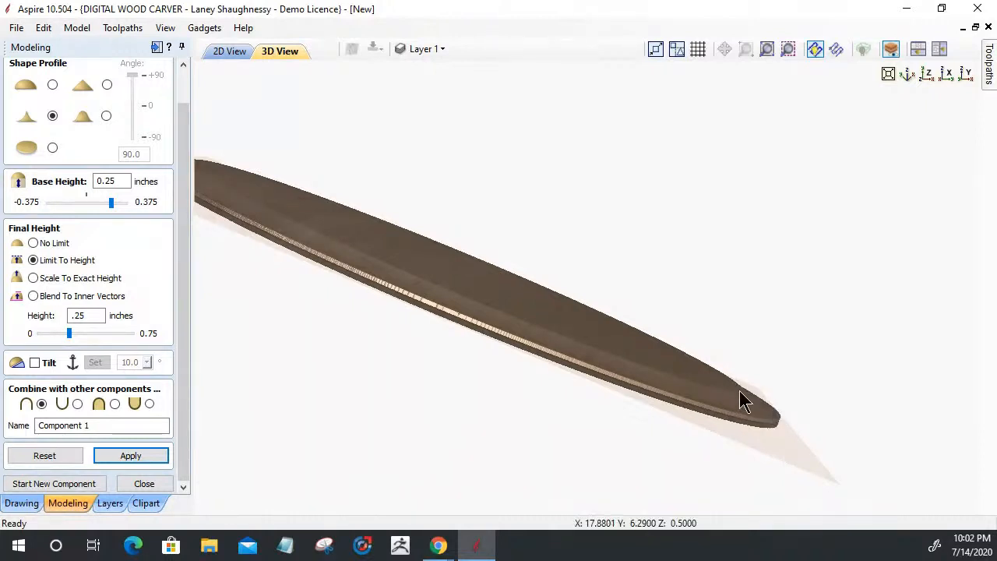
# Give the oval a Smooth profile, rebuild and inspect it, then set its combine mode to Subtract
pyautogui.click(107, 117)
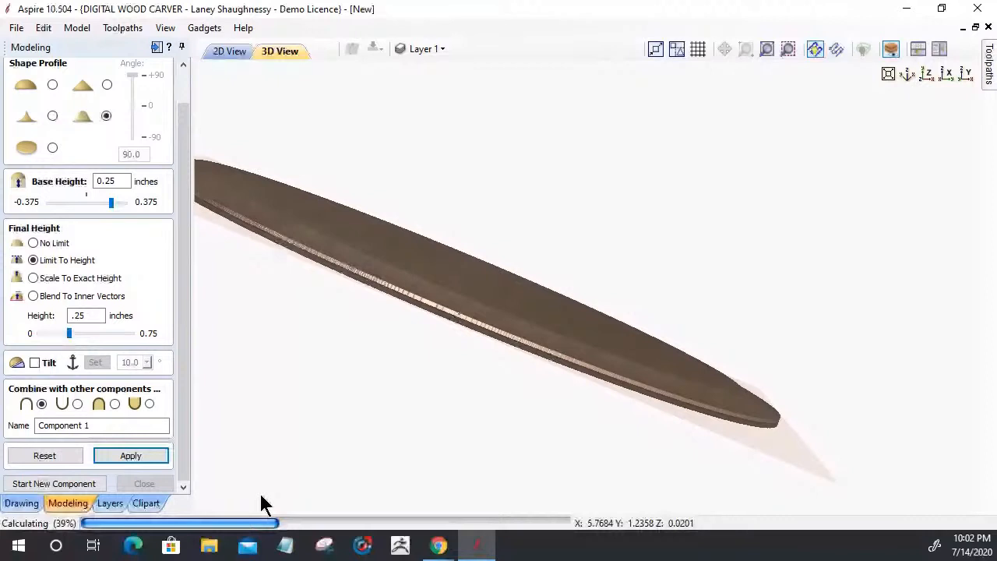
pyautogui.click(132, 457)
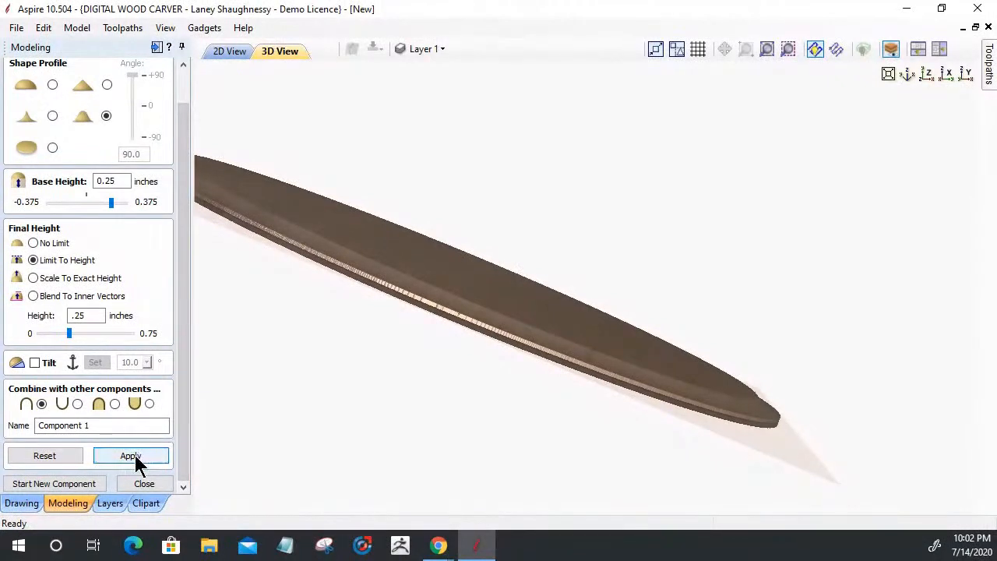
pyautogui.click(133, 455)
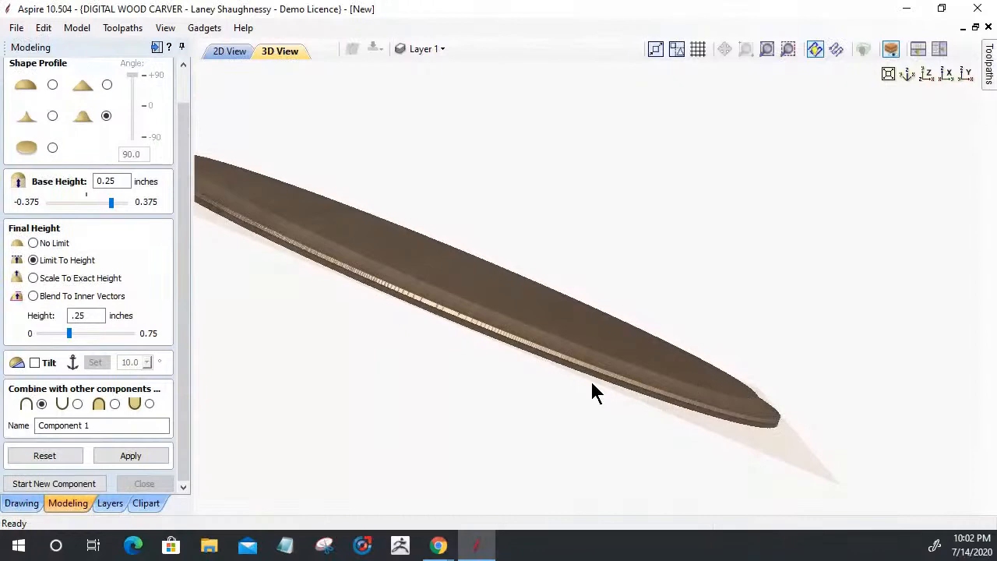
pyautogui.moveTo(293, 399); pyautogui.dragTo(835, 386)
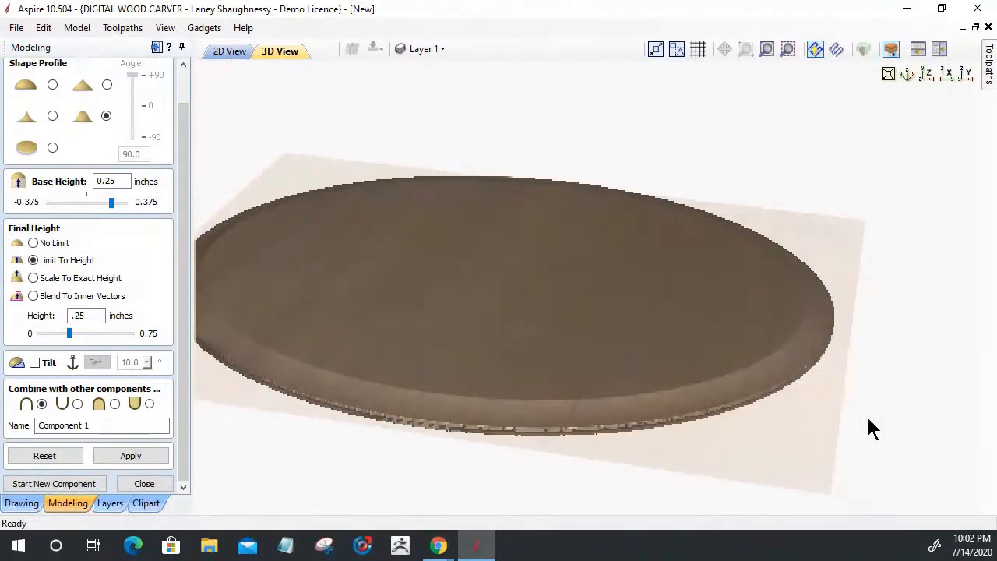
pyautogui.scroll(4, 836, 394)
pyautogui.moveTo(699, 327); pyautogui.dragTo(819, 187)
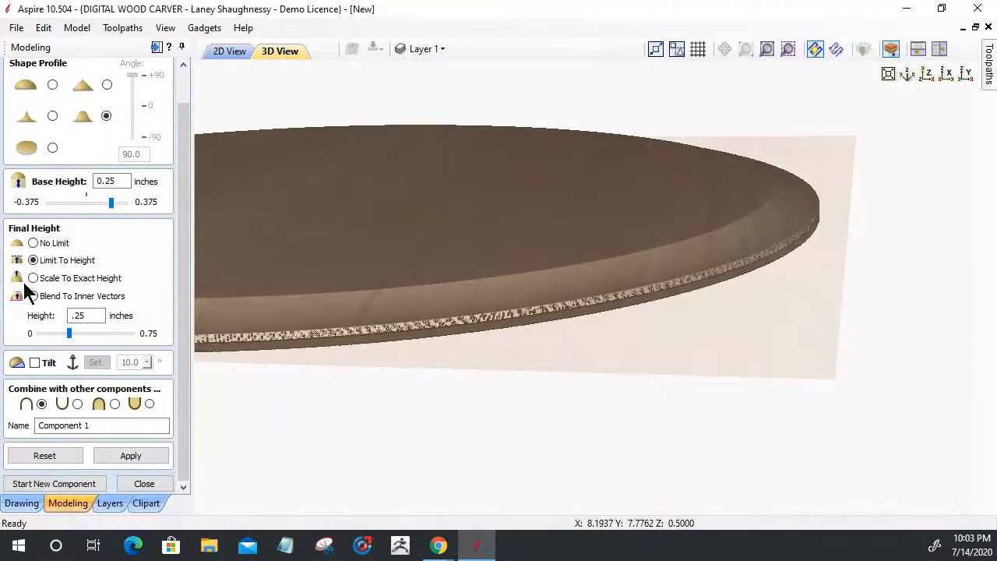
pyautogui.click(77, 404)
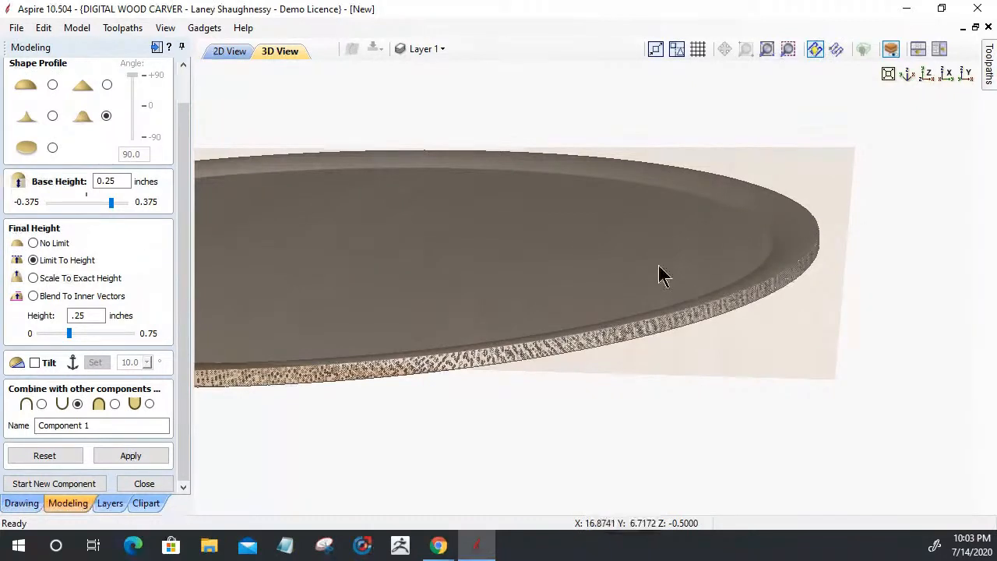
pyautogui.scroll(-1, 660, 242)
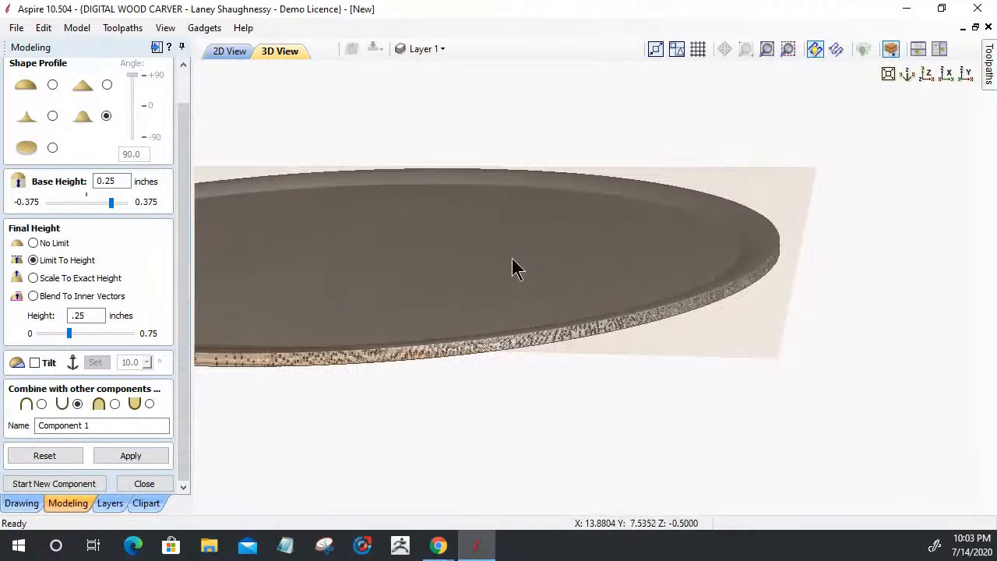
# Apply the dish settings, then clear the dish component and the ellipse, hexagon and circle vectors in 2D
pyautogui.click(121, 458)
pyautogui.click(231, 53)
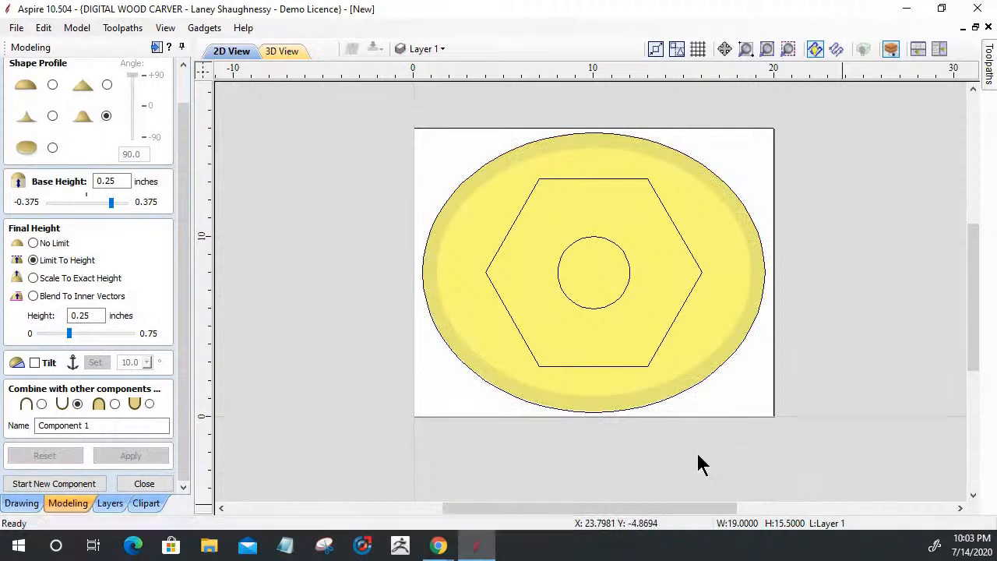
pyautogui.hotkey('ctrl', 'z')
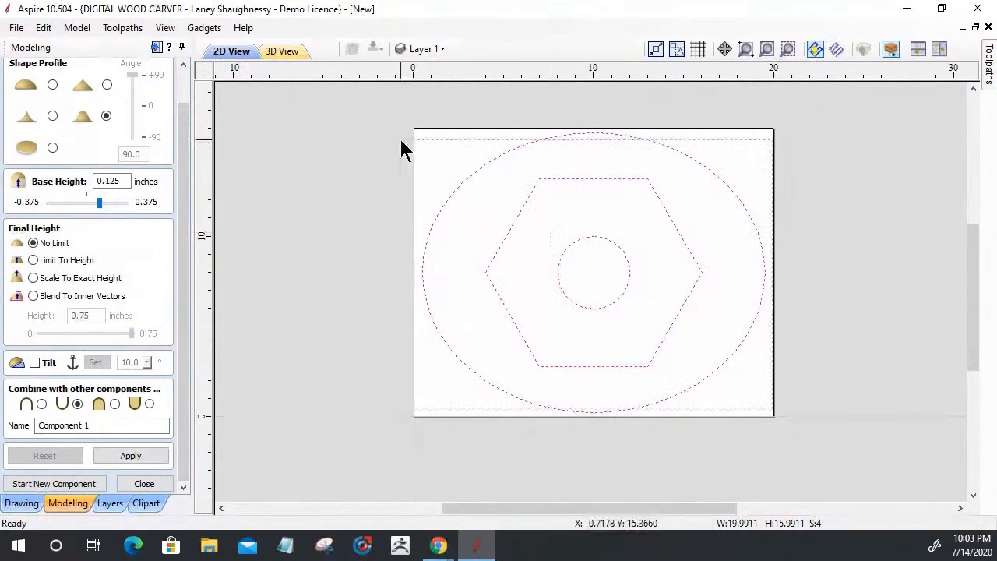
pyautogui.hotkey('ctrl', 'z')
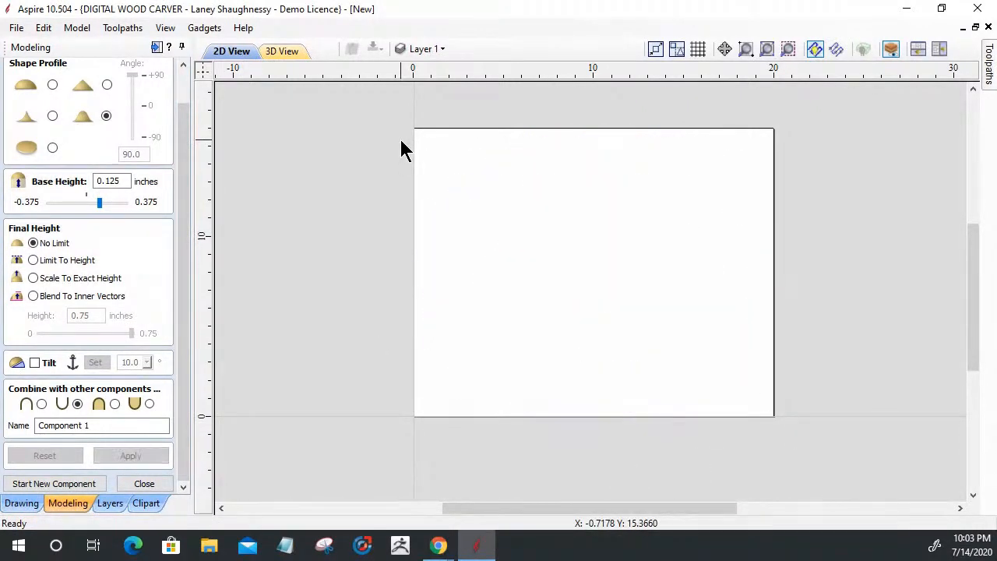
# Browse the Clipart library's 2D Vectors folder to view its Panel shapes
pyautogui.click(146, 505)
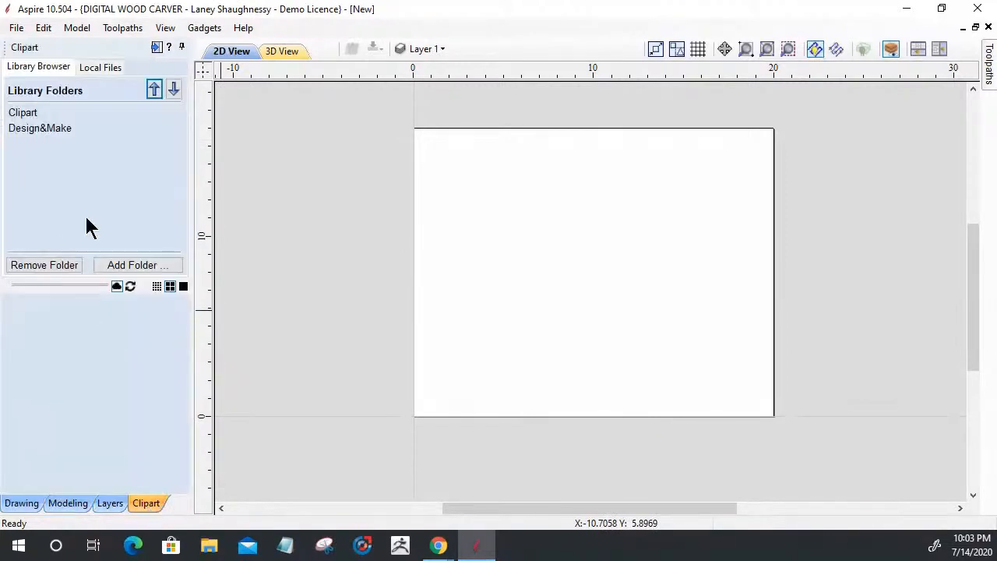
pyautogui.click(25, 113)
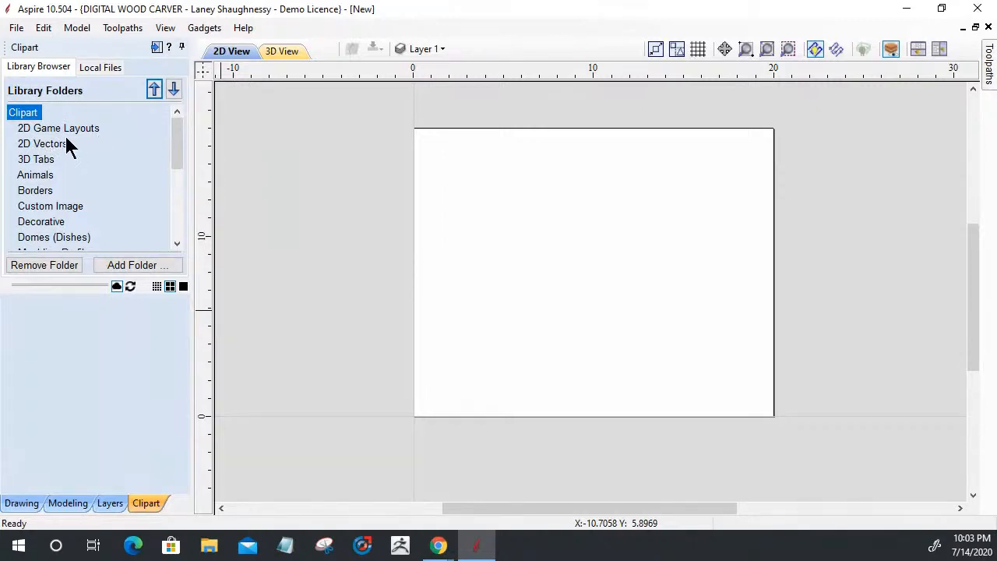
pyautogui.click(28, 144)
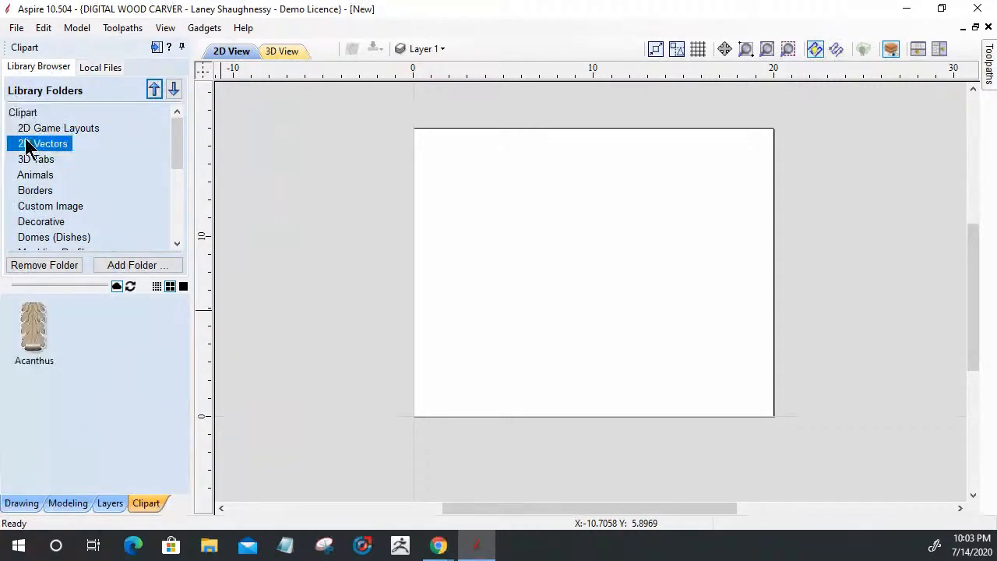
pyautogui.moveTo(188, 327); pyautogui.dragTo(183, 474)
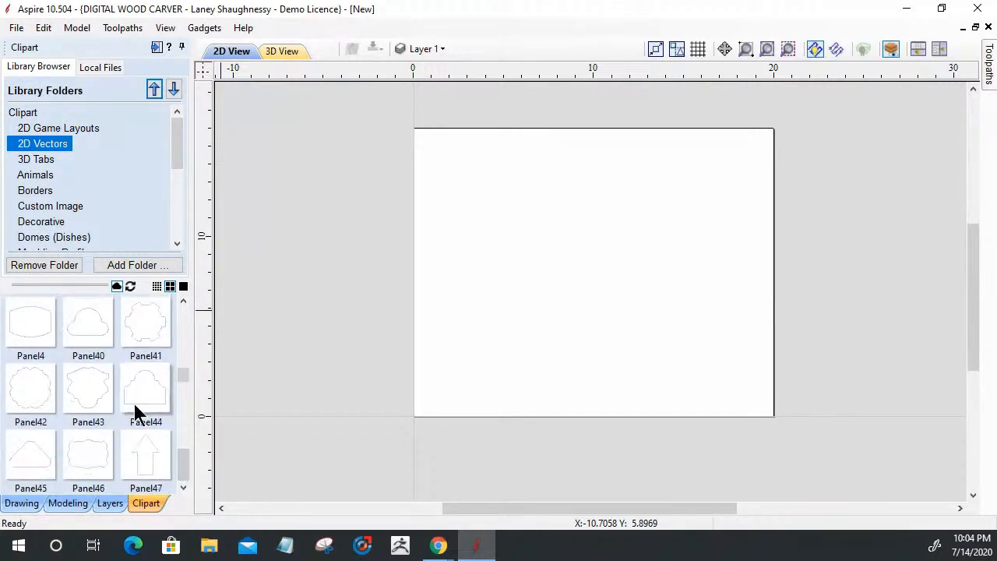
# Place the Panel44 arched panel, stretch it to about 17.2 x 10 inches, and centre it
pyautogui.moveTo(138, 393); pyautogui.dragTo(606, 284)
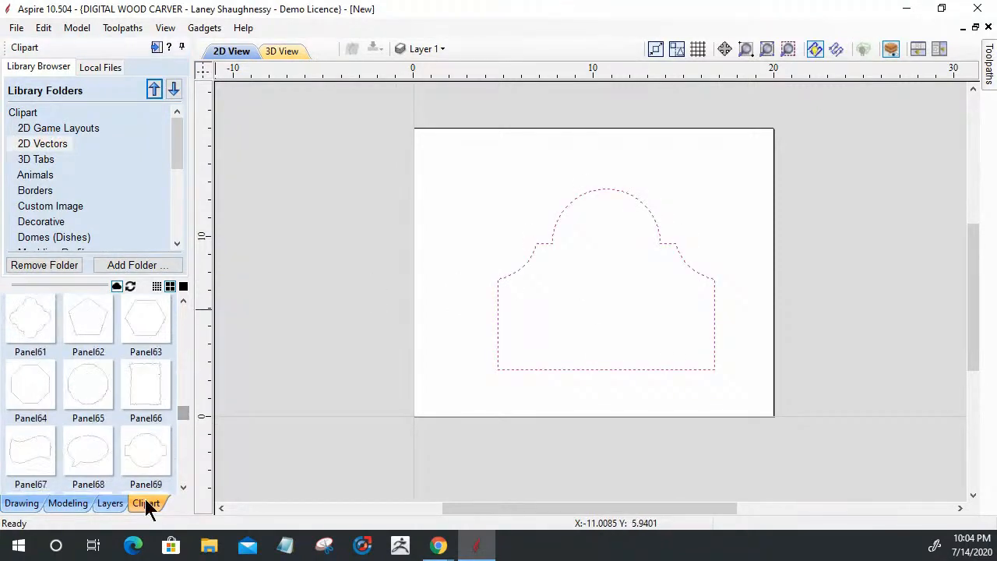
pyautogui.click(496, 292)
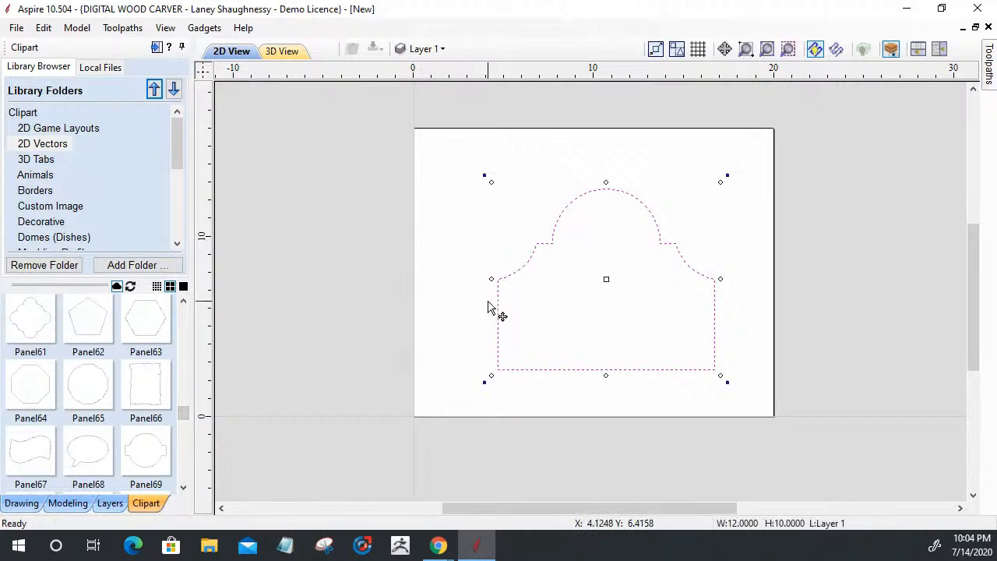
pyautogui.moveTo(491, 278); pyautogui.dragTo(451, 282)
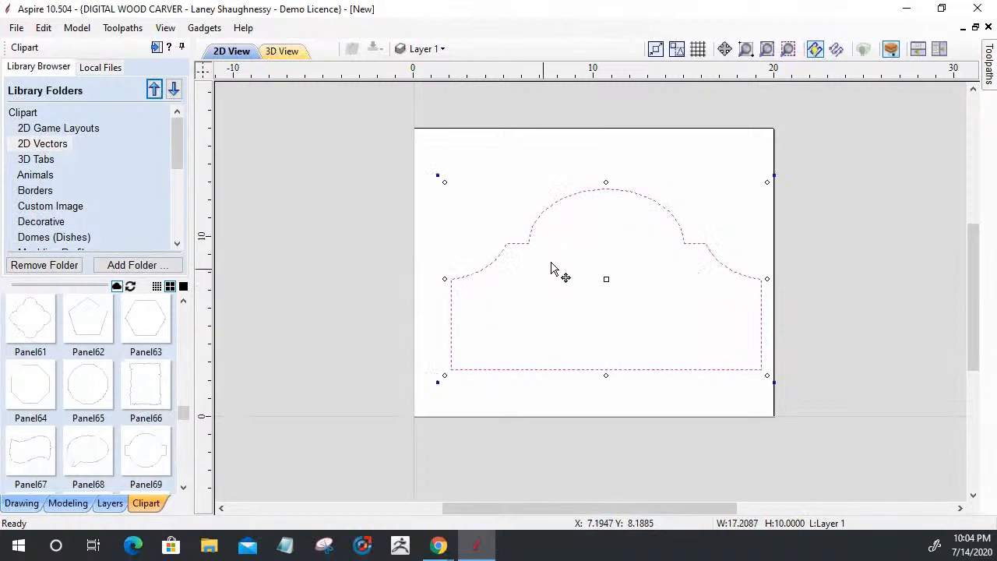
pyautogui.moveTo(569, 212); pyautogui.dragTo(596, 167)
pyautogui.click(68, 503)
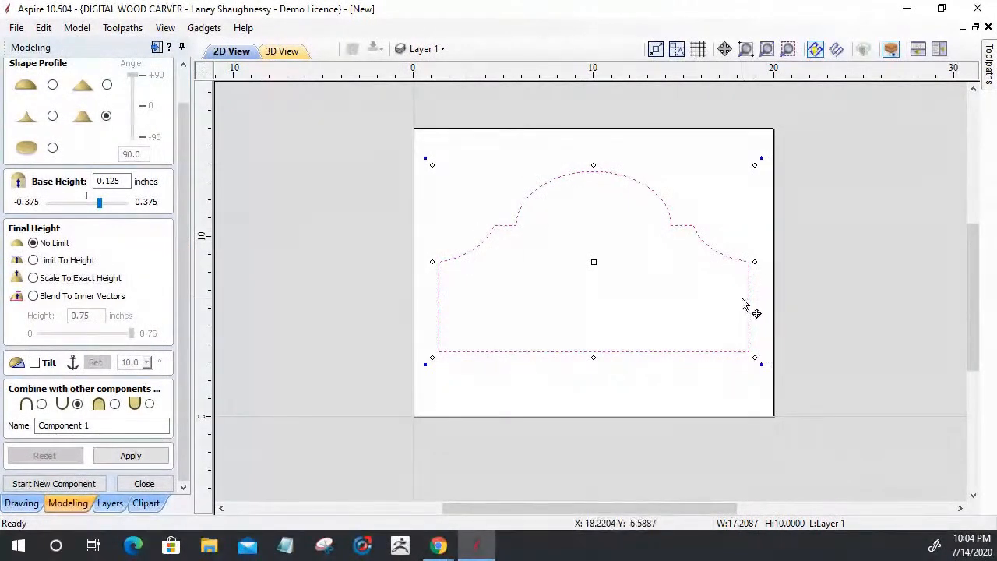
# Build the arched panel with 0.375-inch base height, 0.375-inch height limit, and Add combine mode
pyautogui.moveTo(125, 181); pyautogui.dragTo(75, 189)
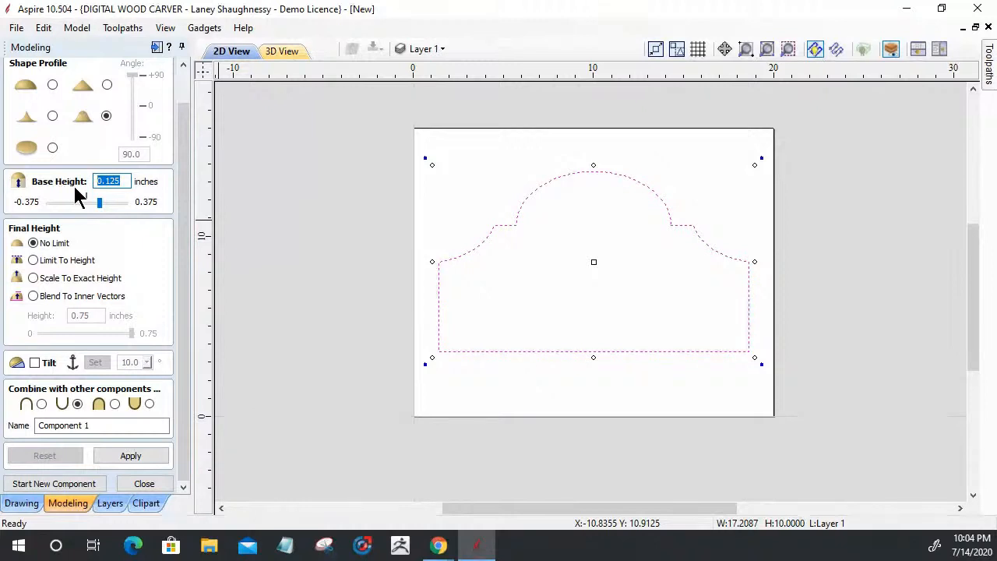
pyautogui.write('.375')
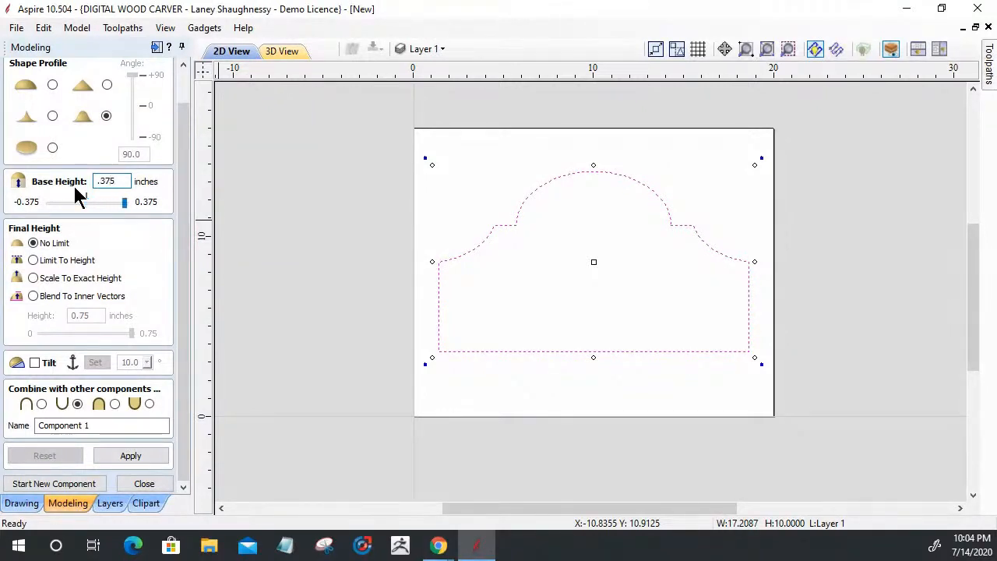
pyautogui.click(33, 261)
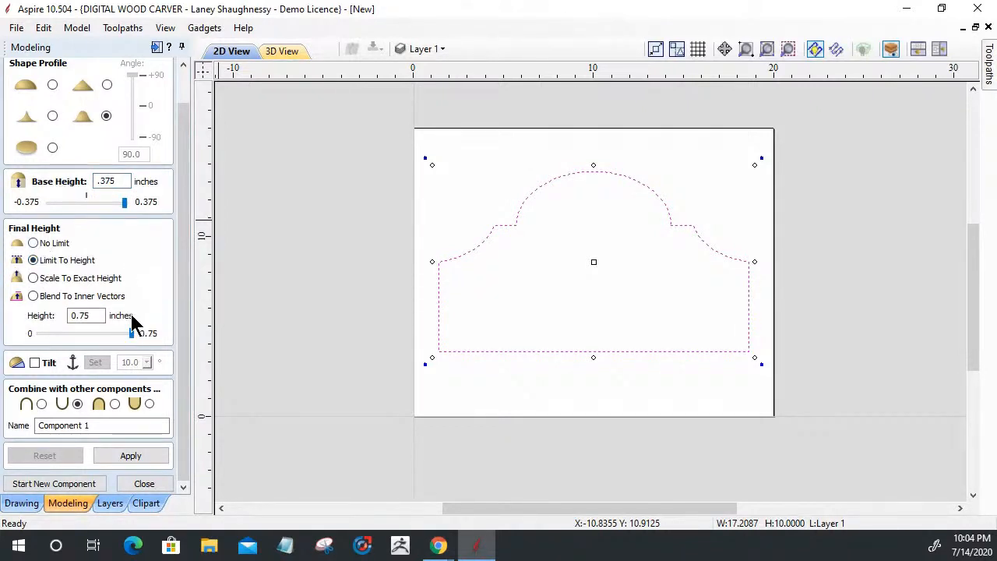
pyautogui.moveTo(92, 317); pyautogui.dragTo(21, 325)
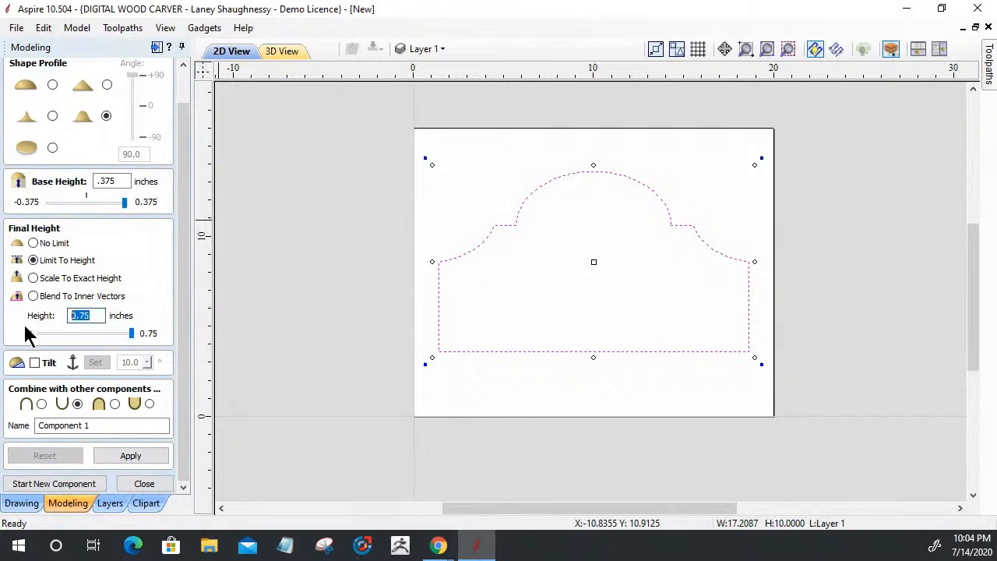
pyautogui.write('.375')
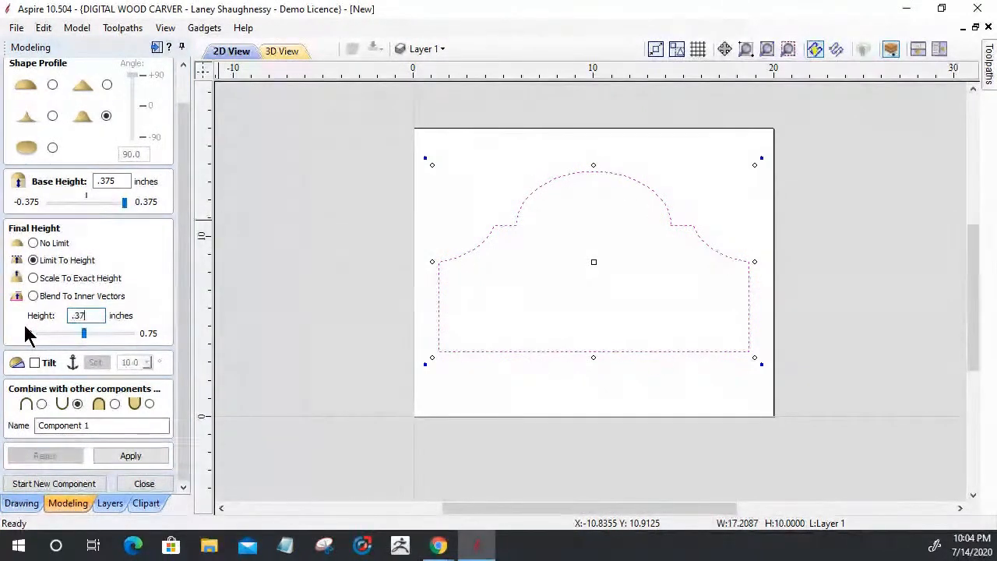
pyautogui.click(41, 403)
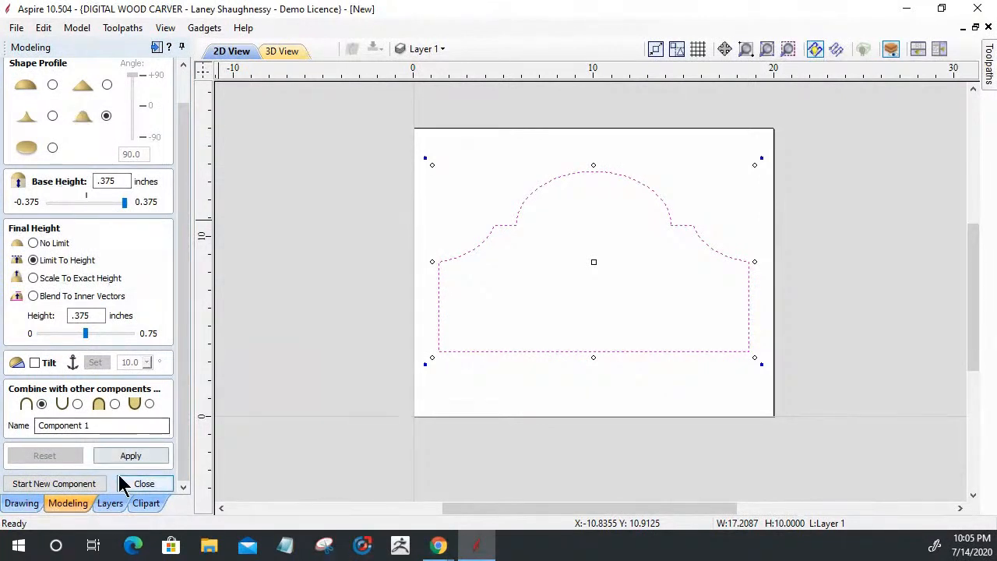
pyautogui.click(135, 457)
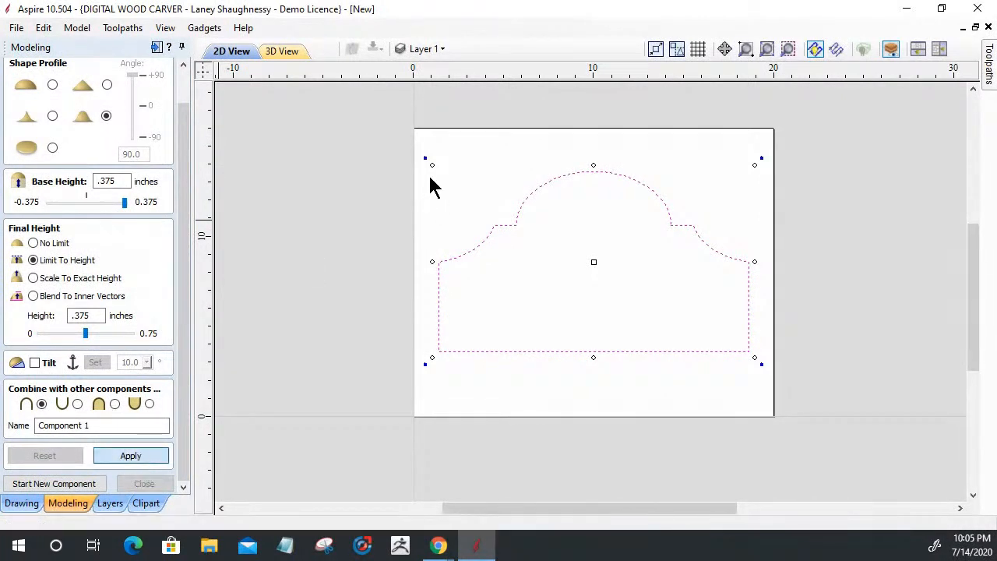
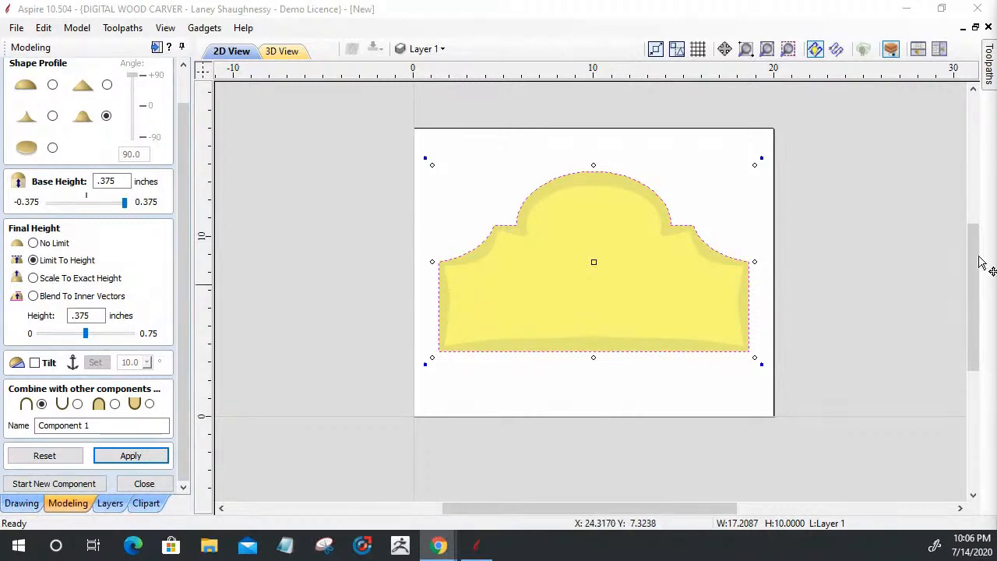
# Give Component 1 a concave edge profile, apply it, and check the rim in 3D
pyautogui.click(285, 52)
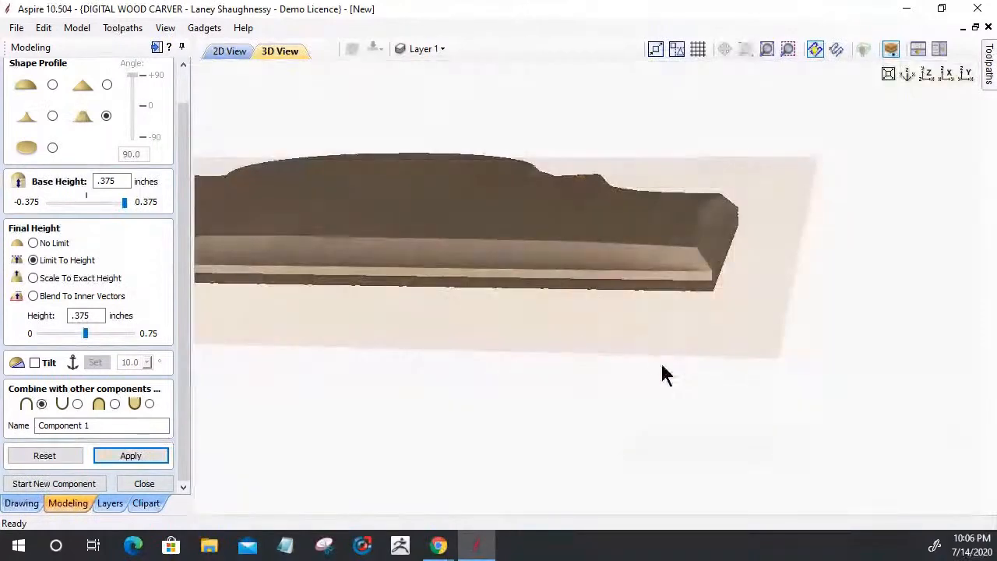
pyautogui.moveTo(662, 366); pyautogui.dragTo(552, 449)
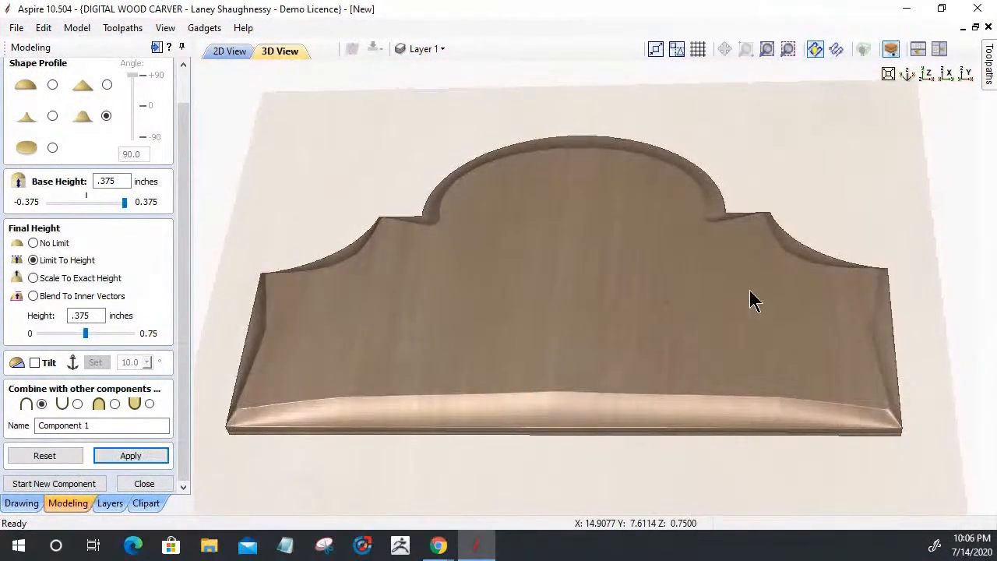
pyautogui.moveTo(614, 304); pyautogui.dragTo(607, 350)
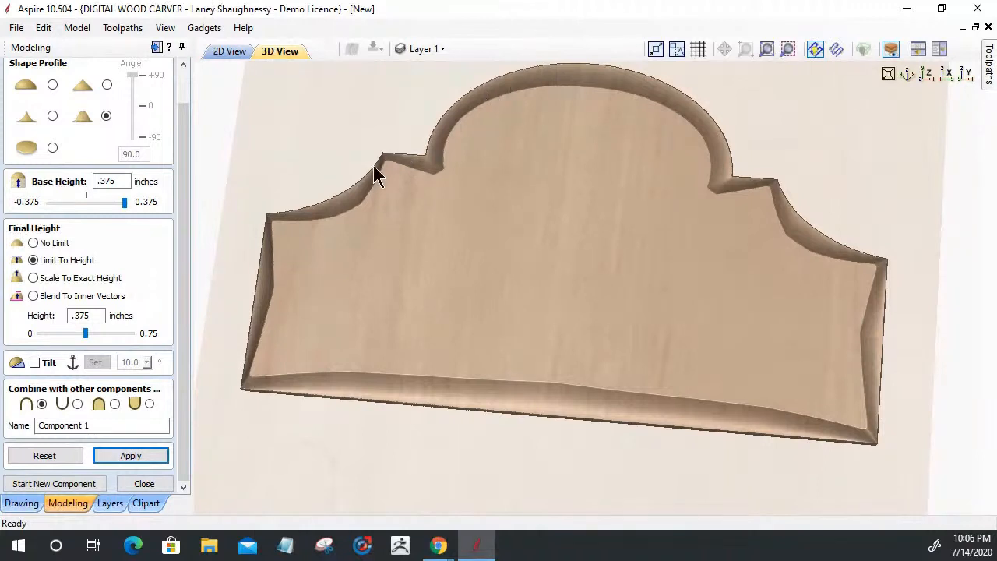
pyautogui.click(53, 116)
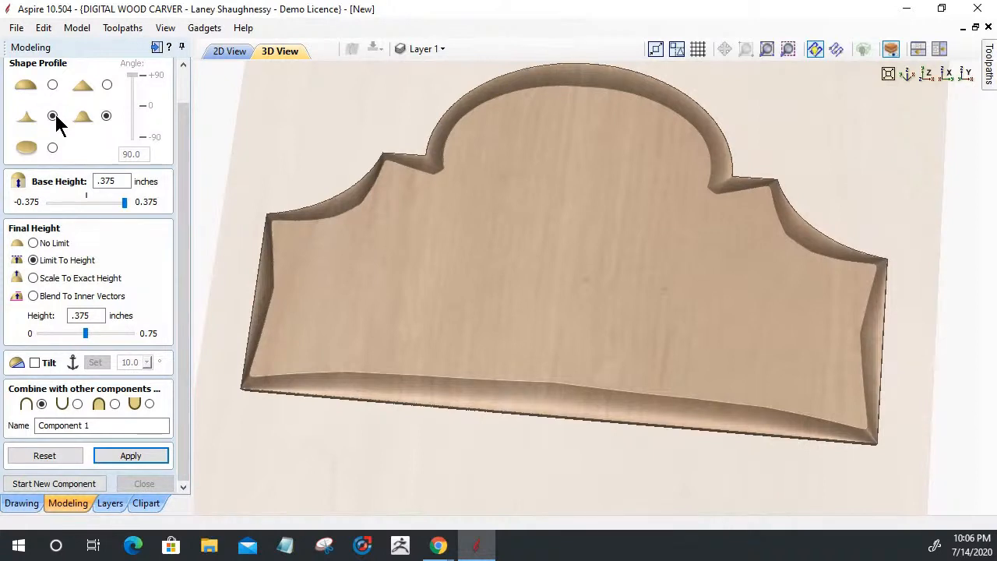
pyautogui.click(130, 458)
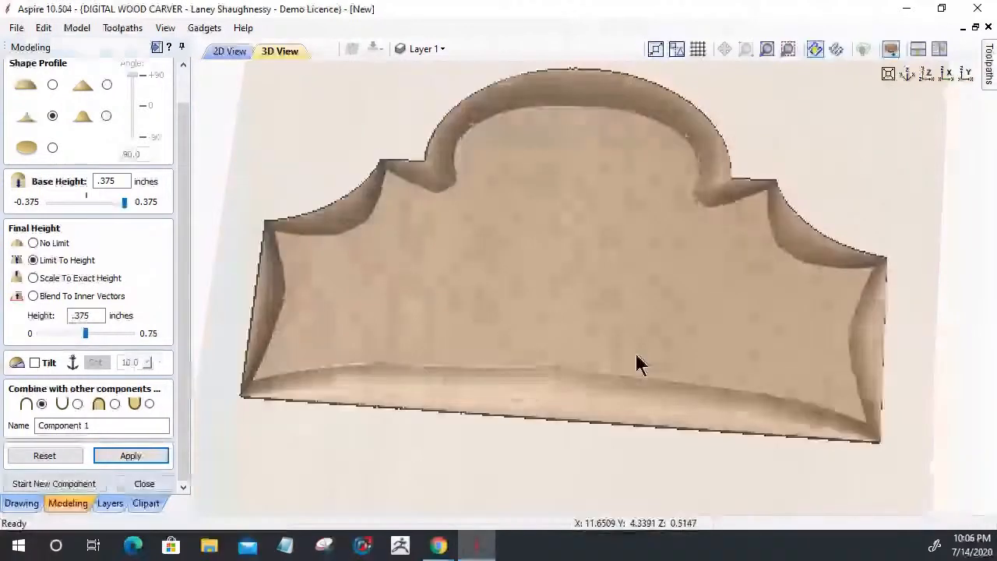
pyautogui.moveTo(636, 364); pyautogui.dragTo(325, 266)
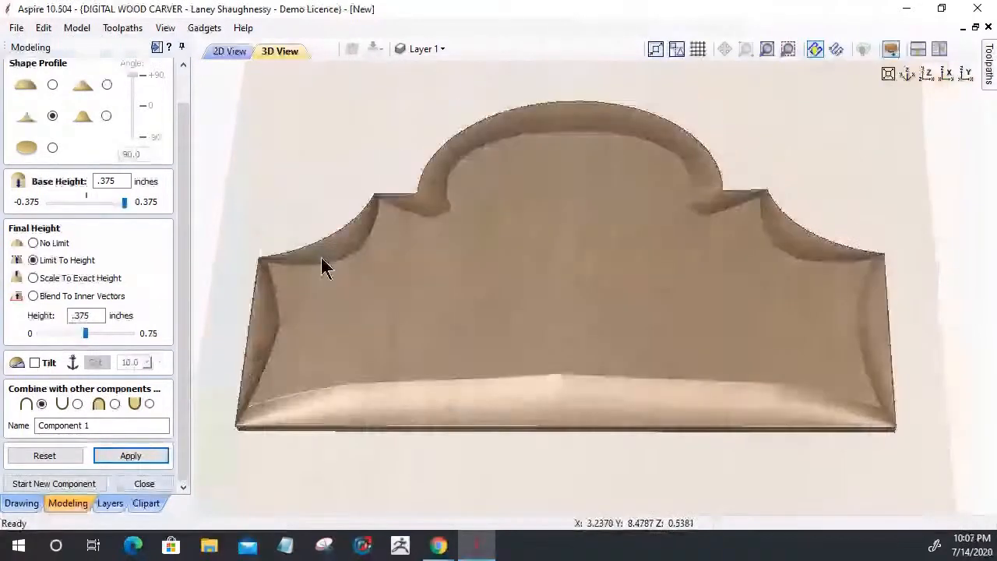
pyautogui.click(231, 53)
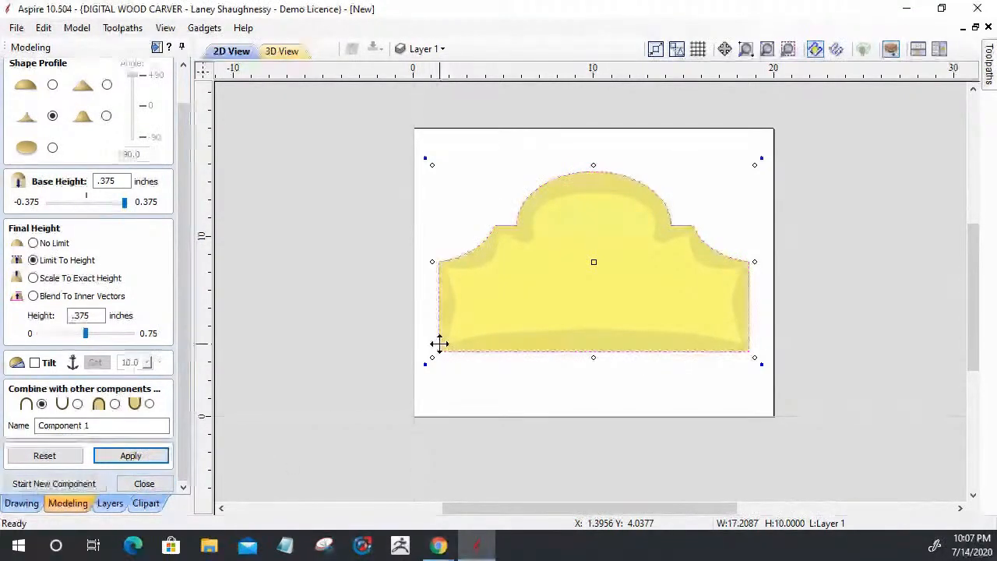
pyautogui.click(420, 364)
pyautogui.click(439, 326)
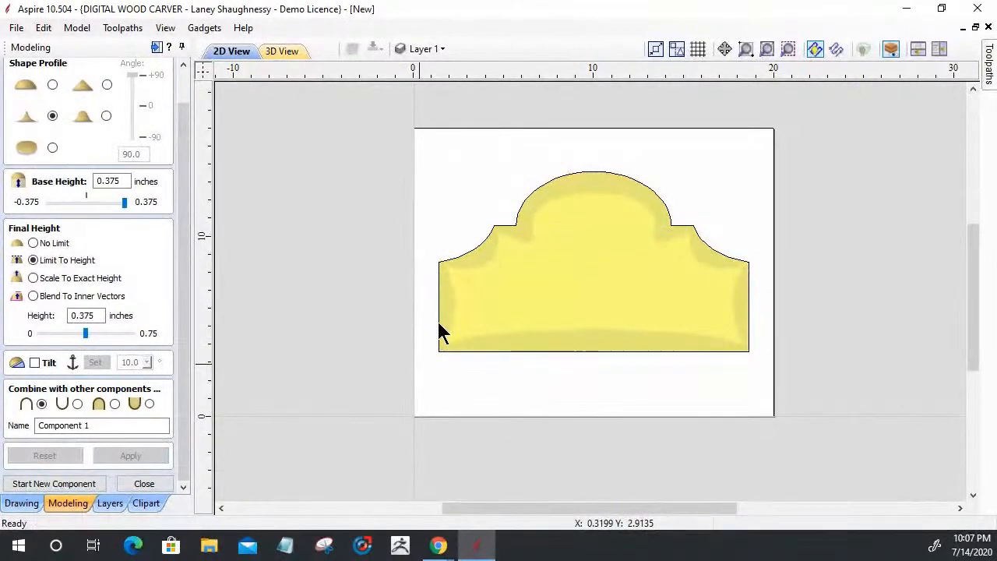
pyautogui.click(438, 327)
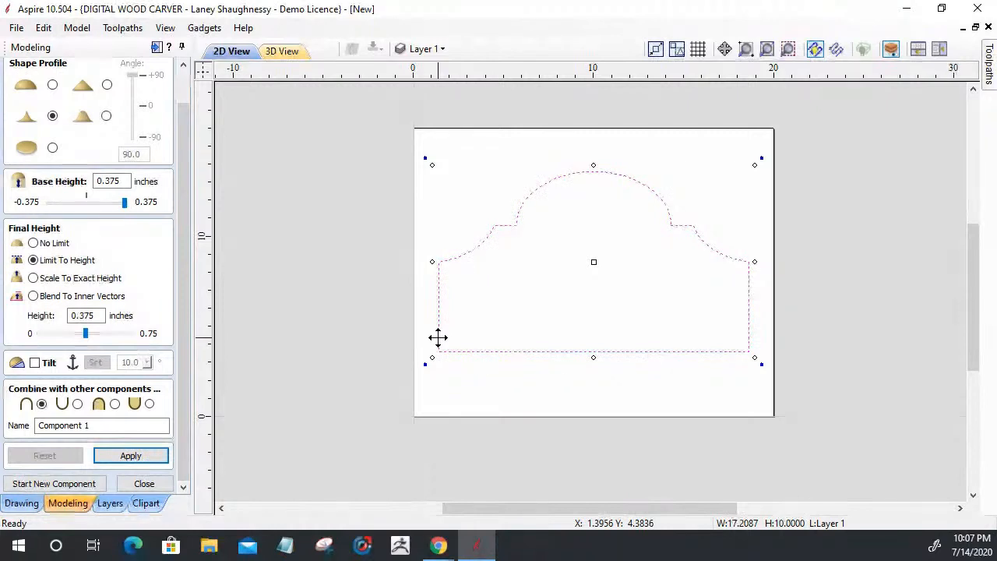
pyautogui.moveTo(431, 357); pyautogui.dragTo(465, 338)
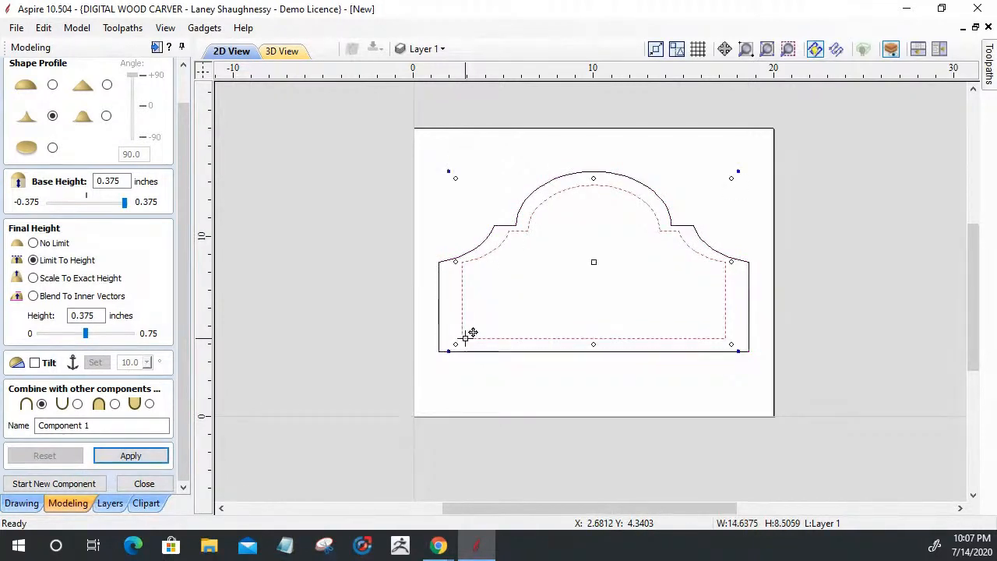
pyautogui.hotkey('ctrl', 'z')
# Offset the sign outline 0.5 inches inward
pyautogui.click(21, 504)
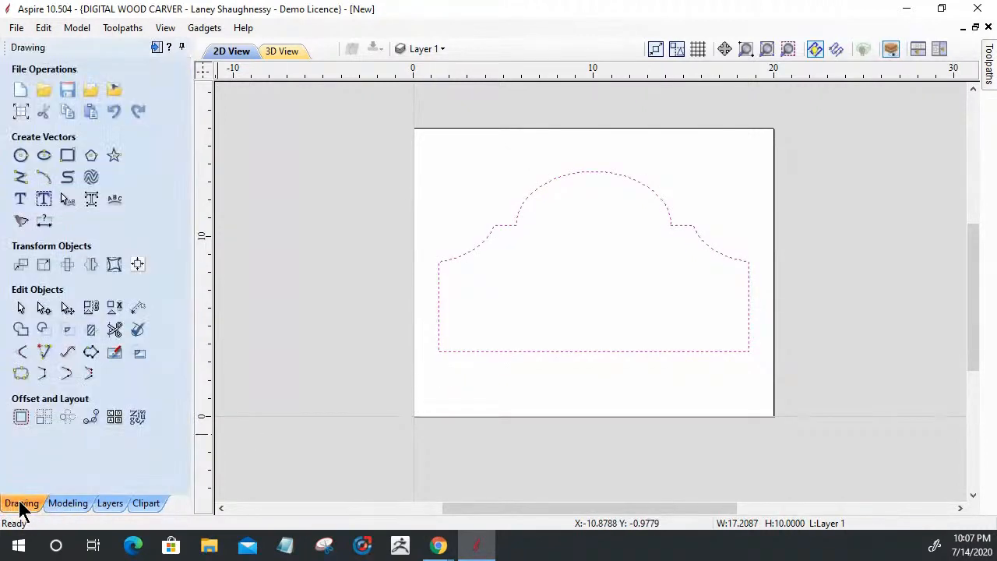
pyautogui.click(20, 419)
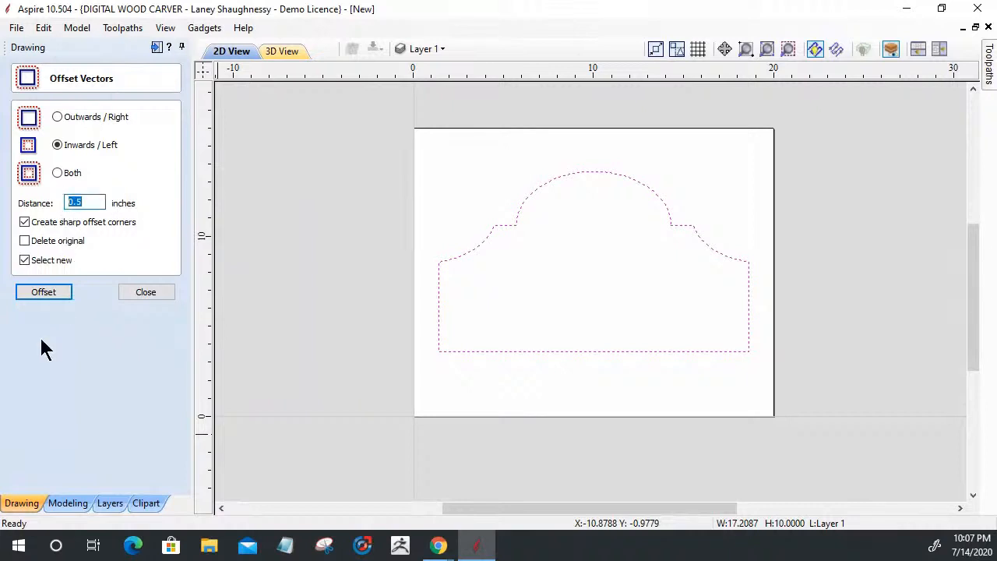
pyautogui.click(42, 297)
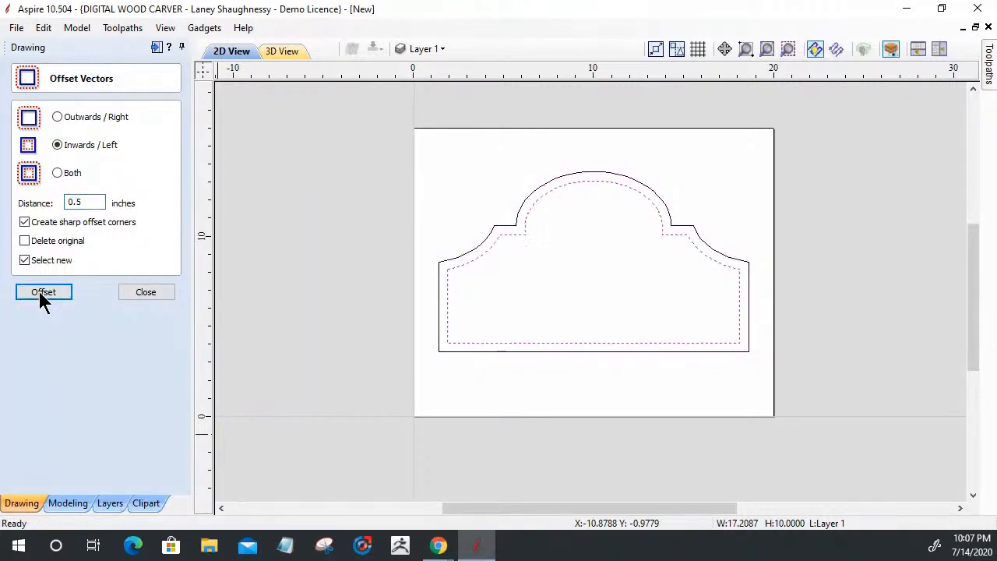
pyautogui.click(138, 292)
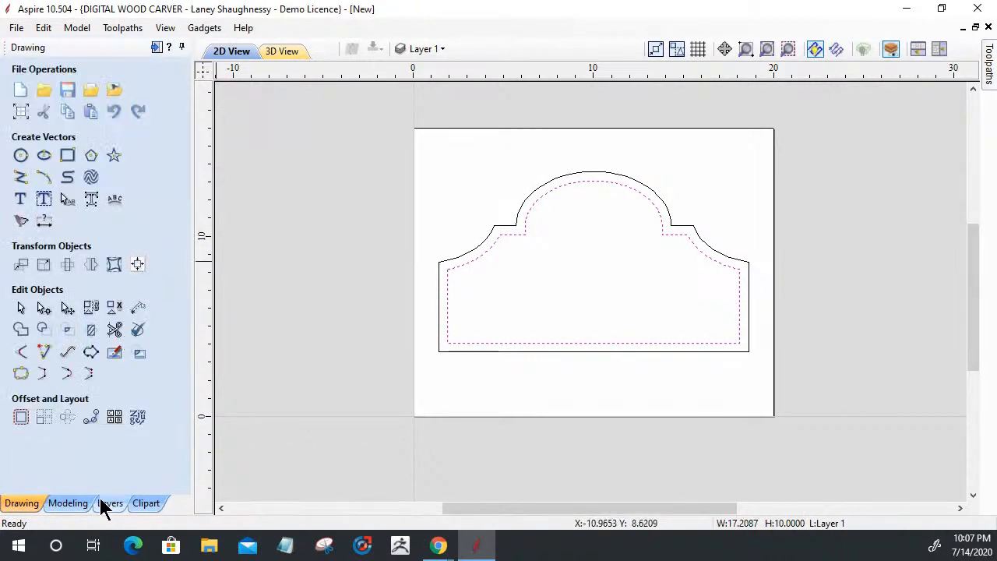
# Select the outer and inner outlines and apply Blend To Inner Vectors to the component
pyautogui.click(74, 503)
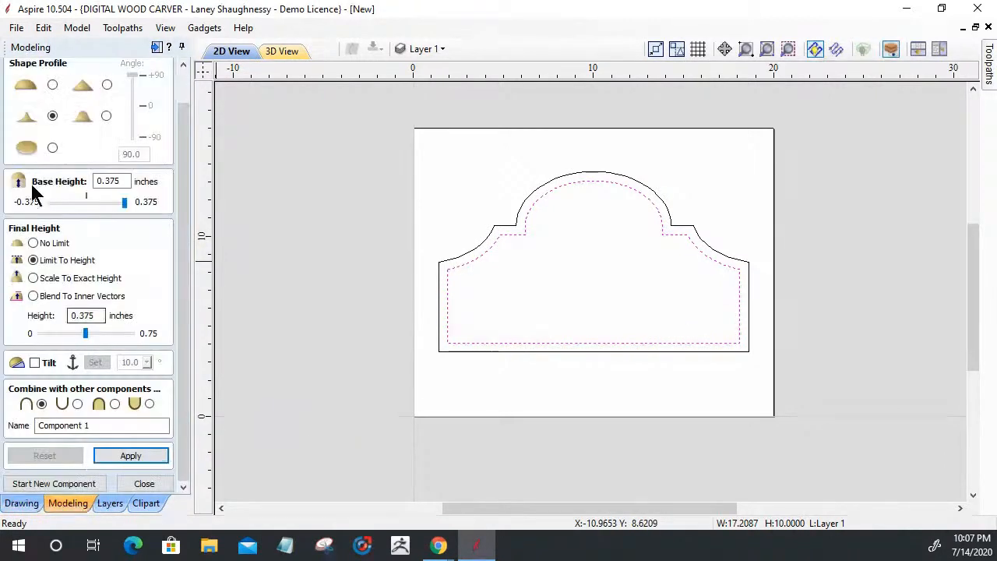
pyautogui.click(437, 338)
pyautogui.keyDown('shift'); pyautogui.click(447, 333); pyautogui.keyUp('shift')
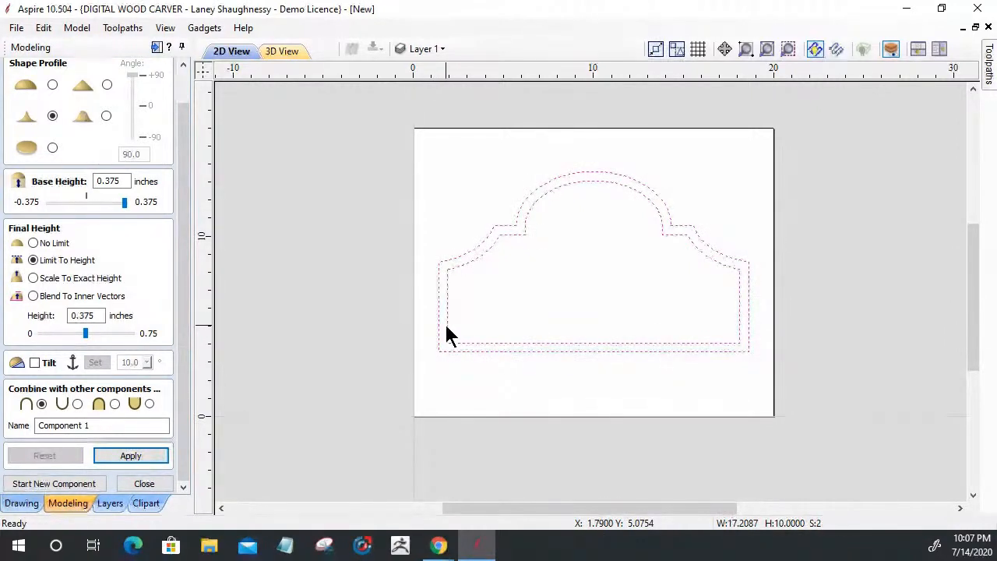
pyautogui.click(33, 294)
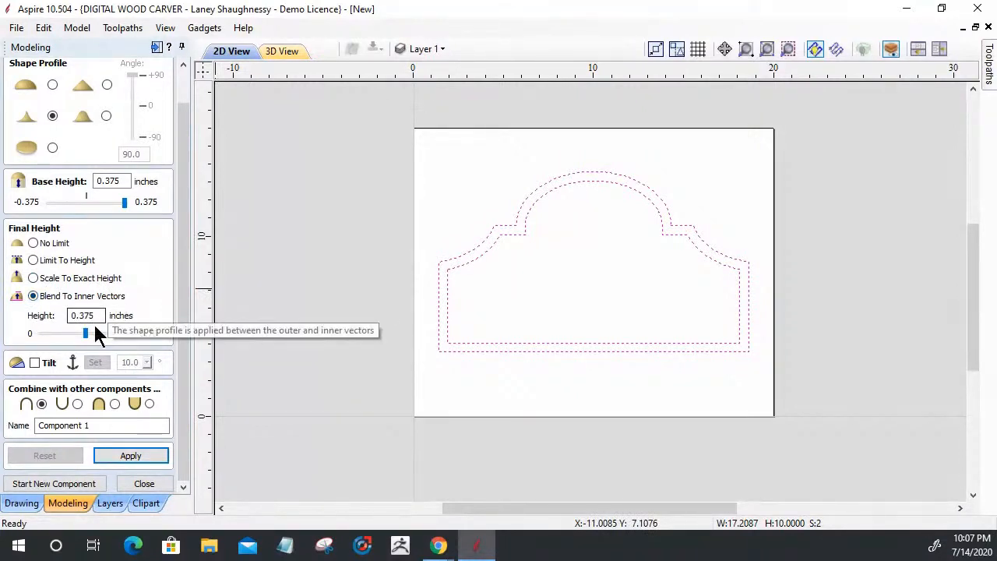
pyautogui.click(110, 459)
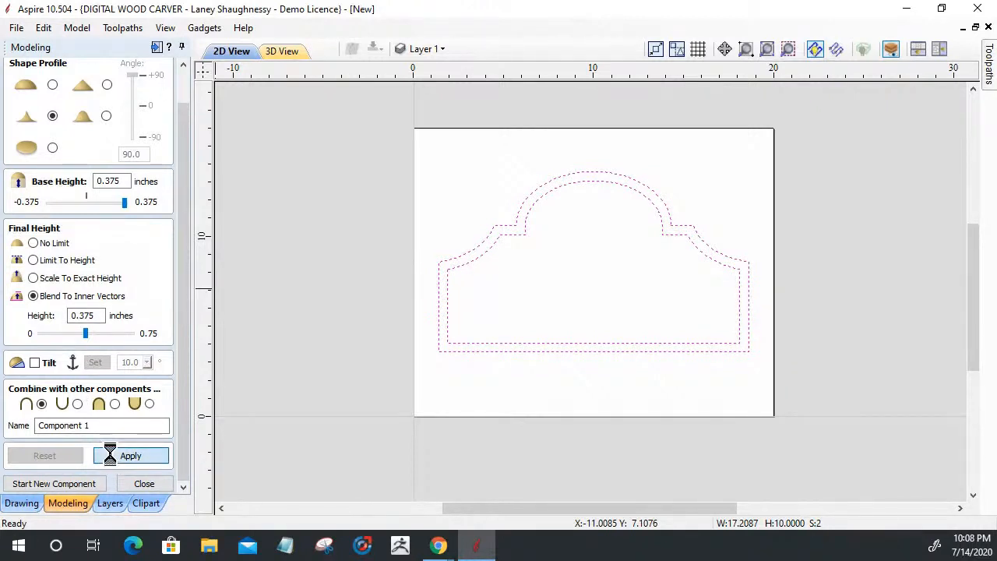
# Preview the blended sign in 3D while trying the angled, rounded and flat edge profiles
pyautogui.click(285, 52)
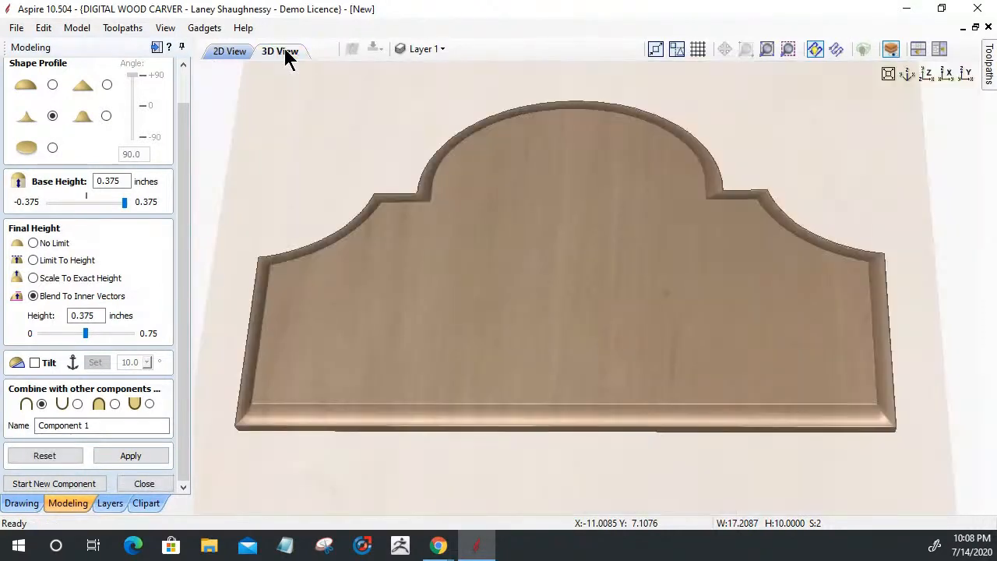
pyautogui.moveTo(529, 381); pyautogui.dragTo(725, 558)
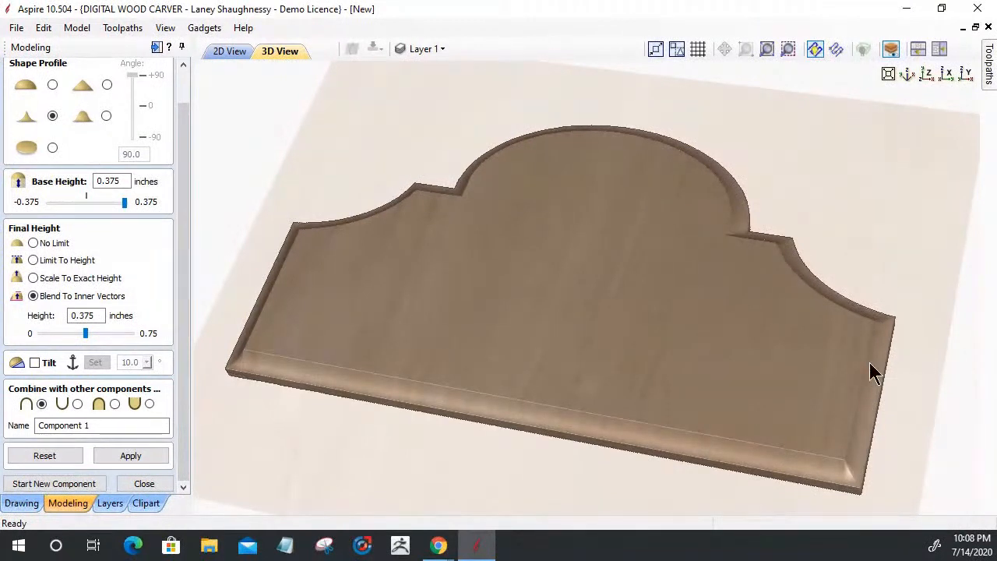
pyautogui.click(106, 117)
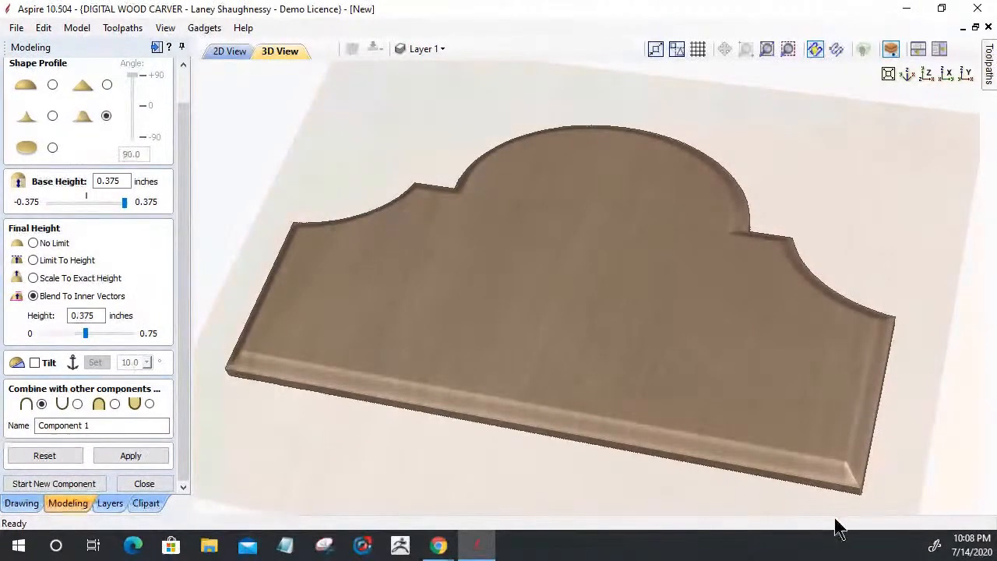
pyautogui.scroll(3, 826, 469)
pyautogui.moveTo(678, 259); pyautogui.dragTo(662, 344, button='middle')
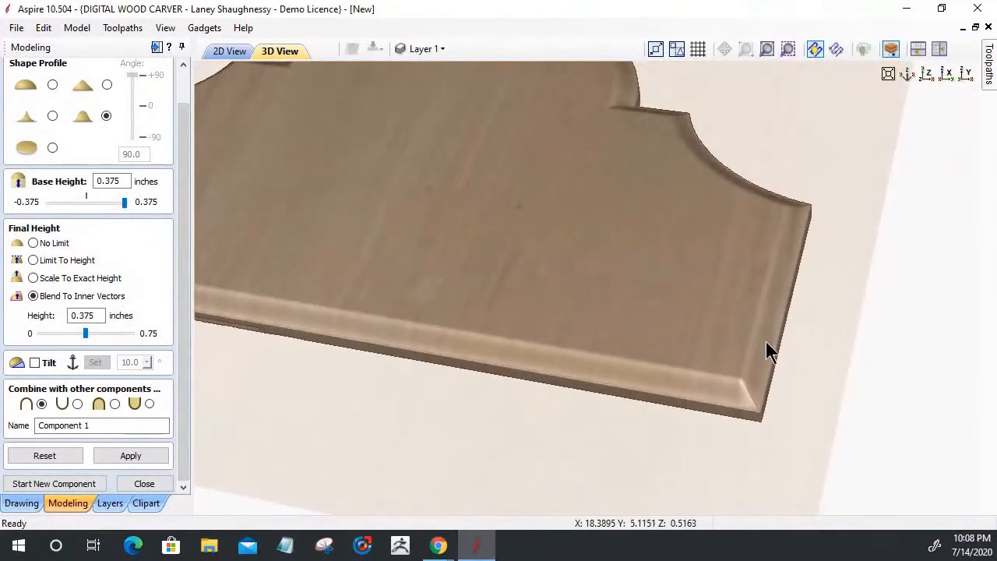
pyautogui.click(106, 85)
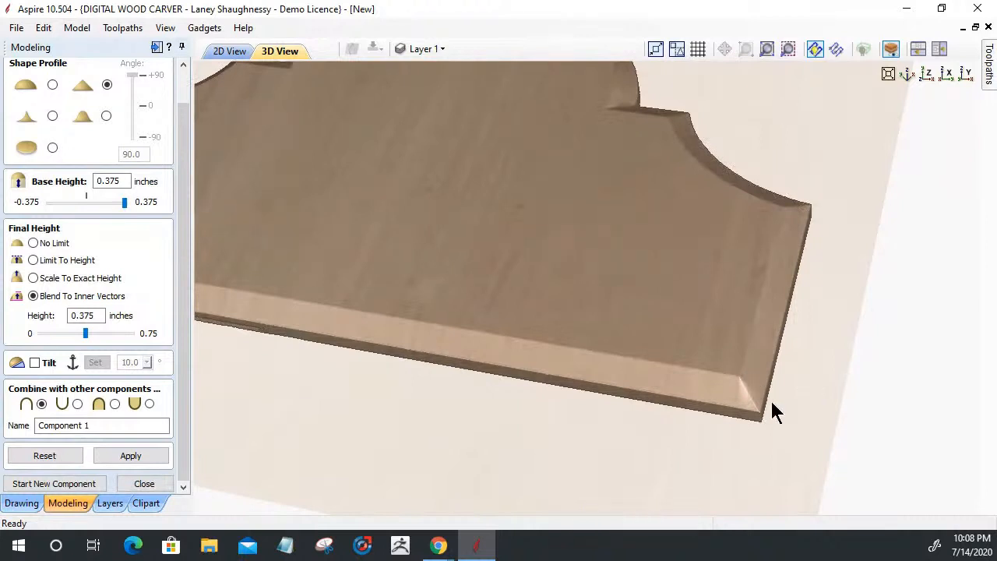
pyautogui.click(52, 85)
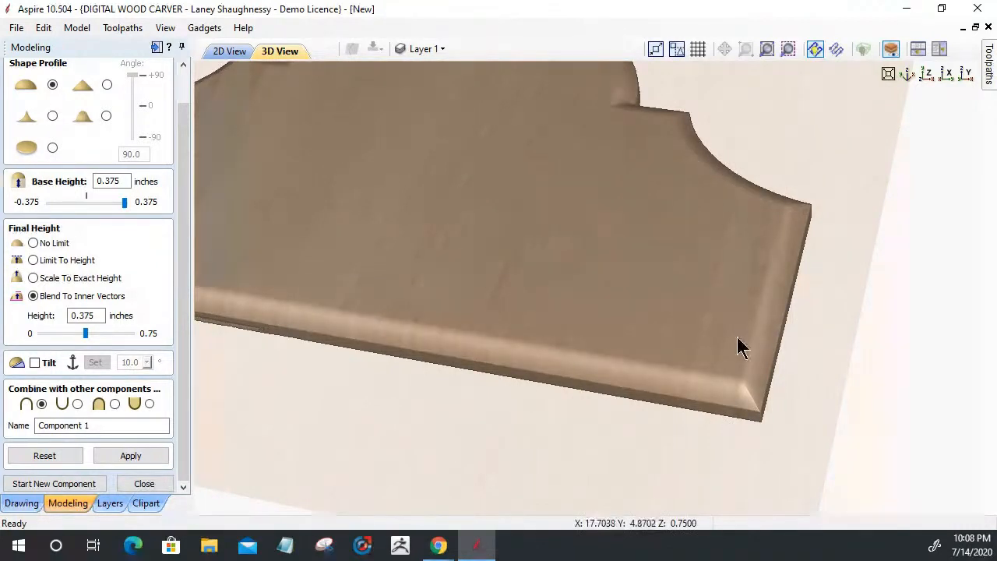
pyautogui.click(52, 148)
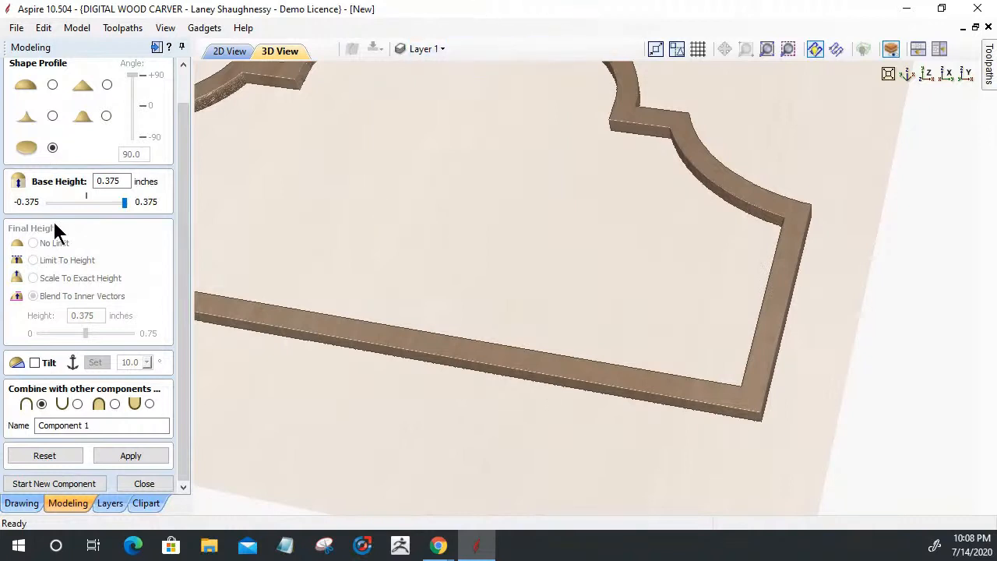
# Reselect the concave profile and view the whole board from an angle
pyautogui.click(51, 117)
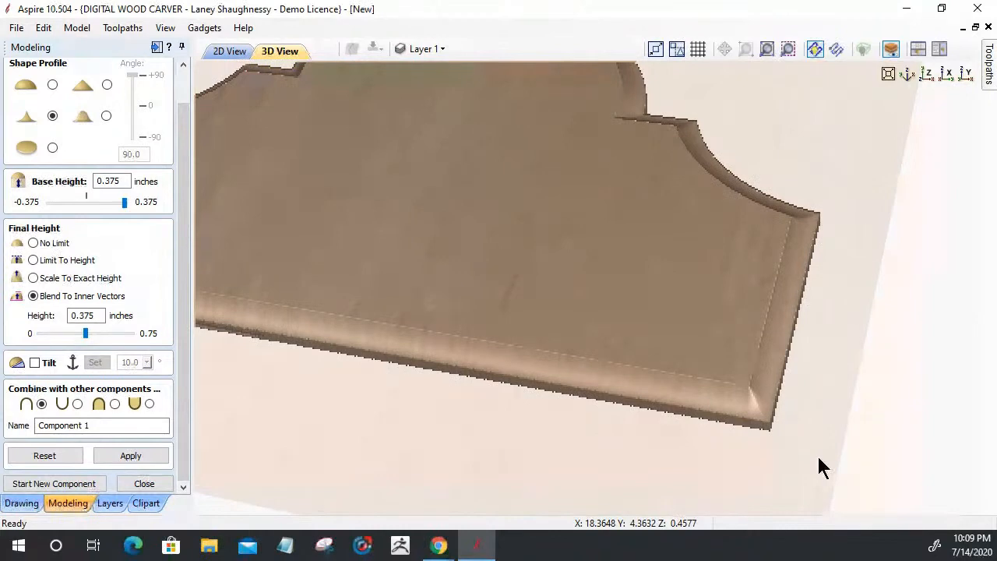
pyautogui.scroll(-3, 817, 453)
pyautogui.moveTo(362, 405); pyautogui.dragTo(362, 429)
pyautogui.moveTo(436, 485); pyautogui.dragTo(347, 453)
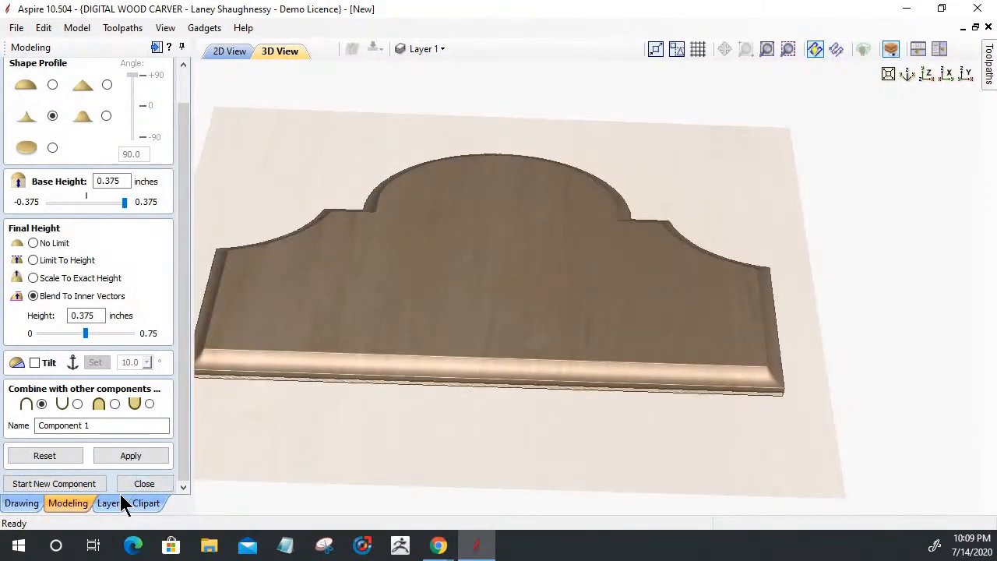
# Open the Panels & Shields clipart folder and scroll through its panel shapes
pyautogui.click(160, 503)
pyautogui.scroll(-1, 35, 195)
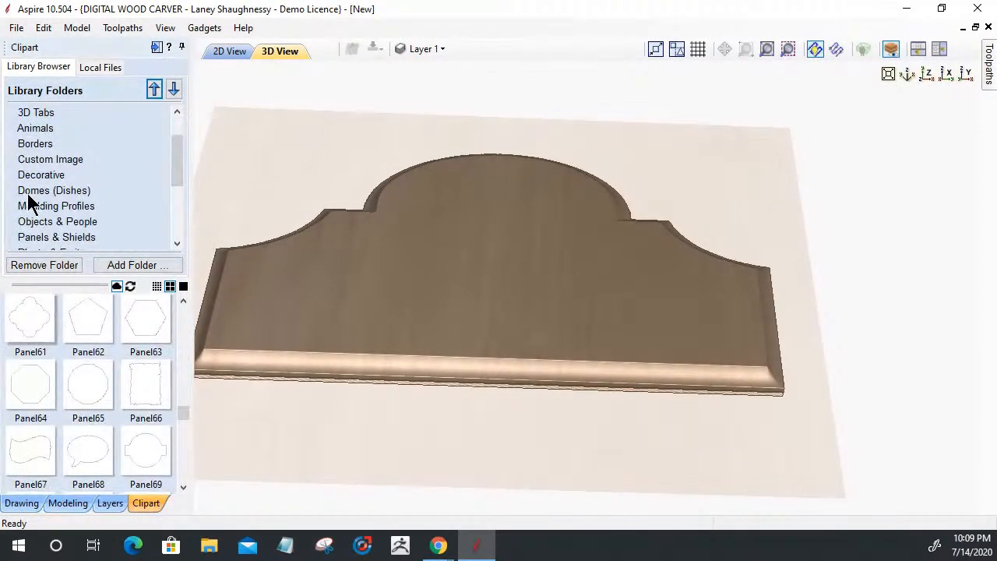
pyautogui.click(67, 237)
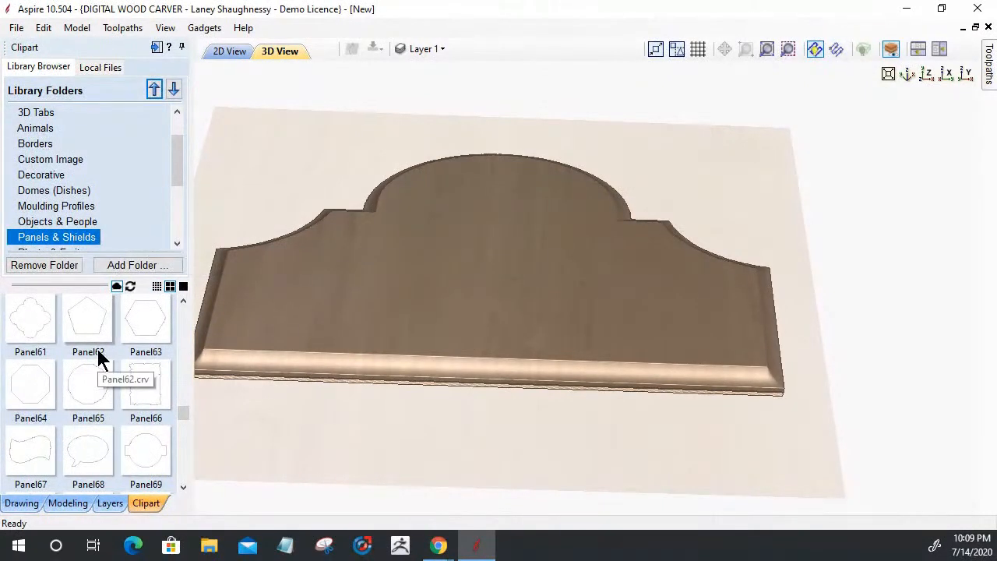
pyautogui.scroll(-10, 95, 370)
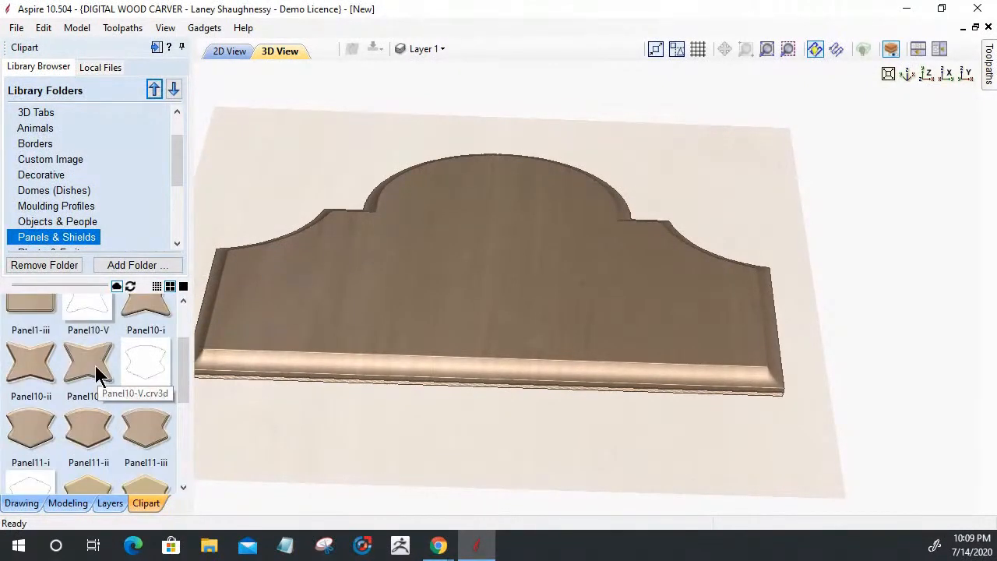
pyautogui.scroll(-10, 82, 381)
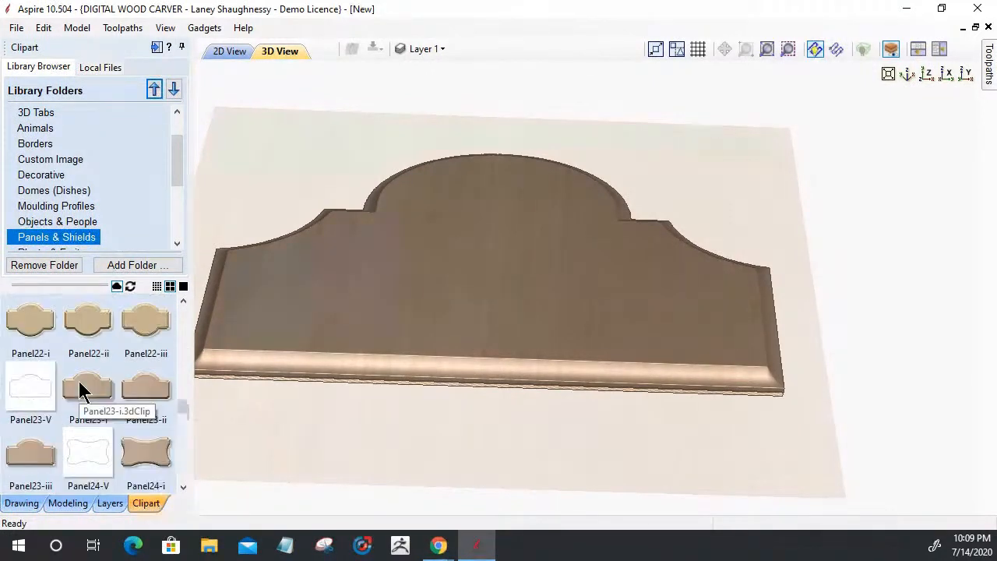
pyautogui.moveTo(79, 381); pyautogui.dragTo(162, 335)
pyautogui.moveTo(136, 447)
pyautogui.mouseDown()
pyautogui.moveTo(122, 441)
pyautogui.moveTo(130, 434)
pyautogui.mouseUp()
pyautogui.scroll(-8, 88, 374)
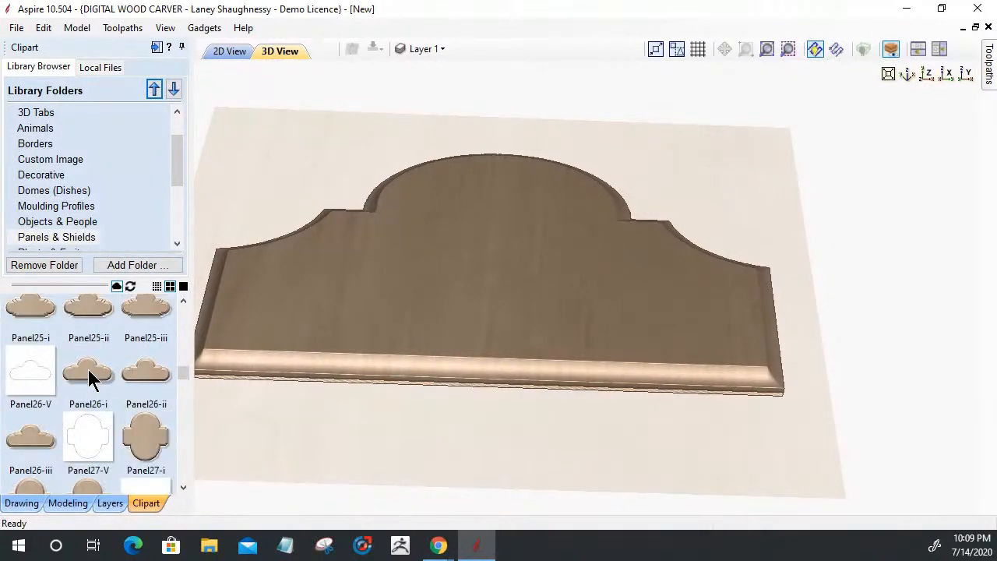
pyautogui.scroll(-1, 89, 380)
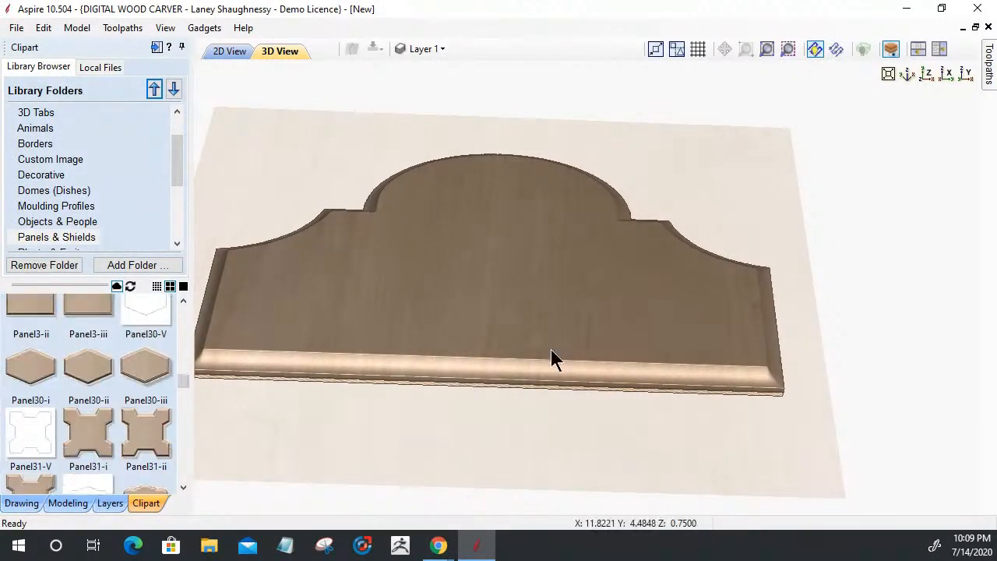
pyautogui.moveTo(627, 441); pyautogui.dragTo(783, 405)
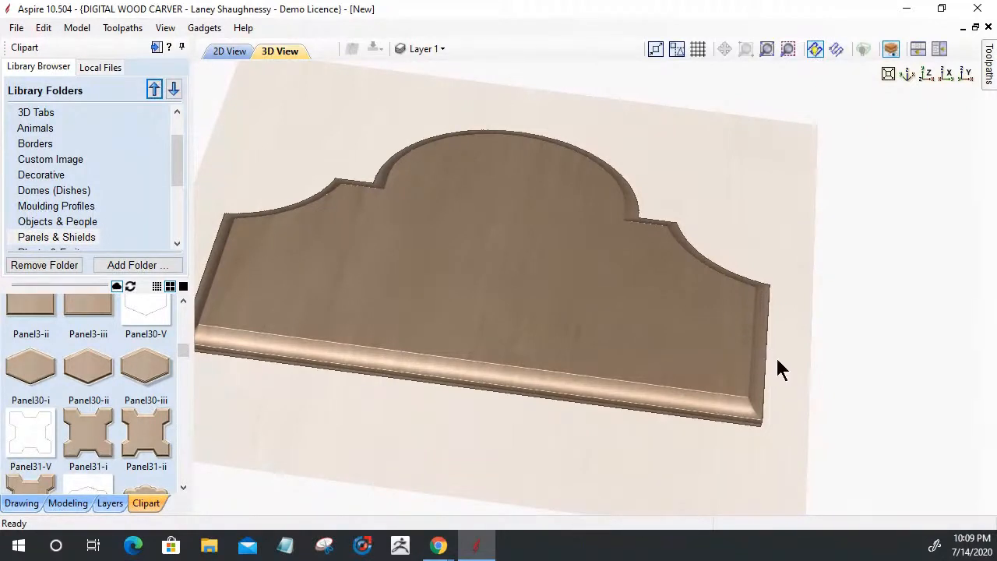
# Choose the angled shape profile and shrink the inner plaque outline
pyautogui.click(73, 501)
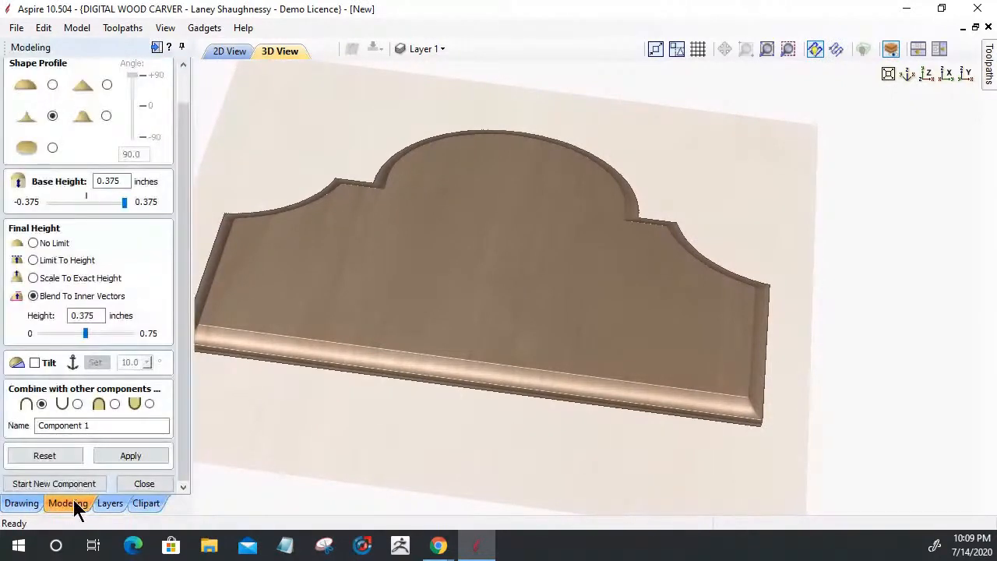
pyautogui.click(106, 115)
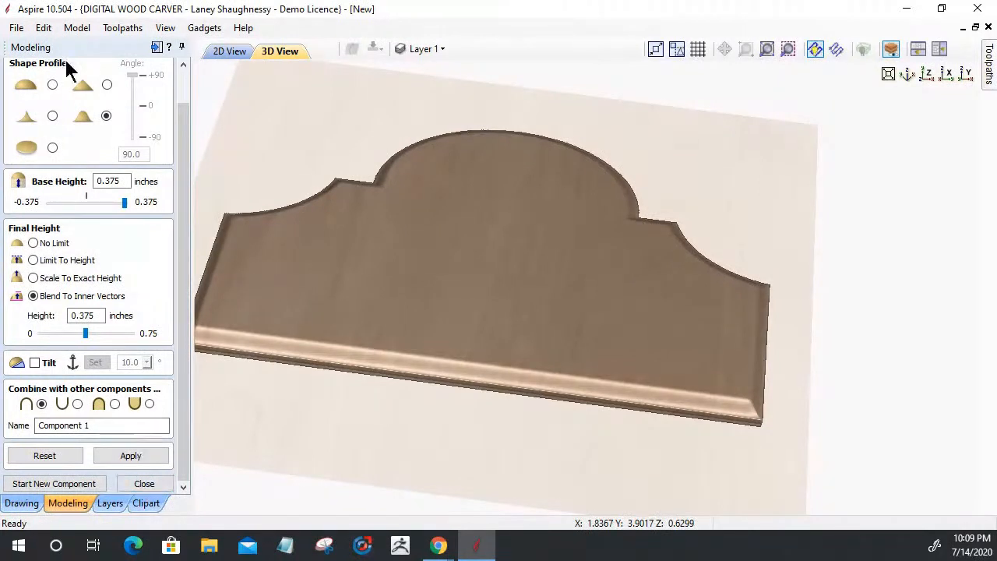
pyautogui.scroll(2, 68, 165)
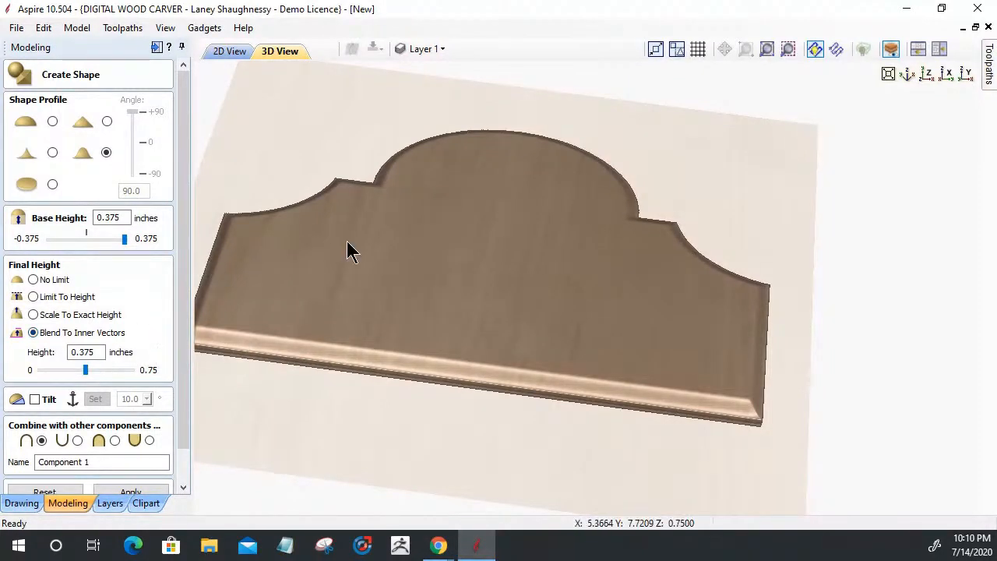
pyautogui.click(222, 52)
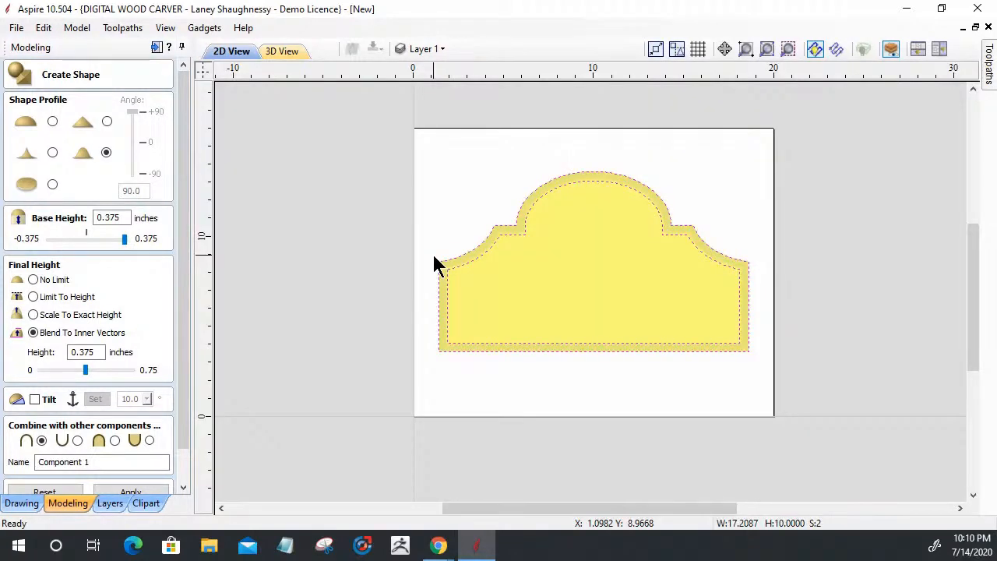
pyautogui.click(548, 230)
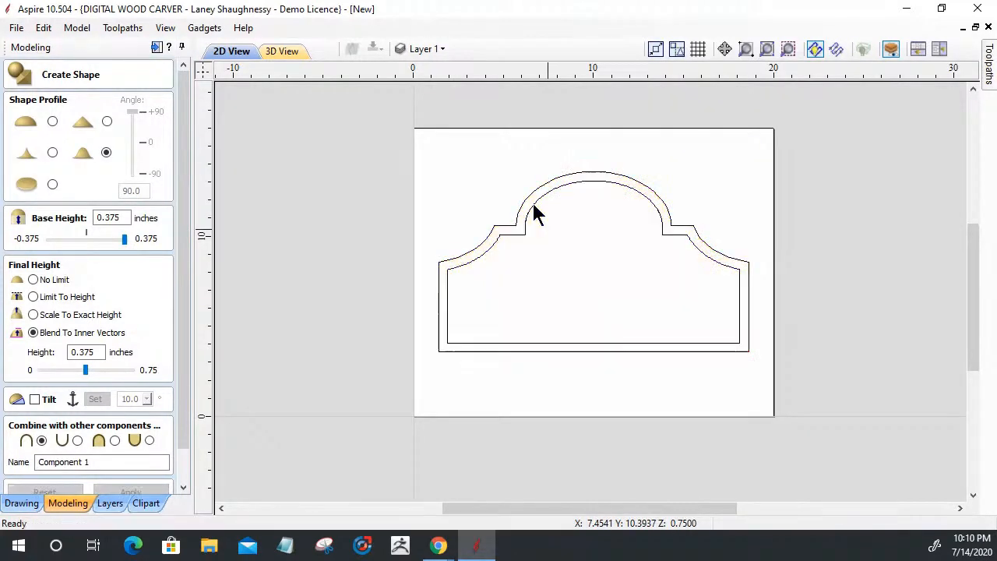
pyautogui.click(534, 209)
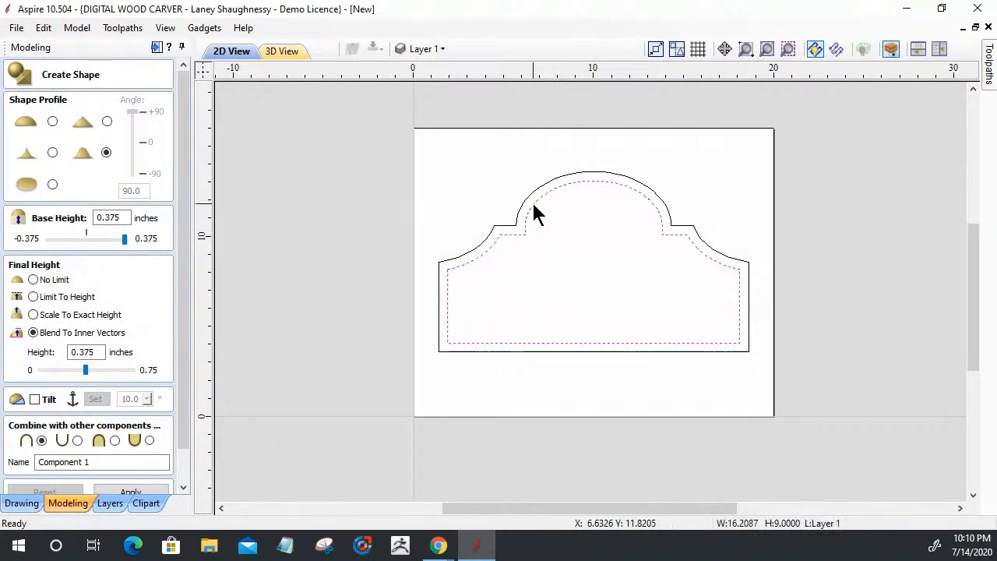
pyautogui.click(532, 202)
pyautogui.moveTo(439, 171); pyautogui.dragTo(477, 227)
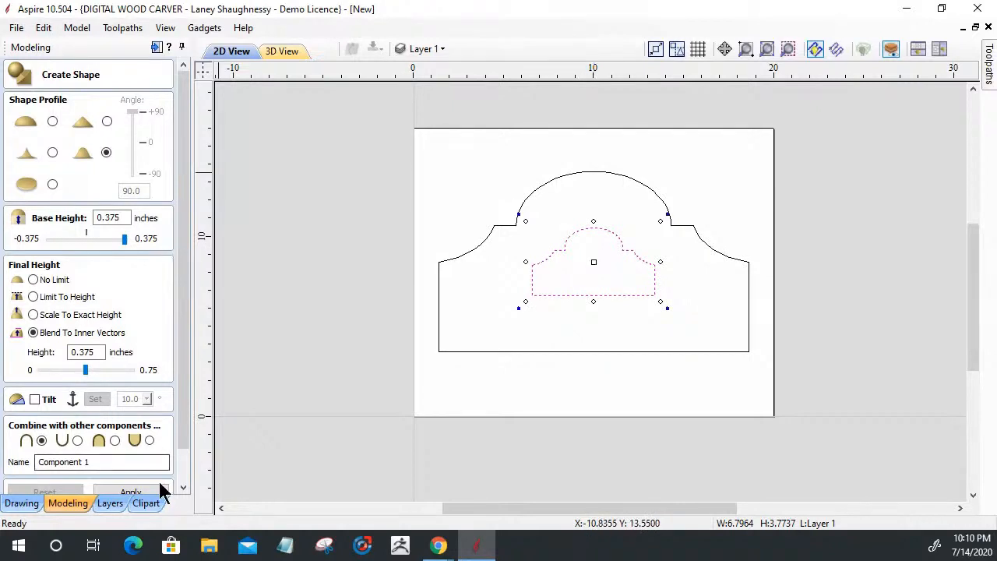
# Centre the inner outline with F9 and rebuild the shape from both outlines
pyautogui.click(131, 490)
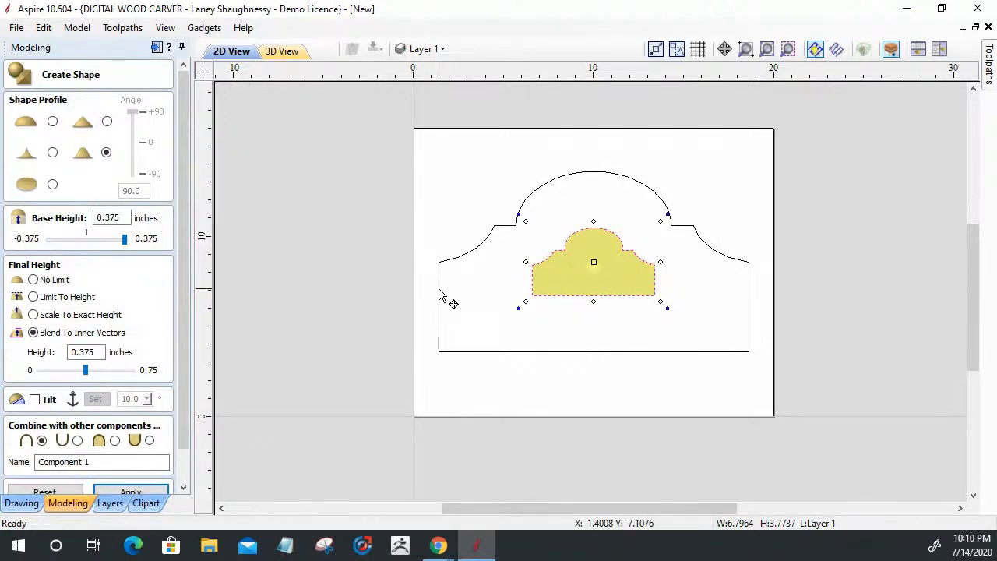
pyautogui.press('F9')
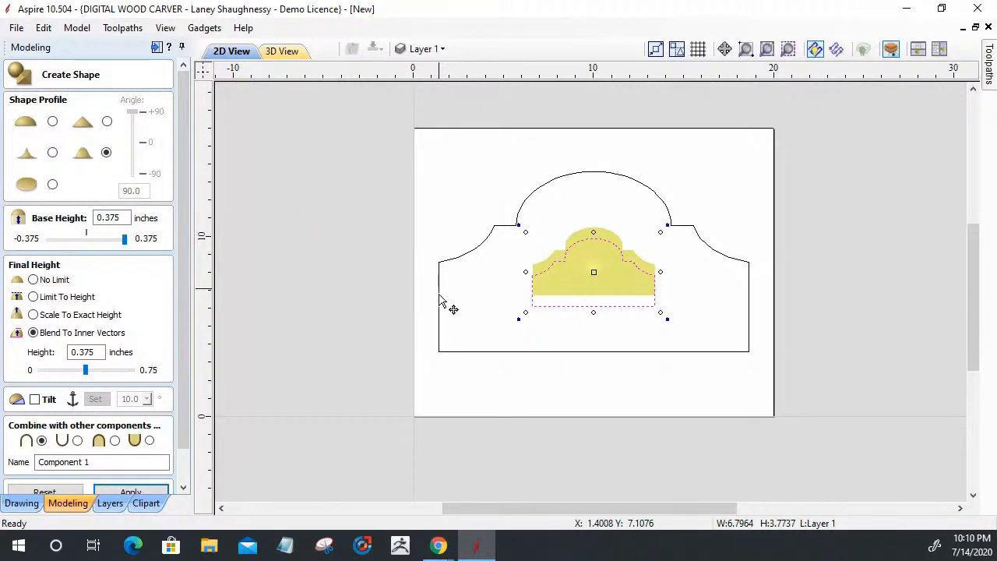
pyautogui.press('Return')
pyautogui.click(439, 296)
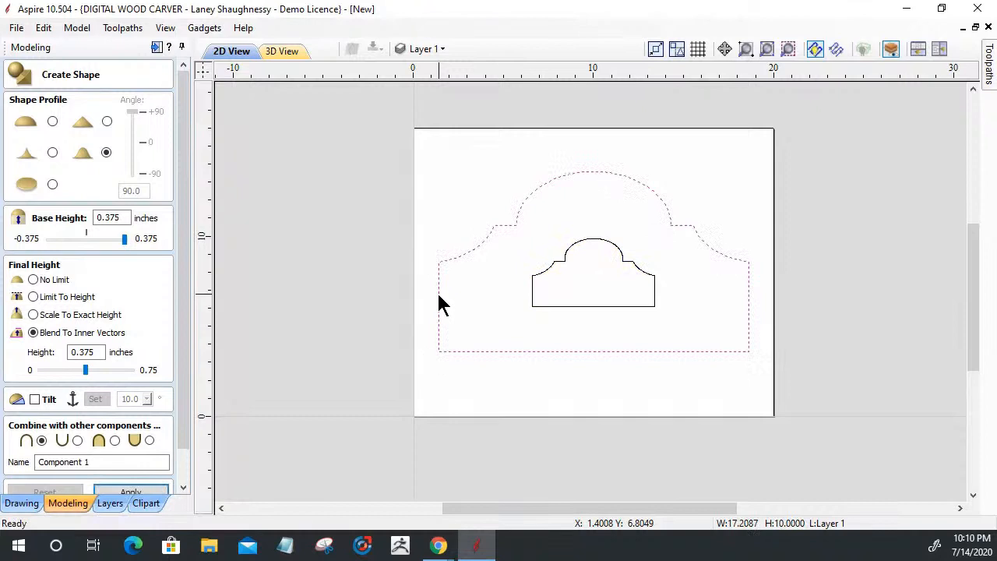
pyautogui.keyDown('shift'); pyautogui.click(532, 296); pyautogui.keyUp('shift')
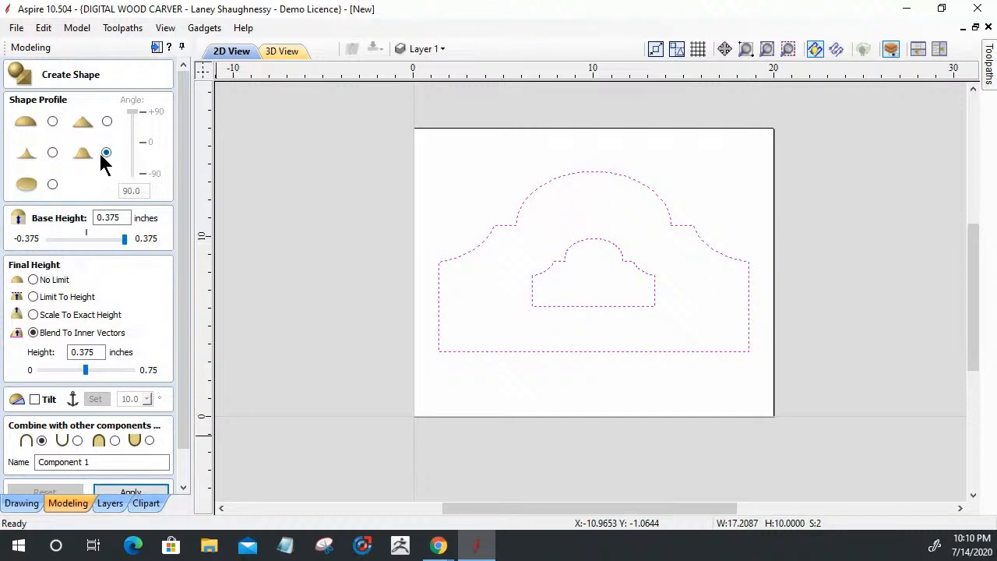
pyautogui.click(123, 492)
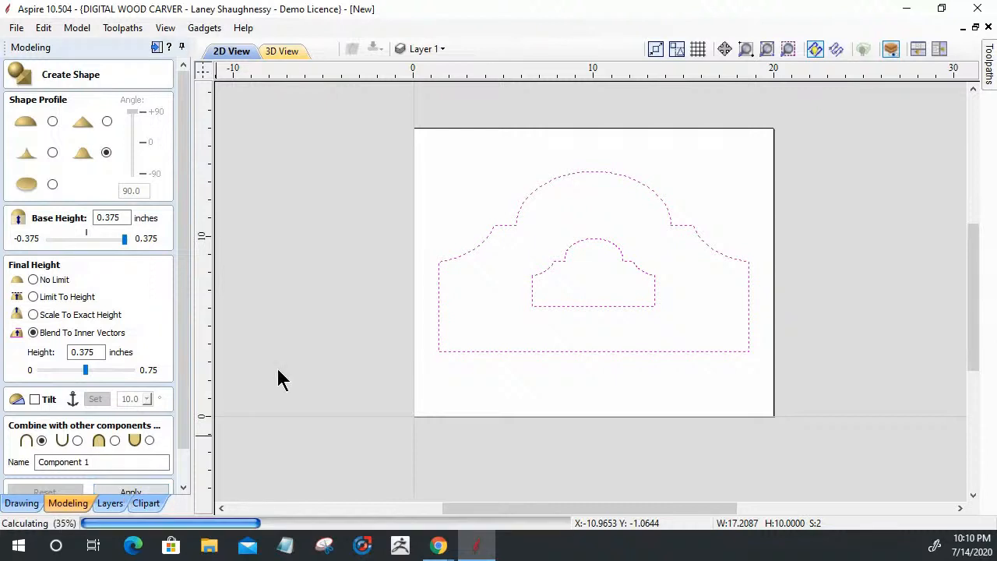
# Rotate and zoom the 3D view to examine the plaque's sloping surface from several angles
pyautogui.click(282, 52)
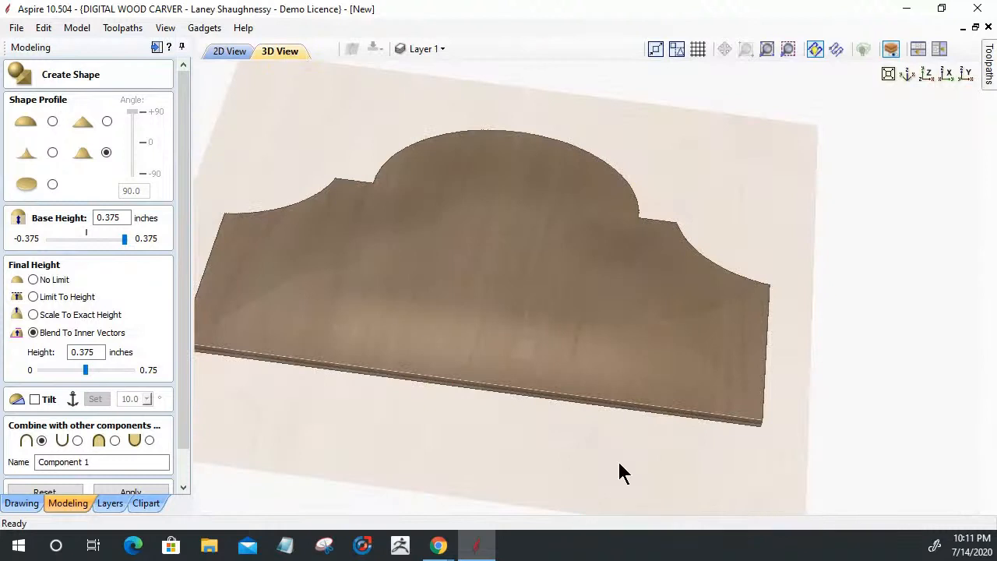
pyautogui.moveTo(623, 472); pyautogui.dragTo(705, 461)
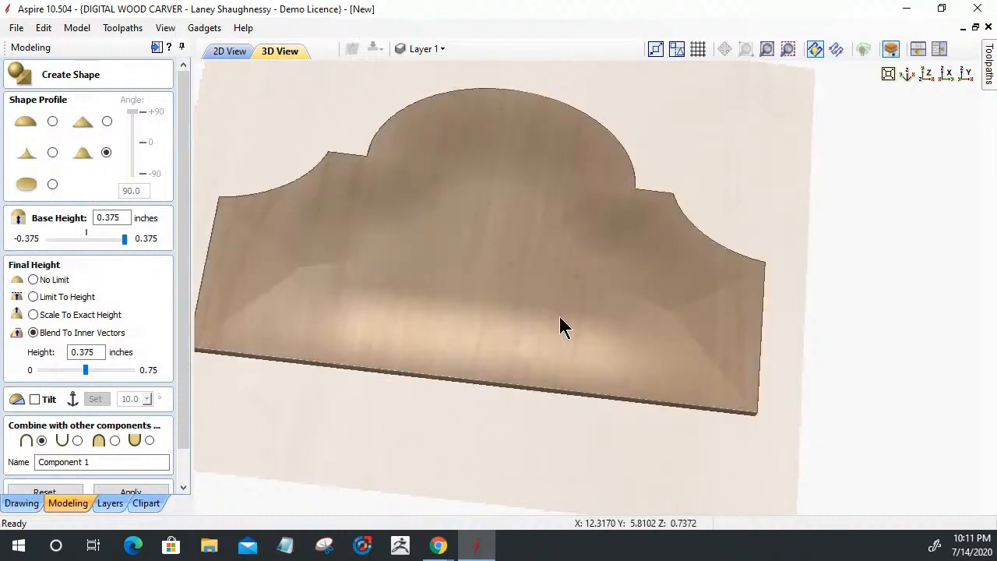
pyautogui.moveTo(598, 311); pyautogui.dragTo(832, 376, button='right')
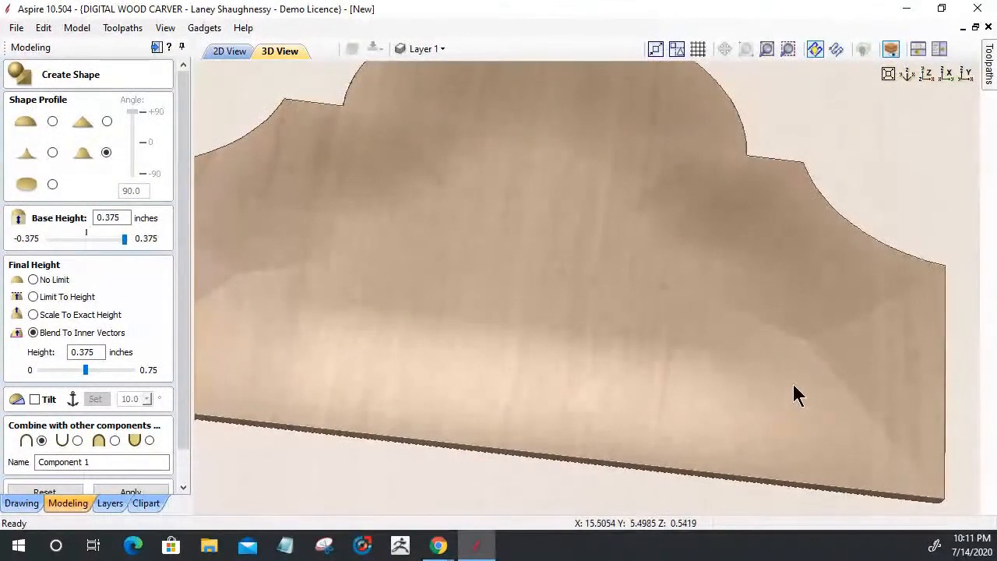
pyautogui.moveTo(703, 488)
pyautogui.mouseDown()
pyautogui.moveTo(709, 451)
pyautogui.moveTo(697, 458)
pyautogui.moveTo(698, 406)
pyautogui.moveTo(678, 410)
pyautogui.moveTo(848, 338)
pyautogui.mouseUp()
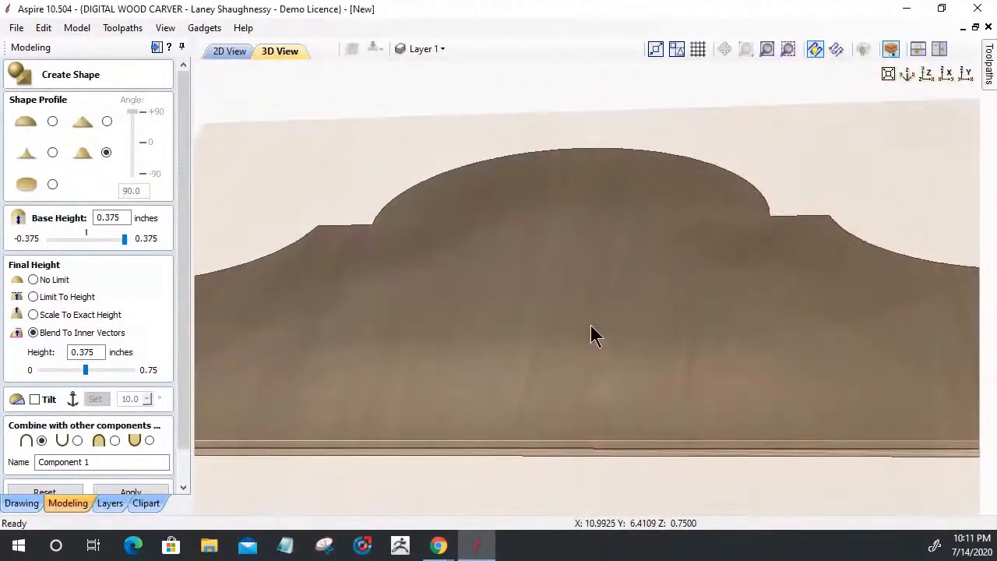
pyautogui.scroll(-1, 590, 334)
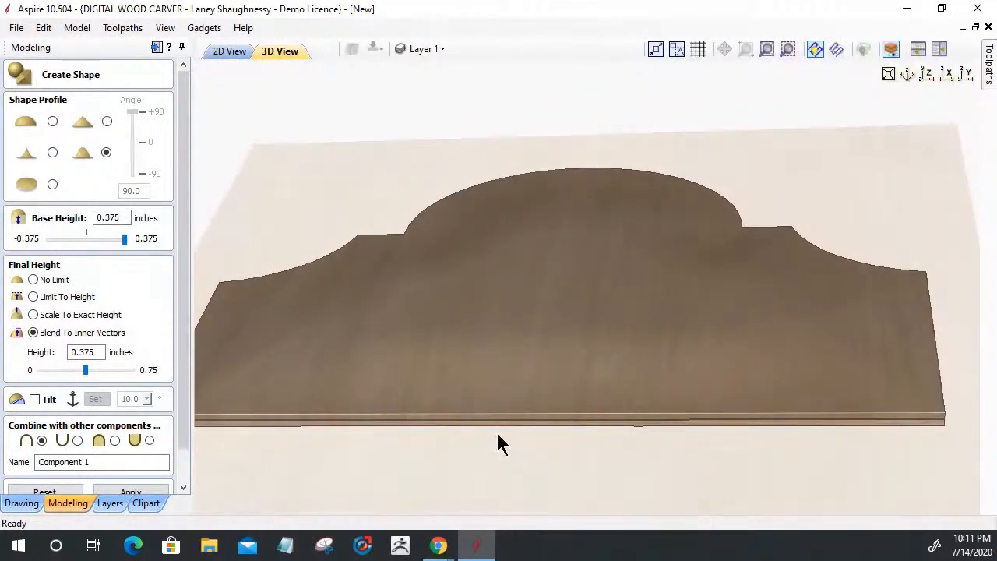
pyautogui.moveTo(498, 444); pyautogui.dragTo(488, 494)
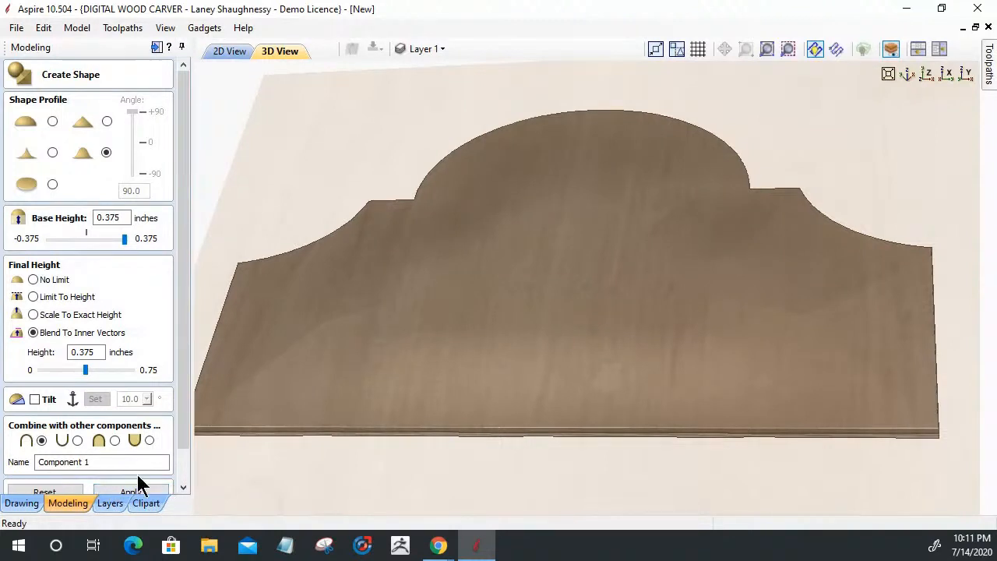
pyautogui.click(226, 52)
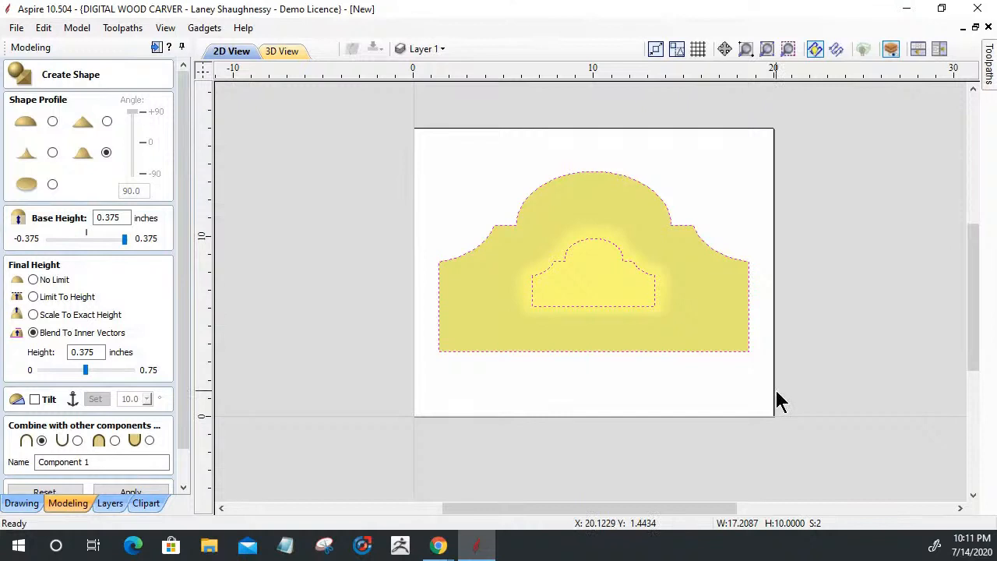
pyautogui.click(349, 184)
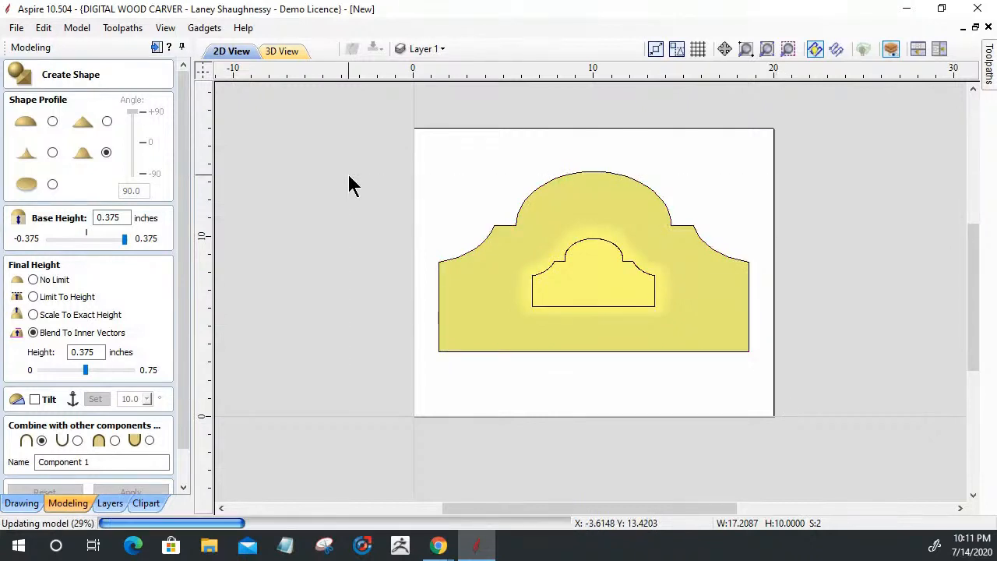
pyautogui.press('Delete')
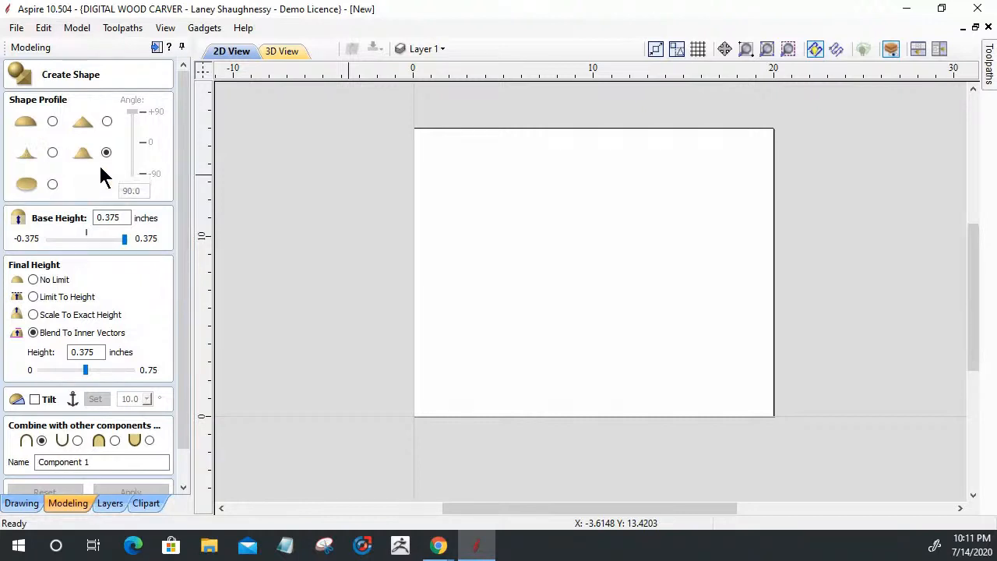
pyautogui.click(156, 47)
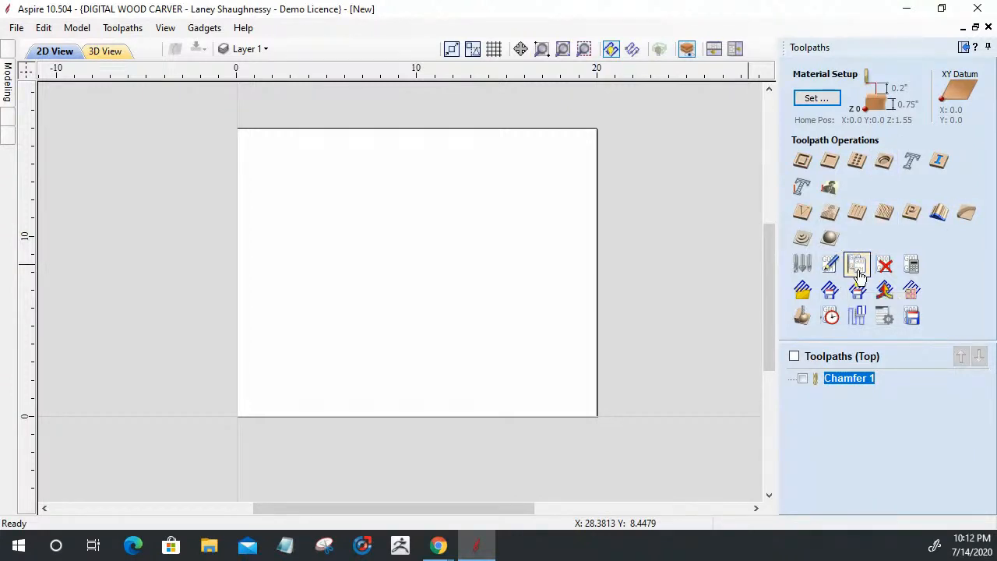
pyautogui.moveTo(841, 387)
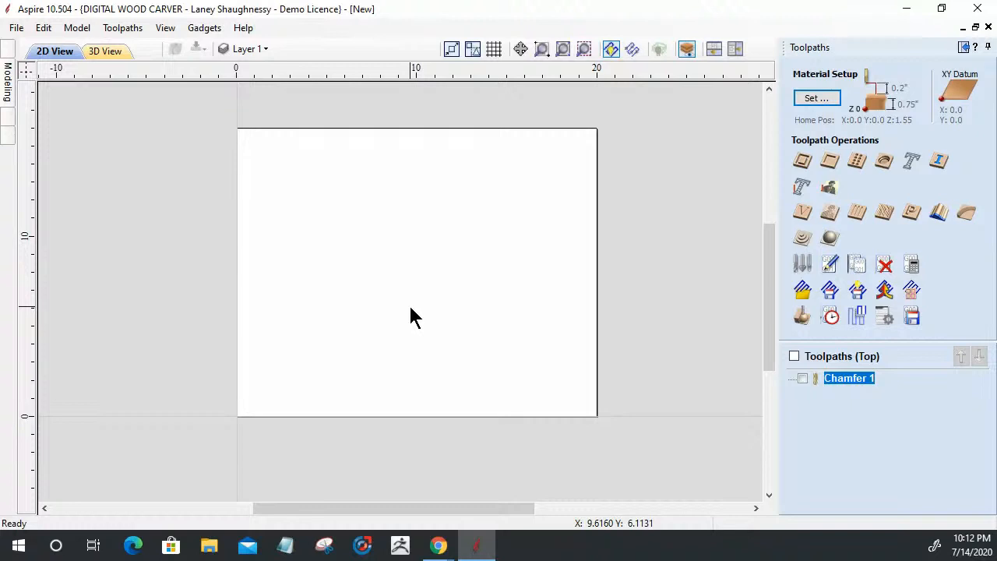
pyautogui.click(828, 189)
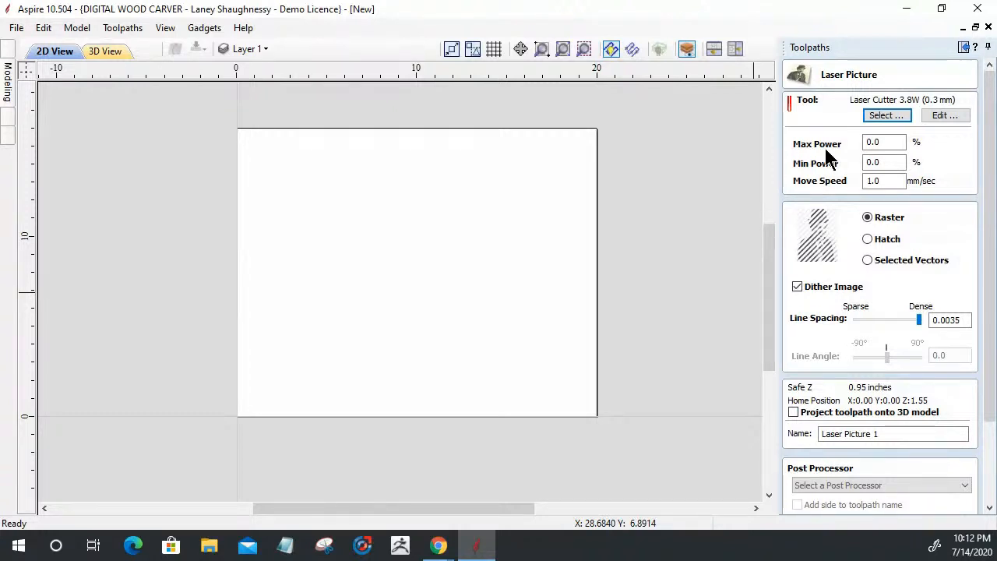
pyautogui.moveTo(979, 370); pyautogui.dragTo(973, 452)
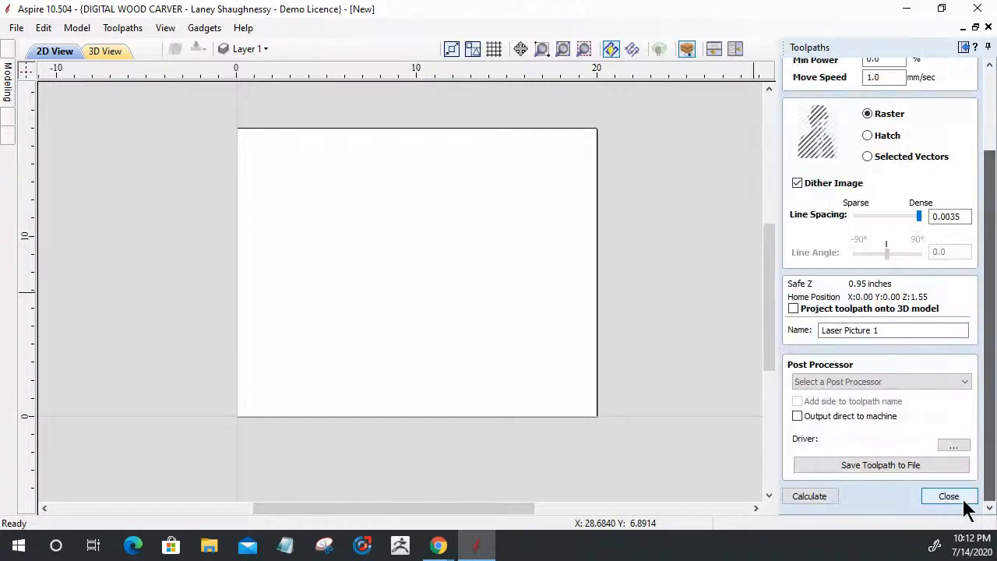
pyautogui.click(960, 500)
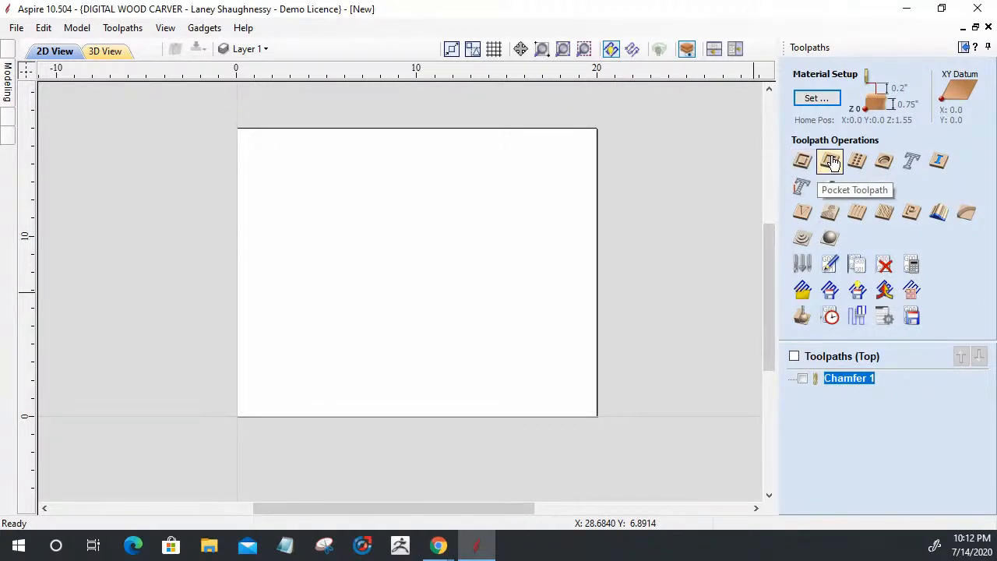
pyautogui.click(911, 160)
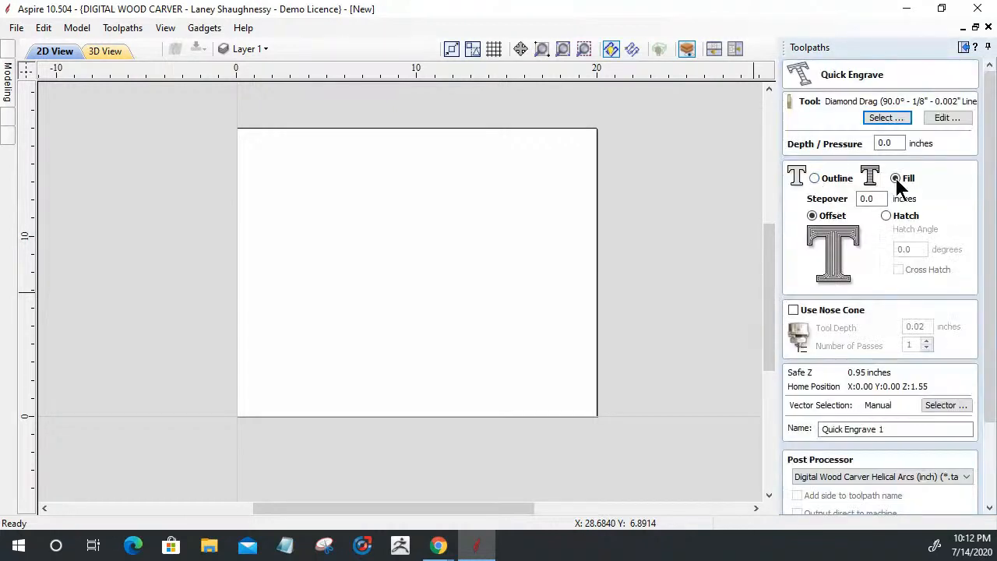
pyautogui.moveTo(992, 388); pyautogui.dragTo(972, 483)
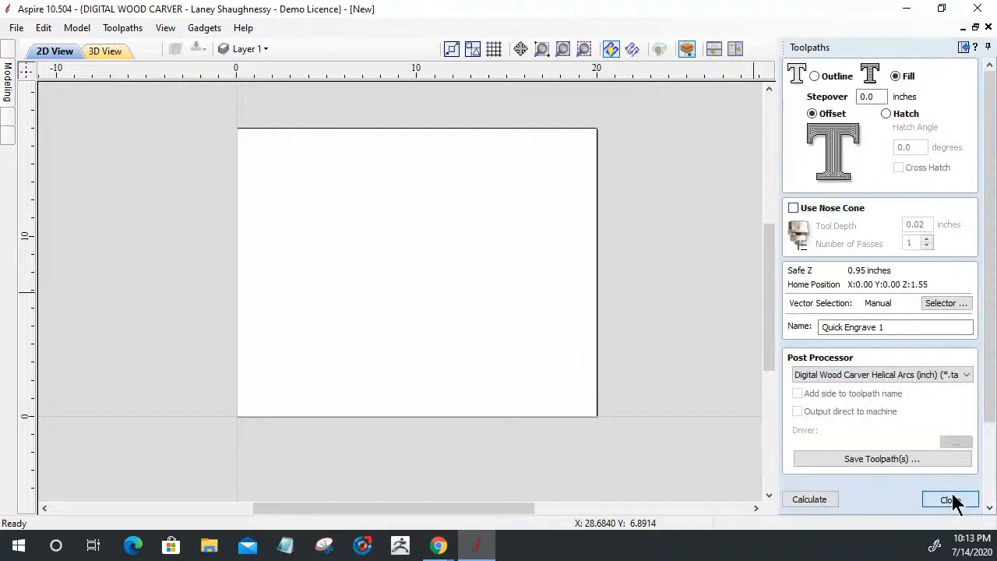
pyautogui.click(950, 499)
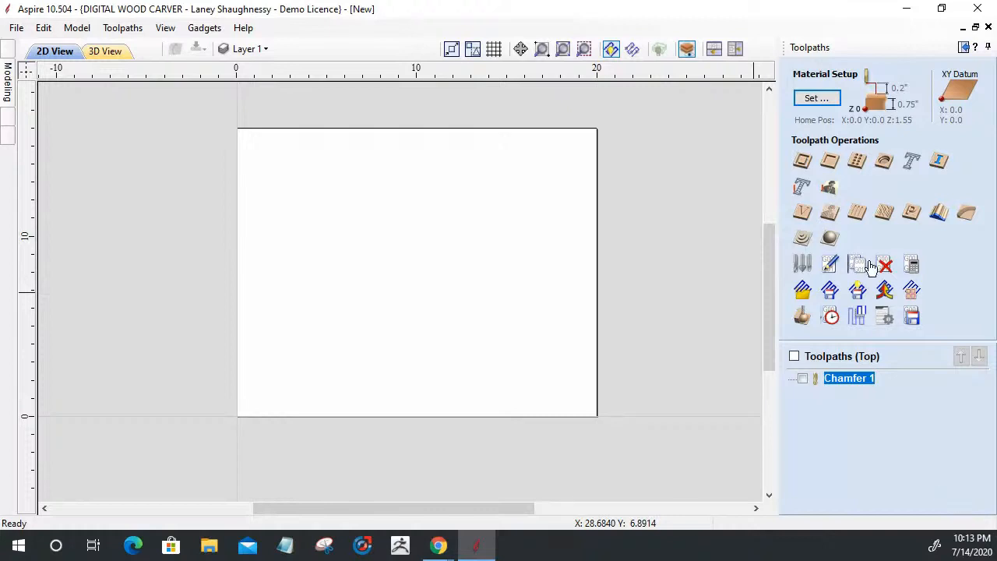
# Import the Laser Tool Module 6W.vtdb library and assign the DWC Laser Cutter 6W (0.005") tool
pyautogui.click(830, 194)
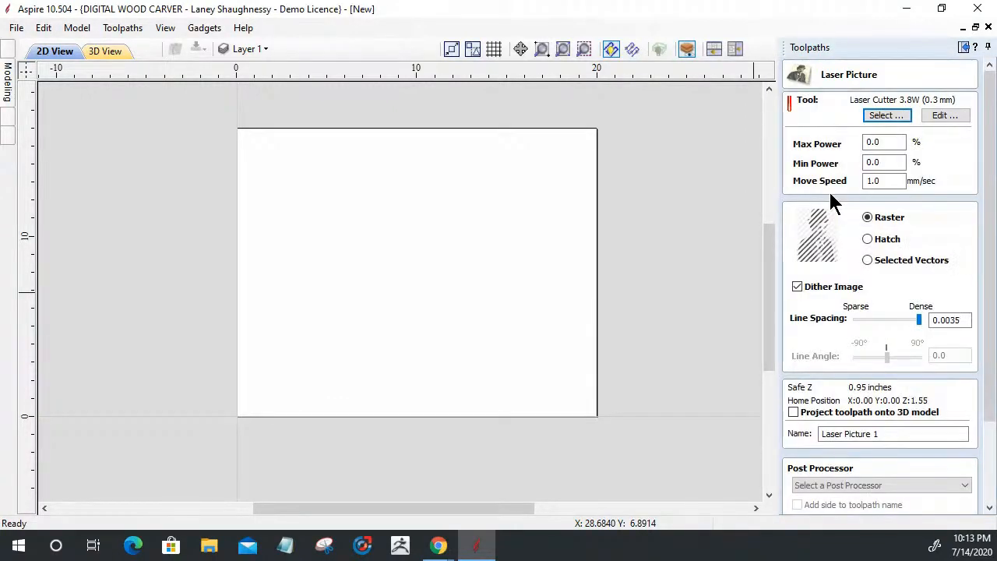
pyautogui.click(900, 144)
pyautogui.doubleClick(899, 143)
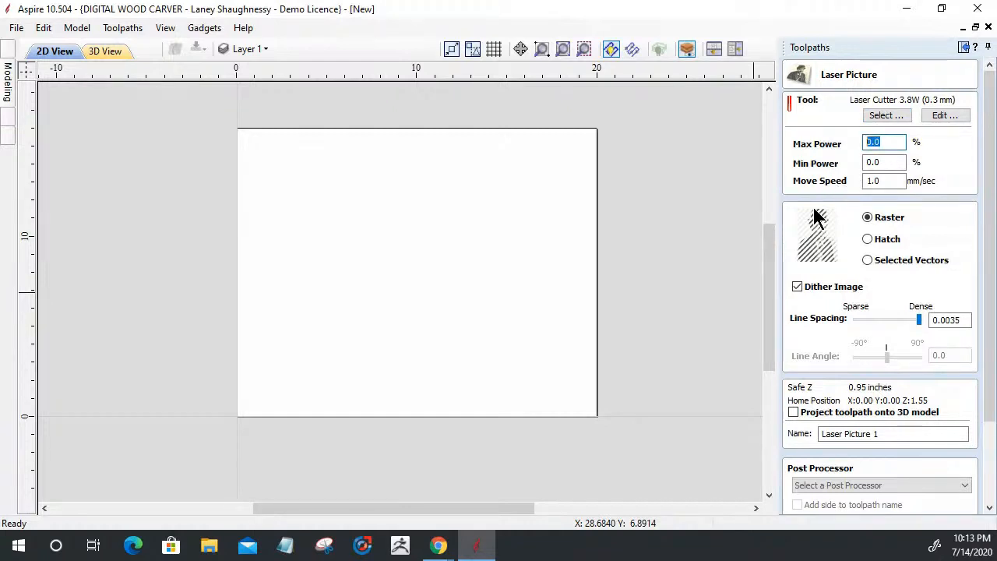
pyautogui.click(885, 117)
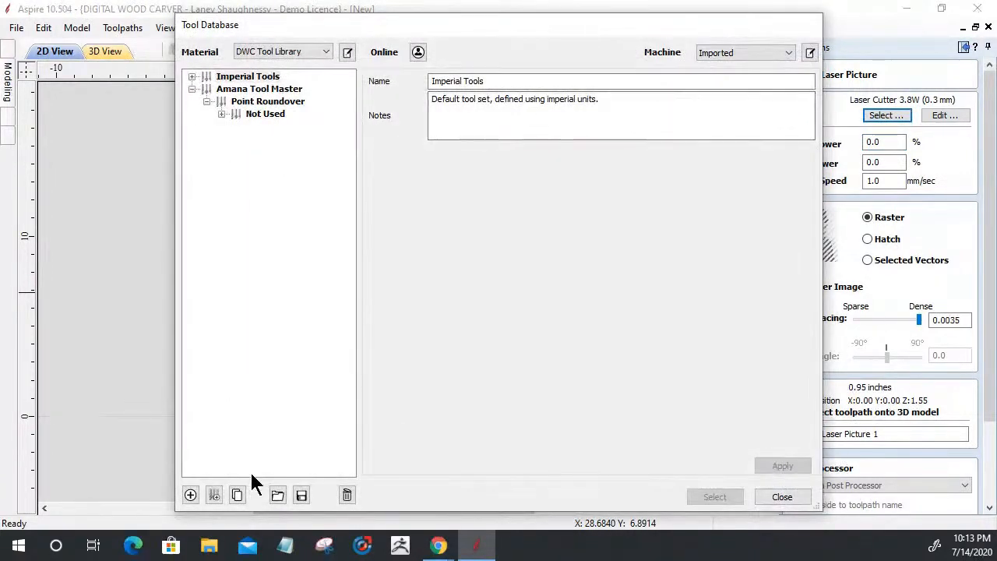
pyautogui.click(277, 495)
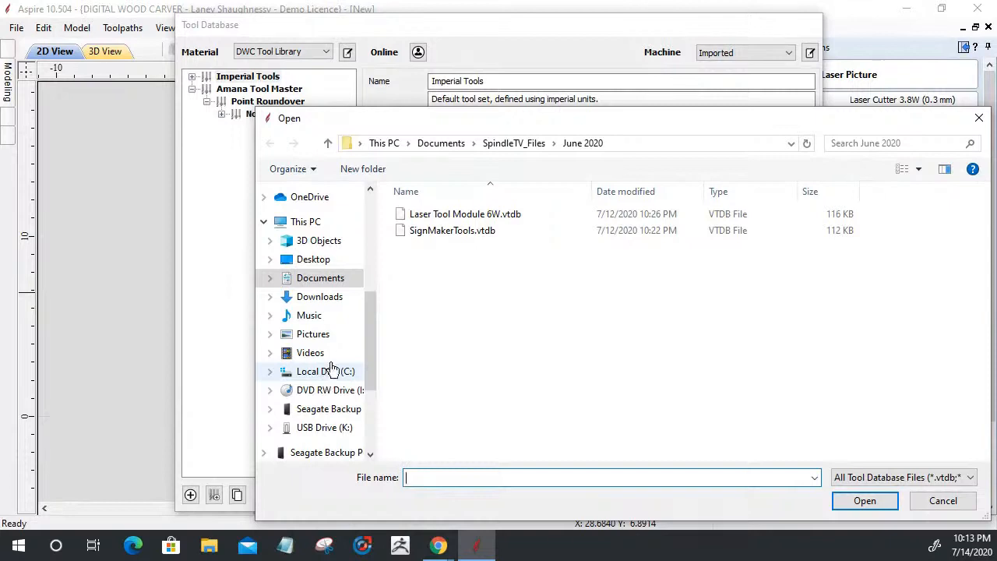
pyautogui.click(455, 215)
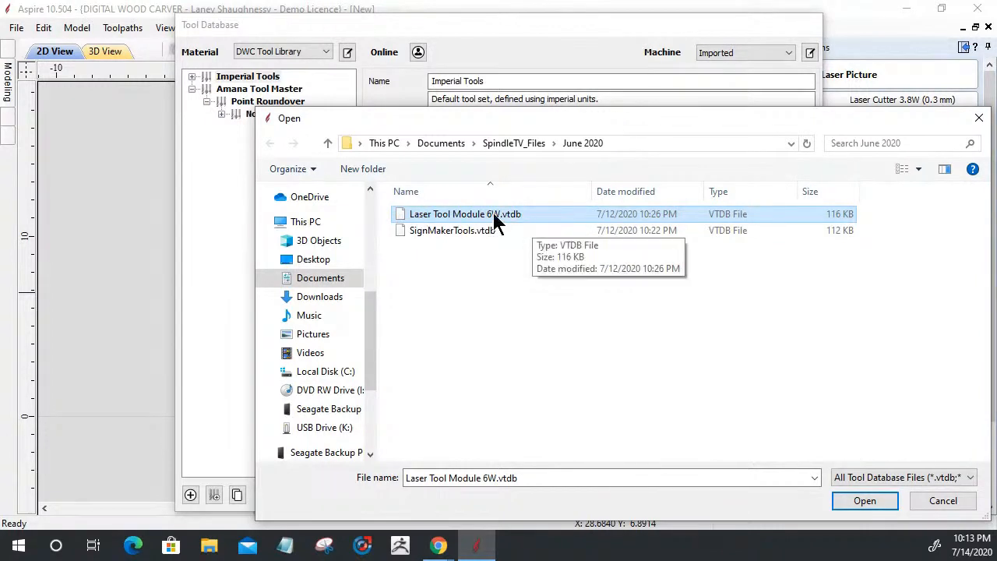
pyautogui.click(853, 505)
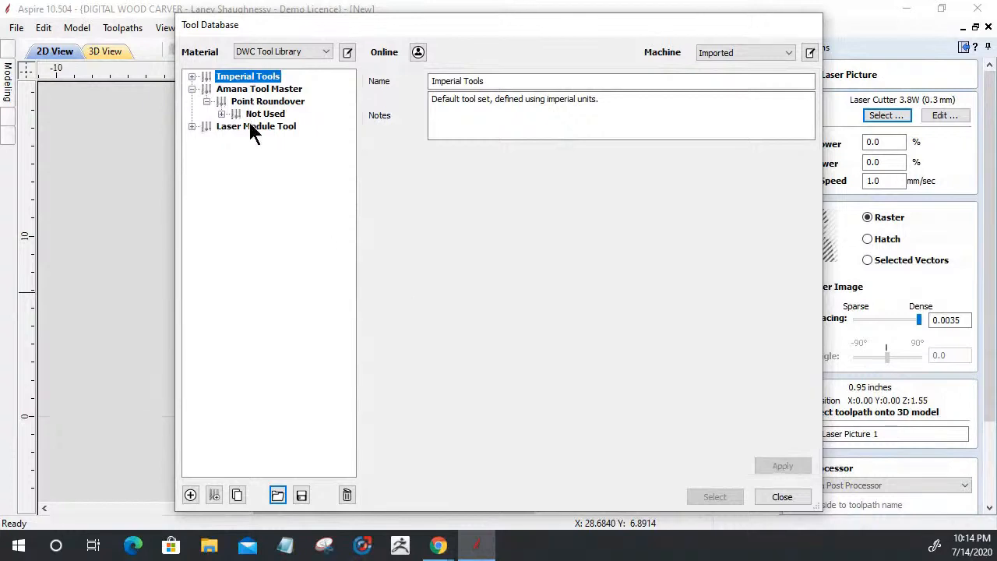
pyautogui.click(272, 139)
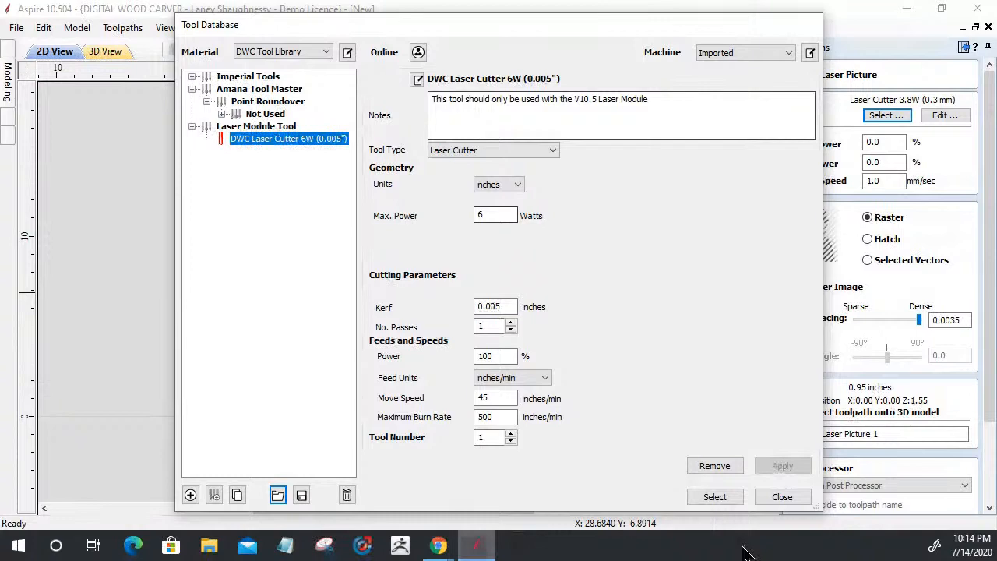
pyautogui.click(713, 497)
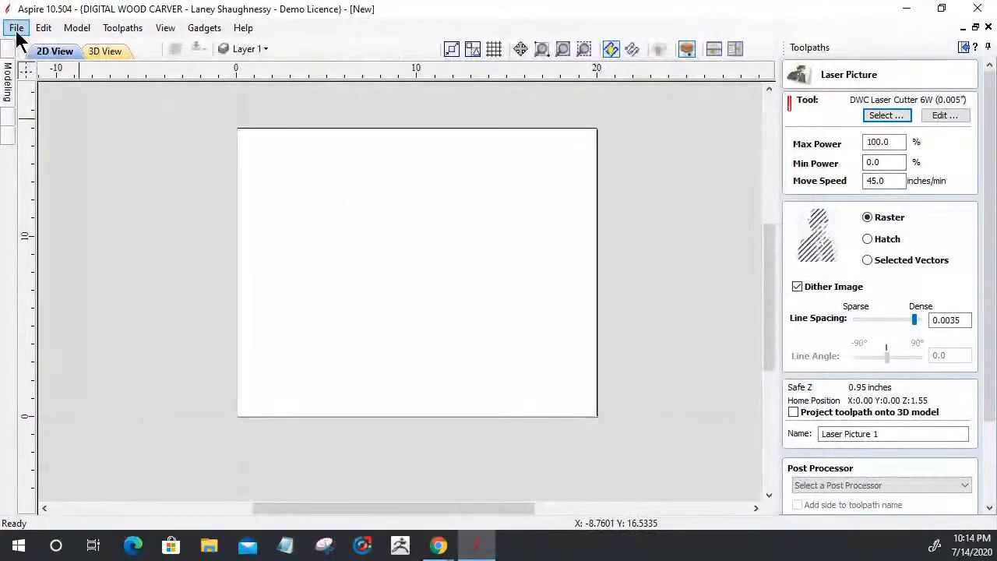
# Import the tiger bitmap from the Pictures folder onto the job
pyautogui.click(16, 28)
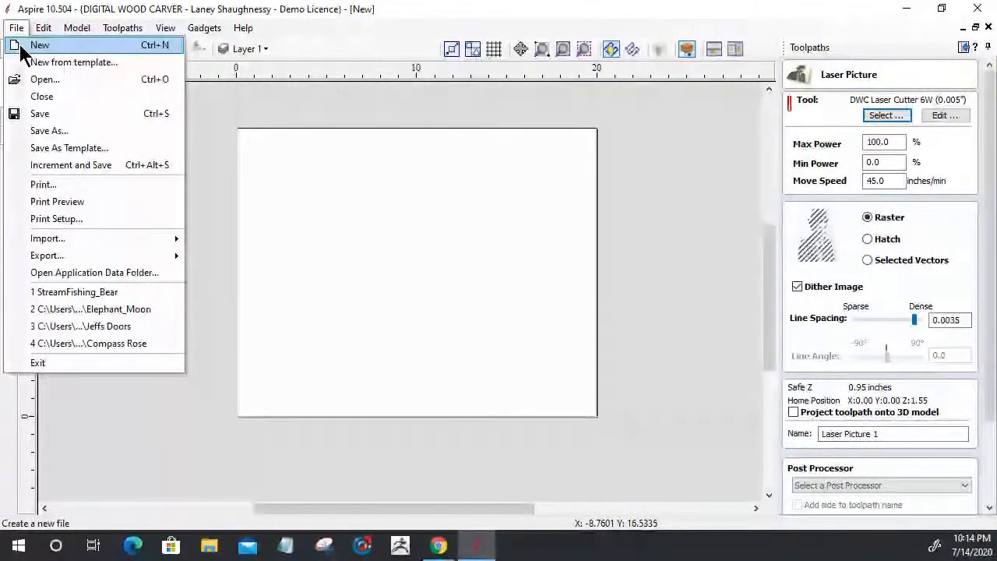
pyautogui.click(26, 45)
pyautogui.click(19, 29)
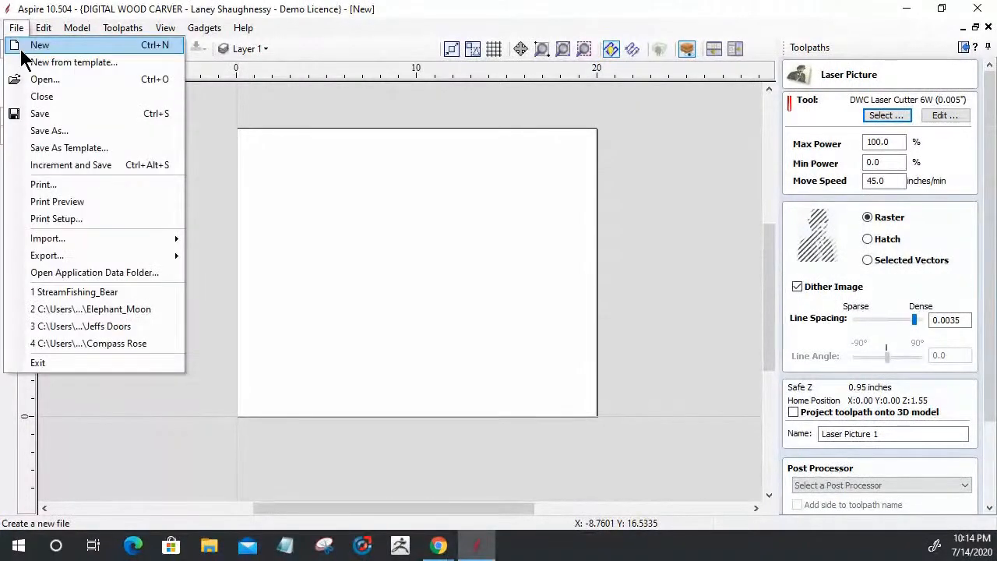
pyautogui.moveTo(116, 238)
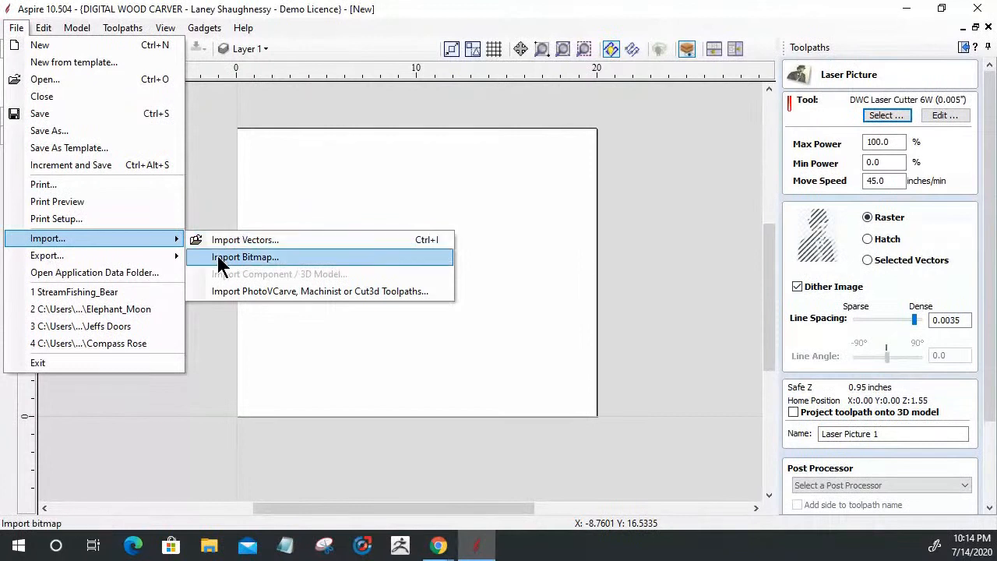
pyautogui.click(218, 241)
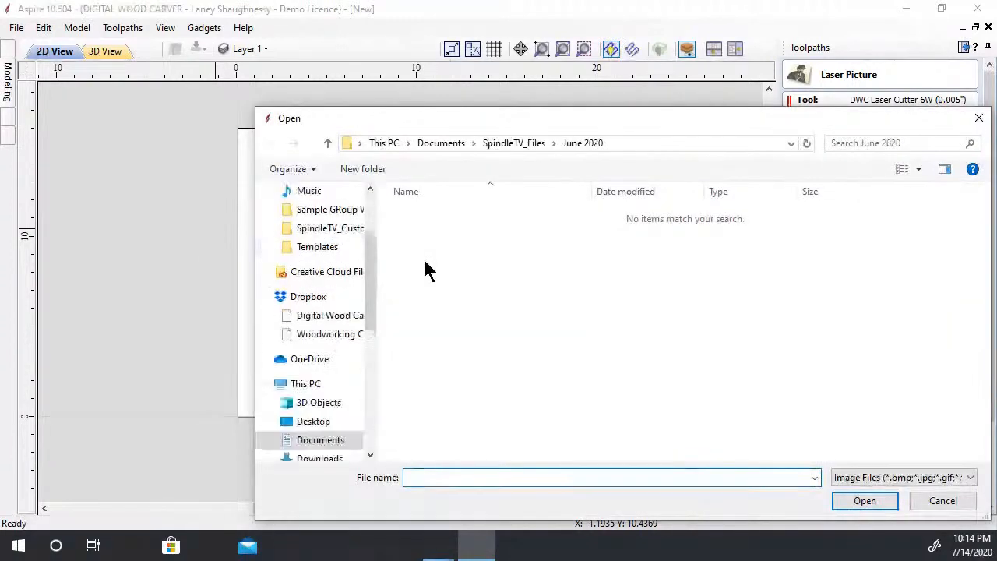
pyautogui.moveTo(371, 276); pyautogui.dragTo(370, 308)
pyautogui.click(308, 397)
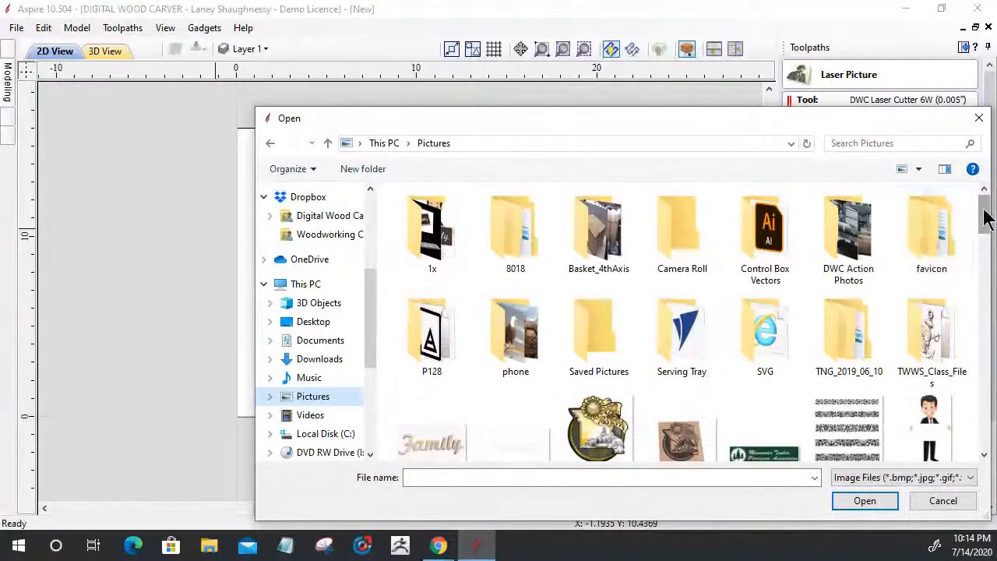
pyautogui.moveTo(982, 212); pyautogui.dragTo(979, 302)
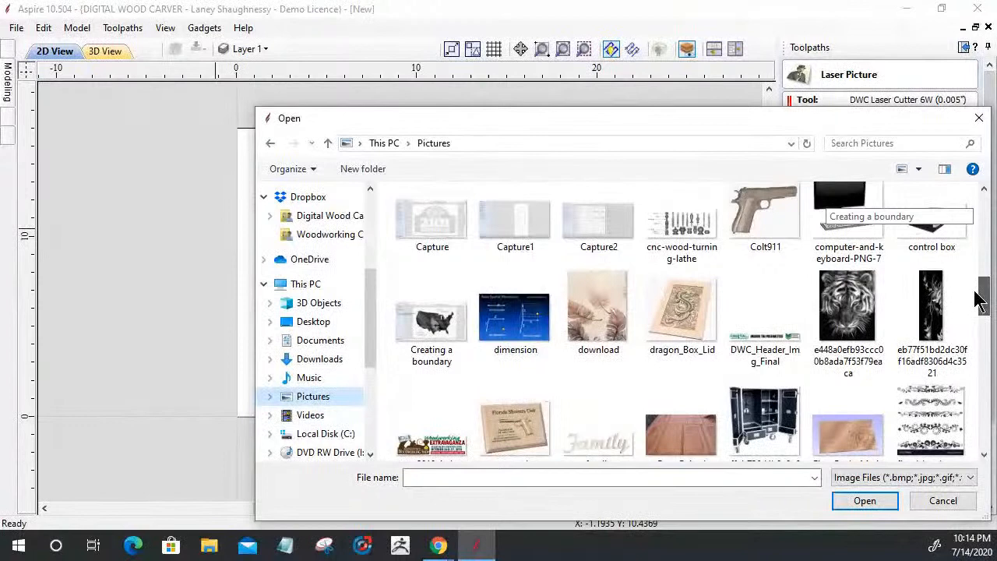
pyautogui.moveTo(980, 302); pyautogui.dragTo(981, 310)
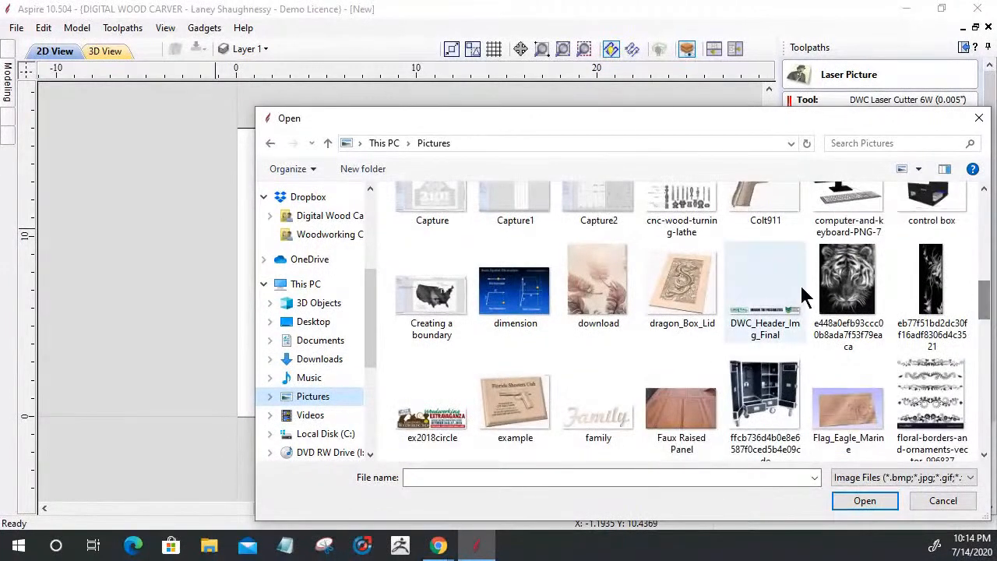
pyautogui.doubleClick(848, 288)
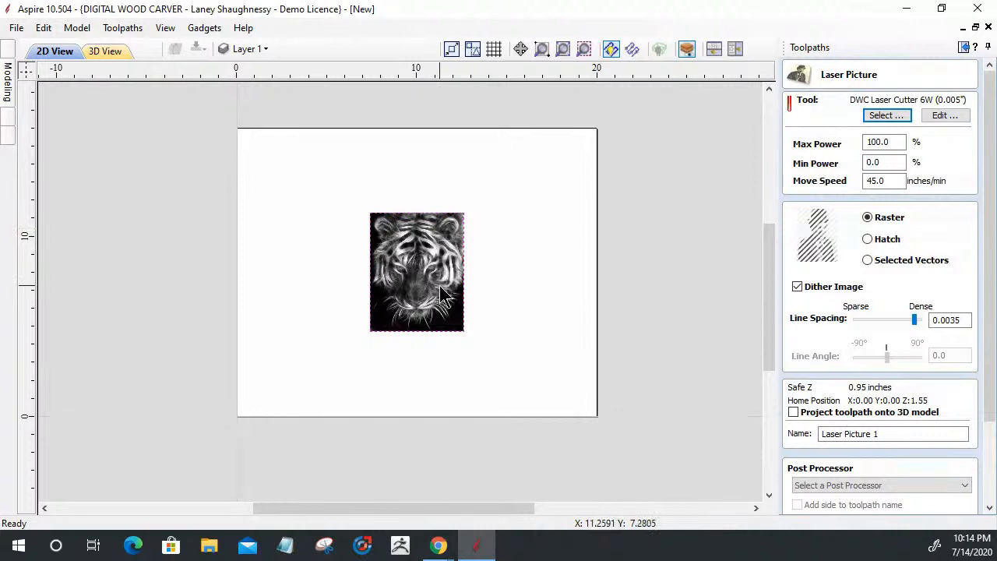
pyautogui.scroll(2, 442, 293)
pyautogui.scroll(1, 438, 276)
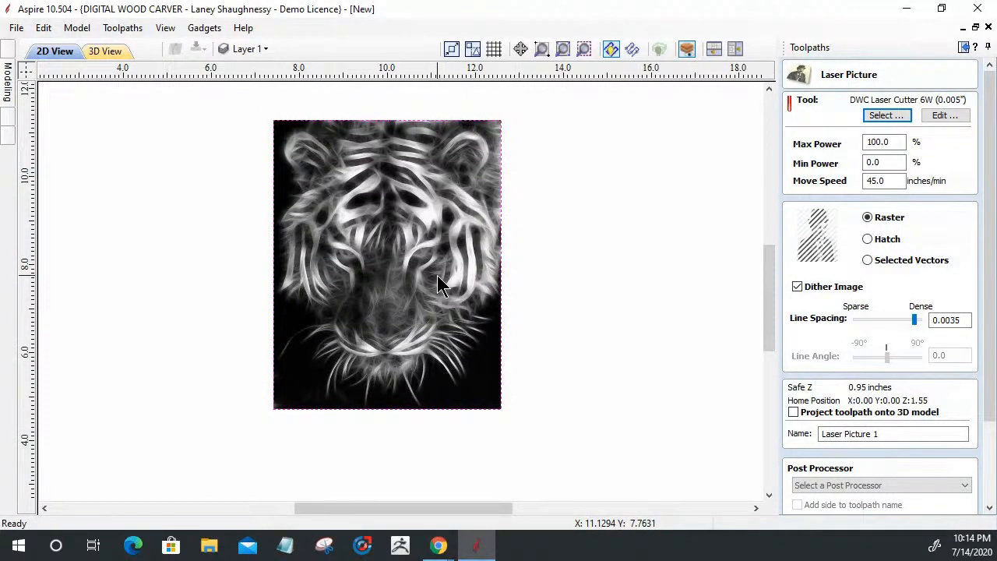
pyautogui.scroll(-1, 437, 275)
# Start another bitmap import and open the phone folder in Pictures
pyautogui.click(16, 28)
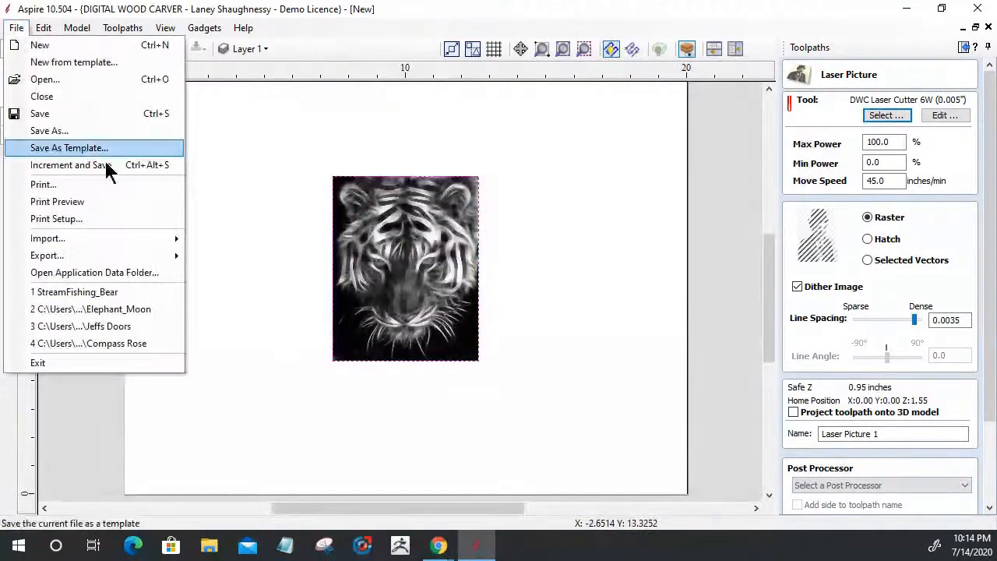
pyautogui.moveTo(67, 238)
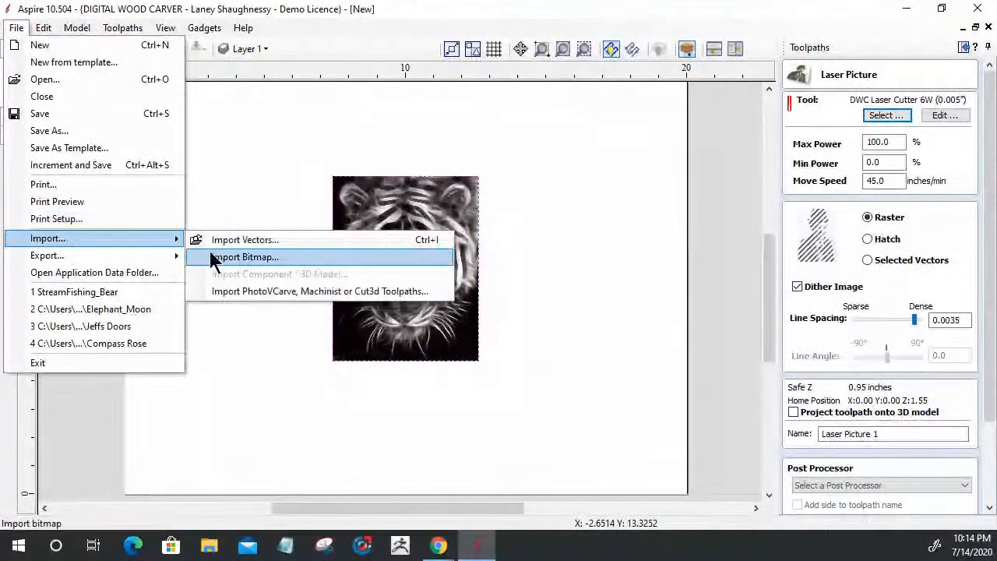
pyautogui.click(234, 258)
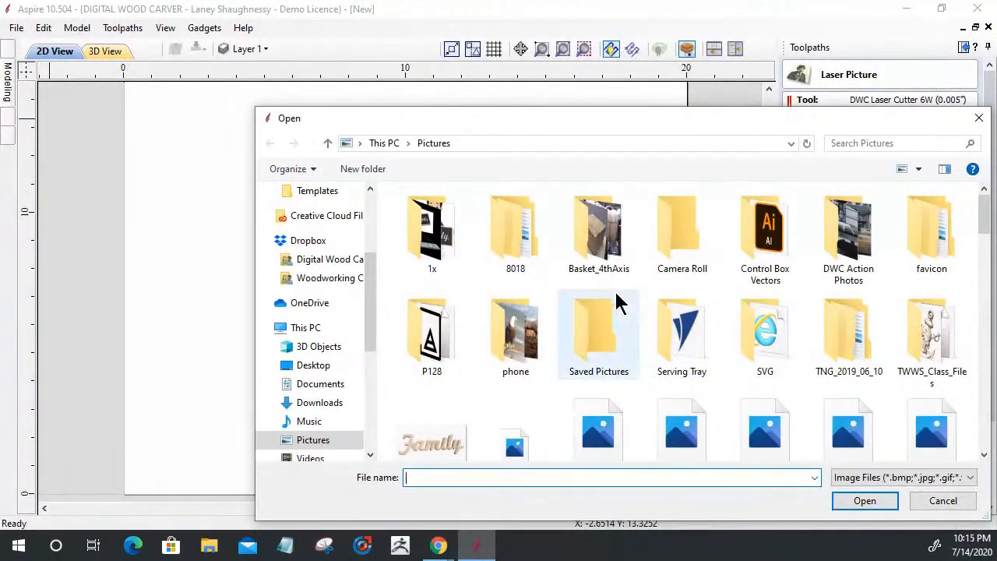
pyautogui.click(526, 347)
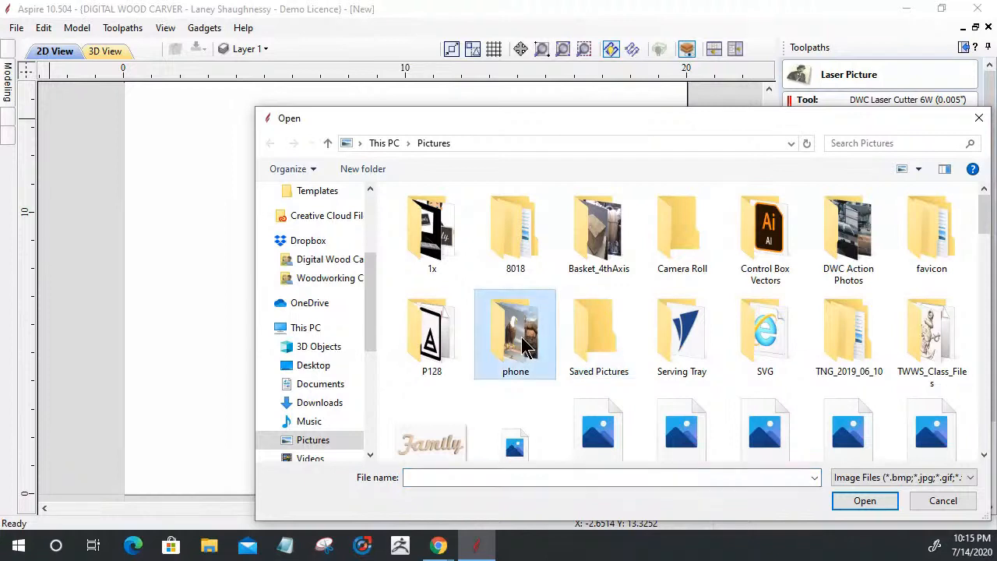
pyautogui.doubleClick(520, 346)
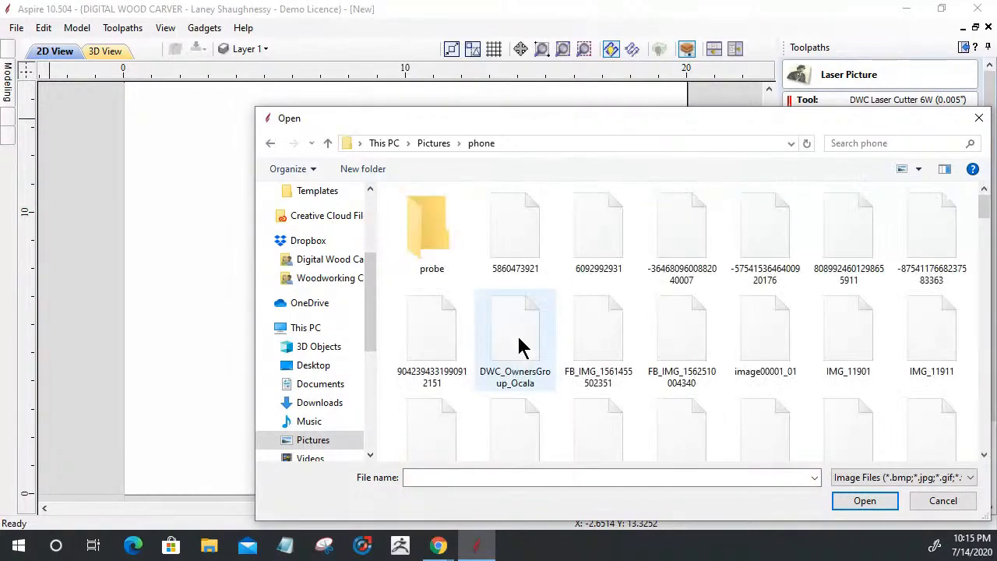
# Scroll down through the phone folder's images to locate the selfie photo
pyautogui.scroll(-5, 529, 347)
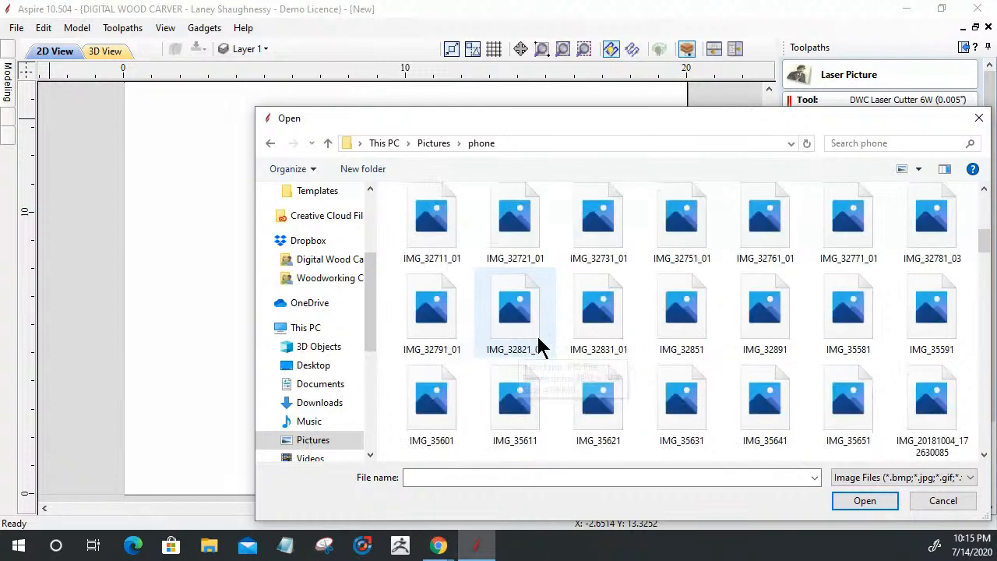
pyautogui.scroll(-3, 541, 348)
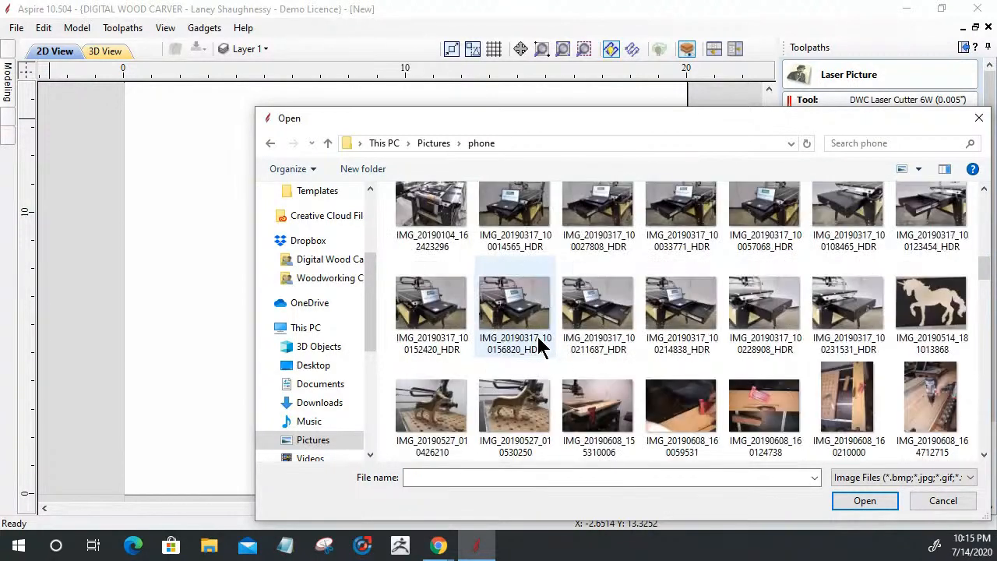
pyautogui.scroll(-1, 541, 348)
pyautogui.scroll(-1, 541, 348)
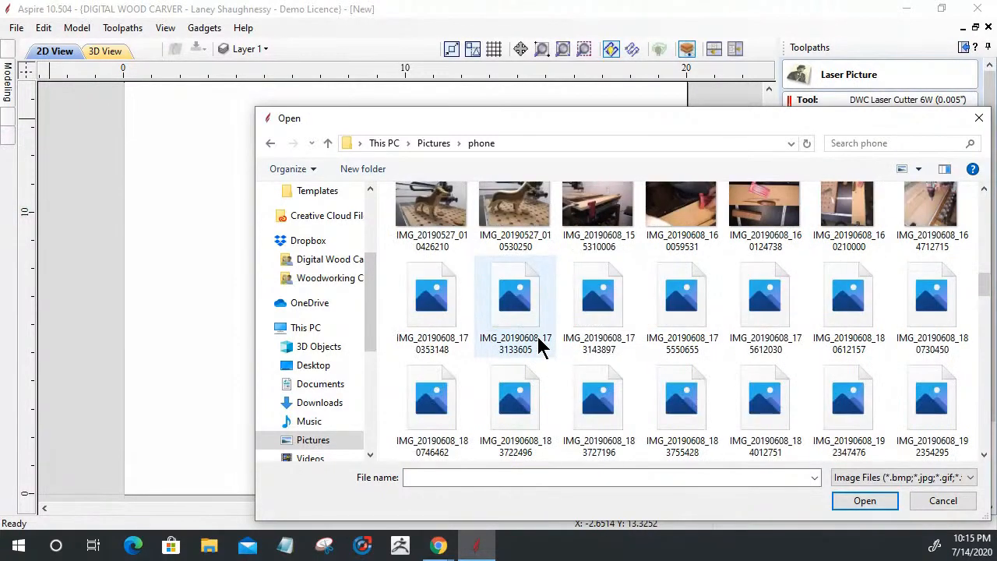
pyautogui.scroll(-2, 541, 348)
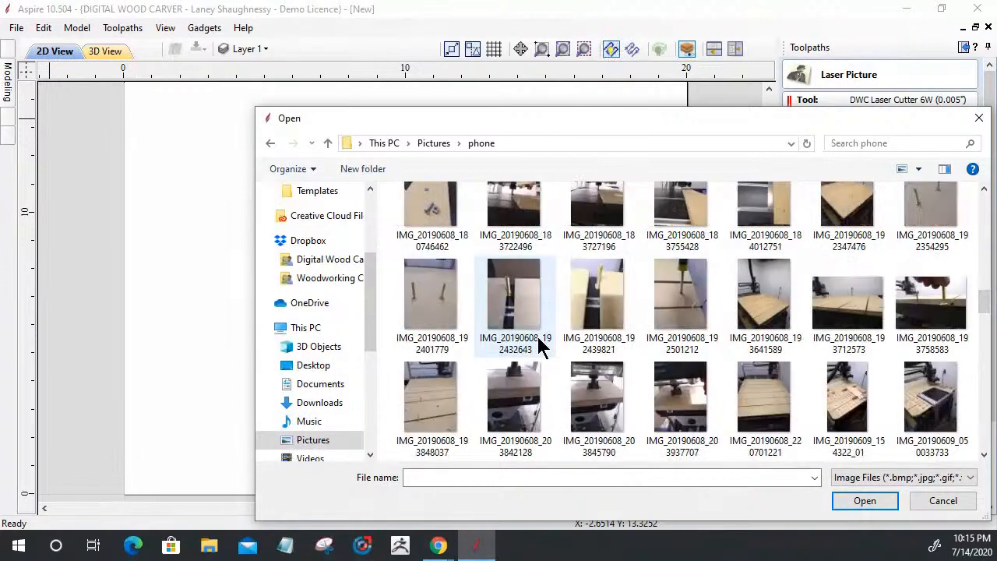
pyautogui.scroll(-1, 541, 349)
pyautogui.scroll(-1, 541, 348)
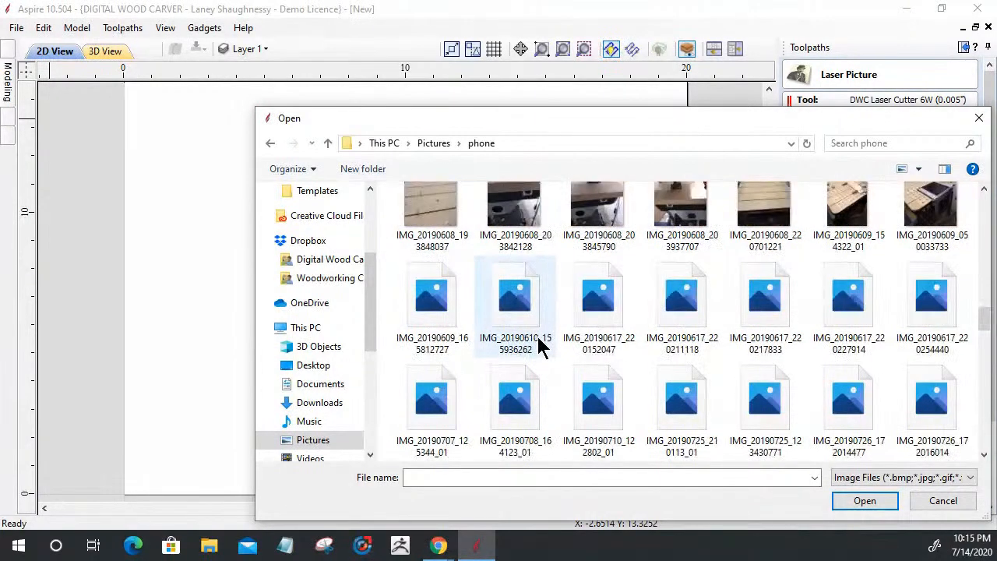
pyautogui.scroll(-1, 541, 348)
pyautogui.scroll(-1, 542, 348)
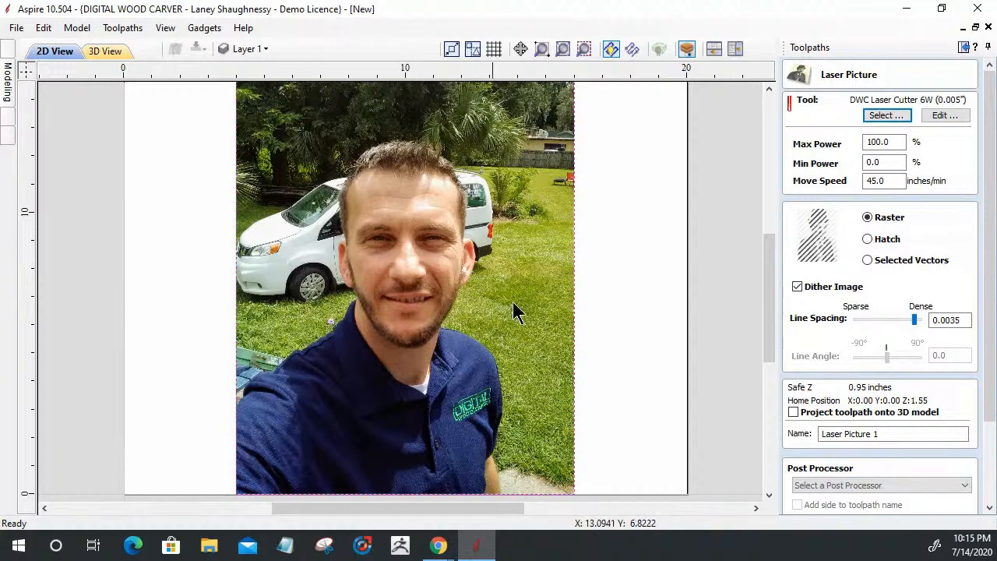
# Shrink the selfie photo to about 10.06 x 13.42 inches and move it aside
pyautogui.scroll(-2, 537, 342)
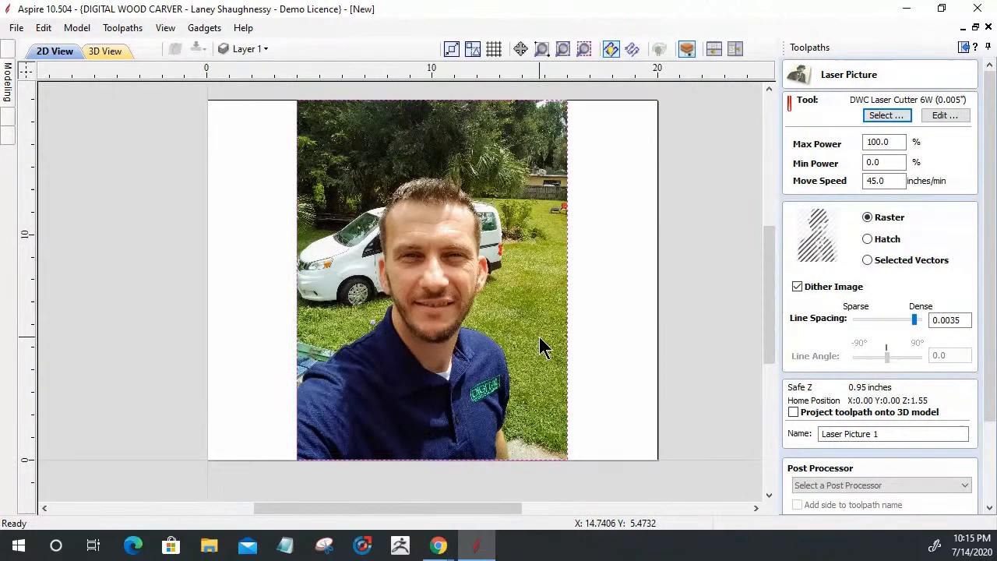
pyautogui.click(540, 345)
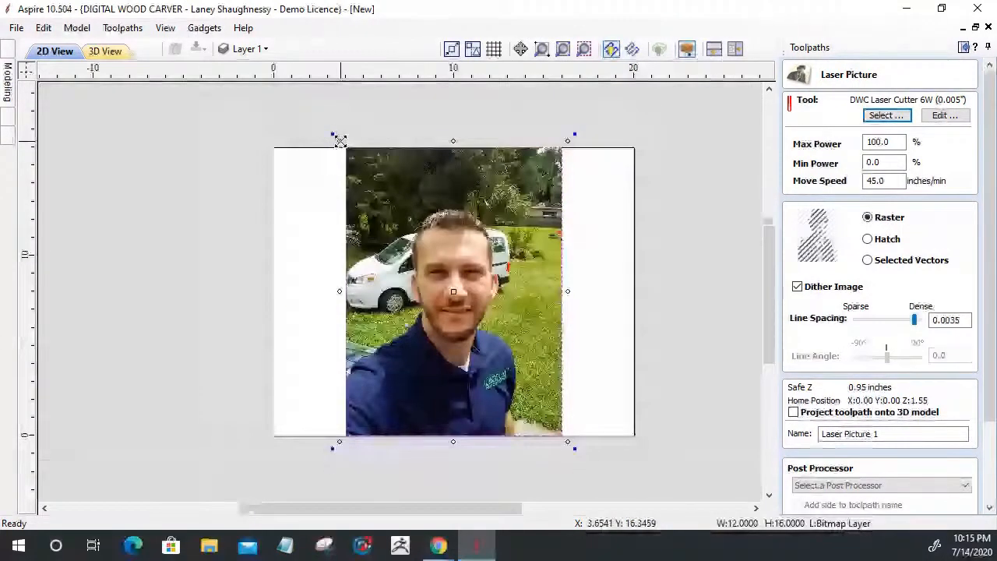
pyautogui.moveTo(340, 141); pyautogui.dragTo(363, 174)
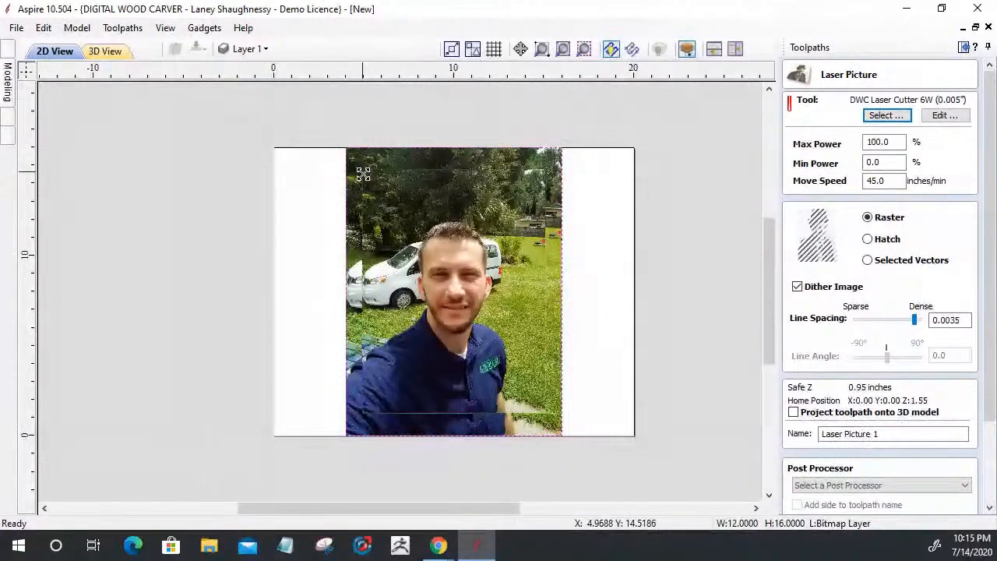
pyautogui.moveTo(459, 291); pyautogui.dragTo(589, 290)
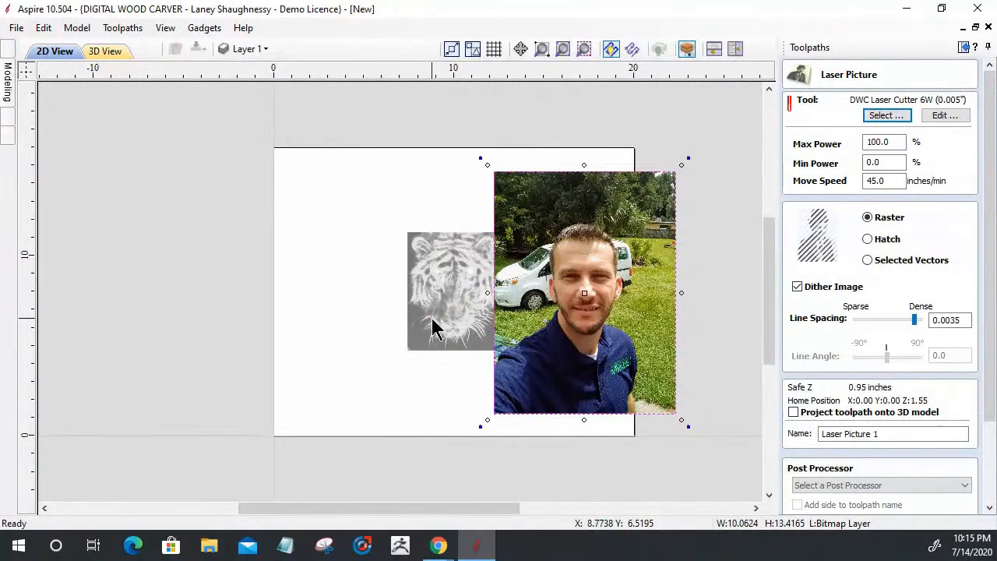
# Delete the tiger image and centre the selfie photo on the board
pyautogui.press('Delete')
pyautogui.click(541, 307)
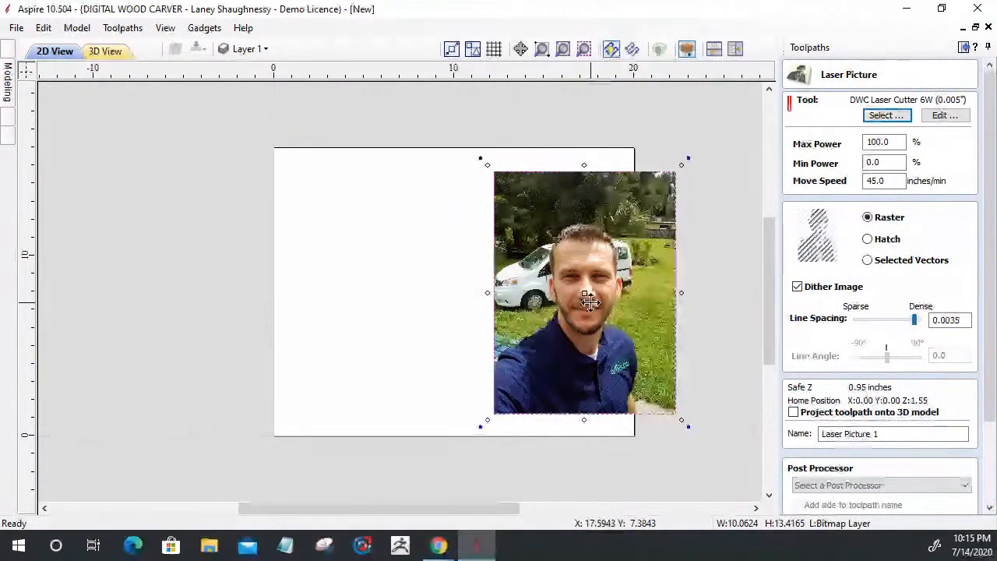
pyautogui.moveTo(590, 302); pyautogui.dragTo(463, 302)
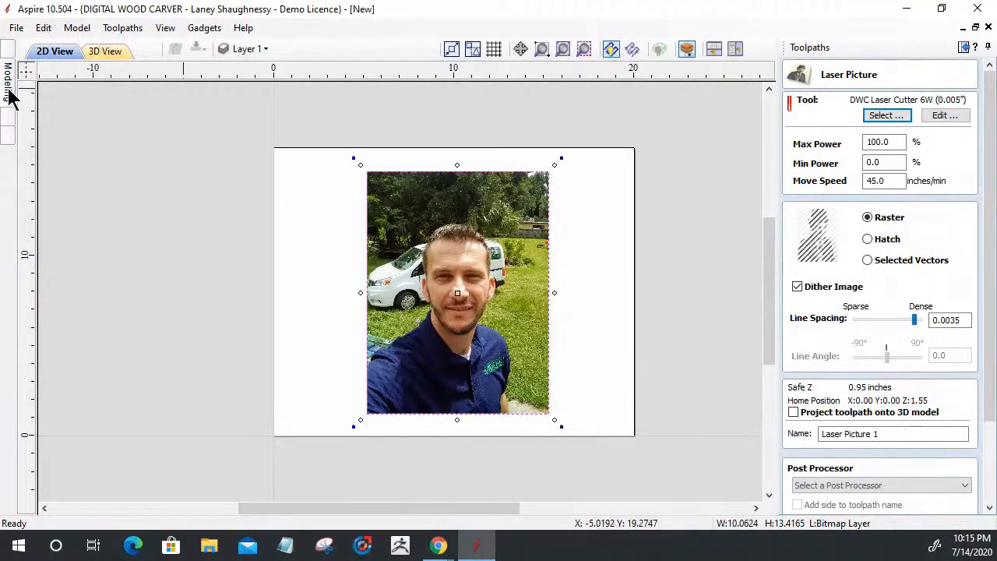
pyautogui.click(6, 62)
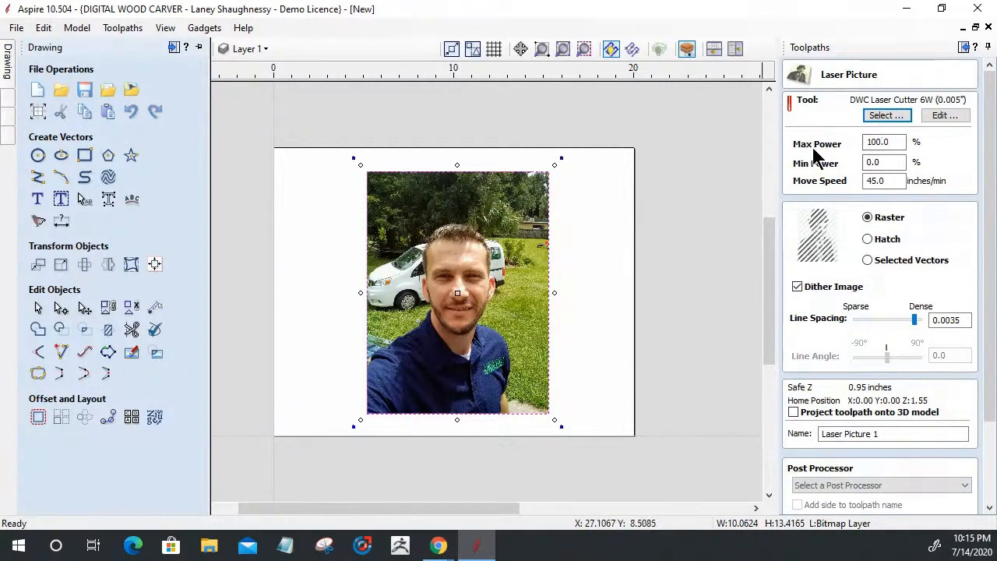
# Set the laser picture's Max Power to 80 and Move Speed to 55
pyautogui.click(880, 142)
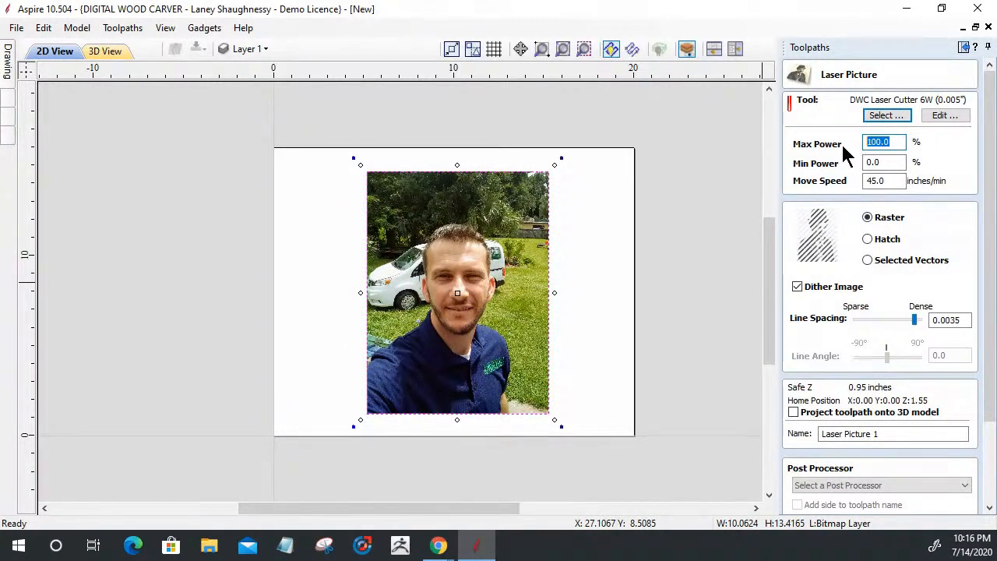
pyautogui.write('80')
pyautogui.moveTo(899, 180); pyautogui.dragTo(840, 181)
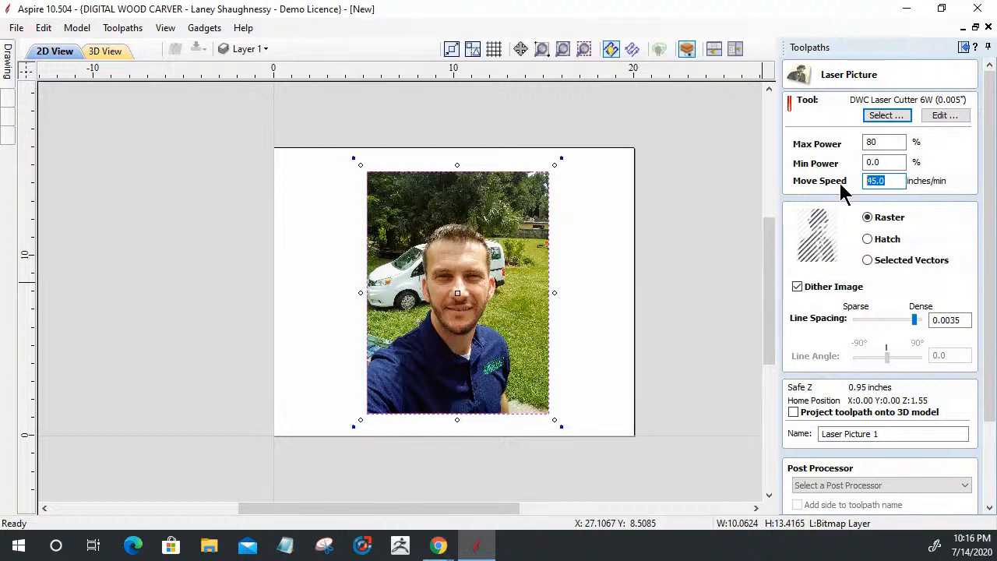
pyautogui.write('55')
# Try the Hatch and Selected Vectors styles, return to Raster, and toggle dithering off and on
pyautogui.click(867, 239)
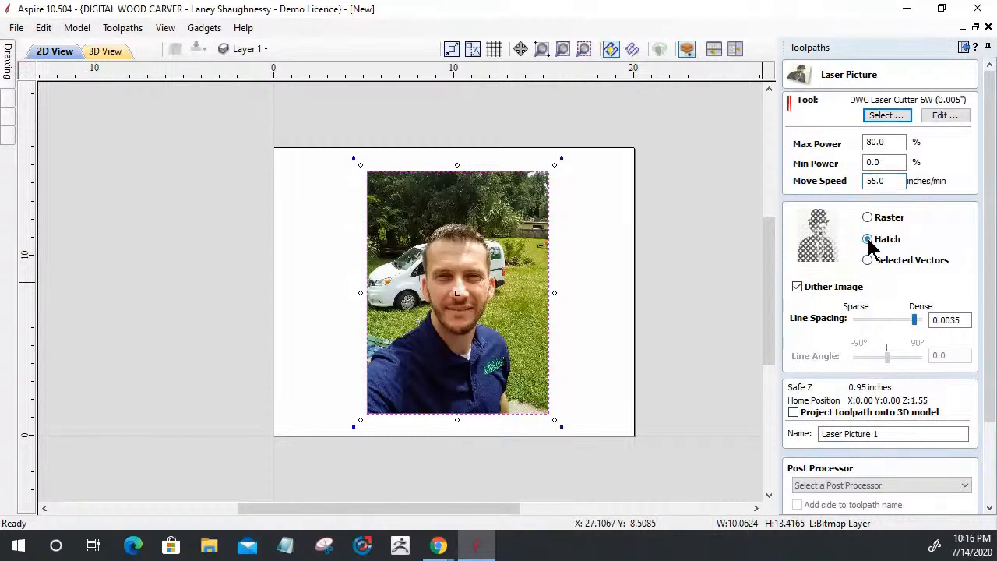
pyautogui.click(868, 260)
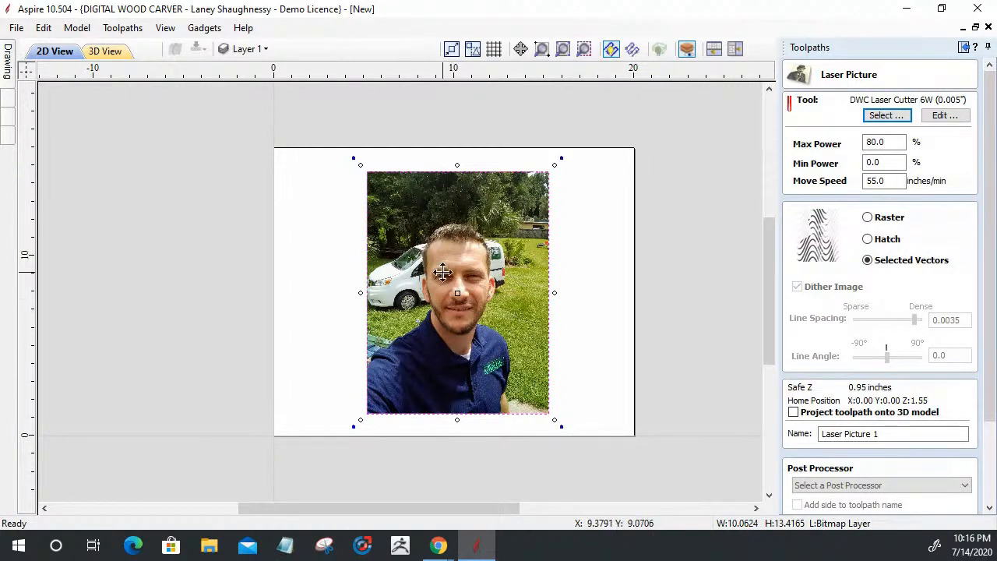
pyautogui.click(867, 218)
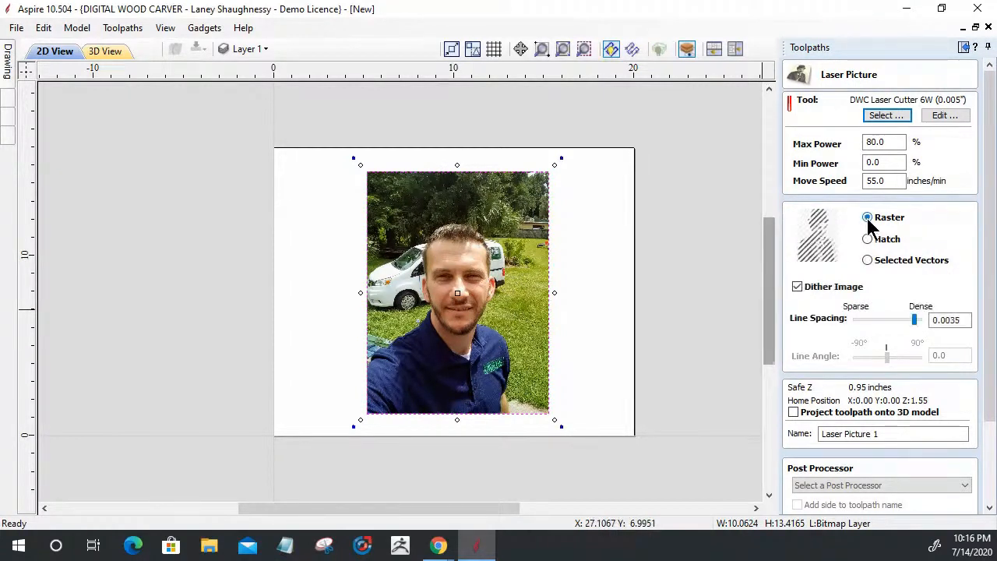
pyautogui.click(797, 287)
pyautogui.click(797, 287)
pyautogui.click(796, 286)
pyautogui.click(796, 287)
# Turn off Dither Image, set line spacing to 0.0015 and line angle to 45°
pyautogui.click(797, 288)
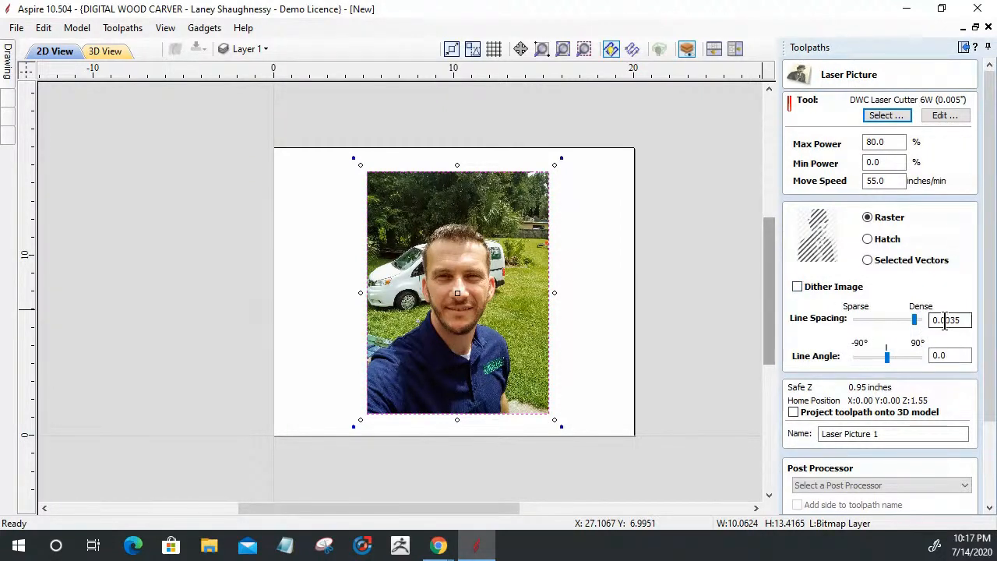
pyautogui.moveTo(914, 320); pyautogui.dragTo(921, 320)
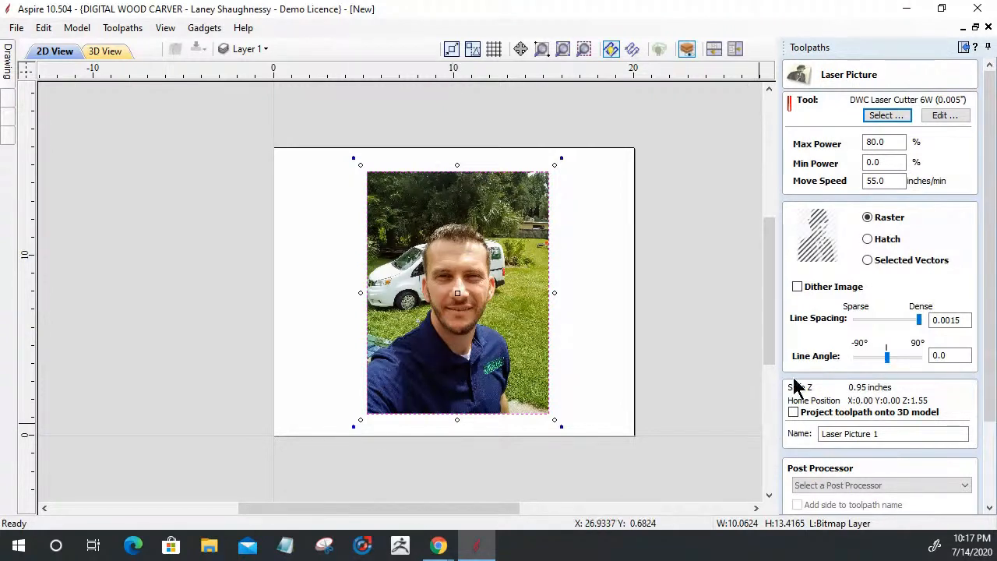
pyautogui.moveTo(962, 356); pyautogui.dragTo(896, 357)
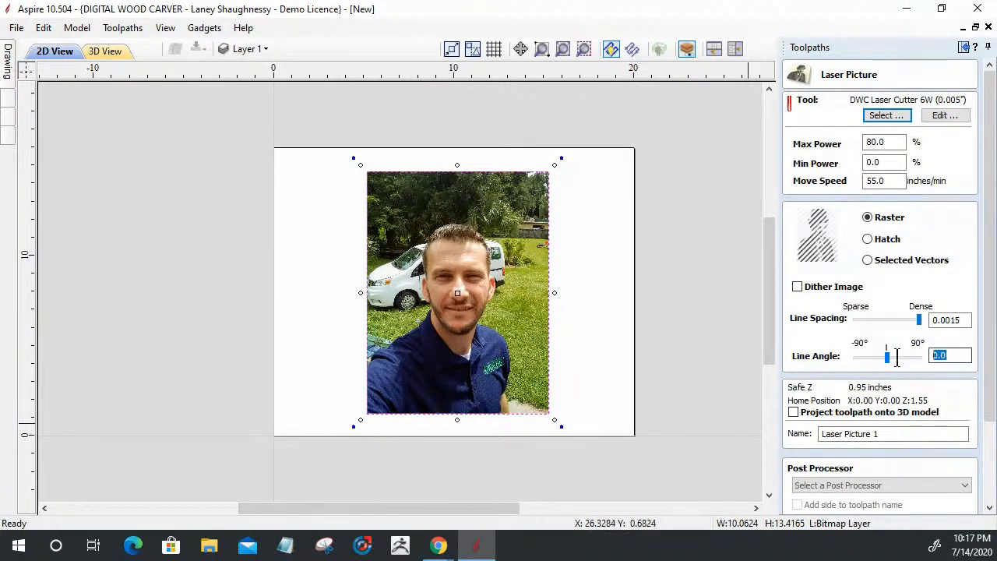
pyautogui.write('45')
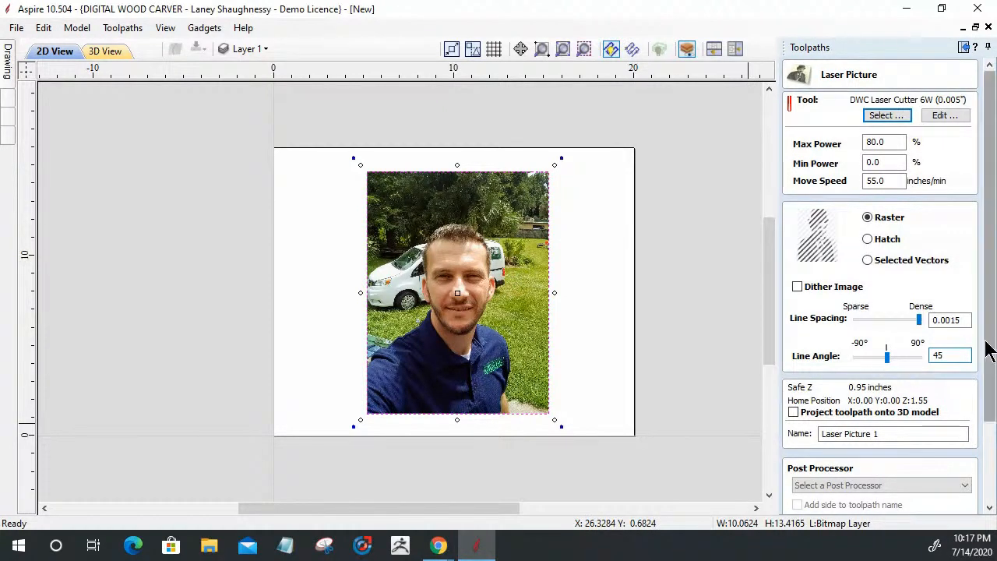
pyautogui.moveTo(987, 343); pyautogui.dragTo(989, 417)
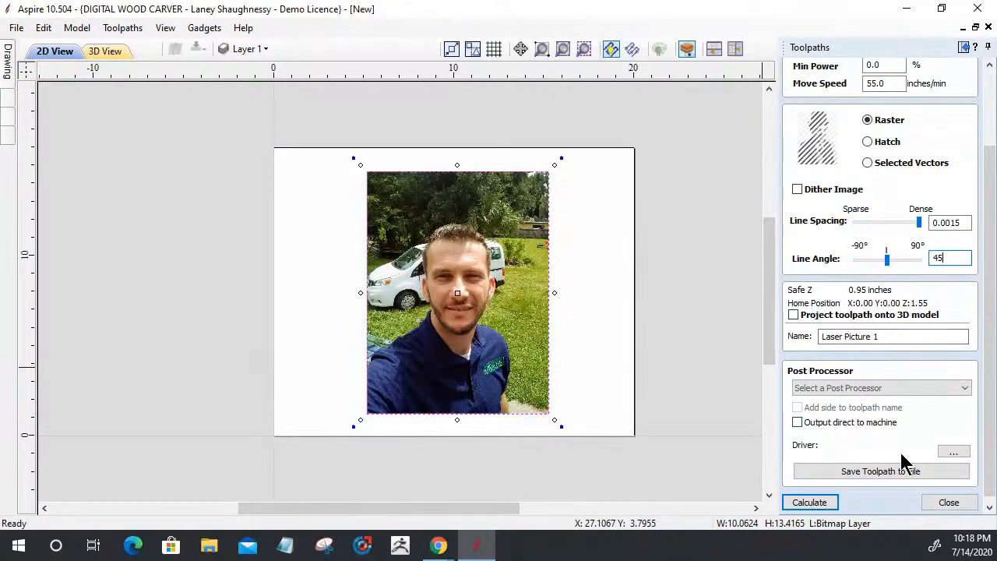
# Calculate the toolpath, dismiss the toolpath-too-large error, and widen line spacing to 0.0099
pyautogui.click(807, 505)
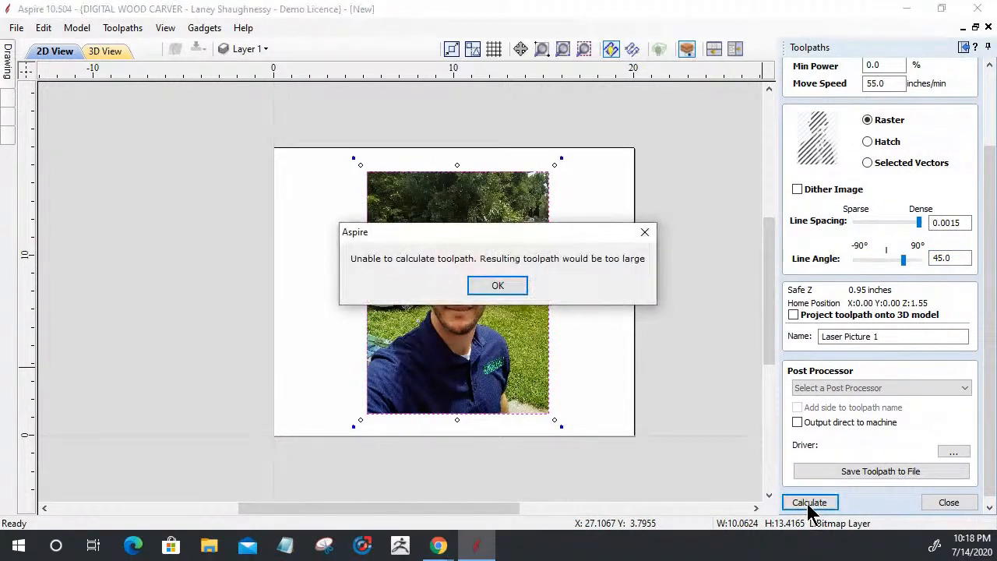
pyautogui.click(495, 286)
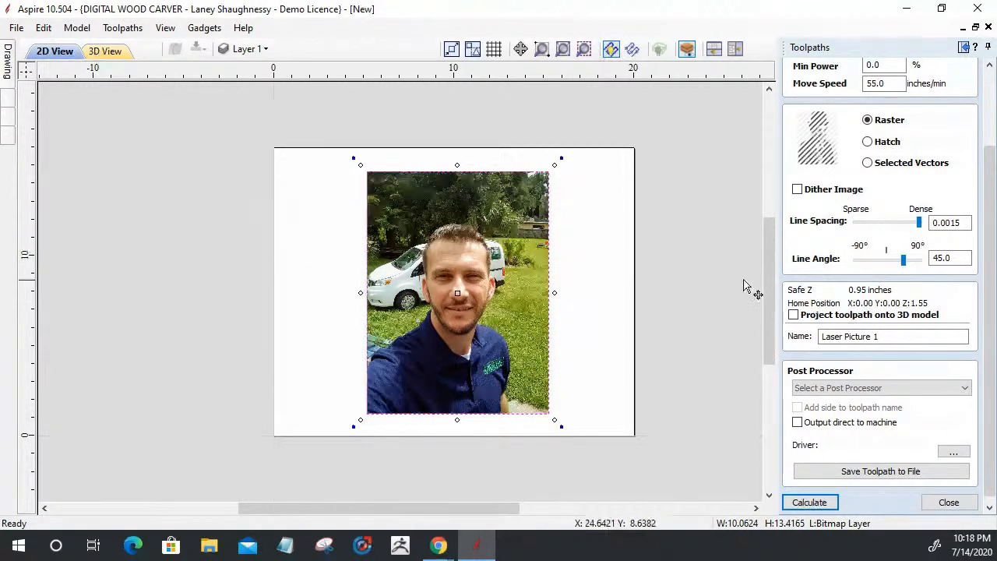
pyautogui.moveTo(922, 223); pyautogui.dragTo(908, 224)
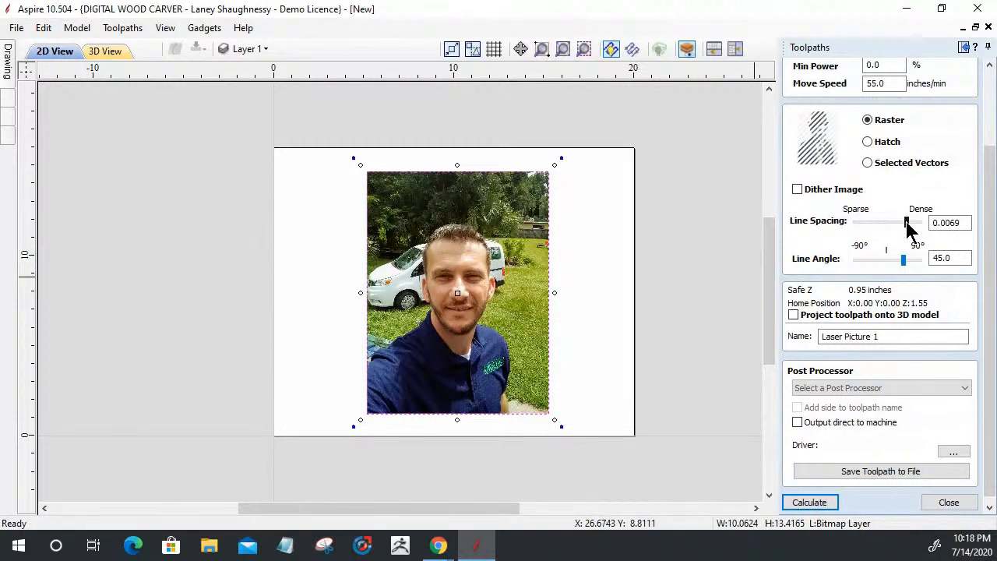
pyautogui.moveTo(906, 223); pyautogui.dragTo(899, 224)
pyautogui.scroll(1, 899, 206)
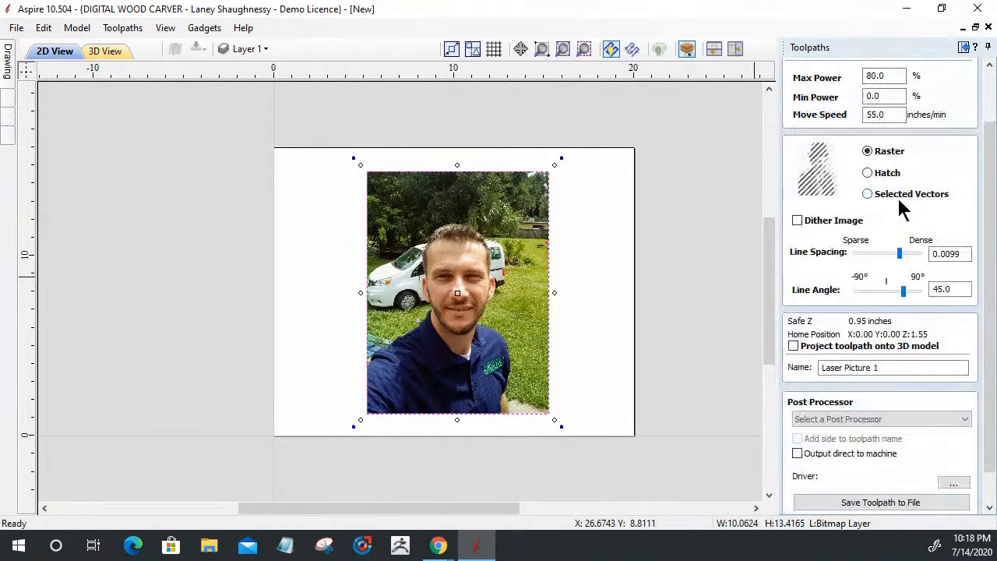
pyautogui.click(884, 96)
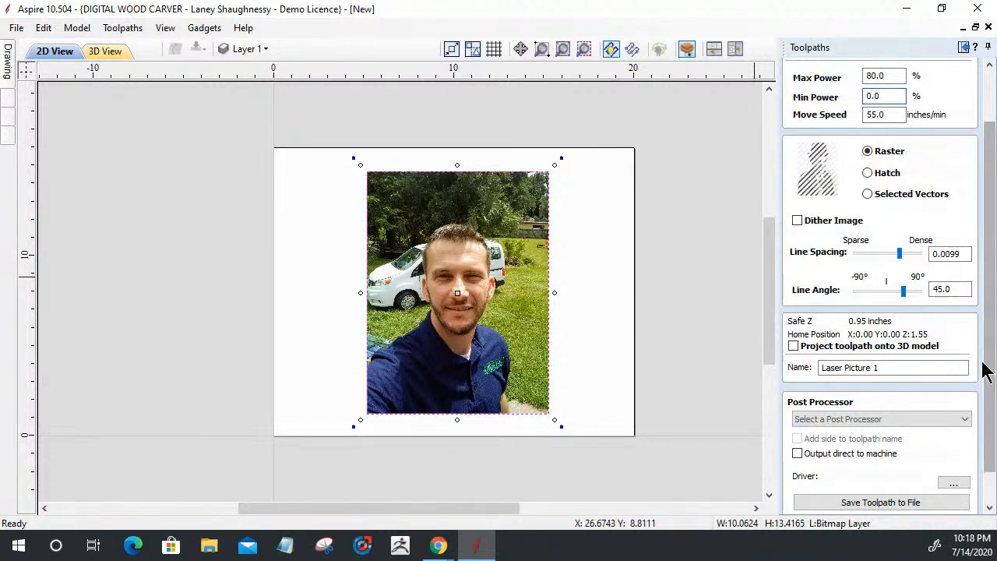
pyautogui.scroll(-1, 981, 429)
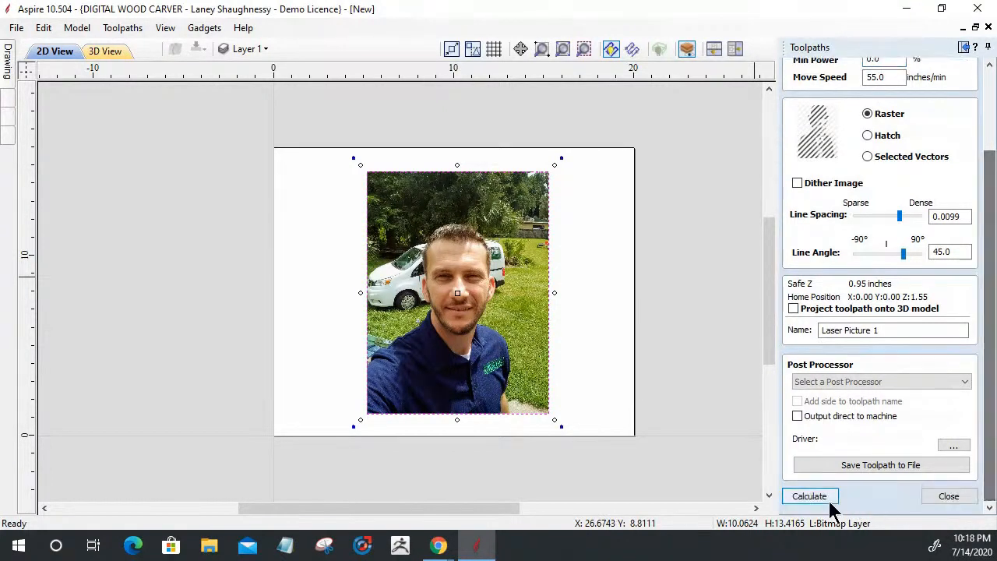
# Calculate Laser Picture 1, inspect its preview, reset the preview, and reopen its settings
pyautogui.click(810, 497)
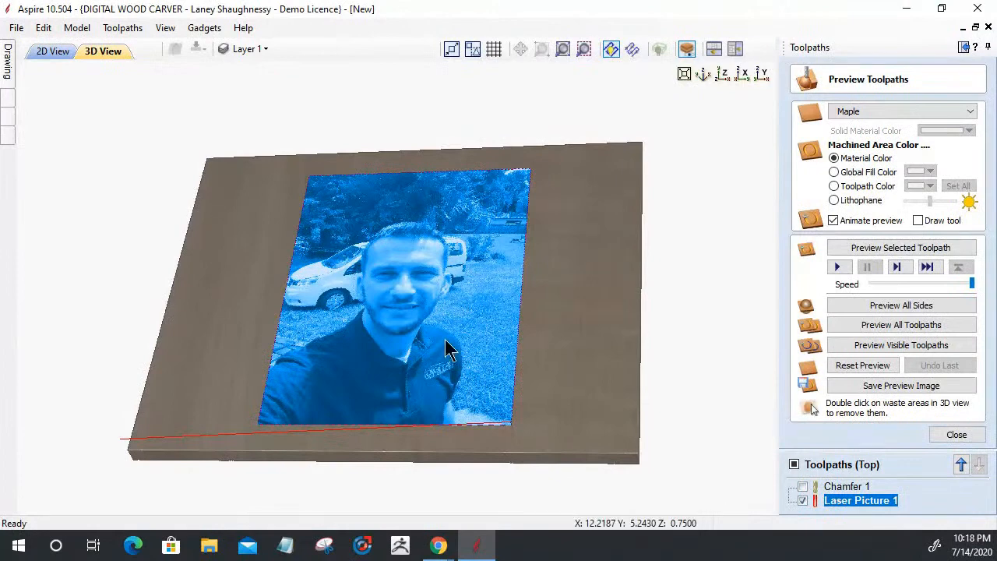
pyautogui.moveTo(606, 345); pyautogui.dragTo(585, 367)
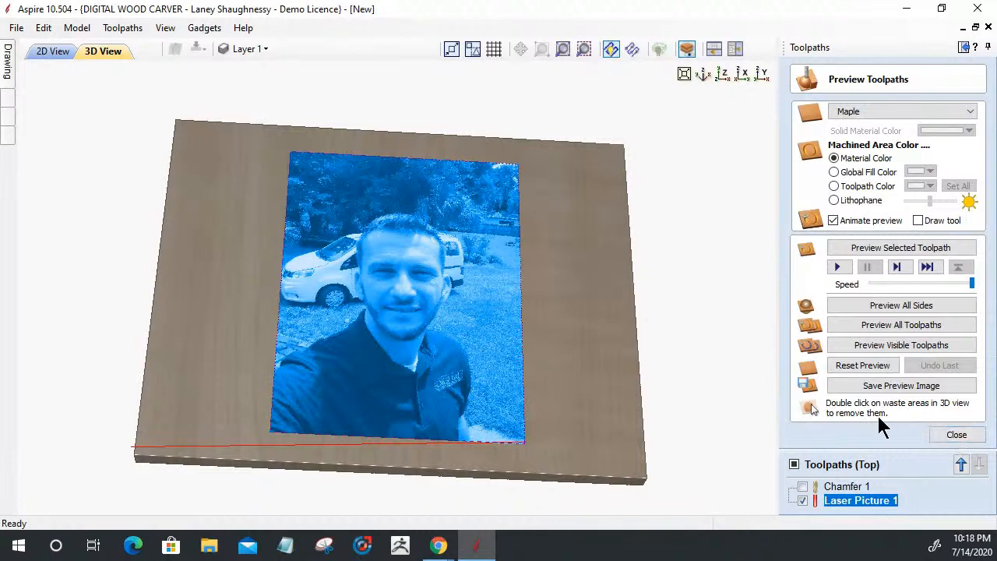
pyautogui.click(873, 366)
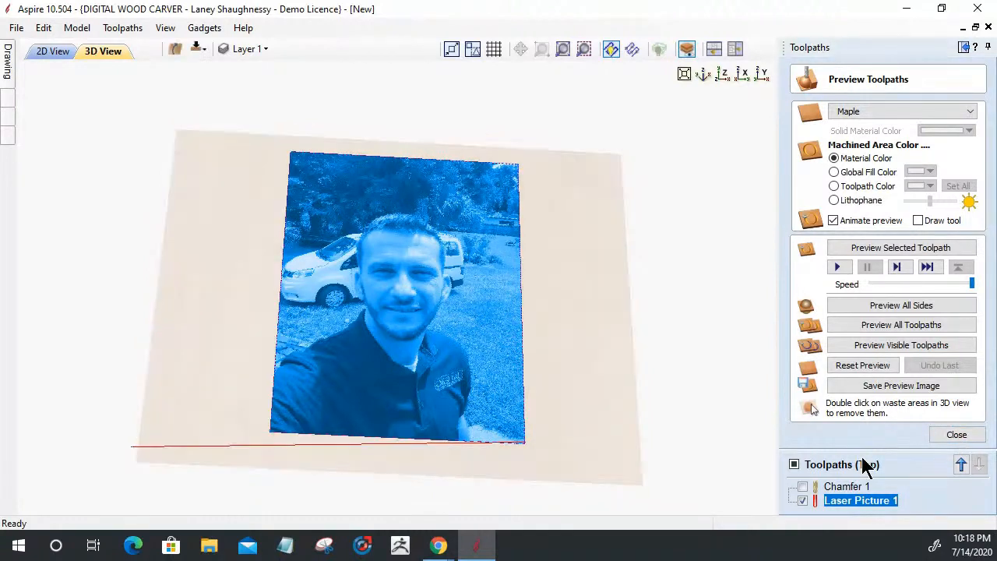
pyautogui.doubleClick(847, 499)
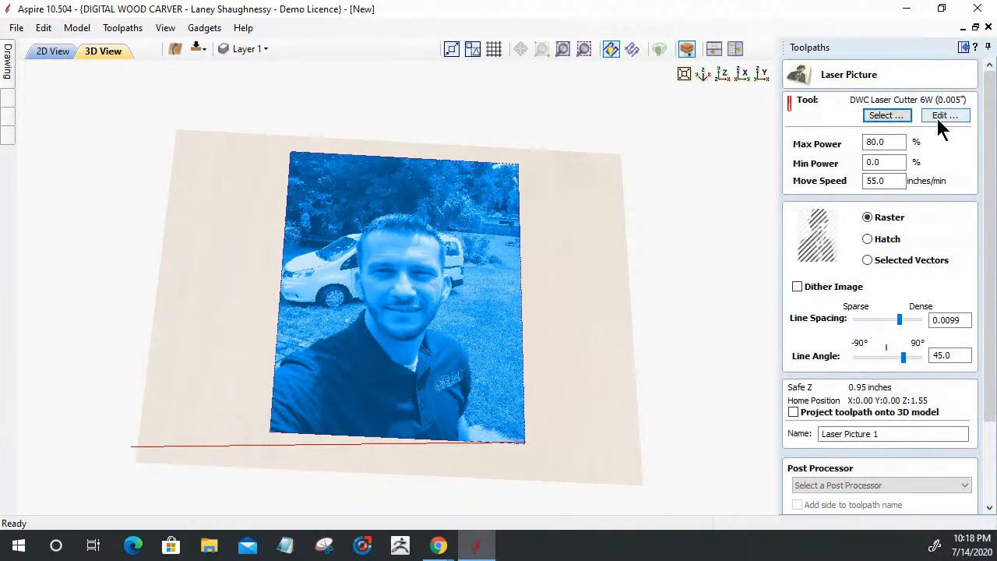
# Review the laser tool's Max Power, Kerf, Power and Maximum Burn Rate, then accept
pyautogui.click(939, 118)
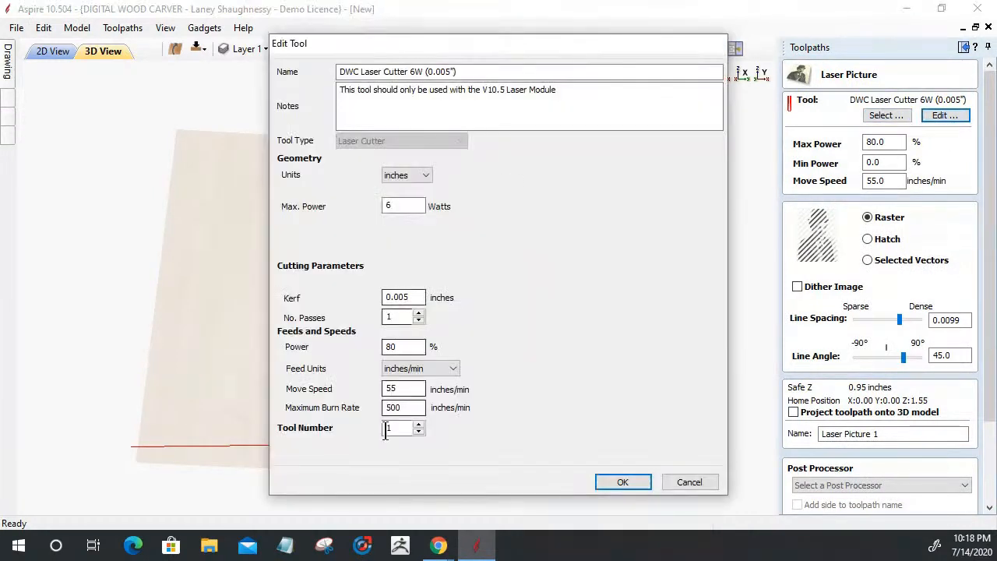
pyautogui.doubleClick(394, 407)
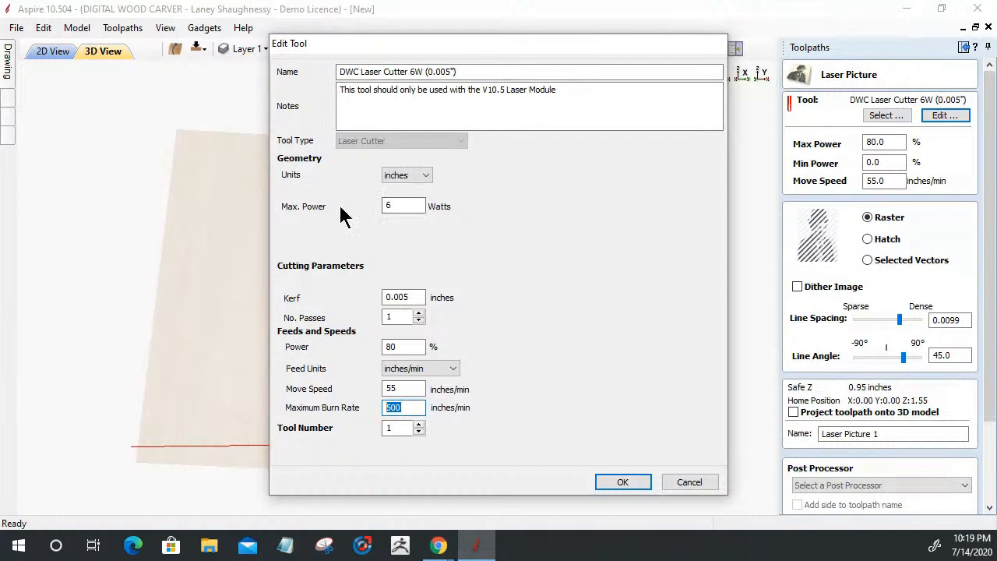
pyautogui.doubleClick(417, 205)
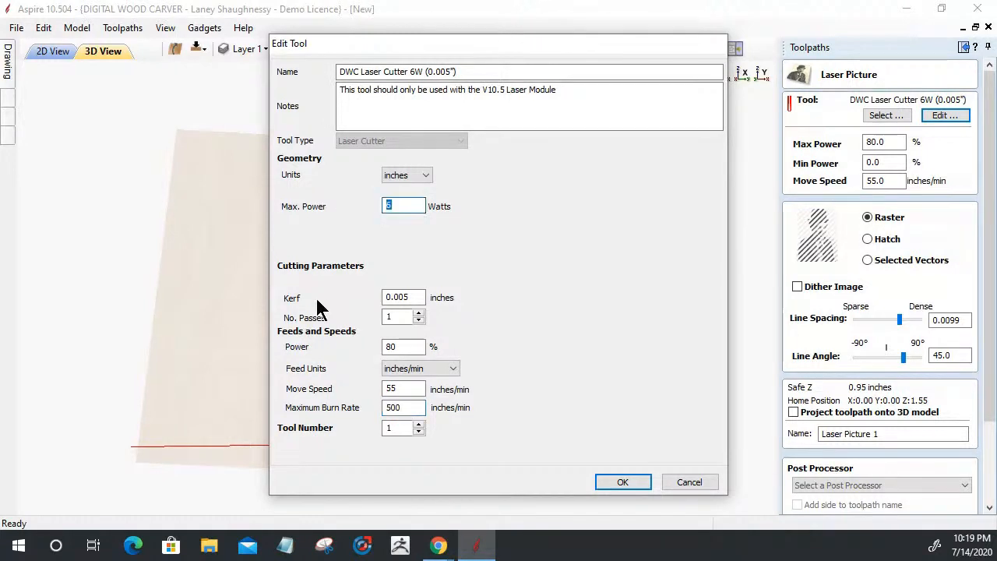
pyautogui.click(401, 296)
pyautogui.doubleClick(401, 297)
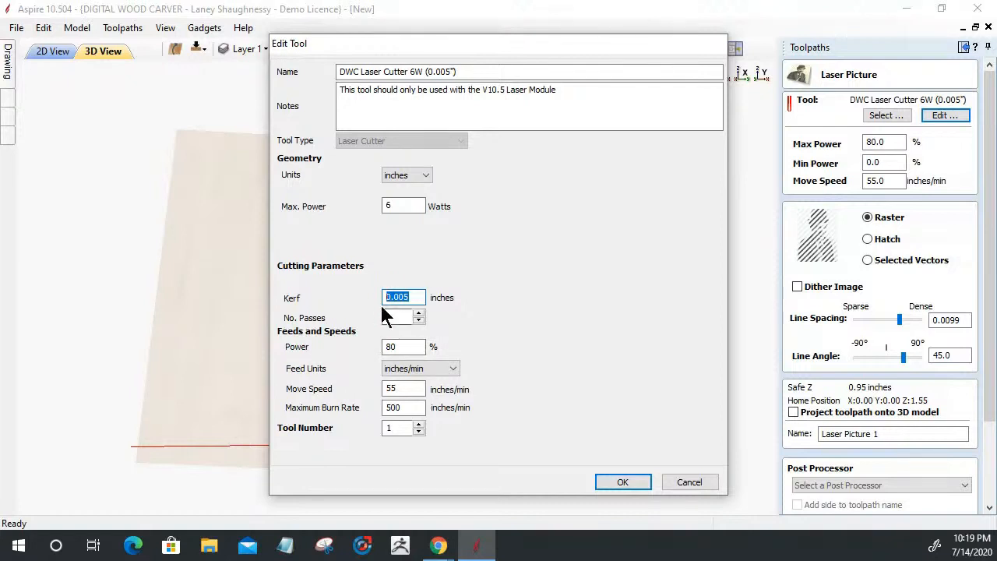
pyautogui.doubleClick(390, 348)
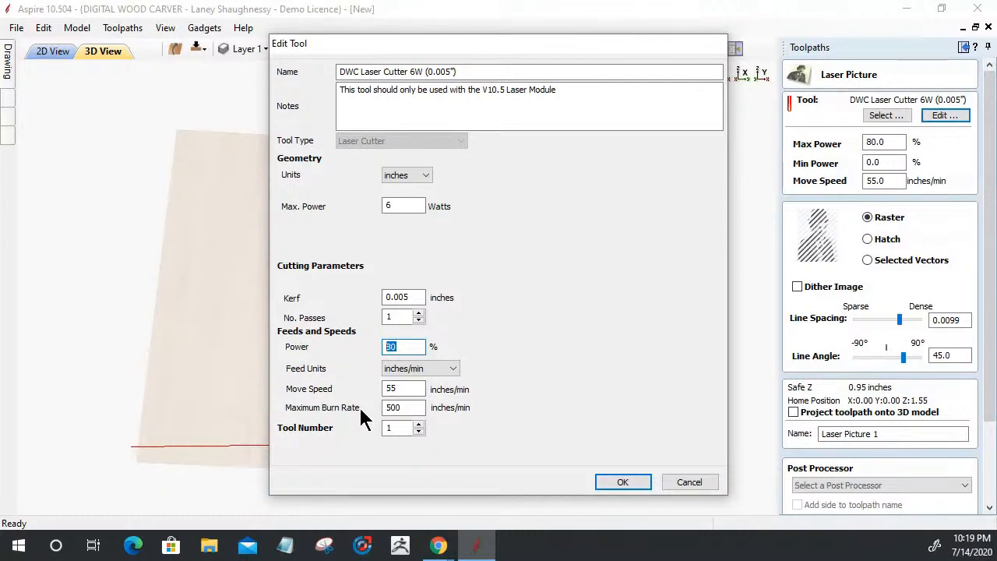
pyautogui.click(409, 407)
pyautogui.doubleClick(409, 407)
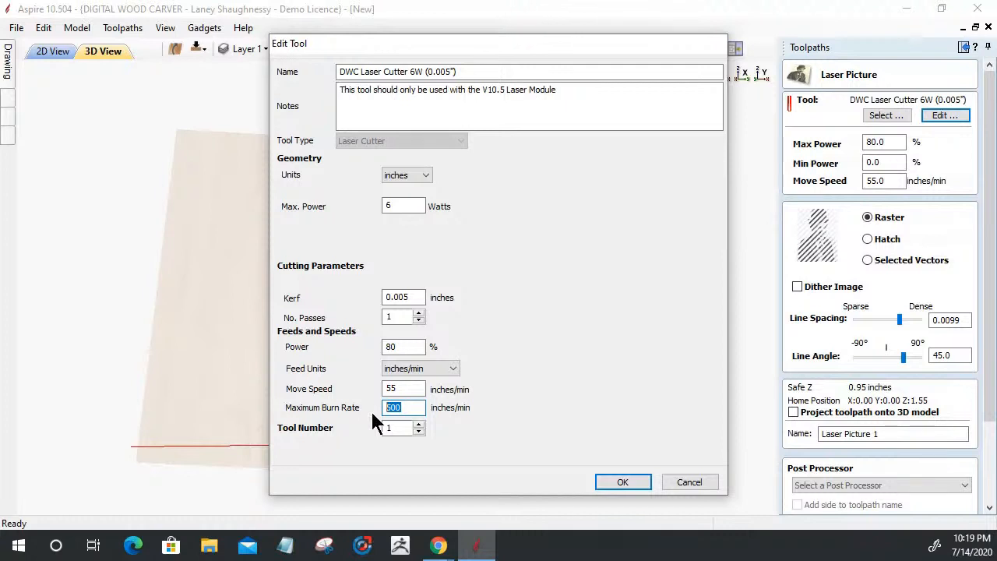
pyautogui.click(601, 481)
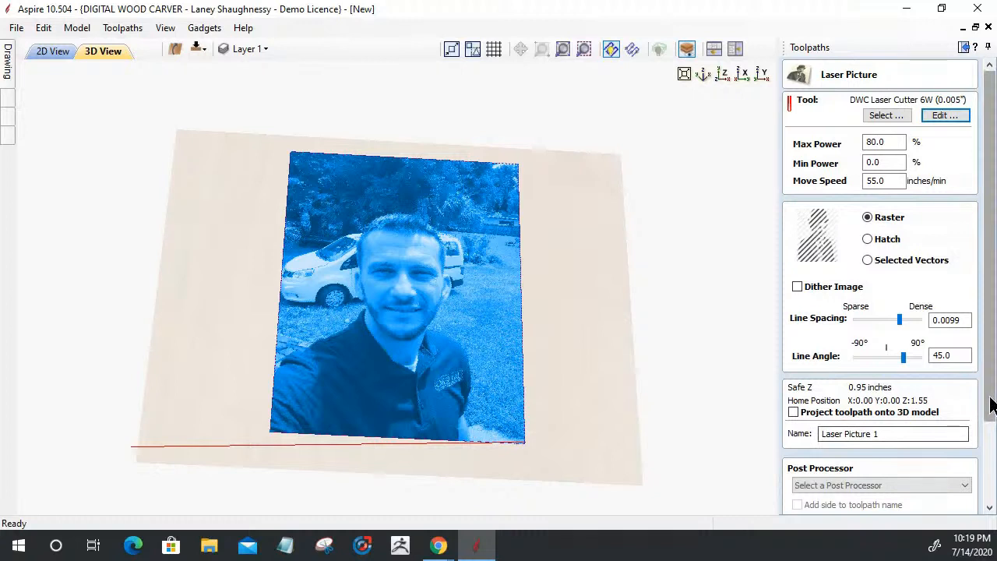
# Close the Laser Picture 1 form and bring up the toolpath preview options
pyautogui.scroll(-2, 991, 405)
pyautogui.click(957, 503)
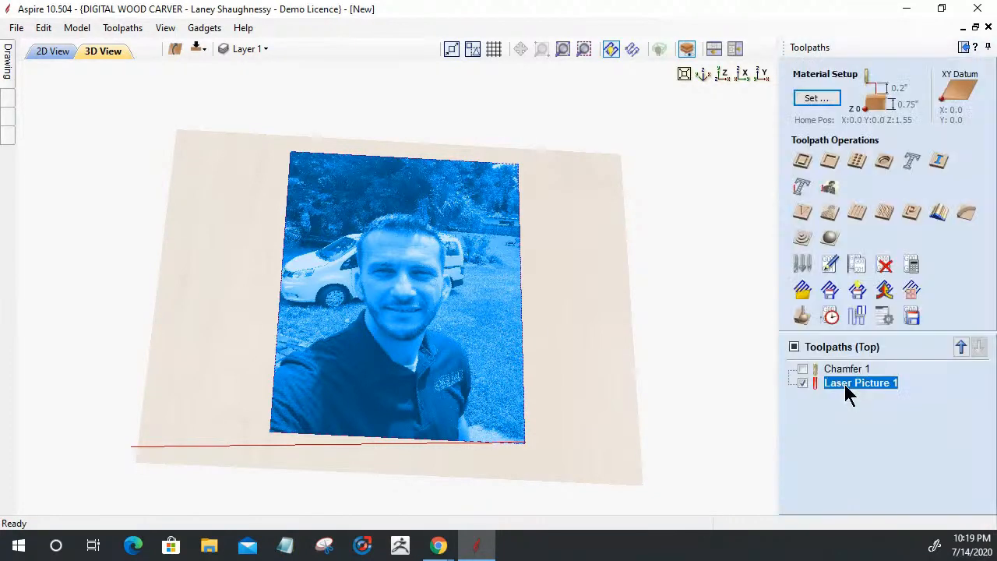
pyautogui.click(801, 315)
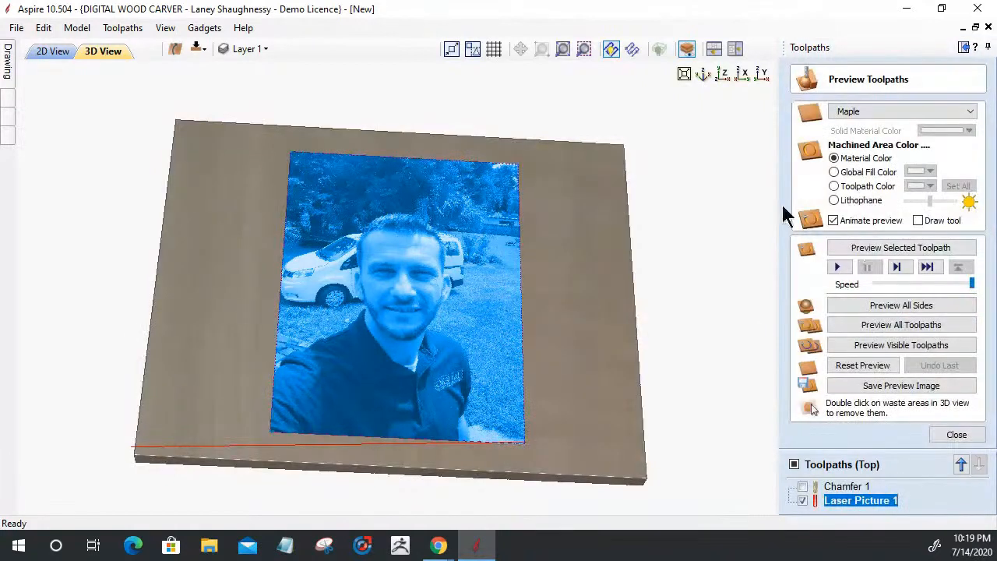
# Change the preview material from Maple to Canadian Maple
pyautogui.click(864, 111)
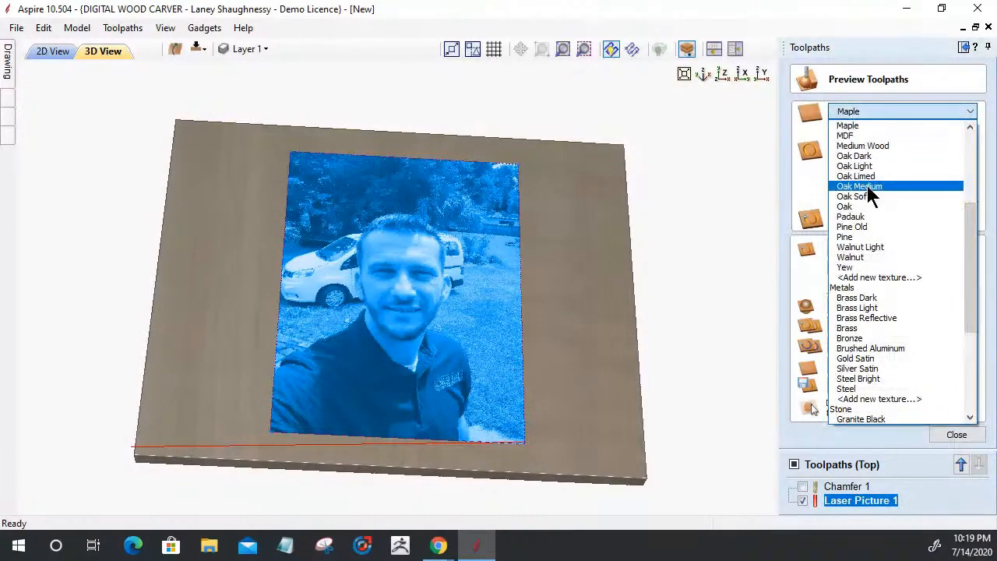
pyautogui.scroll(4, 869, 194)
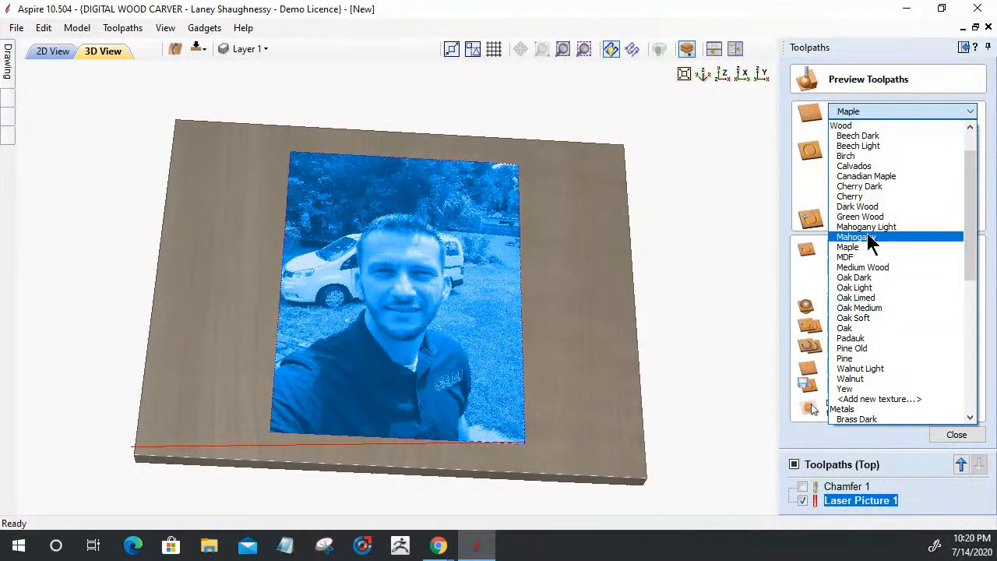
pyautogui.scroll(2, 867, 233)
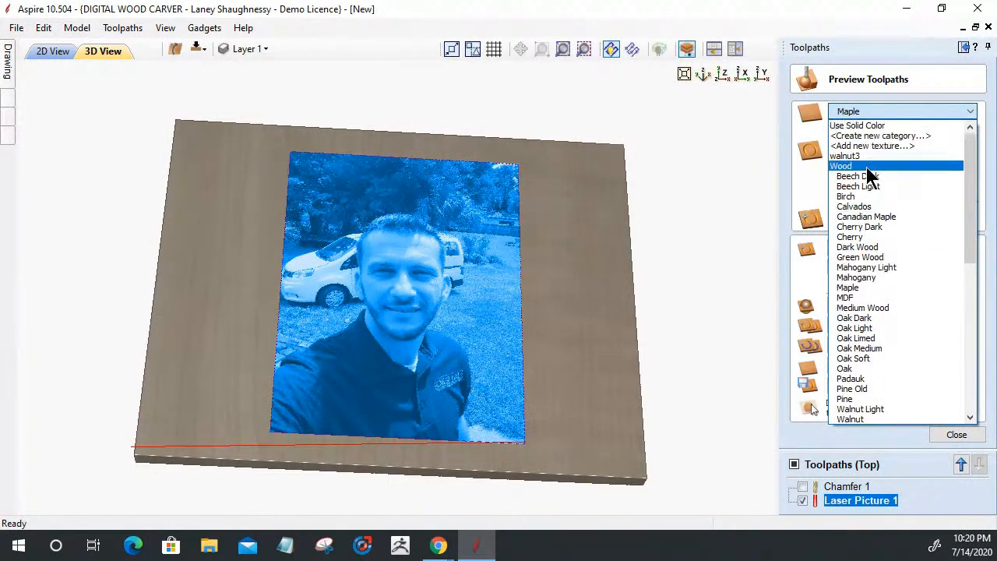
pyautogui.click(866, 217)
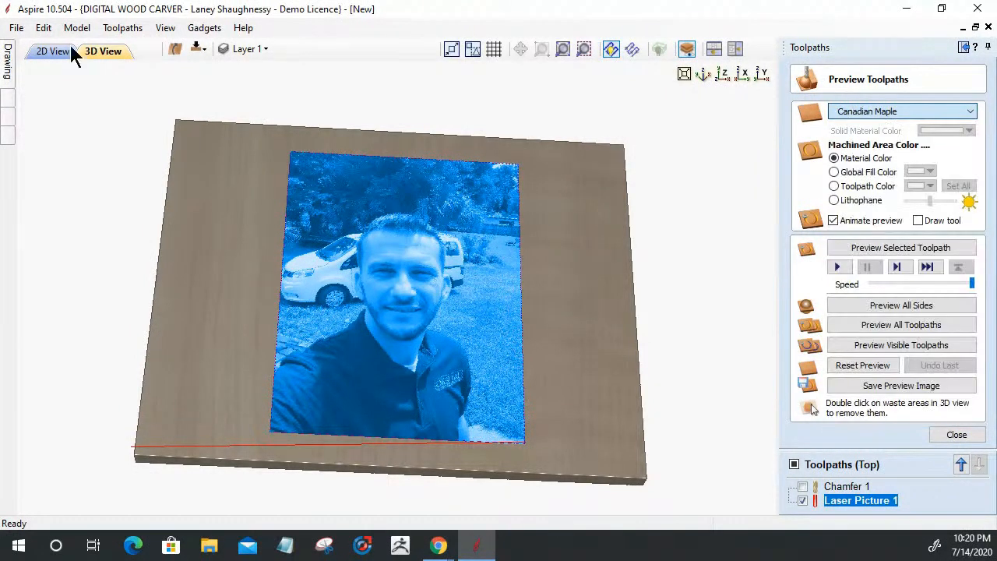
# Open and close the View menu without changes, then rotate the board in 3D
pyautogui.click(162, 28)
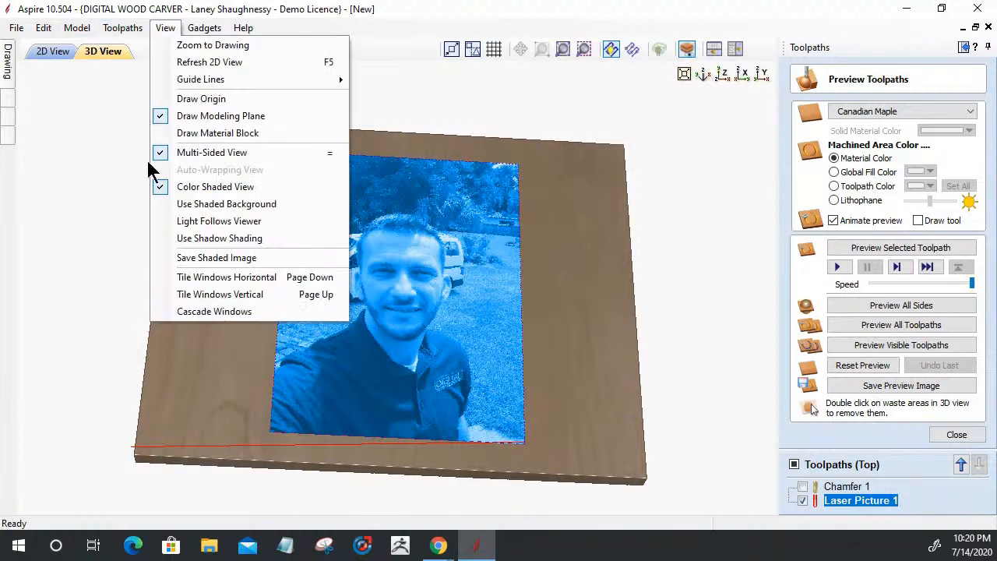
pyautogui.click(156, 185)
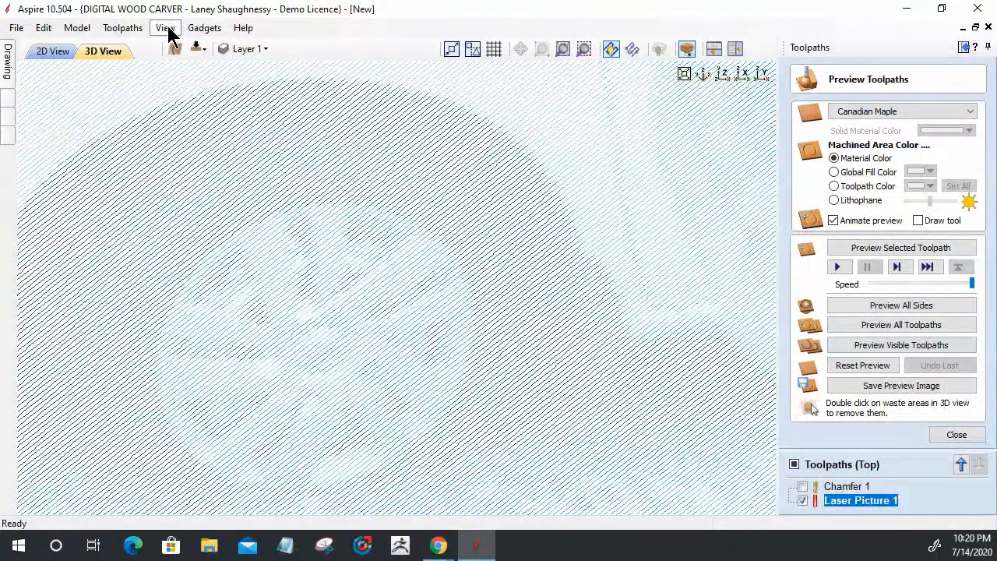
pyautogui.click(166, 28)
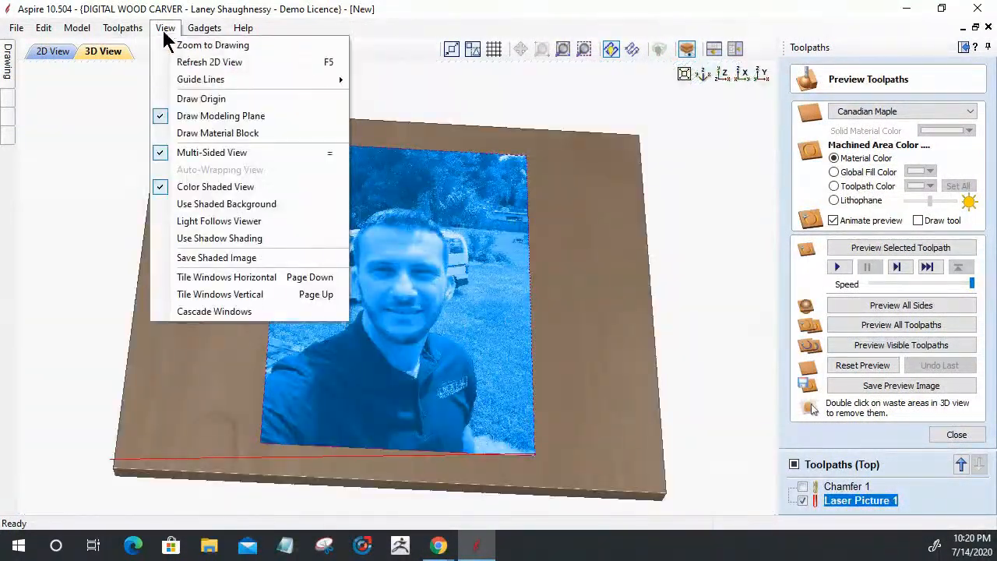
pyautogui.moveTo(204, 28)
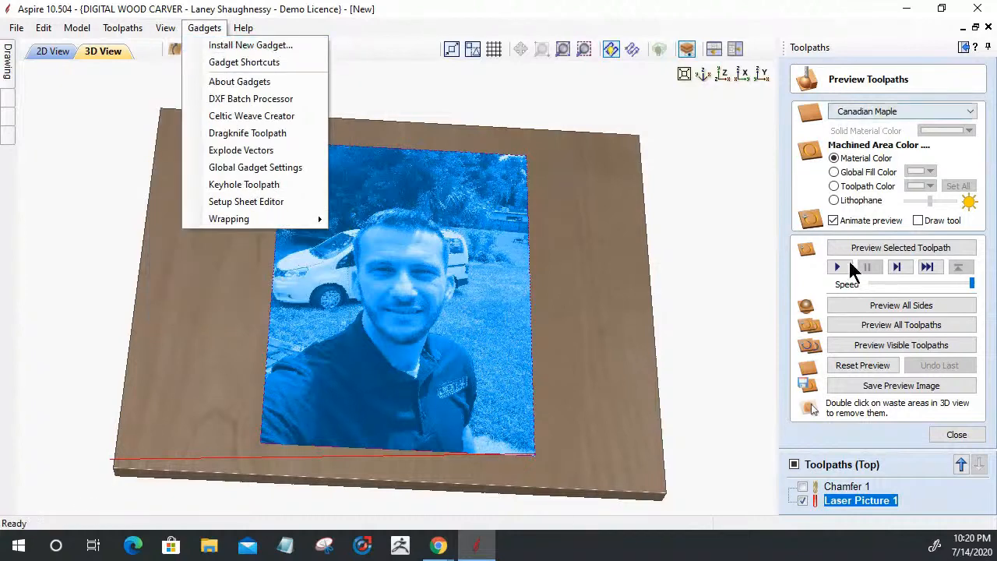
pyautogui.click(284, 304)
pyautogui.moveTo(249, 350); pyautogui.dragTo(919, 257)
# Run Preview Selected Toolpath to simulate Laser Picture 1 on the Canadian Maple board
pyautogui.click(917, 249)
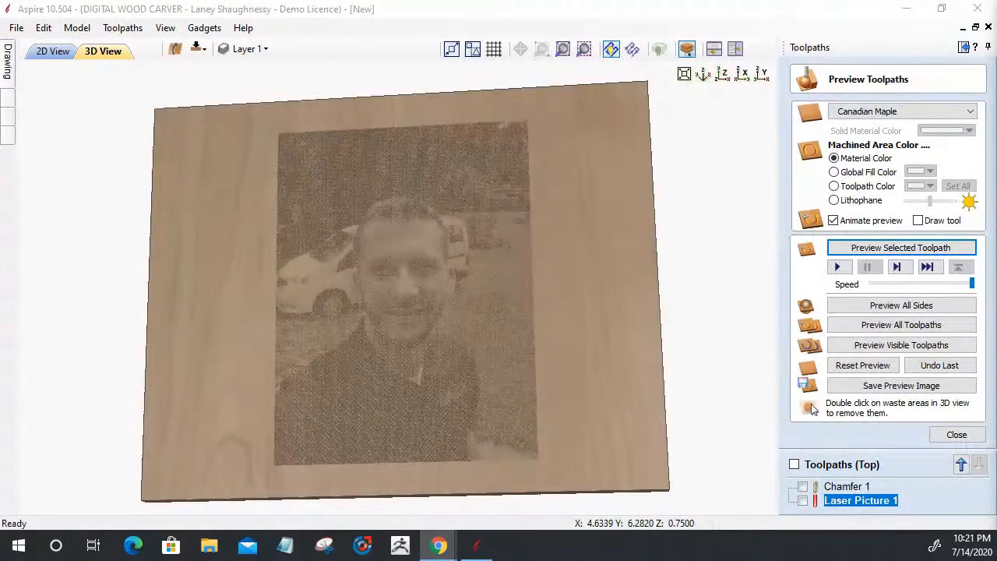
pyautogui.click(684, 369)
pyautogui.moveTo(621, 334); pyautogui.dragTo(527, 431)
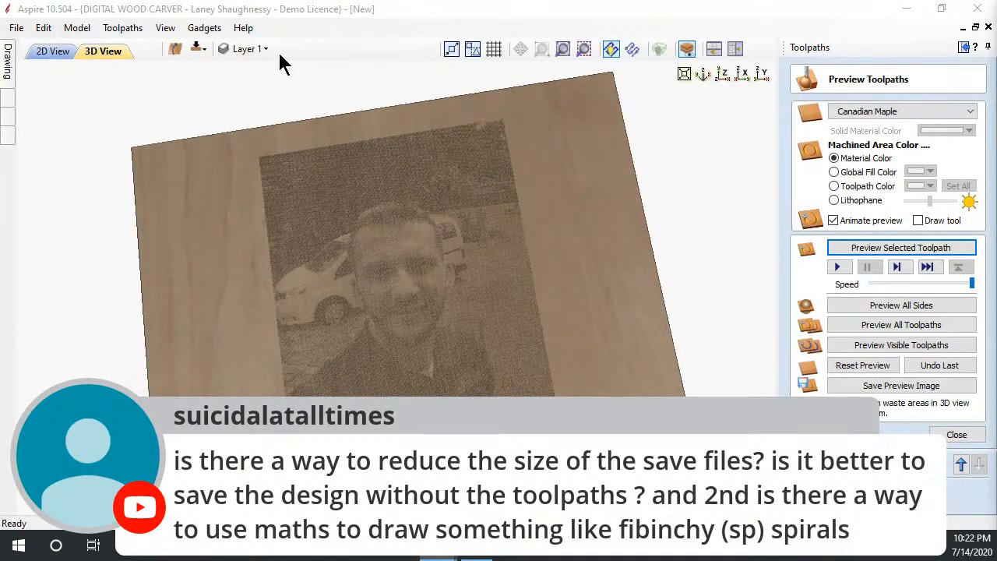
pyautogui.click(205, 29)
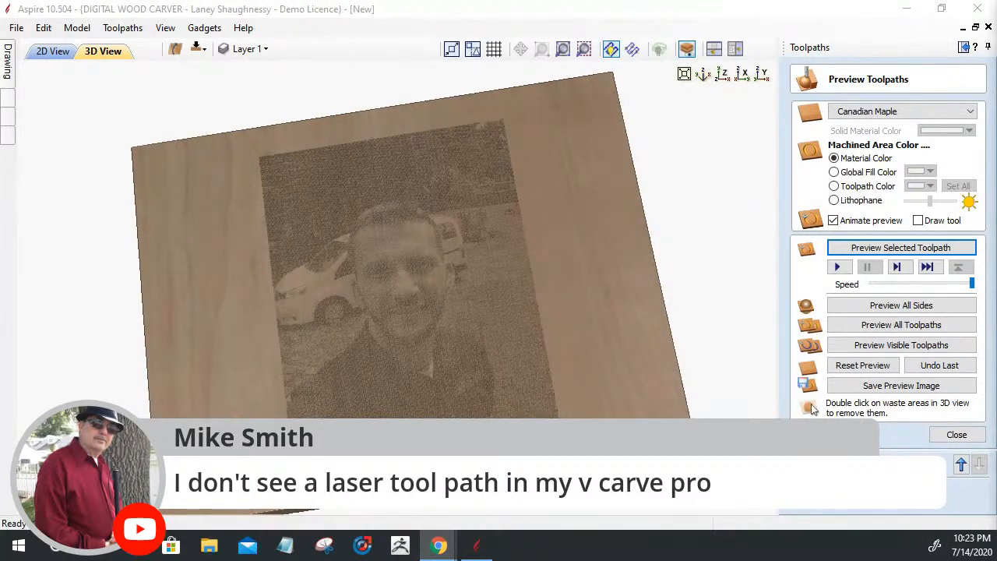
# Turn the board toward the engraving and switch the preview material to MDF
pyautogui.click(356, 417)
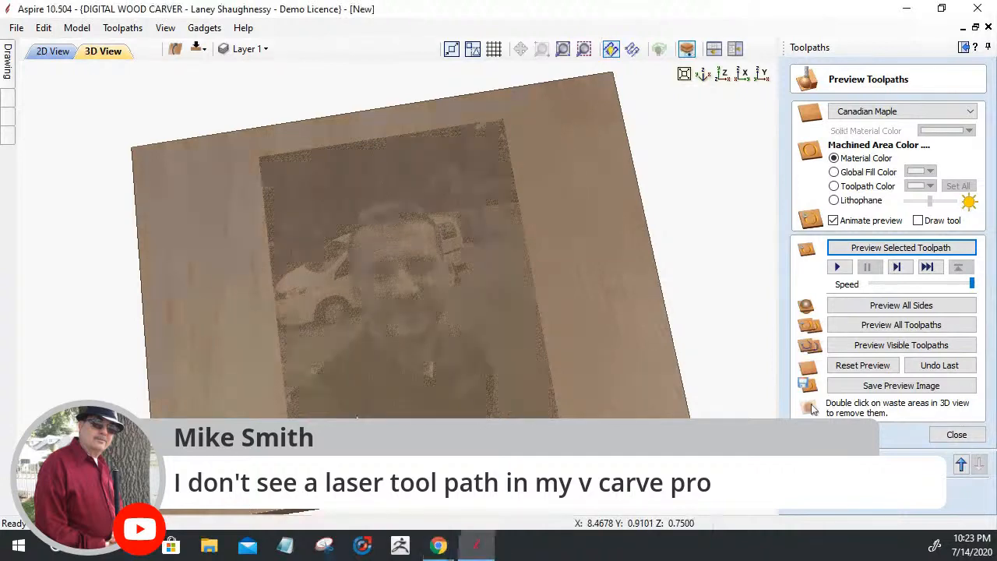
pyautogui.moveTo(356, 417); pyautogui.dragTo(498, 407)
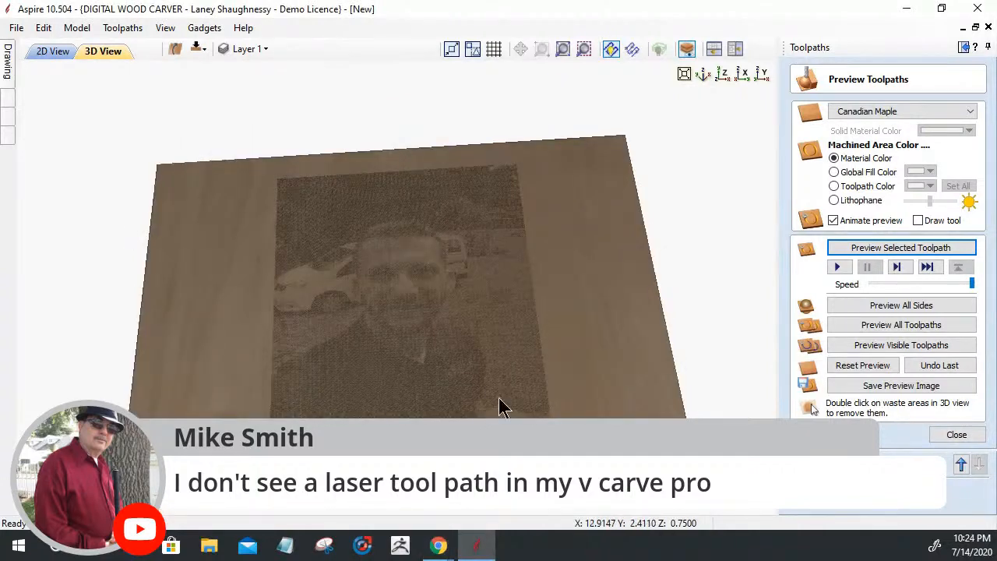
pyautogui.click(857, 113)
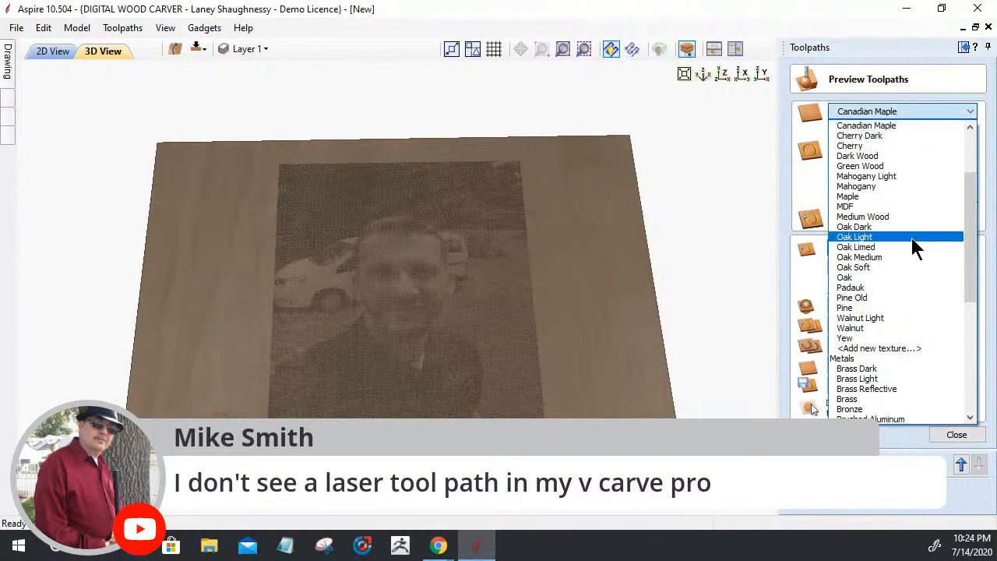
pyautogui.scroll(1, 909, 238)
pyautogui.scroll(3, 907, 233)
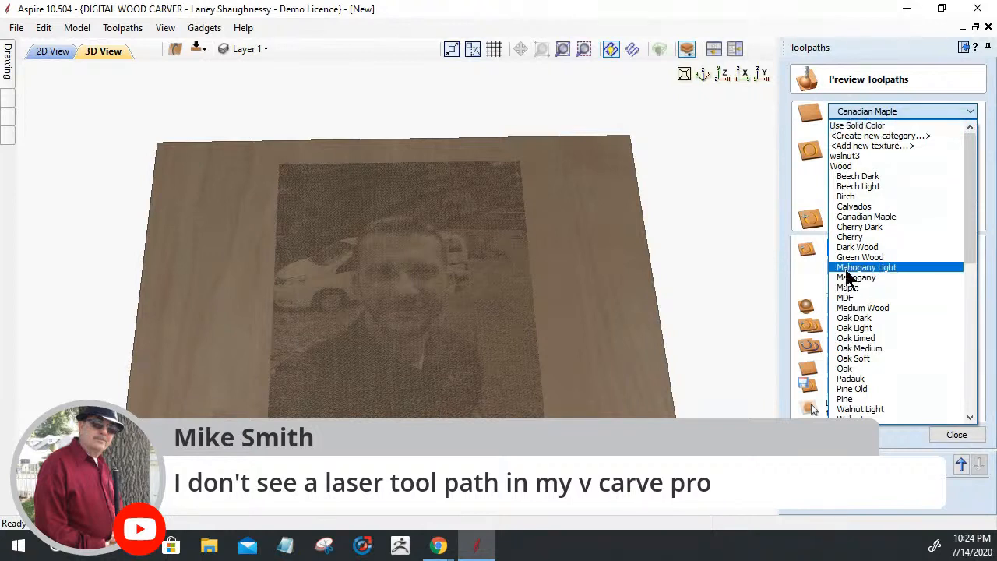
pyautogui.click(871, 299)
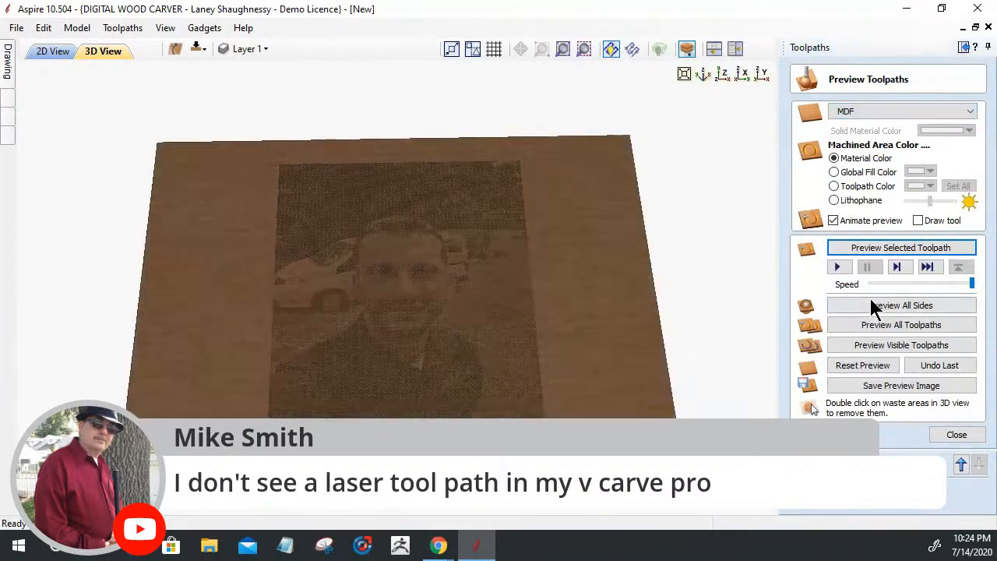
# Turn on View > Light Follows Viewer
pyautogui.click(884, 116)
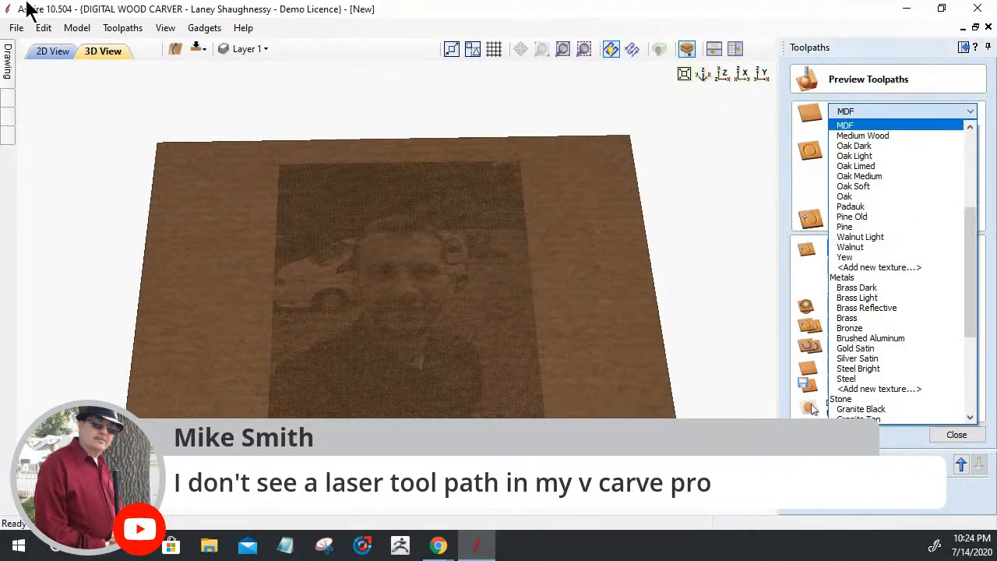
pyautogui.click(125, 31)
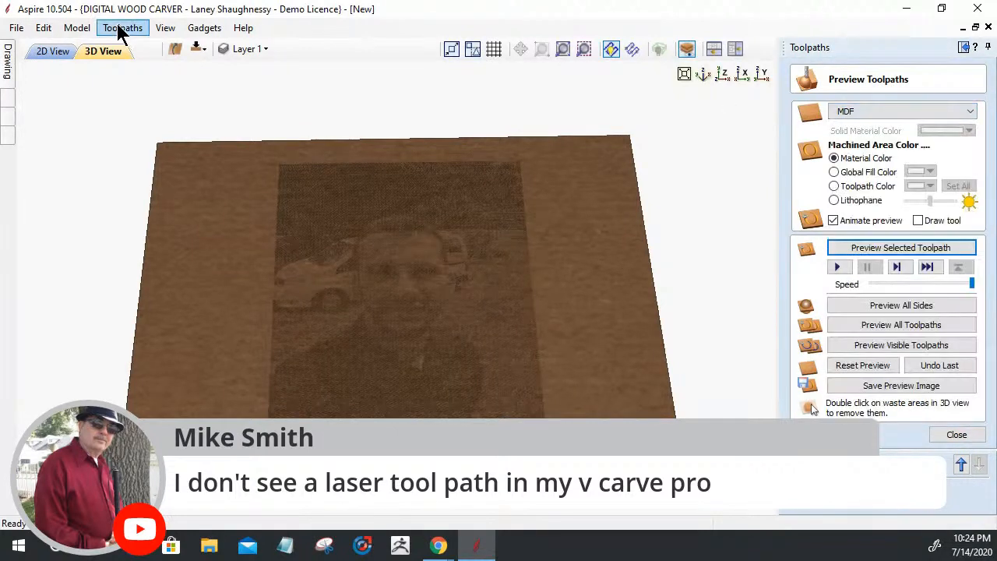
pyautogui.click(171, 28)
pyautogui.click(165, 217)
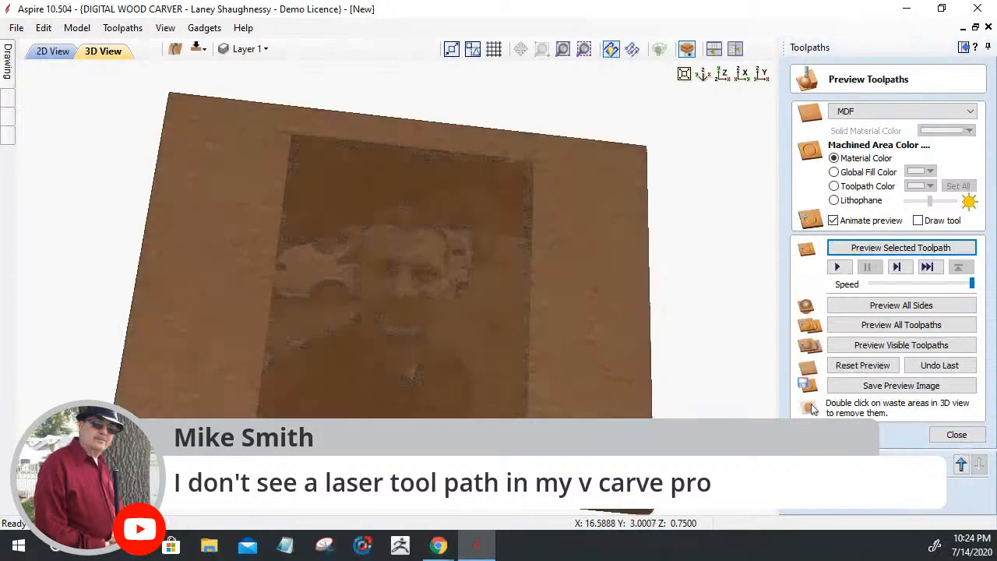
# Set the preview material to Use Solid Color and orbit to inspect the engraving
pyautogui.click(859, 117)
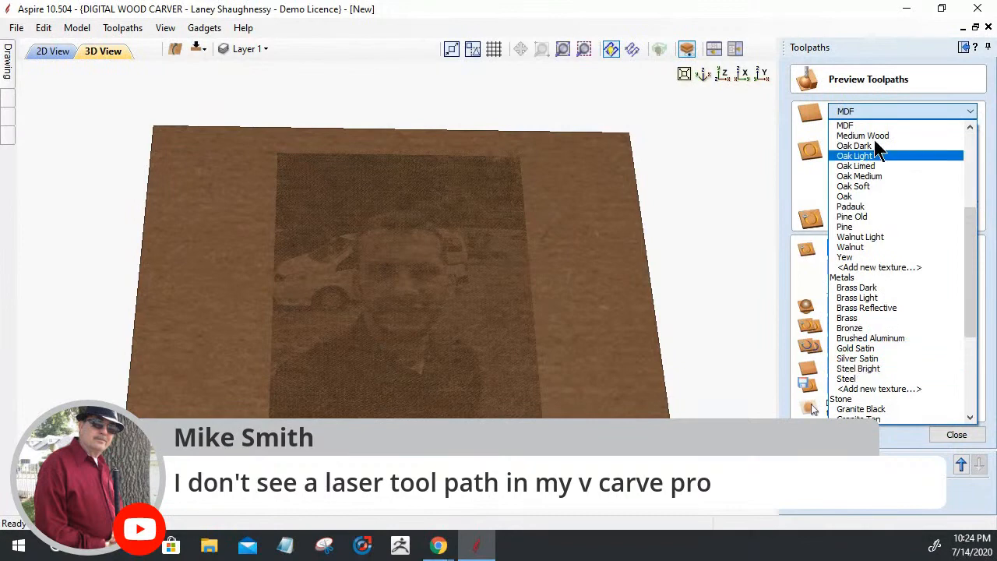
pyautogui.scroll(6, 875, 124)
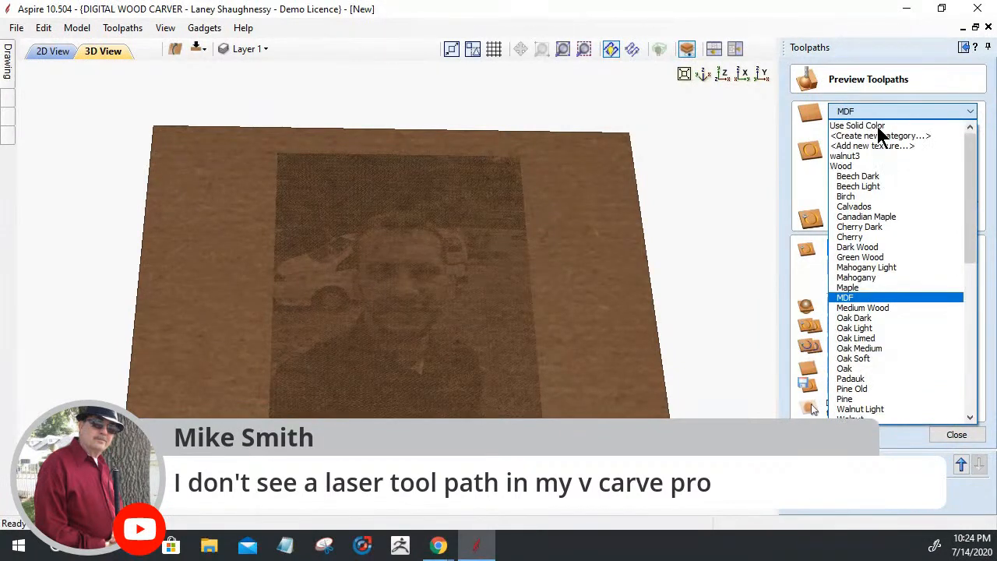
pyautogui.click(877, 126)
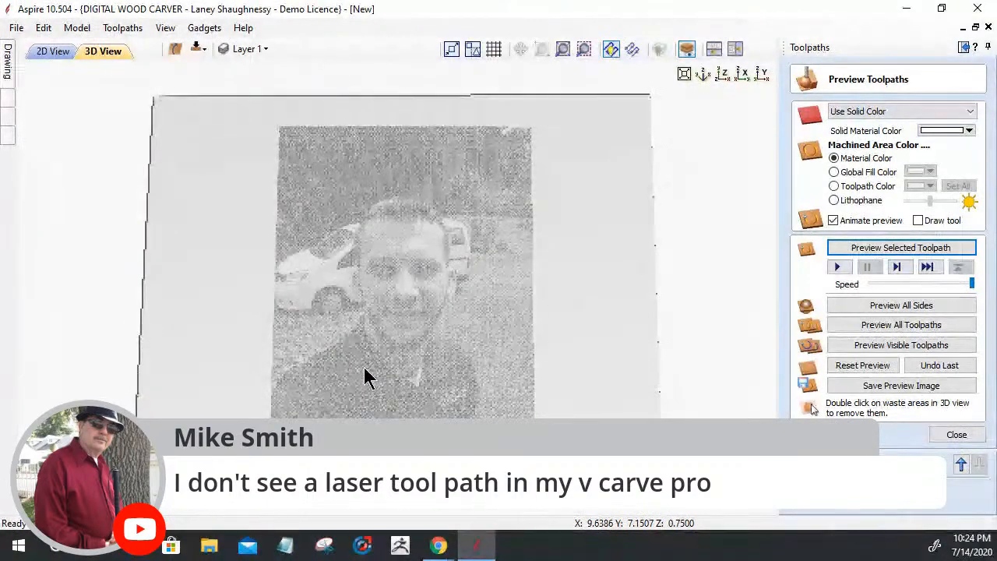
pyautogui.moveTo(364, 368)
pyautogui.mouseDown()
pyautogui.moveTo(387, 303)
pyautogui.moveTo(369, 382)
pyautogui.mouseUp()
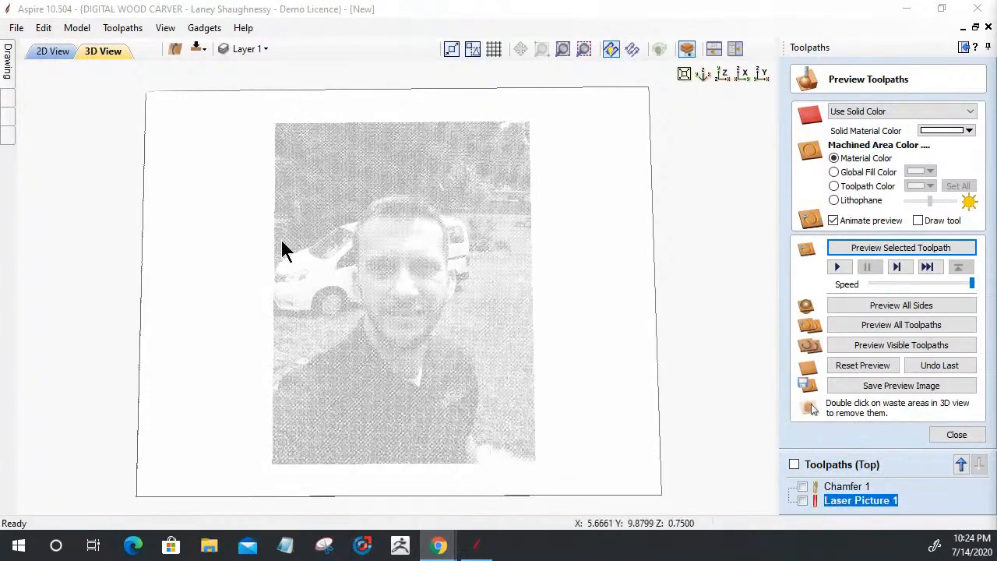
pyautogui.moveTo(643, 262); pyautogui.dragTo(358, 394)
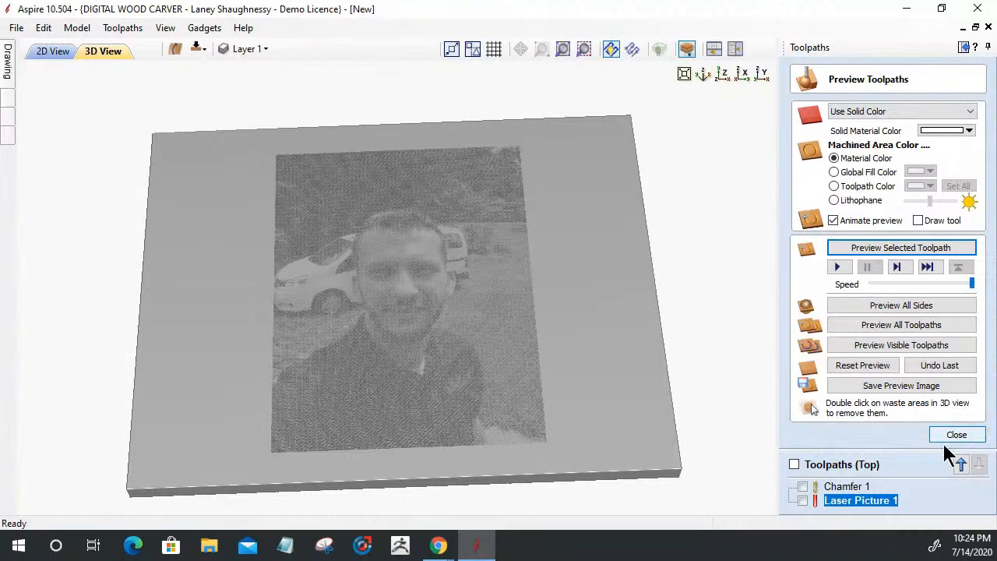
# Change the laser tool's Maximum Burn Rate from 500 to 1200 and recalculate Laser Picture 1
pyautogui.doubleClick(857, 500)
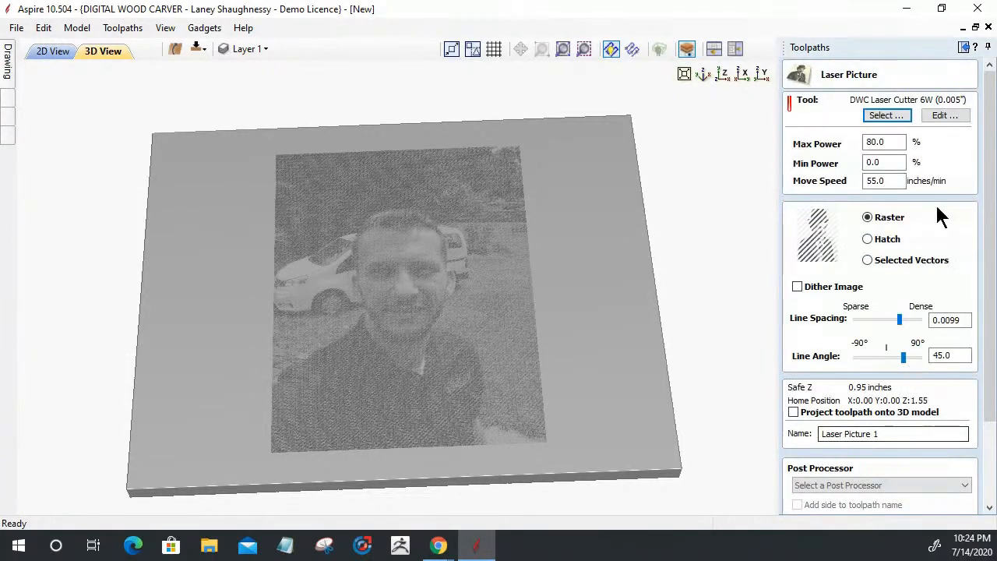
pyautogui.click(942, 115)
pyautogui.moveTo(401, 408); pyautogui.dragTo(372, 408)
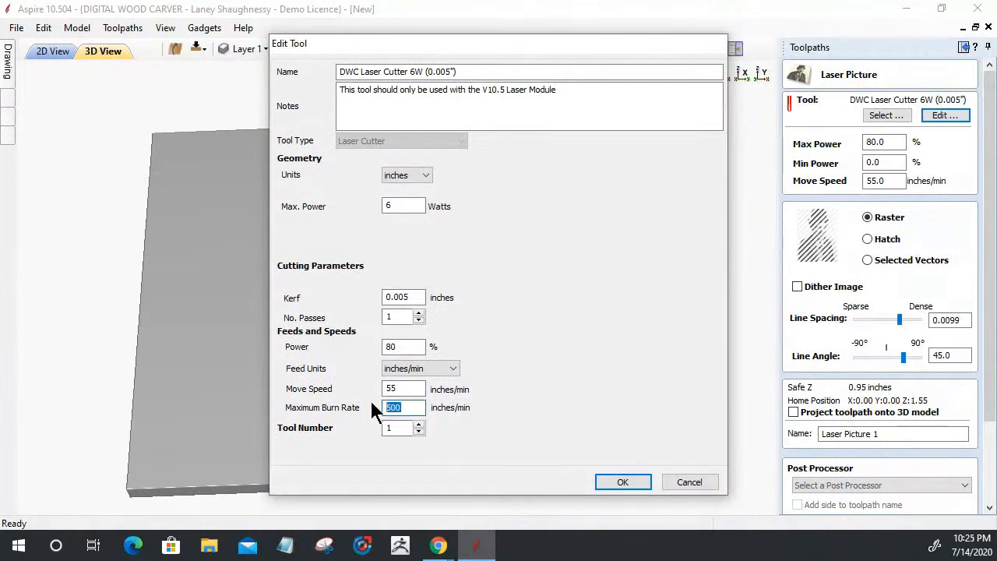
pyautogui.write('1200')
pyautogui.click(612, 481)
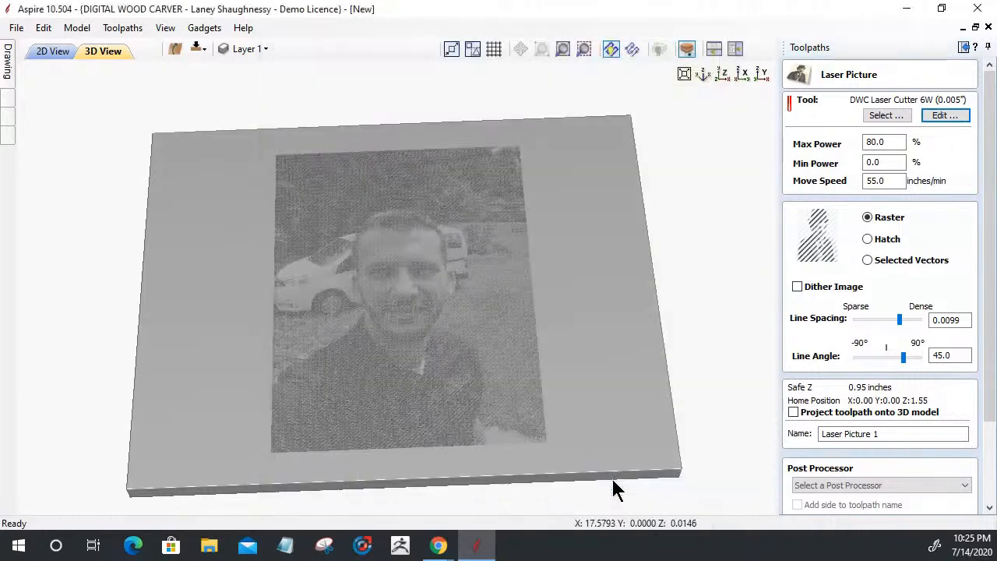
pyautogui.moveTo(989, 395); pyautogui.dragTo(988, 490)
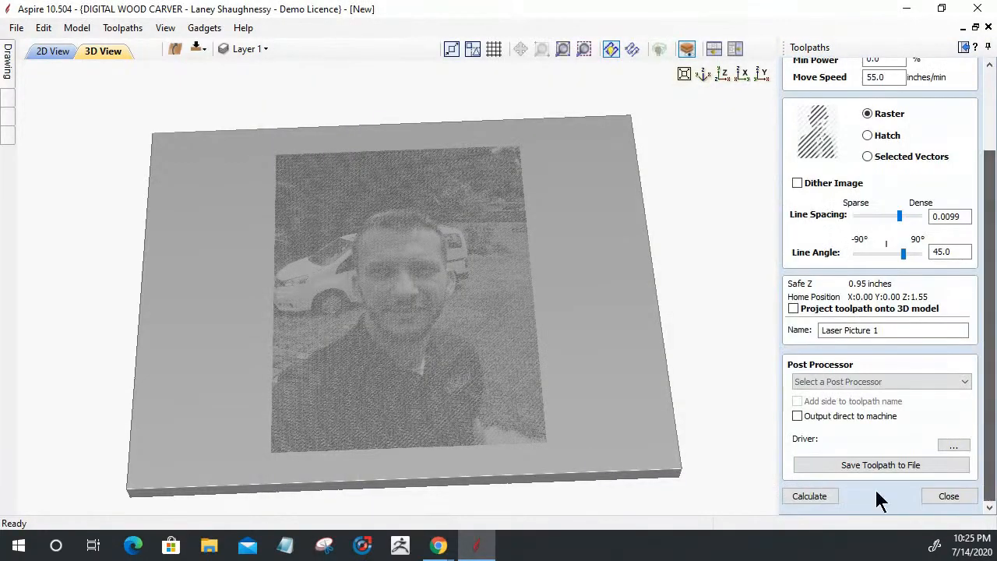
pyautogui.click(798, 495)
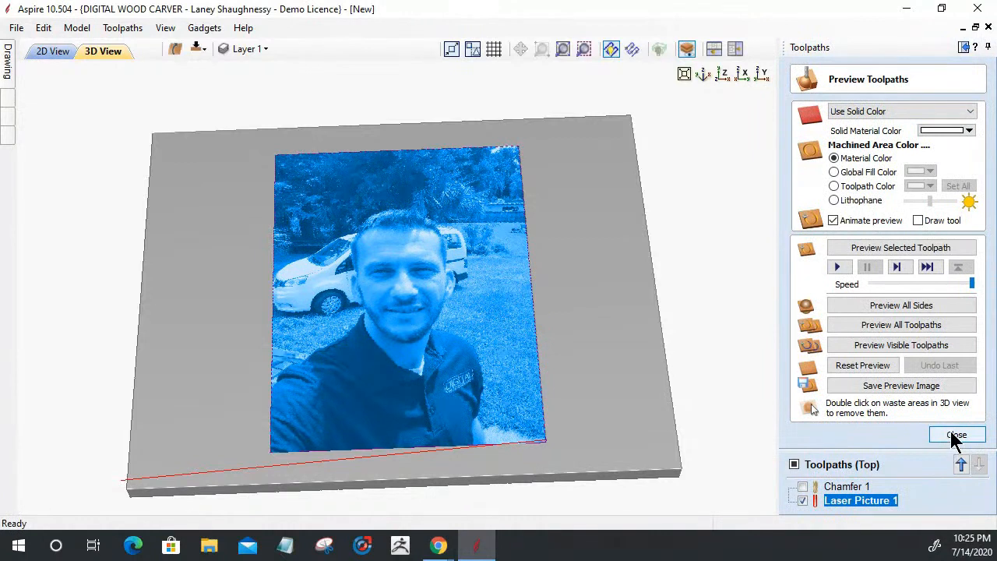
# Reset the preview block and simulate Laser Picture 1 on it
pyautogui.click(844, 366)
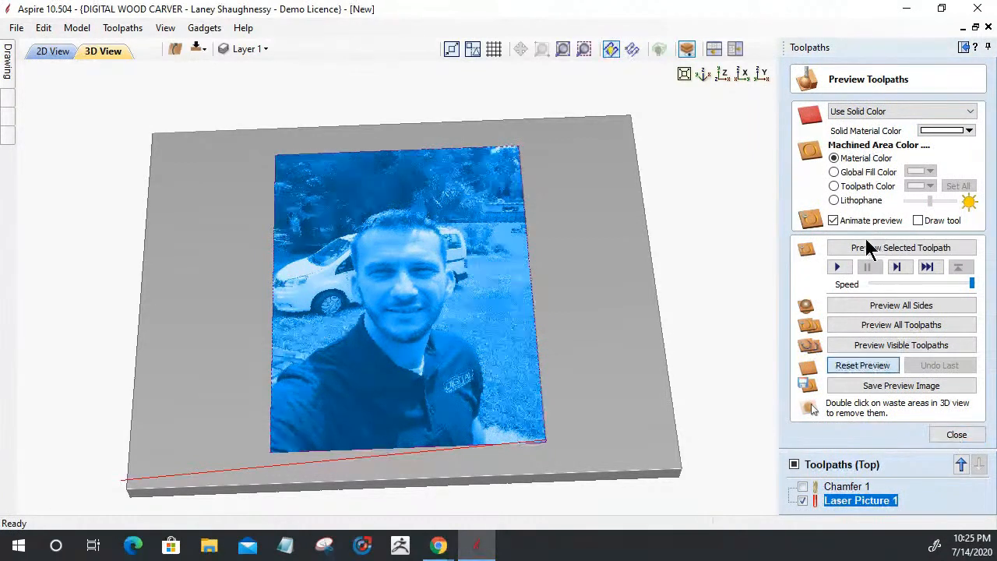
pyautogui.click(870, 247)
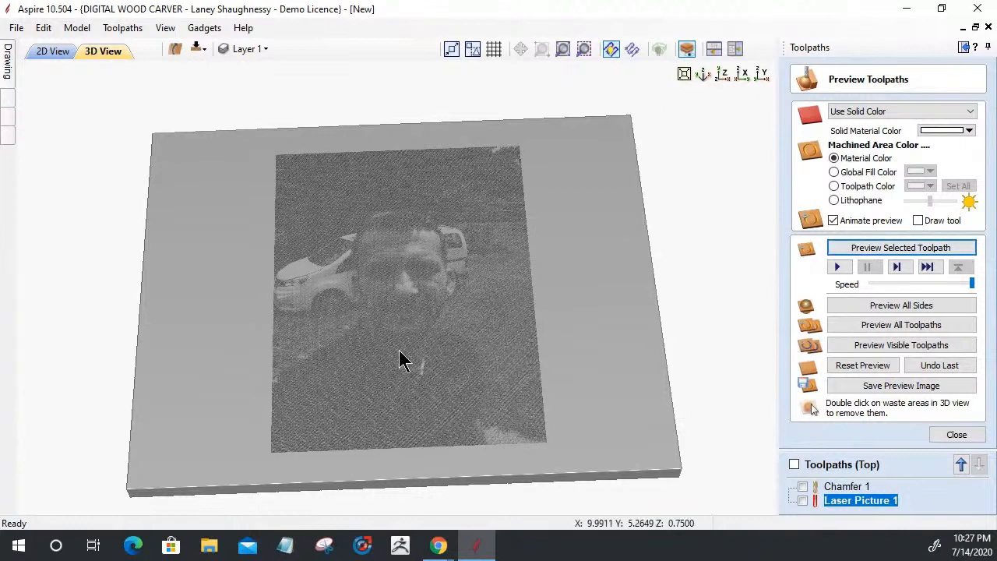
# Orbit and tilt the 3D view to inspect the finished Laser Picture 1 selfie engraving
pyautogui.moveTo(421, 395); pyautogui.dragTo(419, 394)
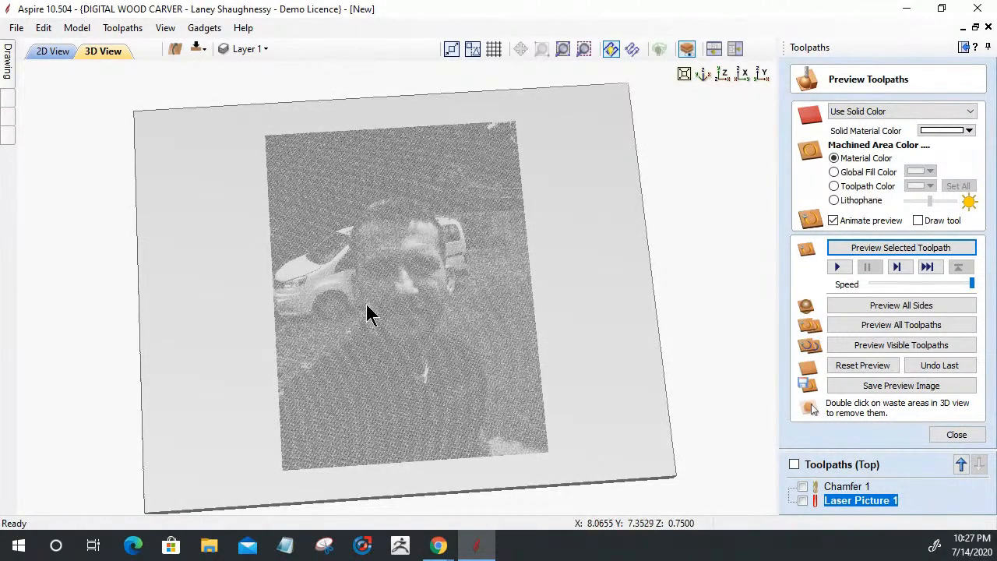
pyautogui.moveTo(606, 313)
pyautogui.mouseDown()
pyautogui.moveTo(627, 319)
pyautogui.moveTo(577, 304)
pyautogui.mouseUp()
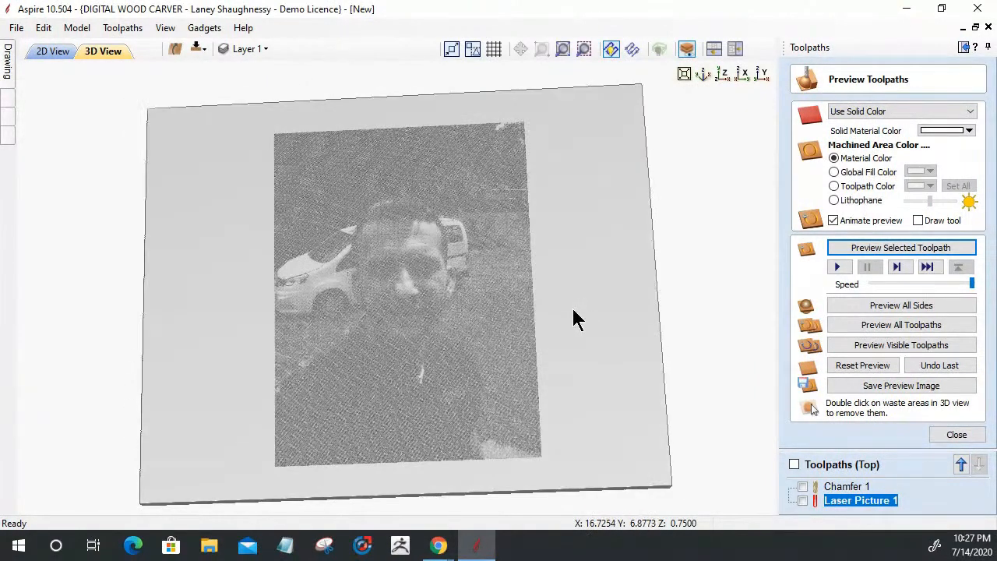
# Change the Laser Picture 1 tool's Maximum Burn Rate from 1200 to 300 inches/min
pyautogui.doubleClick(843, 501)
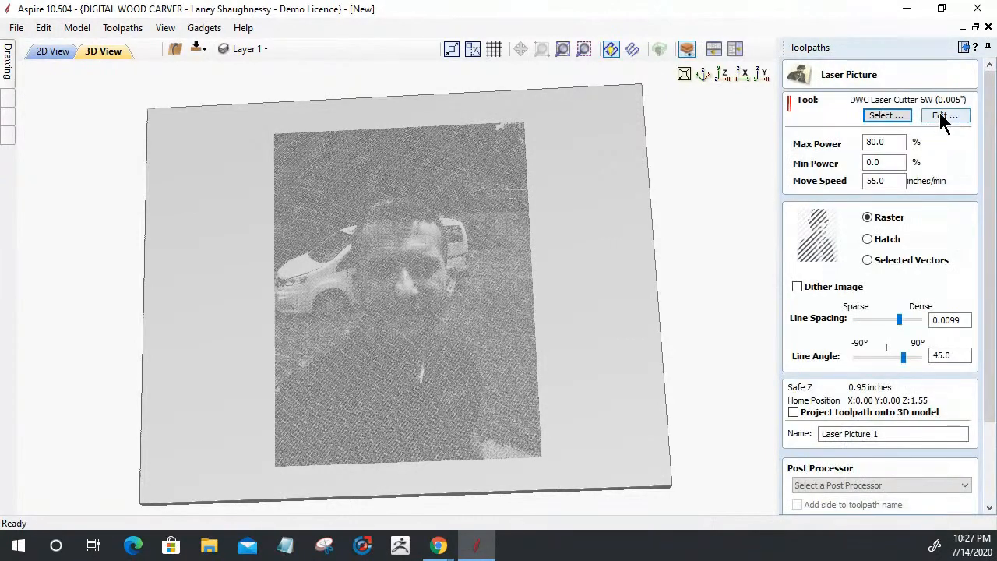
pyautogui.click(942, 117)
pyautogui.moveTo(420, 407); pyautogui.dragTo(368, 411)
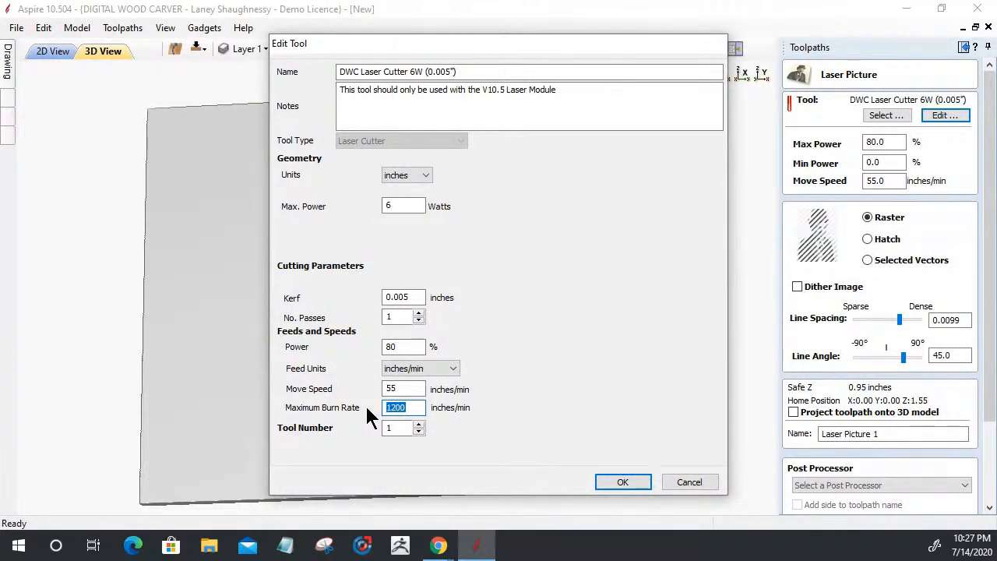
pyautogui.write('300')
pyautogui.click(621, 482)
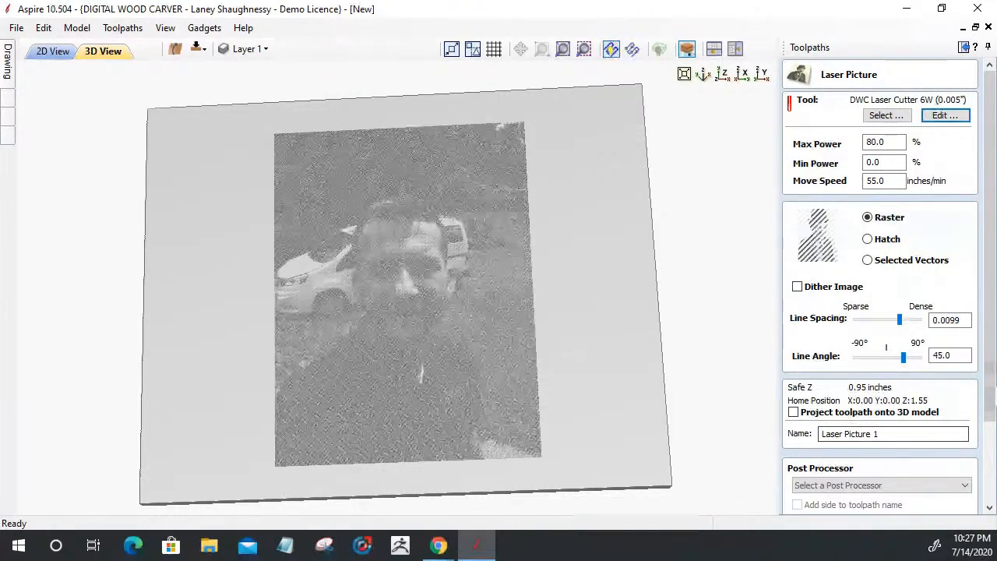
pyautogui.scroll(-3, 789, 491)
# Recalculate Laser Picture 1 at 300 burn rate, reset the preview and simulate it again
pyautogui.click(785, 490)
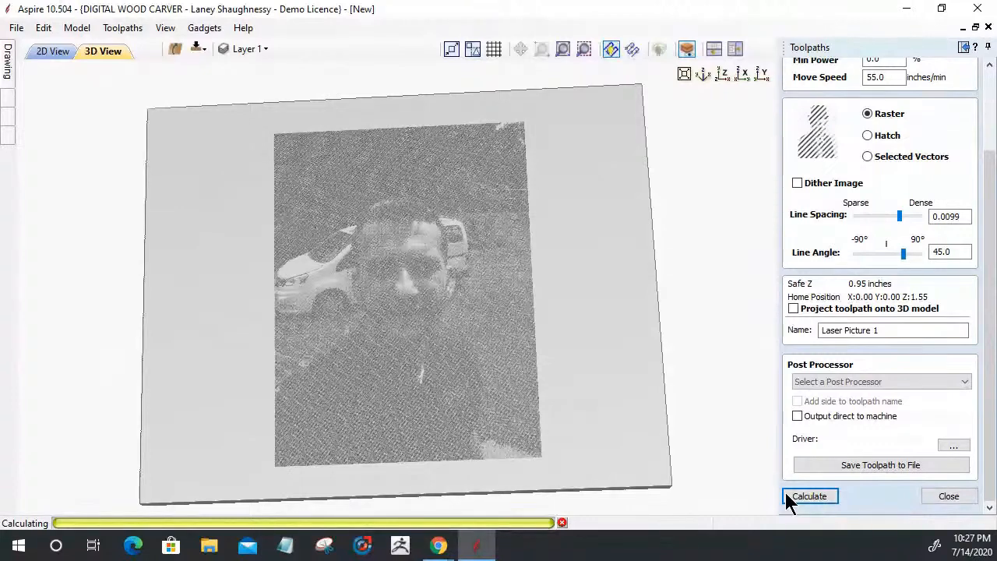
pyautogui.click(809, 496)
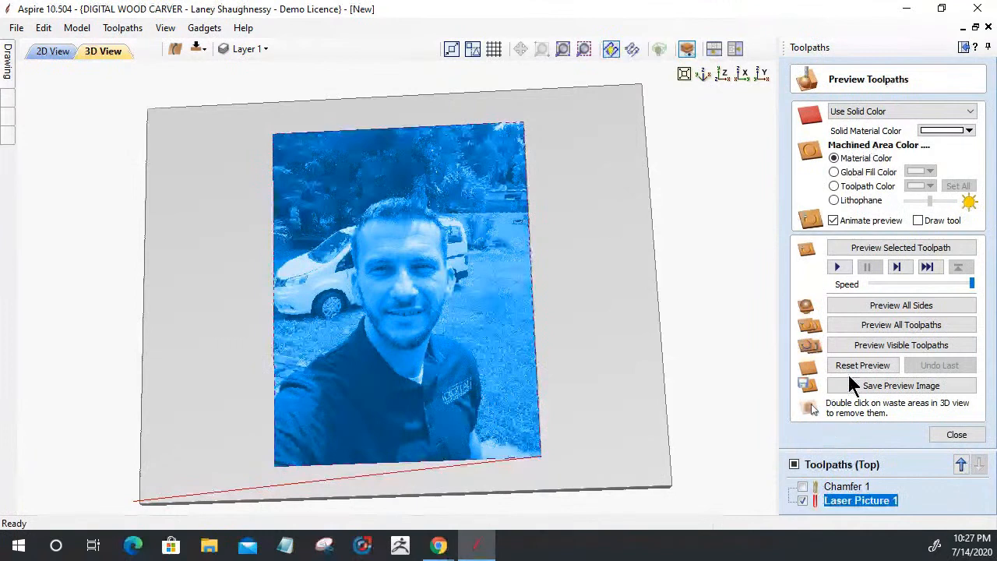
pyautogui.click(853, 366)
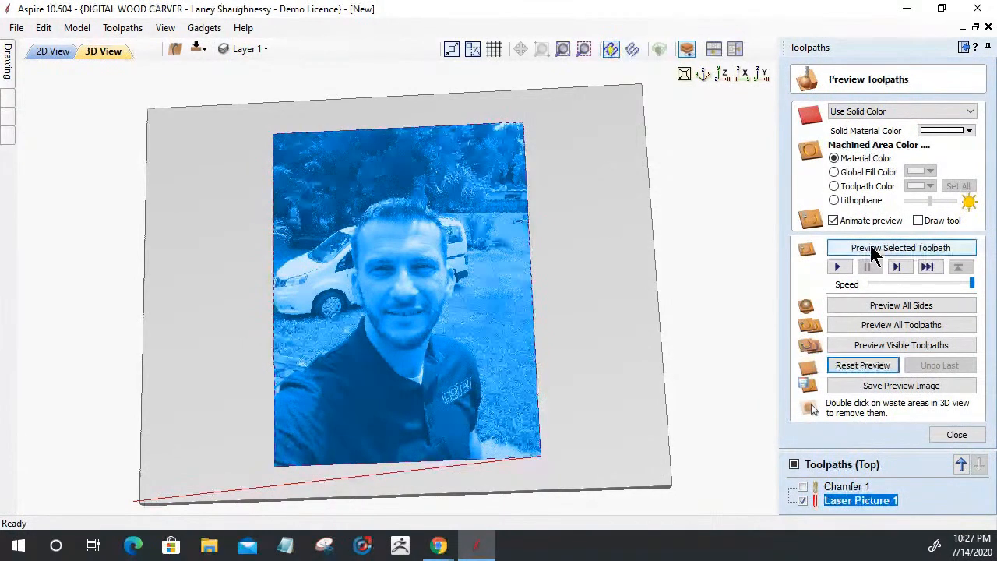
pyautogui.click(873, 250)
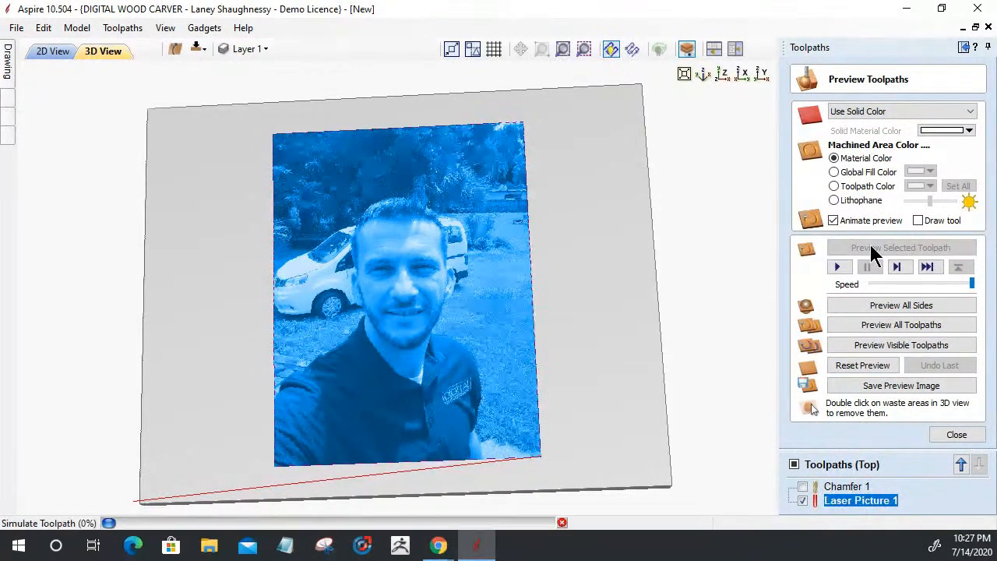
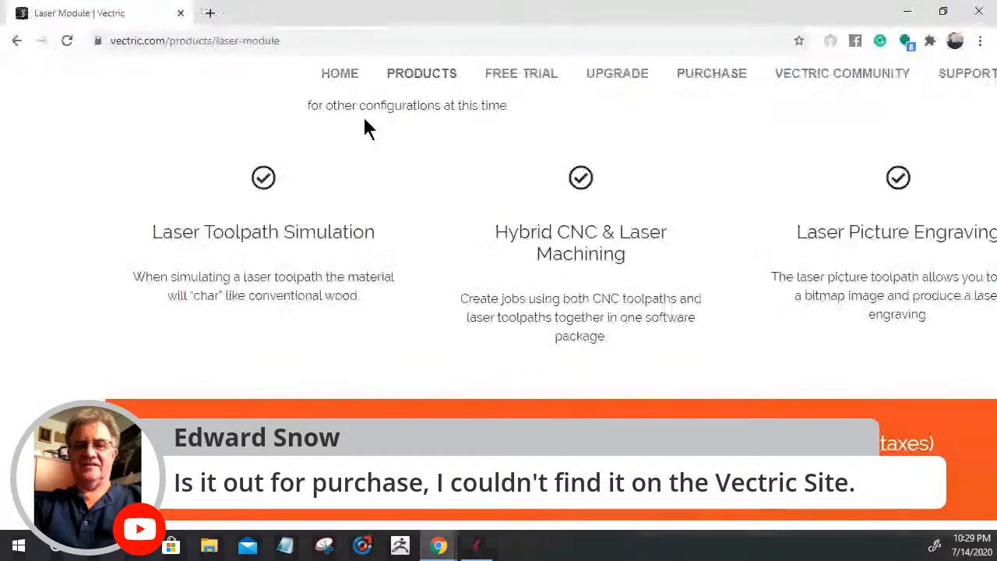
# Reload Vectric's Laser Module page and read down to the $49 / £39 / €45 price banner
pyautogui.scroll(10, 260, 194)
pyautogui.moveTo(165, 169)
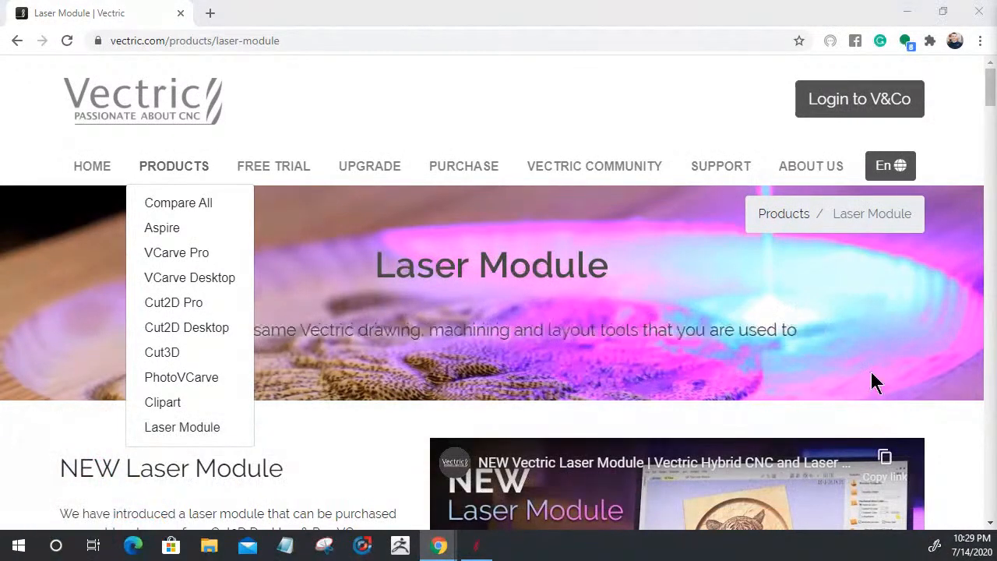
pyautogui.click(187, 431)
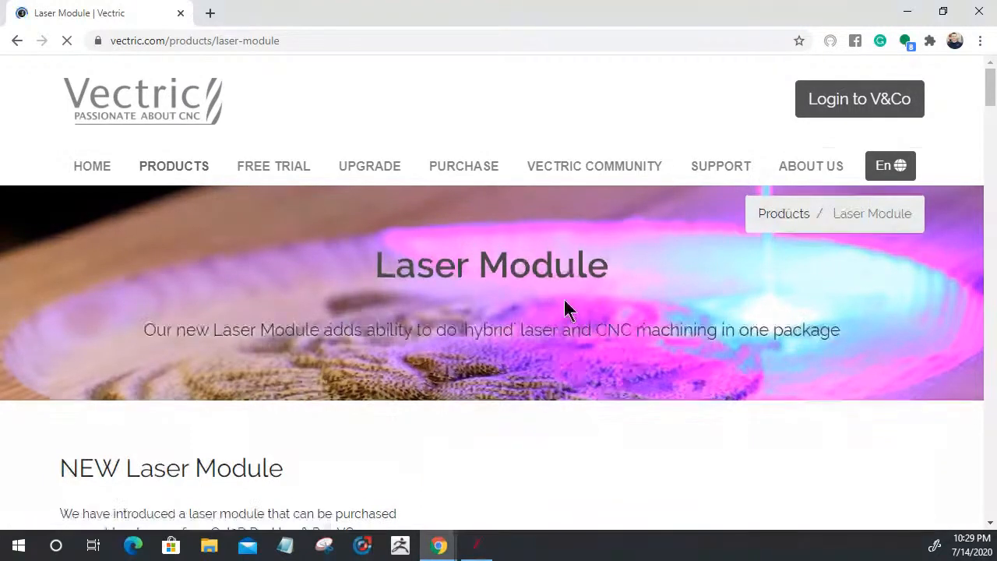
pyautogui.scroll(-3, 566, 309)
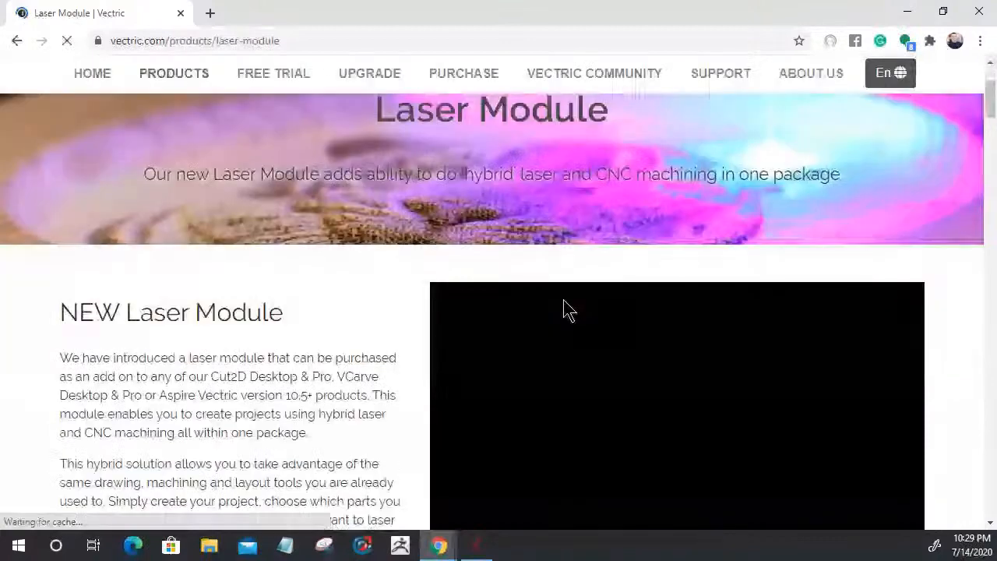
pyautogui.scroll(-3, 566, 309)
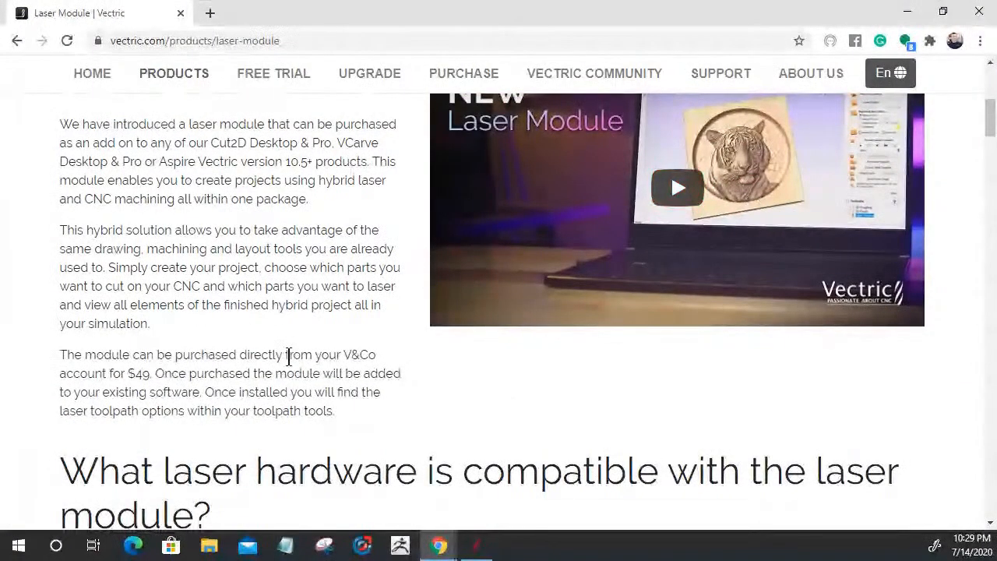
pyautogui.scroll(-3, 289, 354)
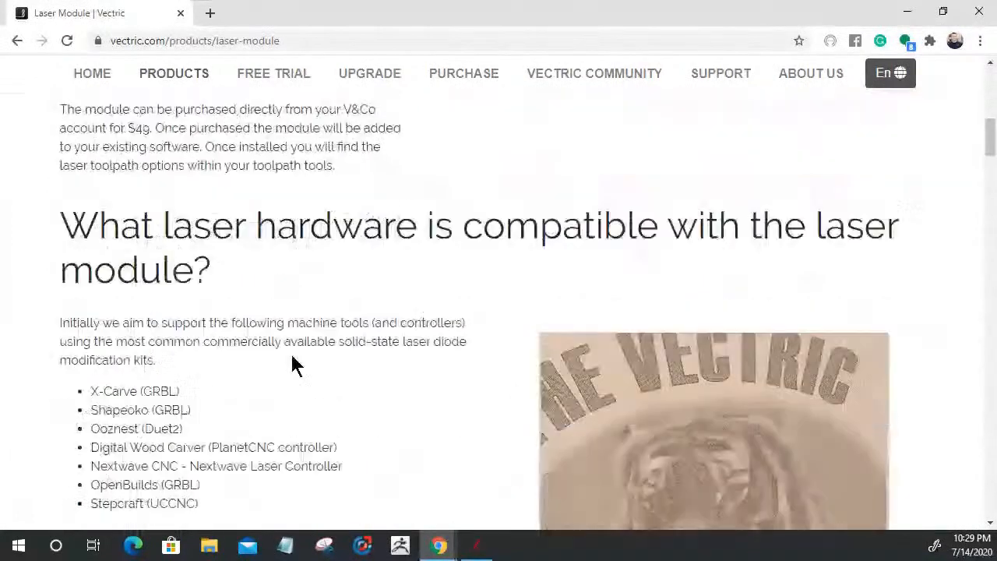
pyautogui.scroll(-2, 293, 361)
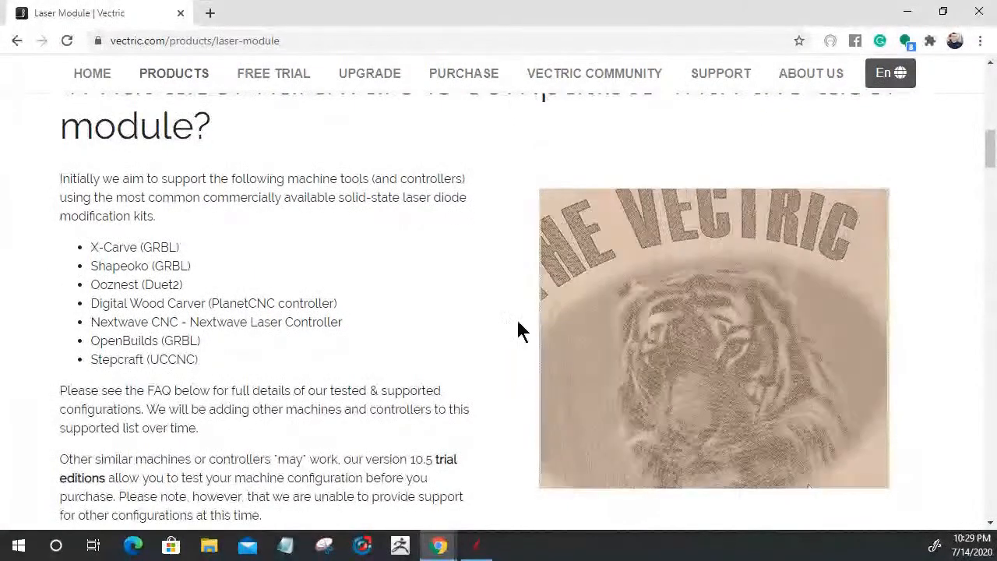
pyautogui.scroll(-6, 324, 329)
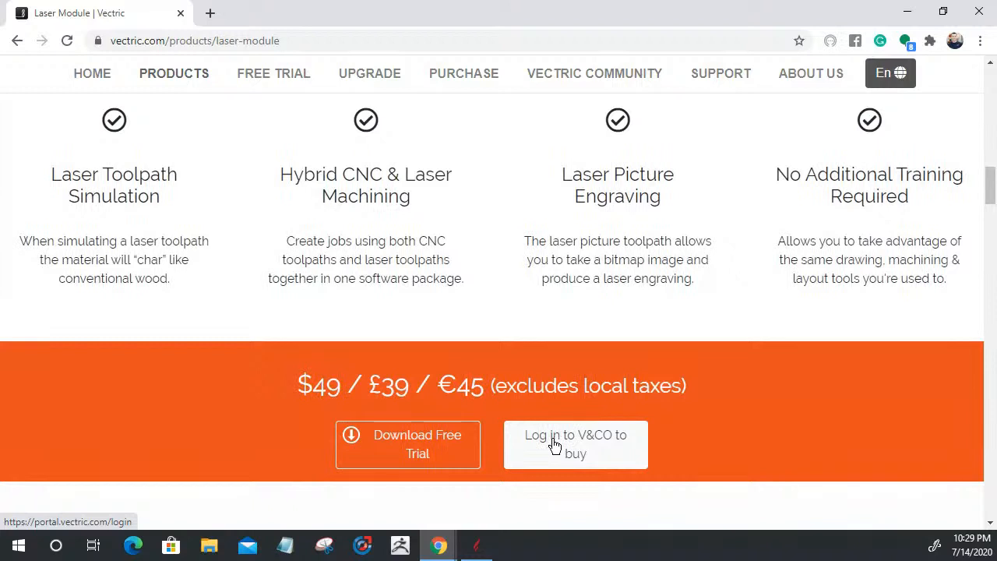
# Try 'Log in to V&CO to buy', then return to the top of the Laser Module page
pyautogui.click(596, 445)
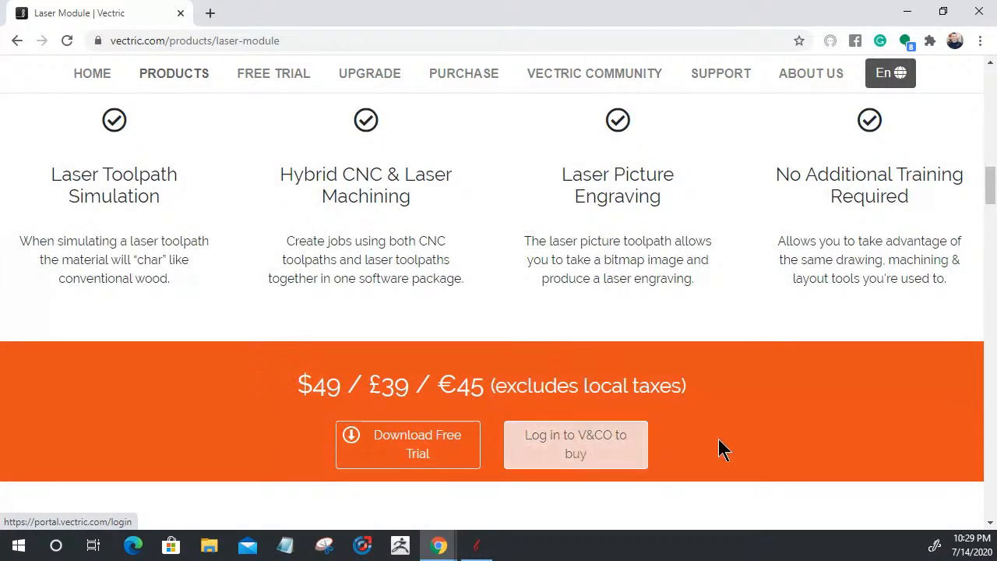
pyautogui.scroll(5, 799, 454)
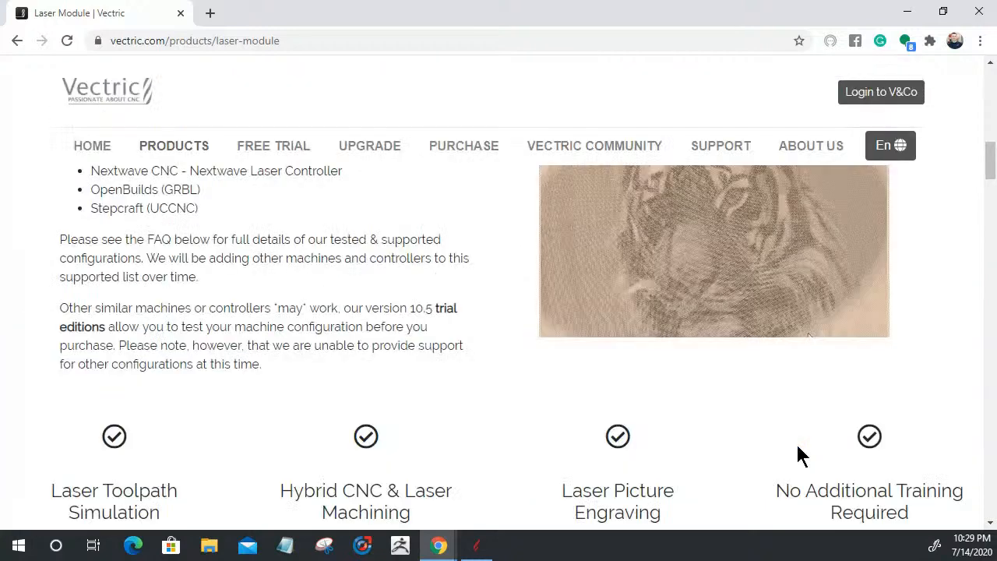
pyautogui.scroll(6, 721, 343)
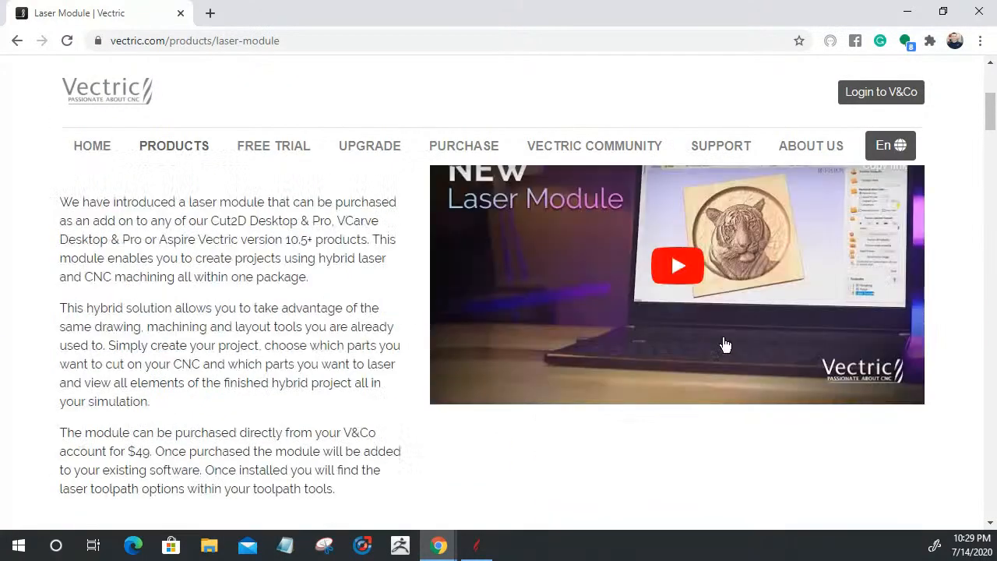
pyautogui.scroll(2, 724, 345)
pyautogui.scroll(-1, 569, 460)
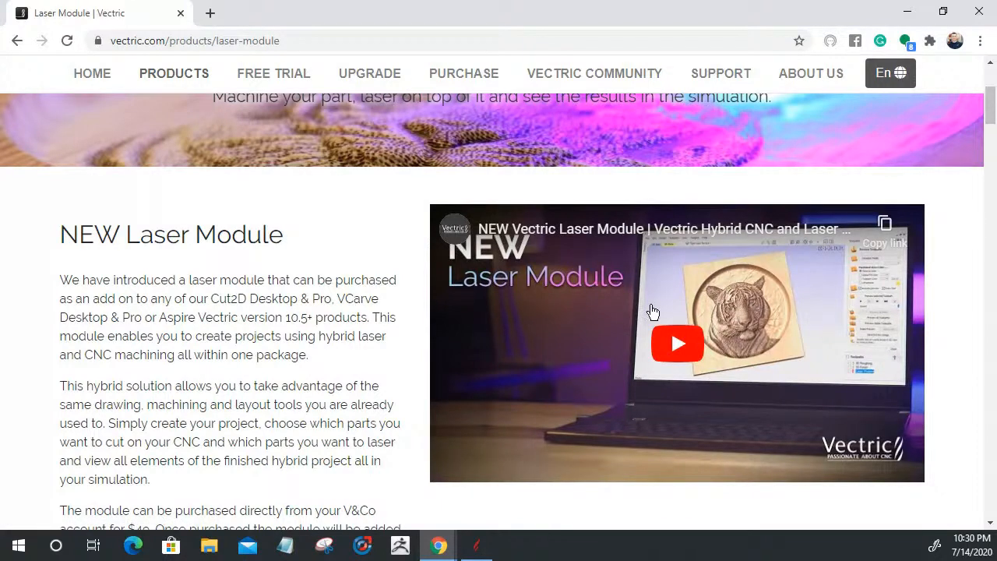
pyautogui.scroll(3, 808, 262)
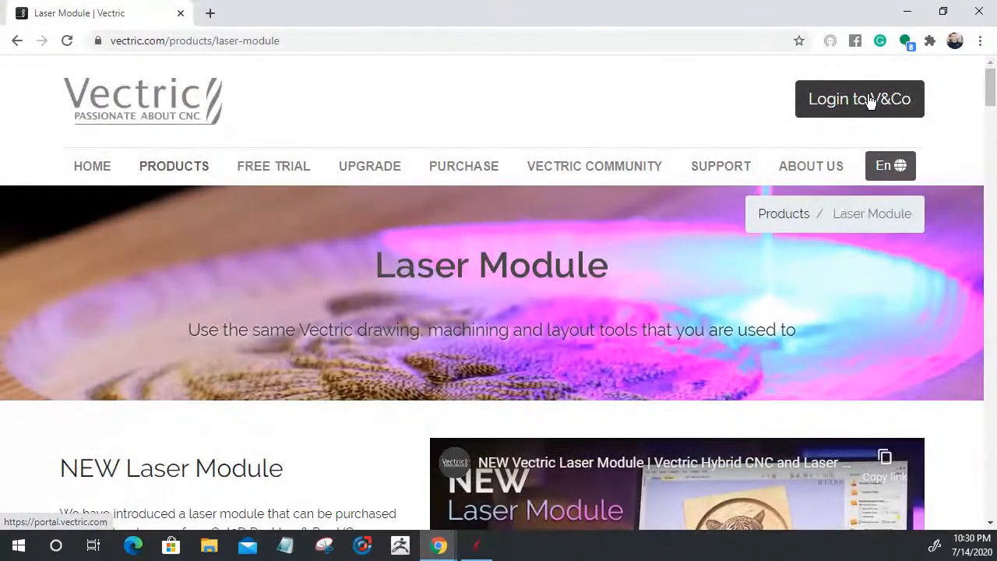
pyautogui.scroll(-2, 870, 101)
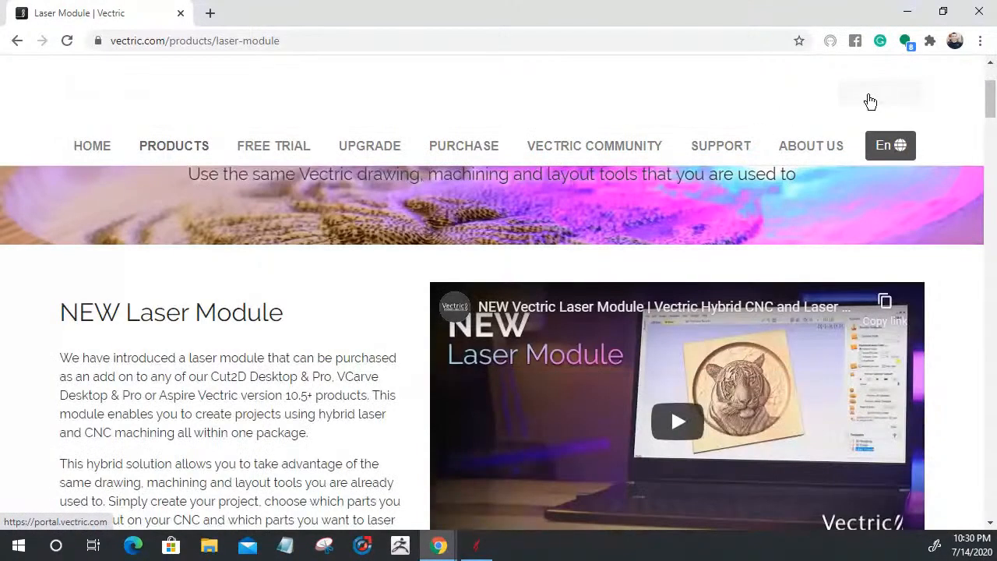
pyautogui.scroll(2, 426, 116)
# Open a new Chrome tab and load youtube.com
pyautogui.click(209, 14)
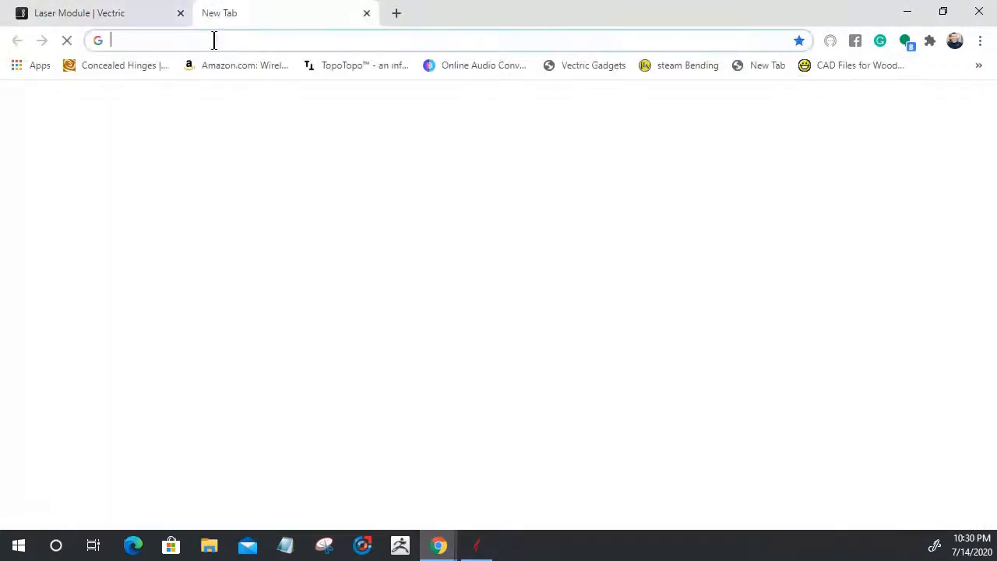
pyautogui.write('y')
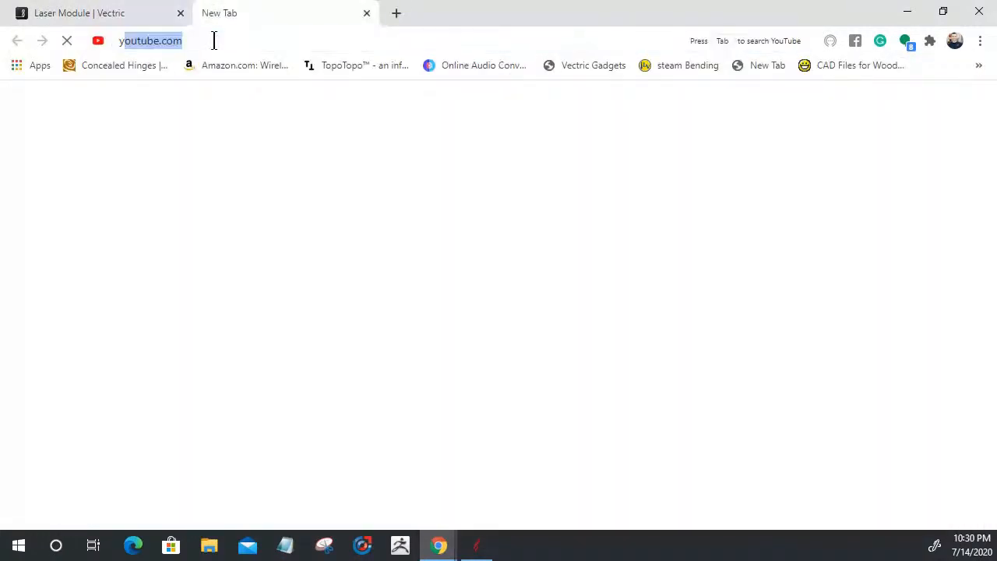
pyautogui.write('outube')
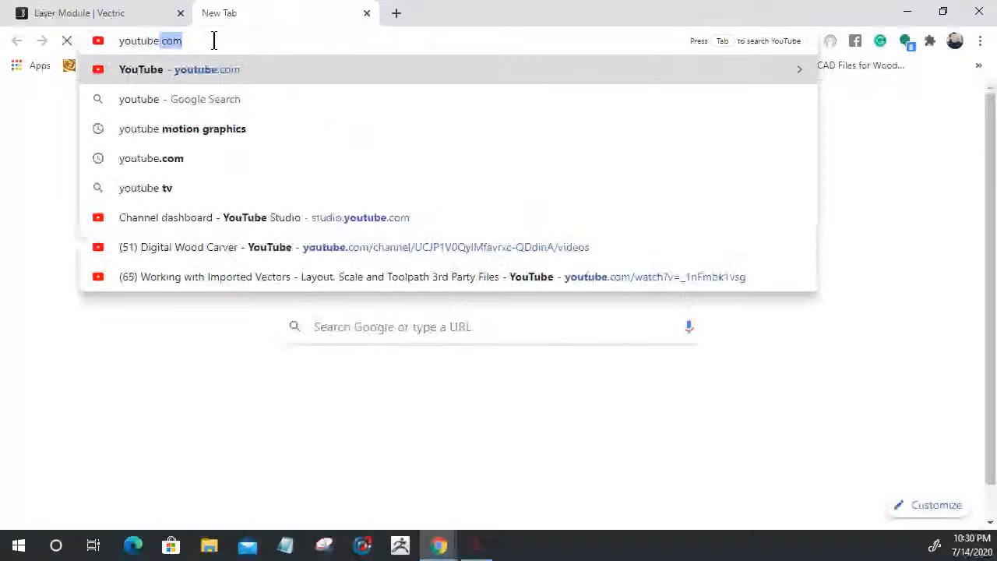
pyautogui.write('.')
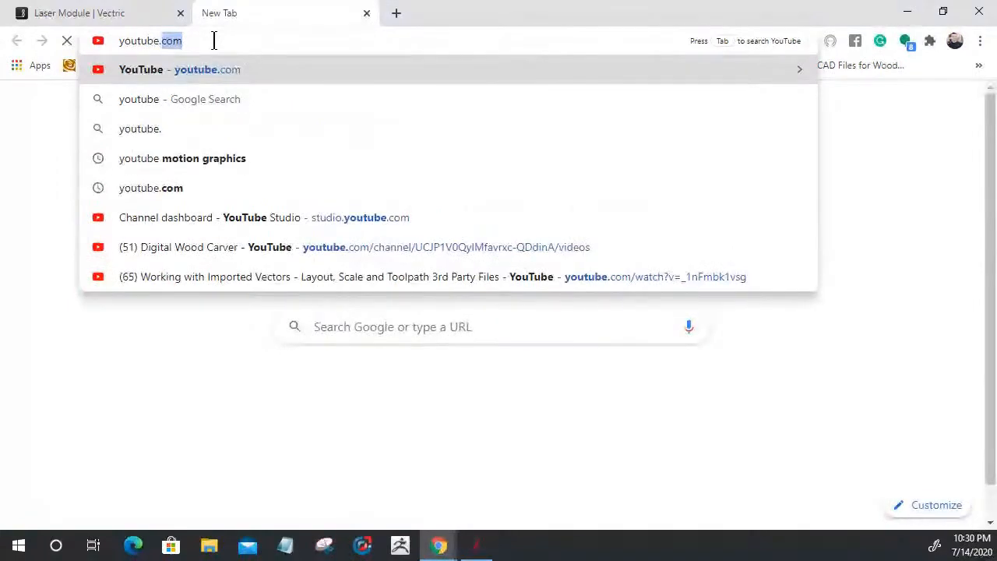
pyautogui.write('com')
pyautogui.press('Return')
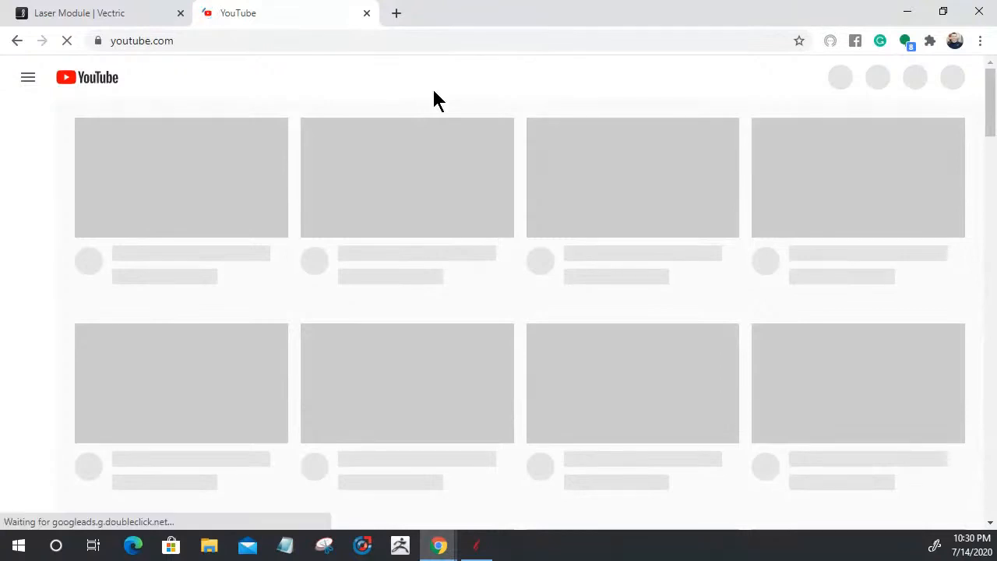
# Search YouTube for 'Vectric Laser Module'
pyautogui.click(274, 40)
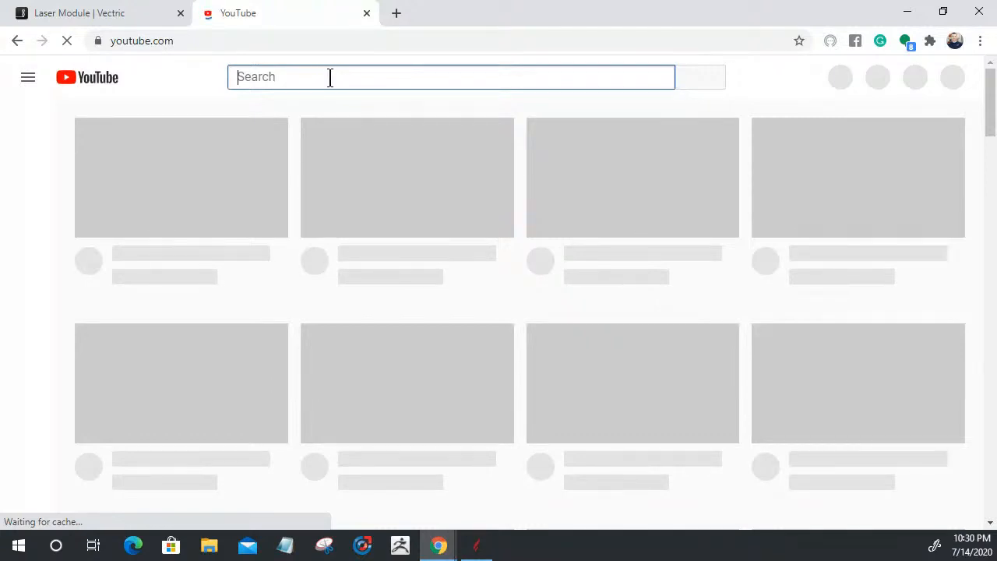
pyautogui.write('Vectr')
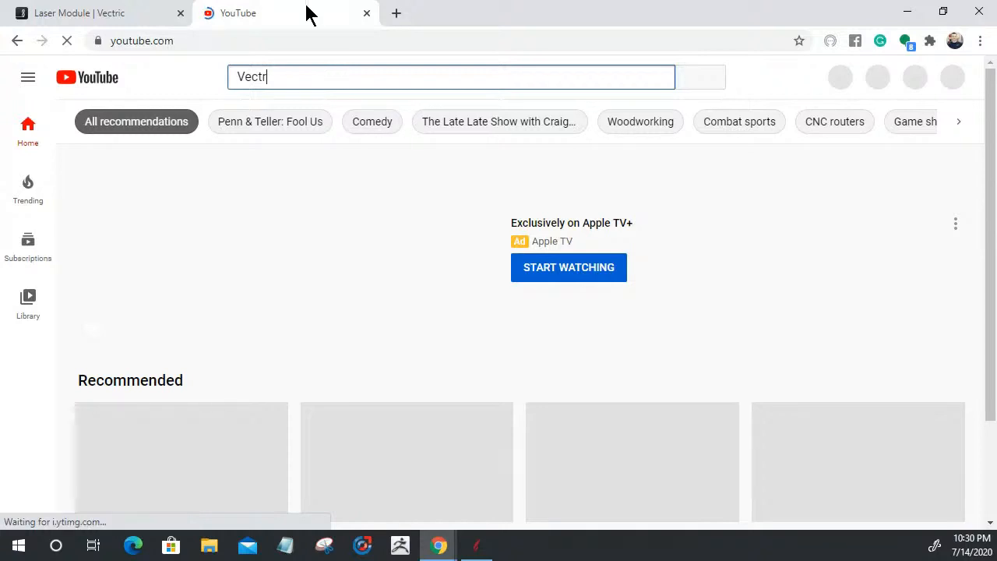
pyautogui.write('ic')
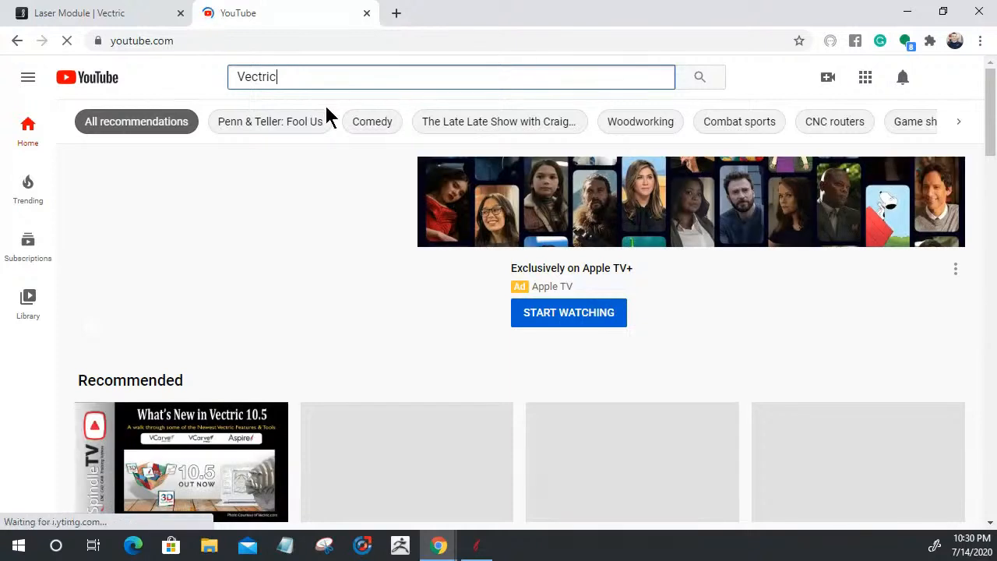
pyautogui.write(' Laser')
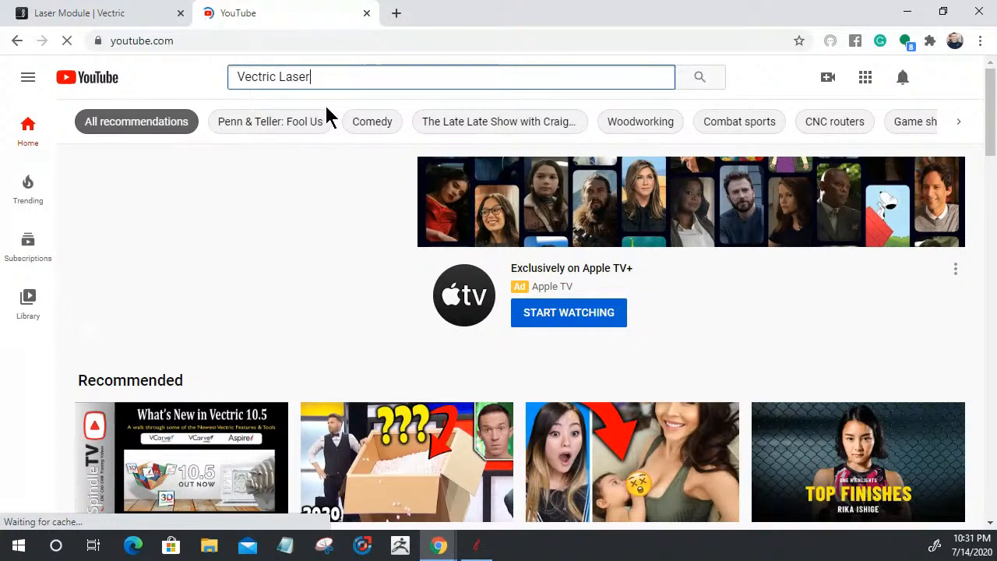
pyautogui.write('Module')
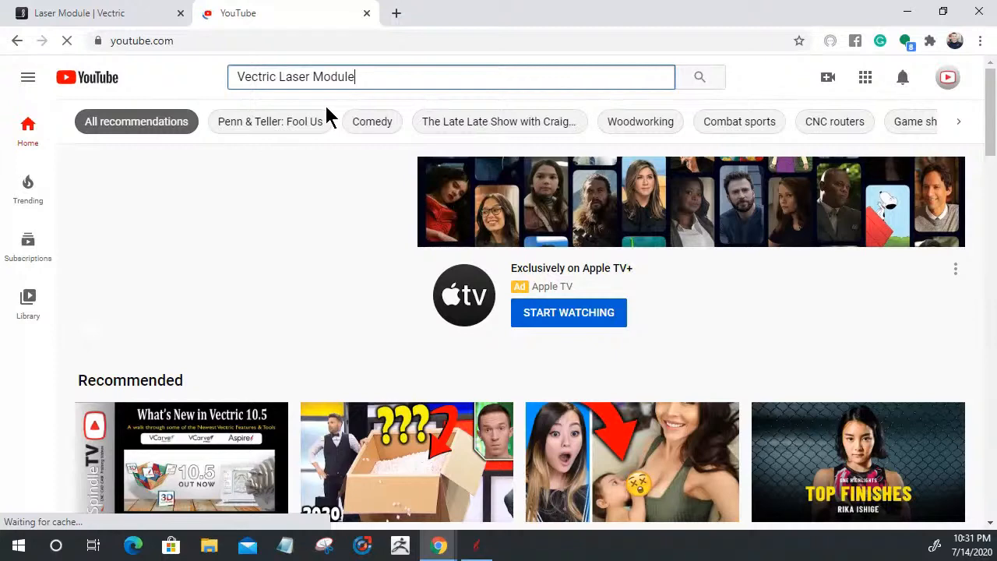
pyautogui.press('Return')
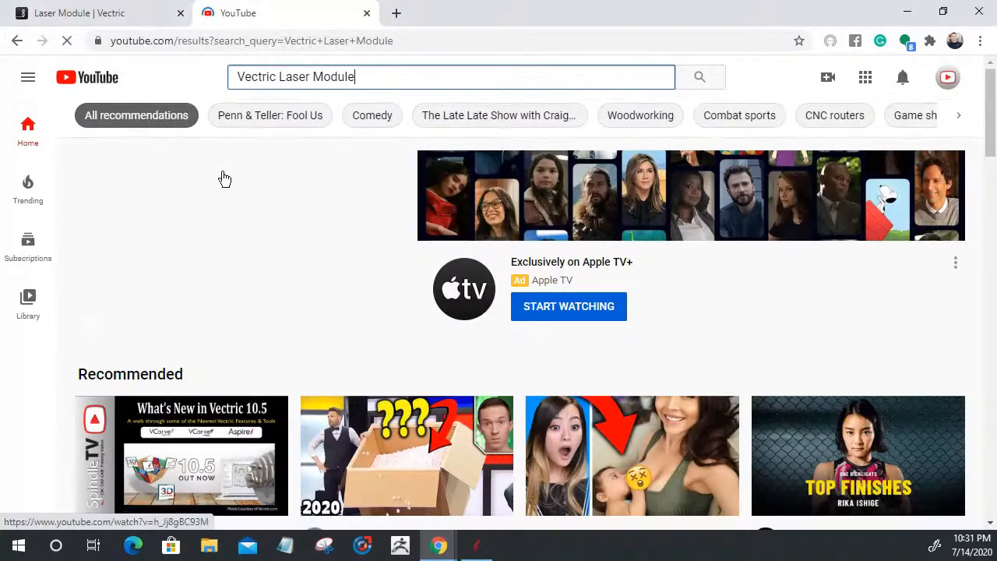
# Browse the results down to the Laser Picture Tiger Face and related laser tutorials
pyautogui.scroll(-2, 228, 182)
pyautogui.scroll(-2, 312, 233)
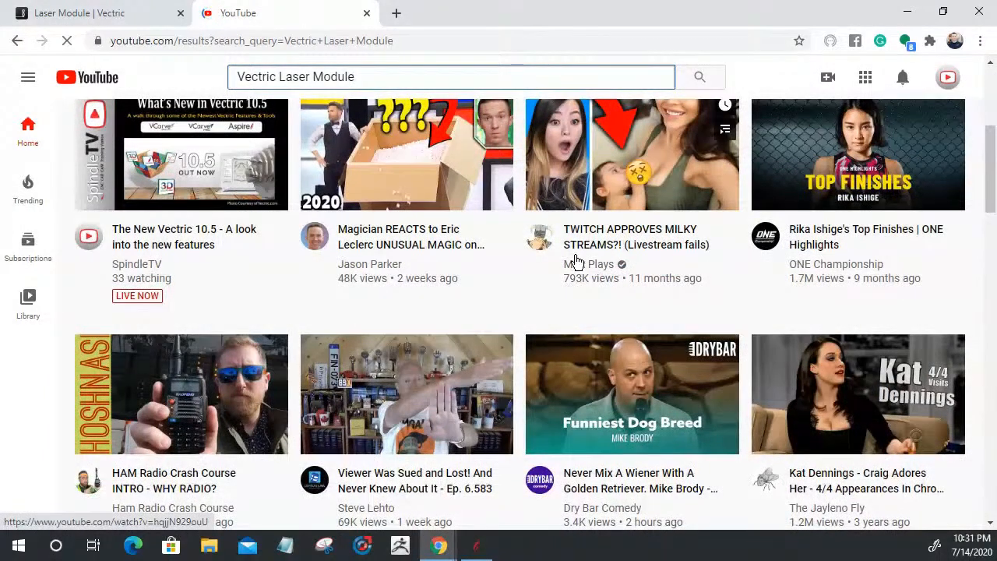
pyautogui.scroll(-1, 580, 269)
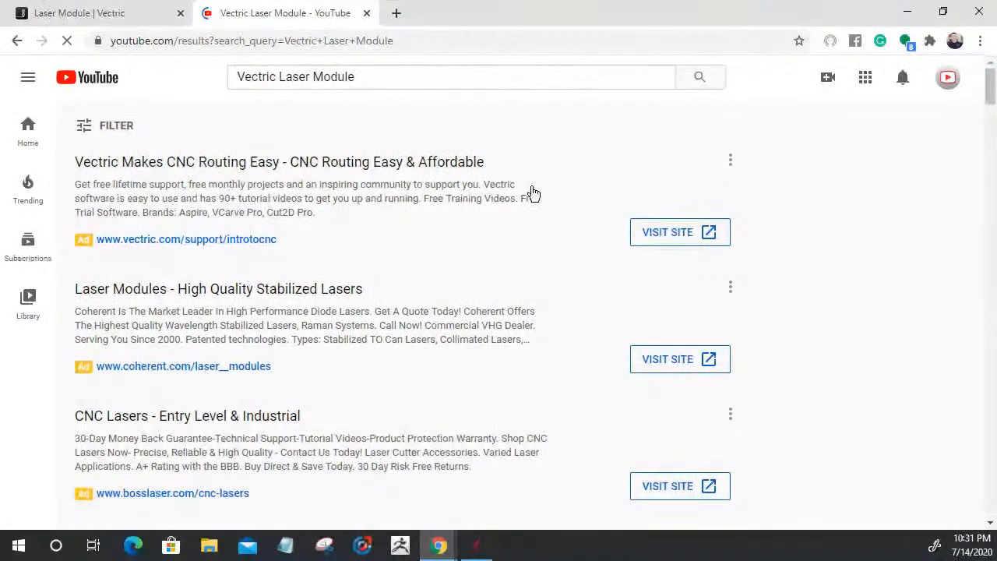
pyautogui.scroll(-4, 596, 267)
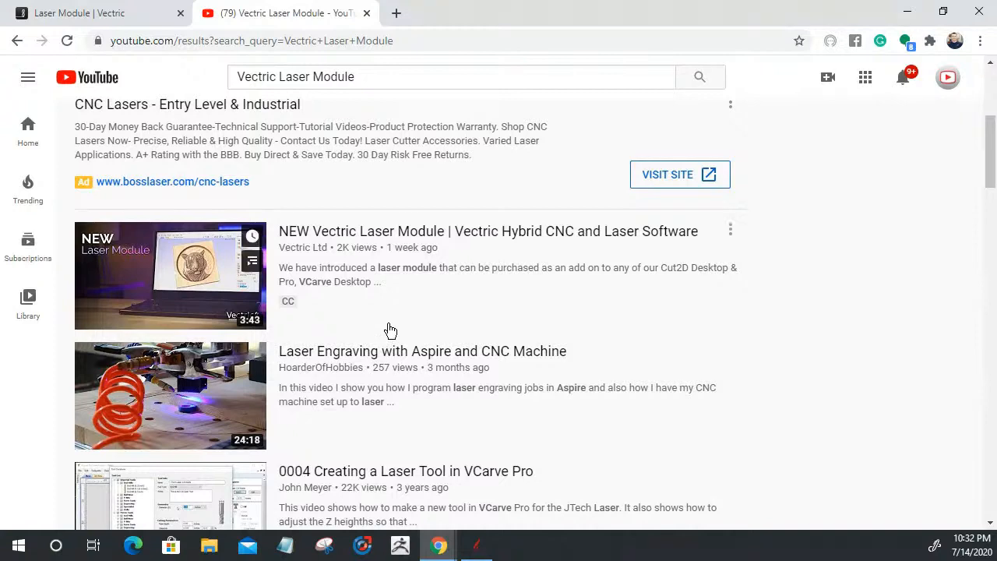
pyautogui.scroll(-1, 401, 328)
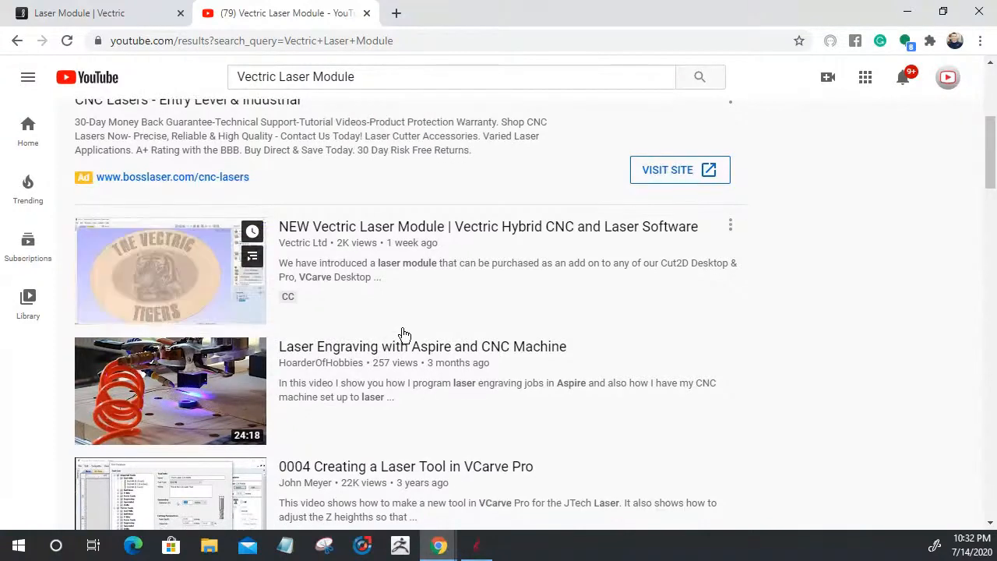
pyautogui.scroll(-5, 404, 334)
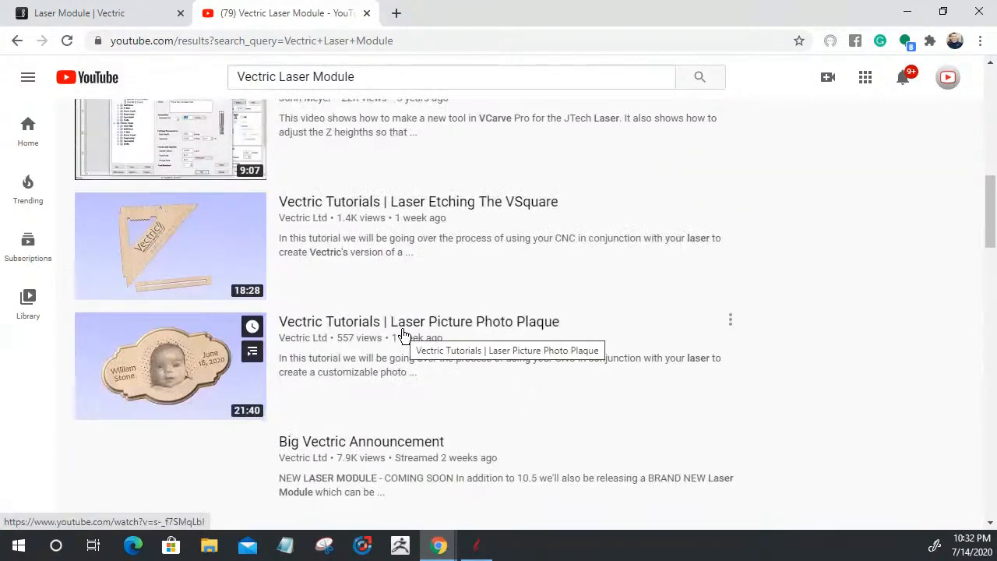
pyautogui.scroll(-1, 403, 334)
pyautogui.scroll(2, 404, 332)
pyautogui.scroll(4, 403, 332)
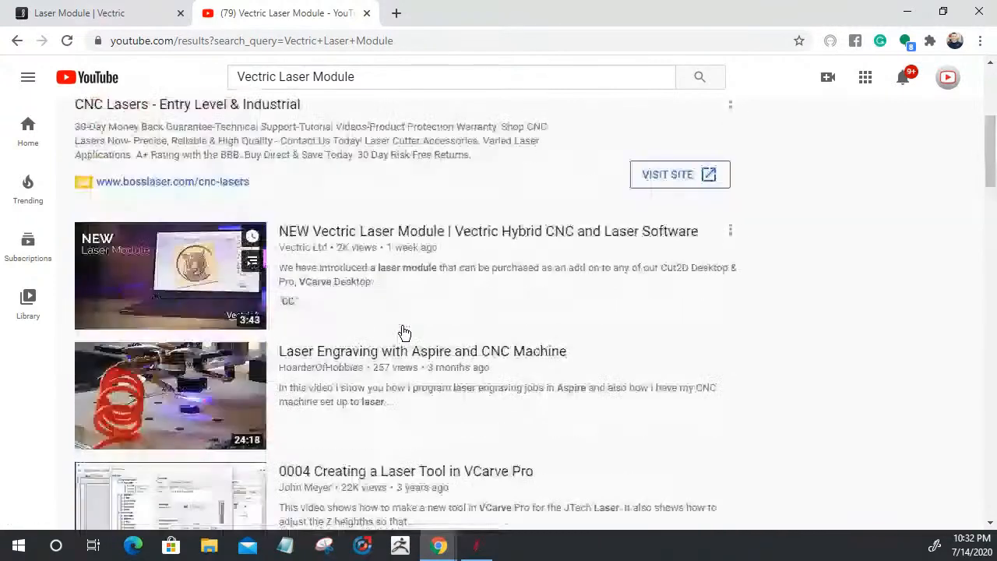
pyautogui.scroll(-7, 404, 332)
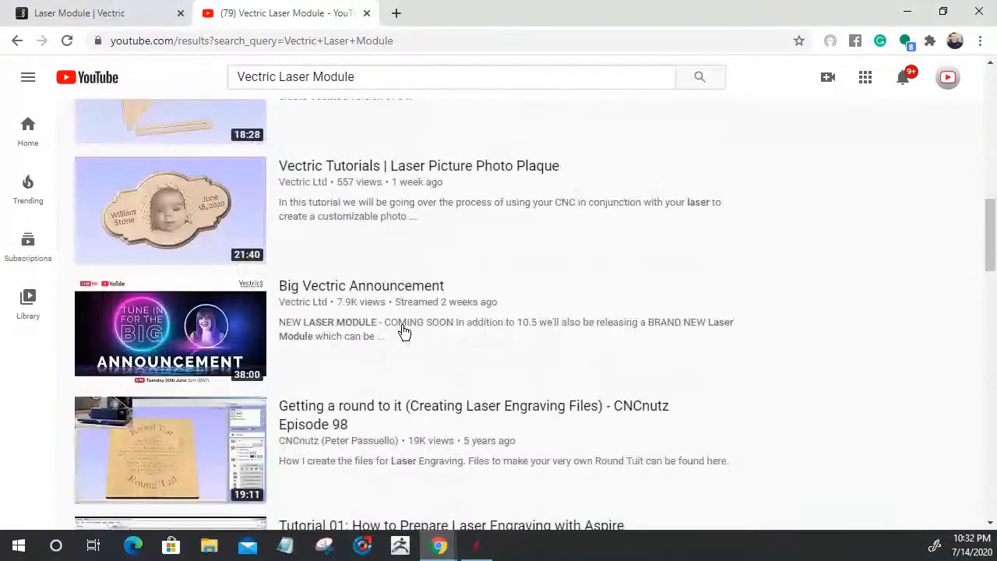
pyautogui.scroll(-4, 404, 333)
pyautogui.scroll(-4, 403, 333)
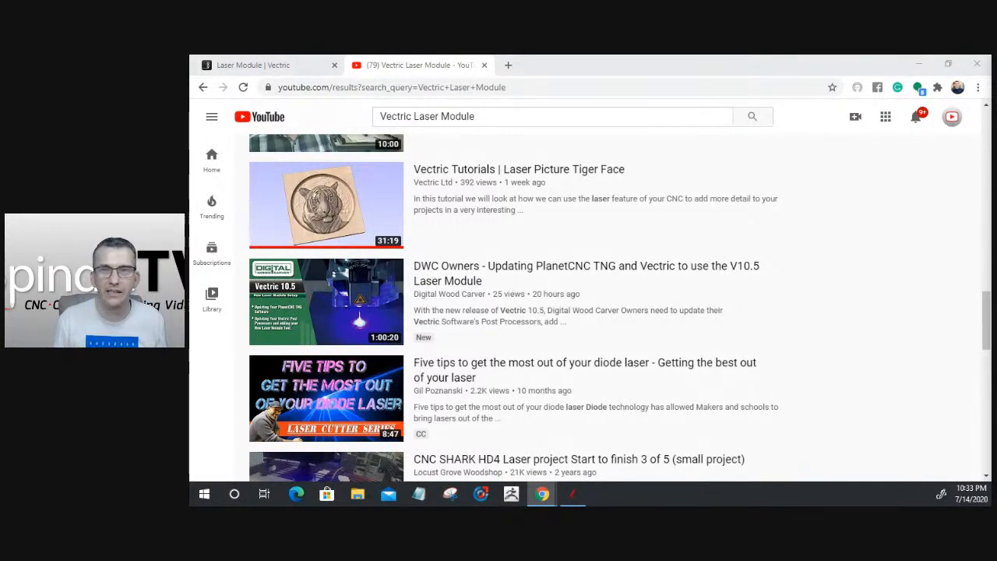
pyautogui.moveTo(487, 267)
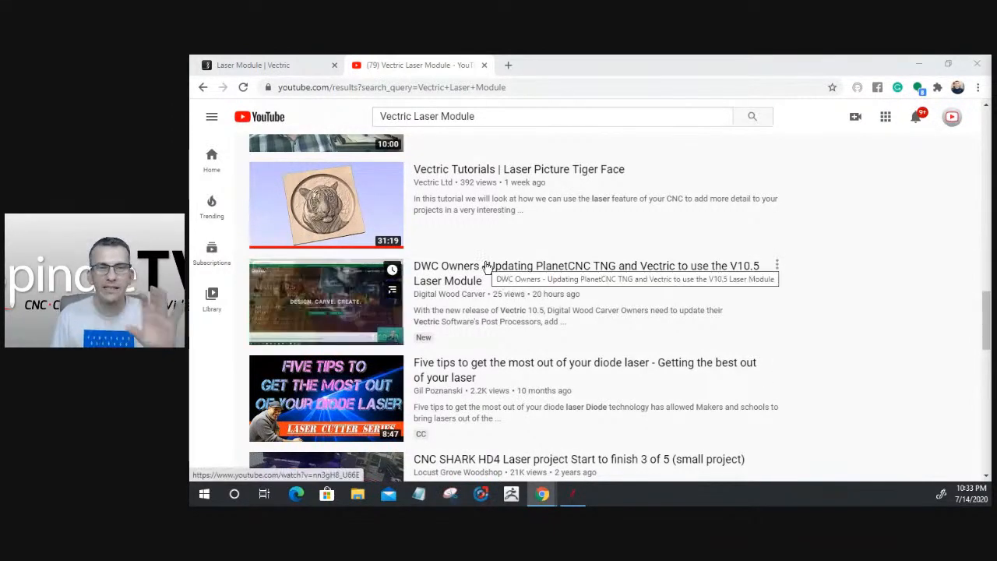
pyautogui.moveTo(479, 195)
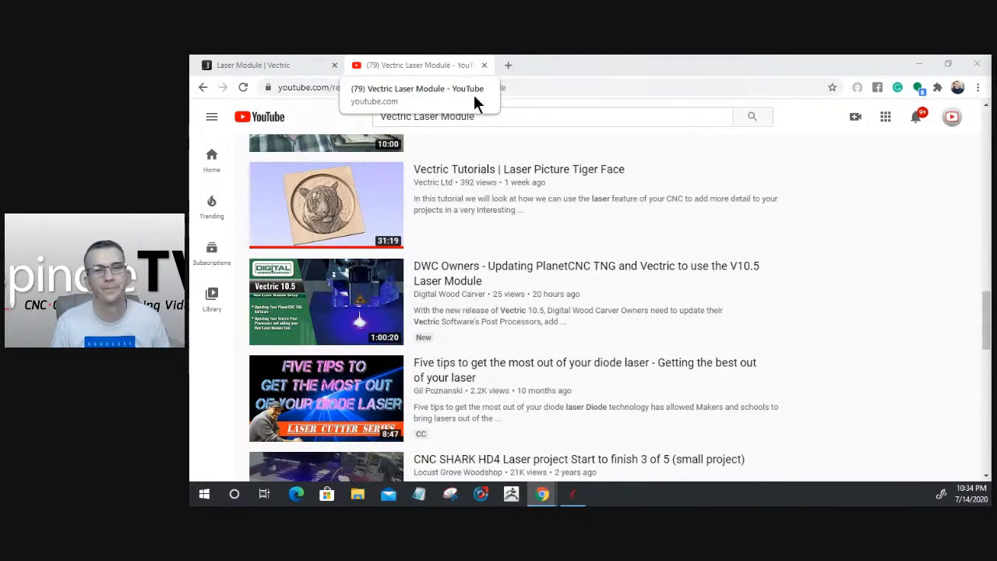
pyautogui.moveTo(574, 244)
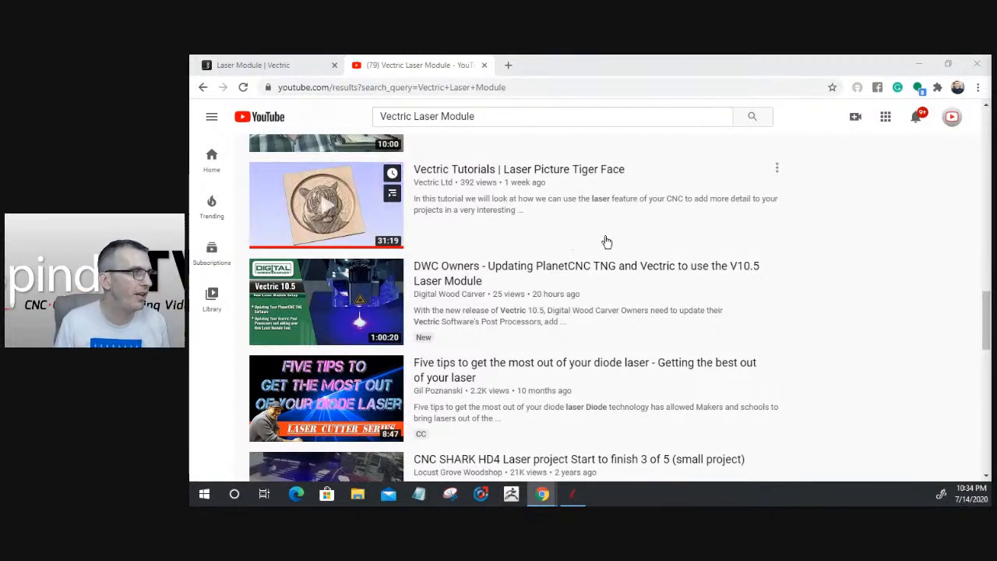
pyautogui.moveTo(574, 285)
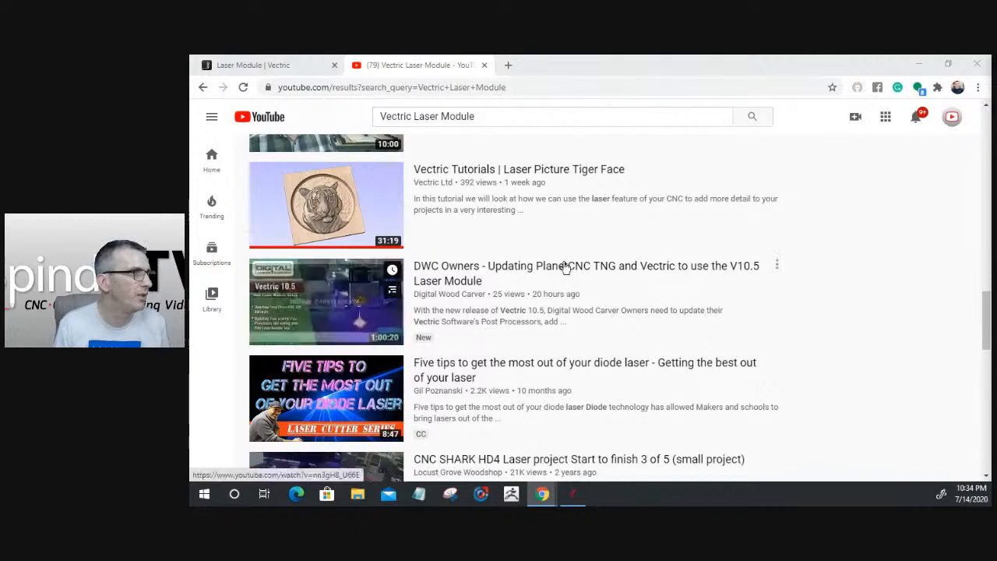
pyautogui.scroll(10, 572, 280)
pyautogui.scroll(10, 566, 257)
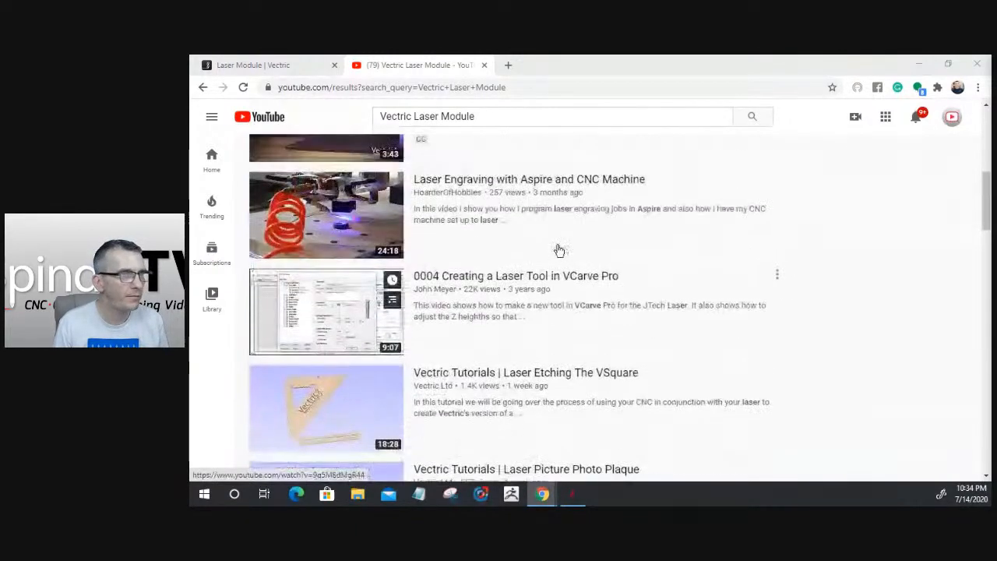
# Return to the YouTube home page, minimize Chrome, and tilt Aspire's engraved photo preview
pyautogui.click(252, 125)
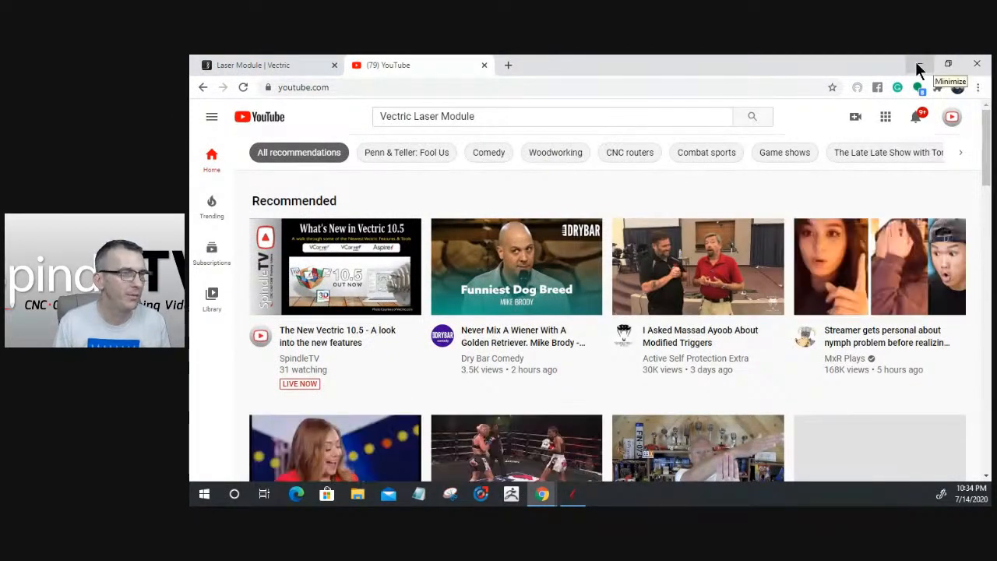
pyautogui.click(919, 70)
pyautogui.moveTo(581, 294); pyautogui.dragTo(692, 314)
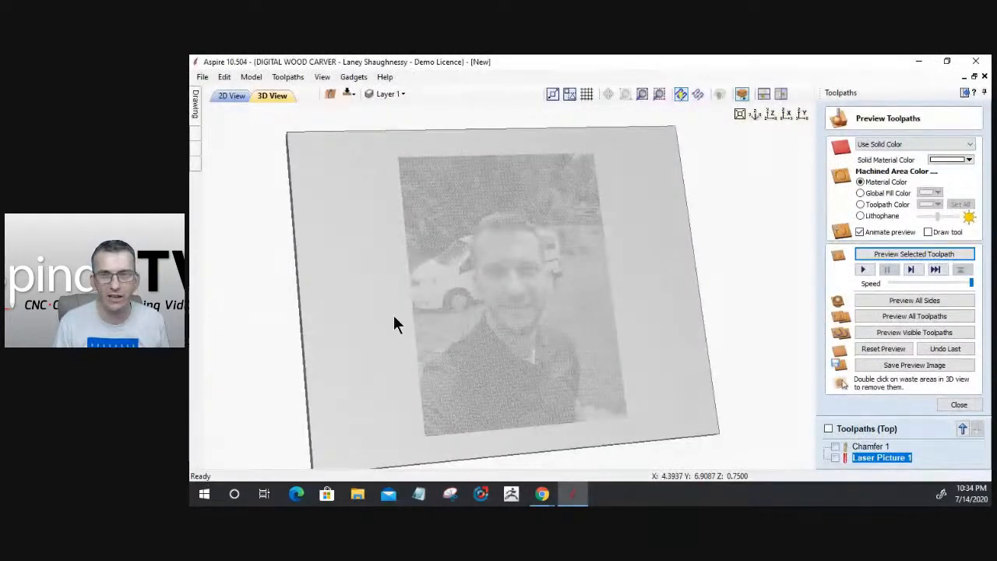
# Rotate the engraved selfie preview, then open Laser Picture 1's toolpath settings
pyautogui.moveTo(394, 316); pyautogui.dragTo(601, 325)
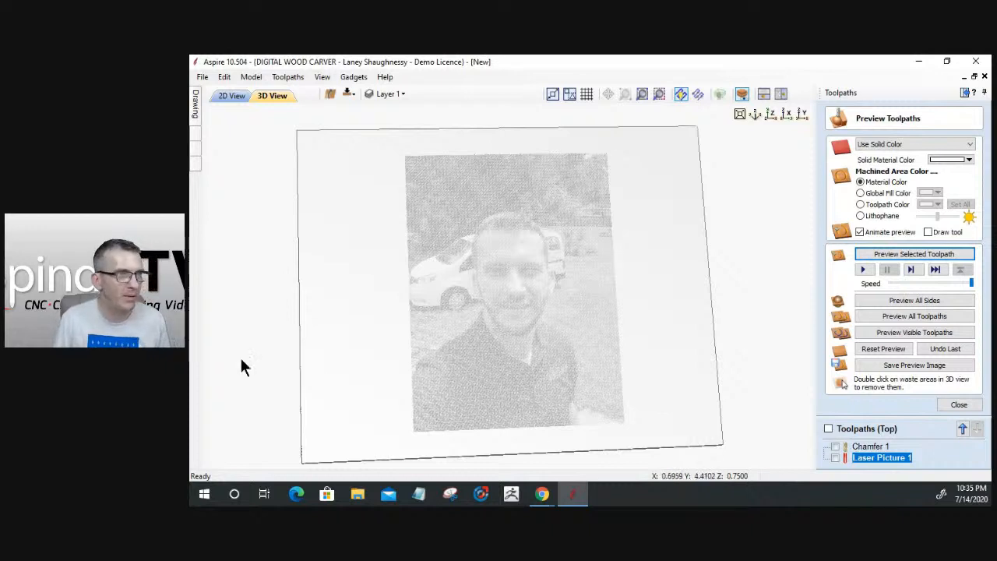
pyautogui.moveTo(240, 356); pyautogui.dragTo(234, 295)
pyautogui.doubleClick(878, 457)
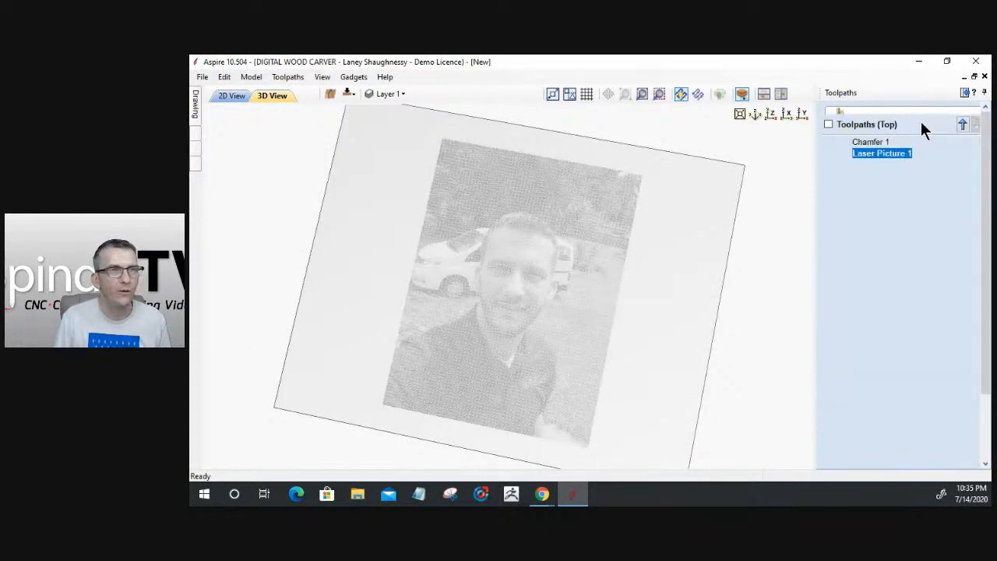
pyautogui.click(942, 148)
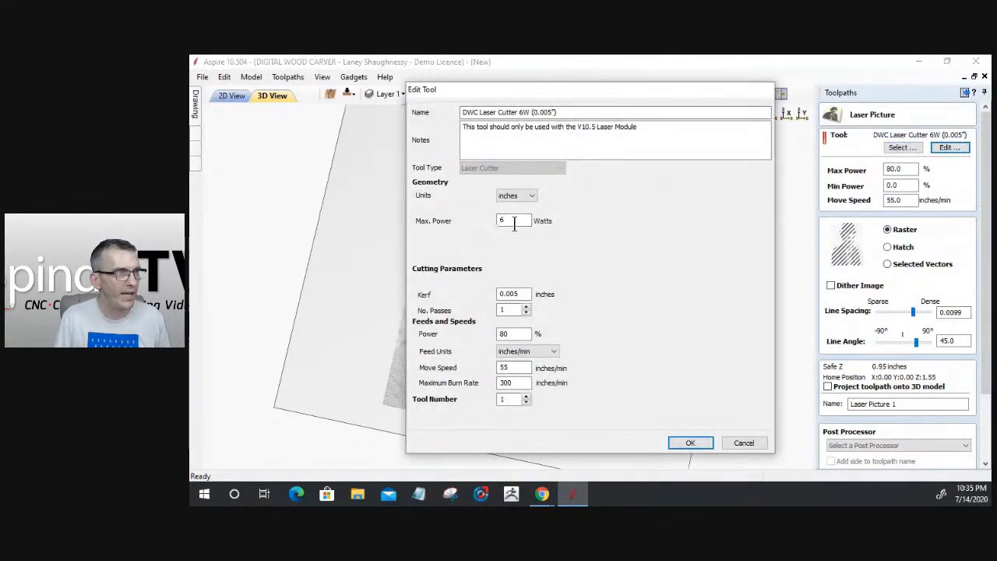
pyautogui.doubleClick(512, 221)
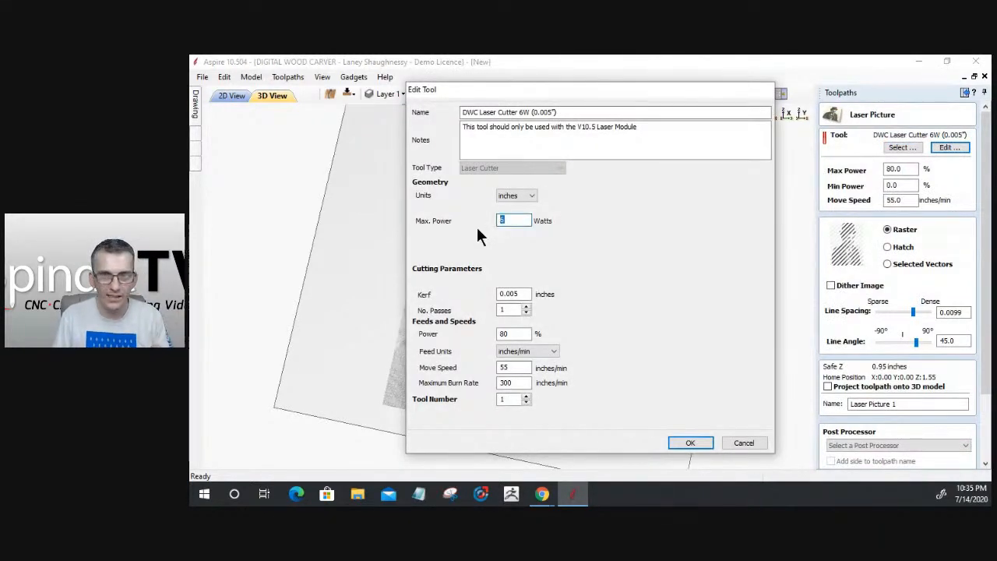
pyautogui.doubleClick(520, 294)
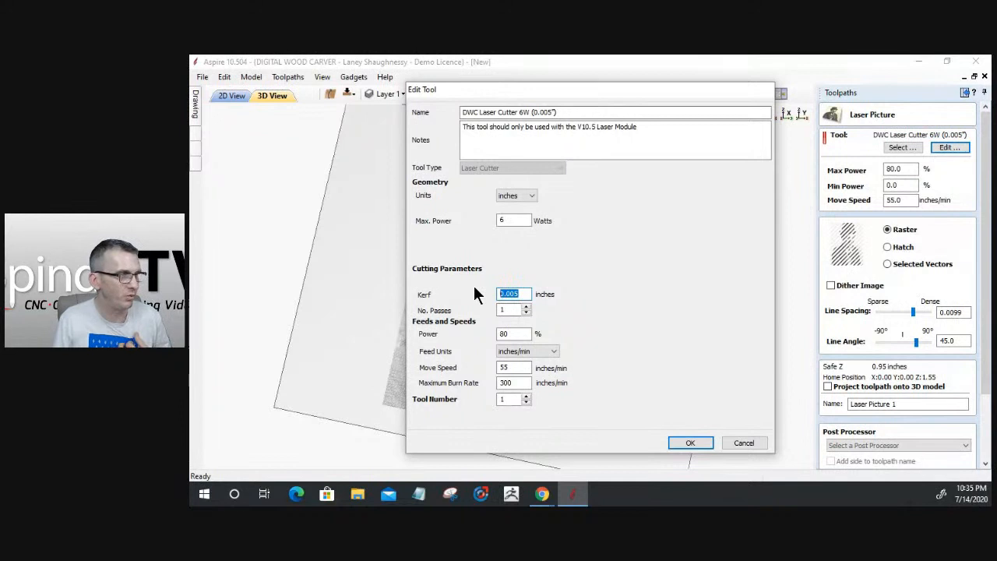
pyautogui.press('Tab')
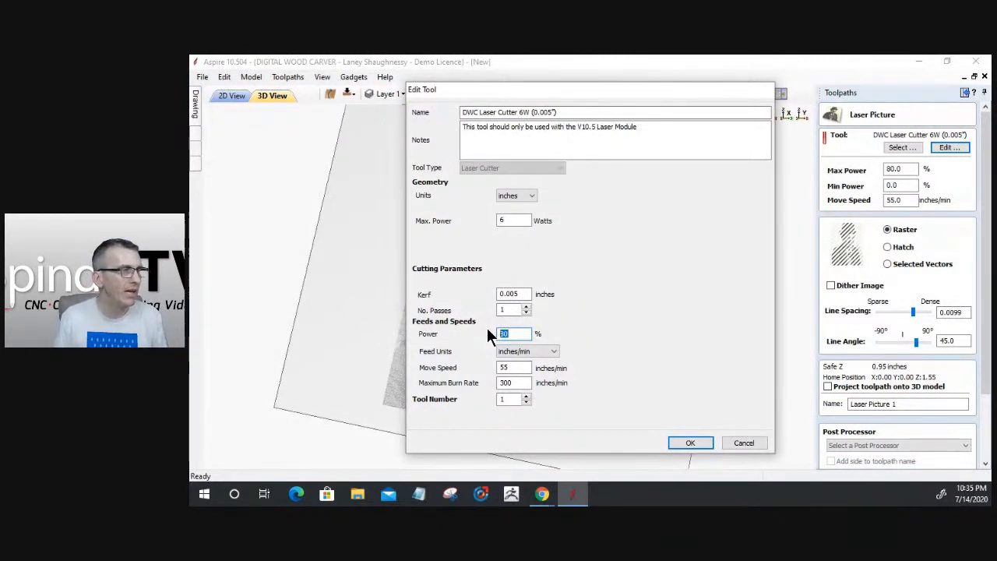
pyautogui.doubleClick(503, 368)
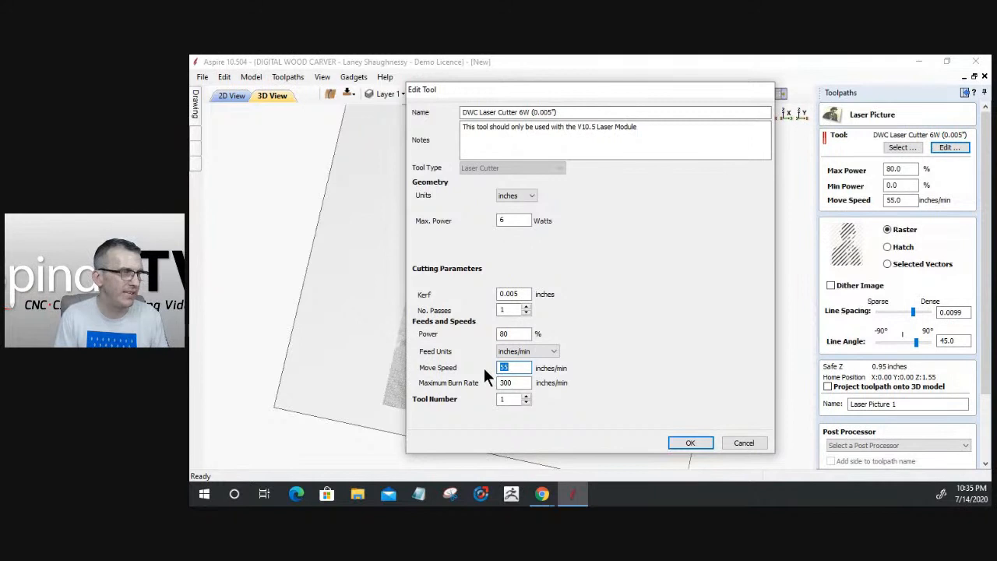
pyautogui.moveTo(527, 382); pyautogui.dragTo(456, 382)
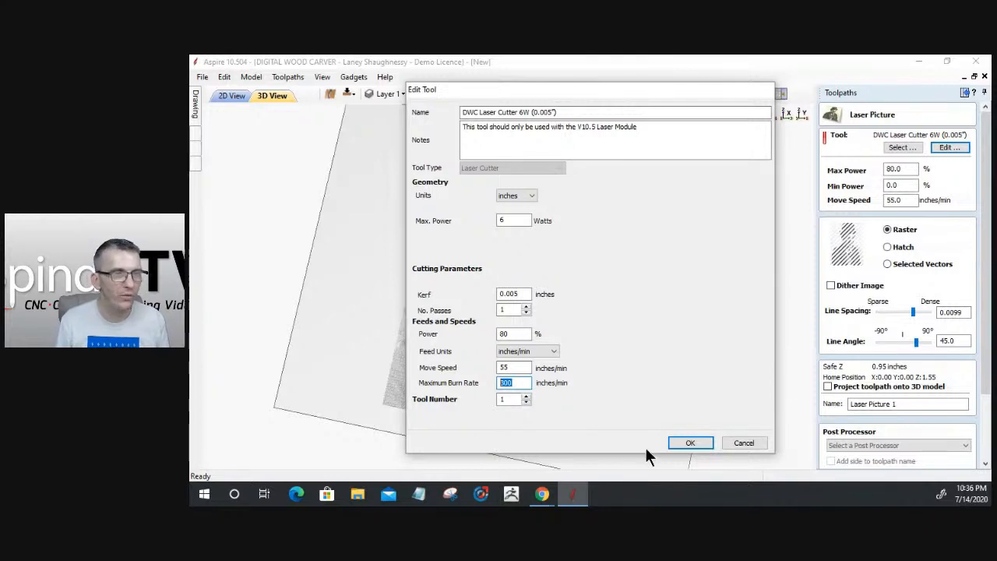
pyautogui.click(744, 443)
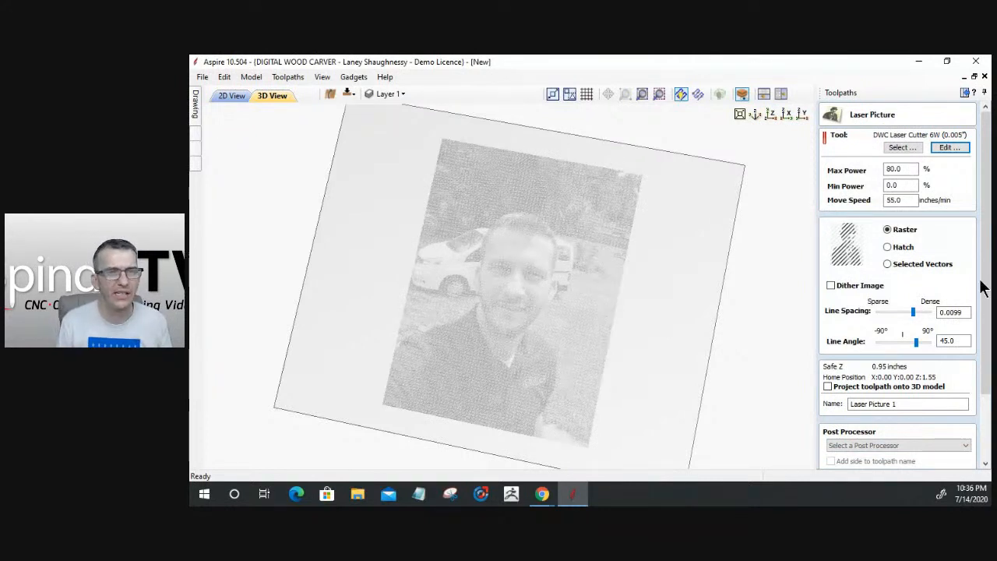
# Close the Laser Picture 1 settings, keeping 0.0099-inch line spacing at 45°
pyautogui.moveTo(985, 285); pyautogui.dragTo(948, 463)
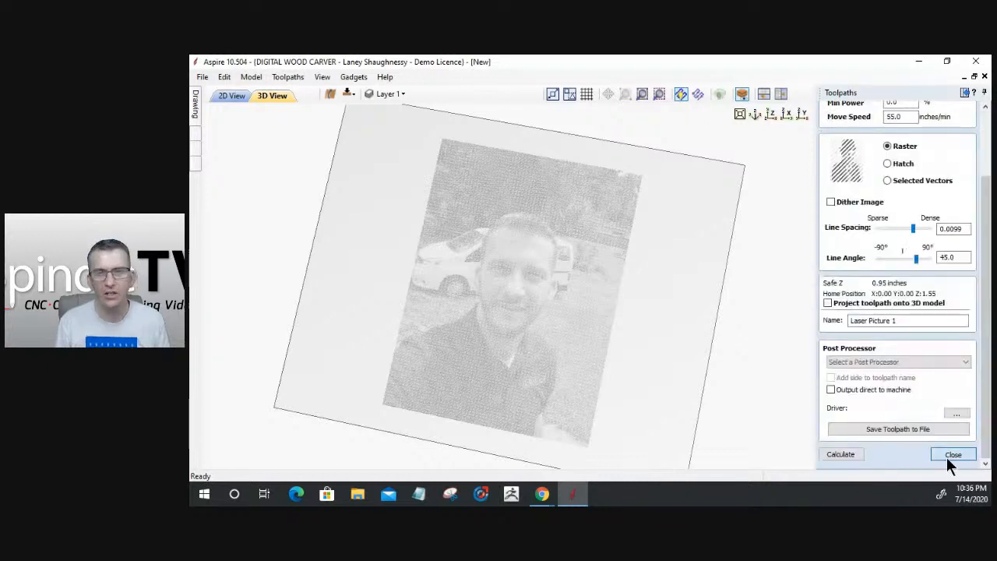
pyautogui.click(951, 455)
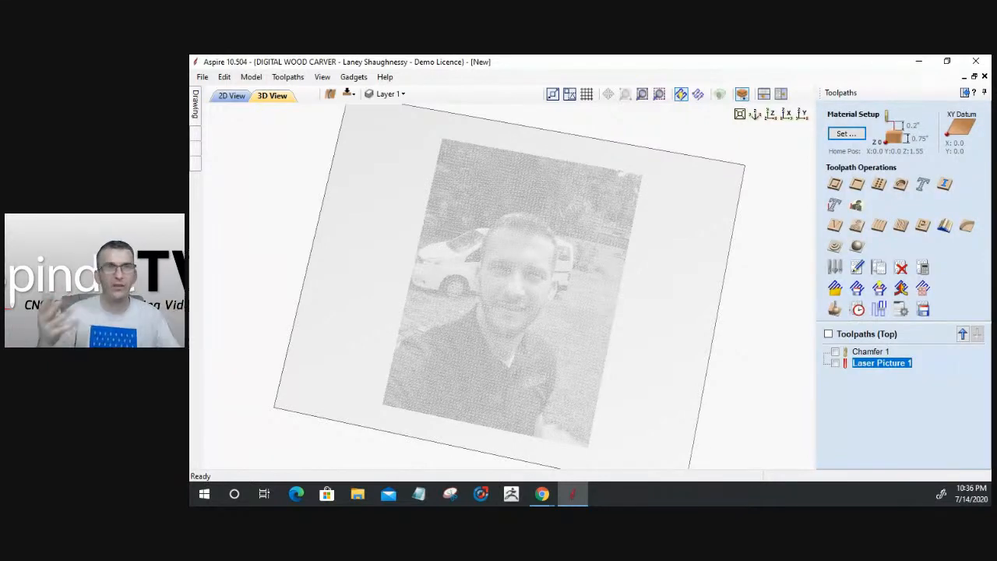